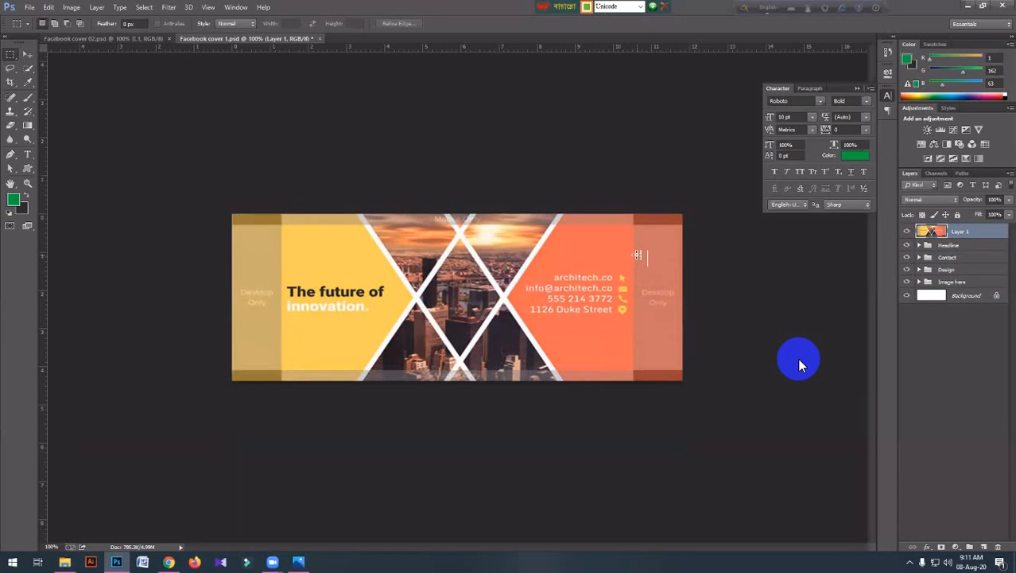
Step: Hide the reference image on Layer 1 so the editable cover design beneath it shows
{"action": "scroll", "coordinate": [529, 349], "scroll_direction": "up", "scroll_amount": 5}
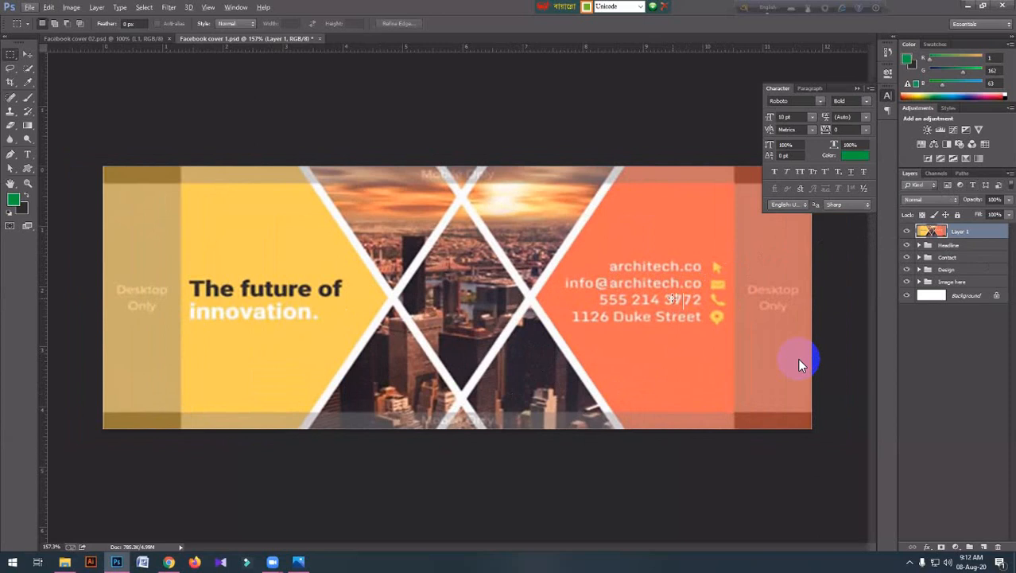
{"action": "scroll", "coordinate": [675, 302], "scroll_direction": "down", "scroll_amount": 2}
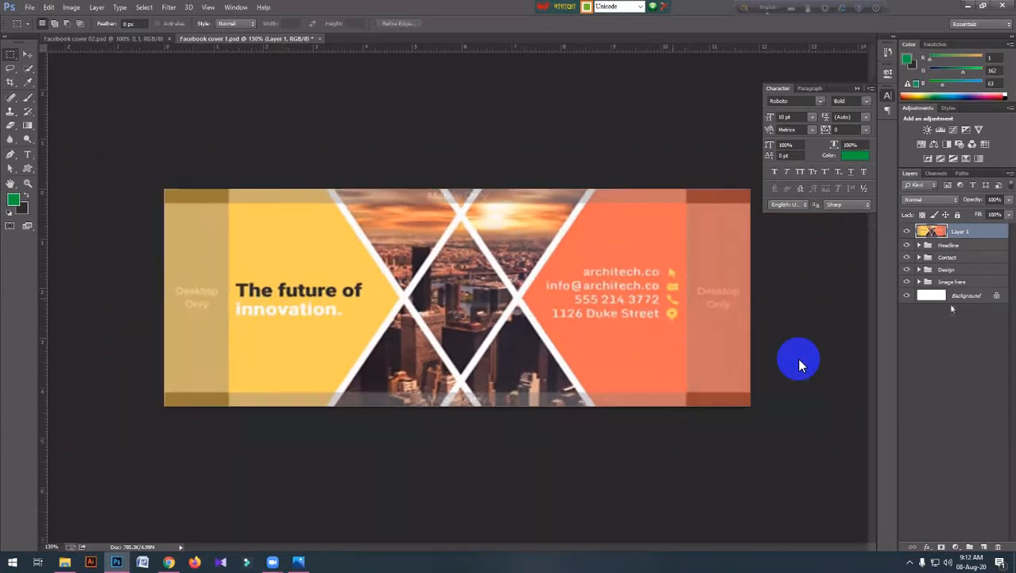
{"action": "left_click", "coordinate": [903, 230]}
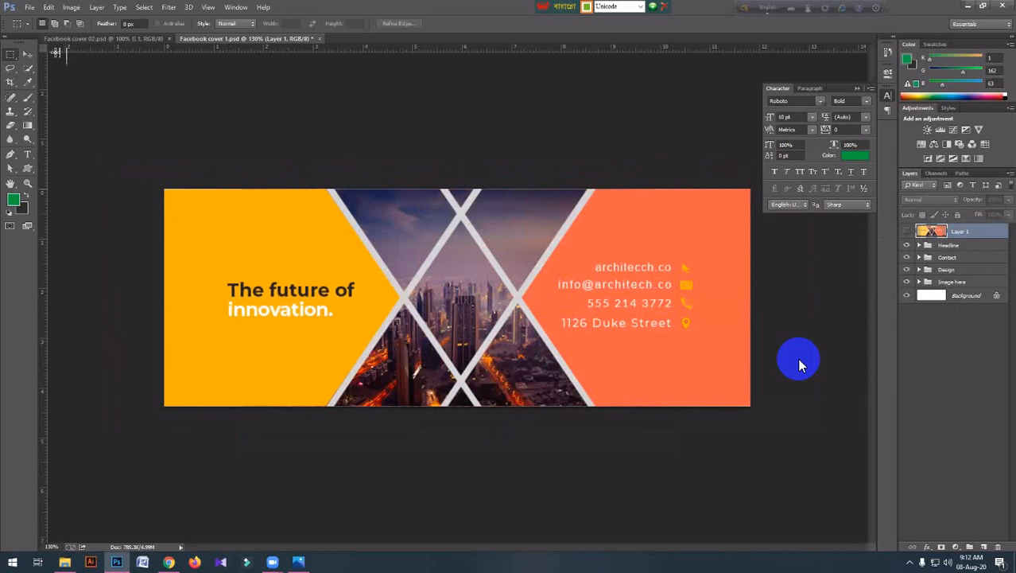
Step: Recolor the cursor icon beside the website address (Shape 2 in the Icon group) to white, ffffff
{"action": "left_click", "coordinate": [26, 53]}
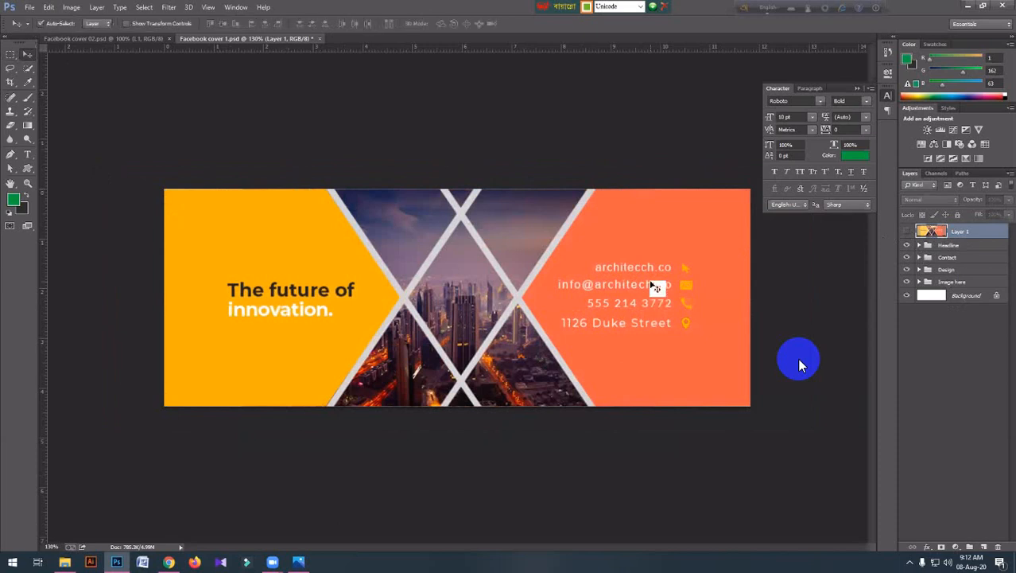
{"action": "scroll", "coordinate": [651, 284], "scroll_direction": "up", "scroll_amount": 7}
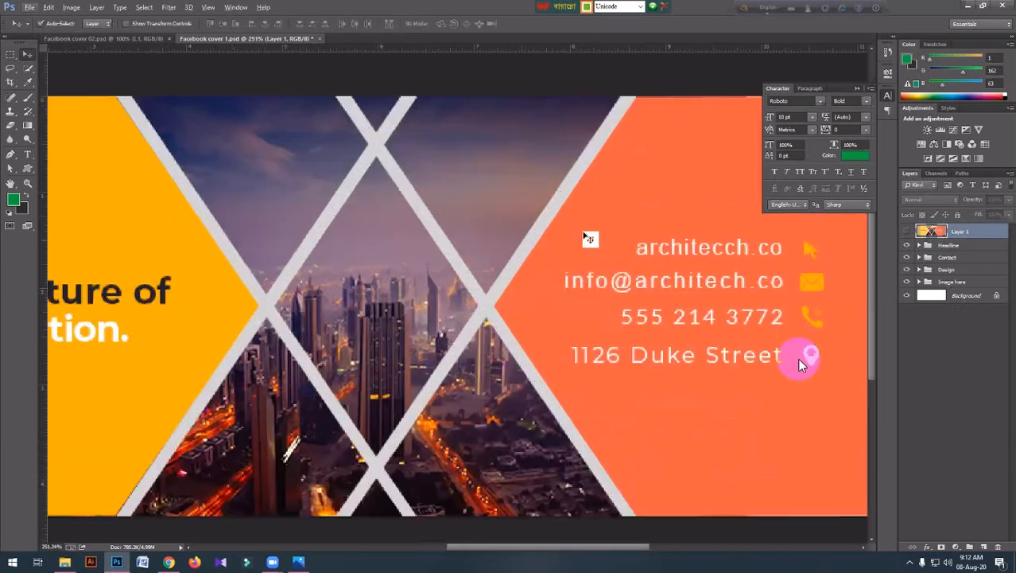
{"action": "left_click", "coordinate": [541, 225]}
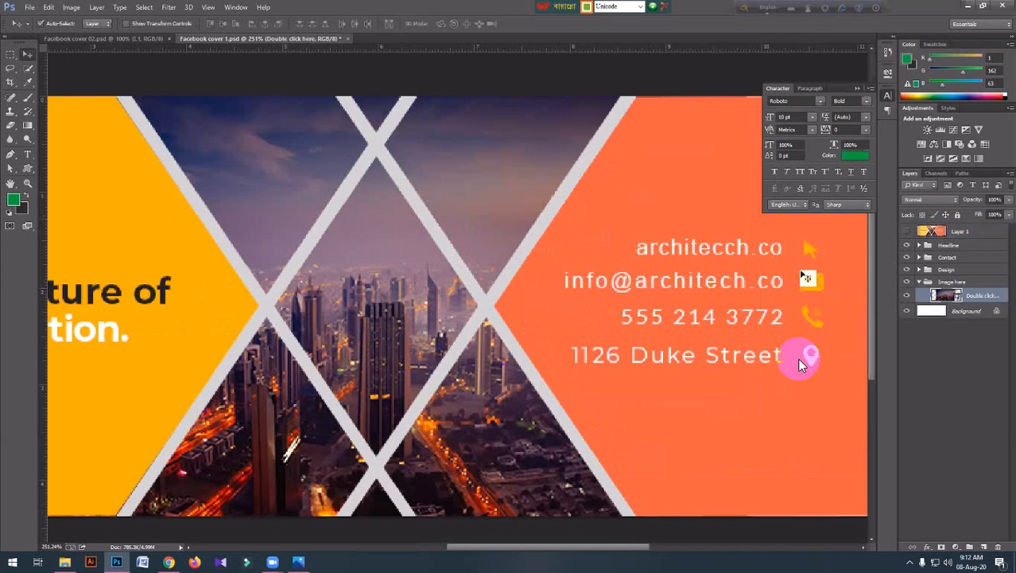
{"action": "left_click", "coordinate": [801, 364]}
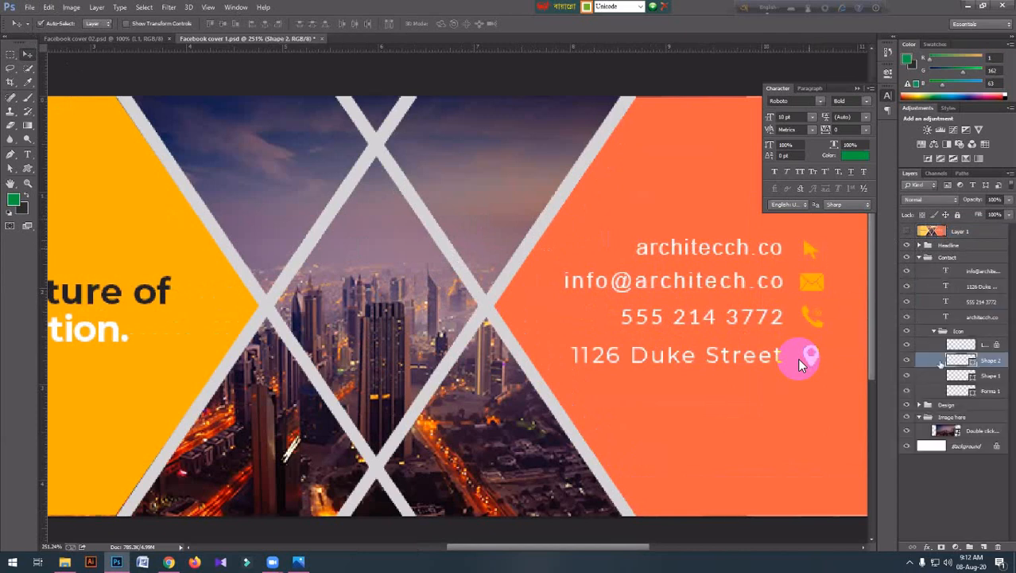
{"action": "double_click", "coordinate": [952, 356]}
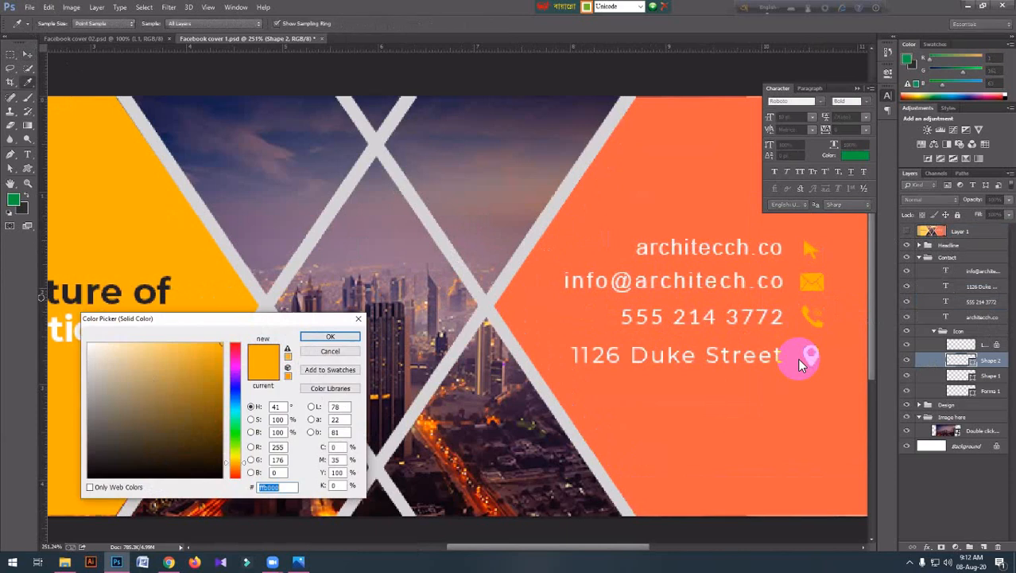
{"action": "left_click", "coordinate": [88, 344]}
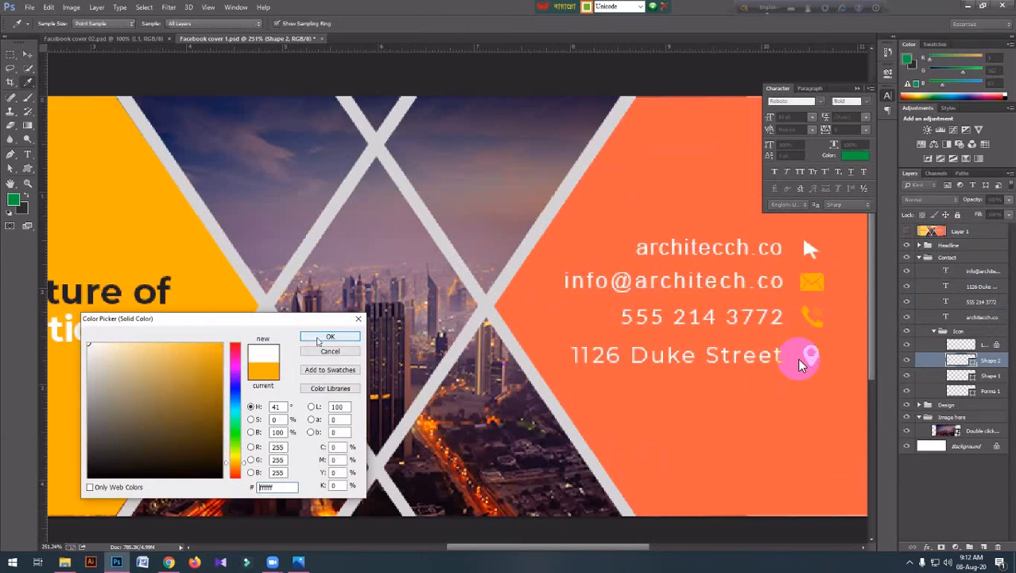
{"action": "left_click", "coordinate": [319, 336]}
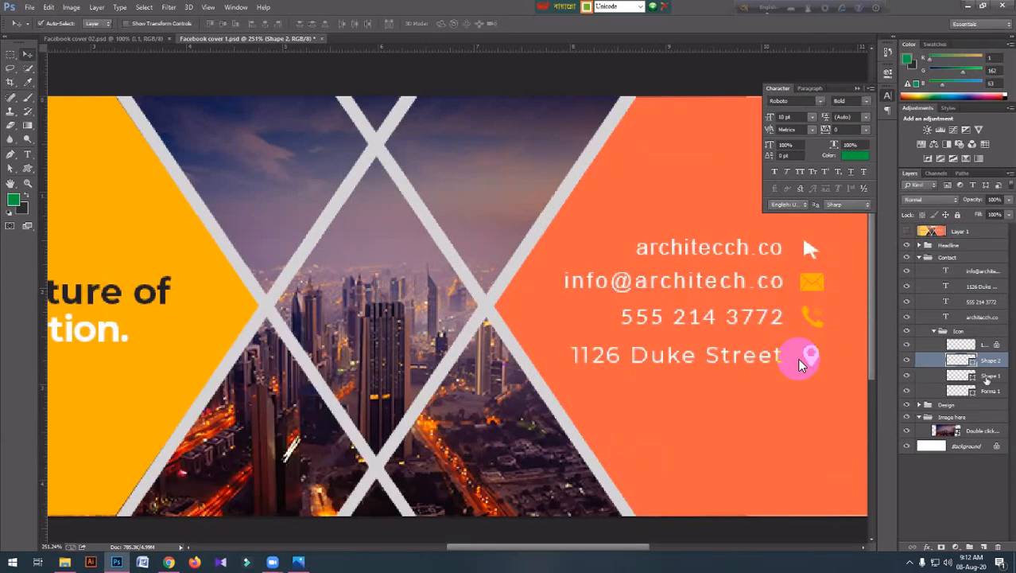
Step: Change the fill of the envelope icon beside the e-mail line (Shape 1) to white, ffffff
{"action": "left_click", "coordinate": [987, 379]}
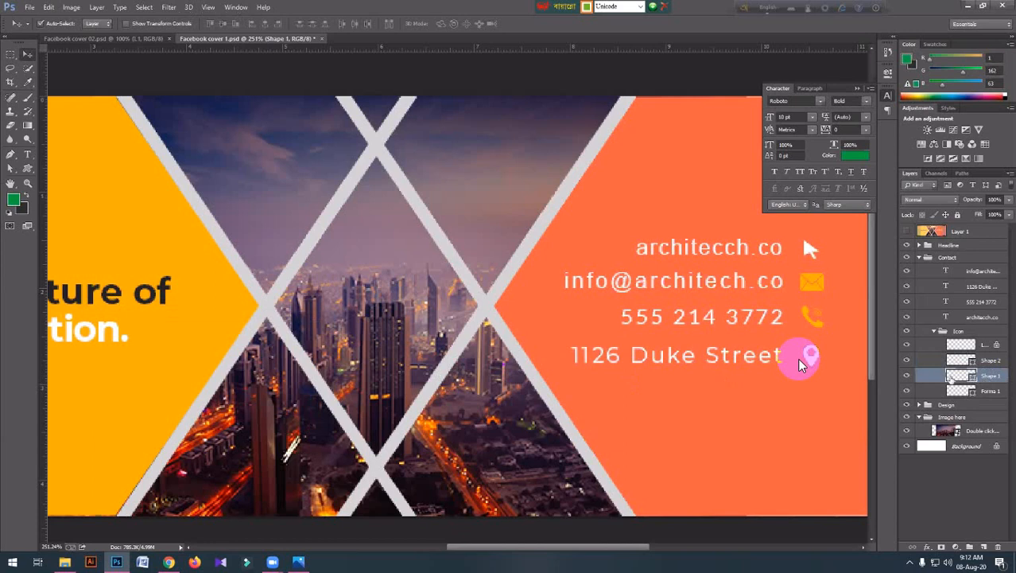
{"action": "double_click", "coordinate": [954, 377]}
{"action": "type", "text": "ffffff"}
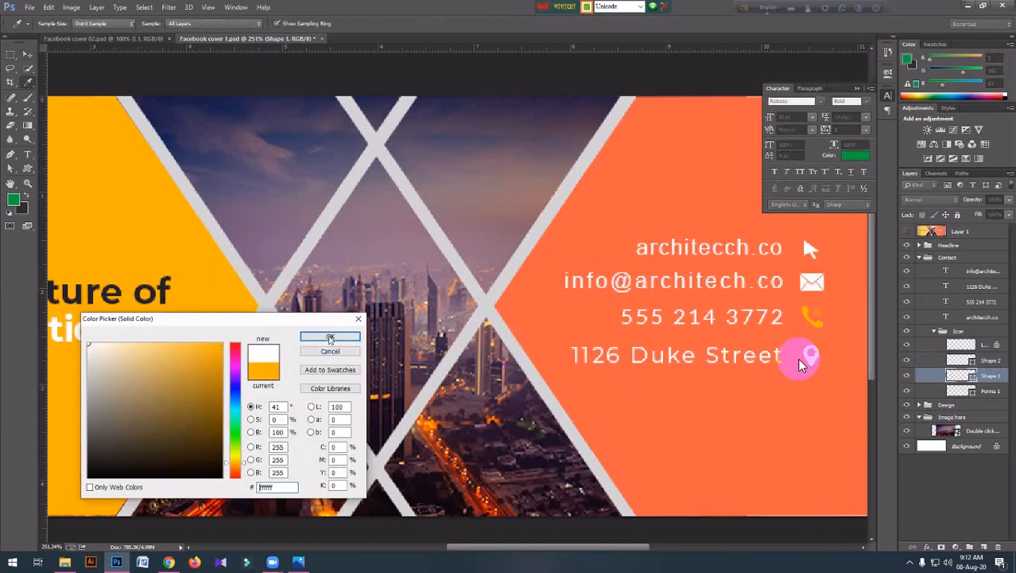
{"action": "key", "text": "Return"}
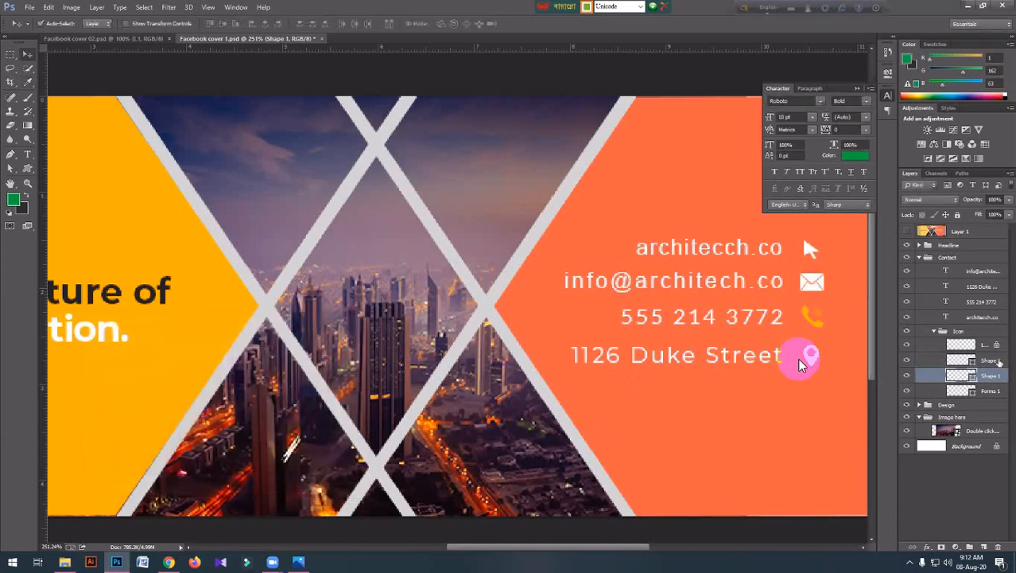
Step: Change the fill of the phone icon (Forma 1) to white, ffffff
{"action": "double_click", "coordinate": [986, 390]}
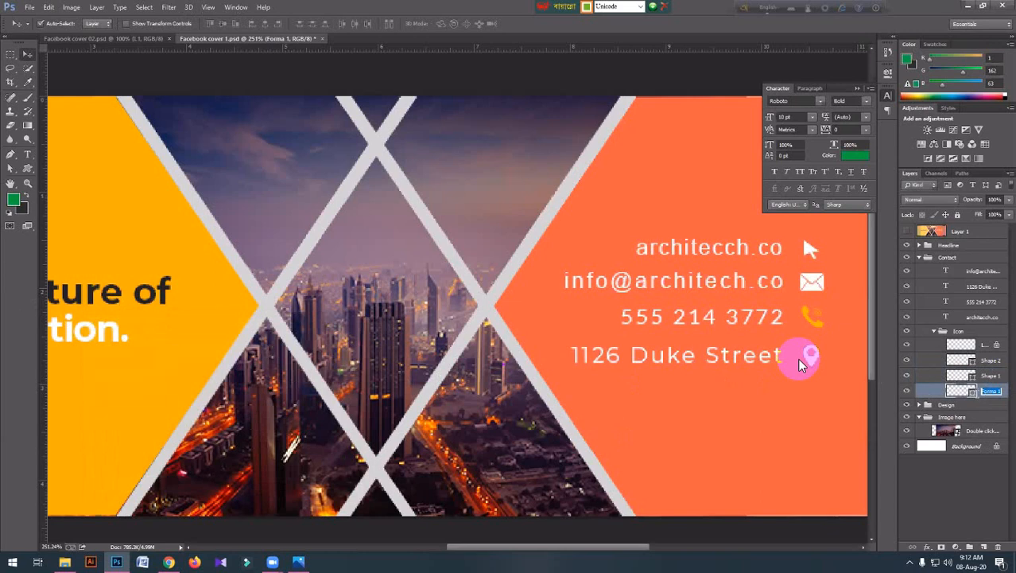
{"action": "left_click", "coordinate": [956, 391]}
{"action": "double_click", "coordinate": [956, 390]}
{"action": "left_click", "coordinate": [70, 318]}
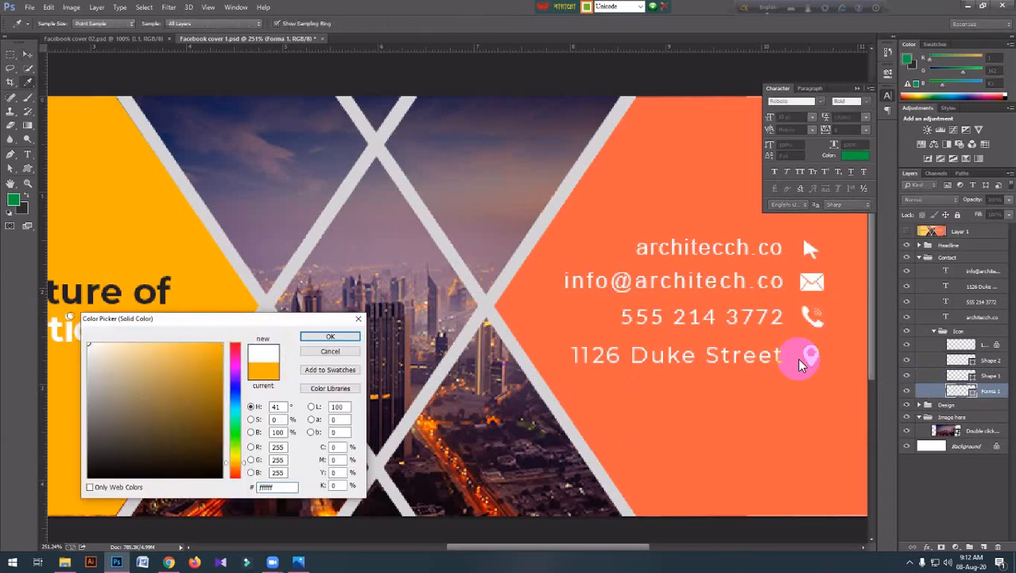
{"action": "left_click", "coordinate": [332, 337]}
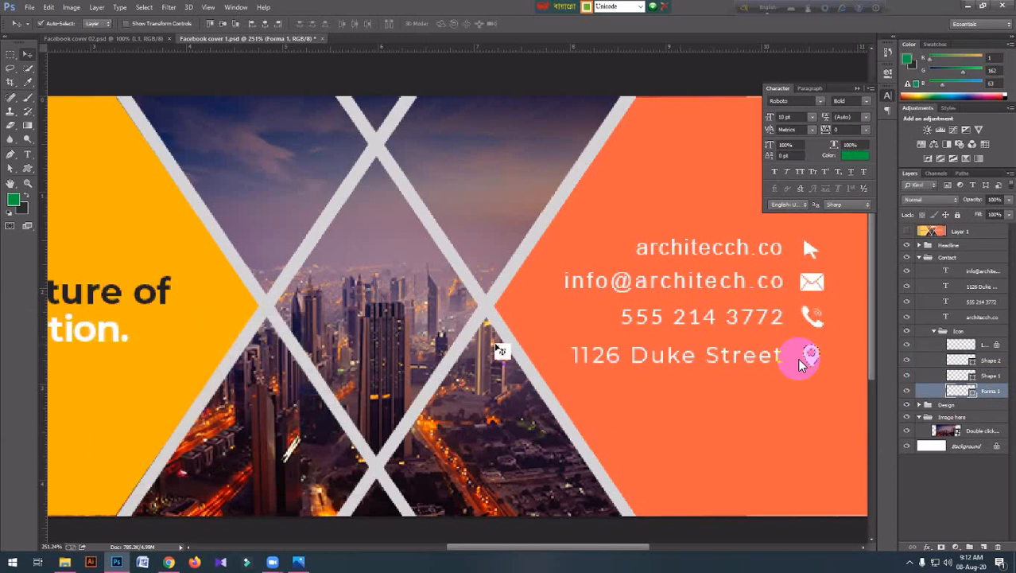
Step: Set the foreground color to white and select the location pin's layer in the Icon group
{"action": "left_click", "coordinate": [13, 200]}
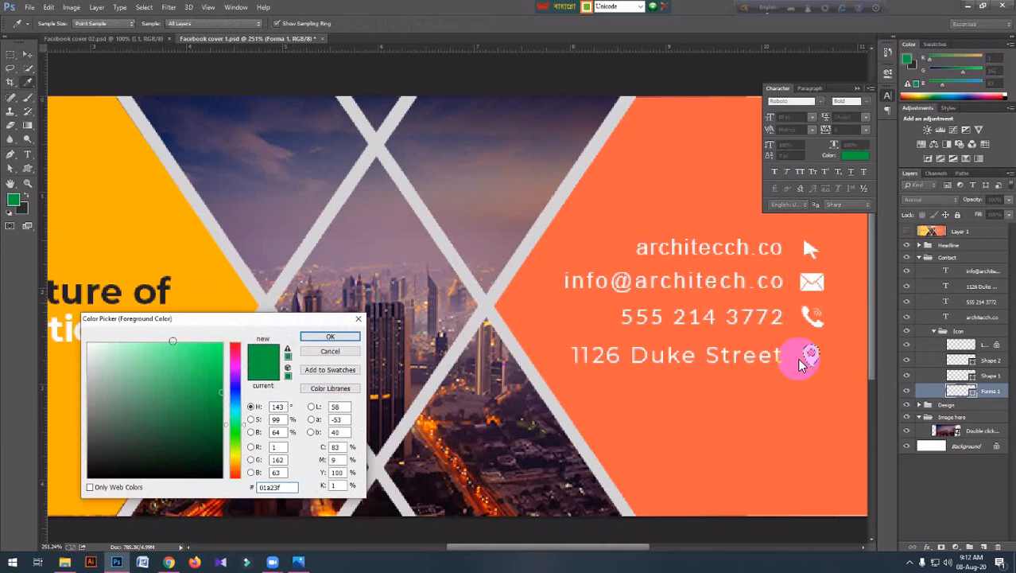
{"action": "left_click_drag", "start_coordinate": [172, 341], "coordinate": [89, 343]}
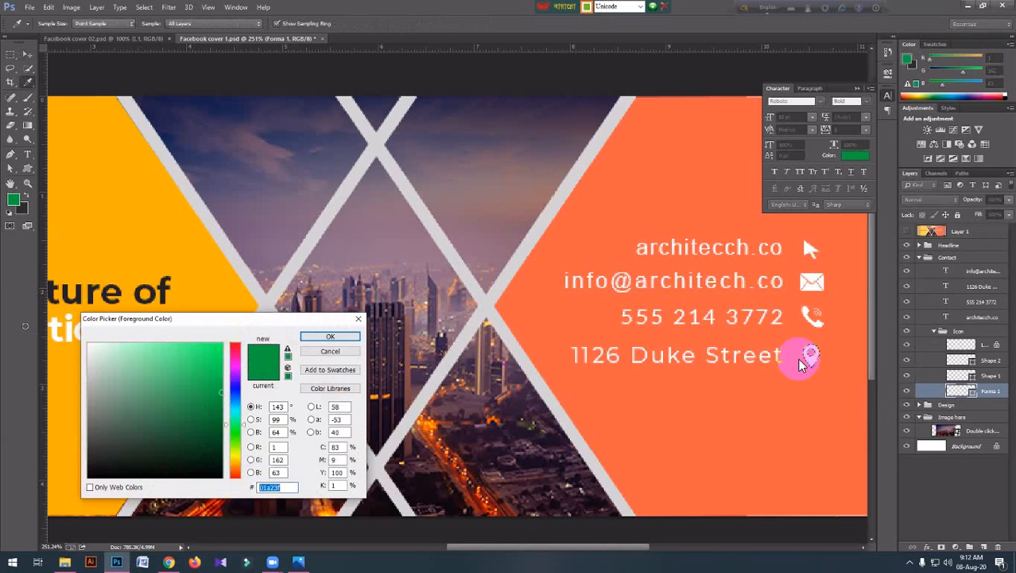
{"action": "left_click", "coordinate": [330, 337]}
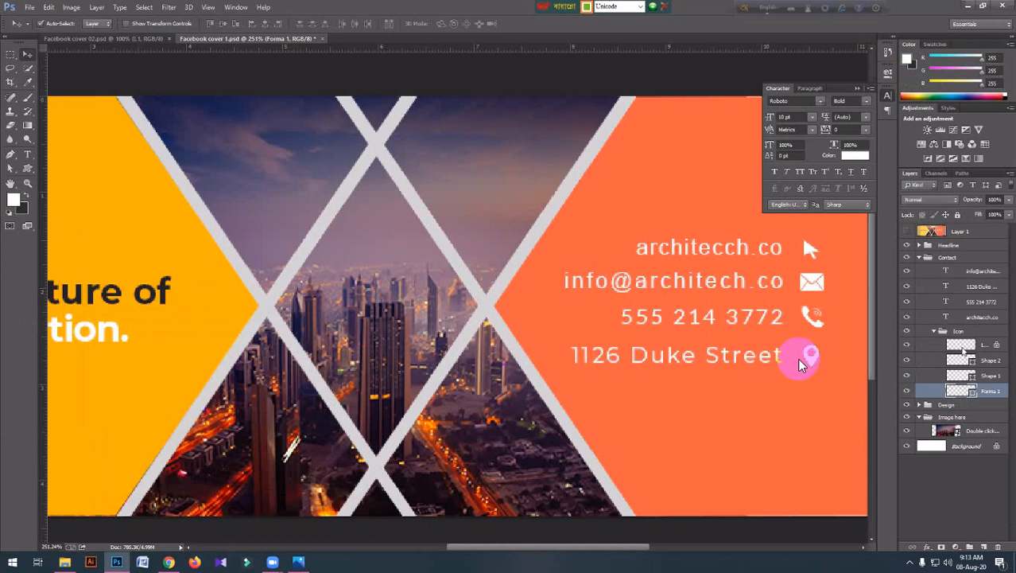
{"action": "right_click", "coordinate": [962, 350]}
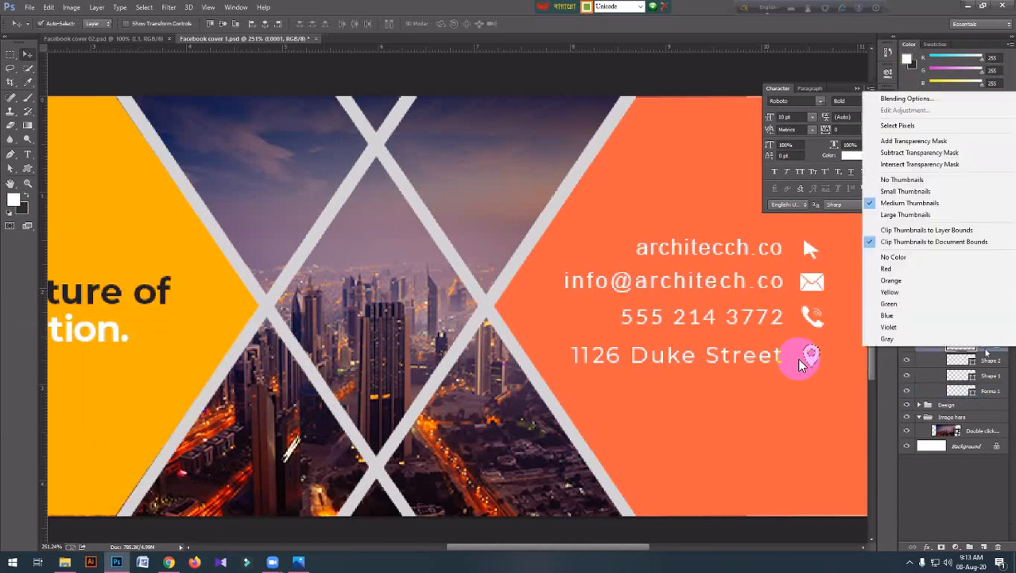
{"action": "left_click", "coordinate": [985, 350]}
{"action": "right_click", "coordinate": [986, 351]}
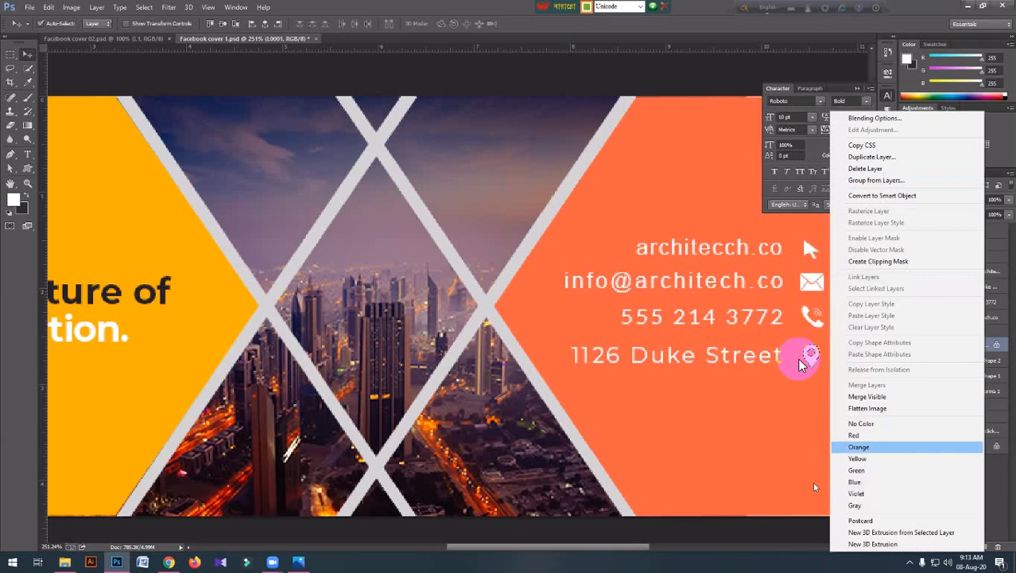
{"action": "left_click", "coordinate": [800, 233]}
{"action": "right_click", "coordinate": [990, 346]}
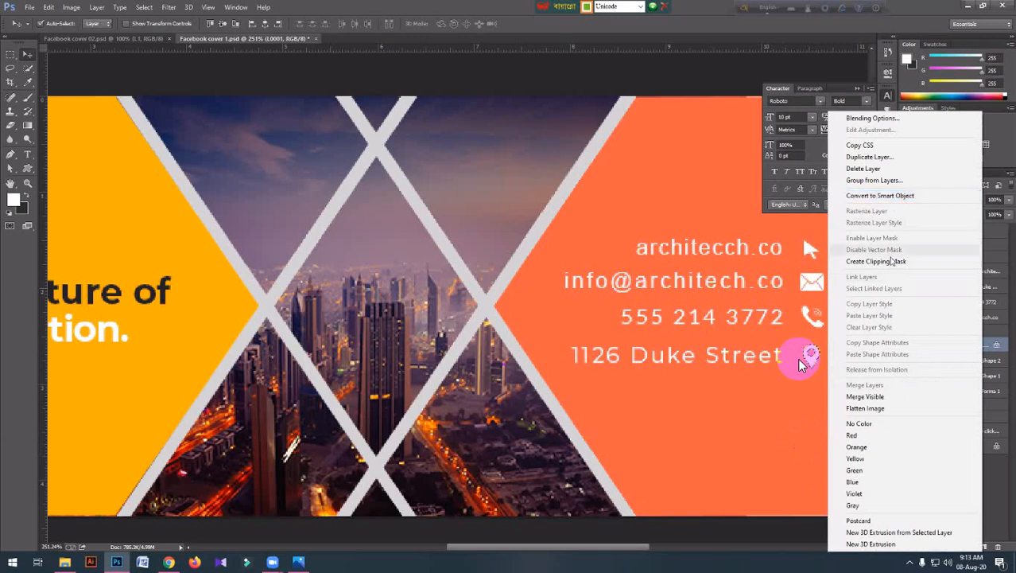
{"action": "left_click", "coordinate": [774, 396]}
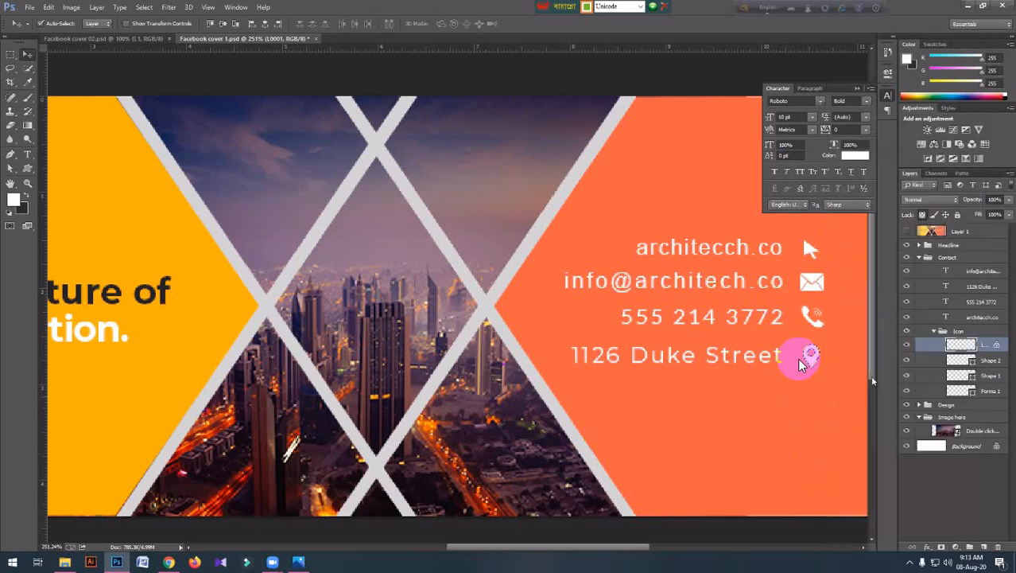
Step: Fill the location pin with the white foreground color and collapse the Icon layer group
{"action": "key", "text": "alt+BackSpace"}
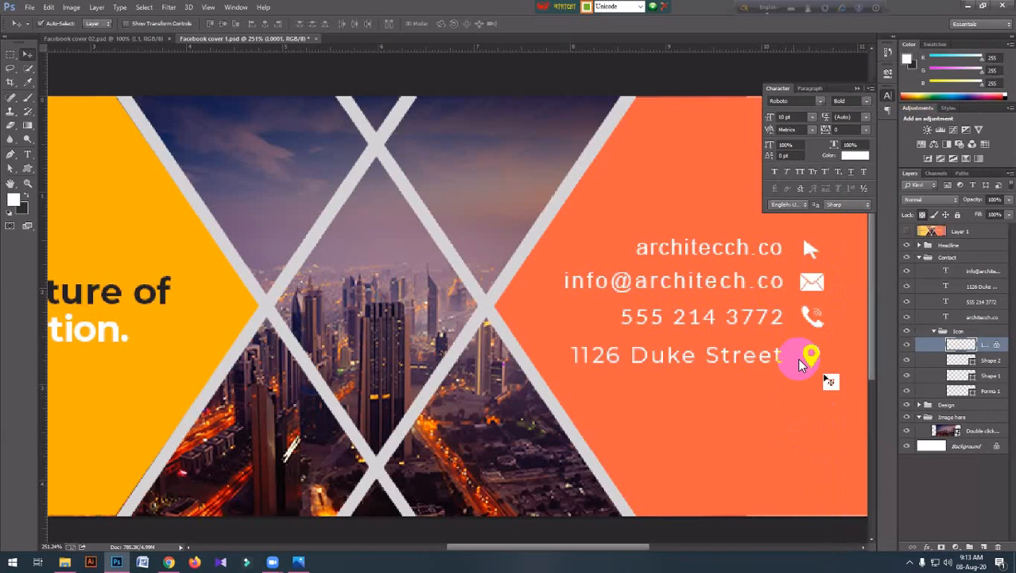
{"action": "scroll", "coordinate": [802, 362], "scroll_direction": "down", "scroll_amount": 4}
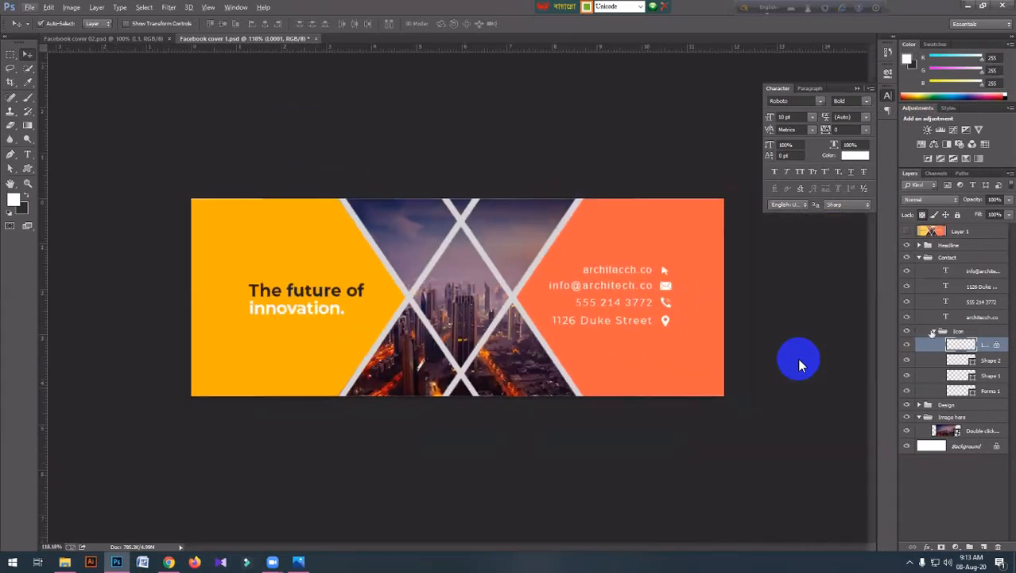
{"action": "left_click", "coordinate": [934, 331]}
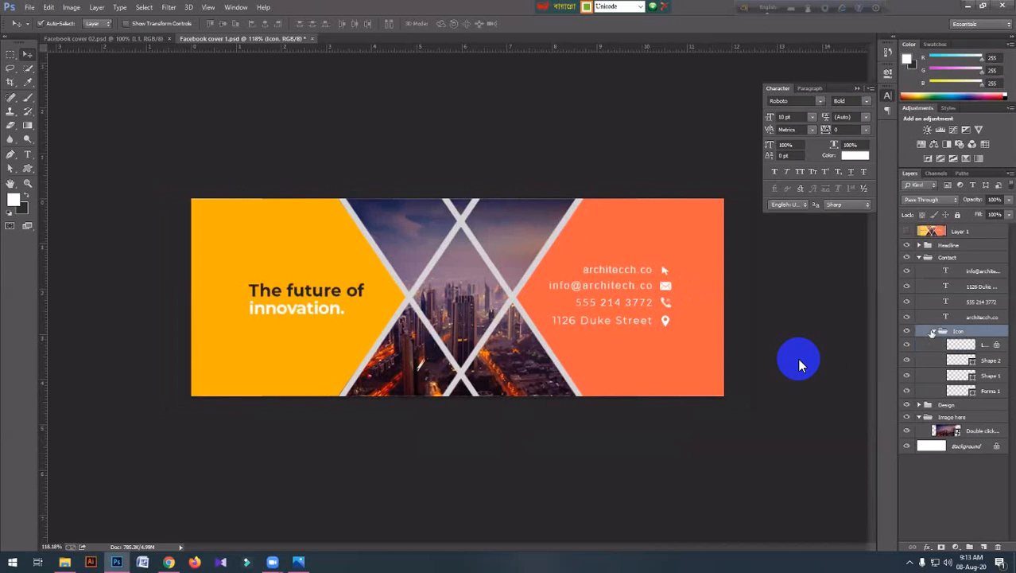
{"action": "left_click", "coordinate": [934, 331]}
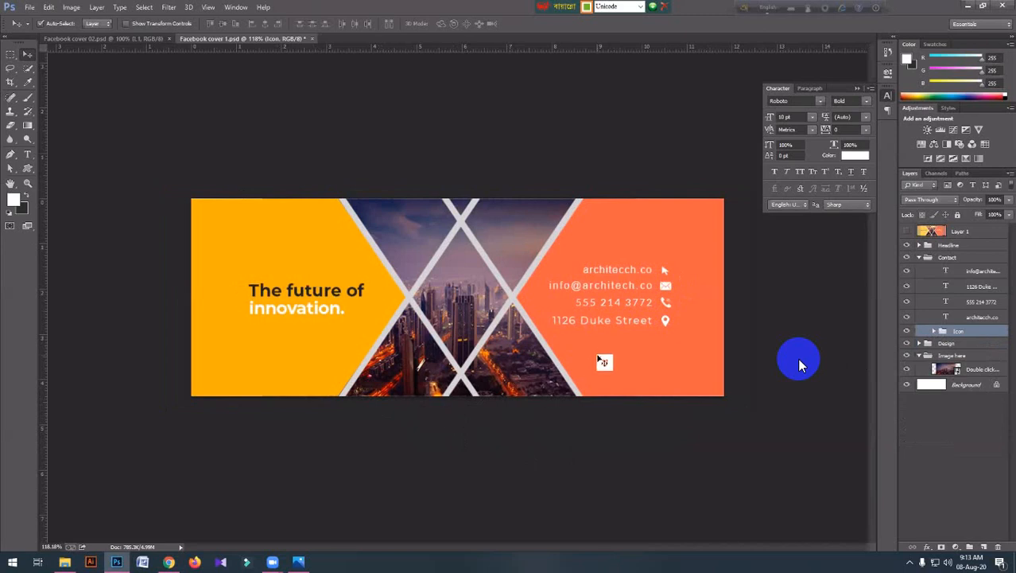
Step: In Facebook cover 02.psd, collapse the Ellipse & icon layer group and select the Heading & subtitle group
{"action": "left_click_drag", "start_coordinate": [598, 360], "coordinate": [759, 348]}
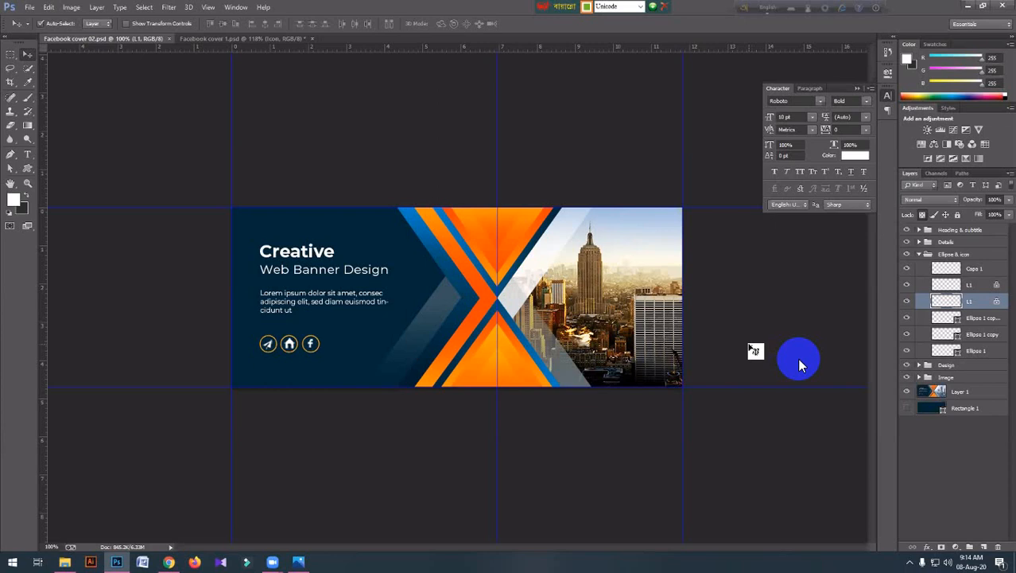
{"action": "left_click", "coordinate": [916, 254]}
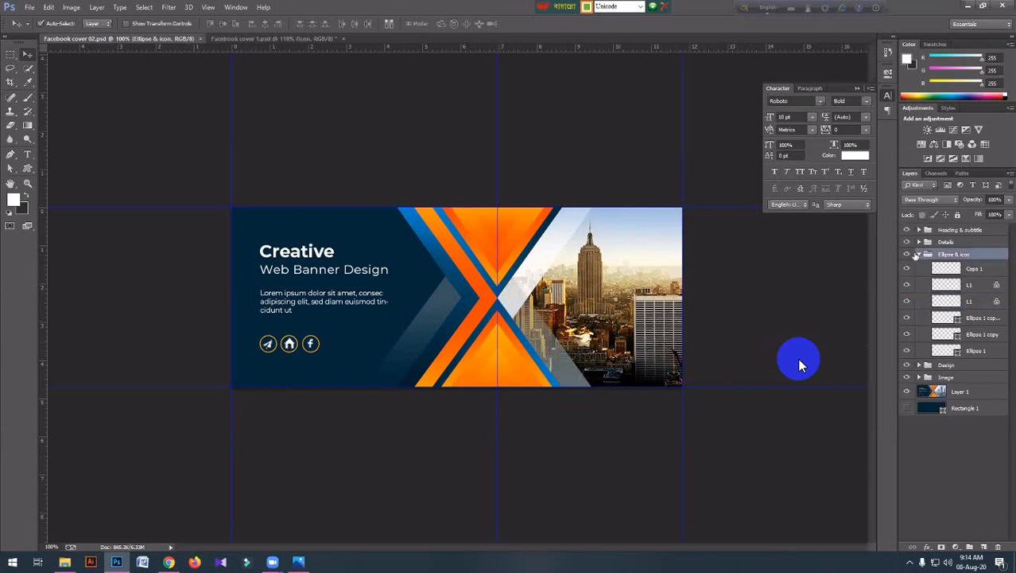
{"action": "left_click", "coordinate": [918, 254]}
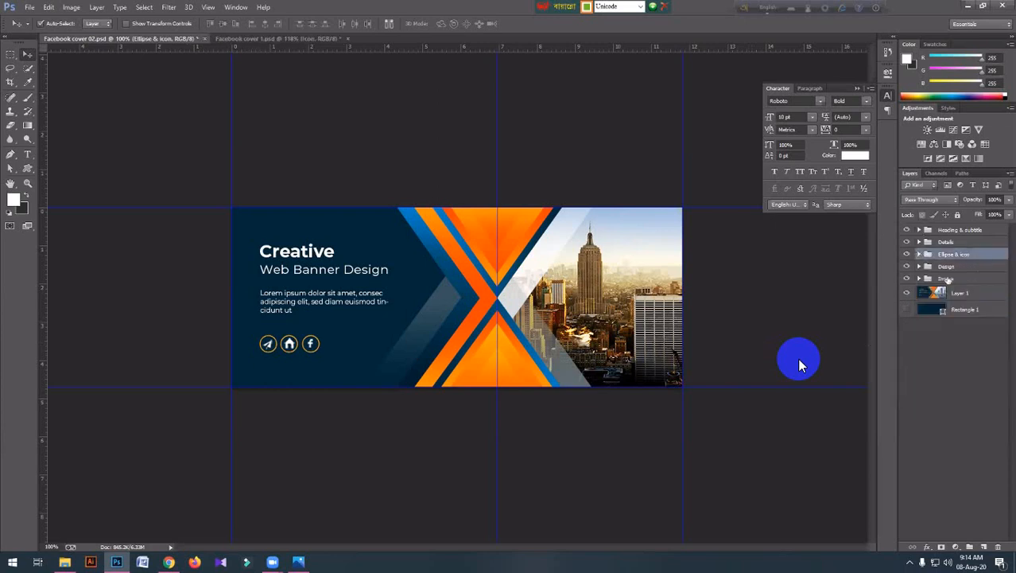
{"action": "left_click", "coordinate": [944, 230]}
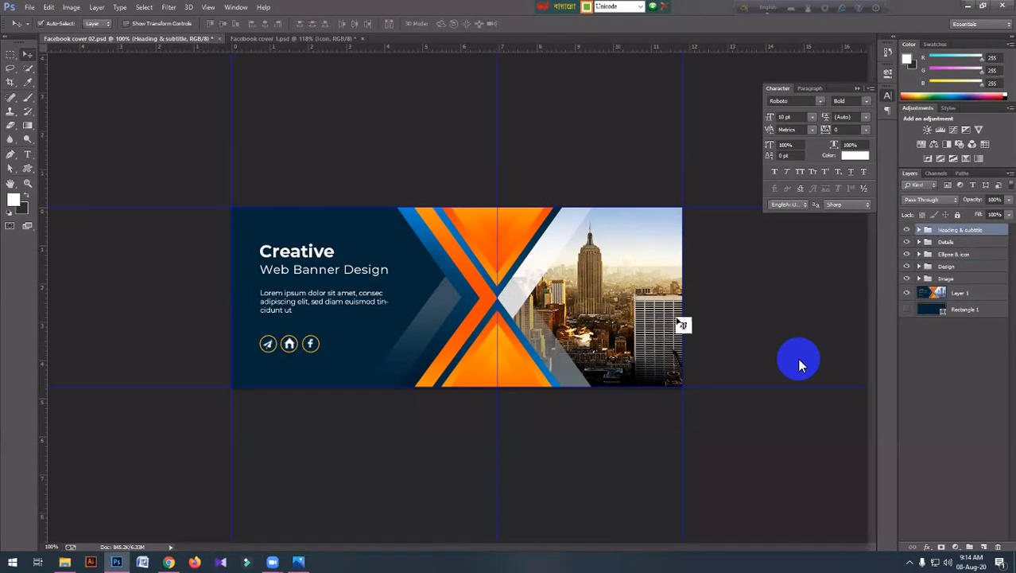
Step: Add an empty layer above the city photo in the Image group and remove it again
{"action": "left_click", "coordinate": [641, 297]}
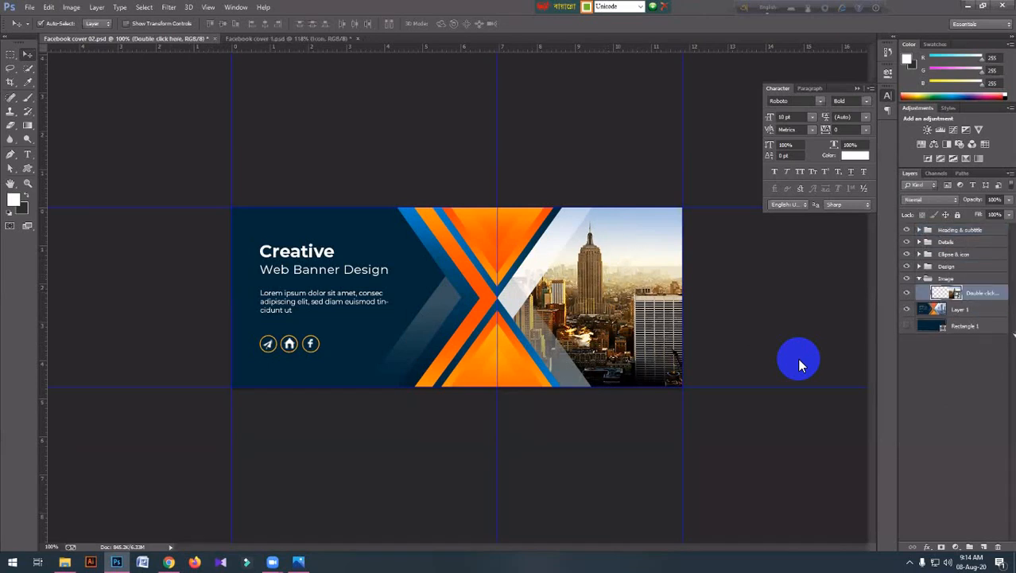
{"action": "left_click", "coordinate": [983, 548]}
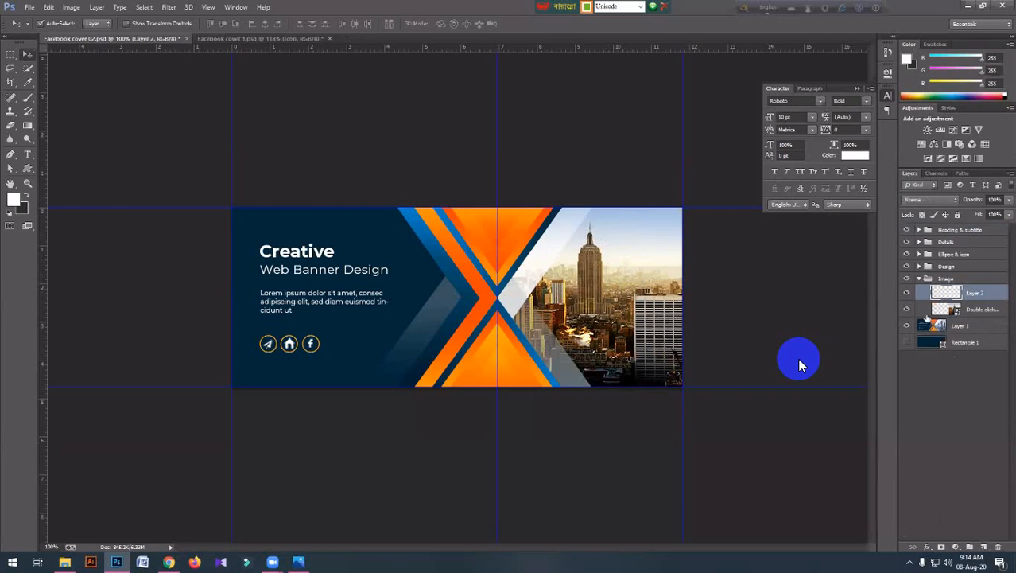
{"action": "left_click", "coordinate": [909, 294]}
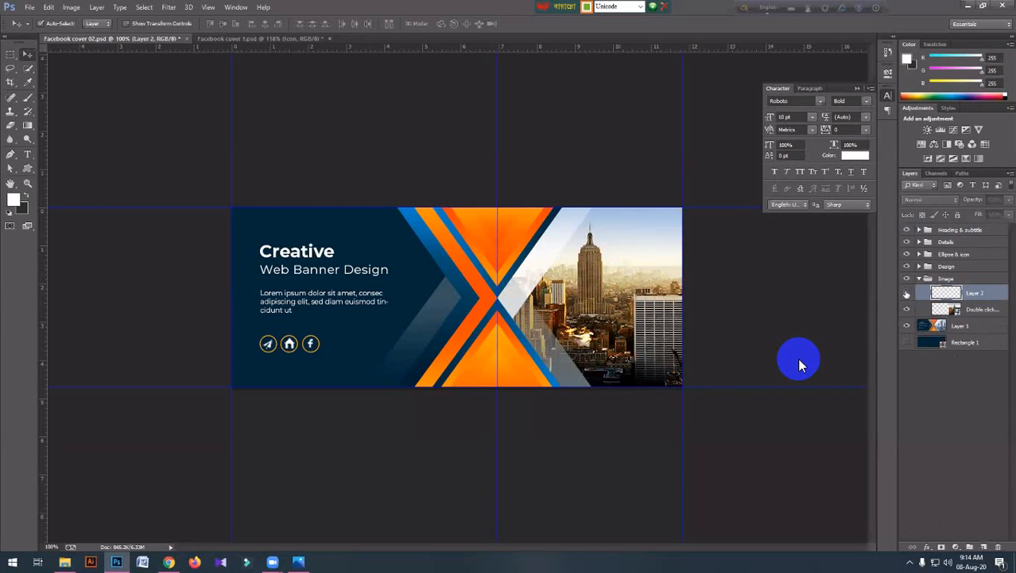
{"action": "left_click_drag", "start_coordinate": [983, 367], "coordinate": [1000, 547]}
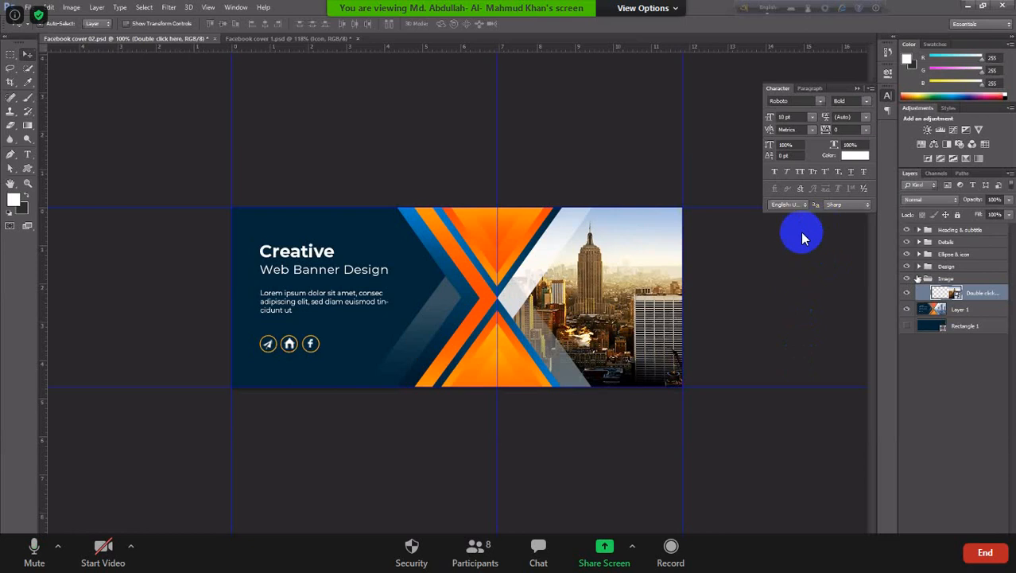
Step: Open the meeting's participants list, make its window taller and minimize it
{"action": "left_click", "coordinate": [480, 550]}
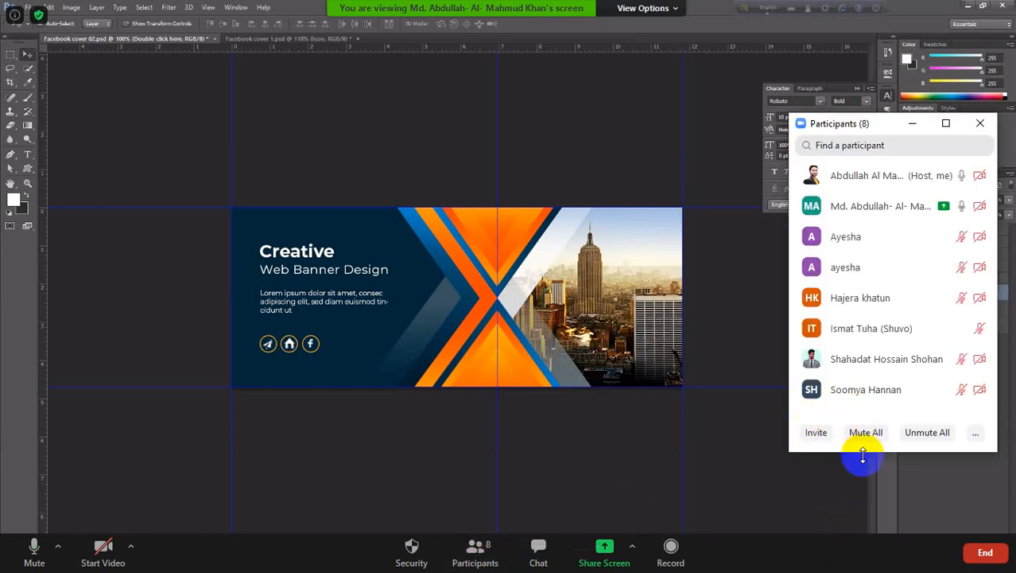
{"action": "left_click_drag", "start_coordinate": [863, 458], "coordinate": [868, 497]}
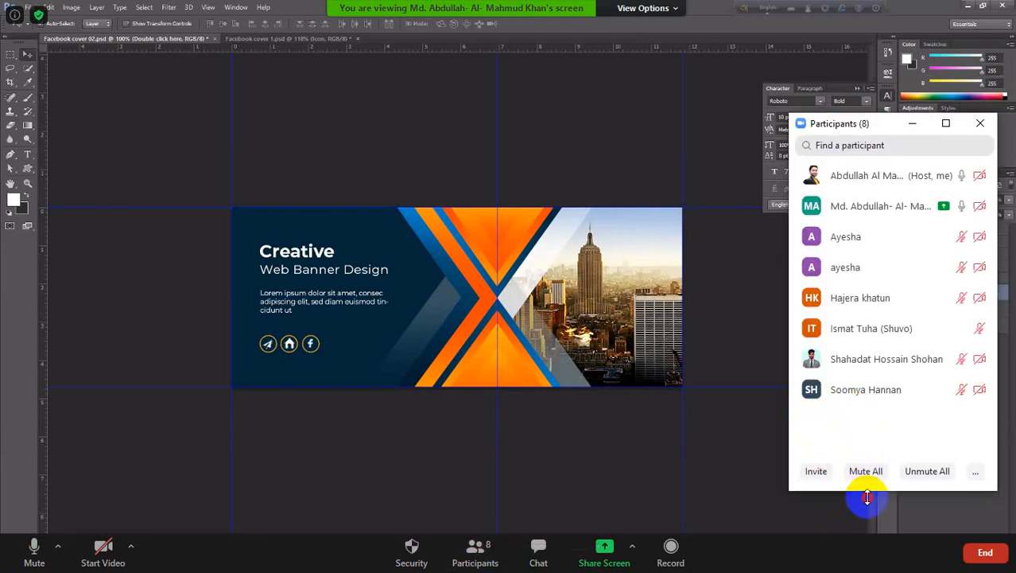
{"action": "left_click", "coordinate": [913, 124]}
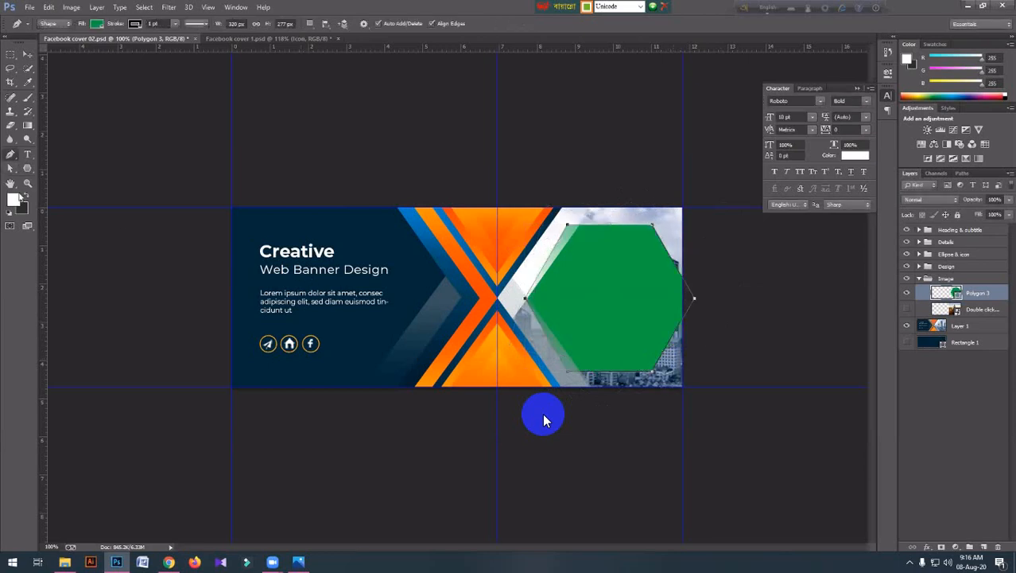
Step: Delete the rightmost corner point of the green hexagon with the Delete Anchor Point tool
{"action": "right_click", "coordinate": [9, 157]}
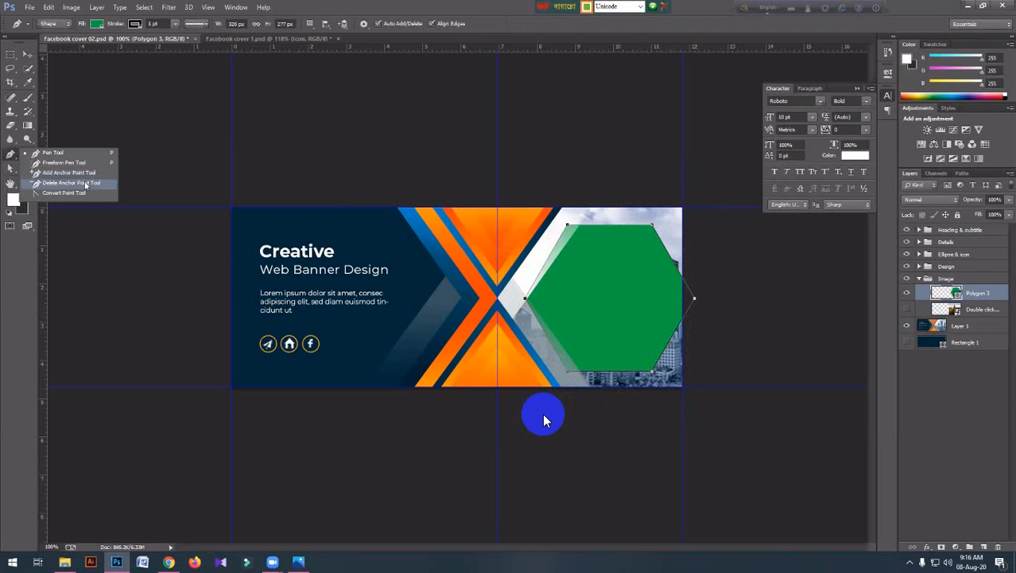
{"action": "left_click", "coordinate": [86, 184]}
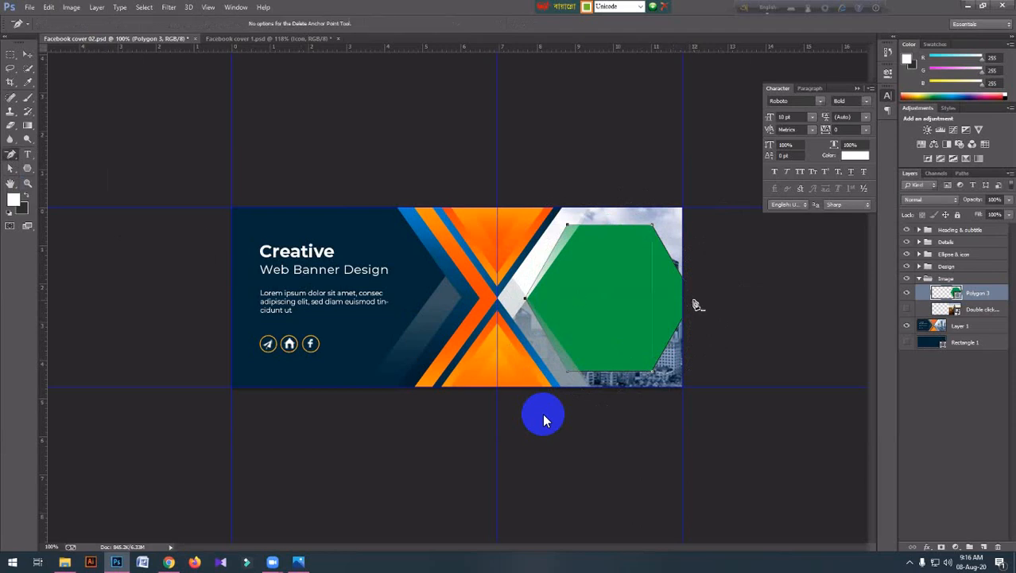
{"action": "left_click", "coordinate": [689, 294]}
{"action": "scroll", "coordinate": [605, 378], "scroll_direction": "up", "scroll_amount": 4}
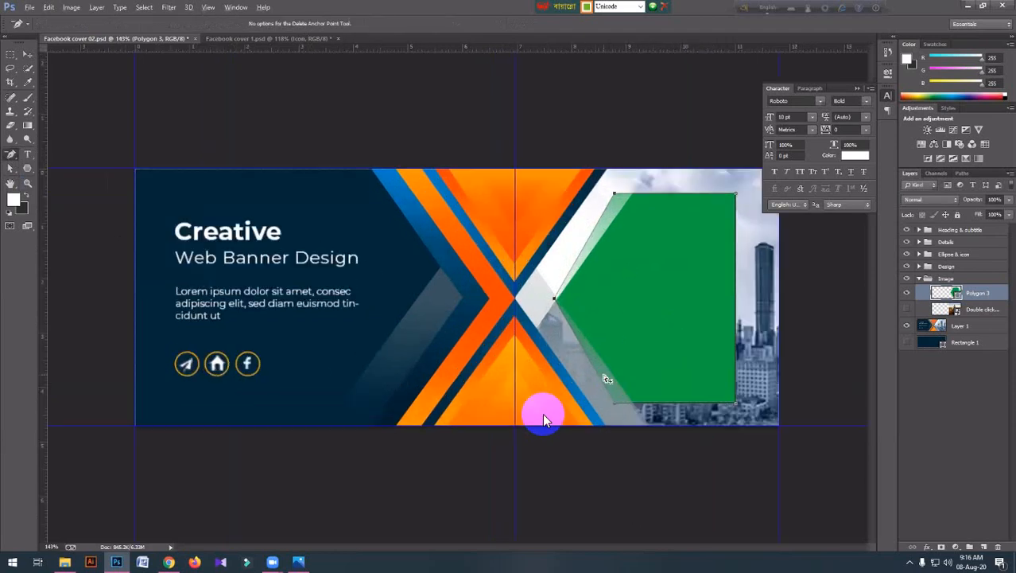
{"action": "scroll", "coordinate": [599, 323], "scroll_direction": "up", "scroll_amount": 3}
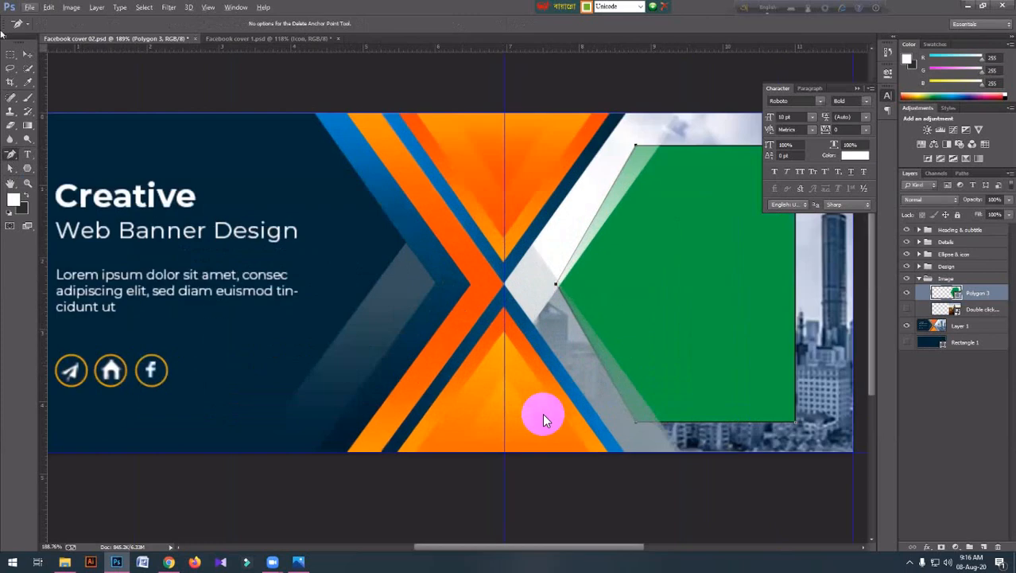
Step: Switch to the Move tool, collapse the Design layer group and keep the green Polygon 3 layer selected
{"action": "left_click", "coordinate": [28, 53]}
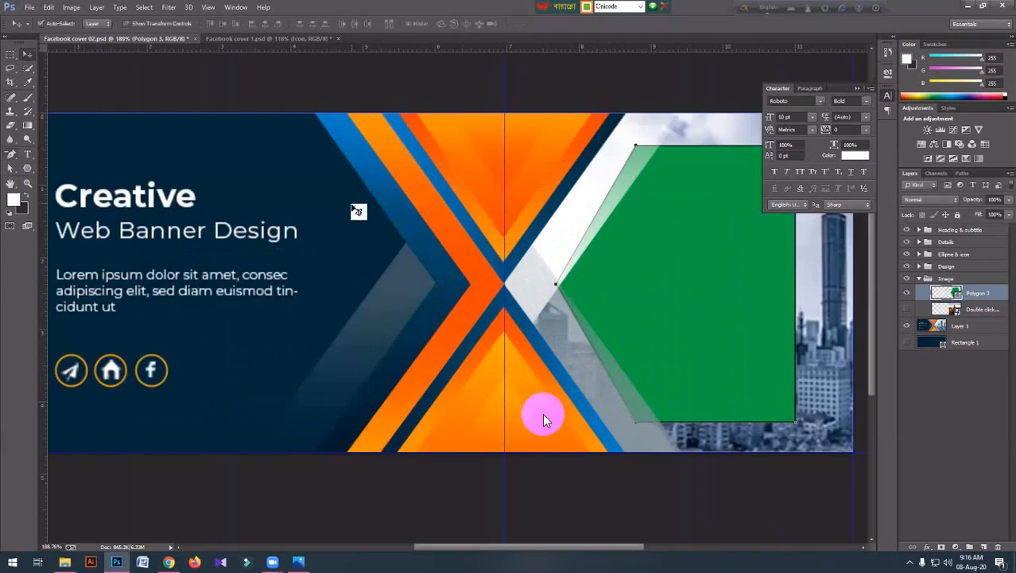
{"action": "left_click", "coordinate": [353, 206]}
{"action": "left_click", "coordinate": [736, 252]}
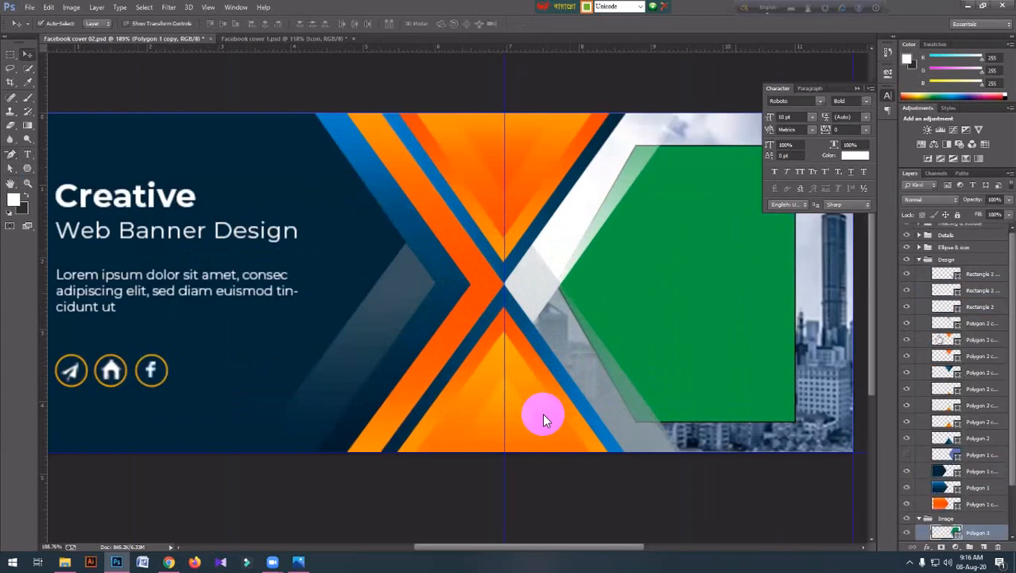
{"action": "left_click", "coordinate": [920, 260]}
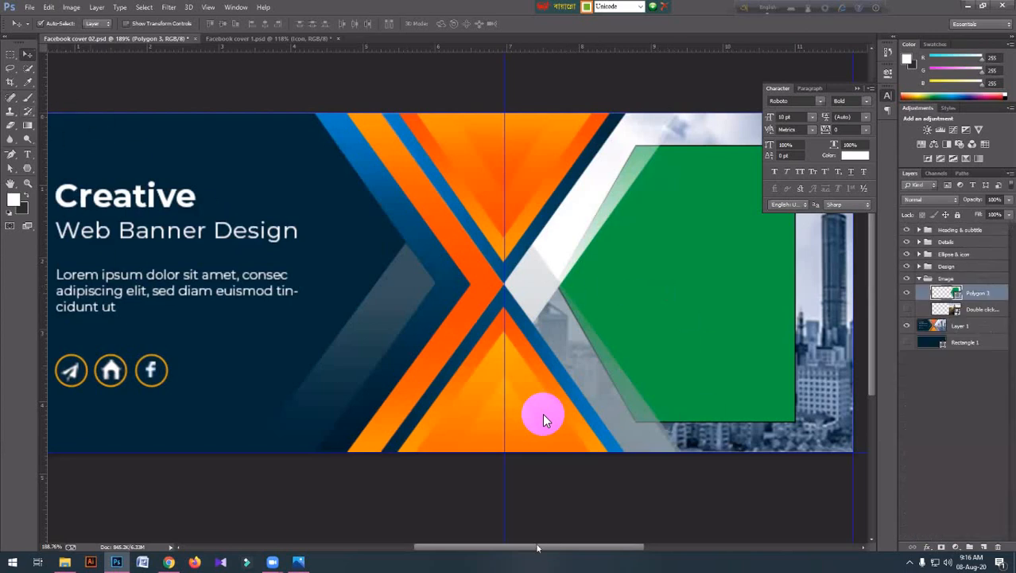
Step: Remove the black stroke from the green polygon
{"action": "left_click_drag", "start_coordinate": [545, 547], "coordinate": [630, 542]}
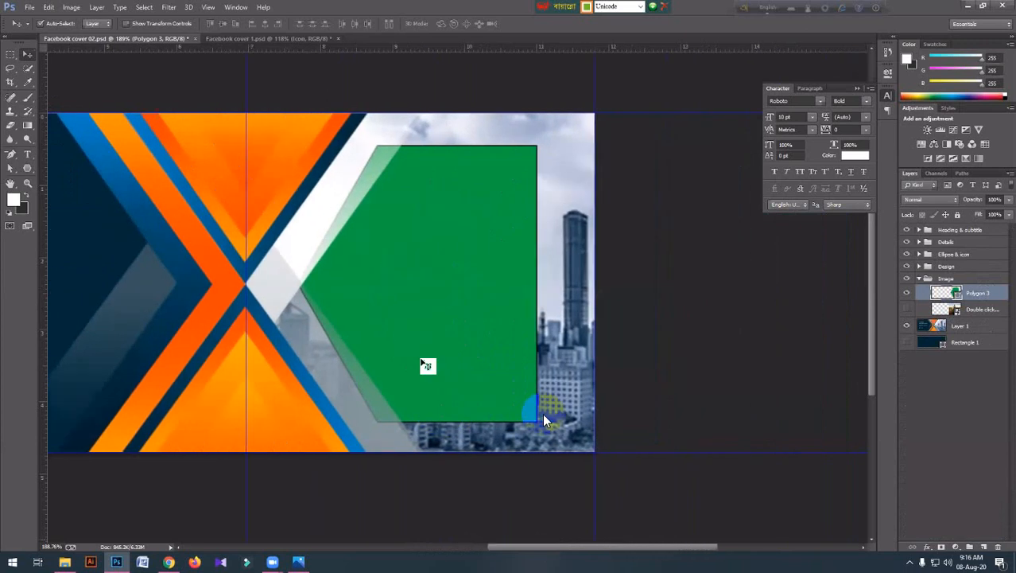
{"action": "left_click", "coordinate": [27, 168]}
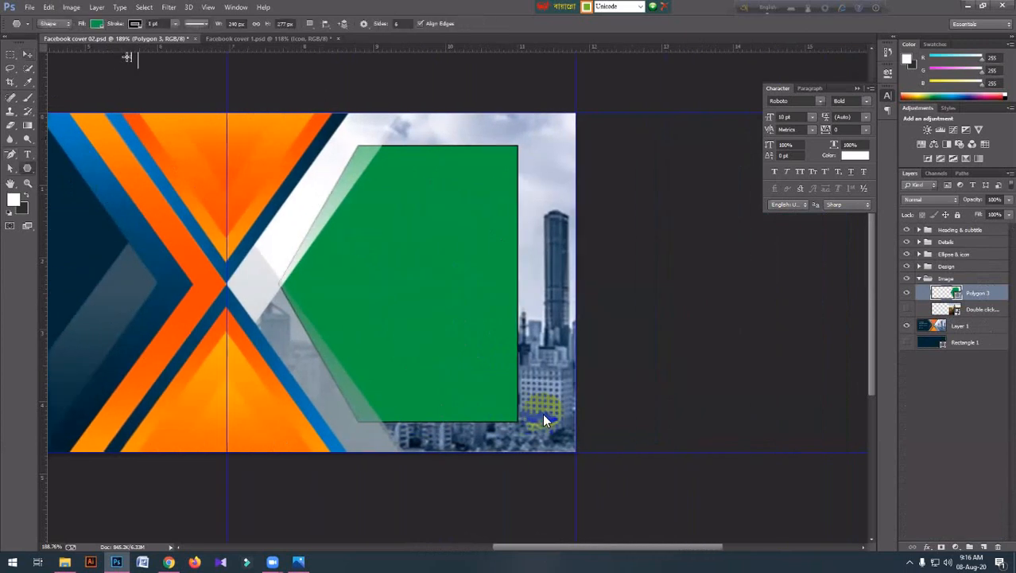
{"action": "left_click", "coordinate": [137, 24]}
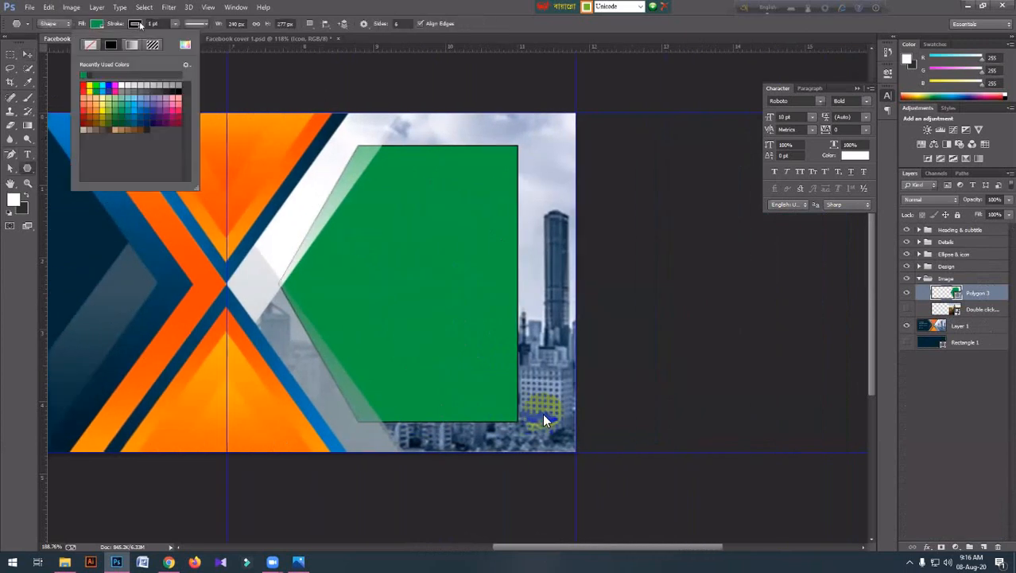
{"action": "left_click", "coordinate": [88, 46]}
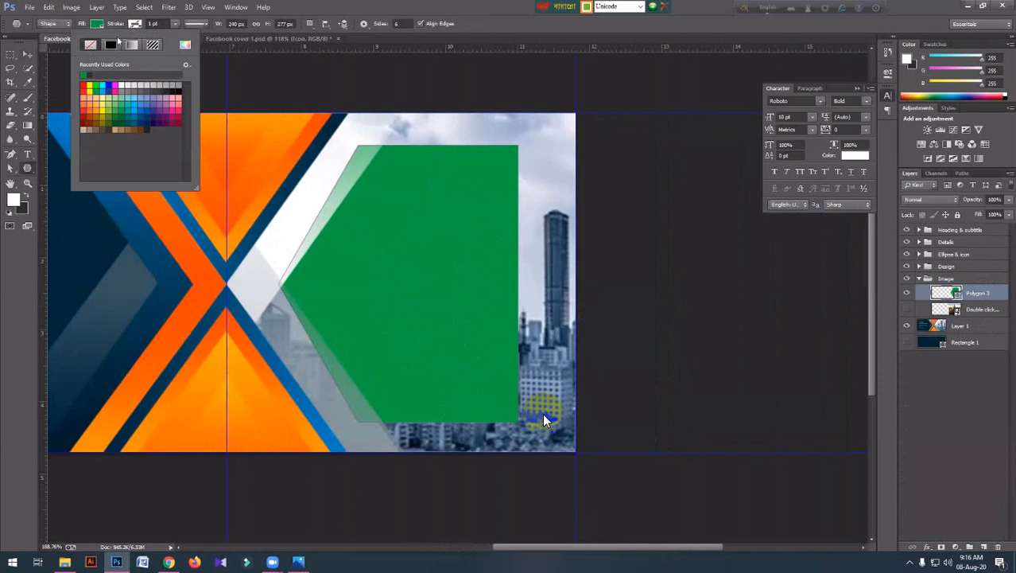
{"action": "left_click", "coordinate": [511, 257]}
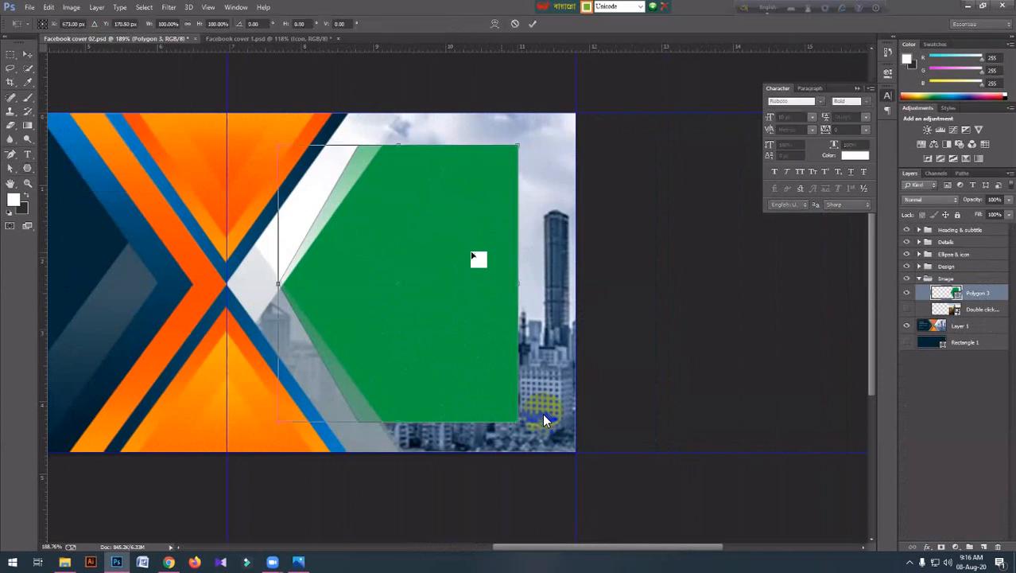
Step: Free-transform the green polygon to about 142% width and 122% height, filling the cover's right half from the centre guide to the edges
{"action": "key", "text": "ctrl+t"}
{"action": "left_click_drag", "start_coordinate": [476, 253], "coordinate": [529, 249]}
{"action": "left_click_drag", "start_coordinate": [451, 141], "coordinate": [451, 113]}
{"action": "left_click_drag", "start_coordinate": [455, 417], "coordinate": [456, 451]}
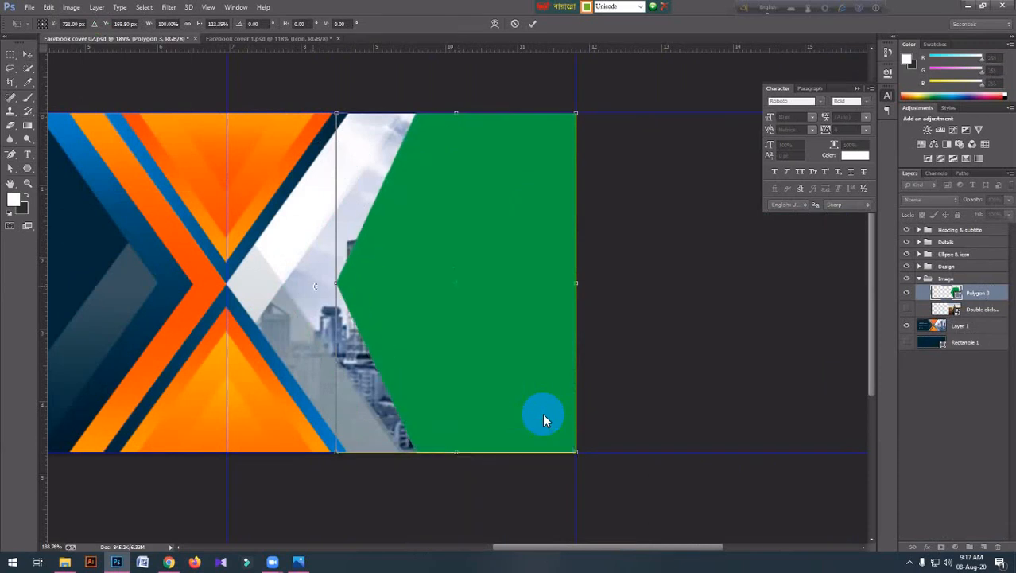
{"action": "left_click_drag", "start_coordinate": [335, 285], "coordinate": [234, 277]}
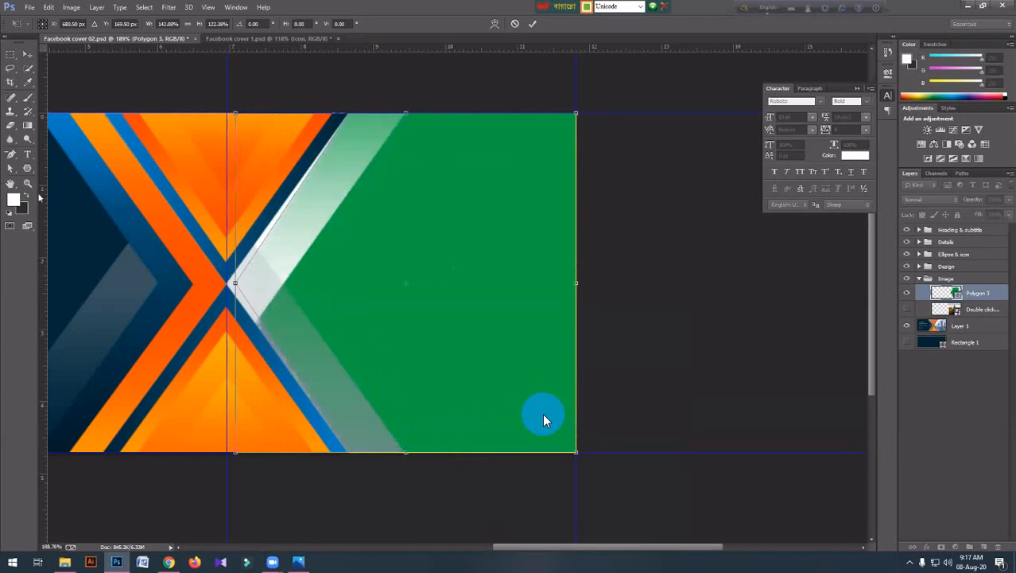
{"action": "key", "text": "Return"}
Step: Switch to the Direct Selection tool for the green polygon and exit the meeting's full-screen view
{"action": "left_click", "coordinate": [10, 168]}
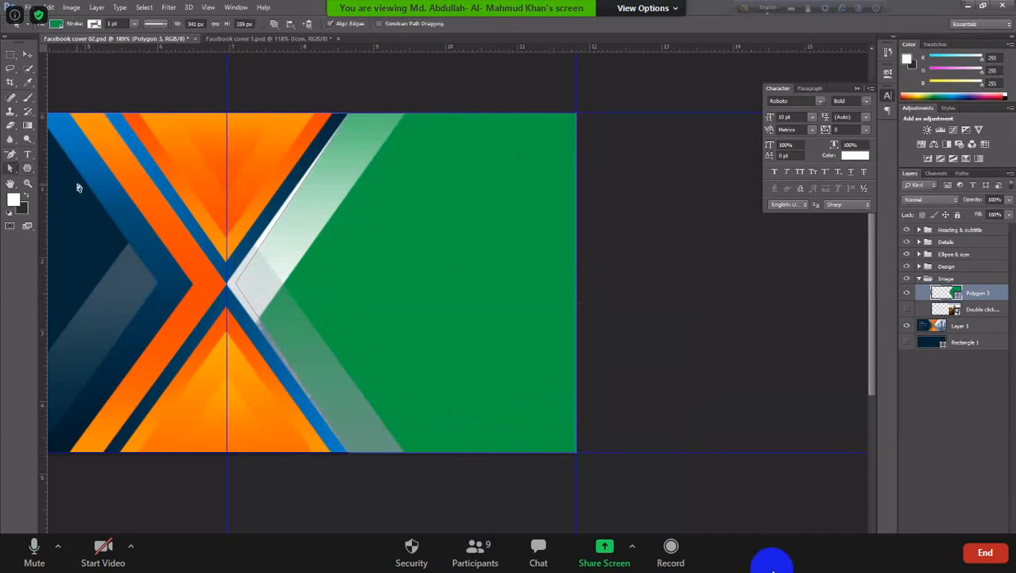
{"action": "left_click", "coordinate": [10, 169]}
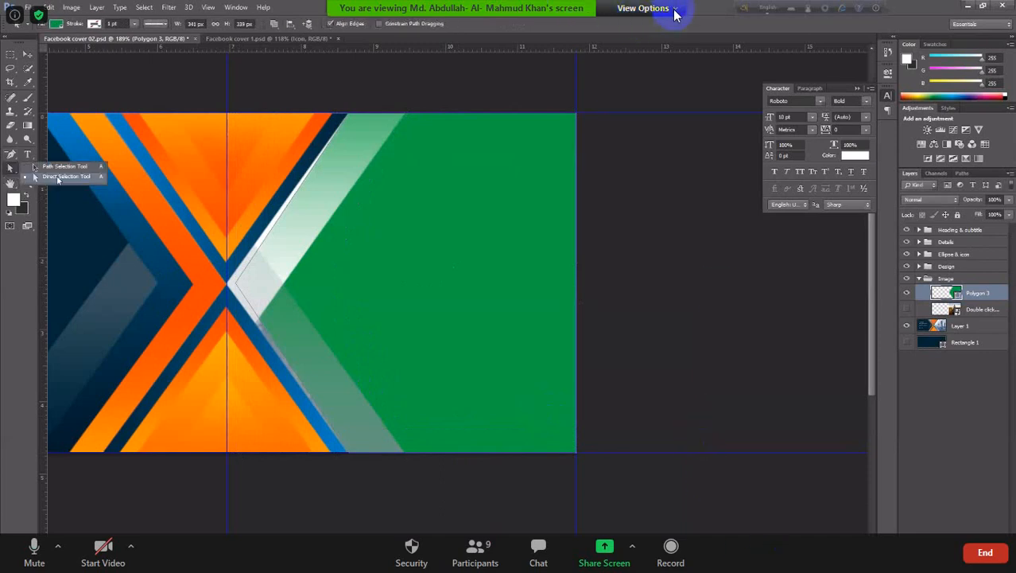
{"action": "left_click", "coordinate": [674, 10]}
{"action": "left_click", "coordinate": [57, 176]}
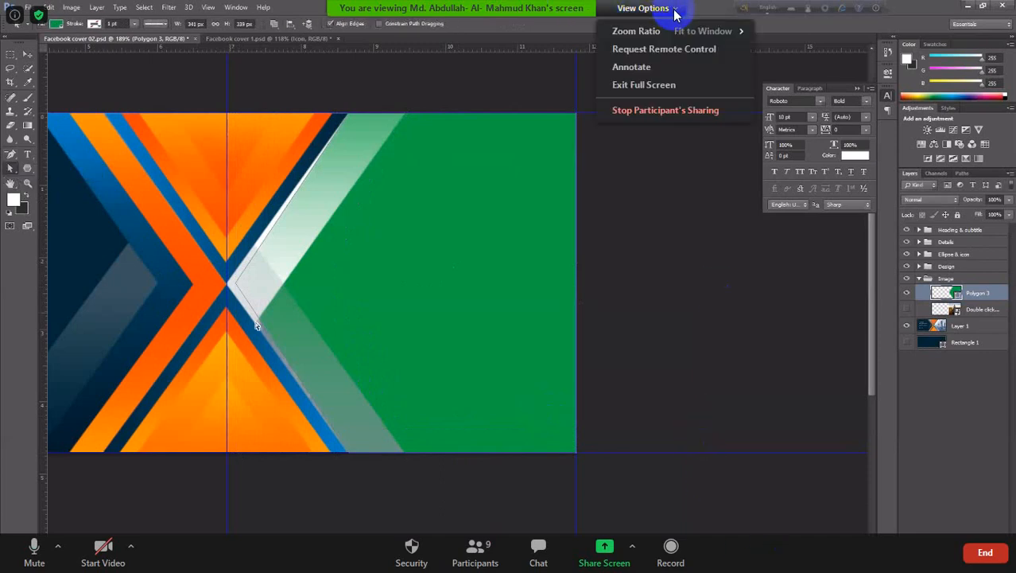
{"action": "left_click", "coordinate": [646, 85]}
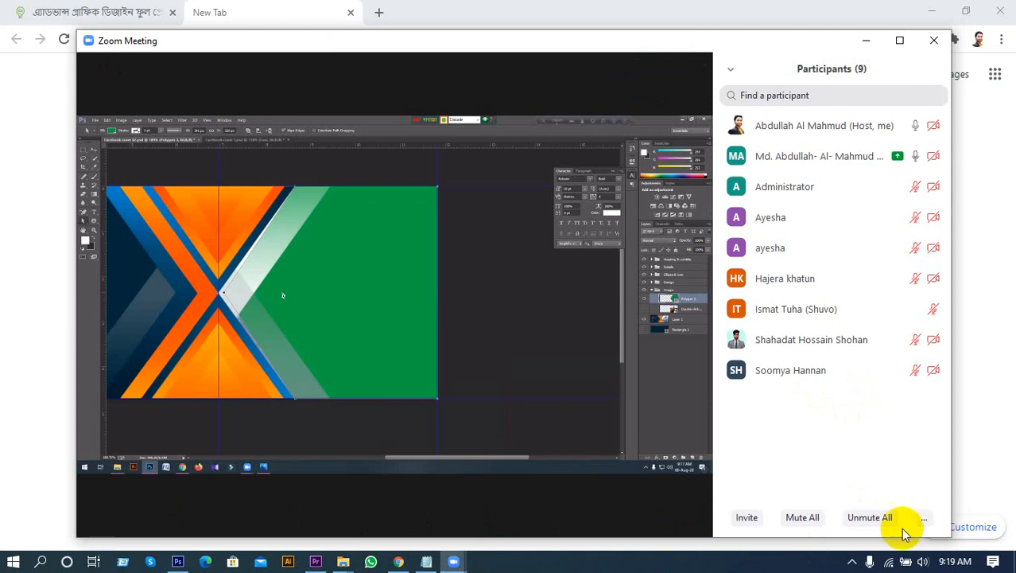
{"action": "left_click", "coordinate": [852, 561]}
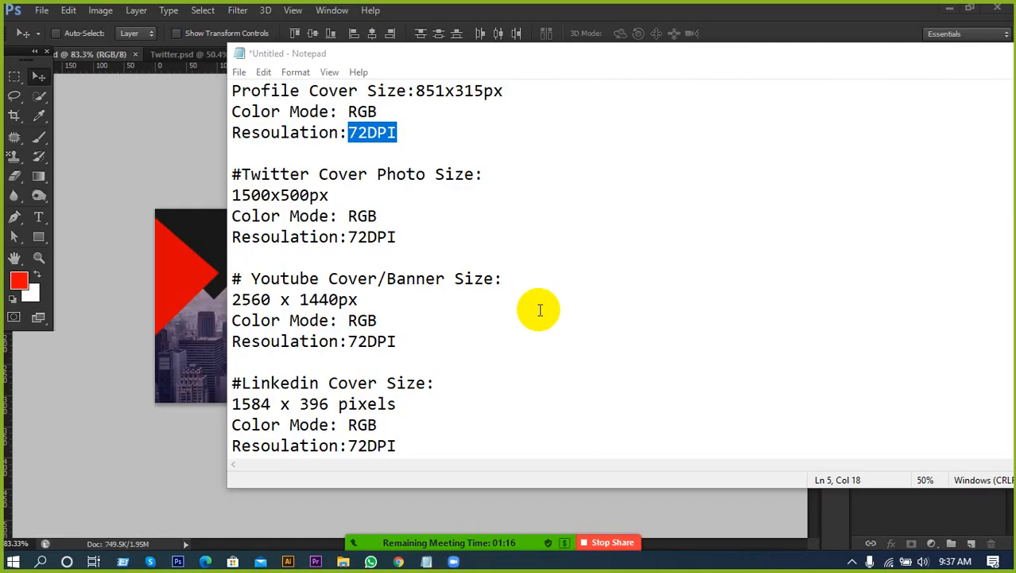
Step: Review the social media cover sizes in the Notepad notes, minimize Notepad and switch to Chrome
{"action": "left_click", "coordinate": [495, 157]}
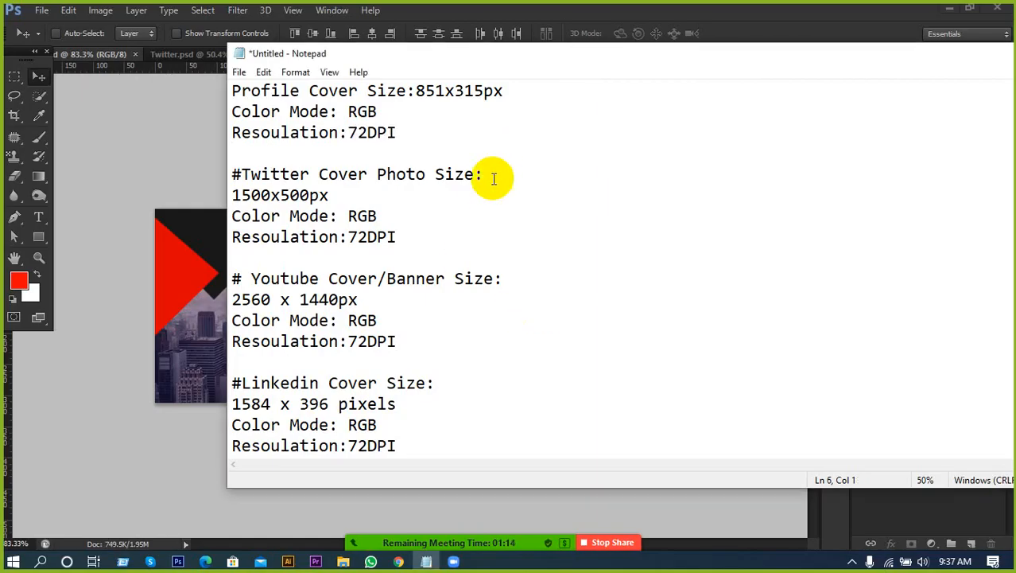
{"action": "scroll", "coordinate": [556, 223], "scroll_direction": "up", "scroll_amount": 1}
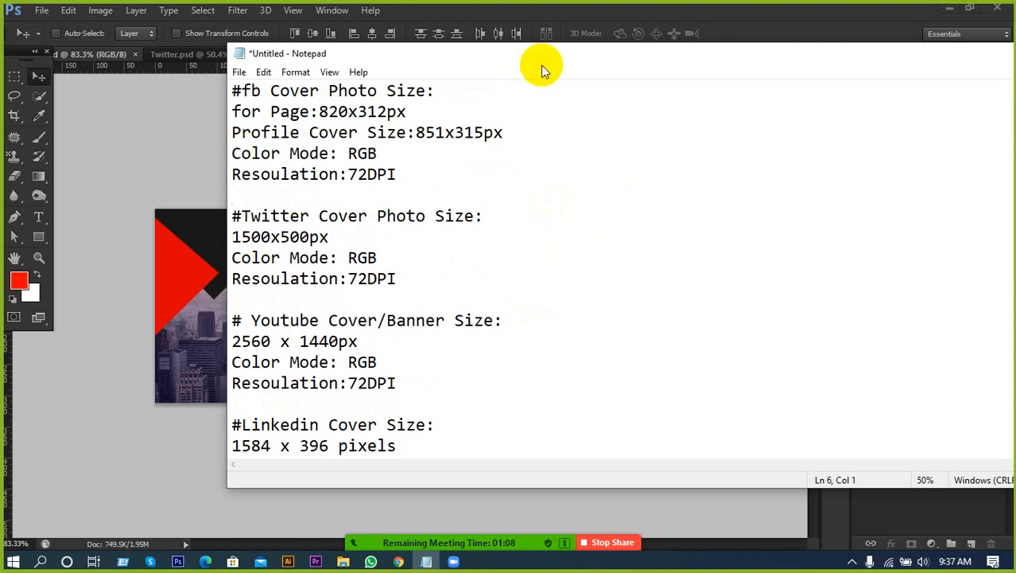
{"action": "left_click_drag", "start_coordinate": [542, 62], "coordinate": [451, 76]}
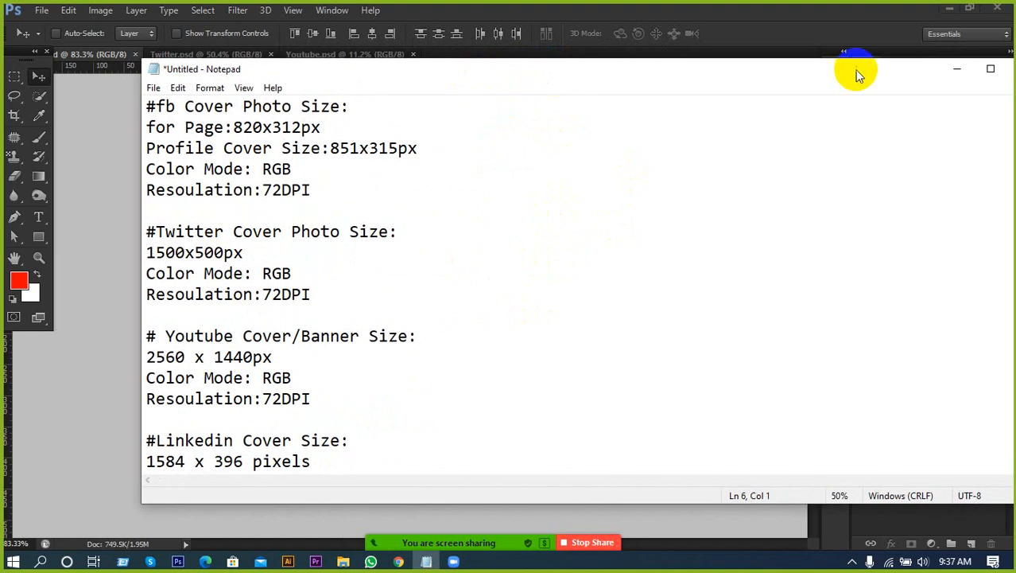
{"action": "left_click", "coordinate": [957, 68]}
{"action": "left_click", "coordinate": [399, 561]}
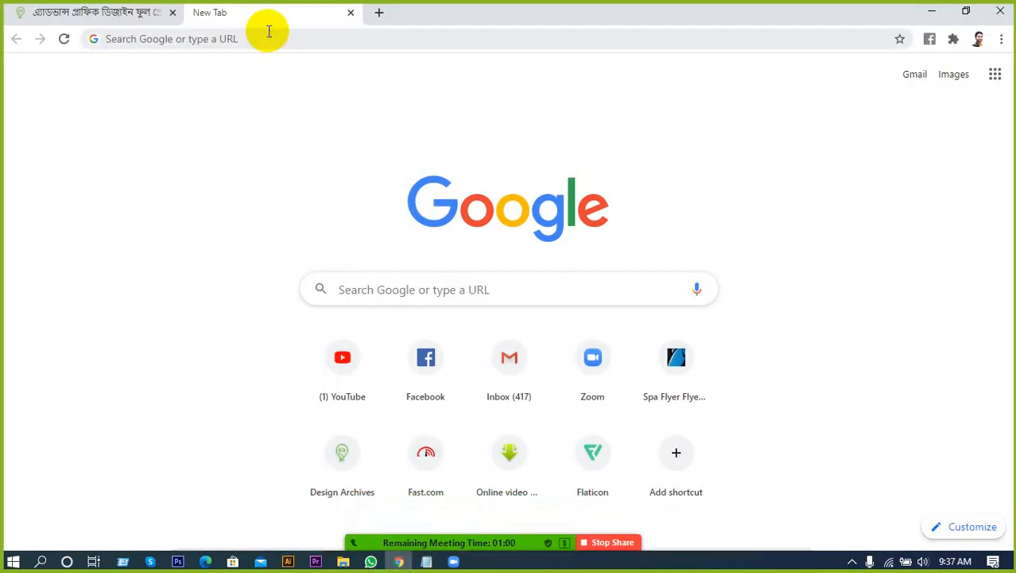
{"action": "left_click", "coordinate": [257, 31]}
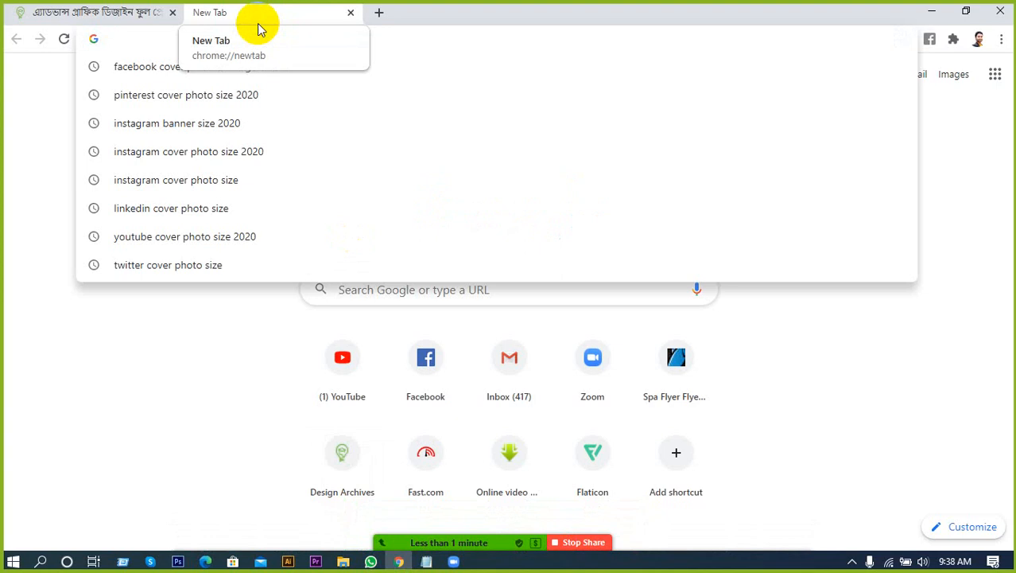
{"action": "type", "text": "facebook.com"}
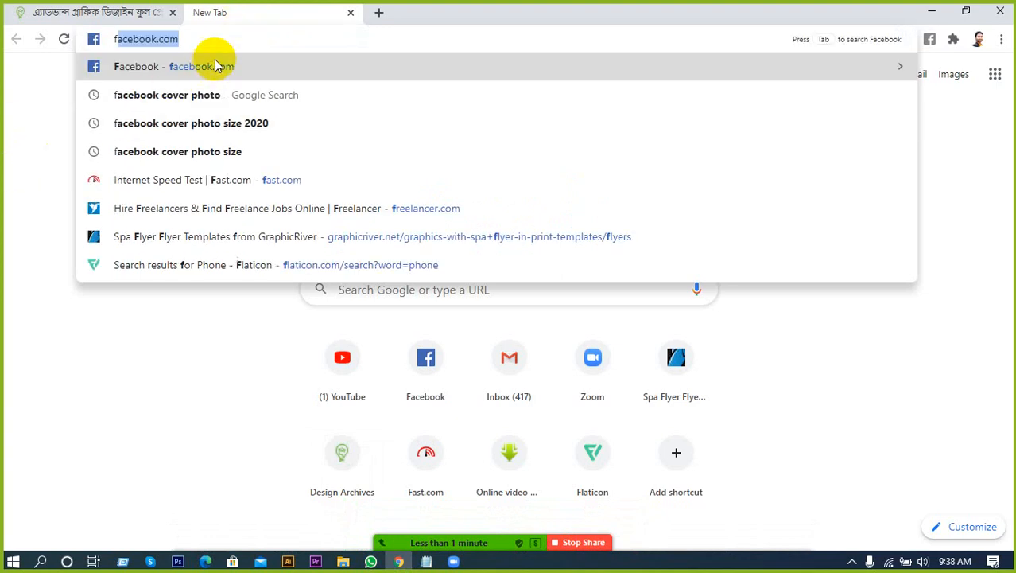
{"action": "left_click", "coordinate": [224, 40]}
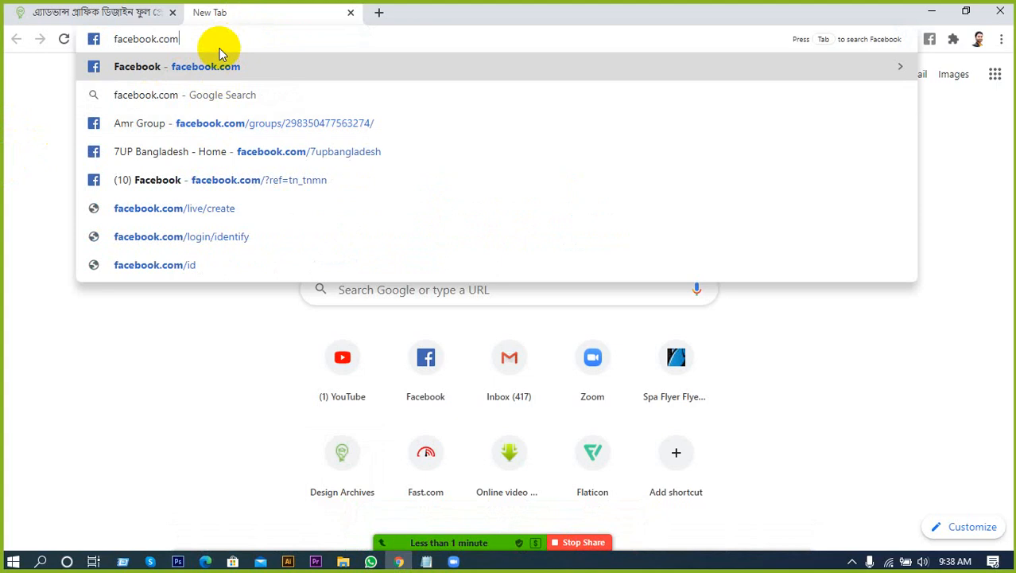
{"action": "key", "text": "BackSpace"}
{"action": "key", "text": "BackSpace"}
{"action": "key", "text": "BackSpace"}
{"action": "key", "text": "BackSpace"}
{"action": "key", "text": "BackSpace"}
{"action": "key", "text": "BackSpace"}
{"action": "key", "text": "BackSpace"}
{"action": "key", "text": "BackSpace"}
{"action": "key", "text": "BackSpace"}
{"action": "key", "text": "BackSpace"}
{"action": "key", "text": "BackSpace"}
{"action": "key", "text": "BackSpace"}
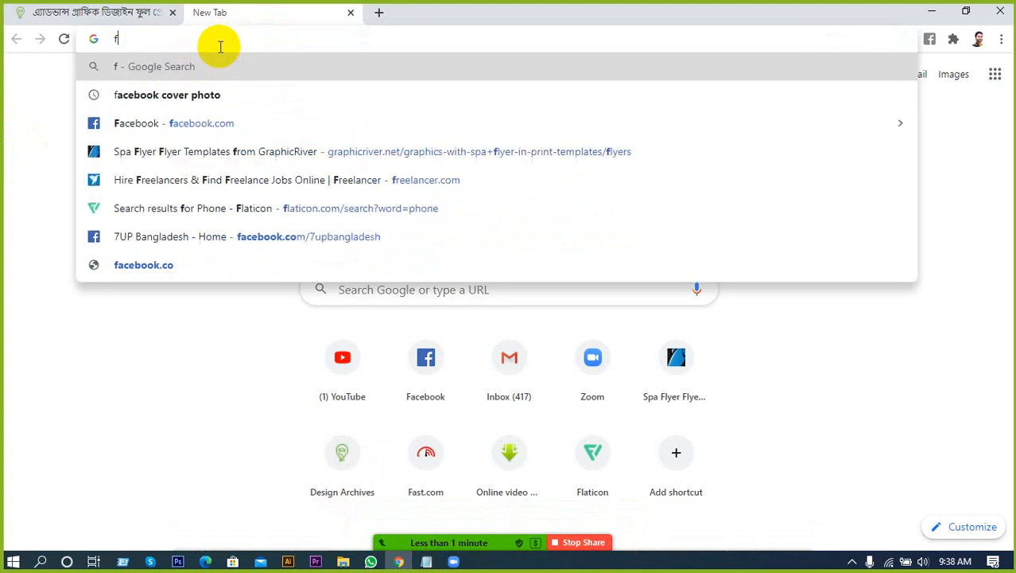
Step: Search Google for "facebook cover photo size 2020" and open the Snappa article to read its Facebook cover photo dimensions
{"action": "type", "text": "facebook.com"}
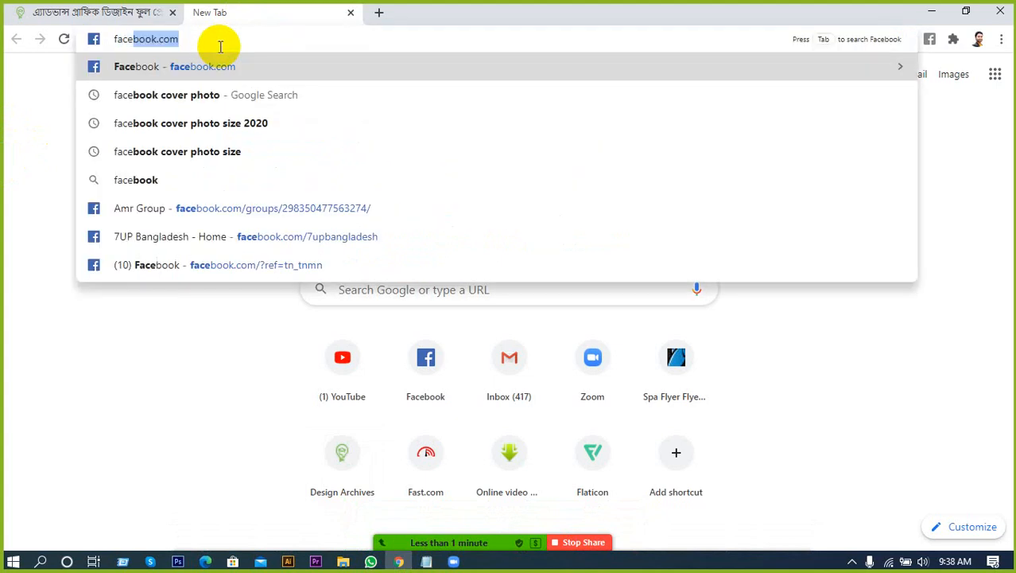
{"action": "left_click", "coordinate": [228, 129]}
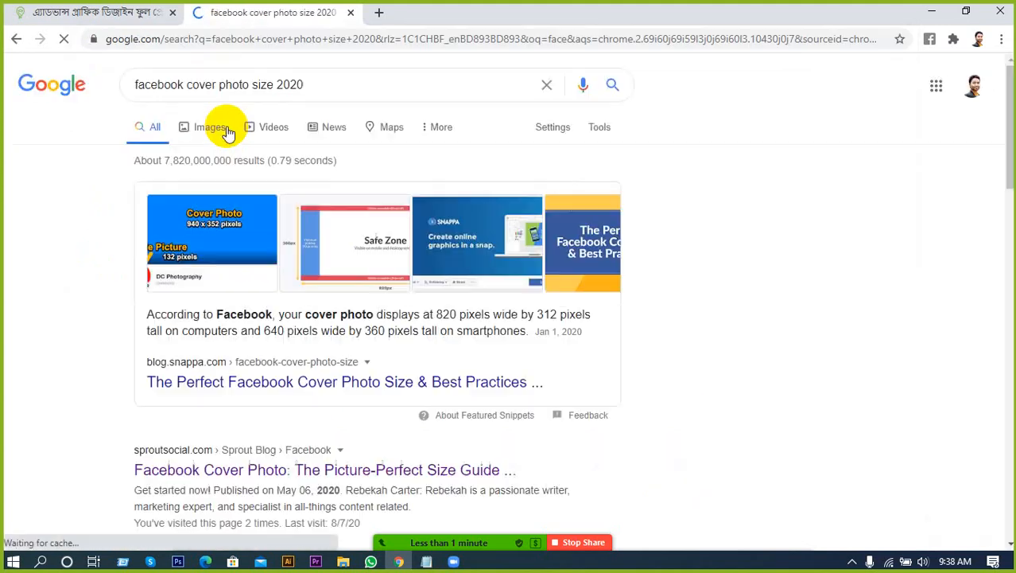
{"action": "scroll", "coordinate": [280, 167], "scroll_direction": "down", "scroll_amount": 2}
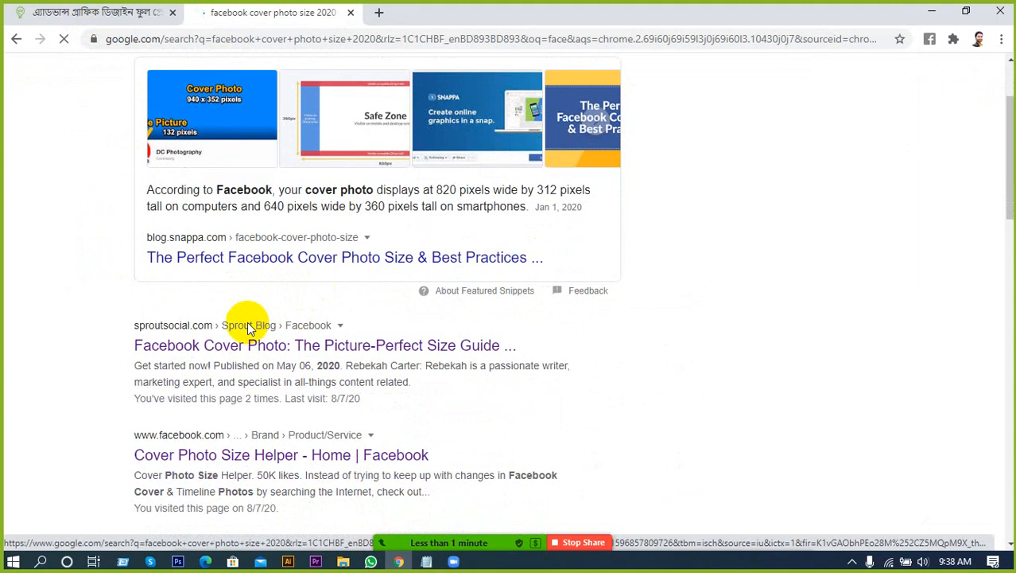
{"action": "left_click", "coordinate": [309, 265]}
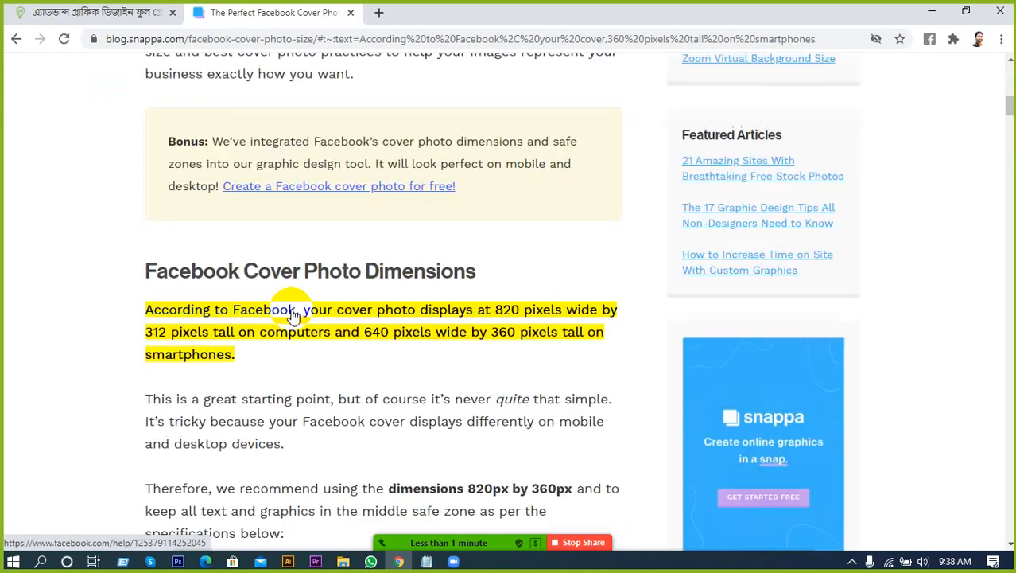
{"action": "scroll", "coordinate": [318, 334], "scroll_direction": "down", "scroll_amount": 1}
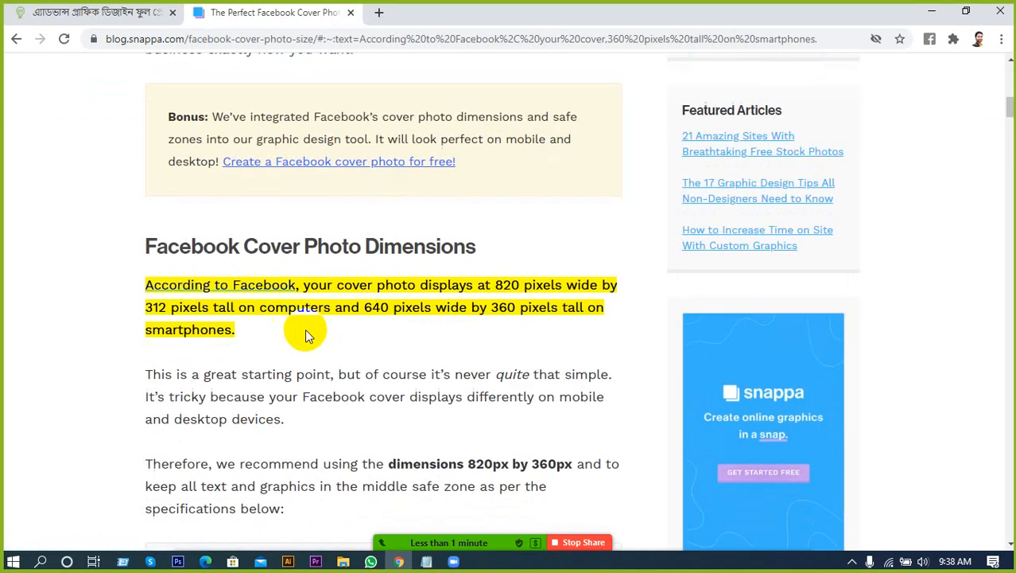
Step: Read the Facebook cover photo dimensions for computers and smartphones in the Snappa article
{"action": "scroll", "coordinate": [454, 306], "scroll_direction": "down", "scroll_amount": 1}
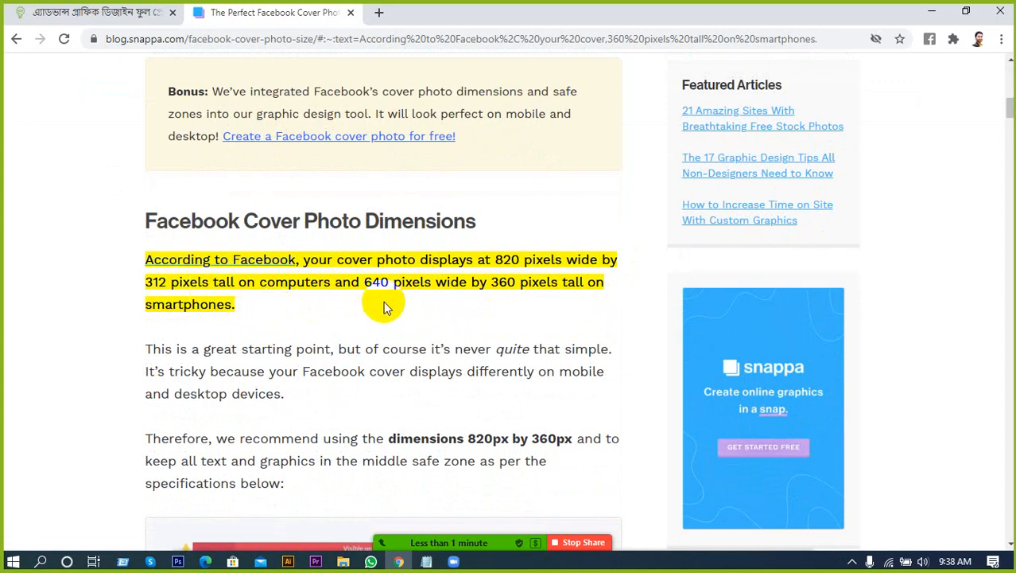
{"action": "scroll", "coordinate": [370, 299], "scroll_direction": "down", "scroll_amount": 1}
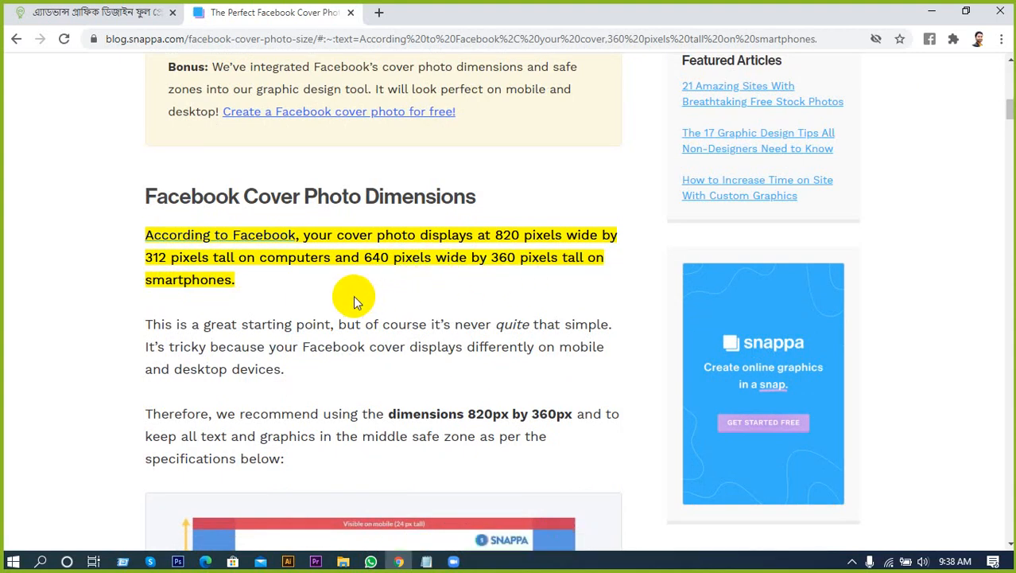
{"action": "scroll", "coordinate": [355, 302], "scroll_direction": "down", "scroll_amount": 1}
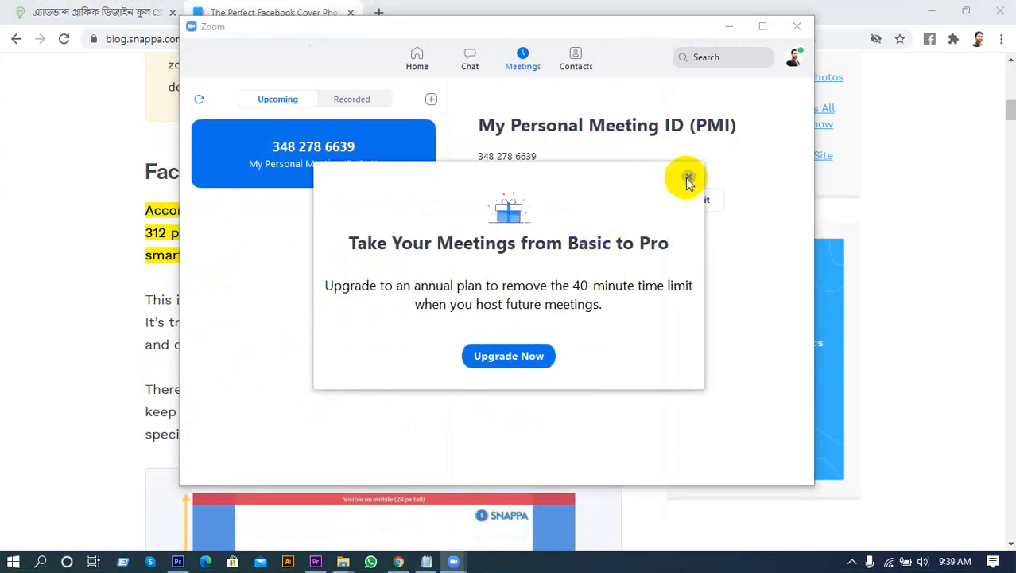
Step: Dismiss Zoom's upgrade offer and restart the personal meeting with screen sharing
{"action": "left_click", "coordinate": [689, 178]}
{"action": "left_click", "coordinate": [515, 200]}
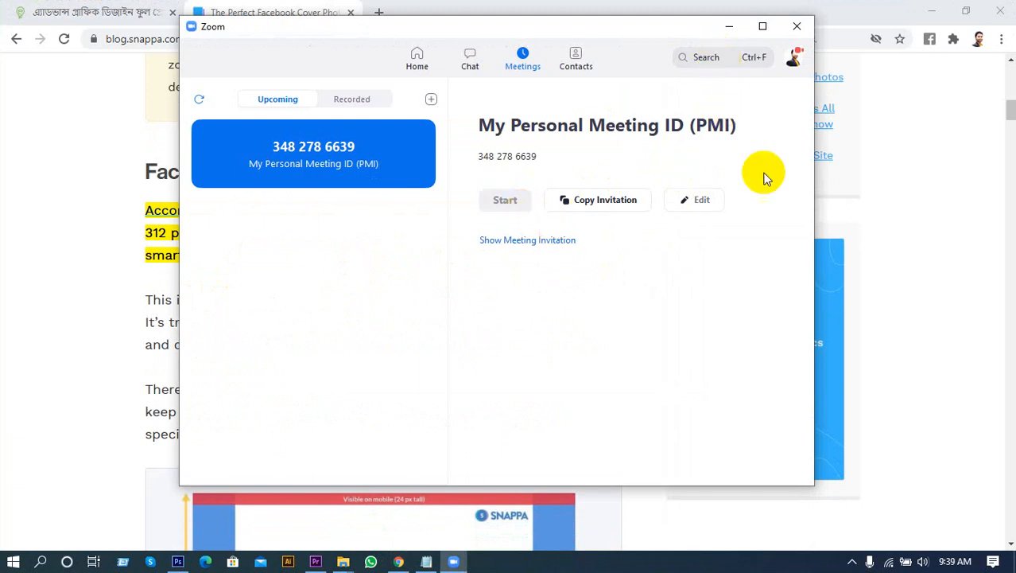
{"action": "left_click", "coordinate": [854, 562]}
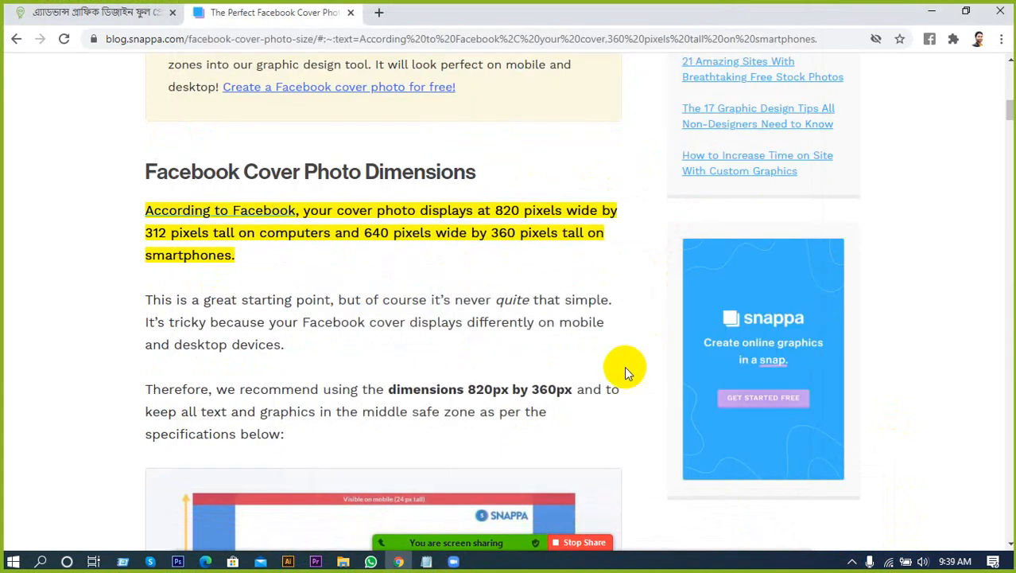
Step: Examine the Snappa article's safe zone diagram and its section on desktop versus mobile cover photos
{"action": "scroll", "coordinate": [207, 410], "scroll_direction": "down", "scroll_amount": 1}
{"action": "scroll", "coordinate": [223, 409], "scroll_direction": "down", "scroll_amount": 2}
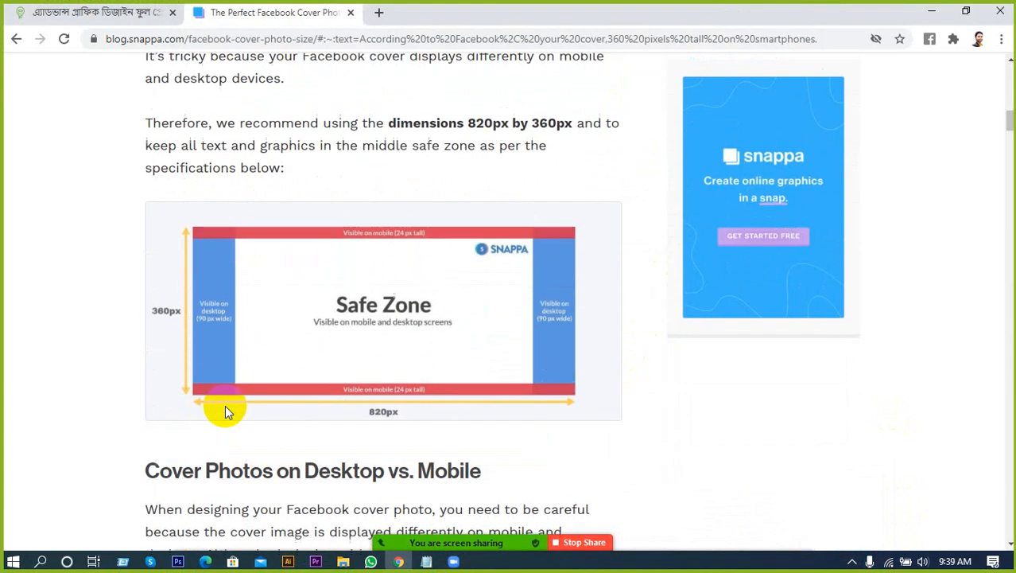
{"action": "scroll", "coordinate": [225, 408], "scroll_direction": "down", "scroll_amount": 1}
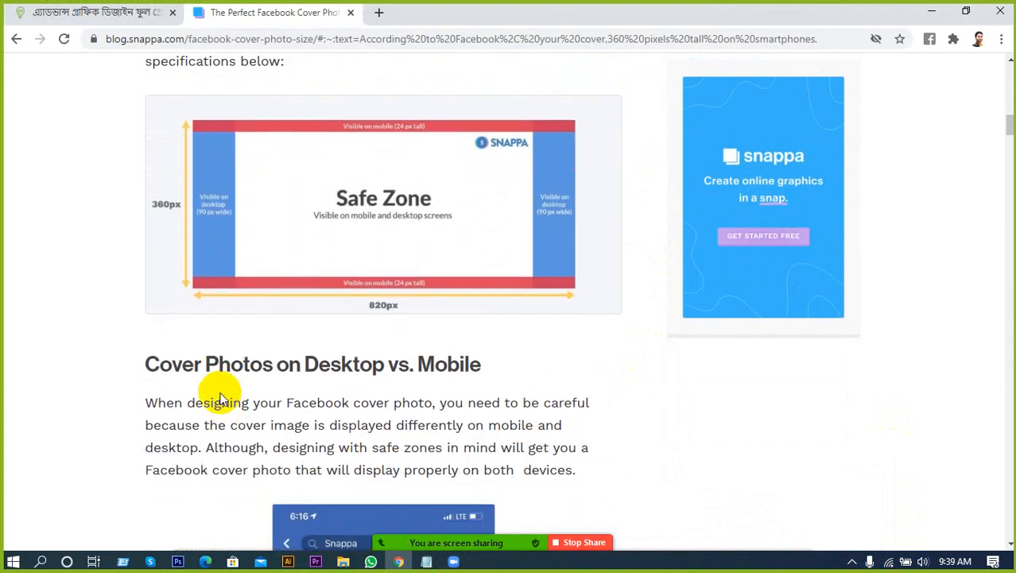
{"action": "scroll", "coordinate": [223, 394], "scroll_direction": "down", "scroll_amount": 3}
{"action": "scroll", "coordinate": [232, 370], "scroll_direction": "up", "scroll_amount": 8}
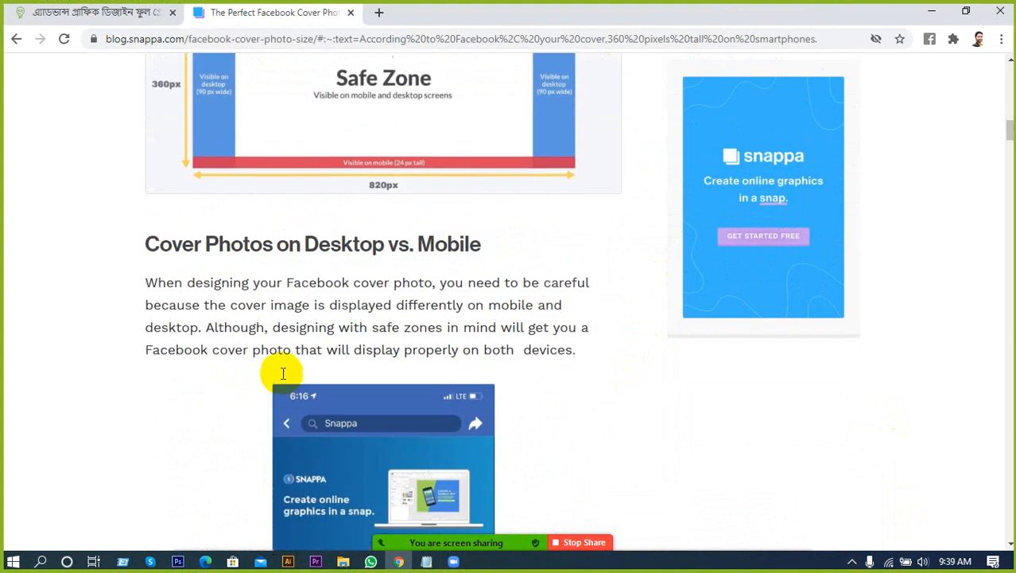
{"action": "scroll", "coordinate": [305, 283], "scroll_direction": "up", "scroll_amount": 3}
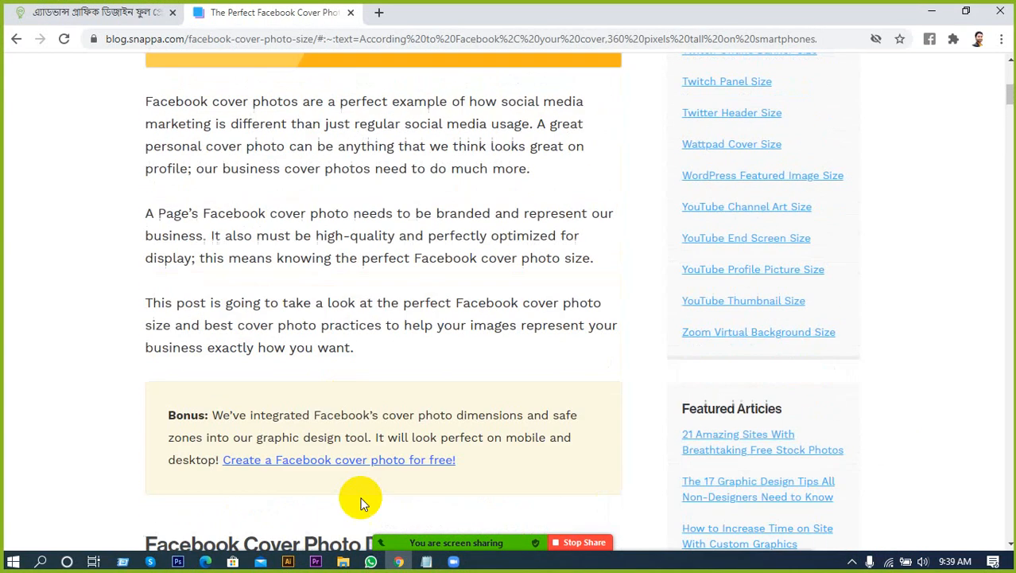
{"action": "scroll", "coordinate": [286, 429], "scroll_direction": "up", "scroll_amount": 1}
{"action": "scroll", "coordinate": [296, 422], "scroll_direction": "up", "scroll_amount": 4}
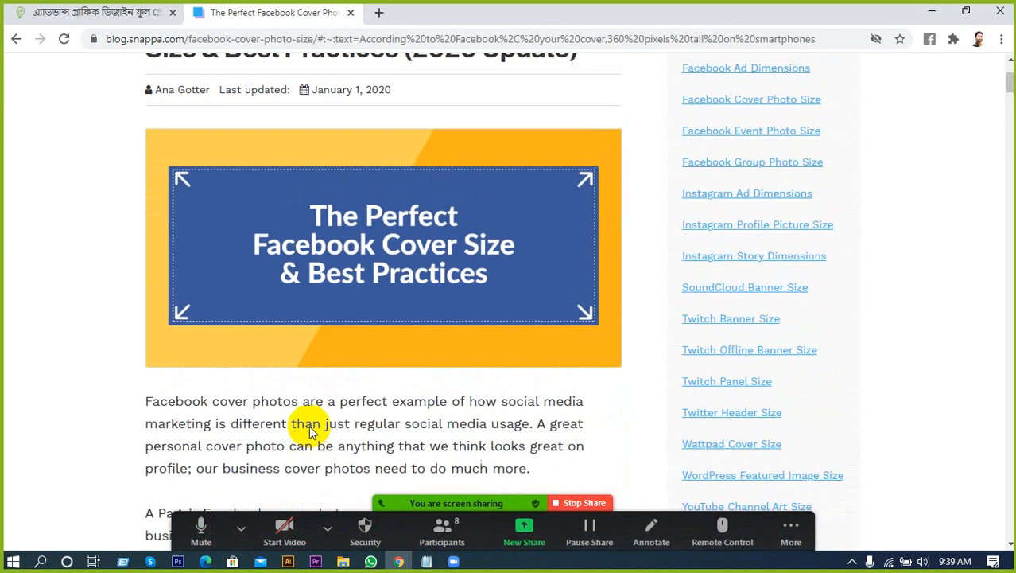
Step: Return to the Google results and open Sprout Social's Facebook cover photo size guide
{"action": "left_click", "coordinate": [16, 40]}
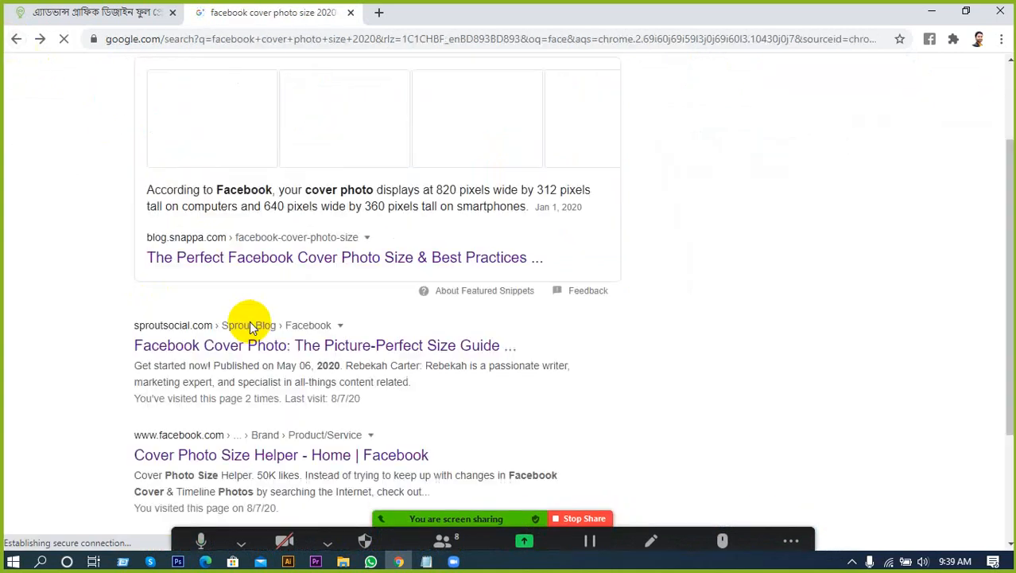
{"action": "scroll", "coordinate": [378, 365], "scroll_direction": "up", "scroll_amount": 1}
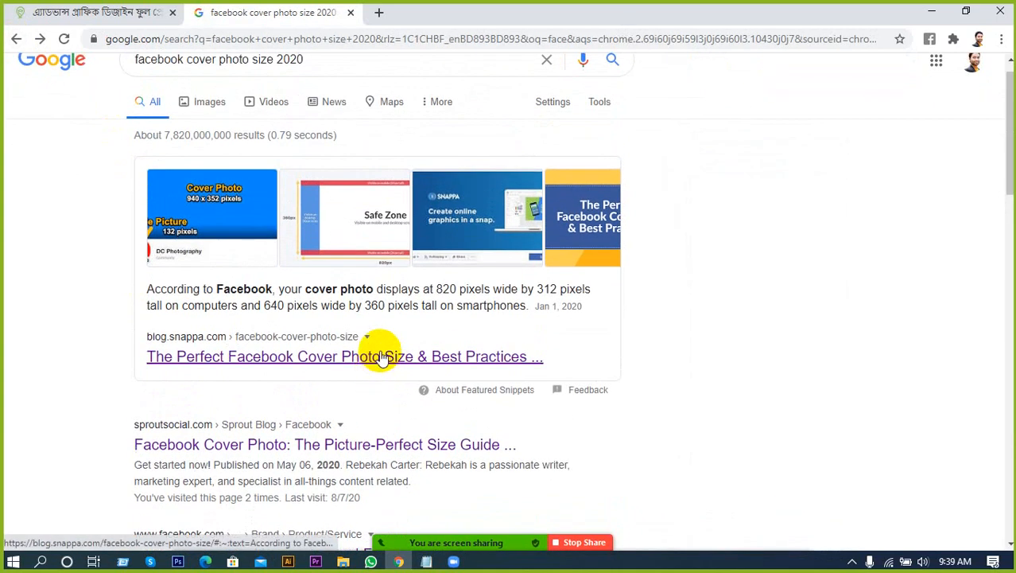
{"action": "scroll", "coordinate": [318, 354], "scroll_direction": "down", "scroll_amount": 2}
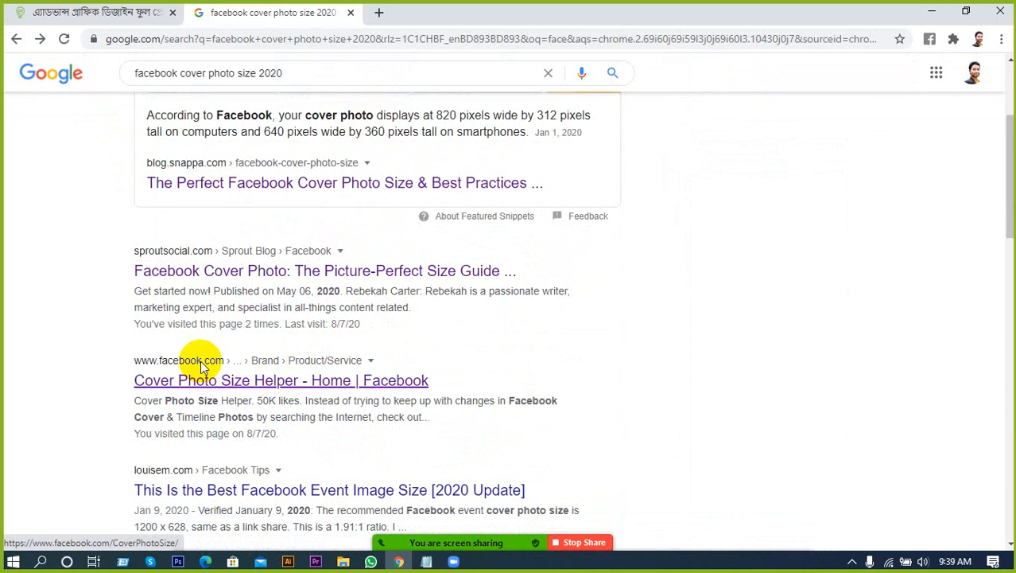
{"action": "left_click", "coordinate": [191, 272]}
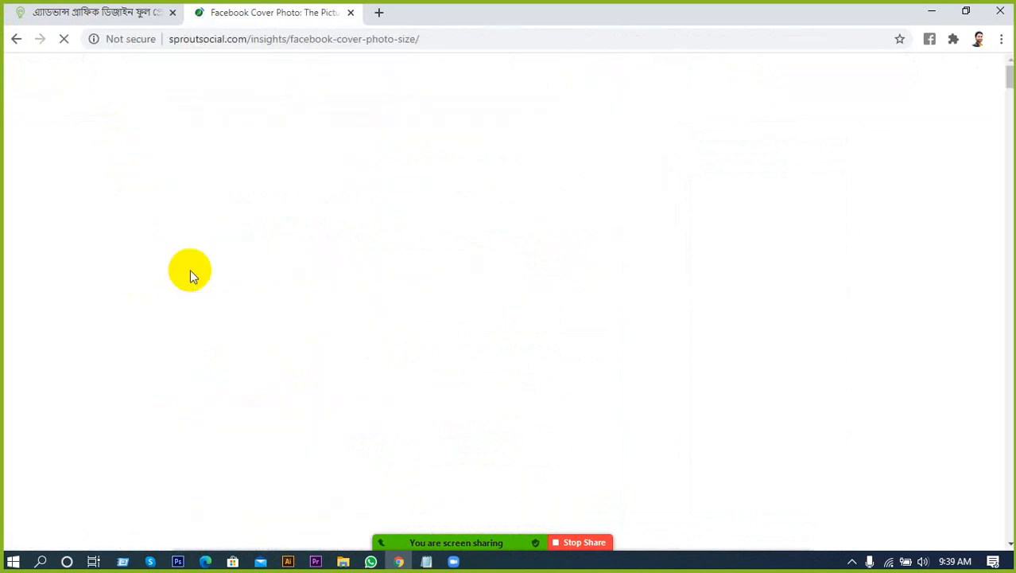
Step: Examine the desktop and mobile cover photo sizes and the example cover in the Sprout Social guide
{"action": "scroll", "coordinate": [268, 265], "scroll_direction": "down", "scroll_amount": 9}
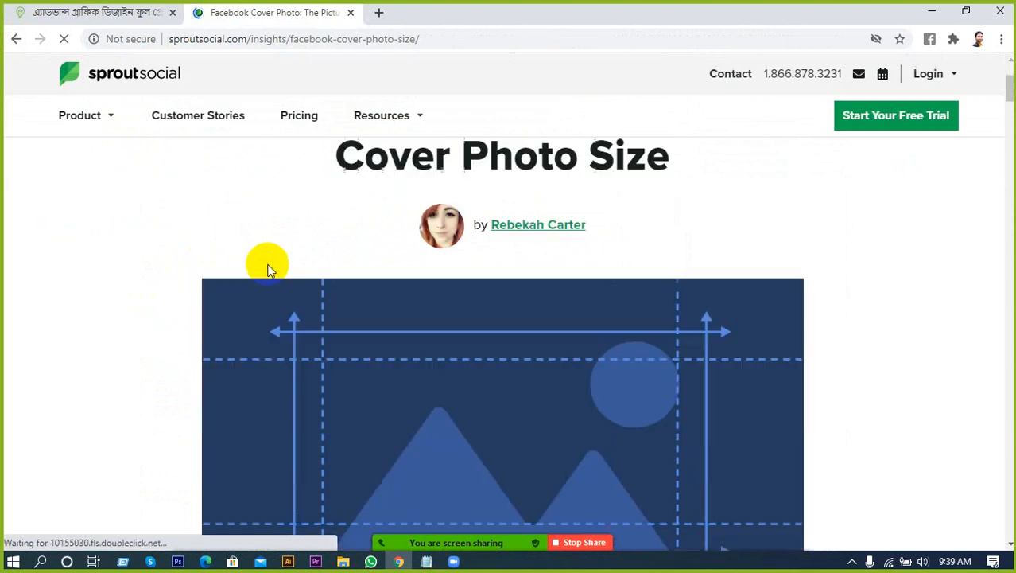
{"action": "scroll", "coordinate": [331, 324], "scroll_direction": "down", "scroll_amount": 10}
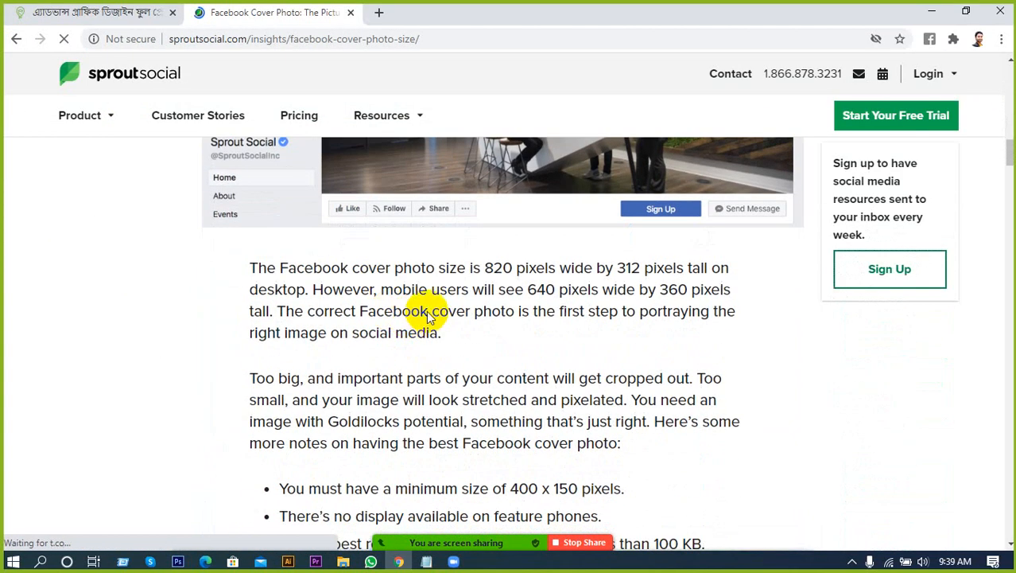
{"action": "left_click_drag", "start_coordinate": [481, 267], "coordinate": [519, 269]}
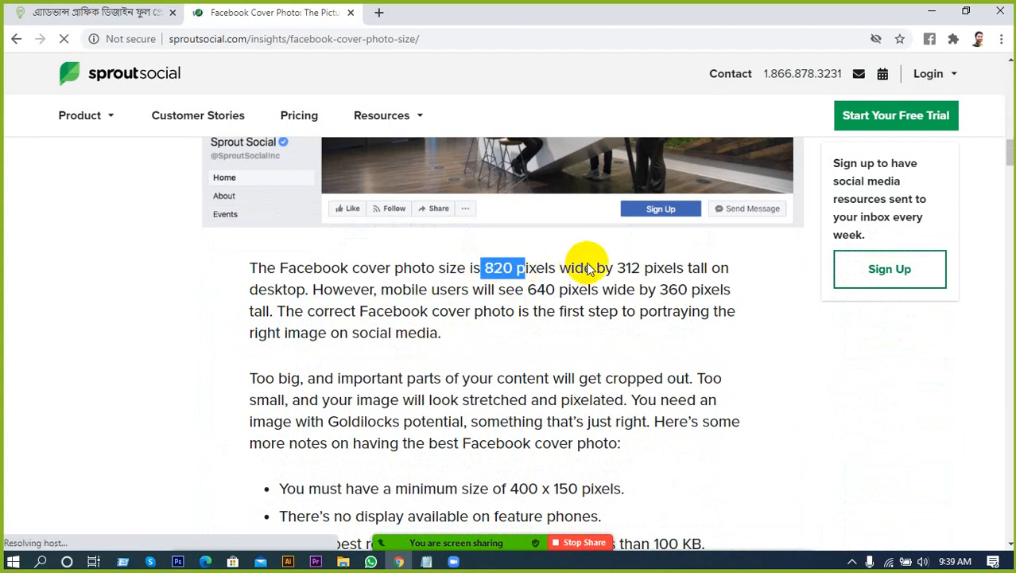
{"action": "left_click", "coordinate": [635, 267]}
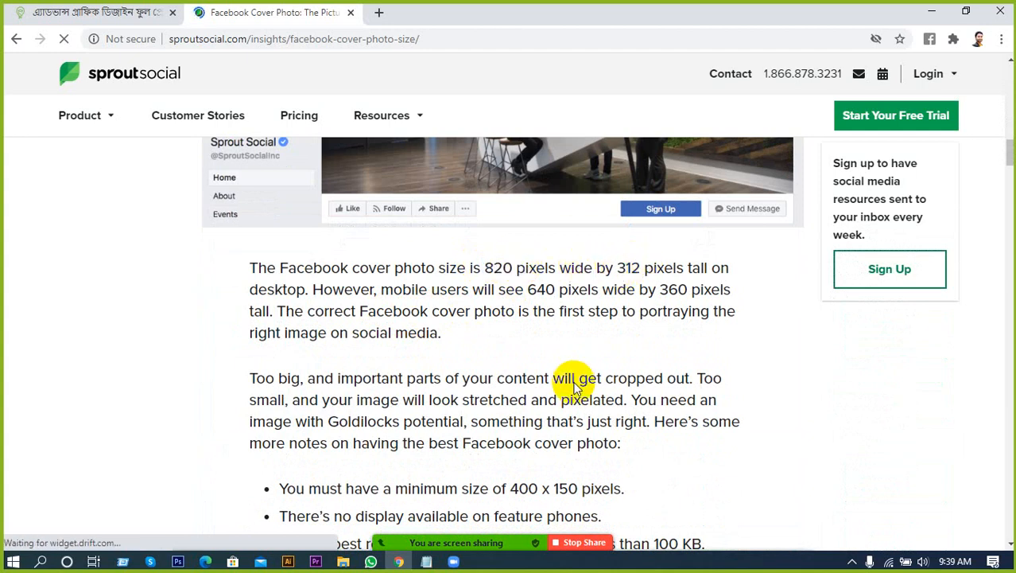
{"action": "scroll", "coordinate": [574, 379], "scroll_direction": "up", "scroll_amount": 1}
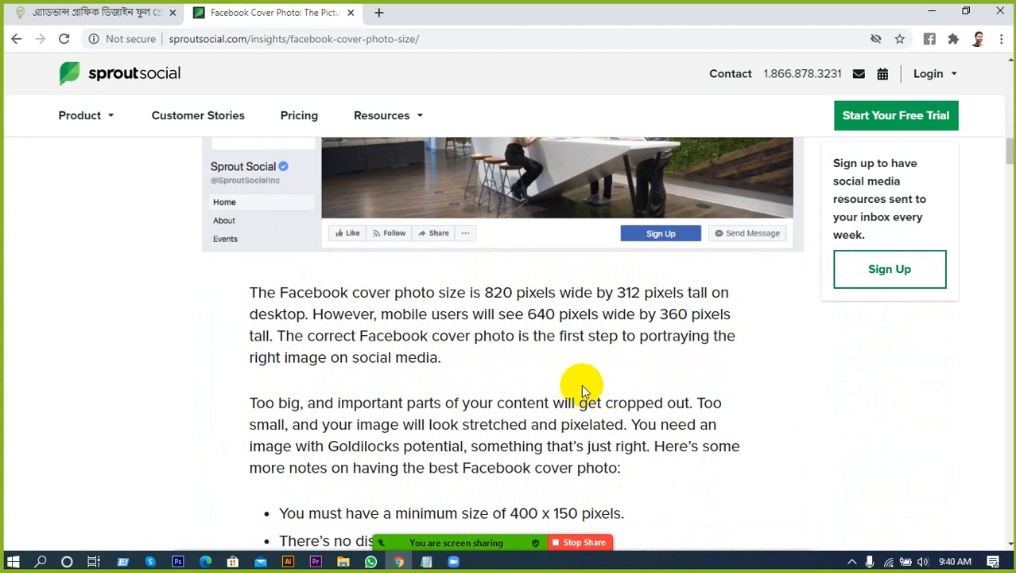
{"action": "scroll", "coordinate": [583, 390], "scroll_direction": "up", "scroll_amount": 7}
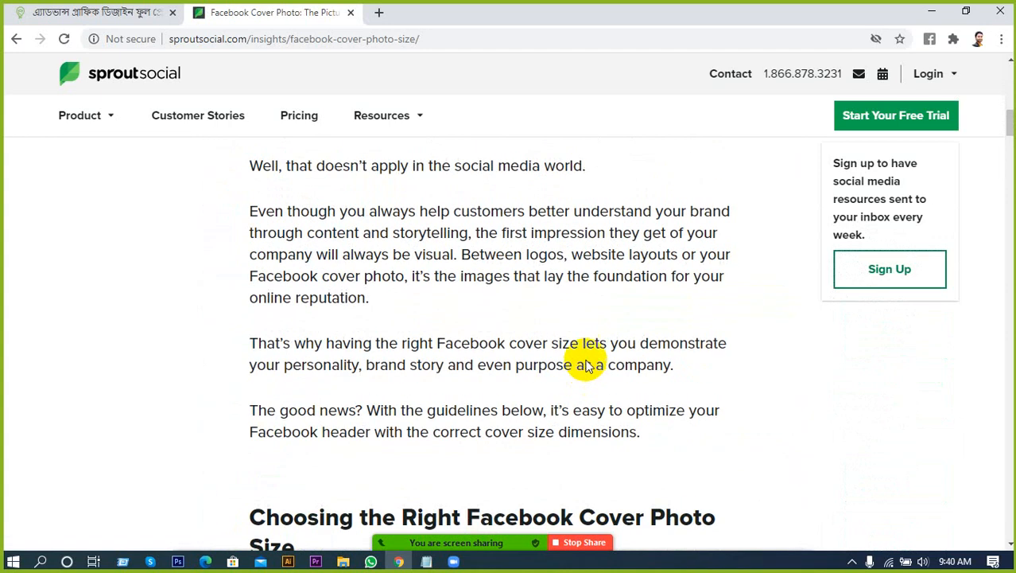
{"action": "scroll", "coordinate": [586, 363], "scroll_direction": "up", "scroll_amount": 2}
{"action": "scroll", "coordinate": [586, 362], "scroll_direction": "down", "scroll_amount": 7}
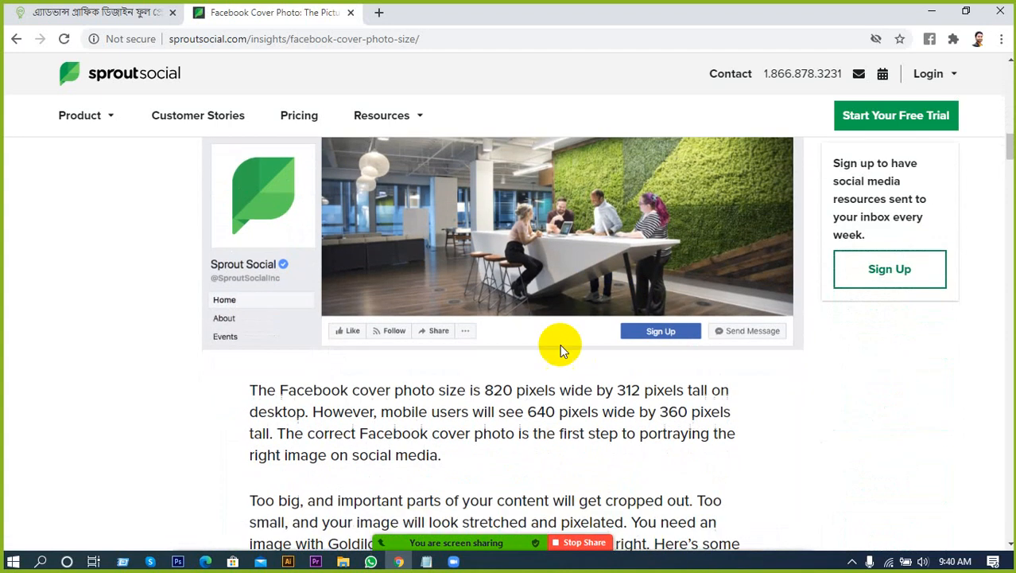
{"action": "scroll", "coordinate": [561, 350], "scroll_direction": "down", "scroll_amount": 2}
{"action": "scroll", "coordinate": [565, 362], "scroll_direction": "up", "scroll_amount": 9}
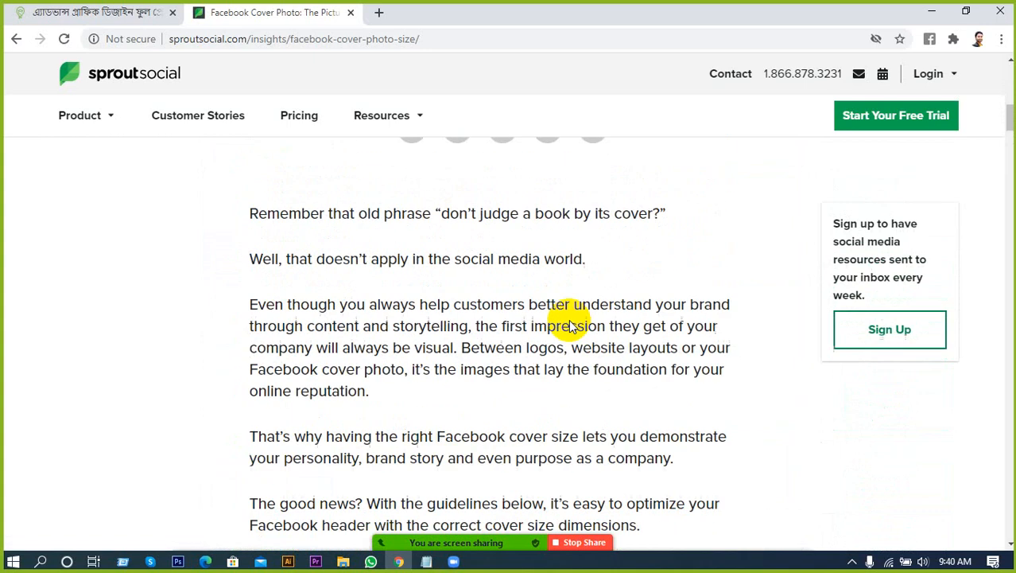
{"action": "scroll", "coordinate": [569, 326], "scroll_direction": "up", "scroll_amount": 10}
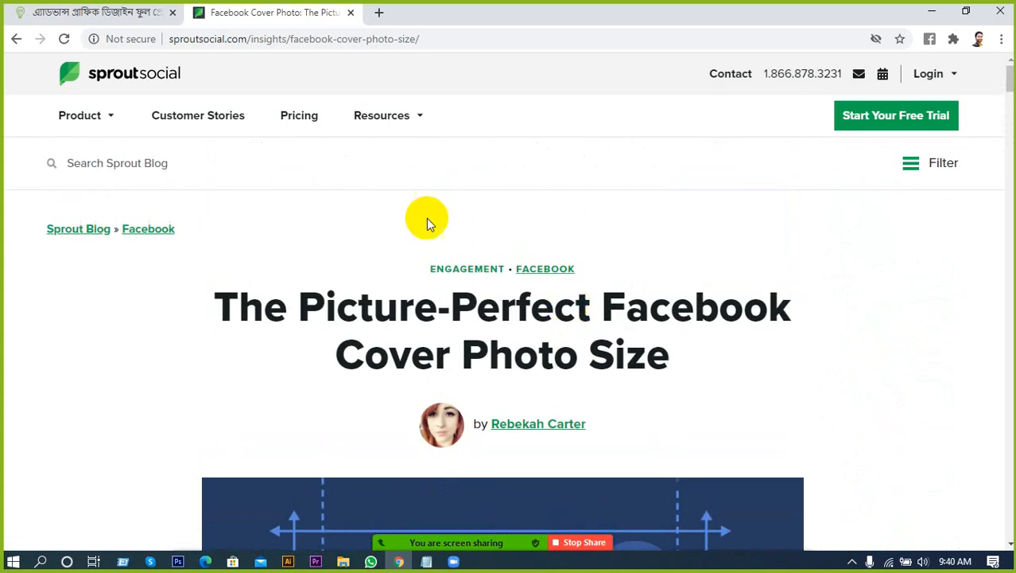
Step: Open Facebook in a new browser tab
{"action": "left_click", "coordinate": [379, 12]}
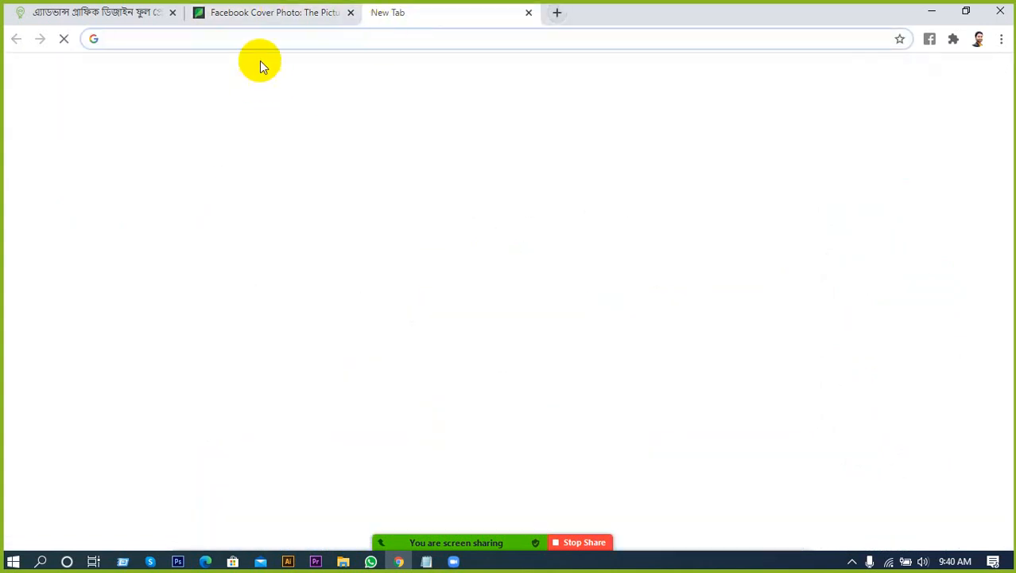
{"action": "left_click", "coordinate": [272, 41]}
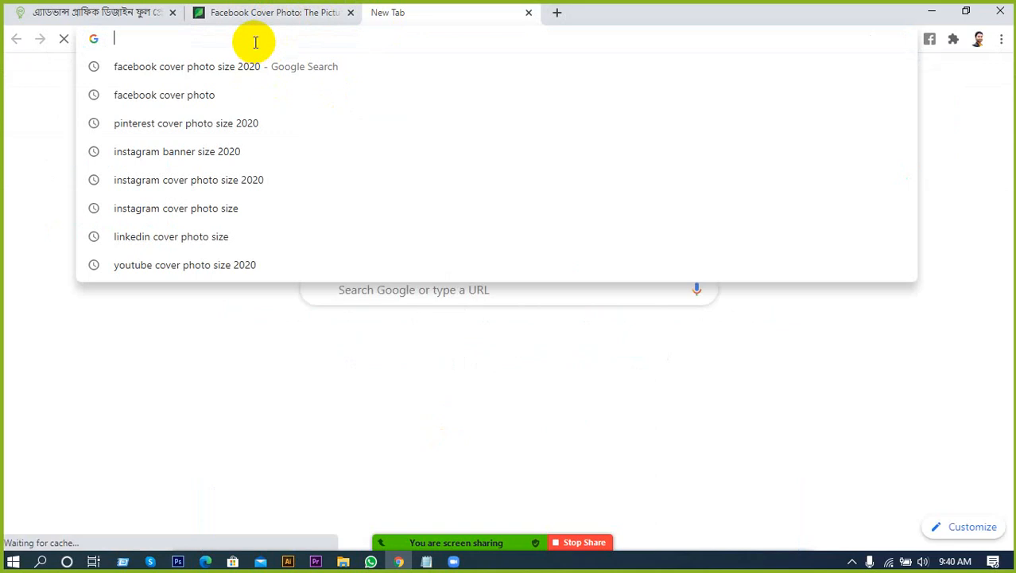
{"action": "type", "text": "fa"}
{"action": "key", "text": "Return"}
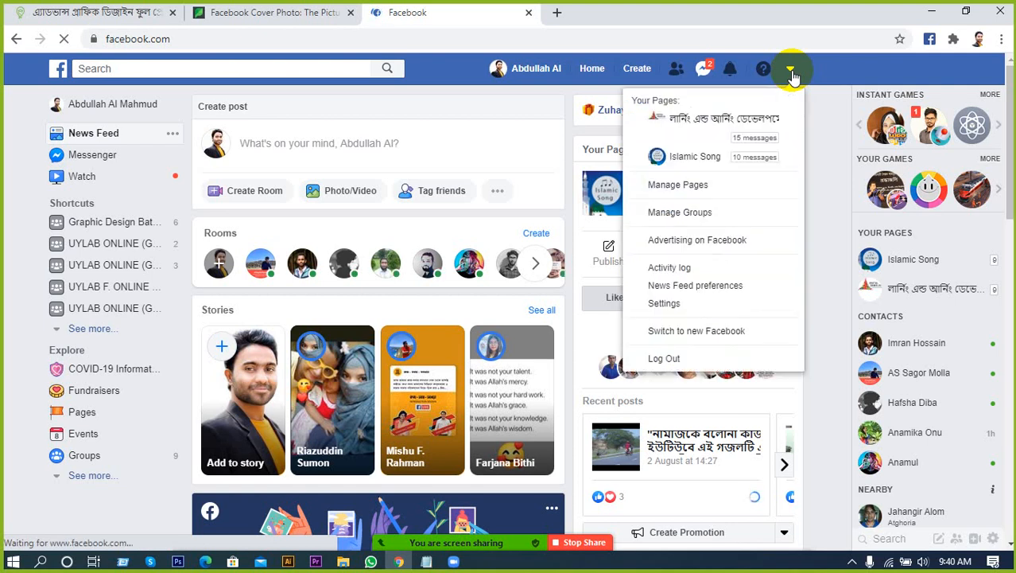
Step: Open the Facebook account settings and go from there to the Help Centre
{"action": "left_click", "coordinate": [665, 305]}
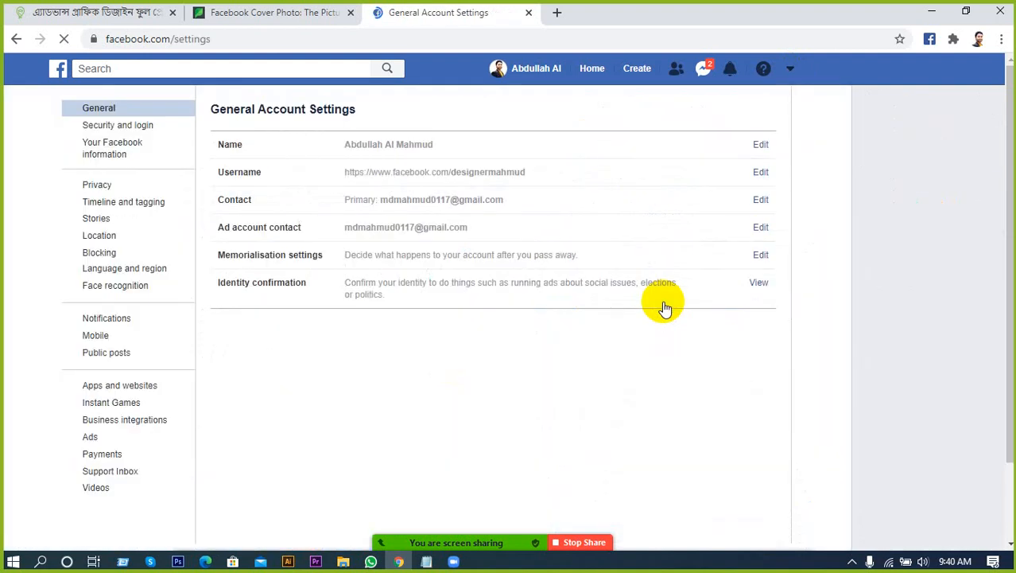
{"action": "scroll", "coordinate": [692, 334], "scroll_direction": "down", "scroll_amount": 2}
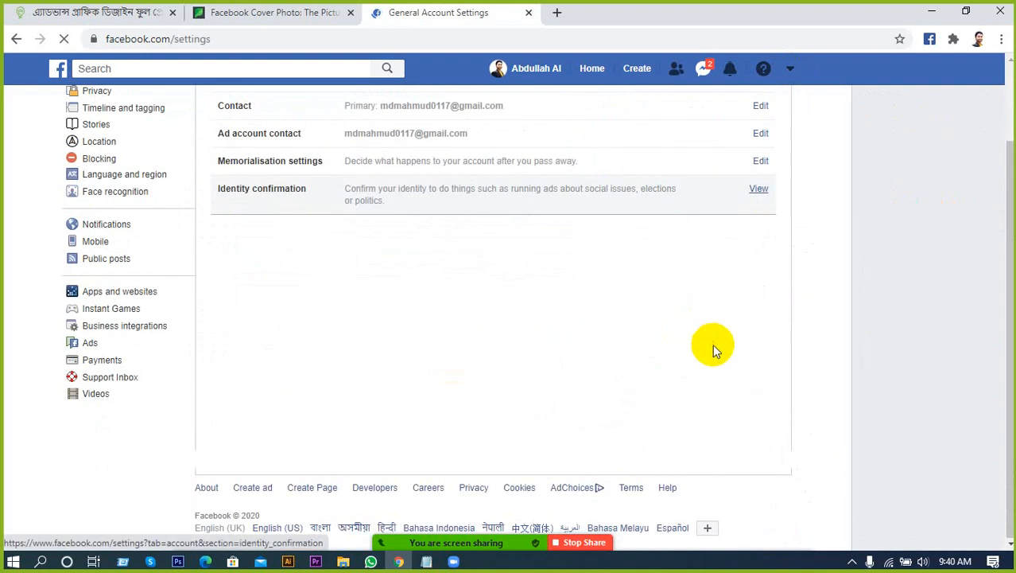
{"action": "left_click", "coordinate": [667, 488]}
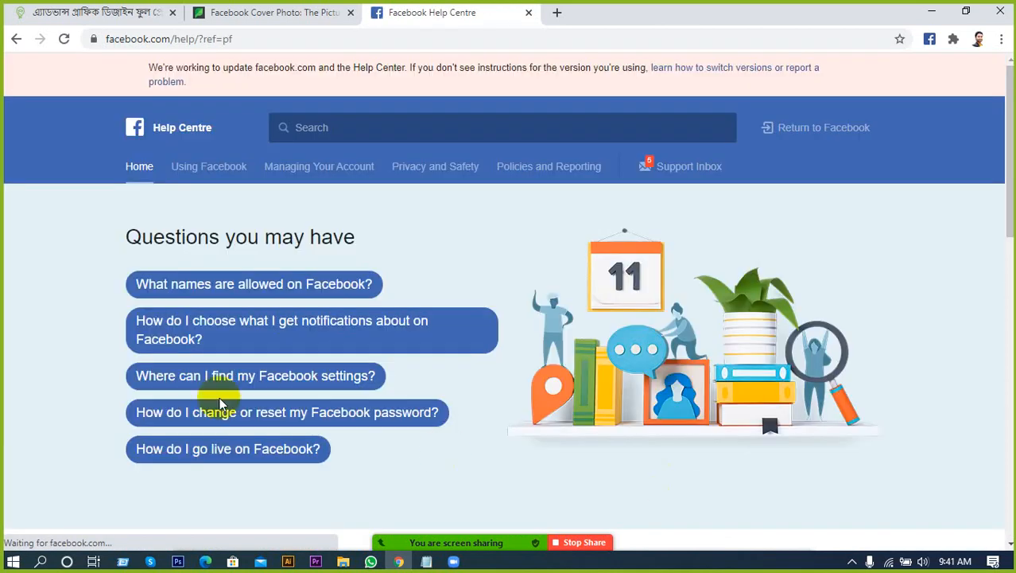
Step: Search the Help Centre for "facebook cover photo size" using the suggested query
{"action": "left_click", "coordinate": [333, 127]}
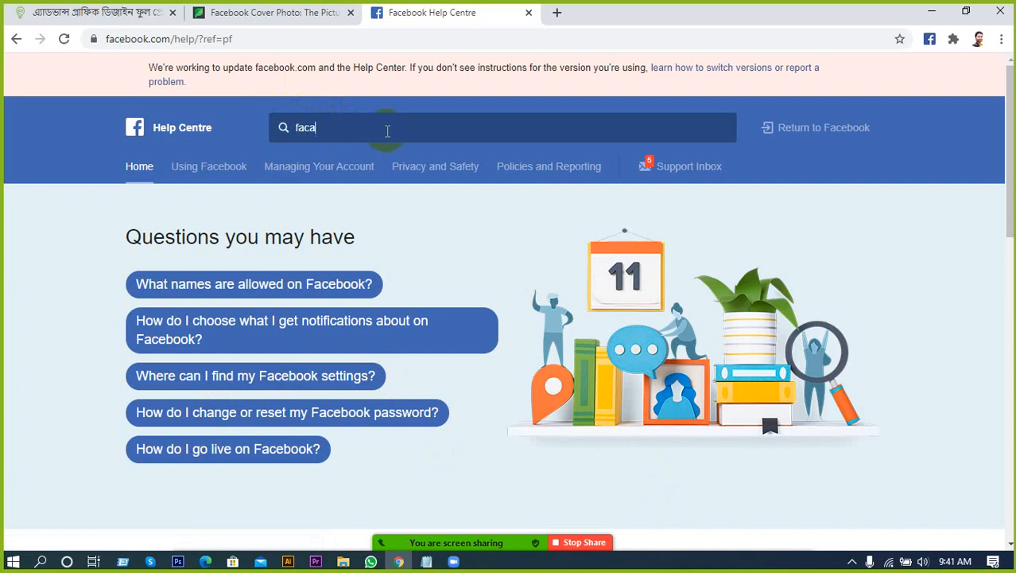
{"action": "type", "text": "faca"}
{"action": "key", "text": "BackSpace"}
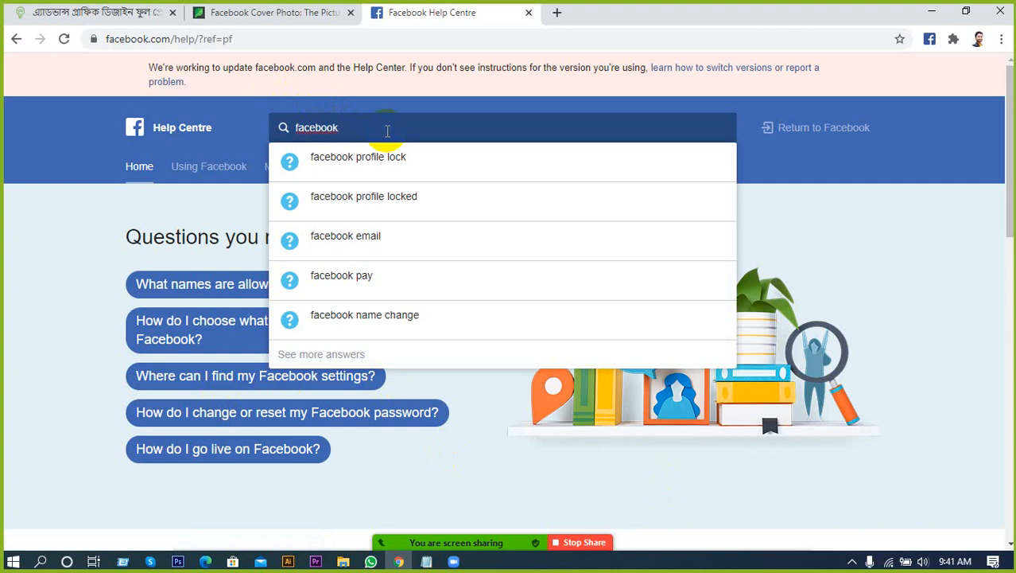
{"action": "type", "text": "ebook cover"}
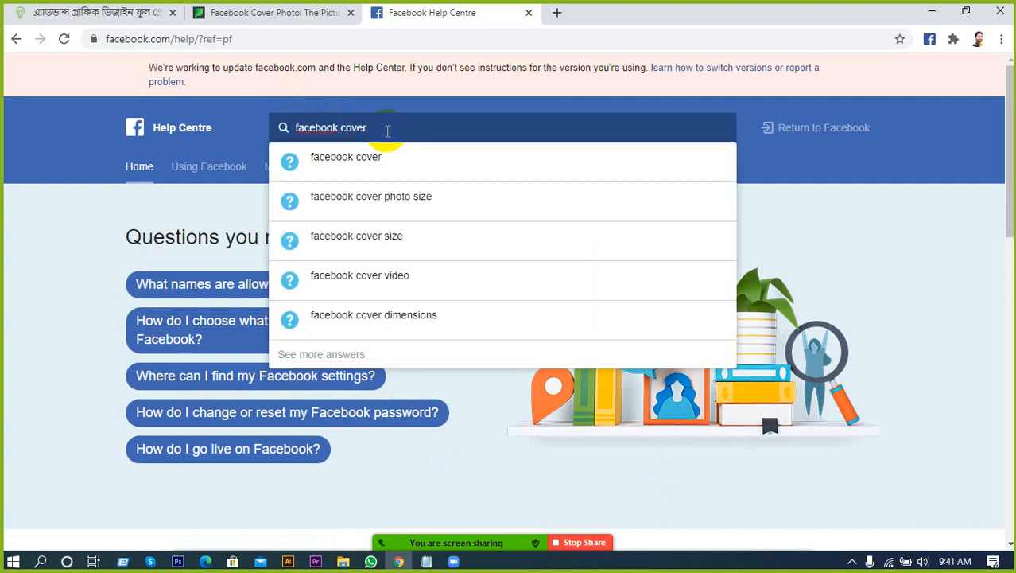
{"action": "left_click", "coordinate": [388, 196]}
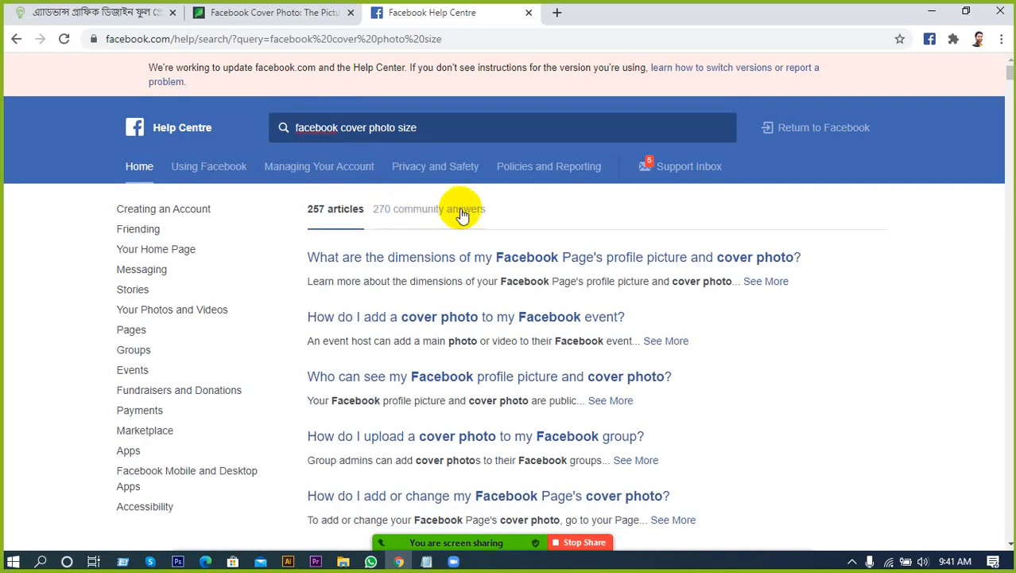
{"action": "left_click", "coordinate": [567, 260]}
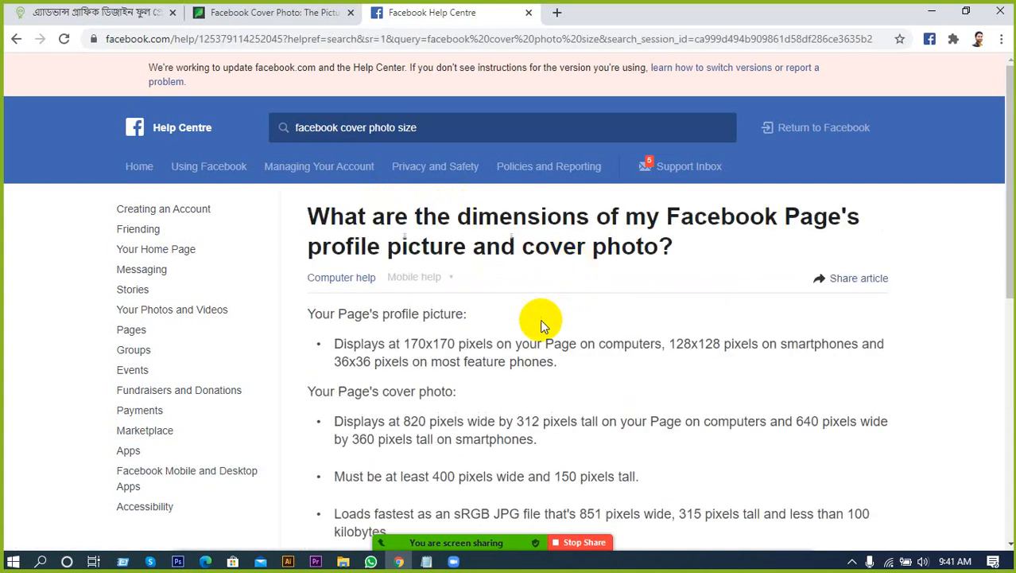
{"action": "scroll", "coordinate": [533, 366], "scroll_direction": "down", "scroll_amount": 2}
{"action": "scroll", "coordinate": [533, 370], "scroll_direction": "down", "scroll_amount": 2}
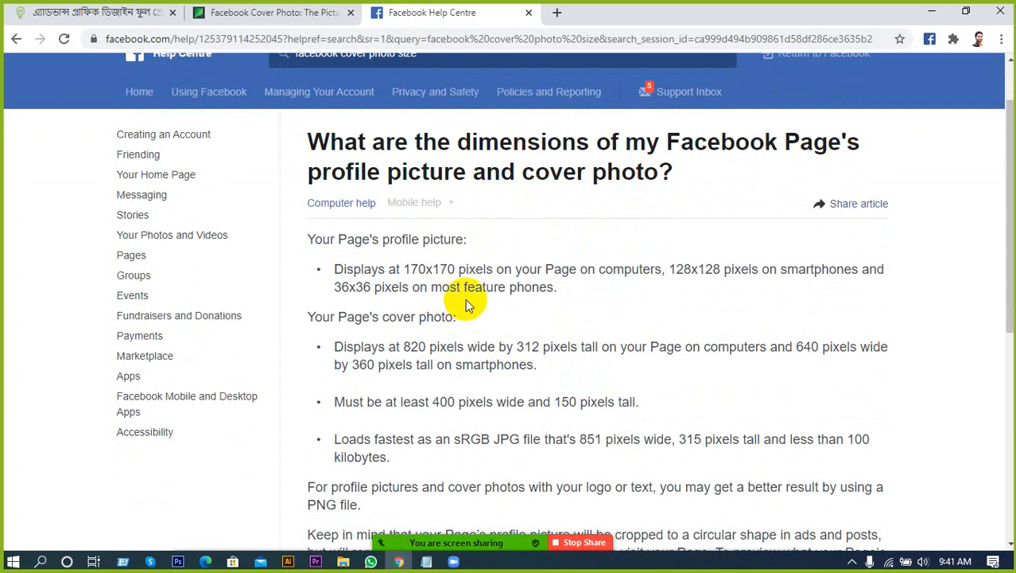
Step: Examine the article's display dimensions for a Page's cover photo on computers, highlighting the width and height
{"action": "scroll", "coordinate": [585, 322], "scroll_direction": "down", "scroll_amount": 2}
{"action": "left_click_drag", "start_coordinate": [371, 299], "coordinate": [480, 310]}
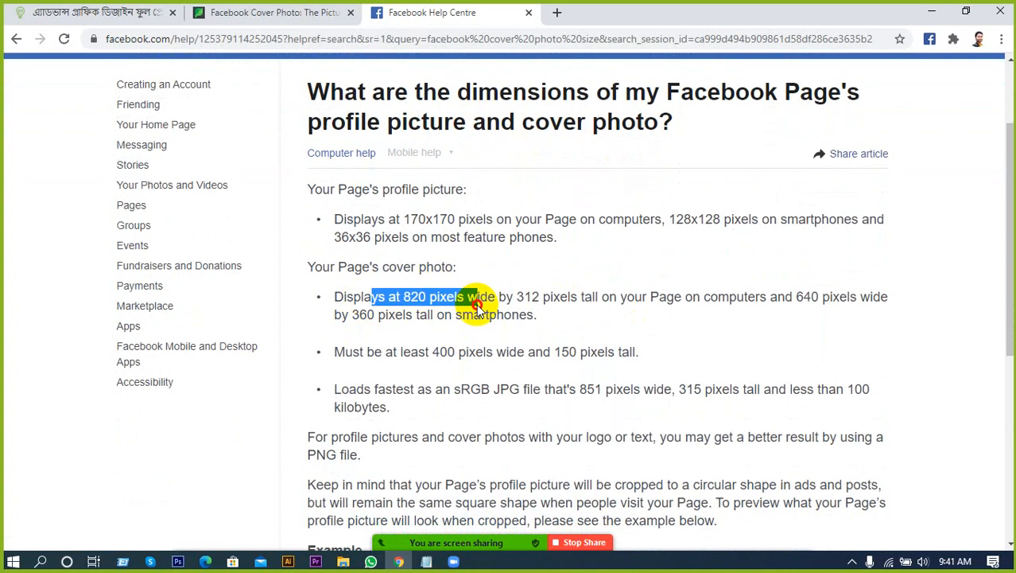
{"action": "left_click", "coordinate": [379, 305]}
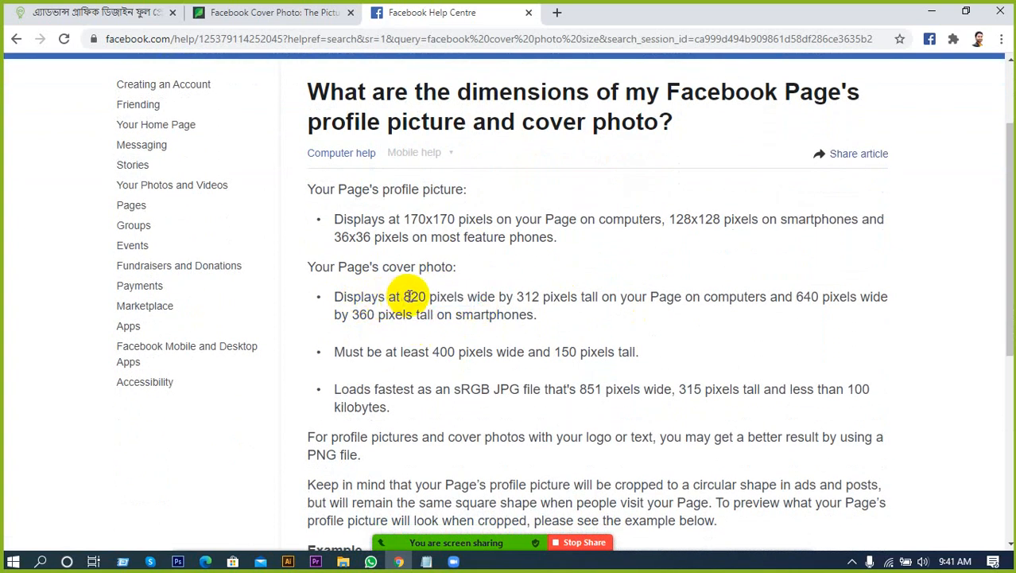
{"action": "scroll", "coordinate": [422, 306], "scroll_direction": "down", "scroll_amount": 1}
{"action": "left_click_drag", "start_coordinate": [367, 275], "coordinate": [419, 268]}
{"action": "left_click", "coordinate": [423, 271]}
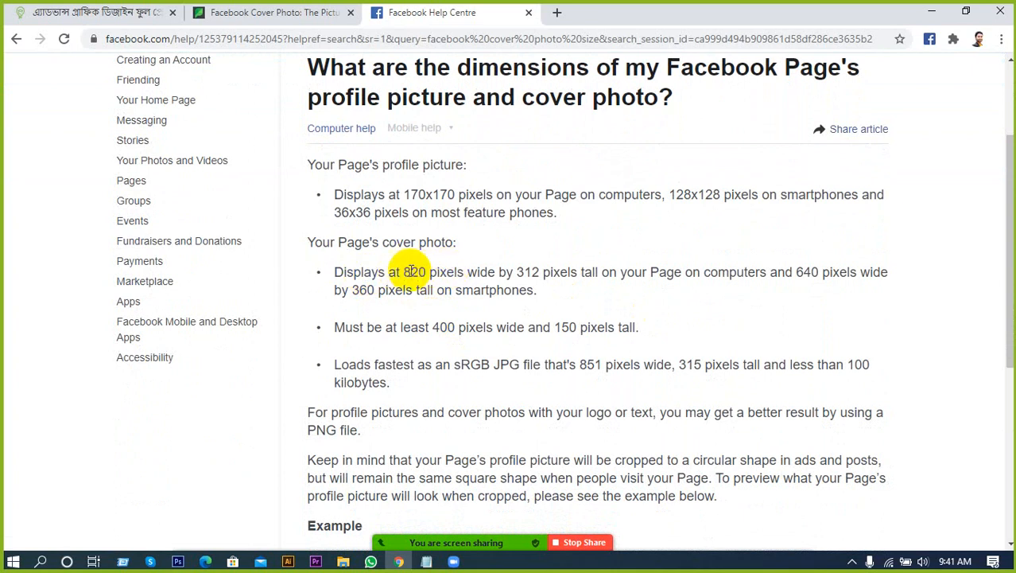
{"action": "double_click", "coordinate": [413, 270]}
{"action": "left_click_drag", "start_coordinate": [518, 271], "coordinate": [540, 272]}
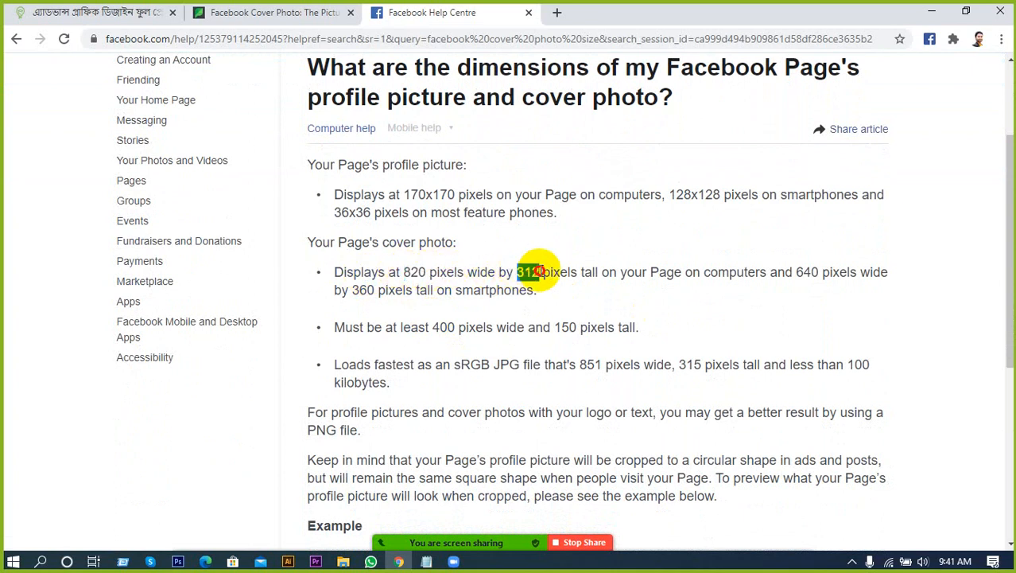
{"action": "scroll", "coordinate": [529, 295], "scroll_direction": "down", "scroll_amount": 2}
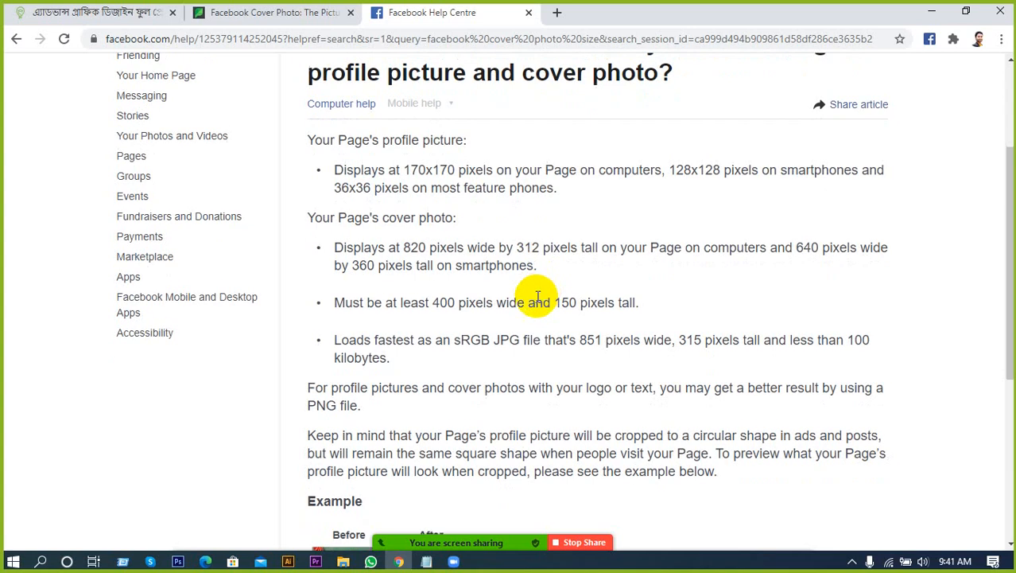
Step: Examine the article's fastest-loading sRGB JPG cover photo dimensions, highlighting the width and height
{"action": "left_click", "coordinate": [585, 266]}
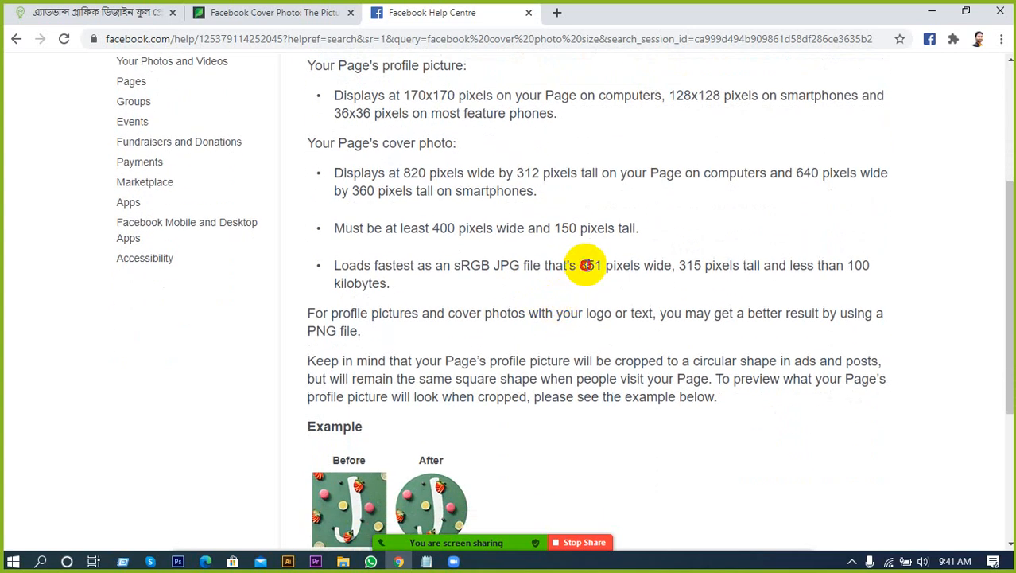
{"action": "left_click_drag", "start_coordinate": [581, 269], "coordinate": [595, 268]}
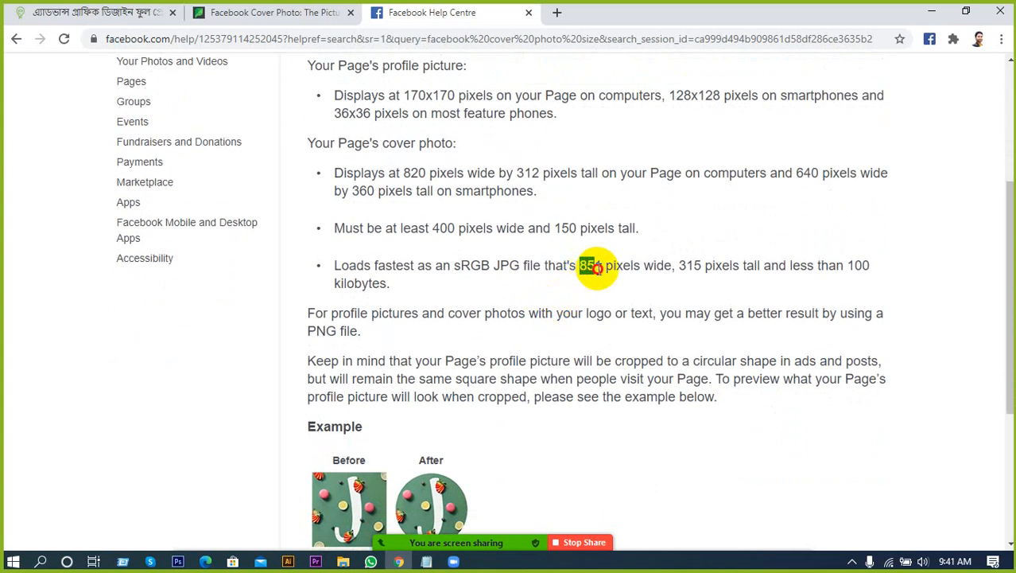
{"action": "mouse_move", "coordinate": [680, 266]}
{"action": "left_mouse_down"}
{"action": "mouse_move", "coordinate": [707, 265]}
{"action": "mouse_move", "coordinate": [673, 265]}
{"action": "mouse_move", "coordinate": [698, 265]}
{"action": "left_mouse_up"}
{"action": "left_click_drag", "start_coordinate": [580, 267], "coordinate": [604, 267]}
{"action": "left_click", "coordinate": [686, 263]}
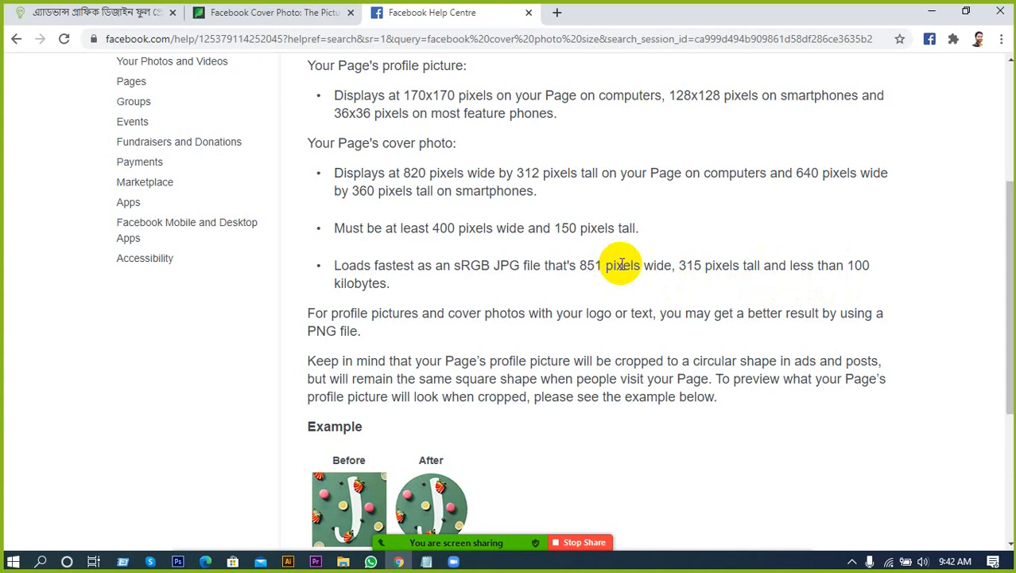
{"action": "scroll", "coordinate": [604, 271], "scroll_direction": "up", "scroll_amount": 3}
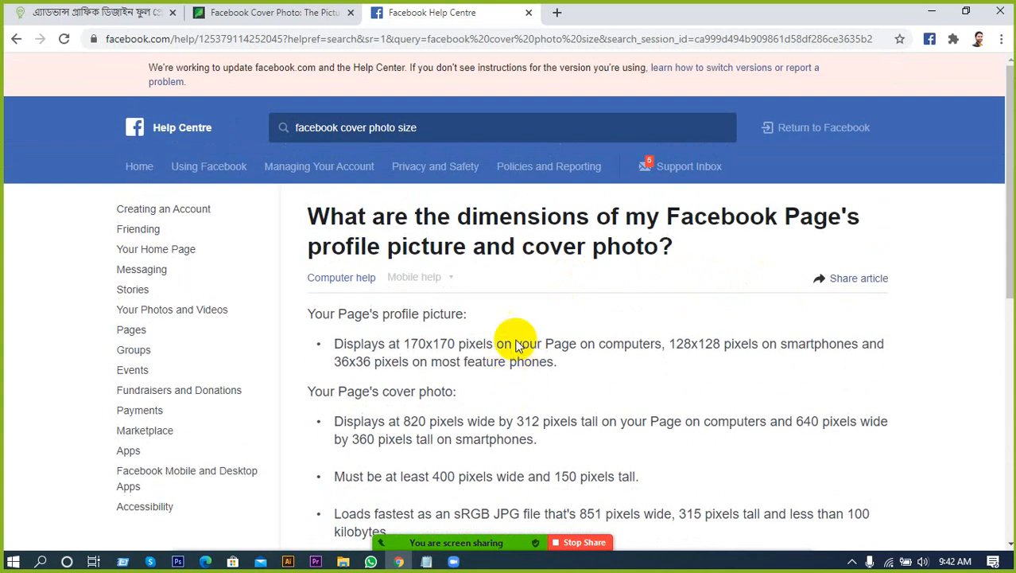
{"action": "scroll", "coordinate": [525, 326], "scroll_direction": "down", "scroll_amount": 3}
{"action": "scroll", "coordinate": [509, 310], "scroll_direction": "up", "scroll_amount": 3}
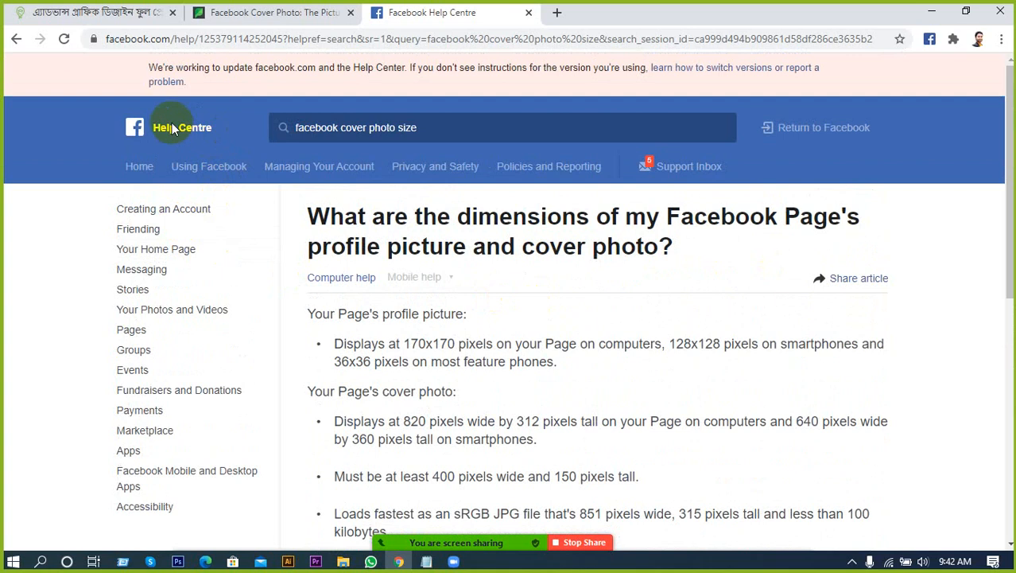
Step: Go back from the Help Centre article through the search results and Help Centre home to the Facebook profile page
{"action": "left_click", "coordinate": [18, 39]}
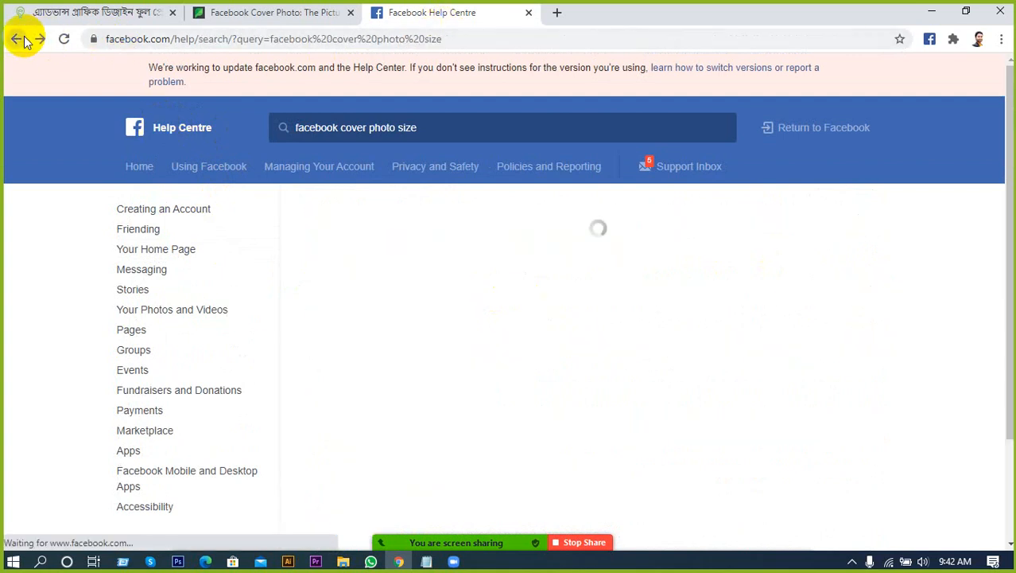
{"action": "left_click", "coordinate": [19, 39]}
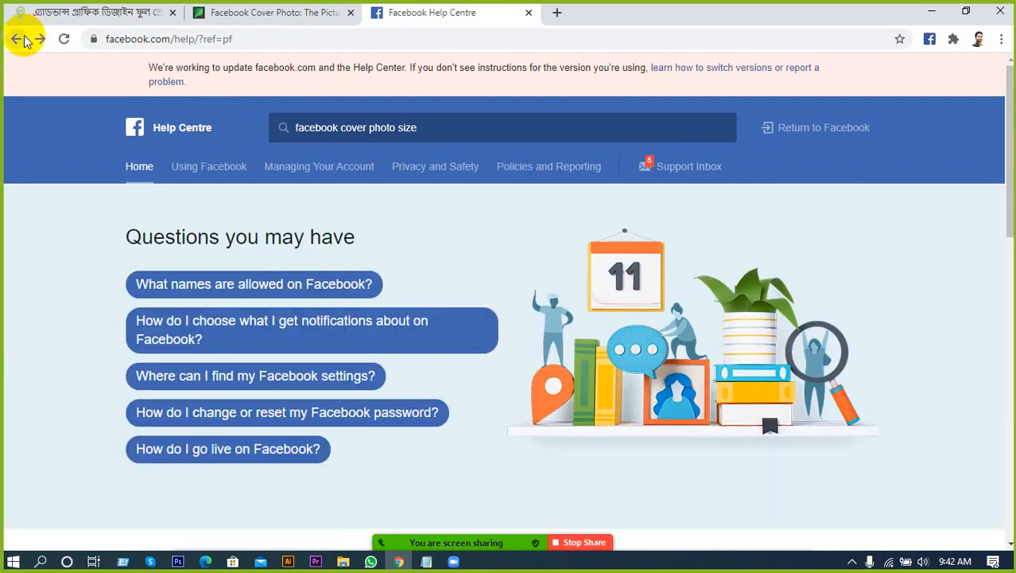
{"action": "left_click", "coordinate": [24, 39]}
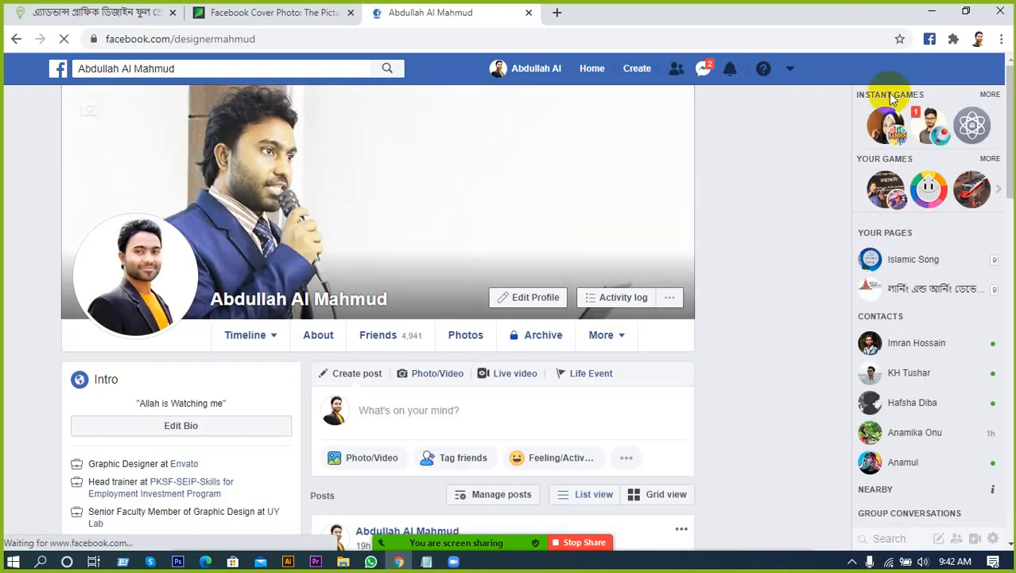
Step: Inspect the profile page in the browser's developer tools and examine its elements' pixel dimensions with the element picker
{"action": "right_click", "coordinate": [750, 214]}
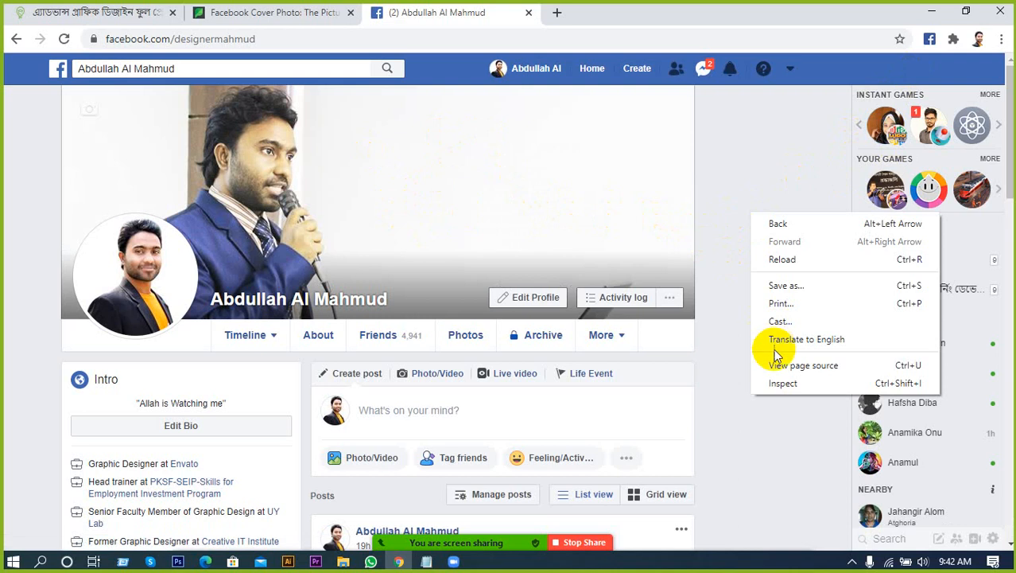
{"action": "left_click", "coordinate": [779, 382]}
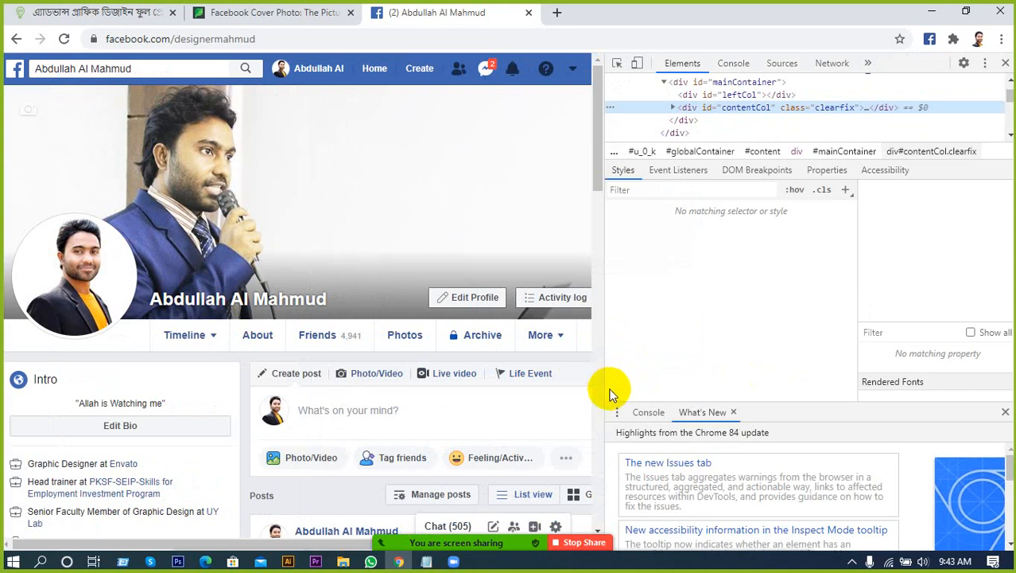
{"action": "left_click_drag", "start_coordinate": [601, 395], "coordinate": [567, 402]}
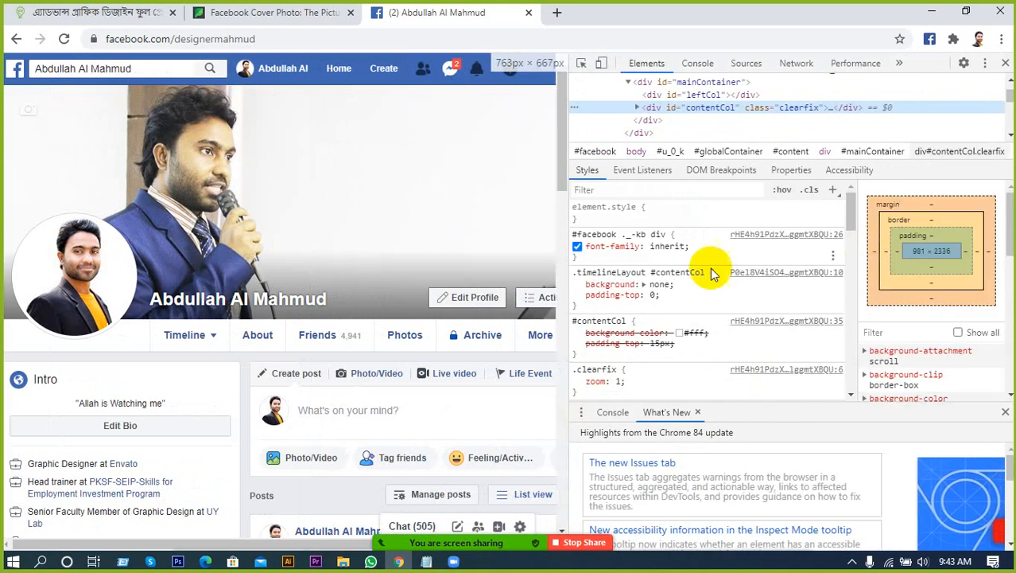
{"action": "scroll", "coordinate": [652, 266], "scroll_direction": "down", "scroll_amount": 2}
{"action": "scroll", "coordinate": [664, 266], "scroll_direction": "up", "scroll_amount": 2}
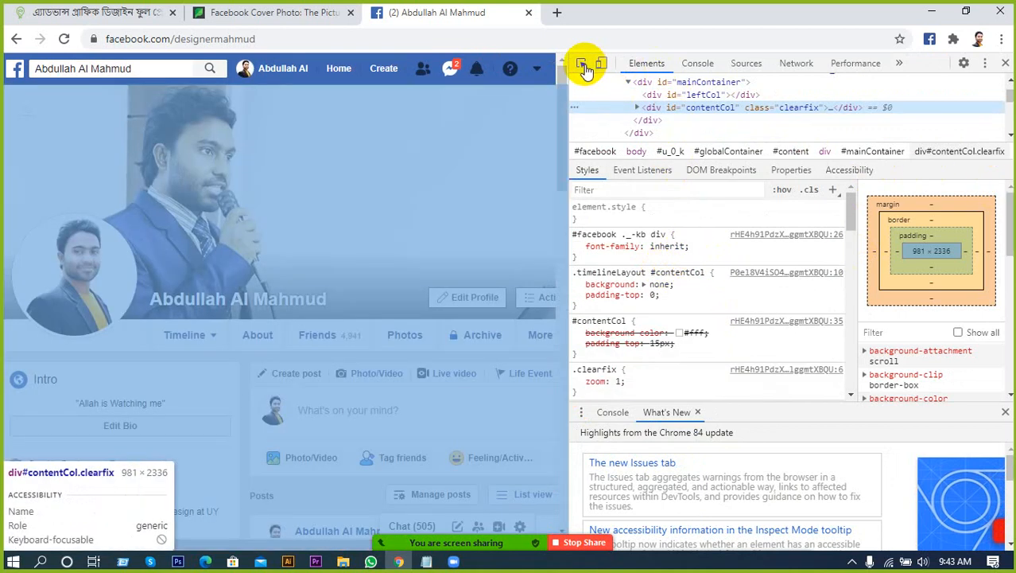
{"action": "left_click", "coordinate": [585, 68]}
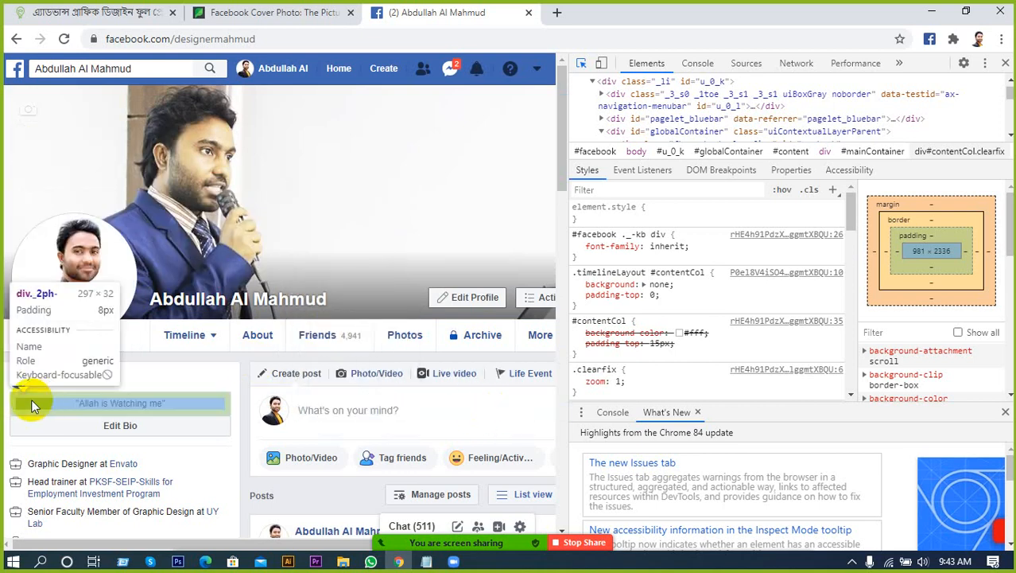
{"action": "left_click", "coordinate": [148, 73]}
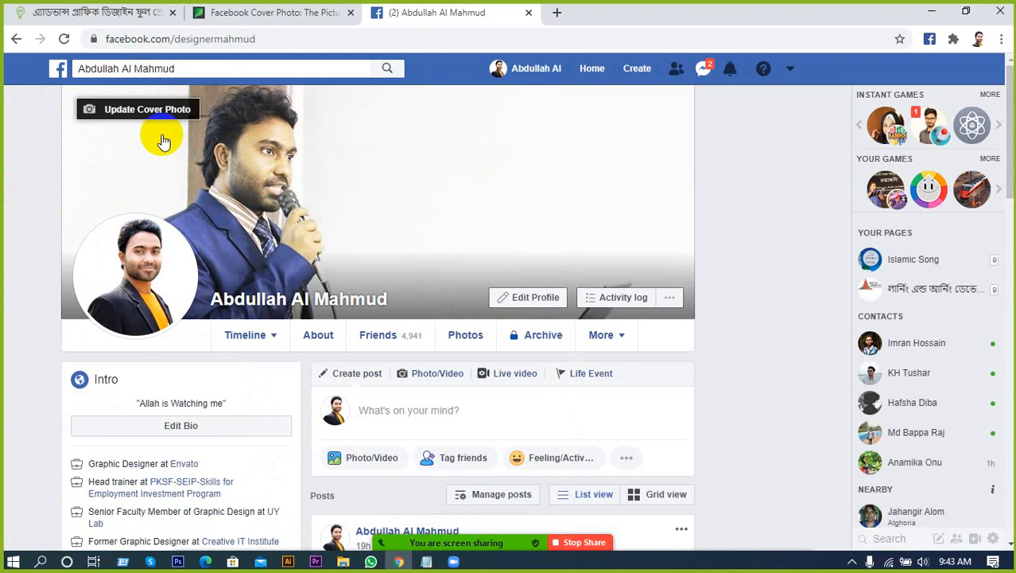
Step: Search Facebook for "zuck" using the suggestion "zuck it up buttercup"
{"action": "left_click", "coordinate": [192, 68]}
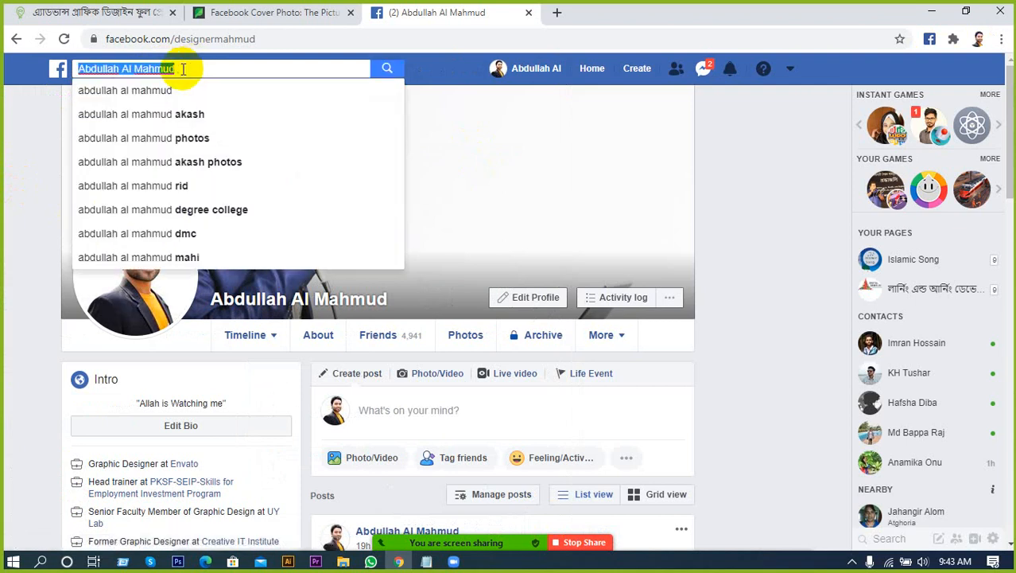
{"action": "key", "text": "BackSpace"}
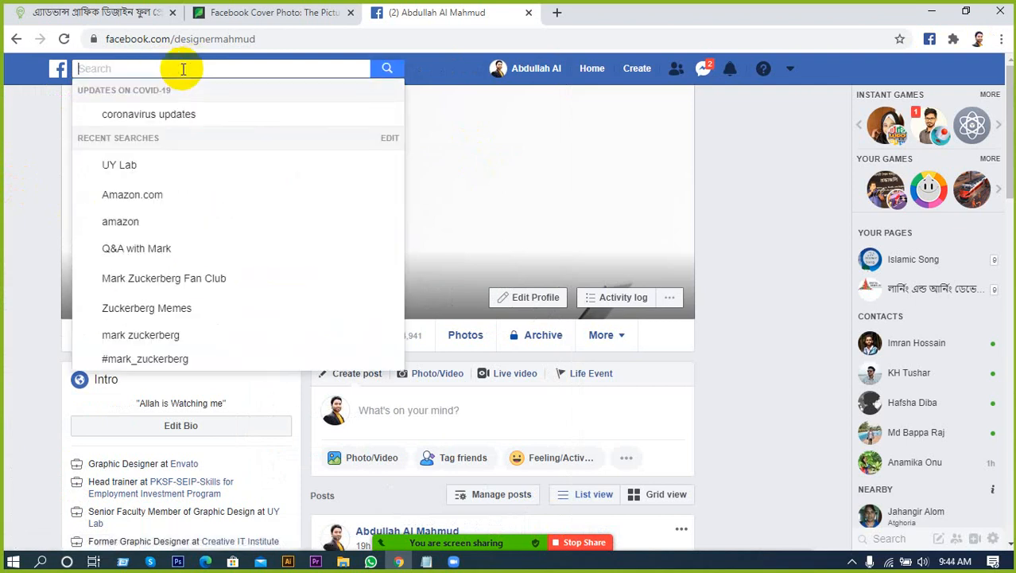
{"action": "type", "text": "zu"}
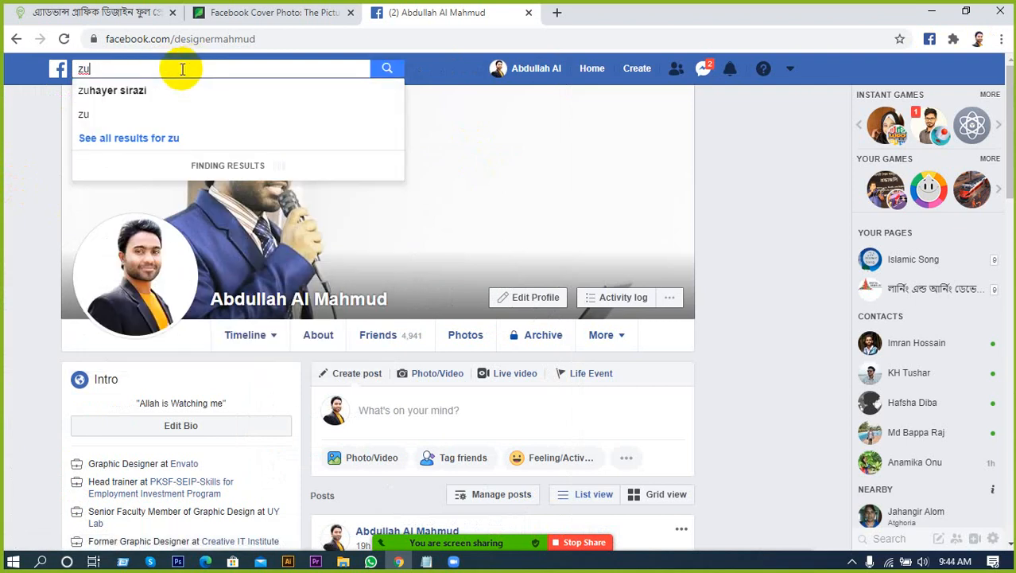
{"action": "type", "text": "ck"}
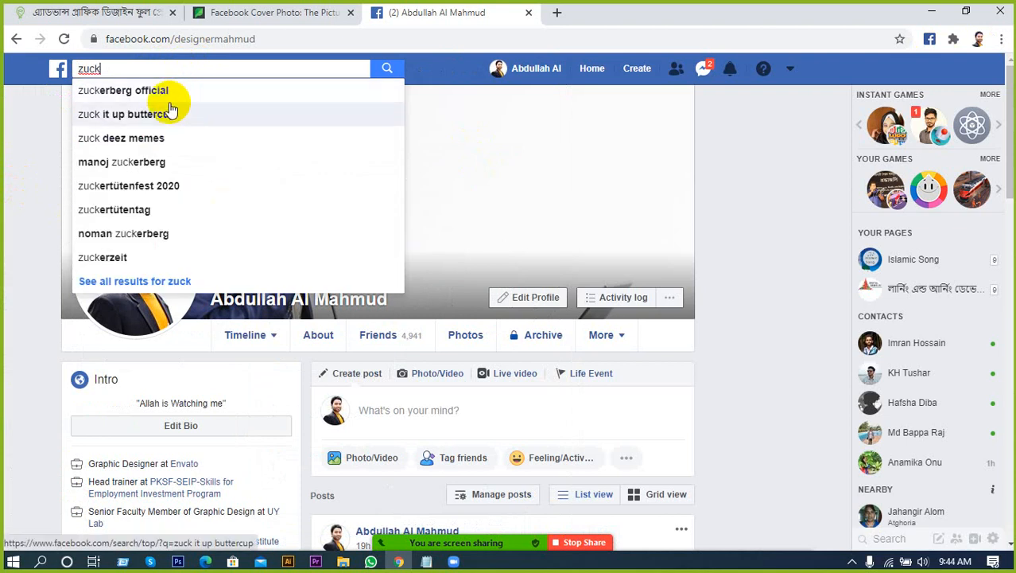
{"action": "left_click", "coordinate": [170, 110]}
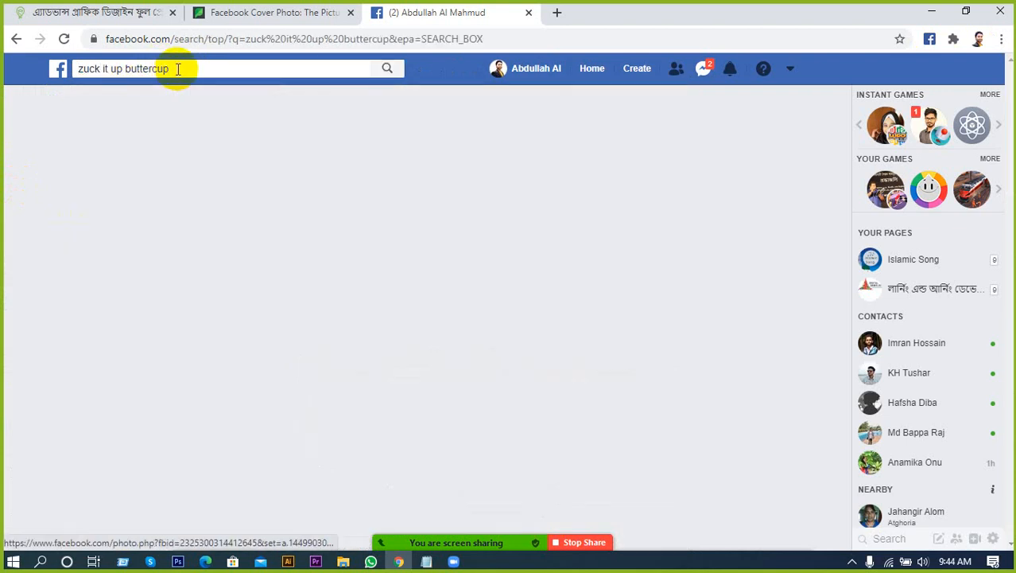
Step: Search Facebook for "zuck" using the suggestion "zuckerberg official" and restrict the results to people
{"action": "left_click", "coordinate": [178, 69]}
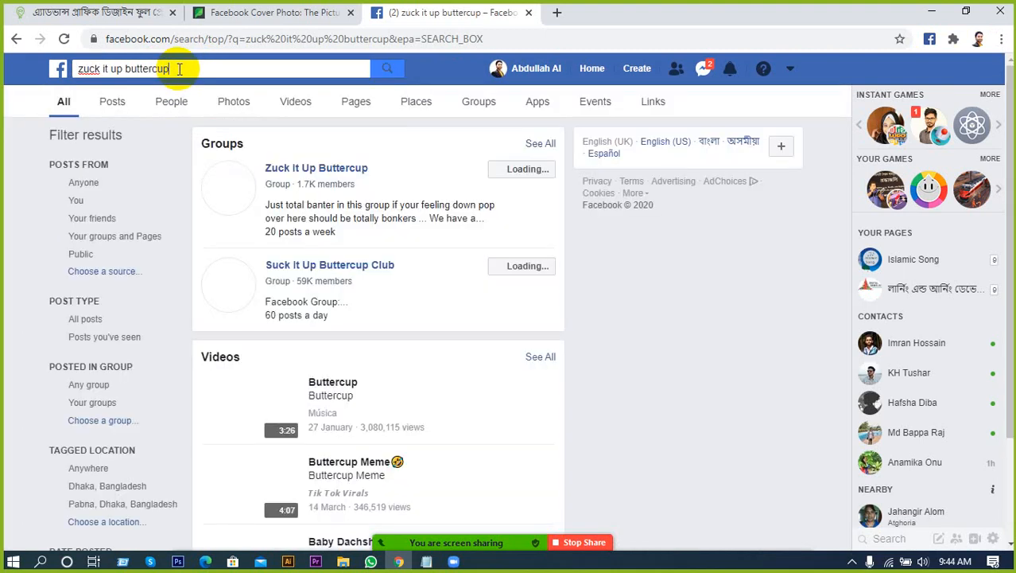
{"action": "left_click", "coordinate": [168, 70]}
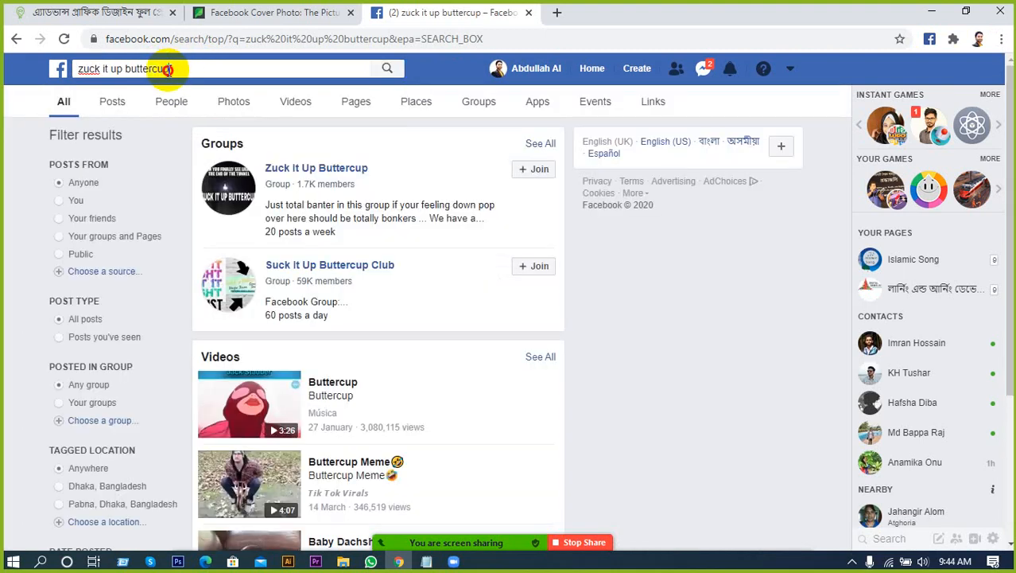
{"action": "left_click_drag", "start_coordinate": [168, 70], "coordinate": [80, 69]}
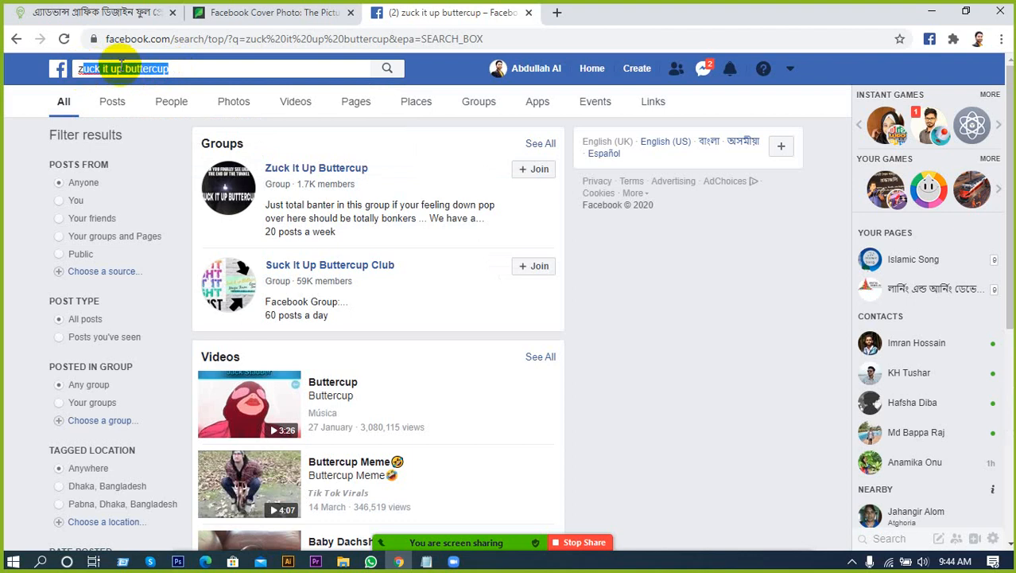
{"action": "left_click", "coordinate": [177, 67]}
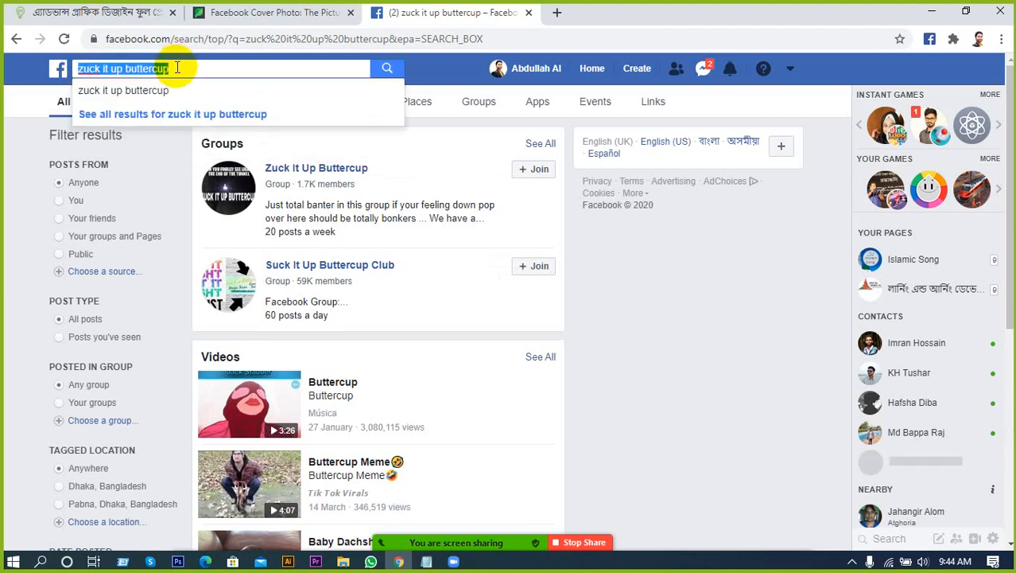
{"action": "key", "text": "BackSpace"}
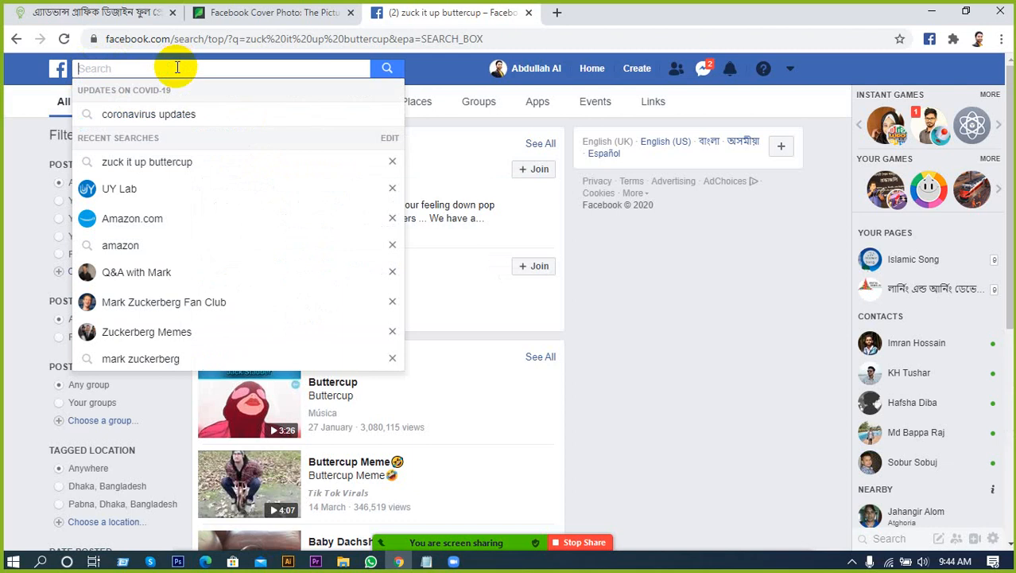
{"action": "type", "text": "zu"}
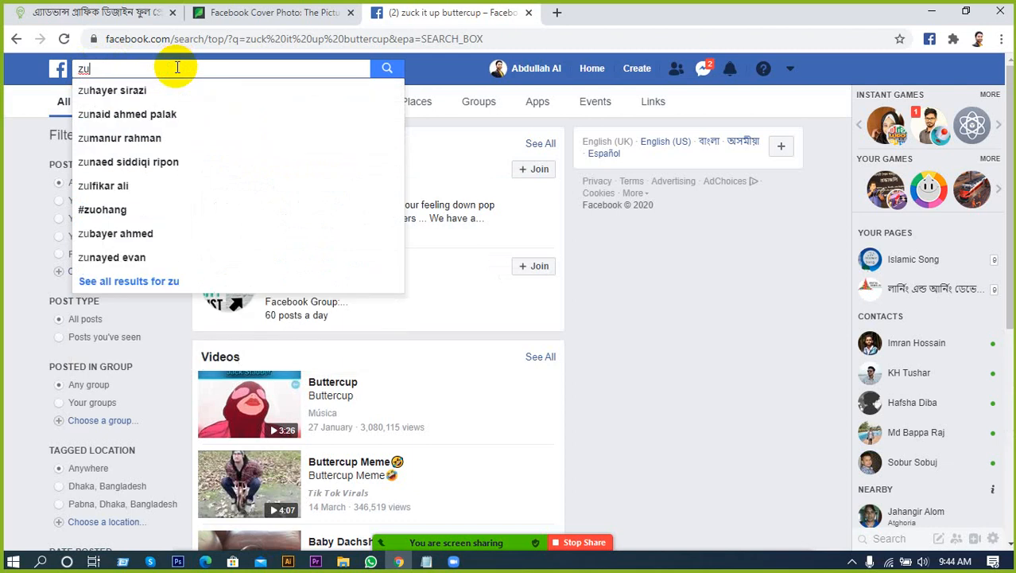
{"action": "type", "text": "c"}
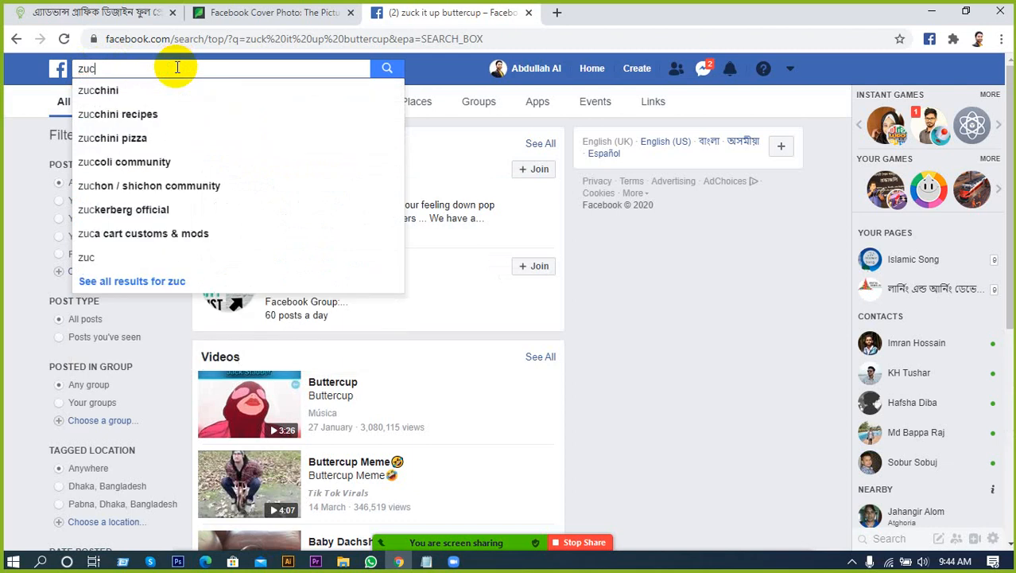
{"action": "type", "text": "k"}
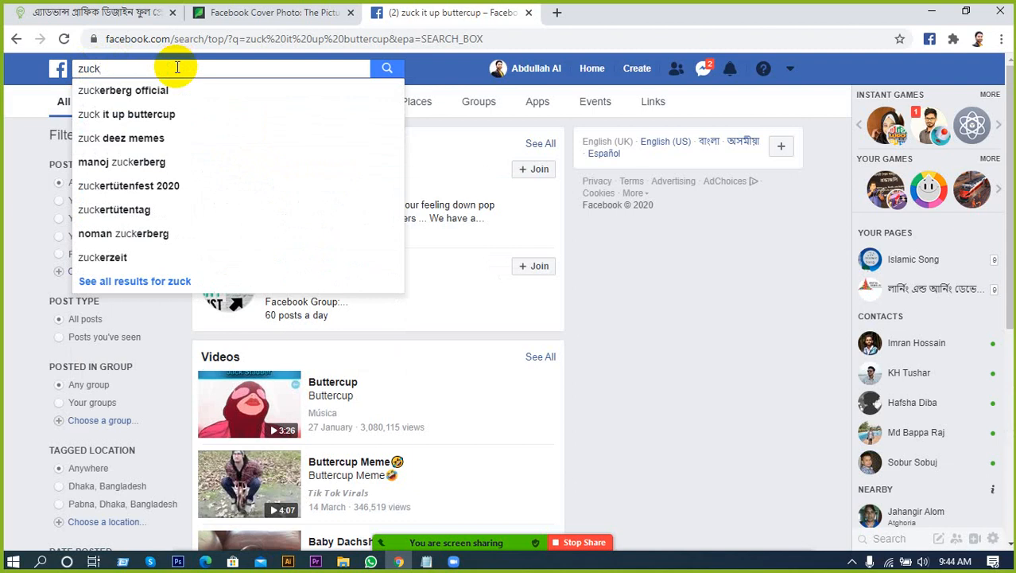
{"action": "left_click", "coordinate": [115, 90]}
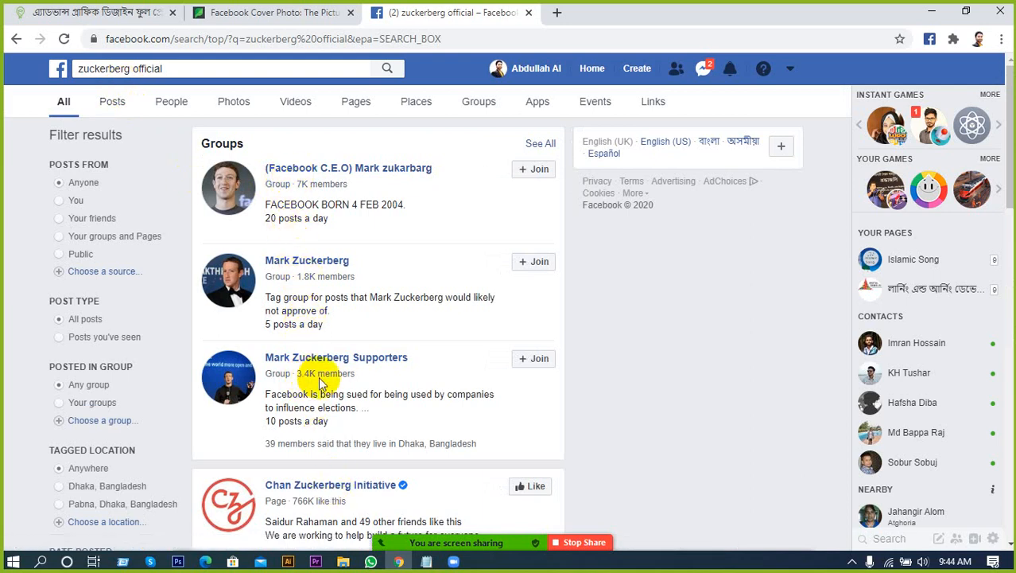
{"action": "scroll", "coordinate": [326, 378], "scroll_direction": "down", "scroll_amount": 1}
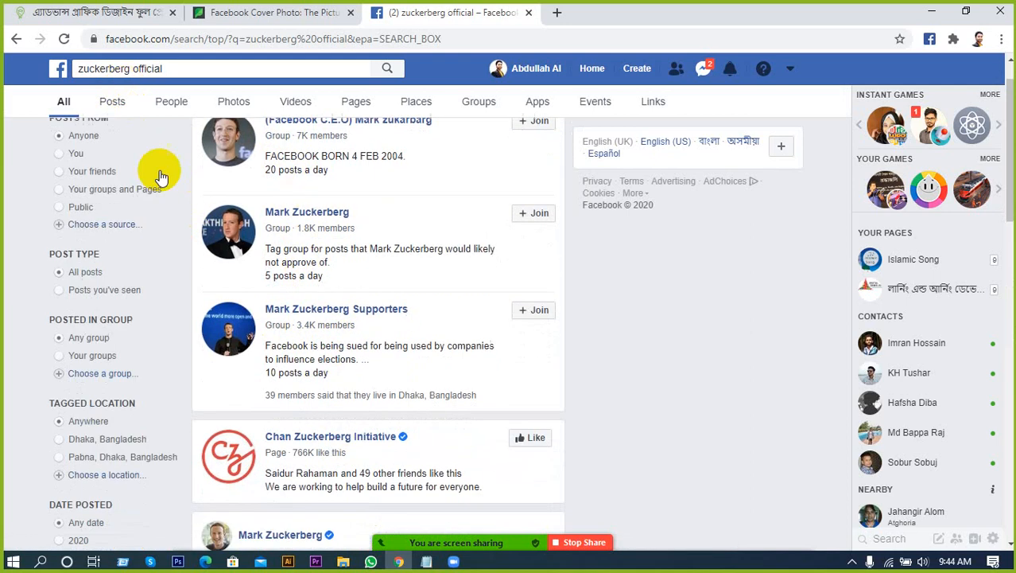
{"action": "left_click", "coordinate": [161, 103]}
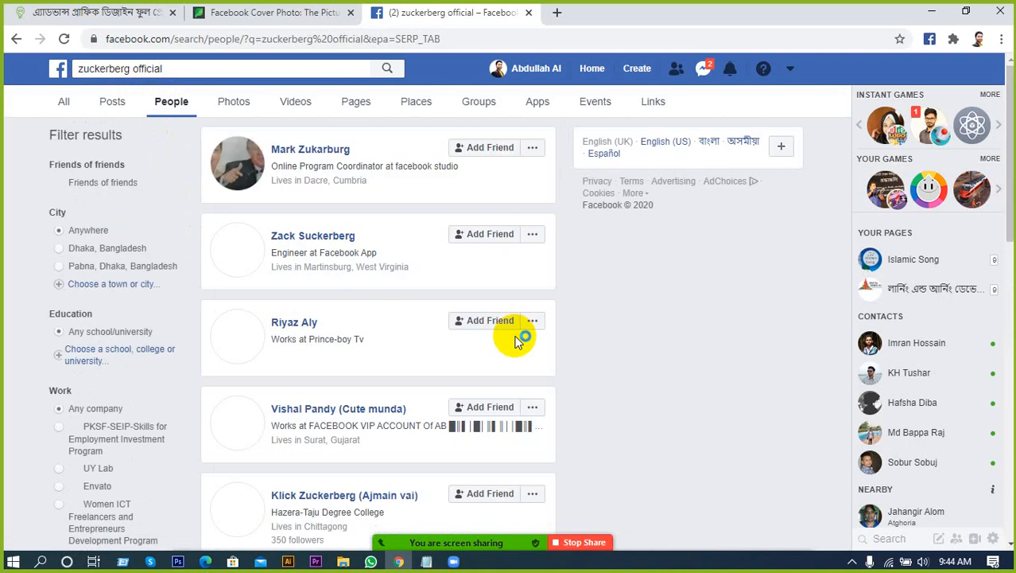
Step: Show all result types for the "zuckerberg official" search and open Mark Zuckerberg's verified profile from the listed post
{"action": "scroll", "coordinate": [620, 359], "scroll_direction": "down", "scroll_amount": 3}
{"action": "scroll", "coordinate": [630, 363], "scroll_direction": "up", "scroll_amount": 3}
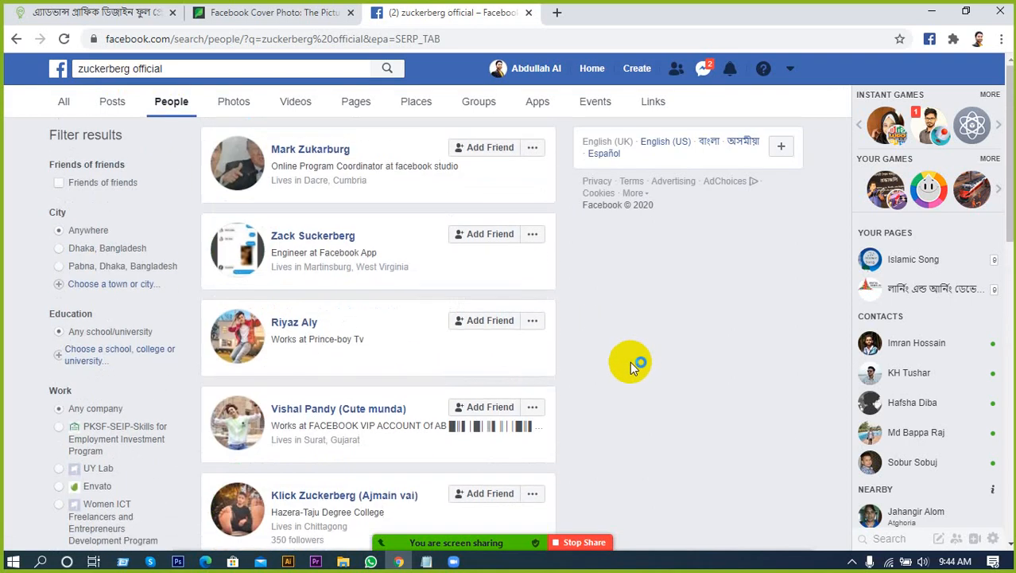
{"action": "scroll", "coordinate": [620, 362], "scroll_direction": "down", "scroll_amount": 3}
{"action": "scroll", "coordinate": [636, 344], "scroll_direction": "up", "scroll_amount": 3}
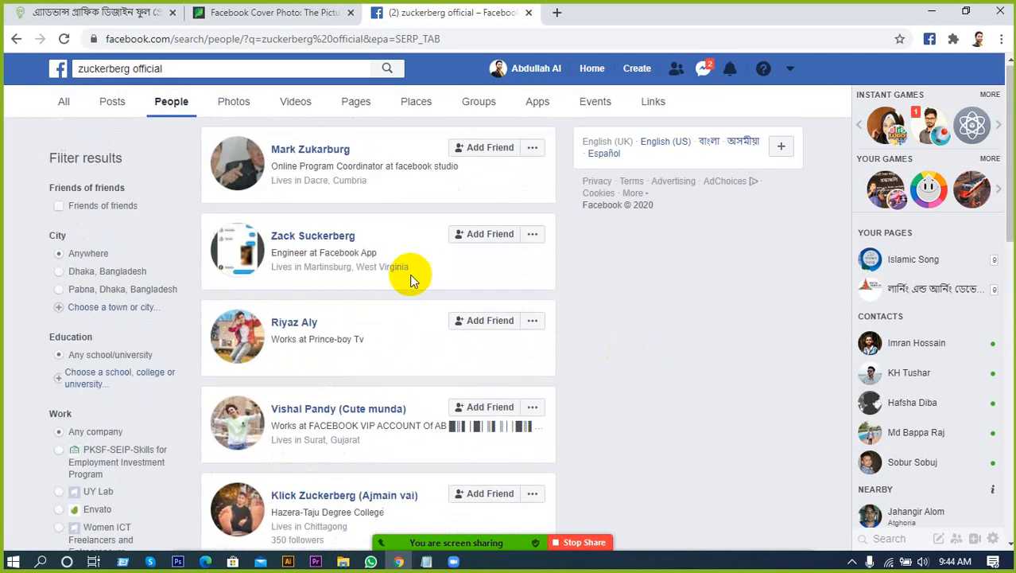
{"action": "left_click", "coordinate": [65, 102]}
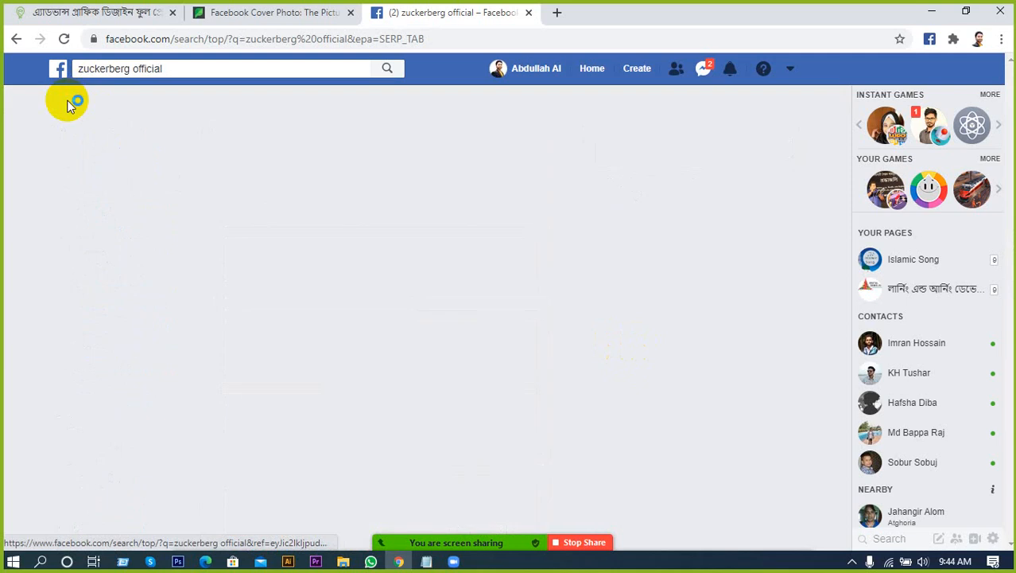
{"action": "scroll", "coordinate": [151, 271], "scroll_direction": "down", "scroll_amount": 3}
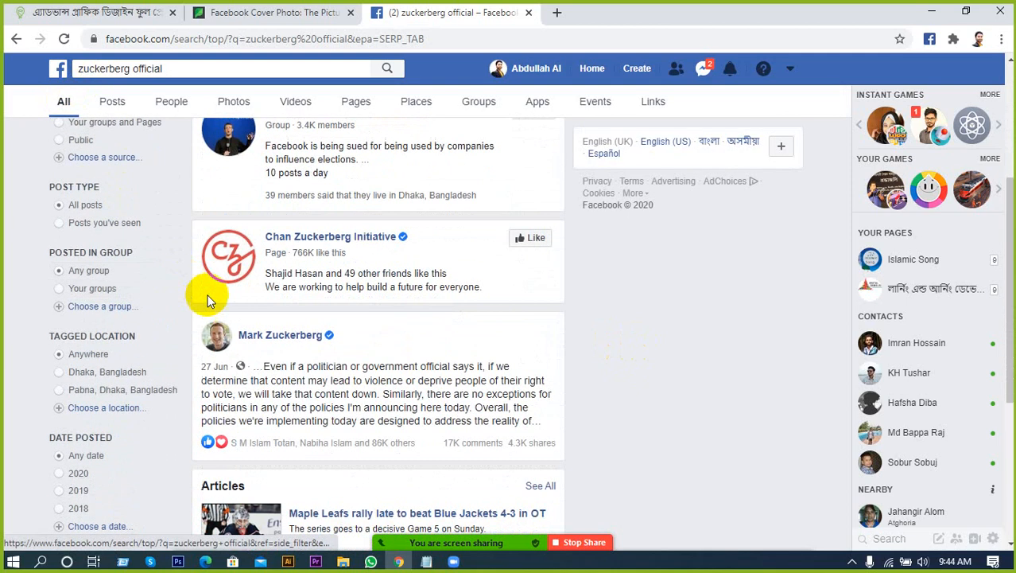
{"action": "left_click", "coordinate": [290, 335]}
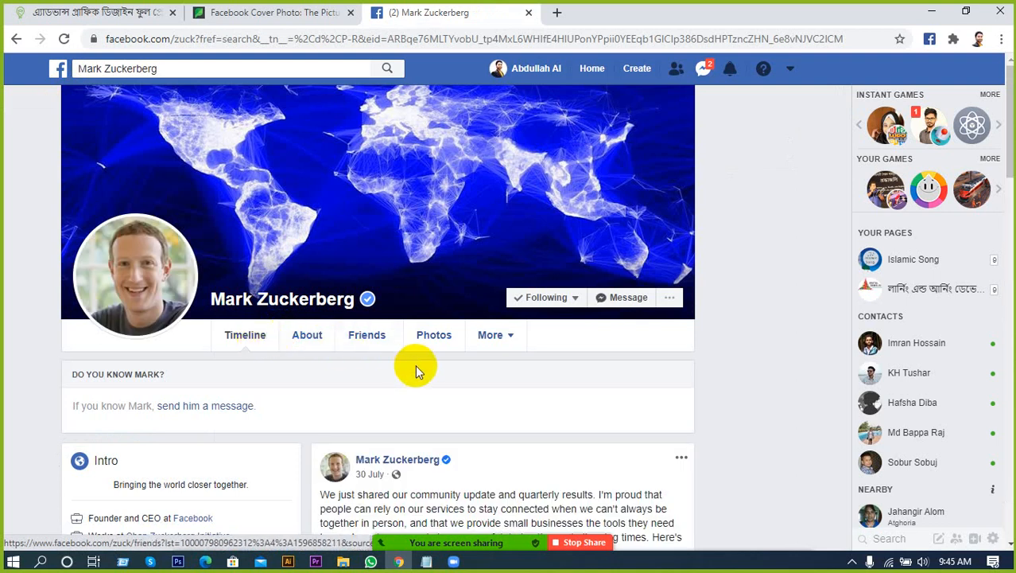
{"action": "scroll", "coordinate": [422, 373], "scroll_direction": "down", "scroll_amount": 1}
{"action": "scroll", "coordinate": [409, 374], "scroll_direction": "down", "scroll_amount": 2}
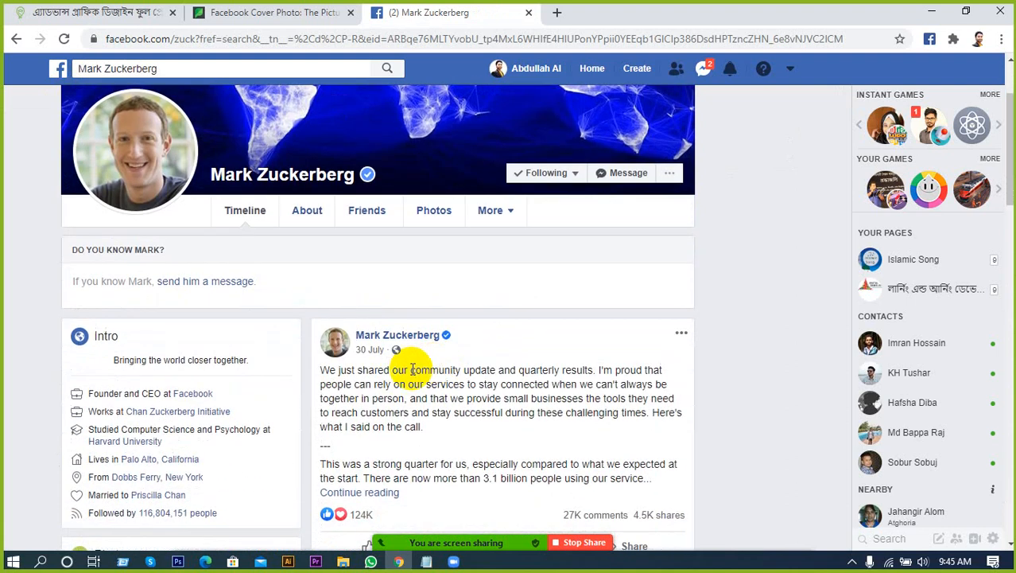
{"action": "scroll", "coordinate": [385, 375], "scroll_direction": "up", "scroll_amount": 3}
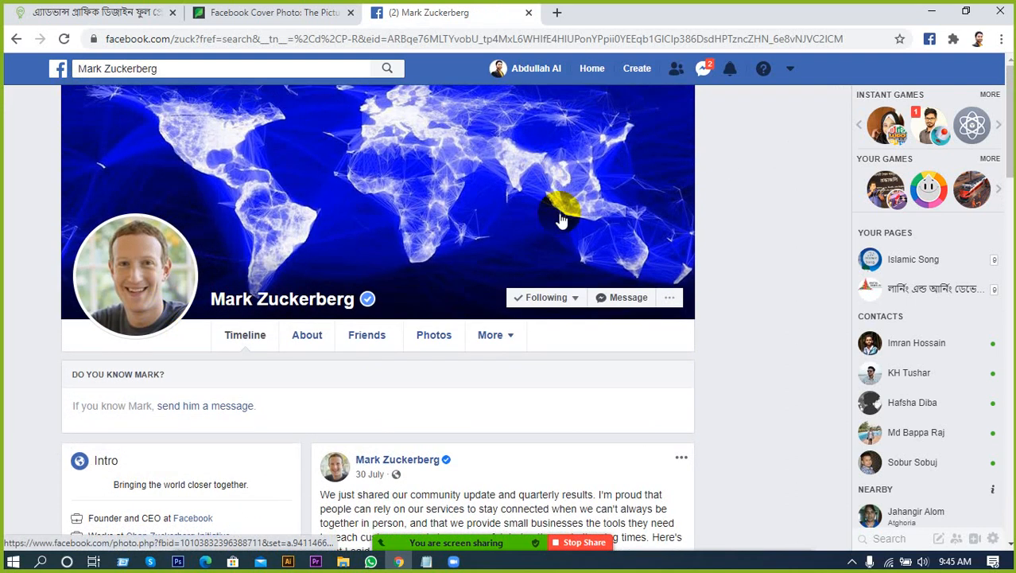
Step: Inspect the profile's cover photo dimensions with the element picker in the browser's developer tools, and close the tools
{"action": "right_click", "coordinate": [776, 148]}
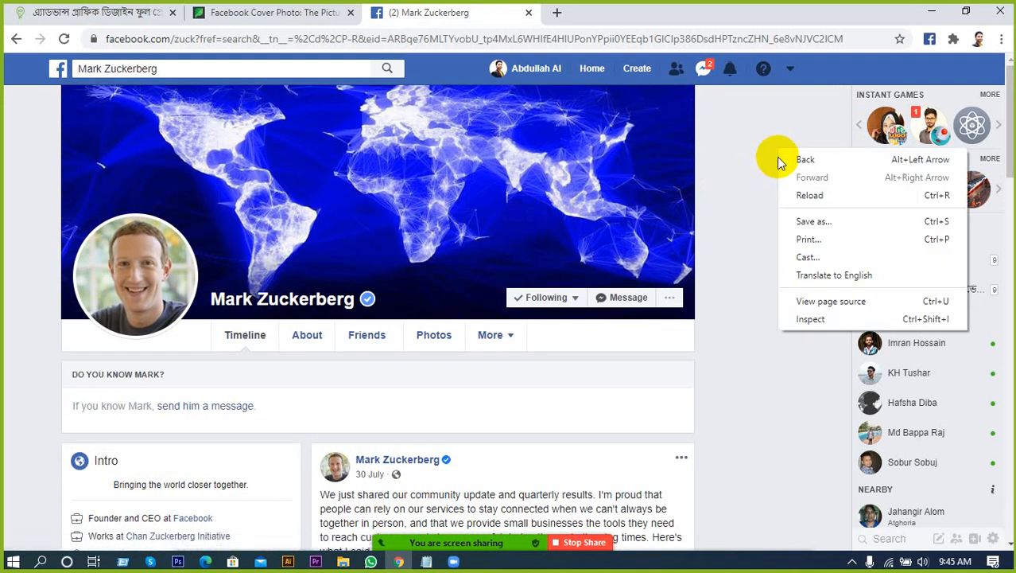
{"action": "left_click", "coordinate": [812, 320]}
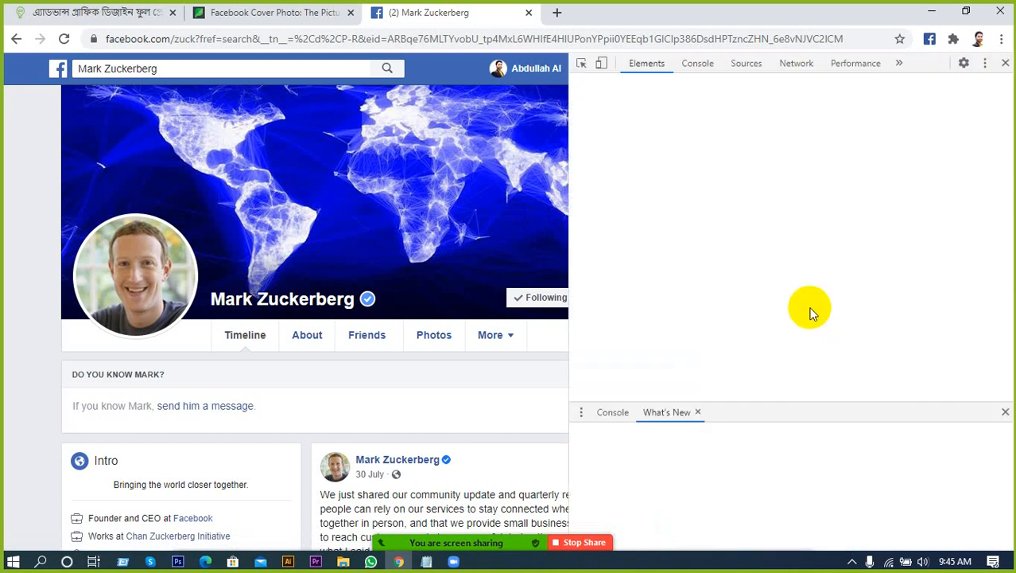
{"action": "left_click", "coordinate": [584, 63]}
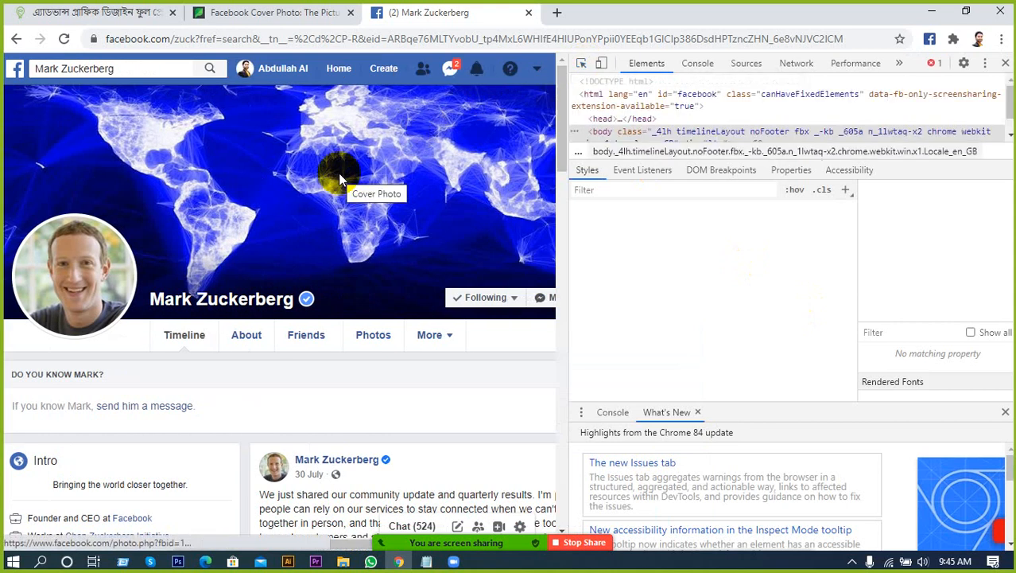
{"action": "left_click", "coordinate": [581, 63]}
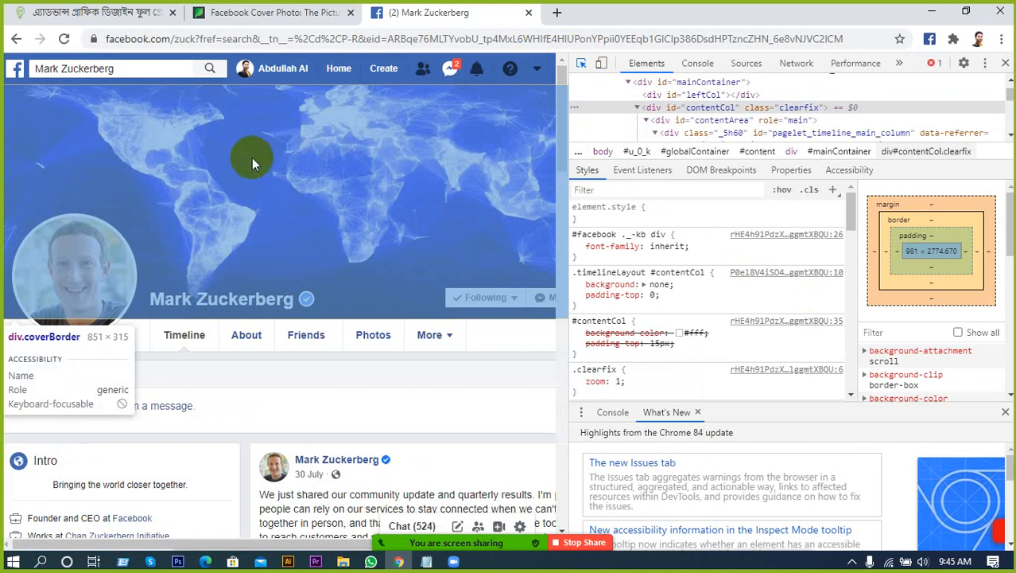
{"action": "left_click", "coordinate": [580, 64]}
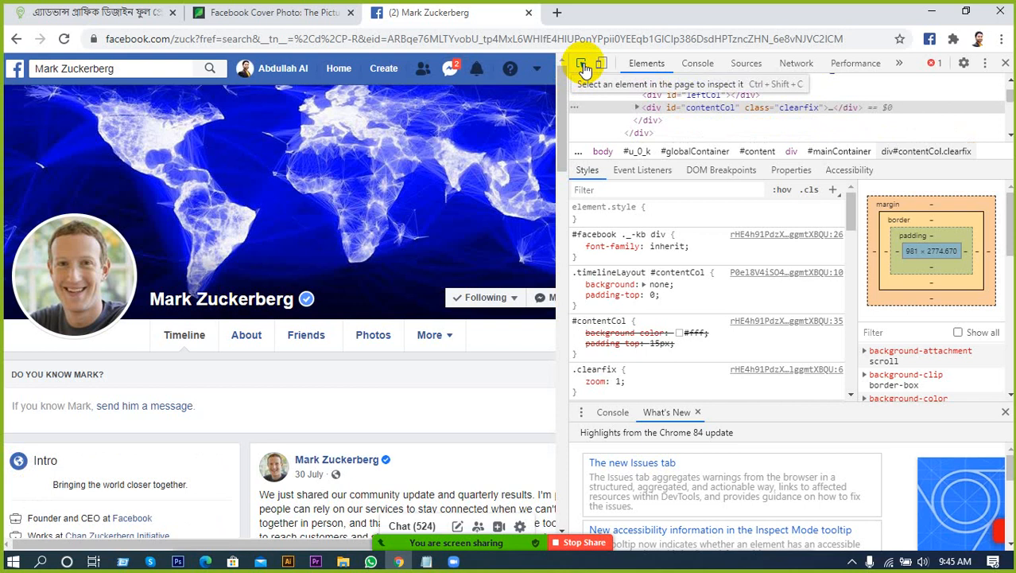
{"action": "left_click", "coordinate": [1005, 68]}
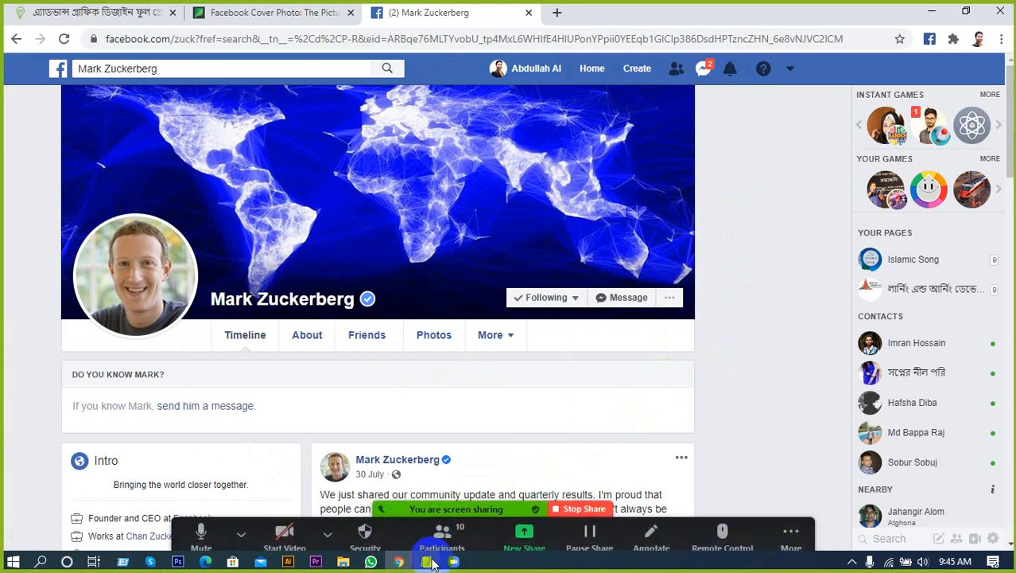
Step: Open the Zoom meeting's participant list, resize its window to see every attendee, and minimise it
{"action": "left_click", "coordinate": [443, 531]}
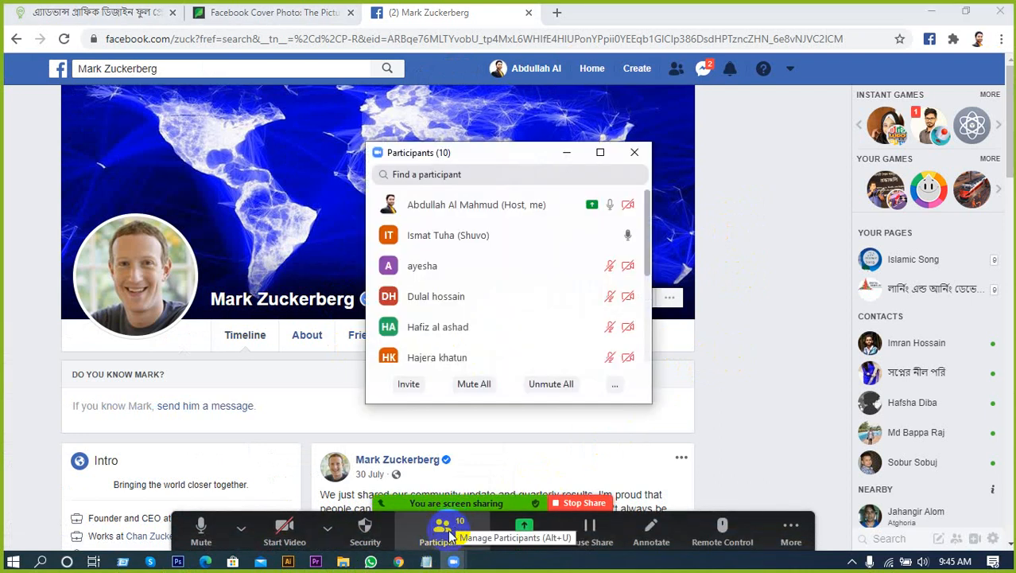
{"action": "left_click_drag", "start_coordinate": [433, 154], "coordinate": [665, 60]}
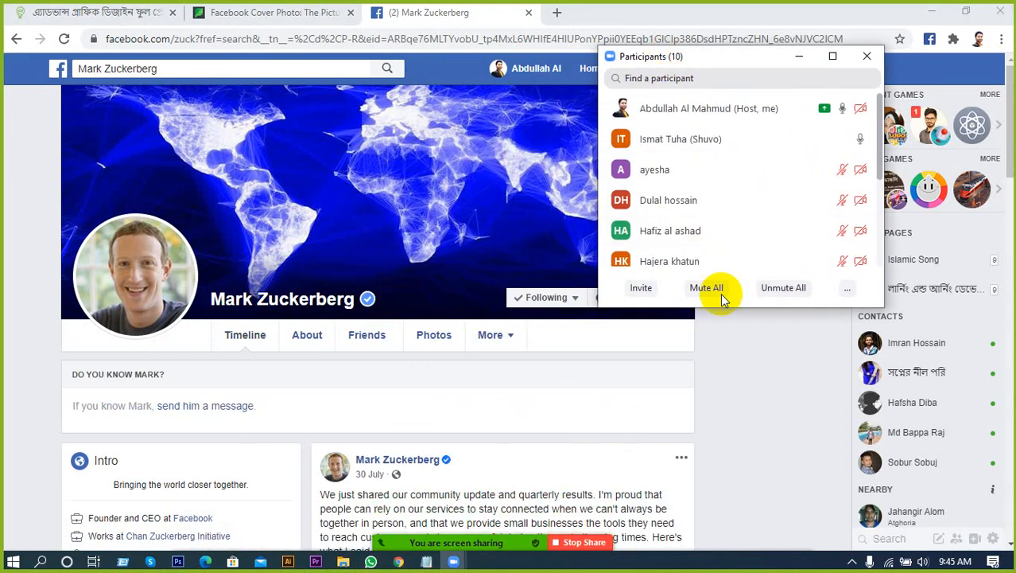
{"action": "left_click_drag", "start_coordinate": [737, 308], "coordinate": [705, 493]}
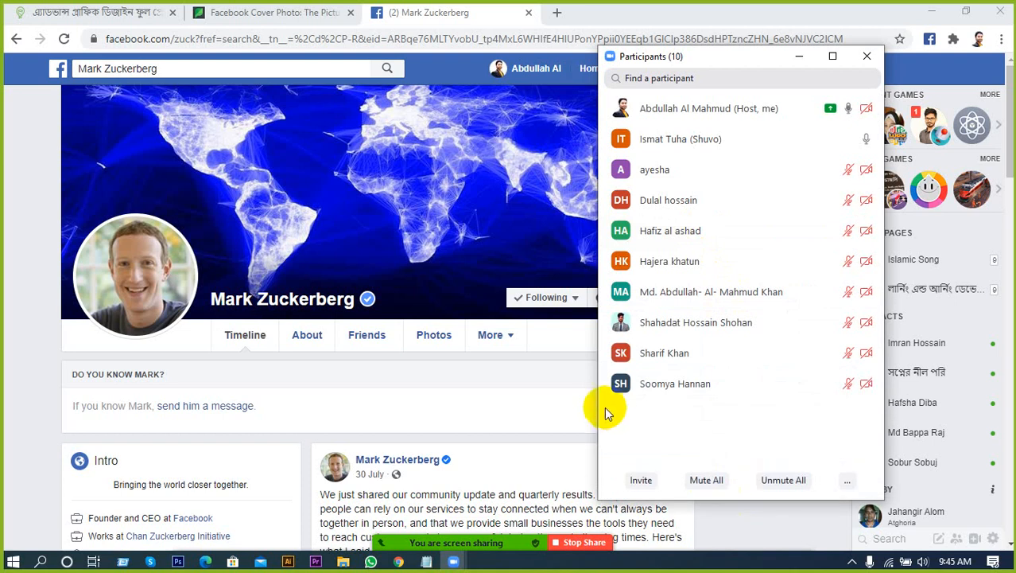
{"action": "left_click_drag", "start_coordinate": [597, 412], "coordinate": [633, 404]}
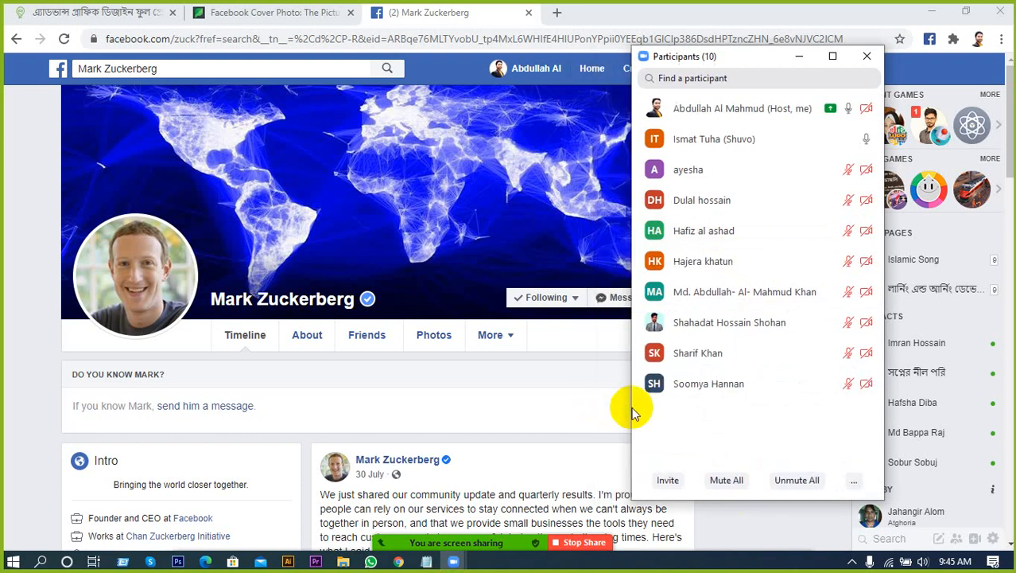
{"action": "left_click", "coordinate": [800, 56]}
Step: Switch to the Notepad notes and highlight the Facebook page cover size in the size list
{"action": "mouse_move", "coordinate": [433, 541]}
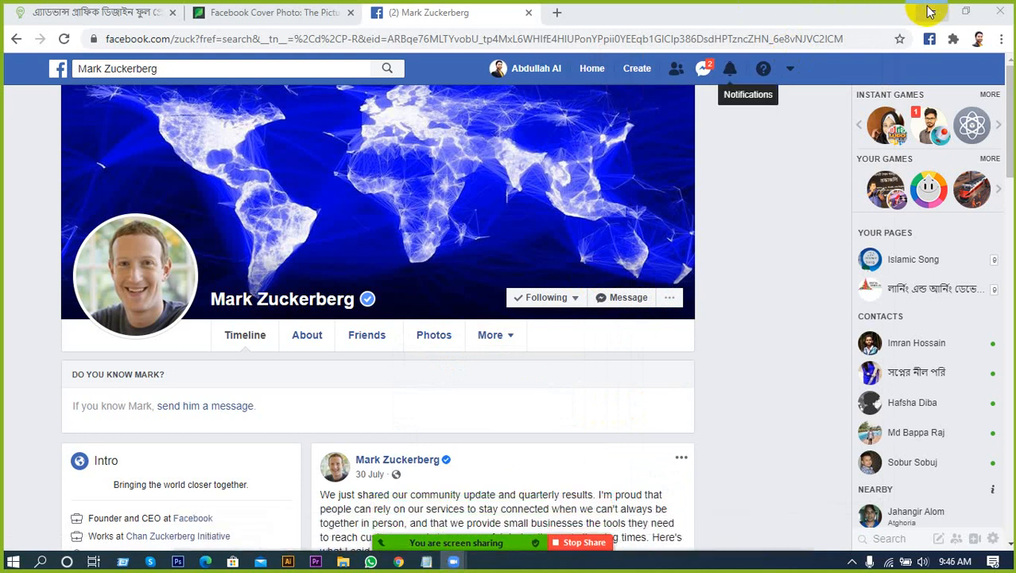
{"action": "mouse_move", "coordinate": [479, 547]}
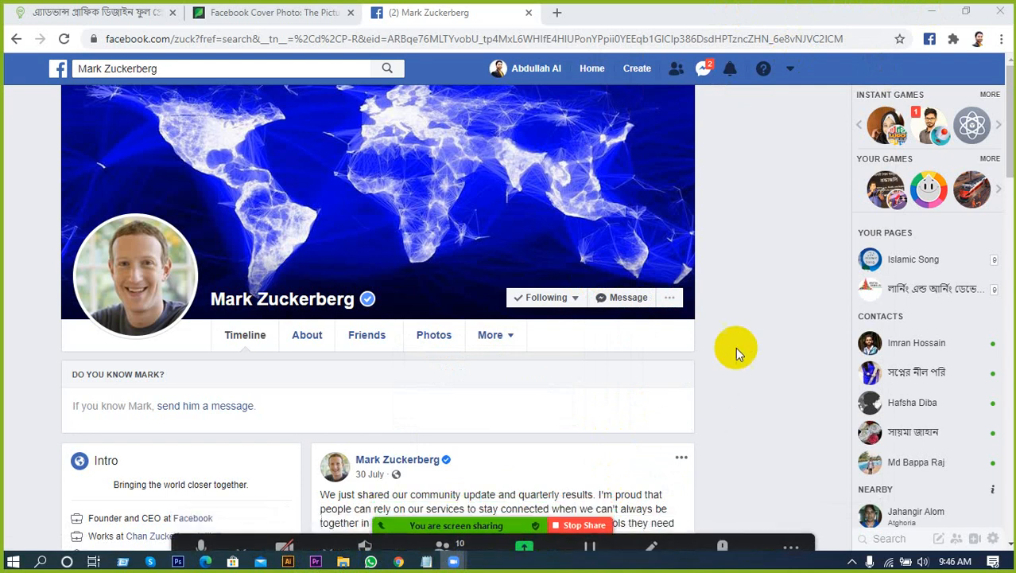
{"action": "left_click", "coordinate": [426, 562]}
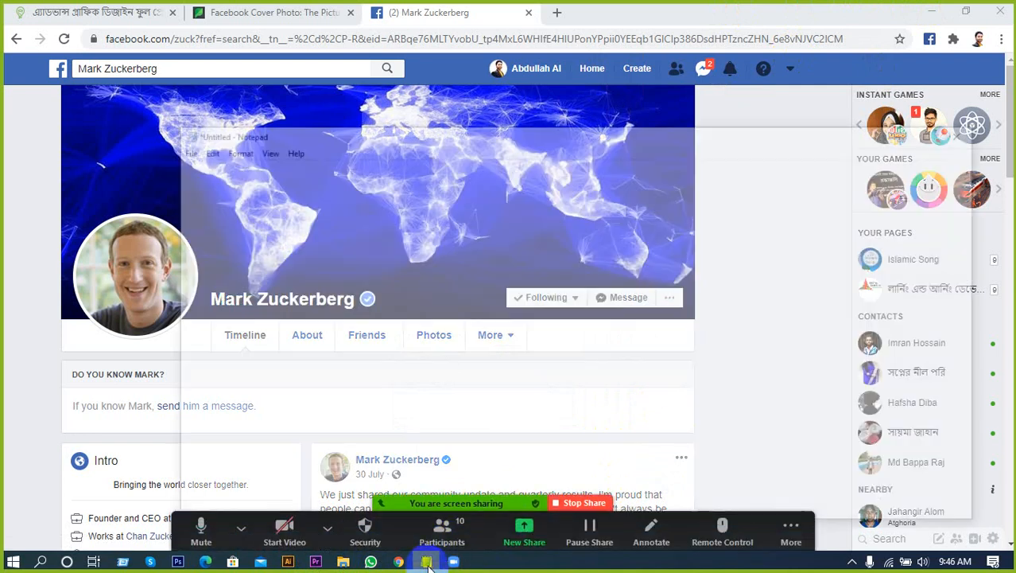
{"action": "left_click_drag", "start_coordinate": [488, 73], "coordinate": [473, 49]}
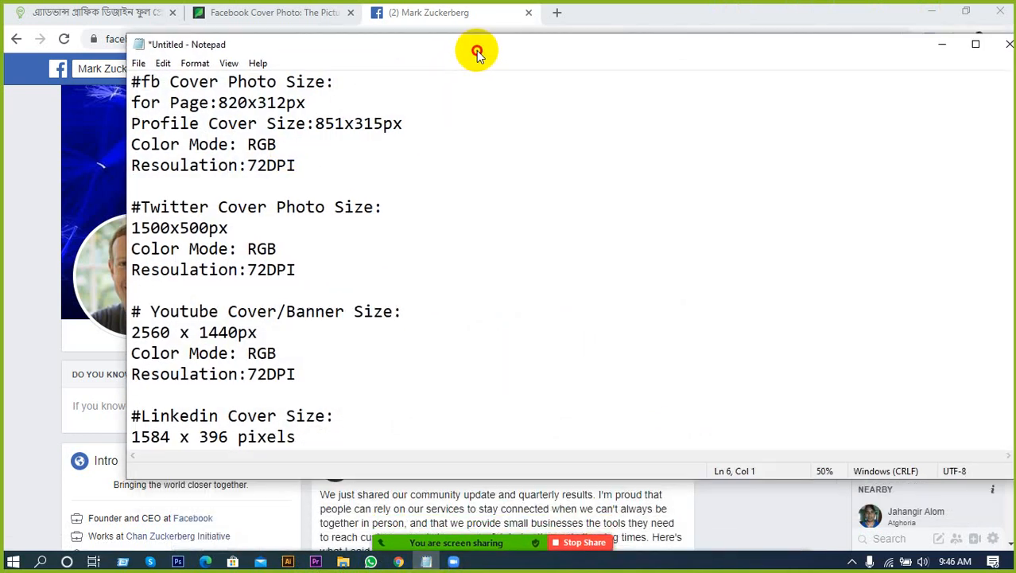
{"action": "left_click", "coordinate": [201, 123]}
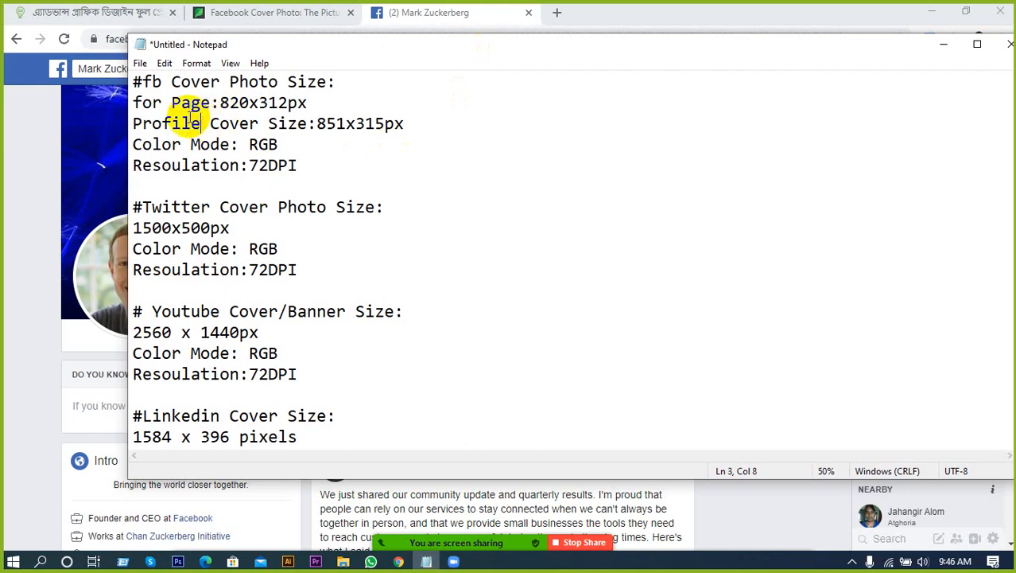
{"action": "left_click_drag", "start_coordinate": [220, 105], "coordinate": [289, 100]}
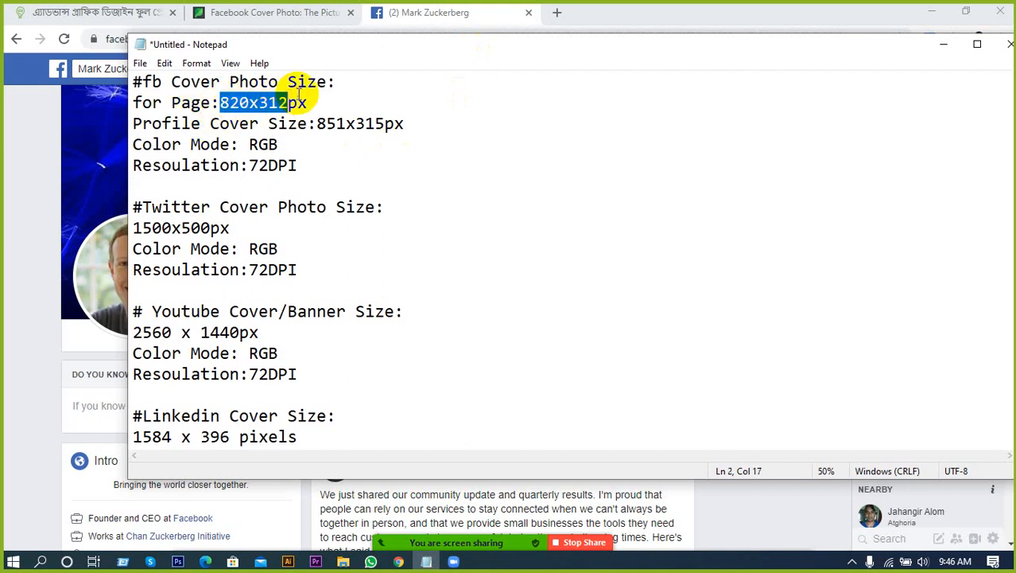
{"action": "left_click", "coordinate": [295, 101]}
{"action": "left_click_drag", "start_coordinate": [221, 104], "coordinate": [291, 101]}
{"action": "left_click", "coordinate": [322, 102]}
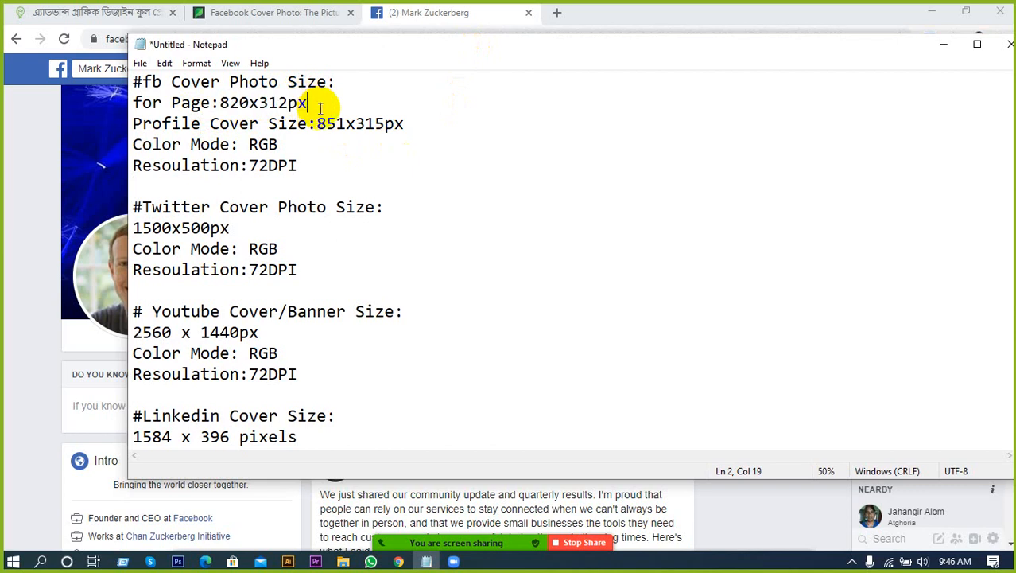
Step: Highlight the Facebook profile cover size in the notes and minimise Notepad
{"action": "left_click", "coordinate": [282, 122]}
{"action": "left_click", "coordinate": [316, 123]}
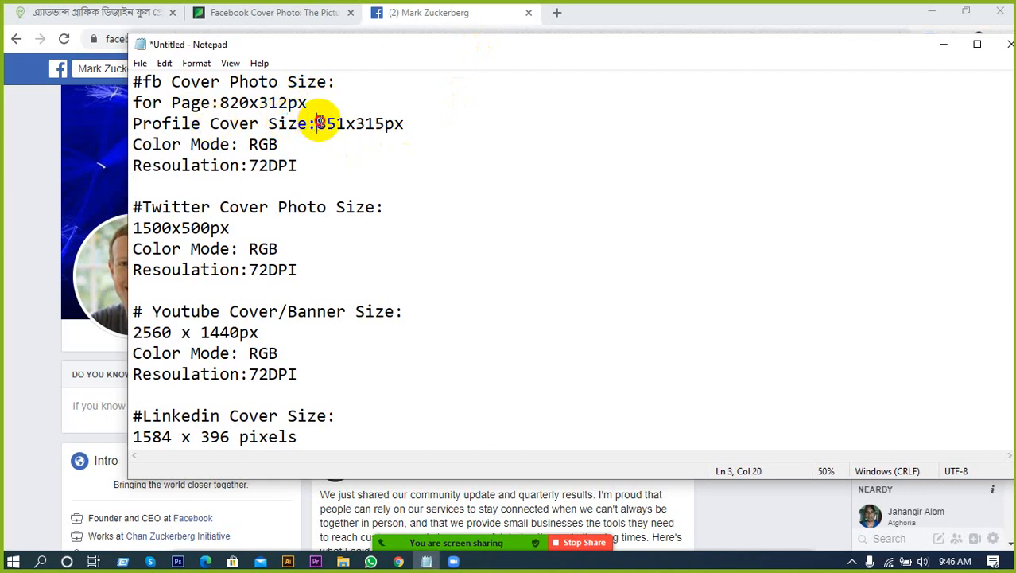
{"action": "left_click_drag", "start_coordinate": [318, 124], "coordinate": [385, 121]}
{"action": "left_click", "coordinate": [413, 159]}
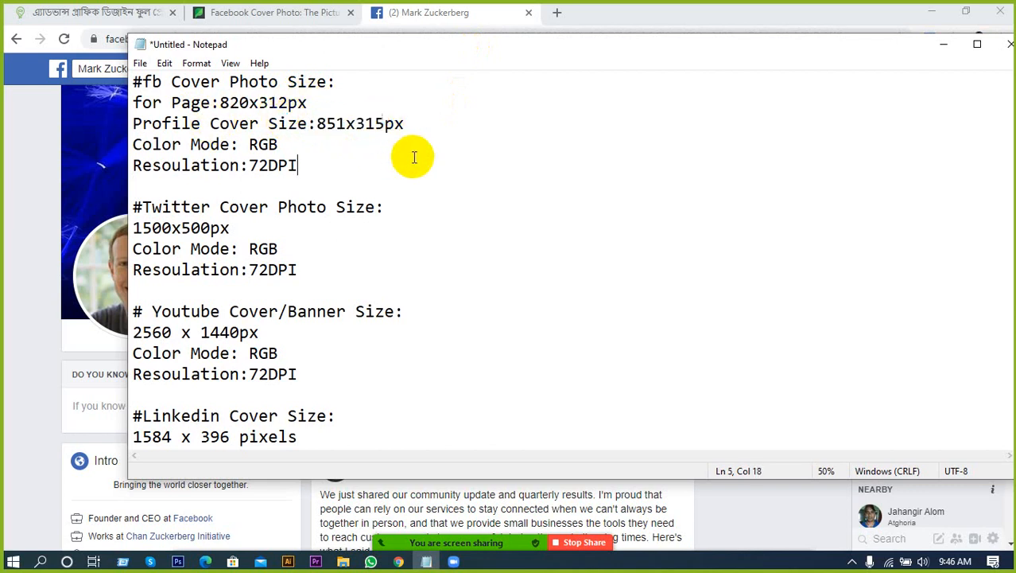
{"action": "left_click", "coordinate": [944, 44]}
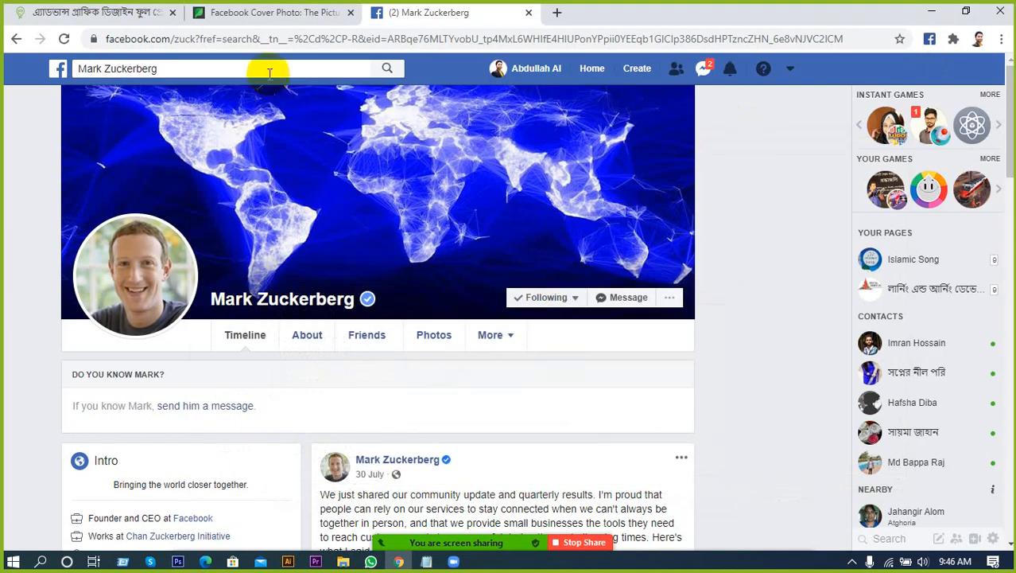
Step: Return to the Facebook search results and open the suggested personal Twitter profile for "tw" in a new browser tab
{"action": "left_click", "coordinate": [16, 38]}
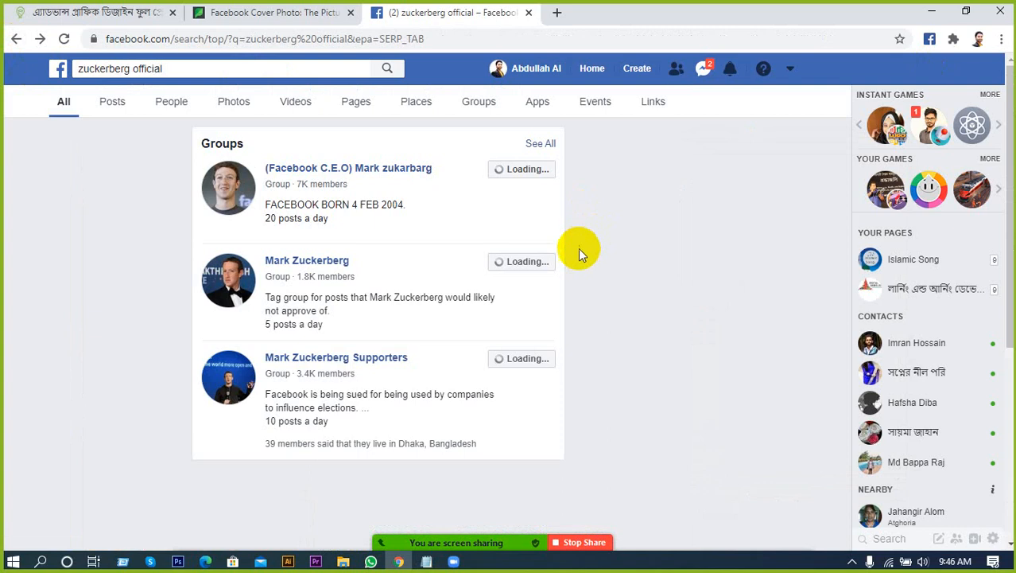
{"action": "scroll", "coordinate": [581, 248], "scroll_direction": "down", "scroll_amount": 3}
{"action": "left_click", "coordinate": [557, 14]}
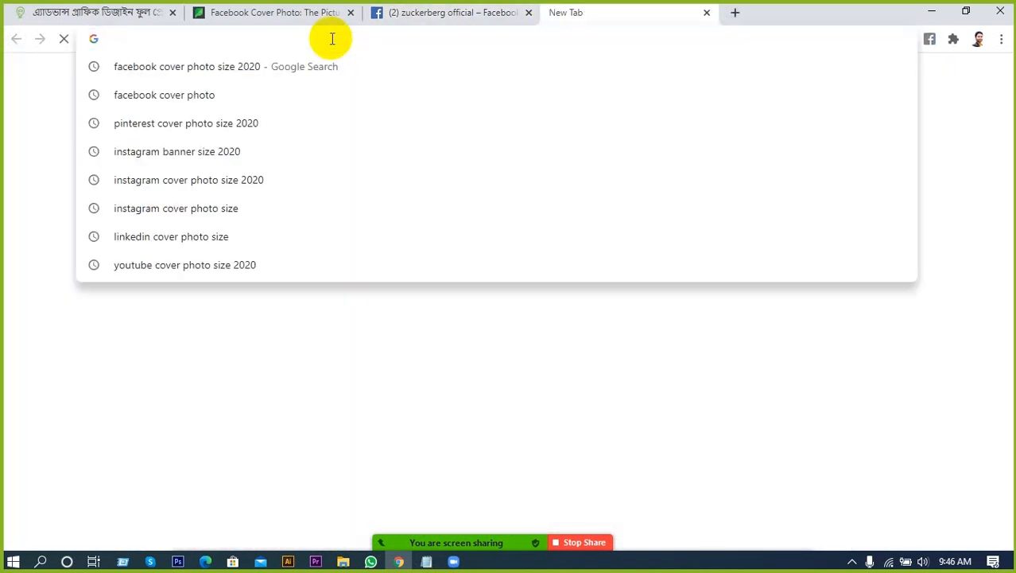
{"action": "type", "text": "tw"}
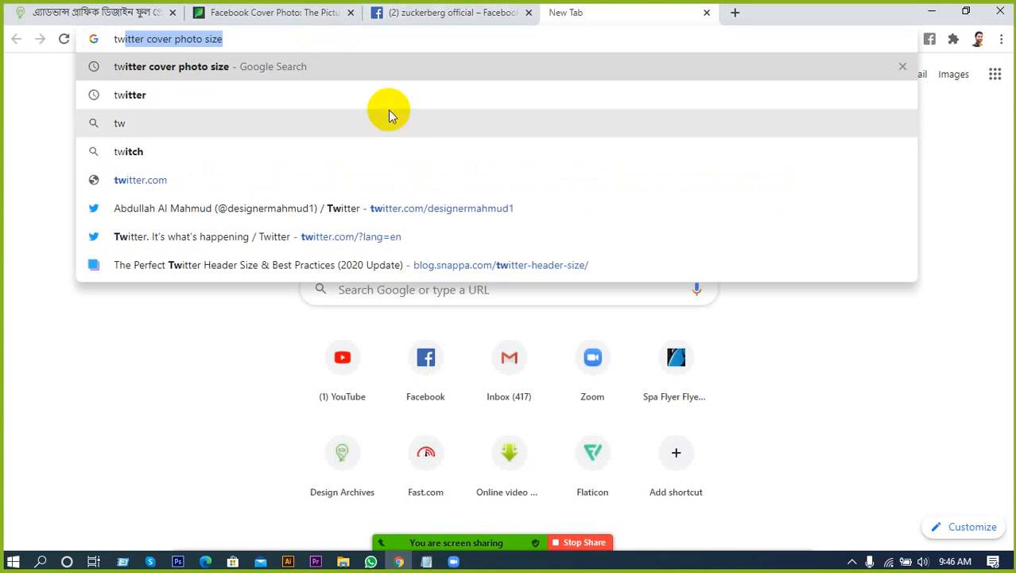
{"action": "left_click", "coordinate": [365, 208]}
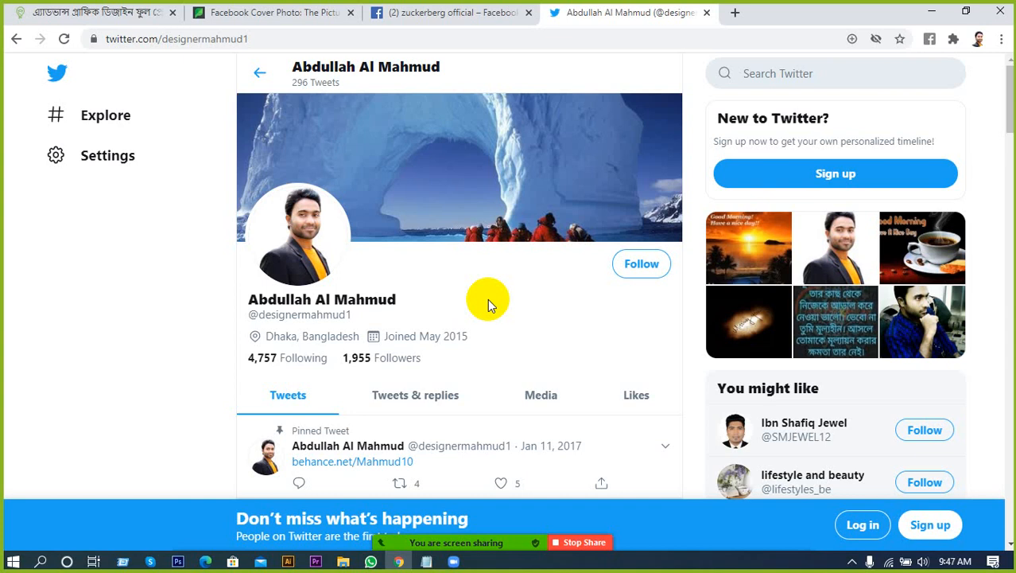
Step: Return to Facebook, open the home news feed and browse its posts
{"action": "left_click", "coordinate": [465, 12]}
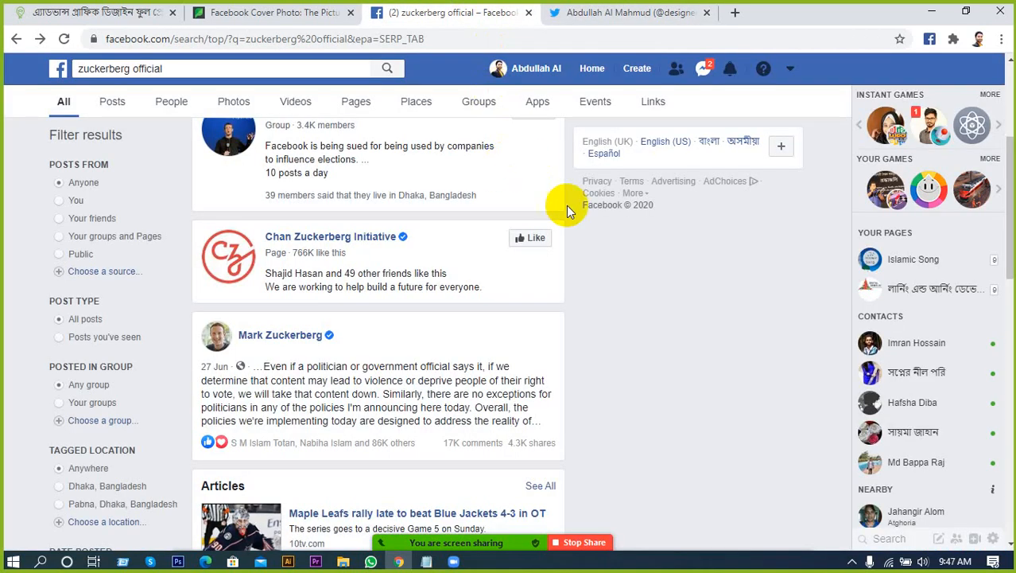
{"action": "scroll", "coordinate": [589, 231], "scroll_direction": "up", "scroll_amount": 3}
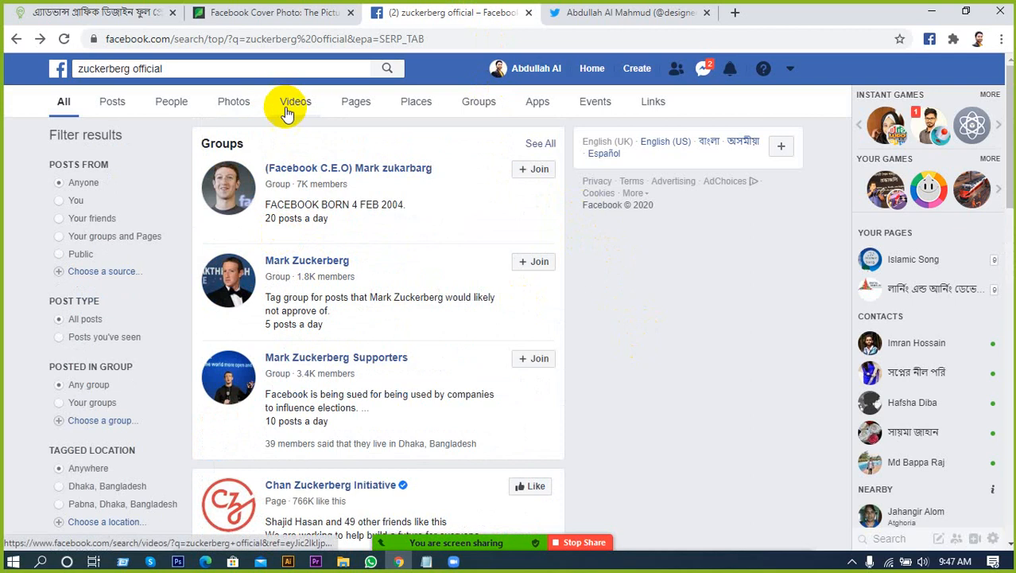
{"action": "left_click", "coordinate": [587, 71]}
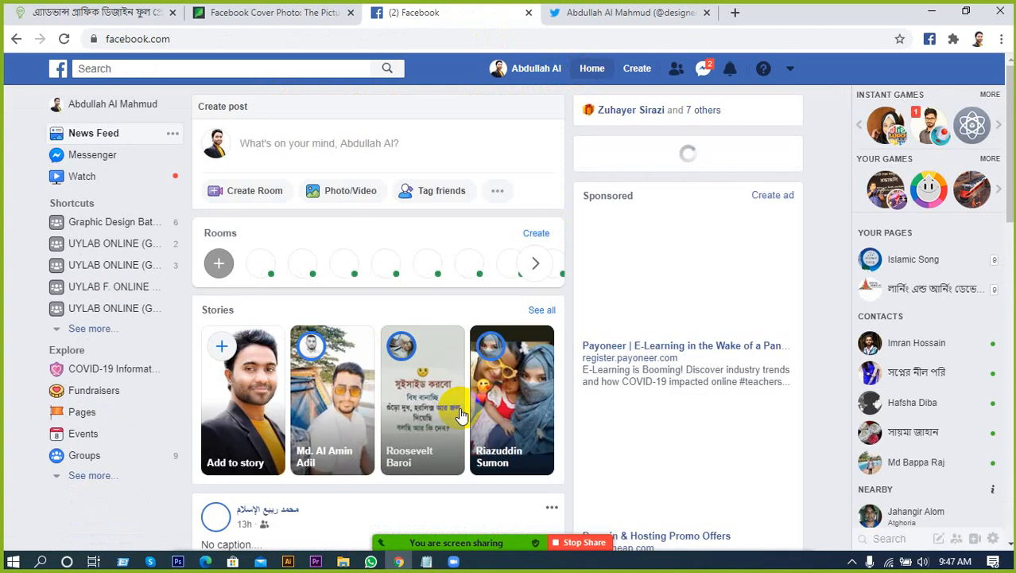
{"action": "scroll", "coordinate": [288, 329], "scroll_direction": "down", "scroll_amount": 5}
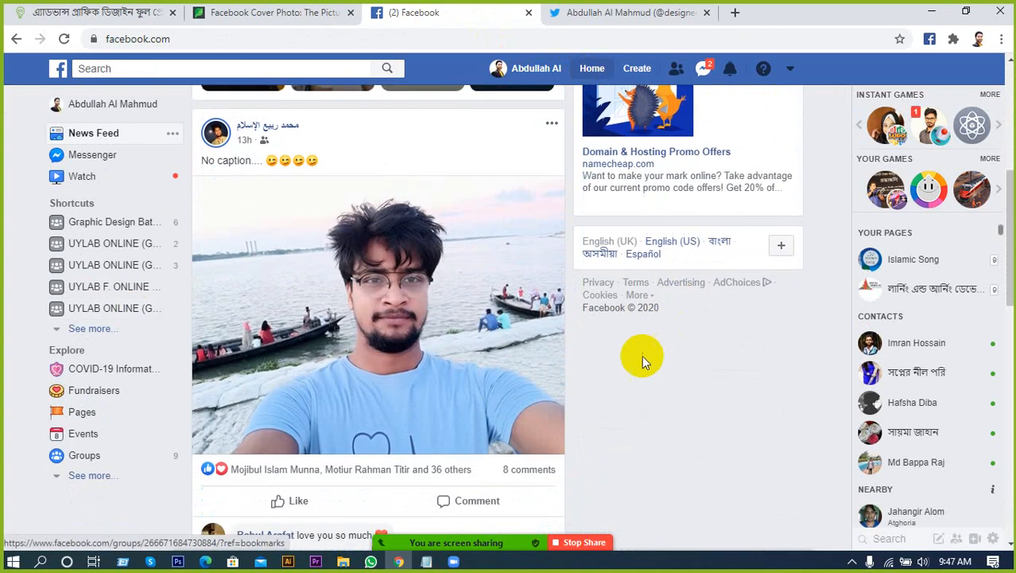
Step: Examine the news feed posts, including the business card mockup and the lavender air freshener design shared in the graphic design groups
{"action": "scroll", "coordinate": [642, 355], "scroll_direction": "down", "scroll_amount": 7}
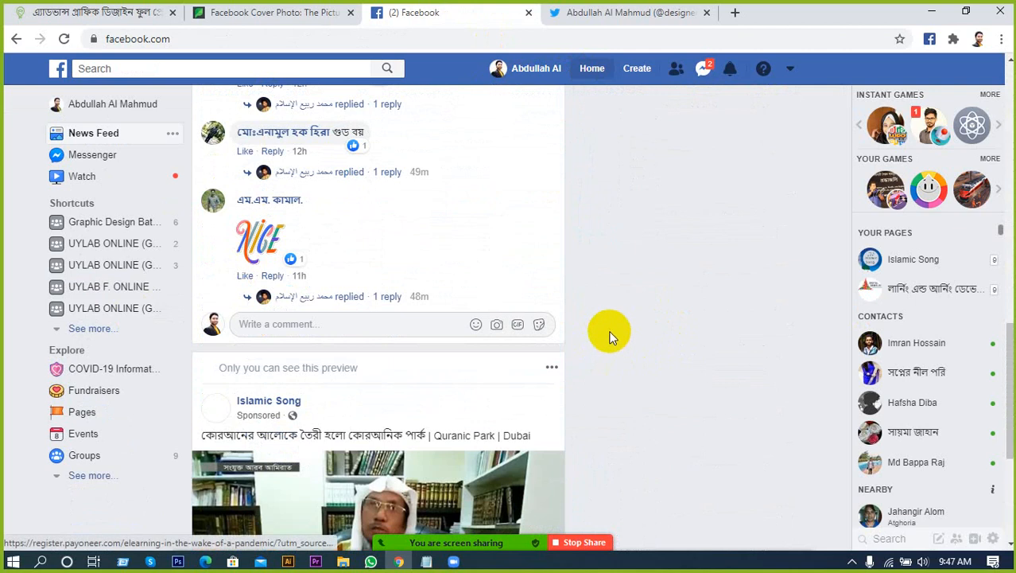
{"action": "scroll", "coordinate": [609, 339], "scroll_direction": "down", "scroll_amount": 4}
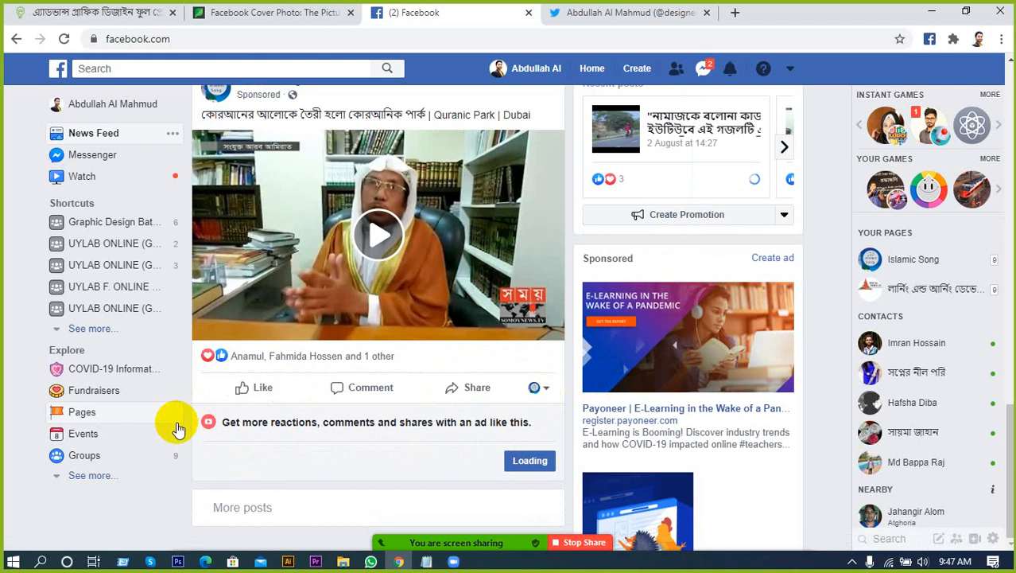
{"action": "scroll", "coordinate": [517, 446], "scroll_direction": "down", "scroll_amount": 2}
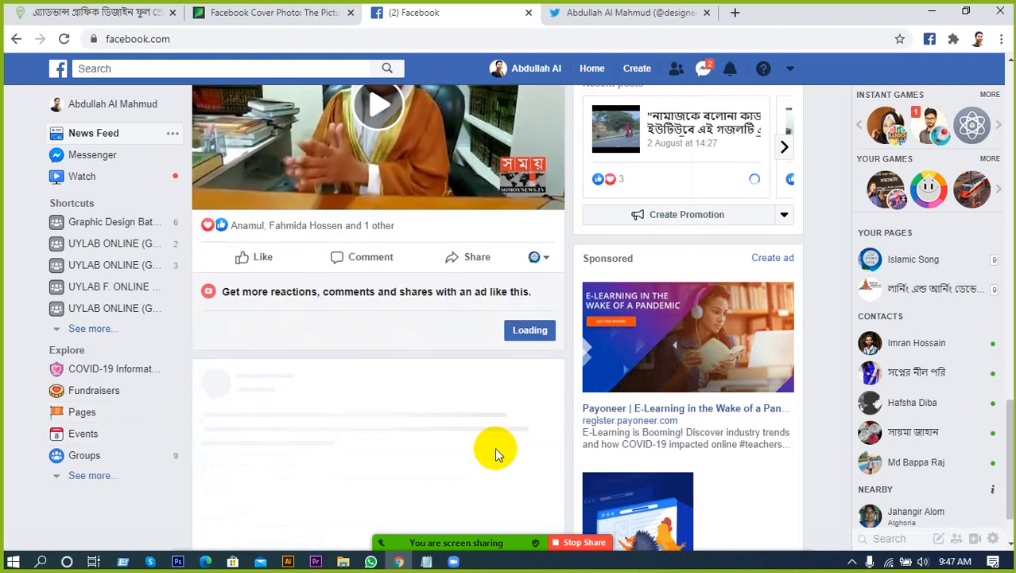
{"action": "scroll", "coordinate": [494, 437], "scroll_direction": "down", "scroll_amount": 1}
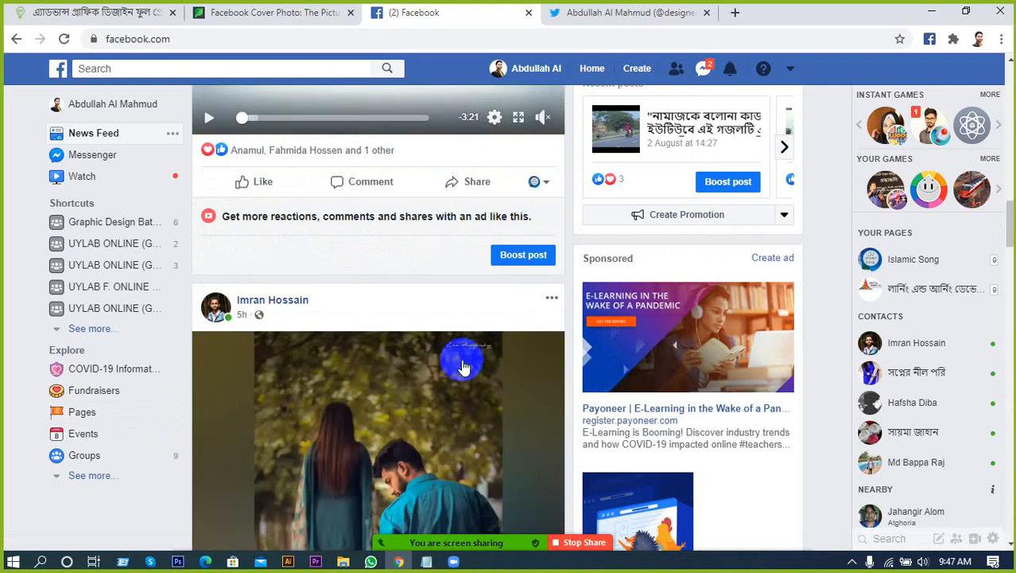
{"action": "scroll", "coordinate": [469, 367], "scroll_direction": "down", "scroll_amount": 2}
{"action": "scroll", "coordinate": [511, 382], "scroll_direction": "down", "scroll_amount": 2}
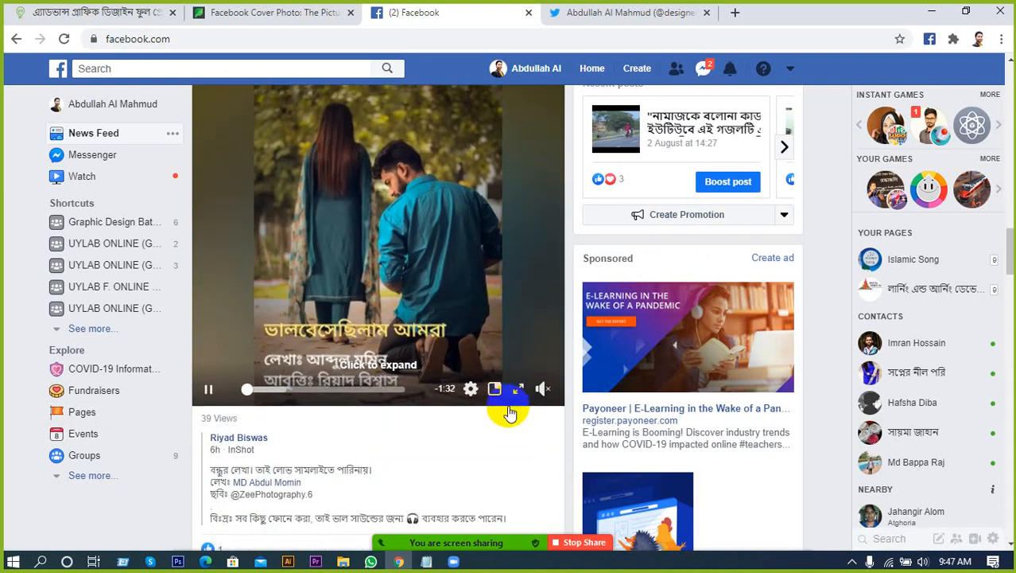
{"action": "scroll", "coordinate": [507, 414], "scroll_direction": "down", "scroll_amount": 3}
{"action": "scroll", "coordinate": [507, 450], "scroll_direction": "down", "scroll_amount": 5}
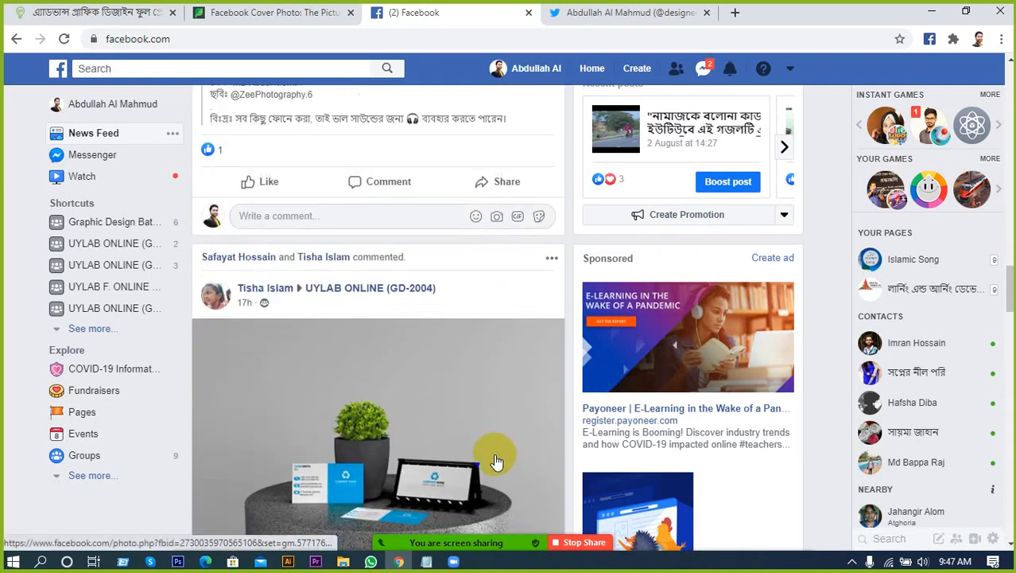
{"action": "scroll", "coordinate": [419, 455], "scroll_direction": "down", "scroll_amount": 2}
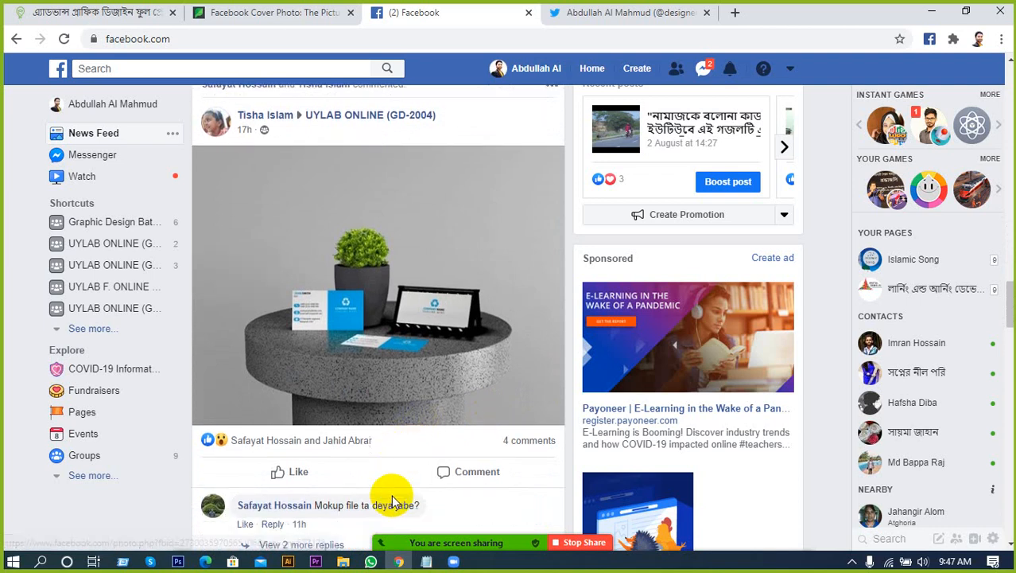
{"action": "scroll", "coordinate": [311, 493], "scroll_direction": "down", "scroll_amount": 1}
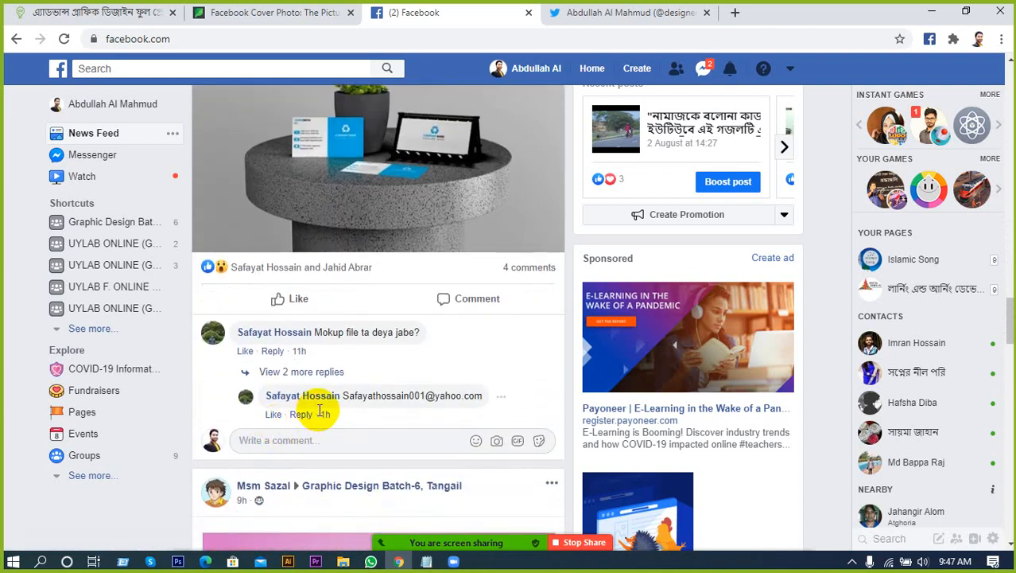
{"action": "scroll", "coordinate": [314, 394], "scroll_direction": "down", "scroll_amount": 3}
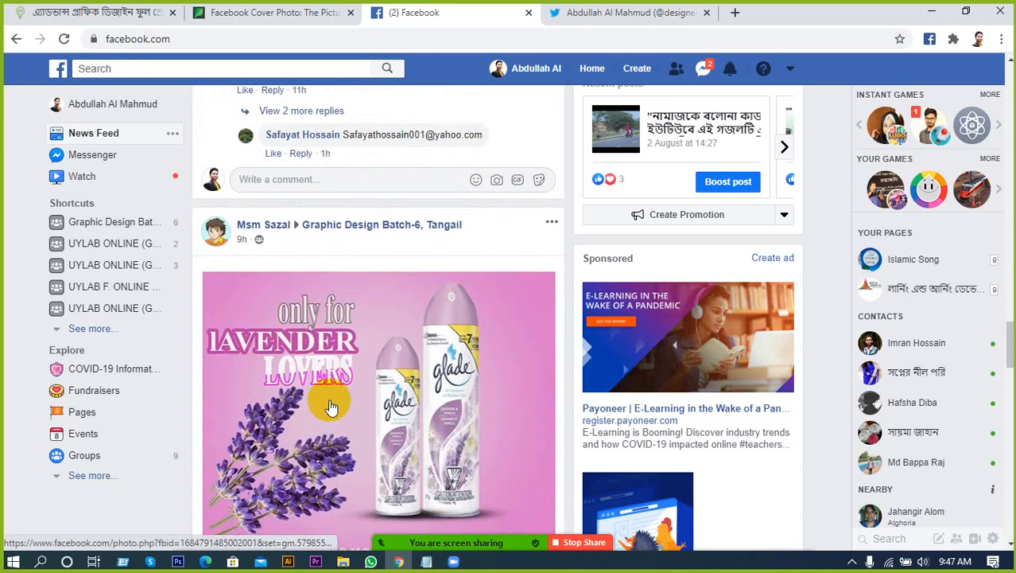
{"action": "scroll", "coordinate": [332, 407], "scroll_direction": "down", "scroll_amount": 1}
{"action": "scroll", "coordinate": [335, 414], "scroll_direction": "down", "scroll_amount": 4}
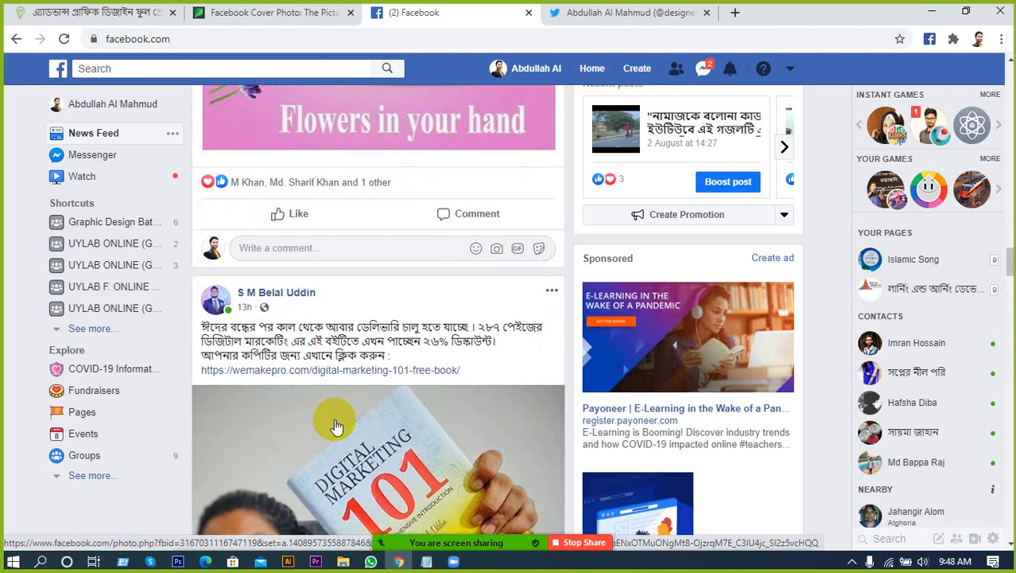
{"action": "scroll", "coordinate": [337, 426], "scroll_direction": "up", "scroll_amount": 1}
{"action": "scroll", "coordinate": [386, 422], "scroll_direction": "up", "scroll_amount": 4}
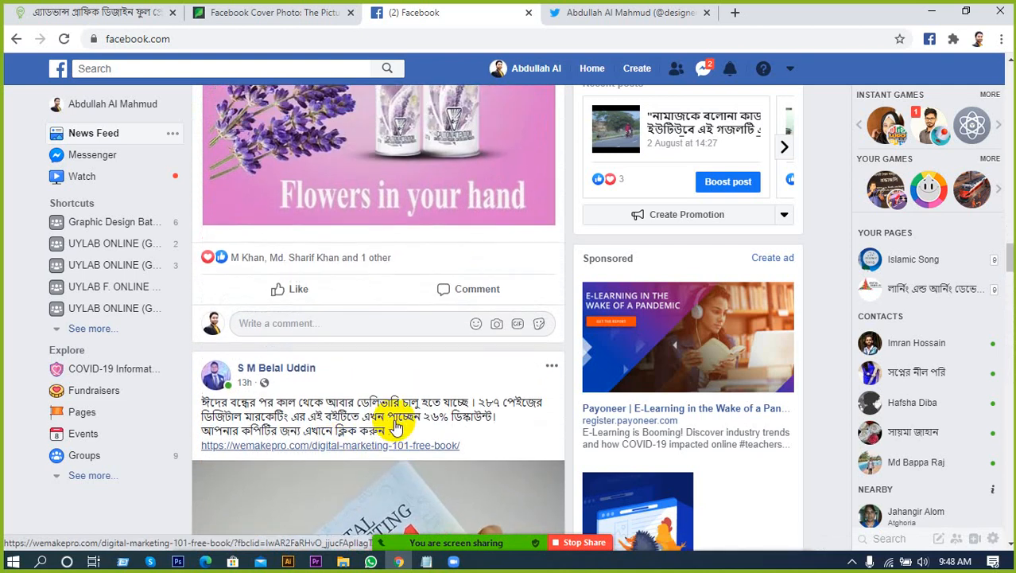
{"action": "scroll", "coordinate": [397, 425], "scroll_direction": "up", "scroll_amount": 1}
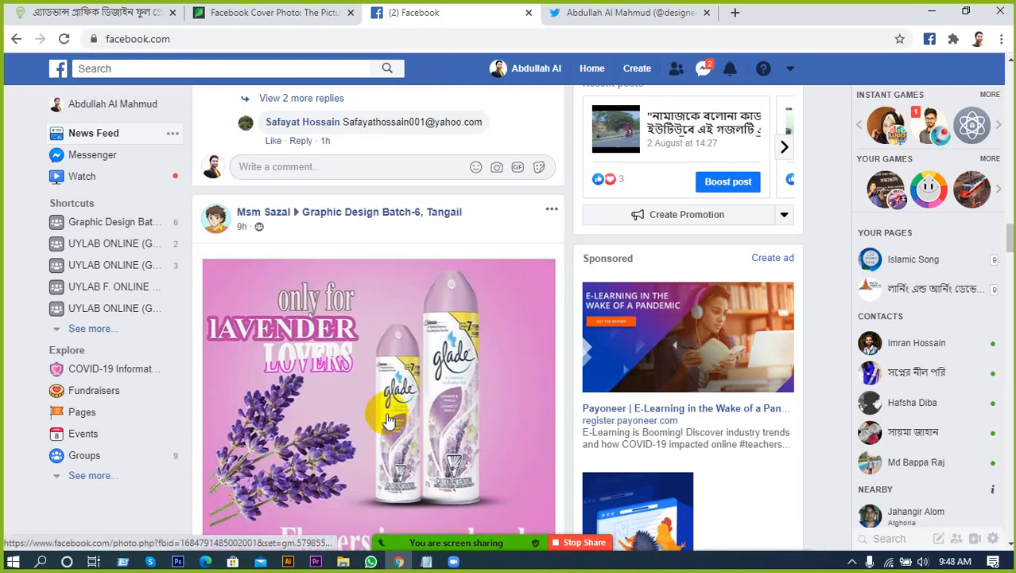
Step: Expand the Explore list on the news feed and open the managed Islamic Song page
{"action": "left_click", "coordinate": [101, 480]}
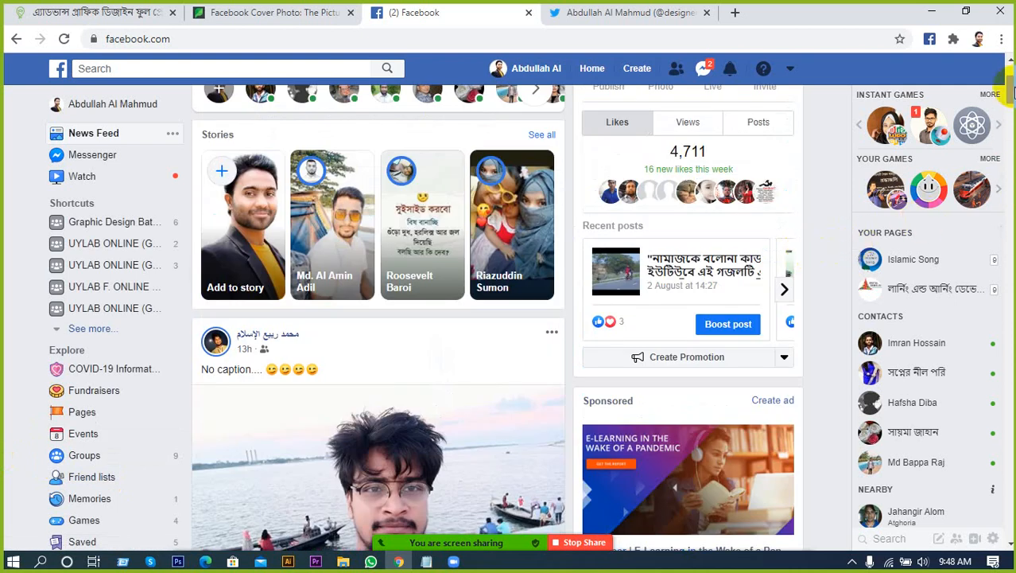
{"action": "left_click_drag", "start_coordinate": [1012, 94], "coordinate": [1012, 79]}
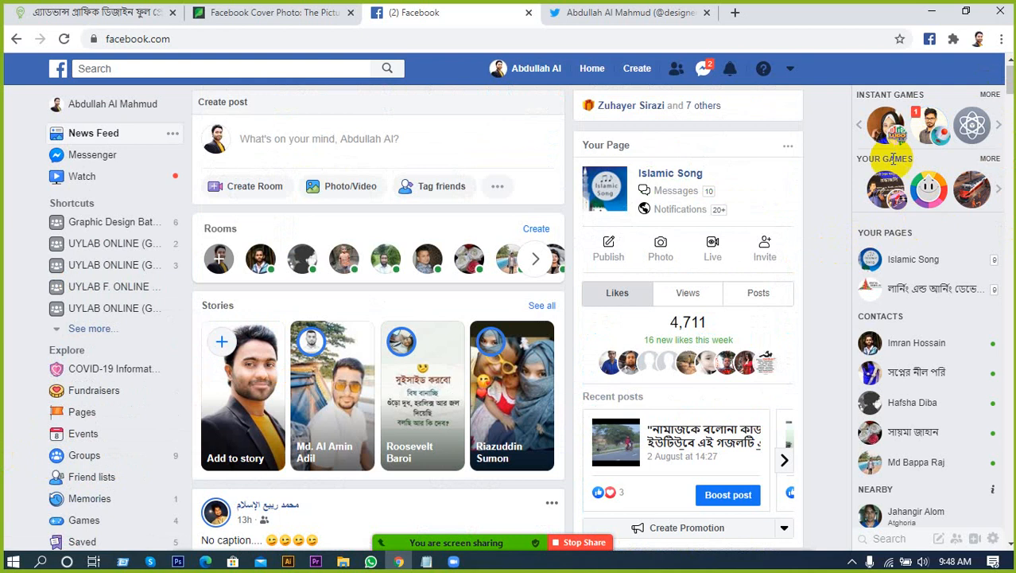
{"action": "left_click", "coordinate": [688, 175]}
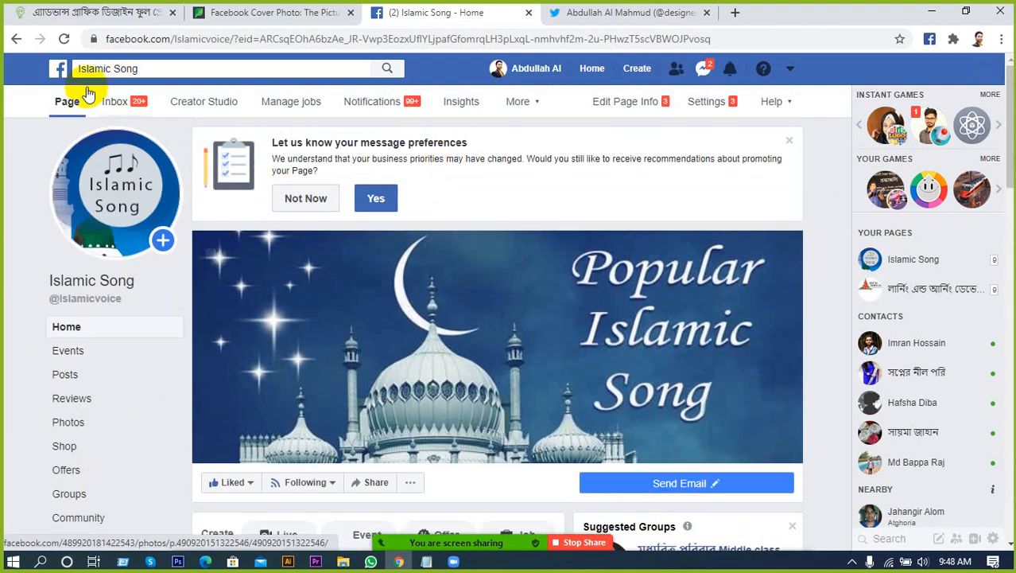
Step: Show the Islamic Song page's main view, decline recommendations about promoting the page and close the message preference dialog
{"action": "left_click", "coordinate": [70, 103]}
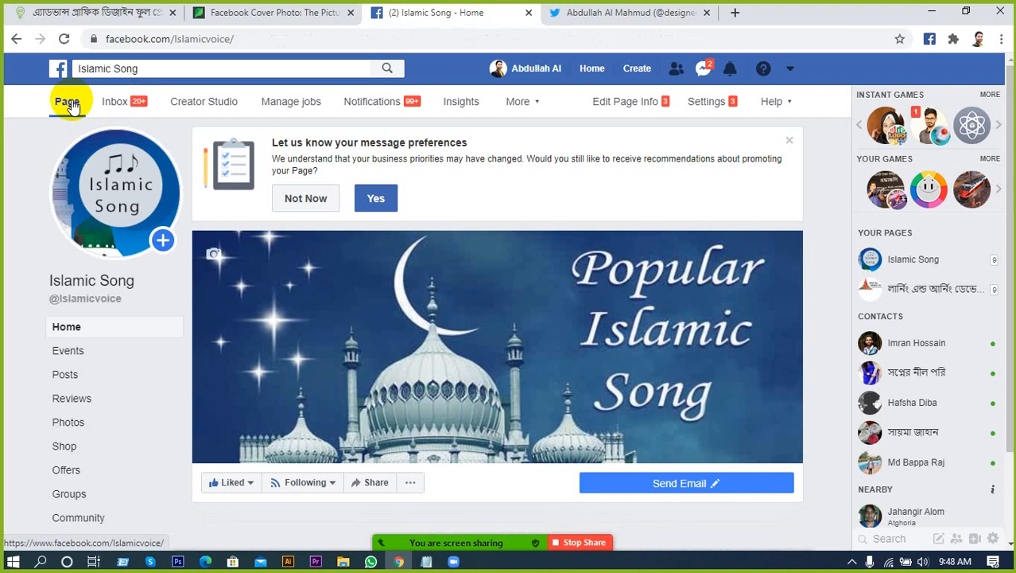
{"action": "left_click", "coordinate": [312, 202]}
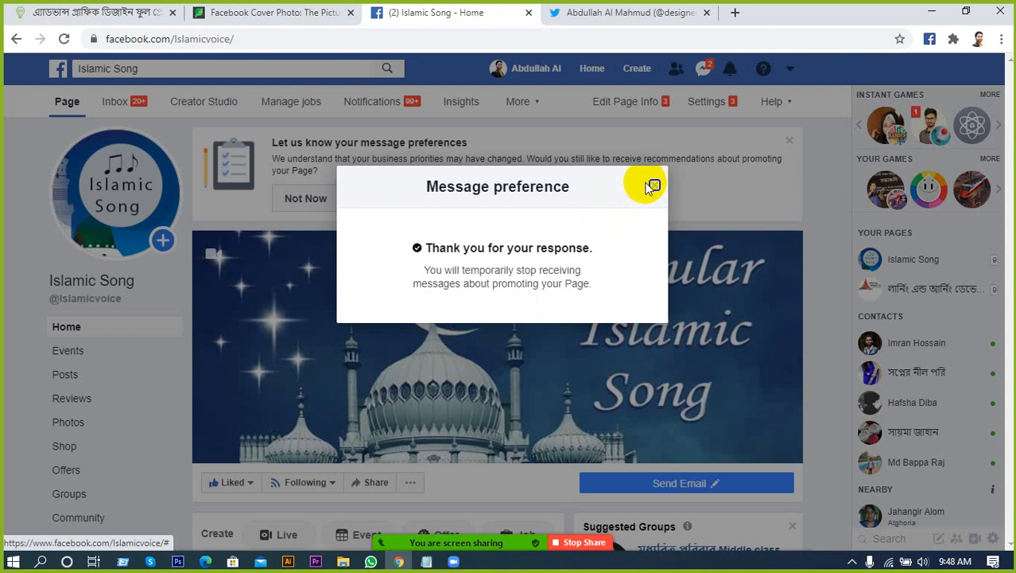
{"action": "left_click", "coordinate": [653, 185]}
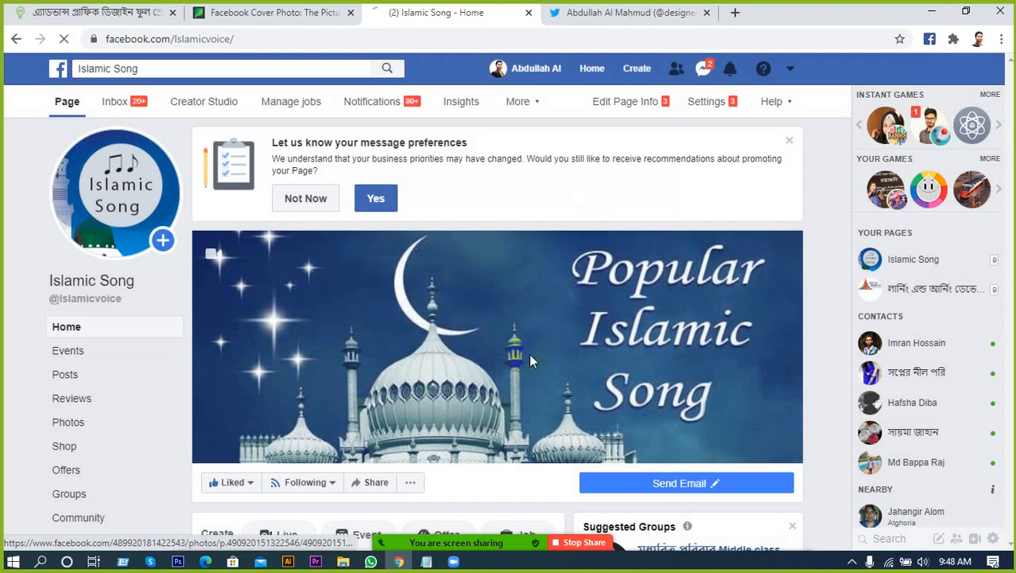
Step: Examine the Islamic Song page's layout, including its cover image, profile picture, section links, post area and upcoming events
{"action": "scroll", "coordinate": [455, 386], "scroll_direction": "down", "scroll_amount": 4}
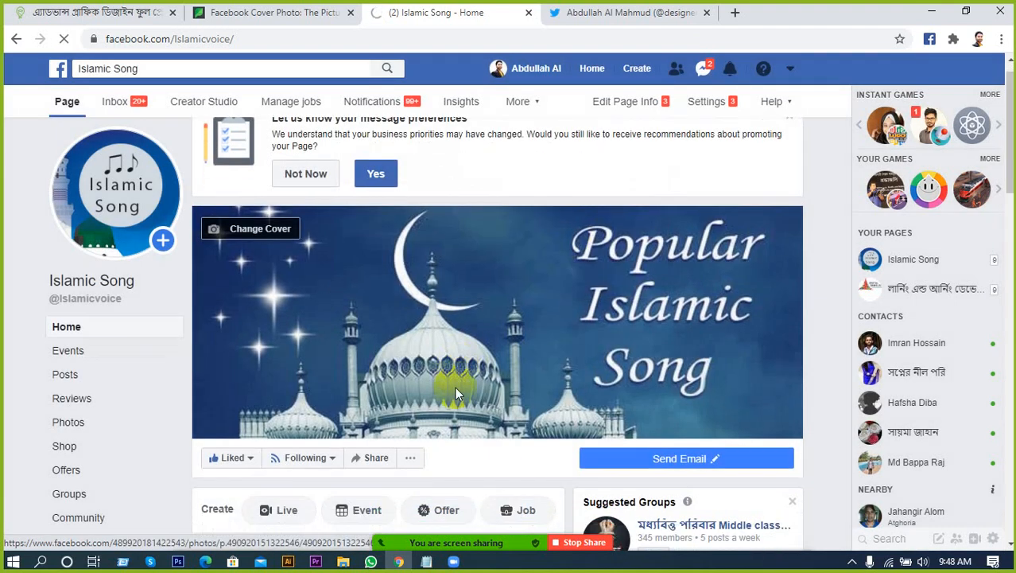
{"action": "scroll", "coordinate": [554, 378], "scroll_direction": "up", "scroll_amount": 1}
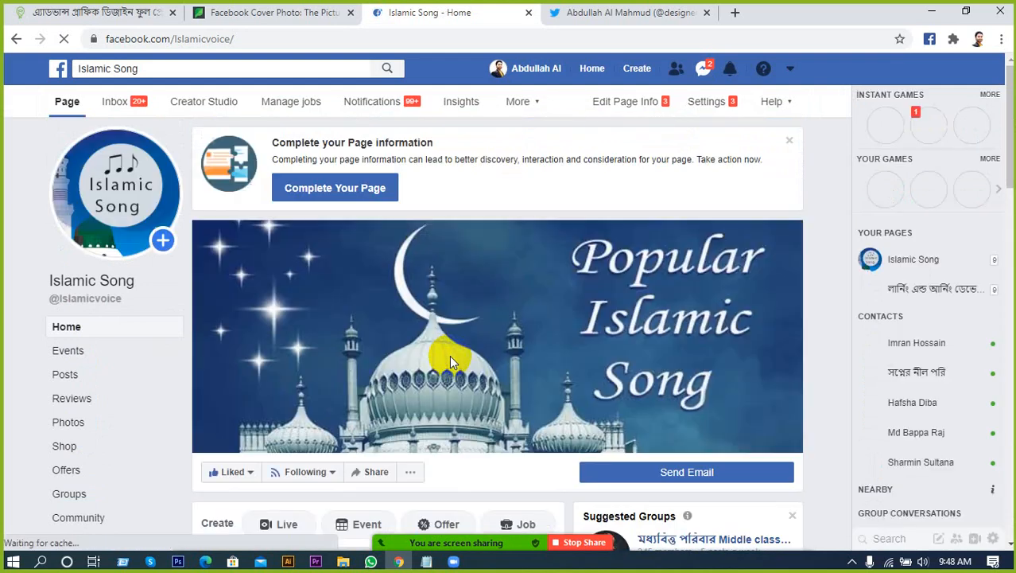
{"action": "scroll", "coordinate": [451, 357], "scroll_direction": "down", "scroll_amount": 1}
{"action": "scroll", "coordinate": [456, 374], "scroll_direction": "down", "scroll_amount": 3}
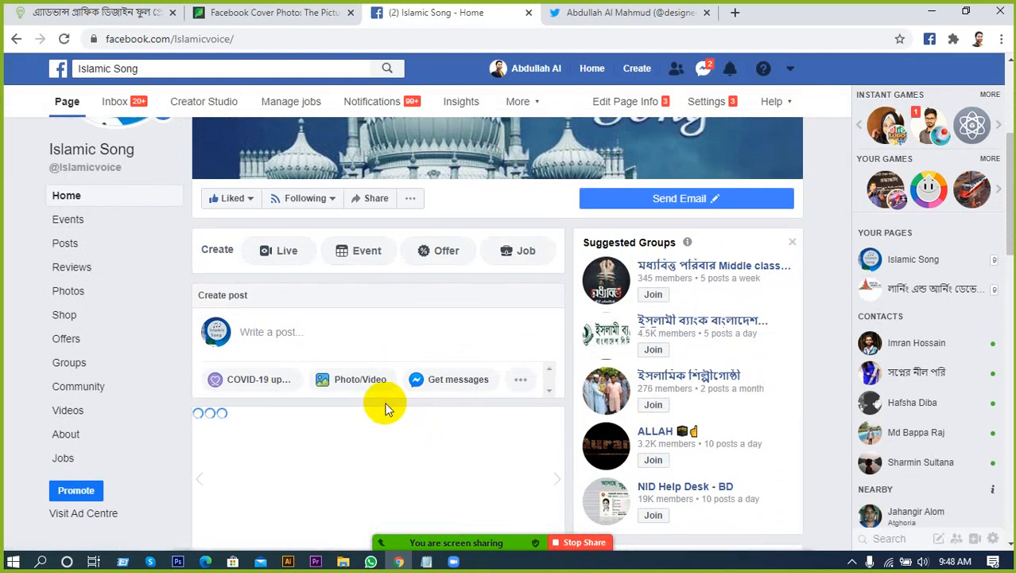
{"action": "scroll", "coordinate": [384, 406], "scroll_direction": "down", "scroll_amount": 1}
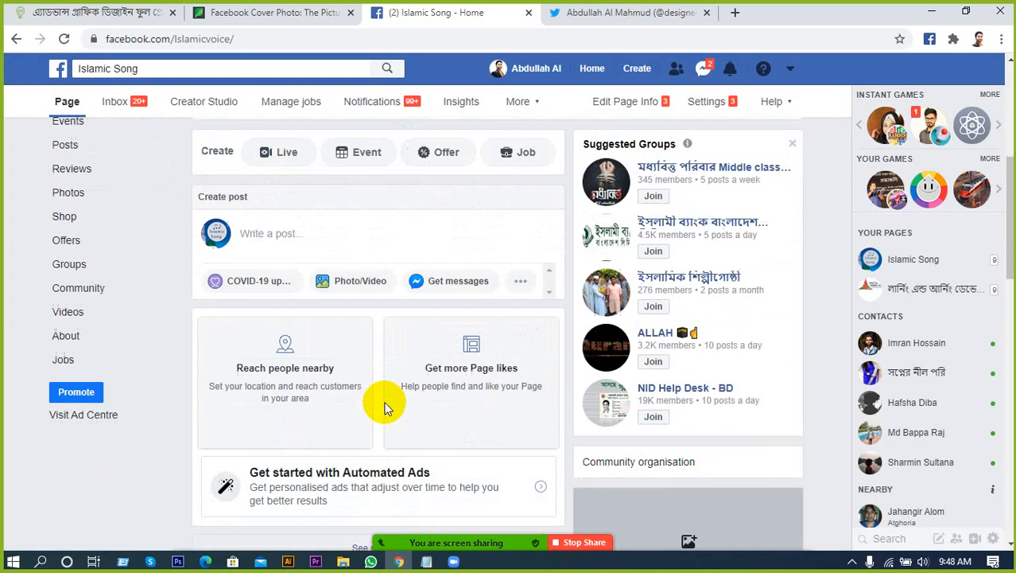
{"action": "scroll", "coordinate": [384, 406], "scroll_direction": "up", "scroll_amount": 3}
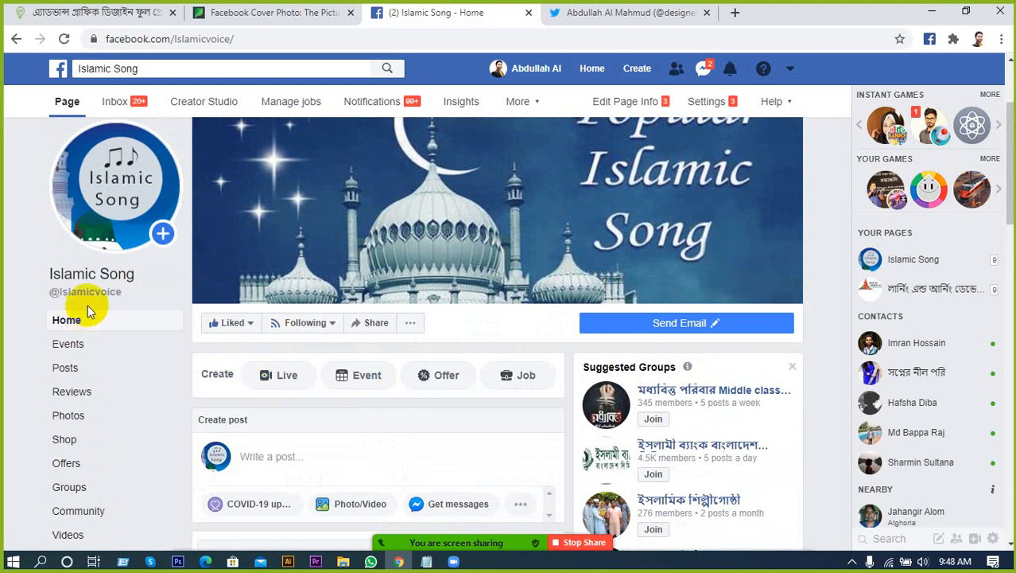
{"action": "scroll", "coordinate": [88, 305], "scroll_direction": "down", "scroll_amount": 1}
{"action": "scroll", "coordinate": [309, 334], "scroll_direction": "up", "scroll_amount": 1}
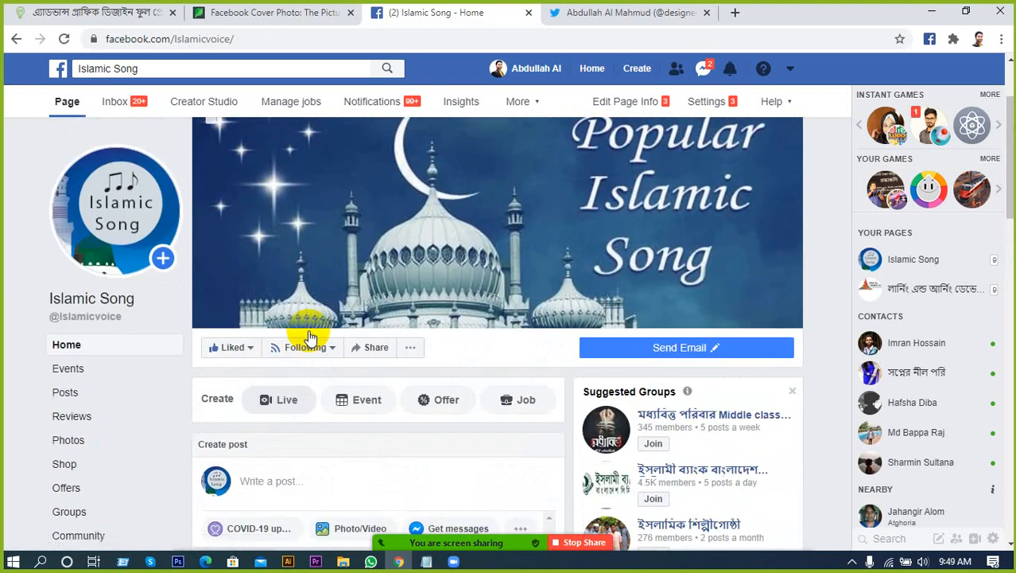
{"action": "scroll", "coordinate": [309, 334], "scroll_direction": "down", "scroll_amount": 1}
{"action": "scroll", "coordinate": [311, 326], "scroll_direction": "up", "scroll_amount": 1}
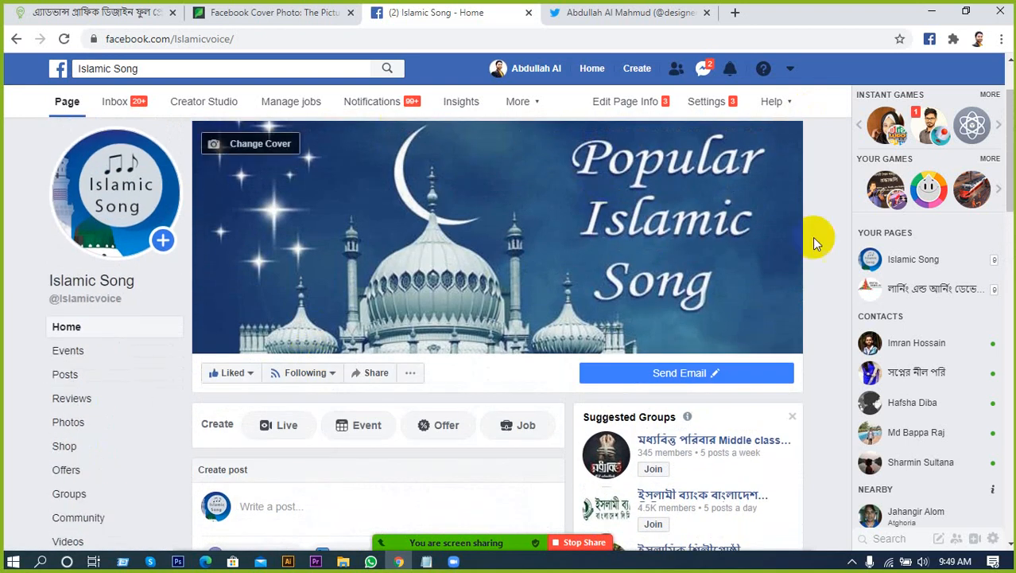
{"action": "scroll", "coordinate": [557, 254], "scroll_direction": "down", "scroll_amount": 2}
{"action": "scroll", "coordinate": [481, 247], "scroll_direction": "up", "scroll_amount": 2}
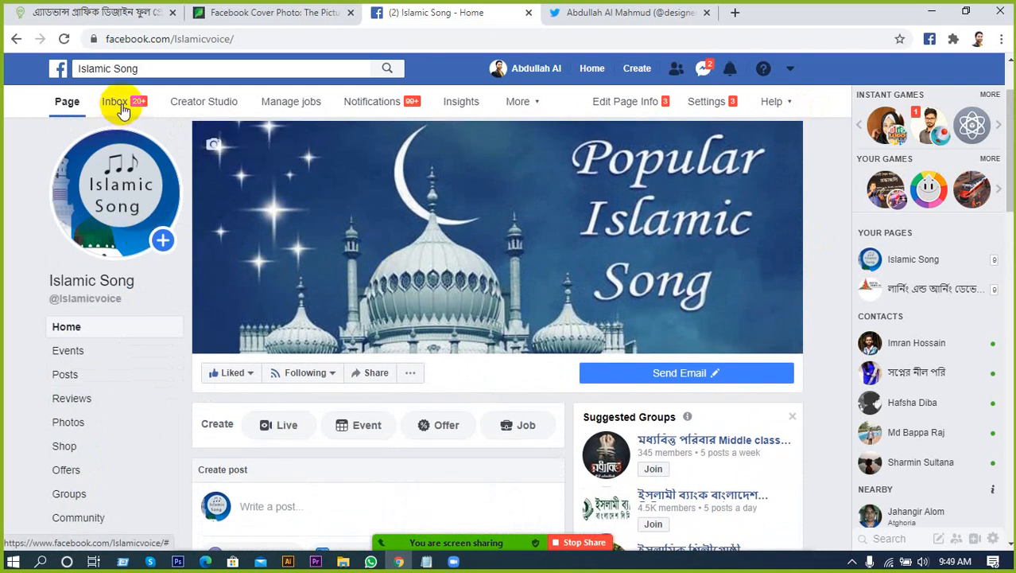
{"action": "scroll", "coordinate": [165, 340], "scroll_direction": "down", "scroll_amount": 2}
{"action": "scroll", "coordinate": [134, 398], "scroll_direction": "down", "scroll_amount": 1}
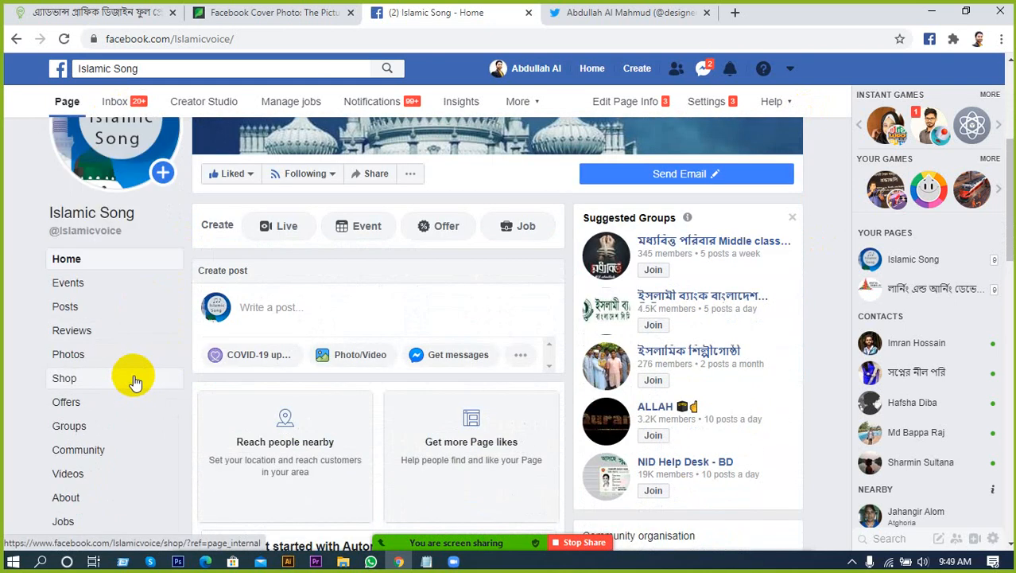
{"action": "scroll", "coordinate": [317, 397], "scroll_direction": "down", "scroll_amount": 4}
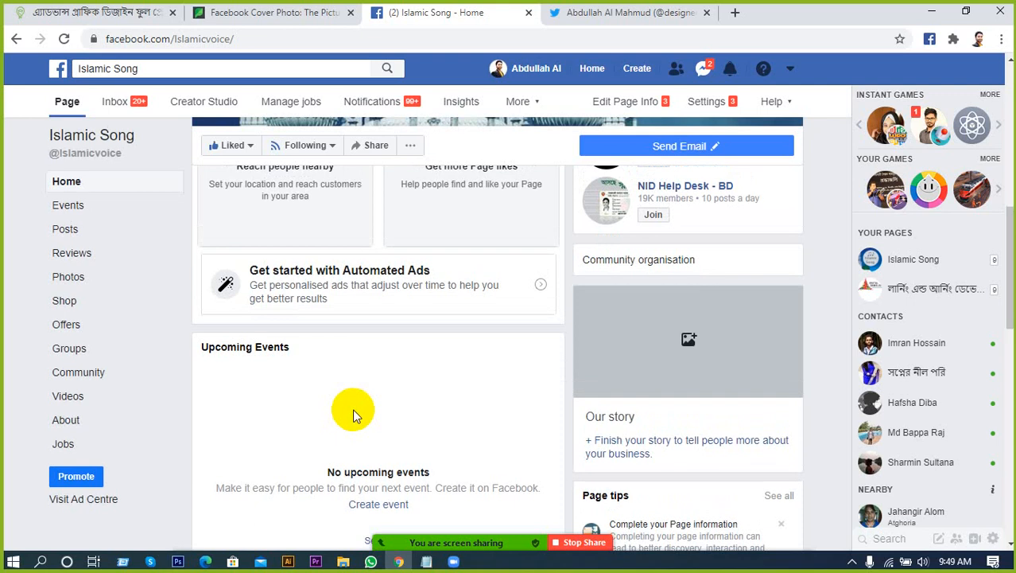
{"action": "scroll", "coordinate": [354, 411], "scroll_direction": "down", "scroll_amount": 2}
{"action": "scroll", "coordinate": [368, 412], "scroll_direction": "up", "scroll_amount": 4}
{"action": "scroll", "coordinate": [374, 418], "scroll_direction": "up", "scroll_amount": 4}
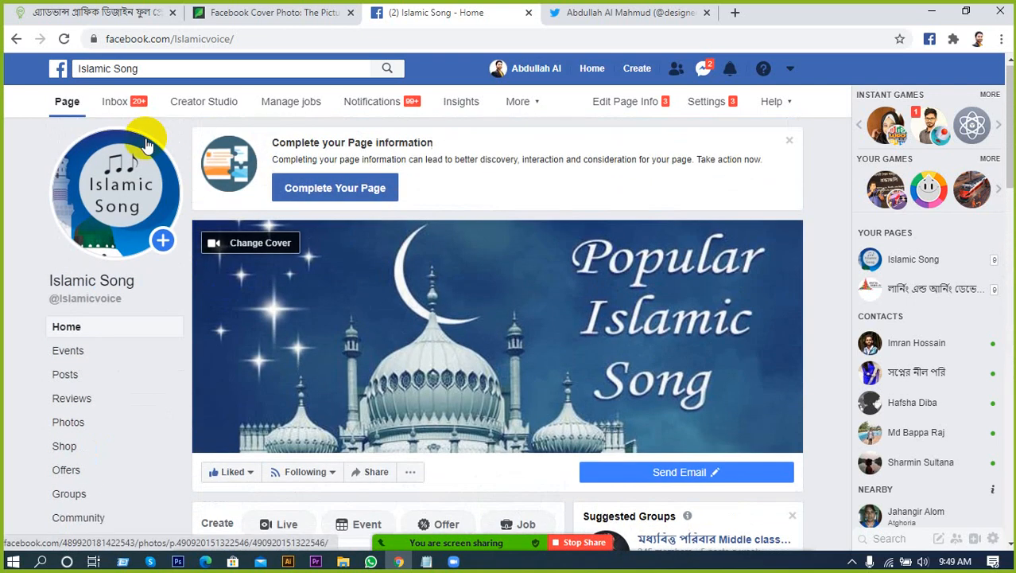
Step: Search Facebook for "islamic song", open the Dhaka-based Islamic Song page from the results and look over its cover and content
{"action": "left_click", "coordinate": [170, 69]}
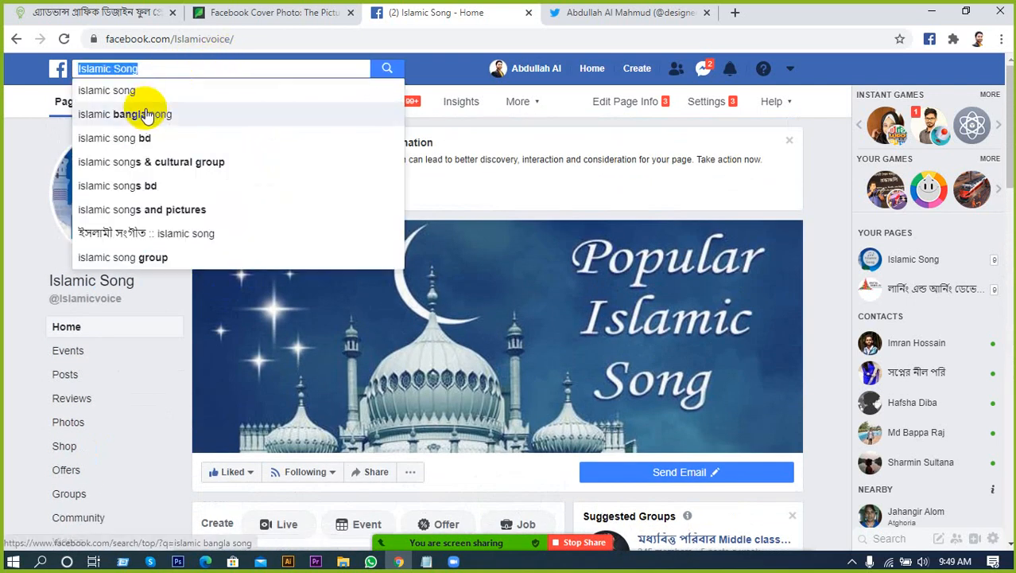
{"action": "left_click", "coordinate": [128, 91]}
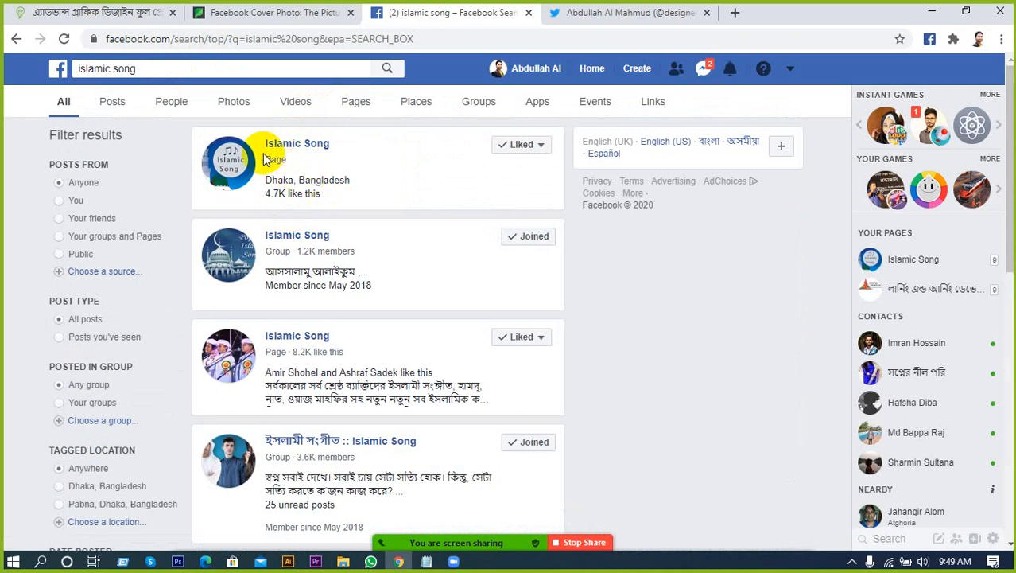
{"action": "left_click", "coordinate": [288, 148]}
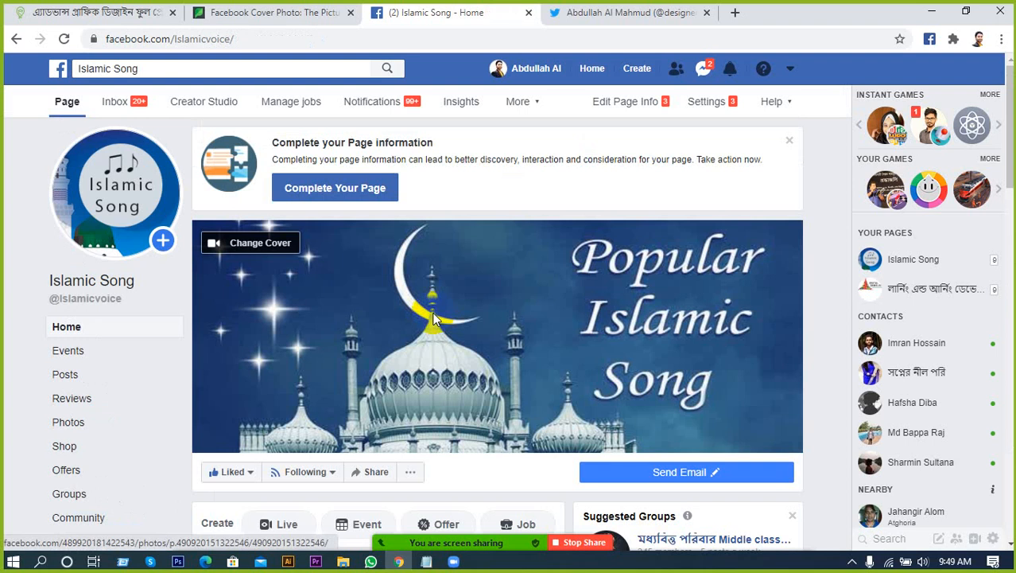
{"action": "scroll", "coordinate": [460, 328], "scroll_direction": "down", "scroll_amount": 2}
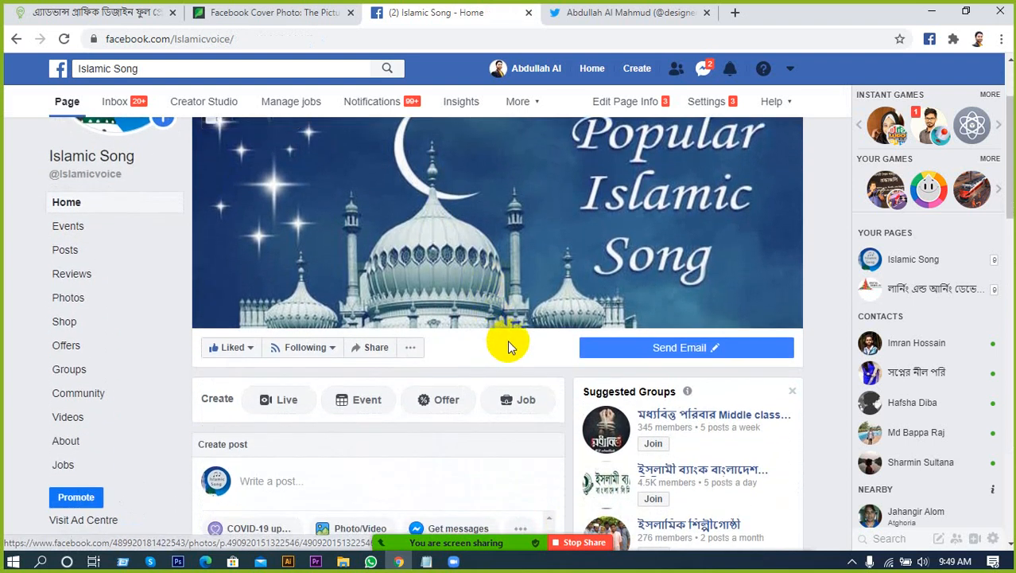
{"action": "scroll", "coordinate": [533, 356], "scroll_direction": "down", "scroll_amount": 3}
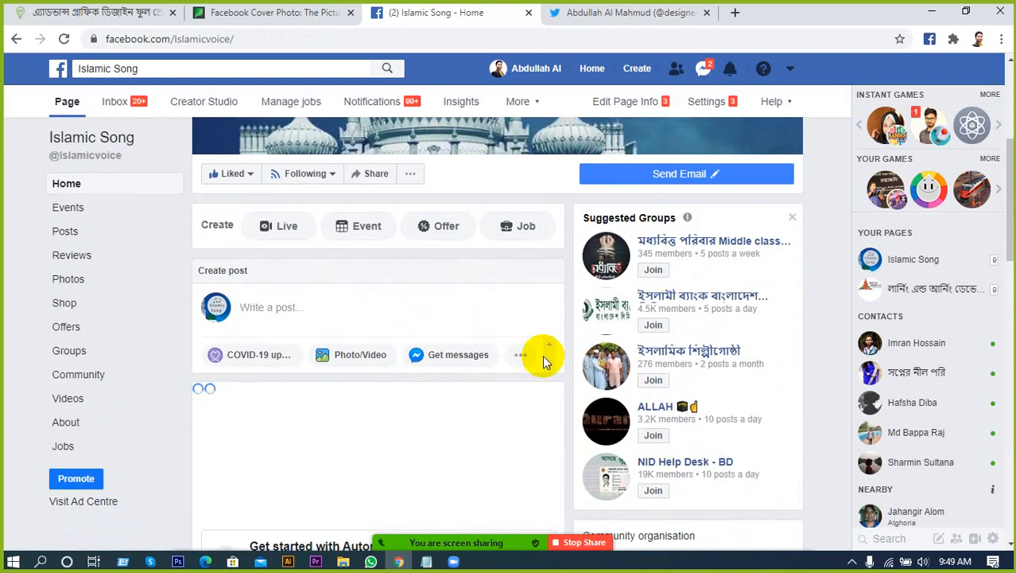
{"action": "scroll", "coordinate": [549, 357], "scroll_direction": "down", "scroll_amount": 1}
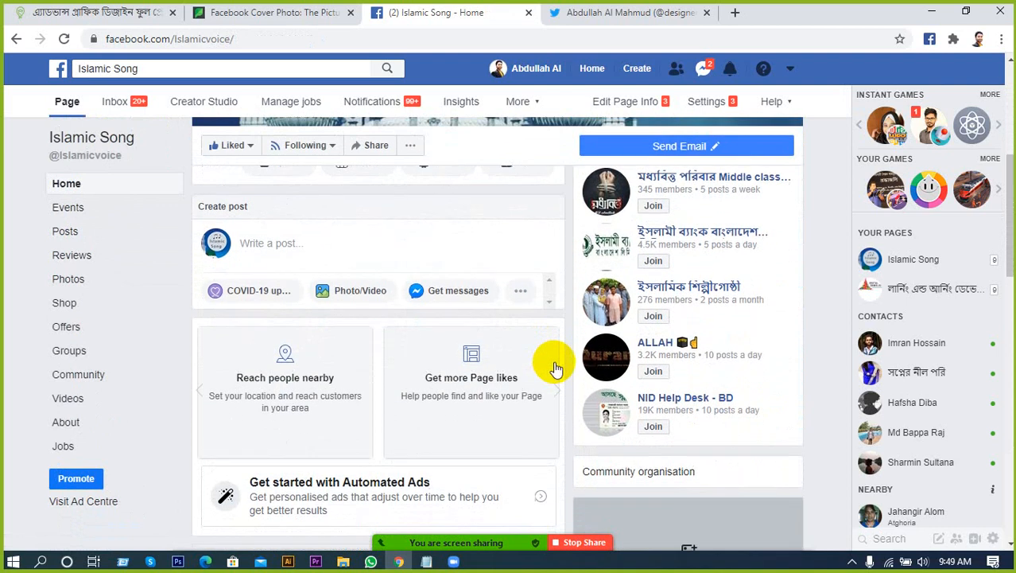
Step: Examine the Islamic Song page's events, page tips, follower statistics, community, about details and pinned post, ending back at the cover
{"action": "scroll", "coordinate": [552, 359], "scroll_direction": "up", "scroll_amount": 4}
{"action": "scroll", "coordinate": [557, 358], "scroll_direction": "down", "scroll_amount": 5}
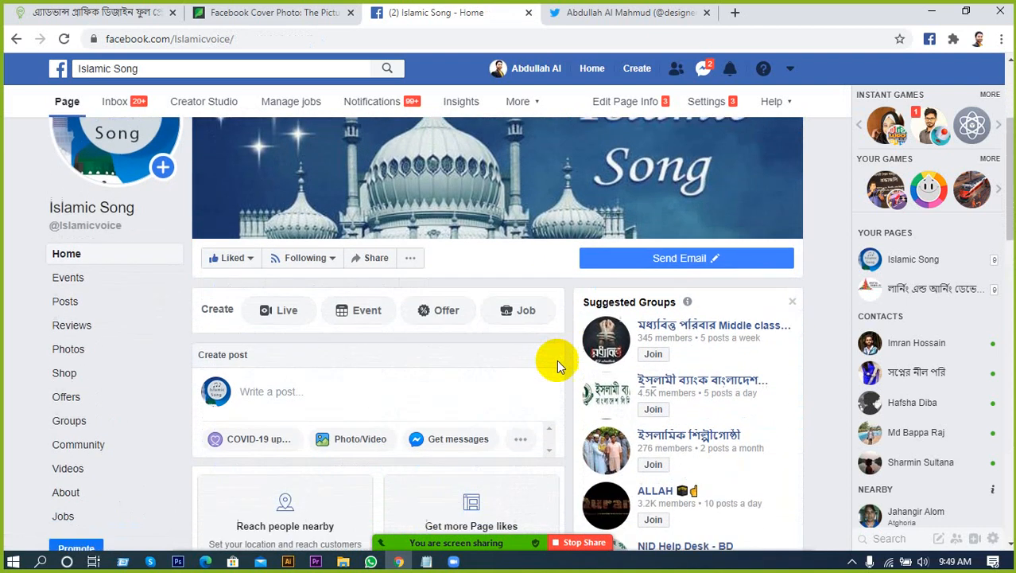
{"action": "scroll", "coordinate": [557, 347], "scroll_direction": "down", "scroll_amount": 5}
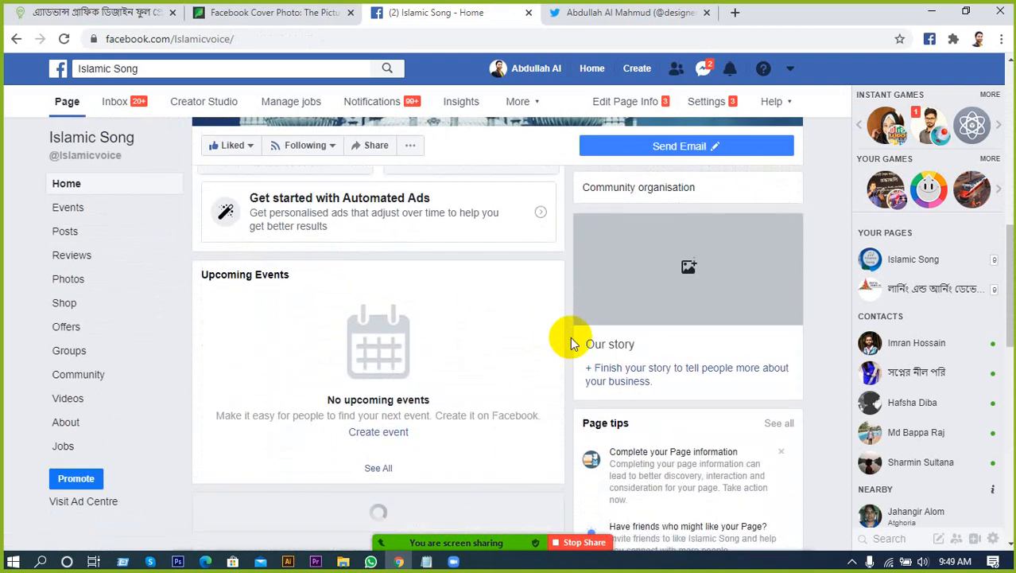
{"action": "scroll", "coordinate": [475, 370], "scroll_direction": "down", "scroll_amount": 2}
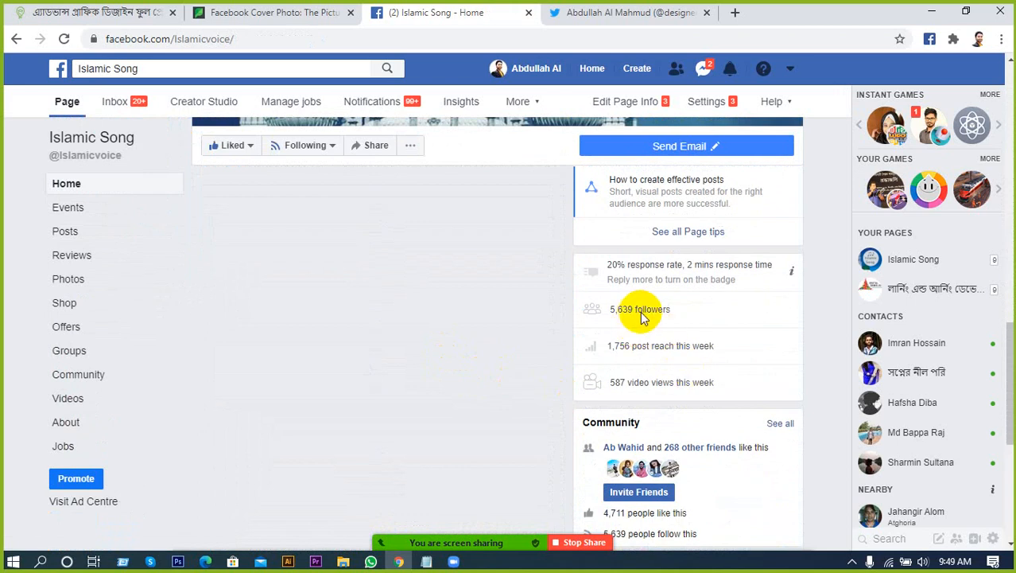
{"action": "scroll", "coordinate": [639, 334], "scroll_direction": "down", "scroll_amount": 1}
{"action": "scroll", "coordinate": [649, 336], "scroll_direction": "down", "scroll_amount": 1}
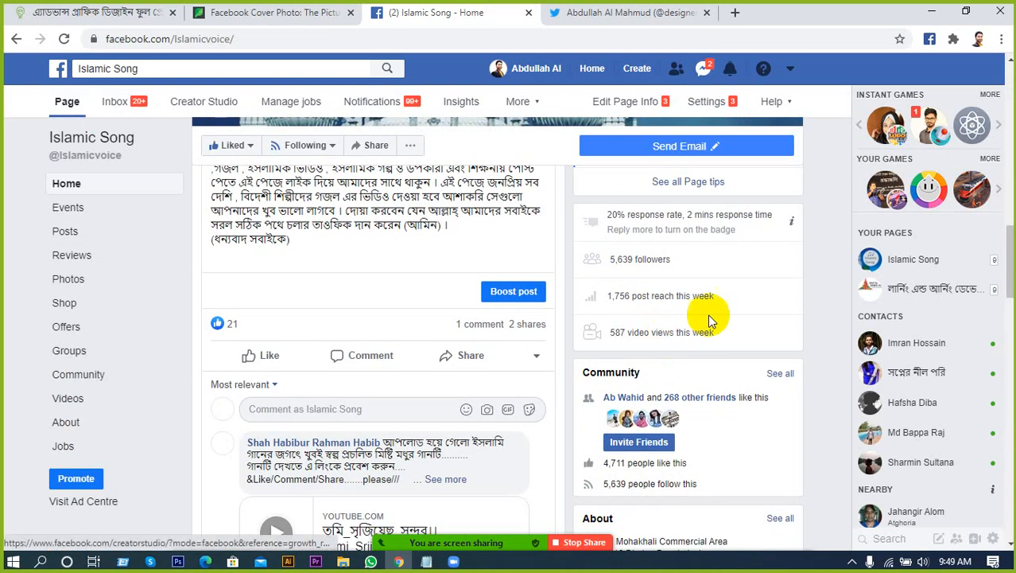
{"action": "scroll", "coordinate": [700, 275], "scroll_direction": "down", "scroll_amount": 3}
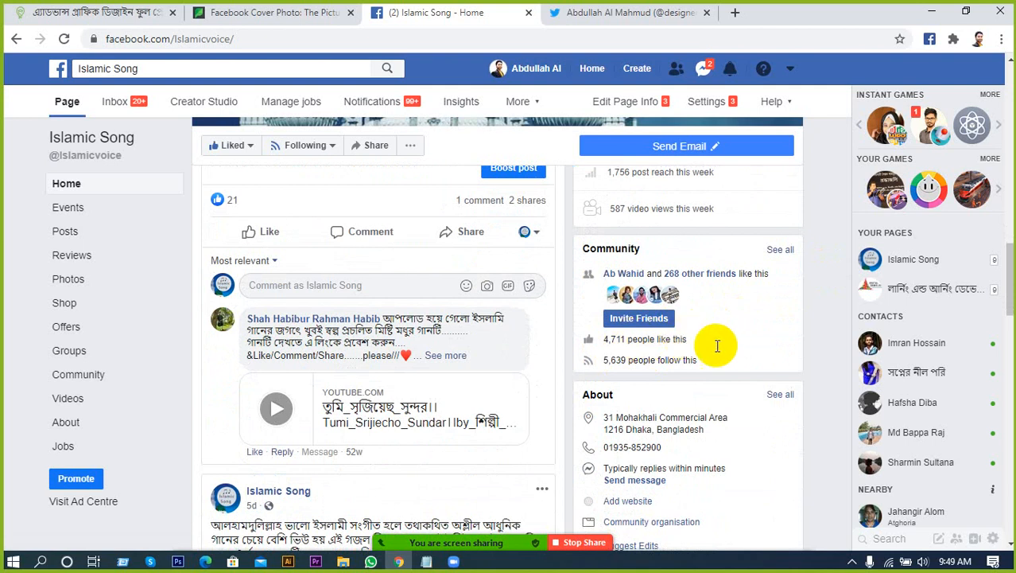
{"action": "scroll", "coordinate": [719, 358], "scroll_direction": "down", "scroll_amount": 1}
{"action": "scroll", "coordinate": [465, 329], "scroll_direction": "down", "scroll_amount": 2}
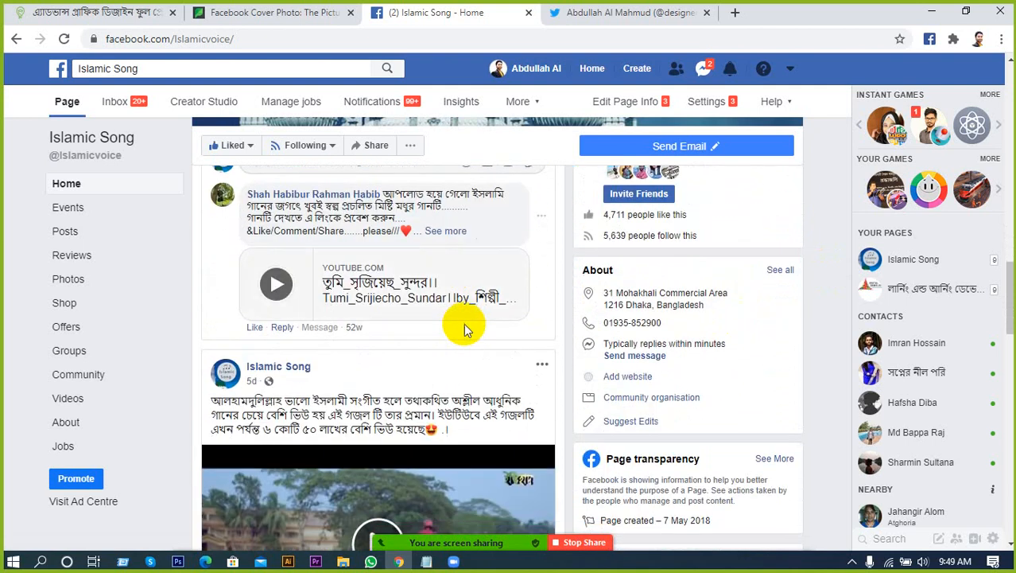
{"action": "scroll", "coordinate": [545, 334], "scroll_direction": "up", "scroll_amount": 4}
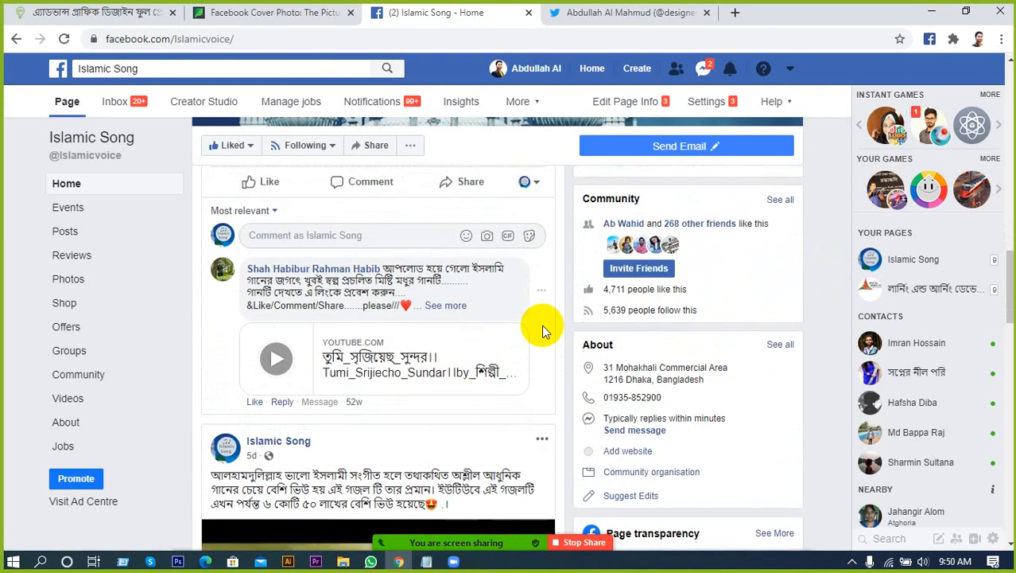
{"action": "scroll", "coordinate": [536, 317], "scroll_direction": "up", "scroll_amount": 6}
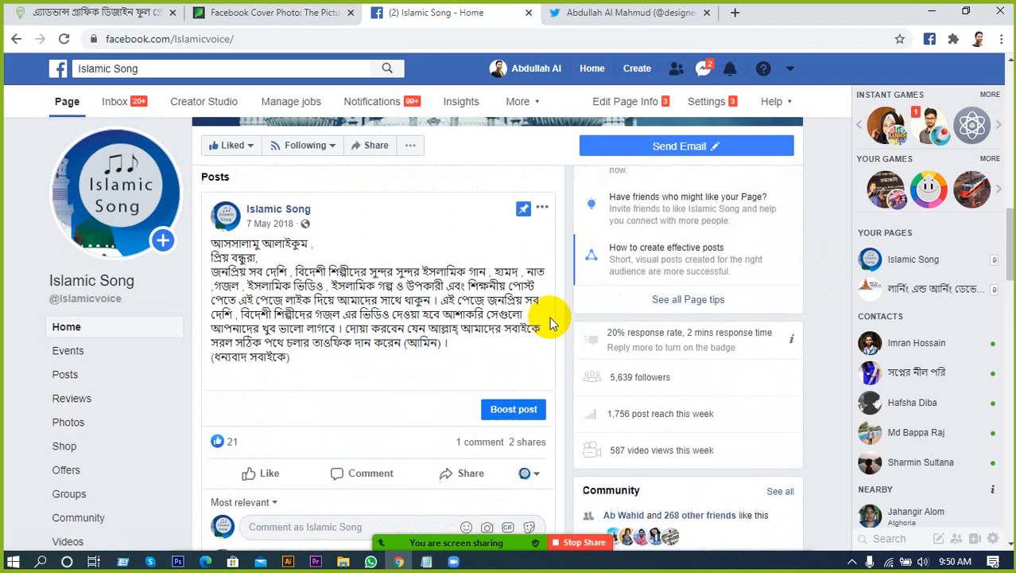
{"action": "scroll", "coordinate": [610, 324], "scroll_direction": "up", "scroll_amount": 8}
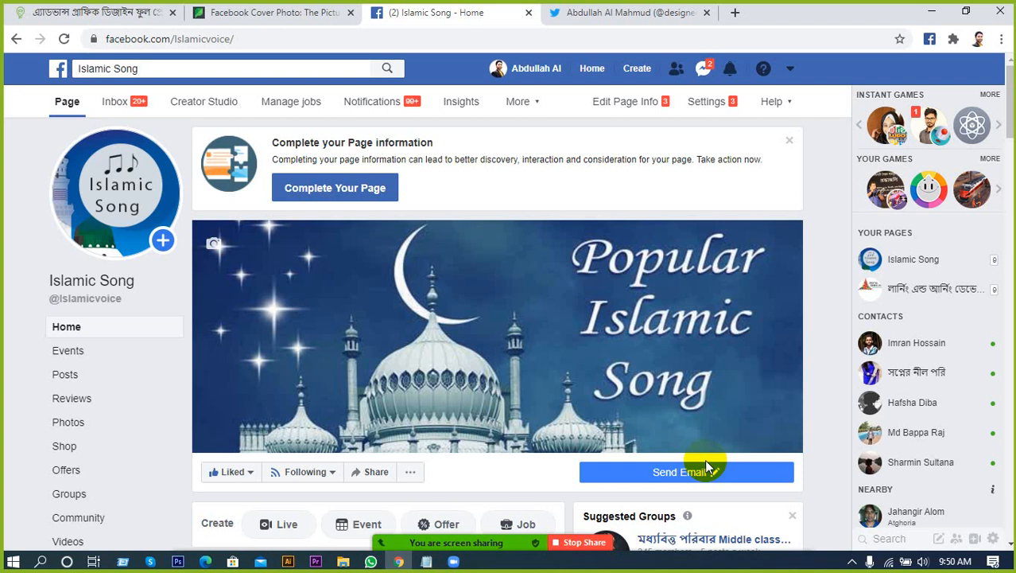
Step: Examine the Islamic Song page's about and transparency sections and its recent video post with reach and engagement details
{"action": "scroll", "coordinate": [707, 468], "scroll_direction": "down", "scroll_amount": 10}
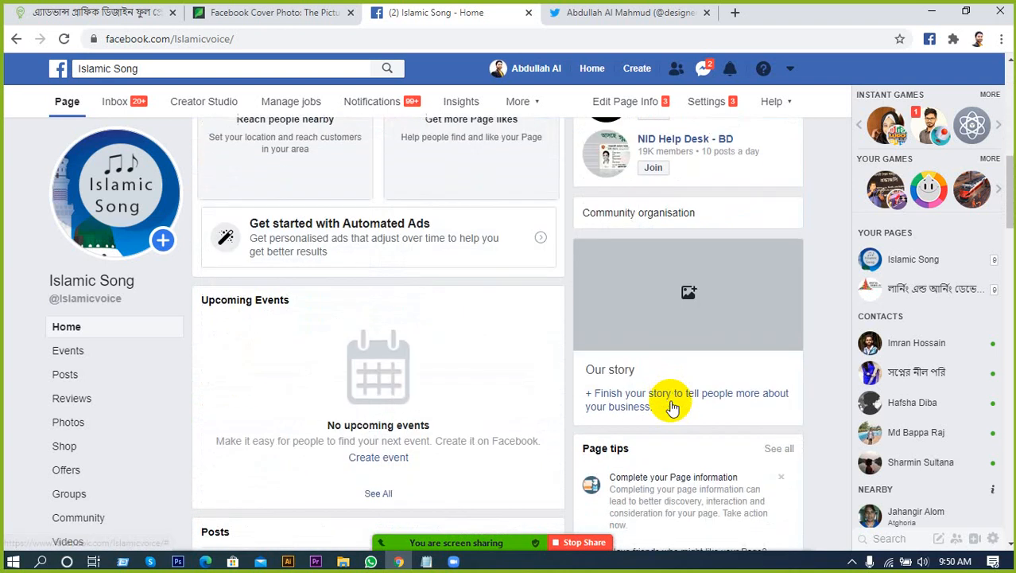
{"action": "scroll", "coordinate": [692, 358], "scroll_direction": "down", "scroll_amount": 6}
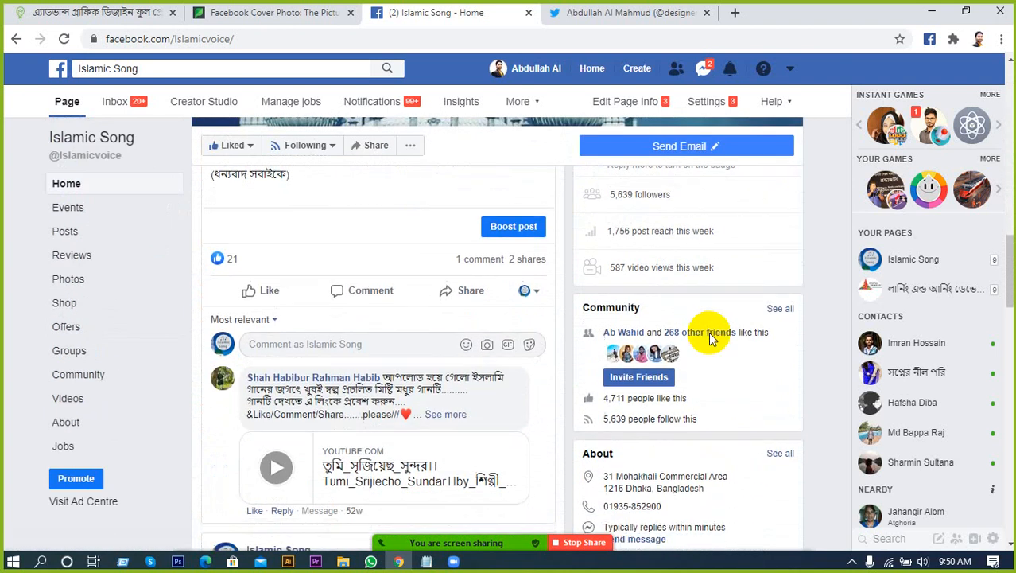
{"action": "scroll", "coordinate": [720, 330], "scroll_direction": "down", "scroll_amount": 5}
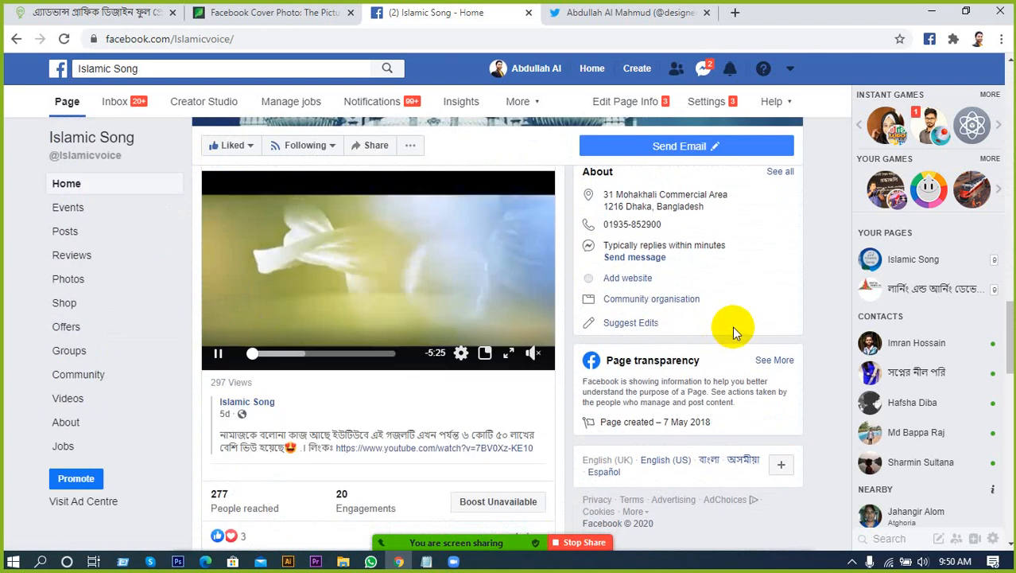
{"action": "scroll", "coordinate": [736, 326], "scroll_direction": "down", "scroll_amount": 1}
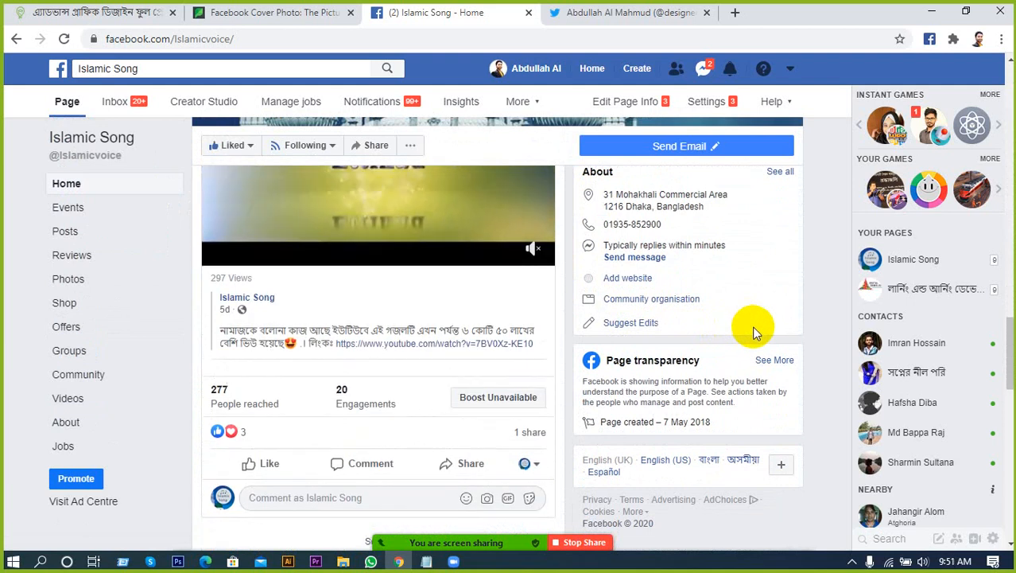
{"action": "scroll", "coordinate": [752, 334], "scroll_direction": "up", "scroll_amount": 3}
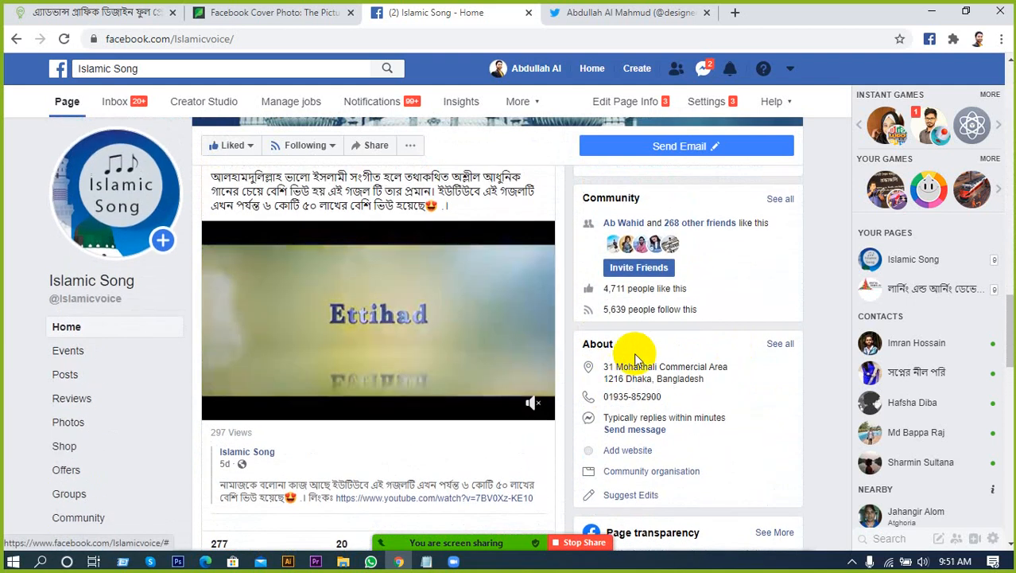
{"action": "left_click", "coordinate": [345, 323]}
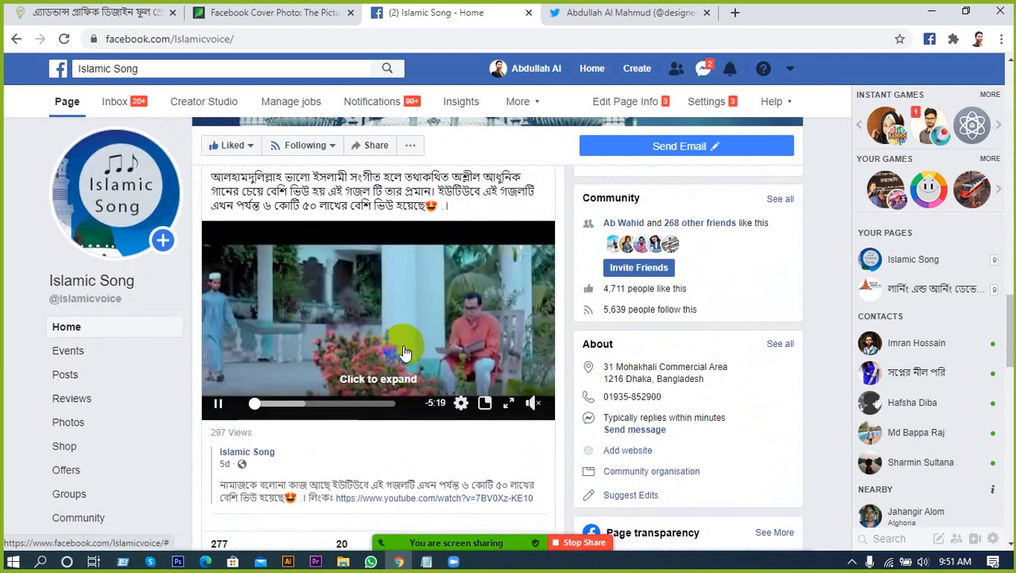
{"action": "scroll", "coordinate": [404, 351], "scroll_direction": "up", "scroll_amount": 1}
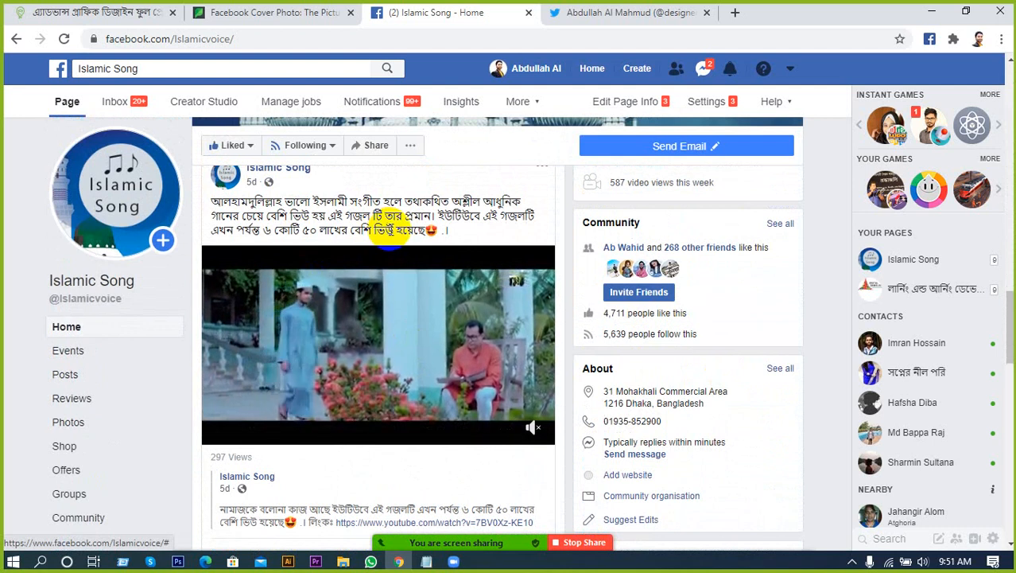
{"action": "scroll", "coordinate": [390, 235], "scroll_direction": "down", "scroll_amount": 1}
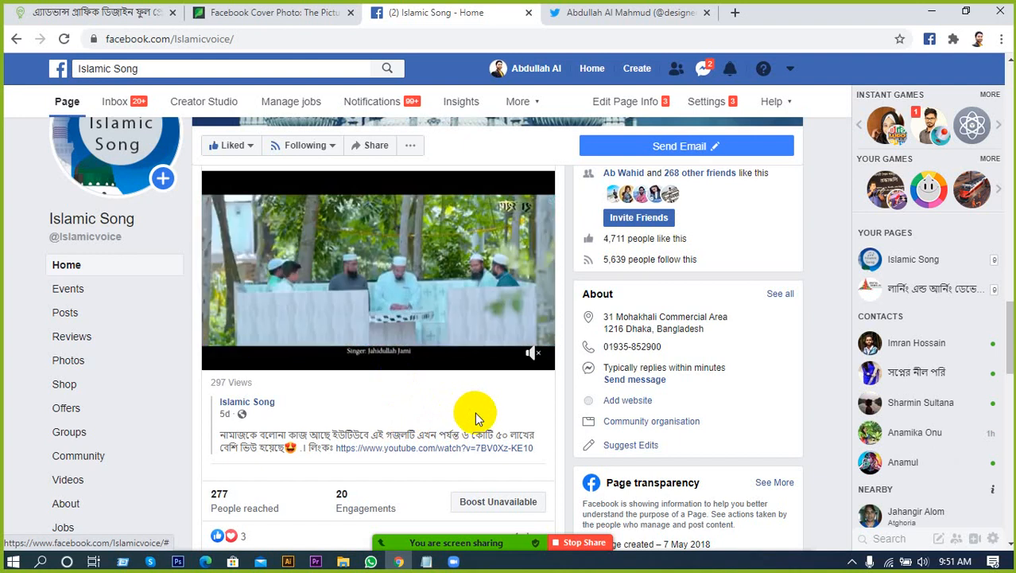
{"action": "scroll", "coordinate": [476, 421], "scroll_direction": "down", "scroll_amount": 2}
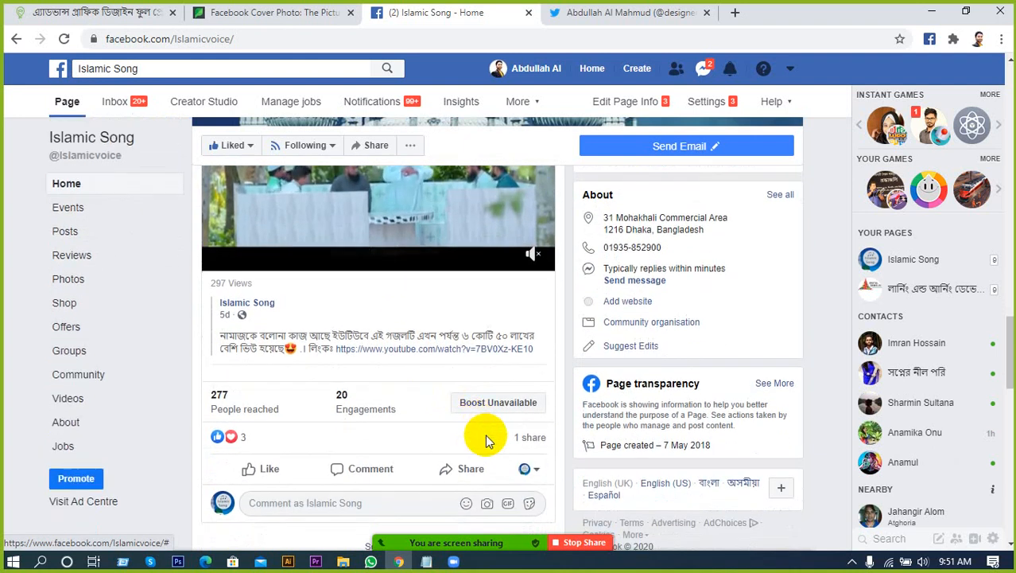
{"action": "scroll", "coordinate": [515, 442], "scroll_direction": "up", "scroll_amount": 1}
{"action": "scroll", "coordinate": [522, 443], "scroll_direction": "down", "scroll_amount": 1}
{"action": "scroll", "coordinate": [529, 433], "scroll_direction": "down", "scroll_amount": 9}
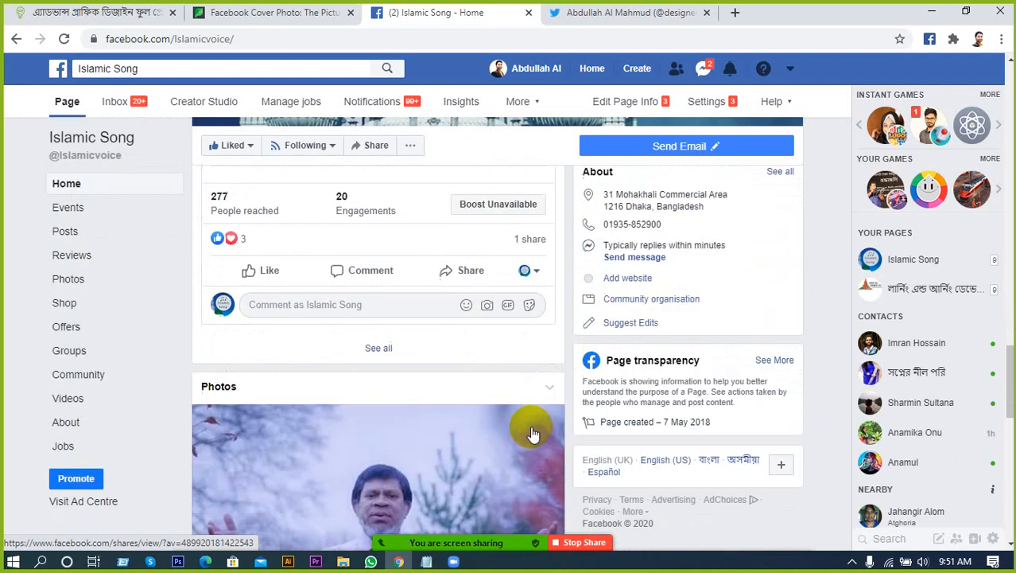
Step: Look through the Islamic Song page's photos, groups and videos sections and return to its cover image
{"action": "scroll", "coordinate": [188, 333], "scroll_direction": "up", "scroll_amount": 3}
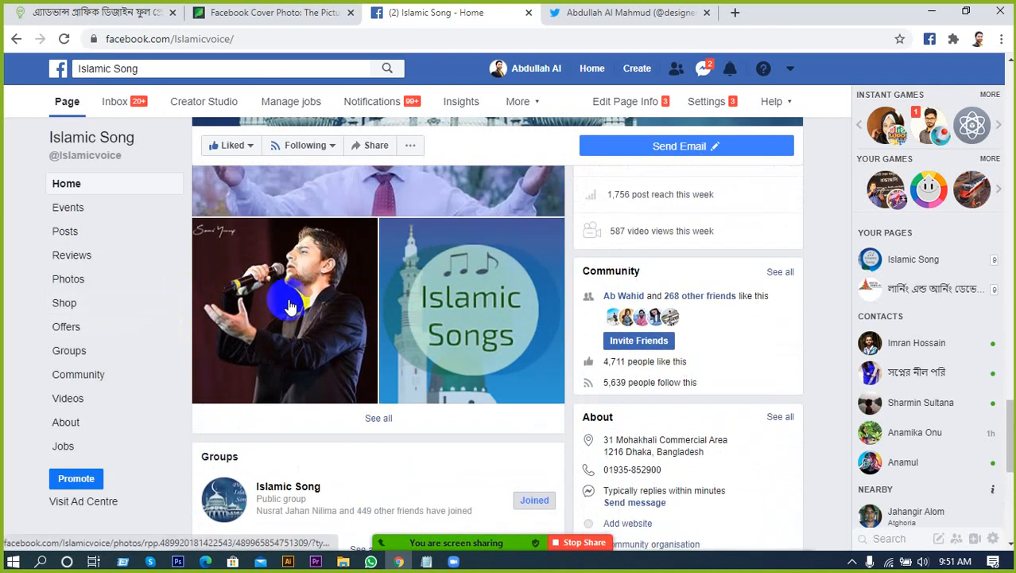
{"action": "scroll", "coordinate": [288, 301], "scroll_direction": "down", "scroll_amount": 5}
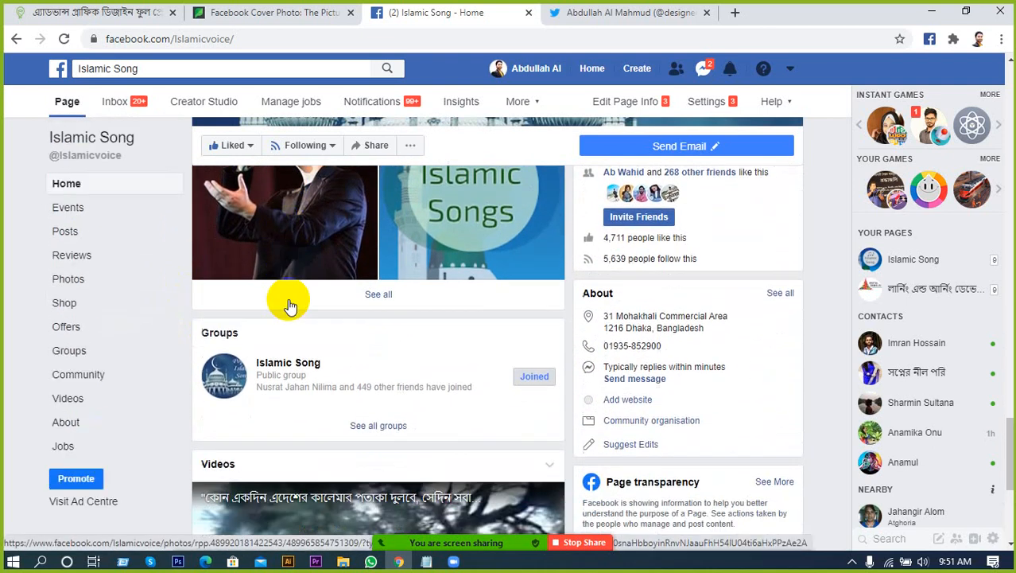
{"action": "scroll", "coordinate": [376, 279], "scroll_direction": "down", "scroll_amount": 1}
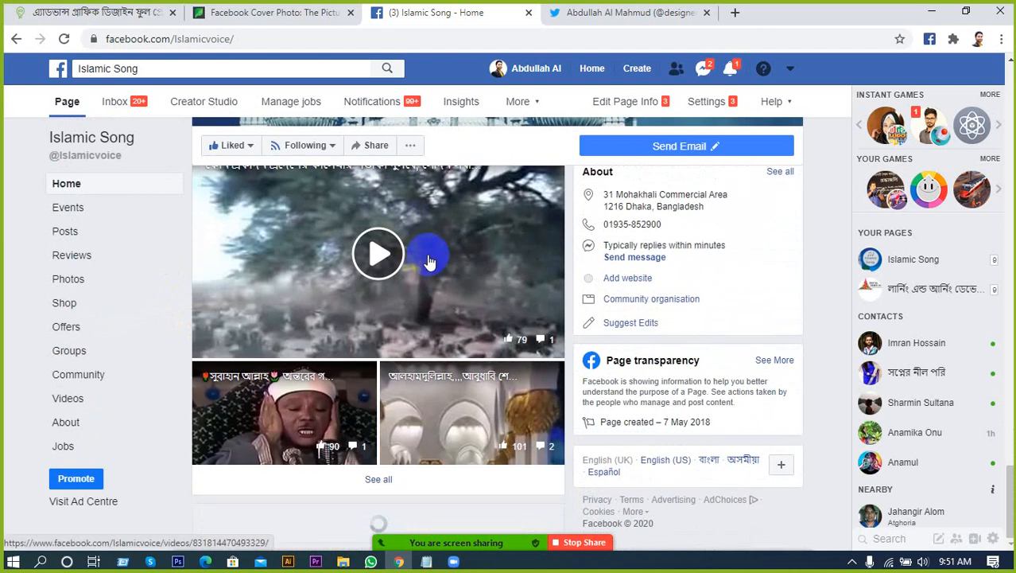
{"action": "scroll", "coordinate": [468, 263], "scroll_direction": "up", "scroll_amount": 4}
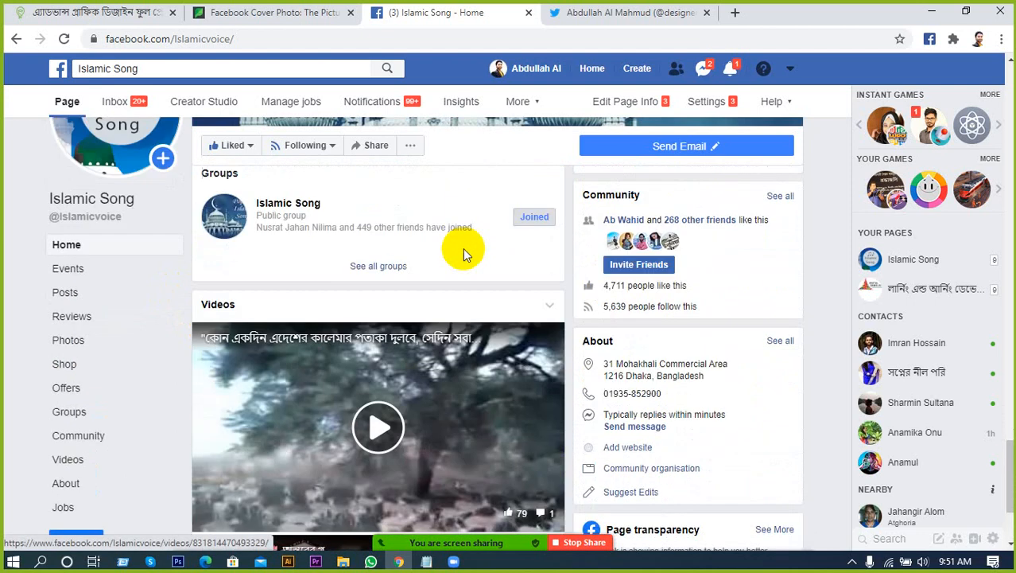
{"action": "scroll", "coordinate": [469, 259], "scroll_direction": "up", "scroll_amount": 7}
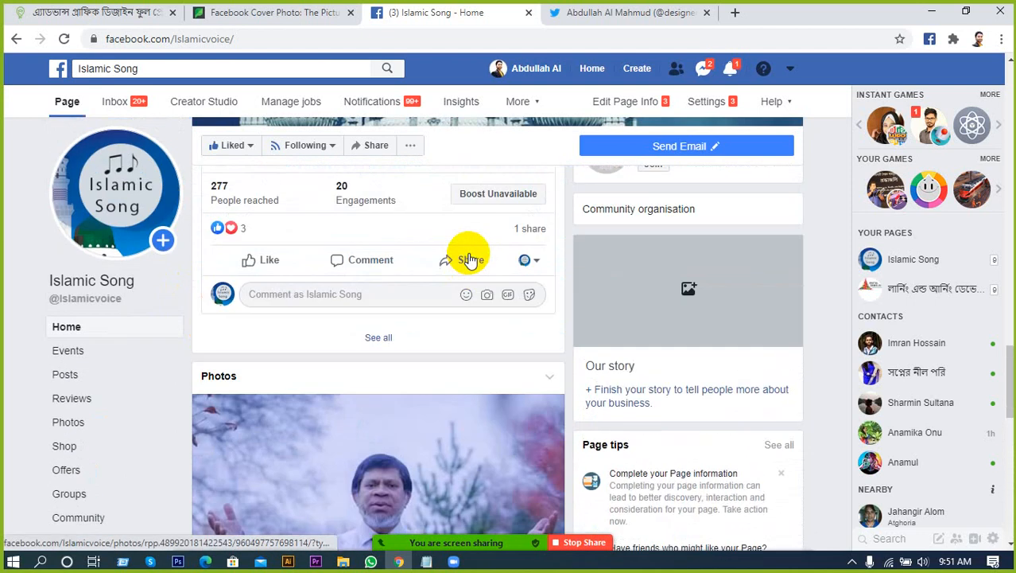
{"action": "scroll", "coordinate": [469, 258], "scroll_direction": "up", "scroll_amount": 5}
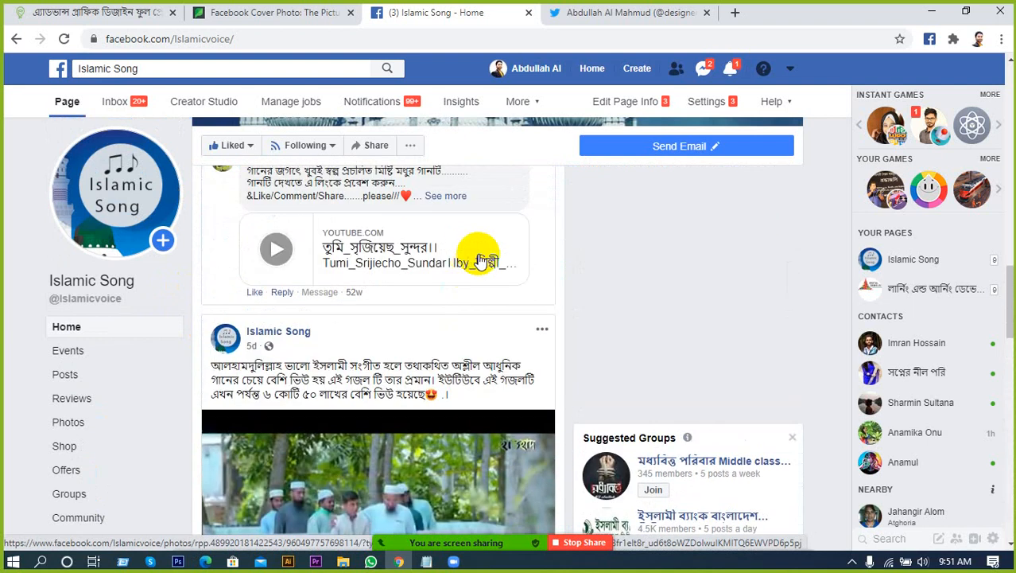
{"action": "scroll", "coordinate": [513, 266], "scroll_direction": "up", "scroll_amount": 1}
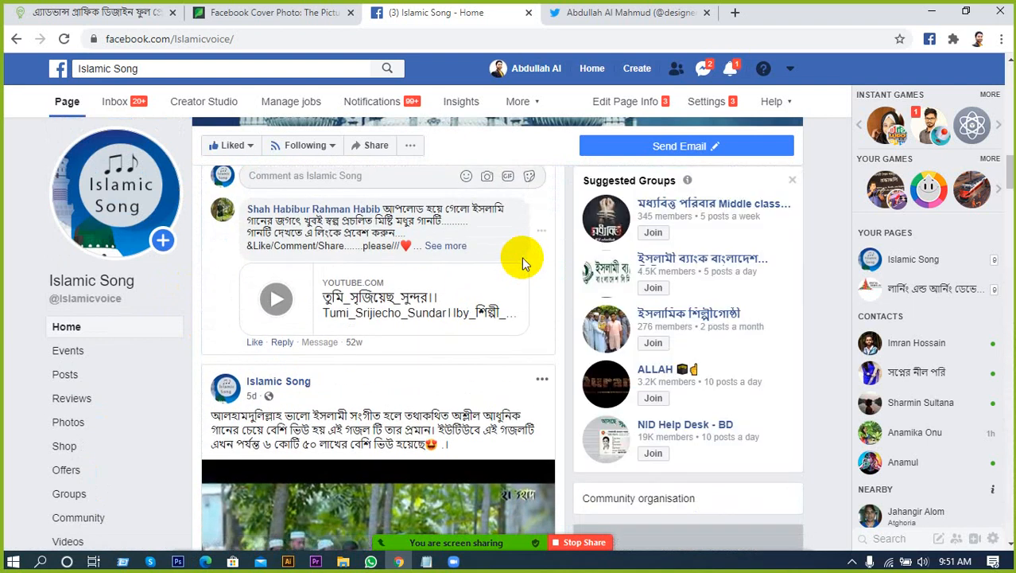
{"action": "scroll", "coordinate": [523, 251], "scroll_direction": "up", "scroll_amount": 10}
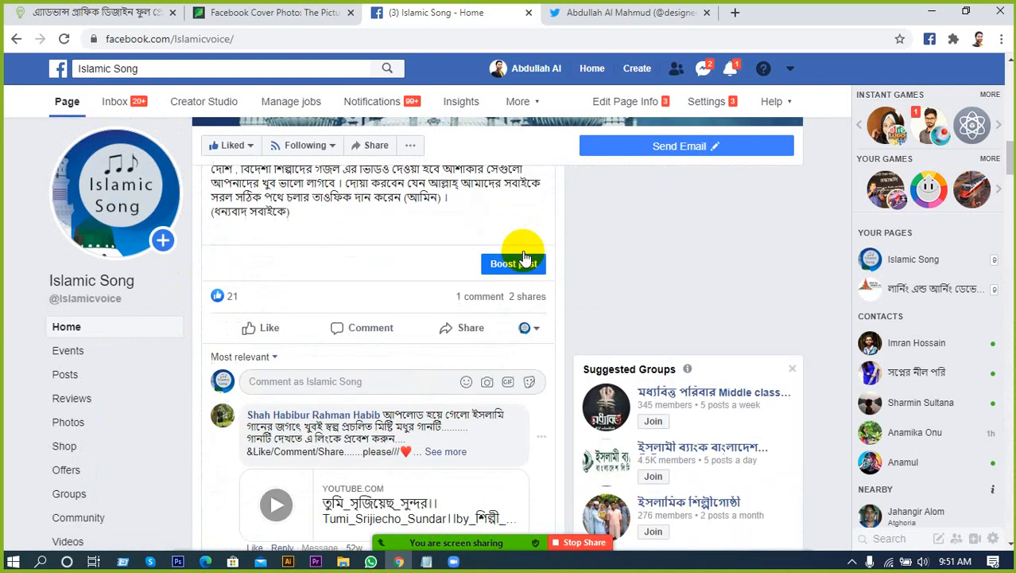
{"action": "scroll", "coordinate": [722, 301], "scroll_direction": "up", "scroll_amount": 8}
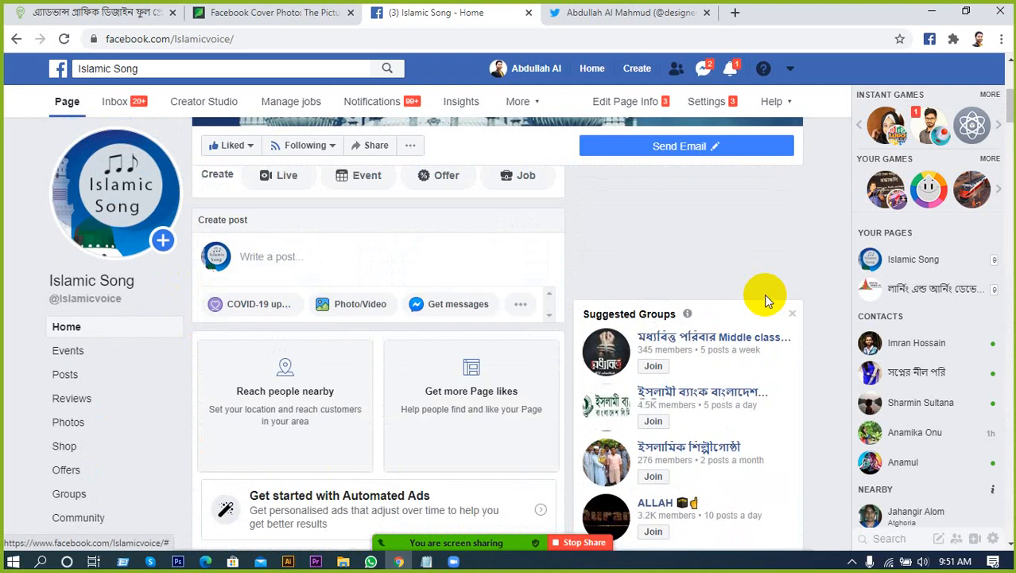
{"action": "scroll", "coordinate": [784, 305], "scroll_direction": "up", "scroll_amount": 1}
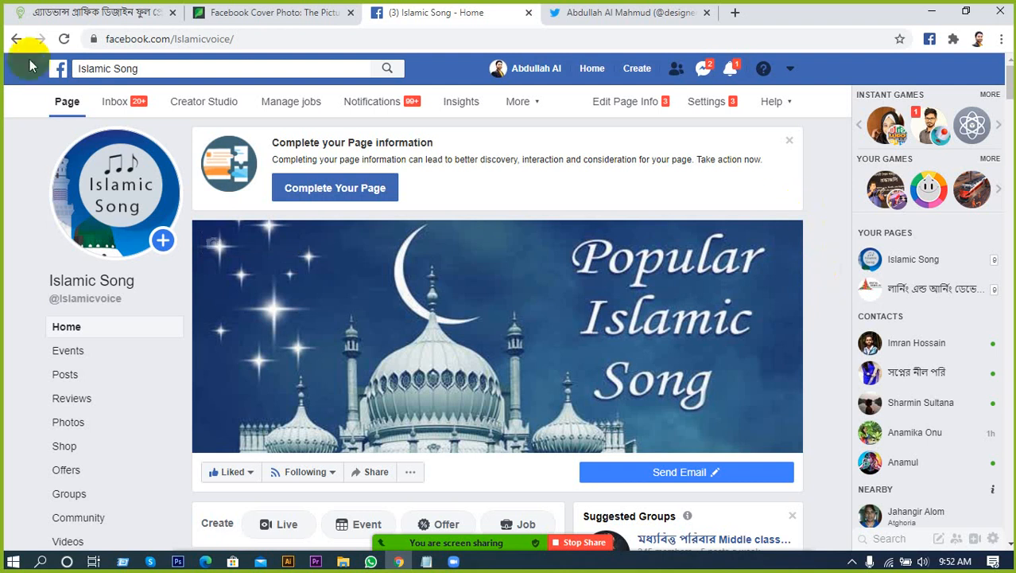
Step: Leave the Islamic Song page, search Facebook for "uy lab" and limit the results to pages
{"action": "left_click", "coordinate": [15, 40]}
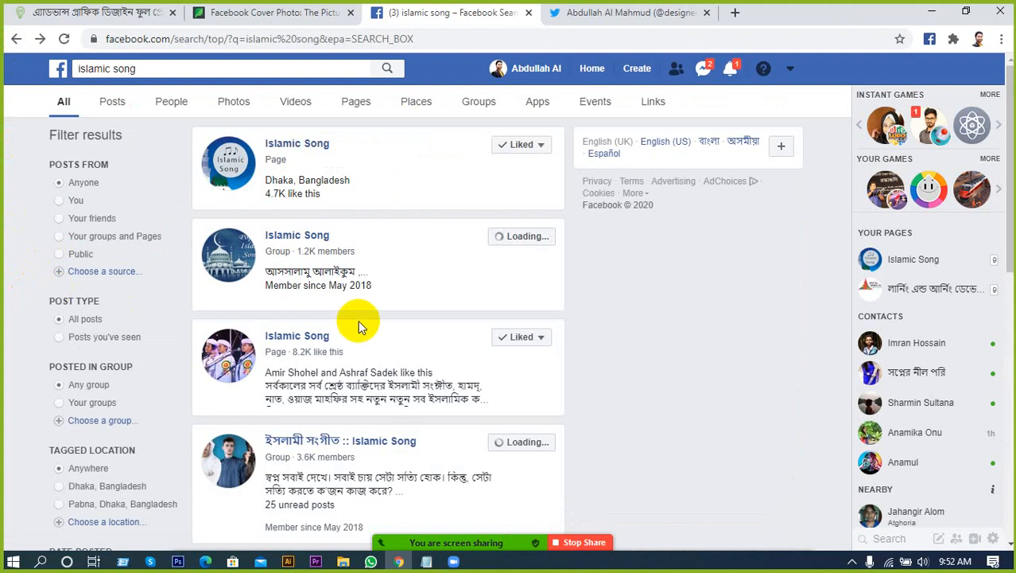
{"action": "left_click", "coordinate": [15, 39]}
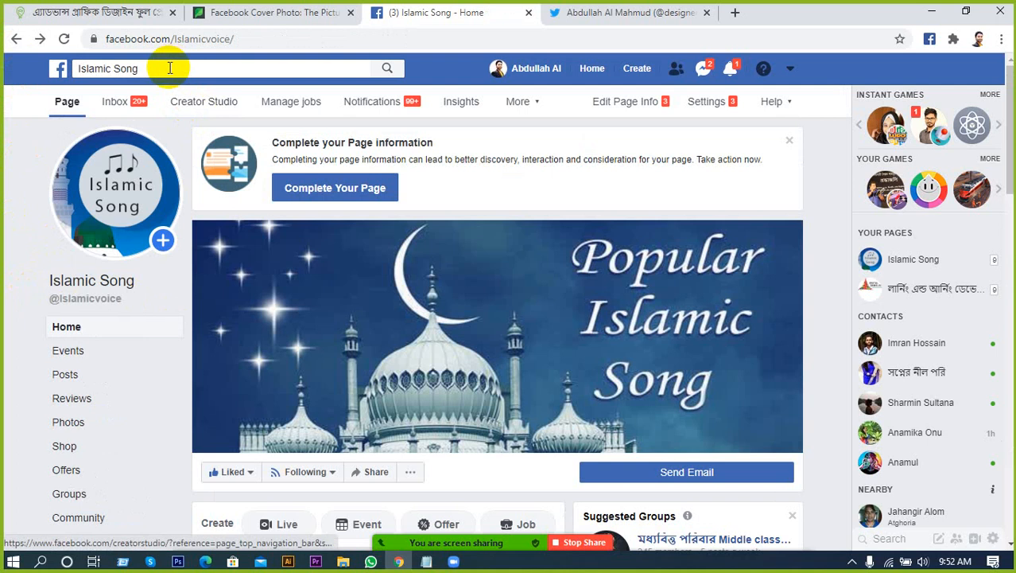
{"action": "left_click", "coordinate": [169, 68]}
{"action": "type", "text": "uy"}
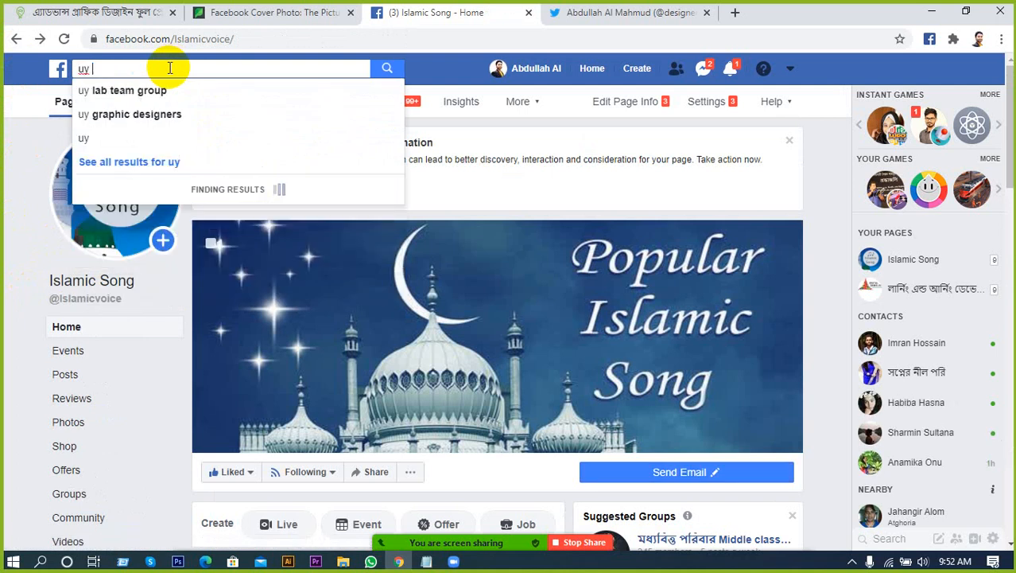
{"action": "type", "text": " lab"}
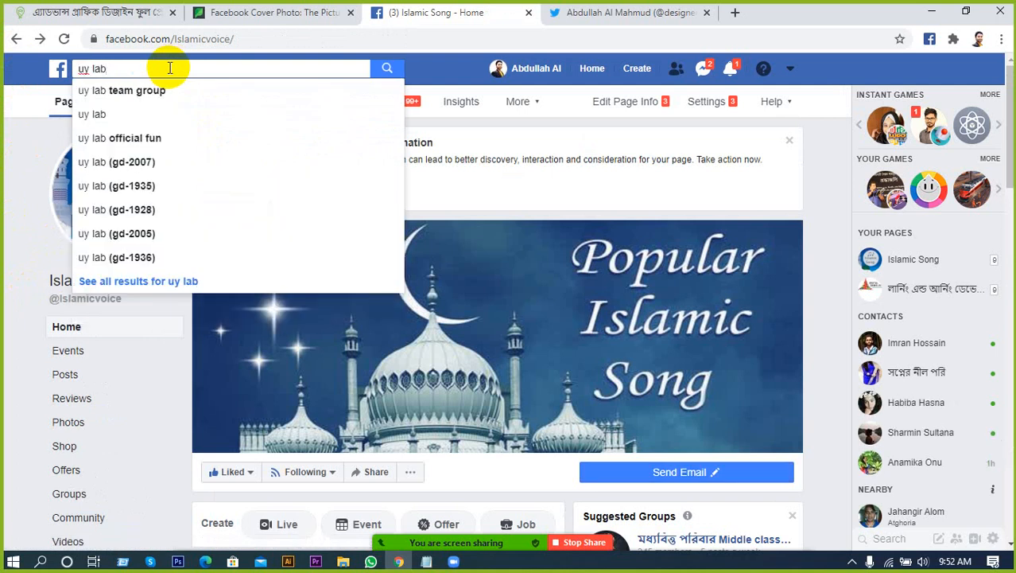
{"action": "left_click", "coordinate": [127, 116]}
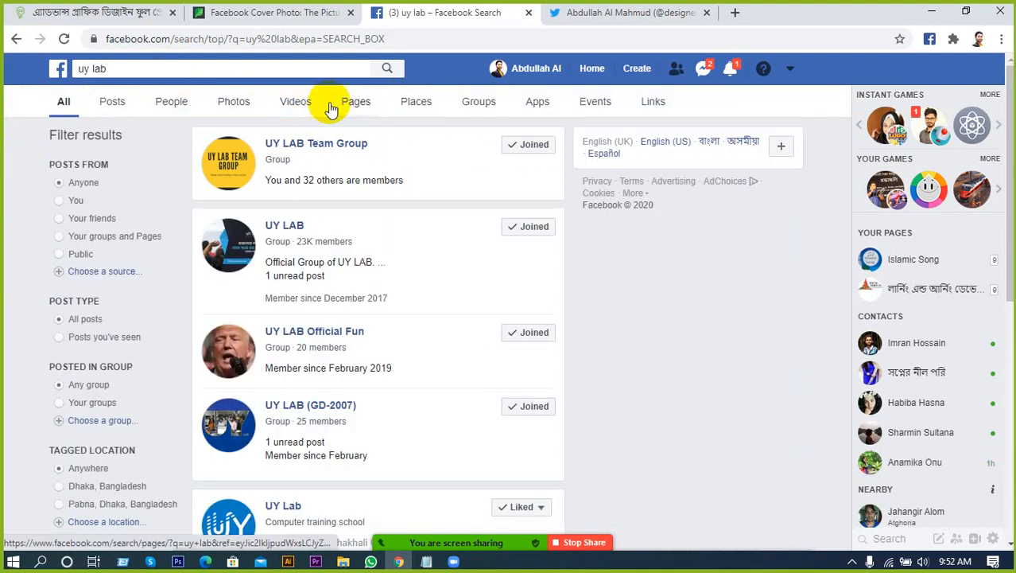
{"action": "left_click", "coordinate": [355, 110]}
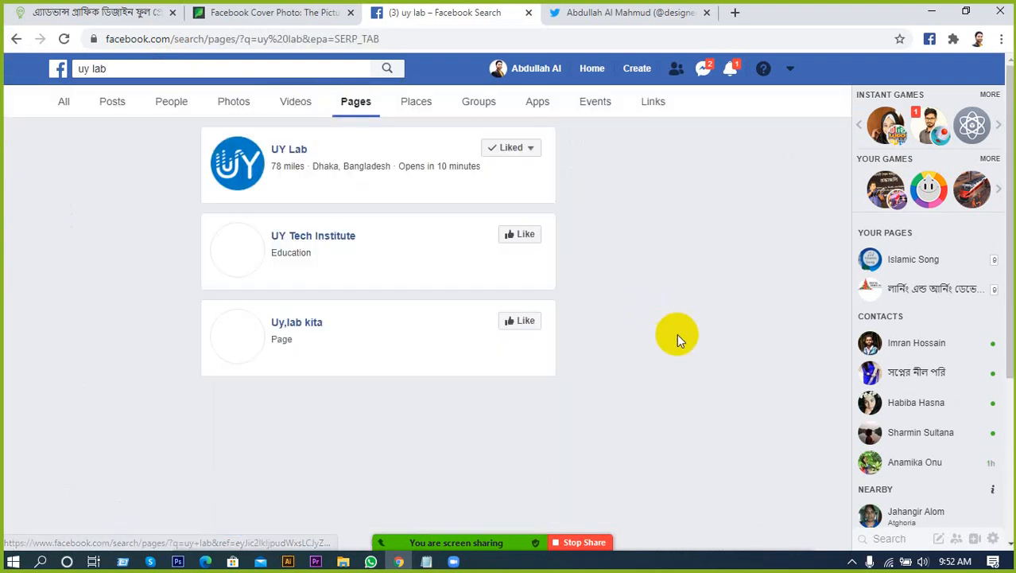
Step: Open the UY Lab page from the search results and view its animated cover
{"action": "left_click", "coordinate": [292, 158]}
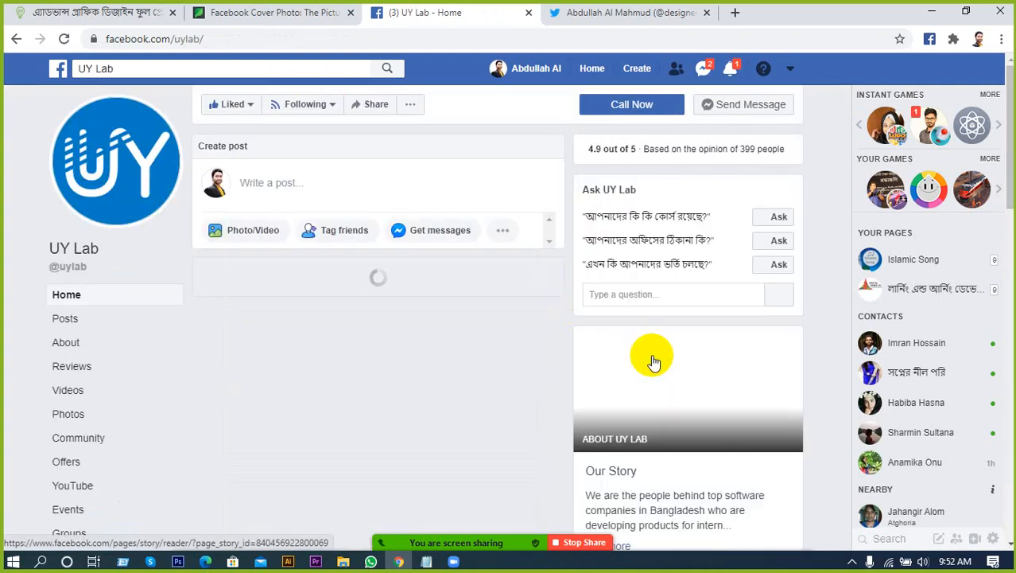
{"action": "left_click", "coordinate": [690, 340]}
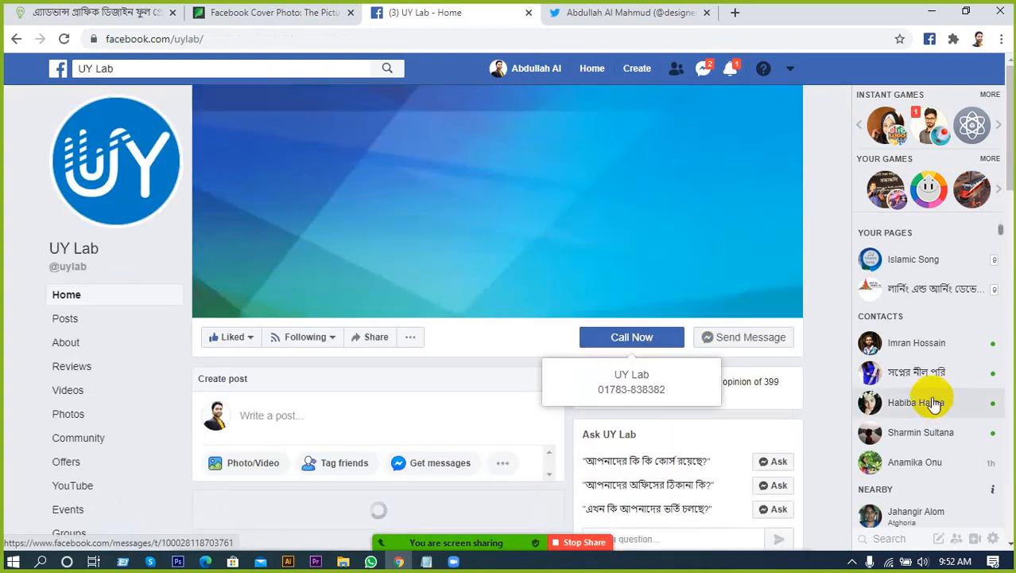
{"action": "scroll", "coordinate": [839, 340], "scroll_direction": "down", "scroll_amount": 1}
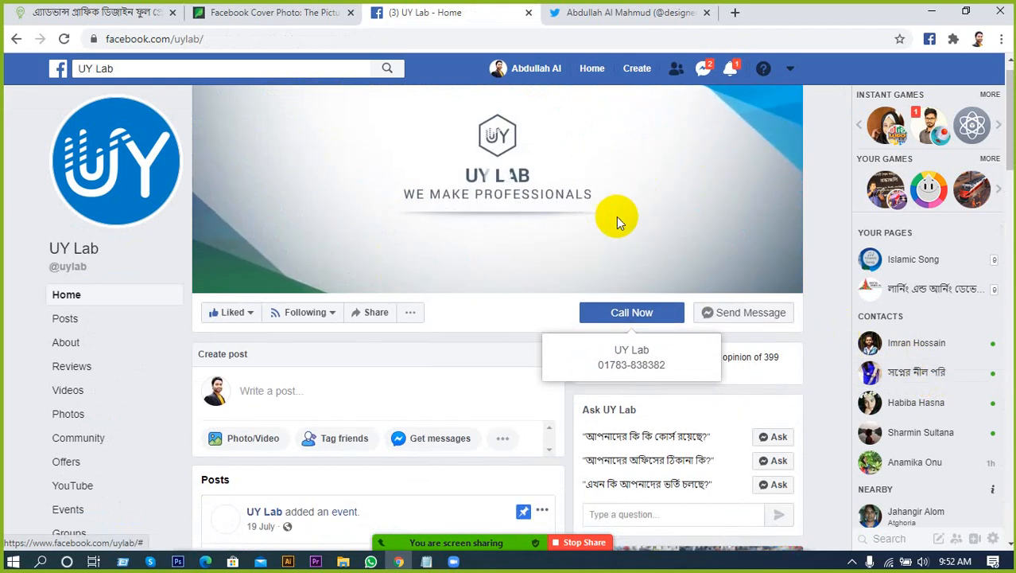
{"action": "scroll", "coordinate": [641, 210], "scroll_direction": "up", "scroll_amount": 1}
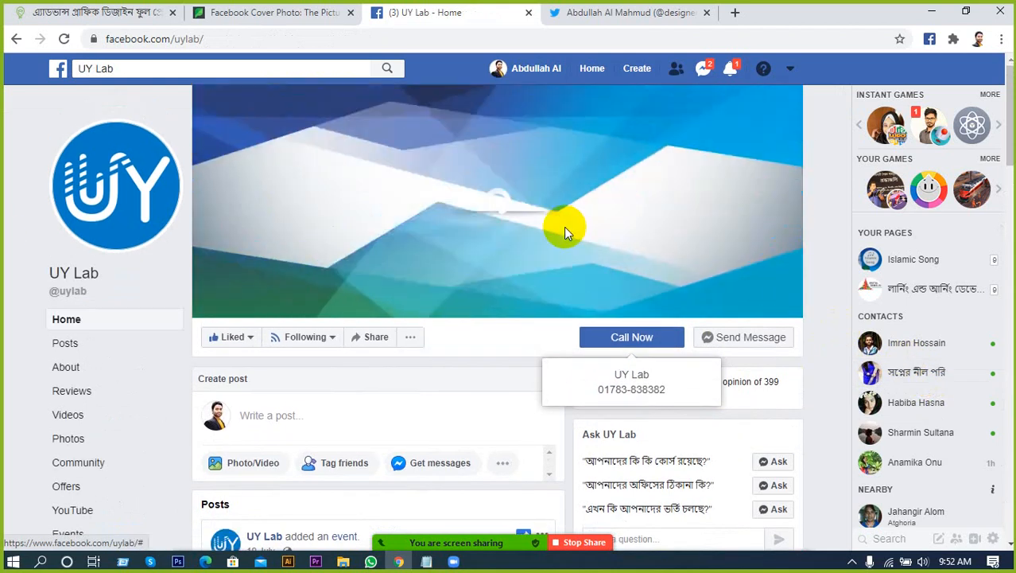
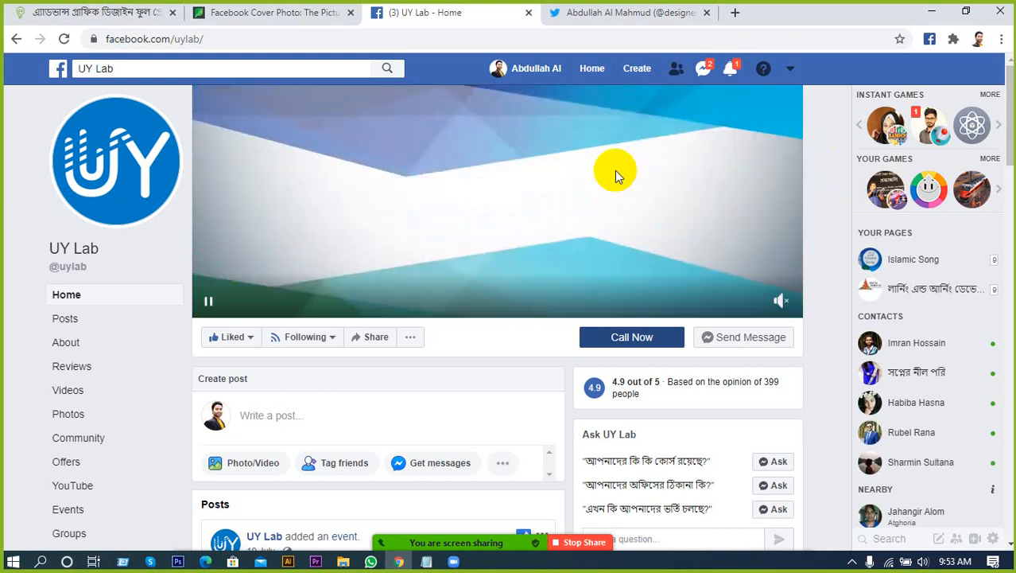
Step: Look through UY Lab's posts, community, about details, team members, videos and photos
{"action": "scroll", "coordinate": [628, 239], "scroll_direction": "down", "scroll_amount": 3}
{"action": "scroll", "coordinate": [567, 411], "scroll_direction": "down", "scroll_amount": 8}
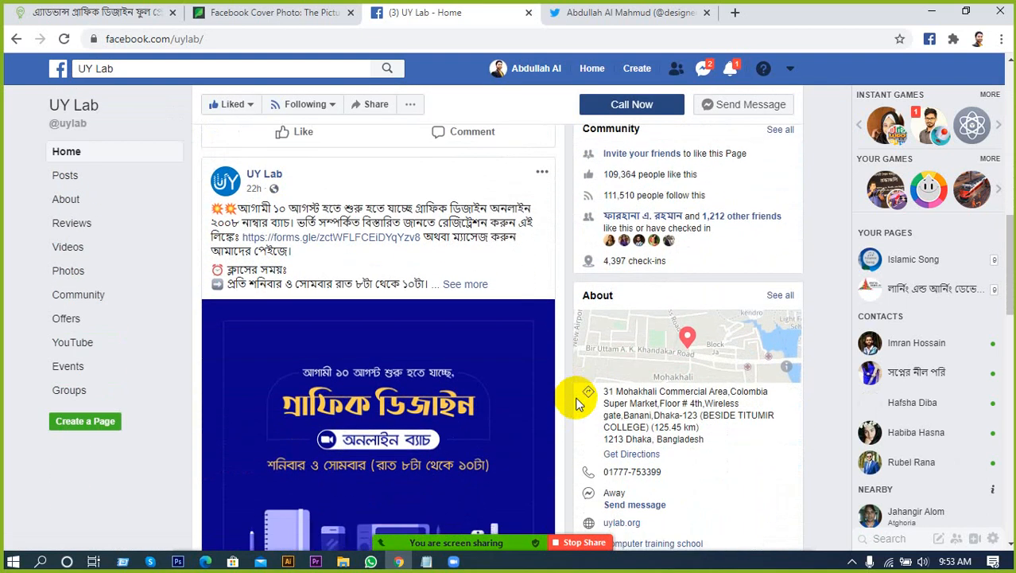
{"action": "scroll", "coordinate": [581, 397], "scroll_direction": "down", "scroll_amount": 5}
{"action": "scroll", "coordinate": [636, 408], "scroll_direction": "down", "scroll_amount": 8}
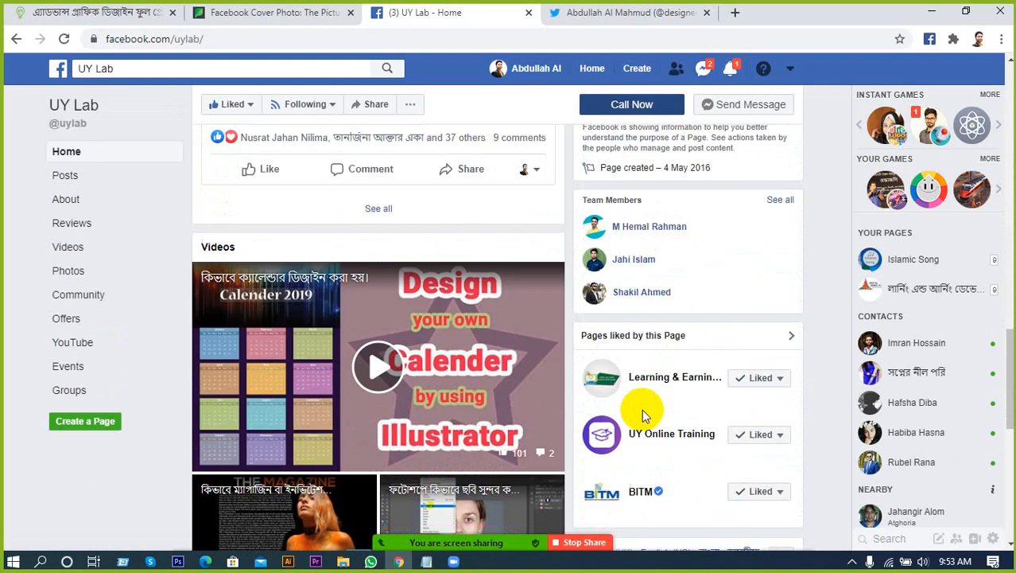
{"action": "scroll", "coordinate": [661, 406], "scroll_direction": "down", "scroll_amount": 2}
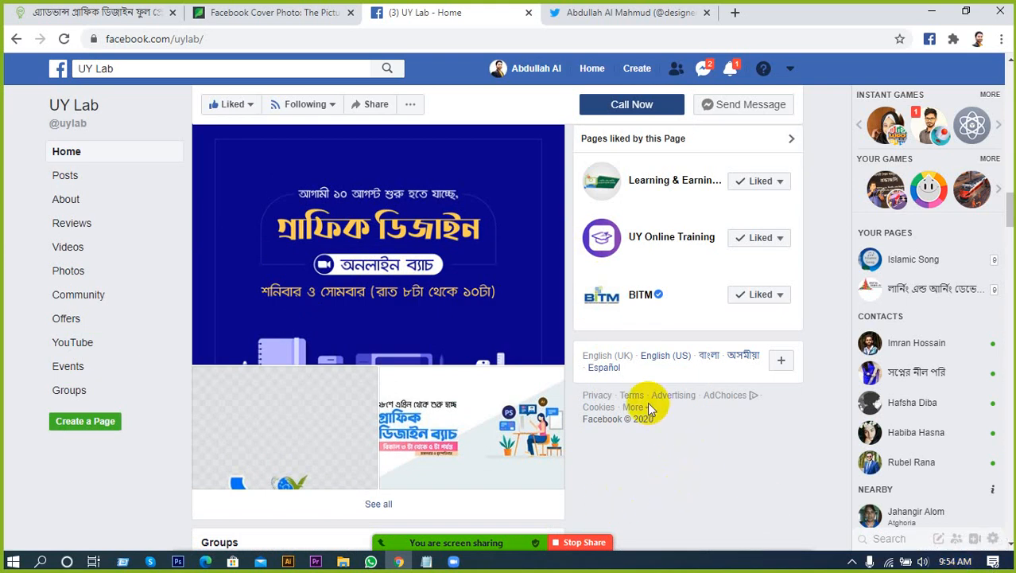
Step: View the graphic design online batch image from UY Lab's photos enlarged, and close it again
{"action": "scroll", "coordinate": [647, 401], "scroll_direction": "up", "scroll_amount": 1}
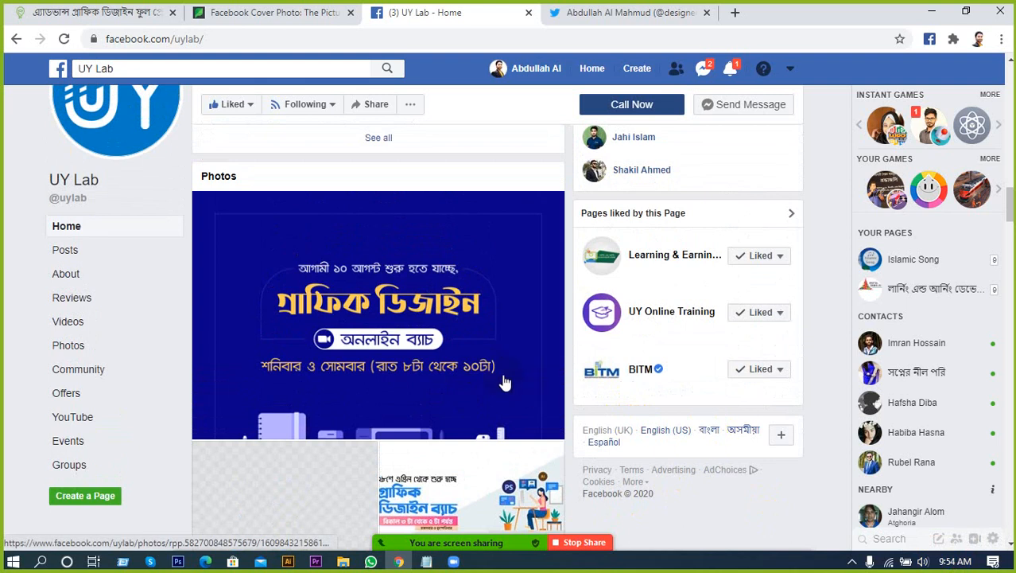
{"action": "scroll", "coordinate": [517, 390], "scroll_direction": "up", "scroll_amount": 1}
{"action": "scroll", "coordinate": [499, 381], "scroll_direction": "down", "scroll_amount": 2}
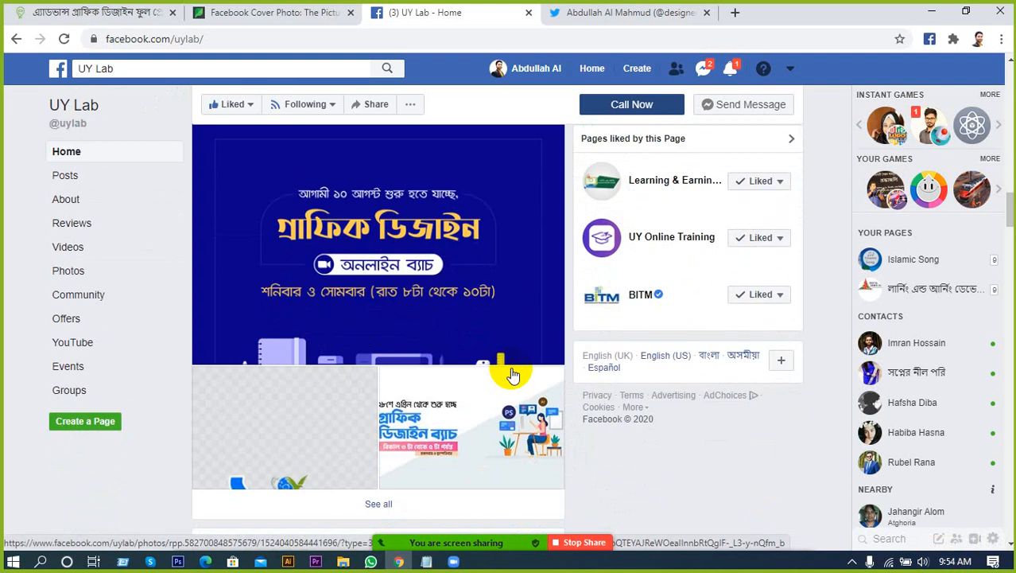
{"action": "scroll", "coordinate": [430, 318], "scroll_direction": "up", "scroll_amount": 1}
{"action": "scroll", "coordinate": [454, 318], "scroll_direction": "up", "scroll_amount": 1}
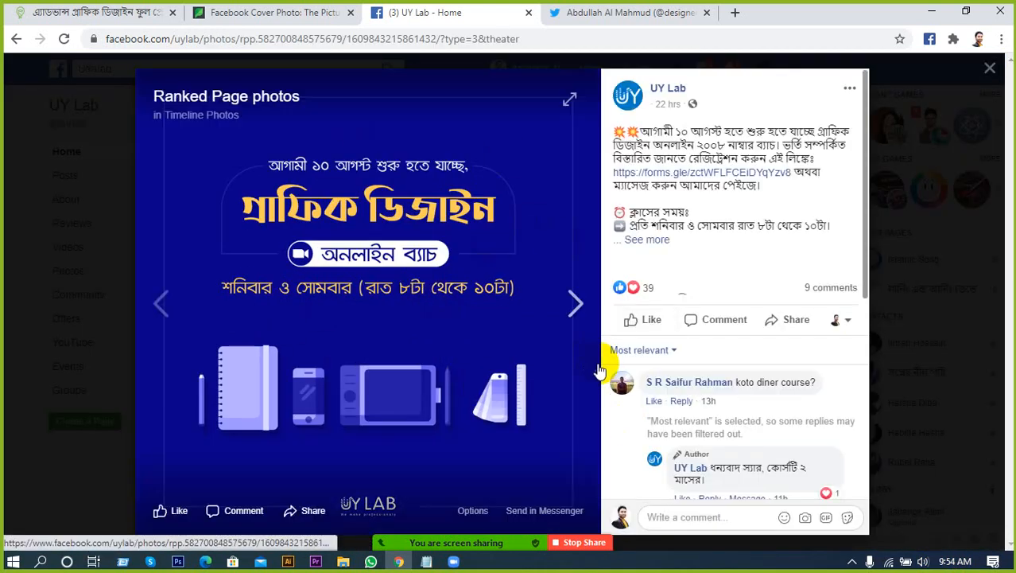
{"action": "left_click", "coordinate": [30, 446]}
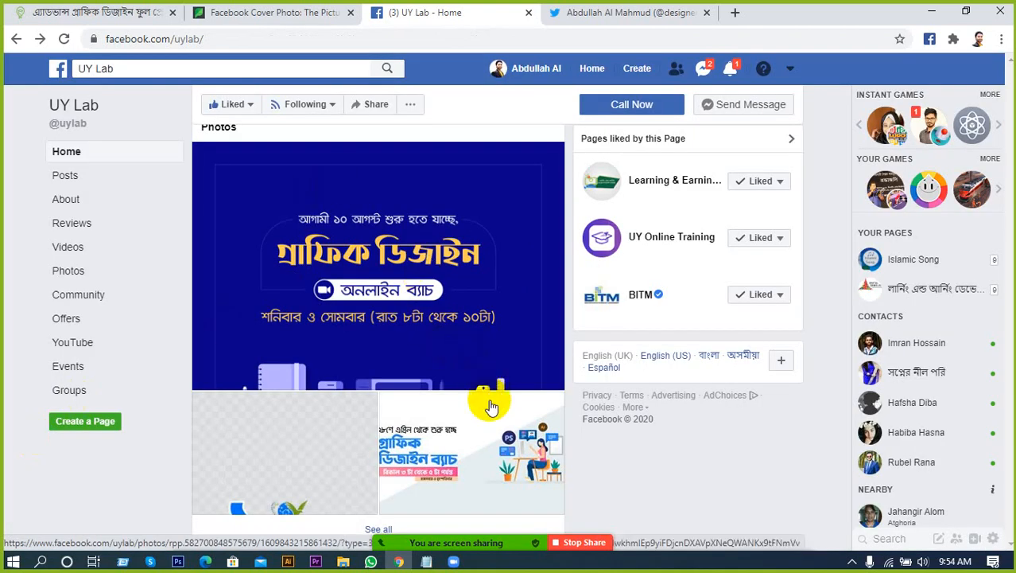
Step: Examine UY Lab's photos, groups, page transparency, team members and liked pages, ending at the videos section
{"action": "scroll", "coordinate": [489, 386], "scroll_direction": "up", "scroll_amount": 2}
{"action": "scroll", "coordinate": [499, 375], "scroll_direction": "down", "scroll_amount": 2}
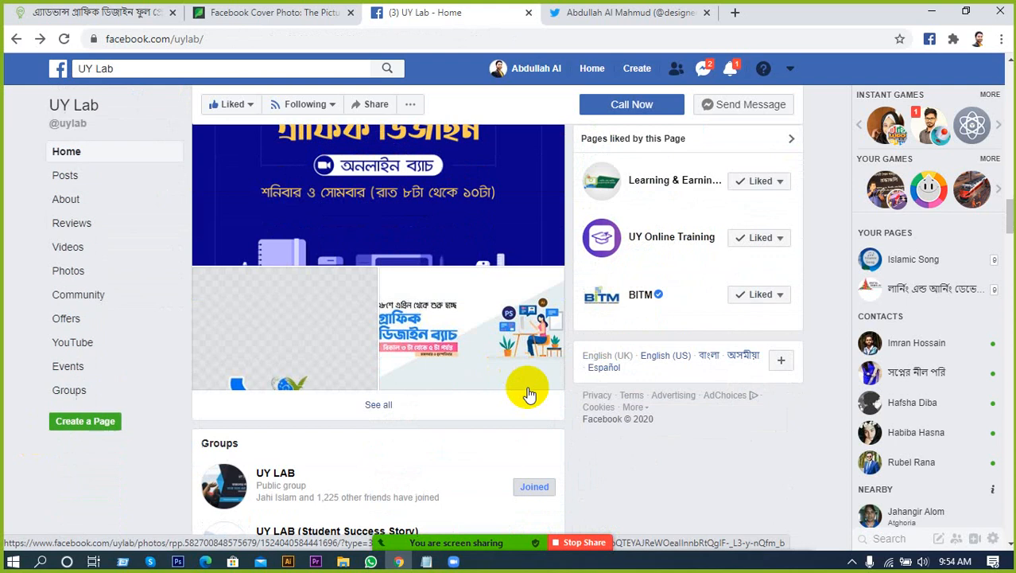
{"action": "scroll", "coordinate": [384, 322], "scroll_direction": "up", "scroll_amount": 1}
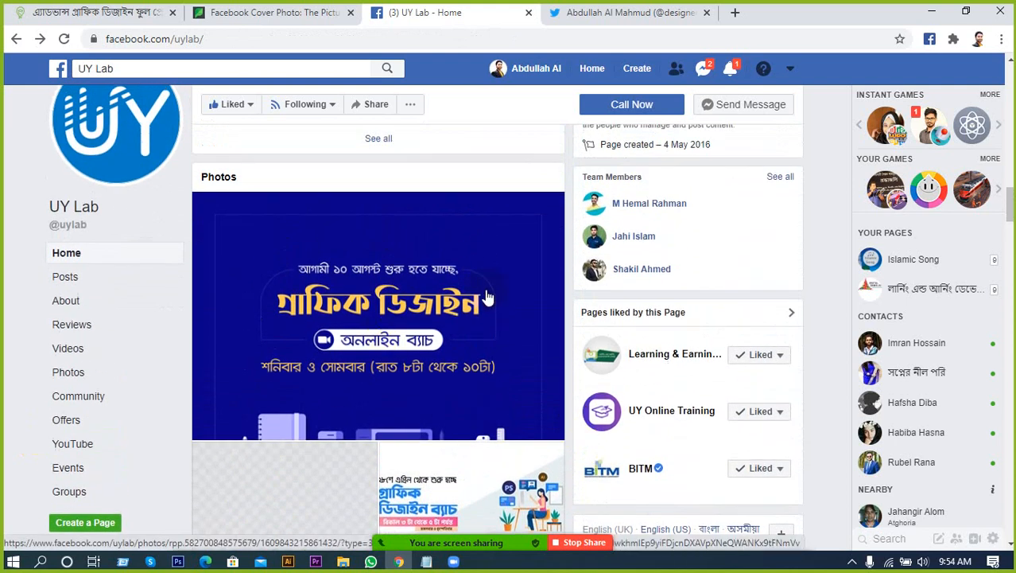
{"action": "scroll", "coordinate": [742, 458], "scroll_direction": "down", "scroll_amount": 1}
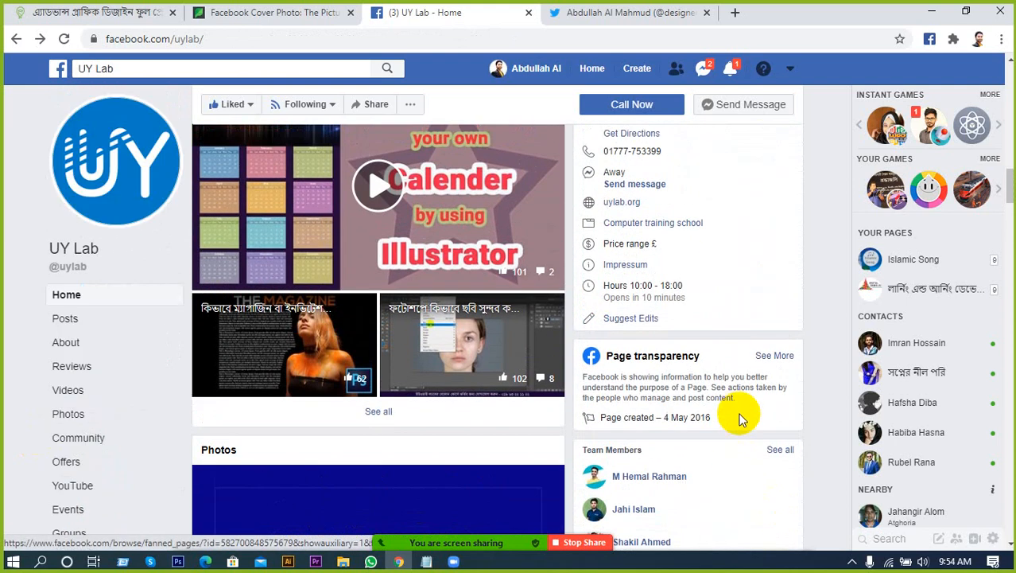
{"action": "scroll", "coordinate": [744, 445], "scroll_direction": "down", "scroll_amount": 3}
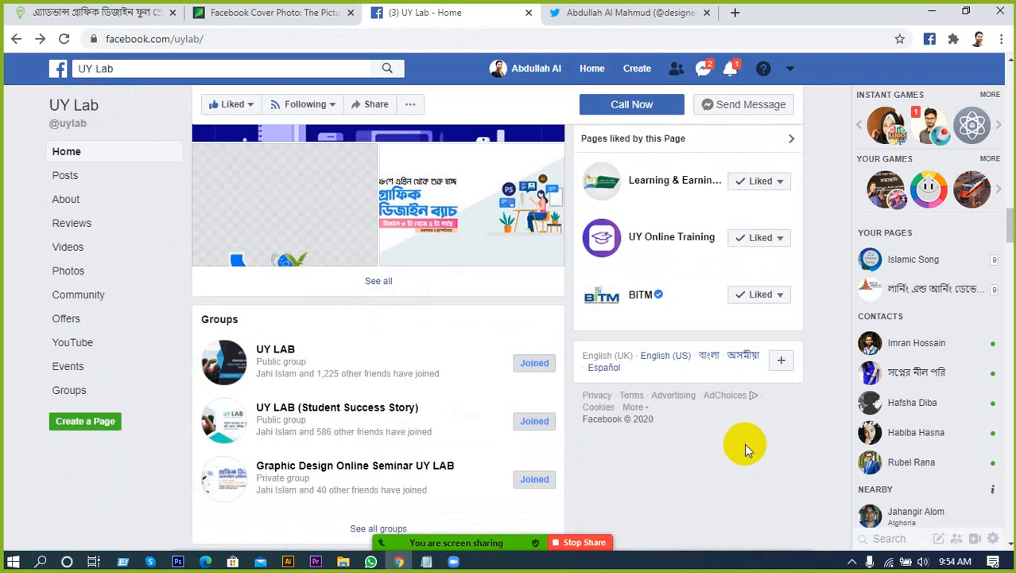
{"action": "scroll", "coordinate": [744, 443], "scroll_direction": "up", "scroll_amount": 2}
{"action": "scroll", "coordinate": [748, 429], "scroll_direction": "up", "scroll_amount": 2}
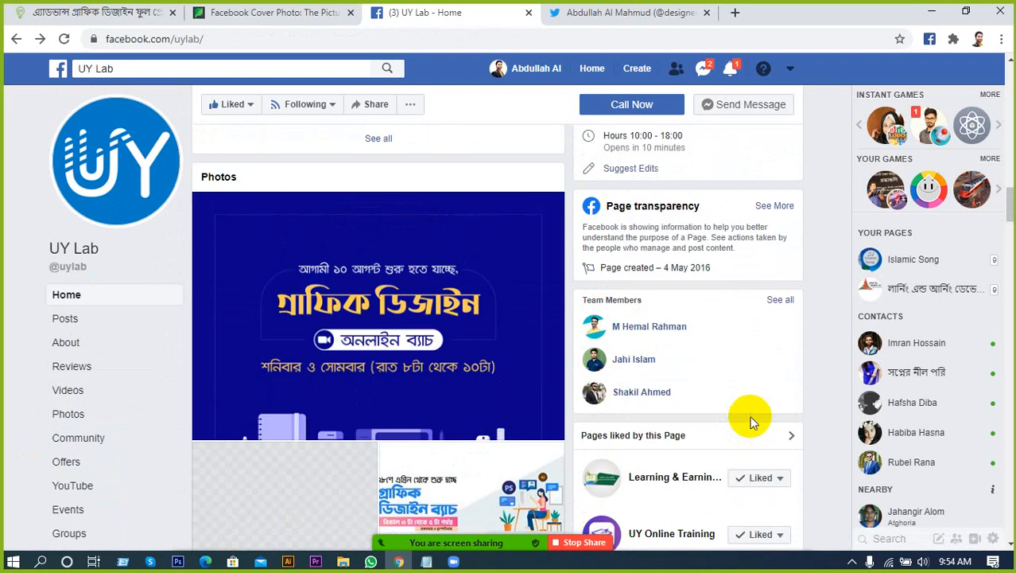
{"action": "scroll", "coordinate": [748, 420], "scroll_direction": "down", "scroll_amount": 1}
{"action": "scroll", "coordinate": [726, 447], "scroll_direction": "up", "scroll_amount": 2}
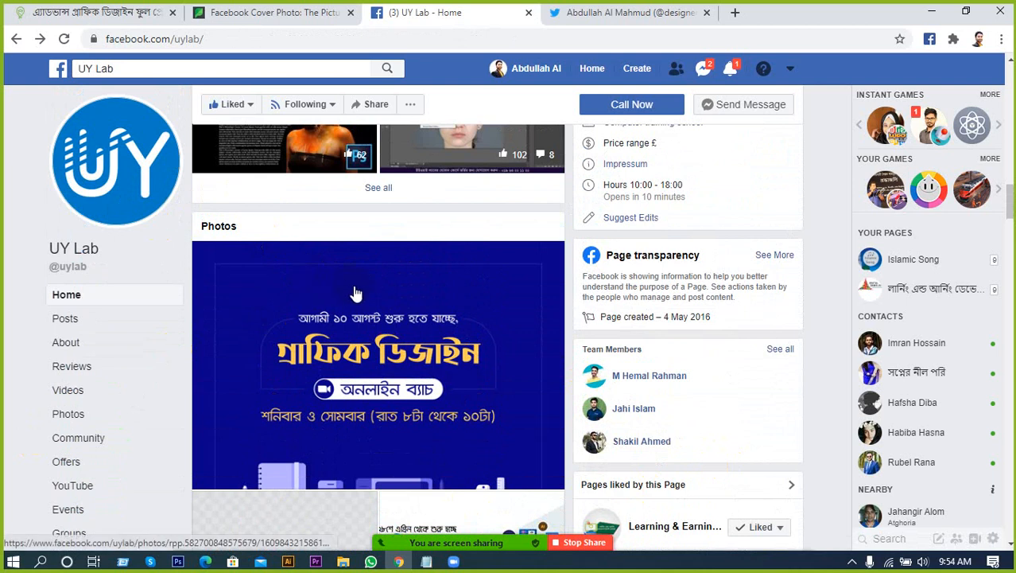
{"action": "scroll", "coordinate": [385, 282], "scroll_direction": "up", "scroll_amount": 1}
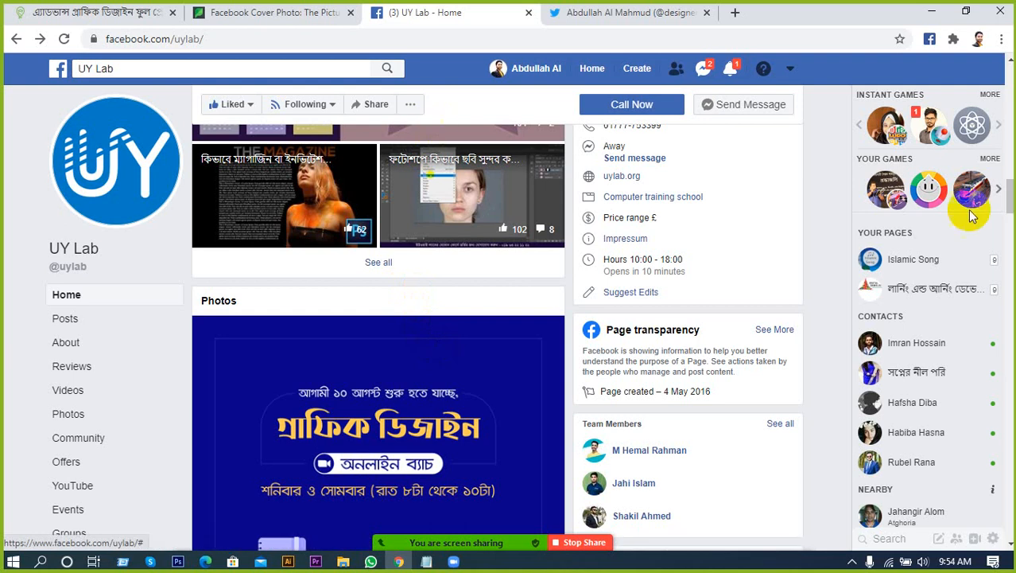
{"action": "scroll", "coordinate": [642, 377], "scroll_direction": "down", "scroll_amount": 1}
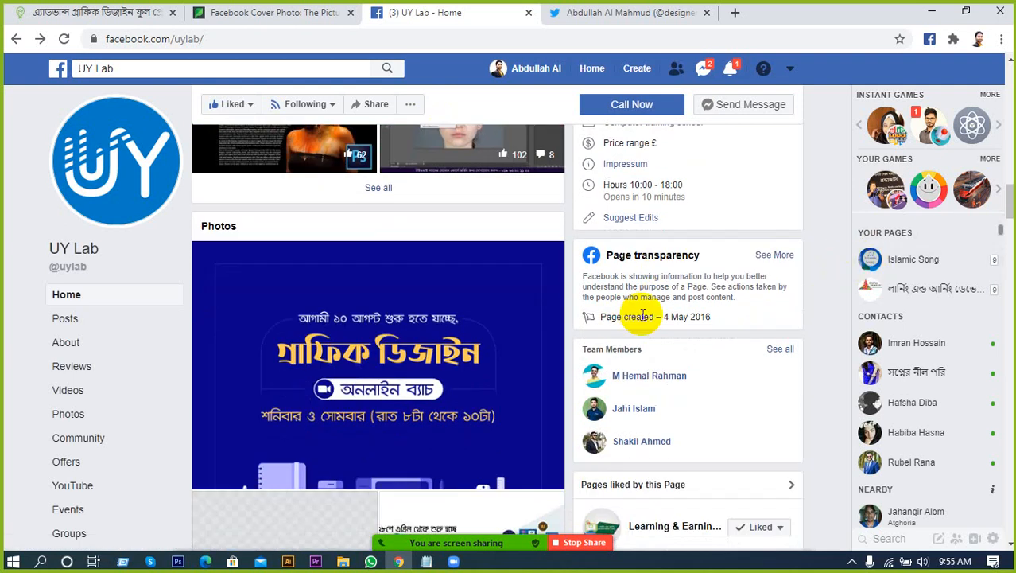
{"action": "scroll", "coordinate": [617, 325], "scroll_direction": "up", "scroll_amount": 2}
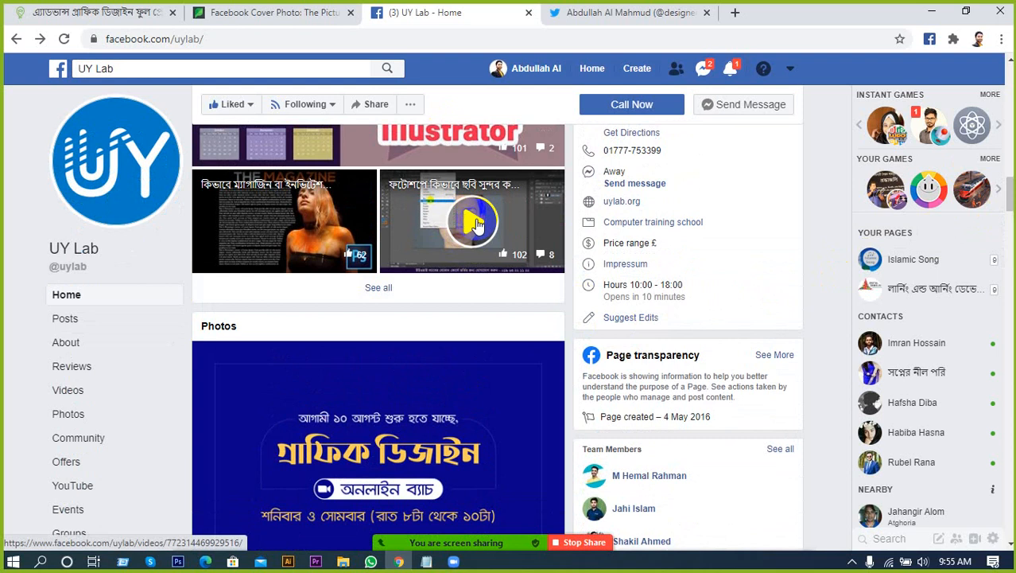
Step: Open UY Lab's Photoshop portrait retouching video, pause it and read its description and engagement details
{"action": "left_click", "coordinate": [476, 222]}
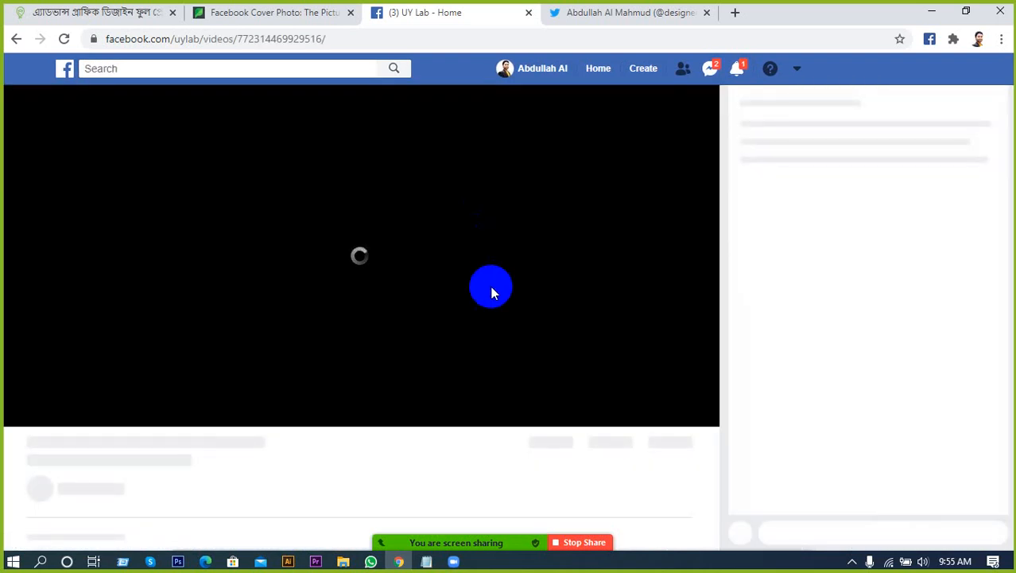
{"action": "left_click", "coordinate": [100, 408]}
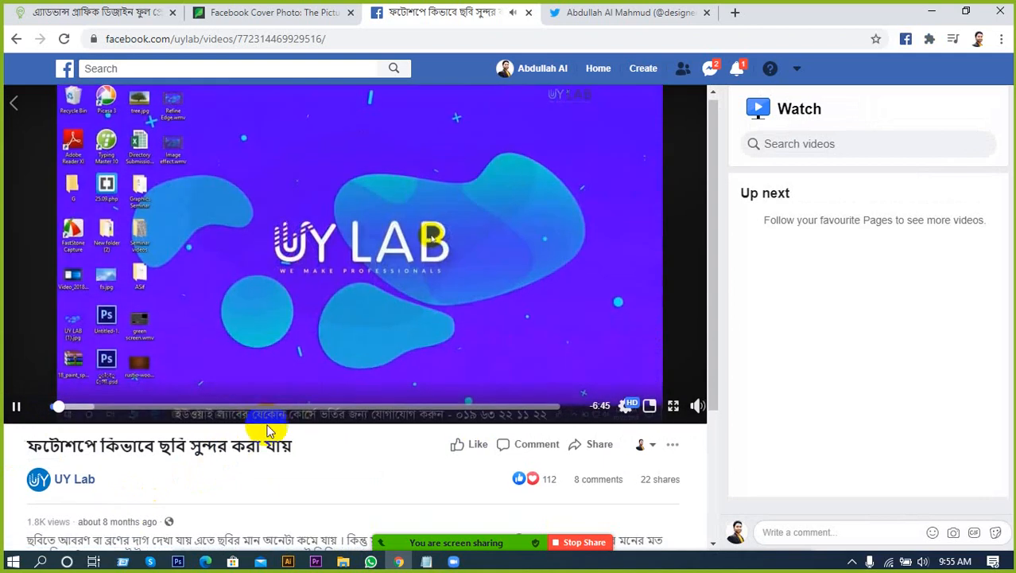
{"action": "scroll", "coordinate": [268, 422], "scroll_direction": "down", "scroll_amount": 1}
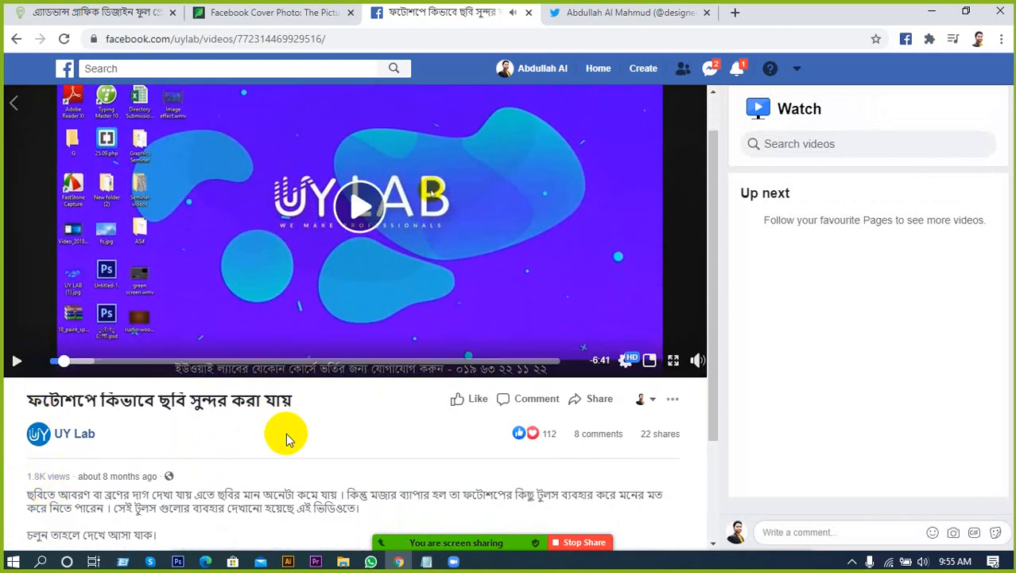
{"action": "scroll", "coordinate": [159, 439], "scroll_direction": "down", "scroll_amount": 1}
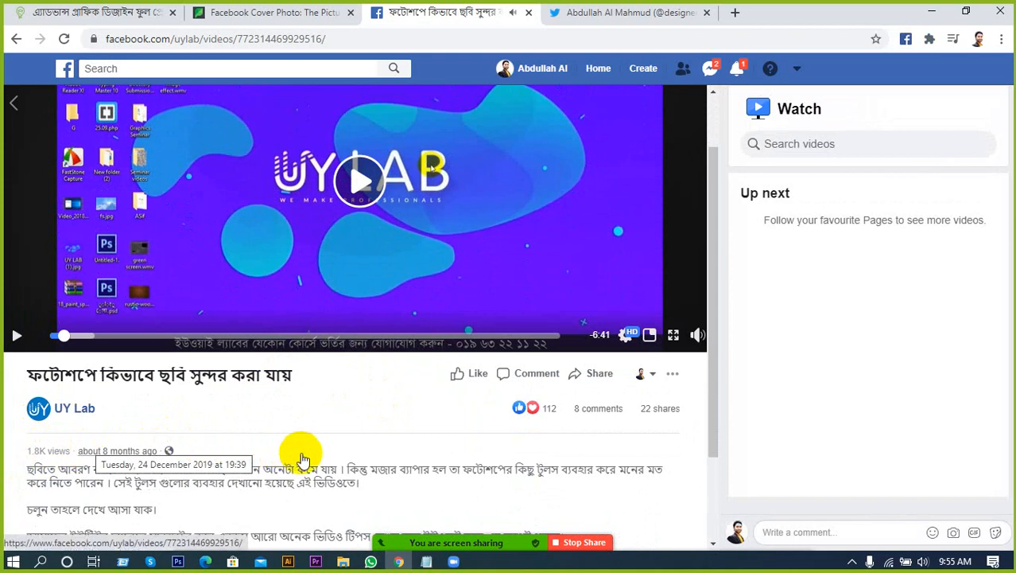
Step: Skip through the paused retouching video from its early part to about 6:28, and return to the UY Lab page
{"action": "scroll", "coordinate": [356, 466], "scroll_direction": "up", "scroll_amount": 2}
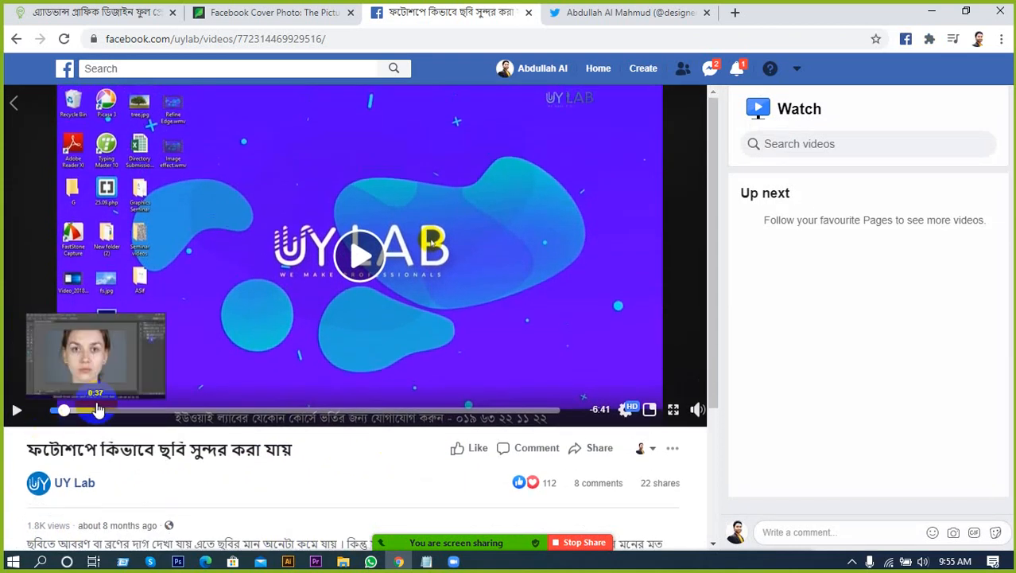
{"action": "left_click", "coordinate": [90, 410]}
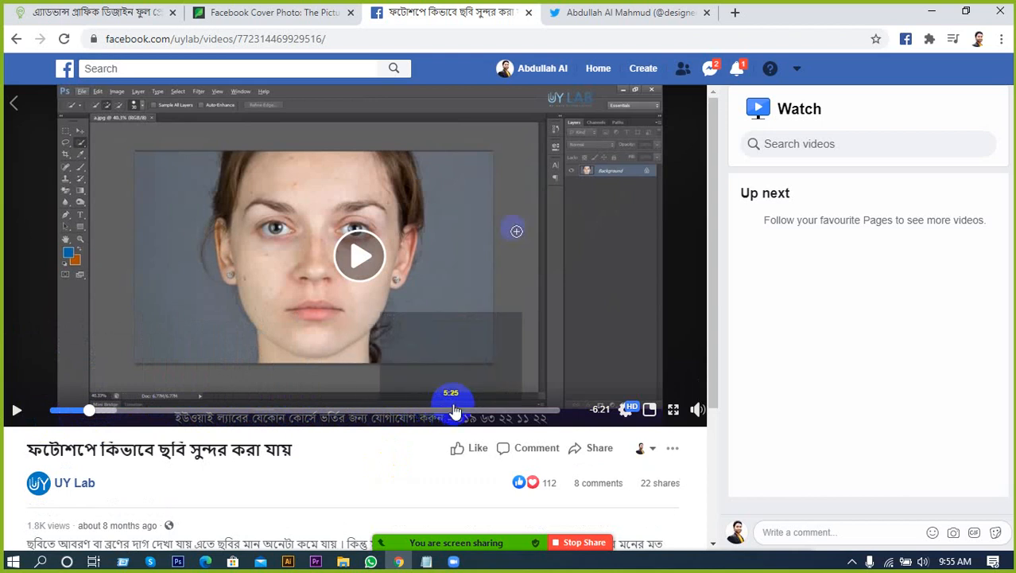
{"action": "left_click", "coordinate": [505, 412]}
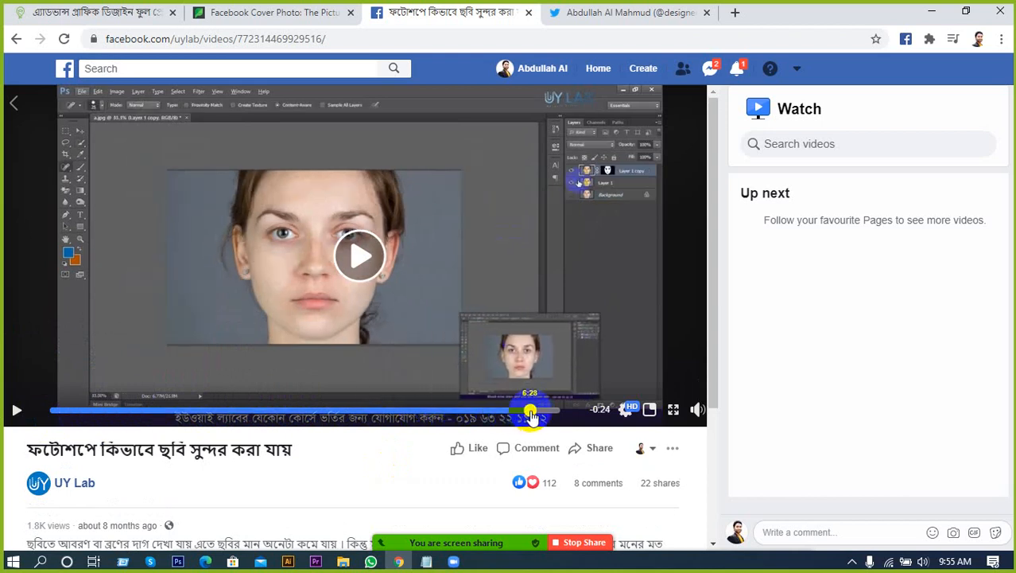
{"action": "left_click", "coordinate": [530, 412]}
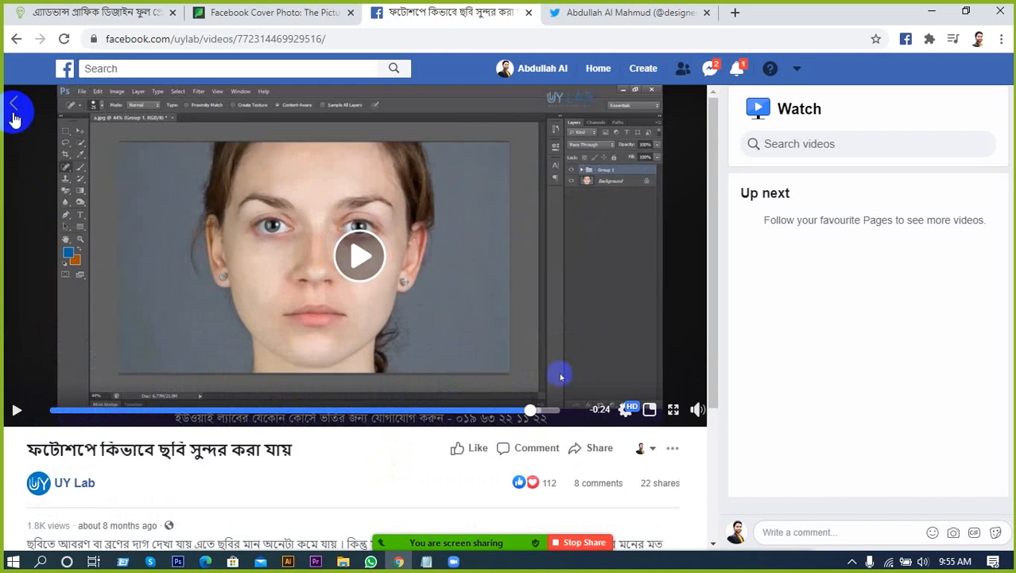
{"action": "left_click", "coordinate": [501, 503]}
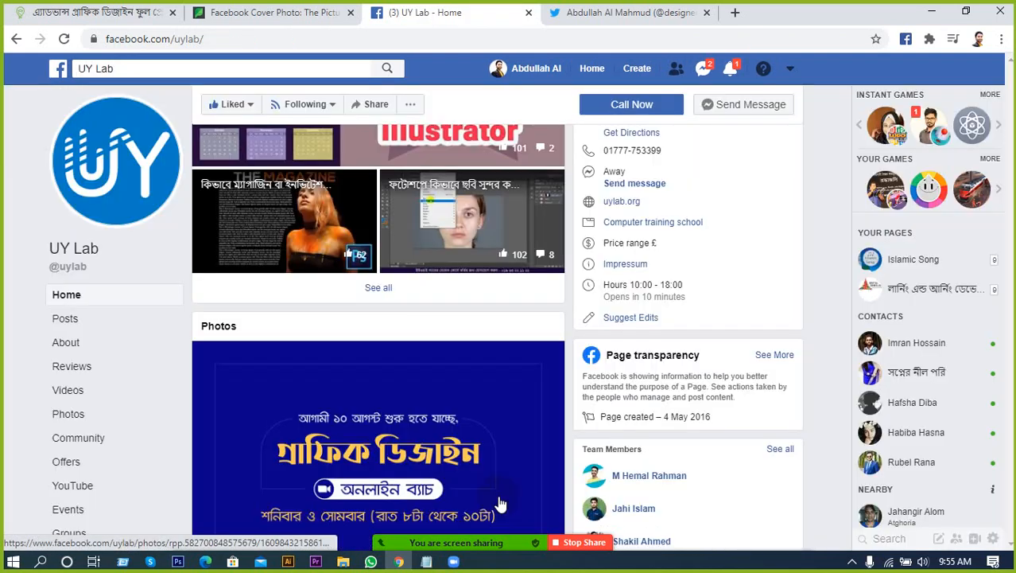
Step: Review UY Lab's about, community and pinned event sections, and switch to the business cover design in Photoshop
{"action": "scroll", "coordinate": [523, 380], "scroll_direction": "up", "scroll_amount": 2}
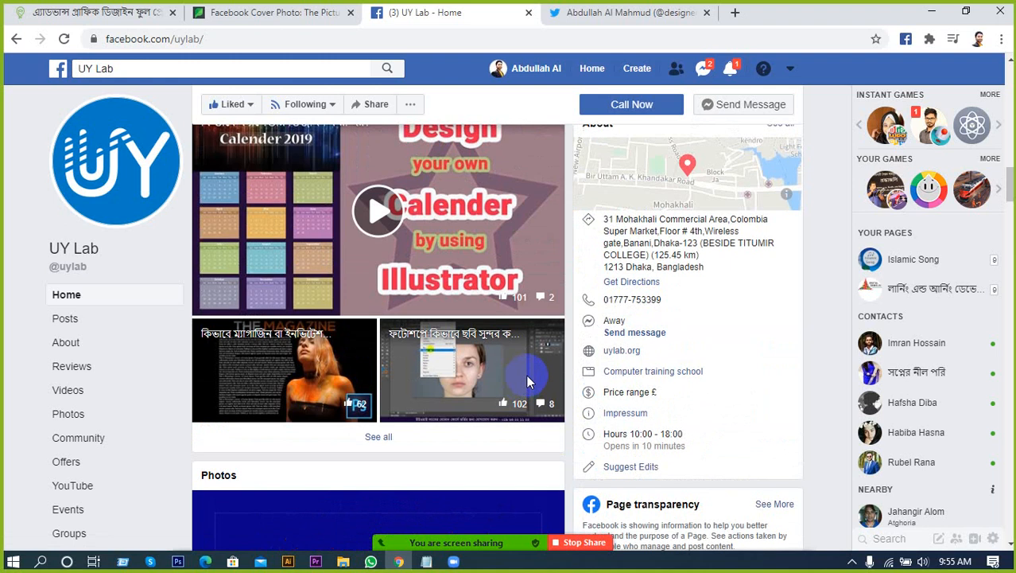
{"action": "scroll", "coordinate": [527, 382], "scroll_direction": "up", "scroll_amount": 5}
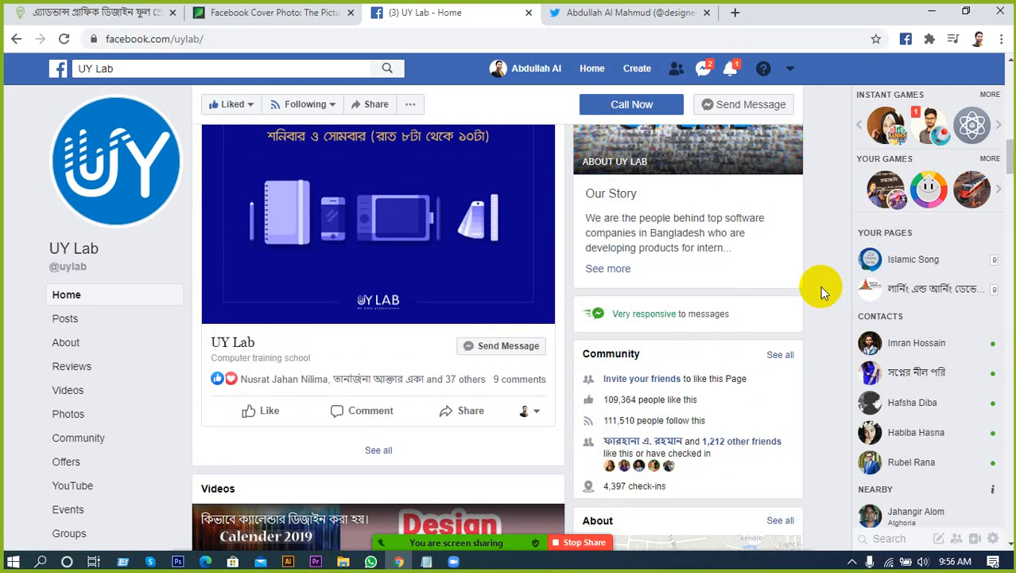
{"action": "scroll", "coordinate": [826, 285], "scroll_direction": "up", "scroll_amount": 5}
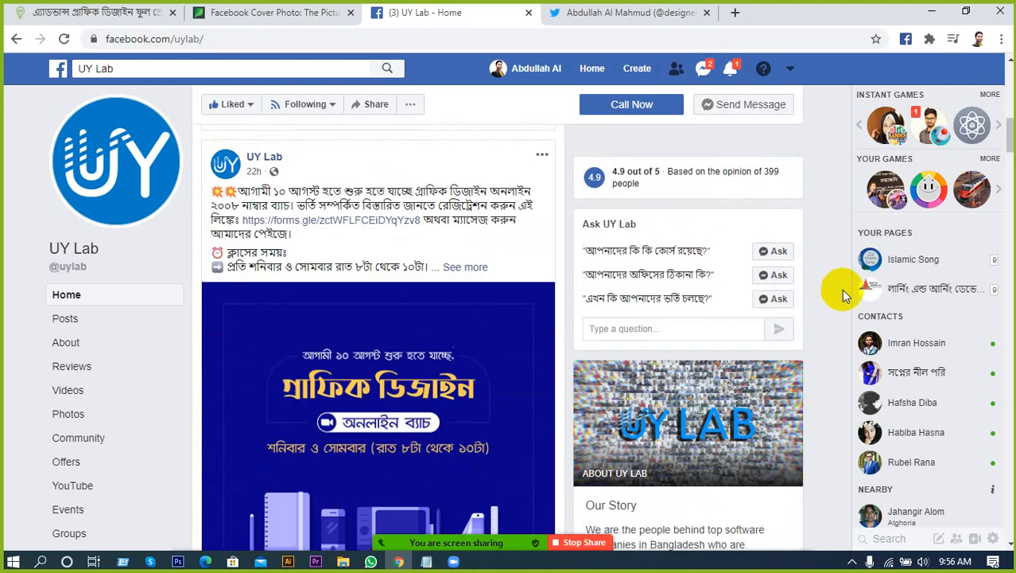
{"action": "scroll", "coordinate": [844, 290], "scroll_direction": "up", "scroll_amount": 3}
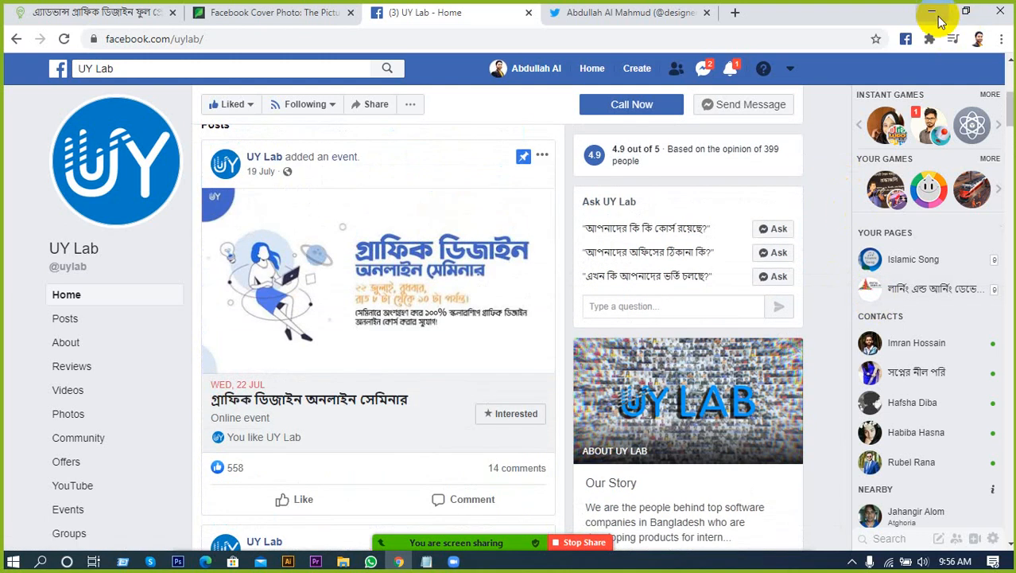
{"action": "left_click", "coordinate": [940, 21]}
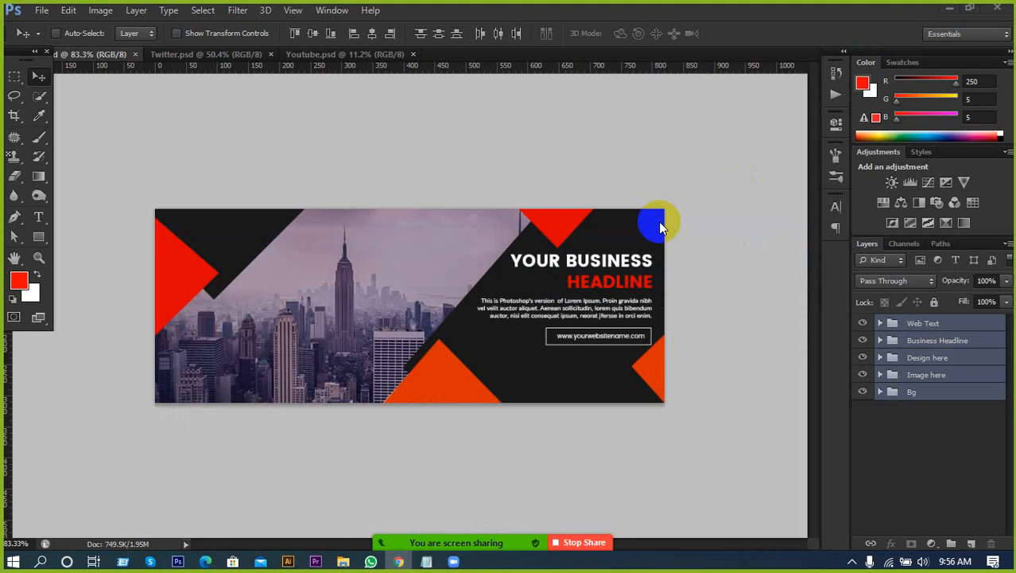
Step: View the whole Twitter.psd cover design and switch to UY Lab's Facebook page in Chrome
{"action": "left_click", "coordinate": [240, 59]}
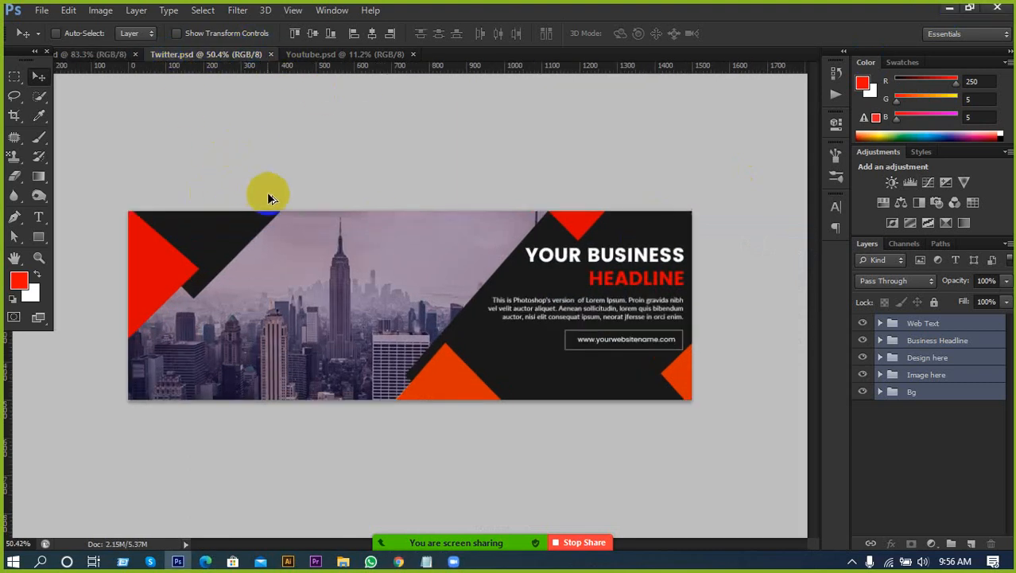
{"action": "scroll", "coordinate": [278, 205], "scroll_direction": "down", "scroll_amount": 3}
{"action": "scroll", "coordinate": [226, 207], "scroll_direction": "down", "scroll_amount": 1}
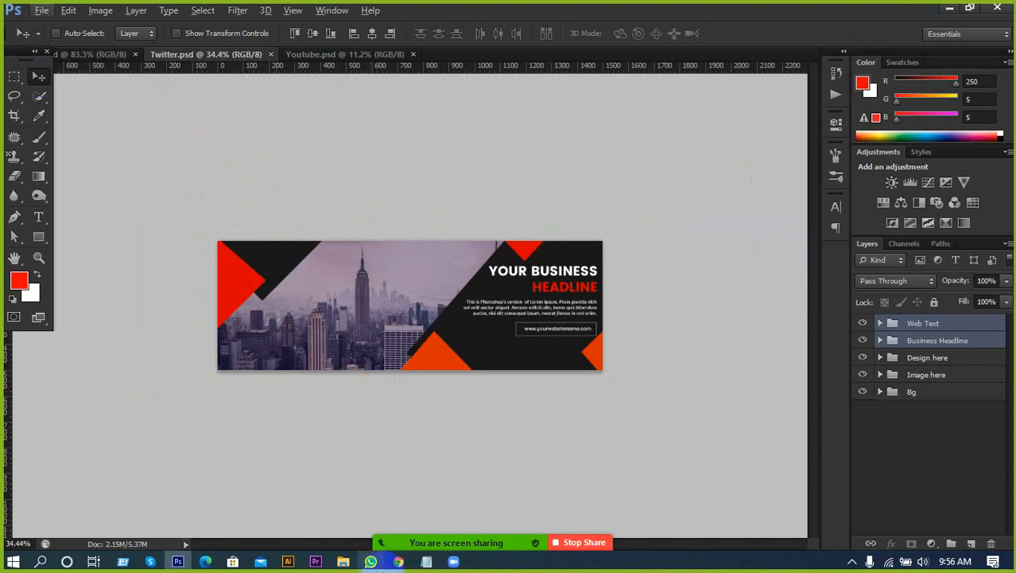
{"action": "left_click", "coordinate": [399, 562]}
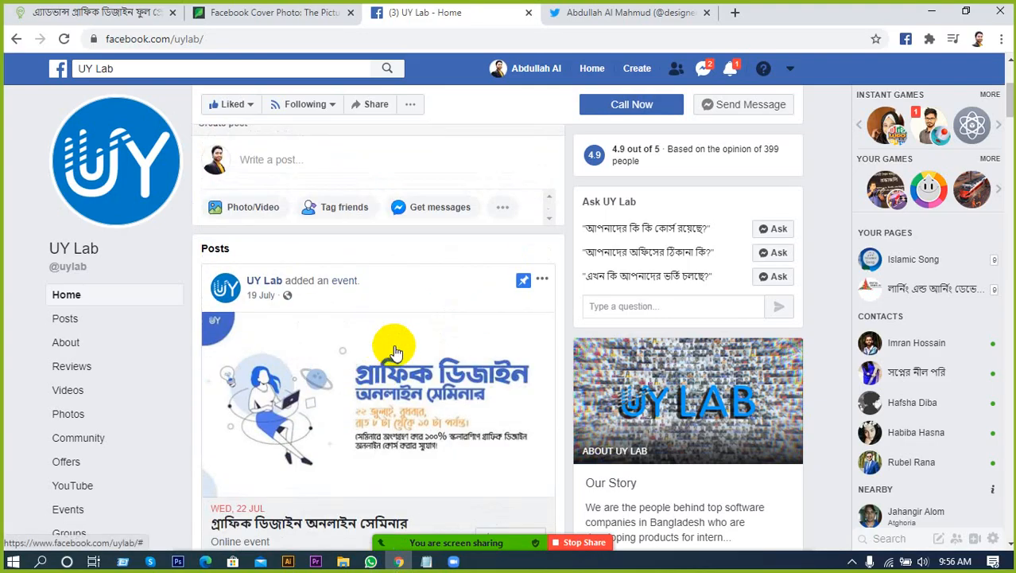
Step: Examine UY Lab's cover video, pinned seminar event and graphic design online batch post
{"action": "scroll", "coordinate": [390, 345], "scroll_direction": "down", "scroll_amount": 2}
{"action": "scroll", "coordinate": [413, 354], "scroll_direction": "up", "scroll_amount": 5}
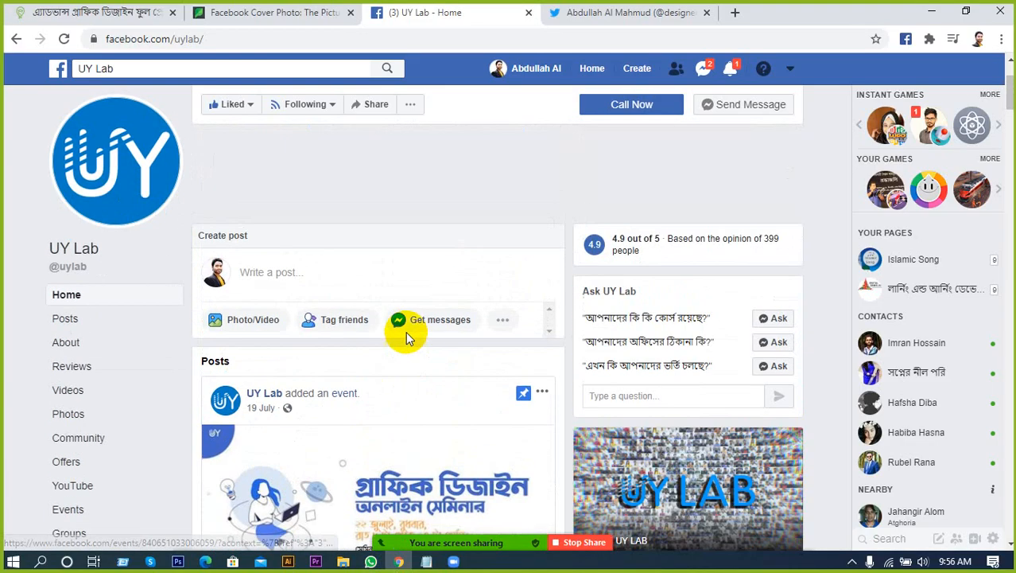
{"action": "scroll", "coordinate": [401, 312], "scroll_direction": "down", "scroll_amount": 1}
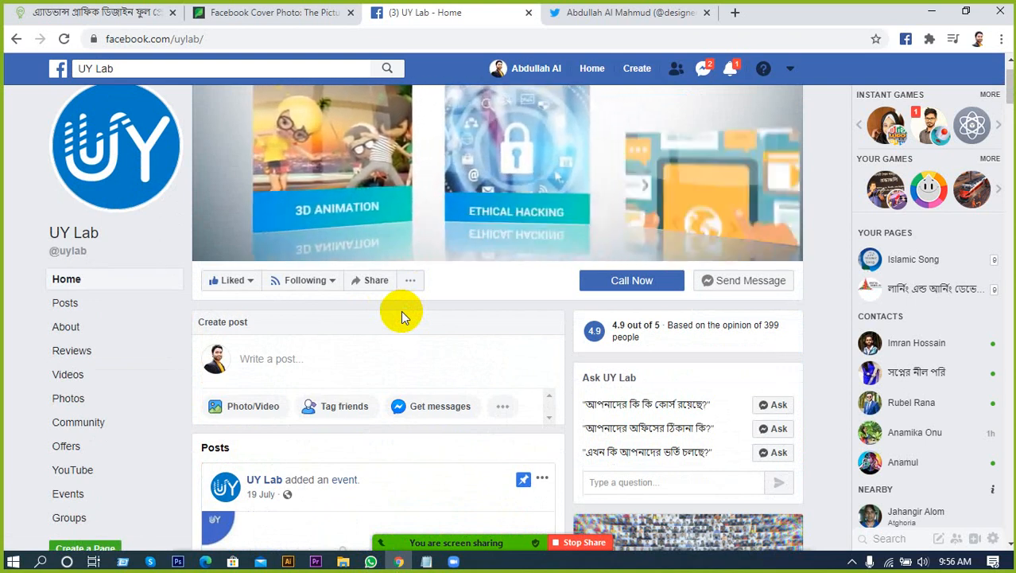
{"action": "scroll", "coordinate": [401, 316], "scroll_direction": "up", "scroll_amount": 1}
{"action": "scroll", "coordinate": [410, 314], "scroll_direction": "down", "scroll_amount": 3}
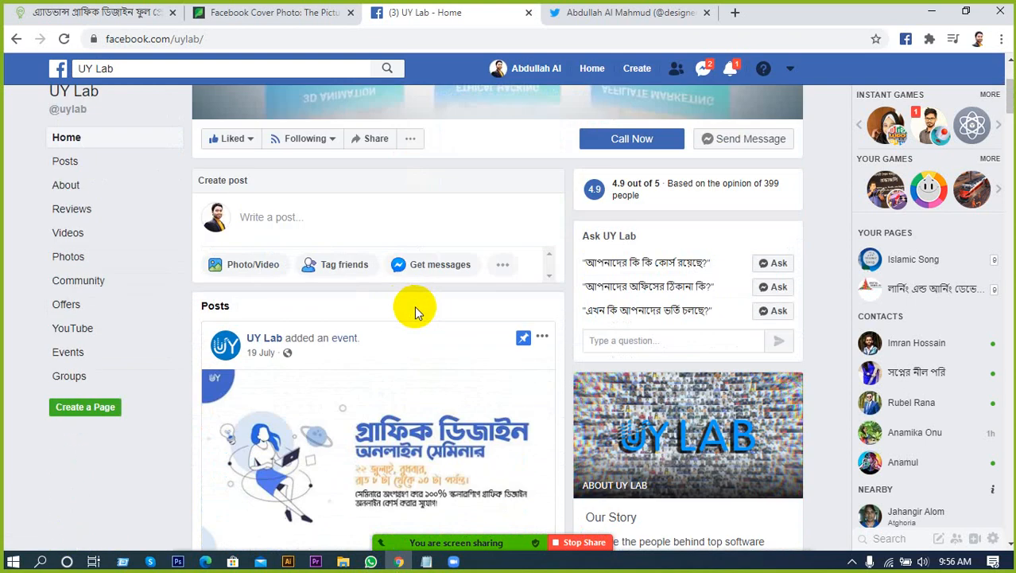
{"action": "scroll", "coordinate": [414, 311], "scroll_direction": "down", "scroll_amount": 10}
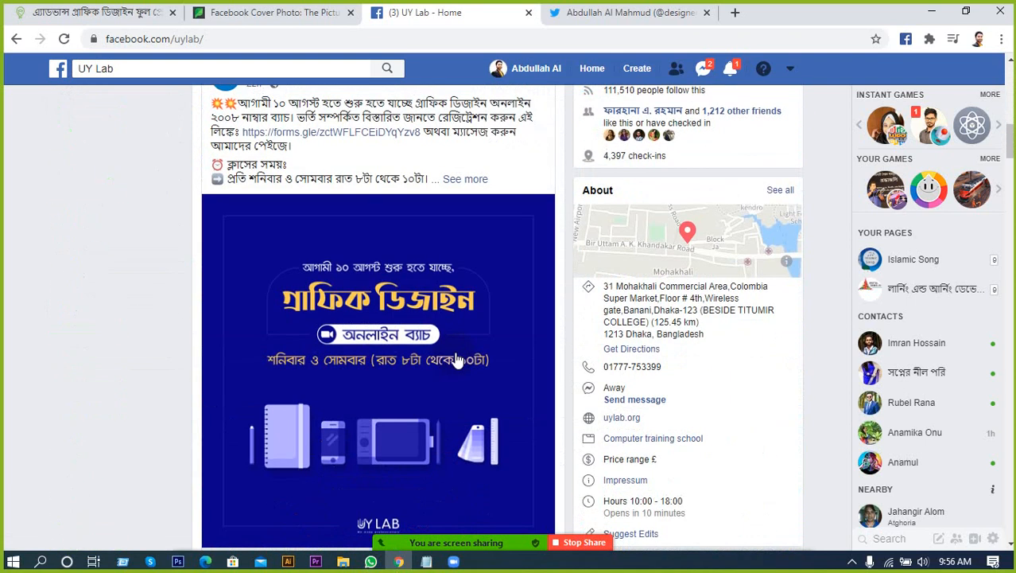
{"action": "scroll", "coordinate": [264, 296], "scroll_direction": "down", "scroll_amount": 1}
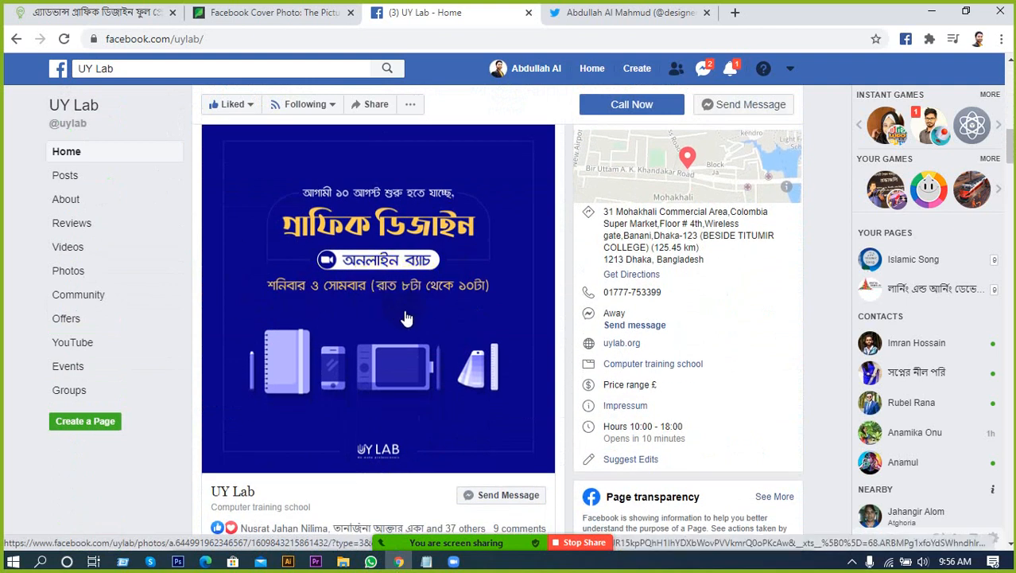
{"action": "scroll", "coordinate": [406, 318], "scroll_direction": "up", "scroll_amount": 10}
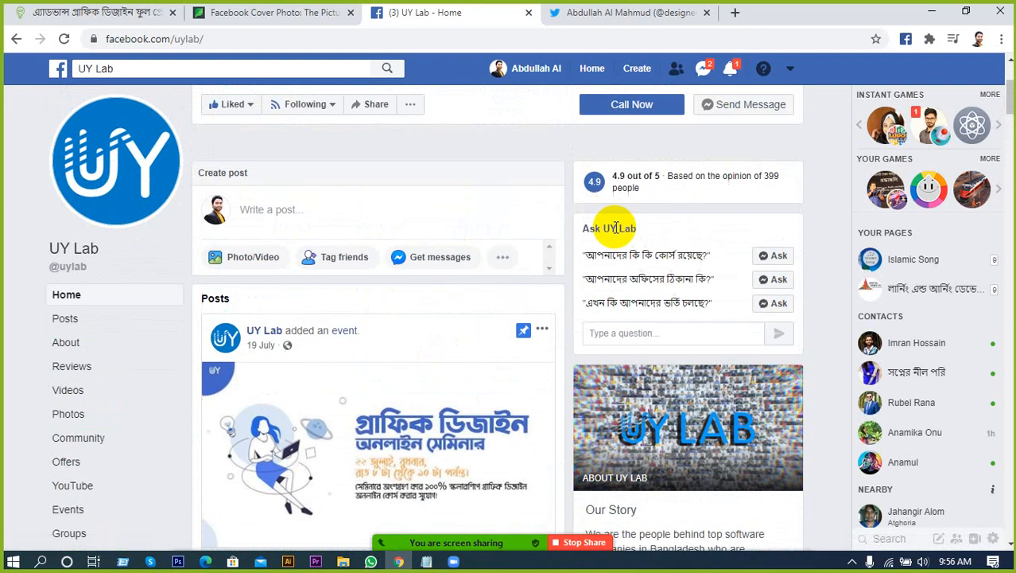
{"action": "scroll", "coordinate": [614, 228], "scroll_direction": "up", "scroll_amount": 3}
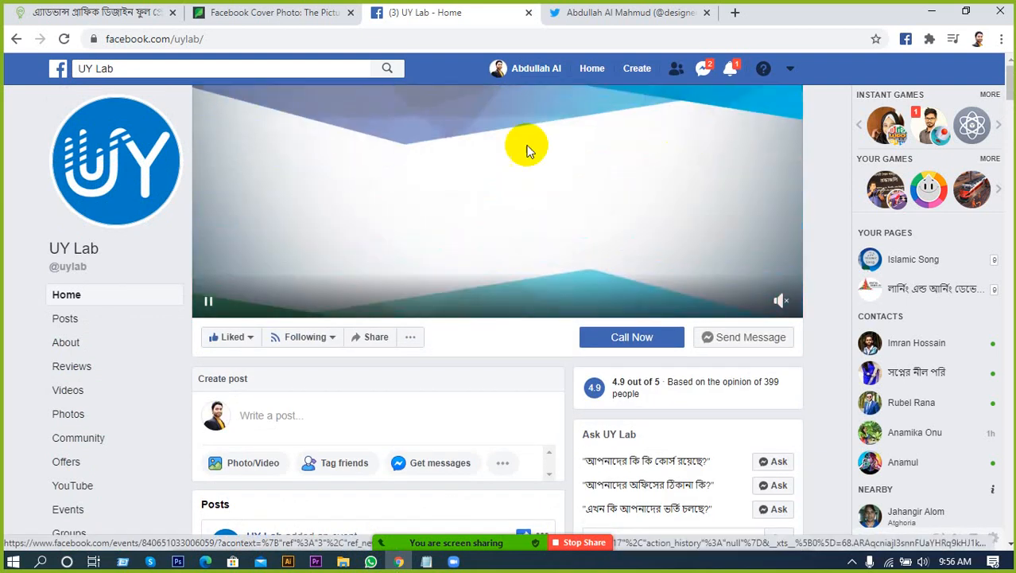
Step: Find the graphic design online batch post below the pinned event and open its image in a new tab
{"action": "scroll", "coordinate": [463, 176], "scroll_direction": "down", "scroll_amount": 7}
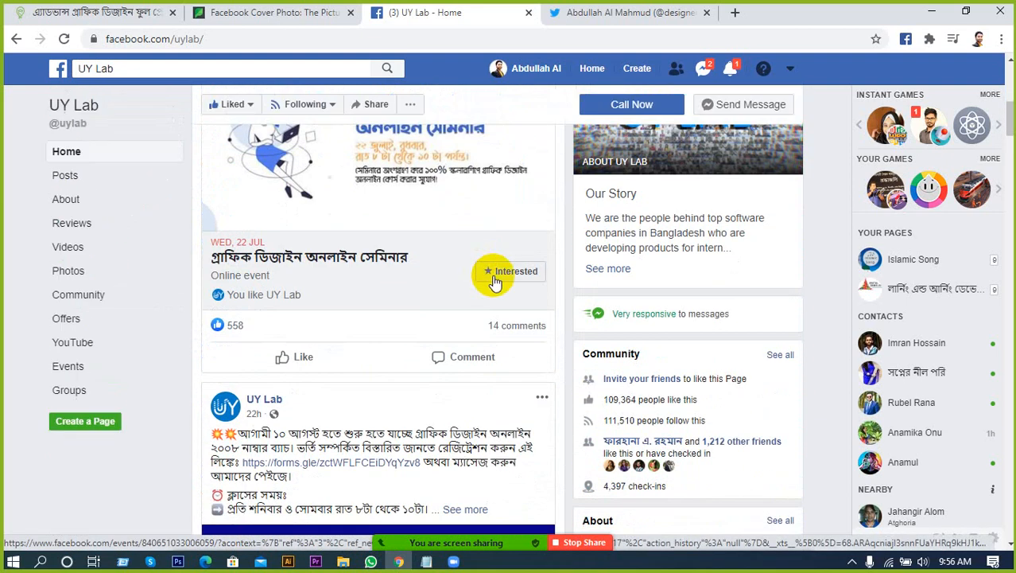
{"action": "scroll", "coordinate": [494, 280], "scroll_direction": "up", "scroll_amount": 1}
{"action": "scroll", "coordinate": [497, 273], "scroll_direction": "down", "scroll_amount": 5}
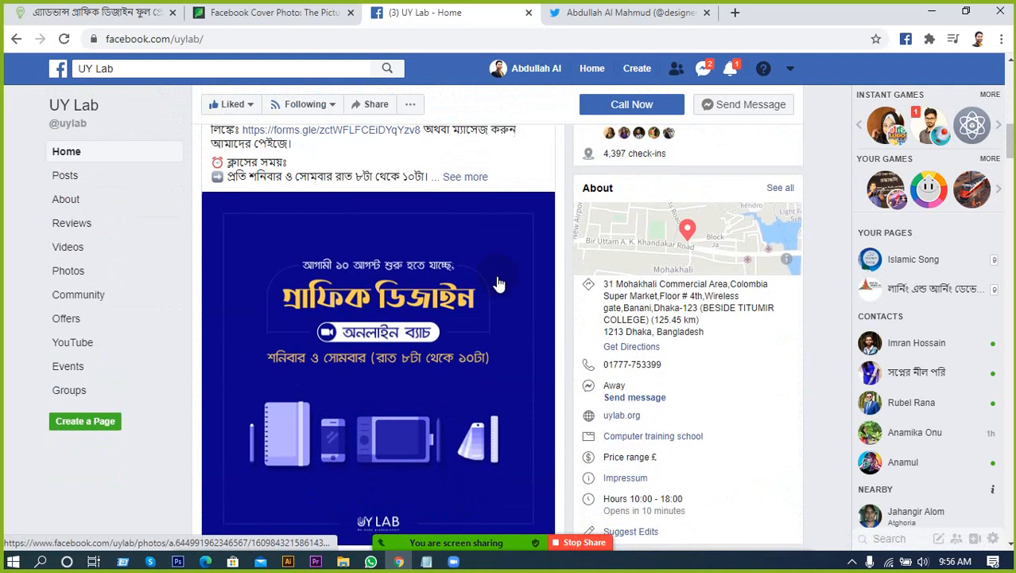
{"action": "scroll", "coordinate": [498, 284], "scroll_direction": "down", "scroll_amount": 2}
{"action": "scroll", "coordinate": [493, 278], "scroll_direction": "down", "scroll_amount": 1}
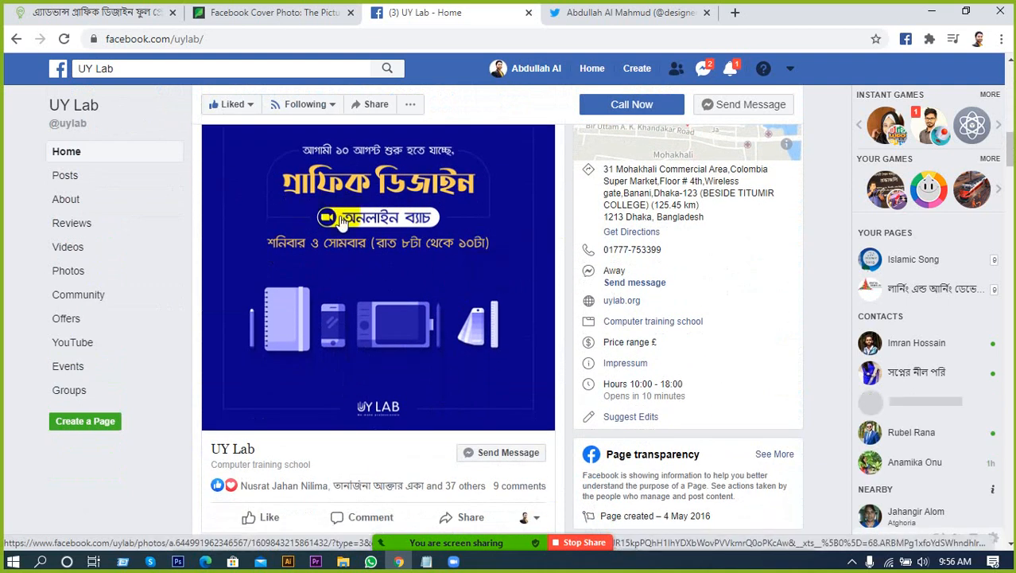
{"action": "middle_click", "coordinate": [401, 350]}
Step: Expand the full text of the graphic design online batch post and read its course details down to the reactions
{"action": "scroll", "coordinate": [401, 346], "scroll_direction": "up", "scroll_amount": 5}
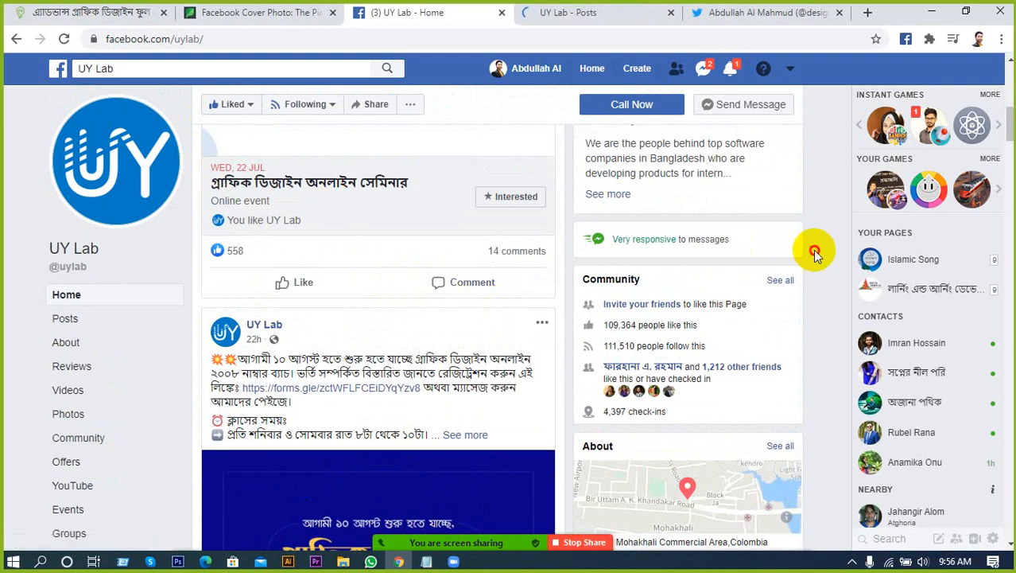
{"action": "scroll", "coordinate": [595, 266], "scroll_direction": "up", "scroll_amount": 2}
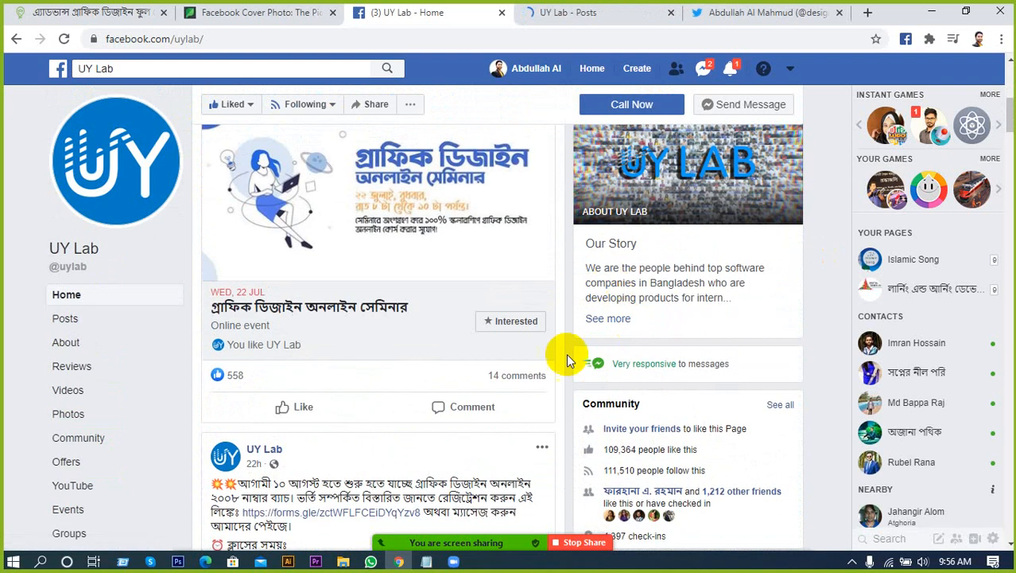
{"action": "scroll", "coordinate": [572, 356], "scroll_direction": "down", "scroll_amount": 2}
{"action": "scroll", "coordinate": [430, 444], "scroll_direction": "down", "scroll_amount": 2}
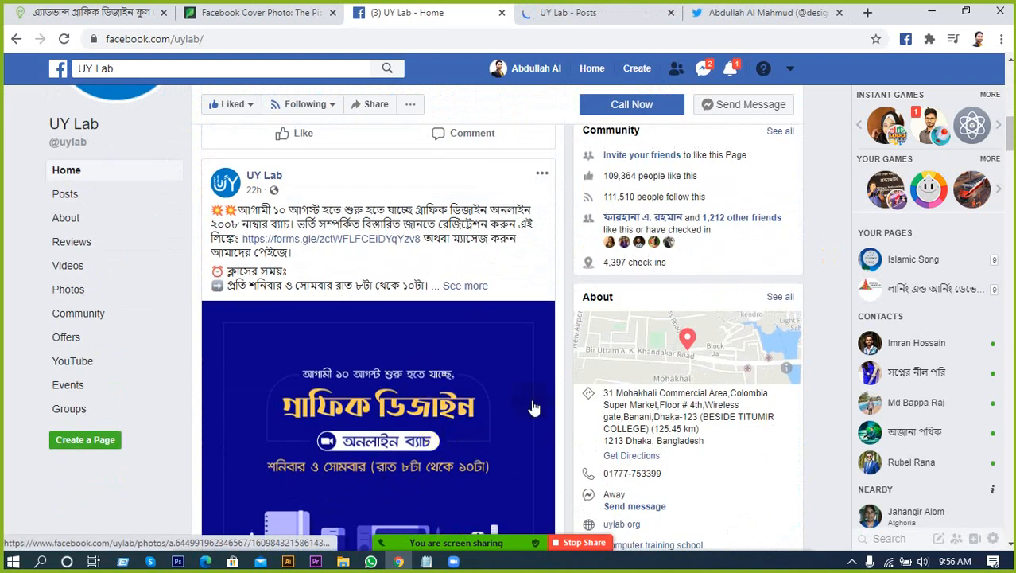
{"action": "left_click", "coordinate": [450, 288]}
{"action": "scroll", "coordinate": [490, 397], "scroll_direction": "down", "scroll_amount": 2}
{"action": "scroll", "coordinate": [507, 394], "scroll_direction": "down", "scroll_amount": 5}
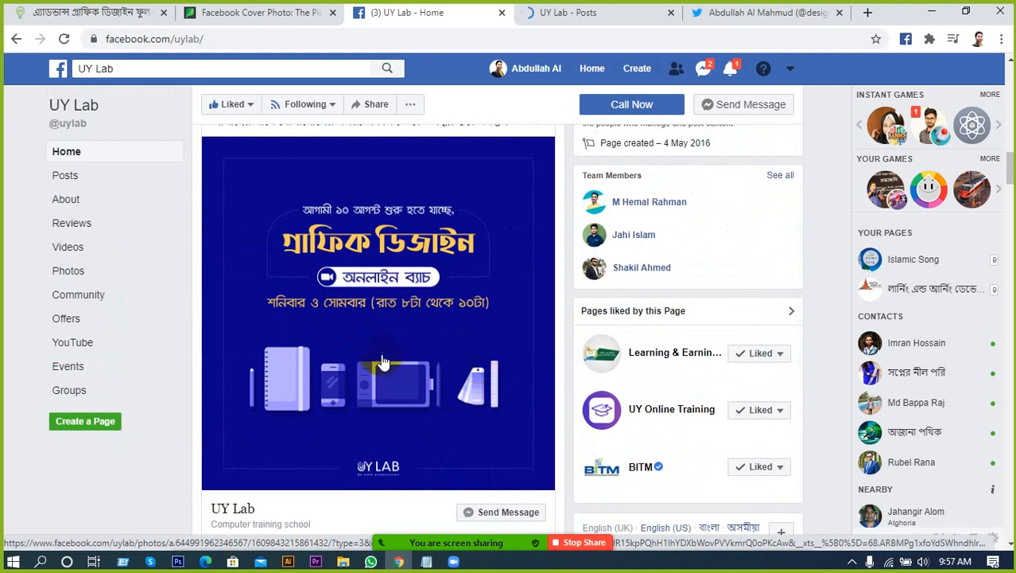
{"action": "scroll", "coordinate": [382, 361], "scroll_direction": "up", "scroll_amount": 5}
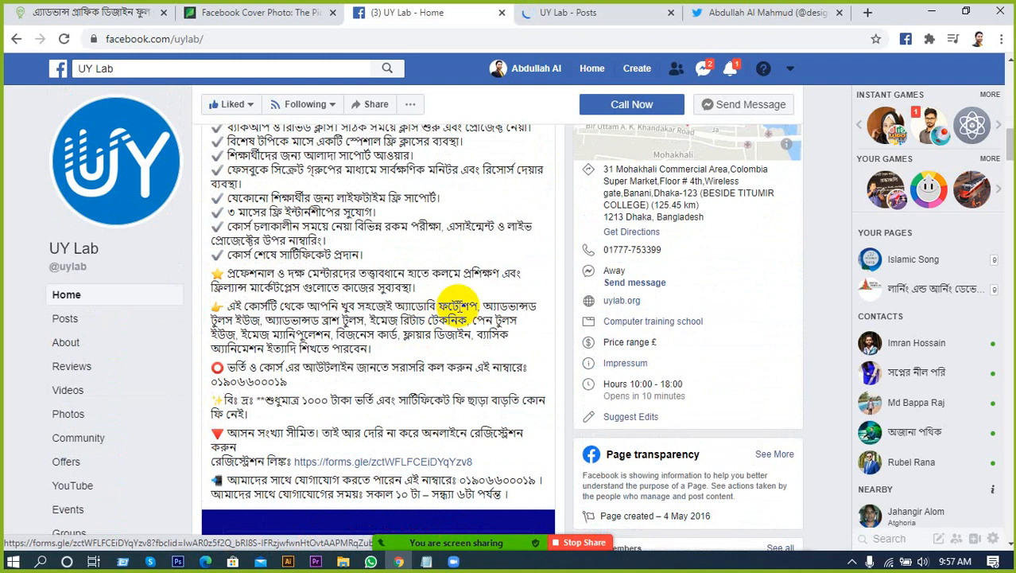
{"action": "scroll", "coordinate": [533, 290], "scroll_direction": "up", "scroll_amount": 3}
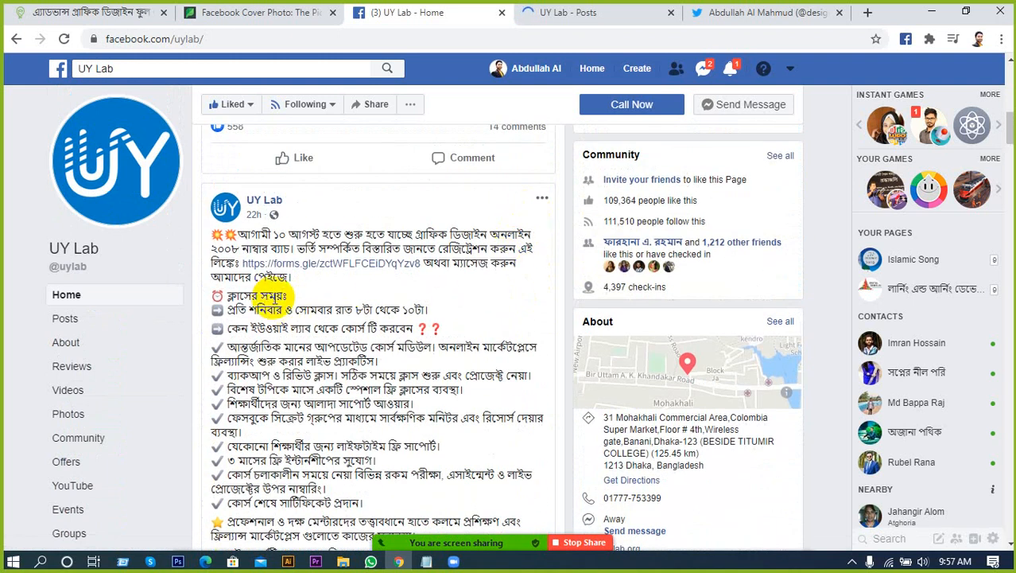
{"action": "scroll", "coordinate": [390, 327], "scroll_direction": "down", "scroll_amount": 8}
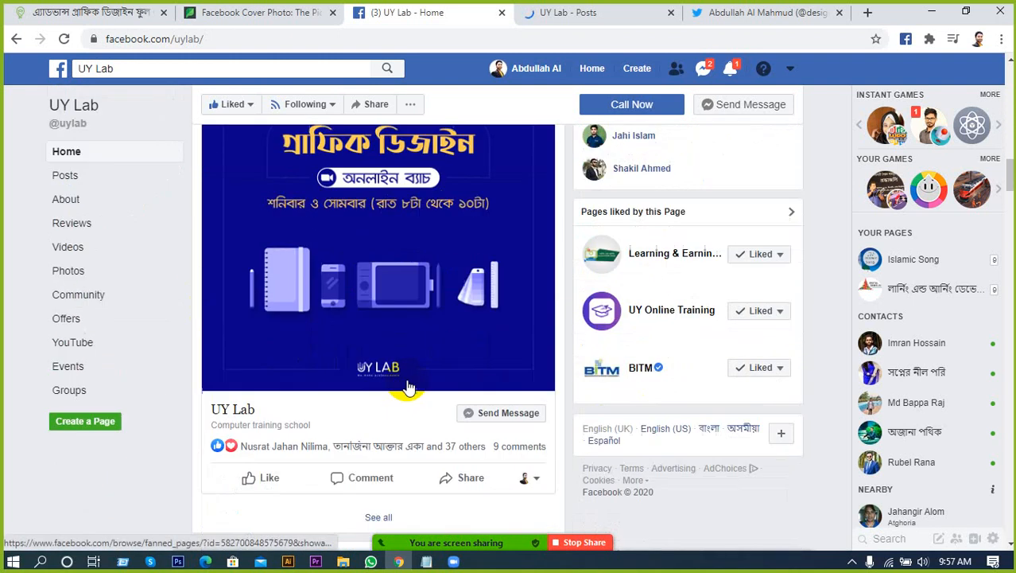
{"action": "scroll", "coordinate": [414, 313], "scroll_direction": "up", "scroll_amount": 1}
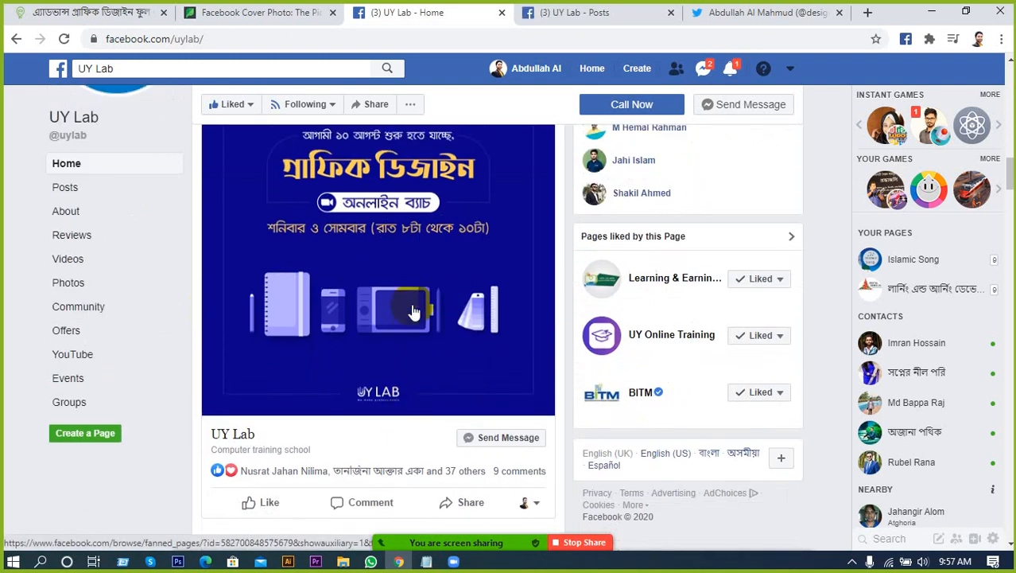
Step: Examine the blue banner image of the graphic design online batch post
{"action": "scroll", "coordinate": [414, 313], "scroll_direction": "up", "scroll_amount": 2}
{"action": "scroll", "coordinate": [413, 313], "scroll_direction": "up", "scroll_amount": 4}
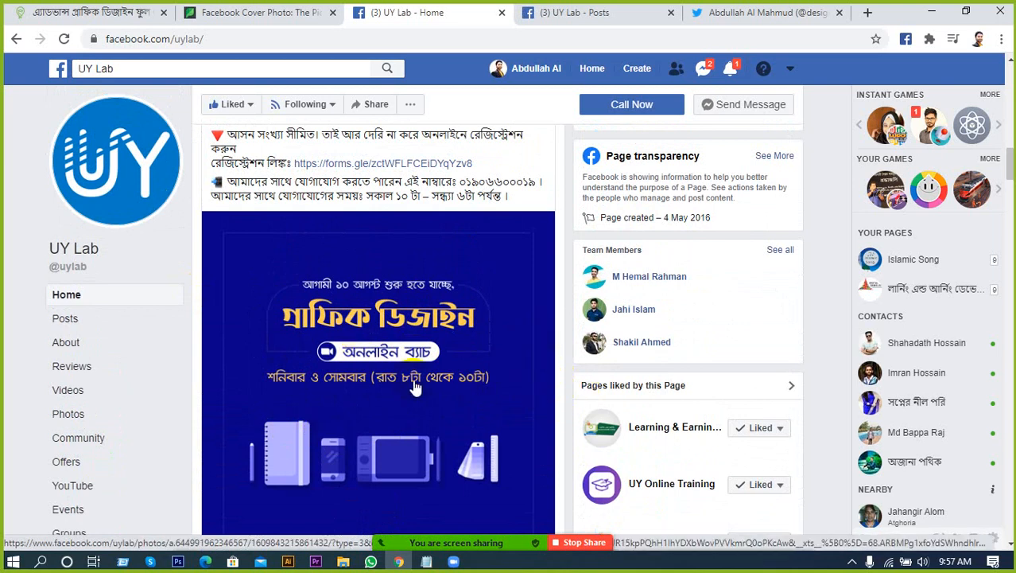
{"action": "scroll", "coordinate": [436, 383], "scroll_direction": "up", "scroll_amount": 1}
{"action": "scroll", "coordinate": [470, 390], "scroll_direction": "down", "scroll_amount": 2}
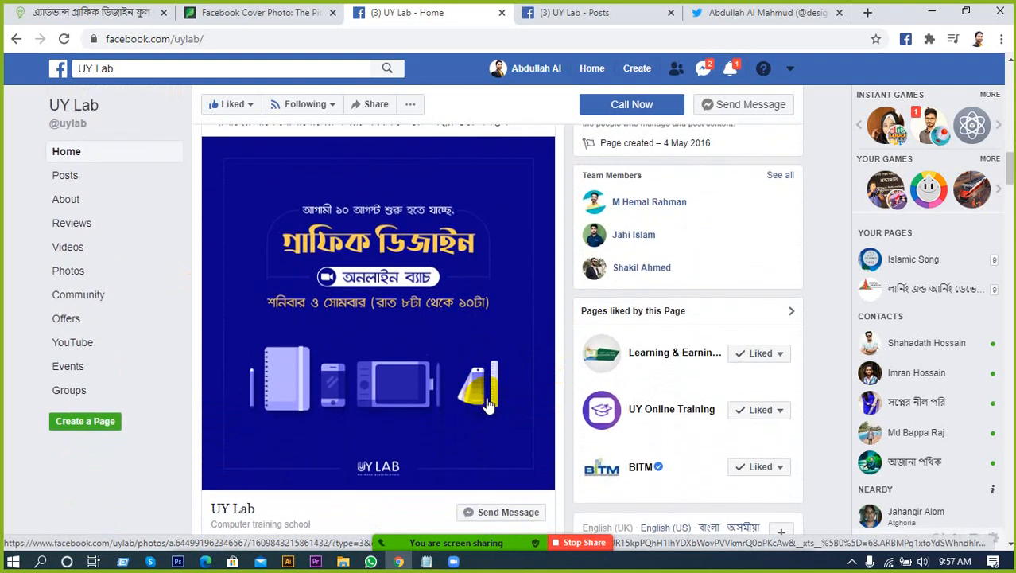
{"action": "scroll", "coordinate": [489, 401], "scroll_direction": "down", "scroll_amount": 1}
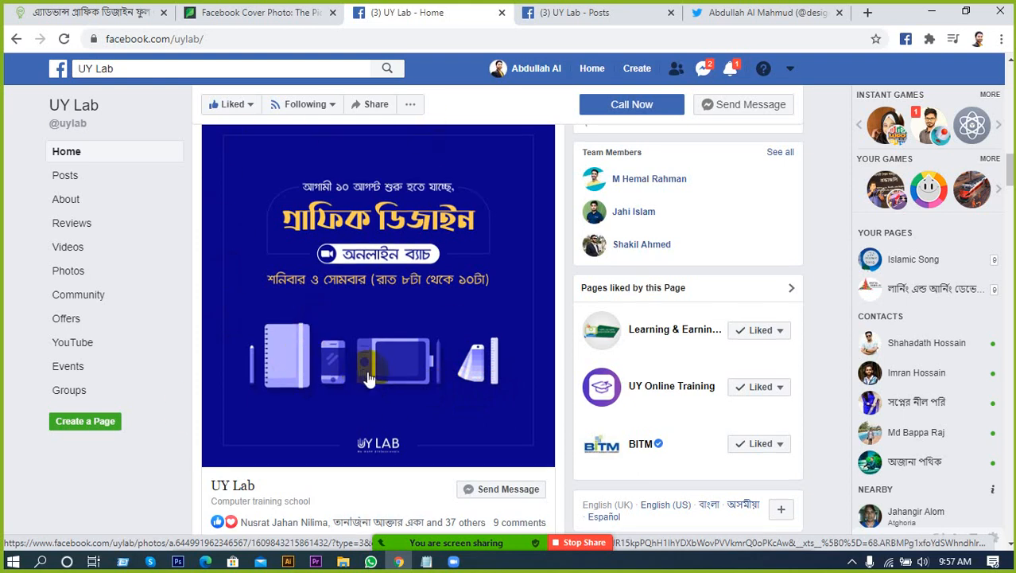
{"action": "scroll", "coordinate": [307, 363], "scroll_direction": "up", "scroll_amount": 1}
{"action": "scroll", "coordinate": [526, 395], "scroll_direction": "up", "scroll_amount": 1}
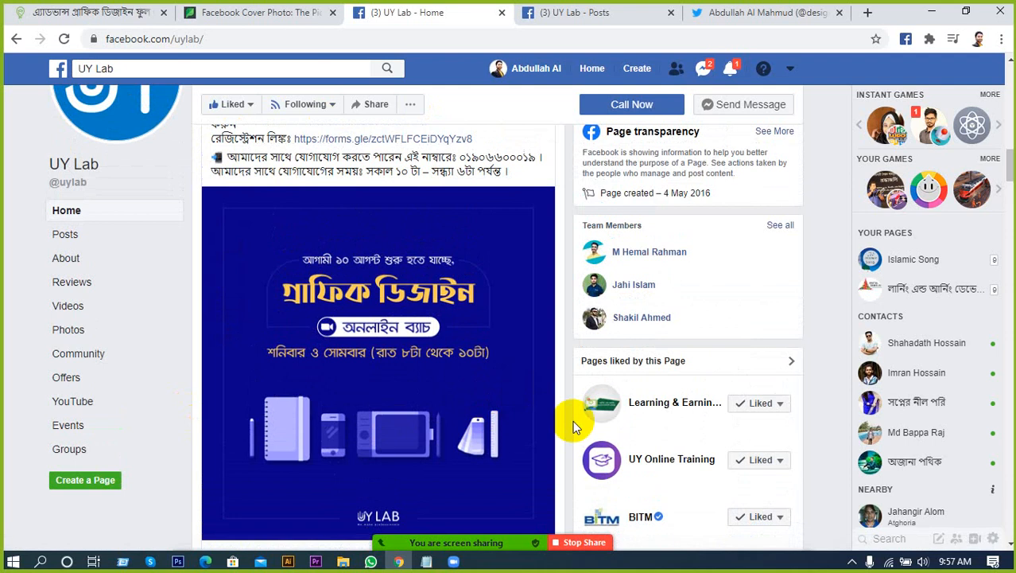
Step: Look over UY Lab's videos section, and view the enlarged batch post image in its separate tab before closing the photo viewer
{"action": "scroll", "coordinate": [538, 410], "scroll_direction": "down", "scroll_amount": 5}
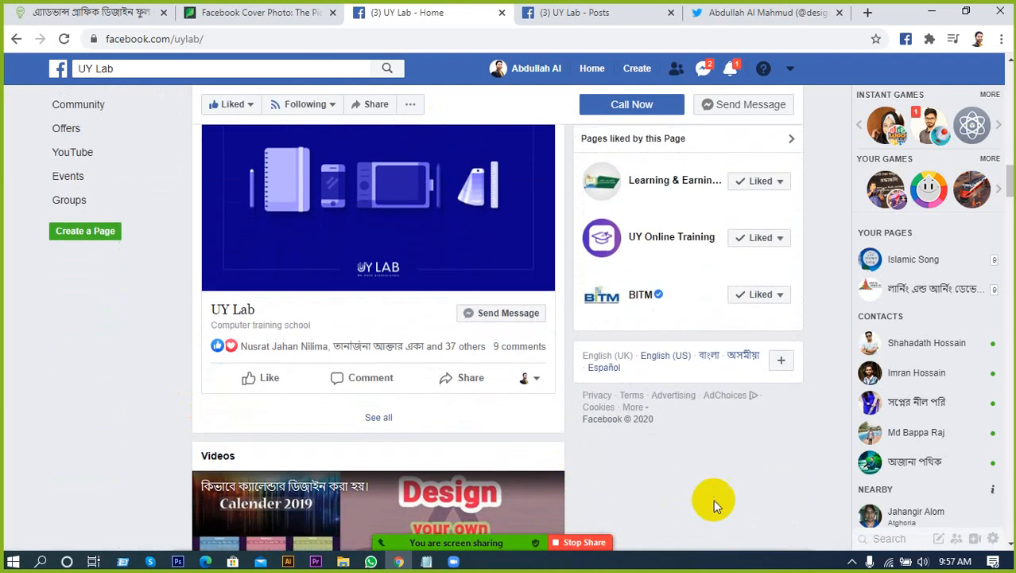
{"action": "scroll", "coordinate": [710, 494], "scroll_direction": "down", "scroll_amount": 4}
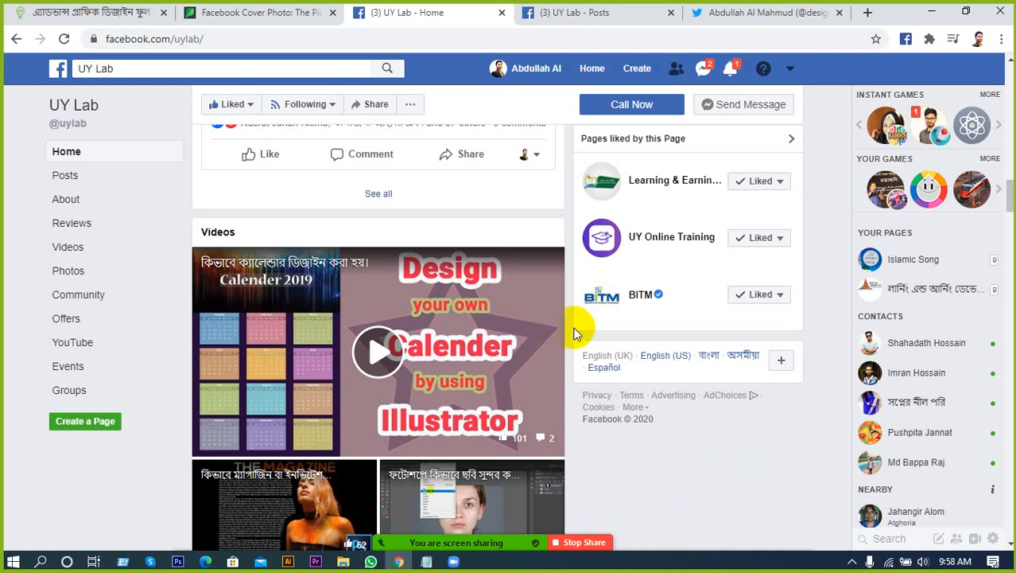
{"action": "scroll", "coordinate": [578, 329], "scroll_direction": "down", "scroll_amount": 2}
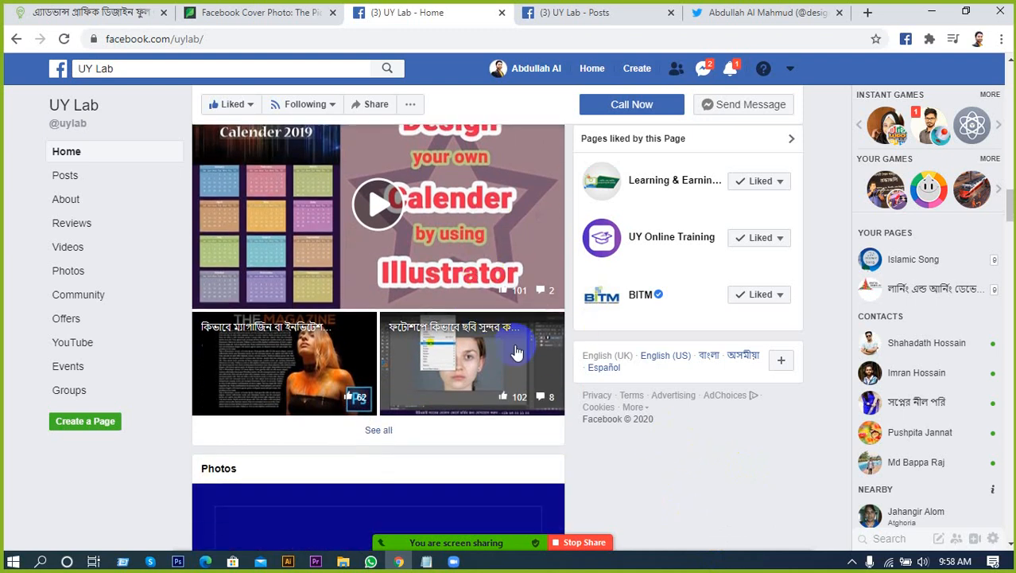
{"action": "left_click", "coordinate": [545, 6]}
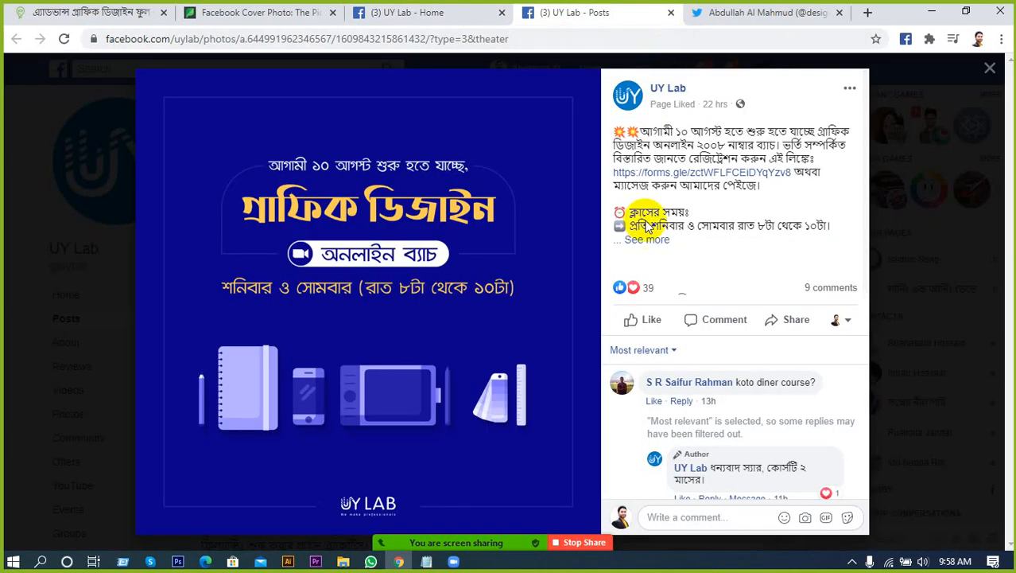
{"action": "left_click", "coordinate": [18, 419]}
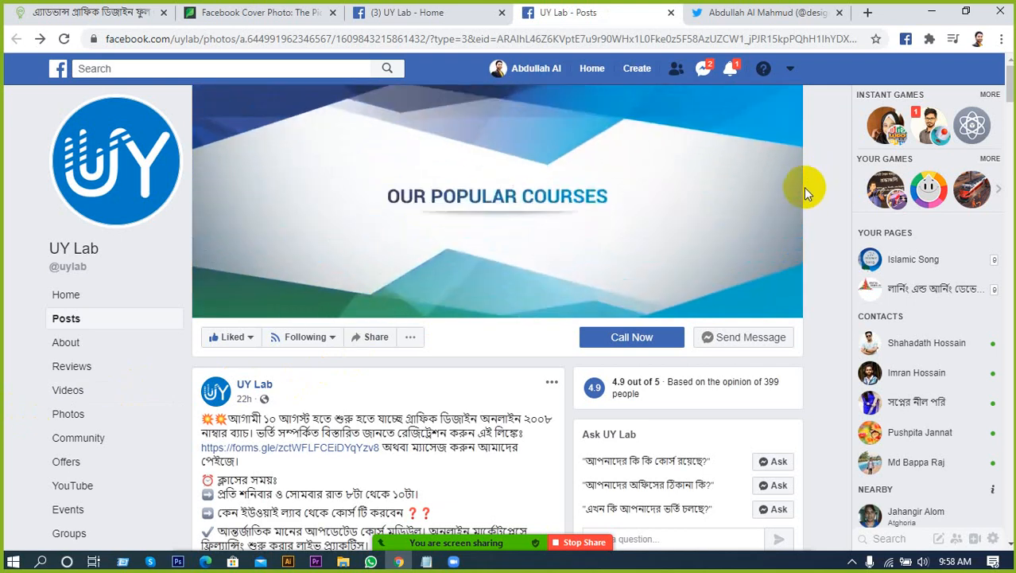
Step: View the cover and posts on the UY Lab Facebook page, and the cover on the open Twitter profile
{"action": "scroll", "coordinate": [804, 199], "scroll_direction": "down", "scroll_amount": 2}
{"action": "scroll", "coordinate": [795, 239], "scroll_direction": "down", "scroll_amount": 2}
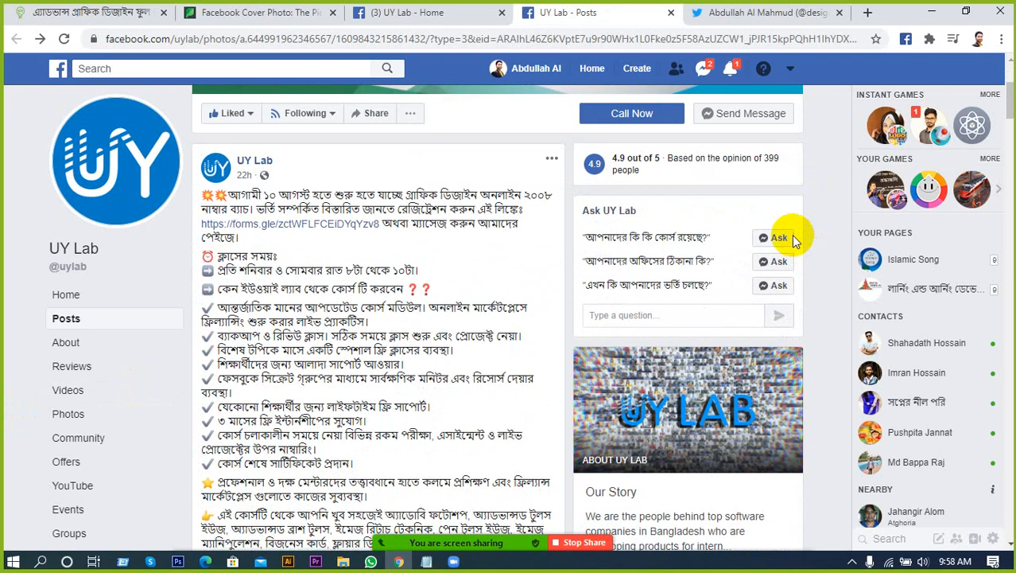
{"action": "scroll", "coordinate": [787, 242], "scroll_direction": "up", "scroll_amount": 4}
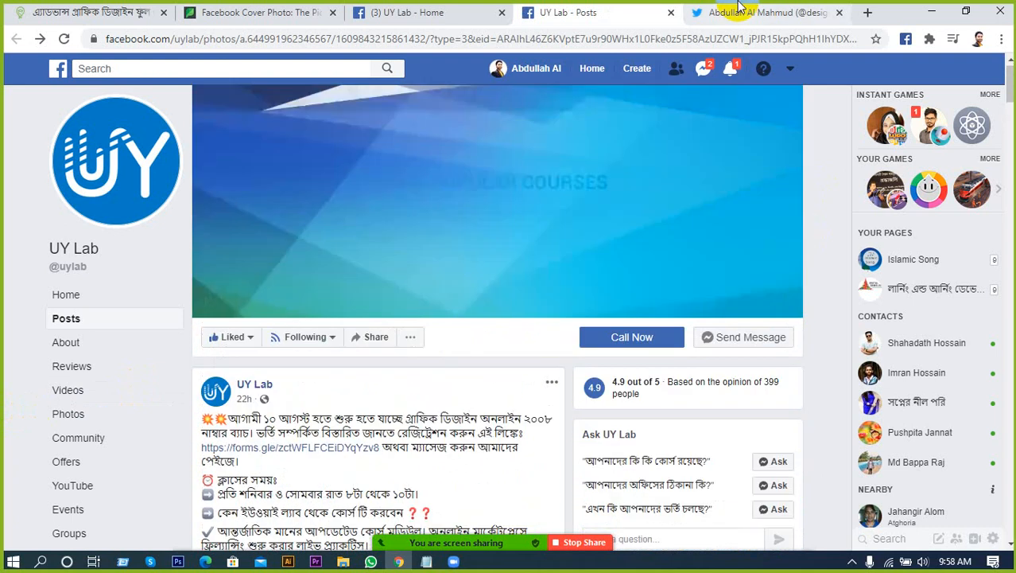
{"action": "left_click", "coordinate": [739, 12]}
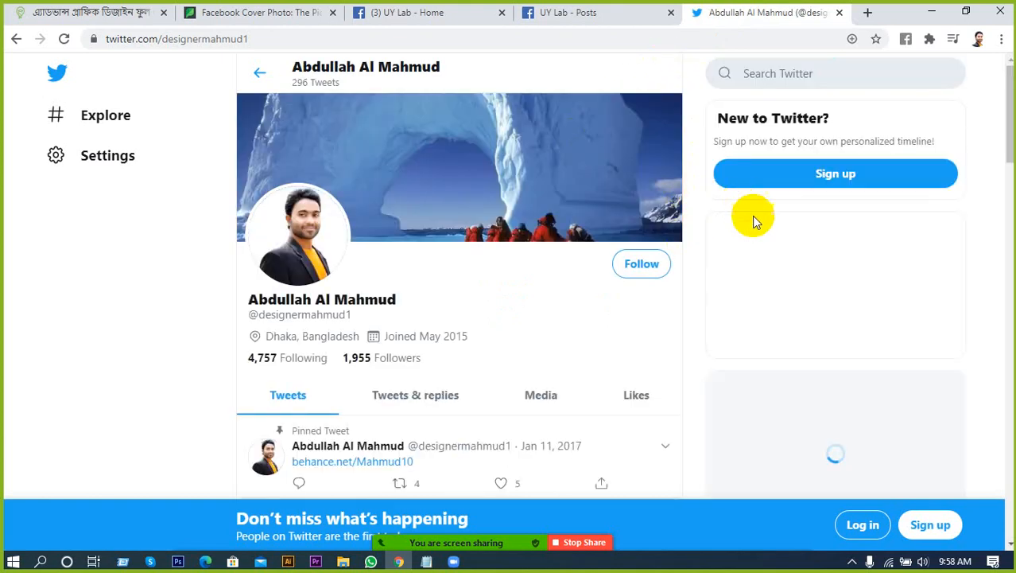
Step: Close the UY Lab posts page and open a blank browser tab
{"action": "left_click", "coordinate": [672, 12]}
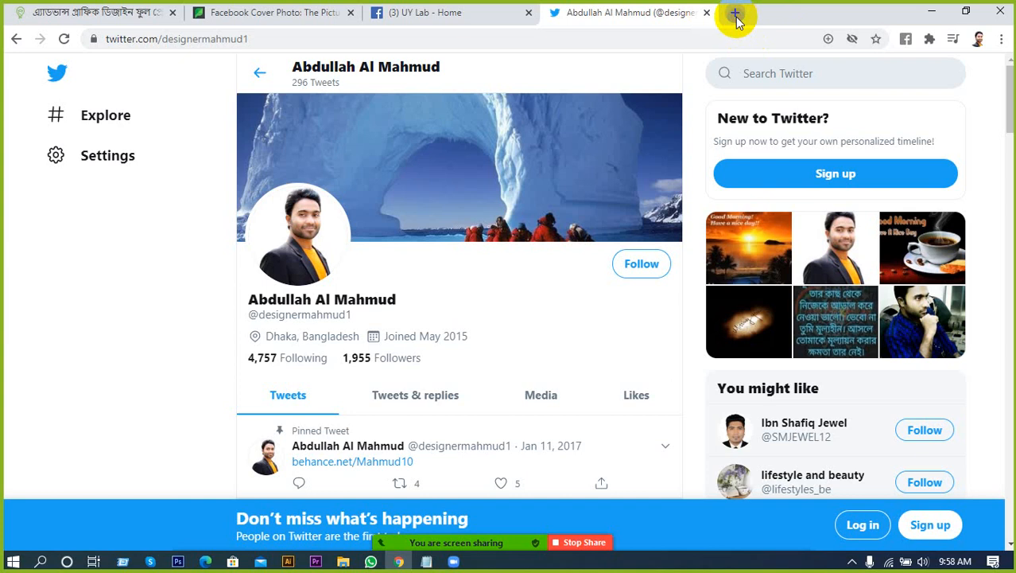
{"action": "left_click", "coordinate": [735, 12]}
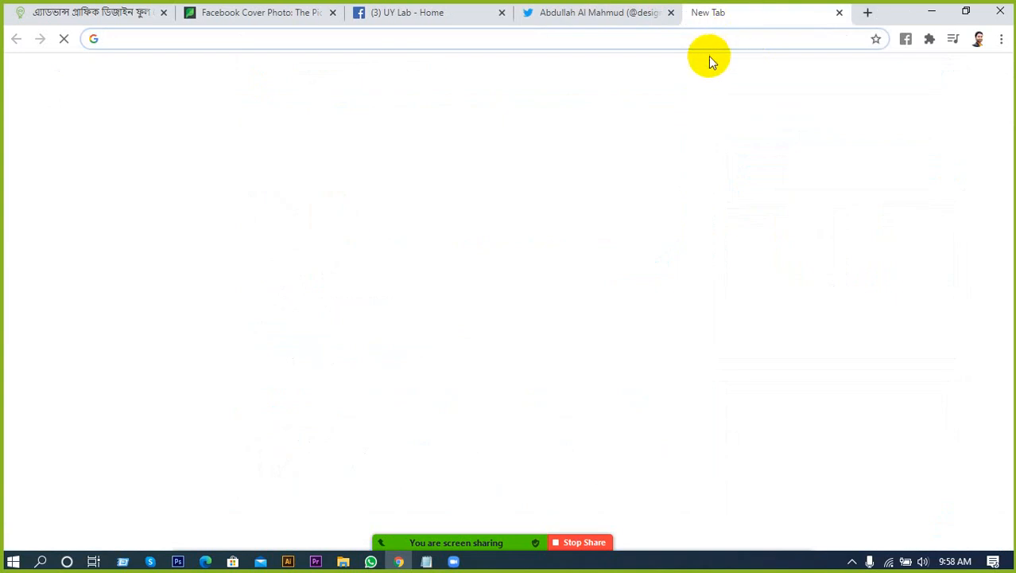
Step: Run a Google search for "twitter" in place of the open Twitter profile page
{"action": "left_click", "coordinate": [608, 13]}
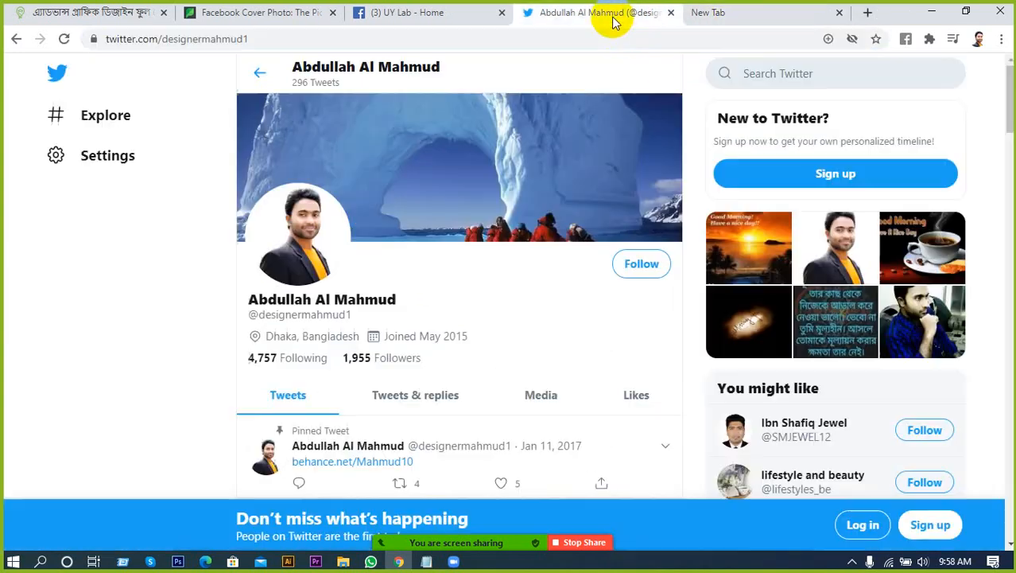
{"action": "left_click", "coordinate": [318, 39]}
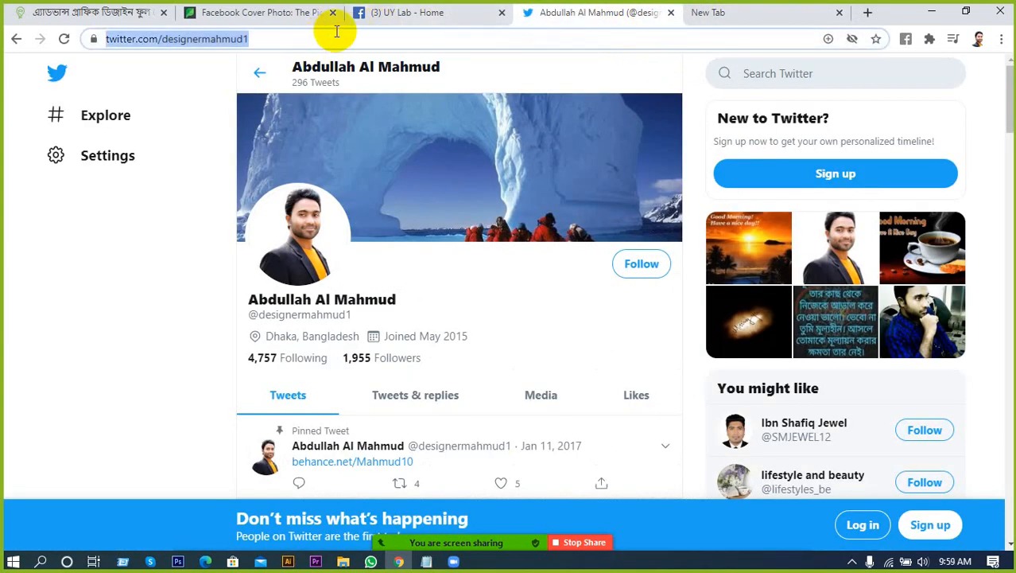
{"action": "type", "text": "twiteer"}
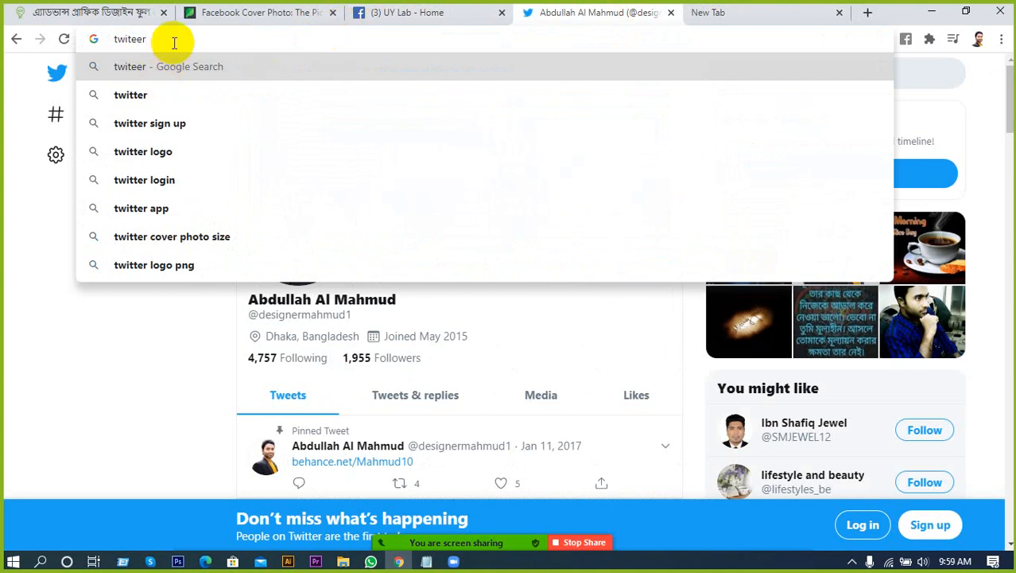
{"action": "left_click", "coordinate": [127, 94]}
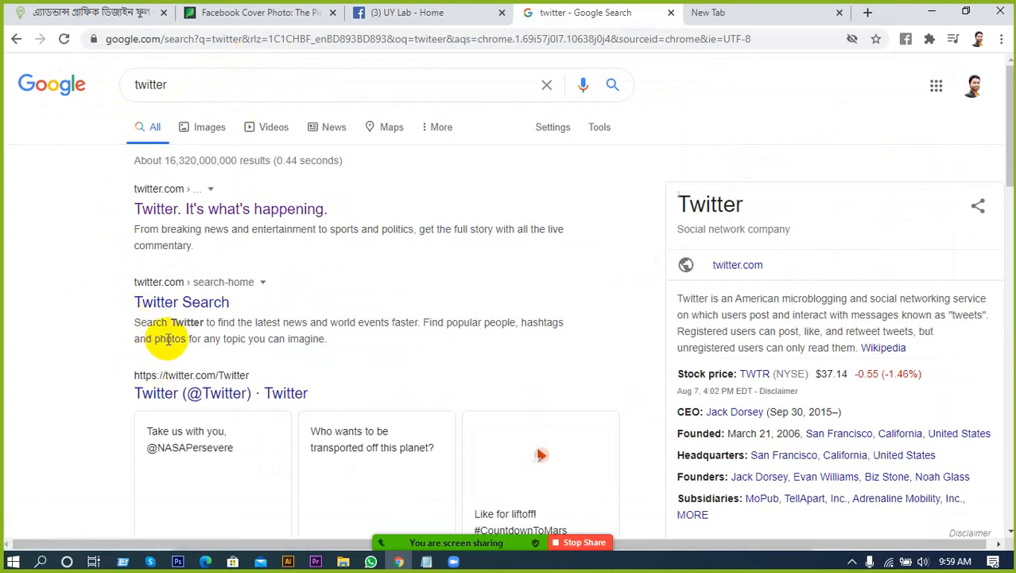
Step: Extend the Google search to "twitter size" and review the image dimensions in the results
{"action": "left_click", "coordinate": [189, 86]}
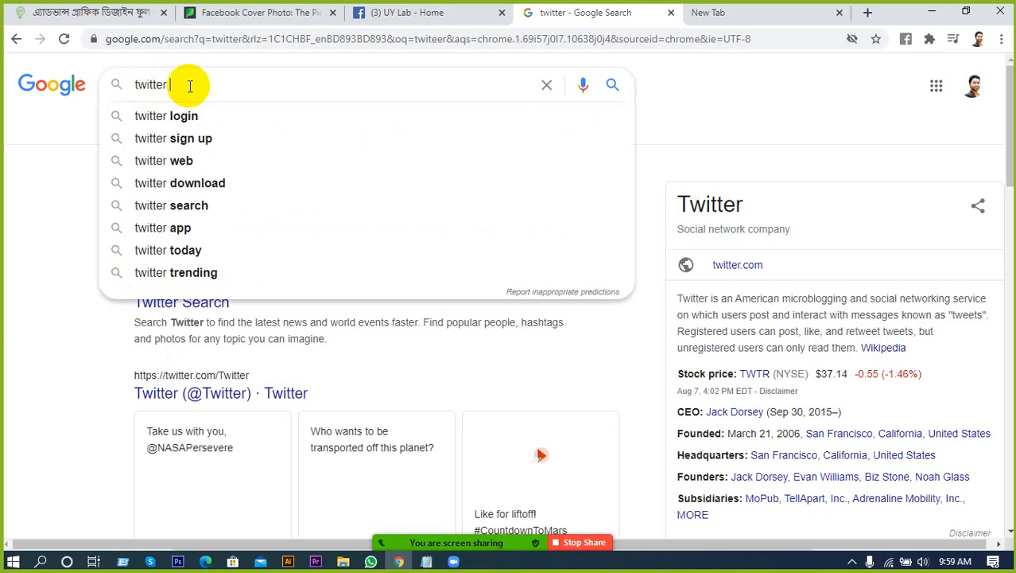
{"action": "type", "text": "siz"}
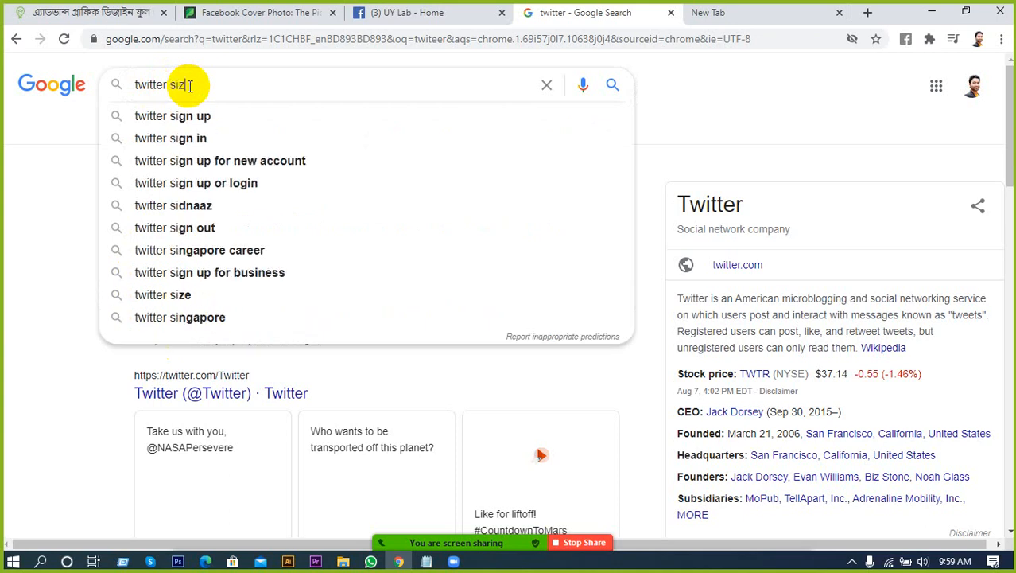
{"action": "type", "text": "e"}
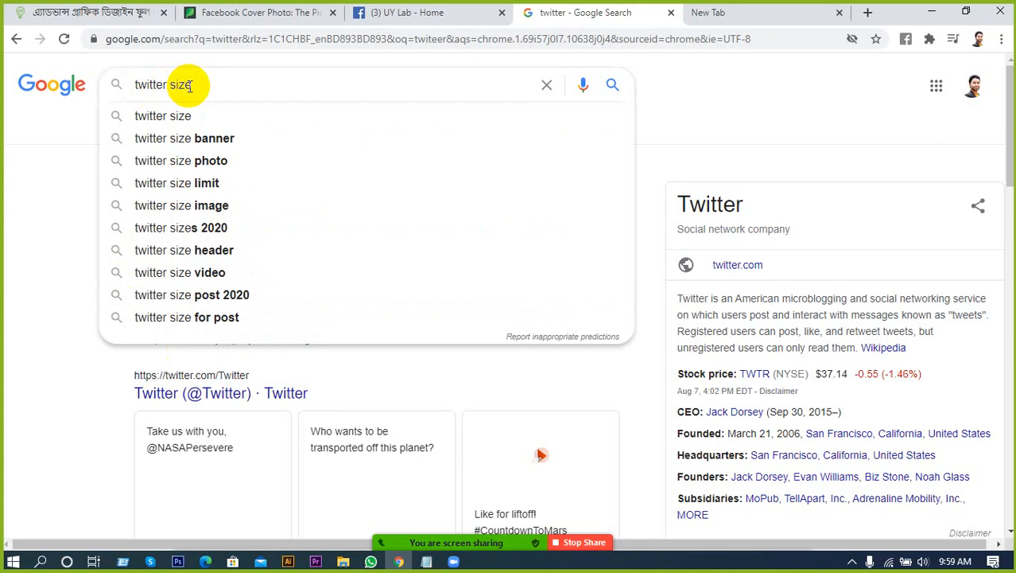
{"action": "left_click", "coordinate": [119, 114]}
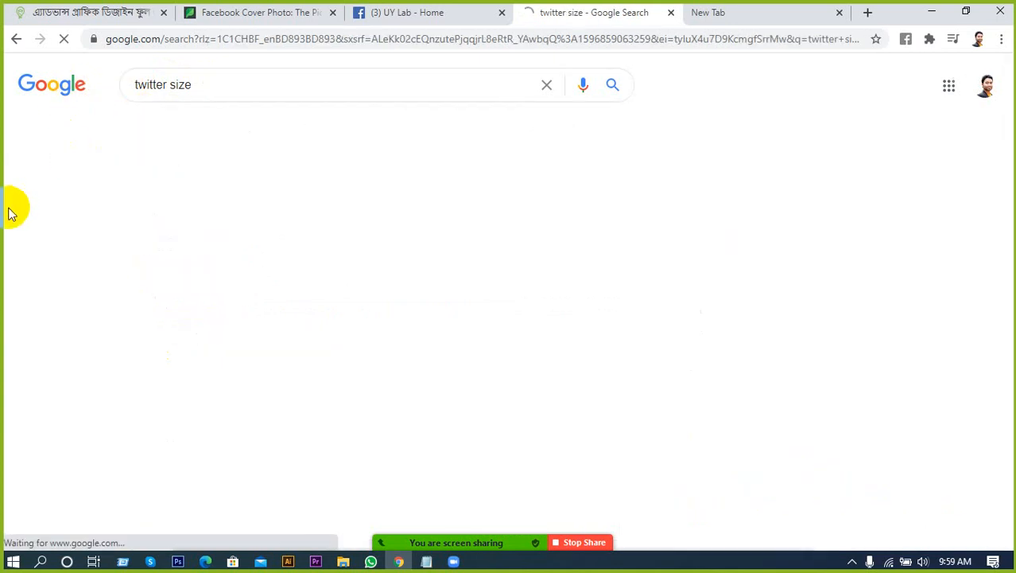
{"action": "scroll", "coordinate": [238, 302], "scroll_direction": "down", "scroll_amount": 1}
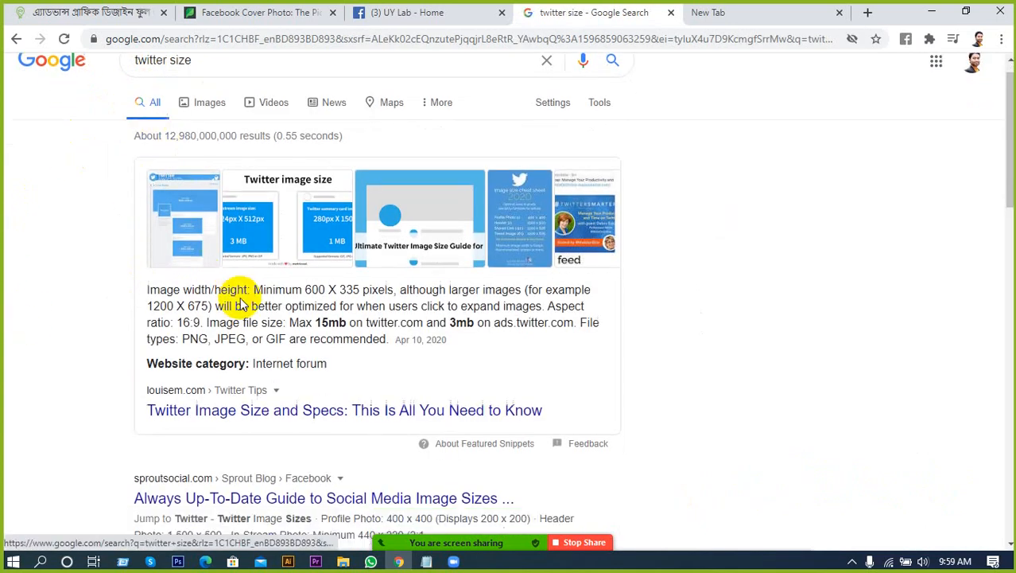
{"action": "scroll", "coordinate": [242, 304], "scroll_direction": "down", "scroll_amount": 1}
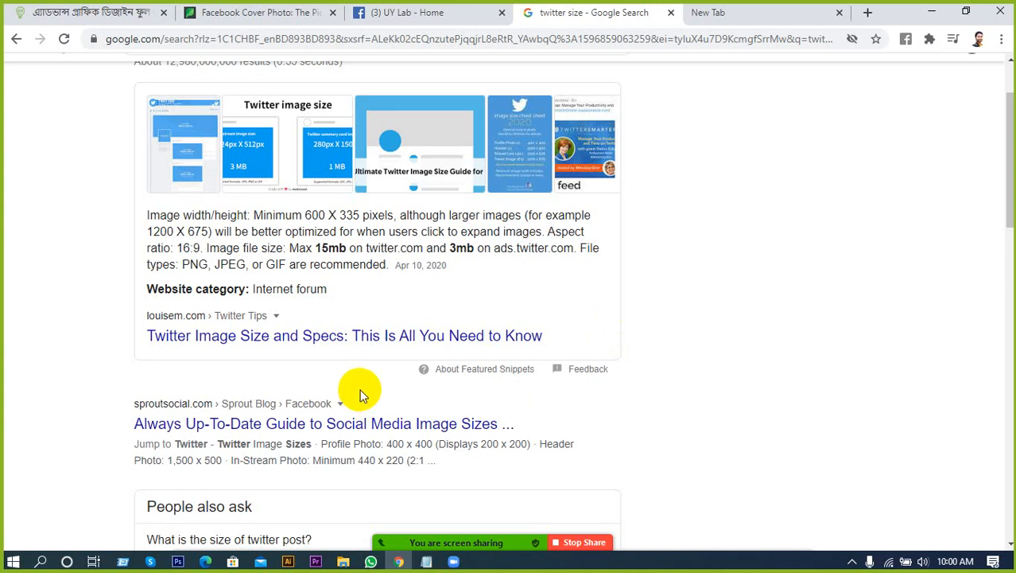
{"action": "scroll", "coordinate": [526, 363], "scroll_direction": "down", "scroll_amount": 1}
{"action": "scroll", "coordinate": [650, 388], "scroll_direction": "up", "scroll_amount": 3}
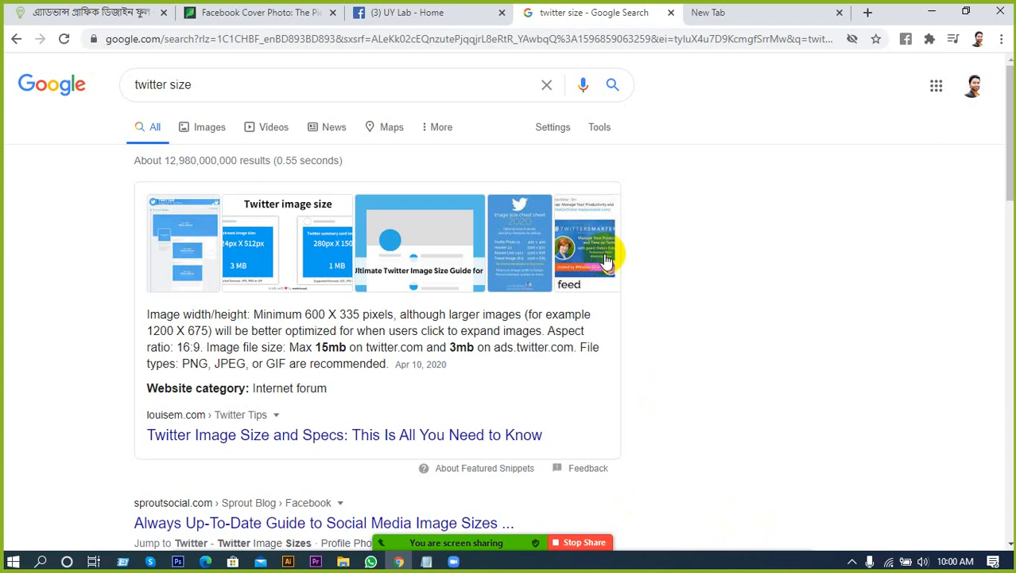
{"action": "left_click", "coordinate": [210, 83]}
{"action": "left_click", "coordinate": [67, 184]}
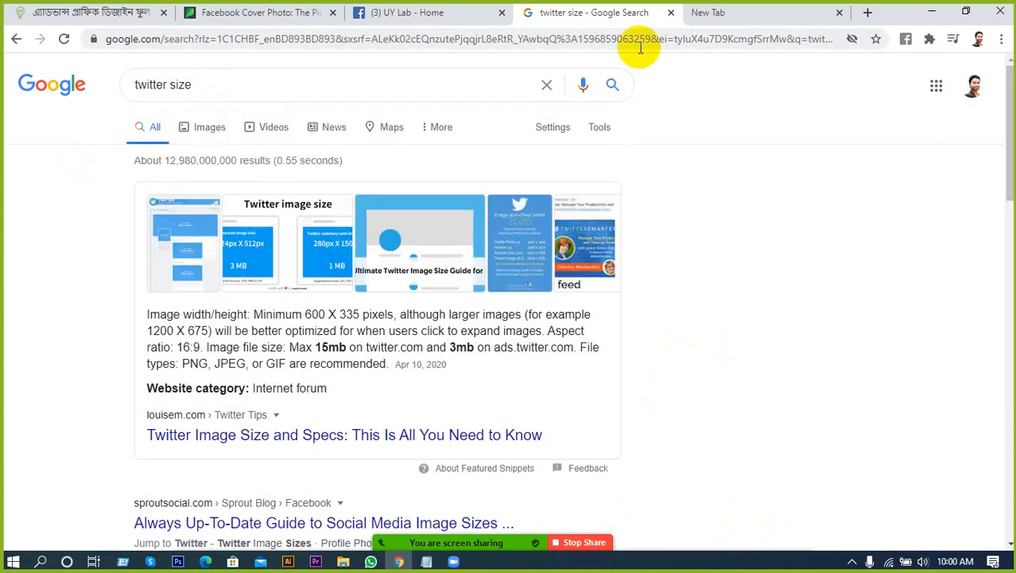
{"action": "left_click", "coordinate": [430, 13]}
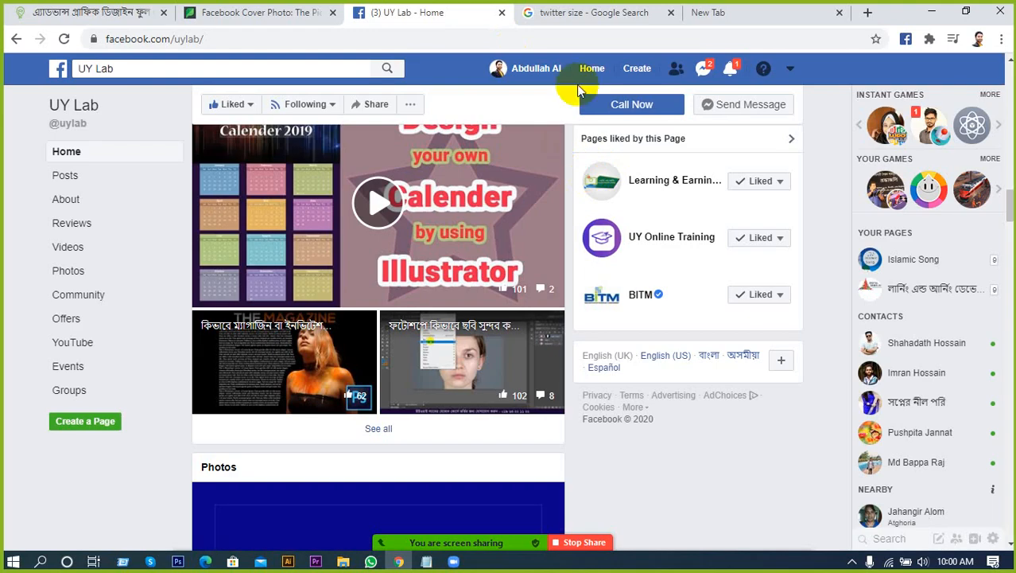
{"action": "left_click", "coordinate": [573, 13]}
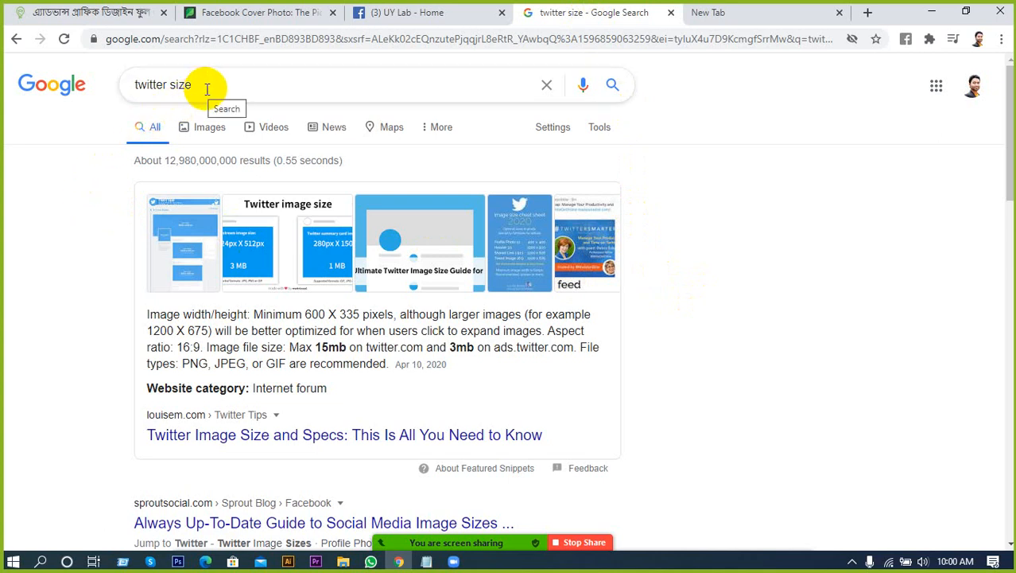
Step: Switch the Google search to the suggestion "twitter cover size" and check the recommended header dimensions
{"action": "left_click", "coordinate": [165, 85]}
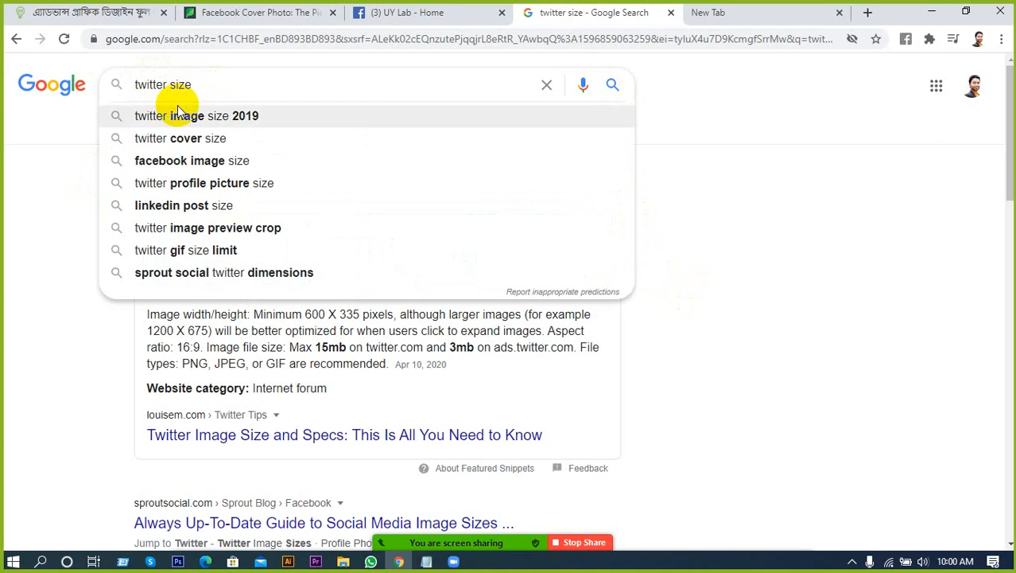
{"action": "left_click", "coordinate": [181, 140]}
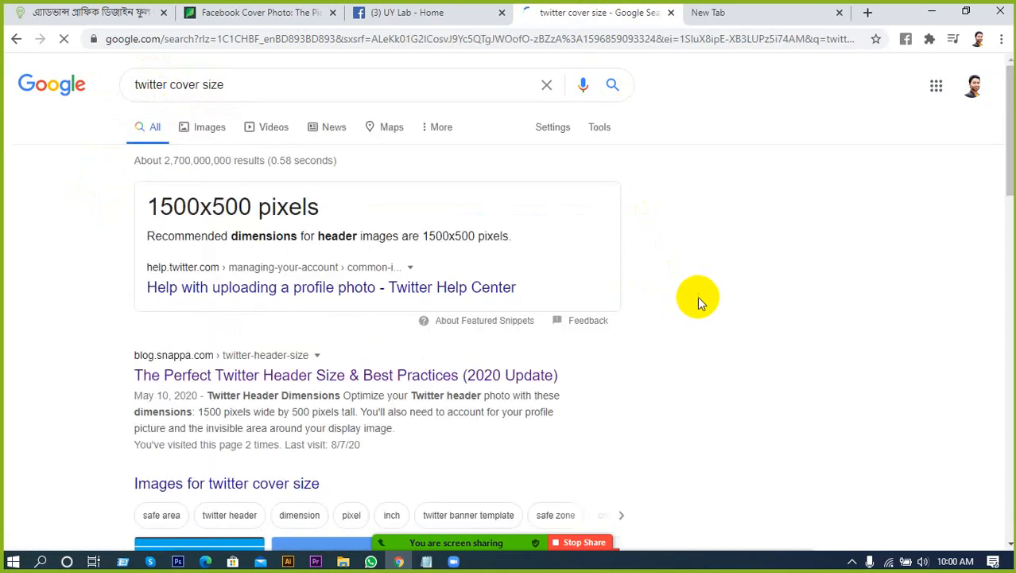
{"action": "scroll", "coordinate": [318, 260], "scroll_direction": "down", "scroll_amount": 1}
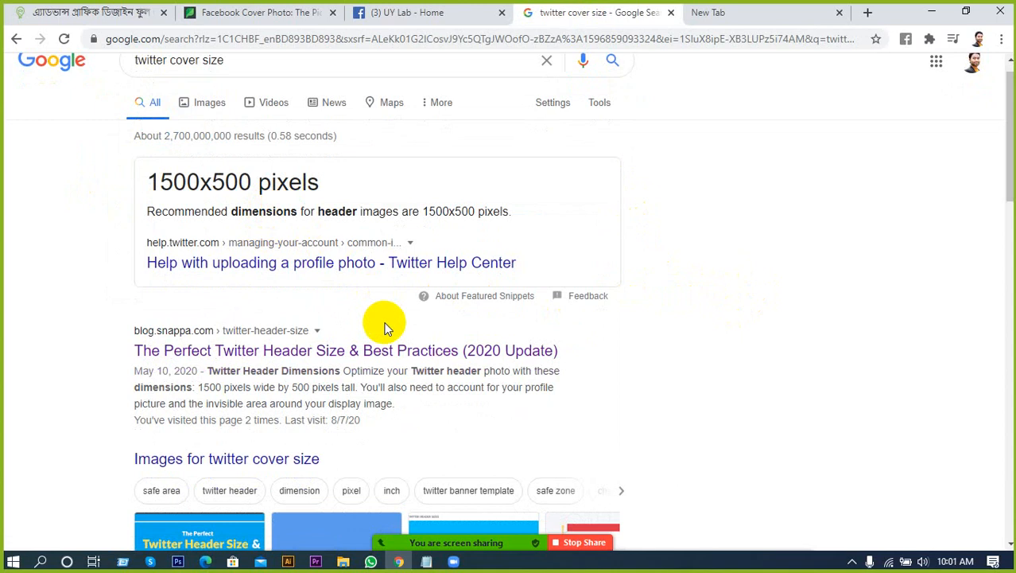
Step: Search Google for "youtube banner size" in the blank browser tab
{"action": "left_click", "coordinate": [703, 10]}
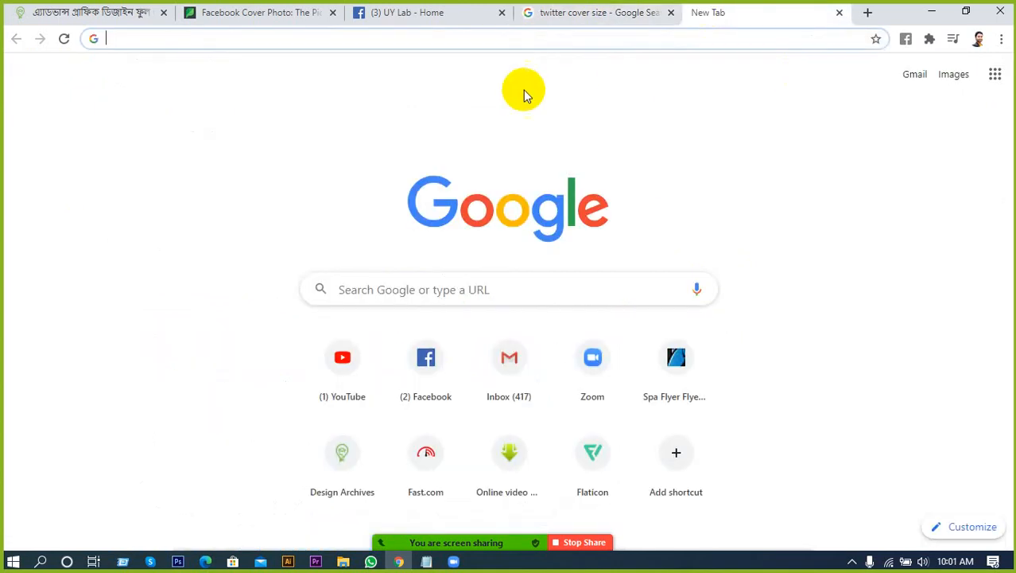
{"action": "left_click", "coordinate": [535, 38]}
{"action": "type", "text": "y"}
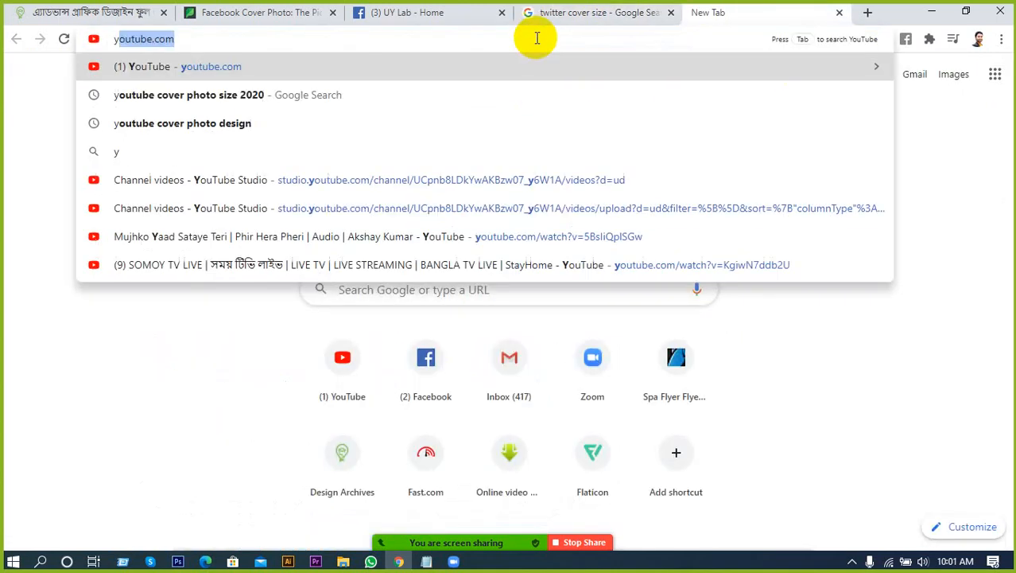
{"action": "type", "text": "out"}
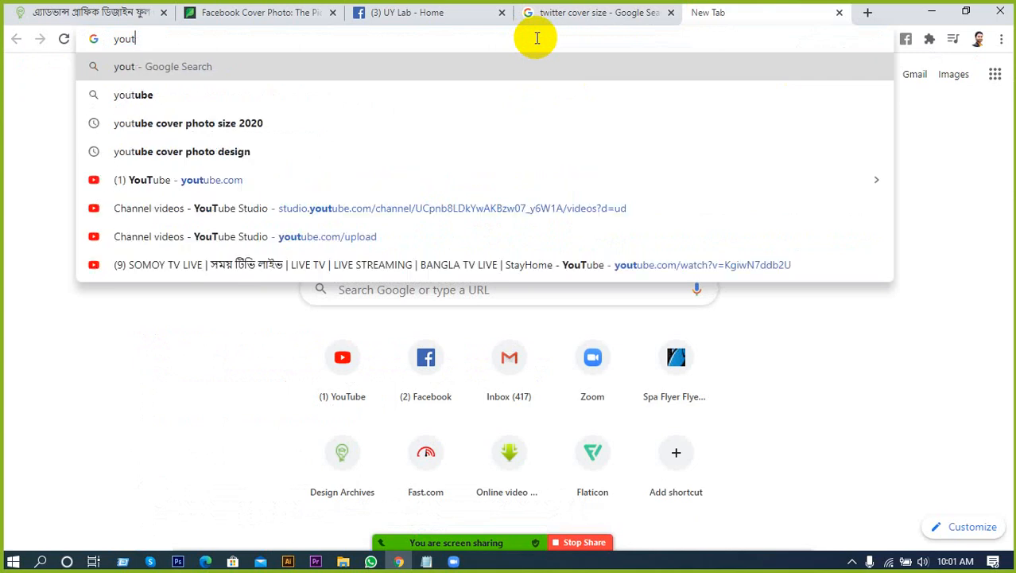
{"action": "type", "text": "y"}
{"action": "key", "text": "BackSpace"}
{"action": "type", "text": "i"}
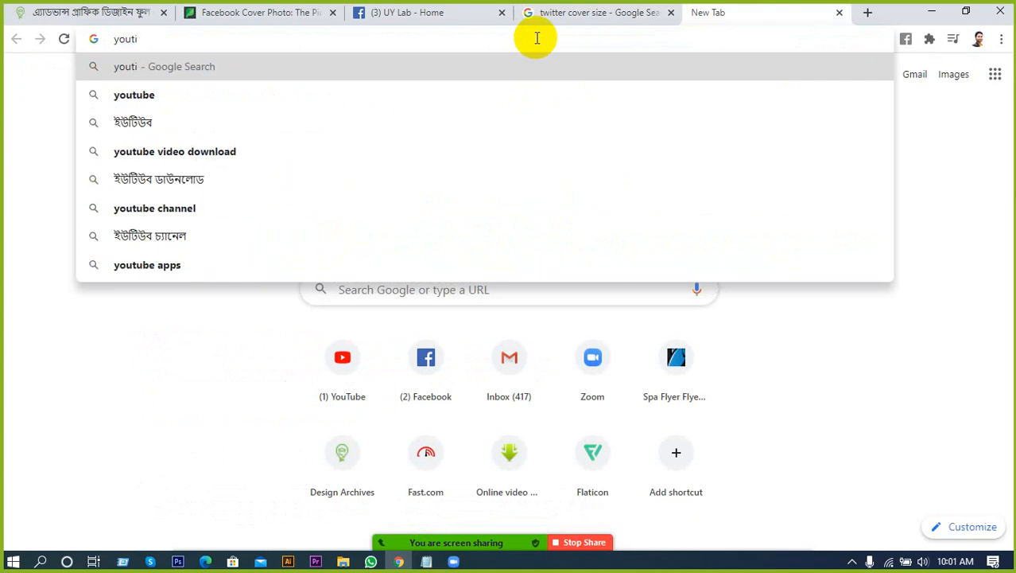
{"action": "key", "text": "BackSpace"}
{"action": "type", "text": "ube"}
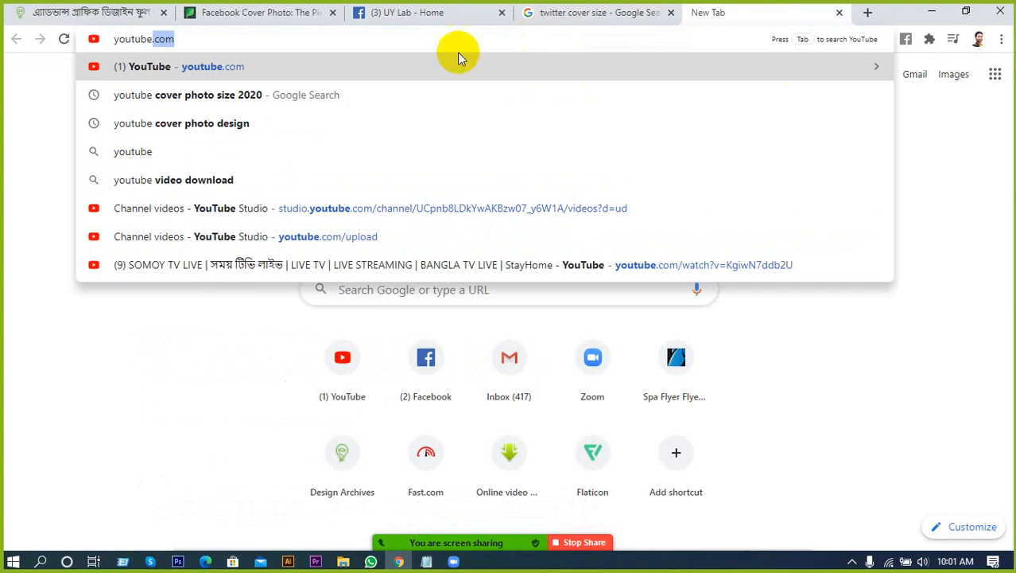
{"action": "left_click", "coordinate": [213, 43]}
{"action": "left_click_drag", "start_coordinate": [212, 43], "coordinate": [155, 43]}
{"action": "type", "text": "b"}
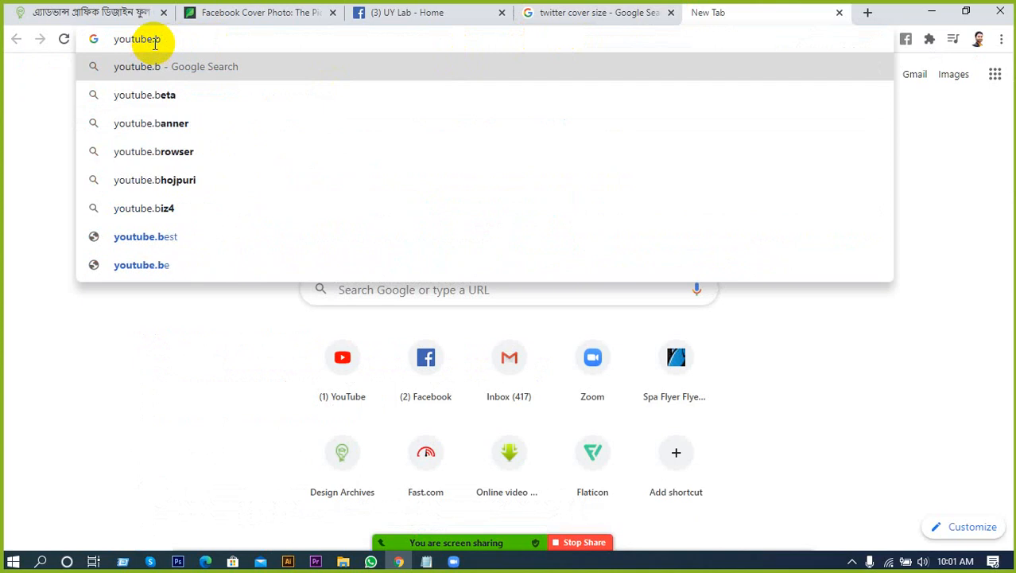
{"action": "key", "text": "BackSpace"}
{"action": "key", "text": "BackSpace"}
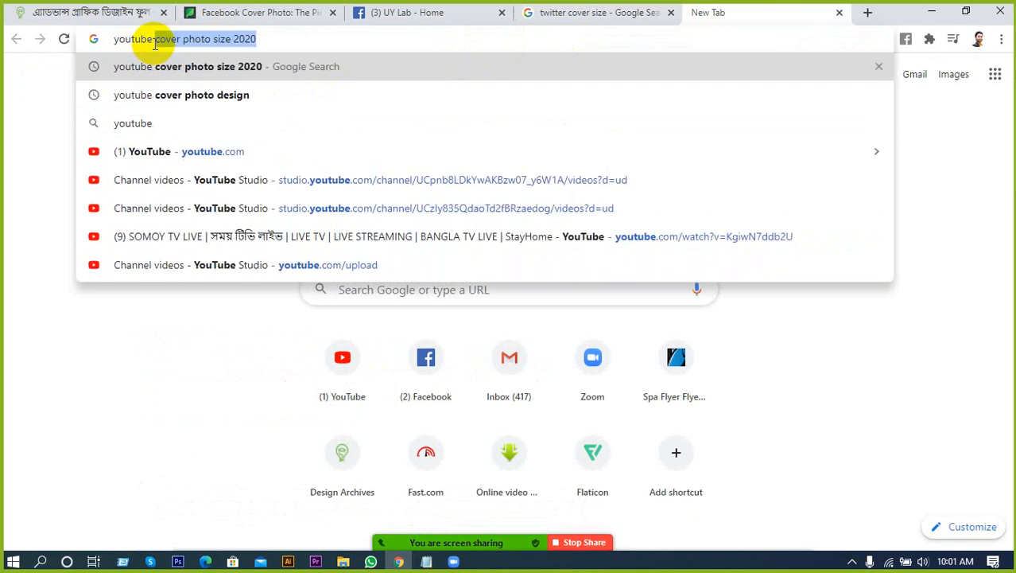
{"action": "type", "text": "banner"}
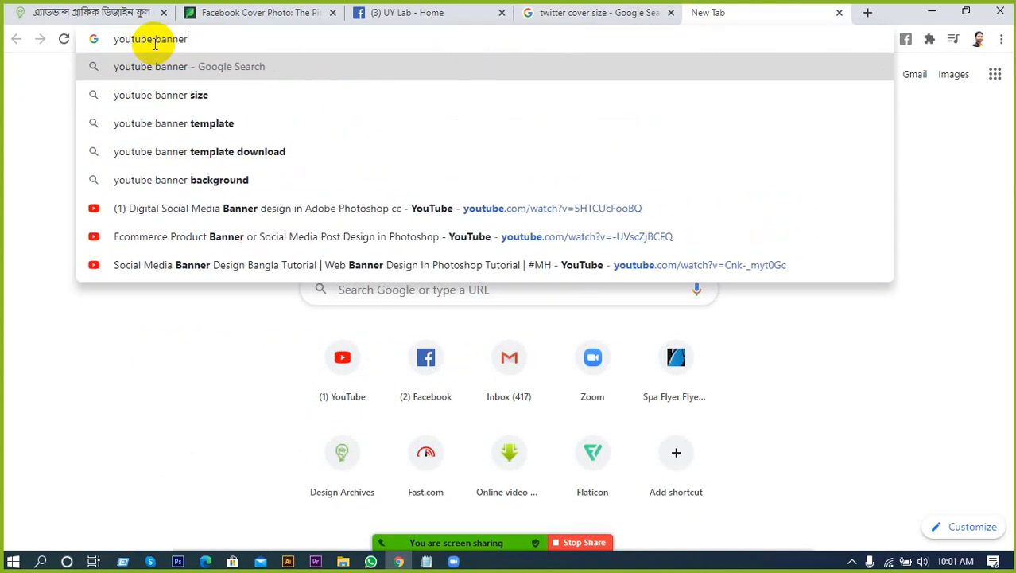
{"action": "left_click", "coordinate": [152, 95]}
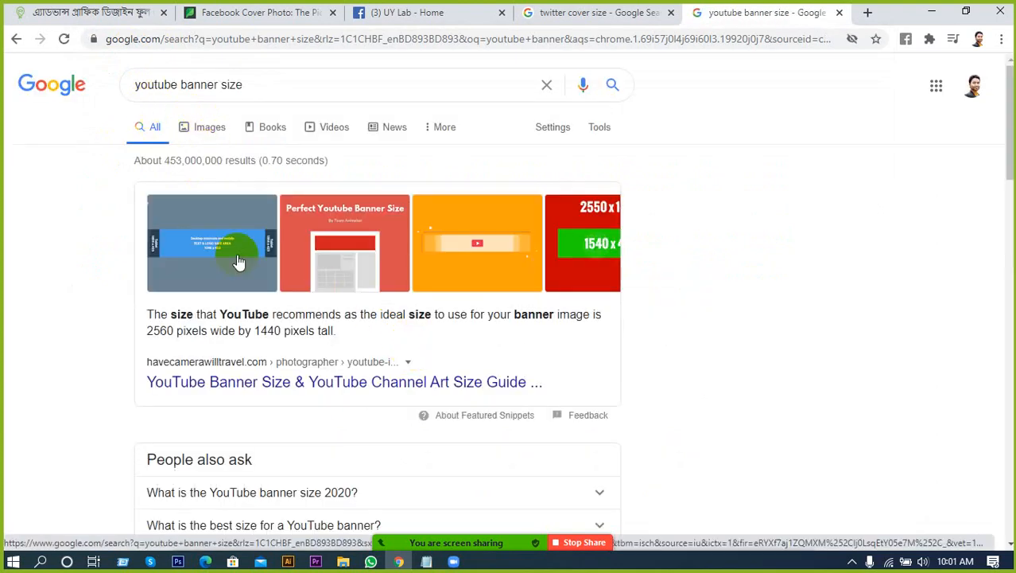
Step: Expand the related question "What is the YouTube banner size 2020?" and read its answer
{"action": "scroll", "coordinate": [711, 348], "scroll_direction": "down", "scroll_amount": 3}
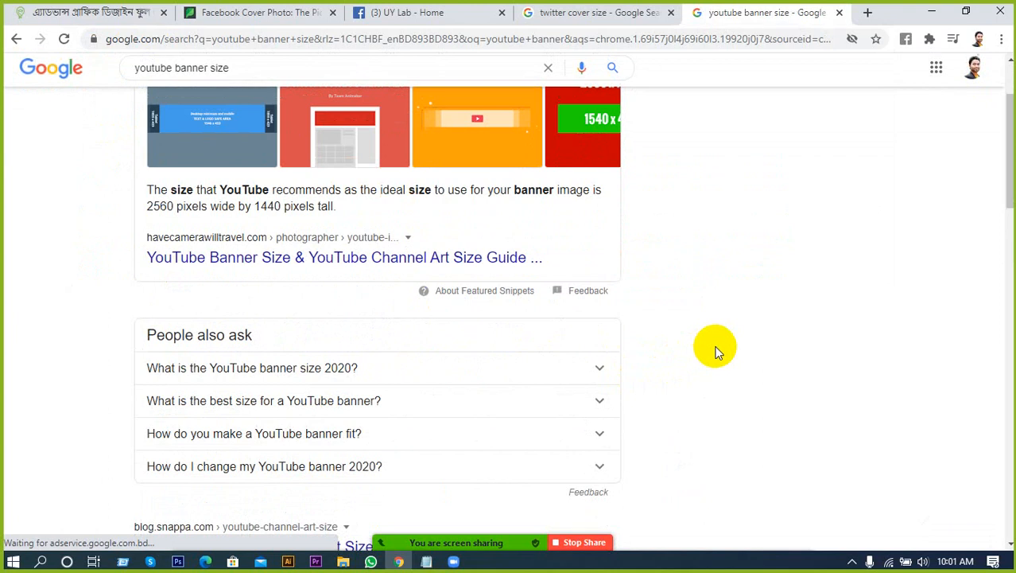
{"action": "scroll", "coordinate": [726, 340], "scroll_direction": "down", "scroll_amount": 1}
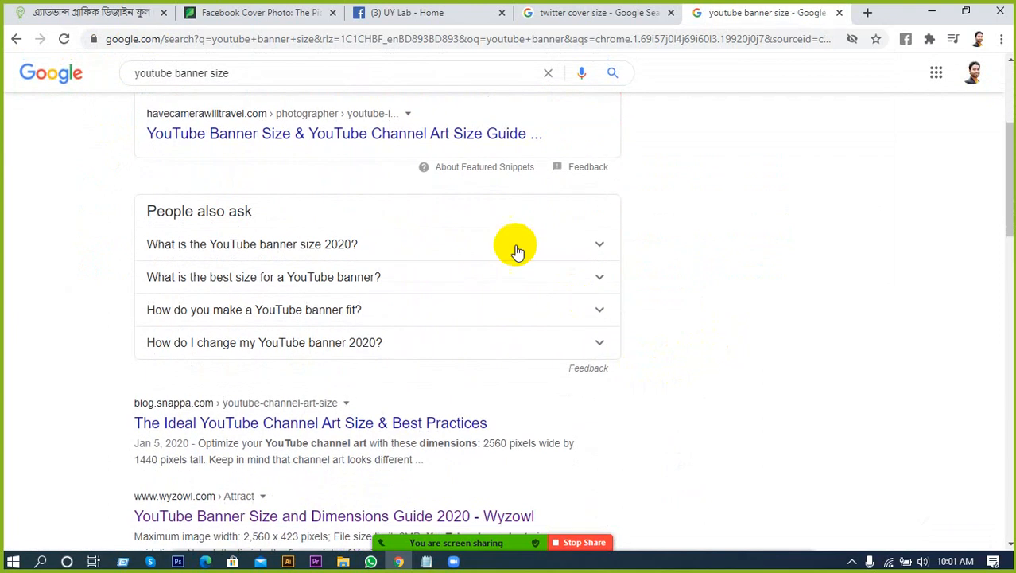
{"action": "left_click", "coordinate": [334, 246]}
{"action": "scroll", "coordinate": [847, 358], "scroll_direction": "down", "scroll_amount": 1}
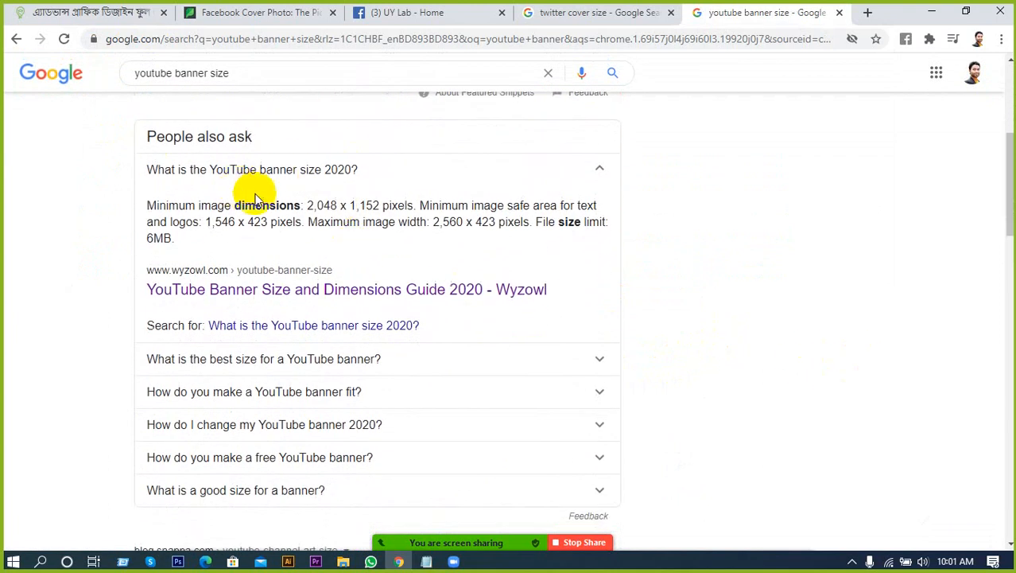
{"action": "scroll", "coordinate": [329, 232], "scroll_direction": "down", "scroll_amount": 2}
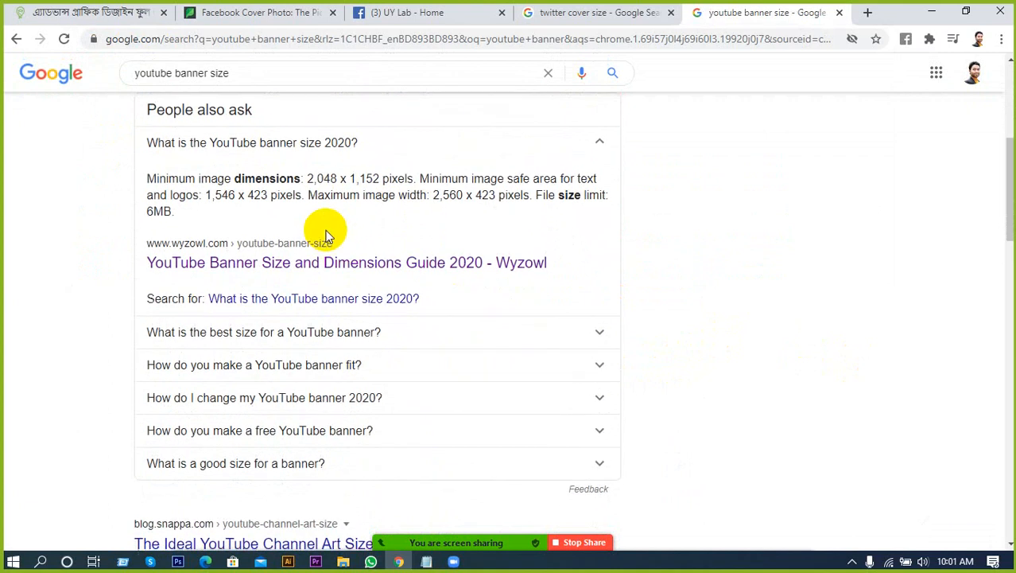
Step: Open the Wyzowl "YouTube Banner Size and Dimensions Guide 2020" result and find its "YouTube banner size" section
{"action": "scroll", "coordinate": [331, 229], "scroll_direction": "up", "scroll_amount": 1}
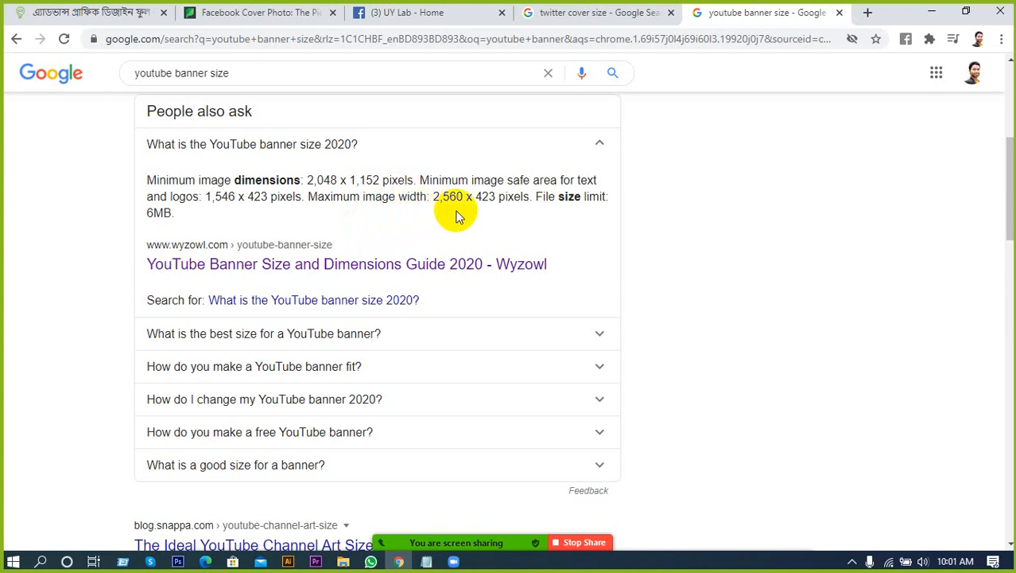
{"action": "scroll", "coordinate": [522, 229], "scroll_direction": "down", "scroll_amount": 1}
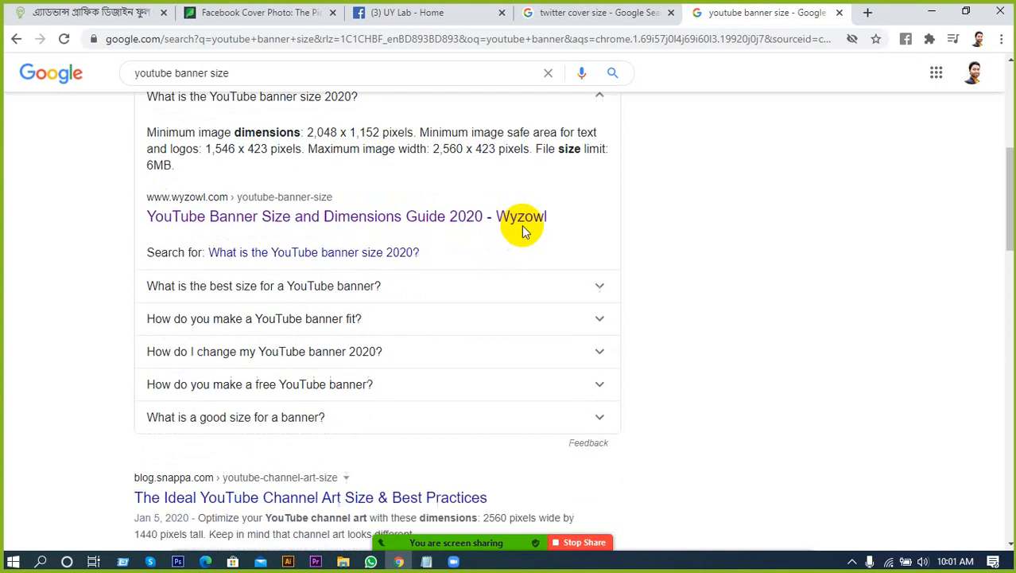
{"action": "scroll", "coordinate": [524, 228], "scroll_direction": "down", "scroll_amount": 3}
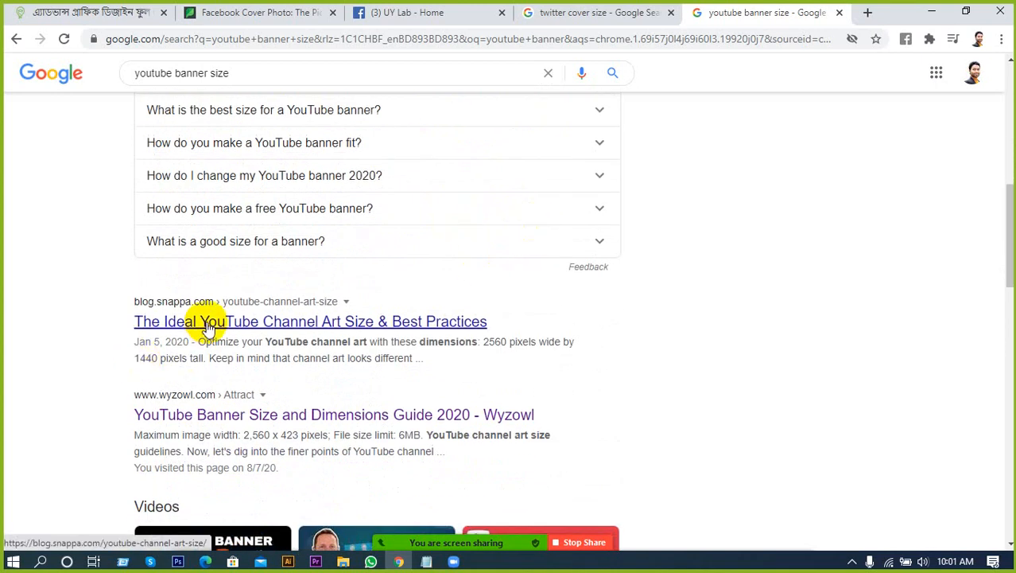
{"action": "left_click", "coordinate": [237, 420]}
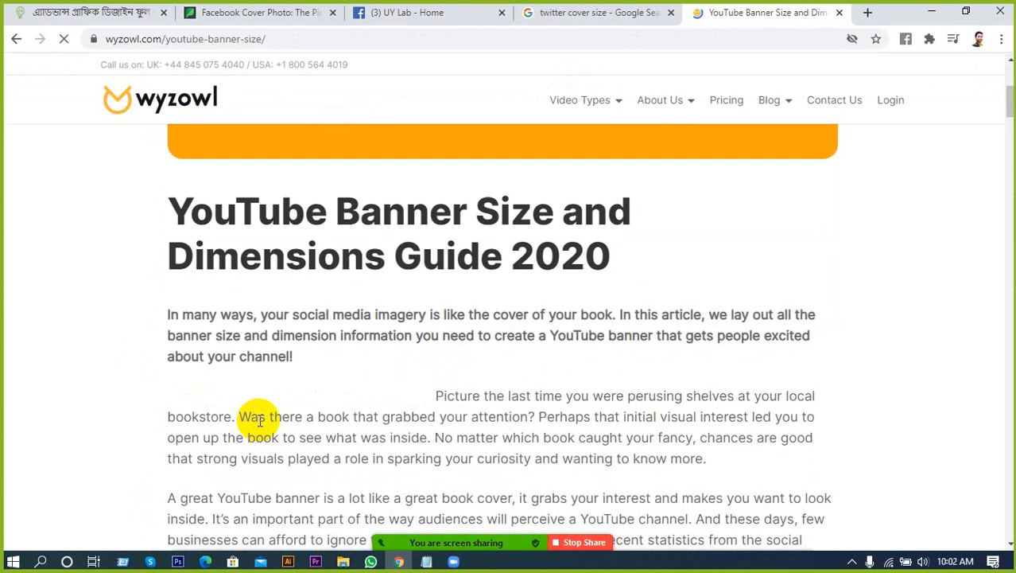
{"action": "scroll", "coordinate": [266, 415], "scroll_direction": "down", "scroll_amount": 8}
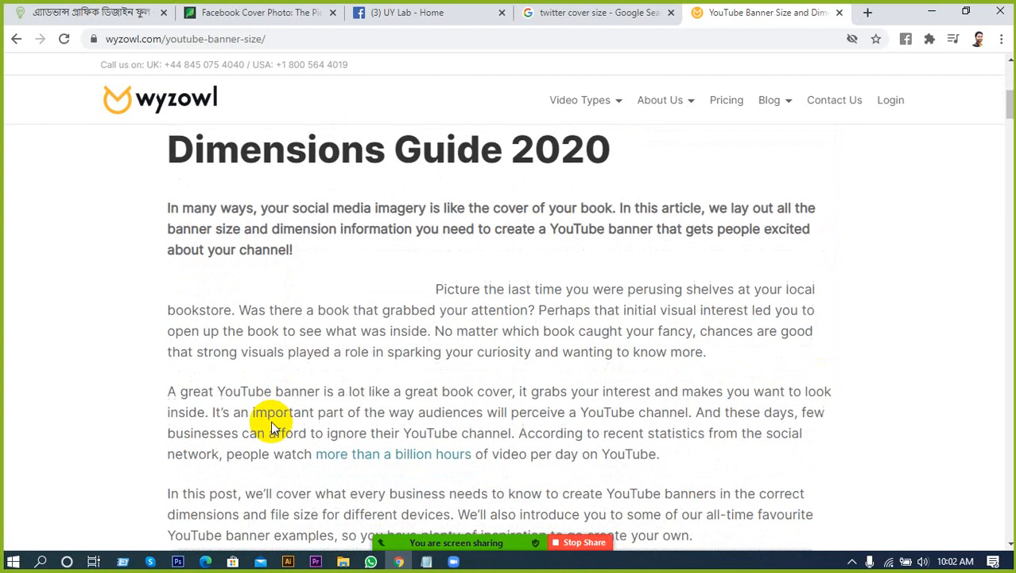
{"action": "scroll", "coordinate": [274, 415], "scroll_direction": "down", "scroll_amount": 2}
{"action": "scroll", "coordinate": [279, 413], "scroll_direction": "down", "scroll_amount": 3}
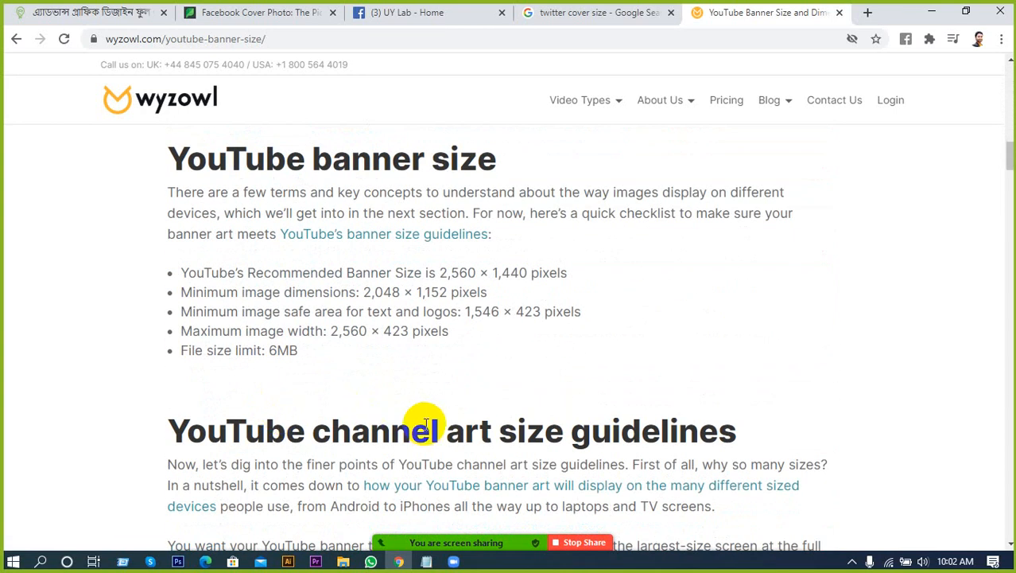
Step: Highlight the minimum image dimensions and the recommended banner size in the guide's checklist to read them
{"action": "left_click_drag", "start_coordinate": [256, 275], "coordinate": [332, 259]}
{"action": "left_click", "coordinate": [370, 277]}
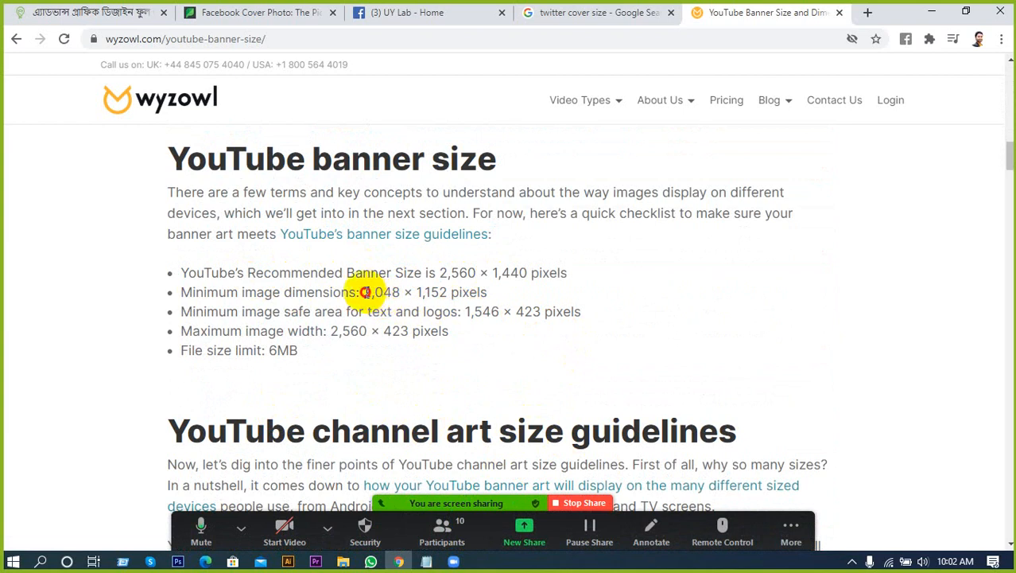
{"action": "left_click_drag", "start_coordinate": [365, 292], "coordinate": [434, 291]}
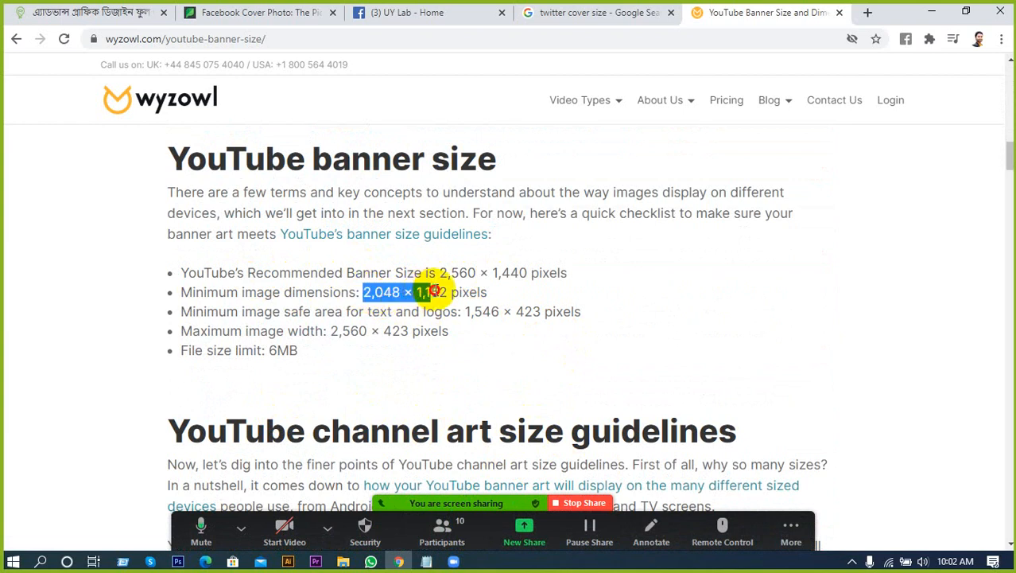
{"action": "left_click", "coordinate": [488, 331]}
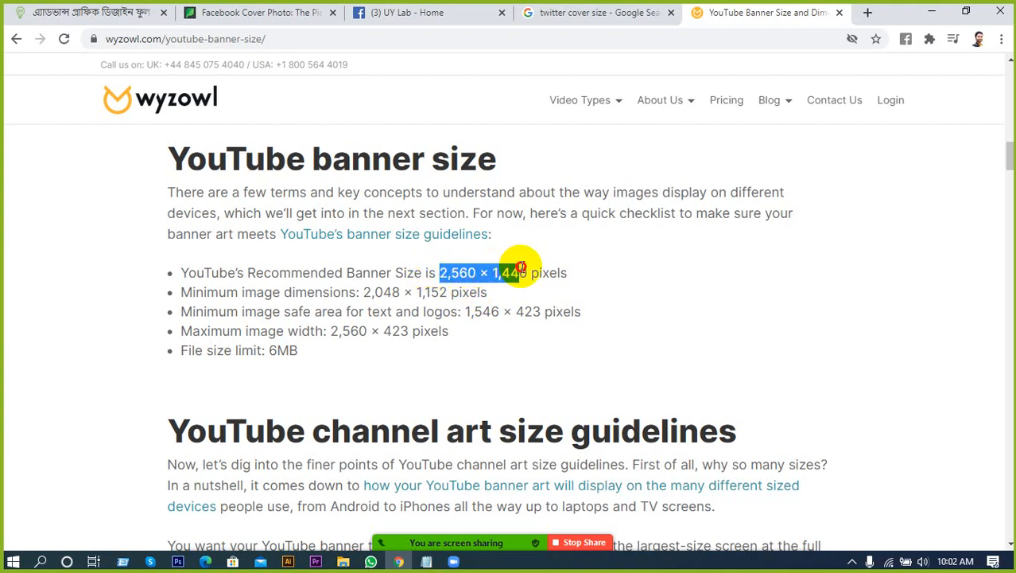
{"action": "left_click", "coordinate": [568, 281]}
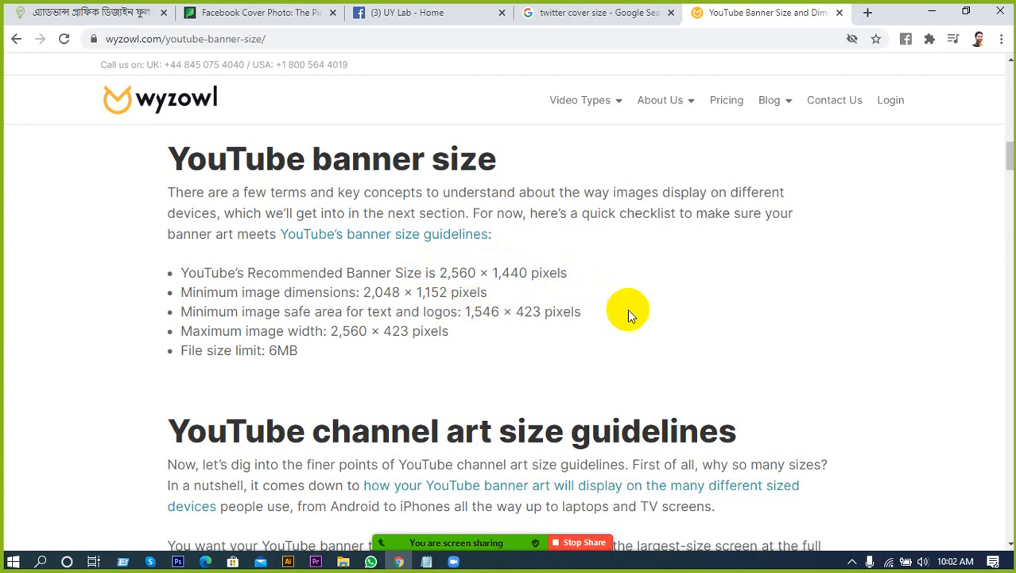
Step: Search Google for the suggestion "youtube cover photo design" and show the image results
{"action": "scroll", "coordinate": [637, 347], "scroll_direction": "up", "scroll_amount": 3}
{"action": "scroll", "coordinate": [649, 302], "scroll_direction": "up", "scroll_amount": 7}
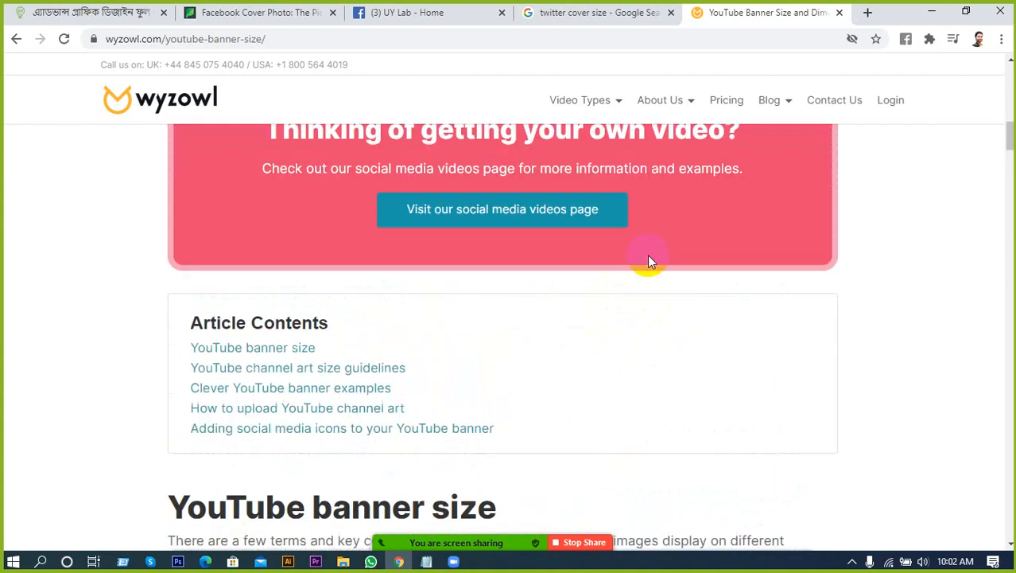
{"action": "left_click_drag", "start_coordinate": [1012, 113], "coordinate": [1007, 69]}
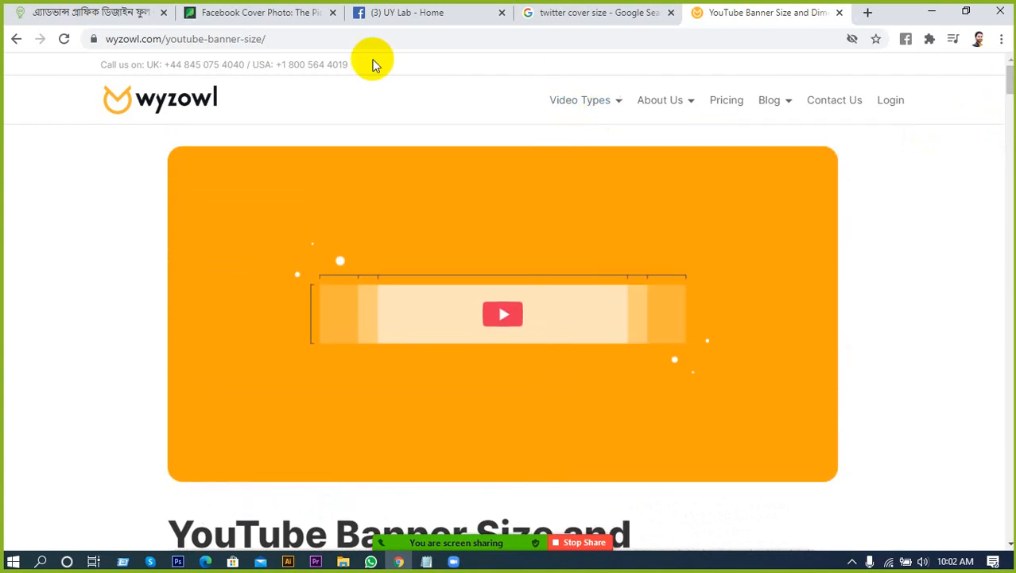
{"action": "left_click", "coordinate": [263, 39]}
{"action": "type", "text": "you"}
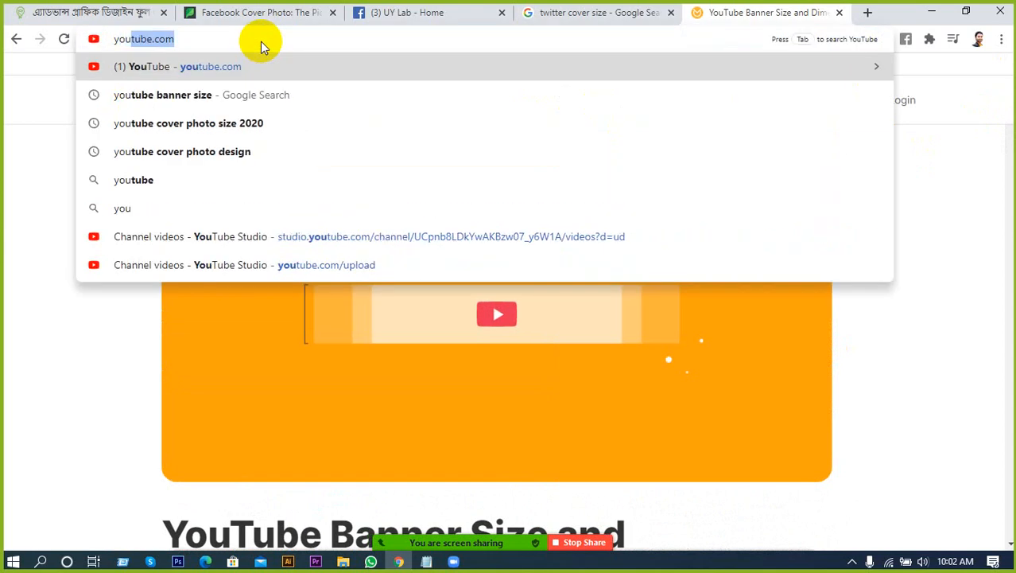
{"action": "key", "text": "Right"}
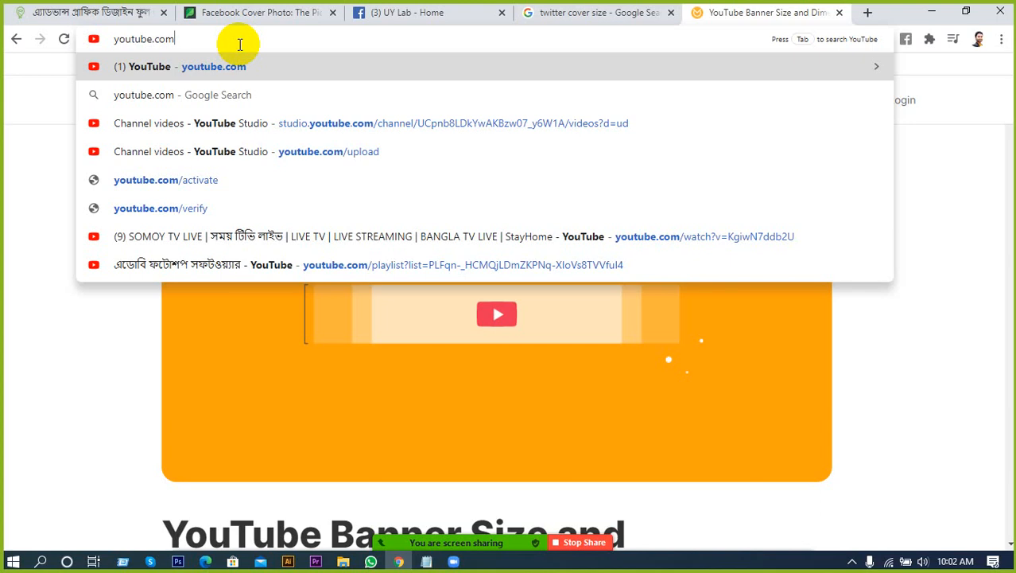
{"action": "key", "text": "BackSpace"}
{"action": "key", "text": "BackSpace"}
{"action": "key", "text": "BackSpace"}
{"action": "key", "text": "BackSpace"}
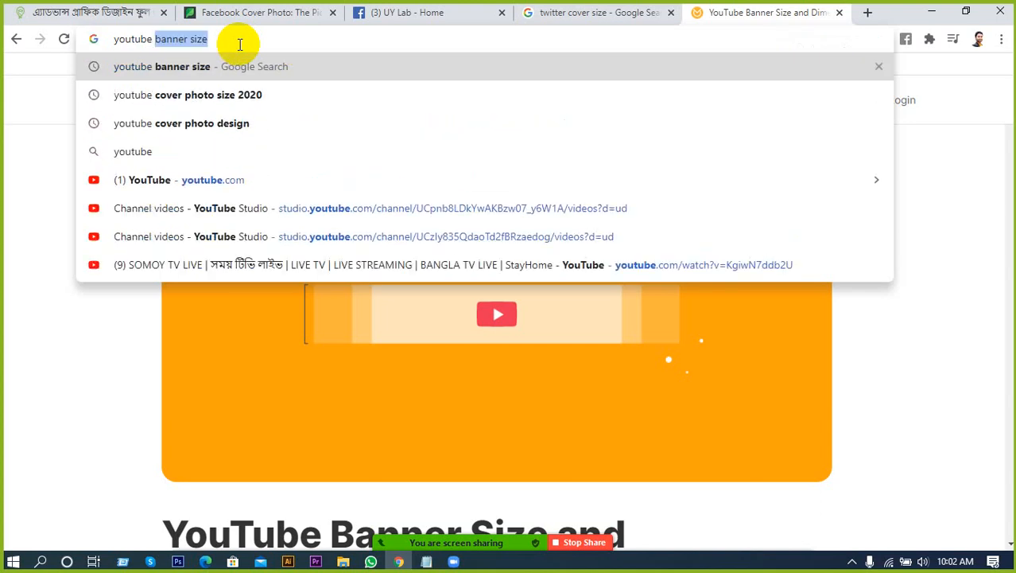
{"action": "left_click", "coordinate": [205, 125]}
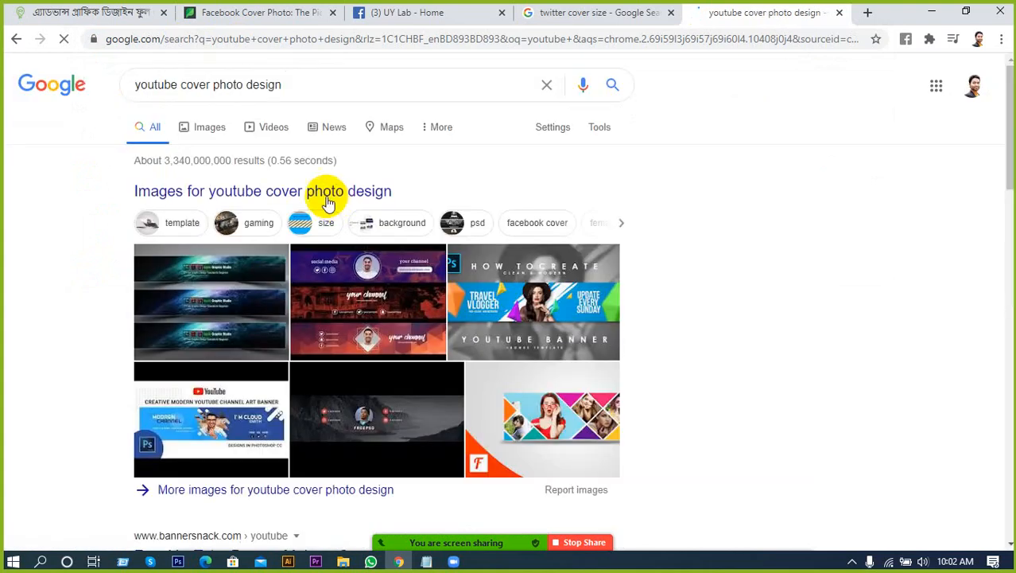
{"action": "left_click", "coordinate": [222, 125]}
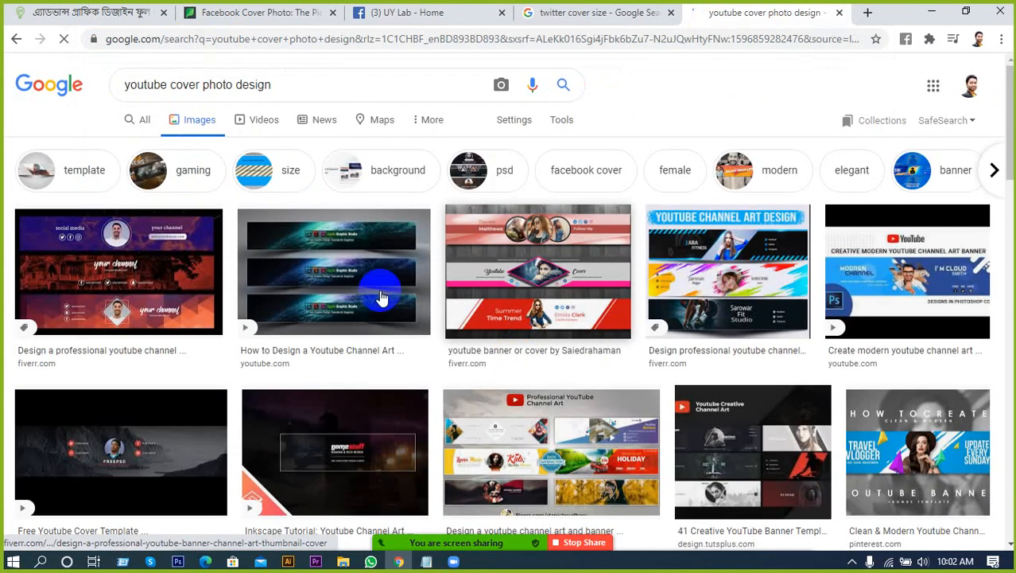
Step: Preview the first three YouTube banner image results, then return to the "How to Design a Youtube Channel Art" image
{"action": "left_click", "coordinate": [195, 289]}
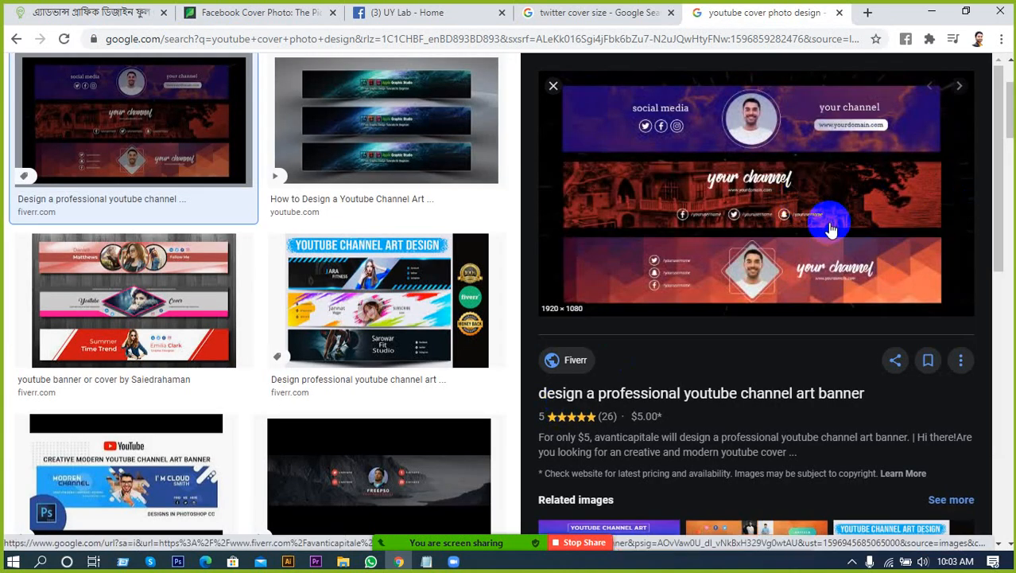
{"action": "scroll", "coordinate": [726, 227], "scroll_direction": "down", "scroll_amount": 1}
{"action": "scroll", "coordinate": [324, 473], "scroll_direction": "down", "scroll_amount": 1}
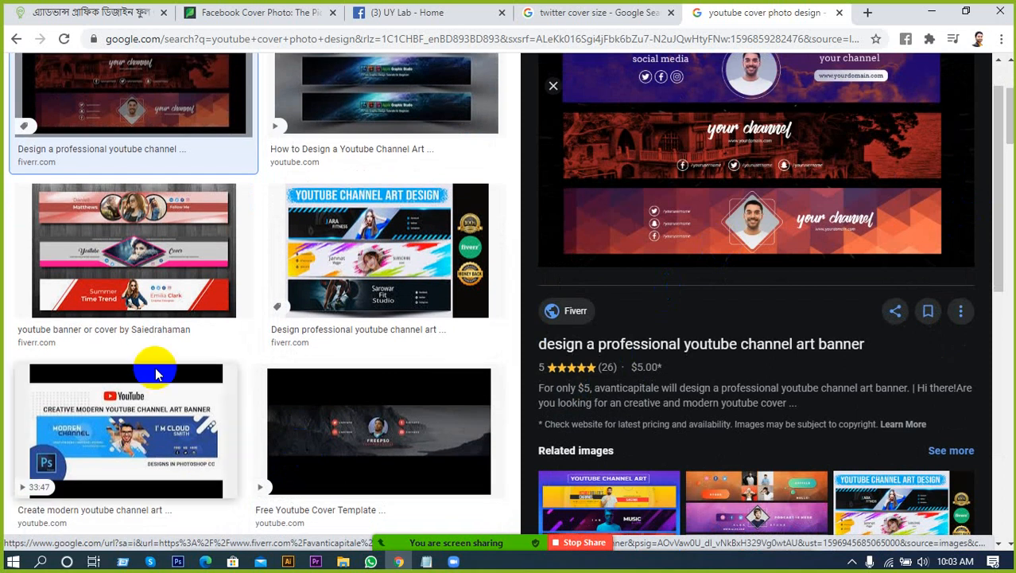
{"action": "scroll", "coordinate": [156, 374], "scroll_direction": "up", "scroll_amount": 2}
{"action": "left_click", "coordinate": [341, 200]}
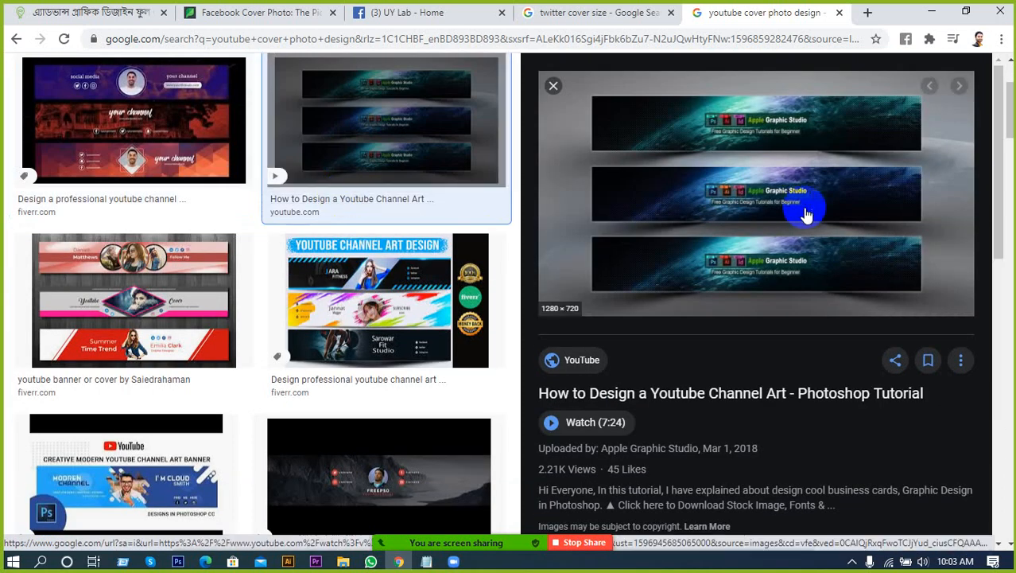
{"action": "left_click", "coordinate": [191, 318]}
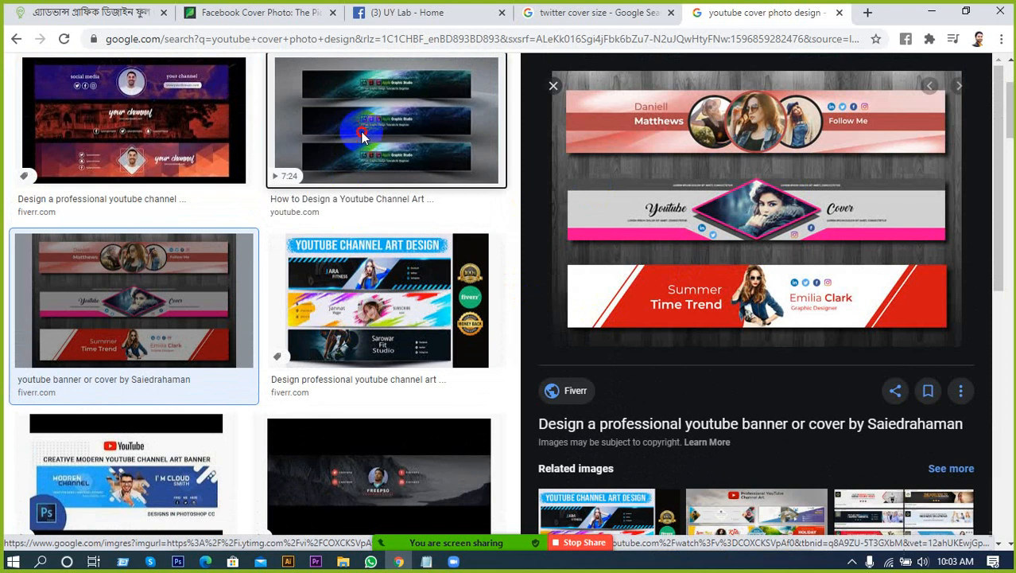
{"action": "left_click", "coordinate": [362, 137]}
Step: Preview the "Clean & Modern Youtube Channel Art" travel vlogger banner and the "41 Creative YouTube Banner Templates" image
{"action": "scroll", "coordinate": [500, 239], "scroll_direction": "down", "scroll_amount": 2}
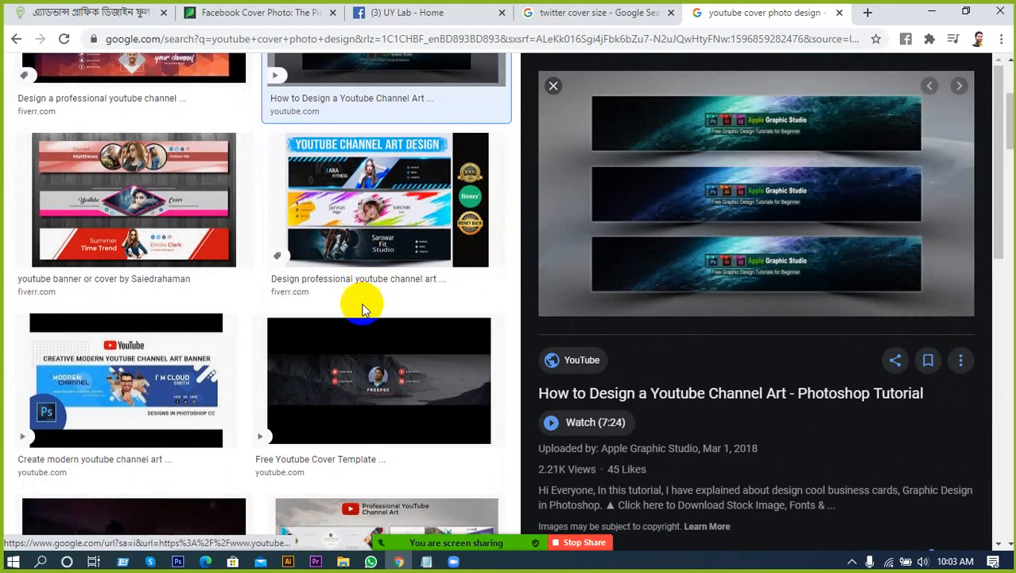
{"action": "scroll", "coordinate": [362, 308], "scroll_direction": "down", "scroll_amount": 5}
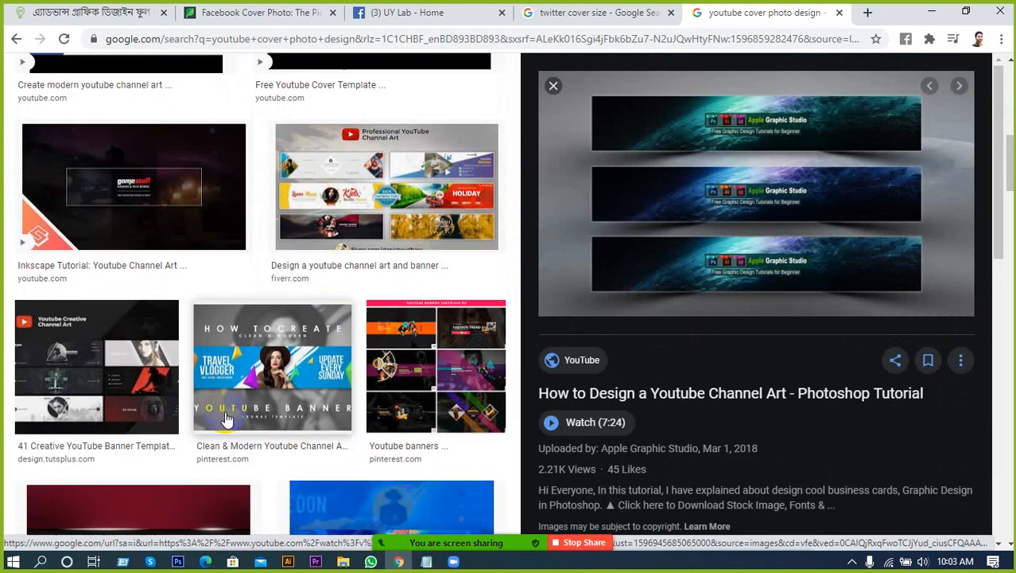
{"action": "scroll", "coordinate": [227, 419], "scroll_direction": "down", "scroll_amount": 1}
{"action": "left_click", "coordinate": [230, 342]}
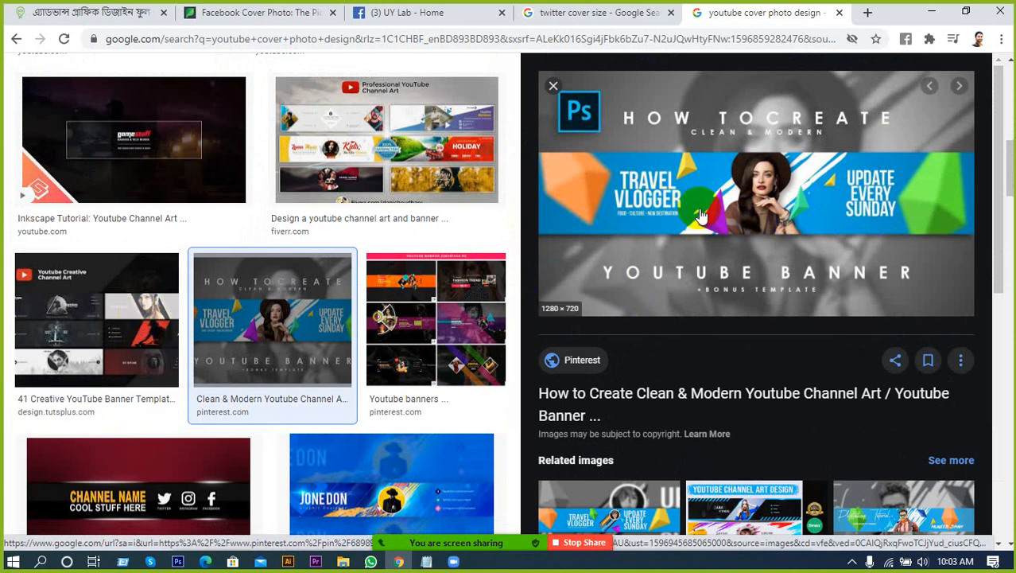
{"action": "left_click", "coordinate": [114, 324]}
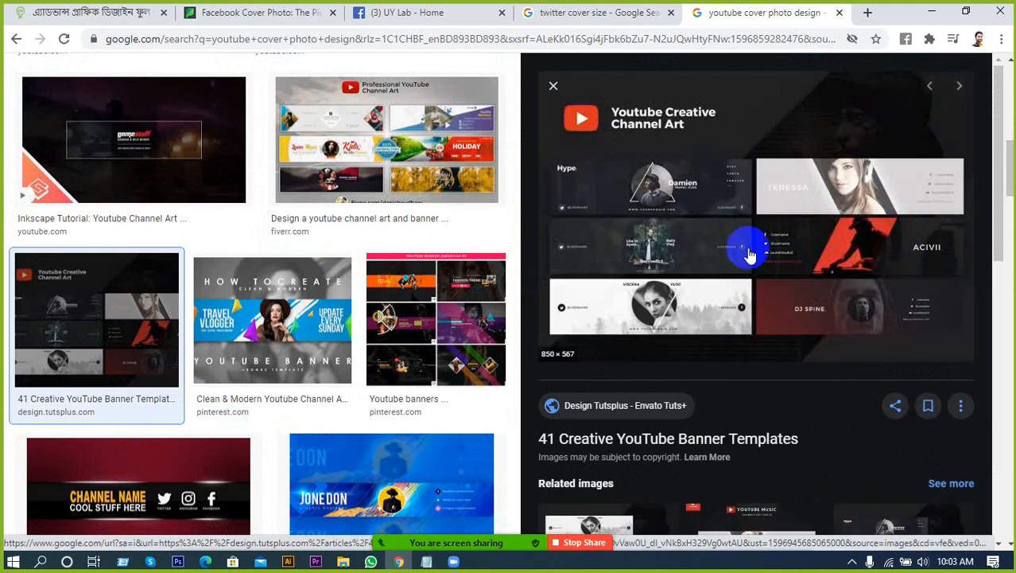
Step: Preview the Rose Red cover template, the pink Music banner on Behance and its related red Freelancer cover art
{"action": "scroll", "coordinate": [272, 388], "scroll_direction": "down", "scroll_amount": 1}
{"action": "scroll", "coordinate": [271, 387], "scroll_direction": "down", "scroll_amount": 3}
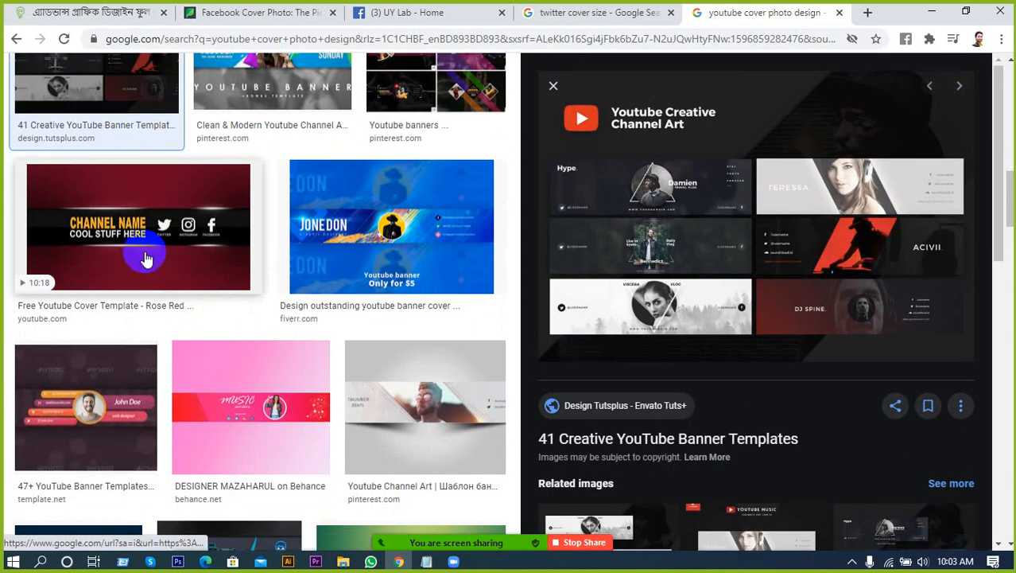
{"action": "left_click", "coordinate": [143, 257]}
{"action": "scroll", "coordinate": [716, 253], "scroll_direction": "down", "scroll_amount": 1}
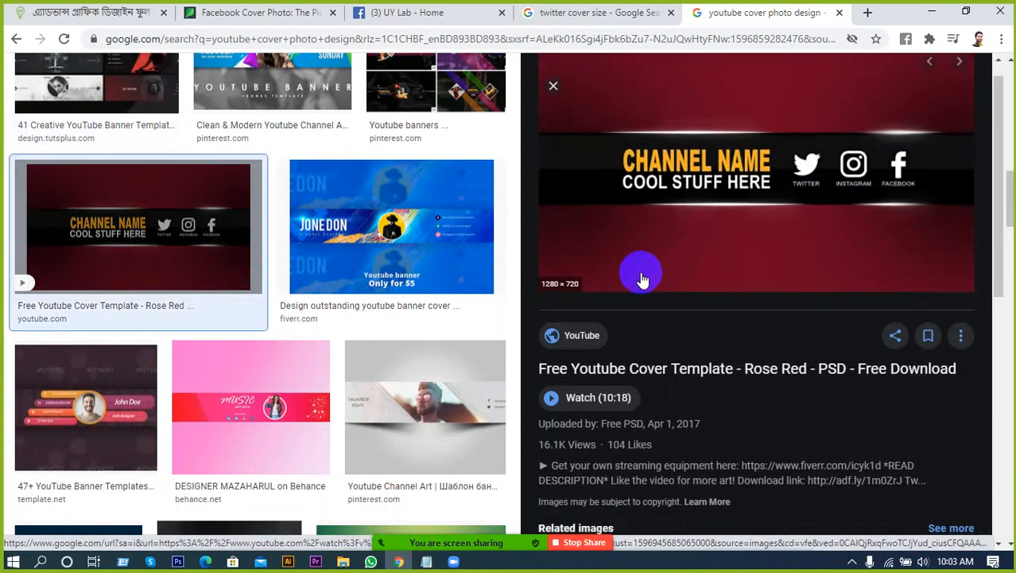
{"action": "scroll", "coordinate": [29, 370], "scroll_direction": "down", "scroll_amount": 1}
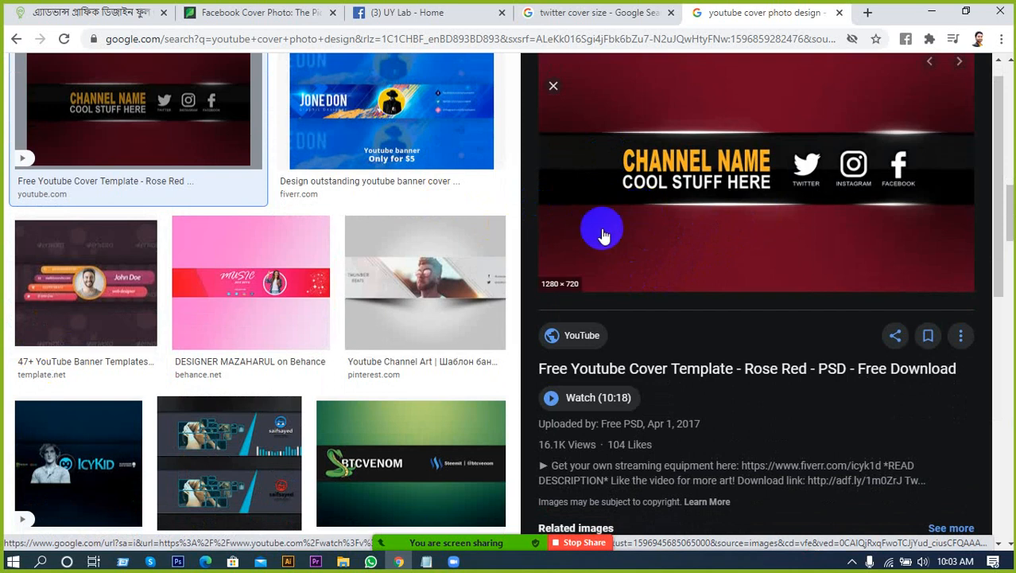
{"action": "left_click", "coordinate": [270, 305]}
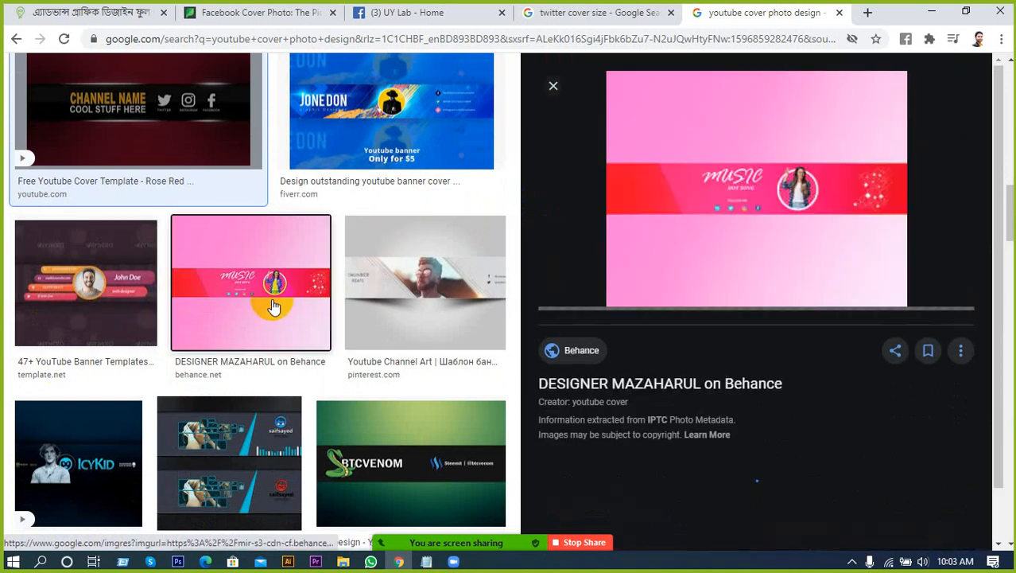
{"action": "scroll", "coordinate": [102, 448], "scroll_direction": "down", "scroll_amount": 2}
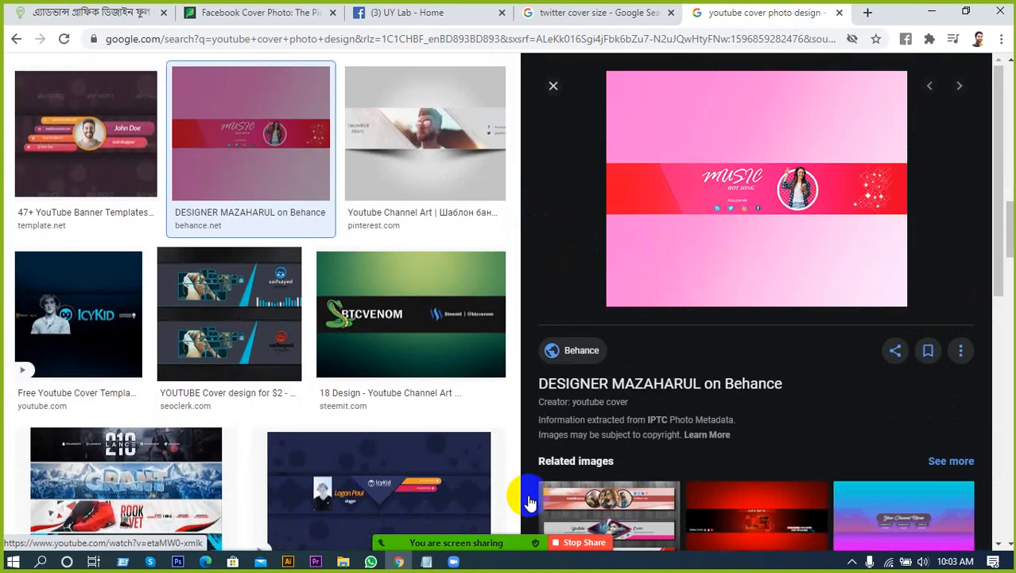
{"action": "left_click", "coordinate": [738, 502]}
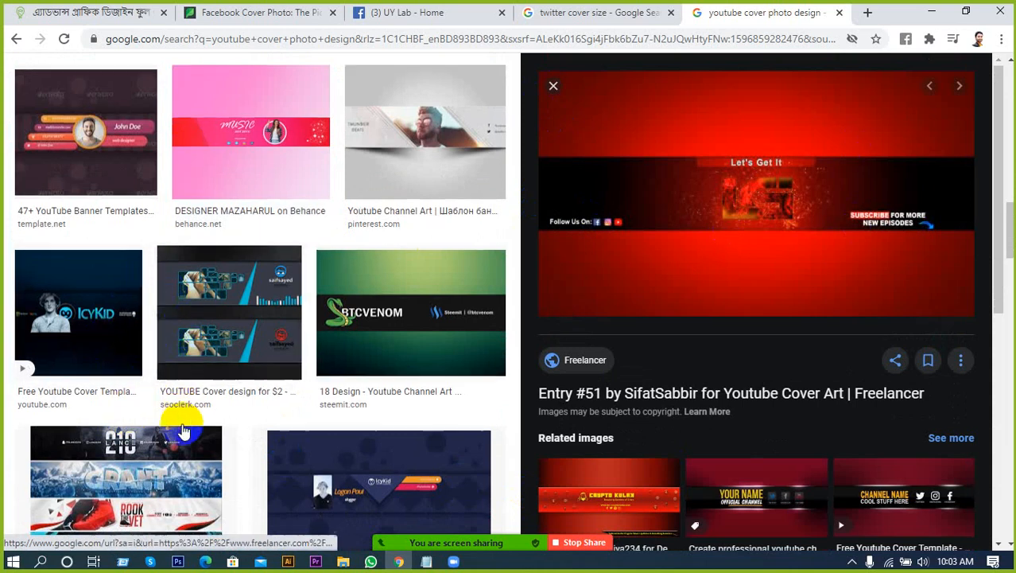
Step: Preview the dark blue Free Youtube Cover Template with the IcyKid logo and the ProDesigns YouTube channel art design
{"action": "scroll", "coordinate": [190, 421], "scroll_direction": "down", "scroll_amount": 3}
{"action": "left_click", "coordinate": [390, 300]}
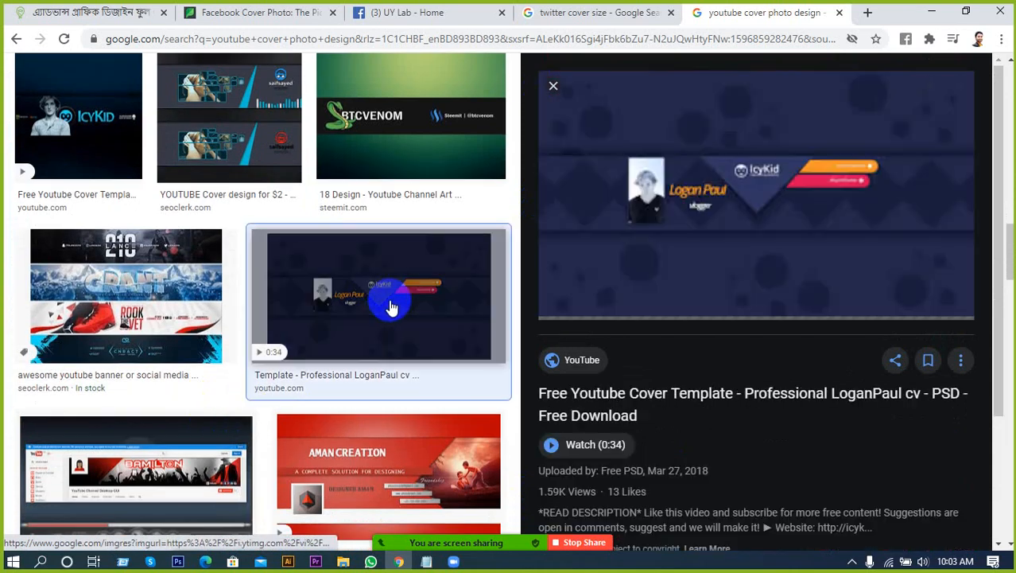
{"action": "scroll", "coordinate": [48, 381], "scroll_direction": "down", "scroll_amount": 2}
{"action": "left_click", "coordinate": [80, 354]}
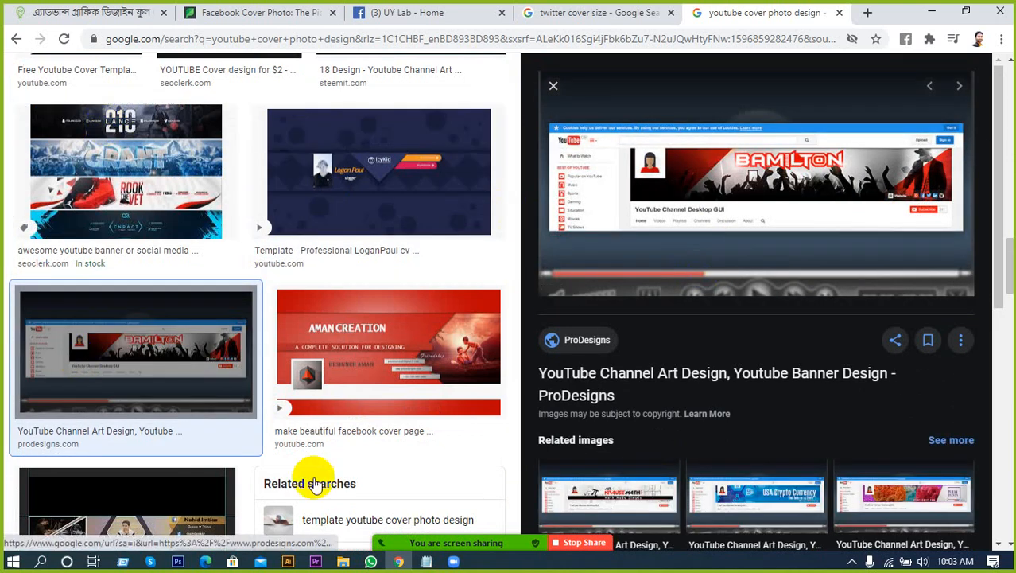
Step: Open the Zoom meeting's participants list and mute the attendee listed directly below the host
{"action": "mouse_move", "coordinate": [489, 557]}
{"action": "left_click", "coordinate": [442, 537]}
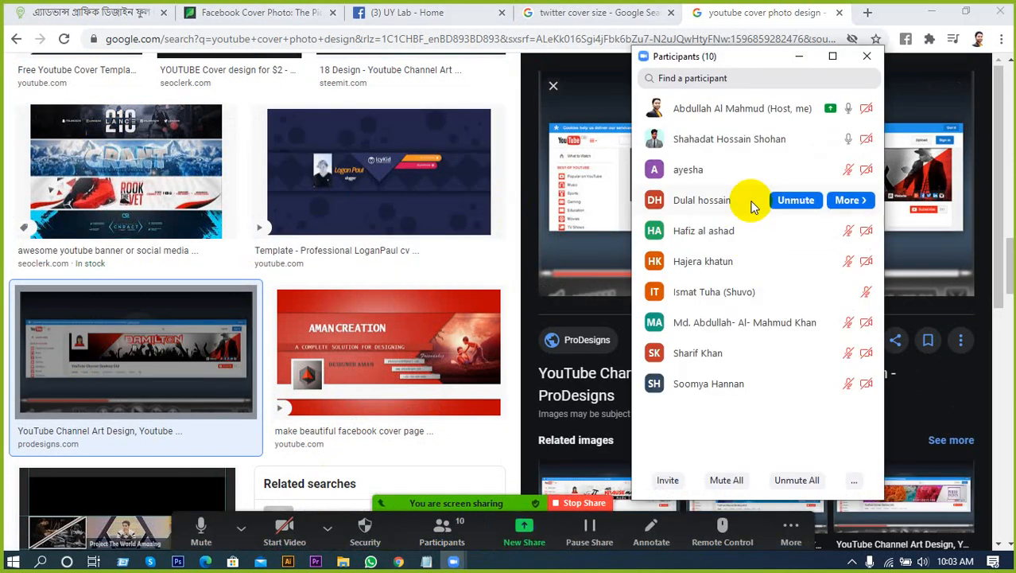
{"action": "left_click", "coordinate": [791, 142]}
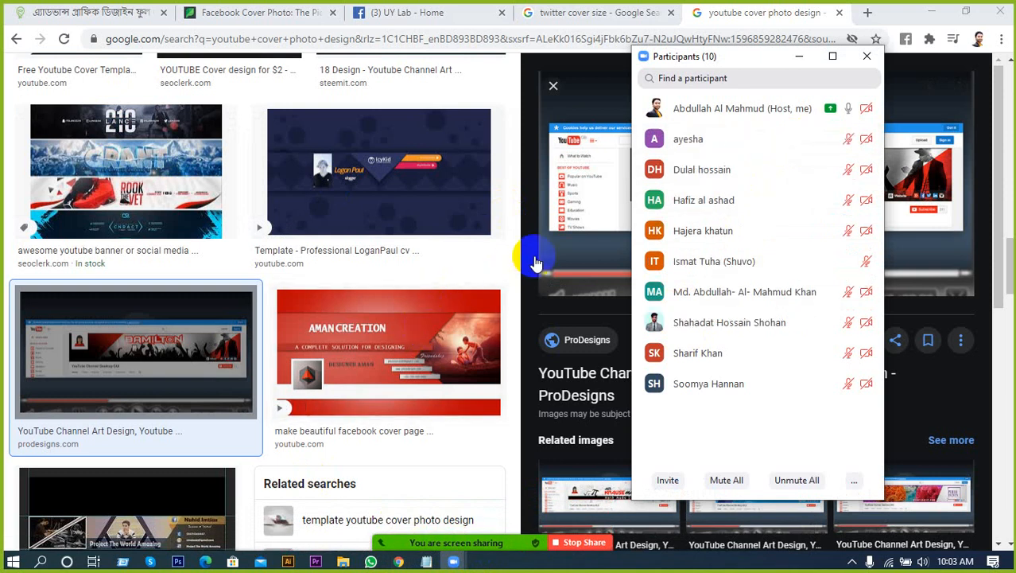
Step: Minimize the participants list and preview the red "make beautiful facebook cover page" image in the YouTube cover results
{"action": "left_click", "coordinate": [799, 56]}
{"action": "scroll", "coordinate": [382, 318], "scroll_direction": "up", "scroll_amount": 3}
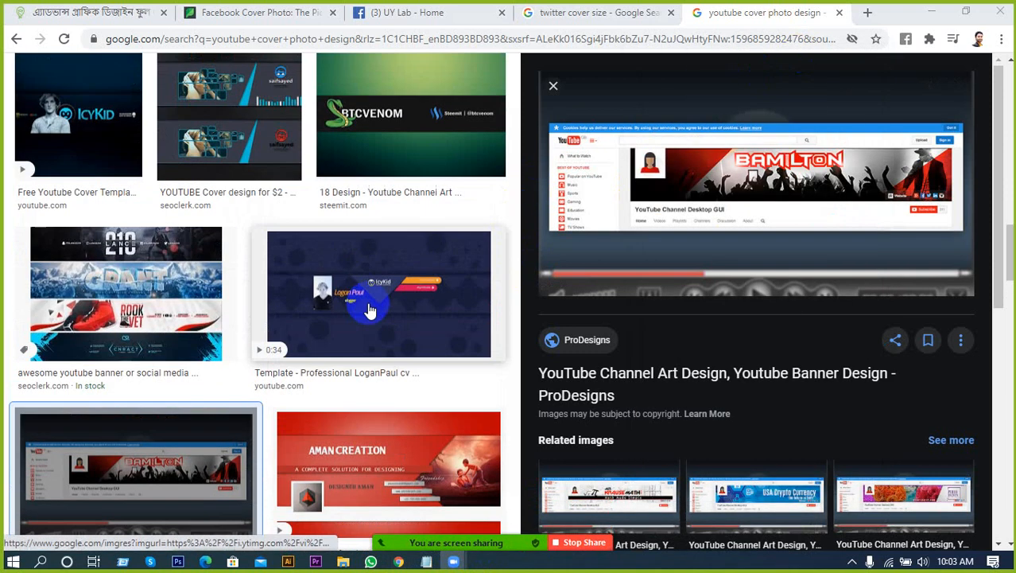
{"action": "scroll", "coordinate": [398, 330], "scroll_direction": "down", "scroll_amount": 2}
{"action": "left_click", "coordinate": [372, 346]}
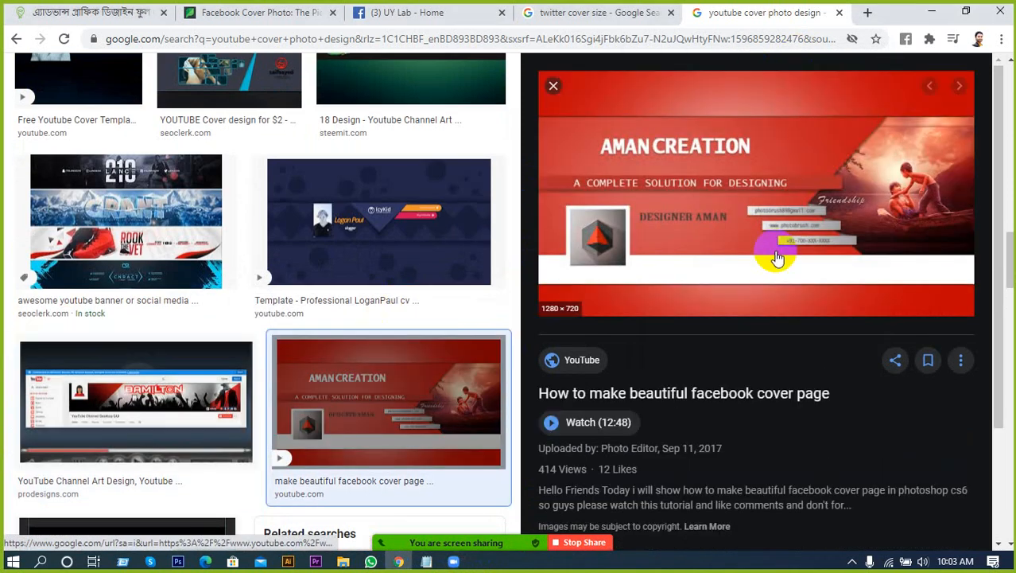
{"action": "left_click", "coordinate": [554, 86]}
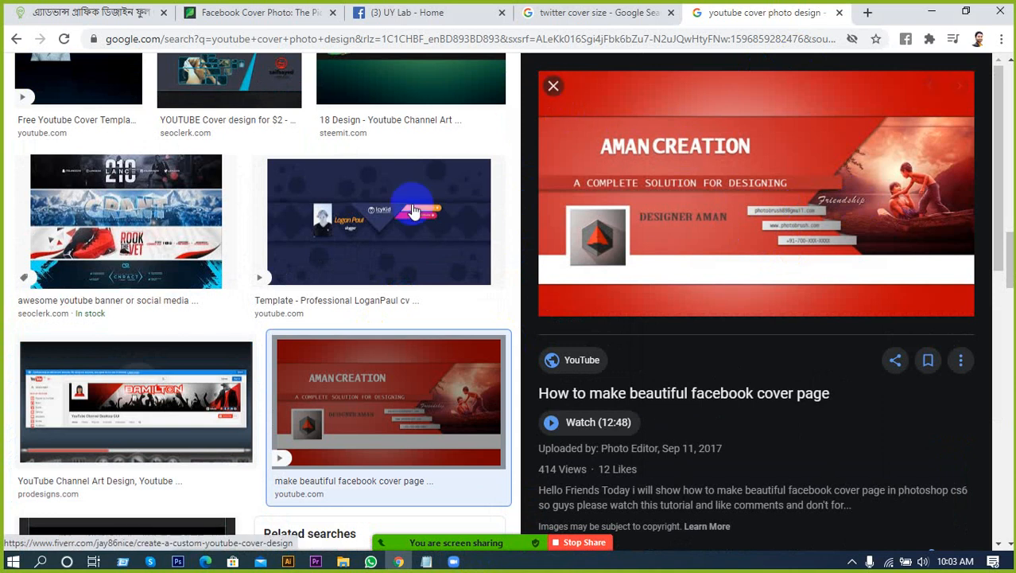
Step: Preview the Facebook Cover Page fashion banner design and the dark "Youtube Creative Cover" image from Pinterest
{"action": "scroll", "coordinate": [371, 304], "scroll_direction": "up", "scroll_amount": 3}
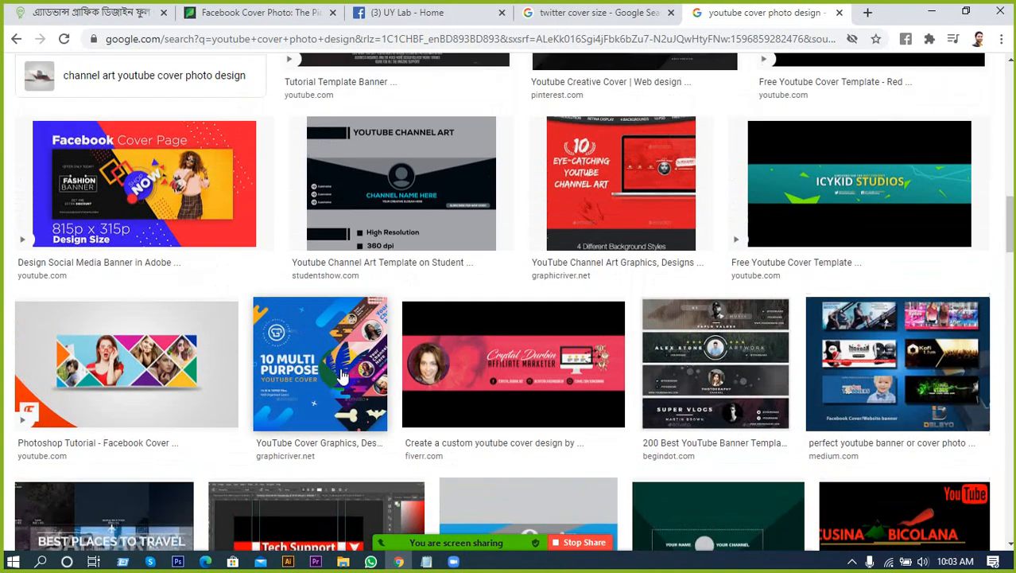
{"action": "scroll", "coordinate": [388, 377], "scroll_direction": "up", "scroll_amount": 2}
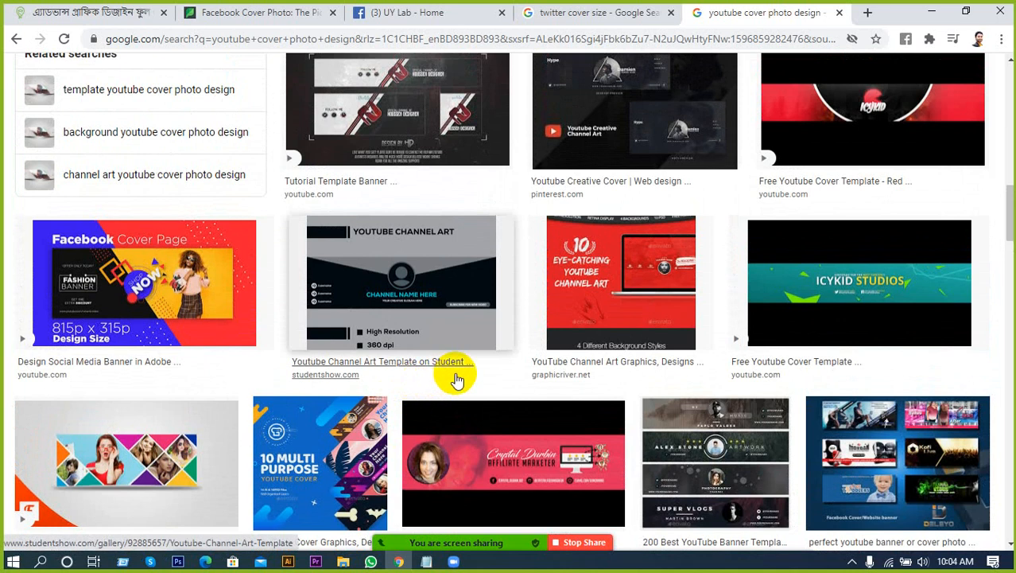
{"action": "scroll", "coordinate": [476, 378], "scroll_direction": "up", "scroll_amount": 2}
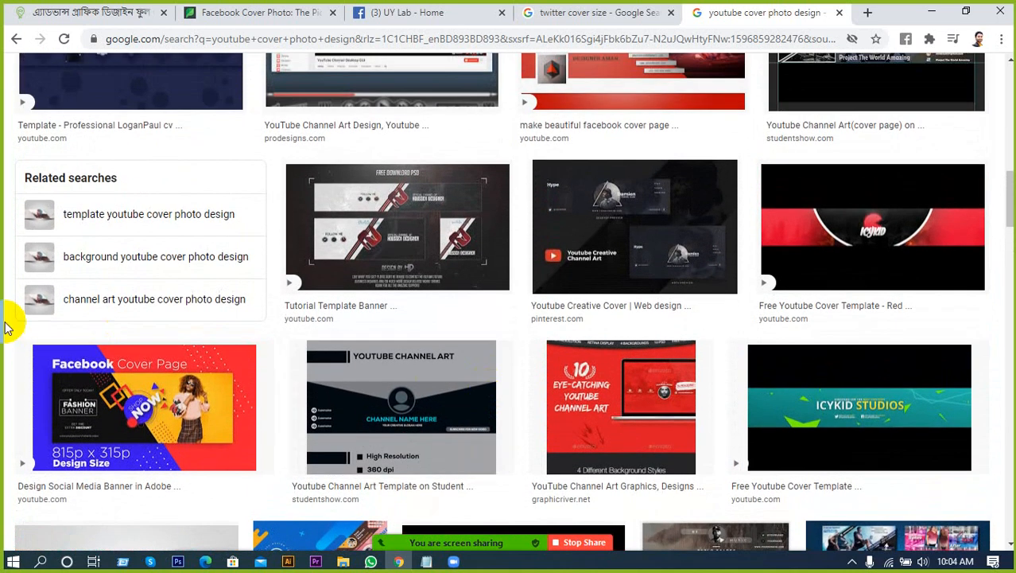
{"action": "left_click", "coordinate": [256, 368]}
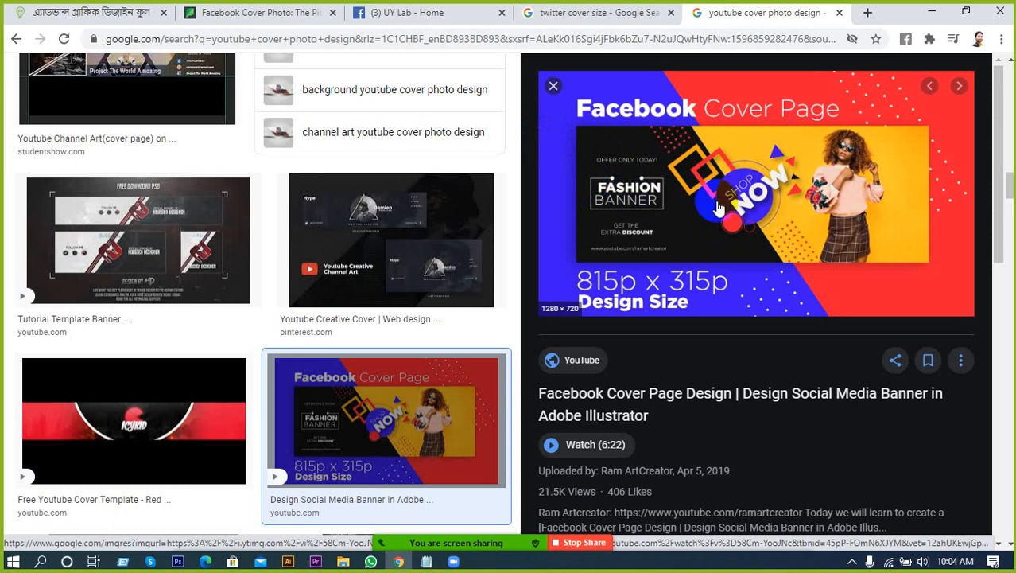
{"action": "left_click", "coordinate": [410, 221]}
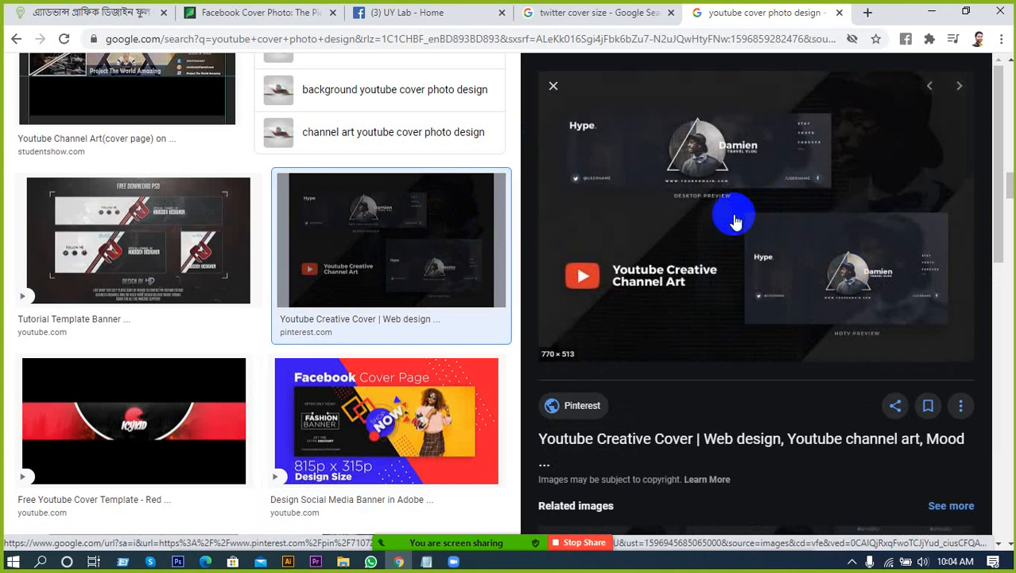
Step: Preview the "Tutorial Template Banner" image, close its preview and browse back through the earlier cover results
{"action": "left_click", "coordinate": [161, 254]}
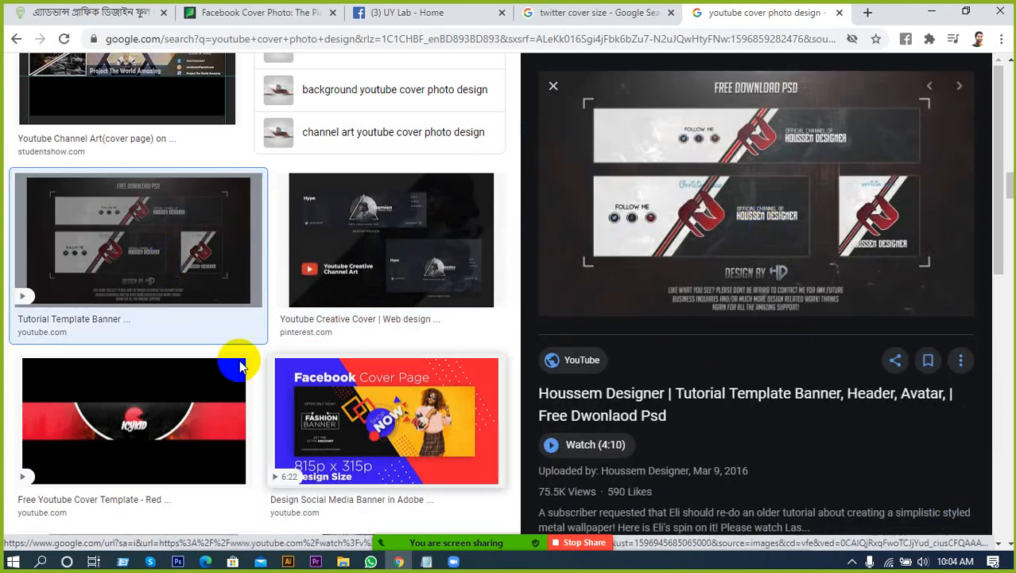
{"action": "scroll", "coordinate": [206, 362], "scroll_direction": "up", "scroll_amount": 5}
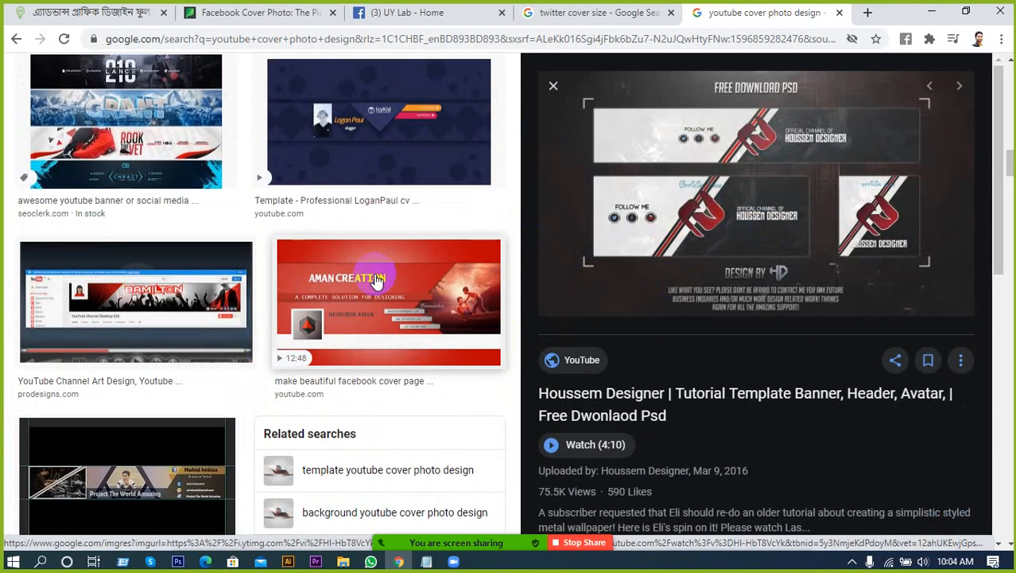
{"action": "left_click", "coordinate": [554, 85]}
{"action": "scroll", "coordinate": [268, 291], "scroll_direction": "up", "scroll_amount": 4}
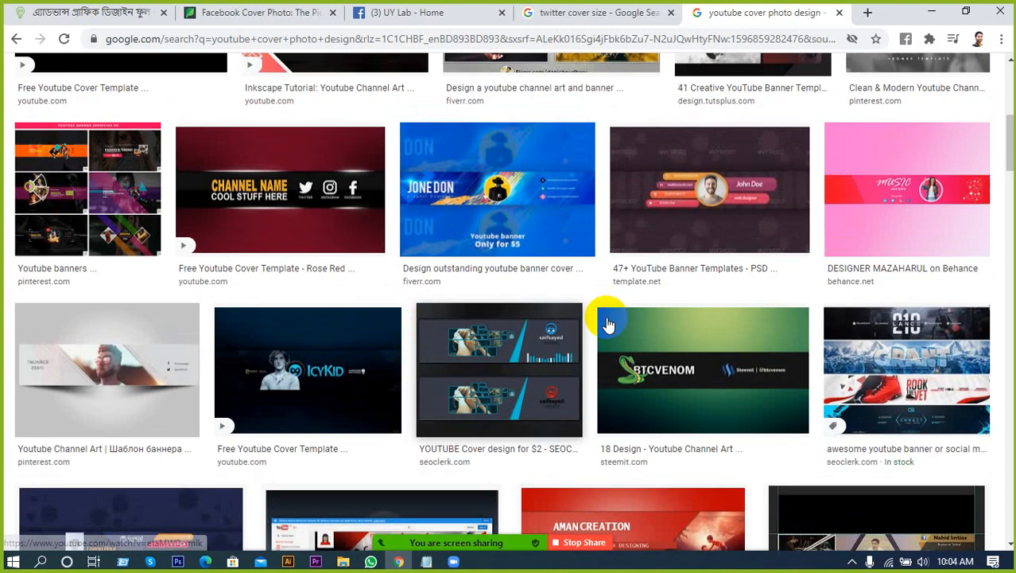
{"action": "scroll", "coordinate": [607, 325], "scroll_direction": "up", "scroll_amount": 2}
Step: Search Google for "linkedin cover photo size" in a new browser tab
{"action": "left_click", "coordinate": [865, 13]}
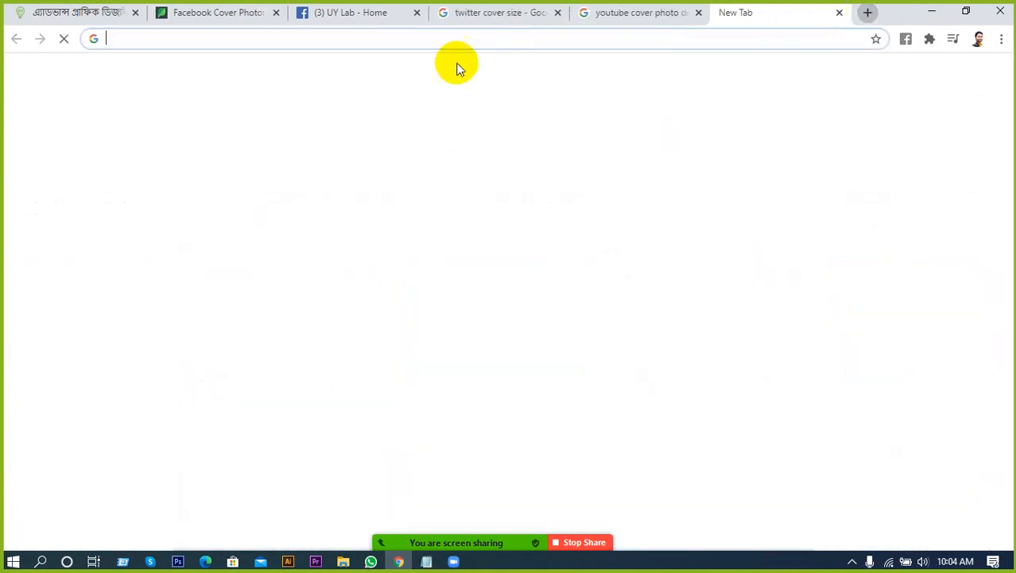
{"action": "left_click", "coordinate": [463, 45]}
{"action": "type", "text": "link"}
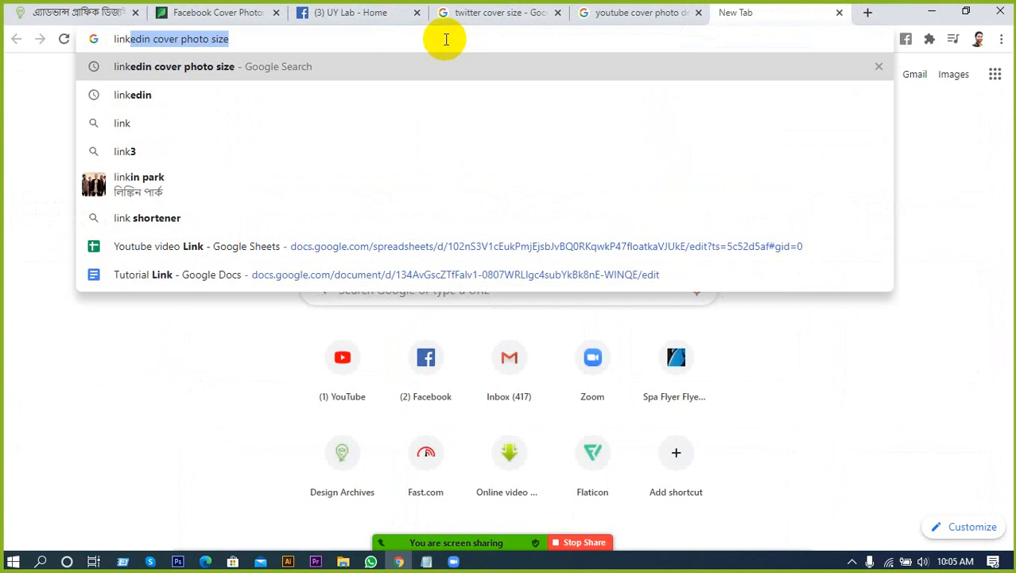
{"action": "key", "text": "Return"}
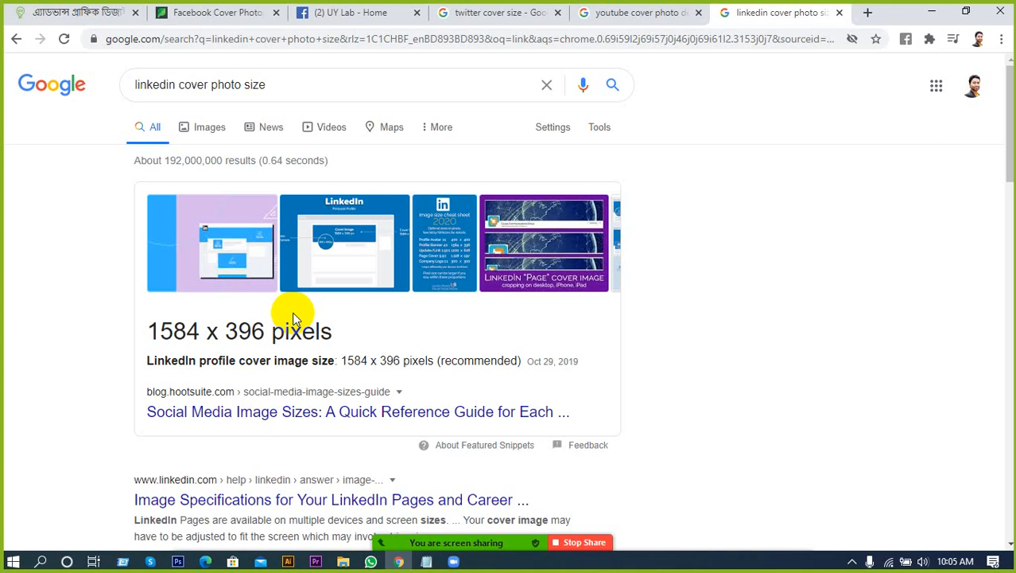
Step: Copy the Zoom meeting's invite link through the participants list and close the invitation dialog
{"action": "left_click", "coordinate": [425, 503]}
{"action": "left_click", "coordinate": [443, 533]}
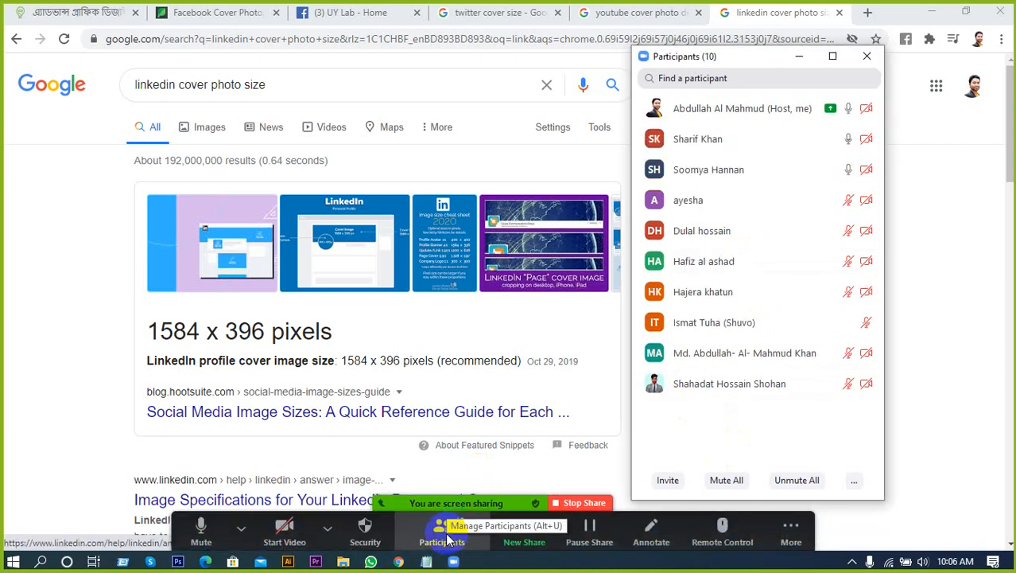
{"action": "left_click", "coordinate": [668, 480]}
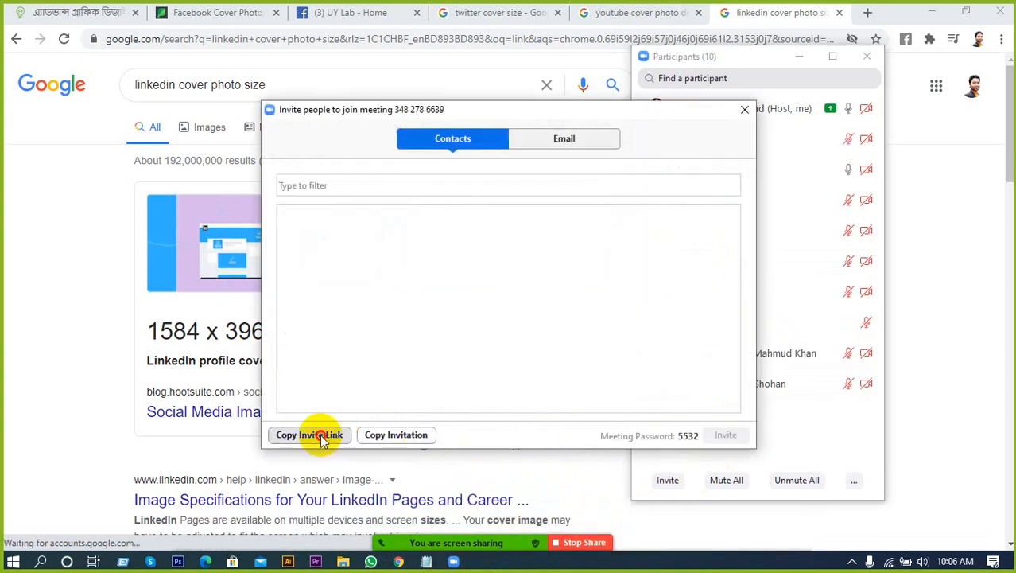
{"action": "left_click", "coordinate": [321, 436]}
{"action": "left_click", "coordinate": [744, 109]}
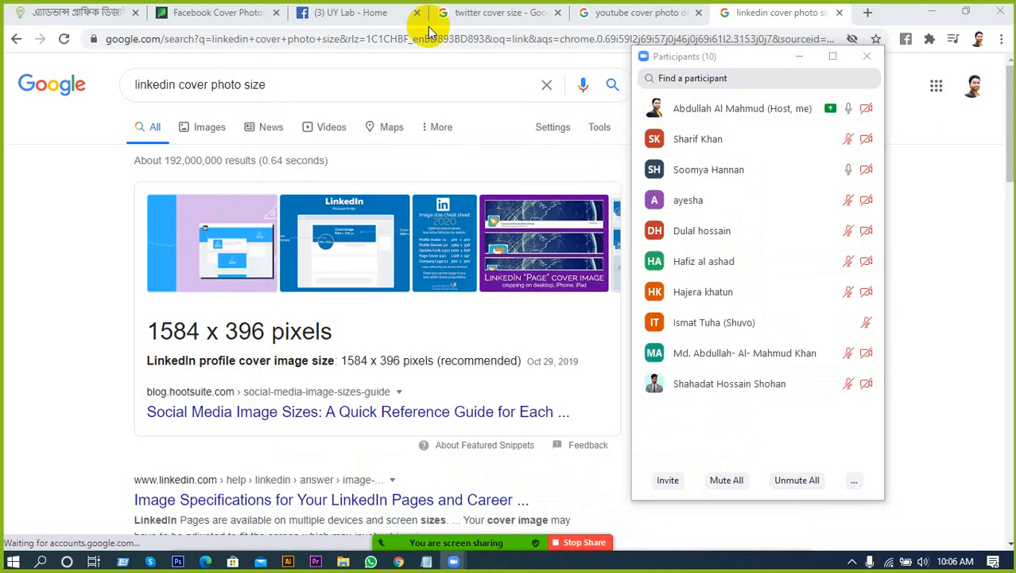
Step: Switch to the UY Lab Facebook page, minimize the participants list and open a chat with the student who needs the link
{"action": "left_click", "coordinate": [376, 11]}
{"action": "left_click", "coordinate": [799, 56]}
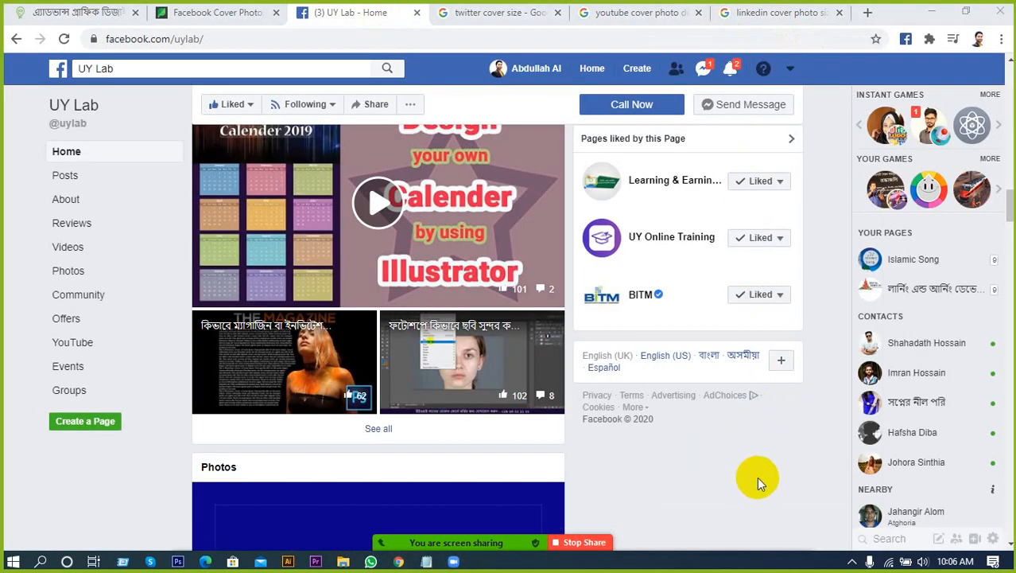
{"action": "left_click", "coordinate": [874, 538]}
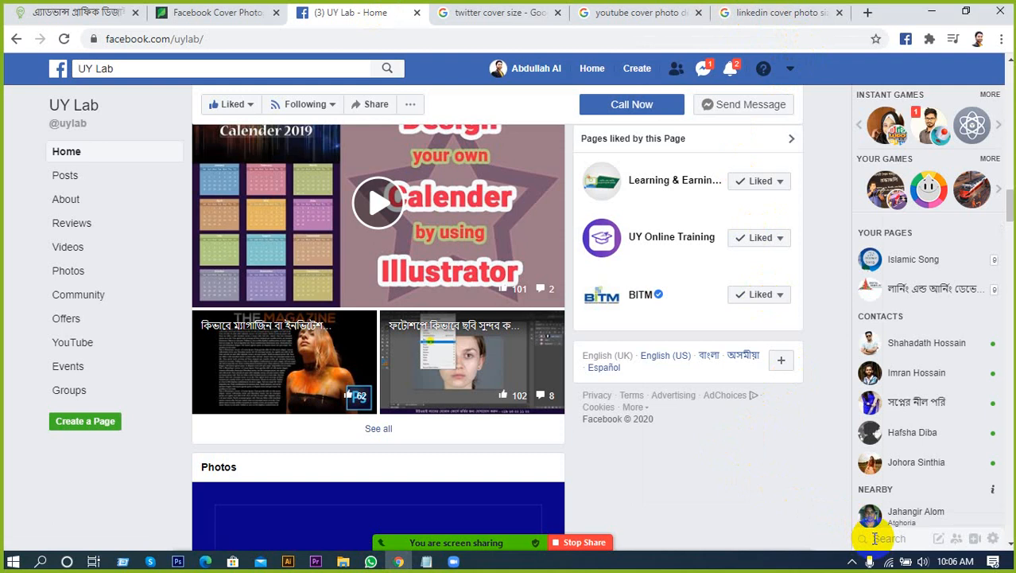
{"action": "type", "text": "Imm"}
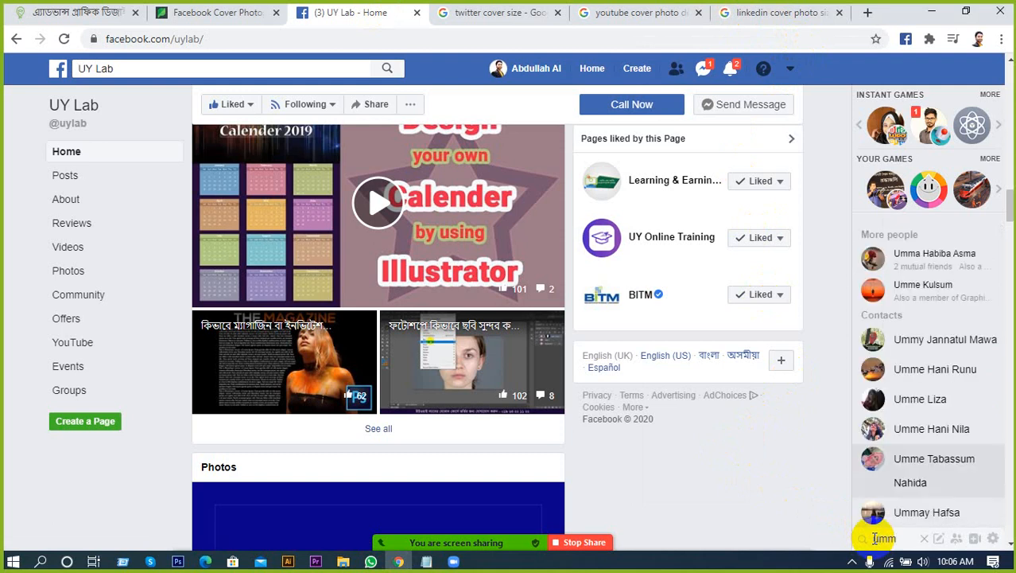
{"action": "left_click", "coordinate": [957, 294]}
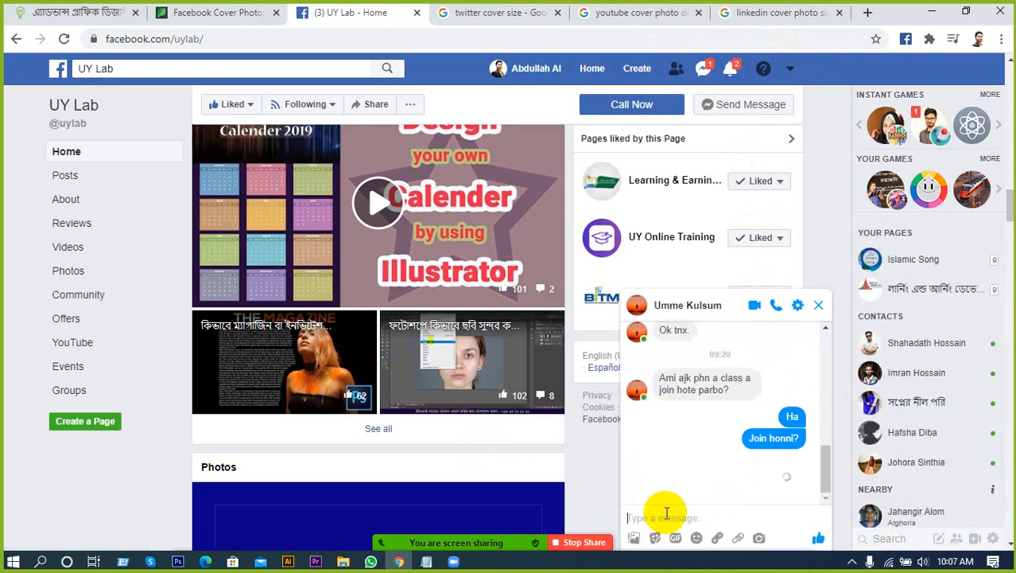
Step: Send the copied Zoom invite link in the student's Facebook chat
{"action": "left_click", "coordinate": [663, 518]}
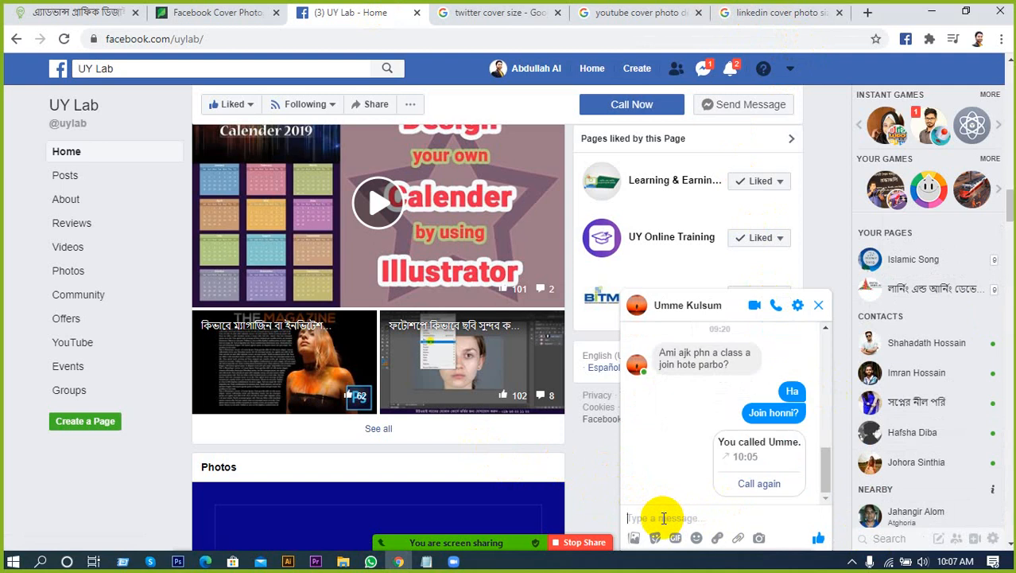
{"action": "key", "text": "ctrl+v"}
{"action": "key", "text": "Return"}
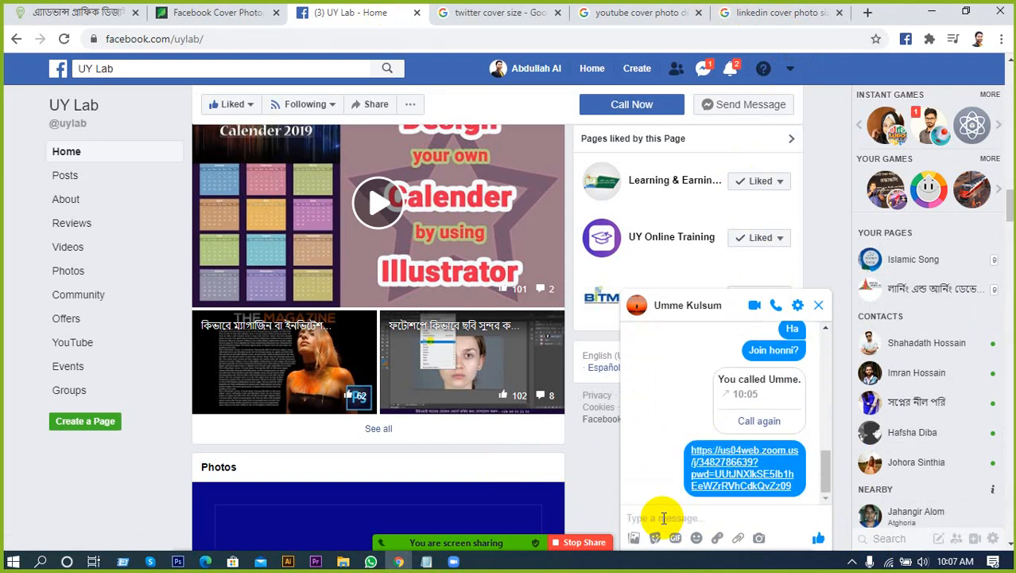
Step: Copy the meeting ID and passcode lines from the personal meeting invitation in the Zoom window and minimize that window
{"action": "mouse_move", "coordinate": [469, 541]}
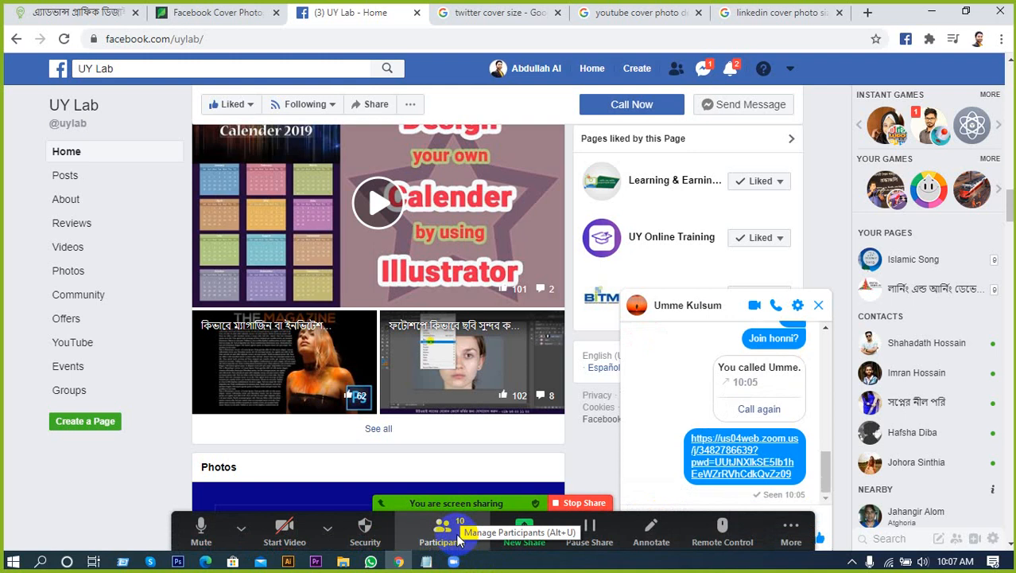
{"action": "left_click", "coordinate": [458, 541]}
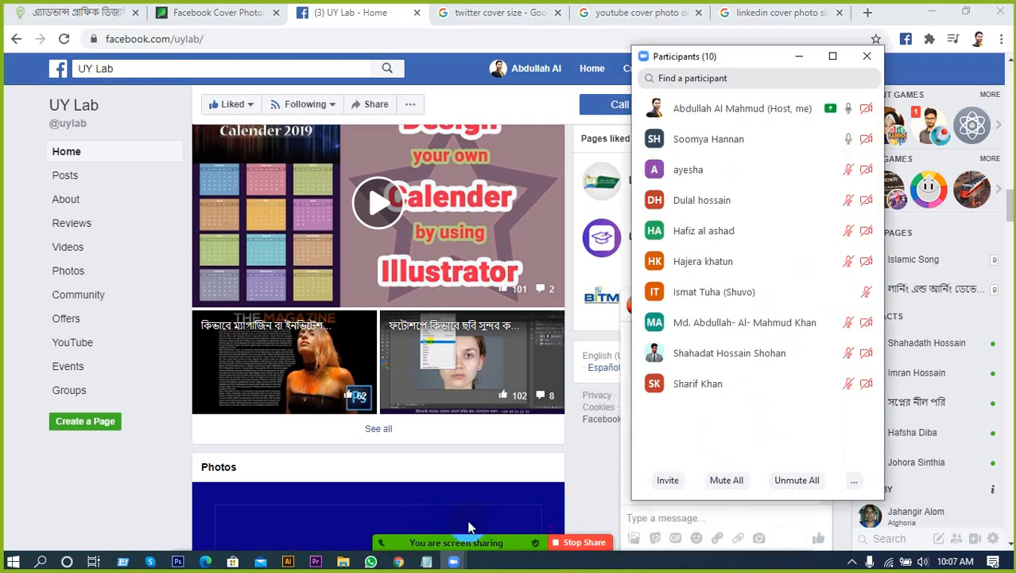
{"action": "left_click", "coordinate": [413, 538]}
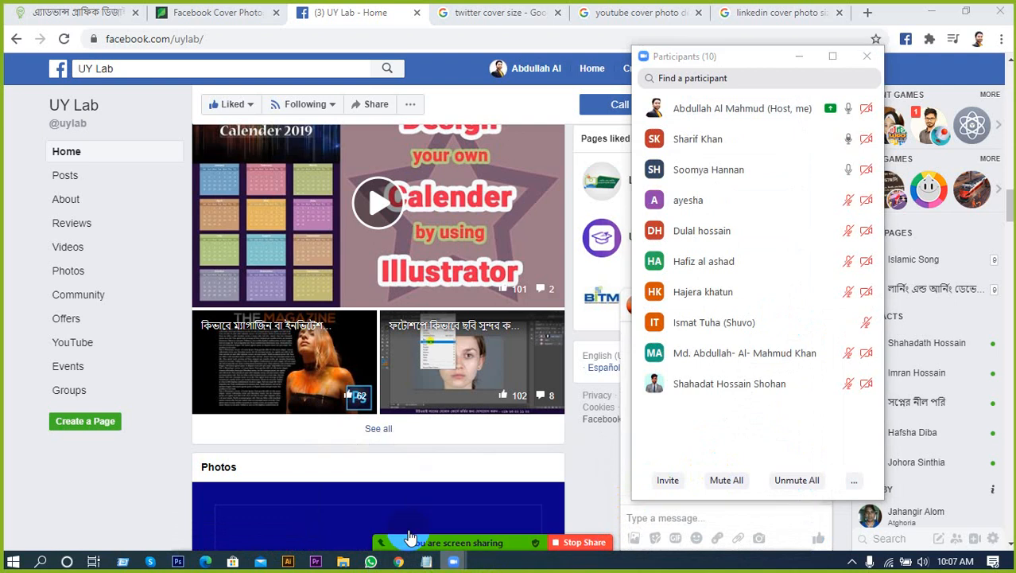
{"action": "left_click", "coordinate": [566, 238]}
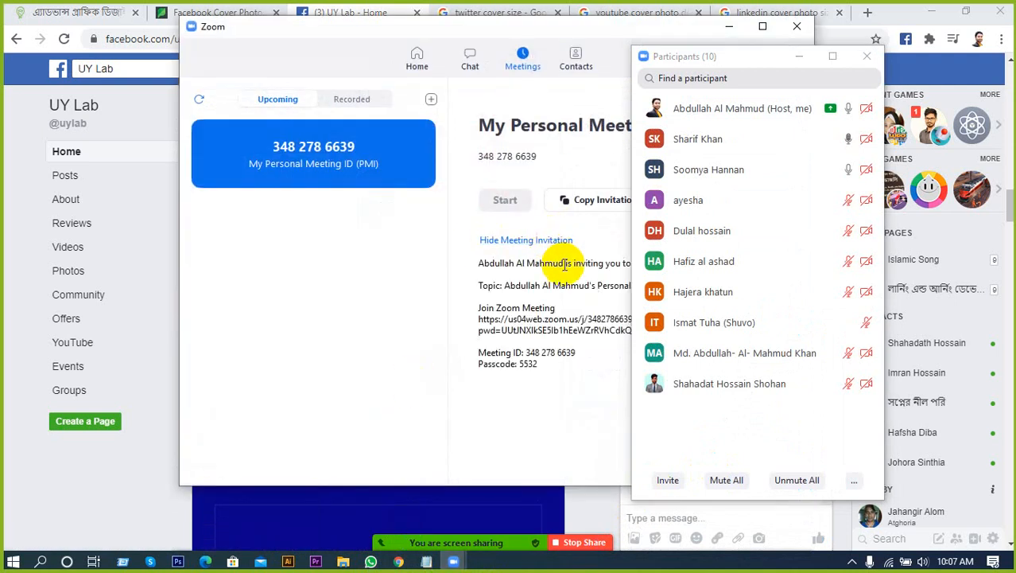
{"action": "left_click", "coordinate": [800, 62]}
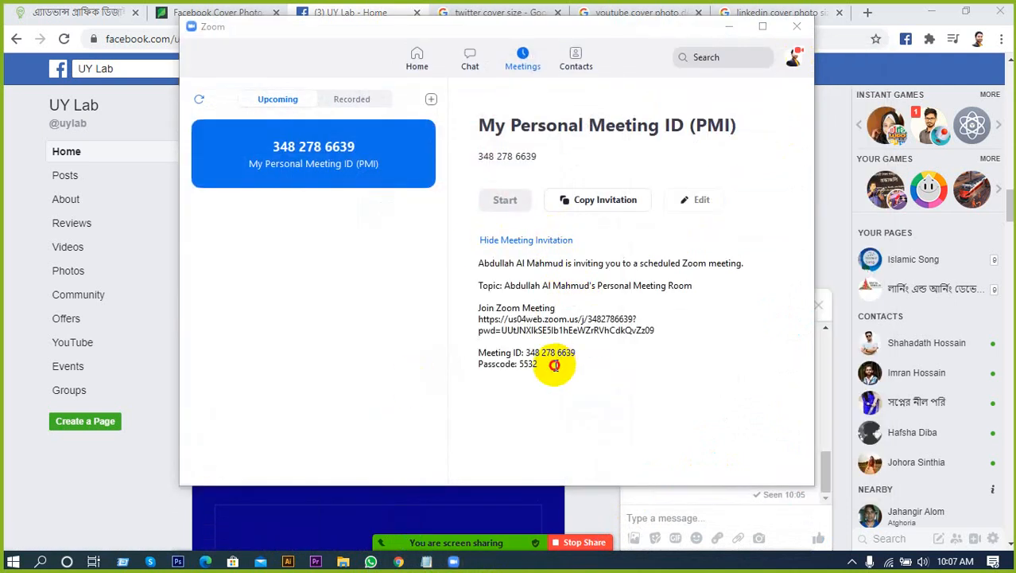
{"action": "left_click_drag", "start_coordinate": [548, 366], "coordinate": [468, 354]}
{"action": "key", "text": "ctrl+c"}
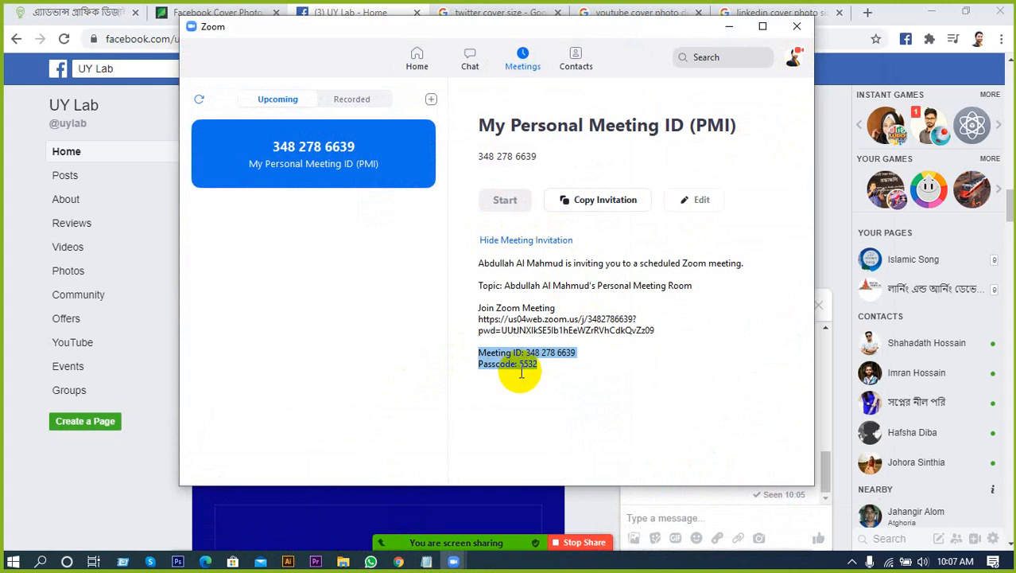
{"action": "left_click", "coordinate": [729, 27]}
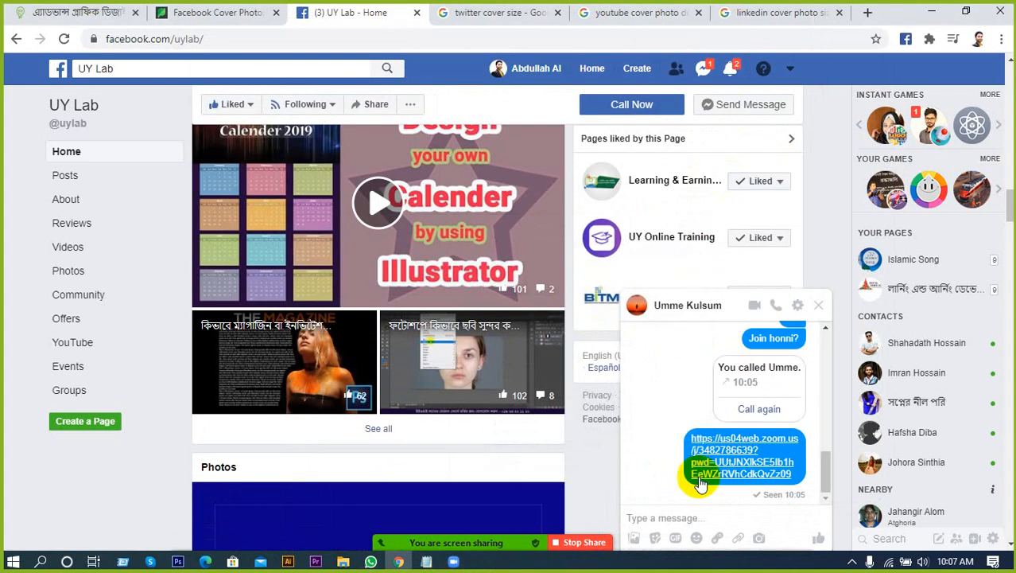
Step: Send the copied Zoom meeting ID and passcode to the student in the Facebook chat
{"action": "left_click", "coordinate": [770, 516]}
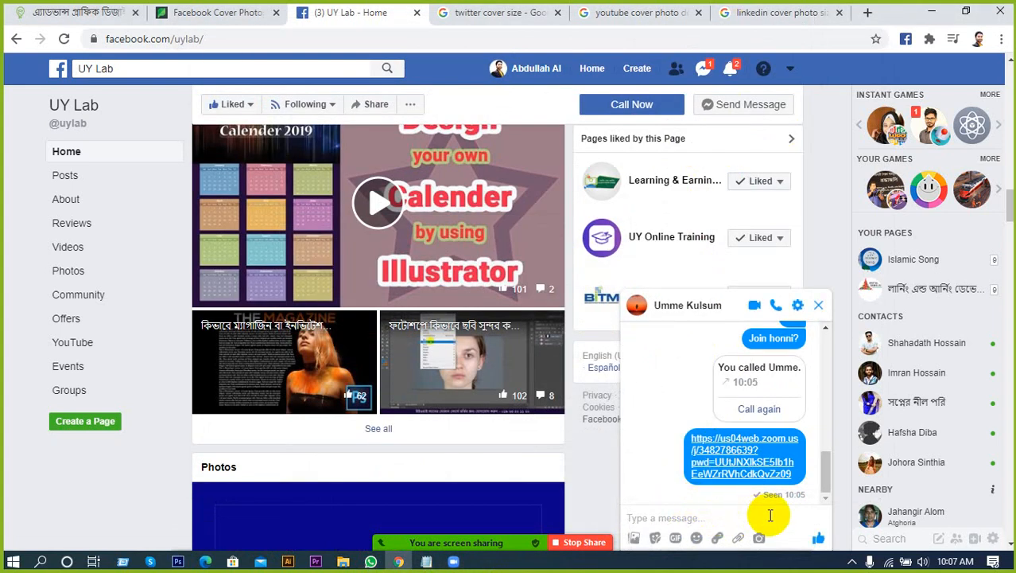
{"action": "key", "text": "ctrl+v"}
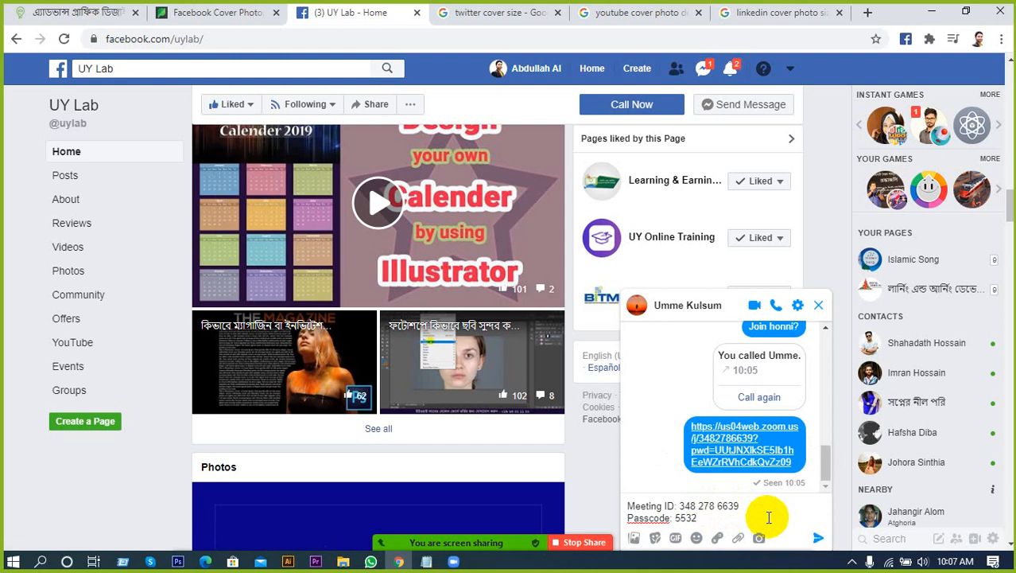
{"action": "key", "text": "Return"}
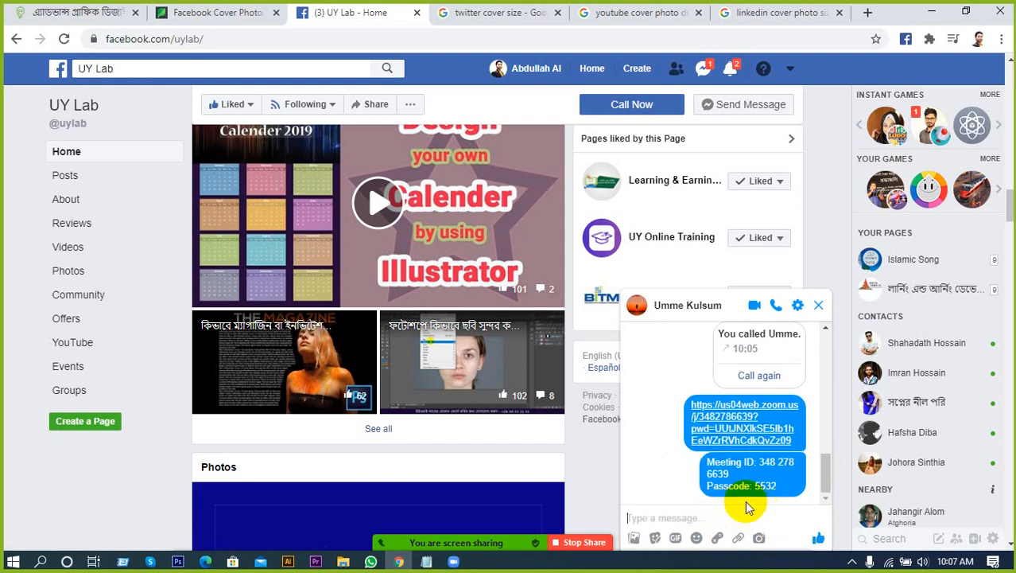
Step: Close the Facebook chat and switch to Photoshop with the Twitter.psd banner
{"action": "left_click", "coordinate": [816, 306]}
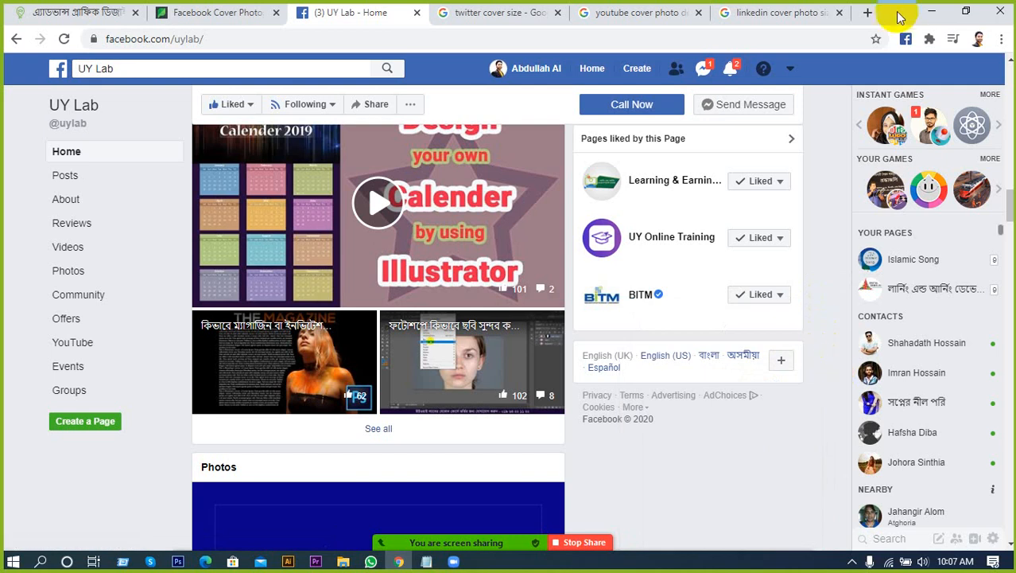
{"action": "left_click", "coordinate": [932, 12]}
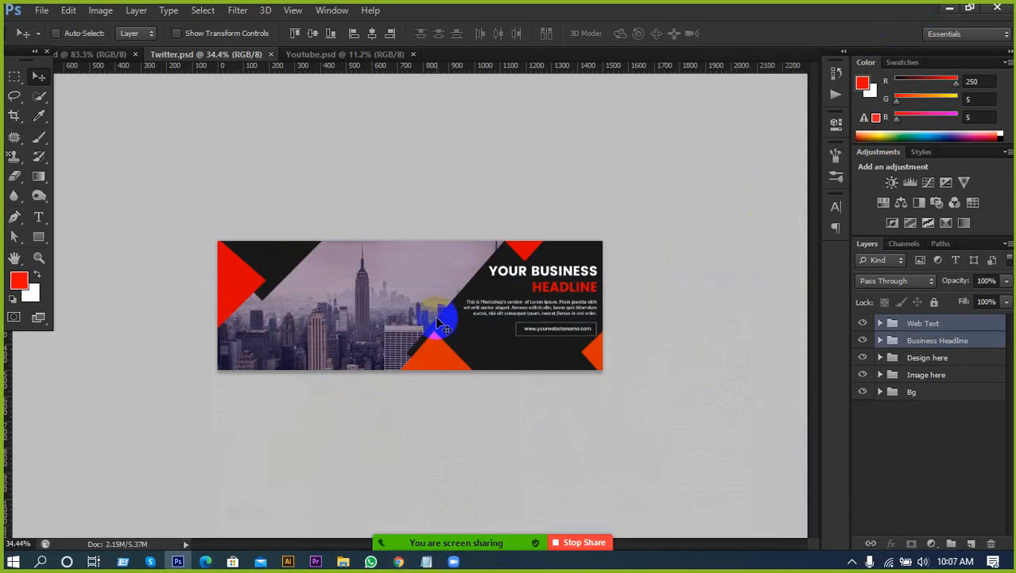
Step: Switch to Chrome and review the YouTube cover design results and the recommended LinkedIn profile cover image size
{"action": "left_click", "coordinate": [400, 563]}
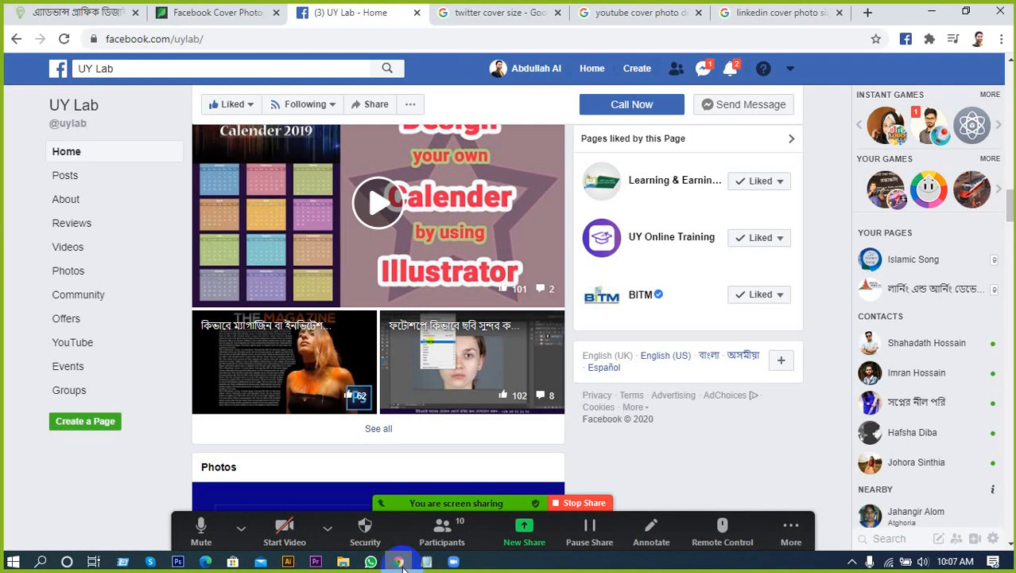
{"action": "left_click", "coordinate": [653, 11]}
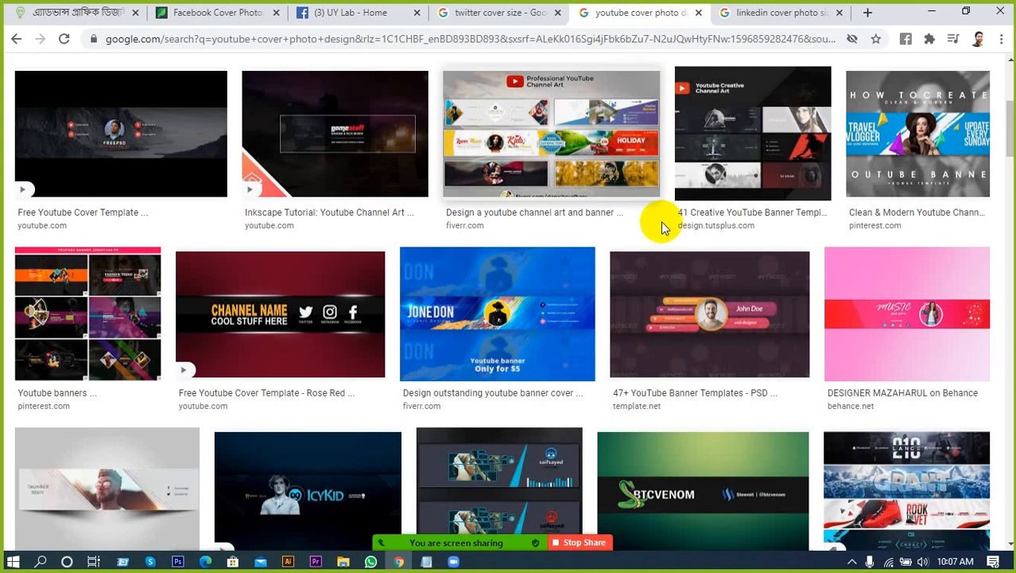
{"action": "scroll", "coordinate": [628, 287], "scroll_direction": "up", "scroll_amount": 3}
{"action": "left_click", "coordinate": [781, 11]}
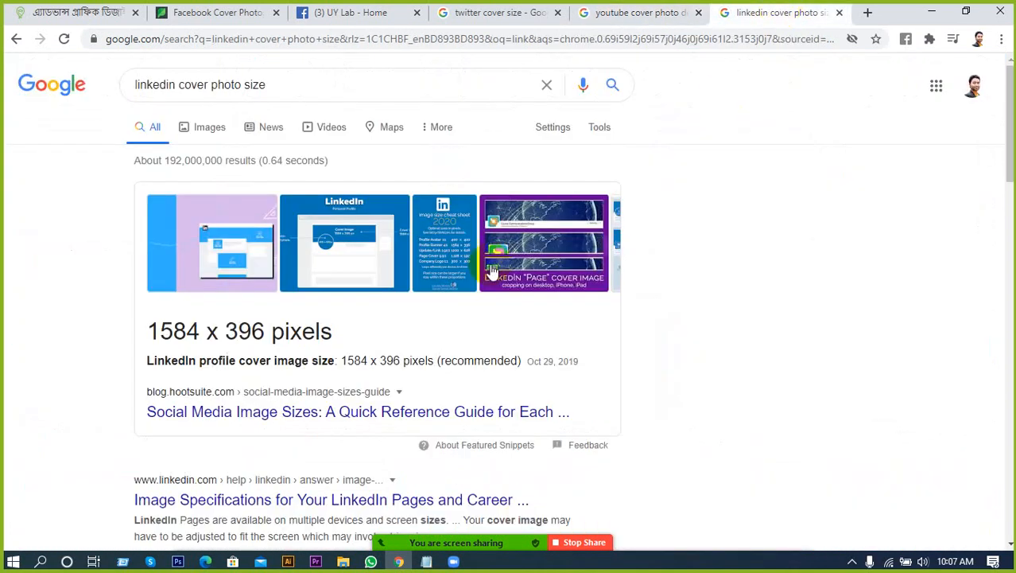
{"action": "left_click_drag", "start_coordinate": [146, 334], "coordinate": [330, 331]}
{"action": "left_click", "coordinate": [73, 364]}
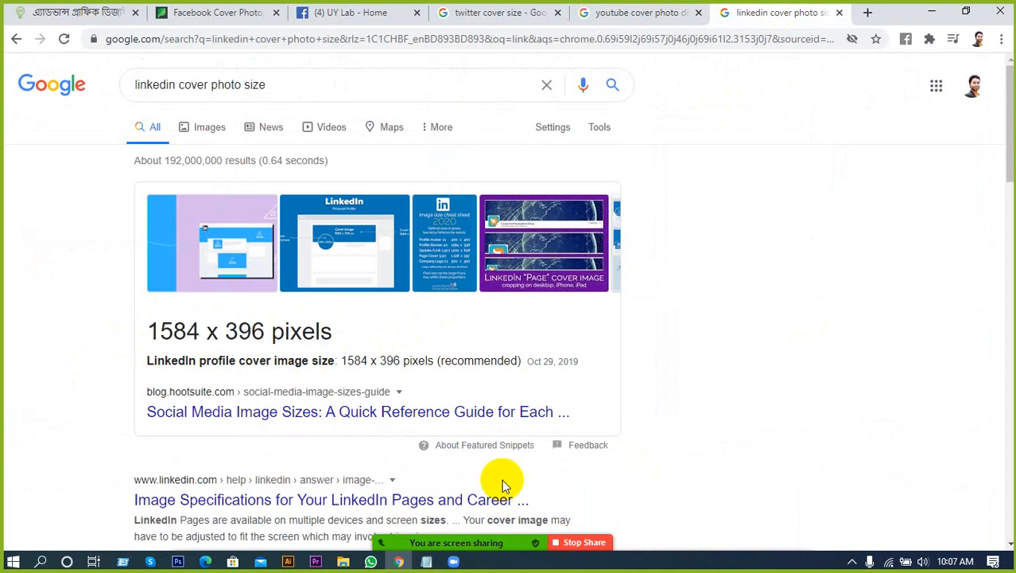
Step: Switch to the Notepad notes and review the listed cover sizes, colour modes and the Twitter cover's resolution
{"action": "left_click", "coordinate": [427, 562]}
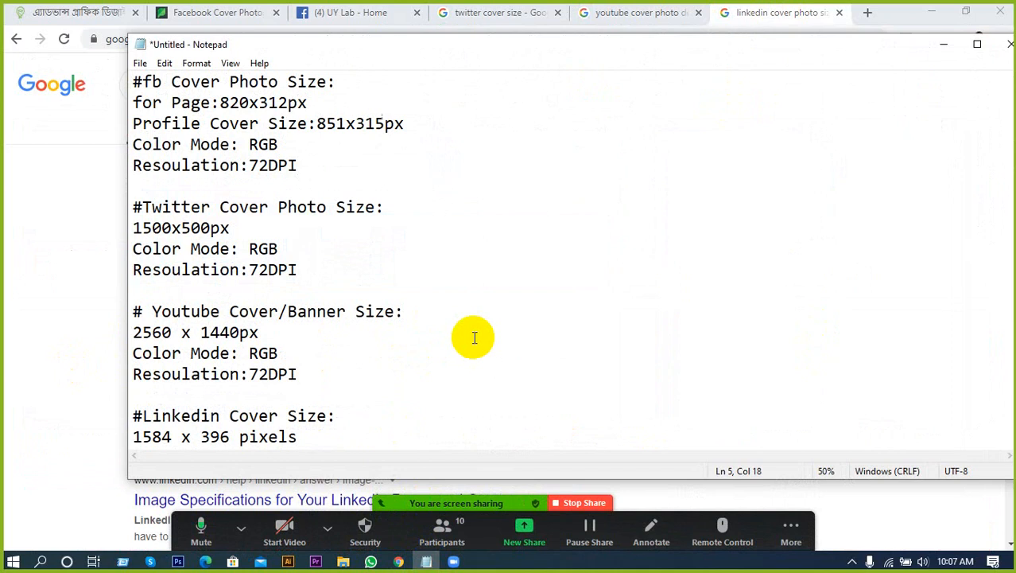
{"action": "scroll", "coordinate": [475, 342], "scroll_direction": "down", "scroll_amount": 1}
{"action": "scroll", "coordinate": [481, 342], "scroll_direction": "up", "scroll_amount": 1}
{"action": "left_click", "coordinate": [383, 223]}
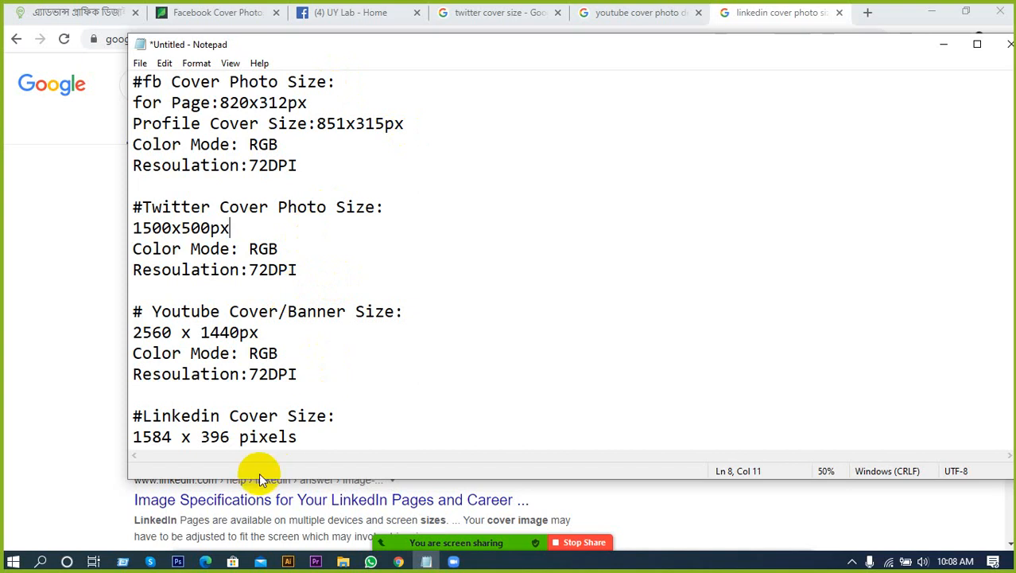
{"action": "scroll", "coordinate": [306, 449], "scroll_direction": "down", "scroll_amount": 1}
{"action": "scroll", "coordinate": [335, 426], "scroll_direction": "up", "scroll_amount": 1}
{"action": "left_click", "coordinate": [249, 269]}
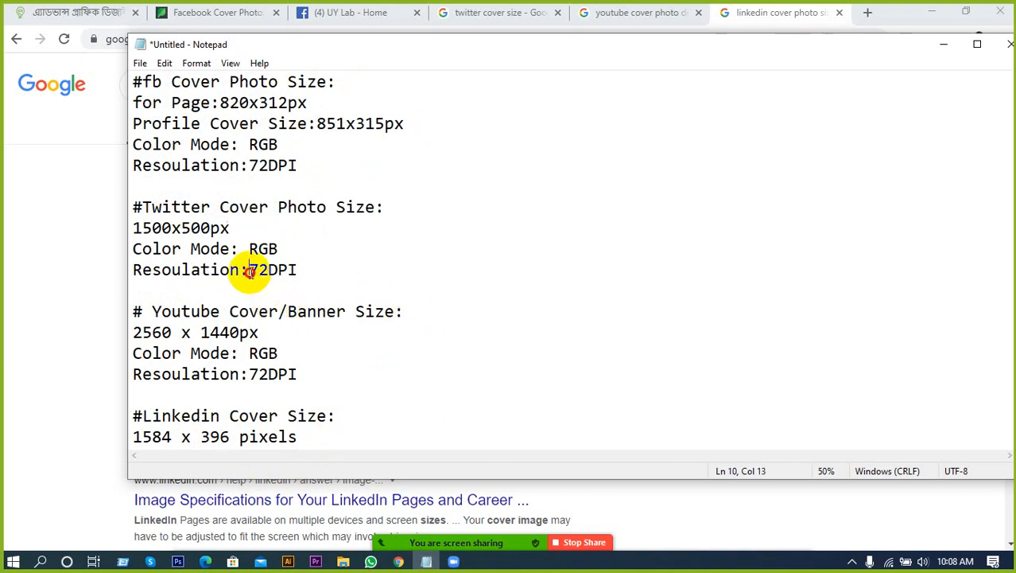
{"action": "left_click_drag", "start_coordinate": [249, 270], "coordinate": [268, 269]}
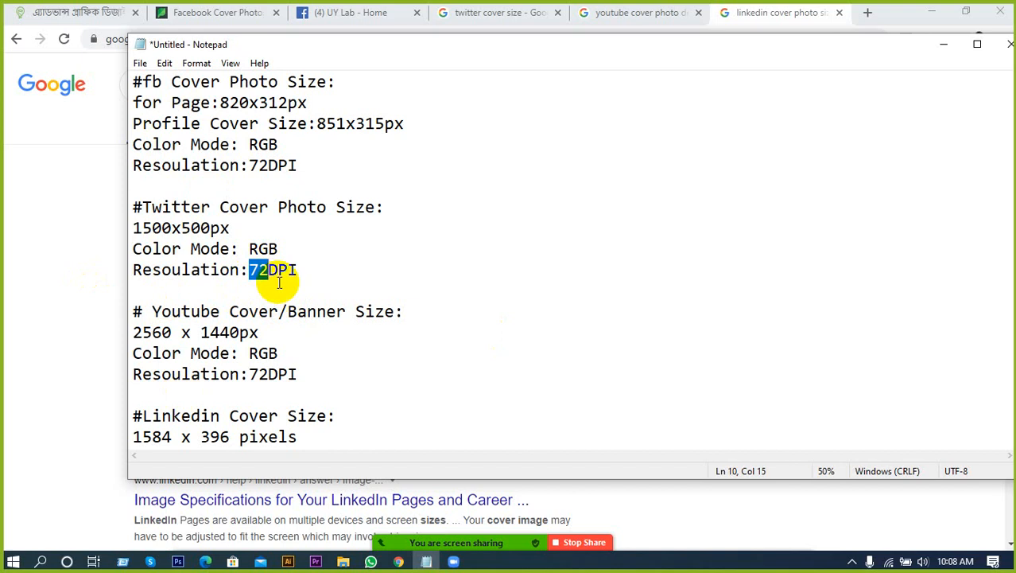
{"action": "left_click", "coordinate": [278, 283]}
{"action": "left_click", "coordinate": [268, 271]}
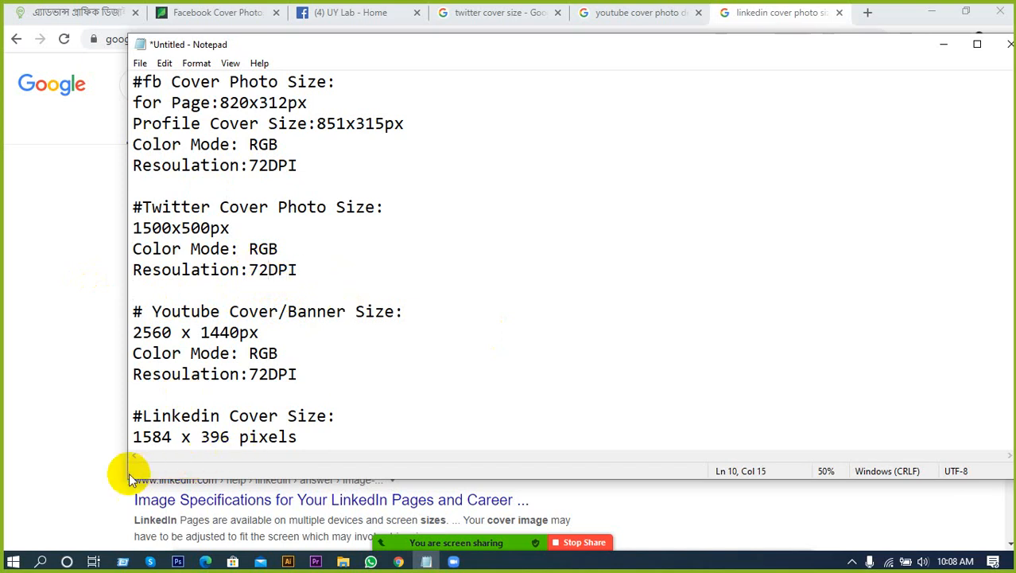
Step: Make the Notepad window taller and narrower so all four cover size notes fit, and place it mid-screen
{"action": "left_click_drag", "start_coordinate": [130, 477], "coordinate": [82, 530]}
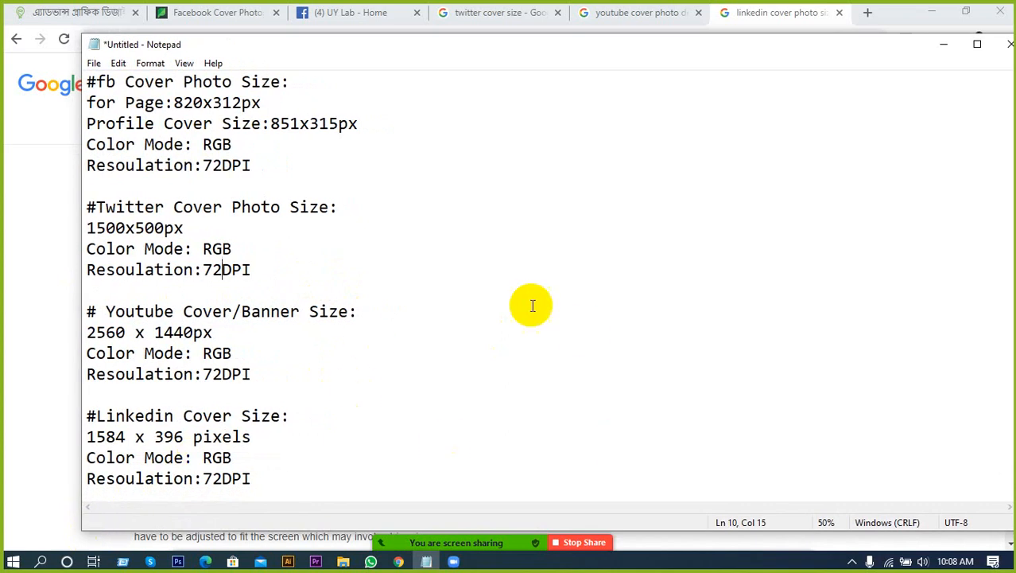
{"action": "left_click_drag", "start_coordinate": [80, 290], "coordinate": [696, 293]}
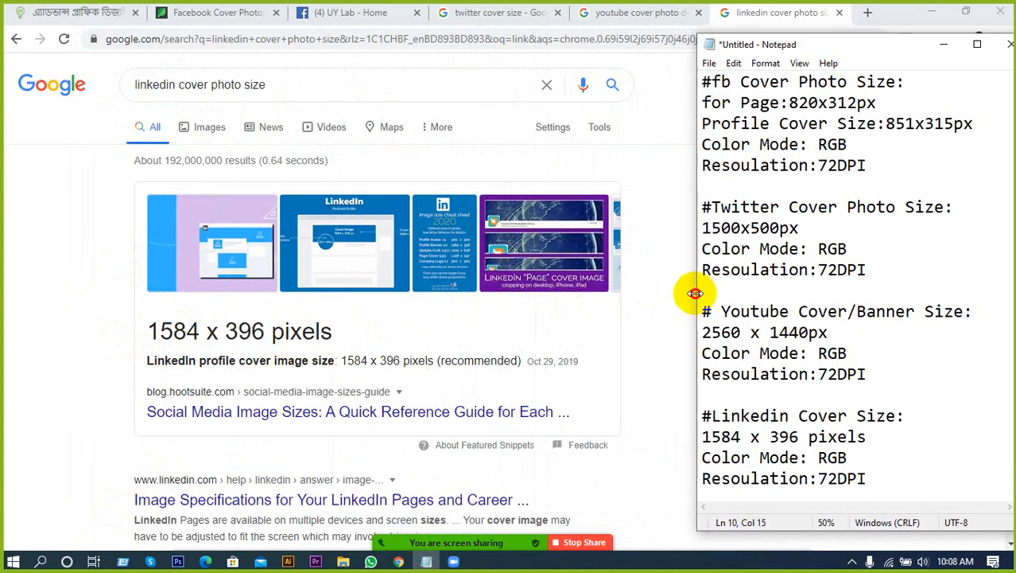
{"action": "left_click_drag", "start_coordinate": [801, 44], "coordinate": [535, 50]}
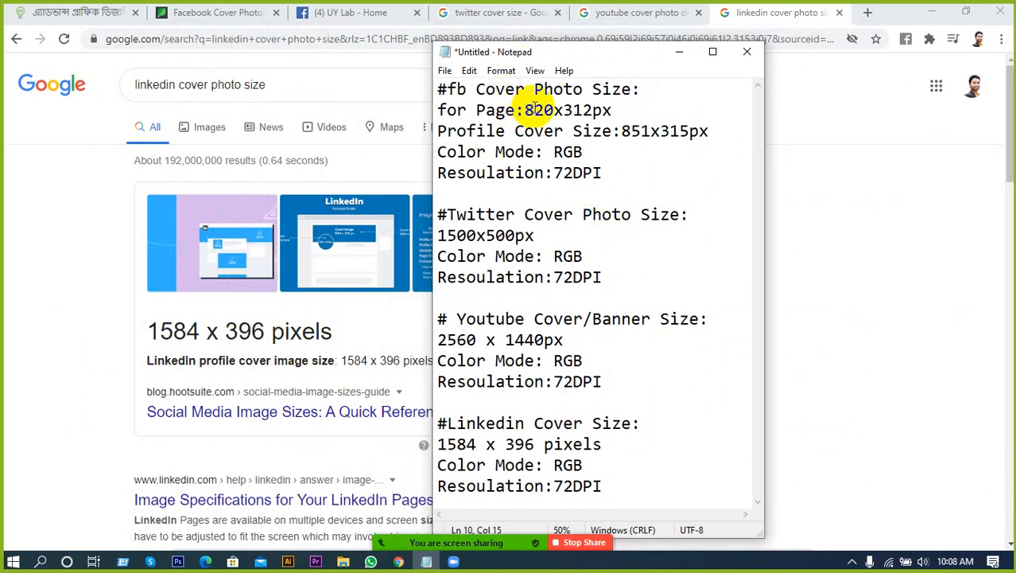
Step: Point out the Facebook page and profile cover sizes in the notes, and minimize Notepad
{"action": "left_click_drag", "start_coordinate": [526, 110], "coordinate": [609, 105]}
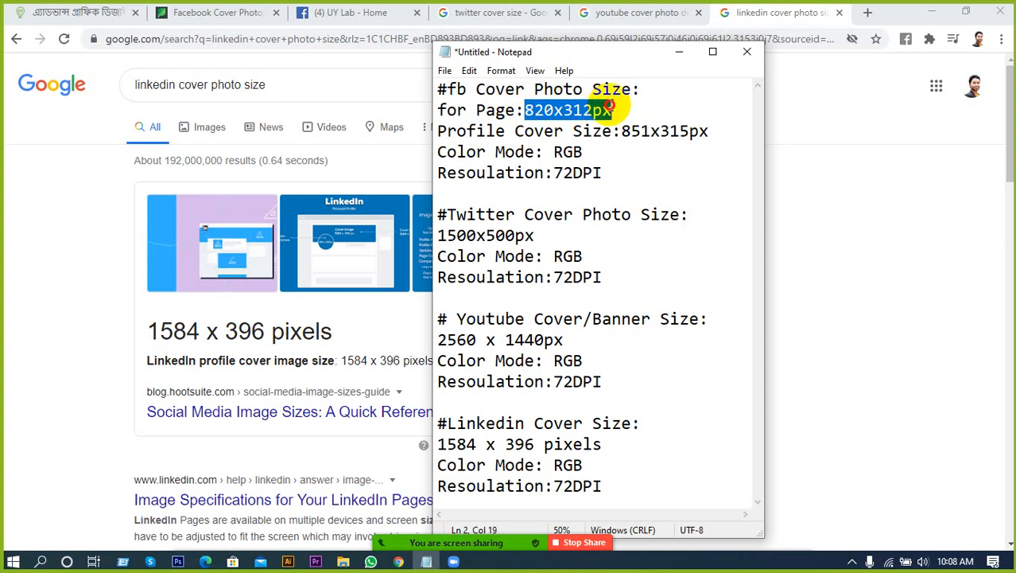
{"action": "left_click", "coordinate": [592, 130]}
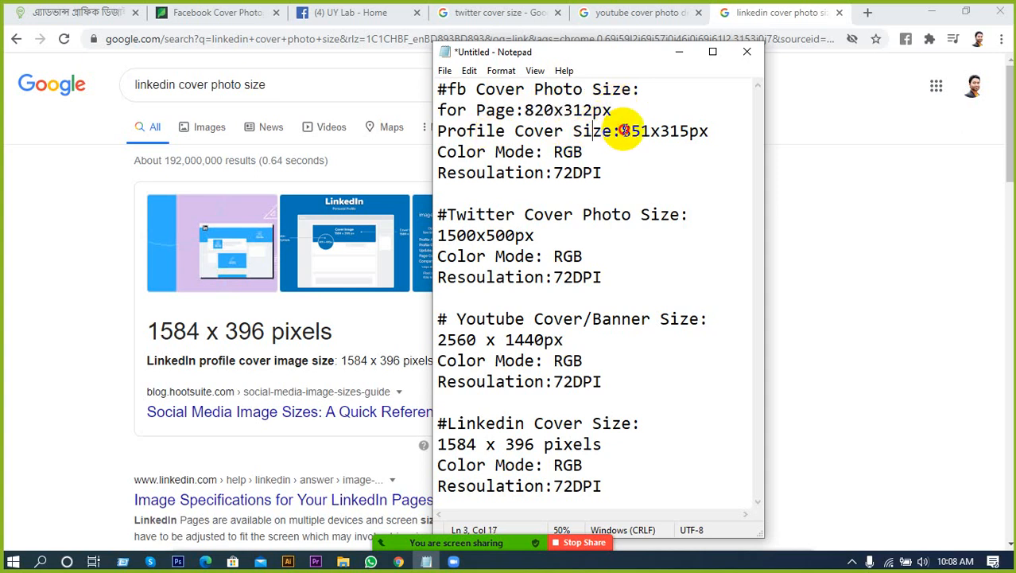
{"action": "left_click_drag", "start_coordinate": [623, 130], "coordinate": [688, 130]}
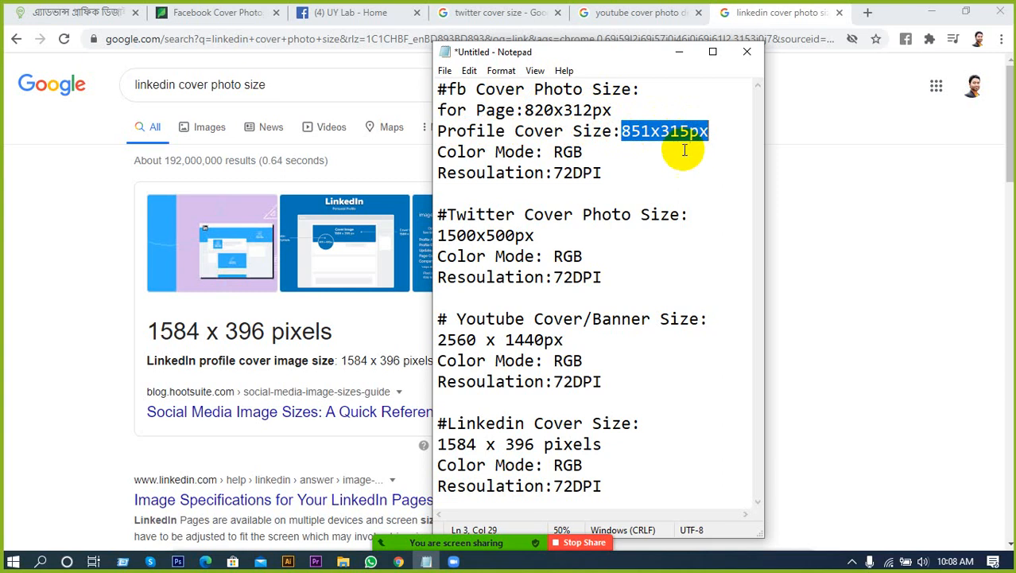
{"action": "left_click", "coordinate": [680, 152]}
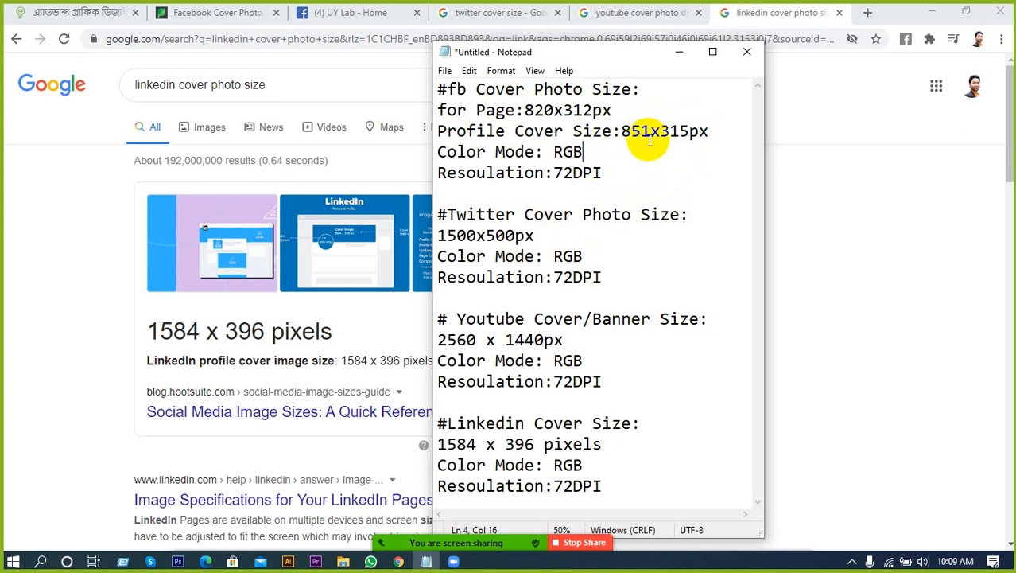
{"action": "left_click", "coordinate": [693, 53]}
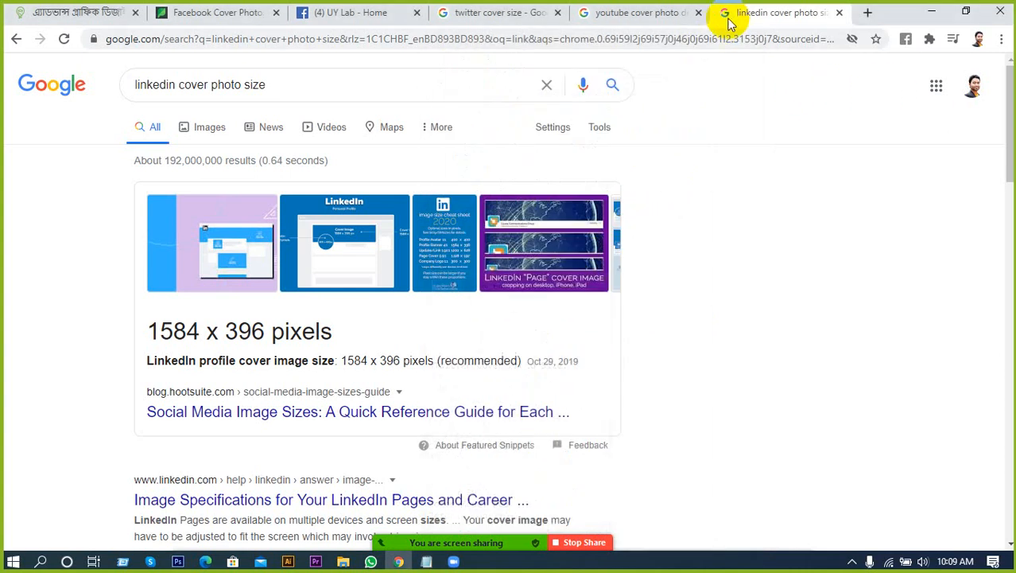
Step: Open the GraphicRiver spa flyer templates page in place of the Twitter cover size search
{"action": "left_click", "coordinate": [477, 14]}
{"action": "left_click", "coordinate": [406, 39]}
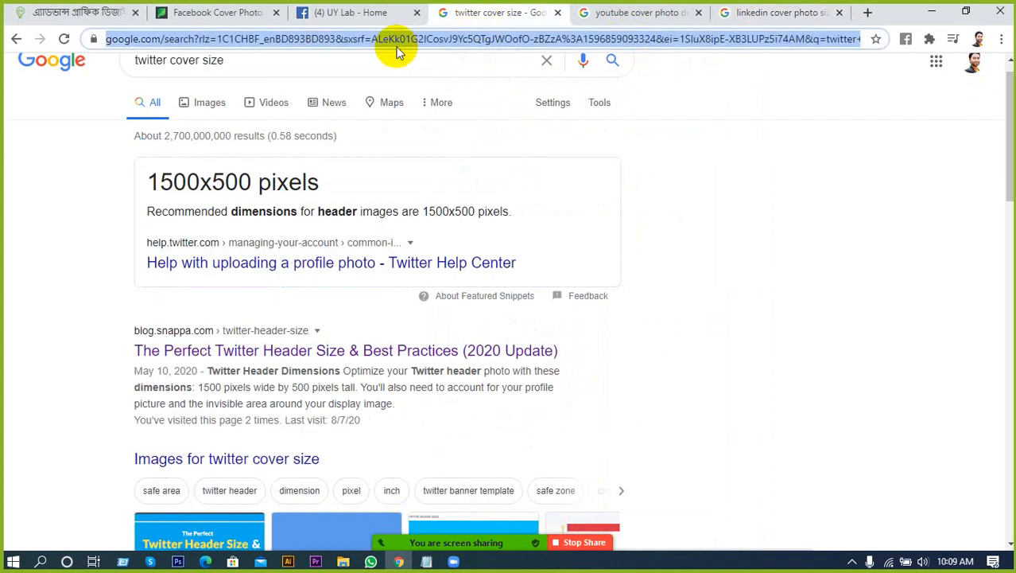
{"action": "type", "text": "g"}
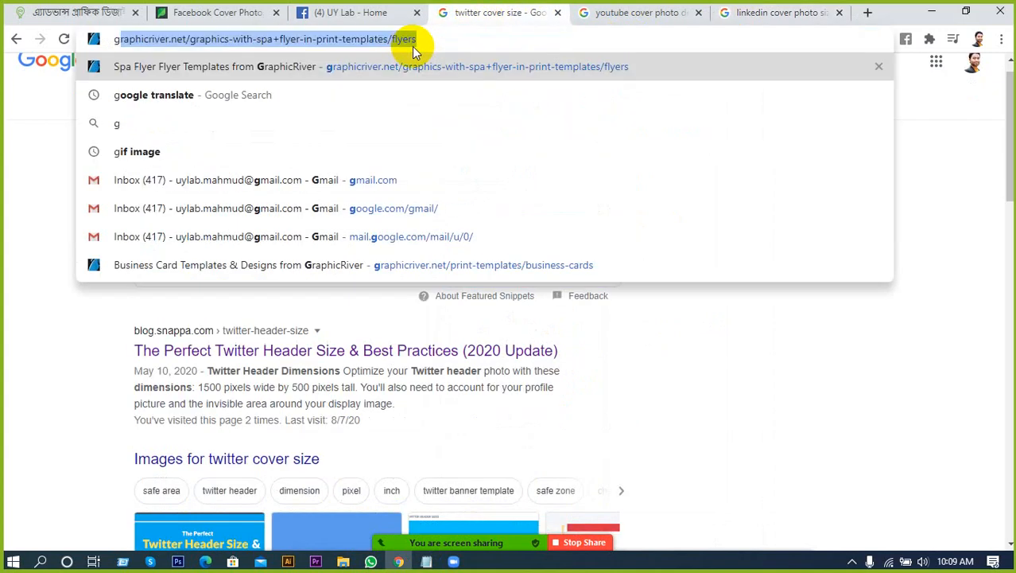
{"action": "key", "text": "Return"}
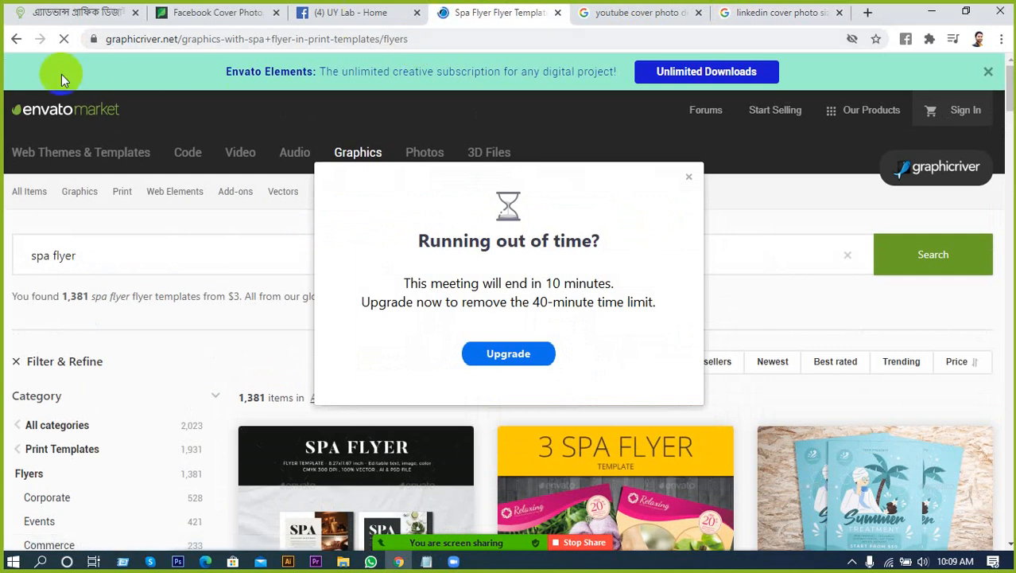
Step: Dismiss the Zoom meeting time notice and search GraphicRiver for "facebook cover" instead of "spa flyer"
{"action": "left_click_drag", "start_coordinate": [83, 253], "coordinate": [29, 257]}
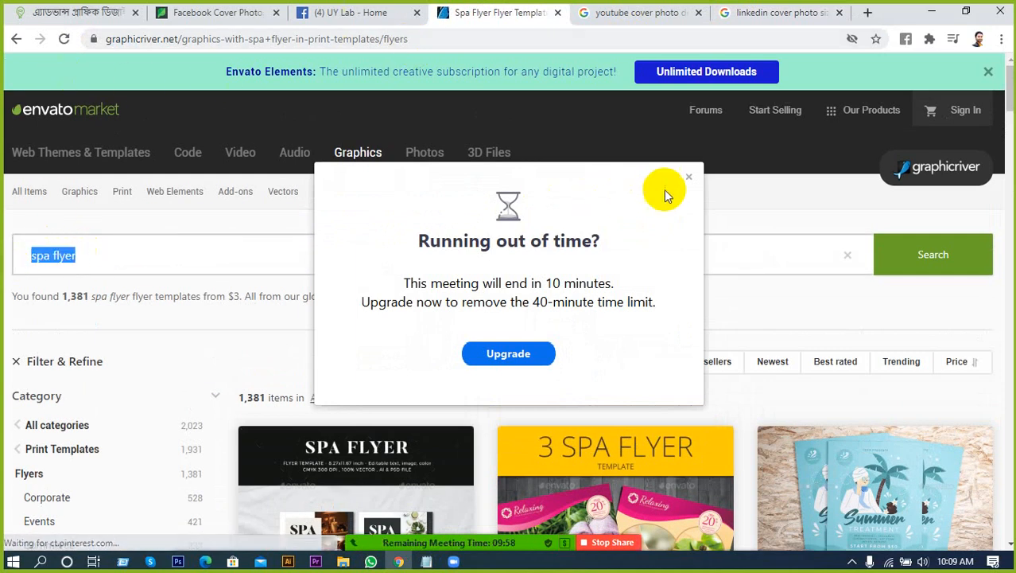
{"action": "left_click", "coordinate": [690, 176]}
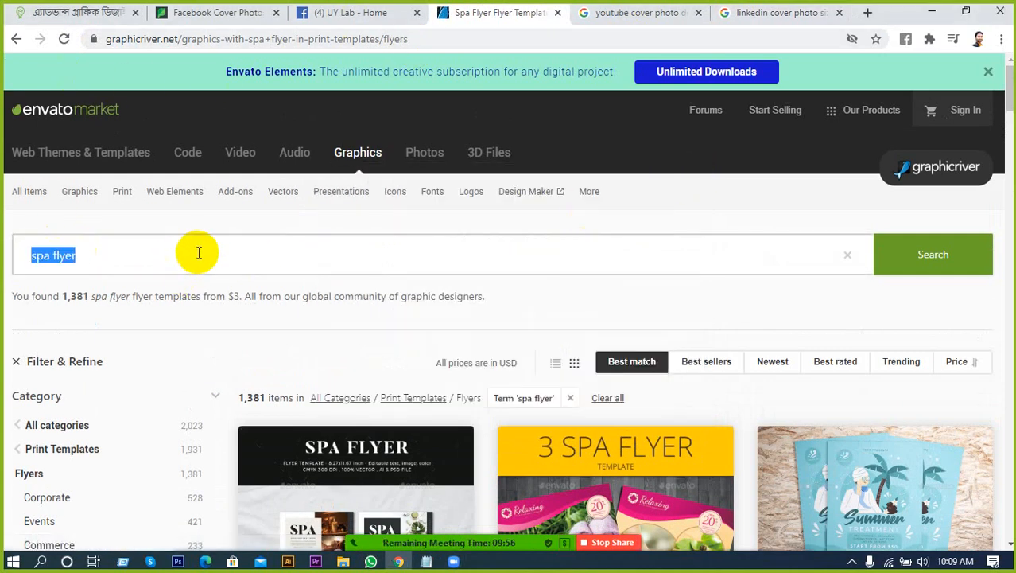
{"action": "type", "text": "fac"}
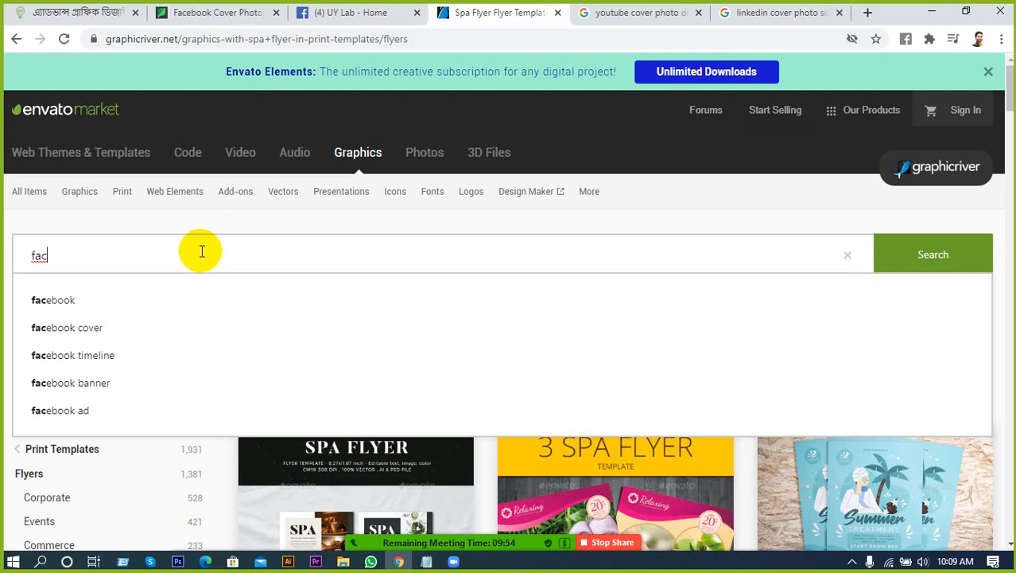
{"action": "left_click", "coordinate": [75, 327]}
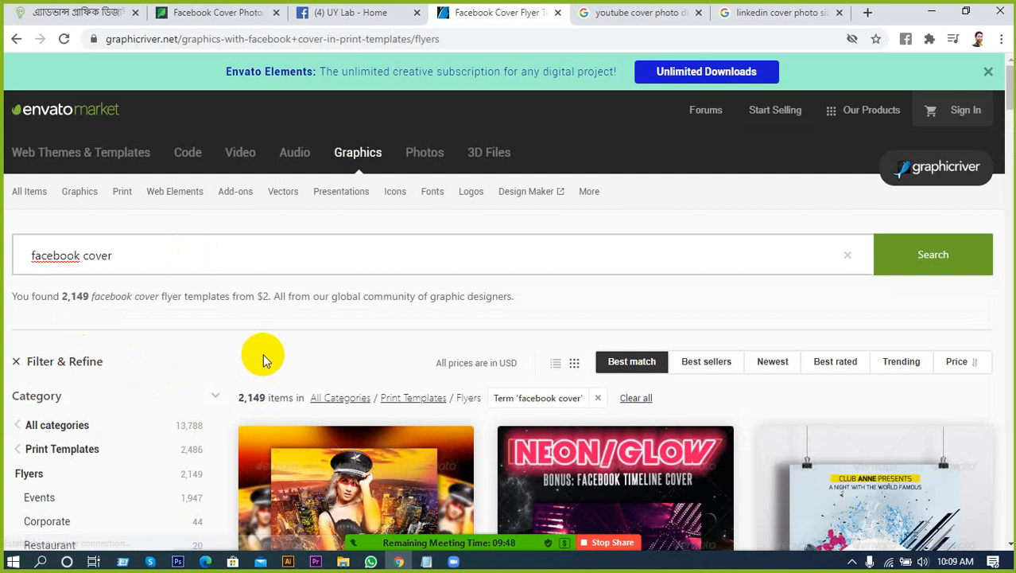
Step: Browse the Facebook cover flyer templates on GraphicRiver for design examples
{"action": "scroll", "coordinate": [265, 363], "scroll_direction": "down", "scroll_amount": 2}
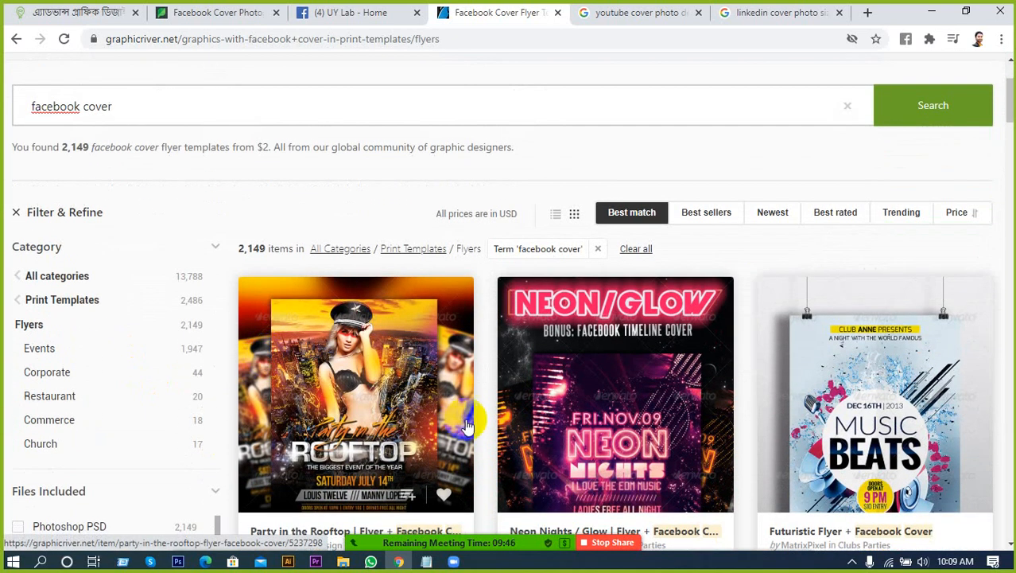
{"action": "scroll", "coordinate": [477, 415], "scroll_direction": "down", "scroll_amount": 1}
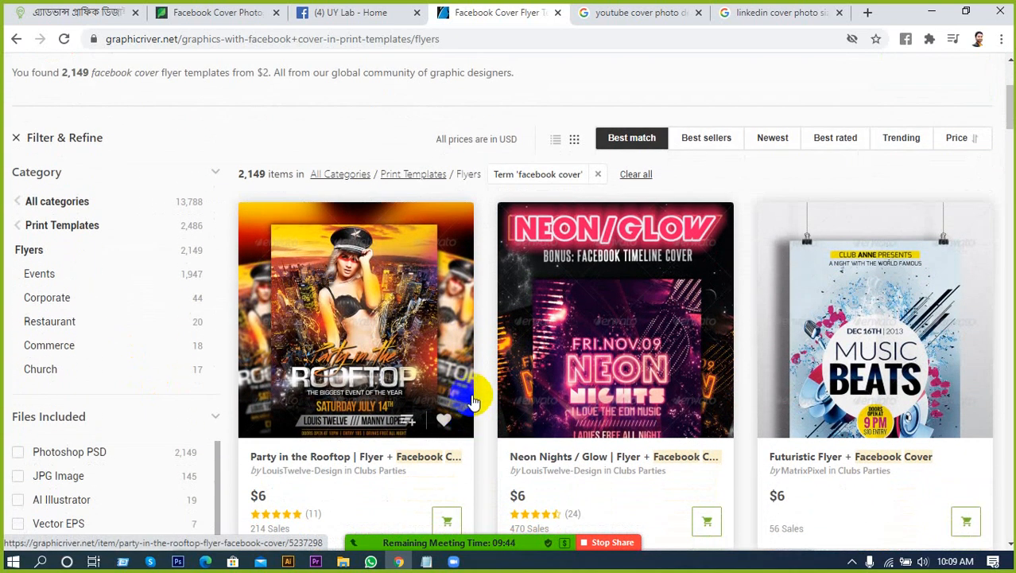
{"action": "scroll", "coordinate": [516, 121], "scroll_direction": "down", "scroll_amount": 5}
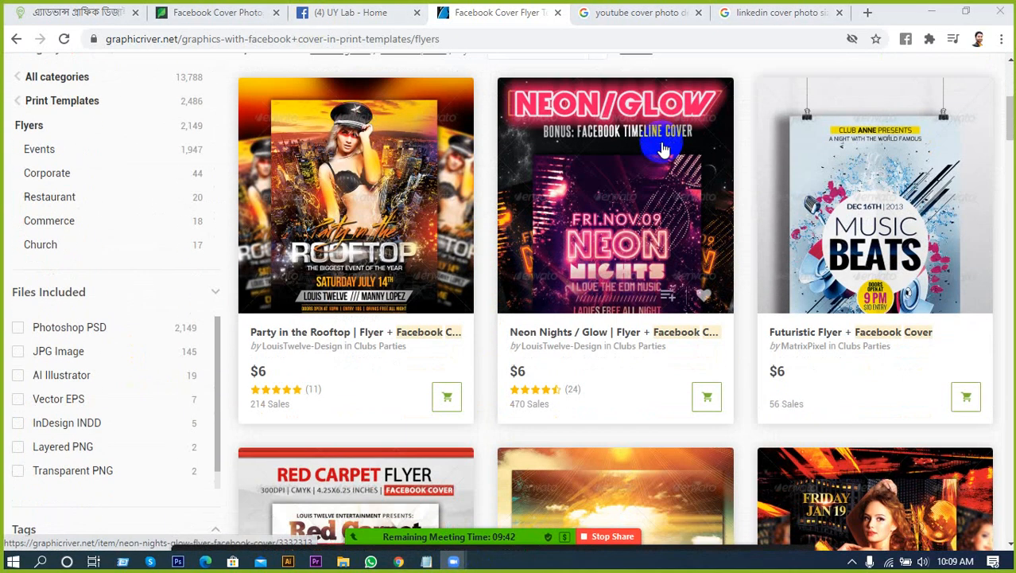
{"action": "scroll", "coordinate": [662, 147], "scroll_direction": "down", "scroll_amount": 1}
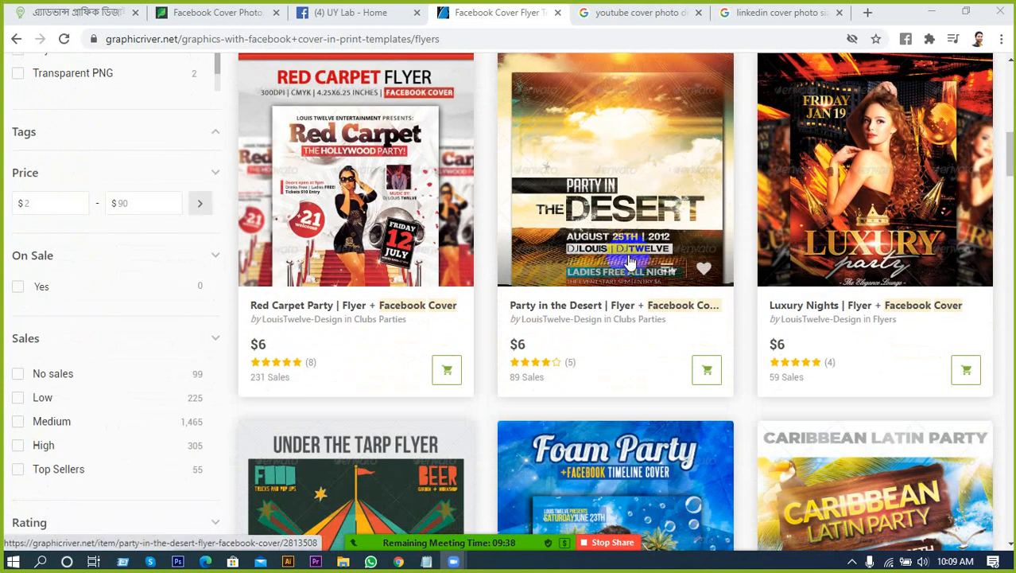
{"action": "scroll", "coordinate": [632, 263], "scroll_direction": "down", "scroll_amount": 5}
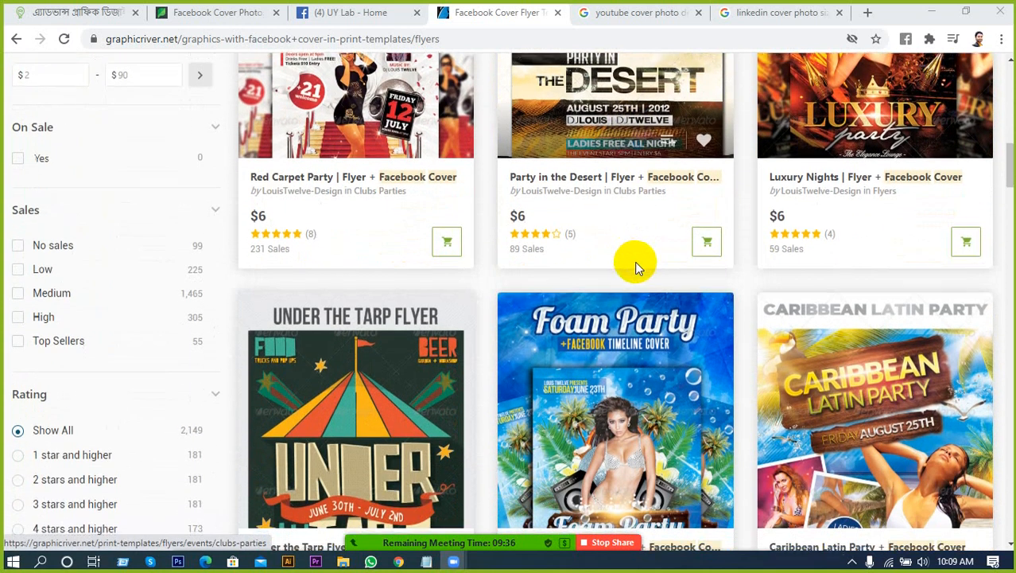
{"action": "scroll", "coordinate": [640, 272], "scroll_direction": "down", "scroll_amount": 3}
{"action": "scroll", "coordinate": [655, 284], "scroll_direction": "up", "scroll_amount": 2}
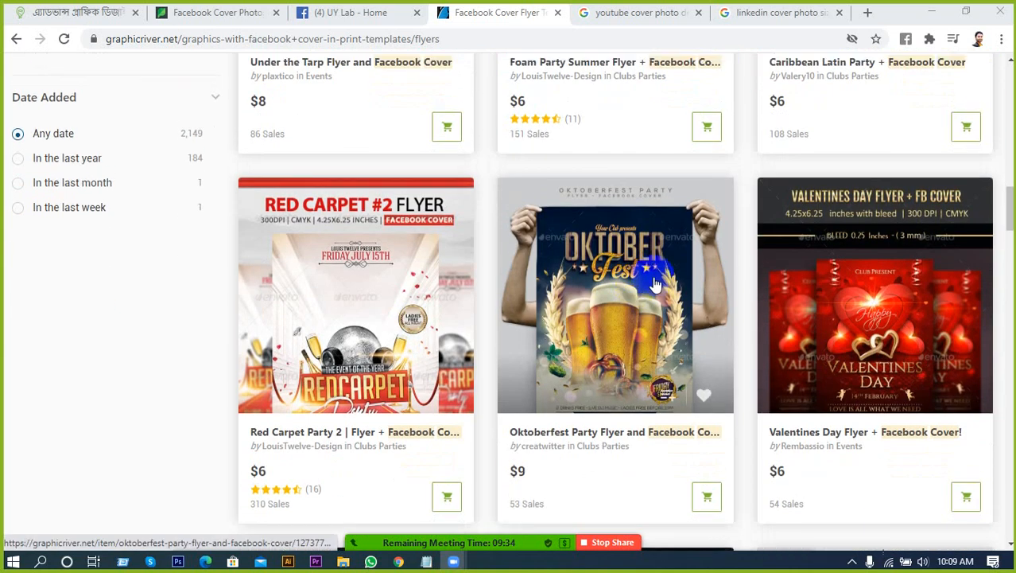
Step: Search GraphicRiver for "facebook timeline" and look through the resulting templates
{"action": "left_click_drag", "start_coordinate": [1010, 197], "coordinate": [969, 66]}
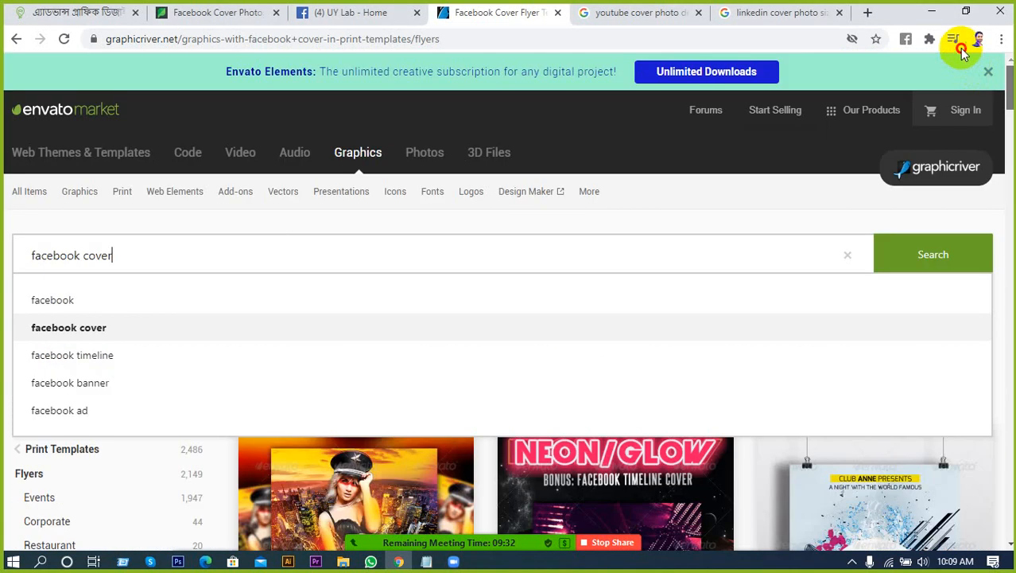
{"action": "left_click", "coordinate": [120, 257]}
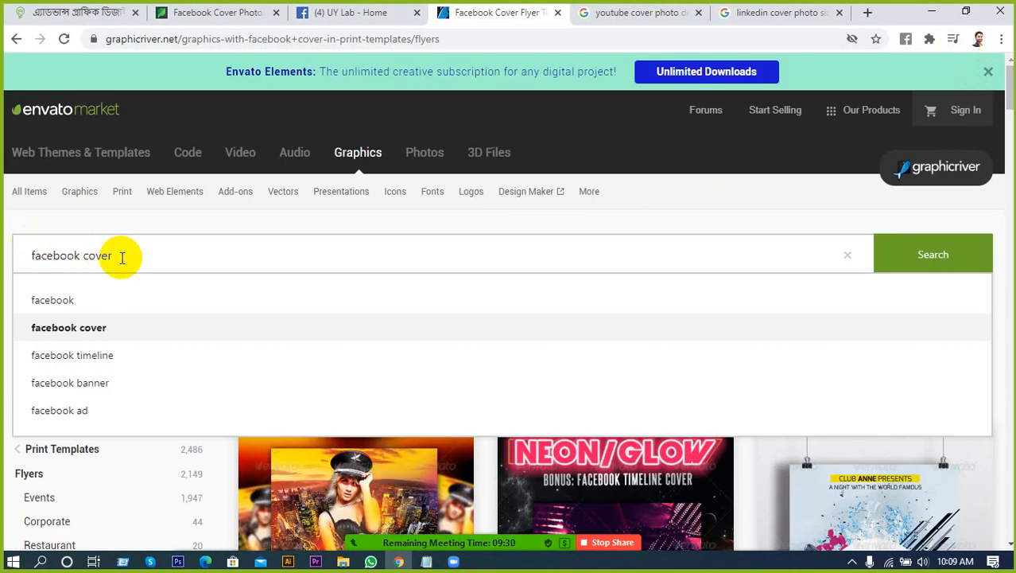
{"action": "left_click", "coordinate": [101, 354]}
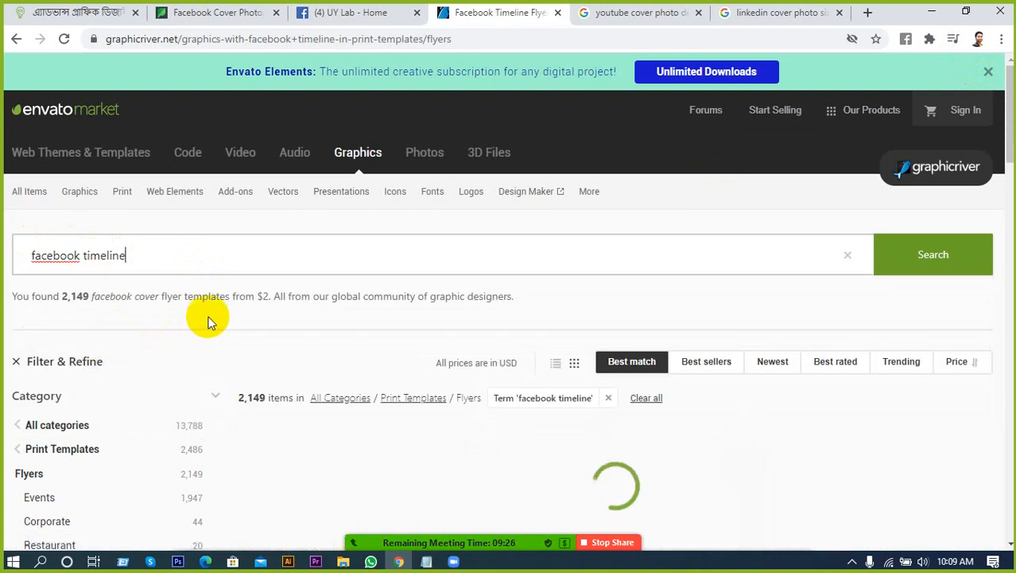
{"action": "scroll", "coordinate": [239, 334], "scroll_direction": "down", "scroll_amount": 6}
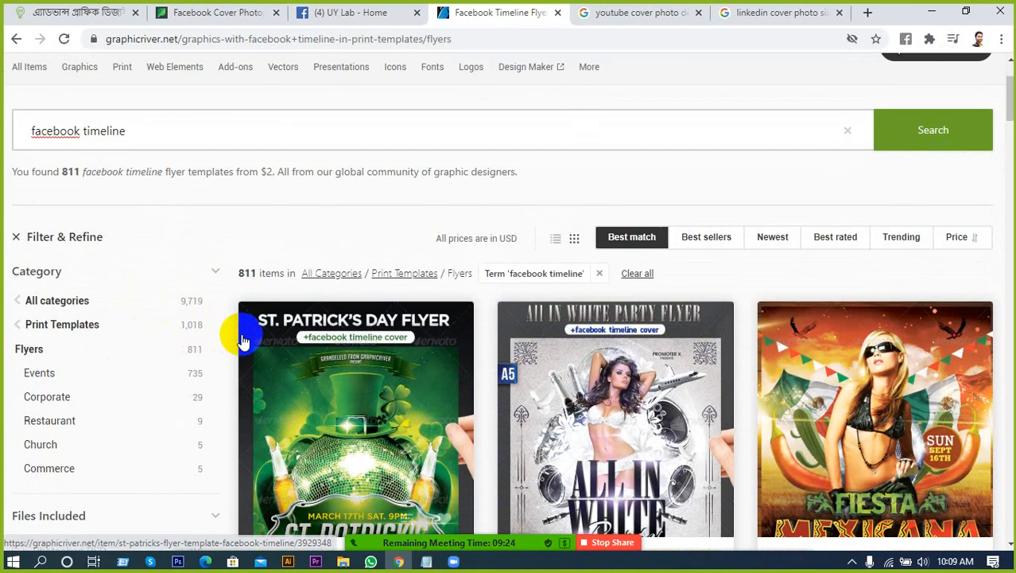
{"action": "scroll", "coordinate": [262, 341], "scroll_direction": "down", "scroll_amount": 4}
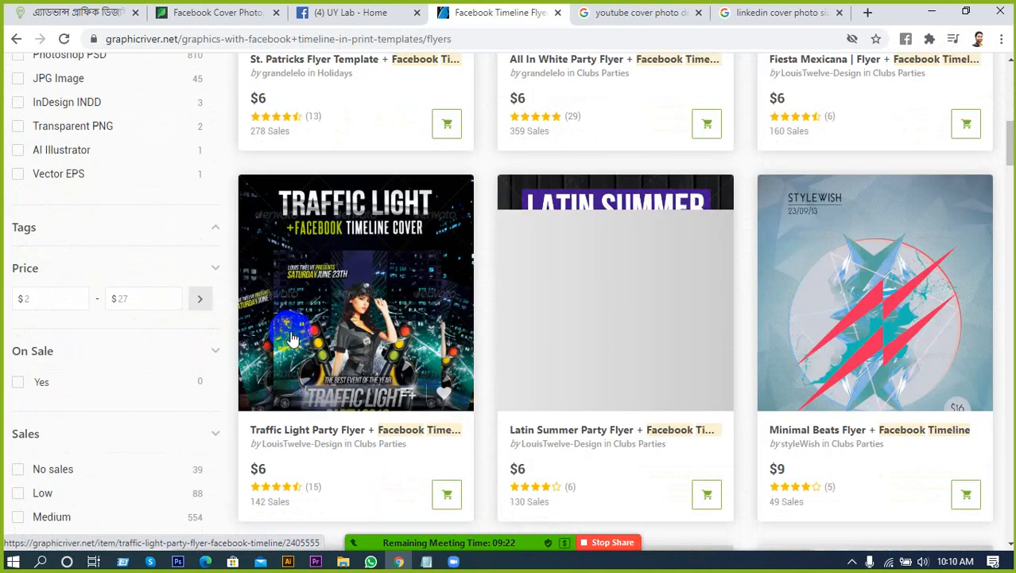
Step: Clear the "facebook timeline" search and open the Web Themes & Templates marketplace
{"action": "scroll", "coordinate": [311, 358], "scroll_direction": "up", "scroll_amount": 3}
{"action": "scroll", "coordinate": [323, 373], "scroll_direction": "up", "scroll_amount": 8}
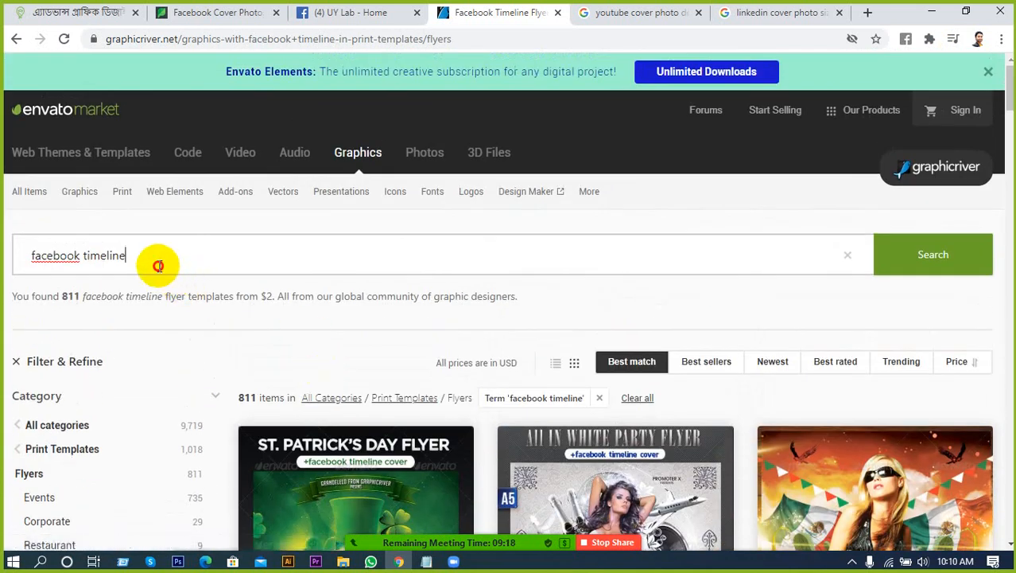
{"action": "left_click_drag", "start_coordinate": [159, 262], "coordinate": [3, 270]}
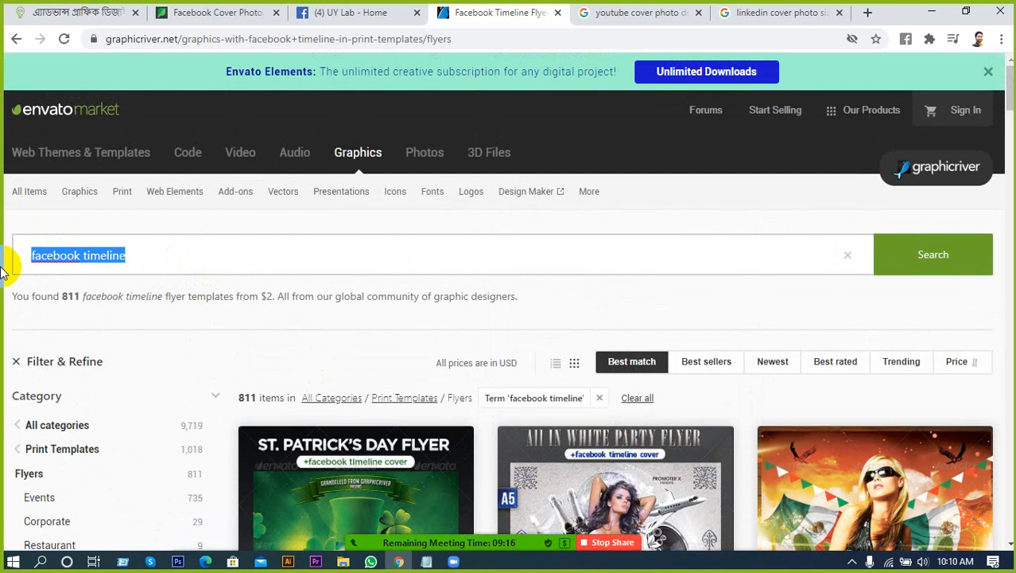
{"action": "key", "text": "BackSpace"}
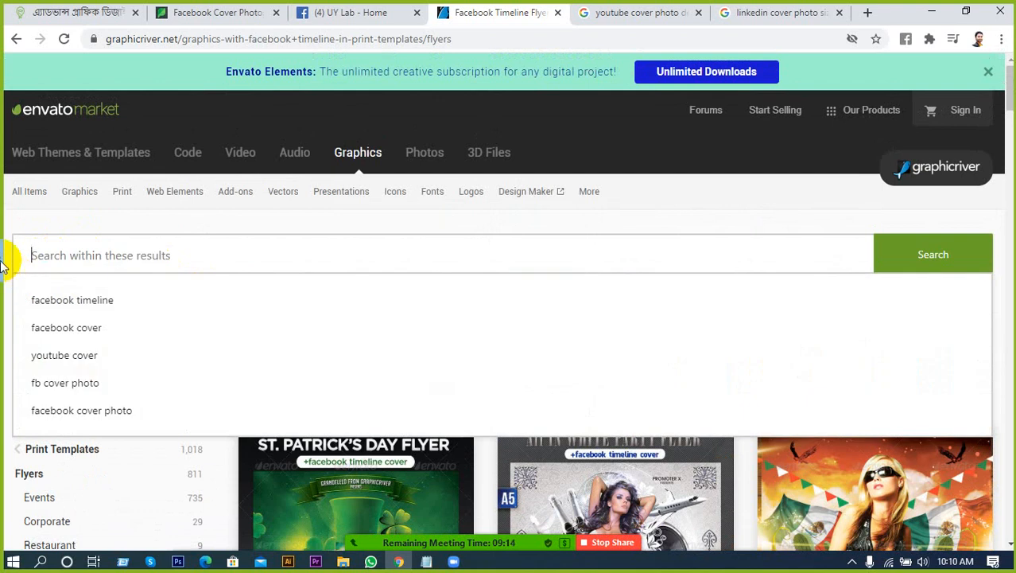
{"action": "left_click", "coordinate": [79, 155]}
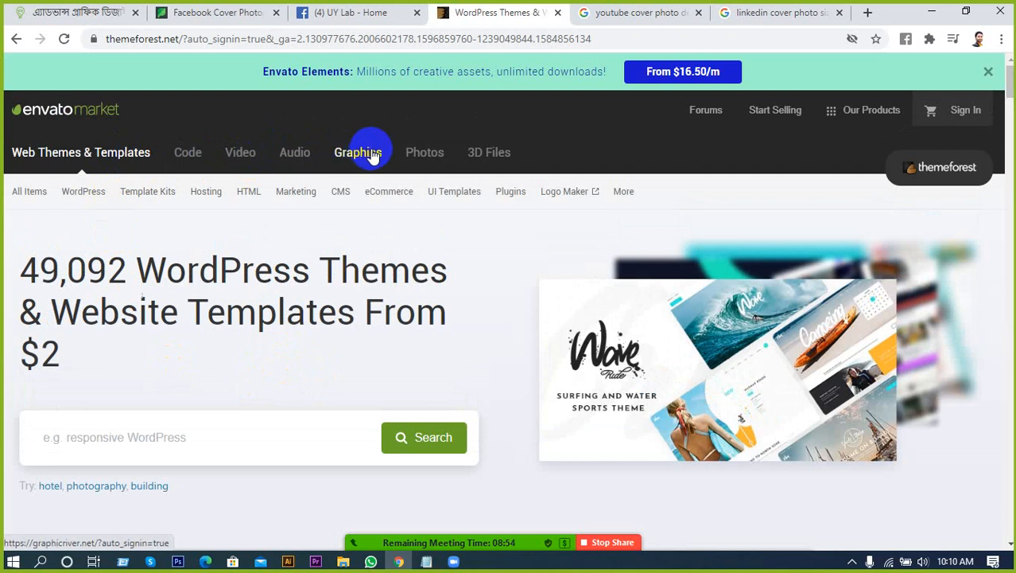
Step: Open the Video marketplace and look through its featured items, newest templates, and Premiere Pro and Stock Footage categories
{"action": "left_click", "coordinate": [240, 153]}
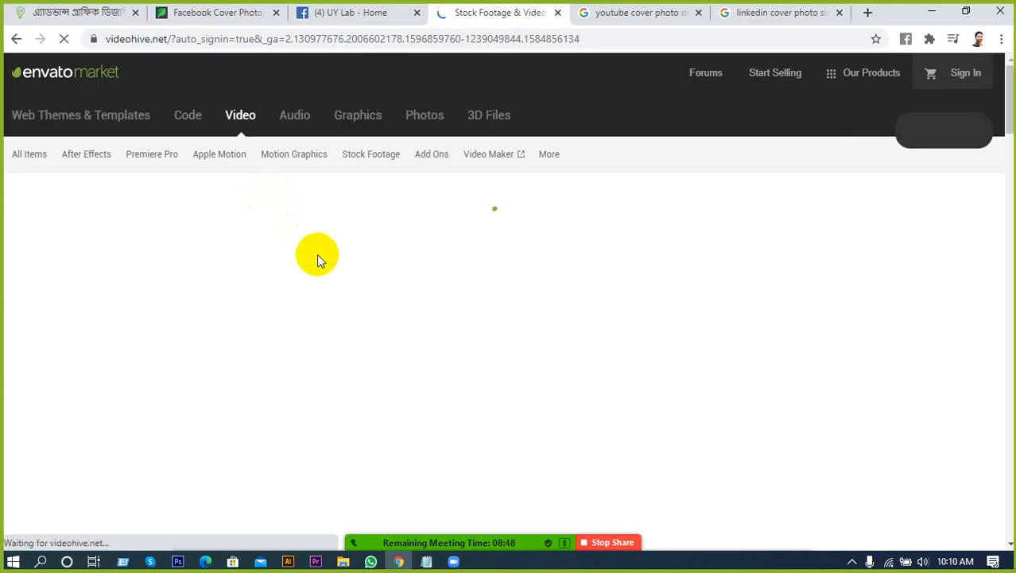
{"action": "scroll", "coordinate": [454, 351], "scroll_direction": "down", "scroll_amount": 1}
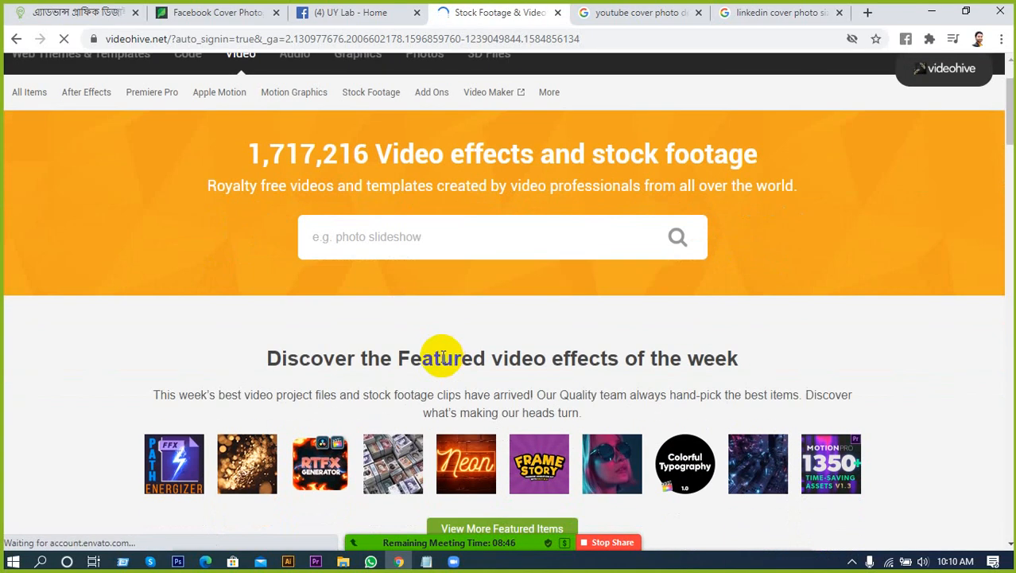
{"action": "scroll", "coordinate": [444, 365], "scroll_direction": "down", "scroll_amount": 3}
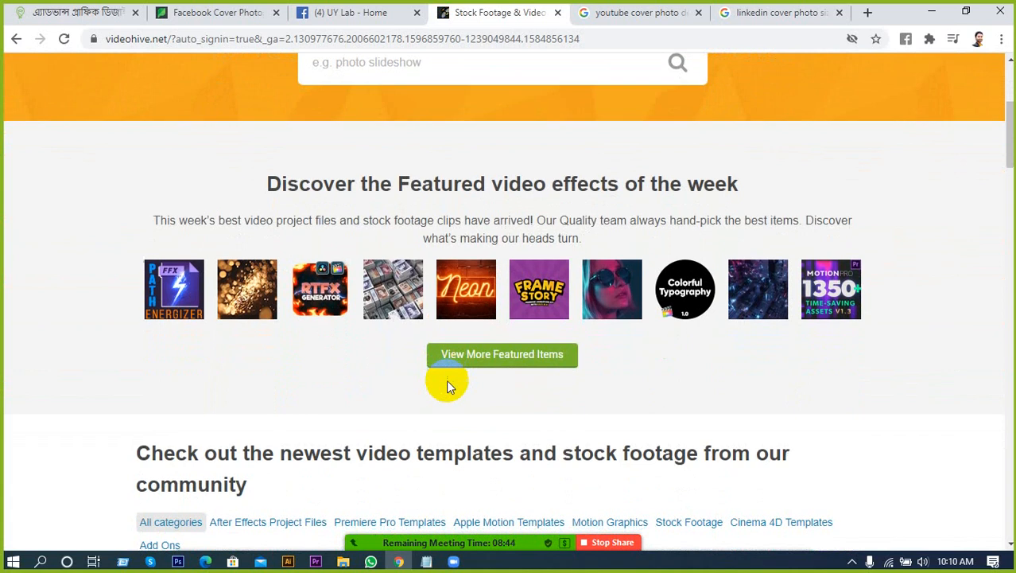
{"action": "scroll", "coordinate": [446, 379], "scroll_direction": "down", "scroll_amount": 3}
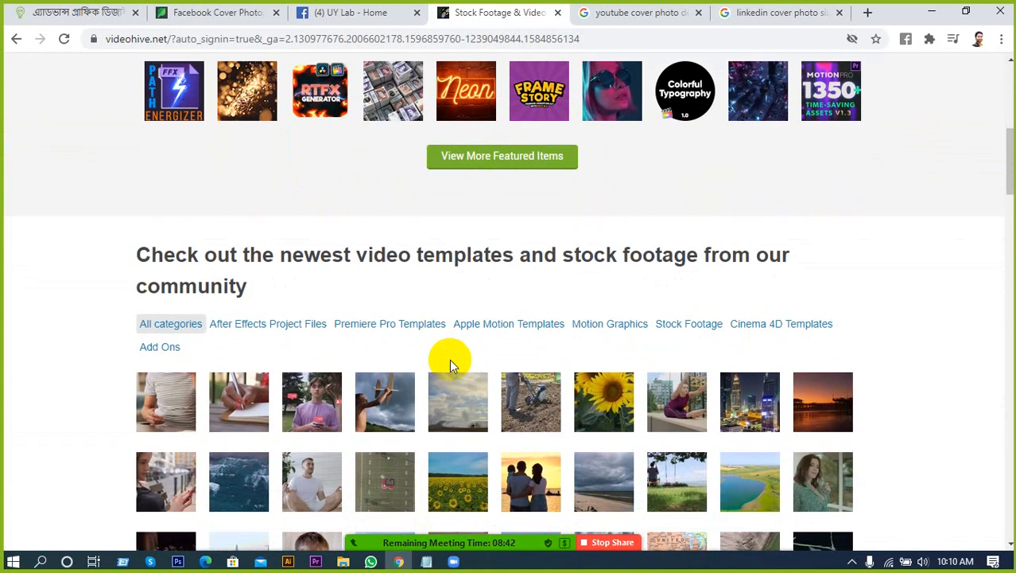
{"action": "scroll", "coordinate": [450, 362], "scroll_direction": "down", "scroll_amount": 3}
{"action": "scroll", "coordinate": [433, 397], "scroll_direction": "up", "scroll_amount": 6}
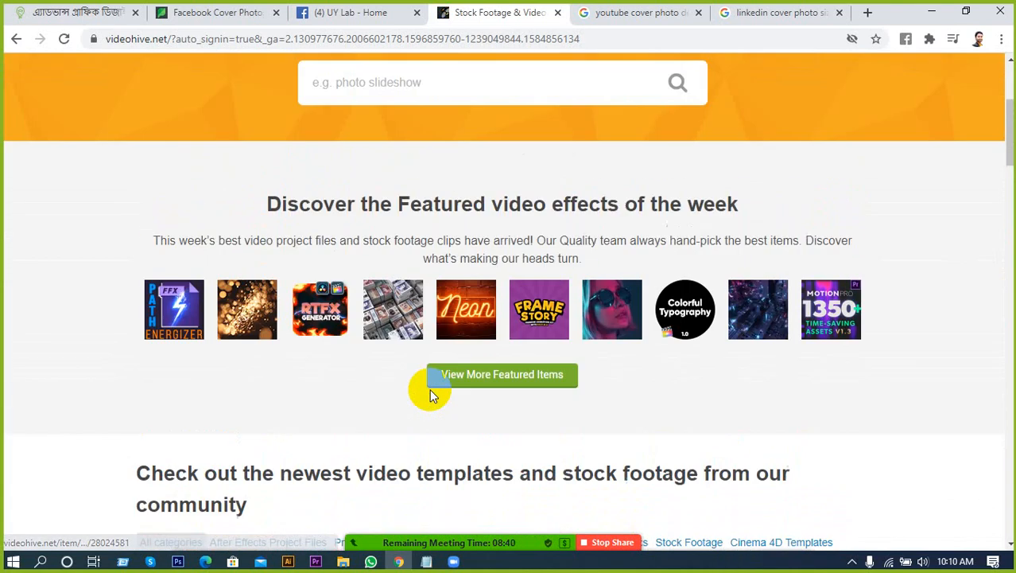
{"action": "scroll", "coordinate": [430, 395], "scroll_direction": "up", "scroll_amount": 4}
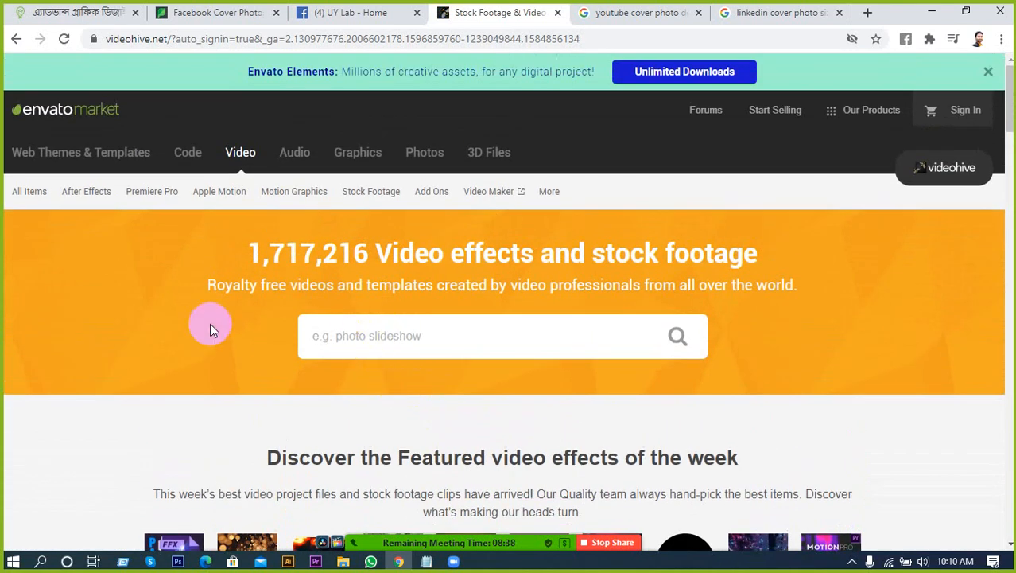
{"action": "left_click", "coordinate": [83, 194]}
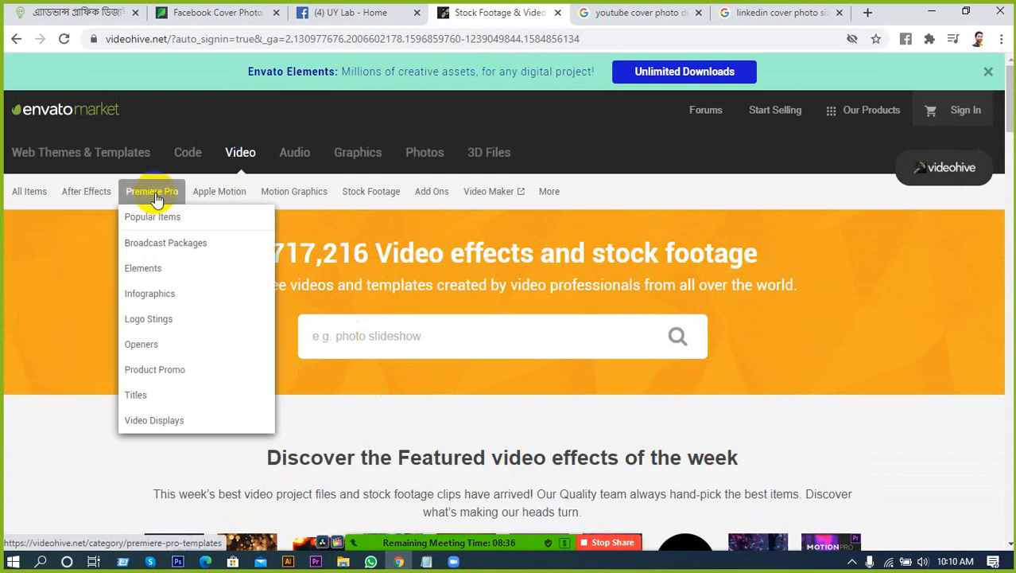
{"action": "left_click", "coordinate": [360, 194]}
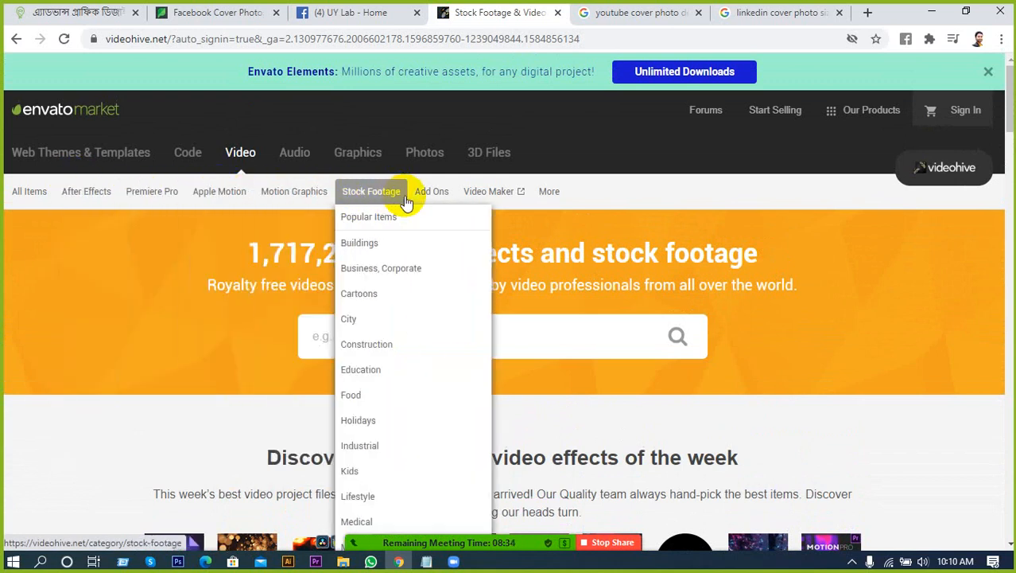
Step: Open the Audio marketplace and look at the featured music and audio of the week
{"action": "left_click", "coordinate": [300, 156]}
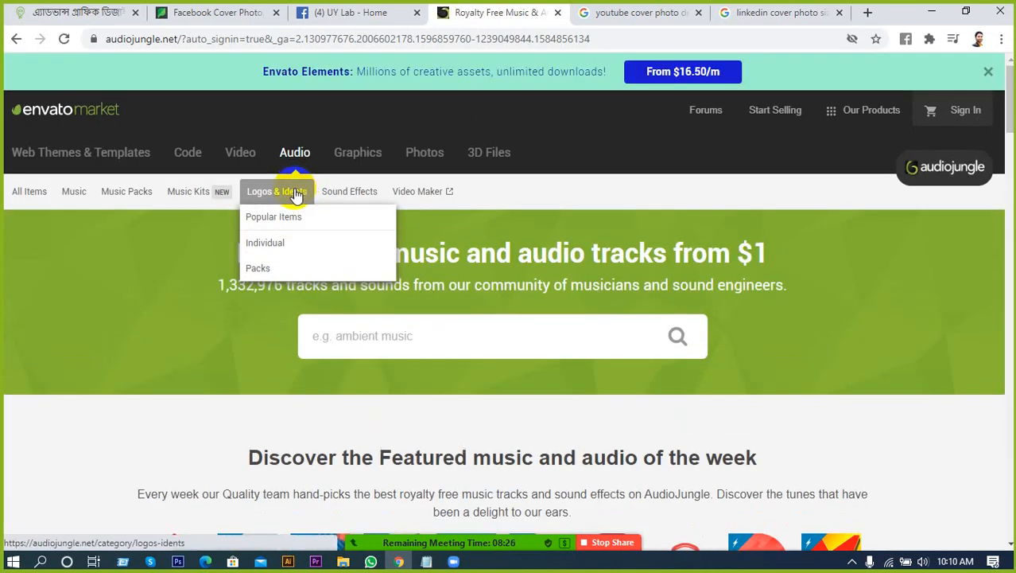
{"action": "scroll", "coordinate": [262, 336], "scroll_direction": "down", "scroll_amount": 2}
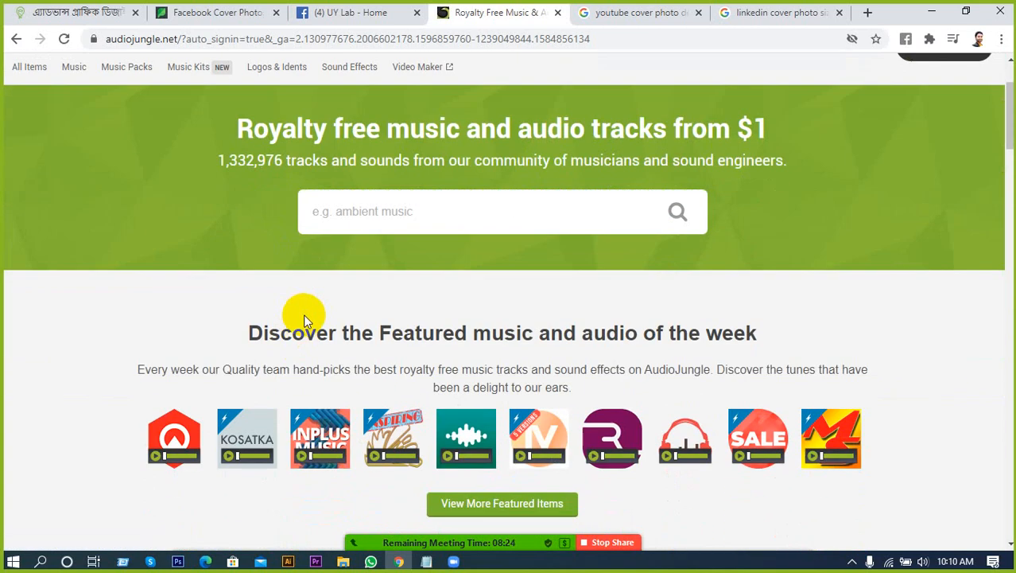
{"action": "scroll", "coordinate": [176, 320], "scroll_direction": "up", "scroll_amount": 2}
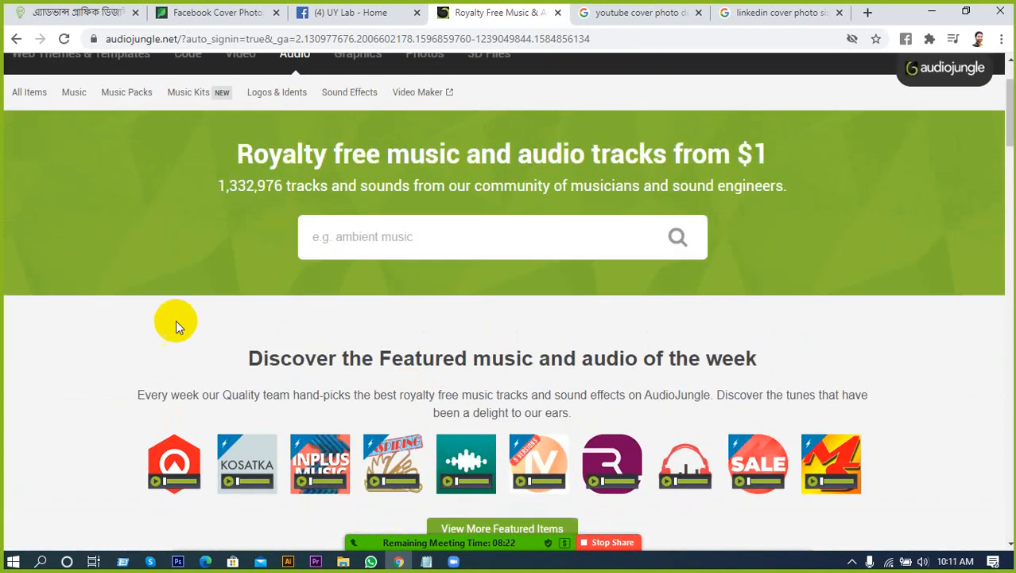
Step: Look through the Music genre categories and the newest audio items on AudioJungle
{"action": "mouse_move", "coordinate": [45, 201]}
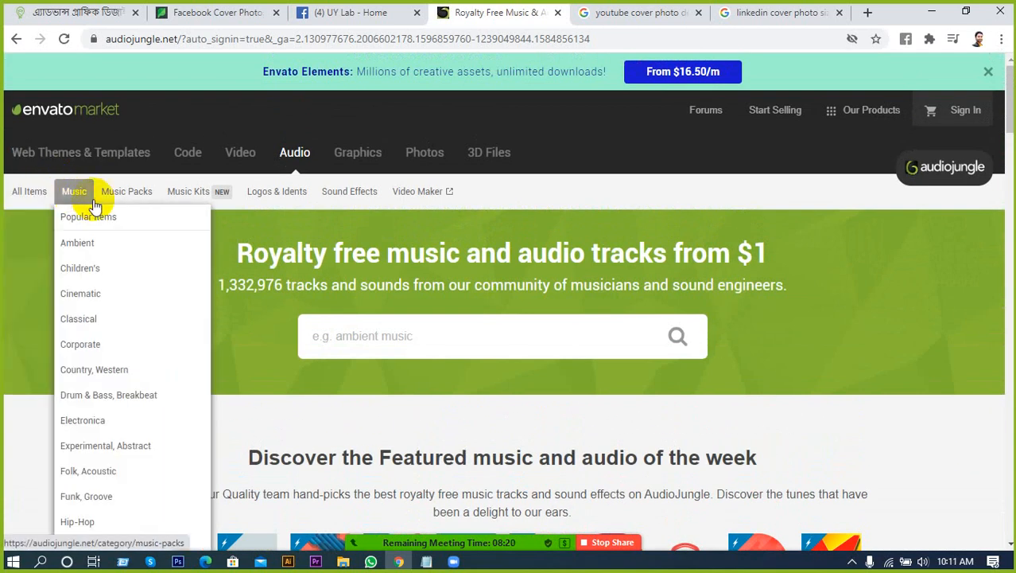
{"action": "mouse_move", "coordinate": [105, 209]}
{"action": "mouse_move", "coordinate": [76, 193]}
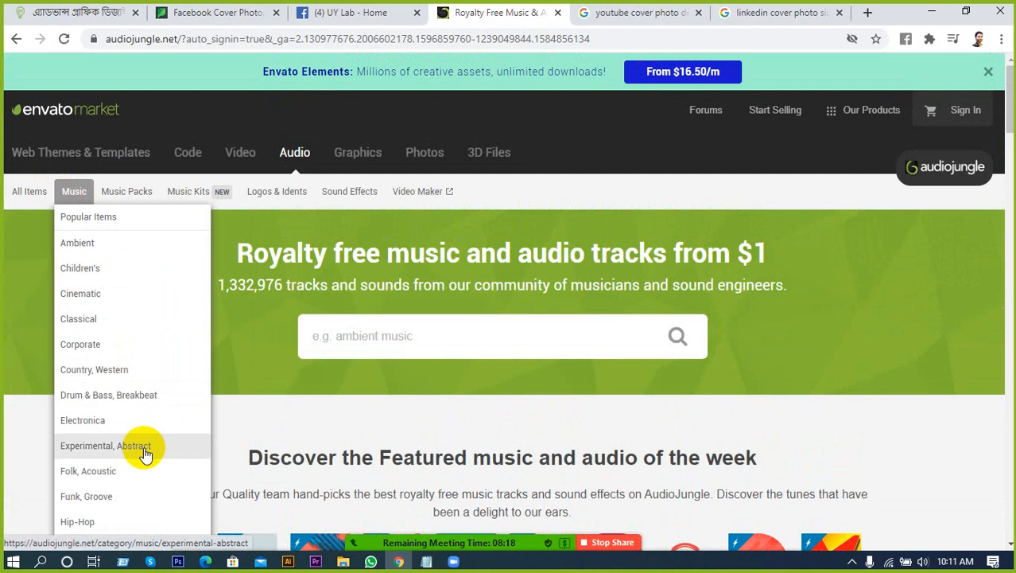
{"action": "scroll", "coordinate": [143, 454], "scroll_direction": "down", "scroll_amount": 1}
{"action": "scroll", "coordinate": [144, 459], "scroll_direction": "down", "scroll_amount": 2}
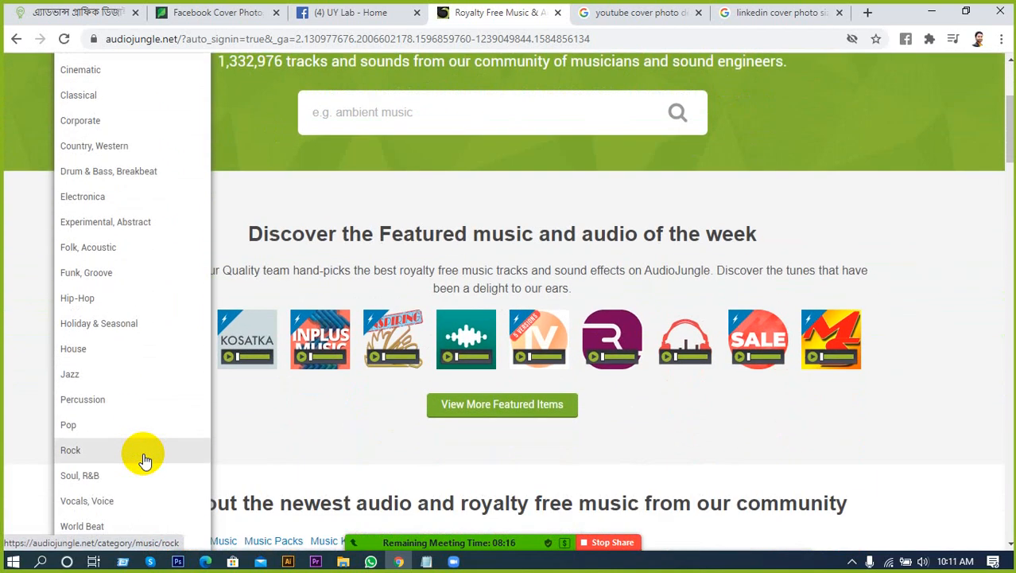
{"action": "scroll", "coordinate": [145, 461], "scroll_direction": "down", "scroll_amount": 1}
{"action": "scroll", "coordinate": [160, 431], "scroll_direction": "up", "scroll_amount": 1}
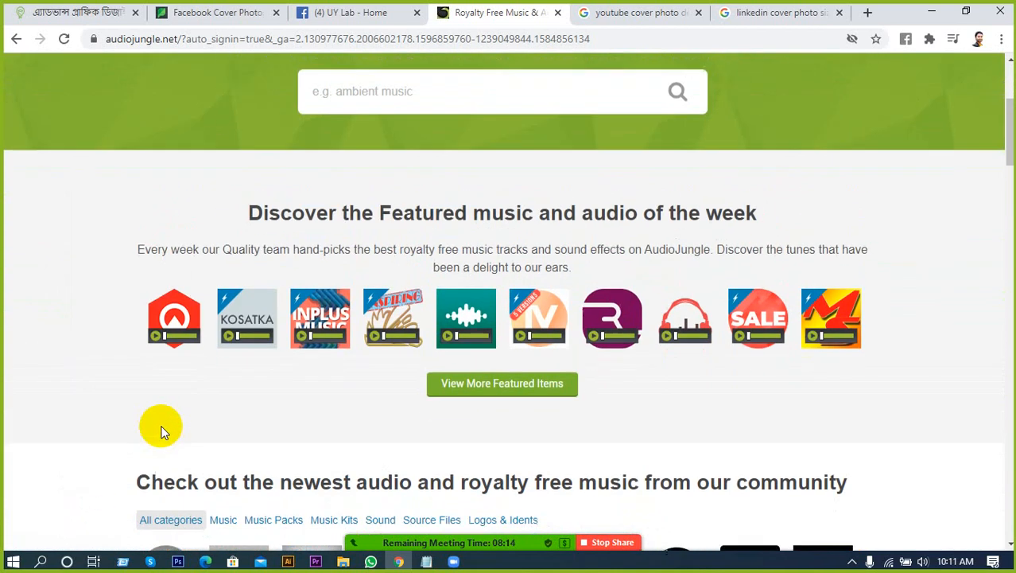
{"action": "scroll", "coordinate": [162, 432], "scroll_direction": "down", "scroll_amount": 2}
{"action": "scroll", "coordinate": [346, 417], "scroll_direction": "up", "scroll_amount": 5}
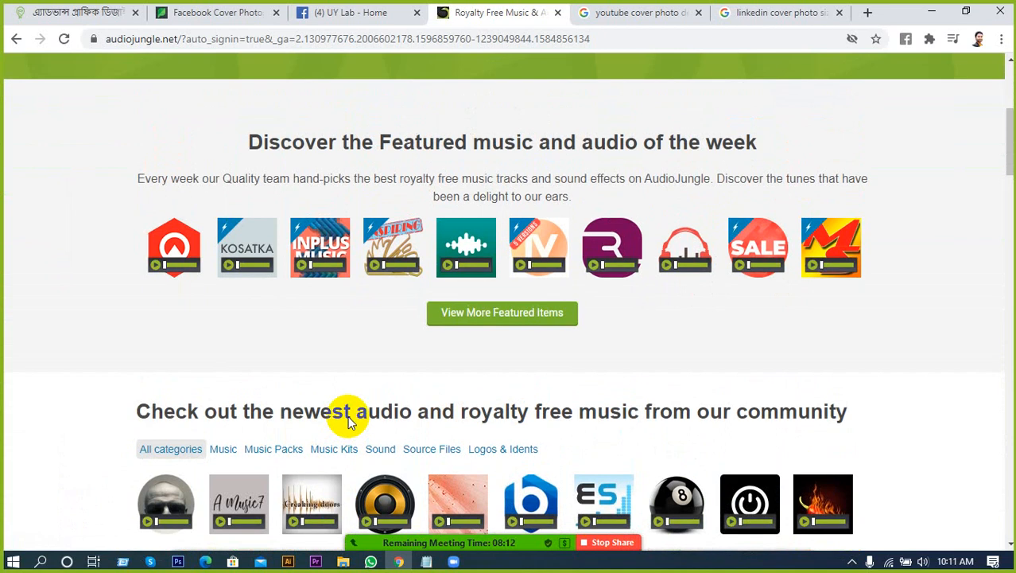
{"action": "scroll", "coordinate": [346, 417], "scroll_direction": "up", "scroll_amount": 1}
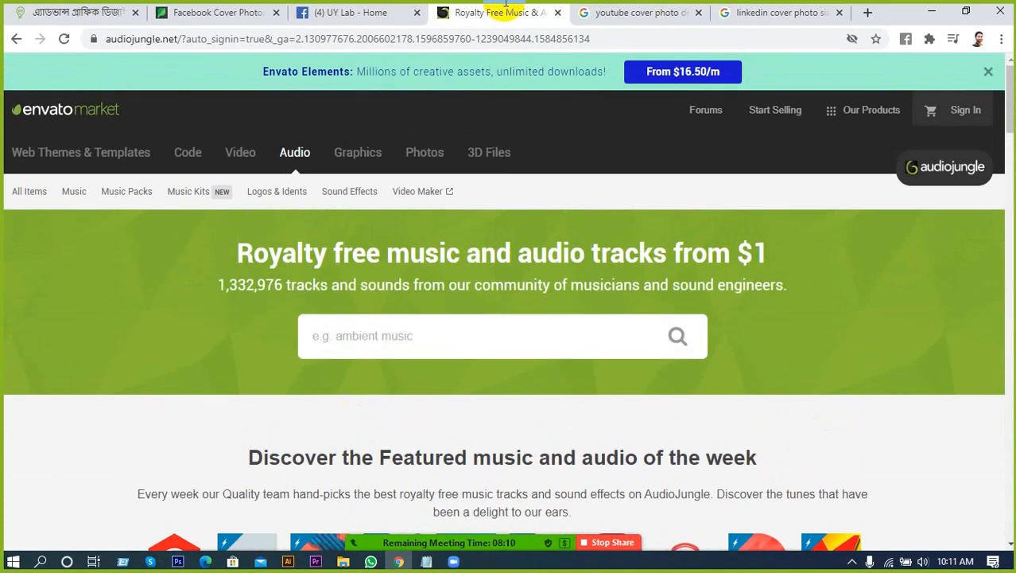
Step: Visit the Graphics marketplace home page, and return to Web Themes & Templates
{"action": "mouse_move", "coordinate": [434, 192]}
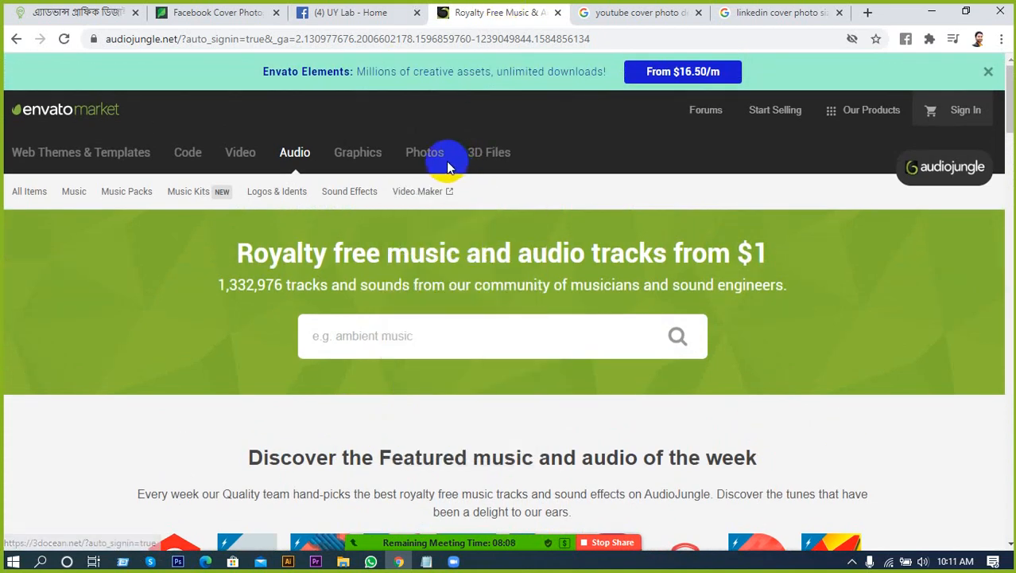
{"action": "left_click", "coordinate": [358, 154]}
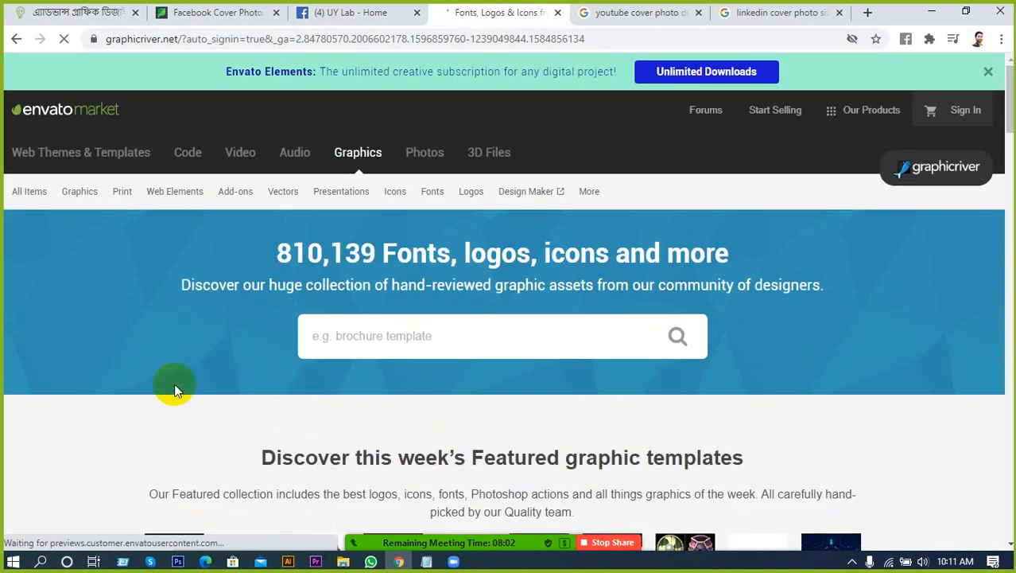
{"action": "left_click", "coordinate": [58, 158]}
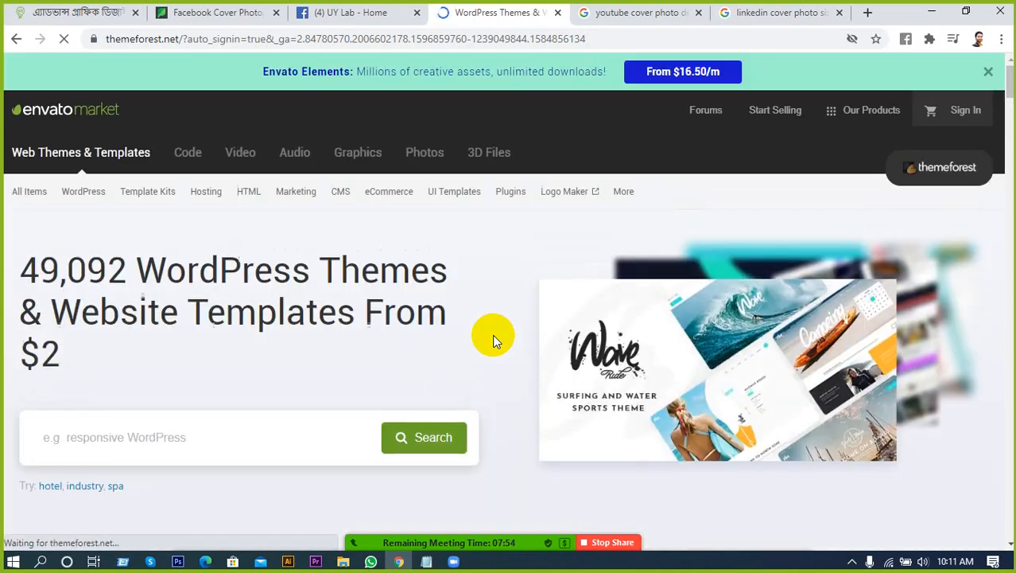
Step: Search ThemeForest for "avada"
{"action": "scroll", "coordinate": [75, 375], "scroll_direction": "down", "scroll_amount": 1}
{"action": "left_click", "coordinate": [138, 345]}
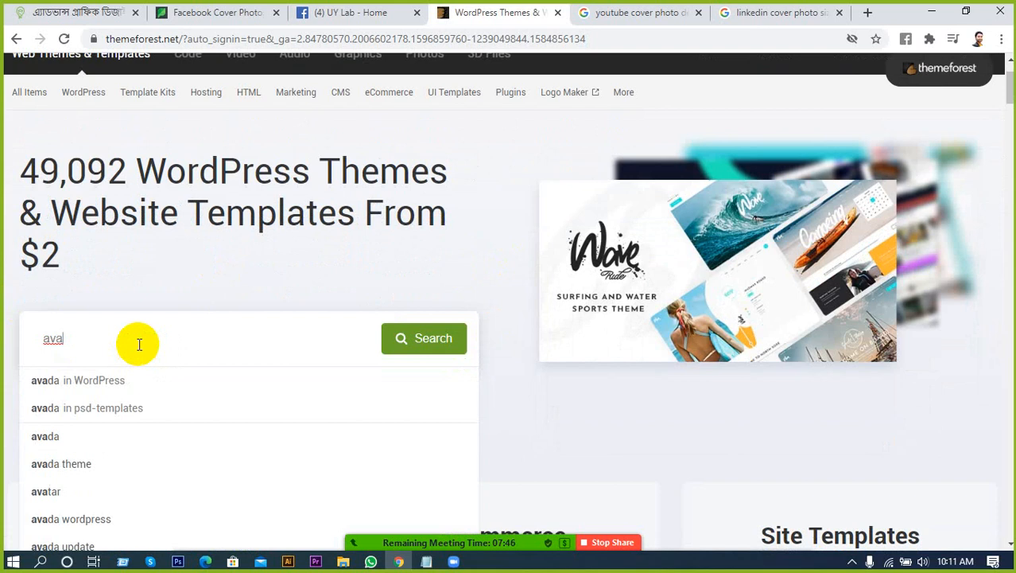
{"action": "type", "text": "avada"}
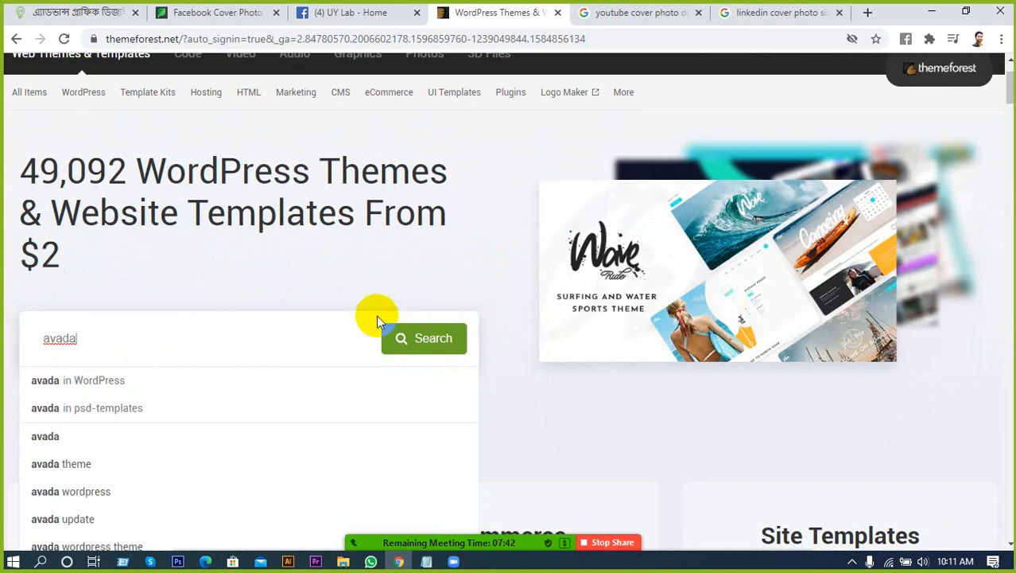
{"action": "key", "text": "Return"}
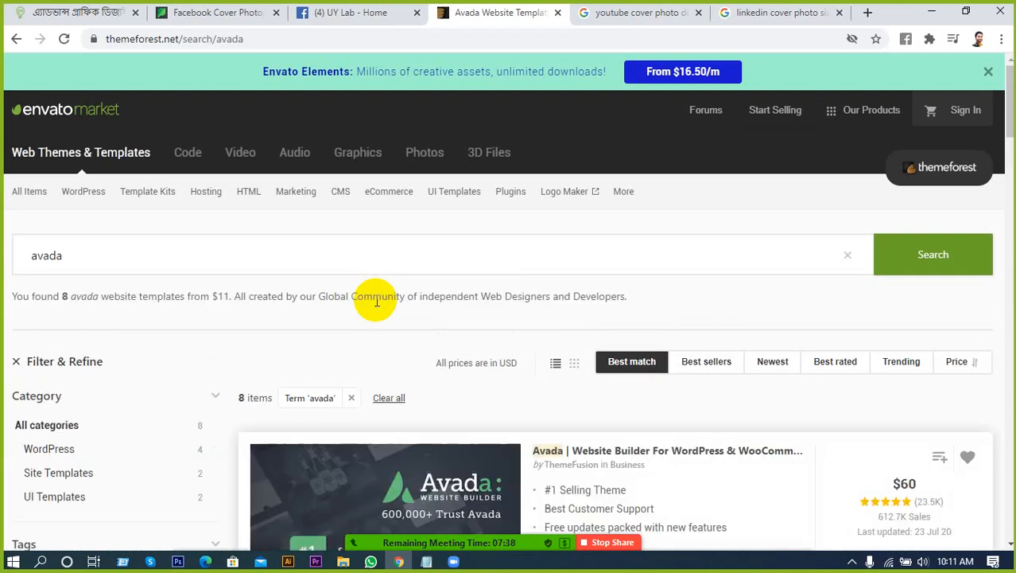
Step: Open the Avada Website Builder item from the search results and examine its price, sales count and rating
{"action": "scroll", "coordinate": [376, 301], "scroll_direction": "down", "scroll_amount": 2}
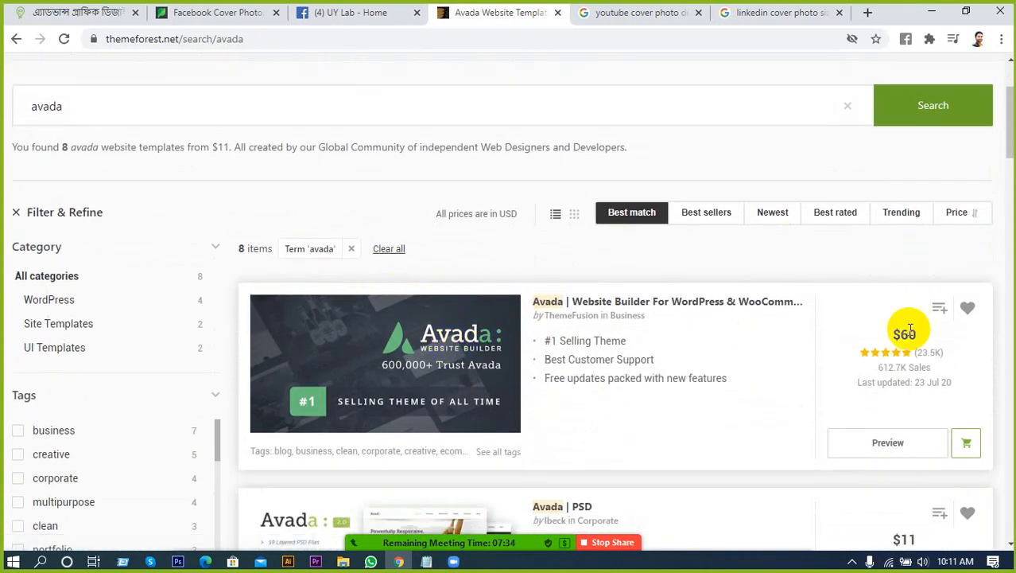
{"action": "left_click", "coordinate": [382, 376]}
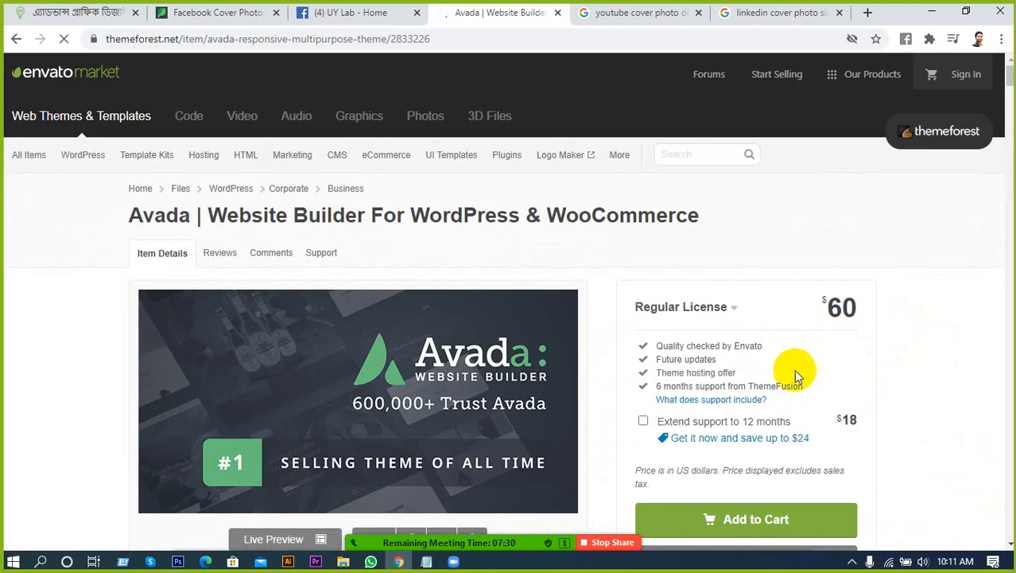
{"action": "scroll", "coordinate": [715, 398], "scroll_direction": "down", "scroll_amount": 2}
{"action": "scroll", "coordinate": [730, 397], "scroll_direction": "down", "scroll_amount": 3}
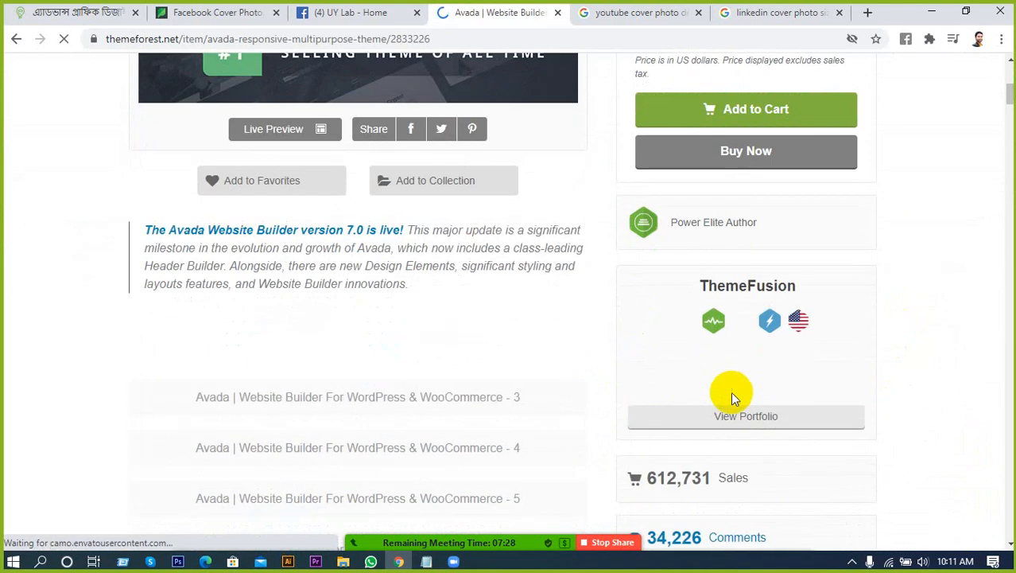
{"action": "scroll", "coordinate": [800, 481], "scroll_direction": "down", "scroll_amount": 3}
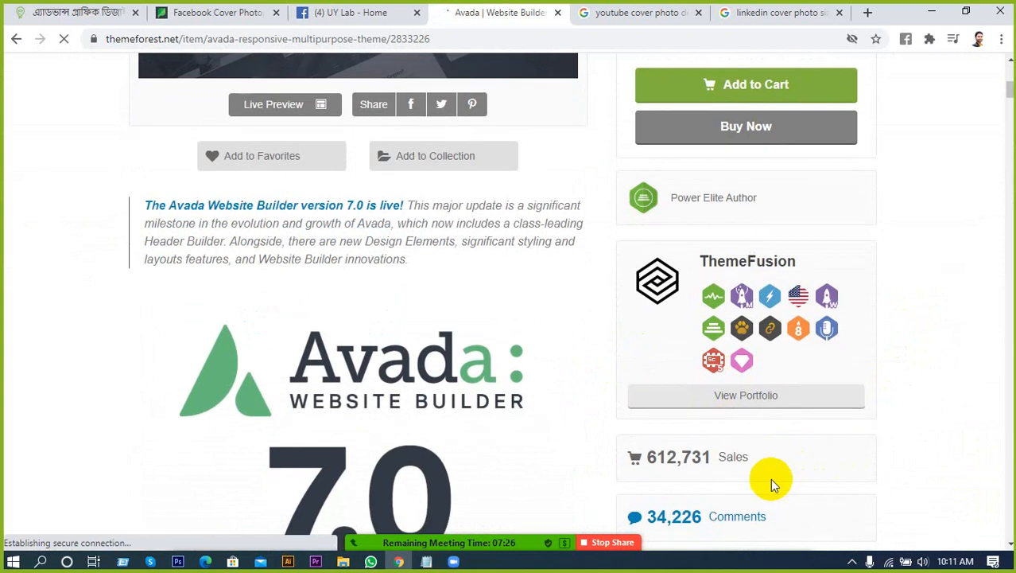
{"action": "scroll", "coordinate": [656, 436], "scroll_direction": "down", "scroll_amount": 1}
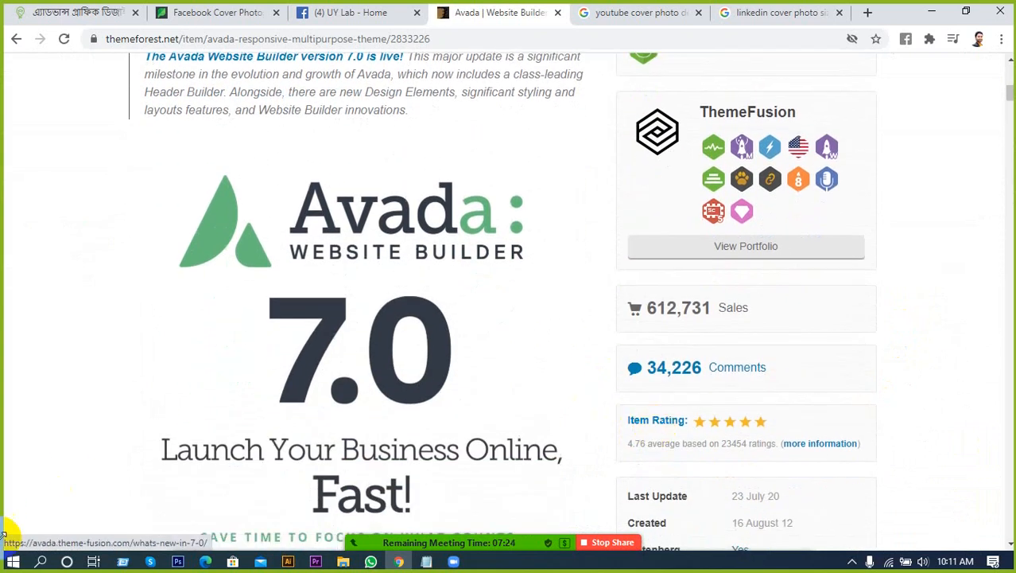
Step: Find and open the Windows Calculator and place it so the item's sales figures stay visible
{"action": "left_click", "coordinate": [38, 565]}
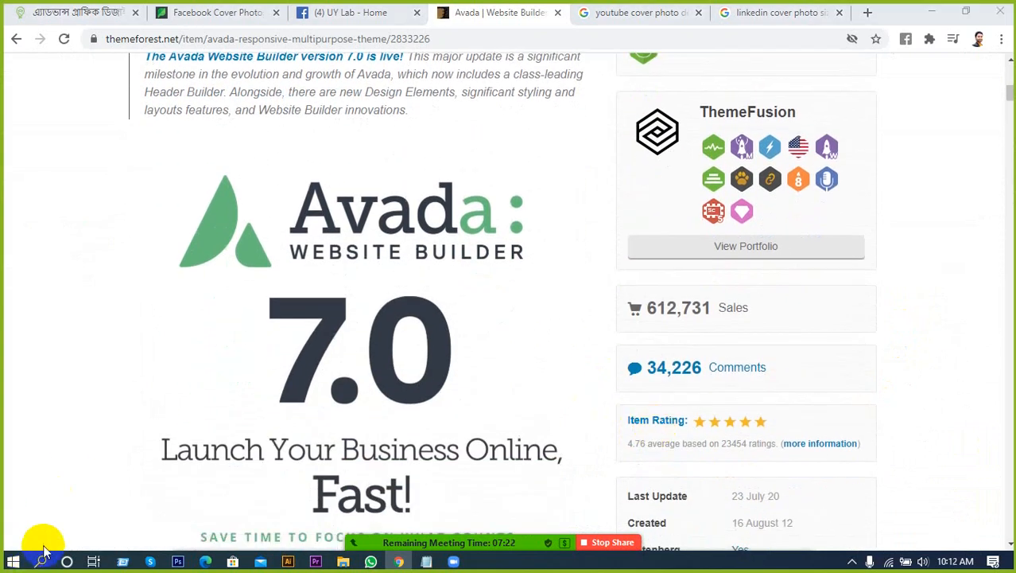
{"action": "left_click", "coordinate": [46, 565]}
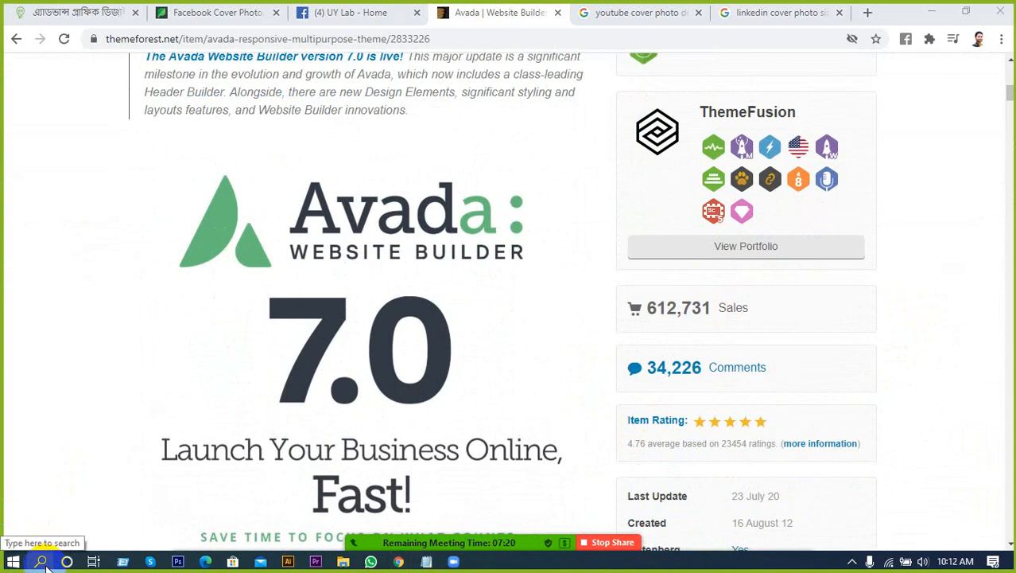
{"action": "left_click", "coordinate": [45, 564]}
{"action": "type", "text": "ca"}
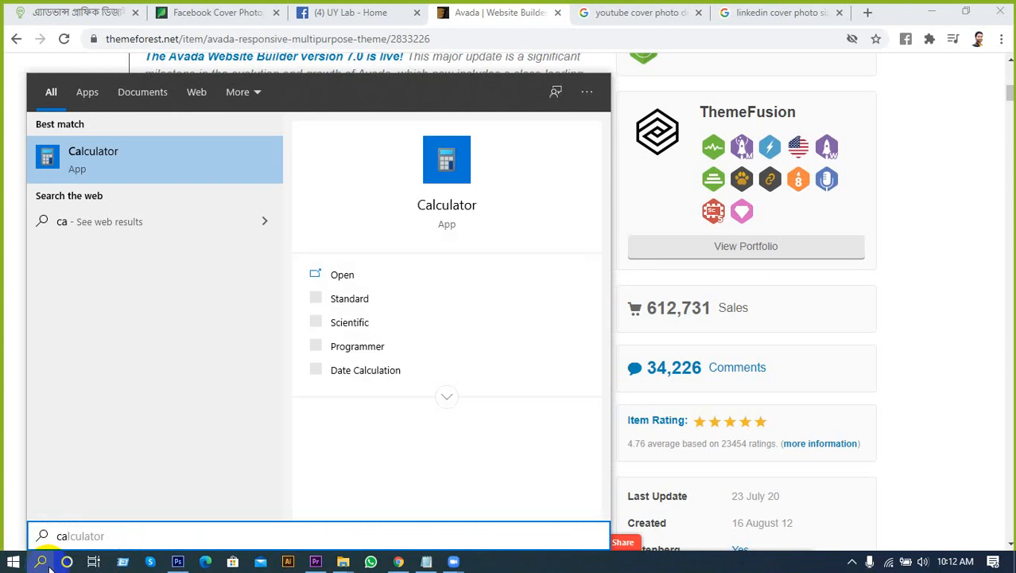
{"action": "left_click", "coordinate": [107, 146]}
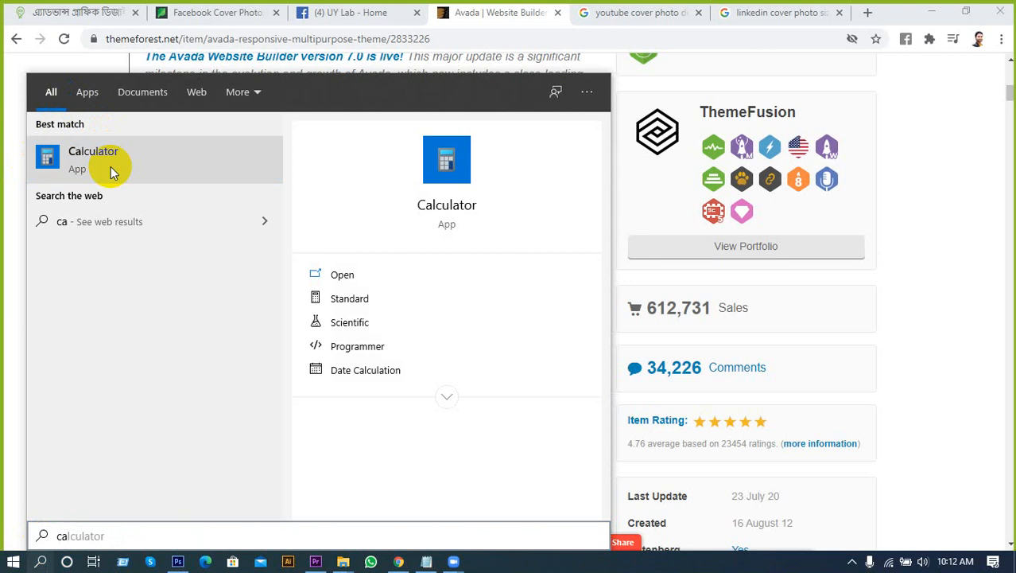
{"action": "left_click", "coordinate": [113, 173]}
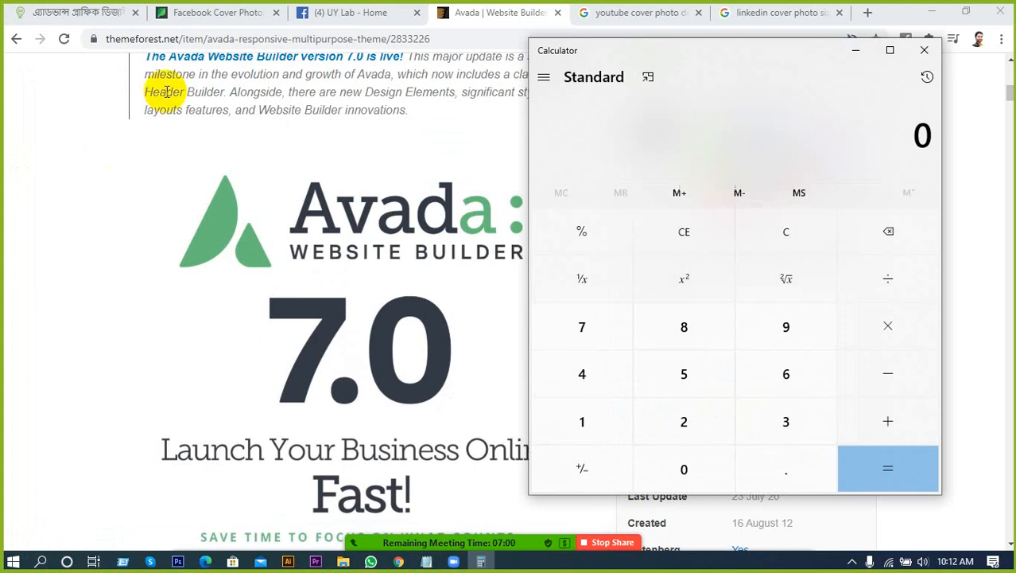
{"action": "left_click_drag", "start_coordinate": [752, 58], "coordinate": [354, 108]}
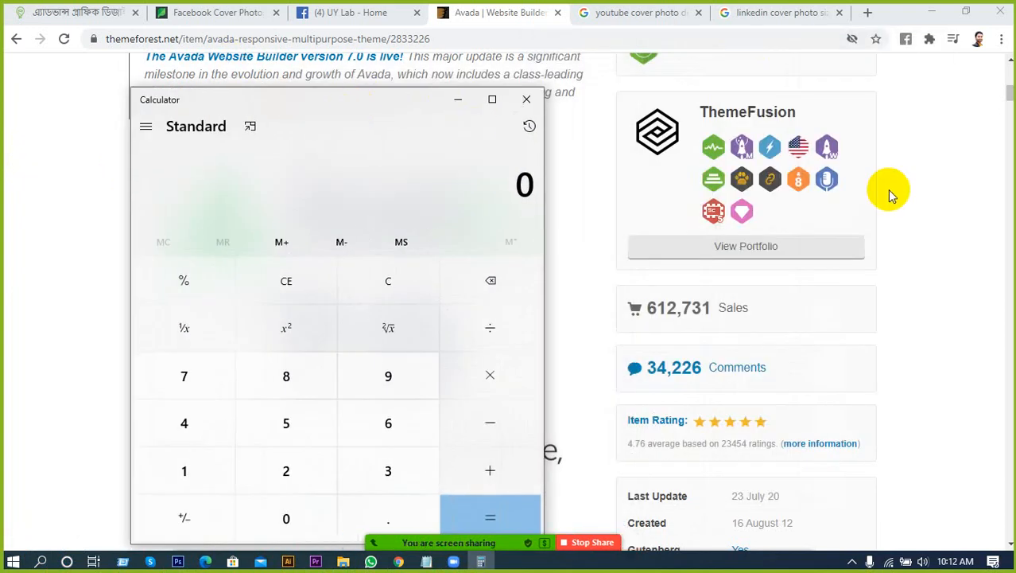
Step: Check the Avada license price and enter the item's sales count, 612731, in the Calculator
{"action": "scroll", "coordinate": [885, 227], "scroll_direction": "up", "scroll_amount": 4}
{"action": "scroll", "coordinate": [883, 231], "scroll_direction": "up", "scroll_amount": 1}
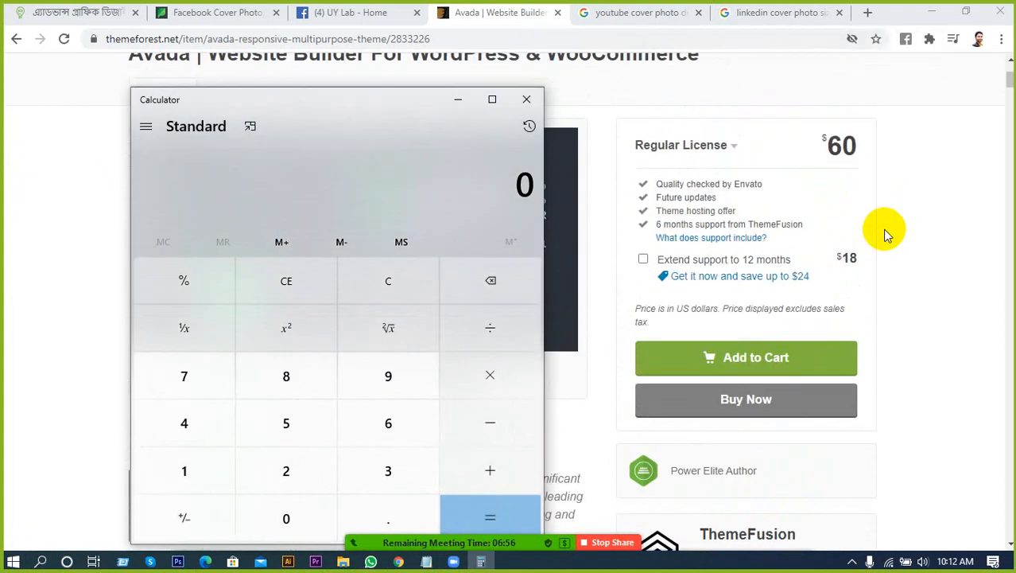
{"action": "scroll", "coordinate": [885, 263], "scroll_direction": "down", "scroll_amount": 5}
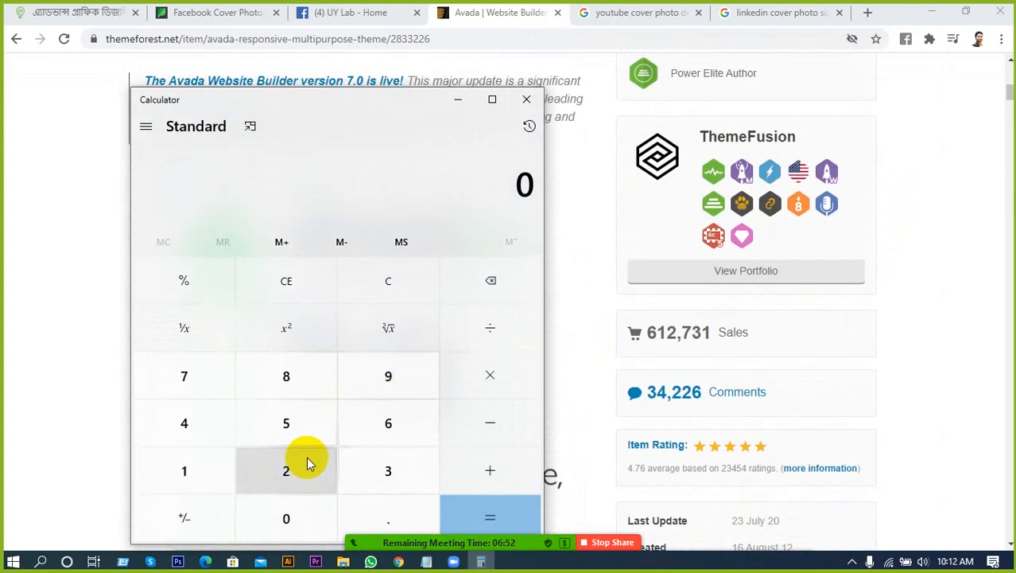
{"action": "left_click", "coordinate": [390, 422]}
{"action": "left_click", "coordinate": [195, 470]}
{"action": "left_click", "coordinate": [282, 471]}
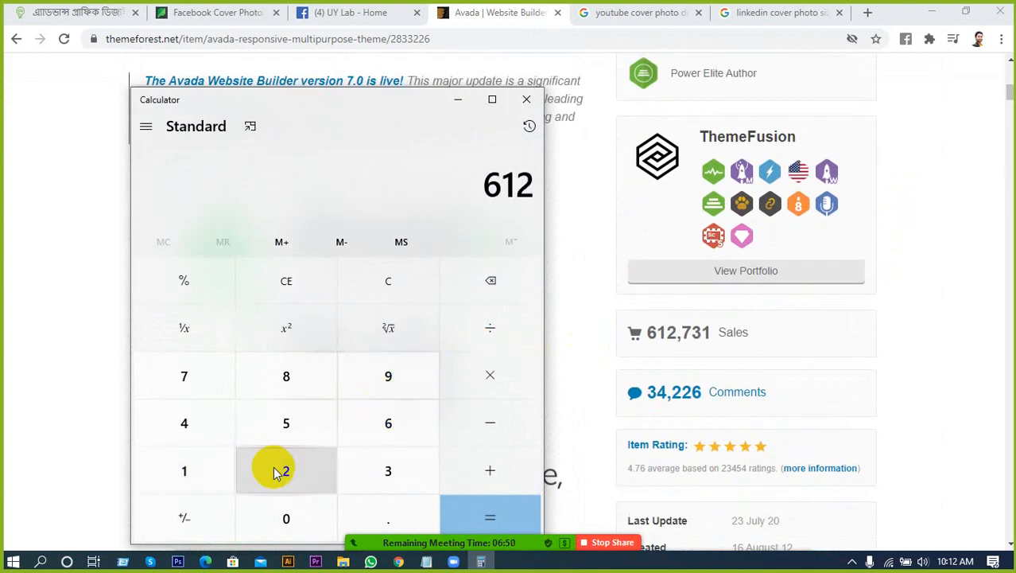
{"action": "left_click", "coordinate": [380, 470]}
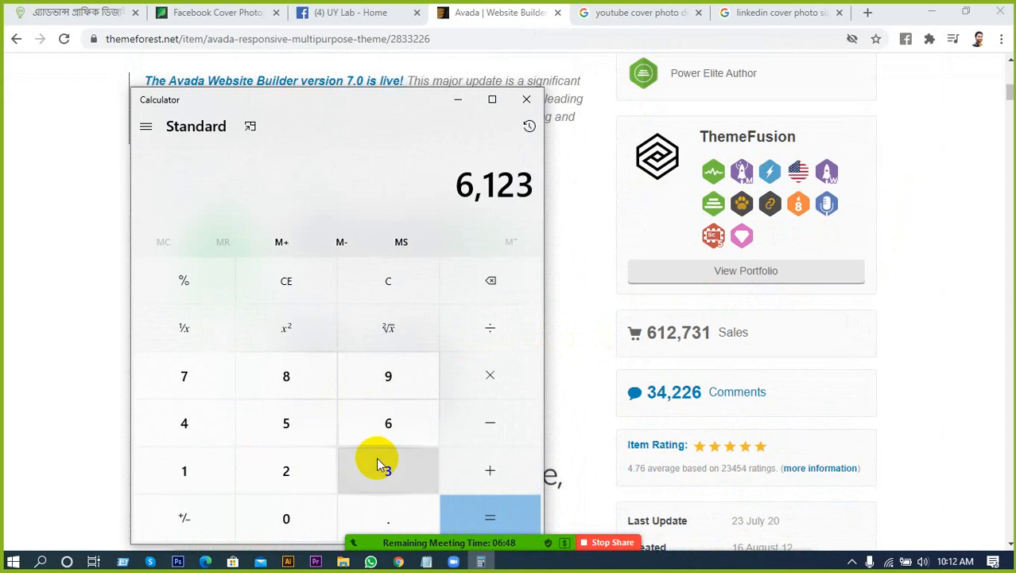
{"action": "left_click", "coordinate": [182, 478]}
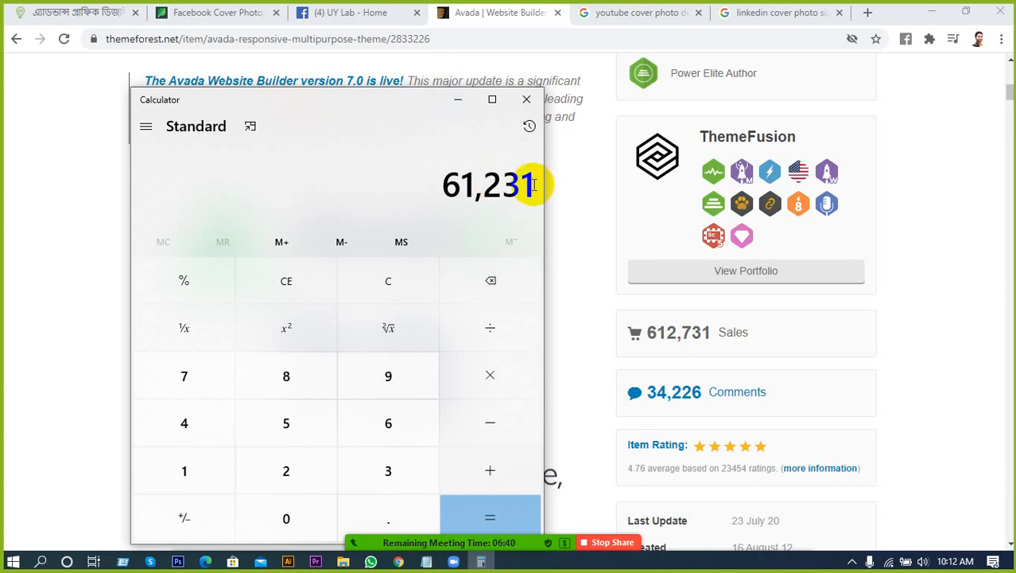
{"action": "key", "text": "BackSpace"}
{"action": "key", "text": "BackSpace"}
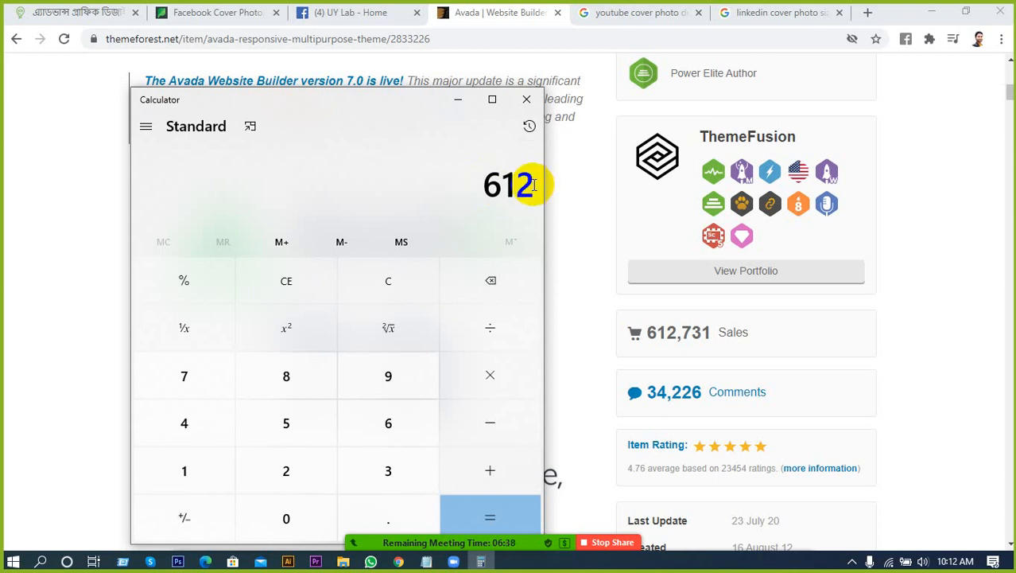
{"action": "left_click", "coordinate": [196, 389]}
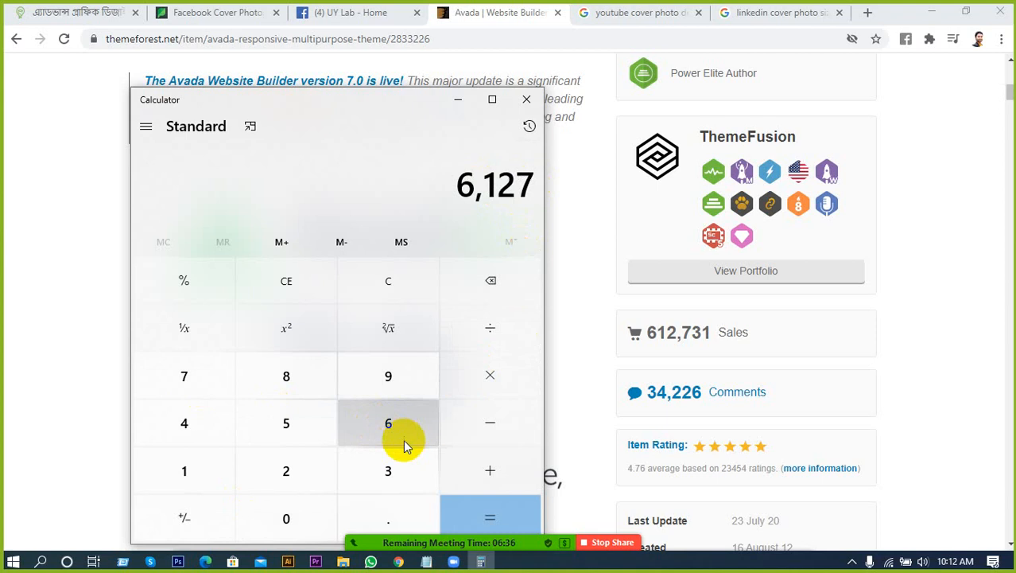
{"action": "left_click", "coordinate": [397, 469]}
{"action": "left_click", "coordinate": [205, 473]}
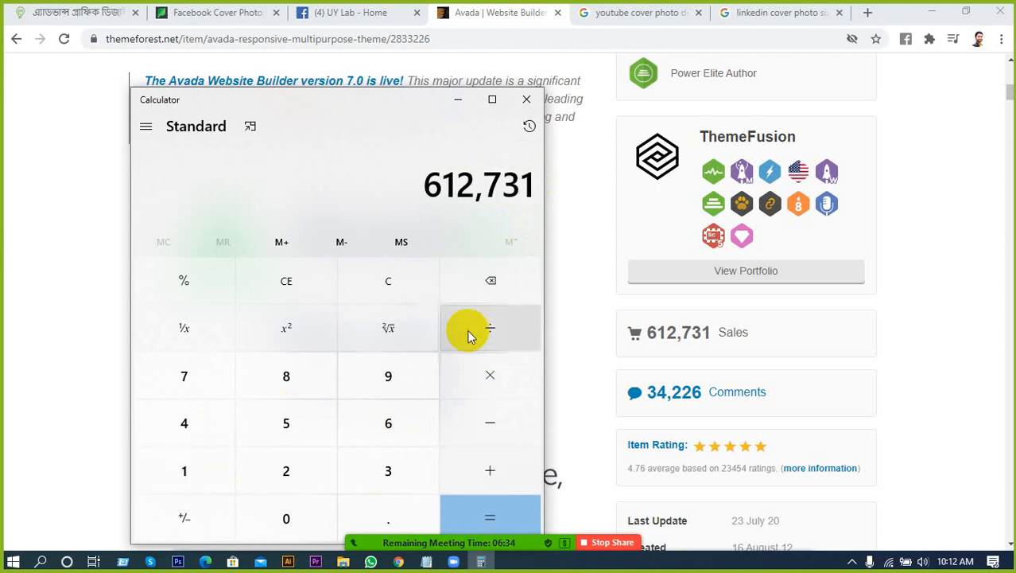
Step: Multiply the sales count by the license price of 60
{"action": "left_click", "coordinate": [489, 373]}
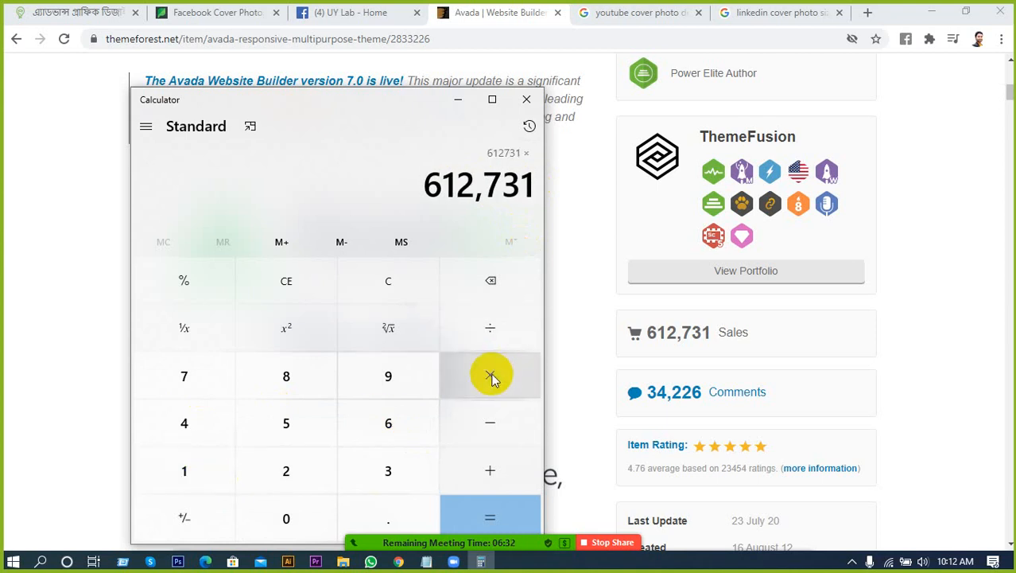
{"action": "left_click", "coordinate": [371, 430]}
{"action": "left_click", "coordinate": [288, 518]}
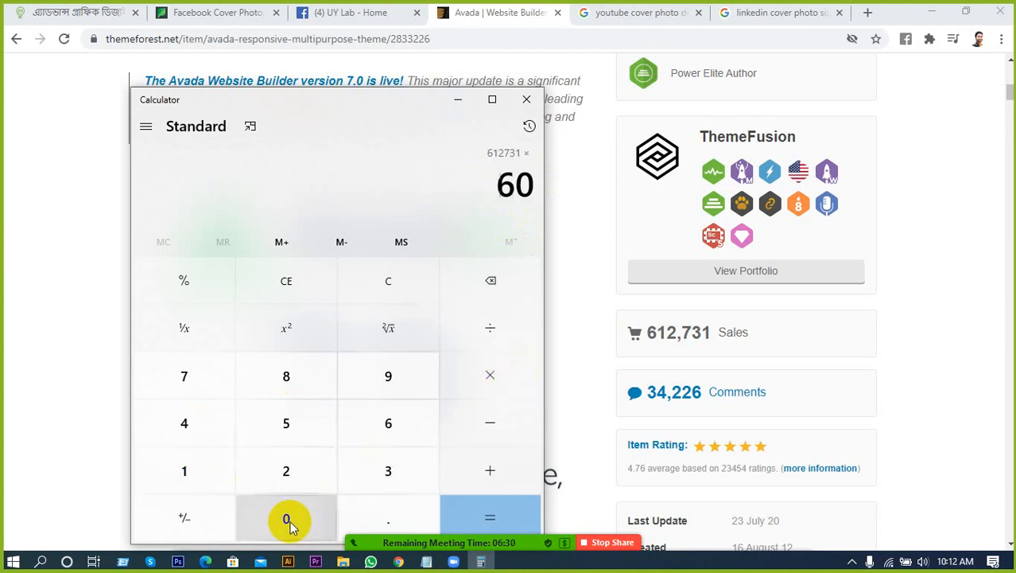
{"action": "left_click", "coordinate": [455, 510]}
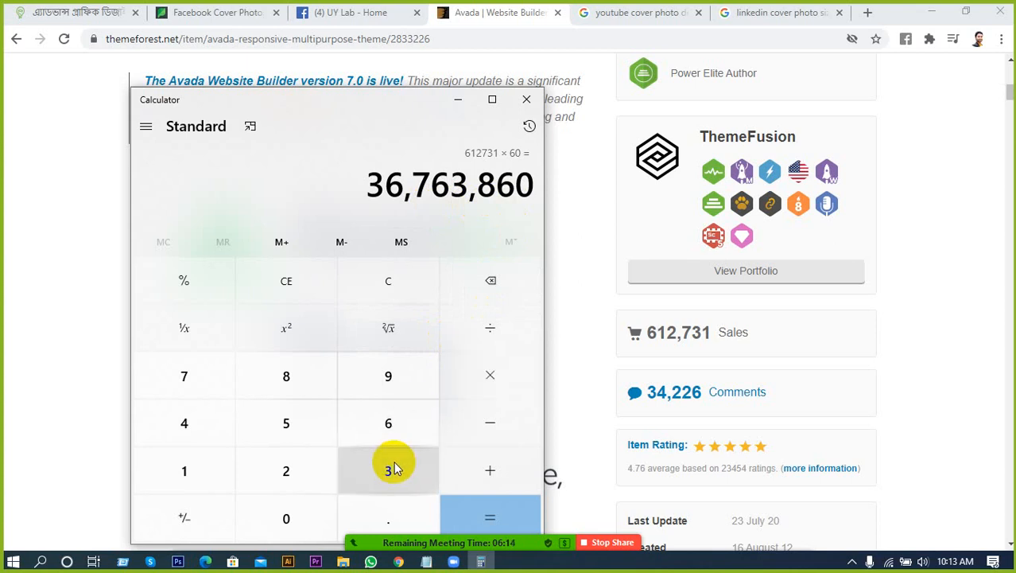
Step: Multiply the total earnings by 86
{"action": "left_click", "coordinate": [503, 385]}
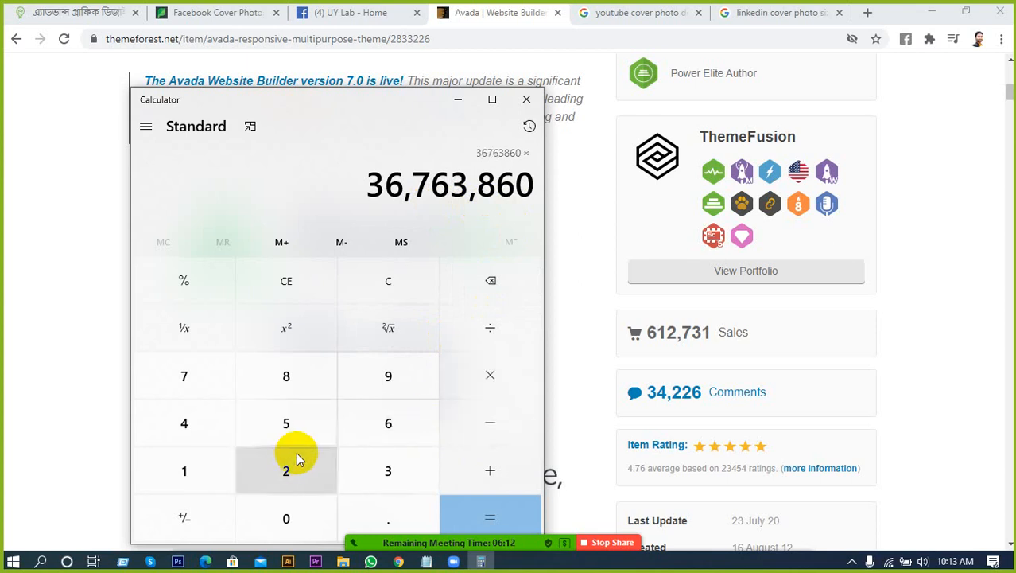
{"action": "left_click", "coordinate": [299, 390]}
{"action": "left_click", "coordinate": [377, 424]}
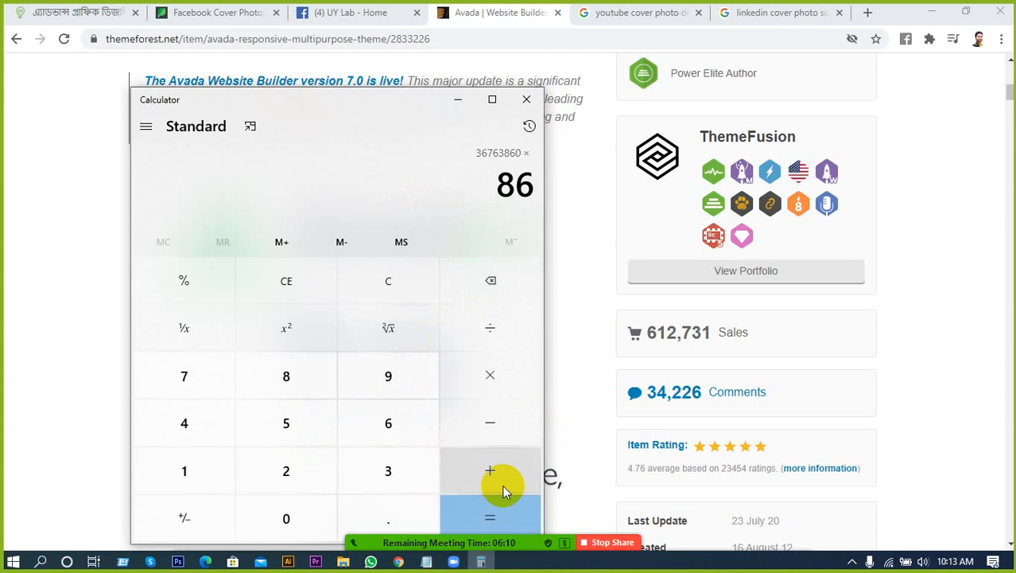
{"action": "left_click", "coordinate": [502, 513]}
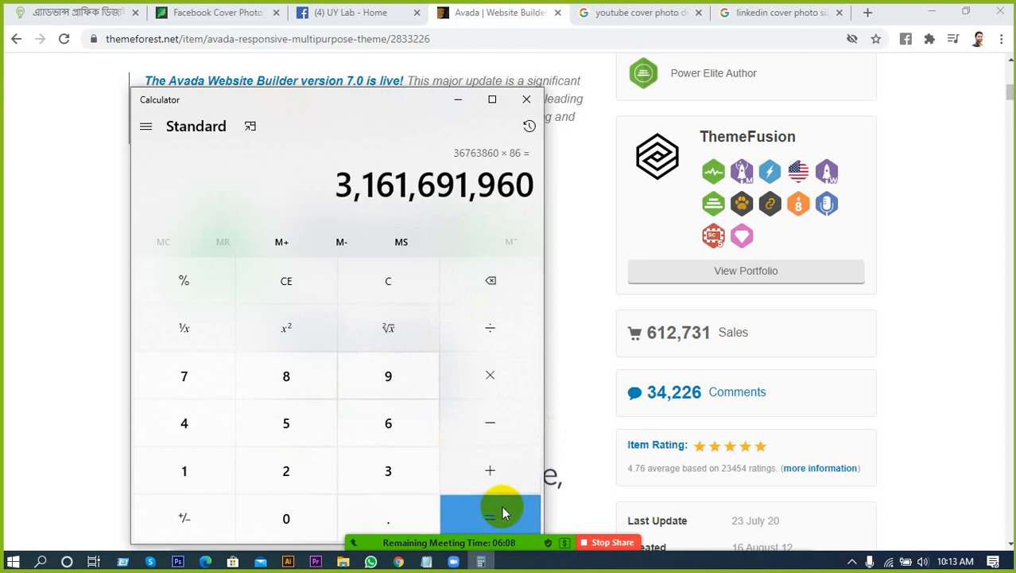
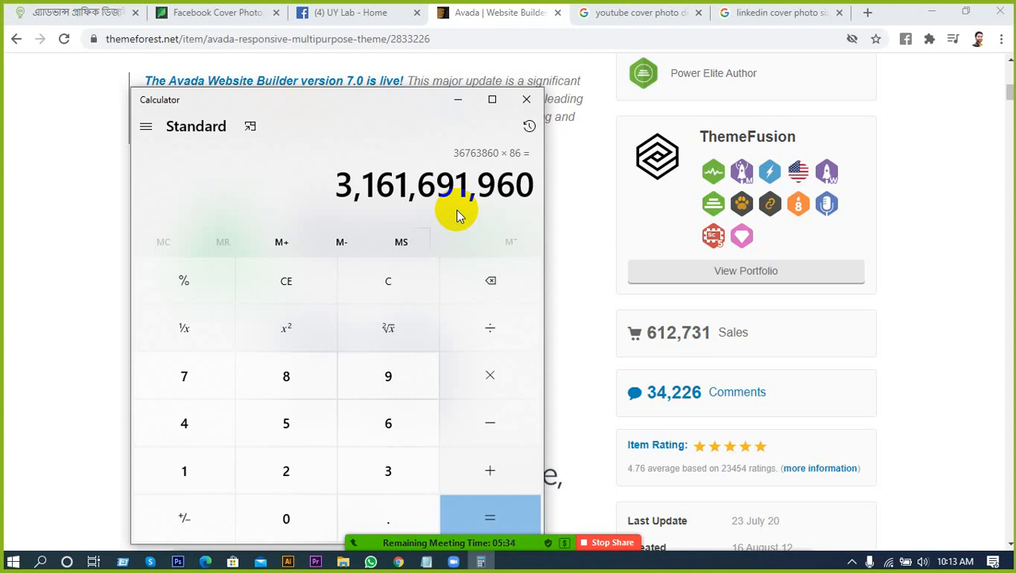
Step: Minimize the Calculator and look over the Avada item page's preview, license price and item details
{"action": "left_click", "coordinate": [458, 92]}
{"action": "scroll", "coordinate": [625, 346], "scroll_direction": "up", "scroll_amount": 1}
{"action": "scroll", "coordinate": [513, 316], "scroll_direction": "down", "scroll_amount": 3}
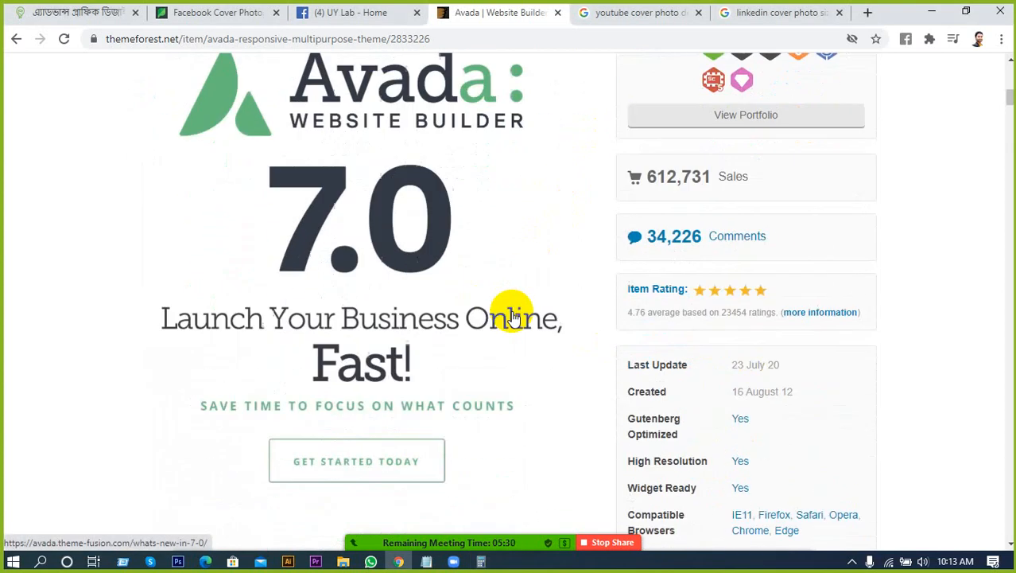
{"action": "scroll", "coordinate": [517, 300], "scroll_direction": "up", "scroll_amount": 8}
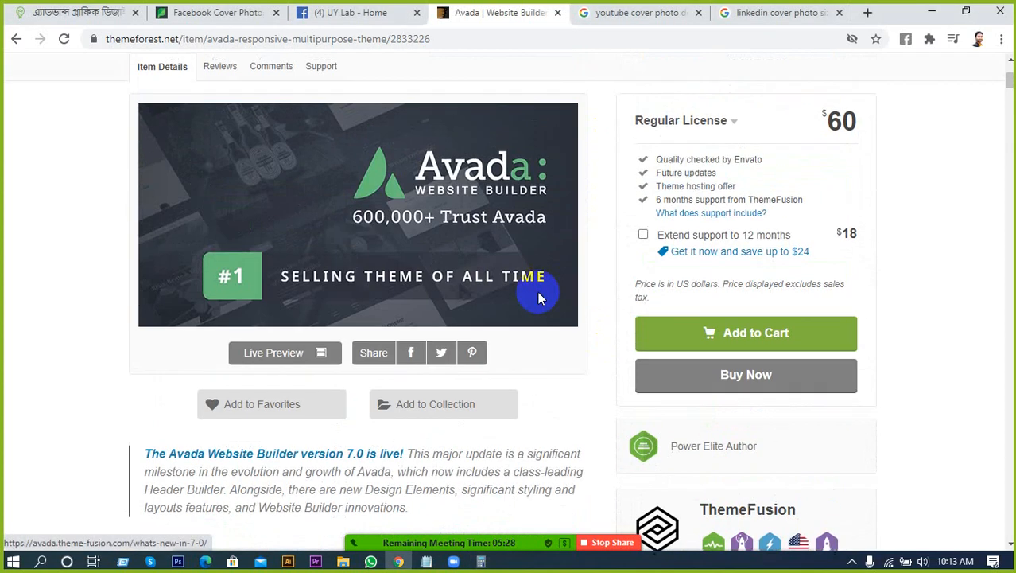
{"action": "scroll", "coordinate": [538, 292], "scroll_direction": "up", "scroll_amount": 1}
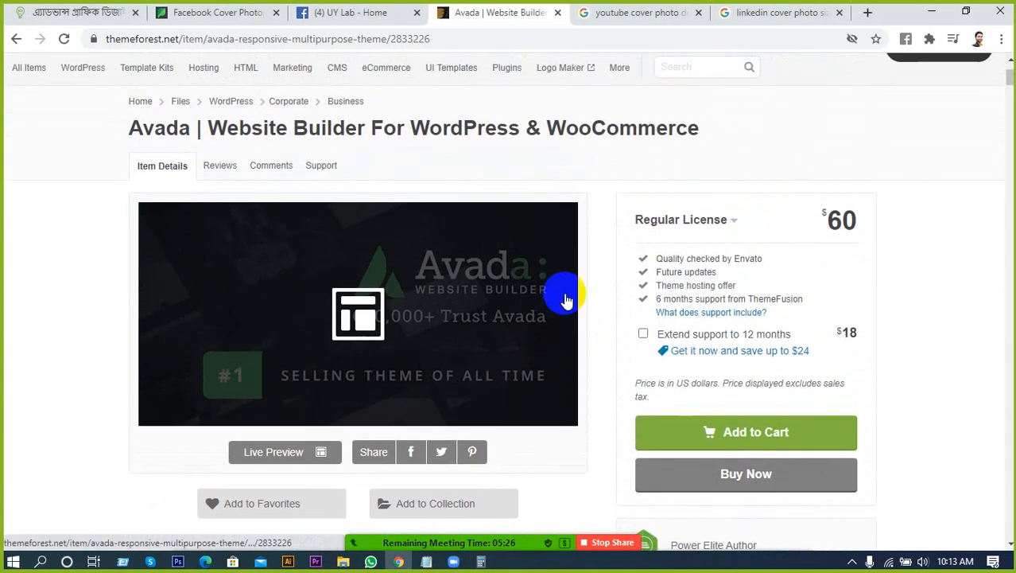
{"action": "scroll", "coordinate": [565, 296], "scroll_direction": "up", "scroll_amount": 1}
{"action": "scroll", "coordinate": [586, 331], "scroll_direction": "down", "scroll_amount": 2}
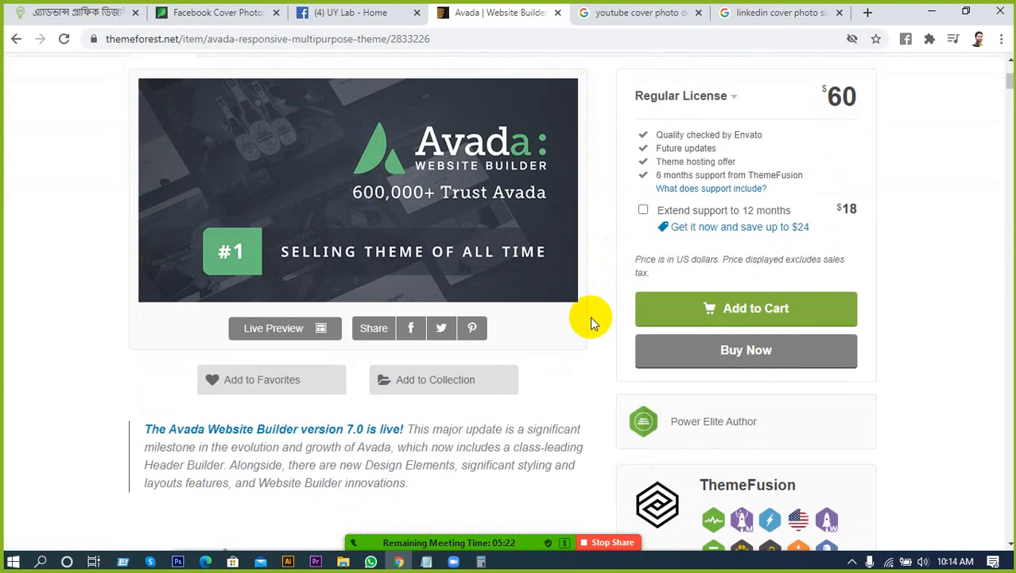
{"action": "scroll", "coordinate": [590, 316], "scroll_direction": "up", "scroll_amount": 1}
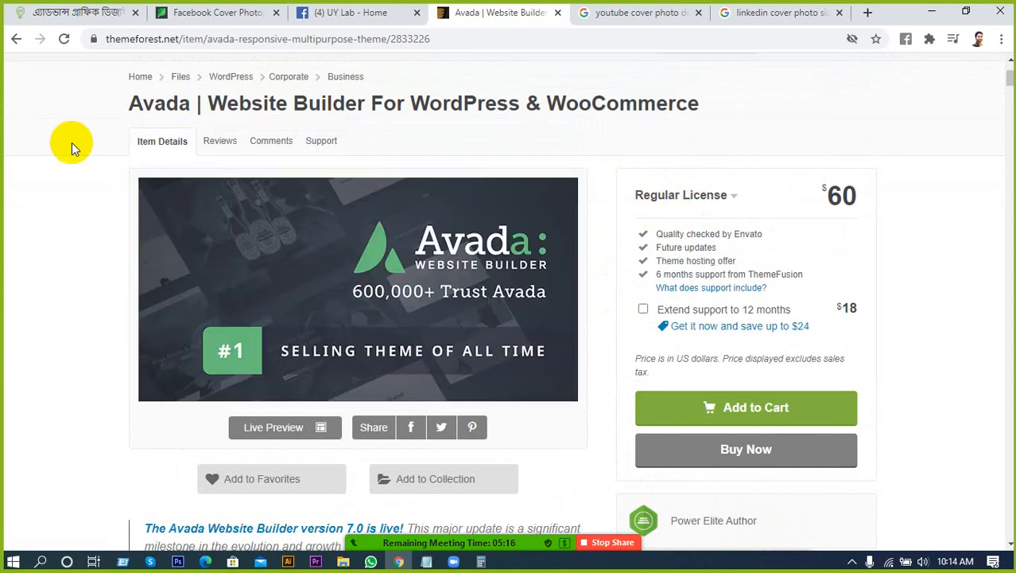
{"action": "scroll", "coordinate": [80, 216], "scroll_direction": "up", "scroll_amount": 2}
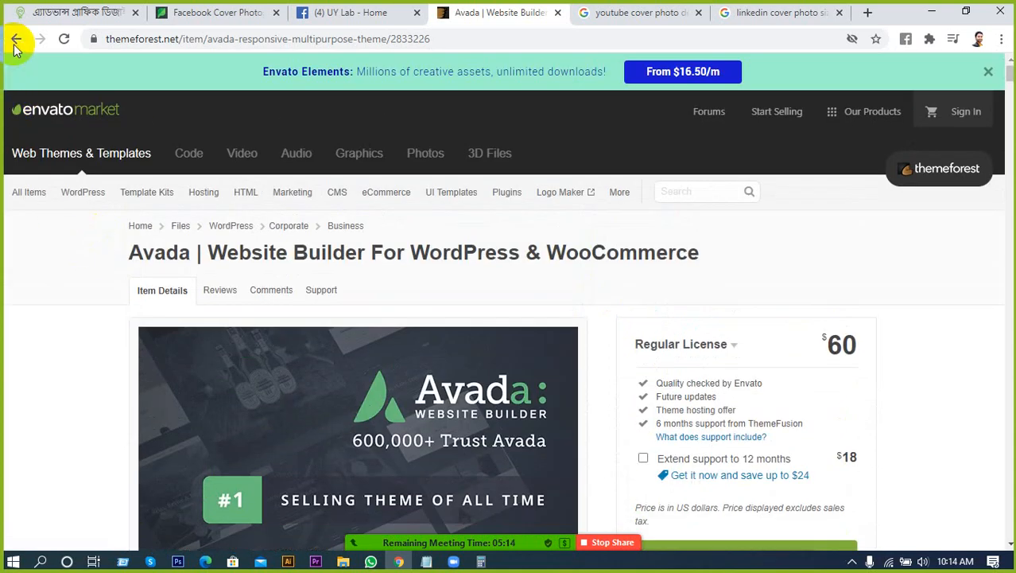
Step: Examine the ThemeFusion author badges and read the description of the Power Elite Author badge
{"action": "scroll", "coordinate": [874, 342], "scroll_direction": "down", "scroll_amount": 4}
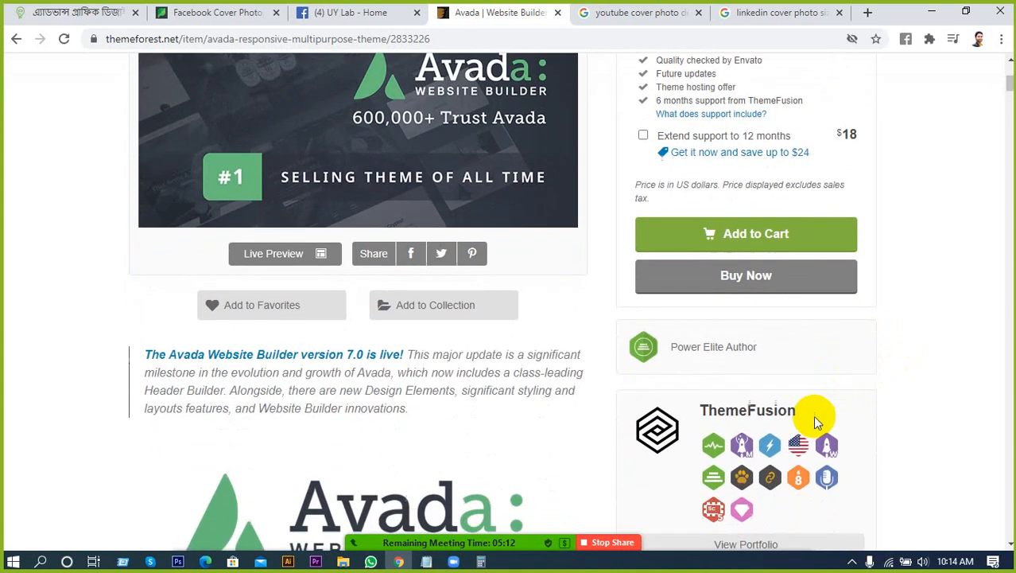
{"action": "scroll", "coordinate": [813, 415], "scroll_direction": "down", "scroll_amount": 1}
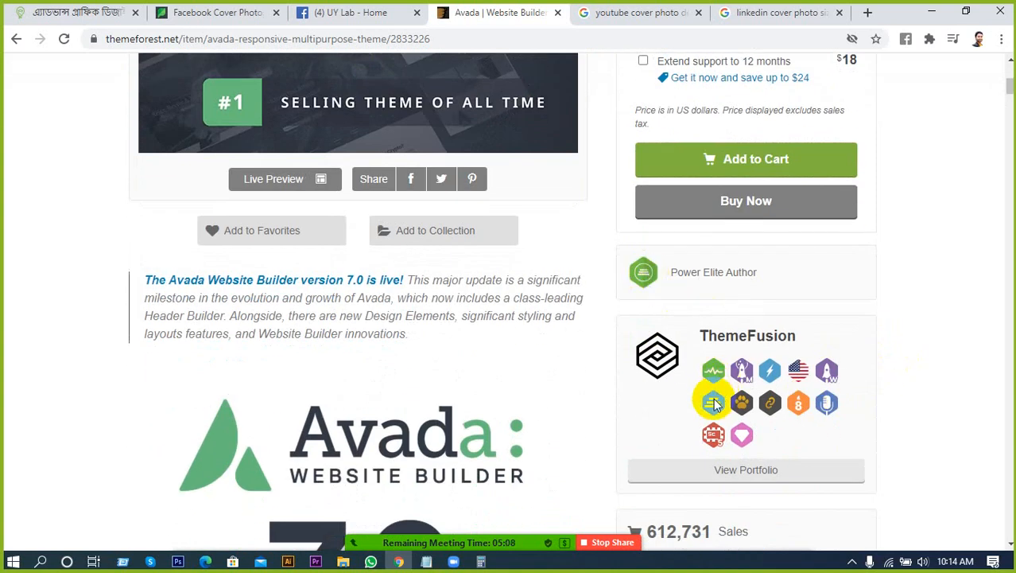
{"action": "mouse_move", "coordinate": [714, 404]}
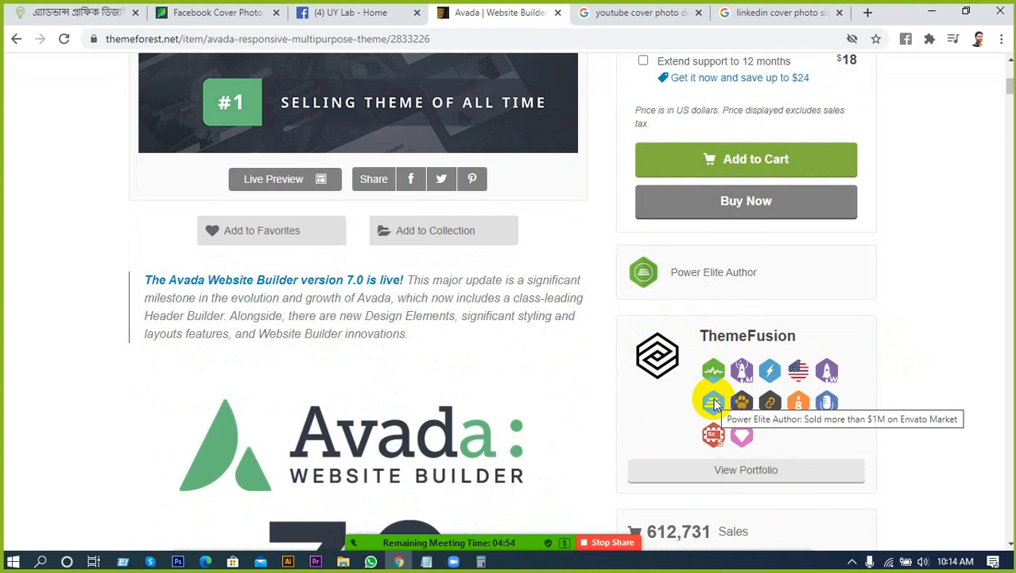
Step: Return to the start of the Avada page, minimize the browser and switch to the Twitter.psd cover design in Photoshop
{"action": "scroll", "coordinate": [493, 377], "scroll_direction": "up", "scroll_amount": 1}
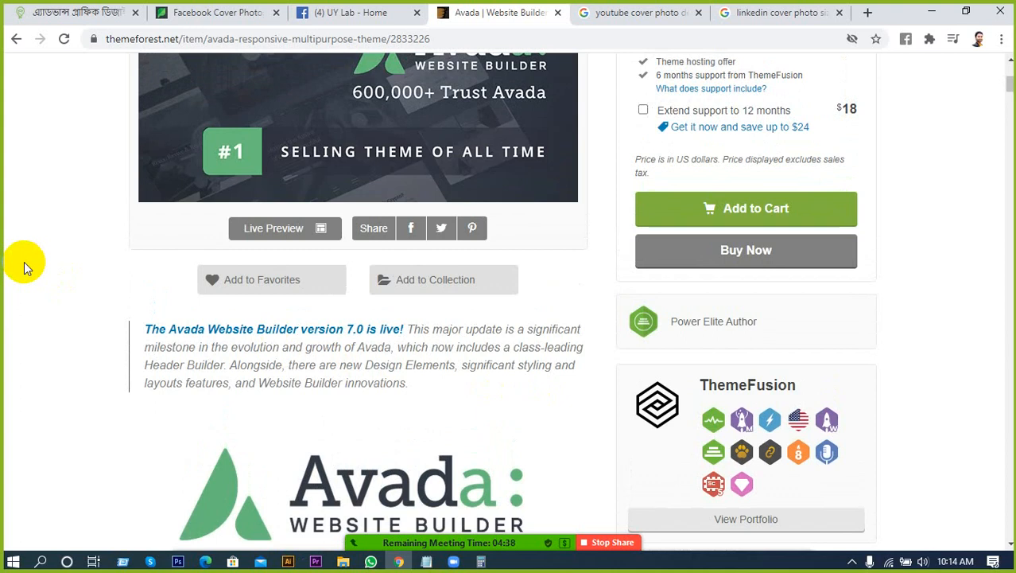
{"action": "scroll", "coordinate": [24, 314], "scroll_direction": "up", "scroll_amount": 2}
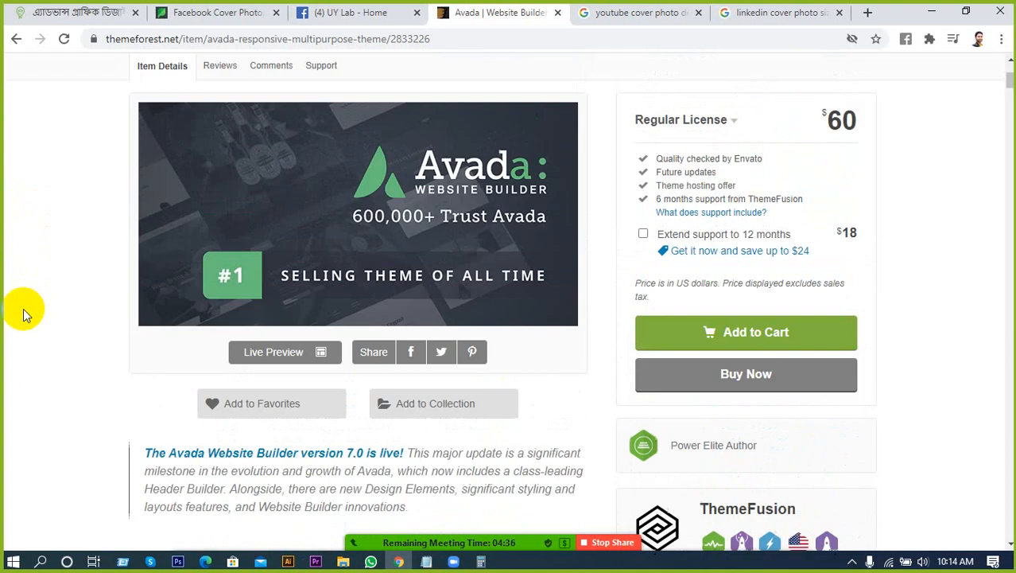
{"action": "scroll", "coordinate": [24, 314], "scroll_direction": "up", "scroll_amount": 3}
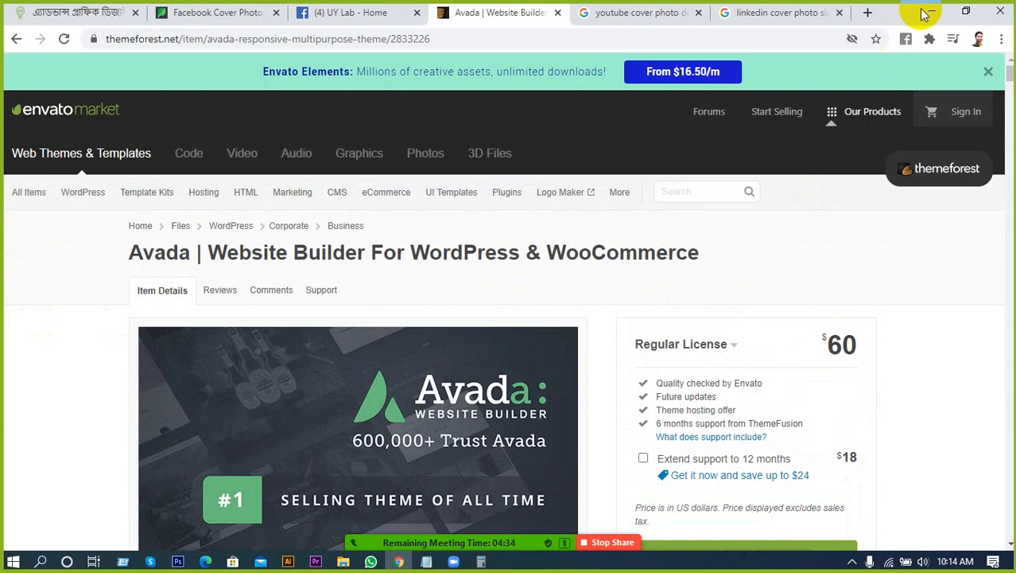
{"action": "left_click", "coordinate": [928, 12]}
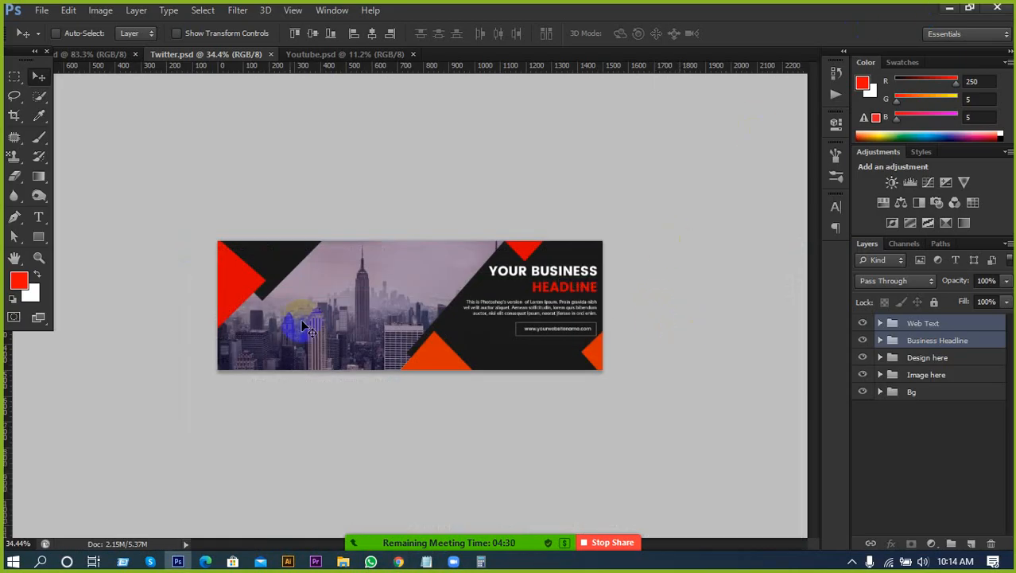
{"action": "left_click", "coordinate": [274, 276]}
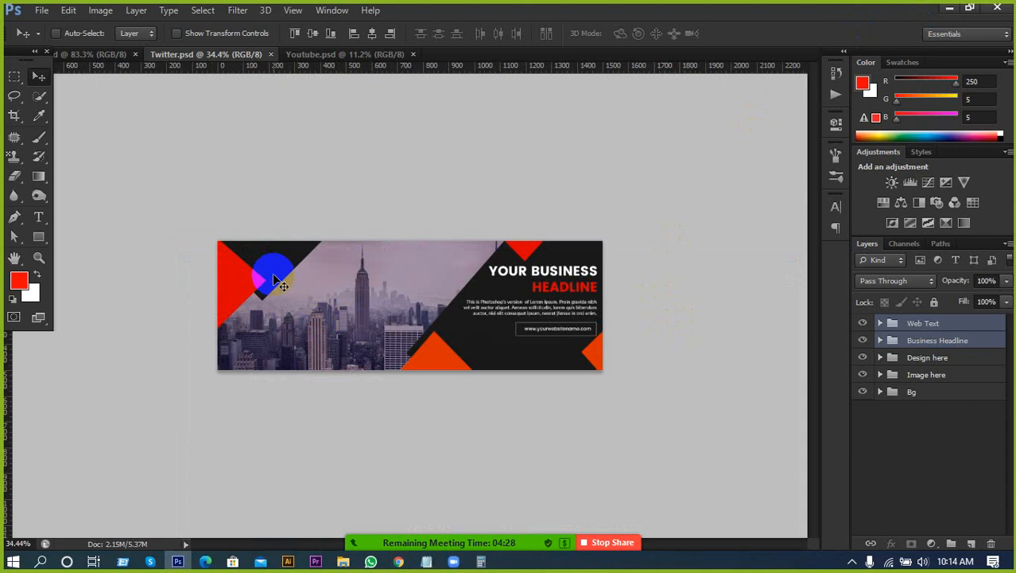
Step: Switch from the Twitter.psd design to Chrome and search the Envato Graphics marketplace for "facebook cover"
{"action": "scroll", "coordinate": [299, 248], "scroll_direction": "down", "scroll_amount": 1}
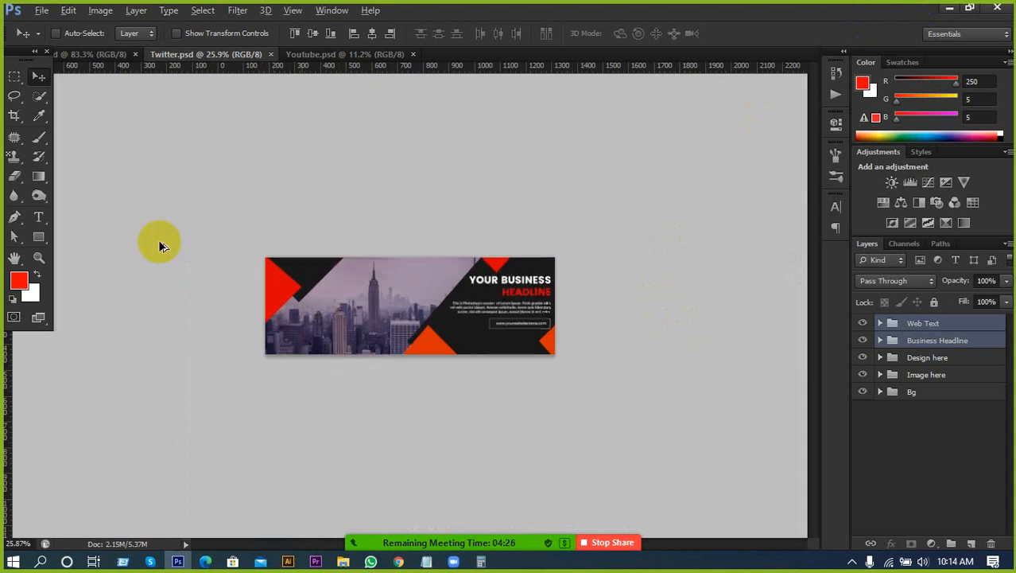
{"action": "scroll", "coordinate": [323, 211], "scroll_direction": "up", "scroll_amount": 1}
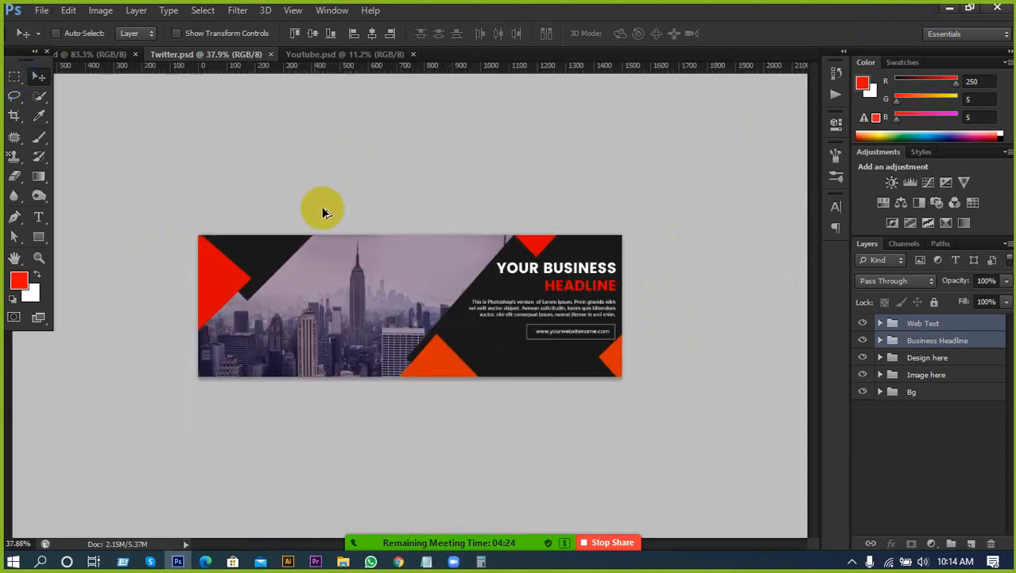
{"action": "left_click", "coordinate": [424, 560]}
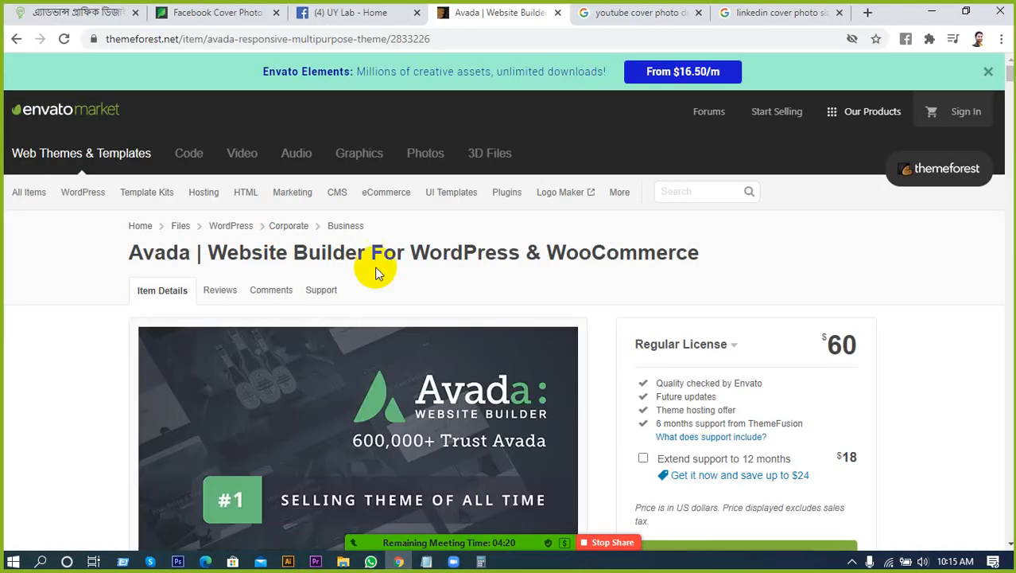
{"action": "scroll", "coordinate": [374, 278], "scroll_direction": "down", "scroll_amount": 2}
{"action": "scroll", "coordinate": [362, 310], "scroll_direction": "up", "scroll_amount": 2}
{"action": "left_click", "coordinate": [359, 157]}
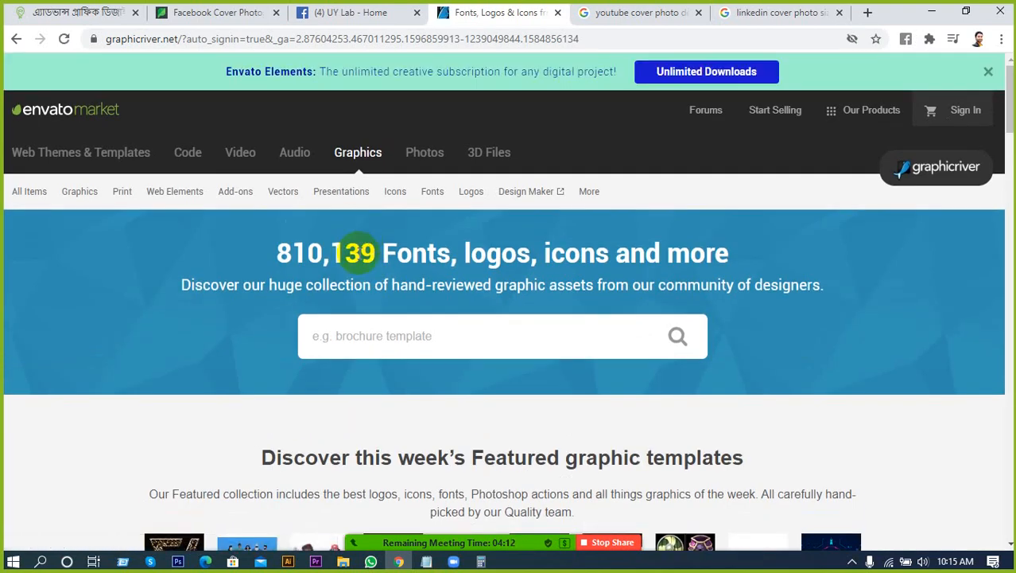
{"action": "left_click", "coordinate": [385, 344]}
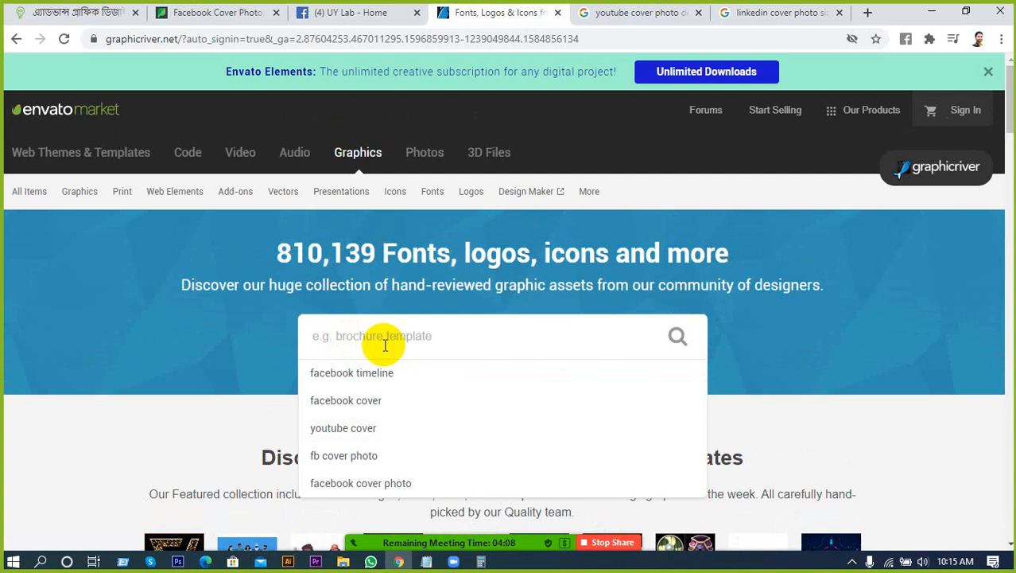
{"action": "left_click", "coordinate": [404, 407]}
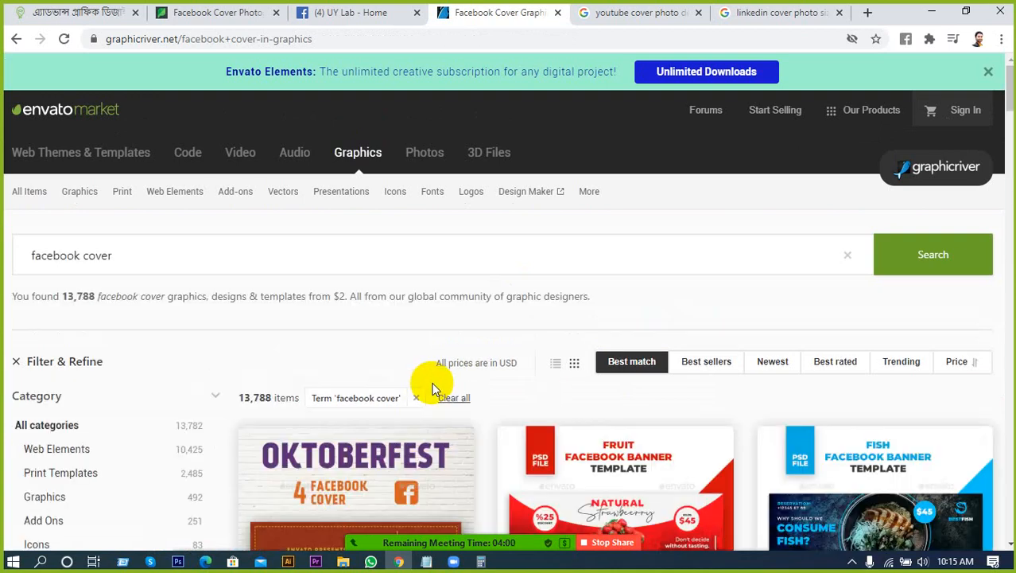
Step: Look through the best-match Facebook cover results, examining their designs, prices and sales counts
{"action": "scroll", "coordinate": [432, 390], "scroll_direction": "down", "scroll_amount": 2}
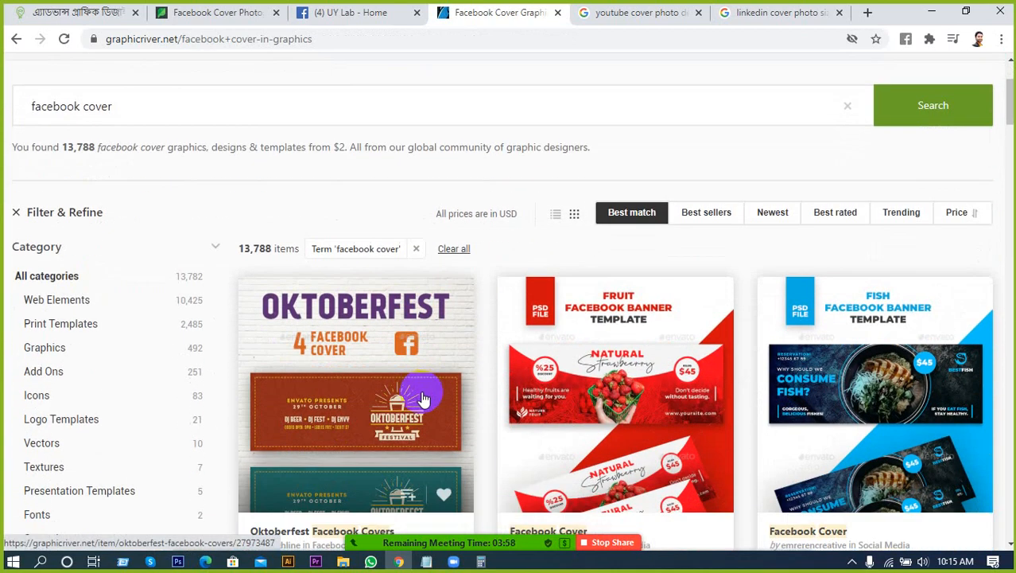
{"action": "scroll", "coordinate": [429, 394], "scroll_direction": "down", "scroll_amount": 2}
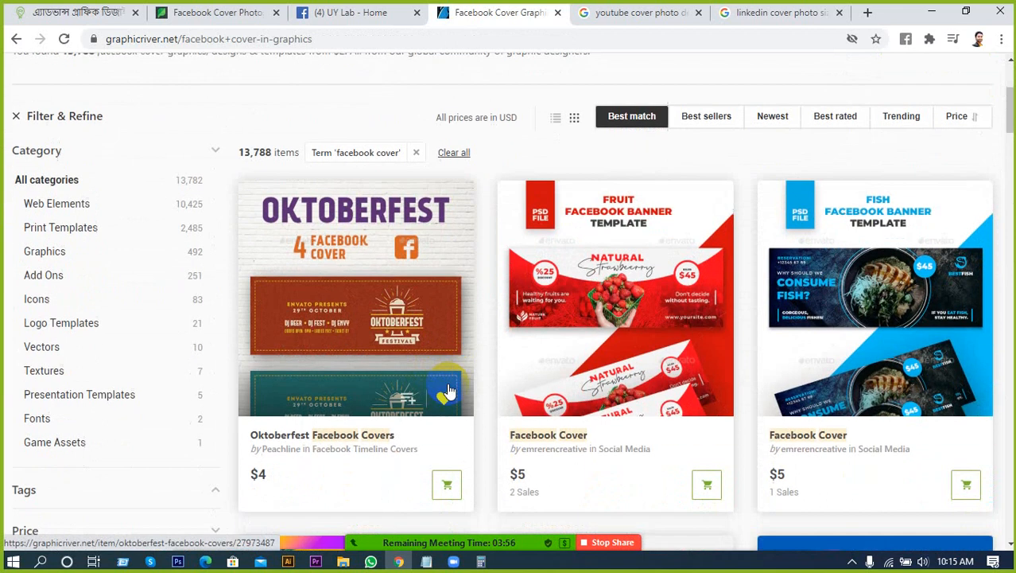
{"action": "scroll", "coordinate": [448, 390], "scroll_direction": "down", "scroll_amount": 1}
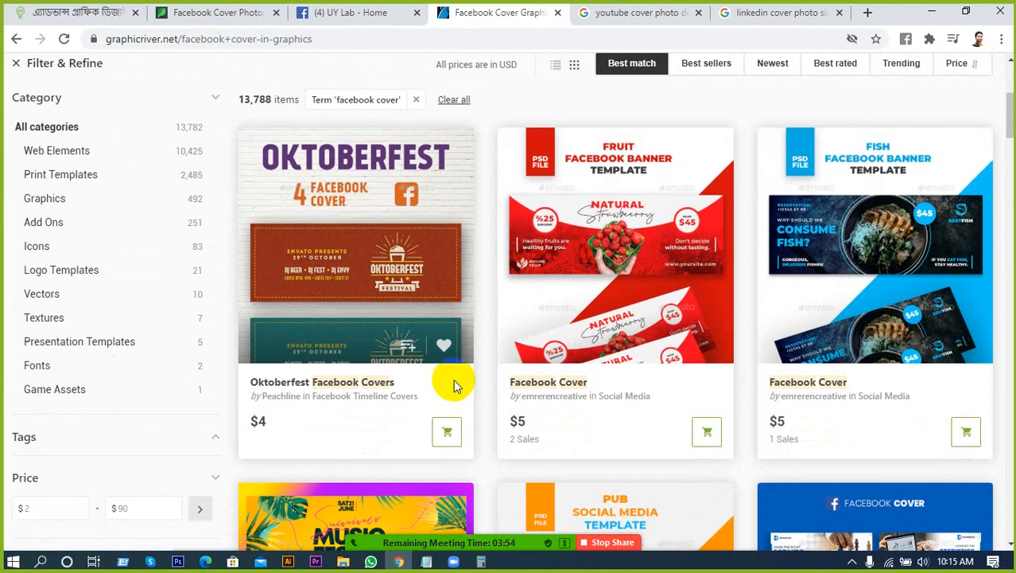
{"action": "scroll", "coordinate": [453, 381], "scroll_direction": "up", "scroll_amount": 1}
{"action": "scroll", "coordinate": [451, 380], "scroll_direction": "down", "scroll_amount": 2}
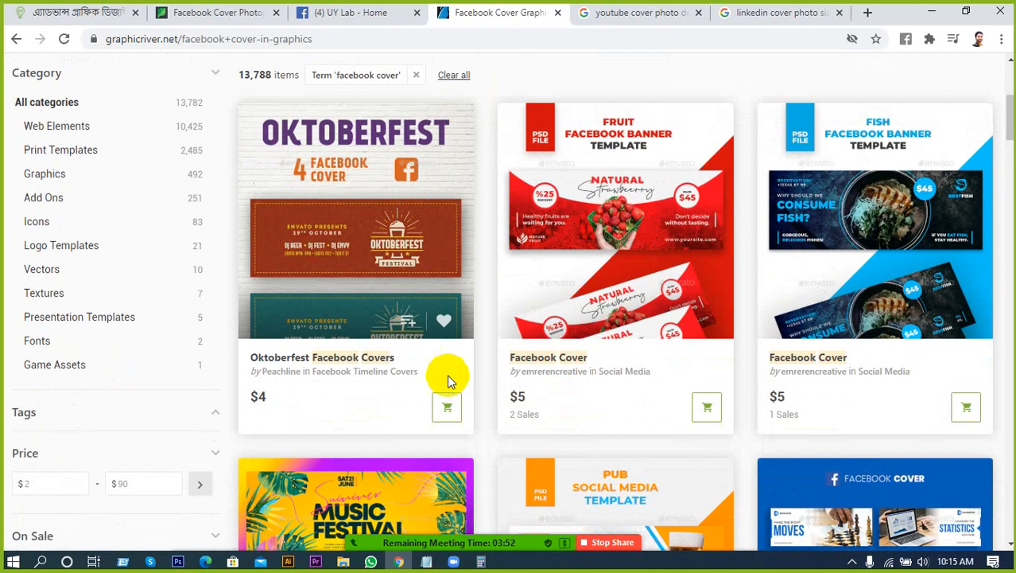
{"action": "scroll", "coordinate": [462, 384], "scroll_direction": "down", "scroll_amount": 3}
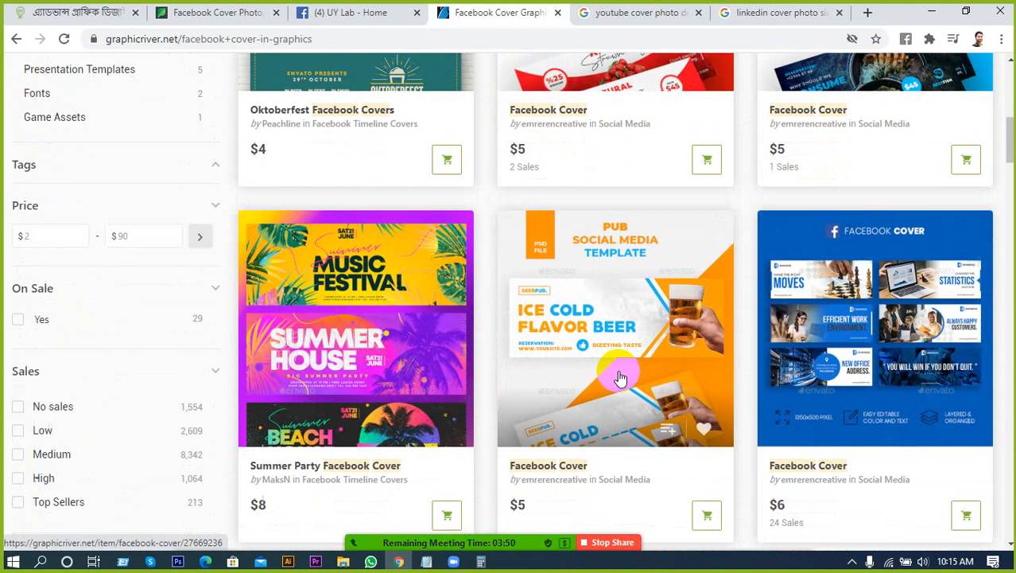
{"action": "scroll", "coordinate": [875, 372], "scroll_direction": "down", "scroll_amount": 1}
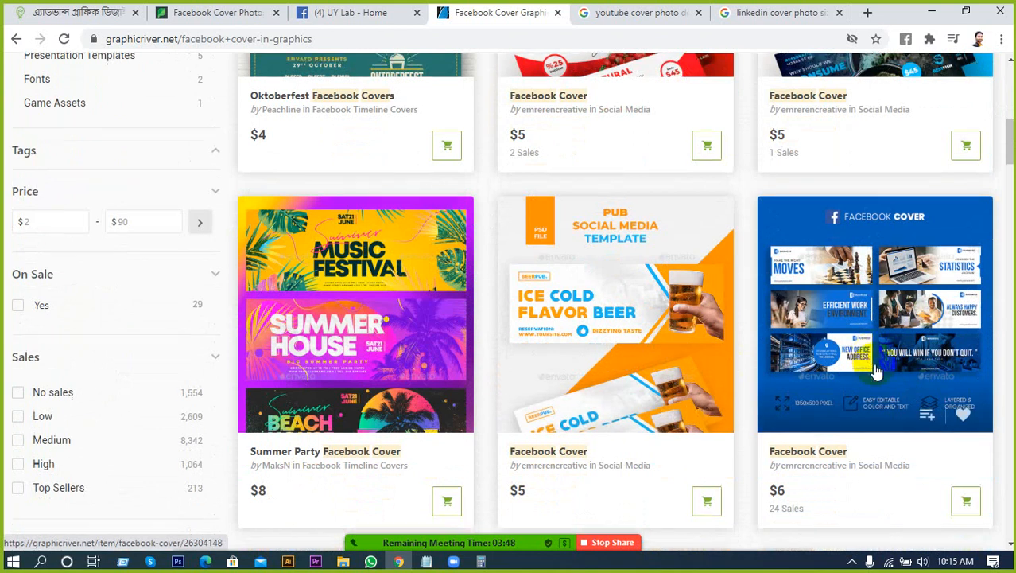
{"action": "scroll", "coordinate": [875, 372], "scroll_direction": "down", "scroll_amount": 1}
{"action": "scroll", "coordinate": [867, 390], "scroll_direction": "down", "scroll_amount": 1}
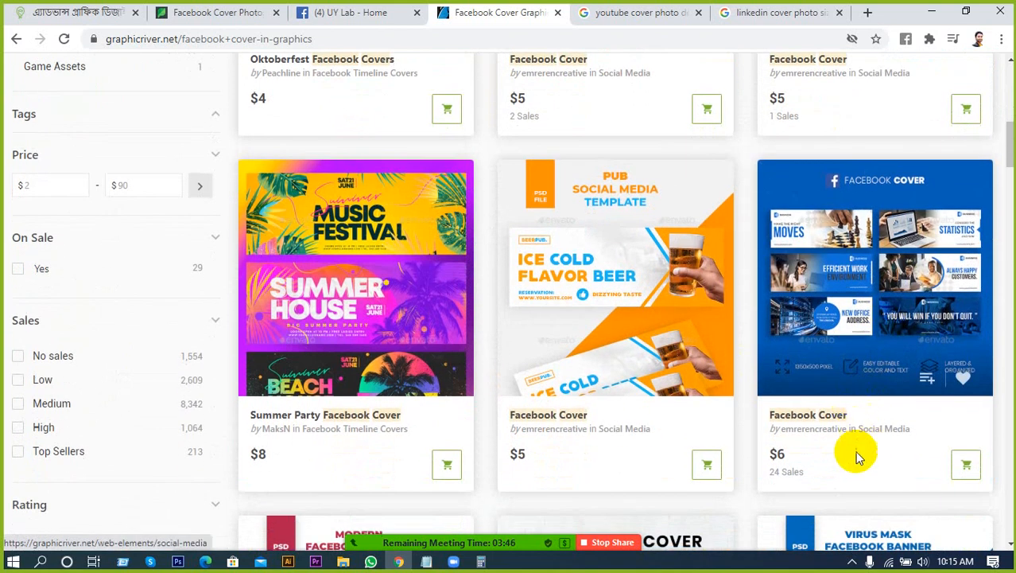
{"action": "scroll", "coordinate": [827, 477], "scroll_direction": "down", "scroll_amount": 1}
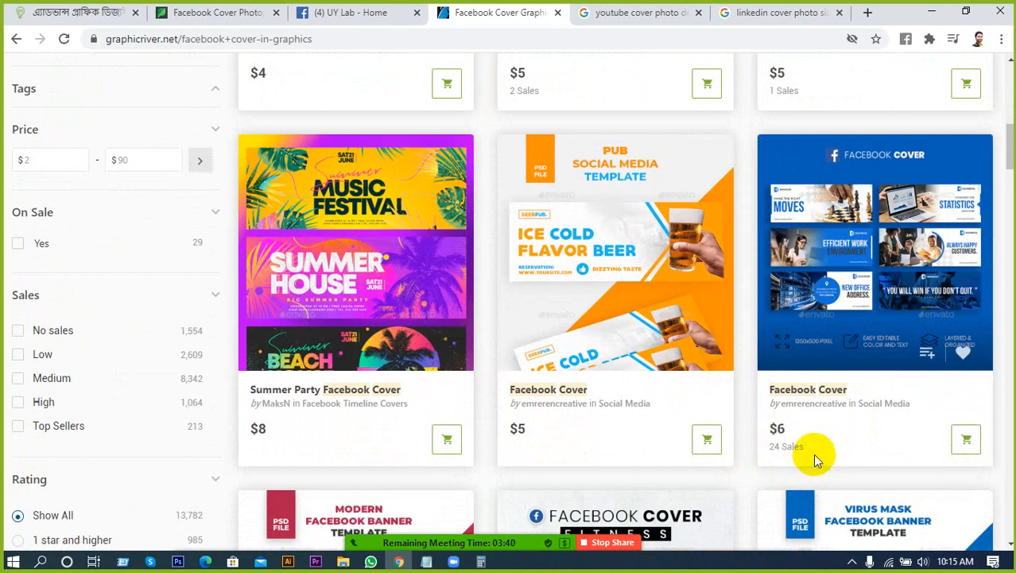
{"action": "scroll", "coordinate": [813, 453], "scroll_direction": "down", "scroll_amount": 4}
{"action": "scroll", "coordinate": [892, 294], "scroll_direction": "down", "scroll_amount": 5}
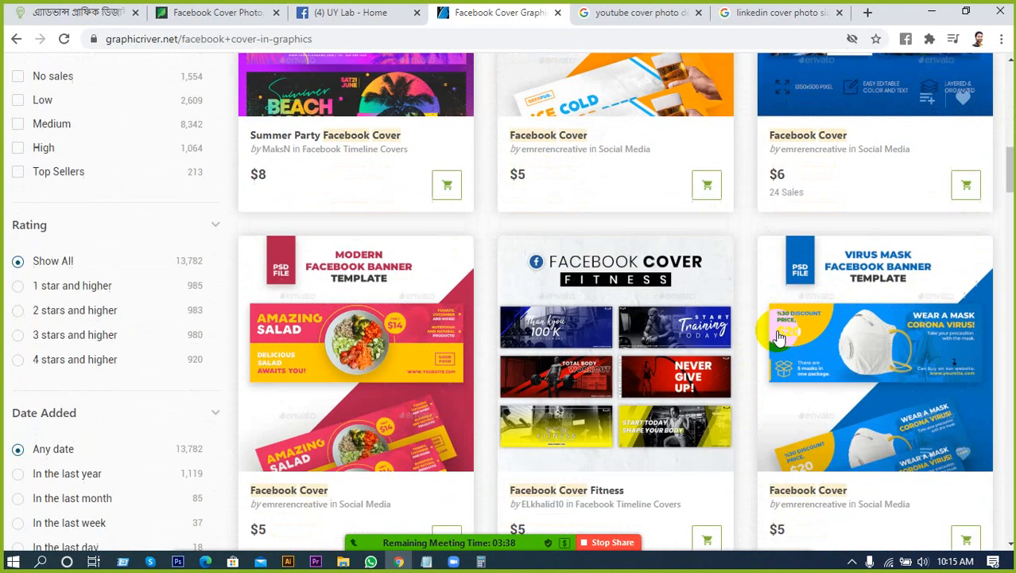
Step: Return to the start of the search results and sort the Facebook cover items by Best sellers
{"action": "scroll", "coordinate": [804, 382], "scroll_direction": "up", "scroll_amount": 4}
{"action": "scroll", "coordinate": [858, 400], "scroll_direction": "up", "scroll_amount": 8}
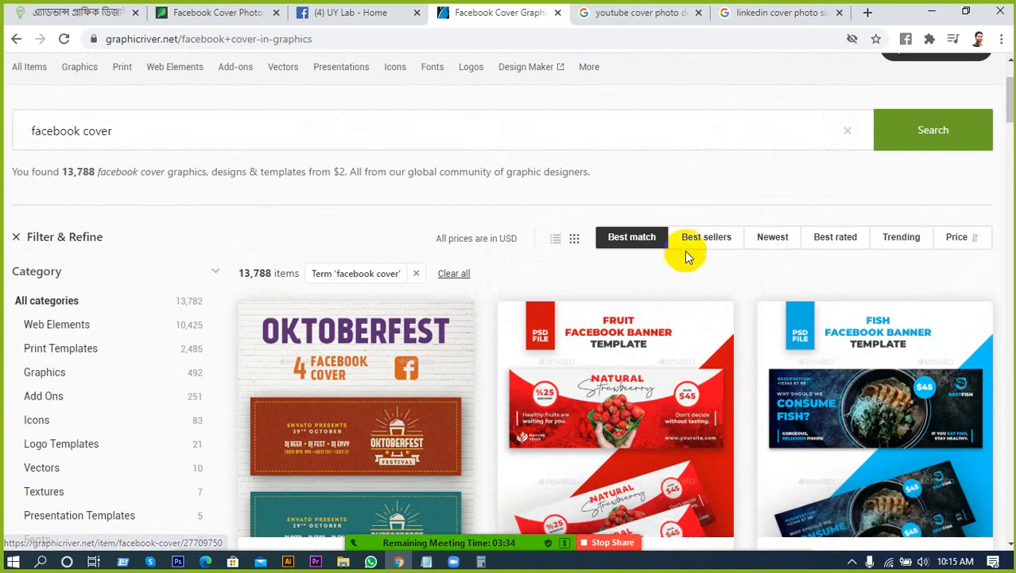
{"action": "left_click", "coordinate": [709, 242]}
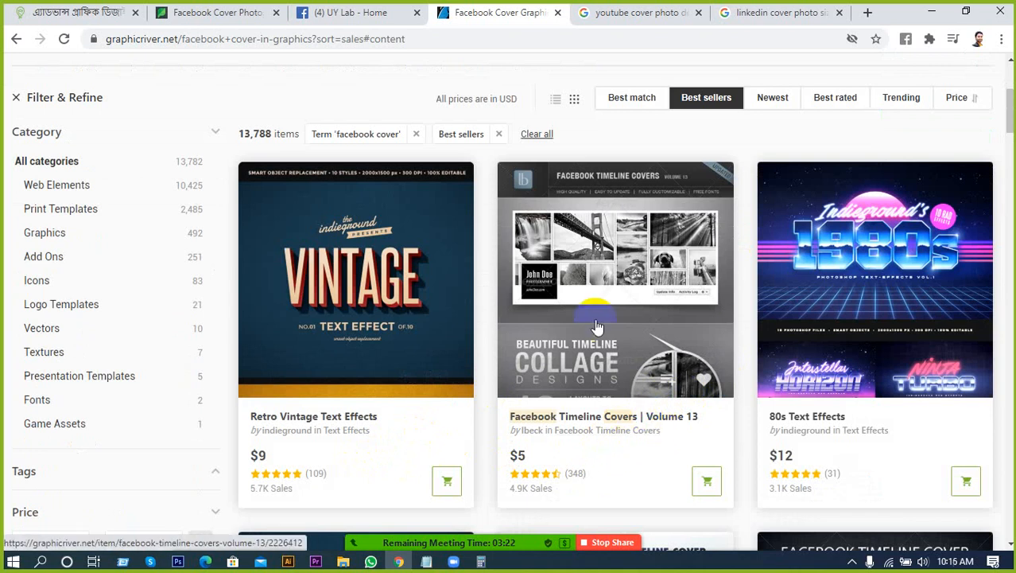
{"action": "scroll", "coordinate": [581, 488], "scroll_direction": "down", "scroll_amount": 1}
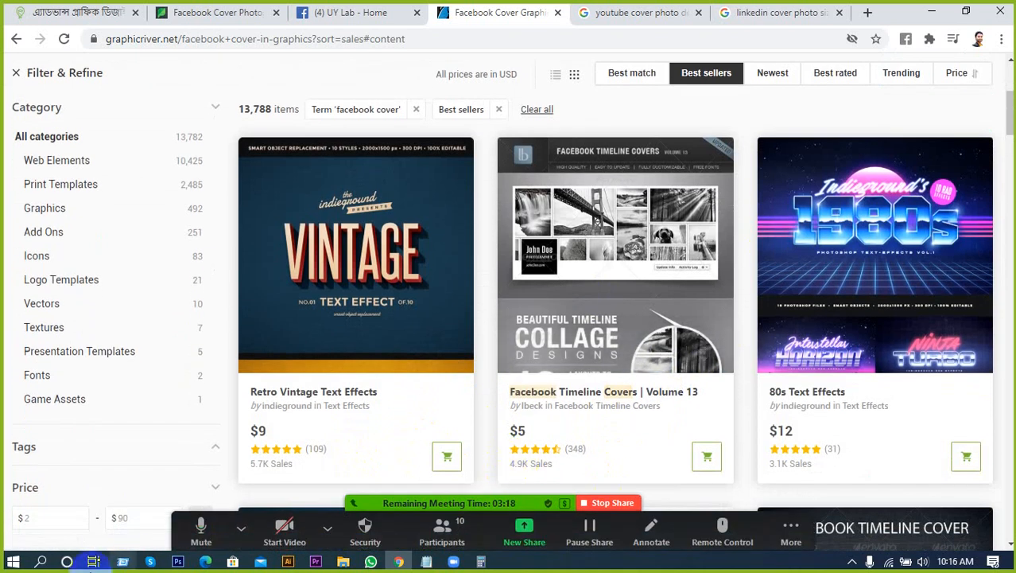
Step: Switch to the Calculator, clear the previous result, move the window off the Facebook Timeline Covers item and multiply 4900 by 5
{"action": "left_click", "coordinate": [480, 562]}
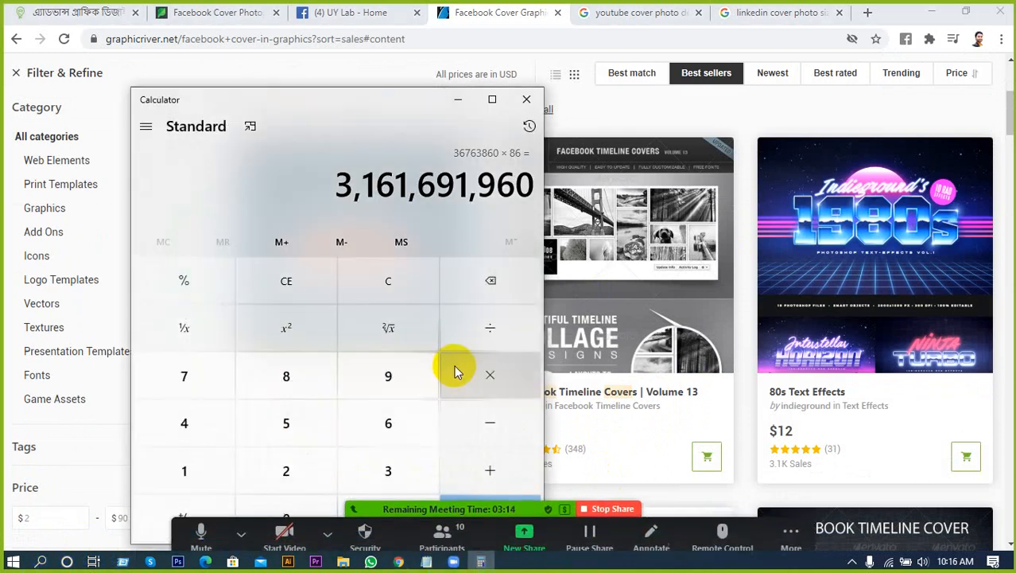
{"action": "left_click", "coordinate": [486, 288]}
{"action": "left_click", "coordinate": [431, 285]}
{"action": "left_click", "coordinate": [219, 429]}
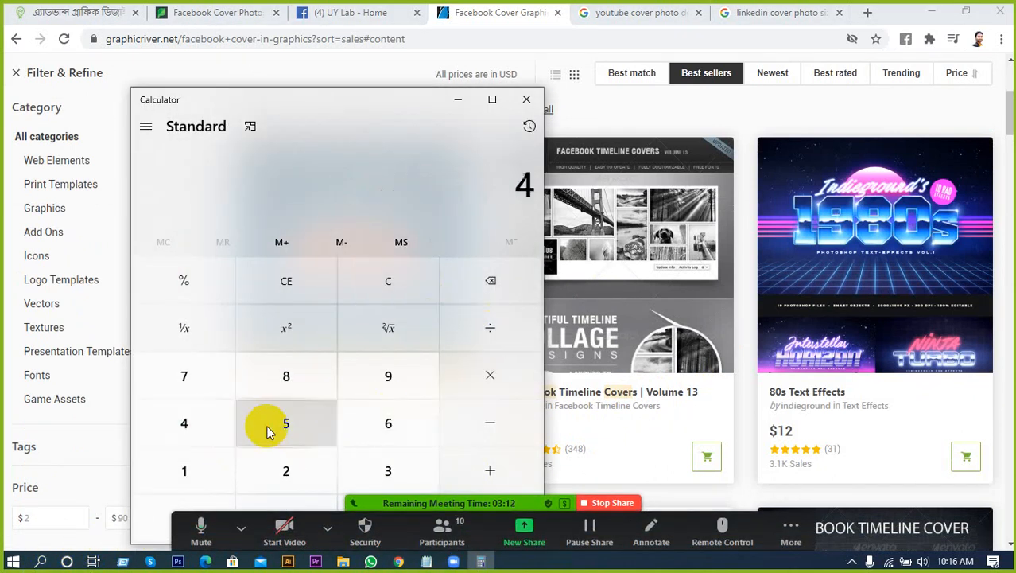
{"action": "left_click", "coordinate": [362, 381]}
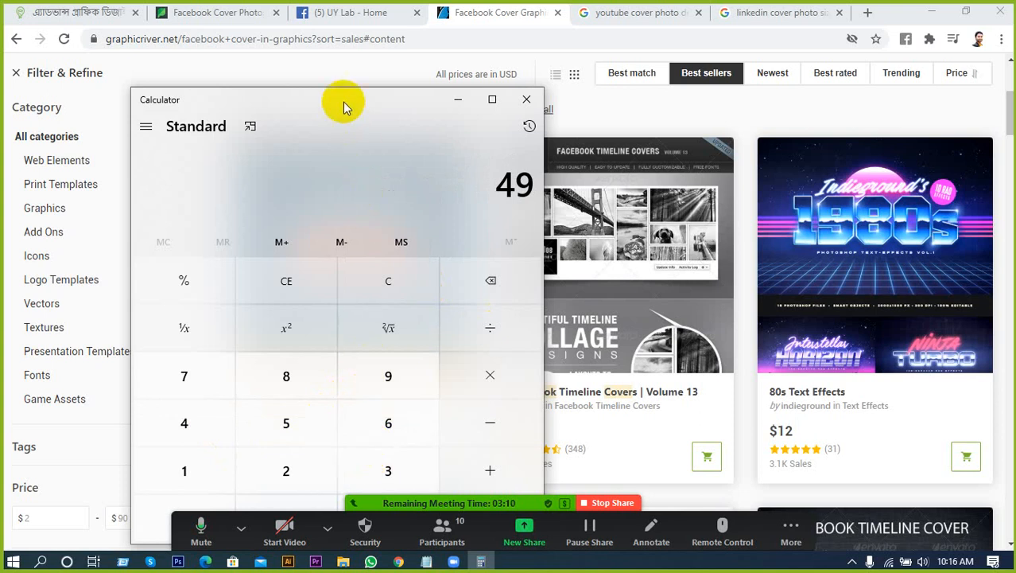
{"action": "left_click_drag", "start_coordinate": [340, 102], "coordinate": [270, 43]}
{"action": "left_click", "coordinate": [230, 468]}
{"action": "left_click", "coordinate": [228, 468]}
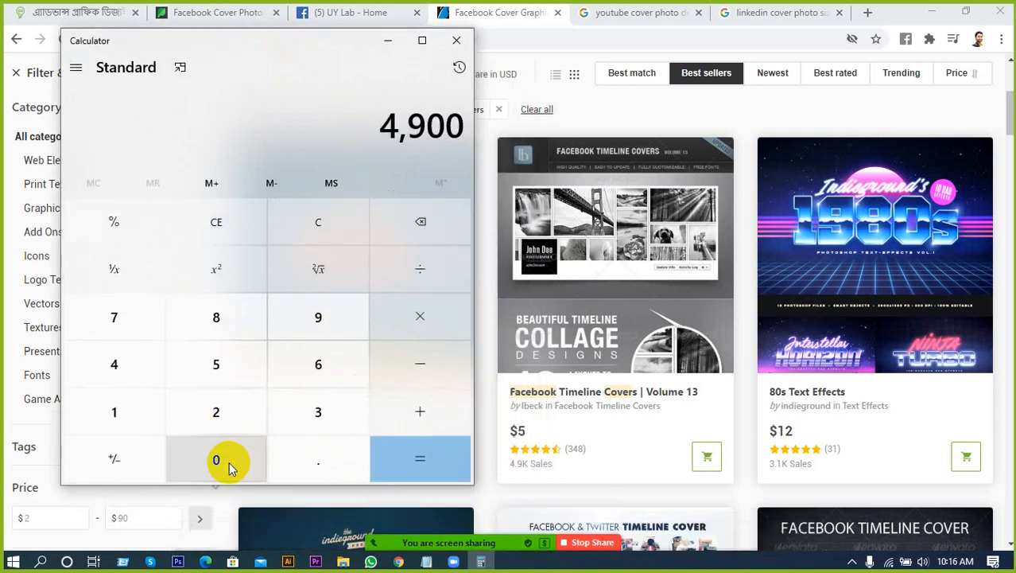
{"action": "left_click", "coordinate": [440, 321]}
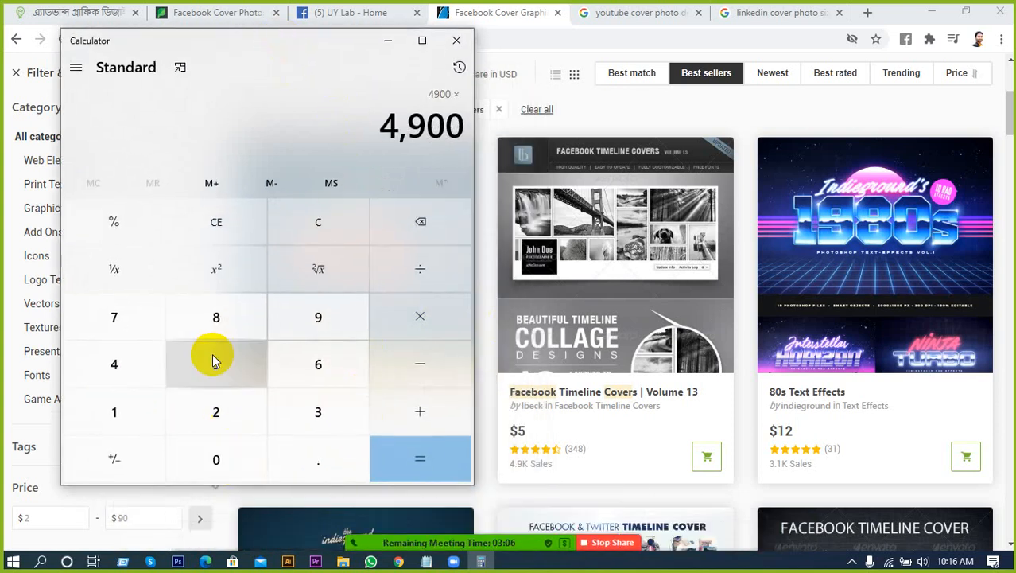
{"action": "key", "text": "5"}
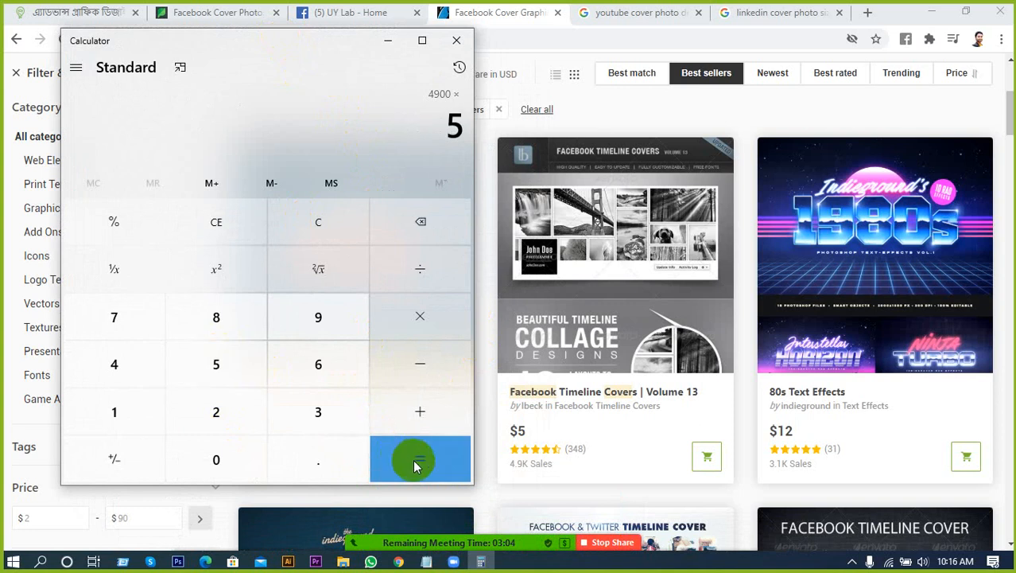
{"action": "left_click", "coordinate": [422, 460]}
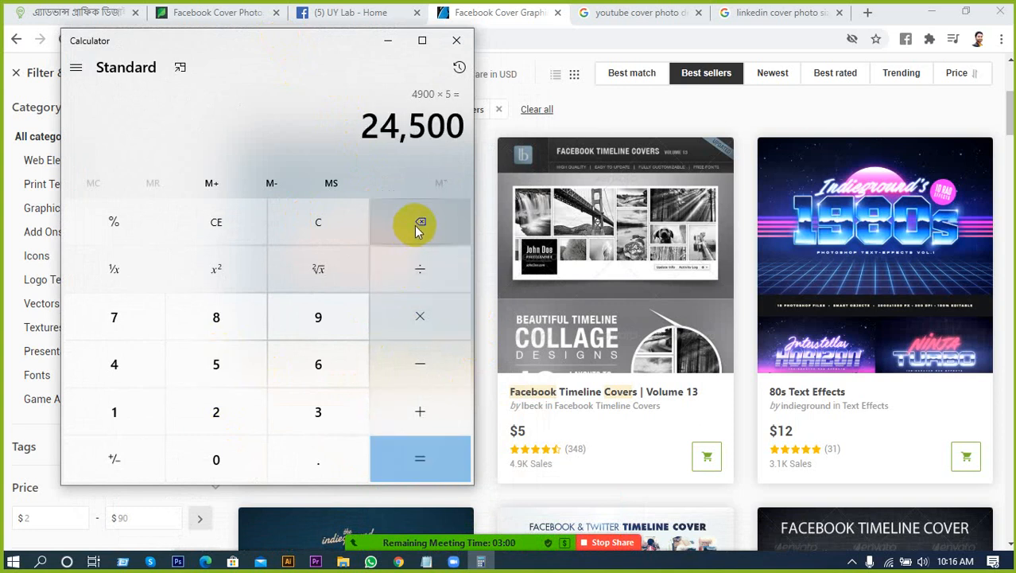
Step: Multiply the item's calculated earnings by 86 and minimize the Calculator
{"action": "left_click", "coordinate": [416, 309]}
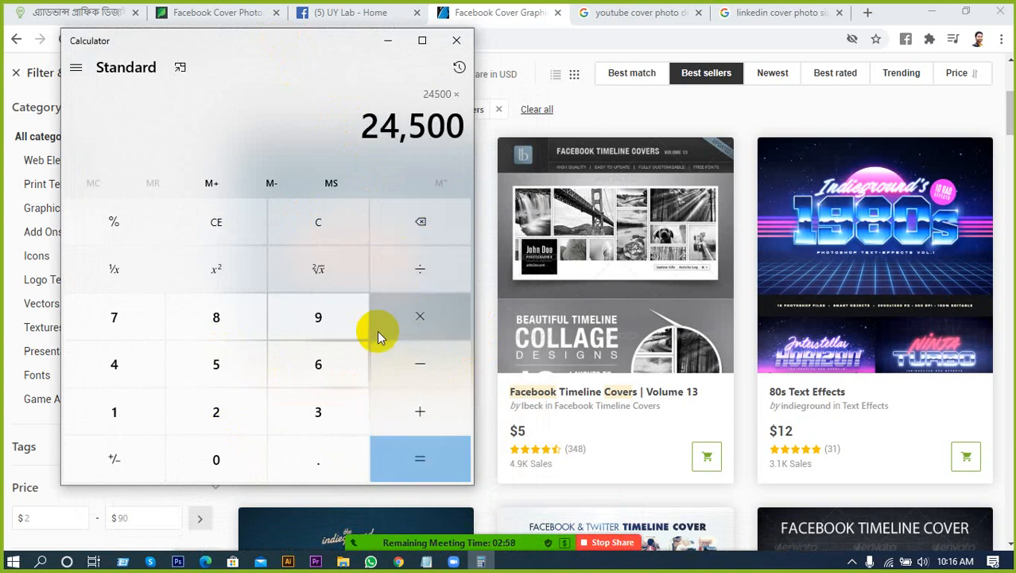
{"action": "left_click", "coordinate": [242, 332]}
{"action": "left_click", "coordinate": [296, 345]}
{"action": "left_click", "coordinate": [401, 451]}
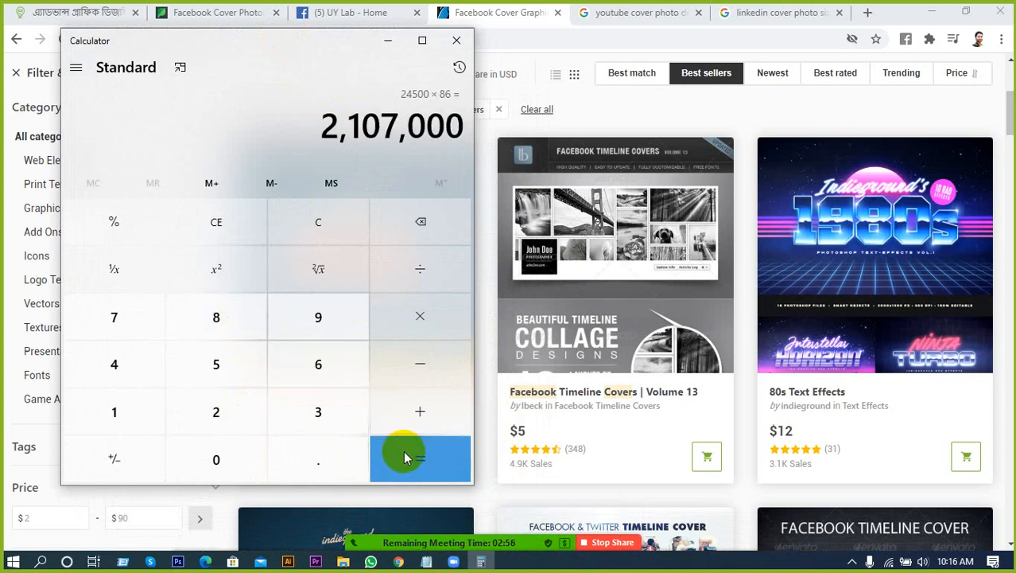
{"action": "left_click", "coordinate": [389, 40]}
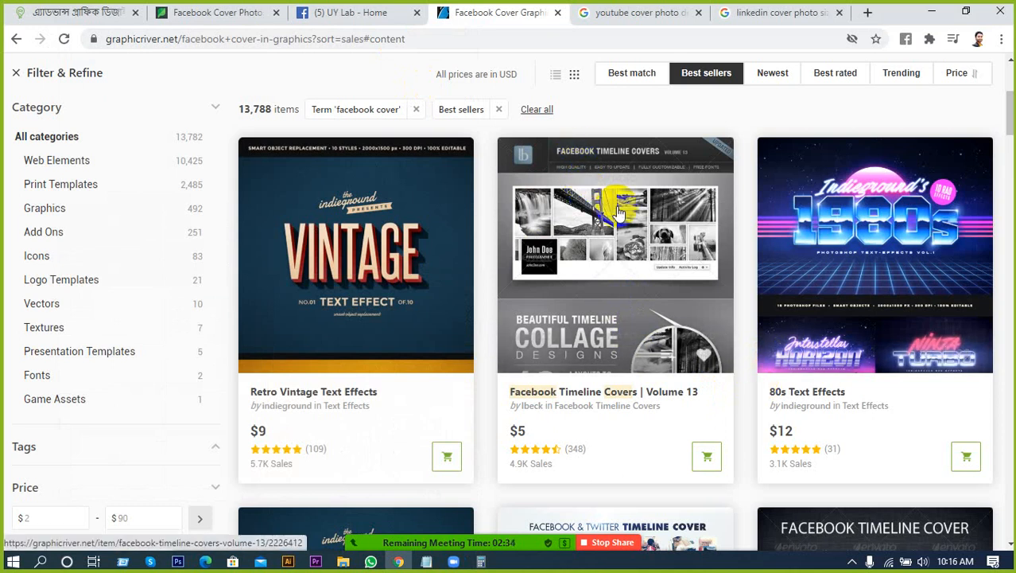
Step: Look through the best-selling Facebook cover items, comparing their designs, prices, ratings and sales counts
{"action": "scroll", "coordinate": [549, 357], "scroll_direction": "down", "scroll_amount": 1}
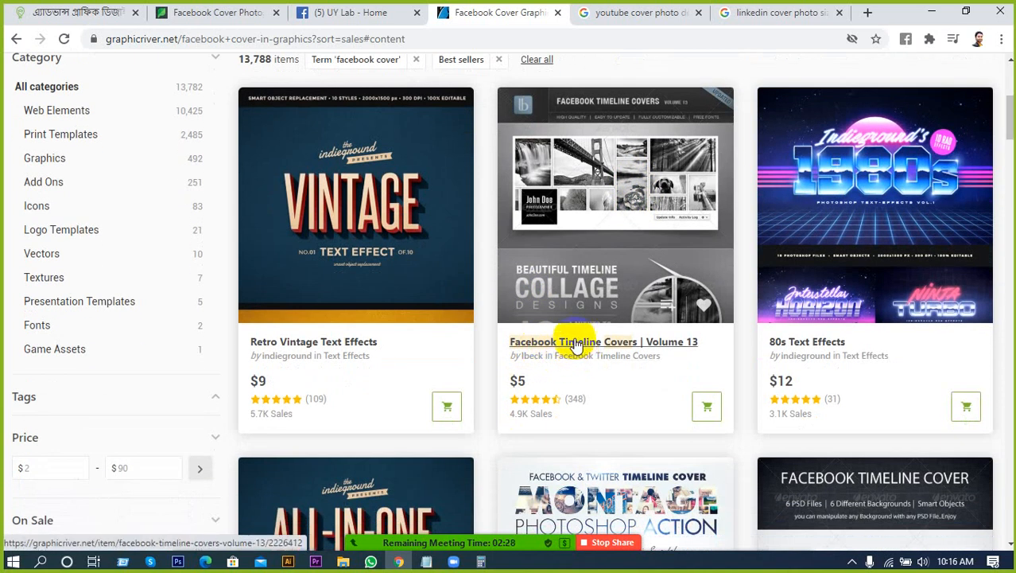
{"action": "scroll", "coordinate": [586, 351], "scroll_direction": "down", "scroll_amount": 1}
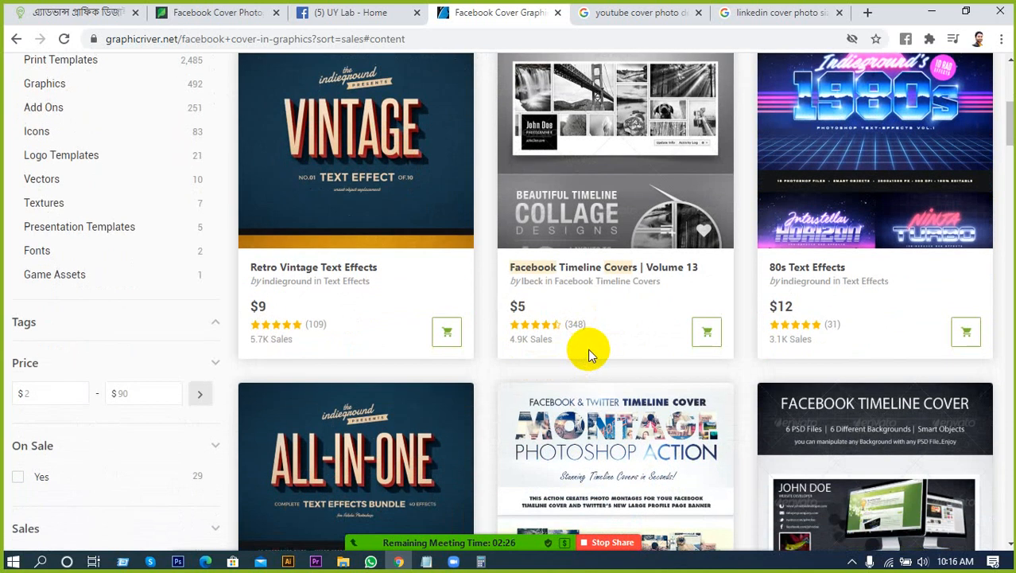
{"action": "scroll", "coordinate": [588, 355], "scroll_direction": "up", "scroll_amount": 1}
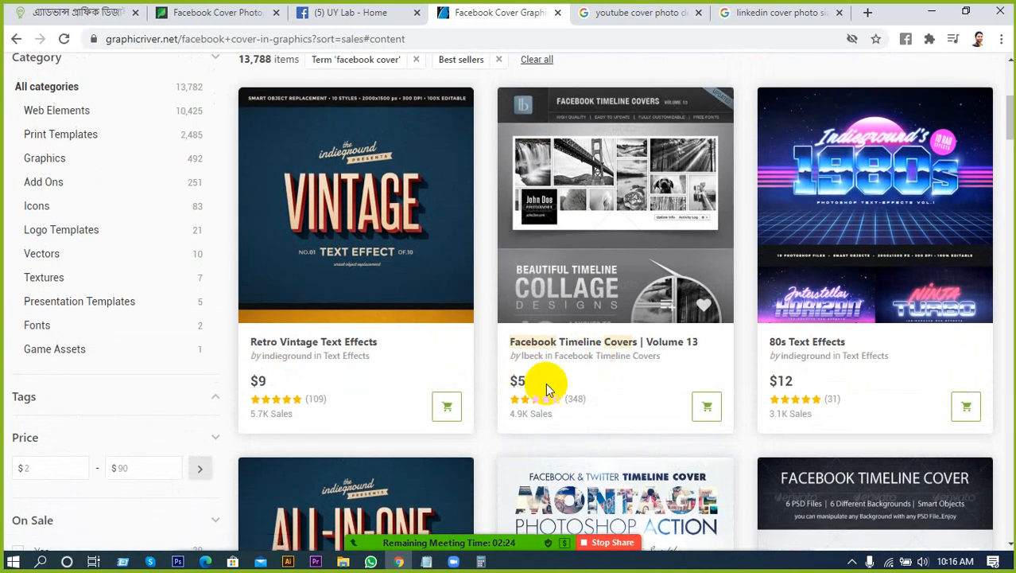
{"action": "scroll", "coordinate": [624, 219], "scroll_direction": "down", "scroll_amount": 2}
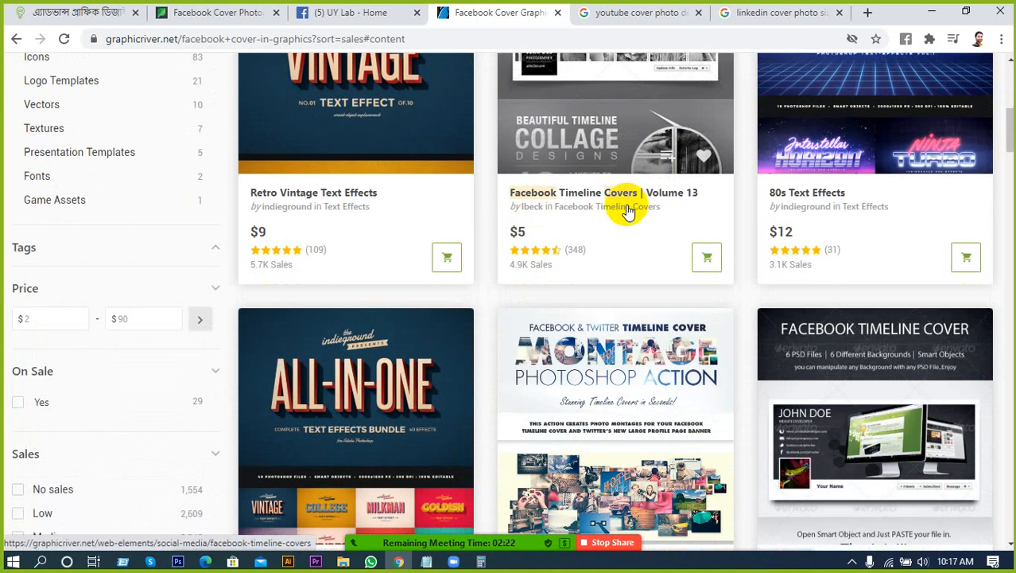
{"action": "scroll", "coordinate": [628, 218], "scroll_direction": "up", "scroll_amount": 1}
{"action": "scroll", "coordinate": [624, 219], "scroll_direction": "up", "scroll_amount": 1}
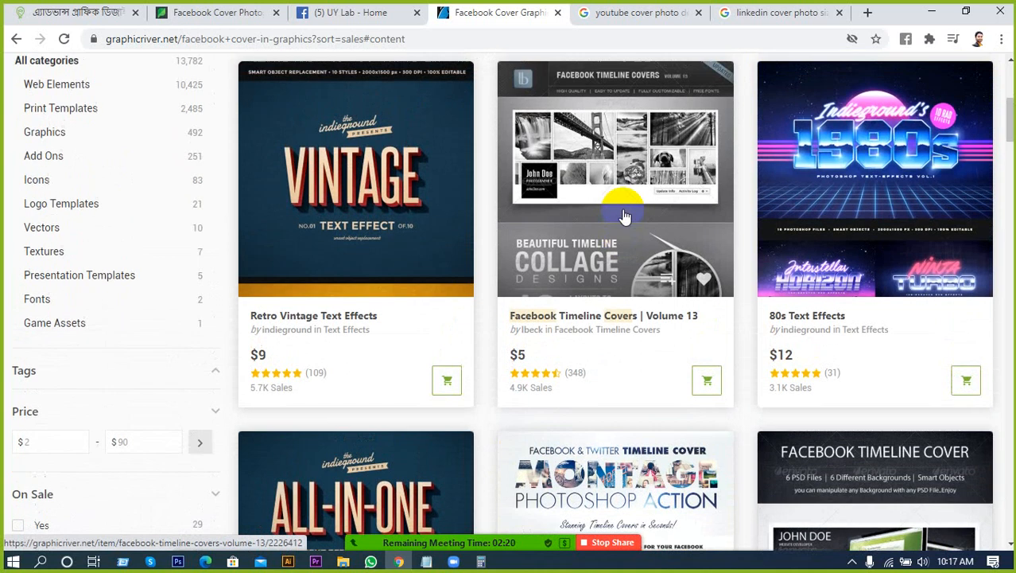
{"action": "scroll", "coordinate": [621, 219], "scroll_direction": "down", "scroll_amount": 1}
{"action": "scroll", "coordinate": [621, 219], "scroll_direction": "down", "scroll_amount": 1}
{"action": "scroll", "coordinate": [609, 223], "scroll_direction": "down", "scroll_amount": 3}
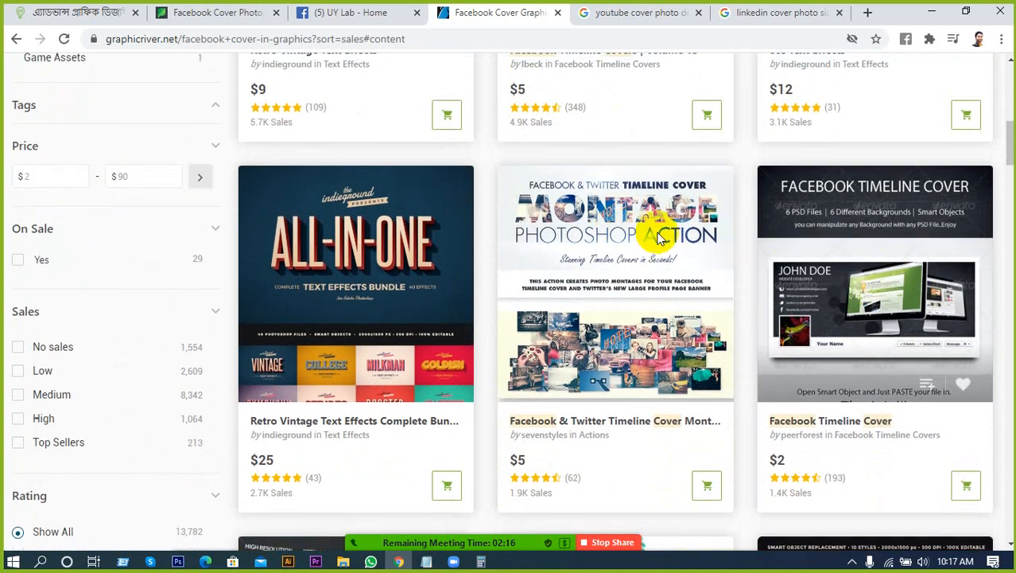
{"action": "scroll", "coordinate": [645, 231], "scroll_direction": "up", "scroll_amount": 3}
{"action": "scroll", "coordinate": [644, 259], "scroll_direction": "down", "scroll_amount": 3}
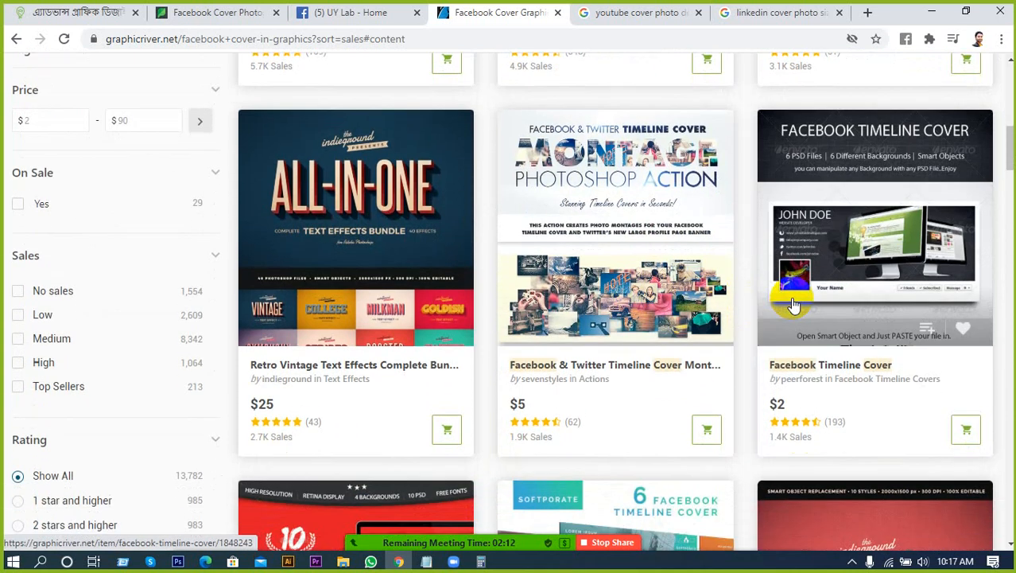
Step: Browse further down the best-selling Facebook cover results, reviewing timeline cover designs and their sales, and return to the start of the page
{"action": "scroll", "coordinate": [906, 318], "scroll_direction": "down", "scroll_amount": 2}
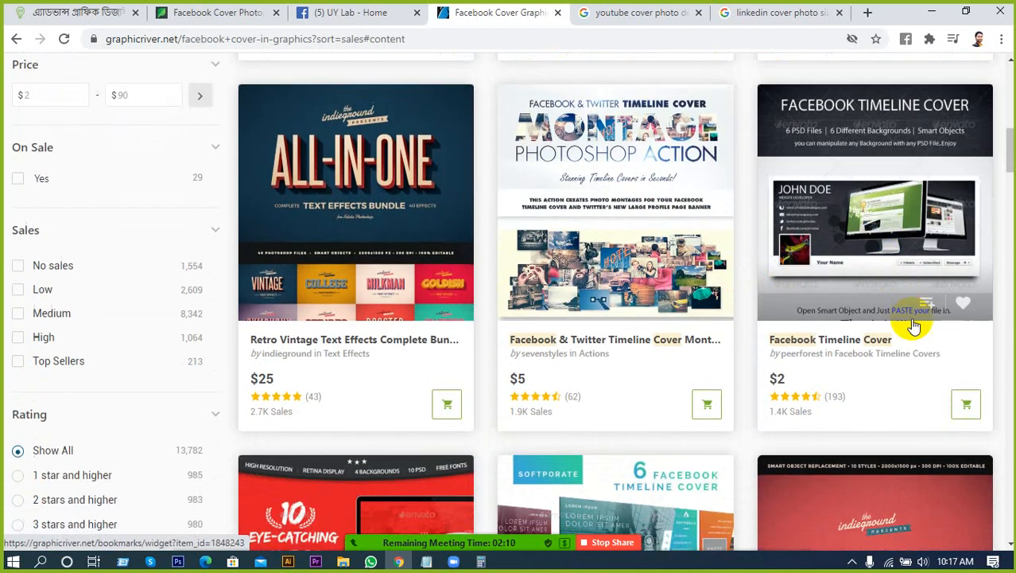
{"action": "scroll", "coordinate": [855, 325], "scroll_direction": "down", "scroll_amount": 1}
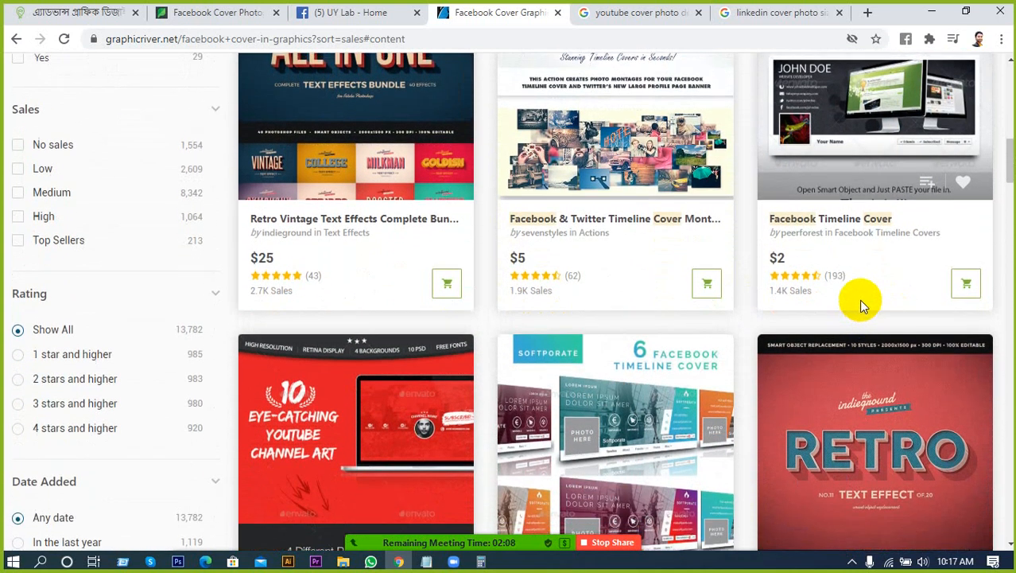
{"action": "scroll", "coordinate": [859, 304], "scroll_direction": "up", "scroll_amount": 1}
{"action": "scroll", "coordinate": [805, 309], "scroll_direction": "up", "scroll_amount": 1}
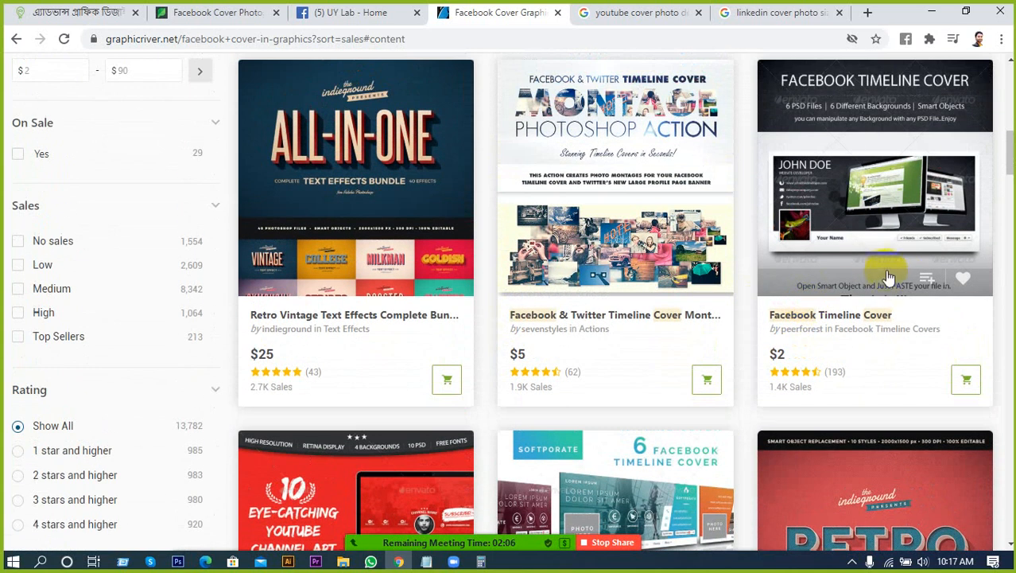
{"action": "scroll", "coordinate": [878, 318], "scroll_direction": "down", "scroll_amount": 3}
{"action": "scroll", "coordinate": [866, 334], "scroll_direction": "down", "scroll_amount": 3}
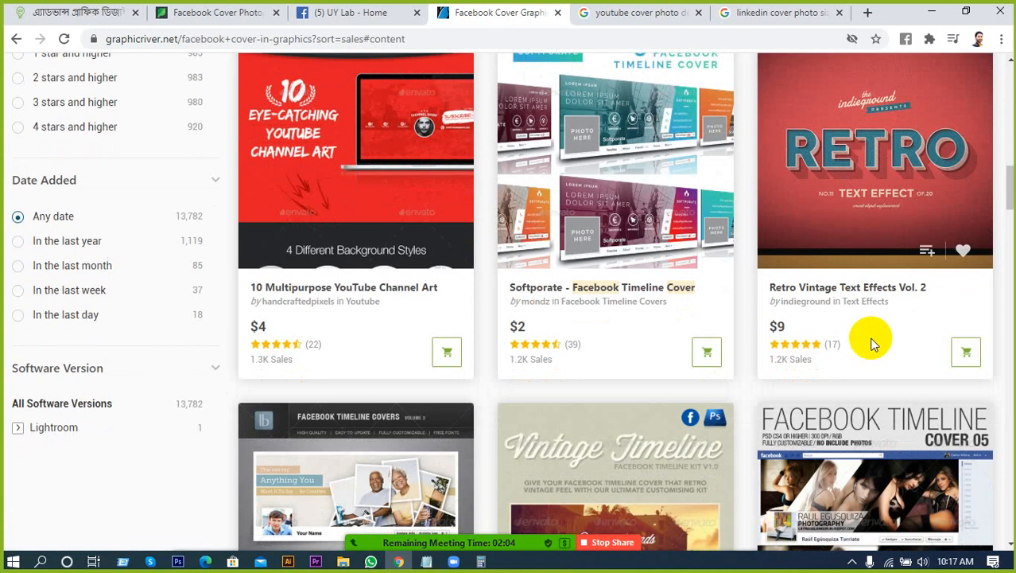
{"action": "scroll", "coordinate": [851, 359], "scroll_direction": "down", "scroll_amount": 5}
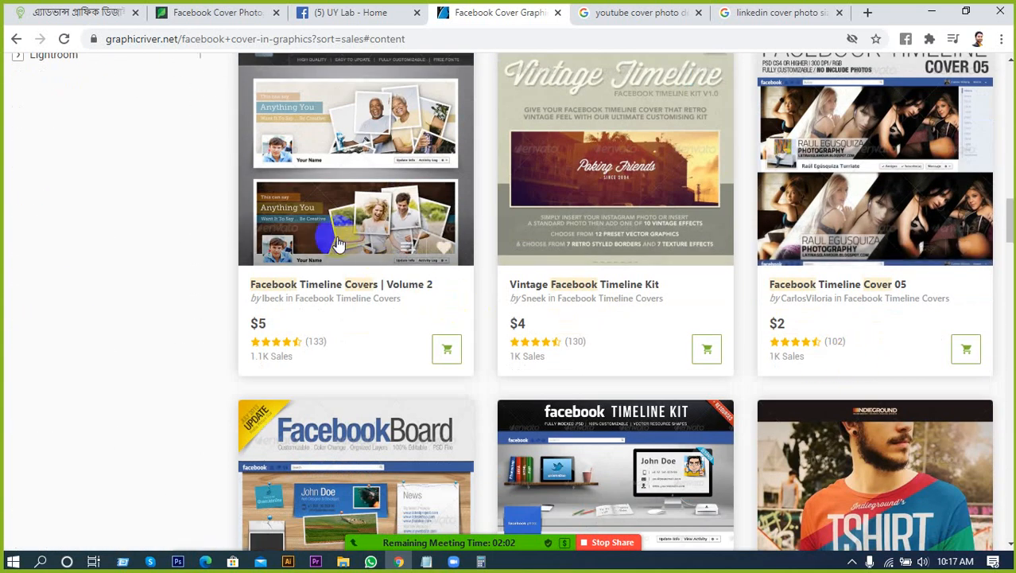
{"action": "scroll", "coordinate": [354, 237], "scroll_direction": "down", "scroll_amount": 1}
{"action": "scroll", "coordinate": [362, 248], "scroll_direction": "down", "scroll_amount": 1}
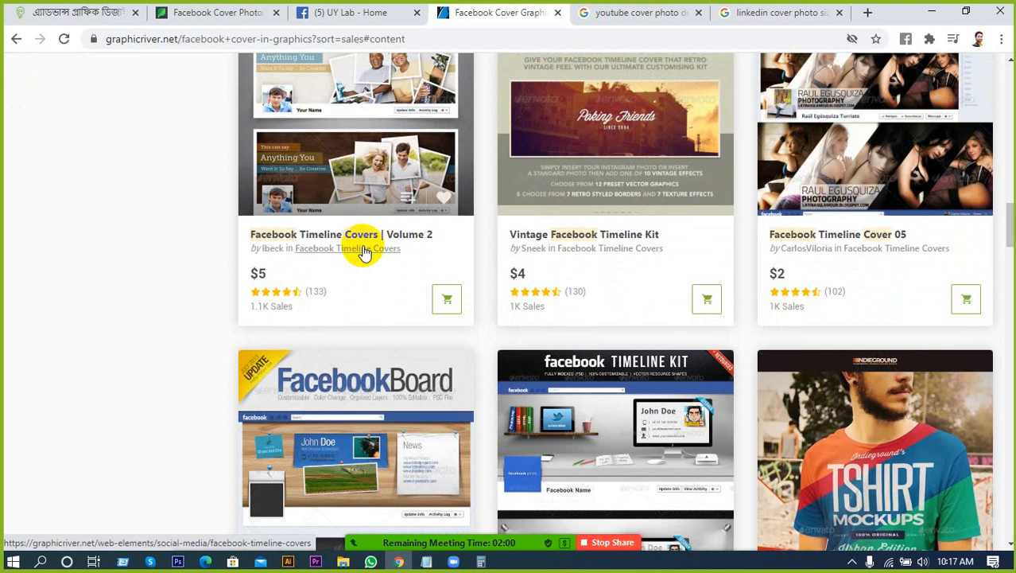
{"action": "scroll", "coordinate": [363, 252], "scroll_direction": "down", "scroll_amount": 3}
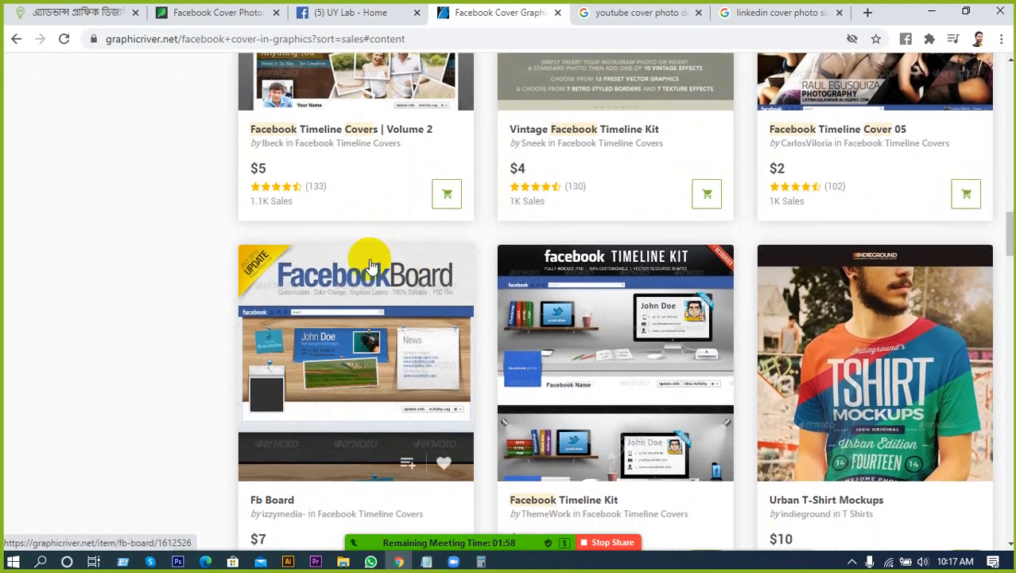
{"action": "scroll", "coordinate": [369, 262], "scroll_direction": "down", "scroll_amount": 1}
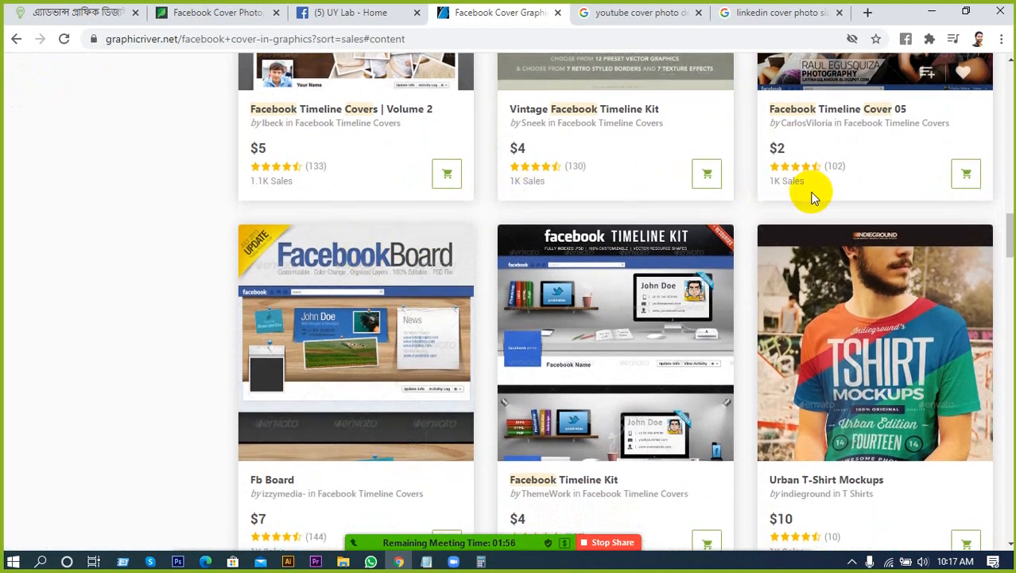
{"action": "scroll", "coordinate": [813, 198], "scroll_direction": "down", "scroll_amount": 3}
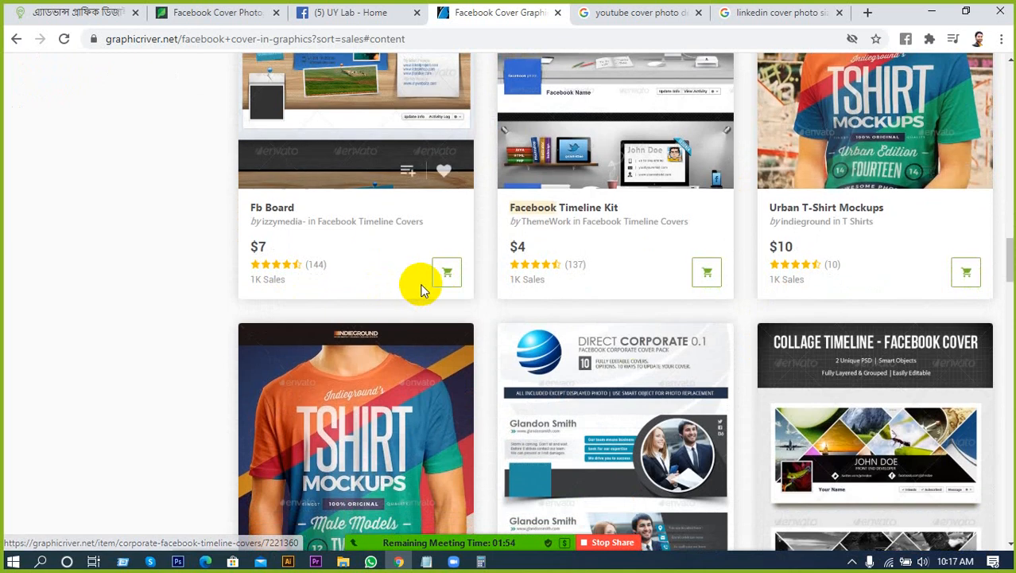
{"action": "scroll", "coordinate": [500, 340], "scroll_direction": "down", "scroll_amount": 3}
{"action": "scroll", "coordinate": [544, 351], "scroll_direction": "up", "scroll_amount": 2}
{"action": "scroll", "coordinate": [589, 370], "scroll_direction": "down", "scroll_amount": 3}
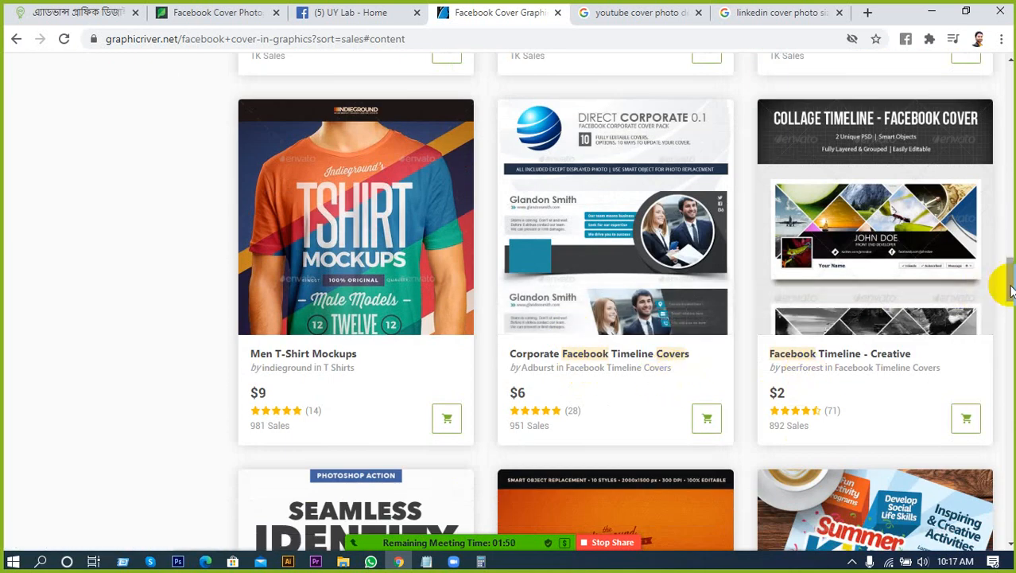
{"action": "left_click_drag", "start_coordinate": [1011, 291], "coordinate": [1007, 76]}
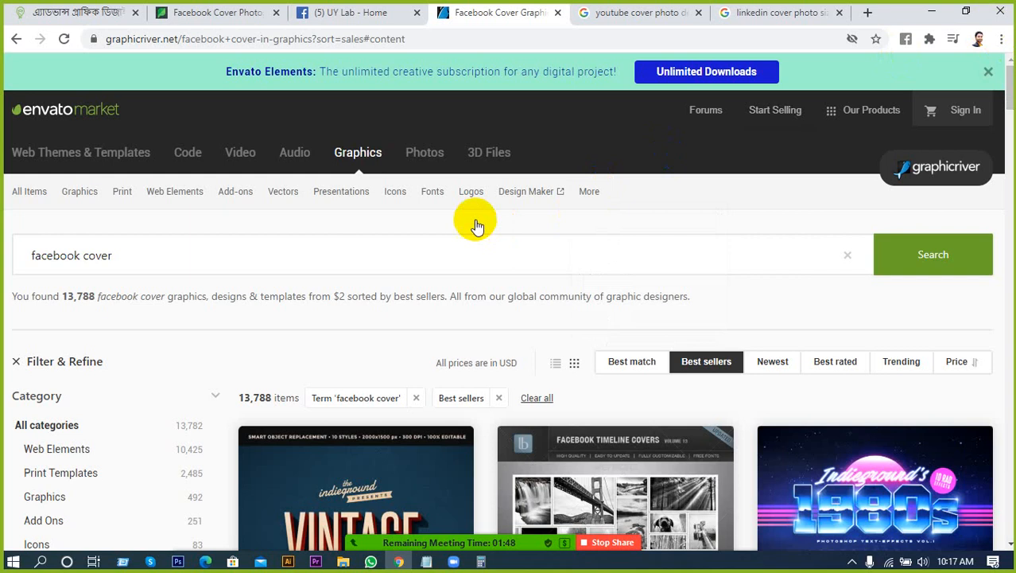
Step: Close the GraphicRiver results and show the beginning of the YouTube cover photo design image results
{"action": "left_click", "coordinate": [559, 13]}
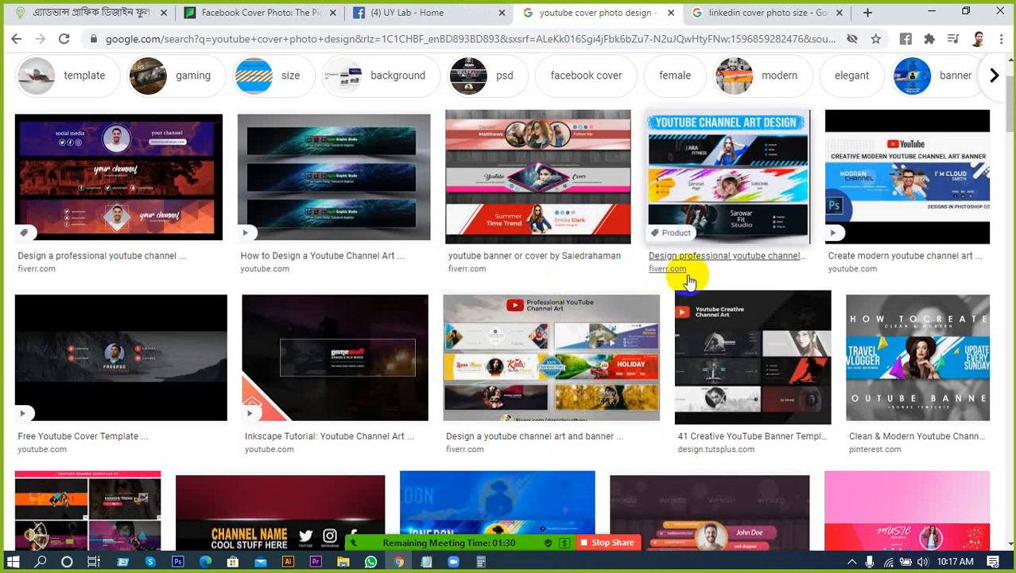
{"action": "scroll", "coordinate": [559, 478], "scroll_direction": "up", "scroll_amount": 1}
{"action": "scroll", "coordinate": [559, 478], "scroll_direction": "up", "scroll_amount": 1}
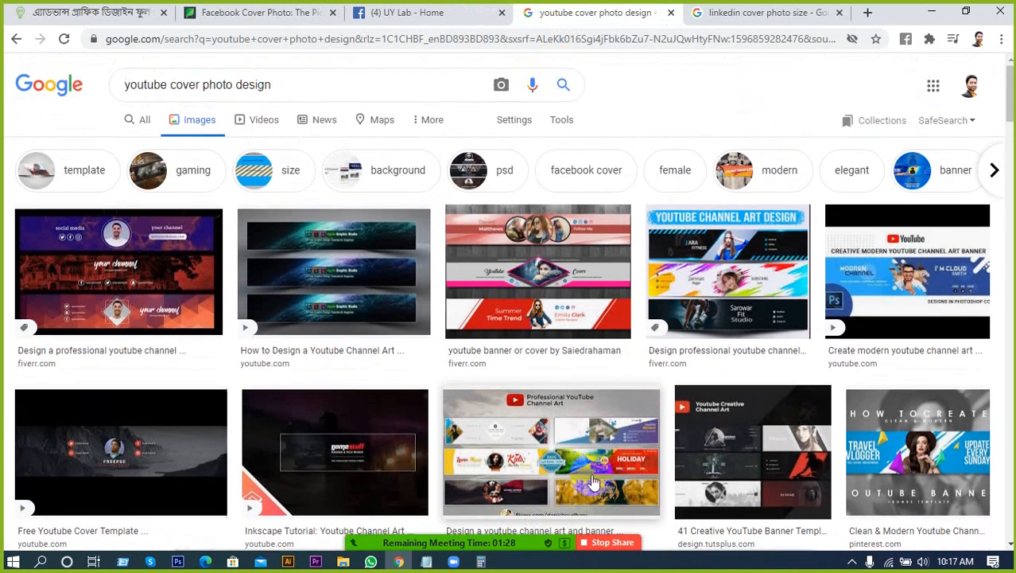
Step: Bring up the Notepad notes on social media cover sizes, reposition and widen the window to review them, and minimize it
{"action": "left_click", "coordinate": [433, 562]}
{"action": "left_click_drag", "start_coordinate": [583, 46], "coordinate": [596, 10]}
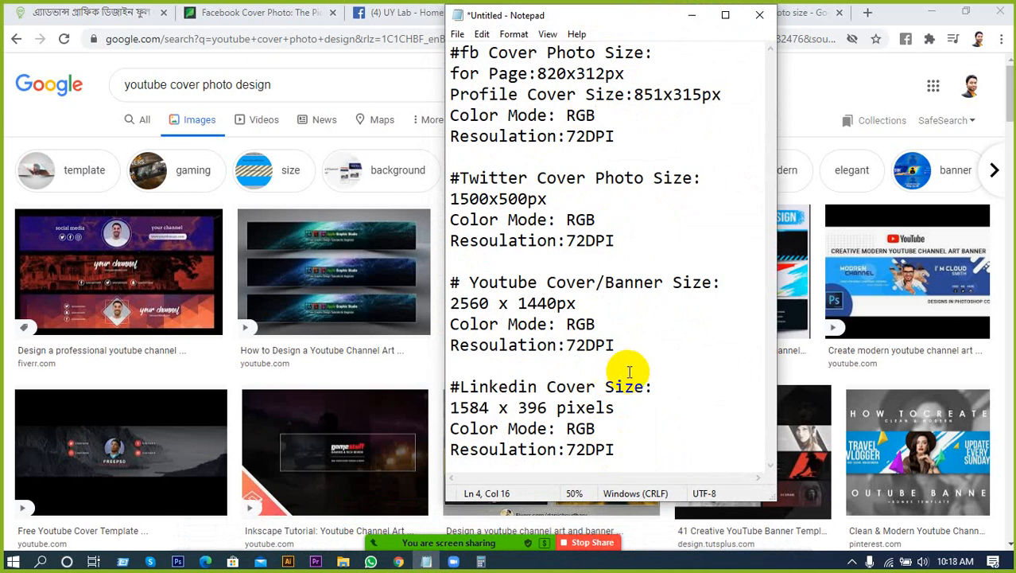
{"action": "left_click_drag", "start_coordinate": [445, 503], "coordinate": [349, 509]}
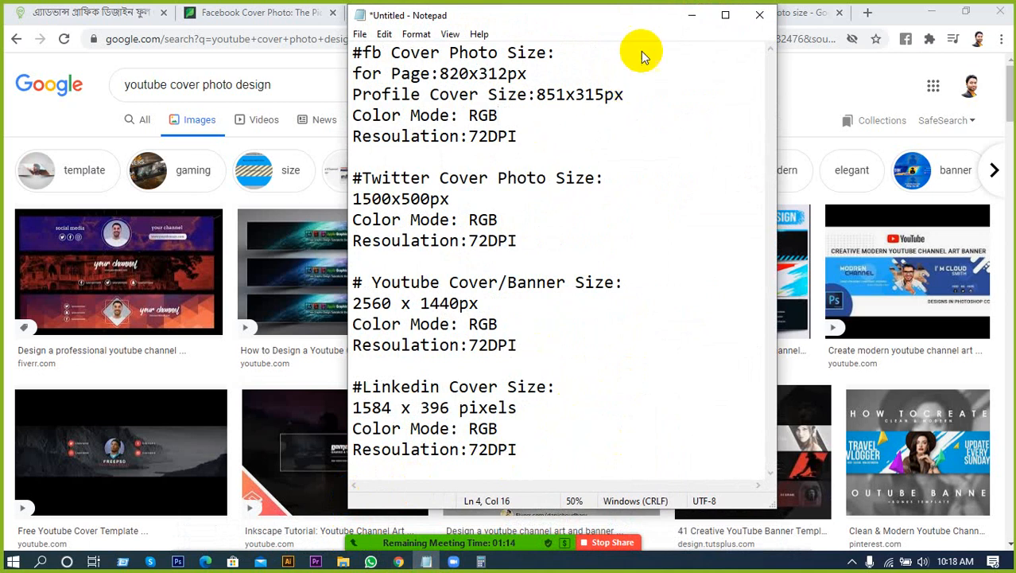
{"action": "left_click", "coordinate": [682, 17]}
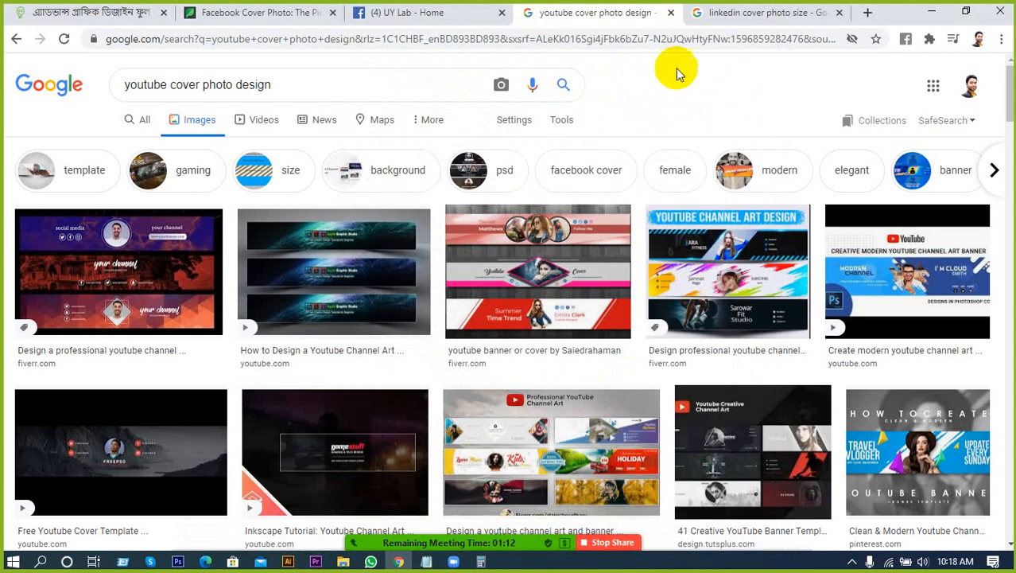
Step: Switch to Photoshop, close the YouTube, Twitter and remaining cover documents, and open the settings for a new document
{"action": "left_click", "coordinate": [932, 12]}
{"action": "left_click", "coordinate": [97, 56]}
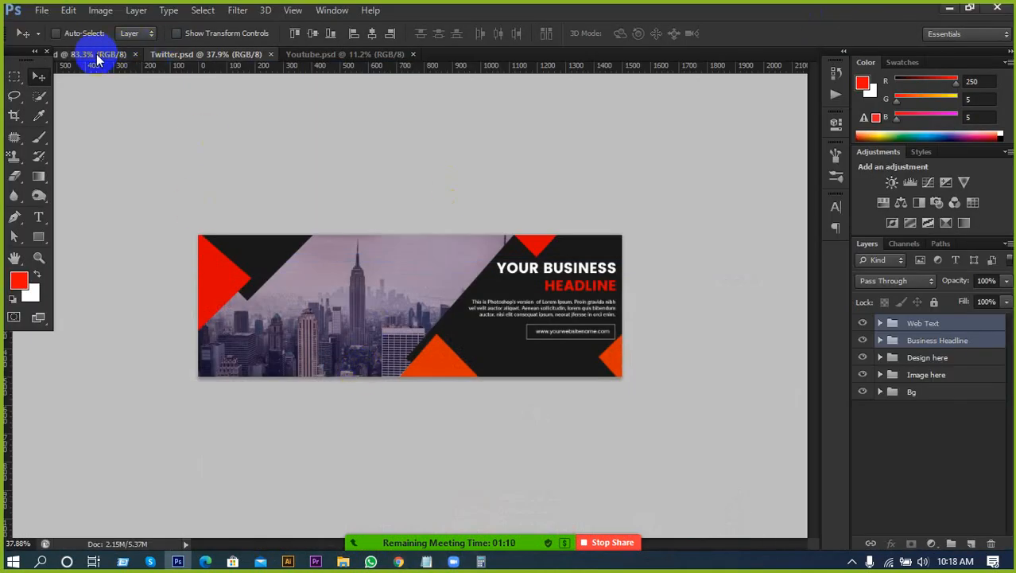
{"action": "left_click", "coordinate": [179, 54]}
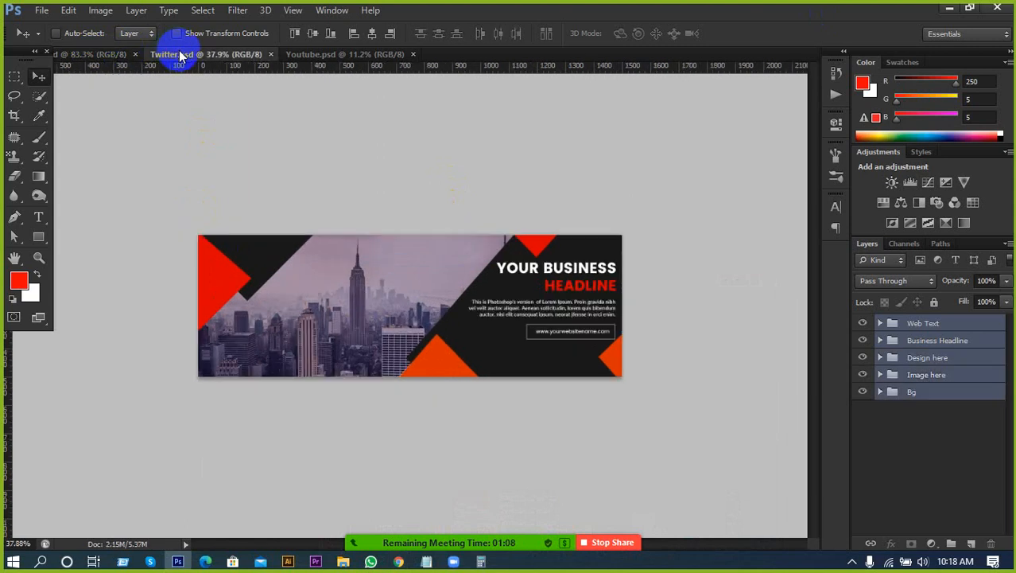
{"action": "left_click", "coordinate": [413, 54]}
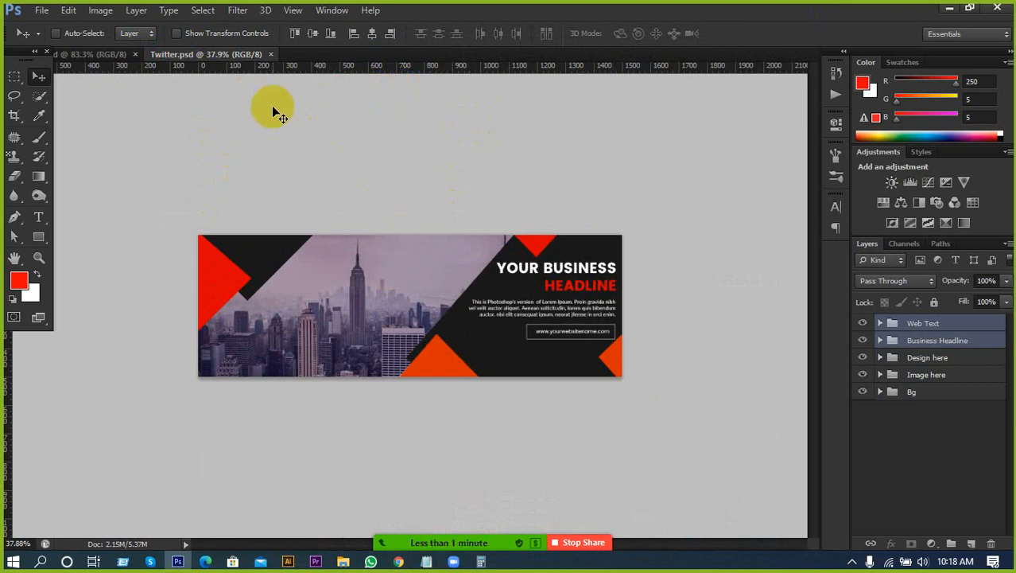
{"action": "left_click", "coordinate": [271, 54]}
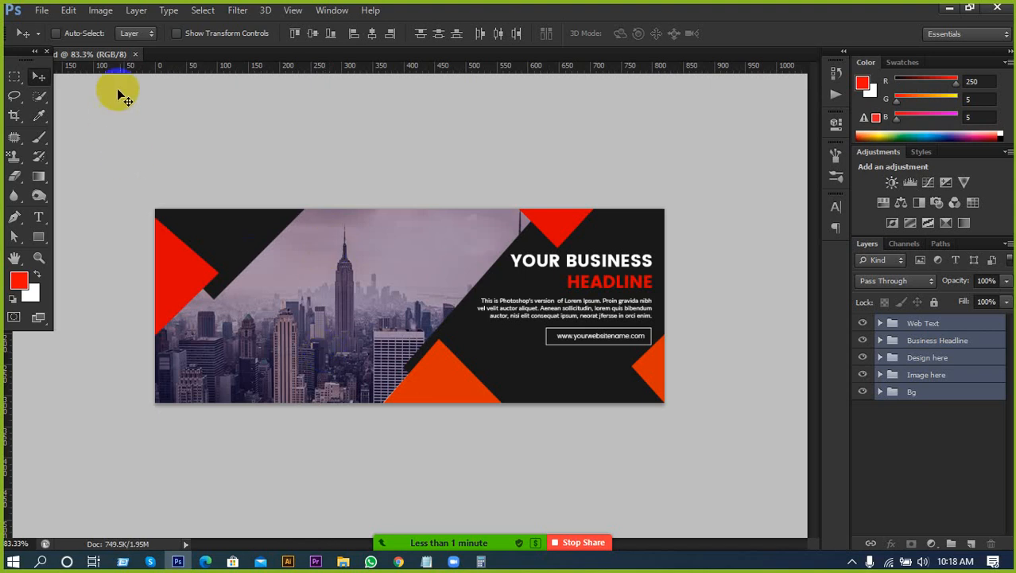
{"action": "left_click", "coordinate": [135, 55]}
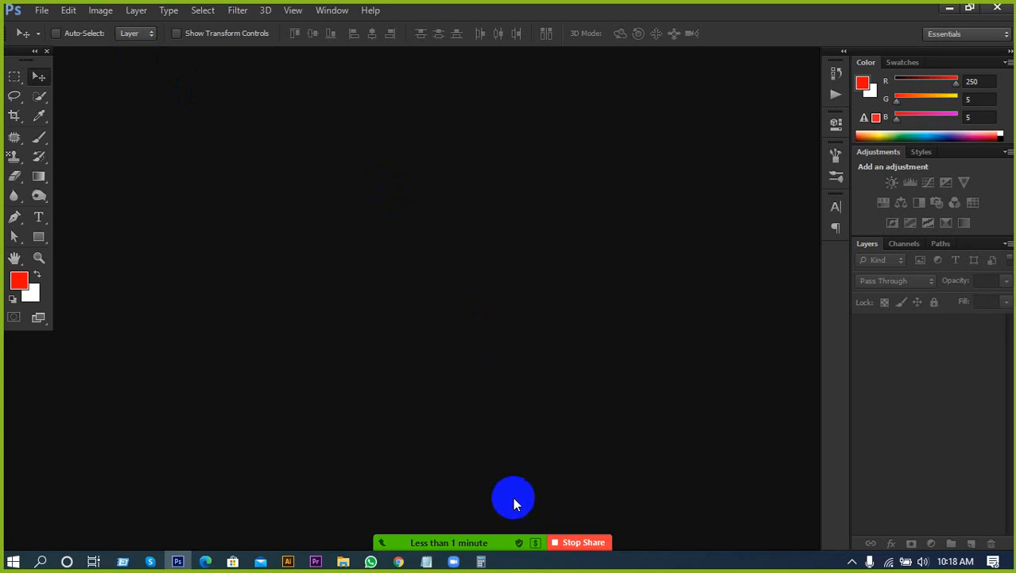
{"action": "left_click", "coordinate": [42, 11]}
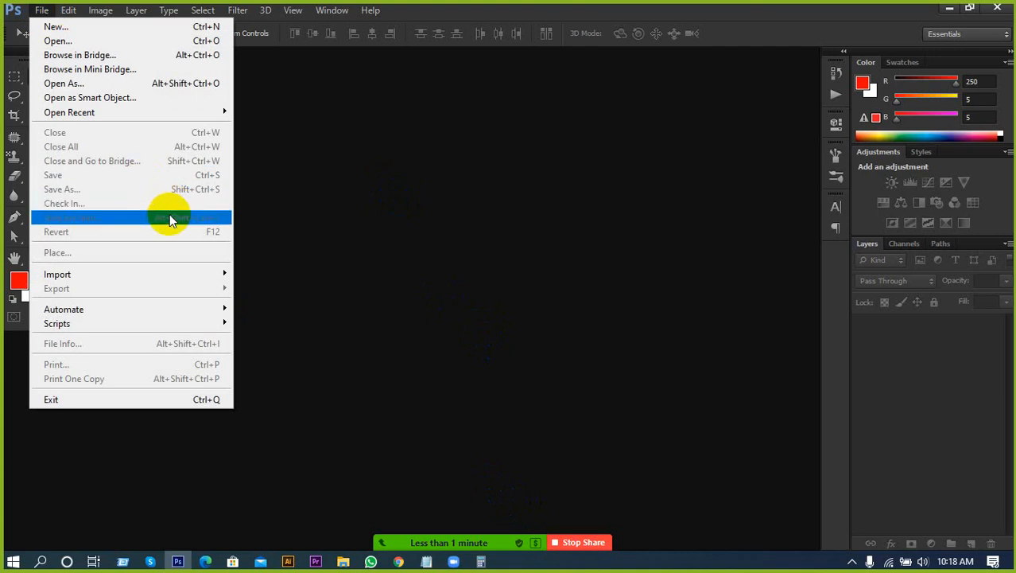
{"action": "left_click", "coordinate": [86, 29]}
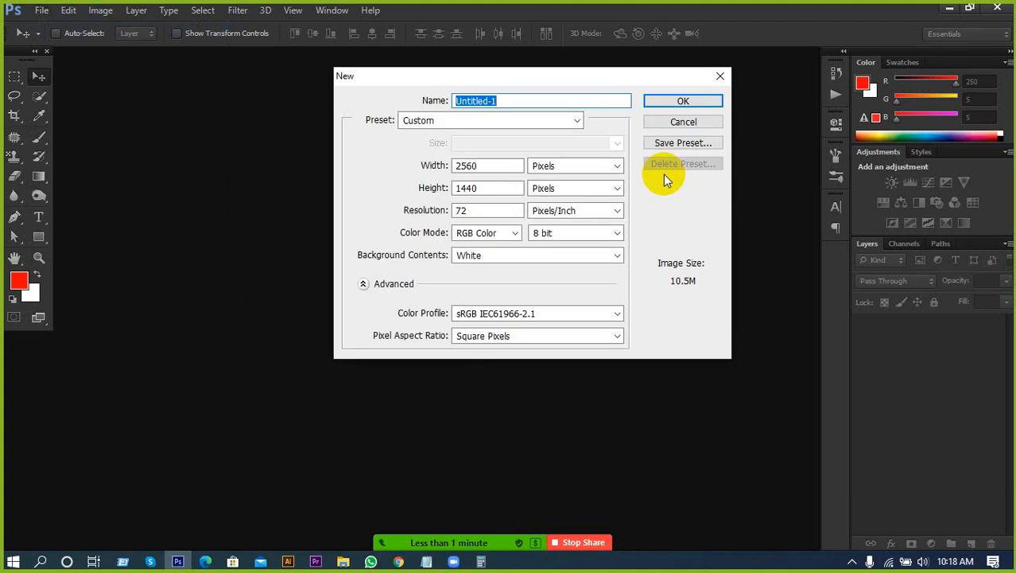
Step: Mute the host microphone in the Zoom meeting and go to the participants list
{"action": "mouse_move", "coordinate": [449, 541]}
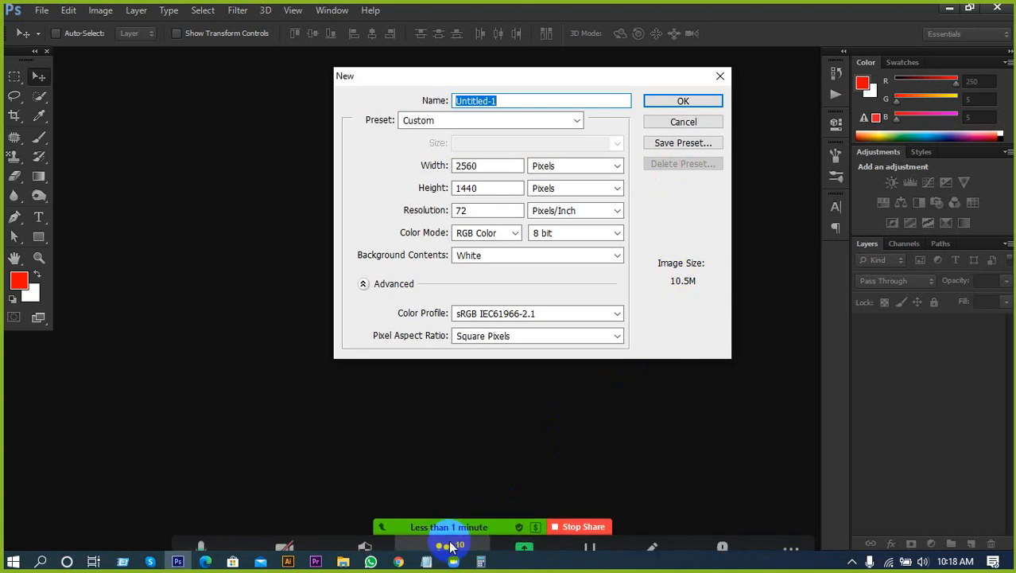
{"action": "left_click", "coordinate": [197, 528]}
{"action": "left_click", "coordinate": [240, 529]}
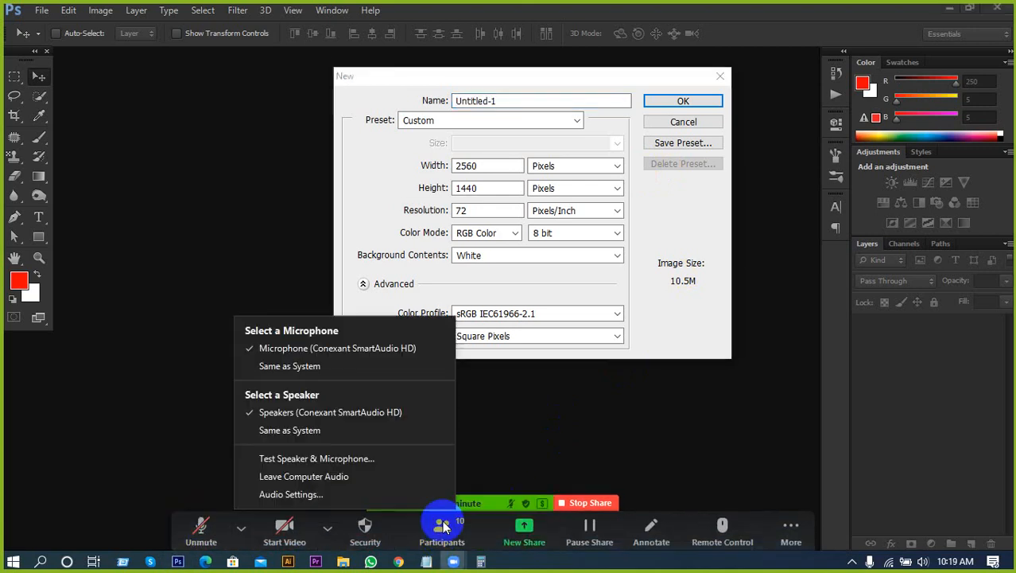
{"action": "left_click", "coordinate": [447, 531]}
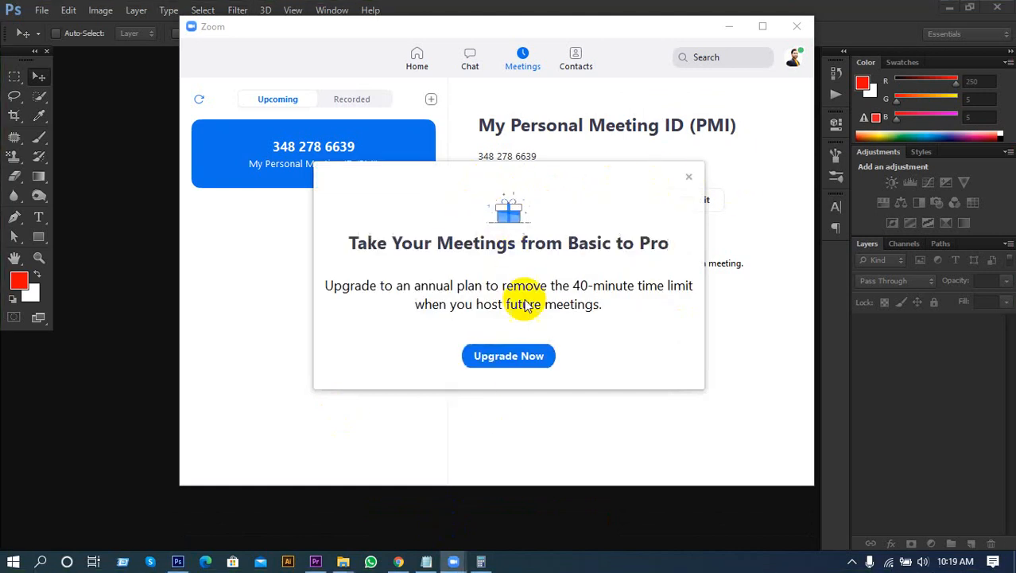
Step: Dismiss the Zoom upgrade offer, restart the personal meeting with screen sharing, and minimize the Zoom window
{"action": "left_click", "coordinate": [689, 177]}
{"action": "left_click", "coordinate": [512, 200]}
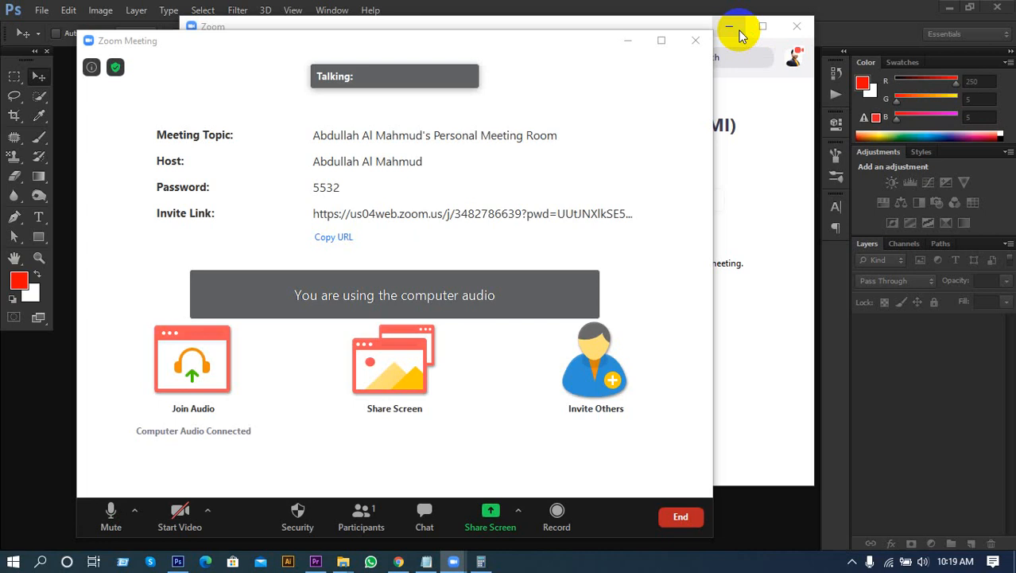
{"action": "left_click", "coordinate": [396, 364]}
{"action": "left_click", "coordinate": [811, 485]}
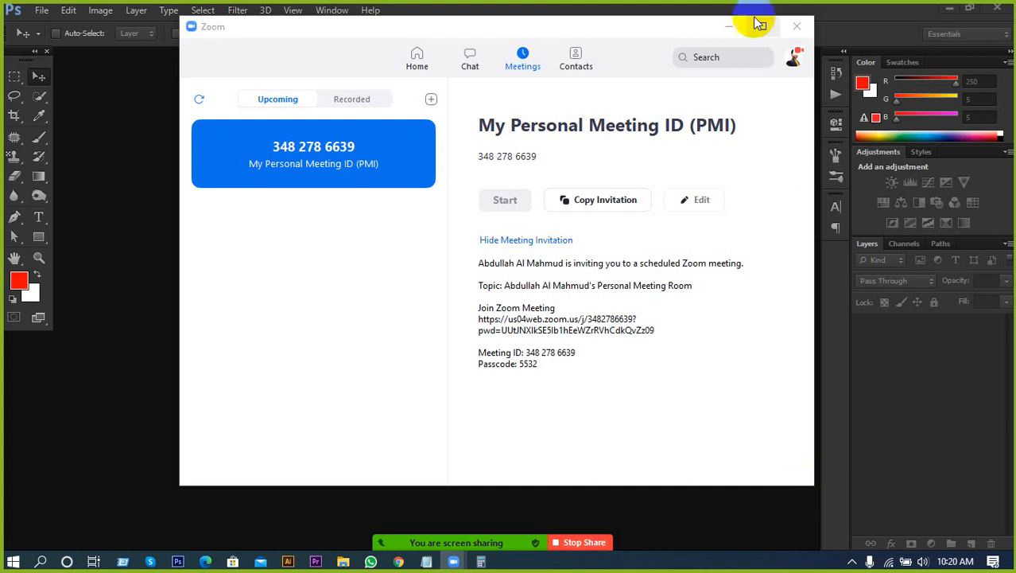
{"action": "left_click", "coordinate": [728, 26]}
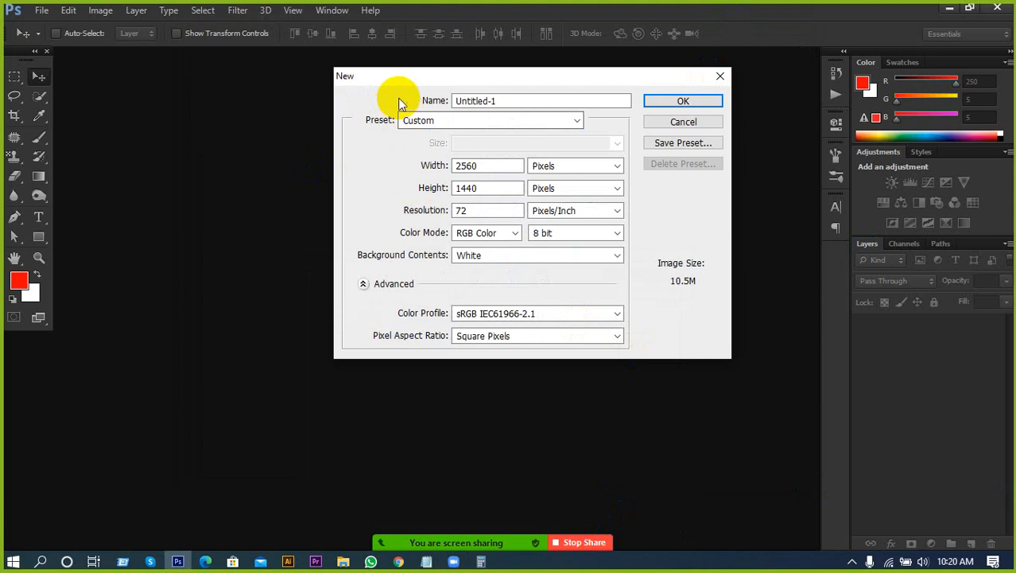
Step: Move the New document dialog aside, open the Zoom participants list, and place it beside the dialog as a narrower, taller window
{"action": "left_click_drag", "start_coordinate": [394, 80], "coordinate": [279, 109]}
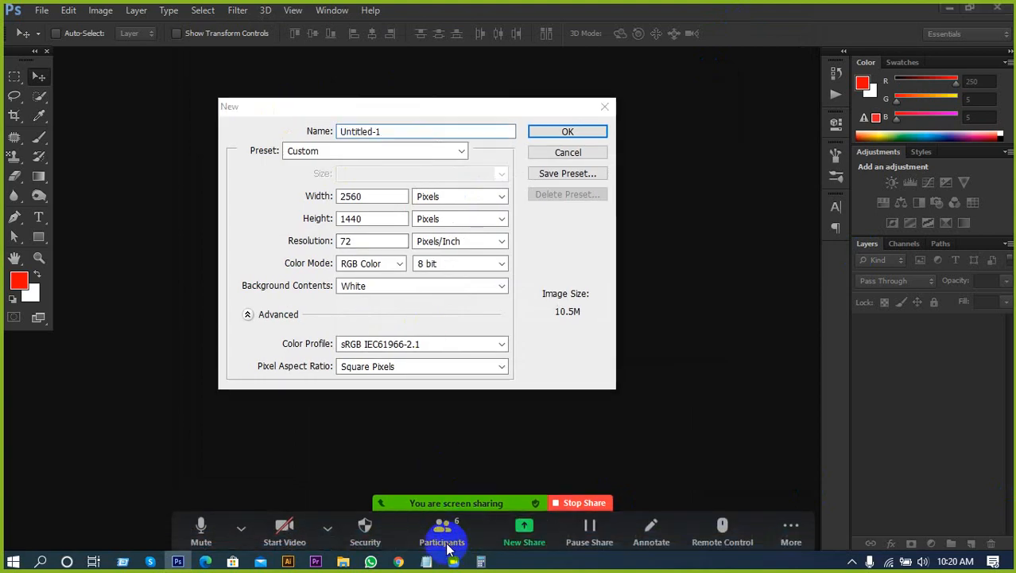
{"action": "left_click", "coordinate": [457, 542]}
{"action": "left_click_drag", "start_coordinate": [422, 159], "coordinate": [728, 61]}
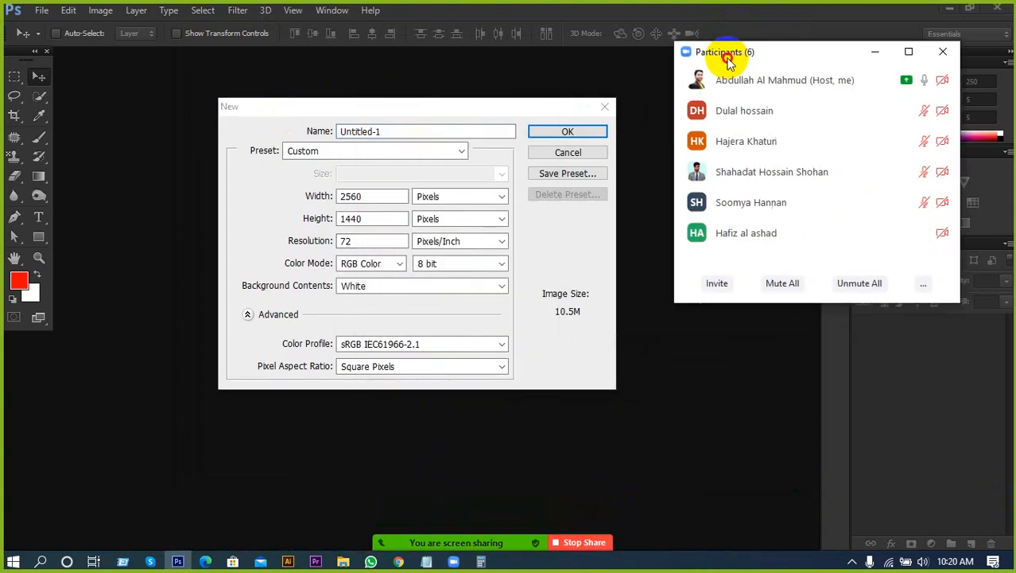
{"action": "left_click_drag", "start_coordinate": [691, 308], "coordinate": [740, 404]}
{"action": "left_click_drag", "start_coordinate": [674, 354], "coordinate": [757, 359]}
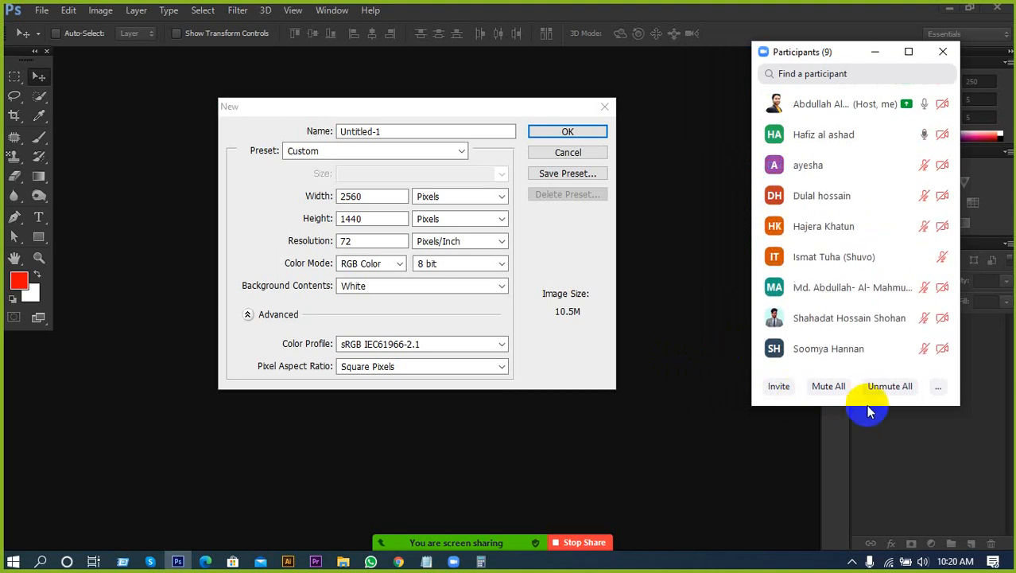
{"action": "left_click_drag", "start_coordinate": [864, 407], "coordinate": [873, 465]}
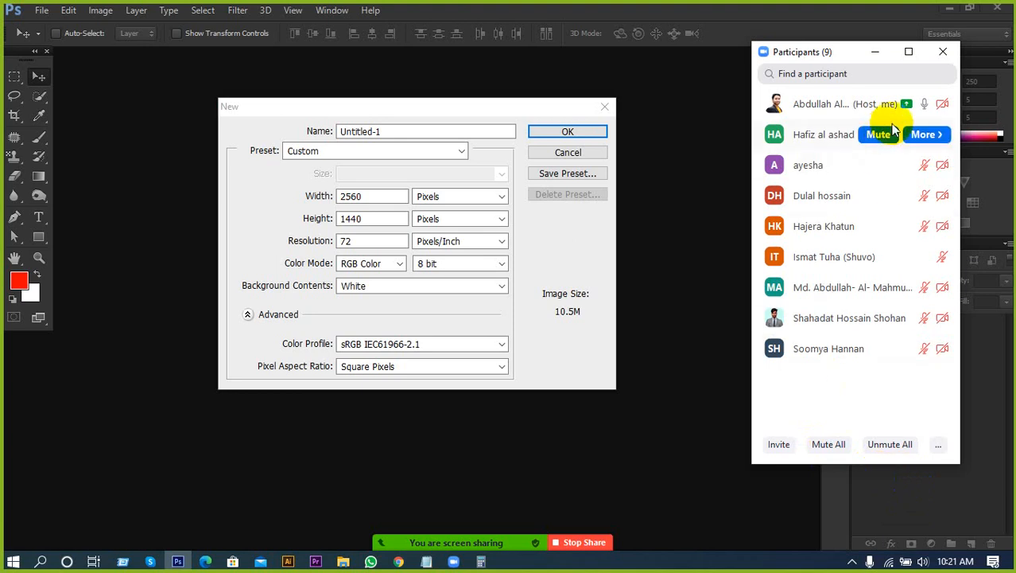
Step: Mute the unmuted participant in the Zoom list, and set the new document's width and height to 1080 pixels each
{"action": "mouse_move", "coordinate": [869, 155]}
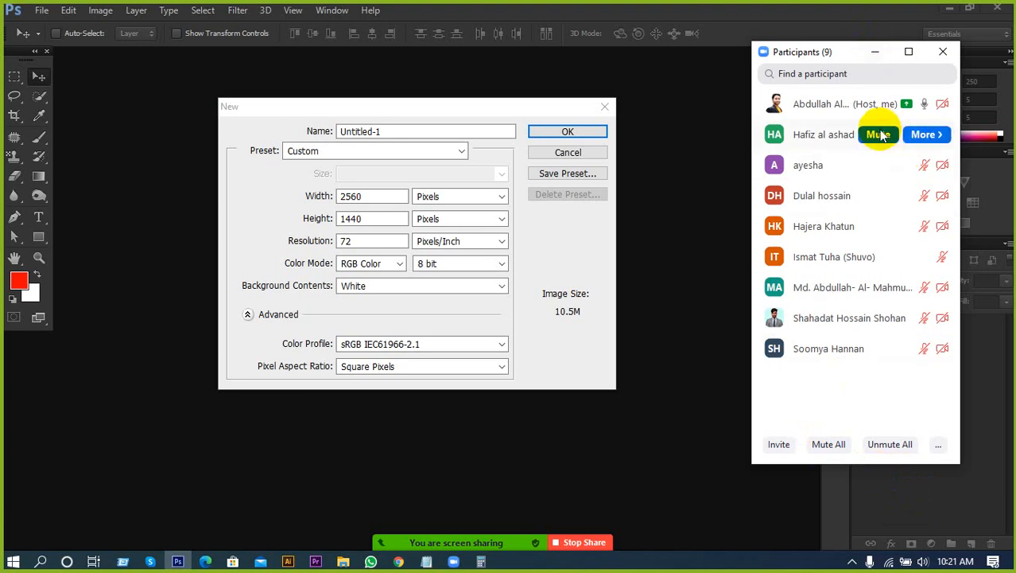
{"action": "left_click", "coordinate": [382, 197]}
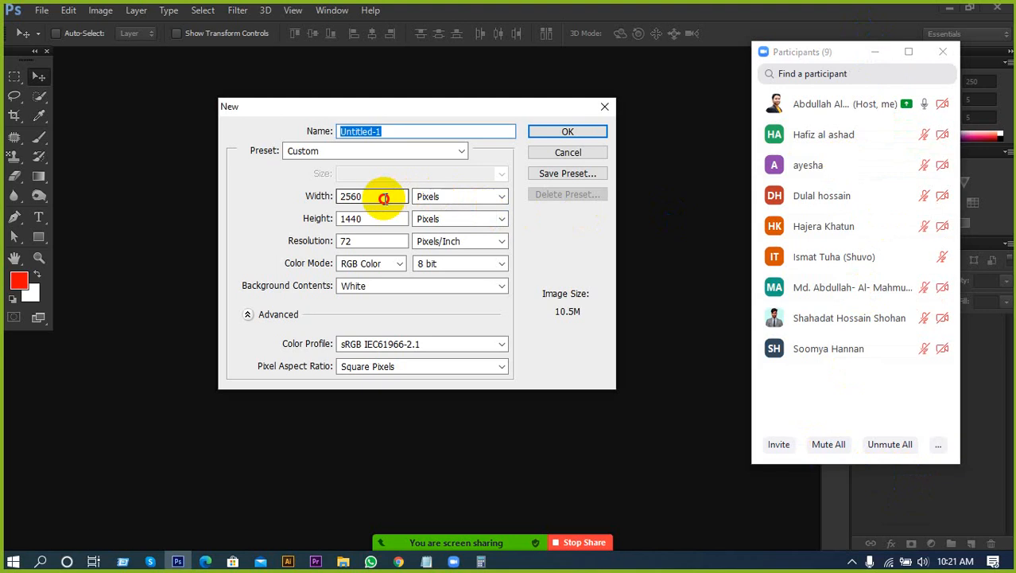
{"action": "left_click_drag", "start_coordinate": [364, 200], "coordinate": [311, 197]}
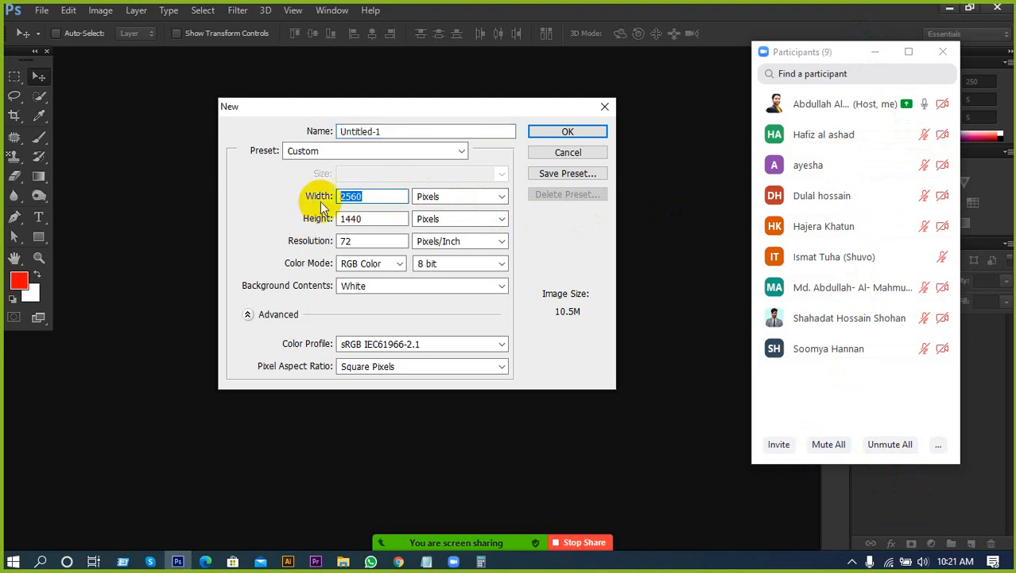
{"action": "type", "text": "1080"}
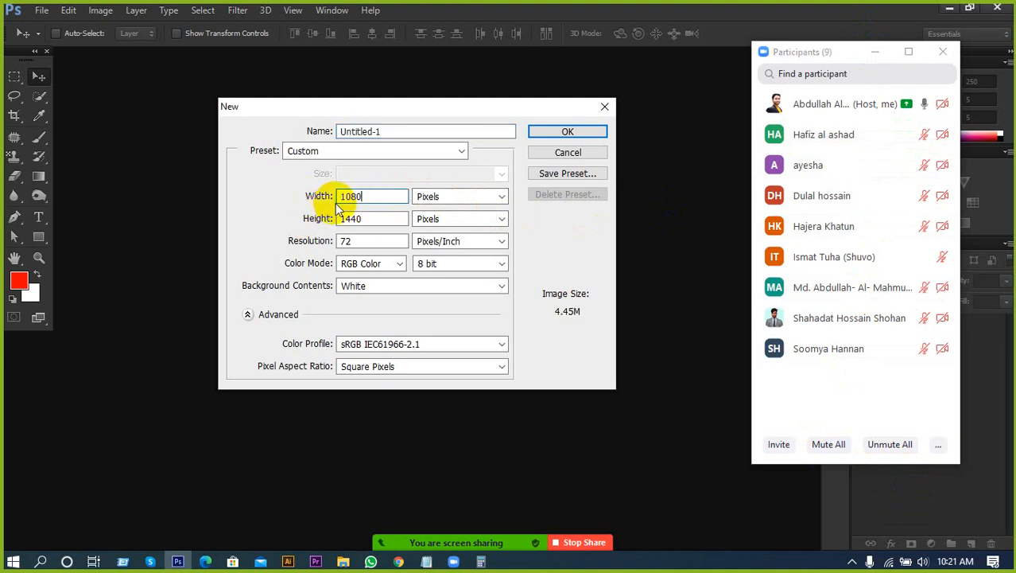
{"action": "left_click_drag", "start_coordinate": [394, 222], "coordinate": [306, 218]}
{"action": "type", "text": "1"}
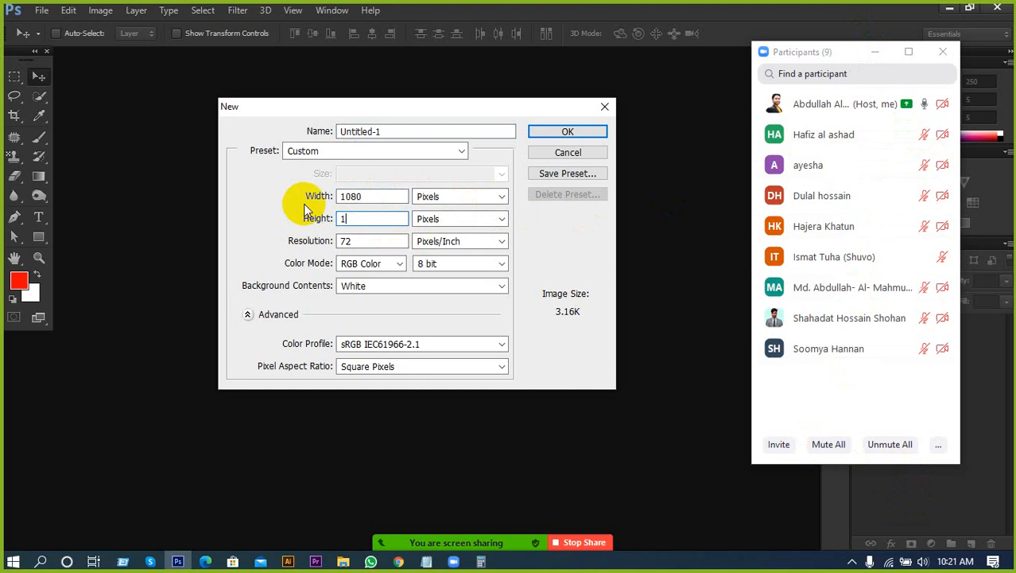
{"action": "type", "text": "080"}
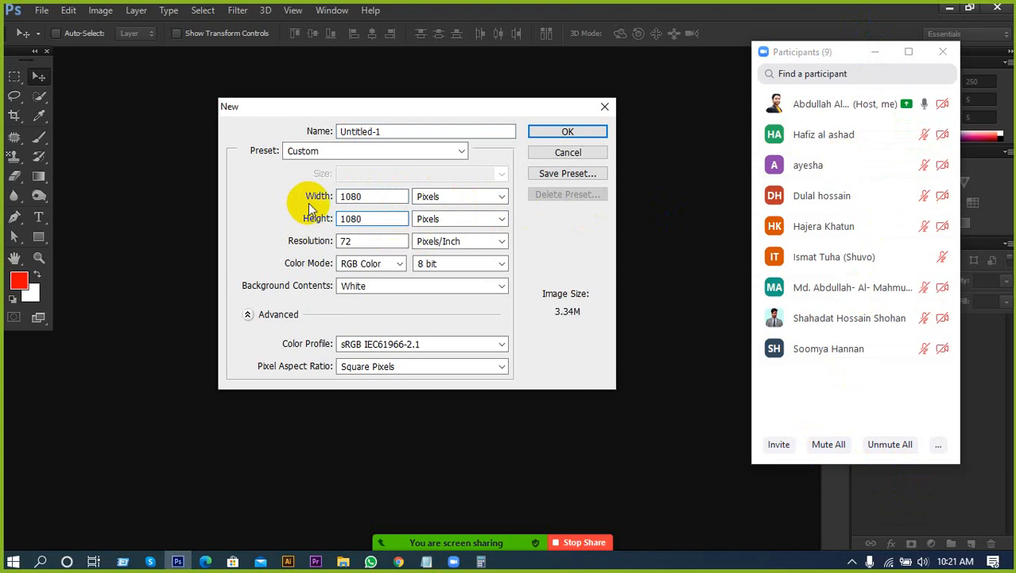
Step: Set the resolution to 300 pixels/inch and create the new document
{"action": "left_click", "coordinate": [360, 241]}
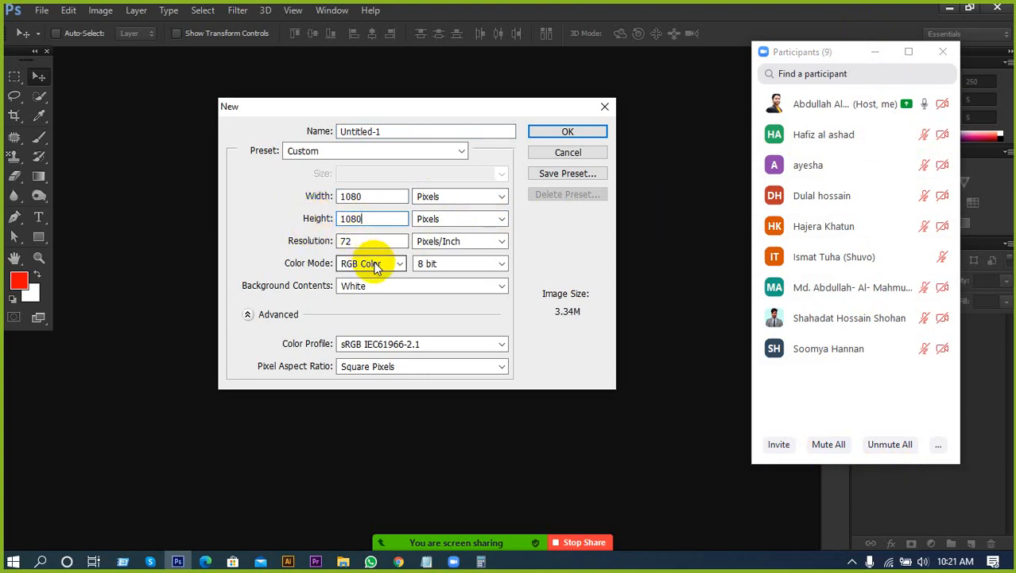
{"action": "double_click", "coordinate": [363, 241]}
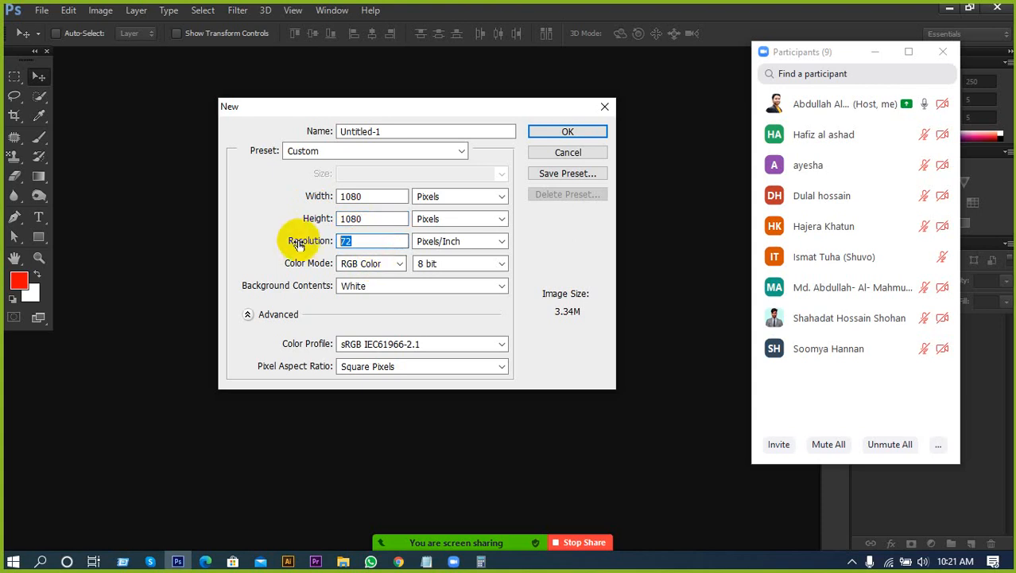
{"action": "type", "text": "300"}
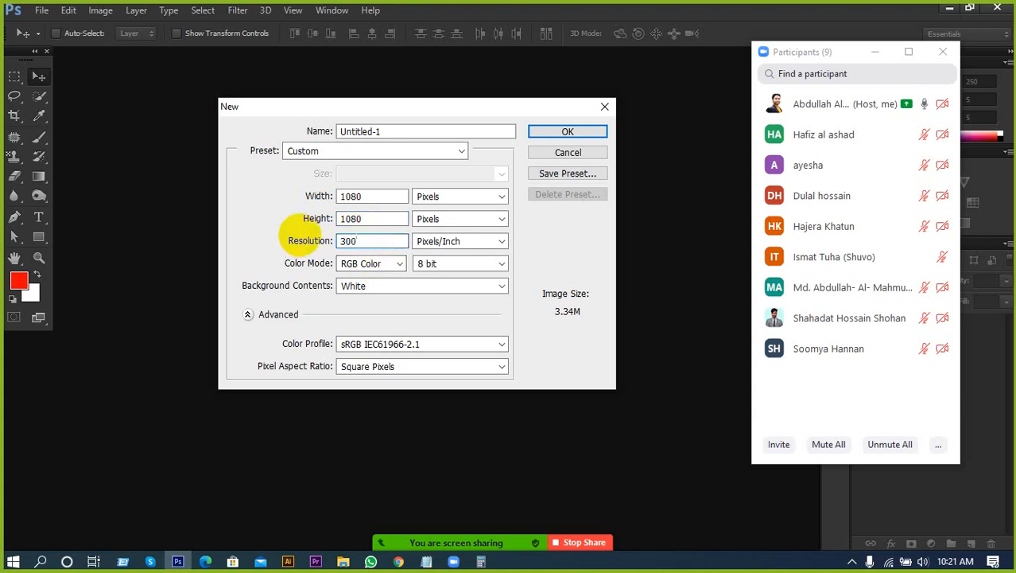
{"action": "key", "text": "Return"}
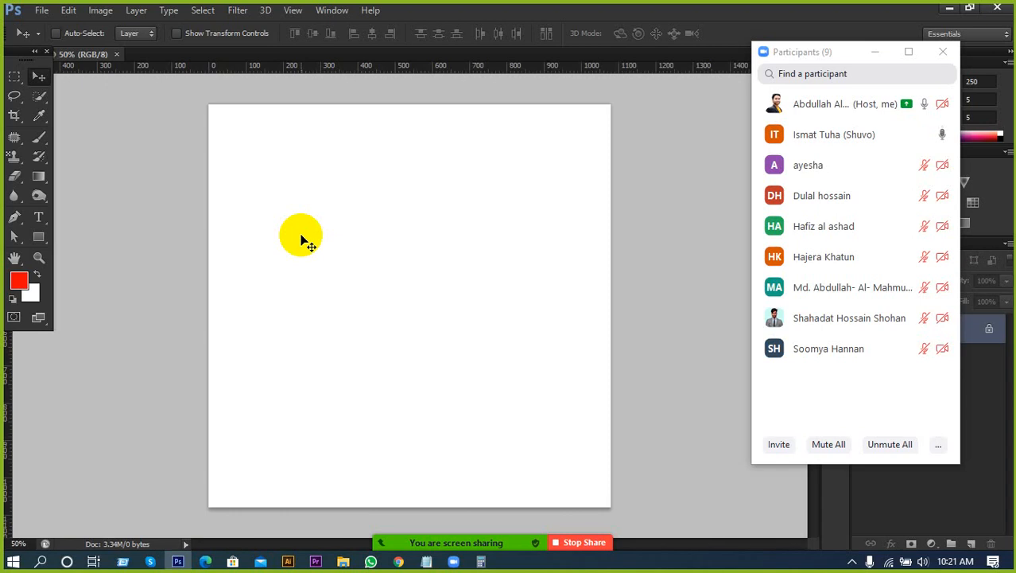
Step: Minimize the Zoom participants list and place vertical guides along the left and right edges of the canvas
{"action": "scroll", "coordinate": [326, 267], "scroll_direction": "down", "scroll_amount": 2}
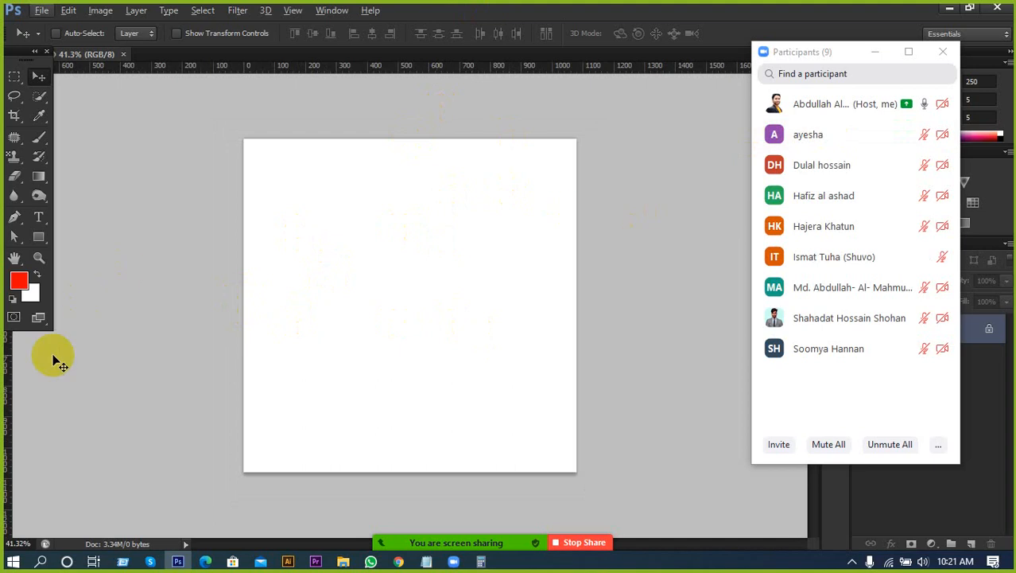
{"action": "left_click_drag", "start_coordinate": [6, 388], "coordinate": [189, 384]}
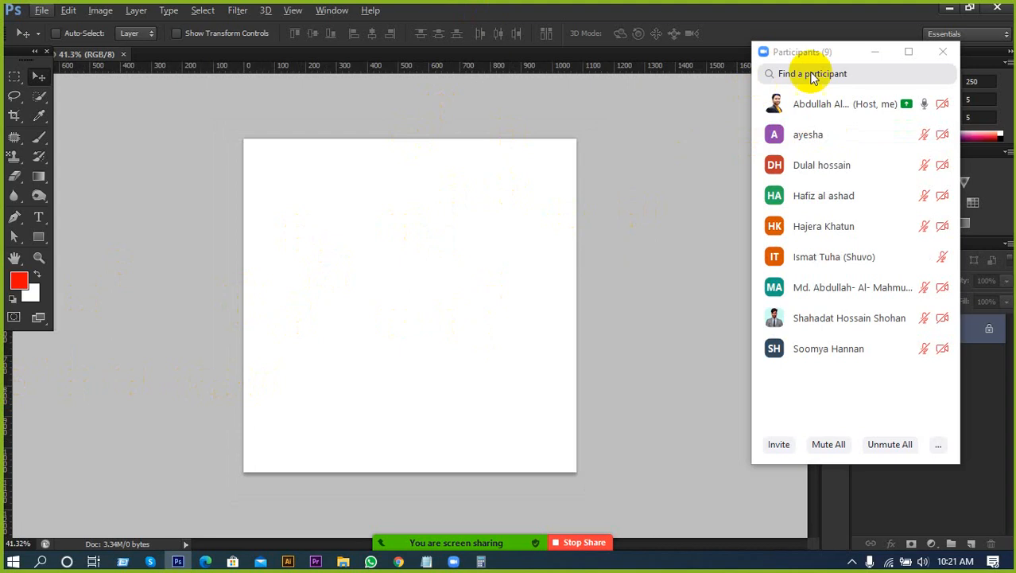
{"action": "left_click", "coordinate": [875, 52]}
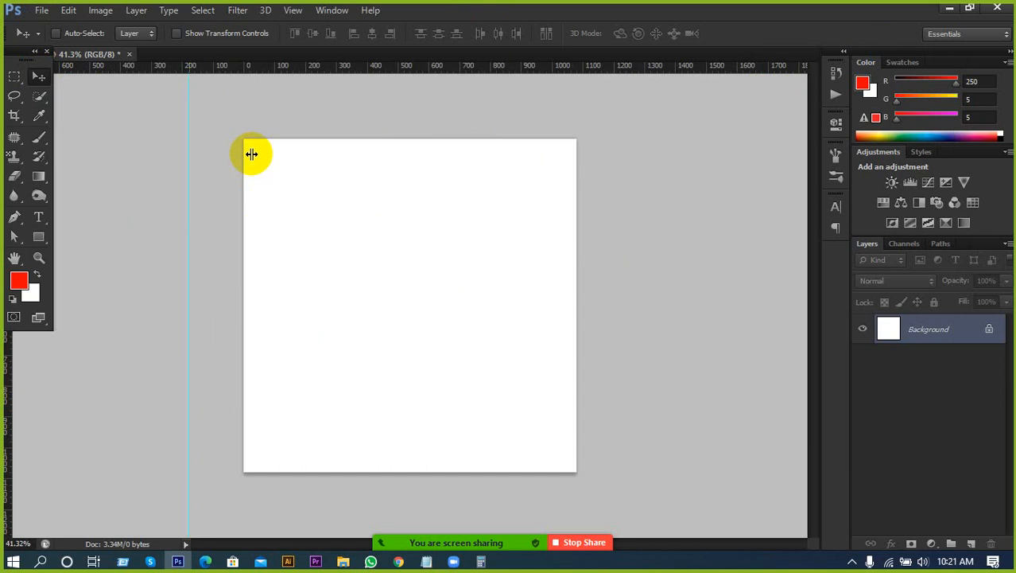
{"action": "mouse_move", "coordinate": [252, 154]}
{"action": "left_mouse_down"}
{"action": "mouse_move", "coordinate": [253, 120]}
{"action": "mouse_move", "coordinate": [234, 120]}
{"action": "mouse_move", "coordinate": [240, 111]}
{"action": "left_mouse_up"}
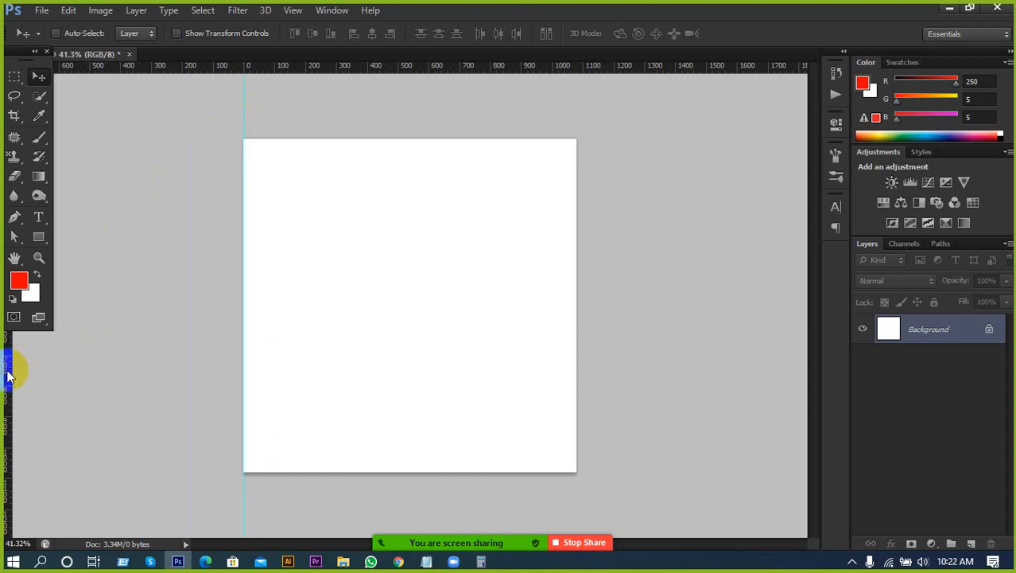
{"action": "mouse_move", "coordinate": [8, 370]}
{"action": "left_mouse_down"}
{"action": "mouse_move", "coordinate": [560, 370]}
{"action": "mouse_move", "coordinate": [577, 357]}
{"action": "left_mouse_up"}
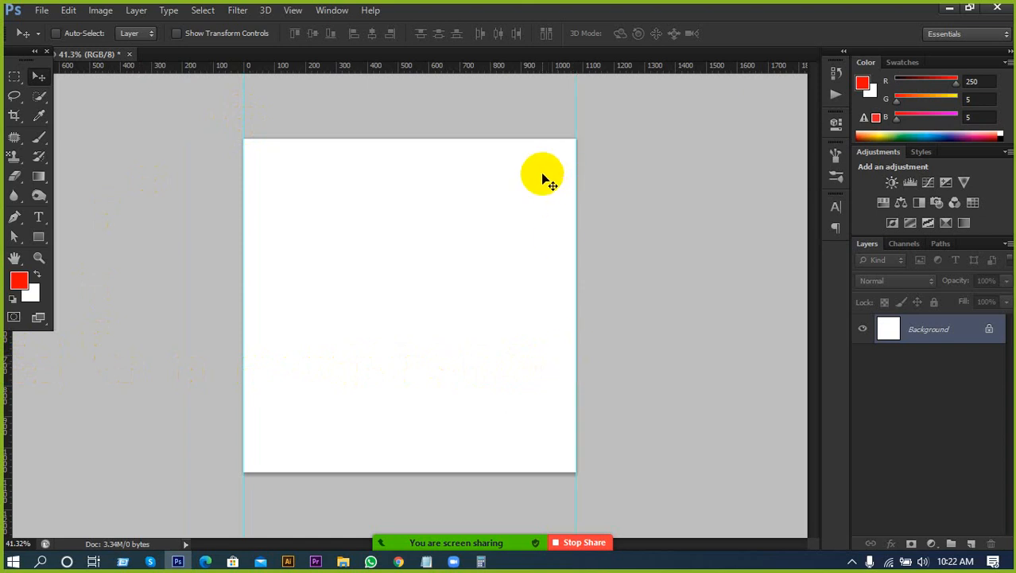
Step: Place horizontal guides along the top and bottom edges of the canvas
{"action": "scroll", "coordinate": [534, 198], "scroll_direction": "down", "scroll_amount": 2}
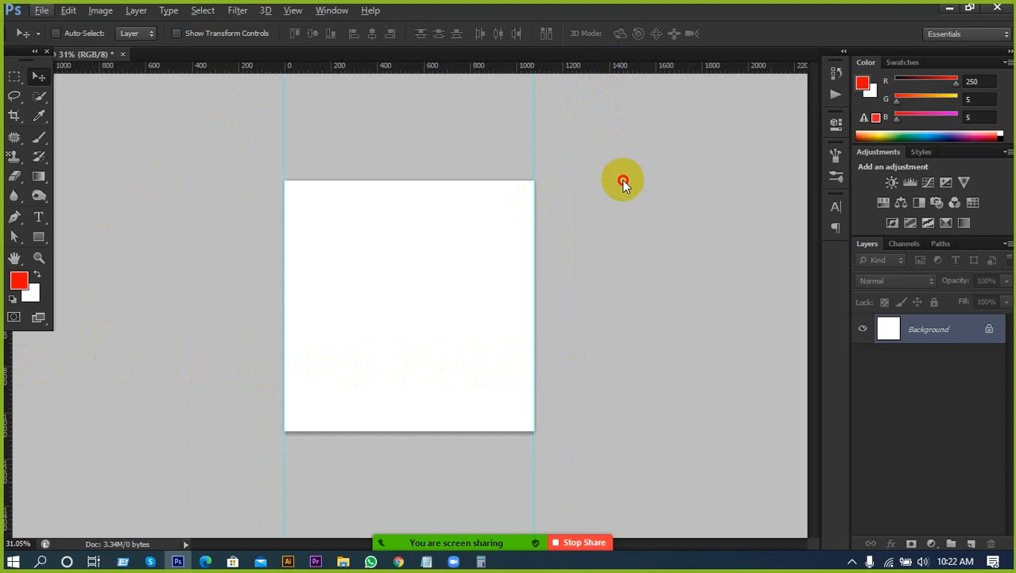
{"action": "left_click_drag", "start_coordinate": [625, 185], "coordinate": [624, 182]}
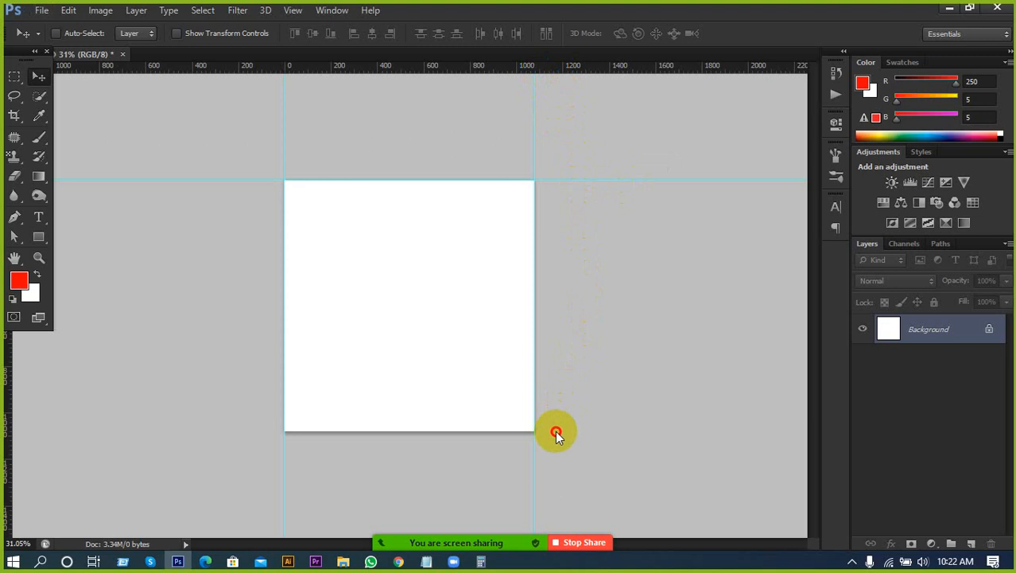
{"action": "left_click_drag", "start_coordinate": [555, 430], "coordinate": [556, 429]}
{"action": "scroll", "coordinate": [482, 442], "scroll_direction": "up", "scroll_amount": 3}
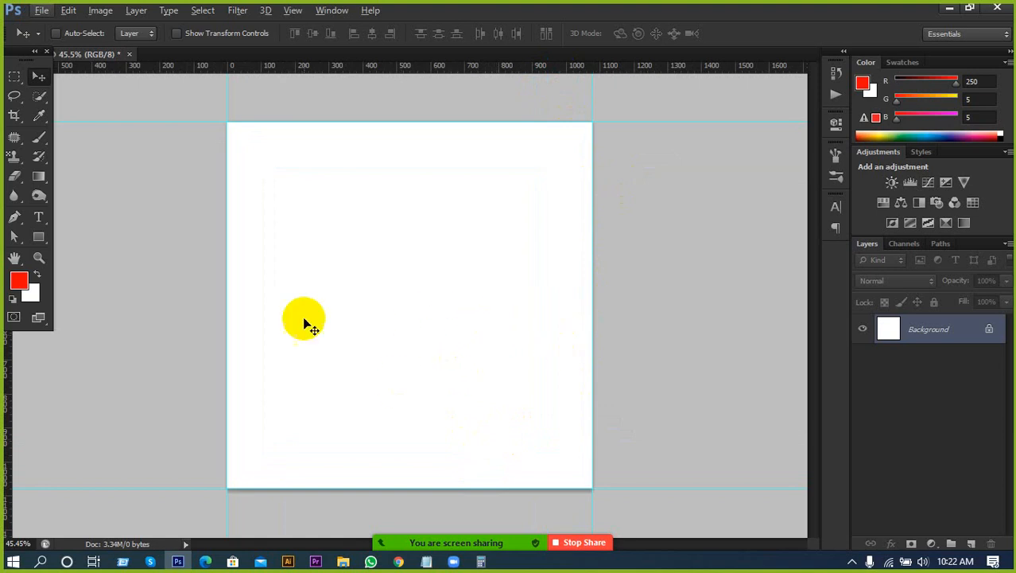
Step: Draw a 1080 × 1080 px rectangle covering the whole canvas, with a dark grey fill (#252525) and no stroke
{"action": "left_click", "coordinate": [38, 237]}
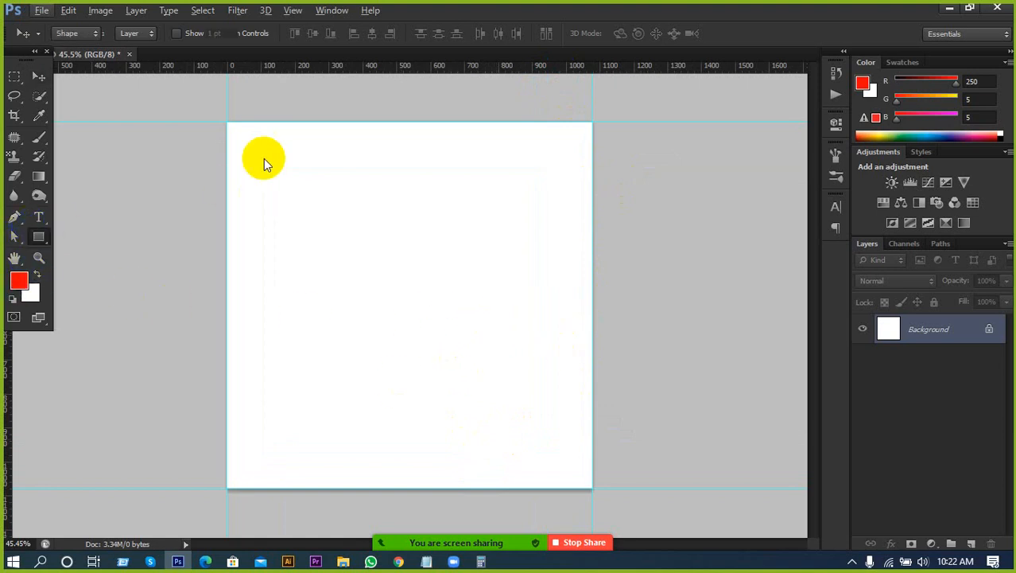
{"action": "left_click", "coordinate": [189, 35]}
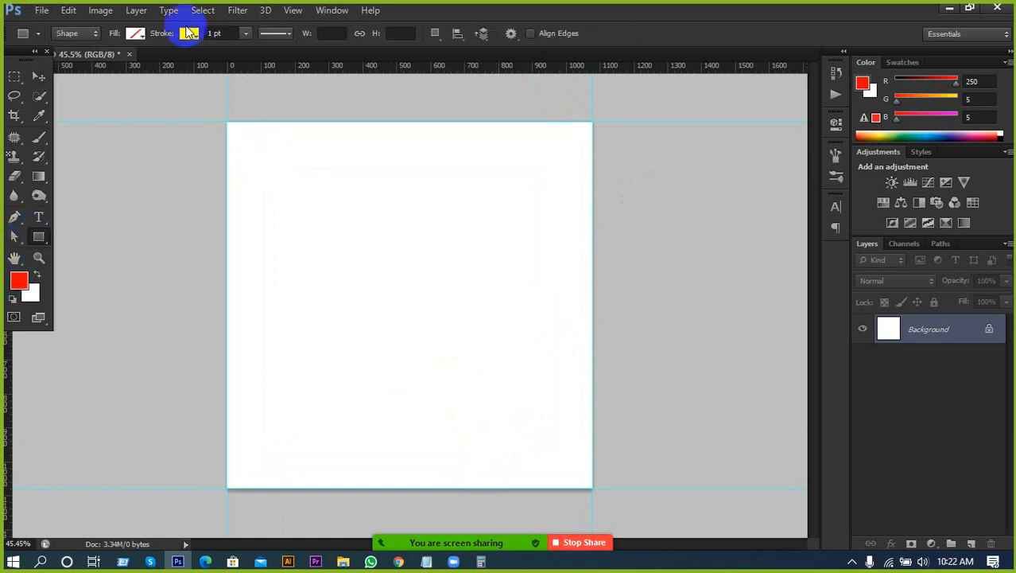
{"action": "left_click", "coordinate": [124, 63]}
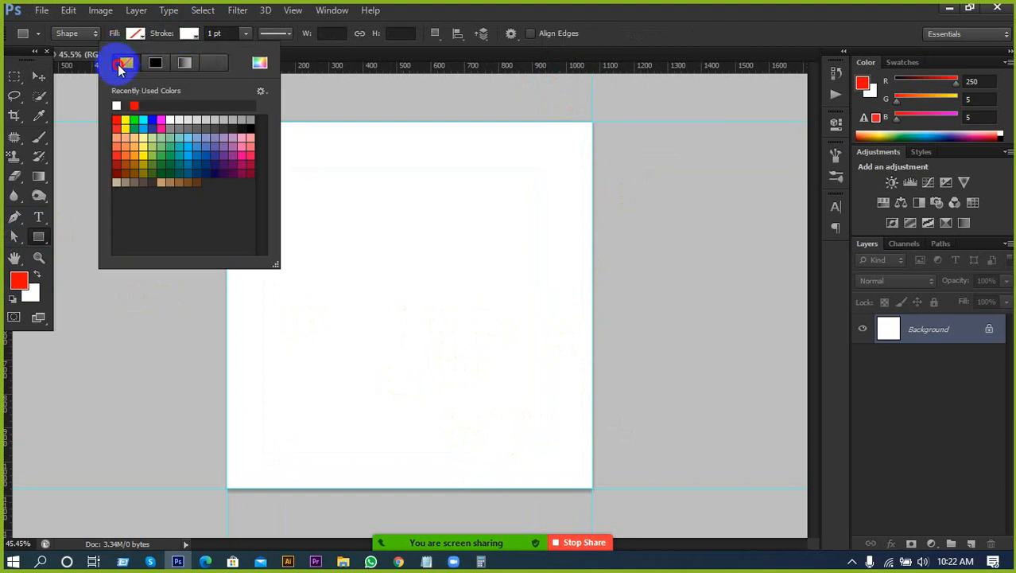
{"action": "left_click", "coordinate": [133, 35]}
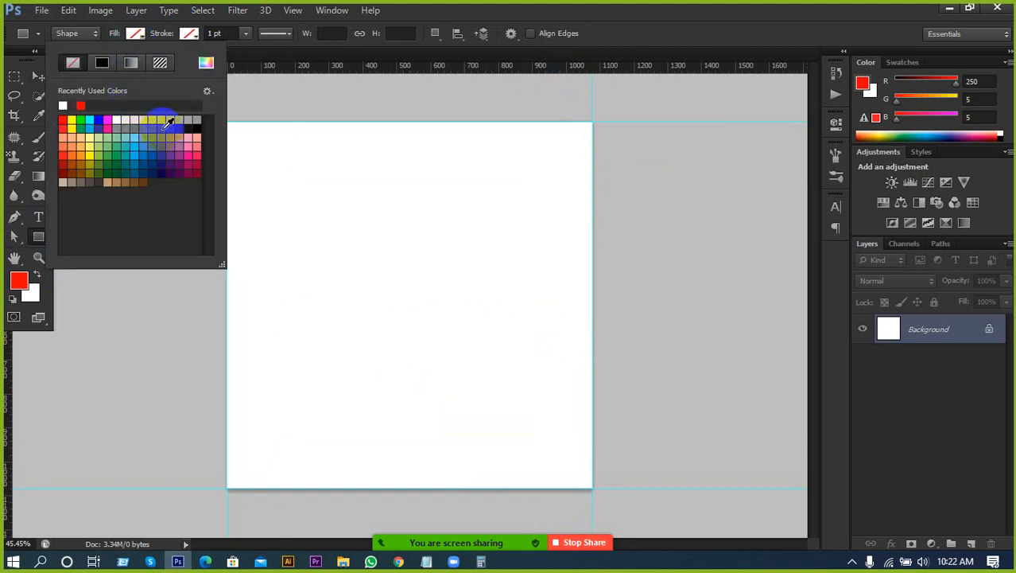
{"action": "left_click", "coordinate": [185, 119]}
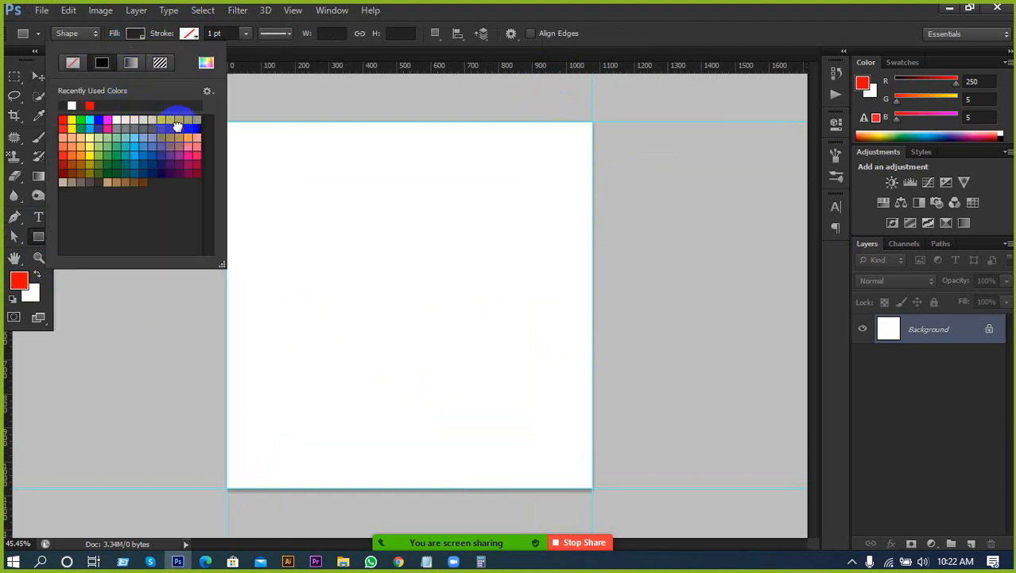
{"action": "left_click", "coordinate": [585, 11]}
{"action": "mouse_move", "coordinate": [234, 127]}
{"action": "left_mouse_down"}
{"action": "mouse_move", "coordinate": [544, 464]}
{"action": "mouse_move", "coordinate": [580, 489]}
{"action": "left_mouse_up"}
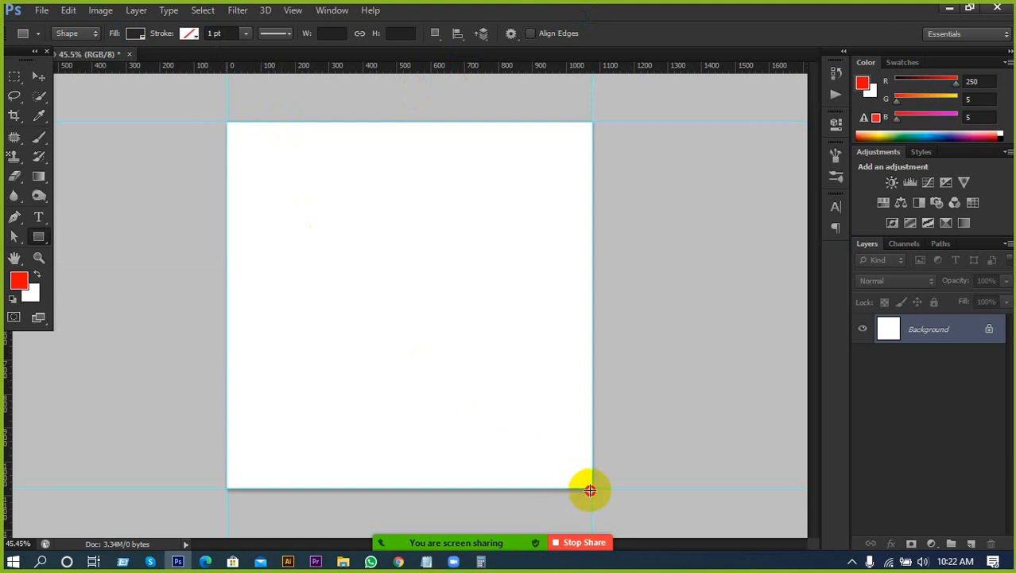
{"action": "left_click_drag", "start_coordinate": [590, 490], "coordinate": [591, 488]}
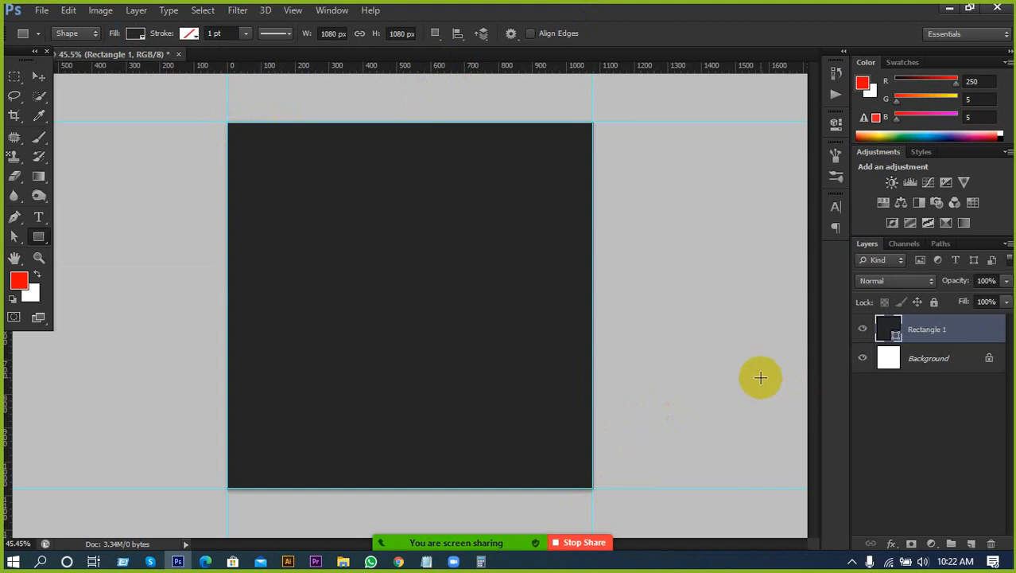
Step: Change the canvas-sized rectangle's fill color to the slightly lighter grey #323232, and add a new layer above it
{"action": "left_click", "coordinate": [889, 330]}
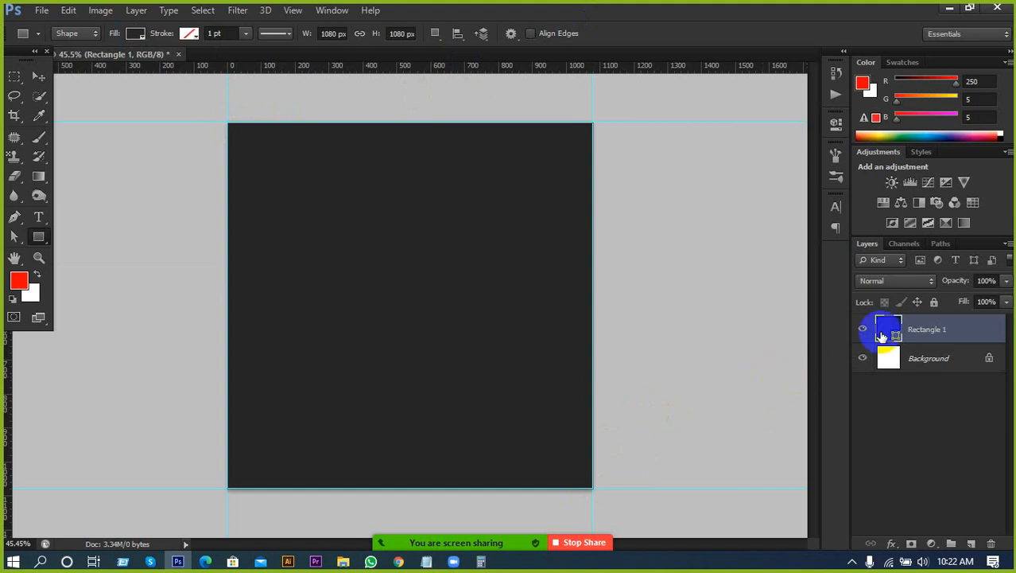
{"action": "double_click", "coordinate": [891, 335]}
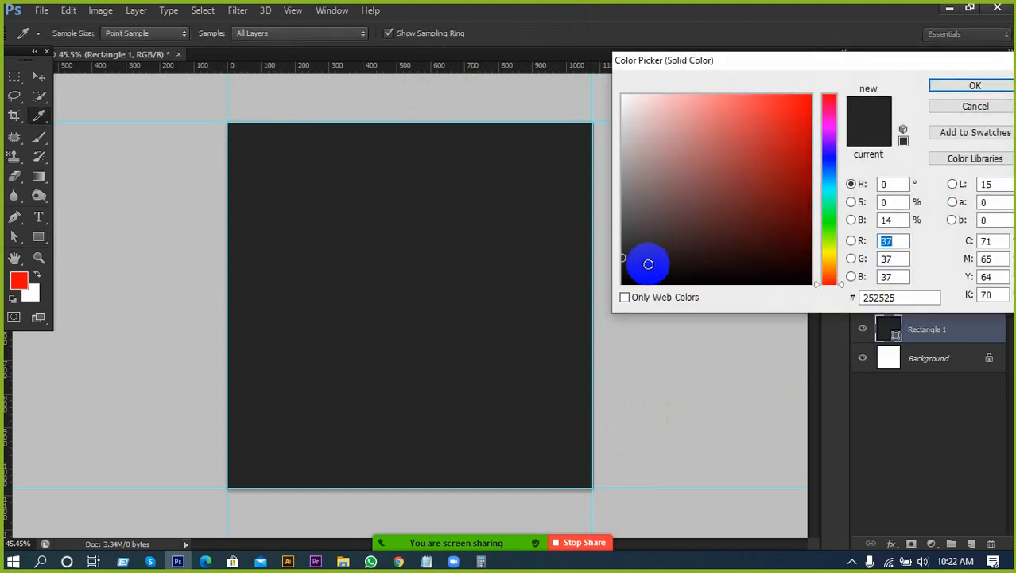
{"action": "left_click_drag", "start_coordinate": [626, 251], "coordinate": [620, 250]}
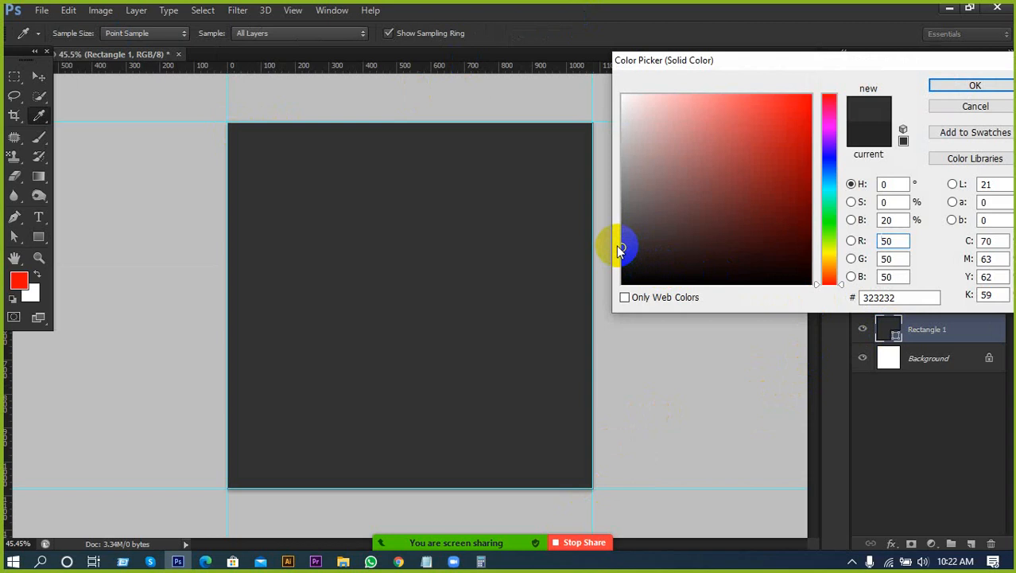
{"action": "left_click", "coordinate": [941, 86]}
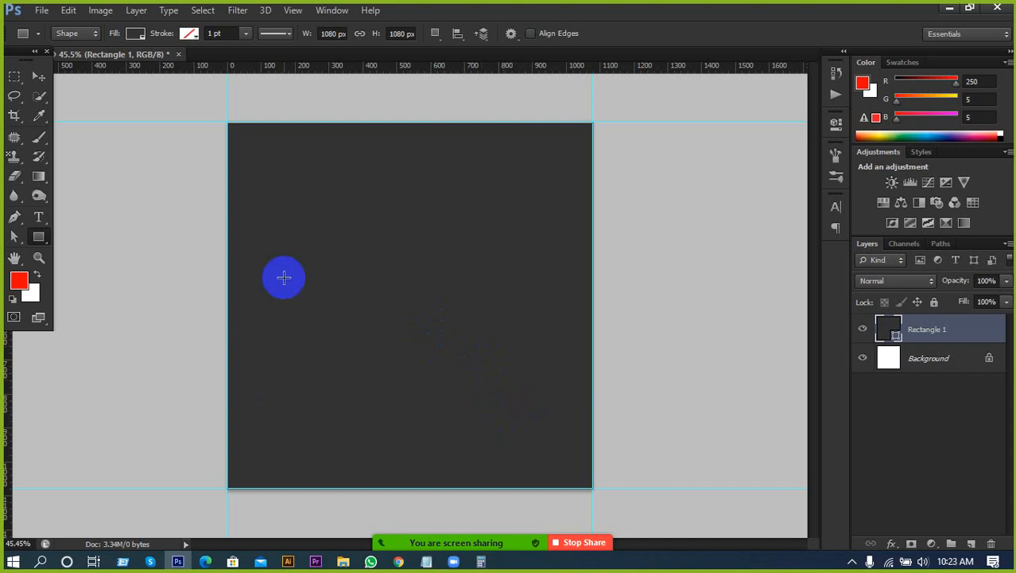
{"action": "left_click", "coordinate": [970, 543]}
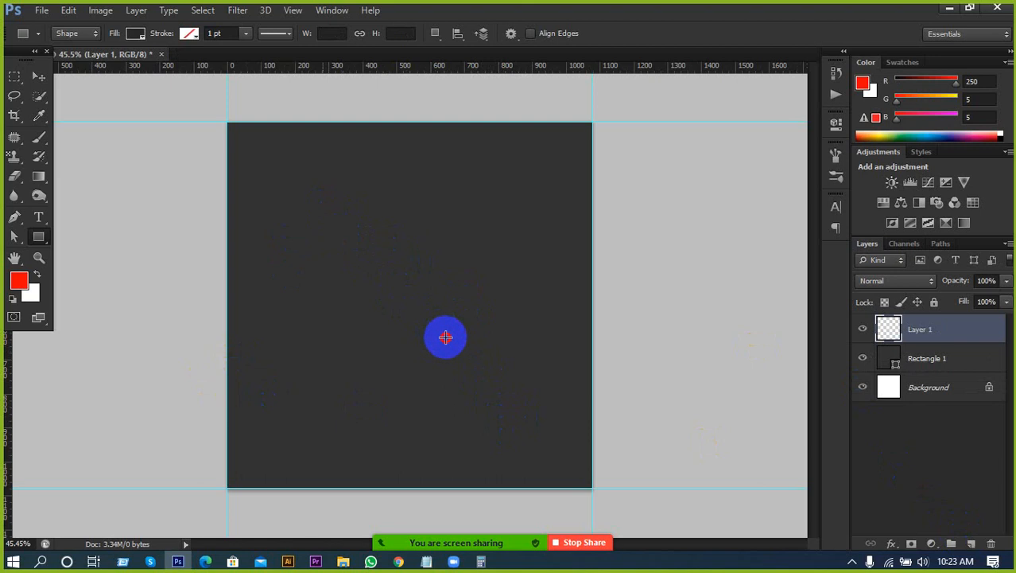
Step: Try drawing a square about 366 px wide in the upper middle of the canvas, and undo it
{"action": "left_click_drag", "start_coordinate": [322, 208], "coordinate": [446, 337]}
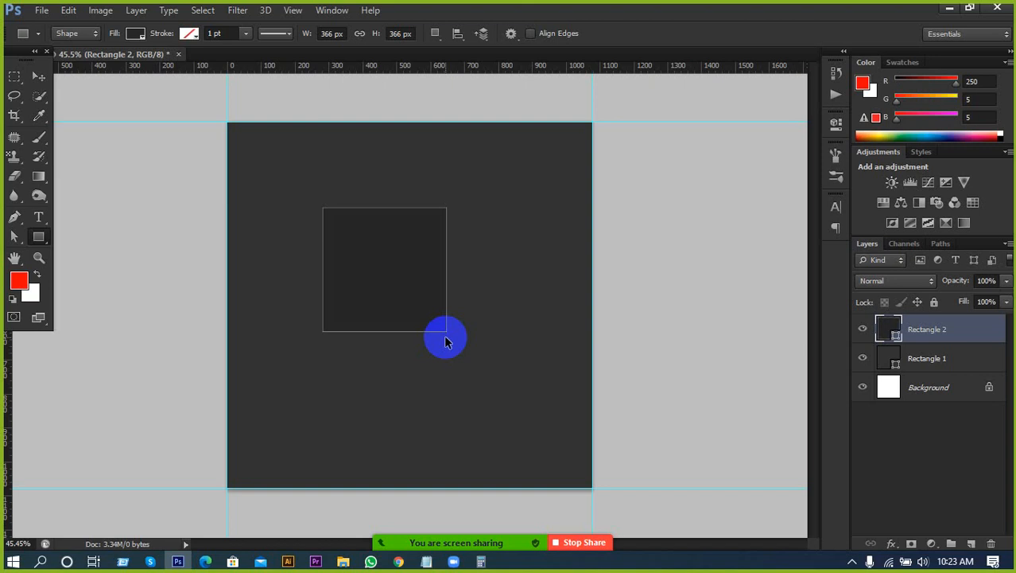
{"action": "key", "text": "ctrl+z"}
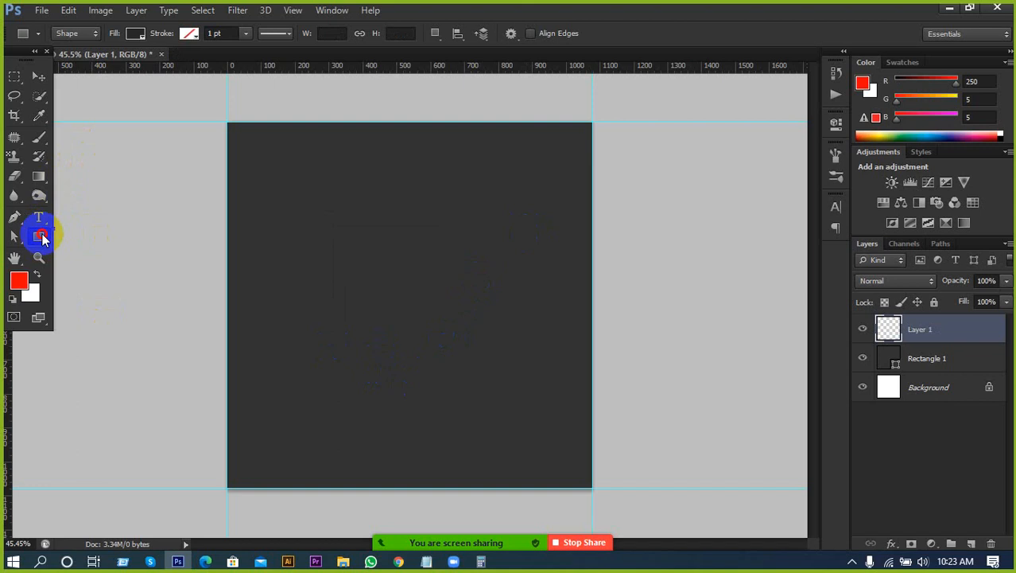
Step: Draw a dark, nearly round ellipse about 370 × 386 px near the middle of the canvas
{"action": "left_click_drag", "start_coordinate": [41, 237], "coordinate": [87, 260]}
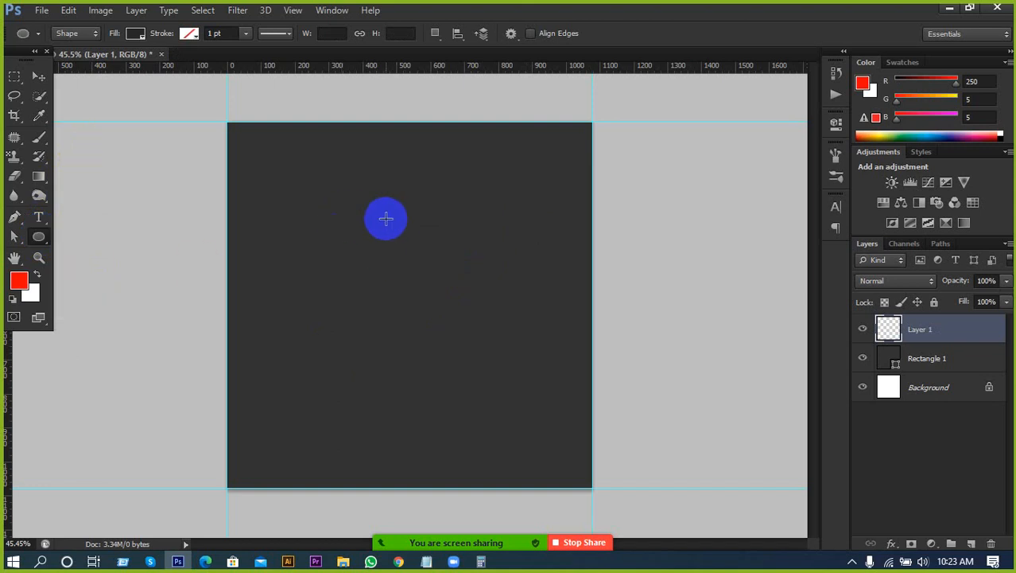
{"action": "left_click", "coordinate": [370, 232]}
{"action": "left_click_drag", "start_coordinate": [370, 232], "coordinate": [488, 357]}
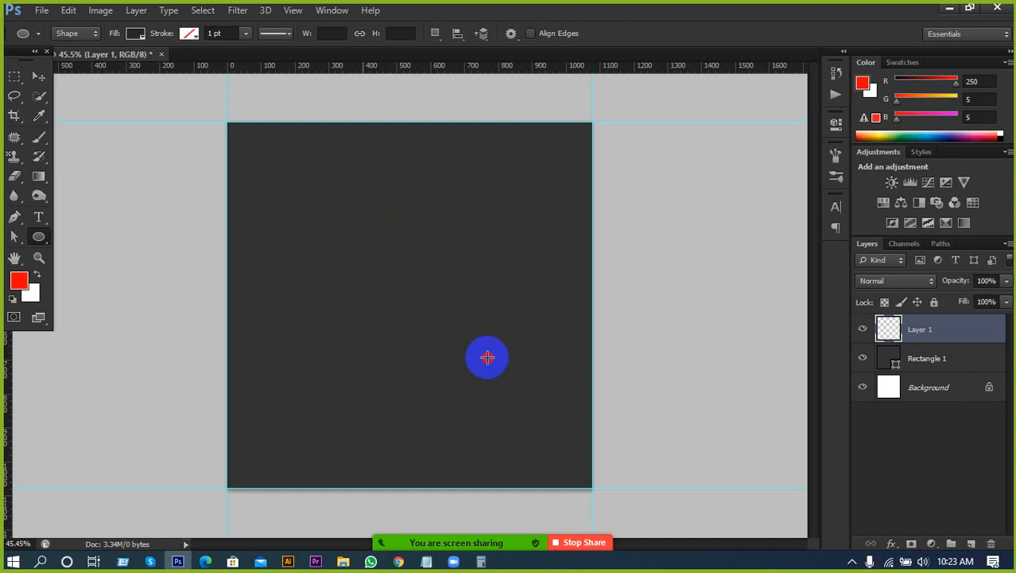
{"action": "left_click_drag", "start_coordinate": [487, 360], "coordinate": [486, 339]}
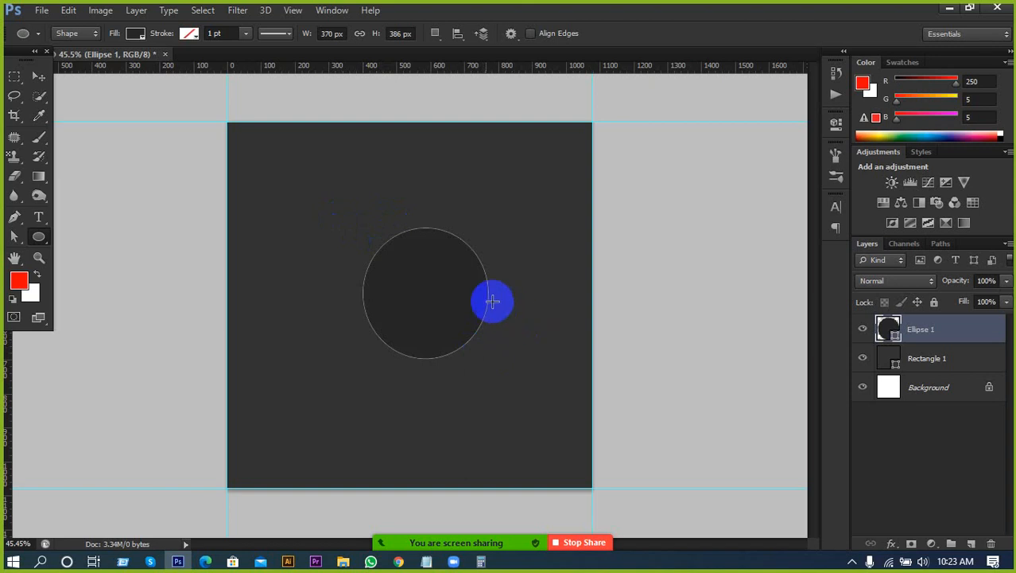
Step: Close the untitled document without saving its changes and exit Photoshop
{"action": "left_click", "coordinate": [39, 76]}
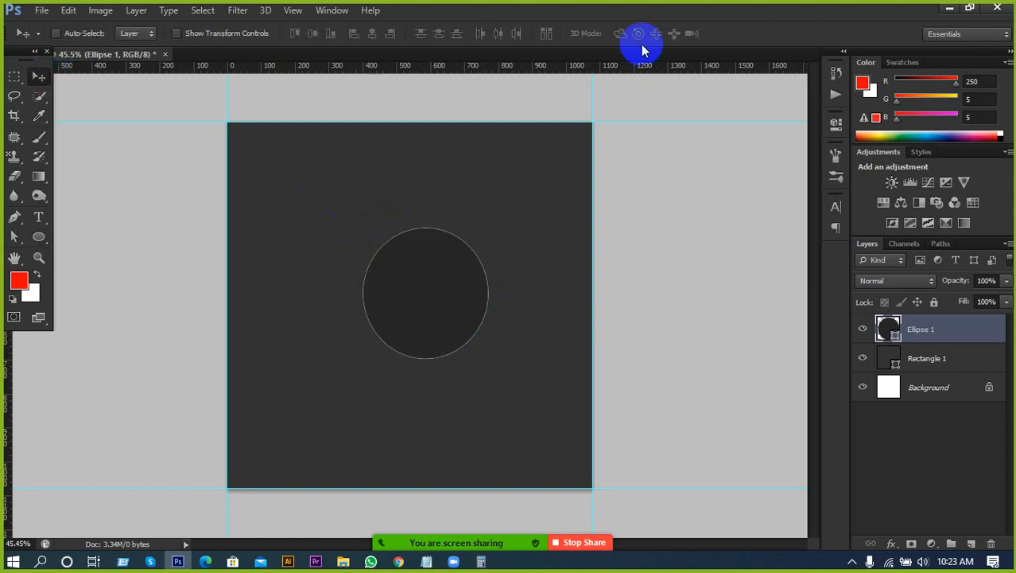
{"action": "left_click", "coordinate": [167, 54]}
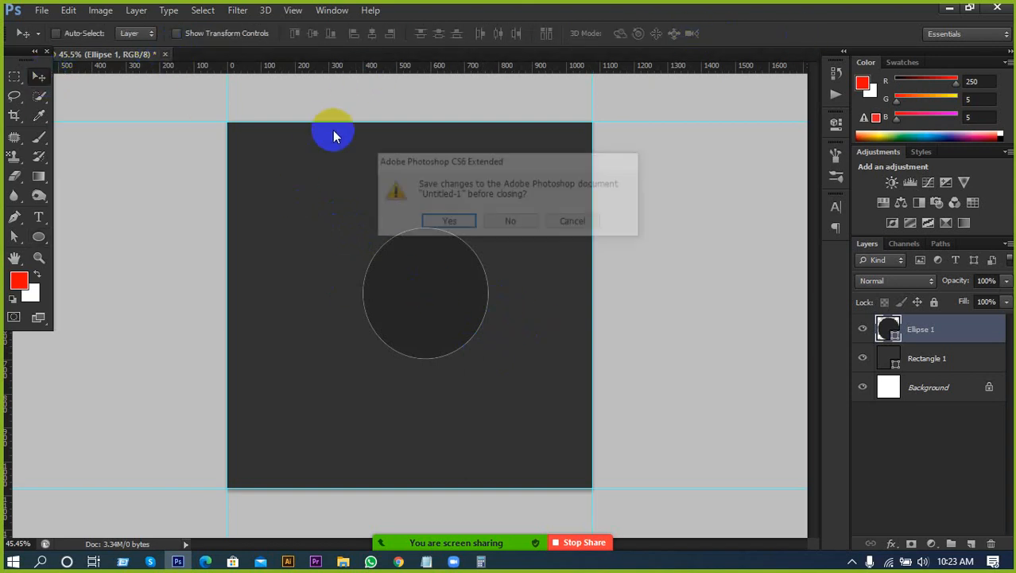
{"action": "left_click", "coordinate": [503, 220]}
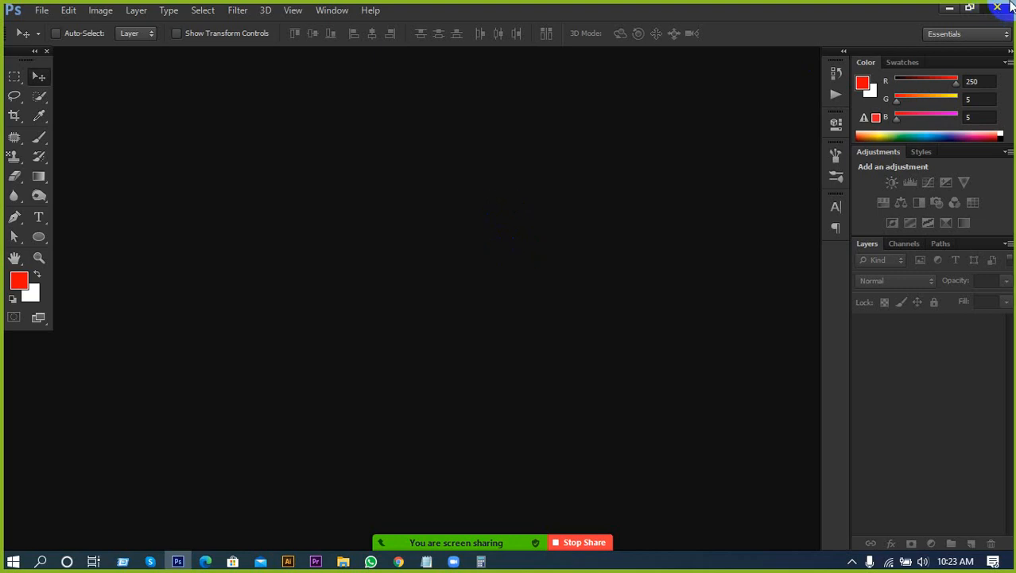
{"action": "left_click", "coordinate": [999, 7]}
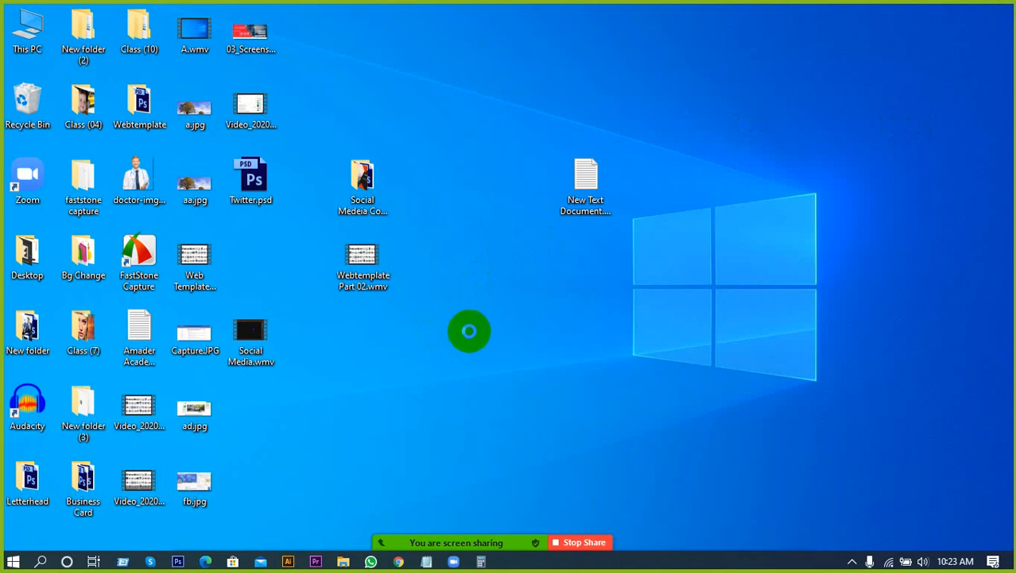
Step: Refresh the Windows desktop several times
{"action": "right_click", "coordinate": [472, 334]}
{"action": "left_click", "coordinate": [484, 350]}
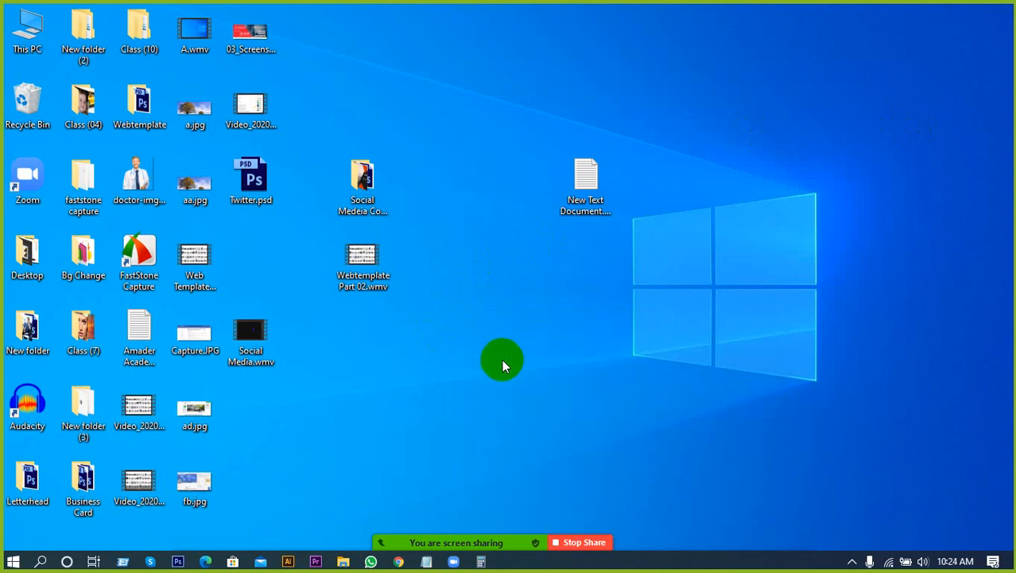
{"action": "right_click", "coordinate": [502, 359]}
{"action": "left_click", "coordinate": [540, 194]}
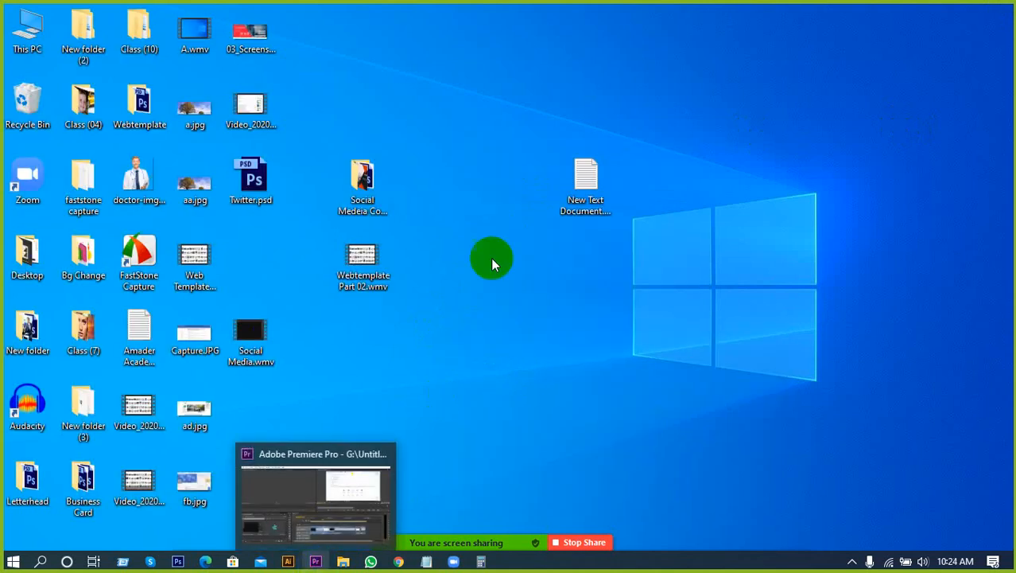
{"action": "right_click", "coordinate": [493, 231]}
{"action": "left_click", "coordinate": [513, 272]}
{"action": "right_click", "coordinate": [517, 266]}
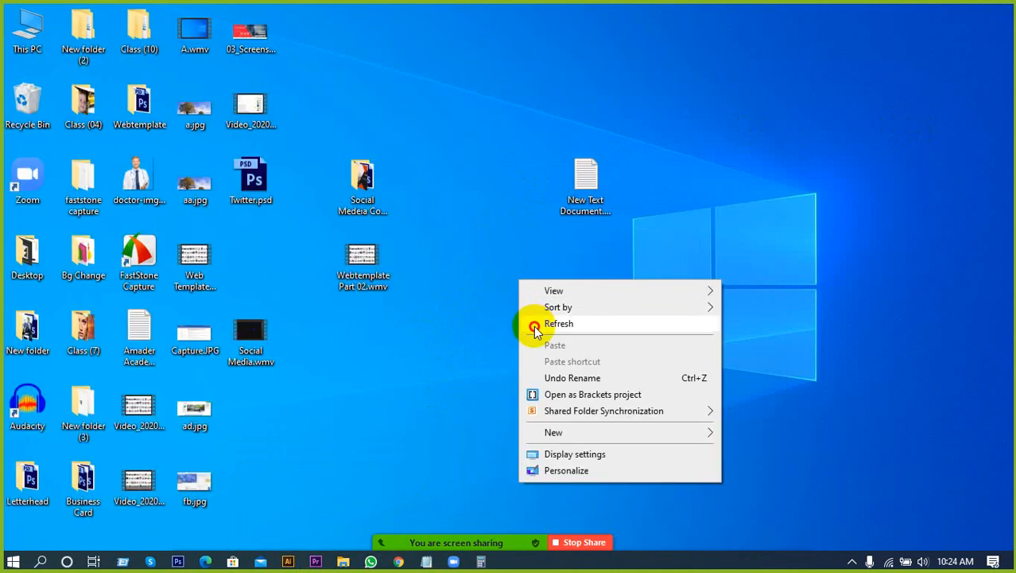
{"action": "left_click", "coordinate": [532, 310]}
{"action": "right_click", "coordinate": [421, 264]}
{"action": "left_click", "coordinate": [452, 307]}
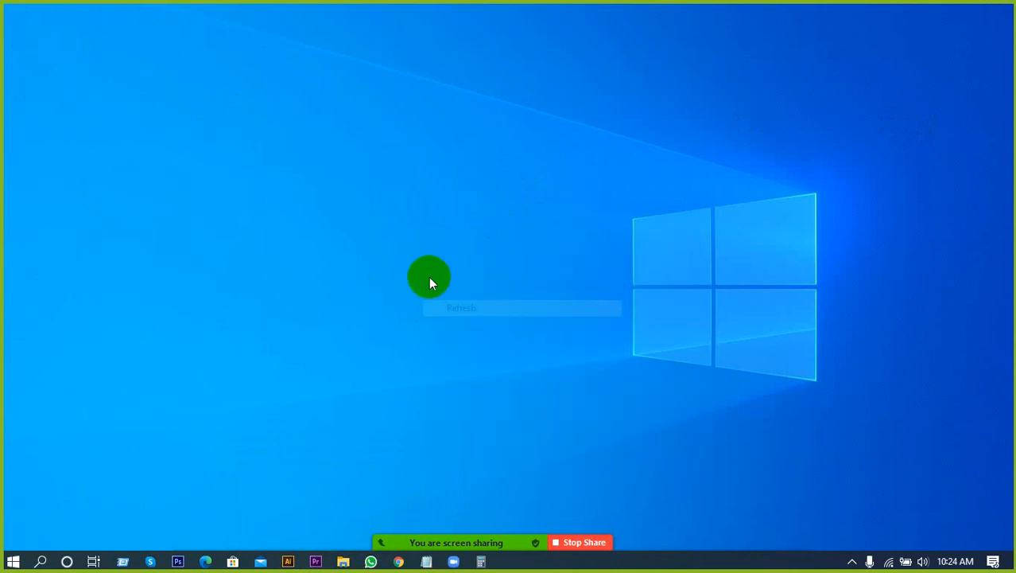
{"action": "right_click", "coordinate": [459, 249]}
{"action": "left_click", "coordinate": [483, 292]}
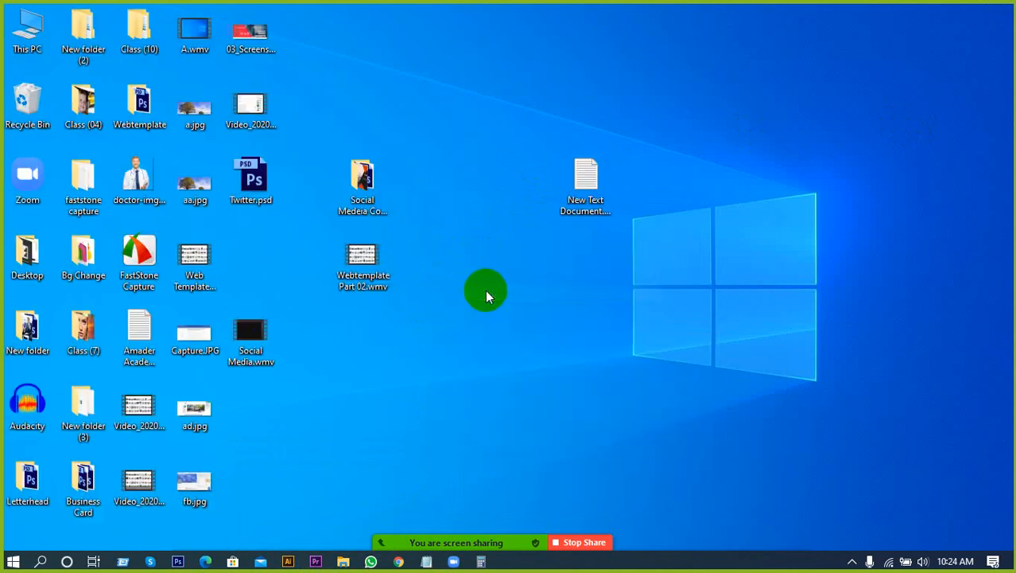
Step: Empty the Recycle Bin, confirming the permanent deletion, and refresh the desktop
{"action": "left_click", "coordinate": [16, 112]}
{"action": "right_click", "coordinate": [16, 111]}
{"action": "left_click", "coordinate": [79, 133]}
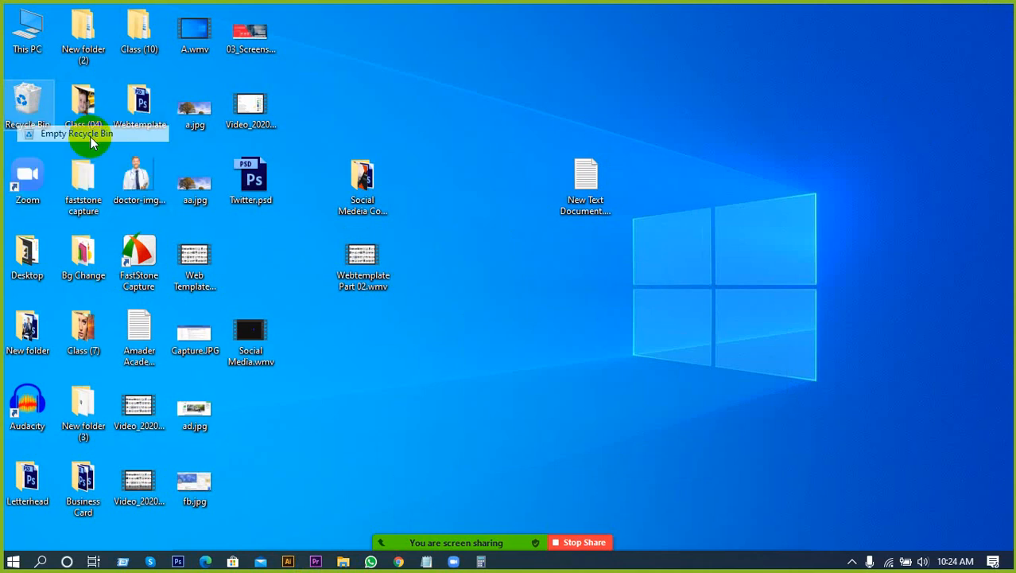
{"action": "left_click", "coordinate": [567, 294]}
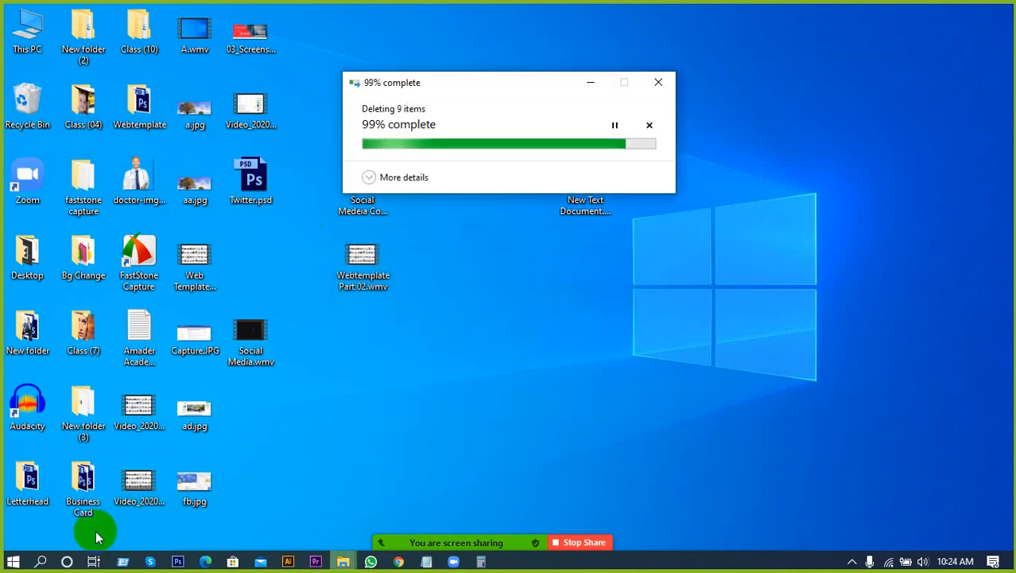
{"action": "right_click", "coordinate": [464, 308]}
{"action": "left_click", "coordinate": [487, 347]}
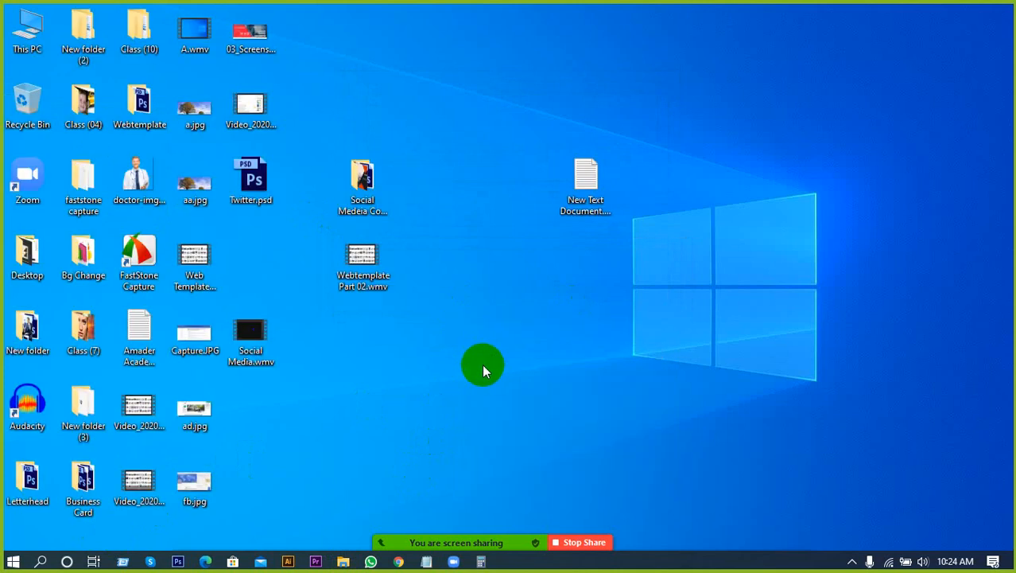
{"action": "right_click", "coordinate": [482, 364]}
{"action": "left_click", "coordinate": [531, 226]}
Step: Open the user's temporary files folder by running the recent %temp% command from the Run dialog
{"action": "left_click", "coordinate": [119, 558]}
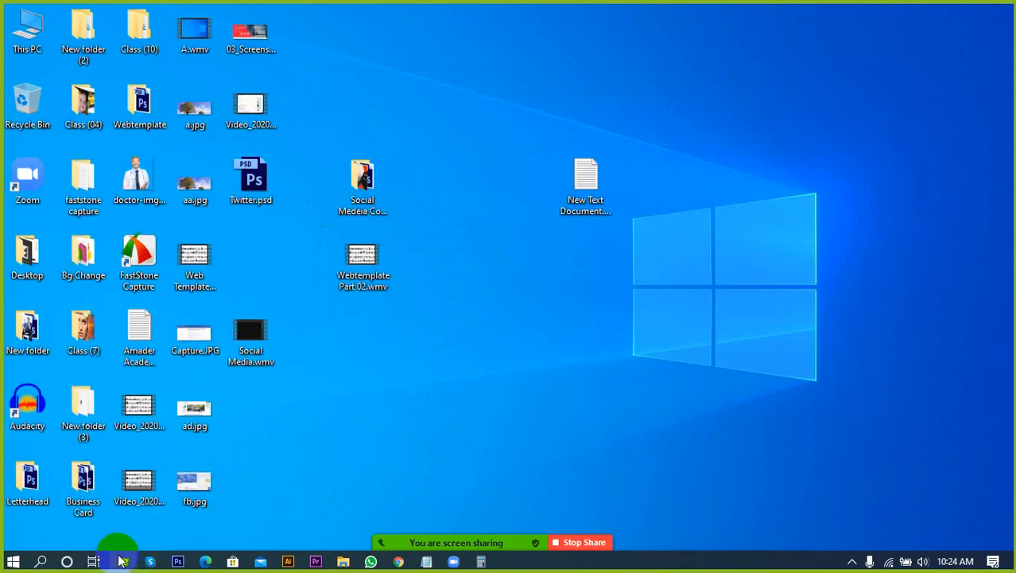
{"action": "left_click", "coordinate": [291, 476]}
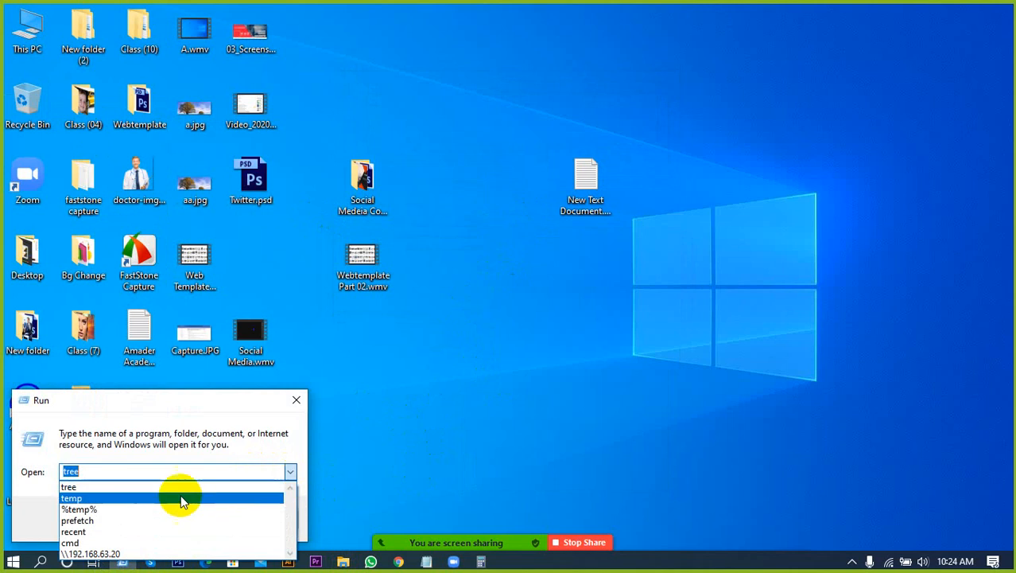
{"action": "left_click", "coordinate": [140, 506]}
{"action": "left_click", "coordinate": [130, 516]}
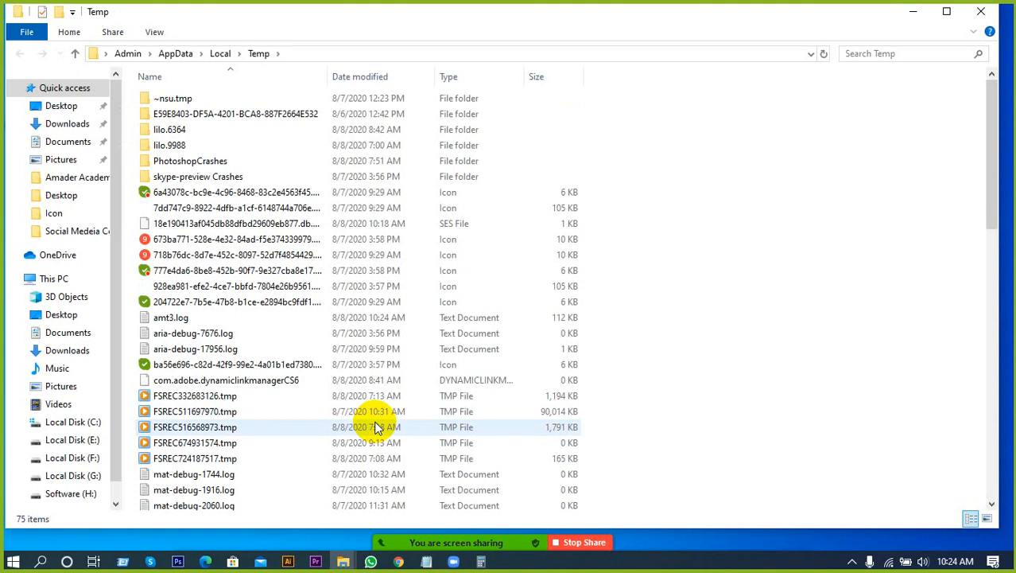
Step: Delete all files and folders in the Temp folder and maximize its window
{"action": "key", "text": "ctrl+a"}
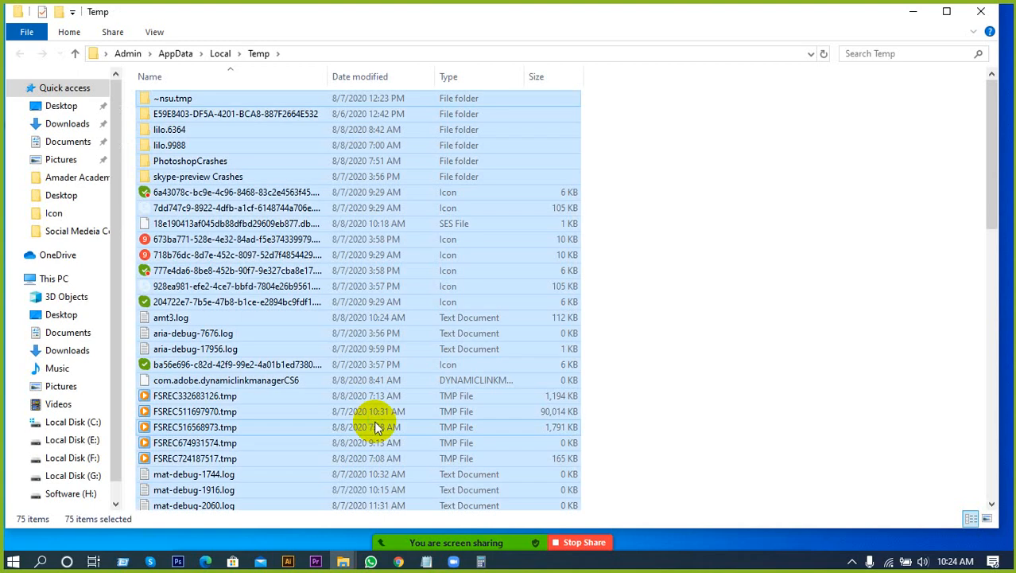
{"action": "key", "text": "Delete"}
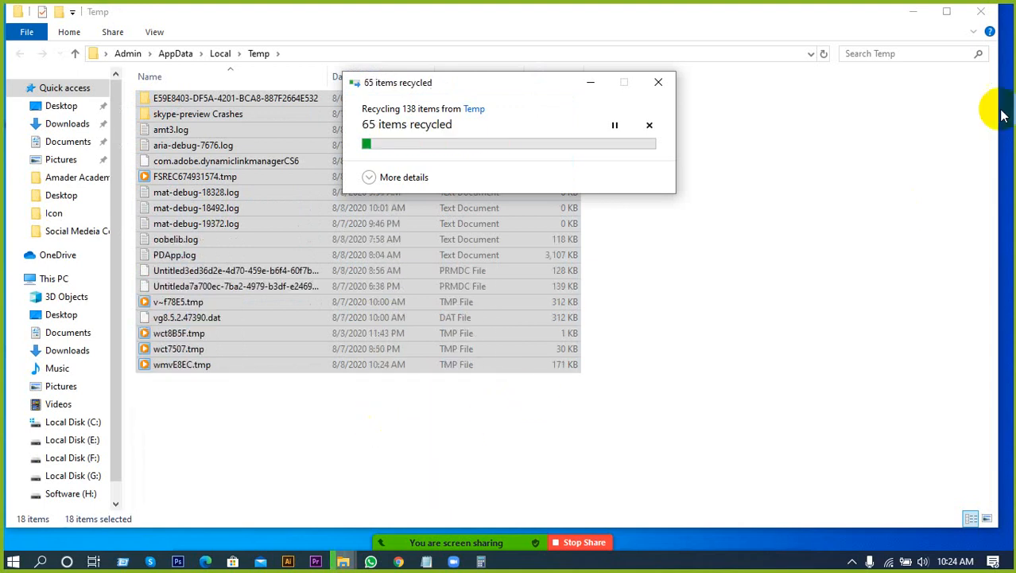
{"action": "left_click", "coordinate": [946, 11]}
{"action": "left_click", "coordinate": [620, 241]}
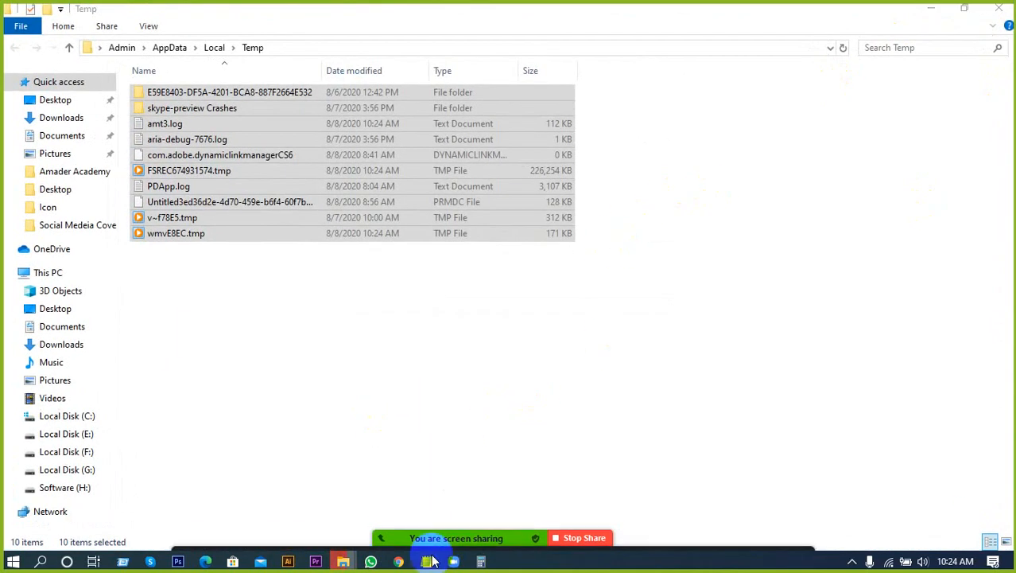
Step: Skip all items in use during the Temp deletion and continue with administrator permission for the protected folder
{"action": "mouse_move", "coordinate": [343, 561]}
{"action": "mouse_move", "coordinate": [379, 518]}
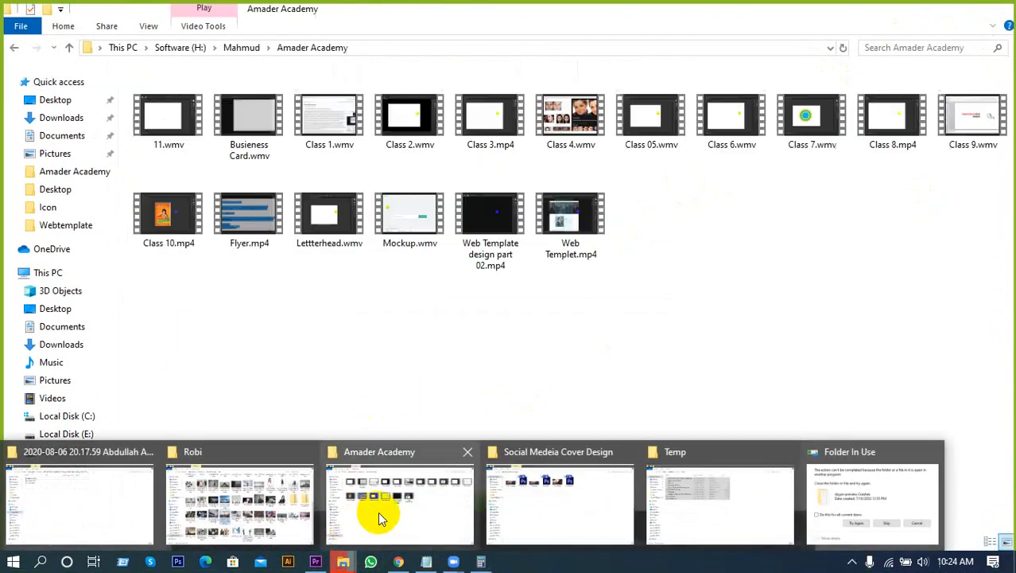
{"action": "left_click", "coordinate": [889, 483]}
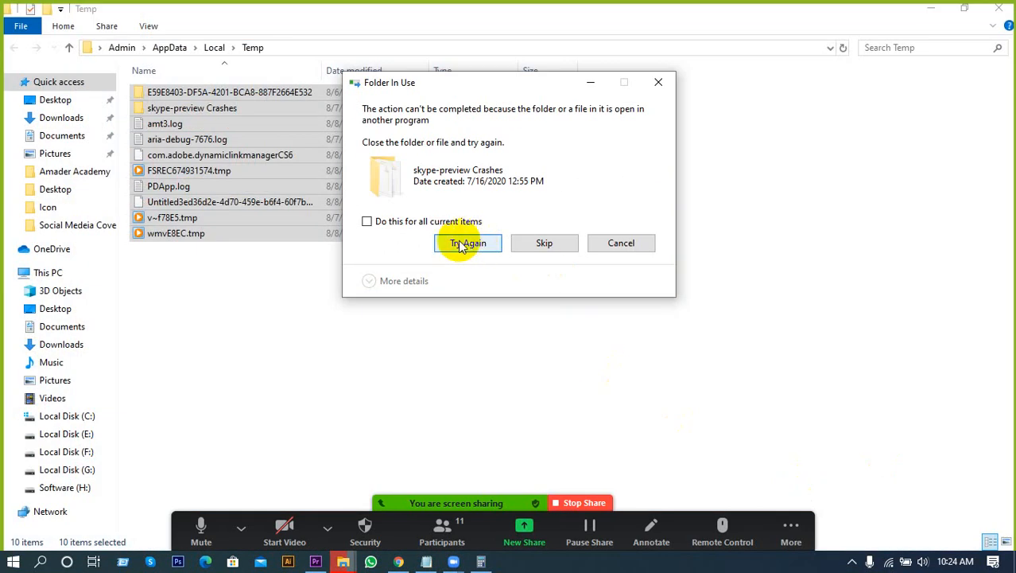
{"action": "left_click", "coordinate": [400, 225]}
{"action": "left_click", "coordinate": [531, 238]}
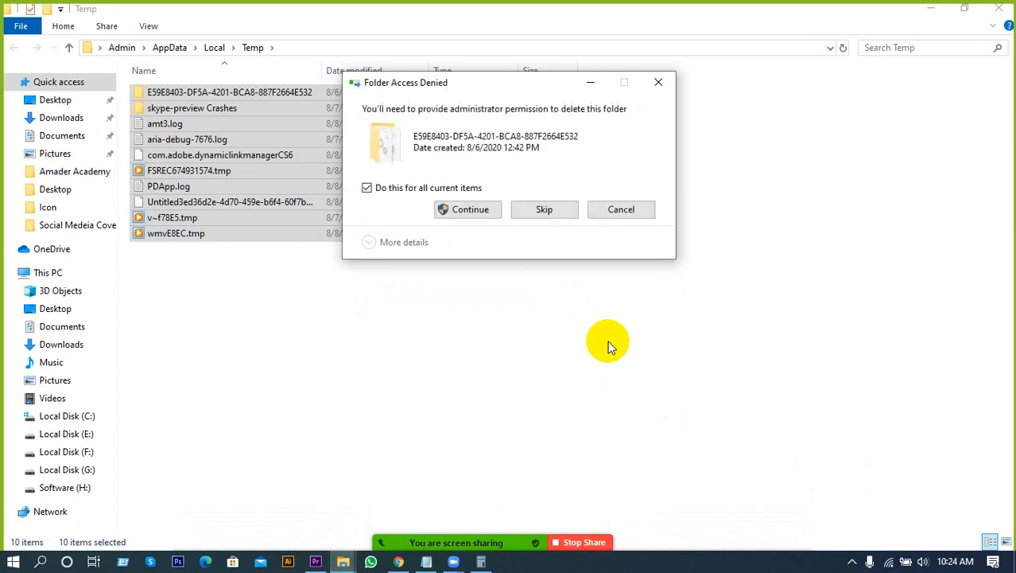
{"action": "left_click", "coordinate": [474, 209]}
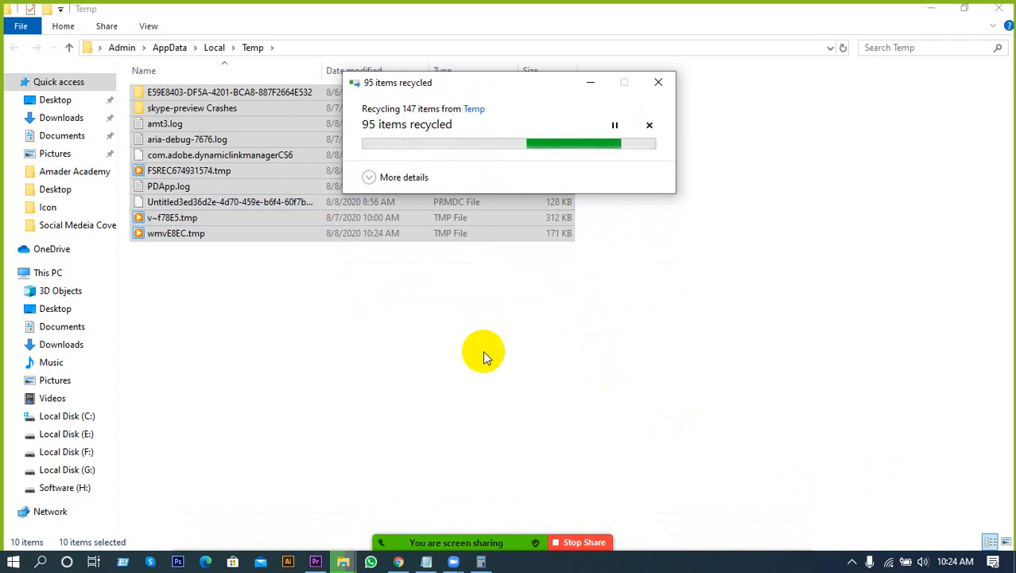
Step: Close the Calculator and the untitled Notepad document, discarding the unsaved text
{"action": "mouse_move", "coordinate": [481, 561]}
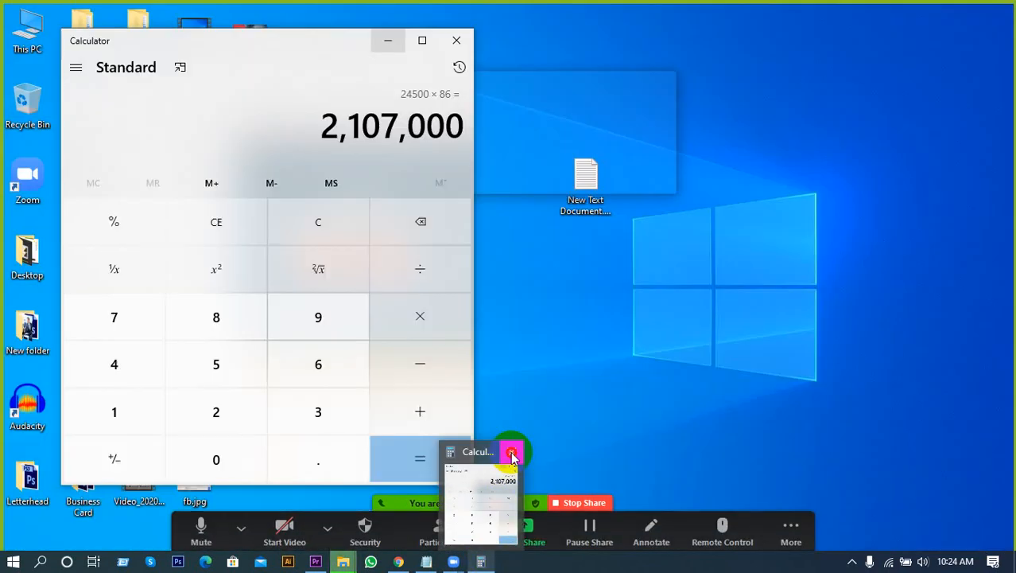
{"action": "left_click", "coordinate": [511, 453]}
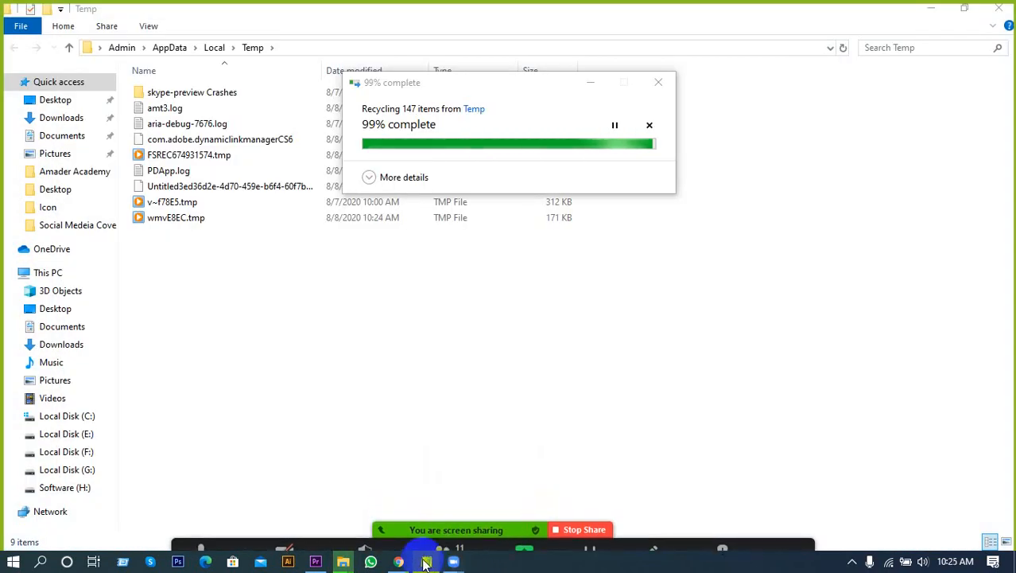
{"action": "mouse_move", "coordinate": [424, 563]}
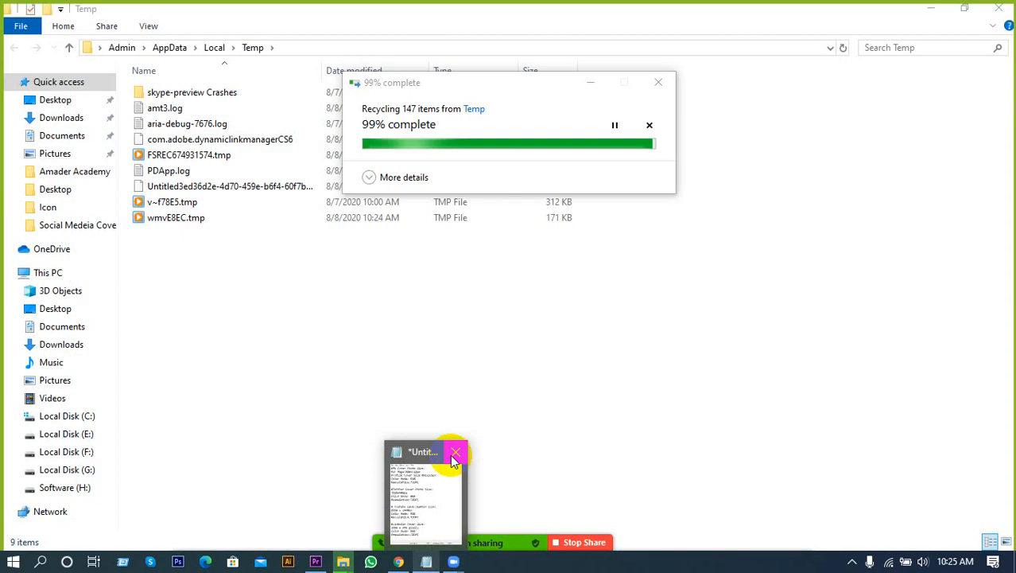
{"action": "left_click", "coordinate": [461, 456]}
{"action": "left_click", "coordinate": [532, 282]}
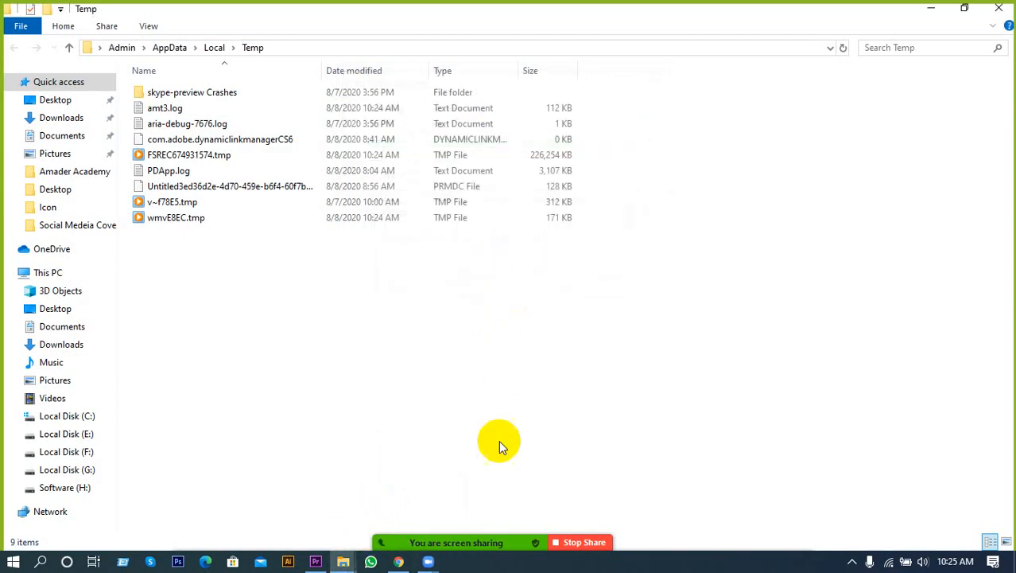
Step: Switch to Chrome, close every tab except the Amader Academy graphic design course, and minimize the browser
{"action": "mouse_move", "coordinate": [400, 563]}
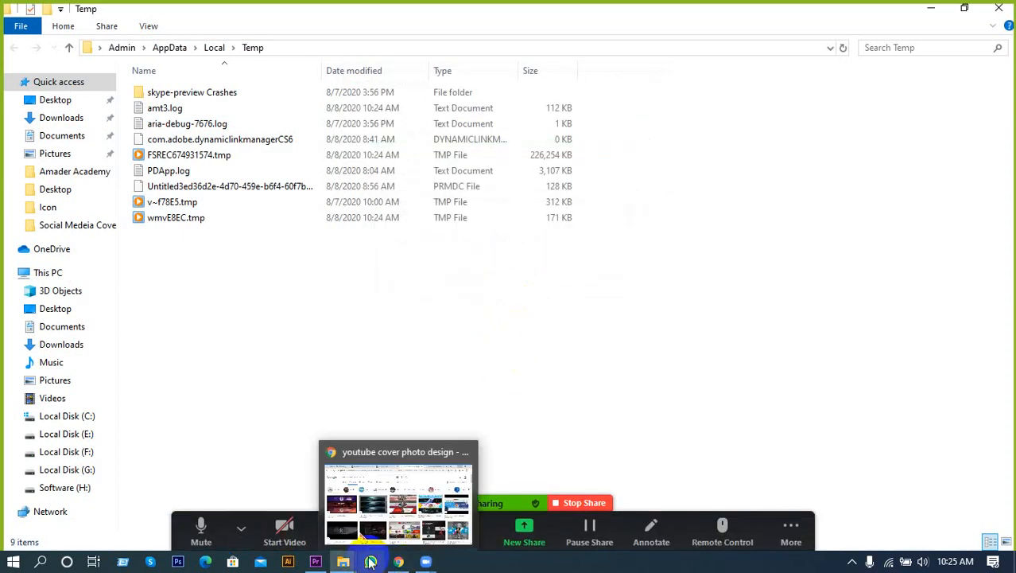
{"action": "left_click", "coordinate": [374, 516]}
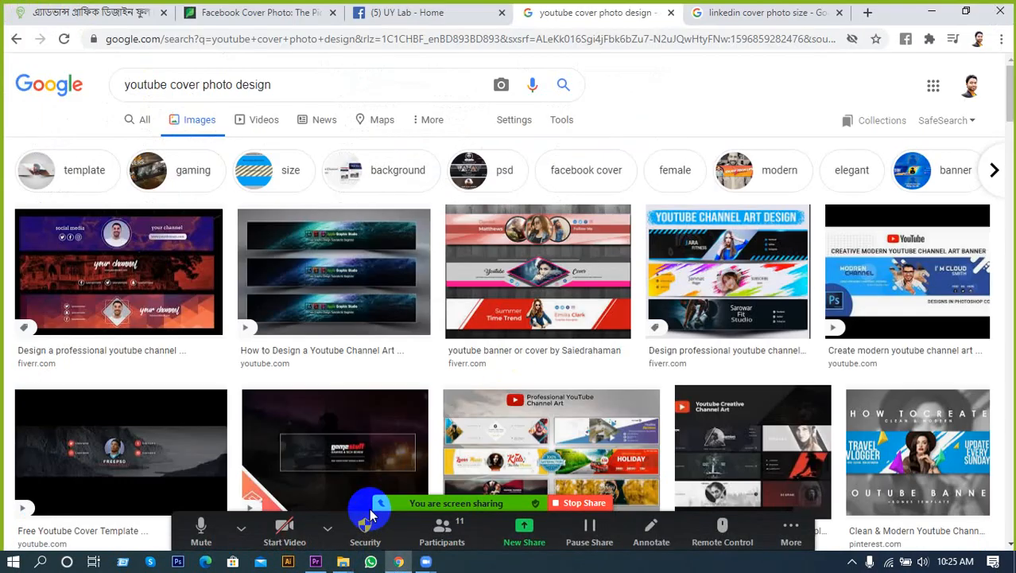
{"action": "left_click", "coordinate": [841, 13]}
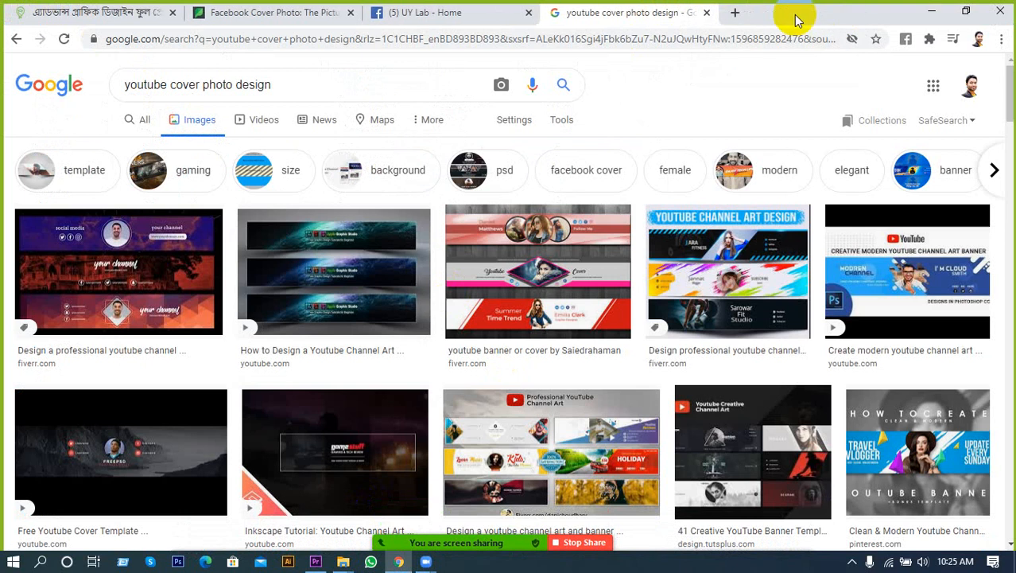
{"action": "left_click", "coordinate": [707, 13]}
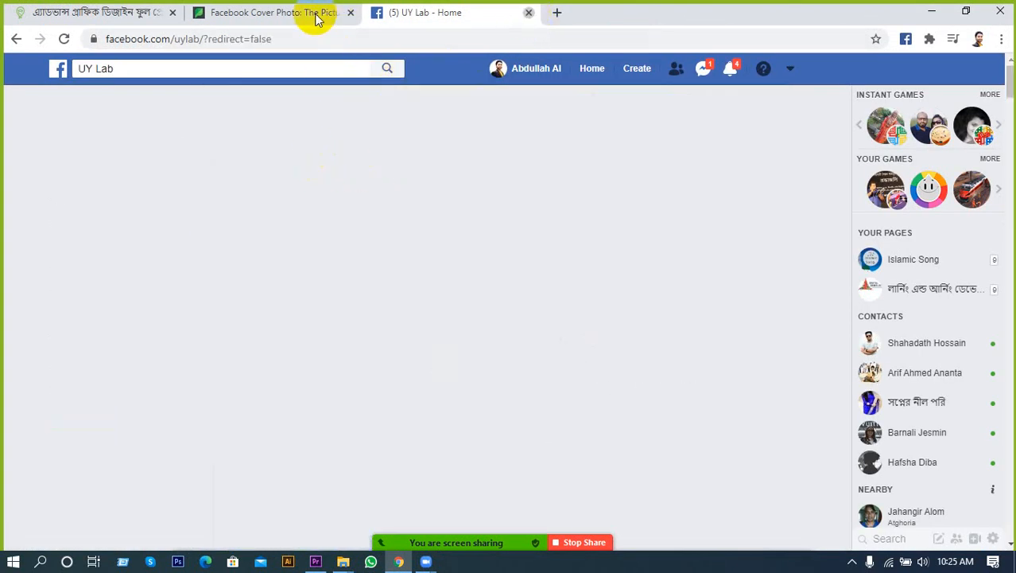
{"action": "left_click", "coordinate": [327, 14]}
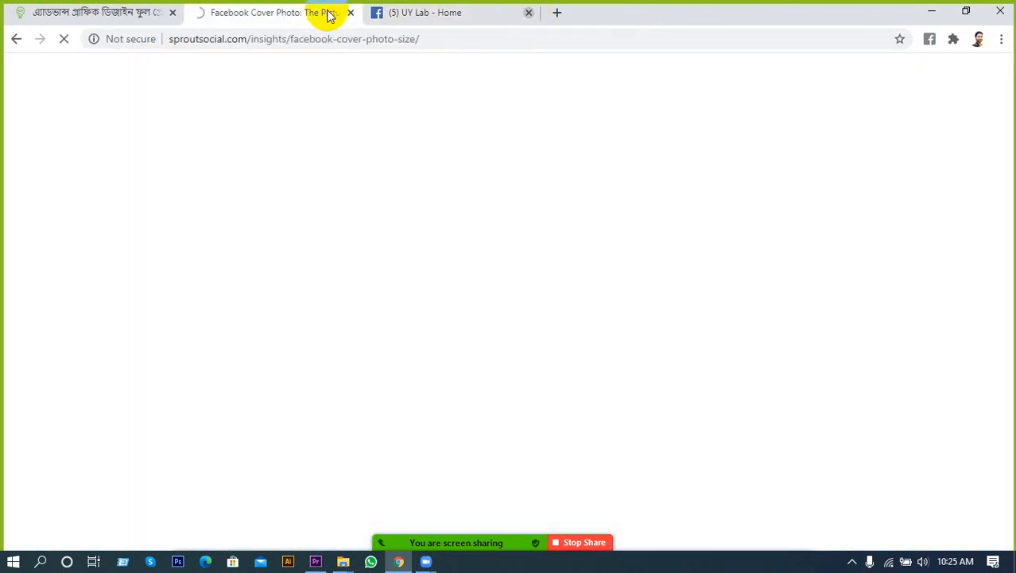
{"action": "left_click", "coordinate": [350, 11]}
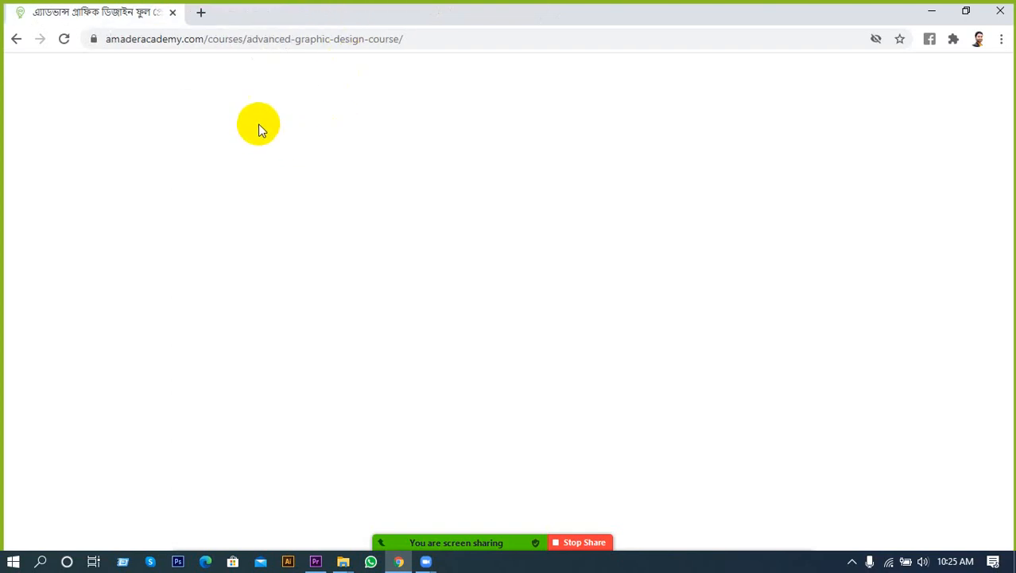
{"action": "left_click", "coordinate": [932, 11]}
Step: Close the Temp folder window and empty the Recycle Bin, skipping all files that need administrator permission
{"action": "left_click", "coordinate": [999, 8]}
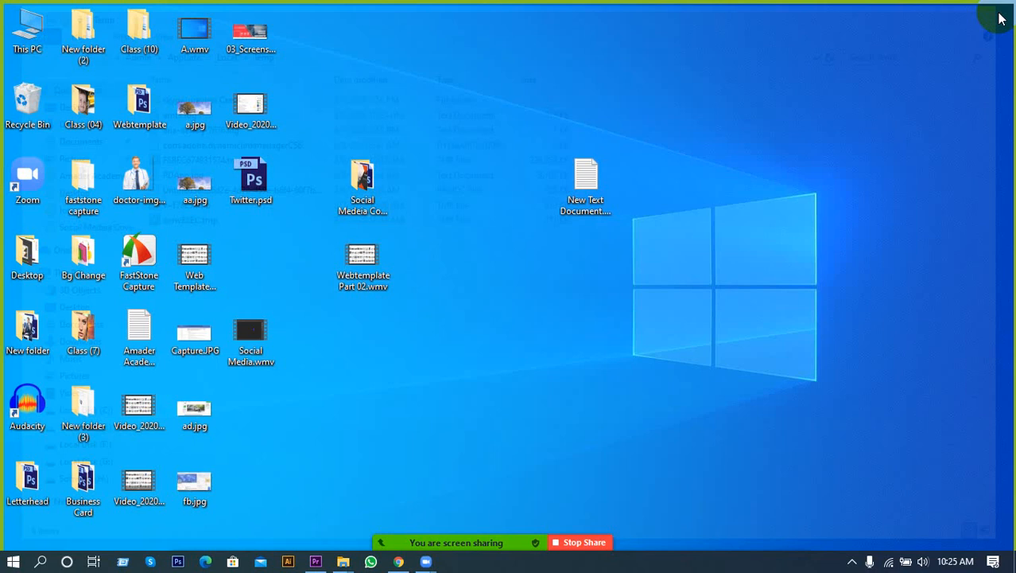
{"action": "right_click", "coordinate": [17, 73]}
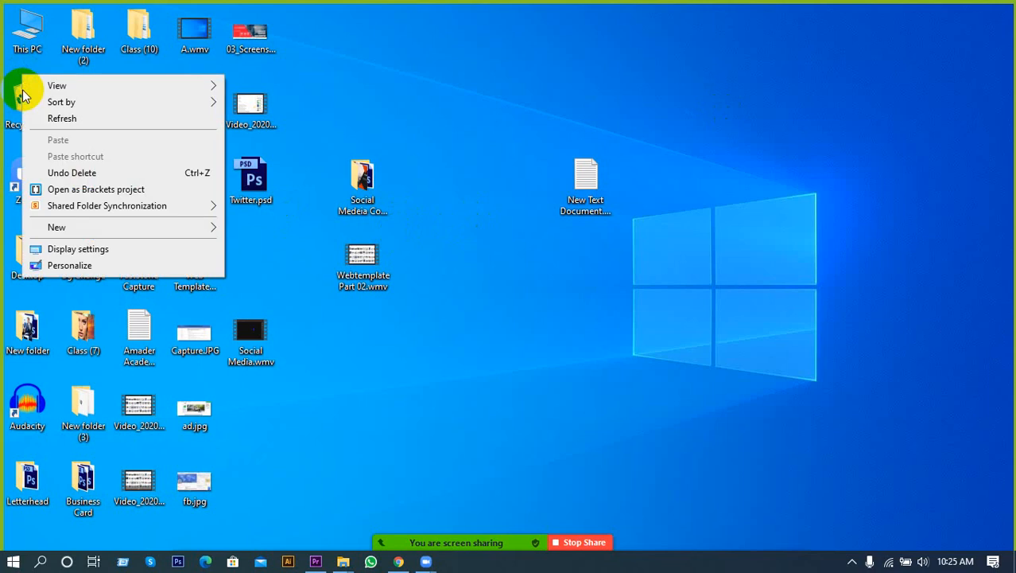
{"action": "left_click", "coordinate": [20, 98]}
{"action": "right_click", "coordinate": [17, 97]}
{"action": "left_click", "coordinate": [89, 123]}
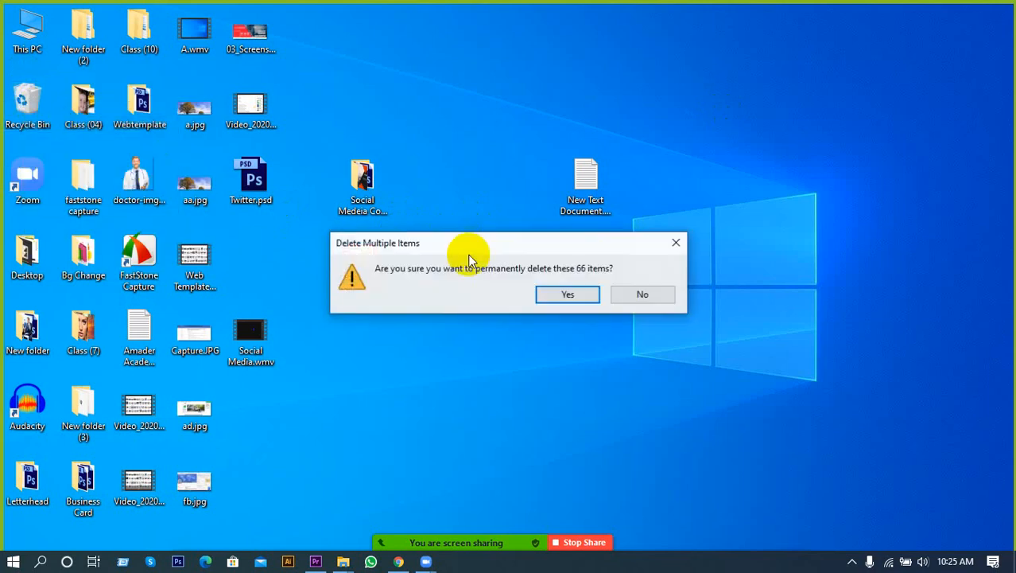
{"action": "left_click", "coordinate": [547, 303]}
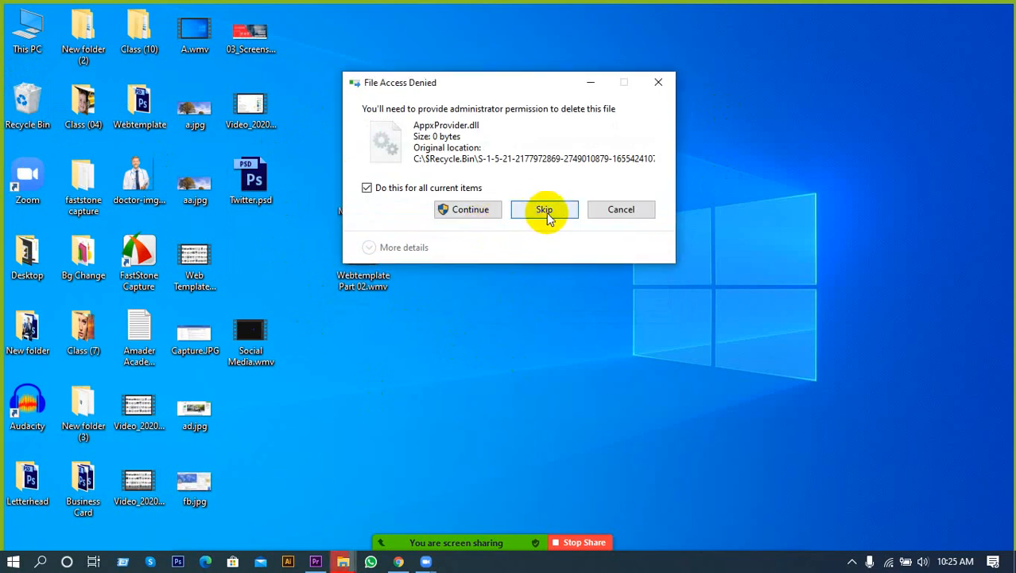
{"action": "left_click", "coordinate": [545, 212]}
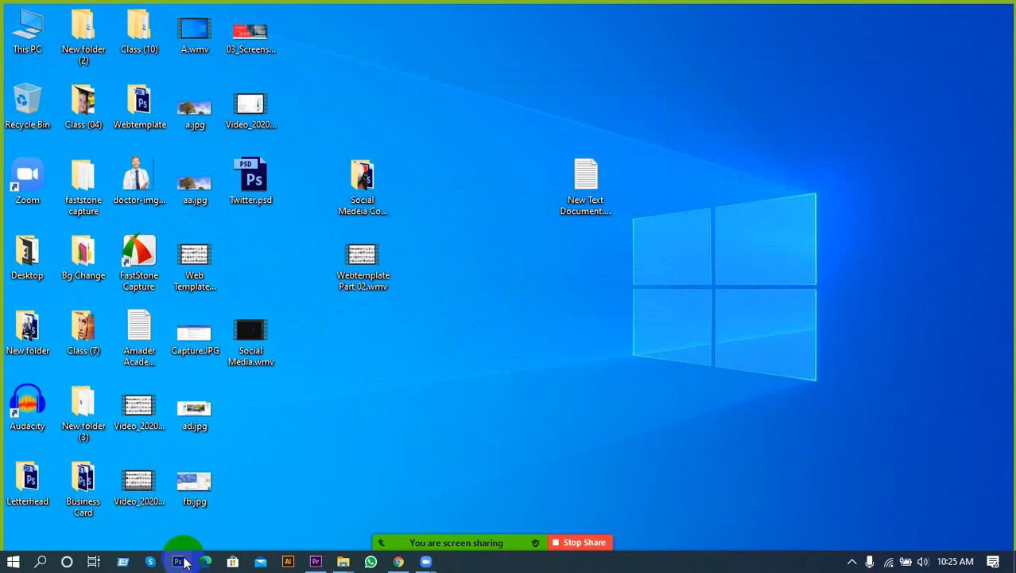
Step: Open the Windows Temp folder with the Run command temp, delete everything in it and close the folder
{"action": "left_click", "coordinate": [120, 562]}
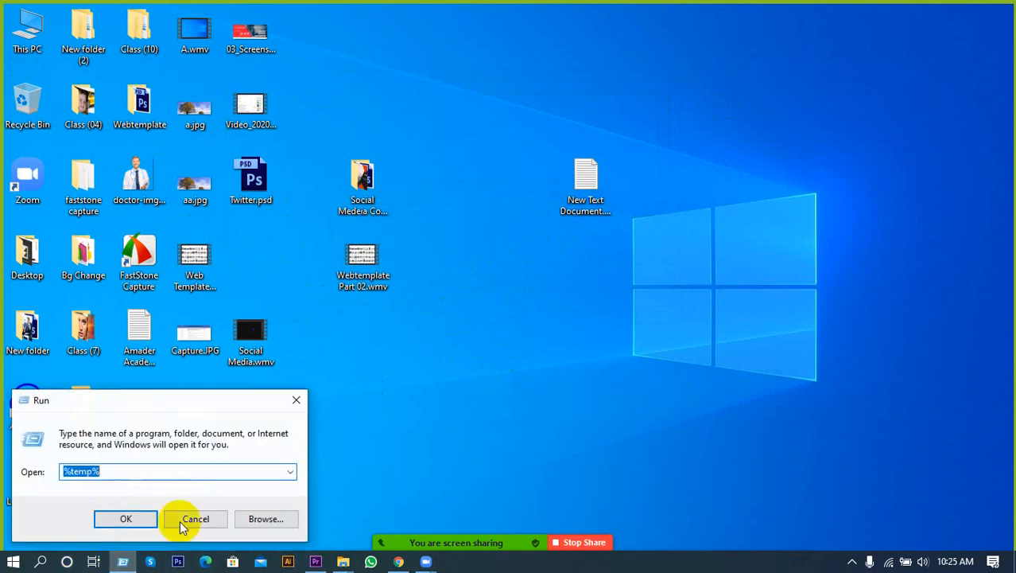
{"action": "left_click", "coordinate": [291, 472]}
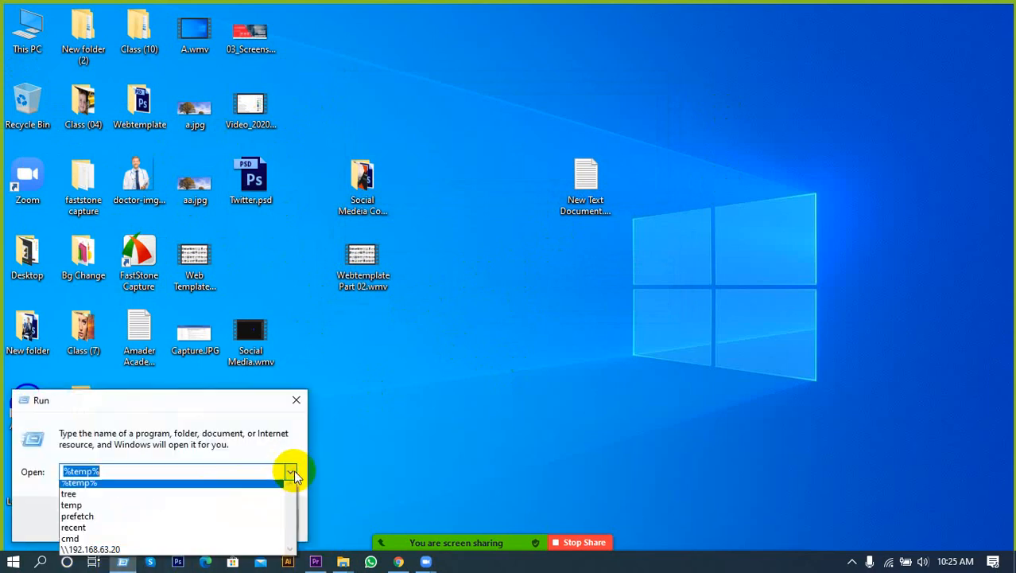
{"action": "left_click", "coordinate": [85, 512]}
{"action": "left_click", "coordinate": [128, 518]}
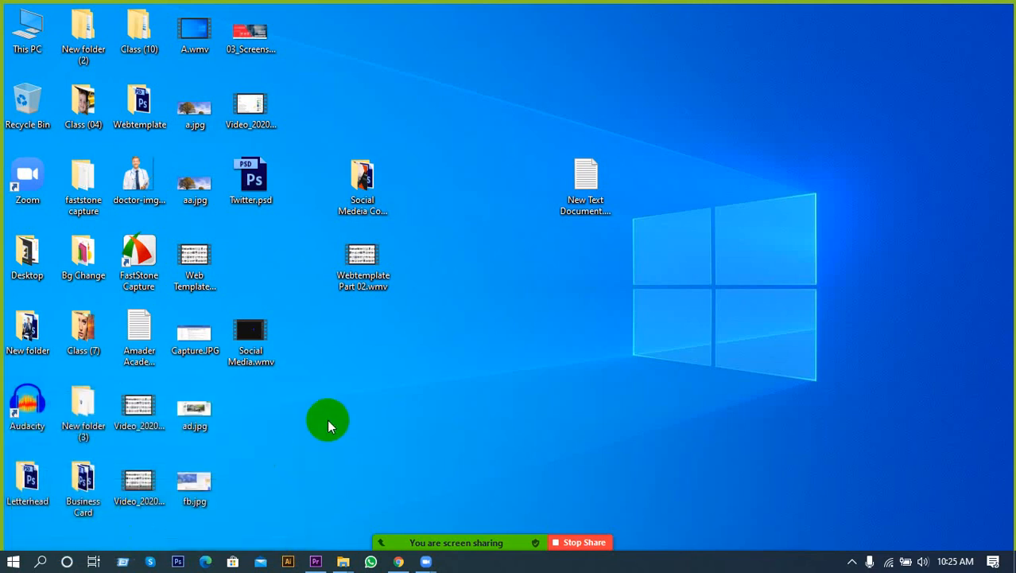
{"action": "key", "text": "ctrl+a"}
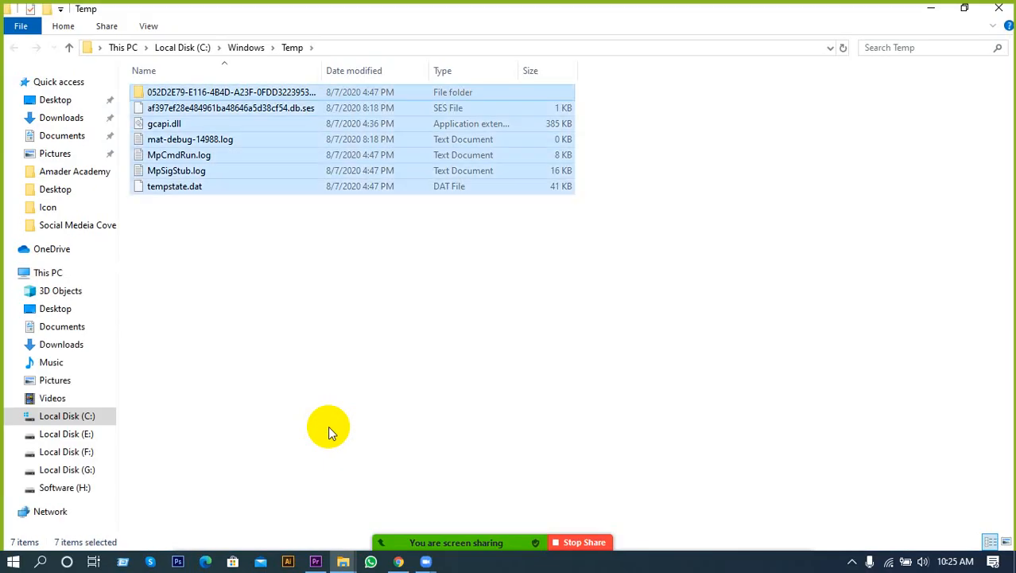
{"action": "key", "text": "Delete"}
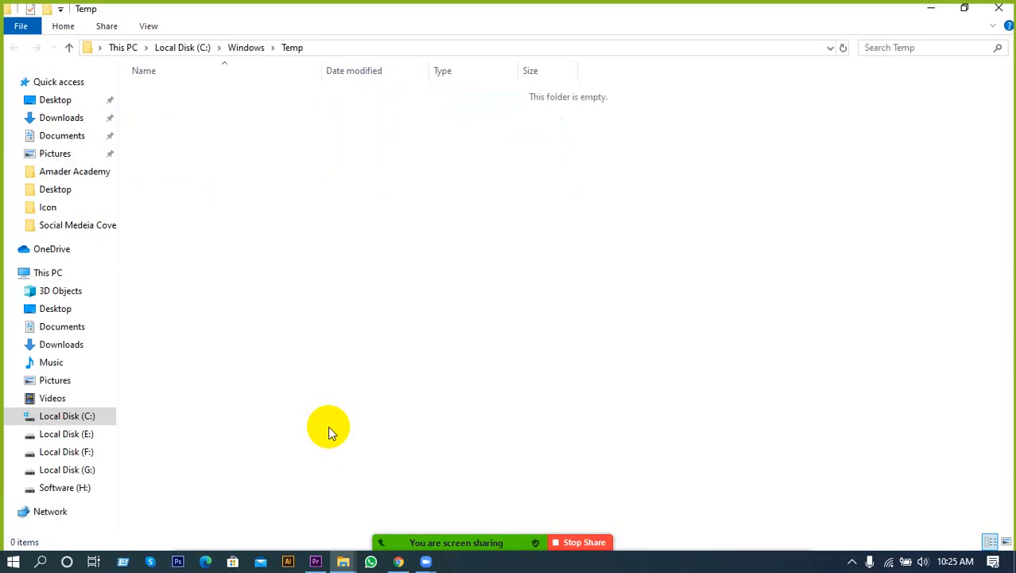
{"action": "left_click", "coordinate": [999, 8]}
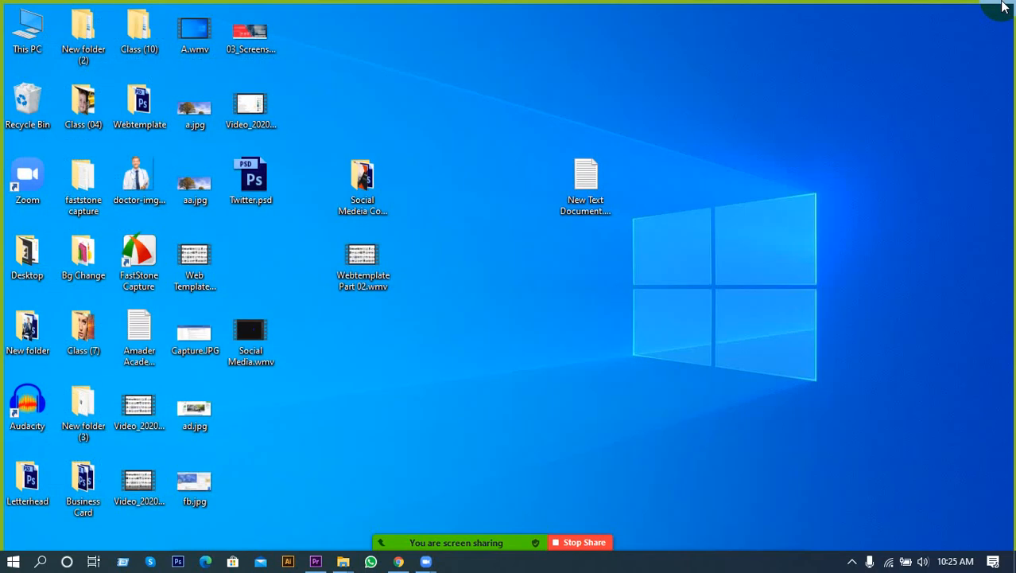
Step: Open the Windows Prefetch folder with the Run command prefetch and delete all of its files
{"action": "left_click", "coordinate": [123, 561]}
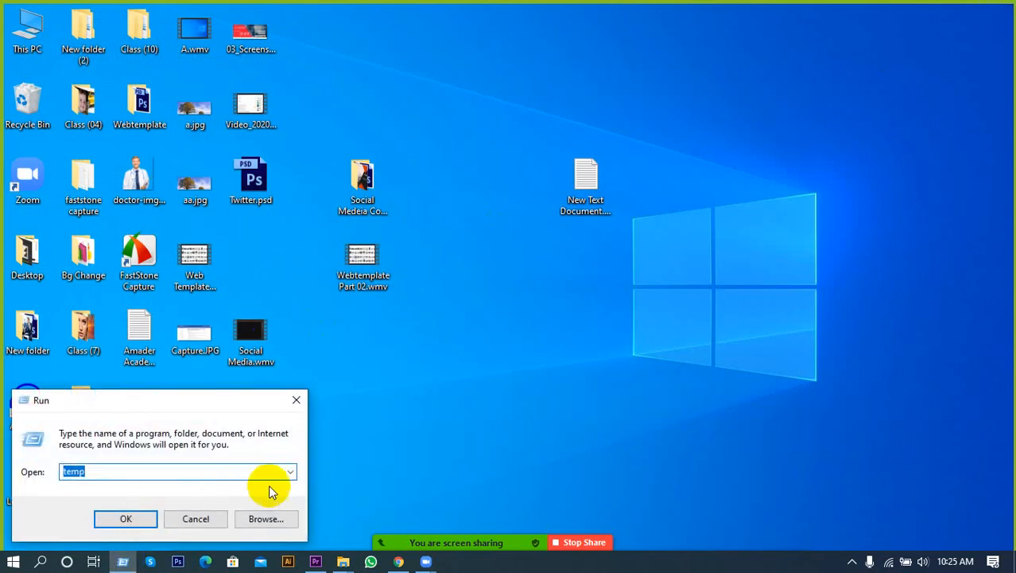
{"action": "left_click", "coordinate": [288, 476]}
{"action": "left_click", "coordinate": [84, 517]}
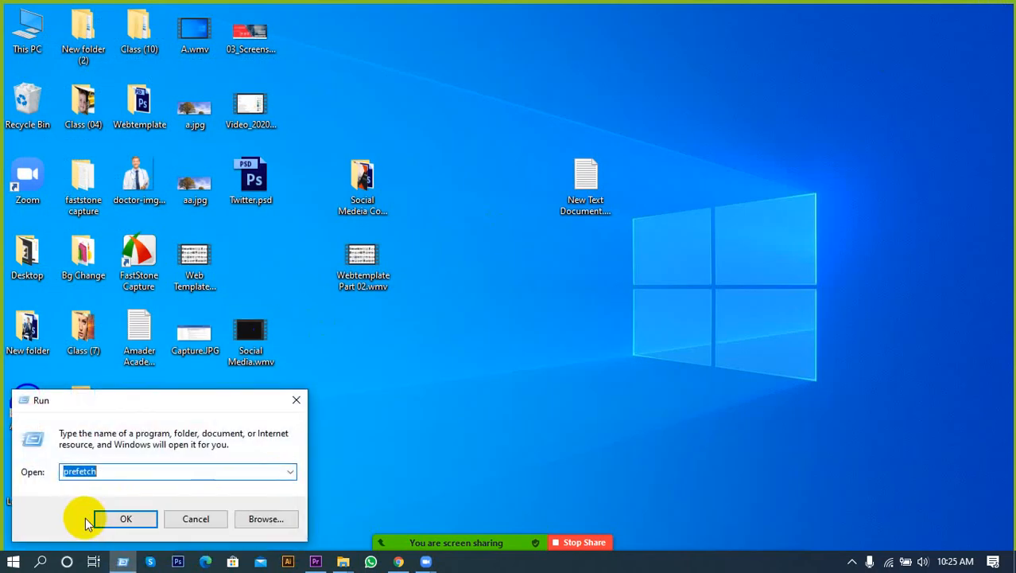
{"action": "left_click", "coordinate": [101, 520]}
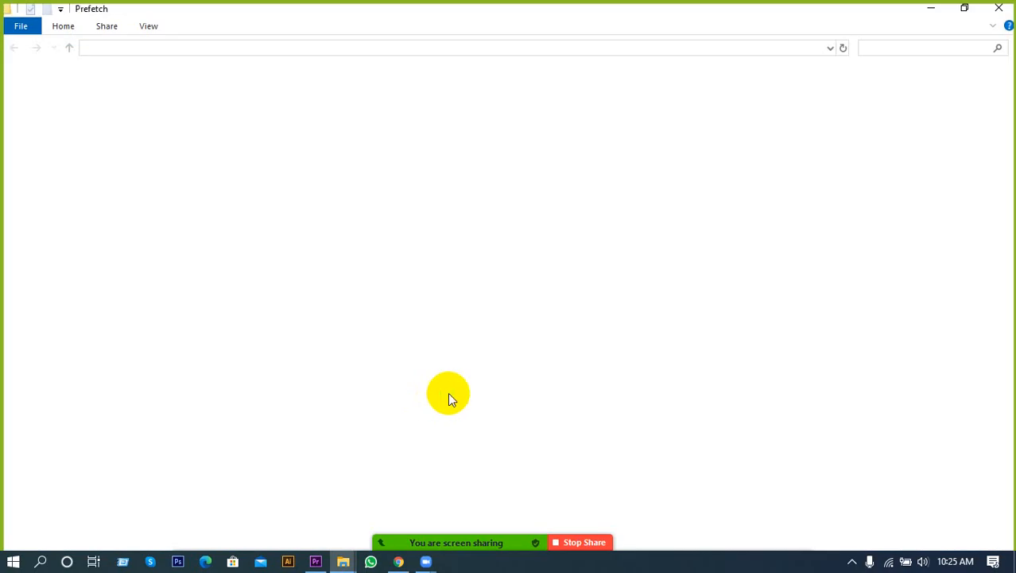
{"action": "key", "text": "ctrl+a"}
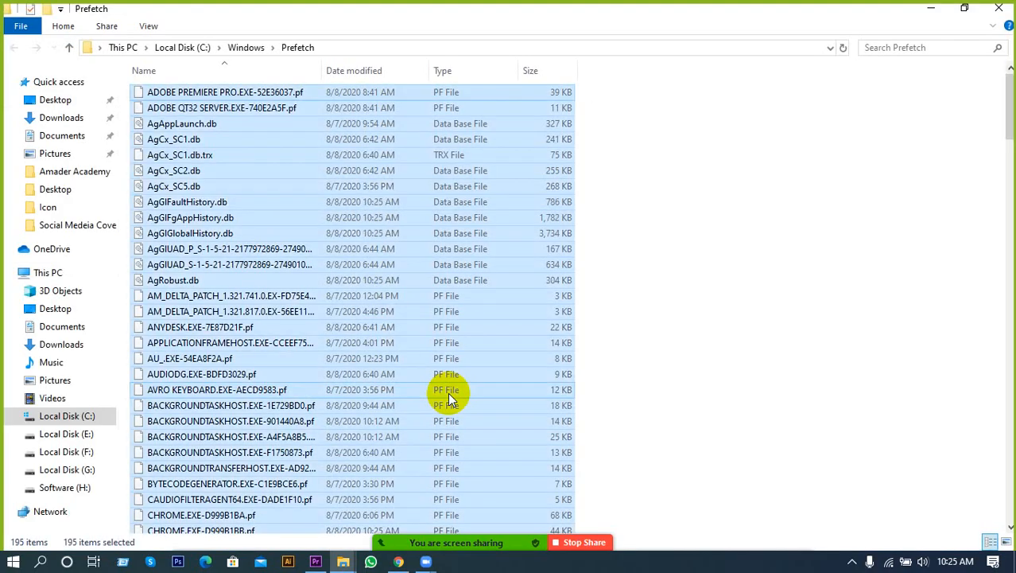
{"action": "key", "text": "Delete"}
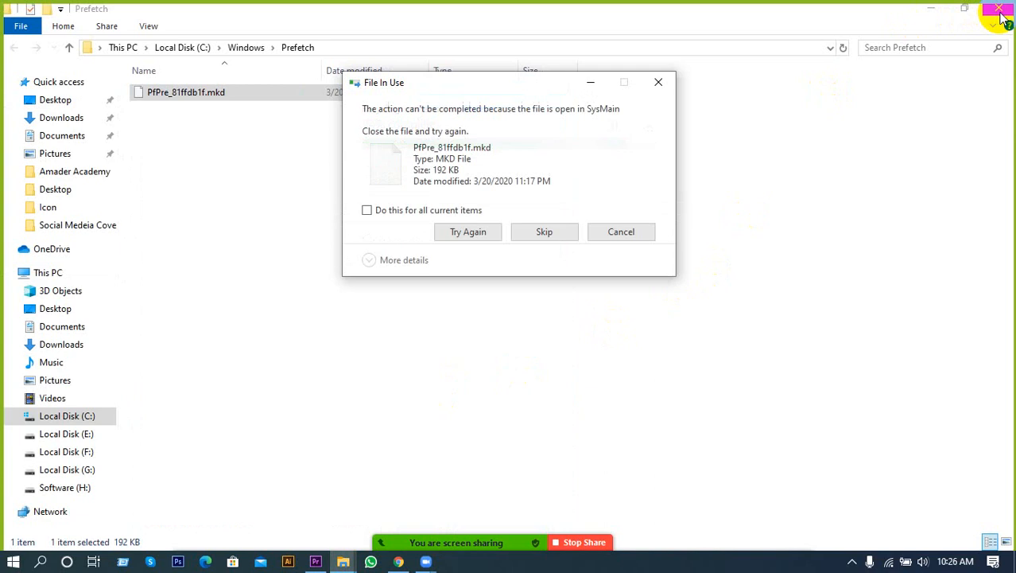
Step: Skip all files in use during the Prefetch deletion and close the folder
{"action": "left_click", "coordinate": [412, 211]}
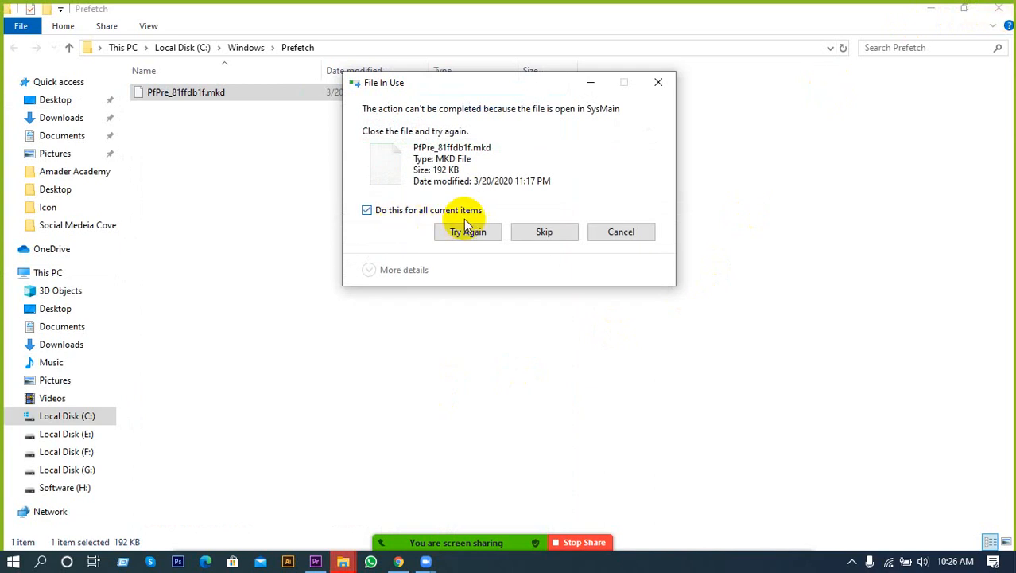
{"action": "left_click", "coordinate": [544, 230]}
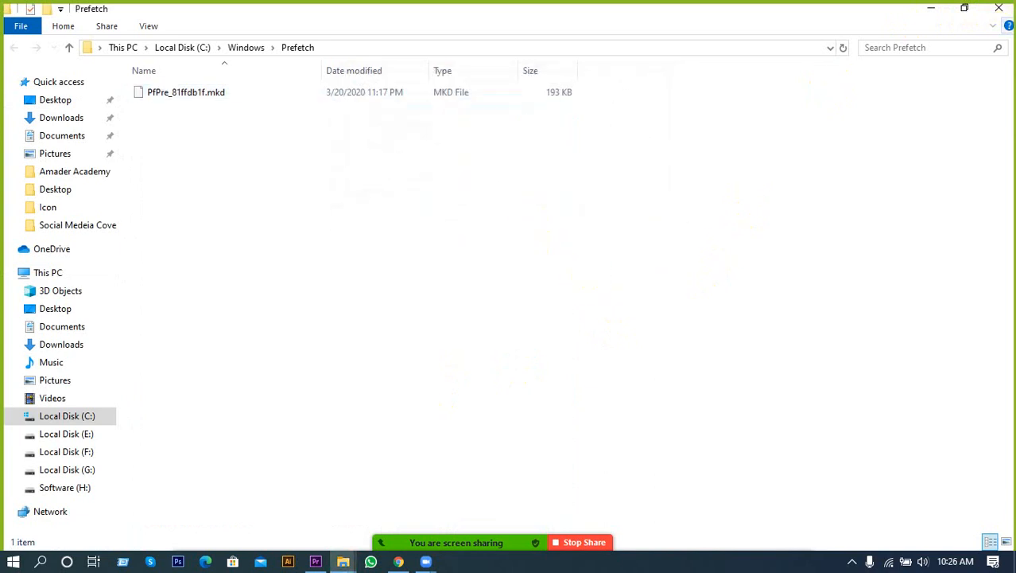
{"action": "left_click", "coordinate": [999, 8]}
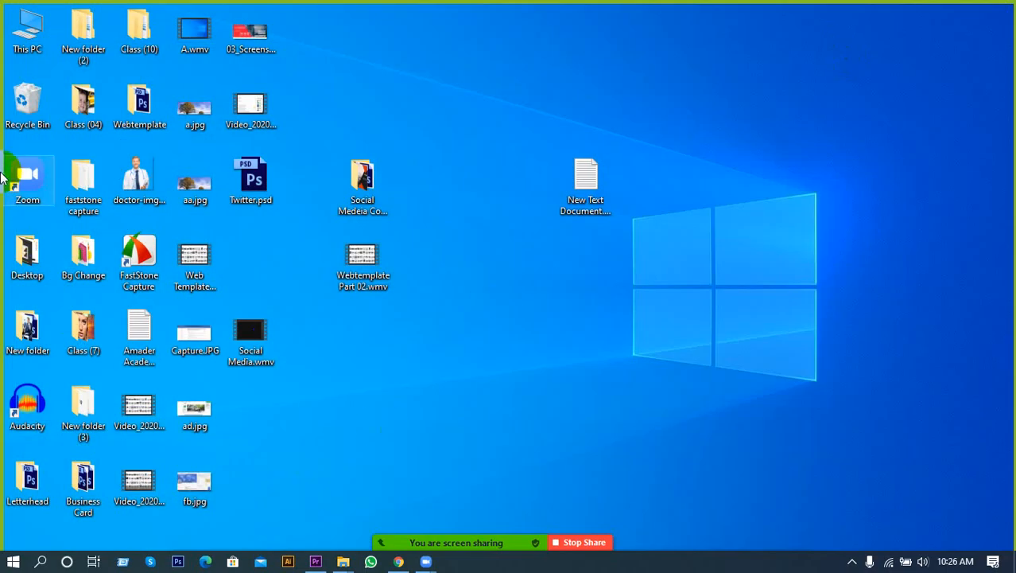
Step: Empty the Recycle Bin again, permanently deleting all of its items
{"action": "right_click", "coordinate": [32, 104]}
{"action": "left_click", "coordinate": [88, 124]}
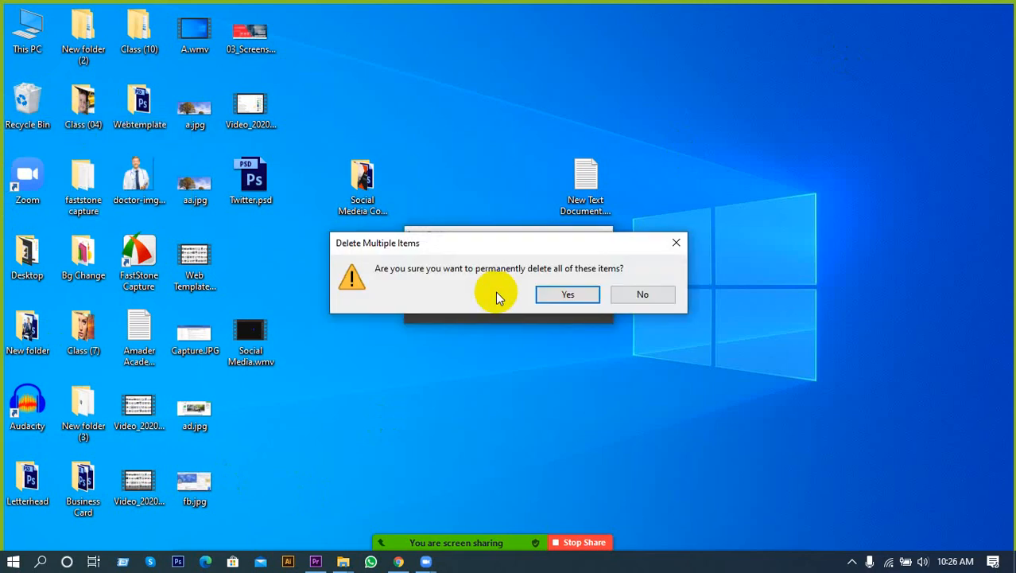
{"action": "left_click", "coordinate": [546, 293]}
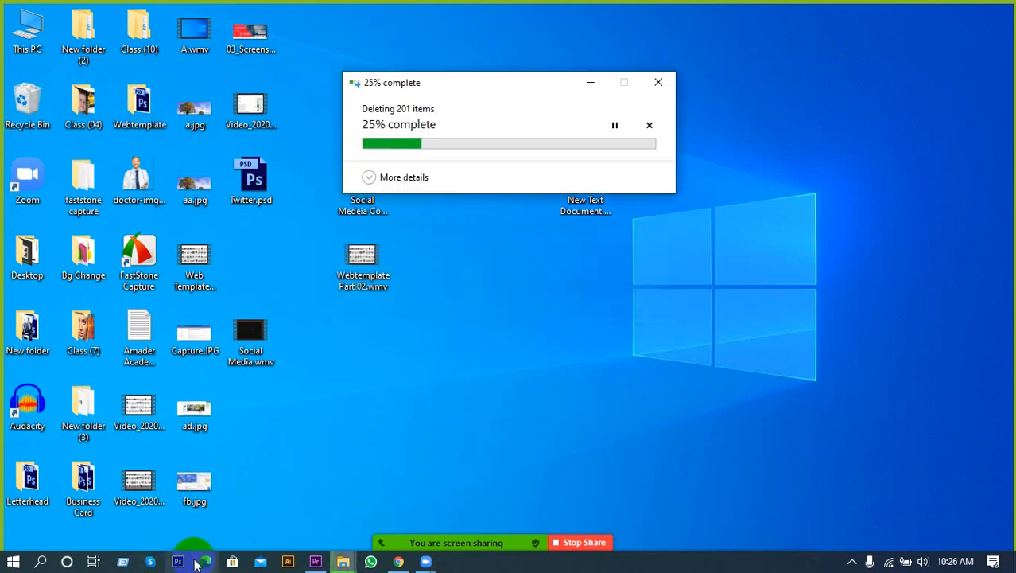
Step: Open the Recent folder with the Run command recent, delete all of its items and close the folder
{"action": "left_click", "coordinate": [124, 562]}
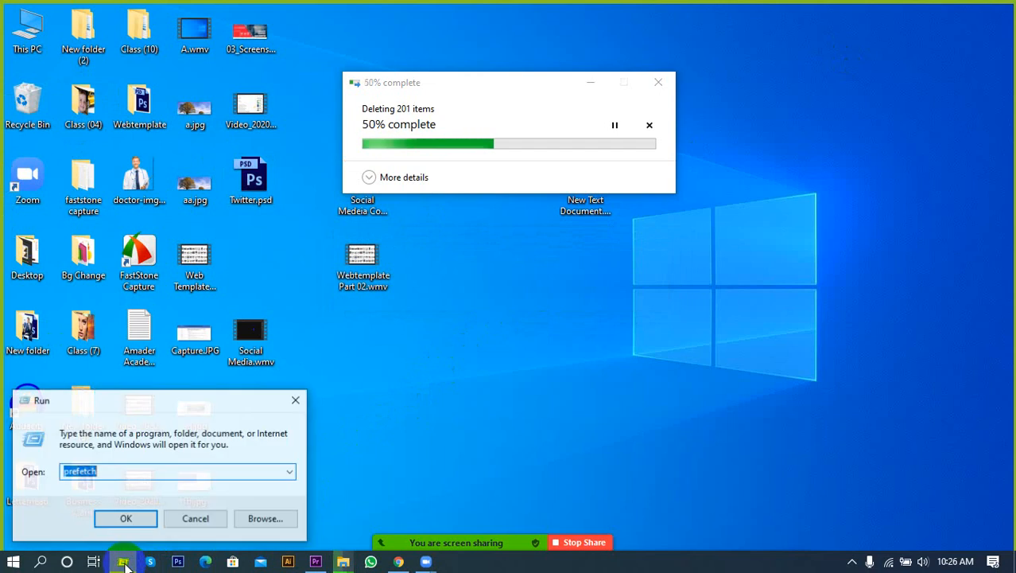
{"action": "left_click", "coordinate": [290, 473]}
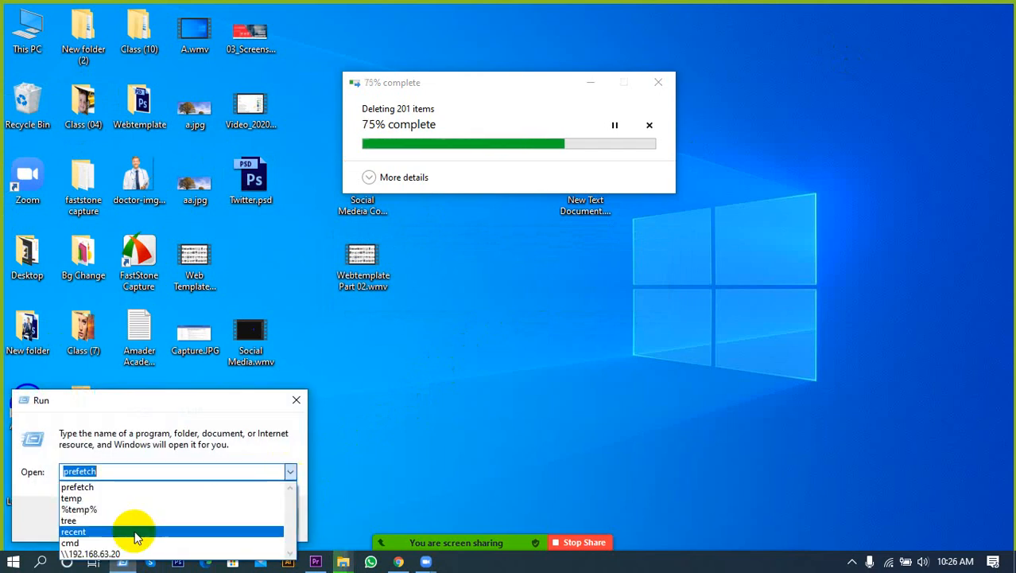
{"action": "left_click", "coordinate": [83, 533]}
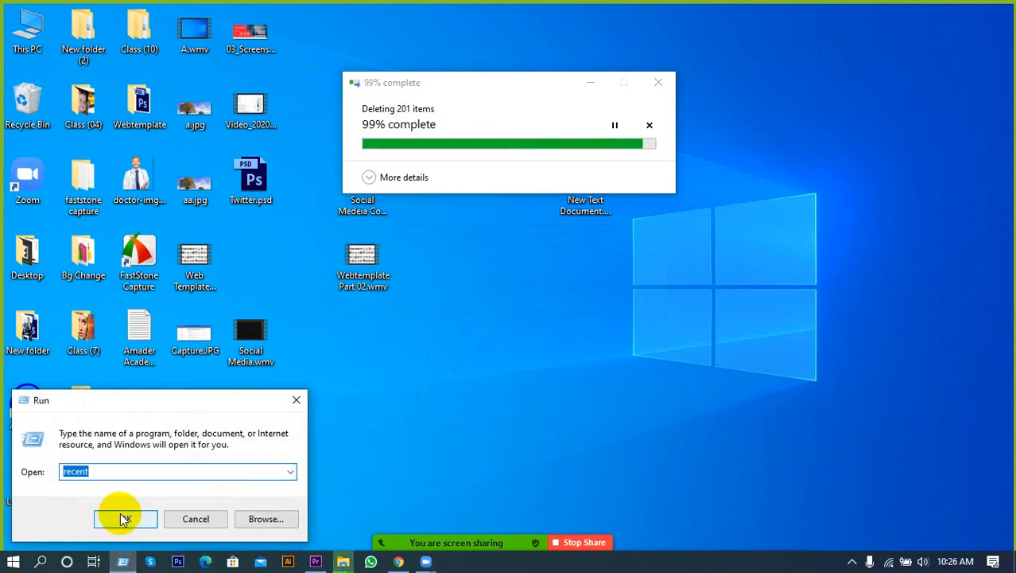
{"action": "left_click", "coordinate": [120, 517]}
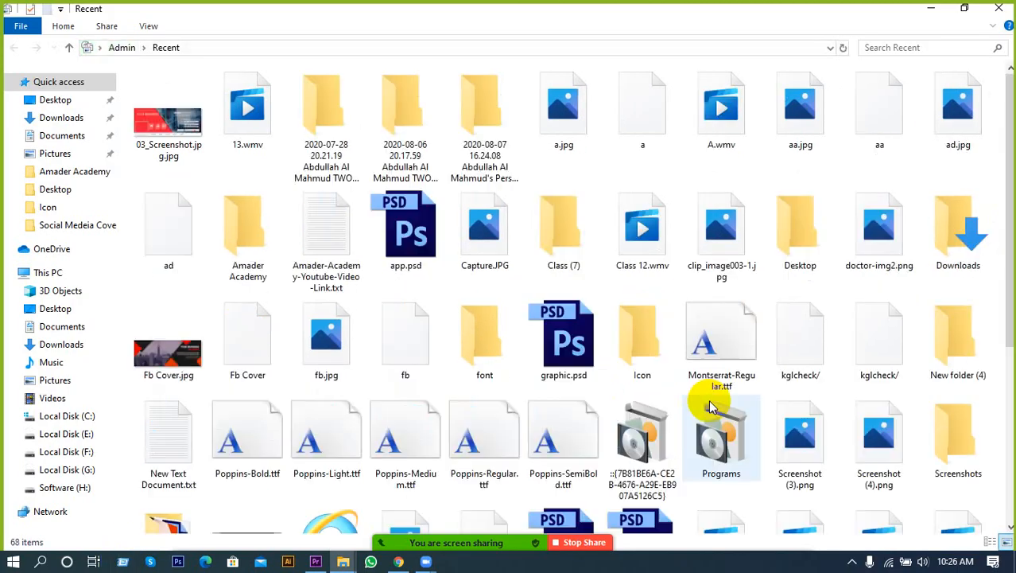
{"action": "key", "text": "ctrl+a"}
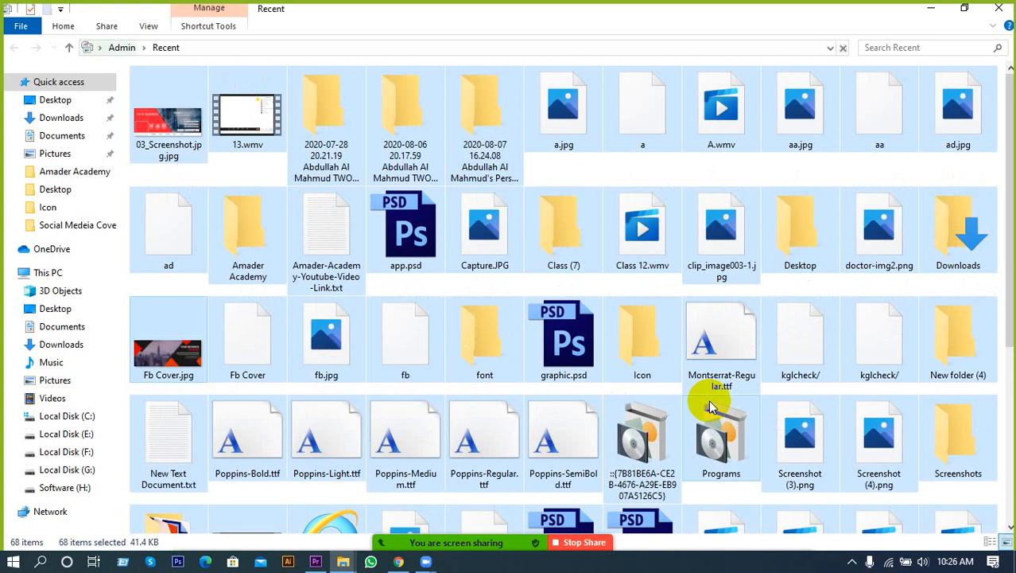
{"action": "key", "text": "Delete"}
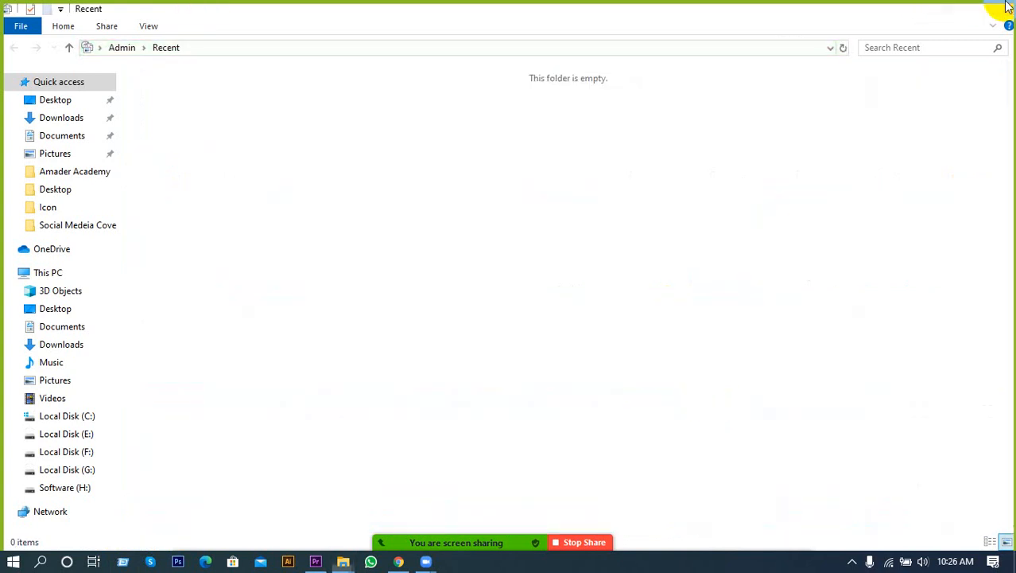
{"action": "left_click", "coordinate": [999, 8]}
Step: Refresh the desktop three times
{"action": "right_click", "coordinate": [474, 246]}
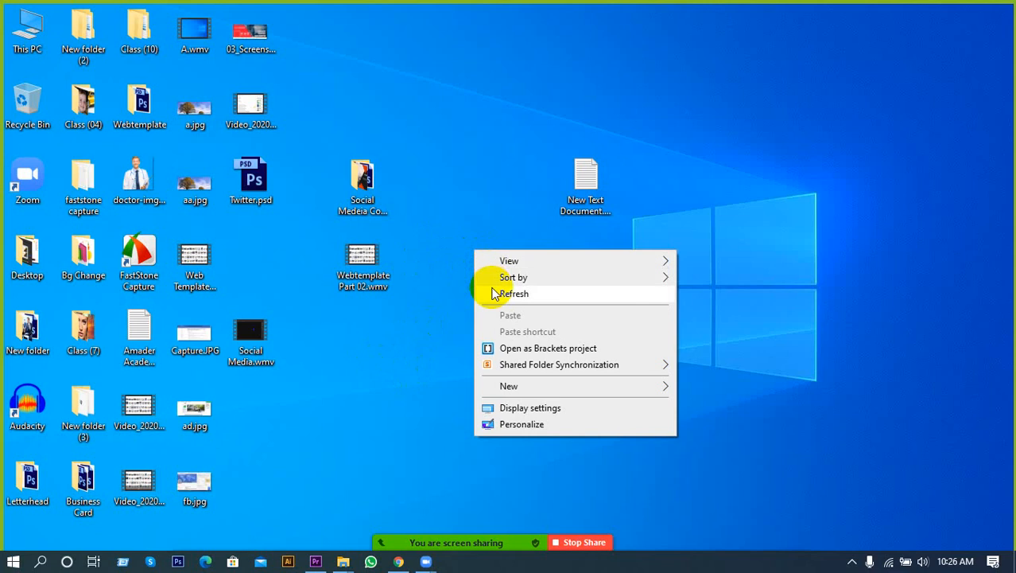
{"action": "left_click", "coordinate": [493, 288]}
{"action": "right_click", "coordinate": [409, 354]}
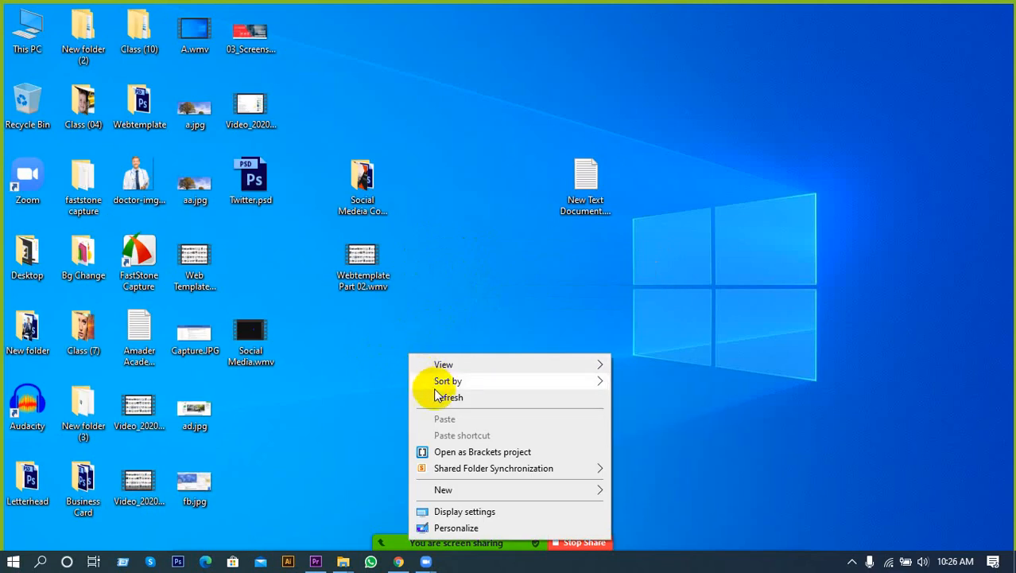
{"action": "left_click", "coordinate": [447, 397]}
{"action": "right_click", "coordinate": [434, 273]}
{"action": "left_click", "coordinate": [472, 317]}
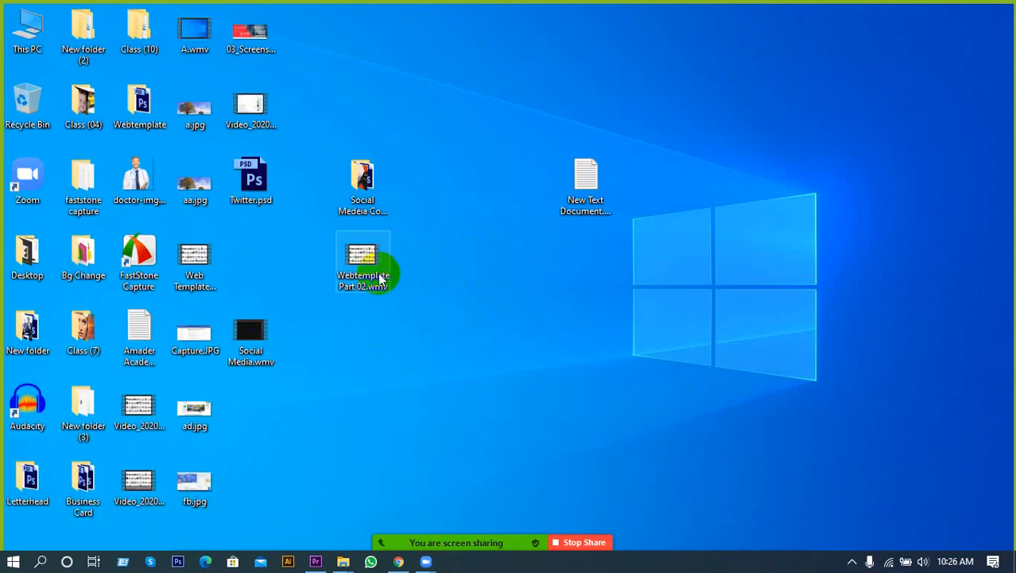
Step: Line up Webtemplate Part 02.wmv, the social media cover folder and the New Text Document in the fifth icon column, and refresh the desktop
{"action": "left_click_drag", "start_coordinate": [381, 272], "coordinate": [248, 256]}
{"action": "left_click_drag", "start_coordinate": [354, 208], "coordinate": [253, 395]}
{"action": "left_click_drag", "start_coordinate": [570, 188], "coordinate": [272, 480]}
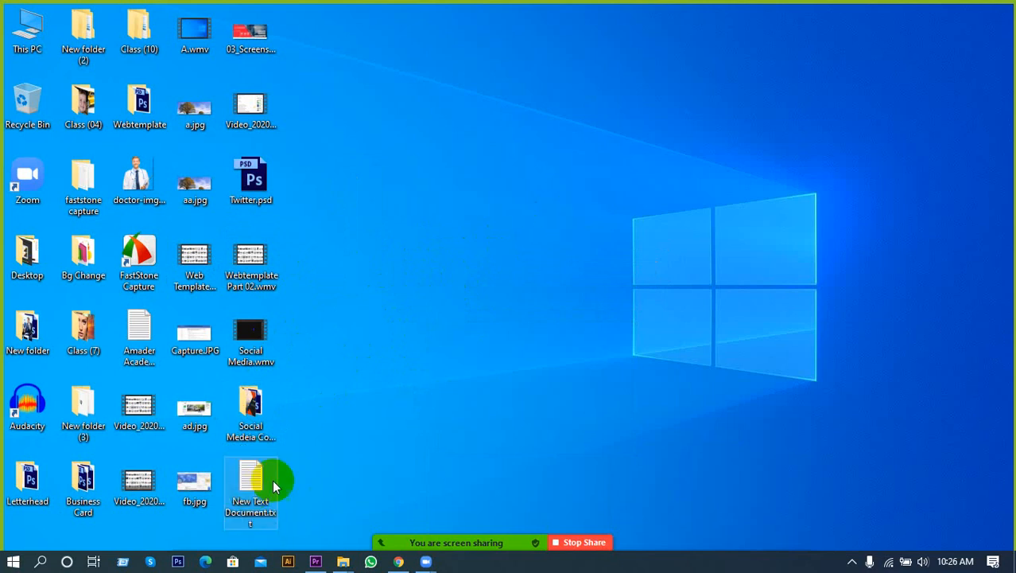
{"action": "right_click", "coordinate": [409, 272]}
{"action": "left_click", "coordinate": [415, 284]}
{"action": "right_click", "coordinate": [415, 284]}
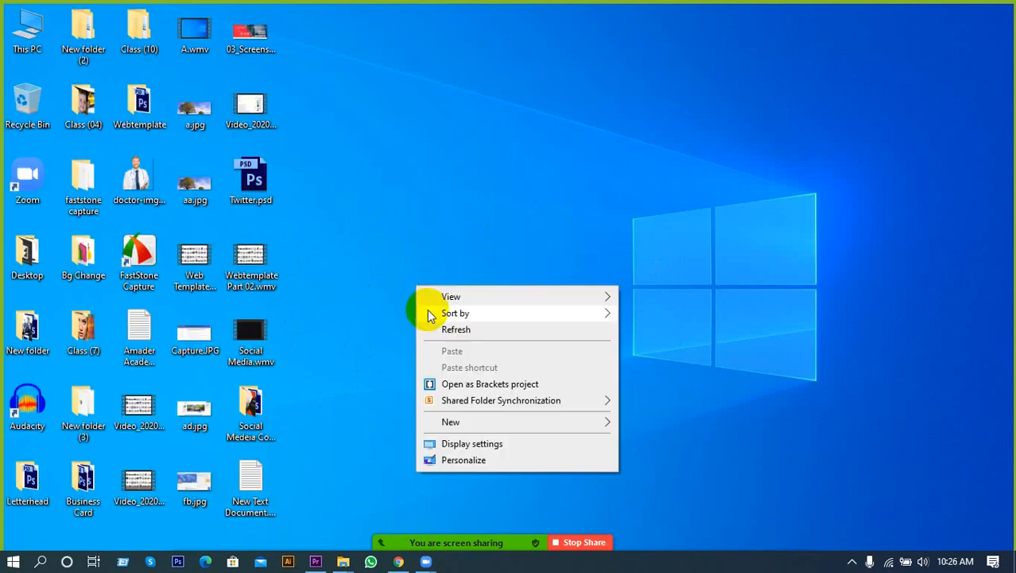
{"action": "left_click", "coordinate": [428, 326]}
Step: Run the tree command from the Run history
{"action": "left_click", "coordinate": [122, 562]}
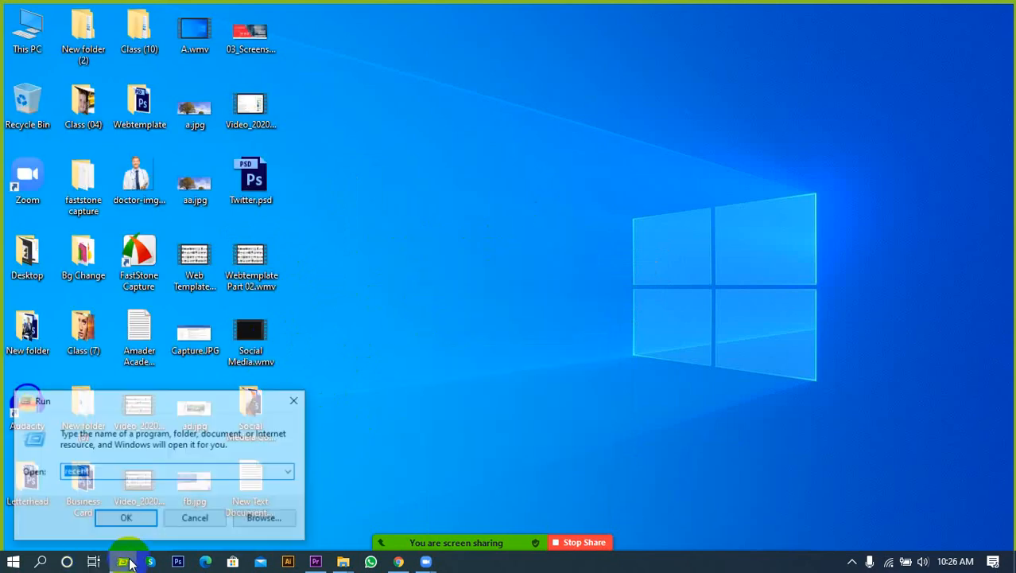
{"action": "left_click", "coordinate": [286, 473]}
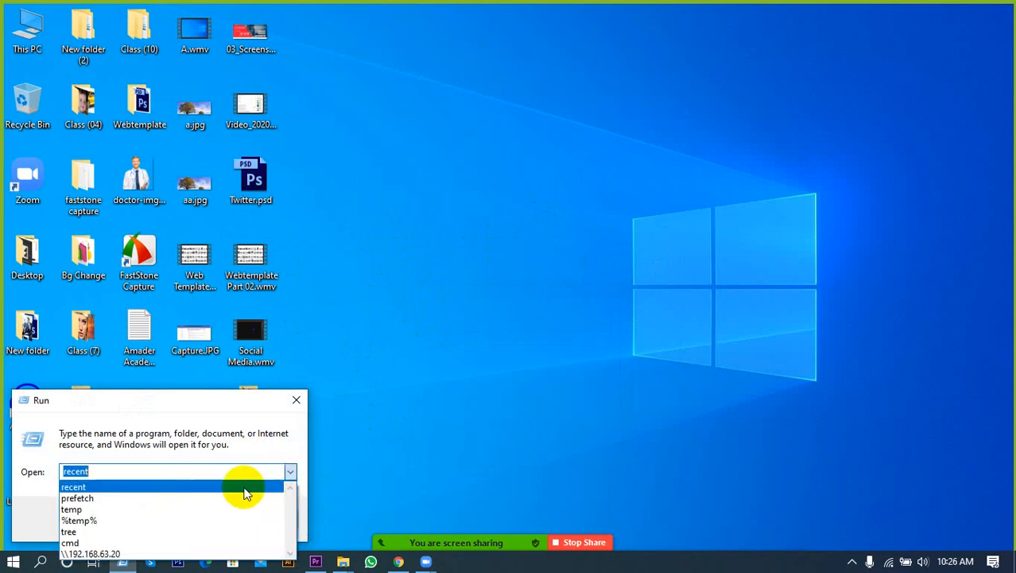
{"action": "left_click", "coordinate": [94, 525]}
{"action": "left_click", "coordinate": [116, 521]}
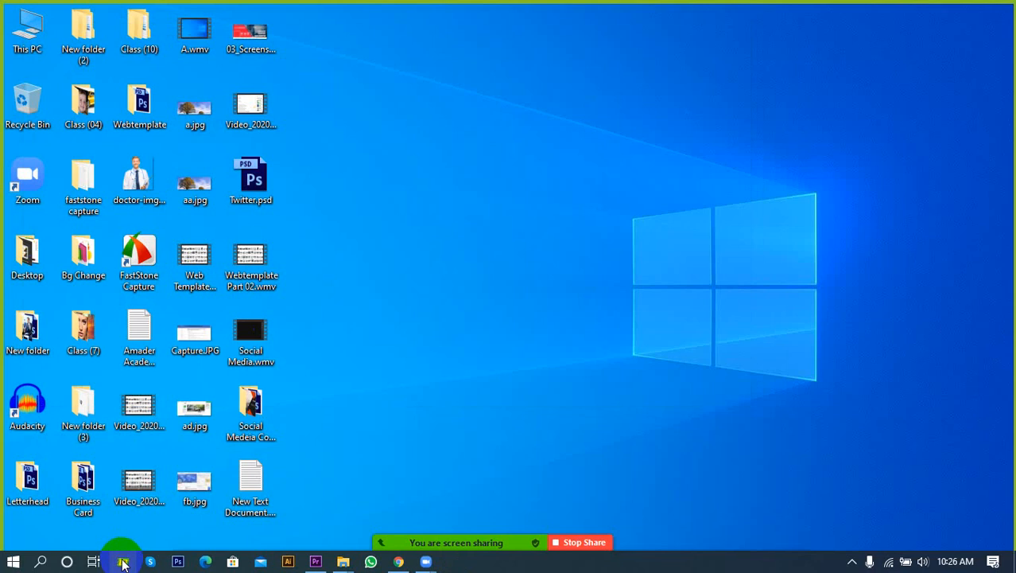
Step: Run the tree command three more times from the Run dialog
{"action": "left_click", "coordinate": [123, 562]}
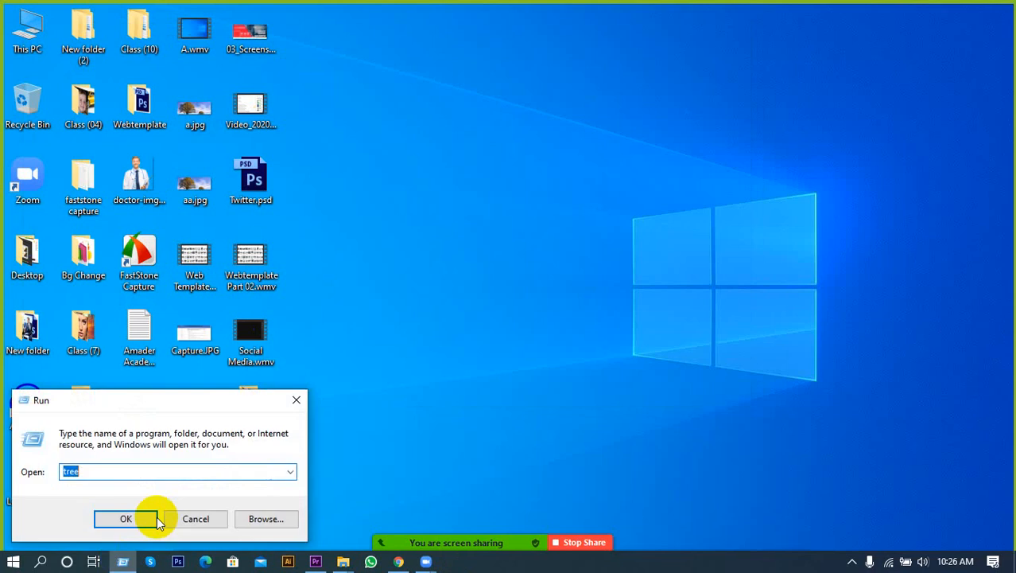
{"action": "left_click", "coordinate": [141, 518]}
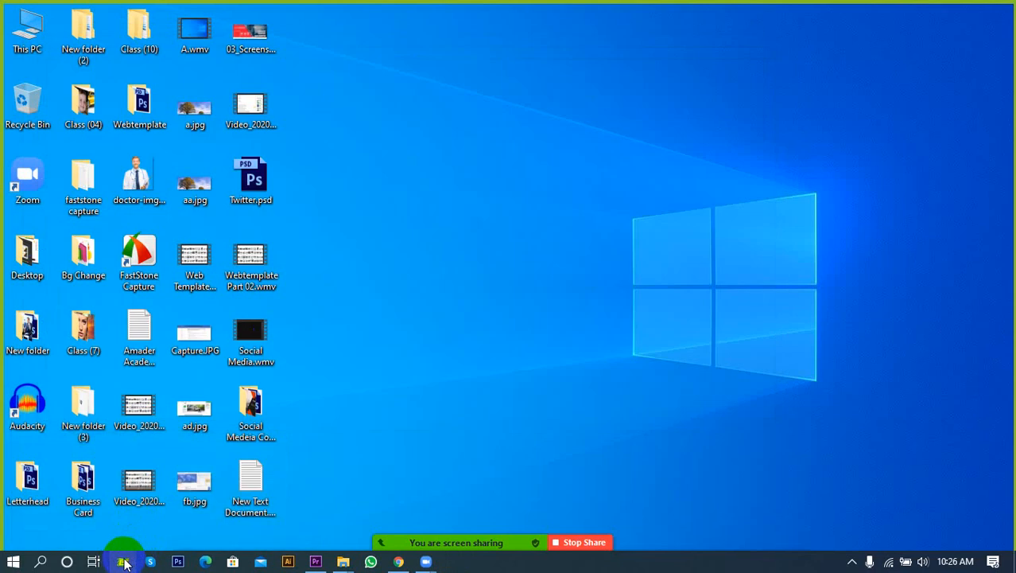
{"action": "left_click", "coordinate": [124, 562]}
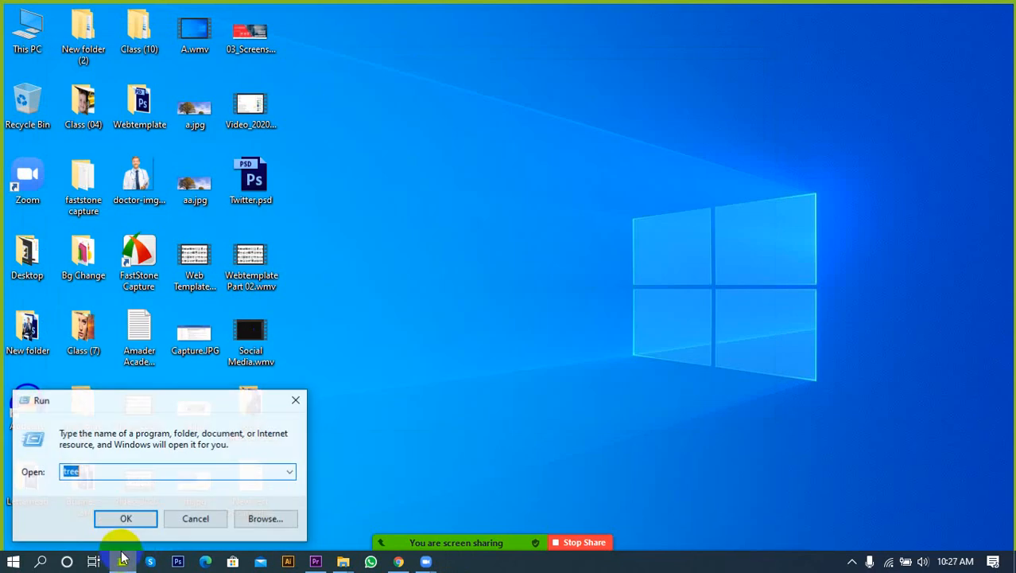
{"action": "left_click", "coordinate": [122, 521]}
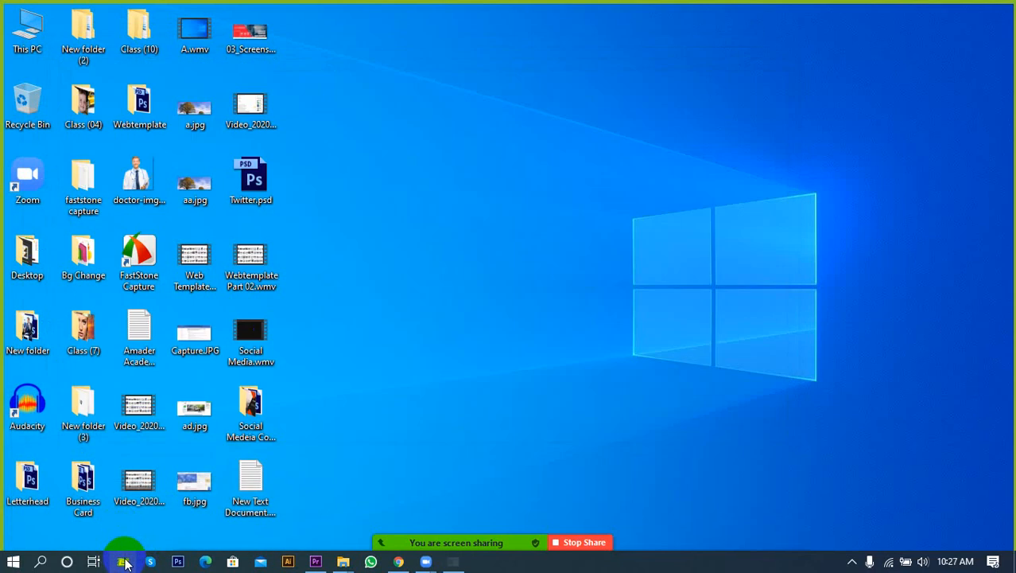
{"action": "left_click", "coordinate": [123, 562]}
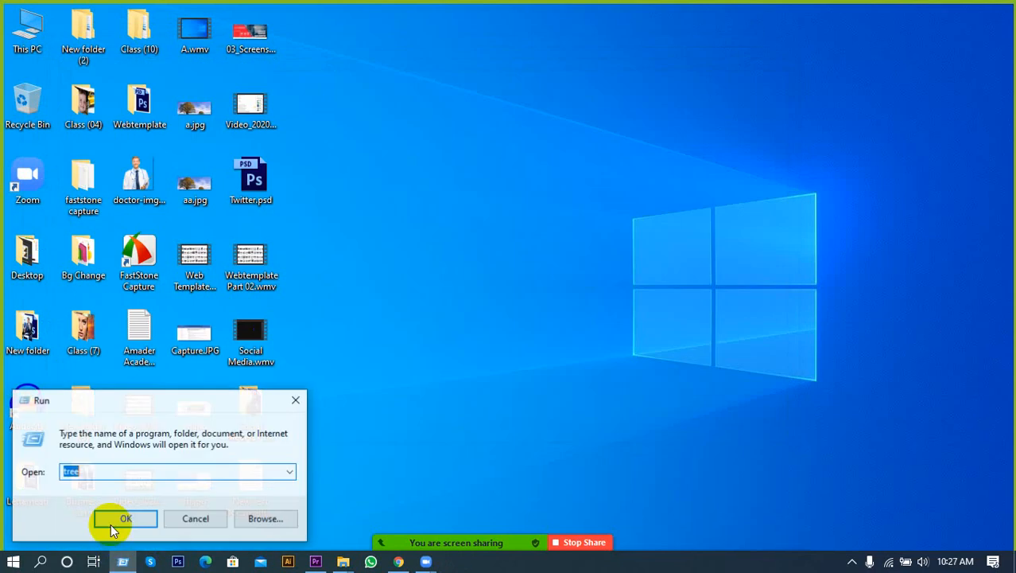
{"action": "left_click", "coordinate": [112, 523]}
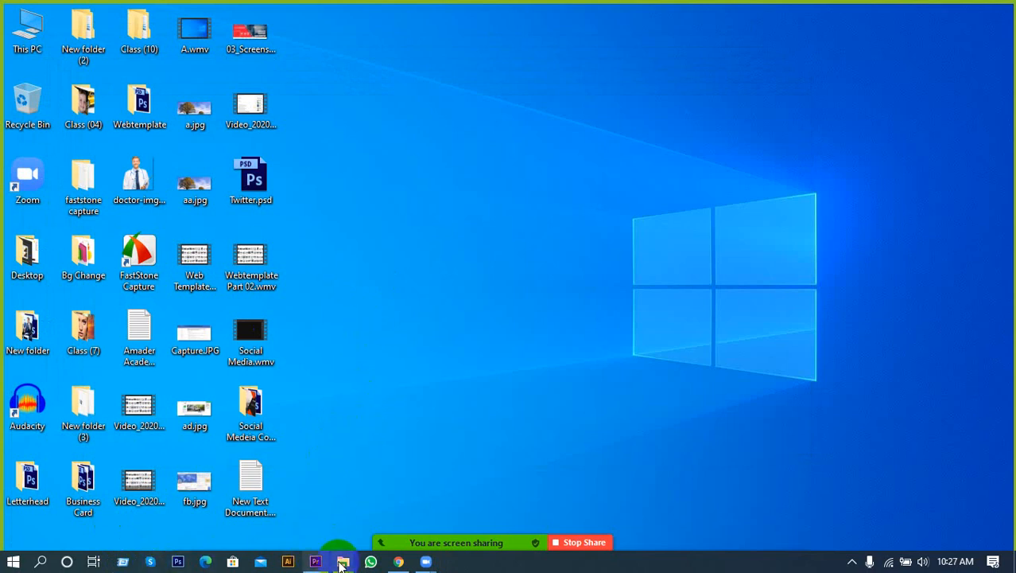
Step: Close all four open File Explorer windows, including Social Medeia Cover Design, Amader Academy and Robi
{"action": "mouse_move", "coordinate": [340, 560]}
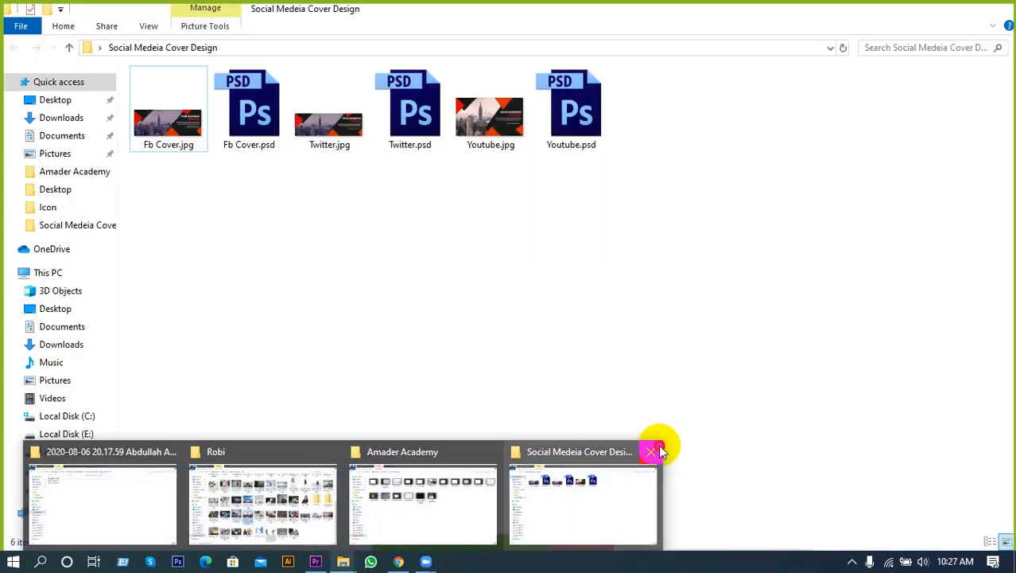
{"action": "left_click", "coordinate": [651, 451]}
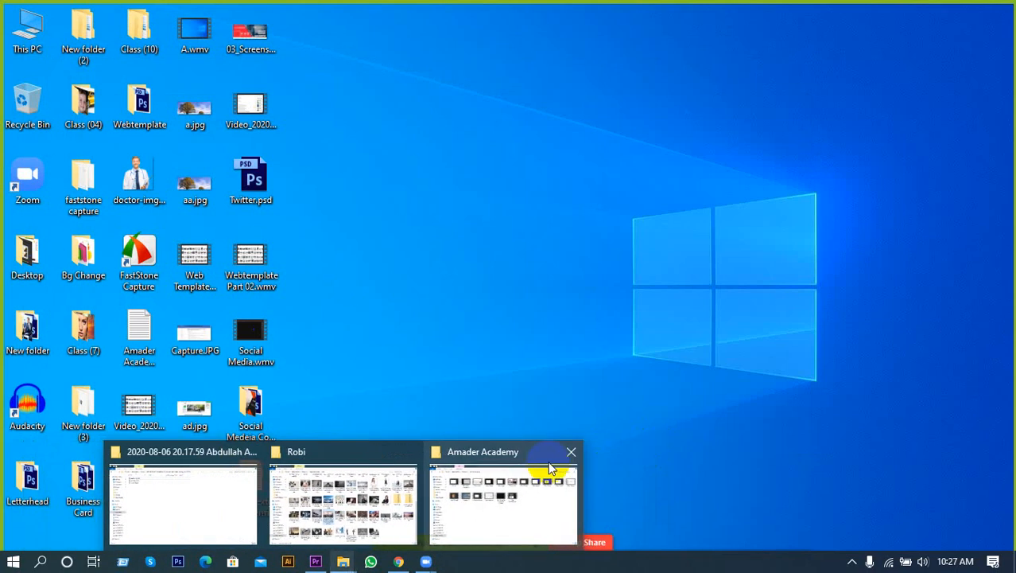
{"action": "left_click", "coordinate": [570, 451]}
{"action": "left_click", "coordinate": [487, 454]}
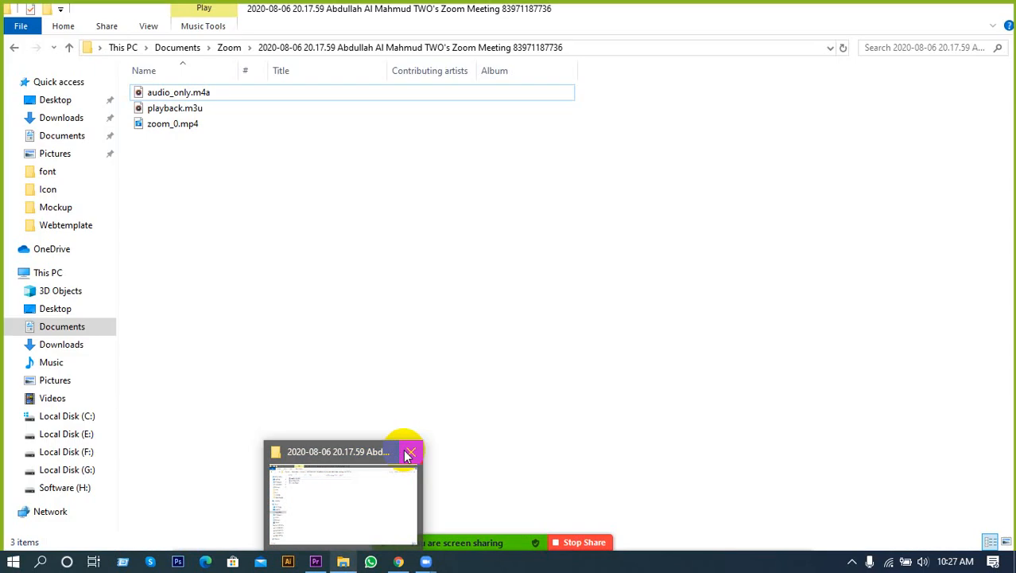
{"action": "left_click", "coordinate": [408, 453]}
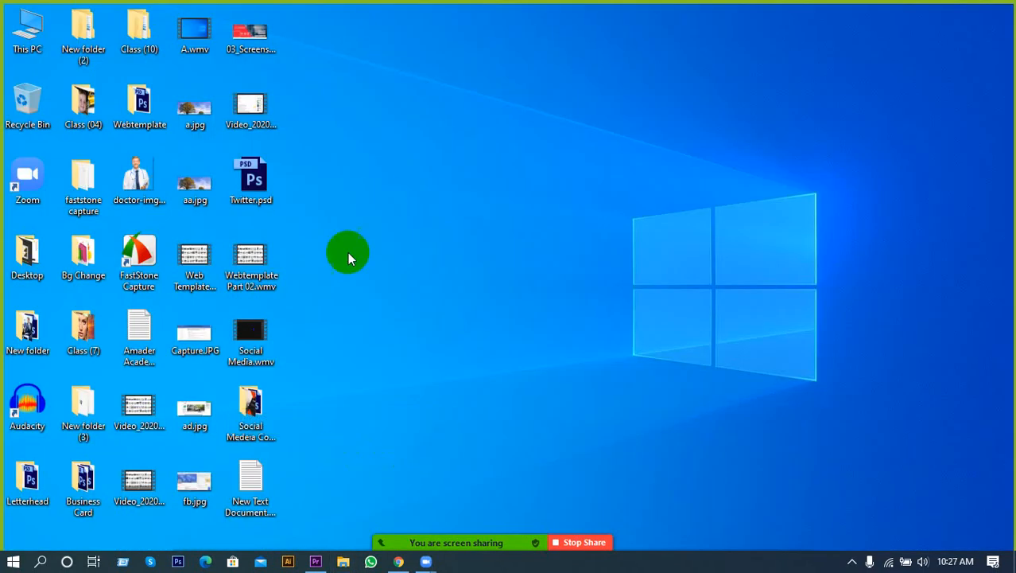
Step: Refresh the desktop twice
{"action": "right_click", "coordinate": [380, 199]}
{"action": "left_click", "coordinate": [419, 242]}
{"action": "right_click", "coordinate": [419, 241]}
{"action": "left_click", "coordinate": [454, 284]}
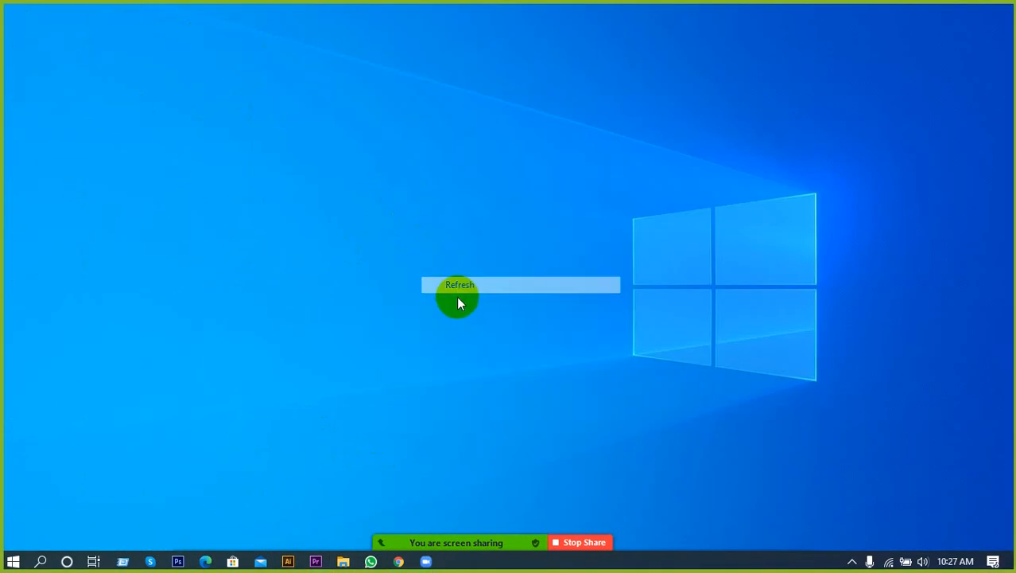
Step: Launch Adobe Photoshop CS6, then check the Zoom meeting's participants list and close it
{"action": "left_click", "coordinate": [176, 563]}
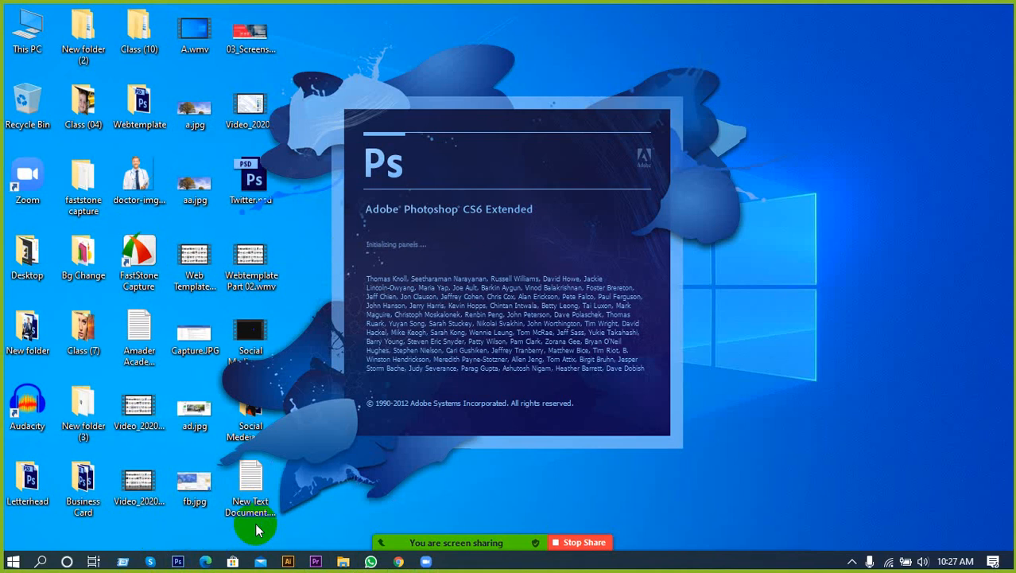
{"action": "mouse_move", "coordinate": [469, 521]}
{"action": "left_click", "coordinate": [443, 531]}
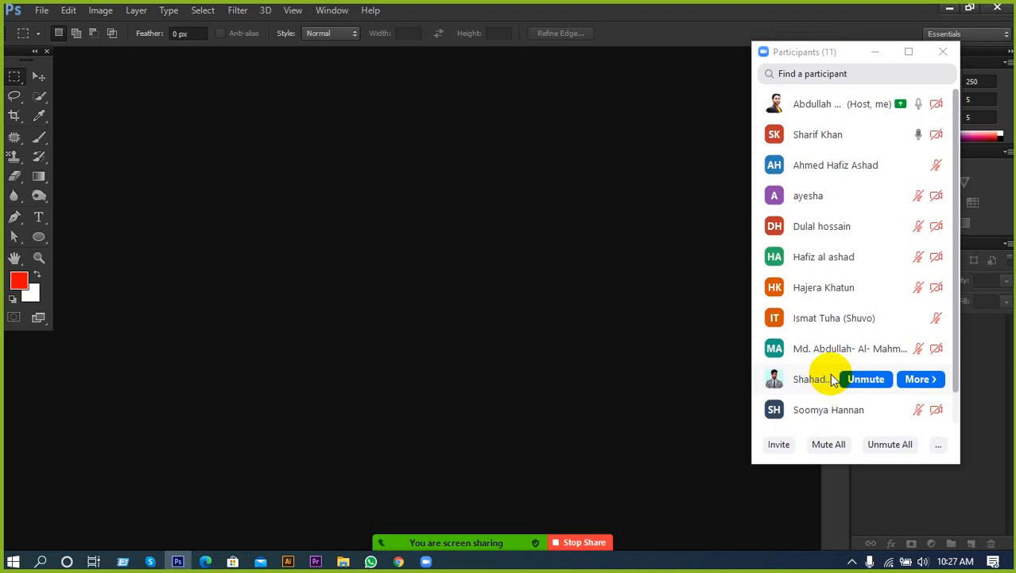
{"action": "left_click", "coordinate": [943, 54]}
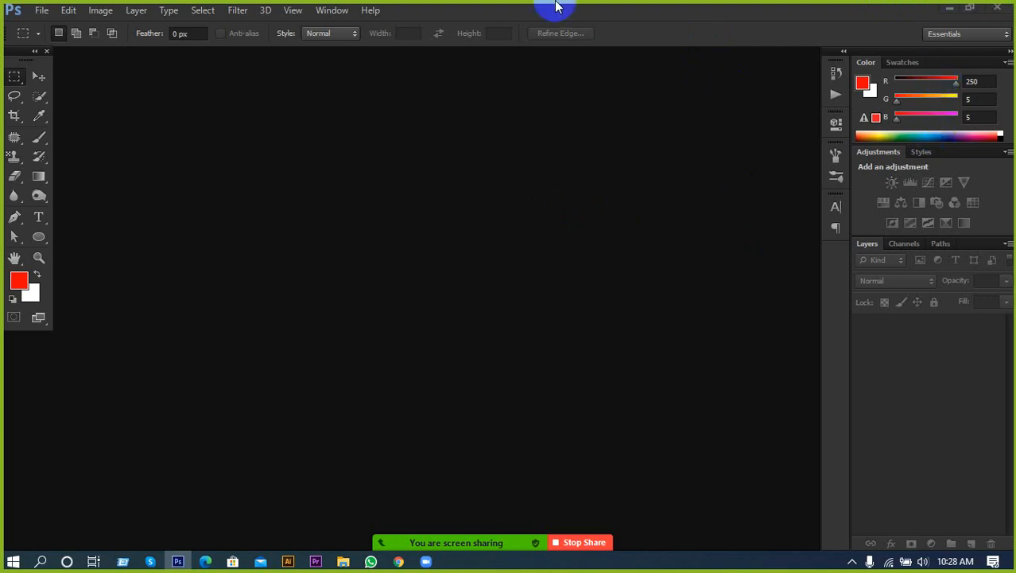
Step: Create a new 1080 x 1080 pixel document at 300 pixels/inch in RGB Color with a white background
{"action": "left_click", "coordinate": [45, 13]}
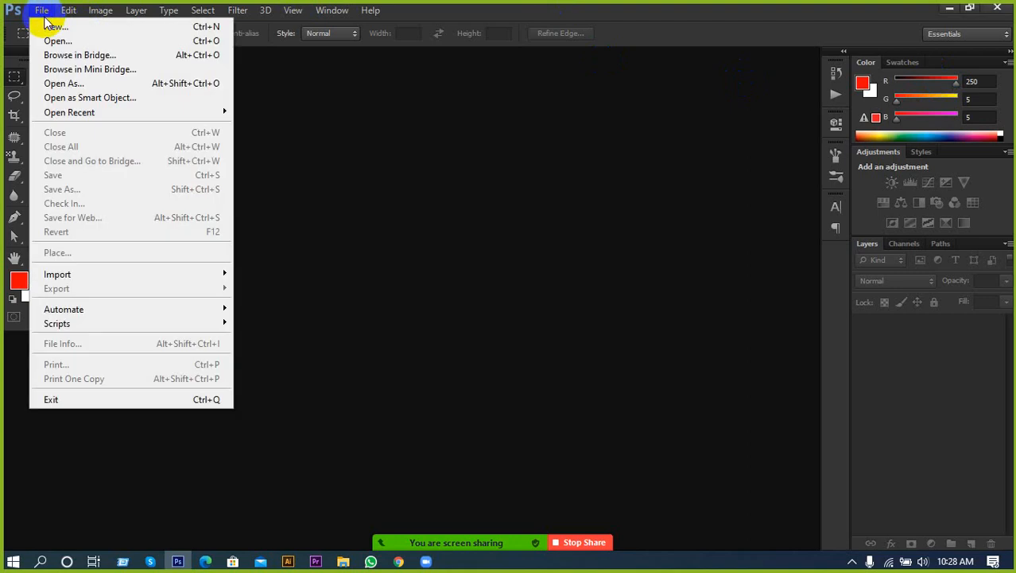
{"action": "left_click", "coordinate": [48, 26]}
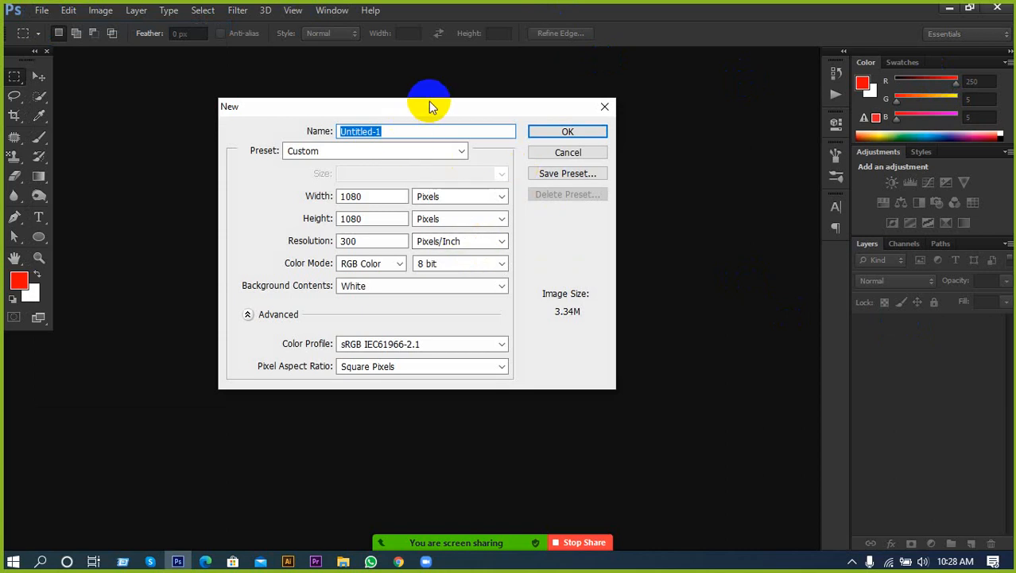
{"action": "left_click_drag", "start_coordinate": [432, 104], "coordinate": [513, 99]}
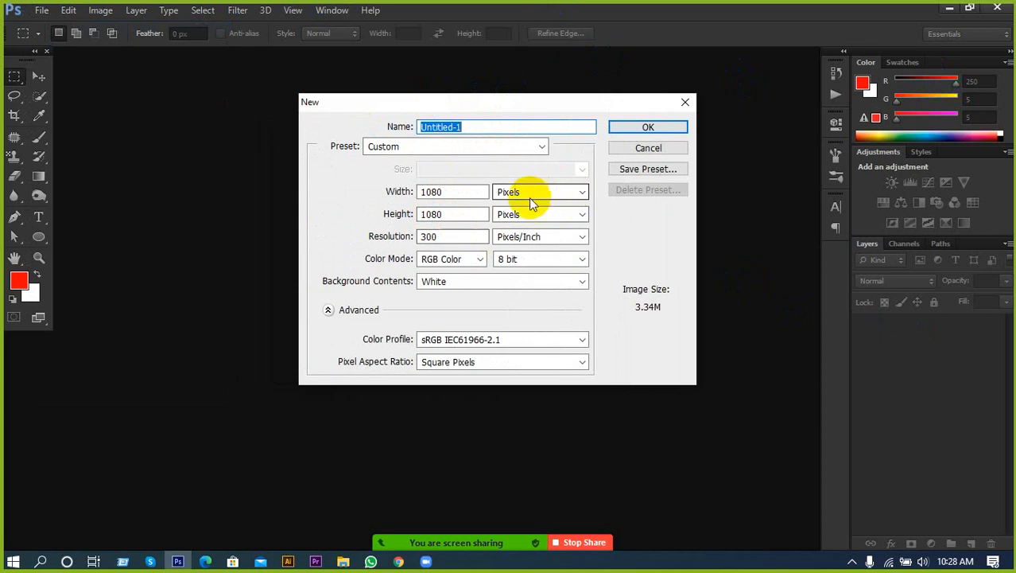
{"action": "left_click_drag", "start_coordinate": [451, 237], "coordinate": [409, 242]}
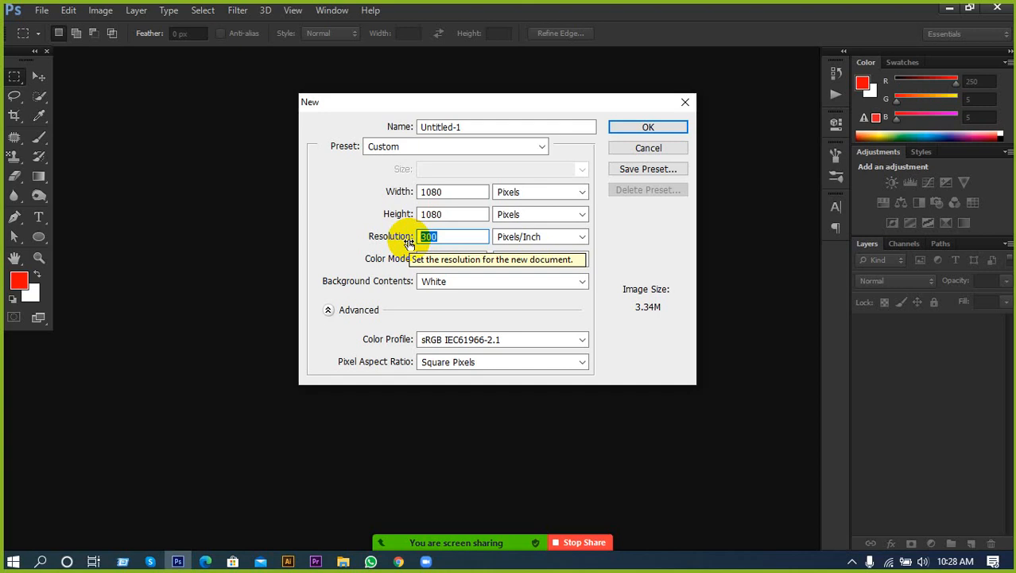
{"action": "left_click", "coordinate": [450, 236]}
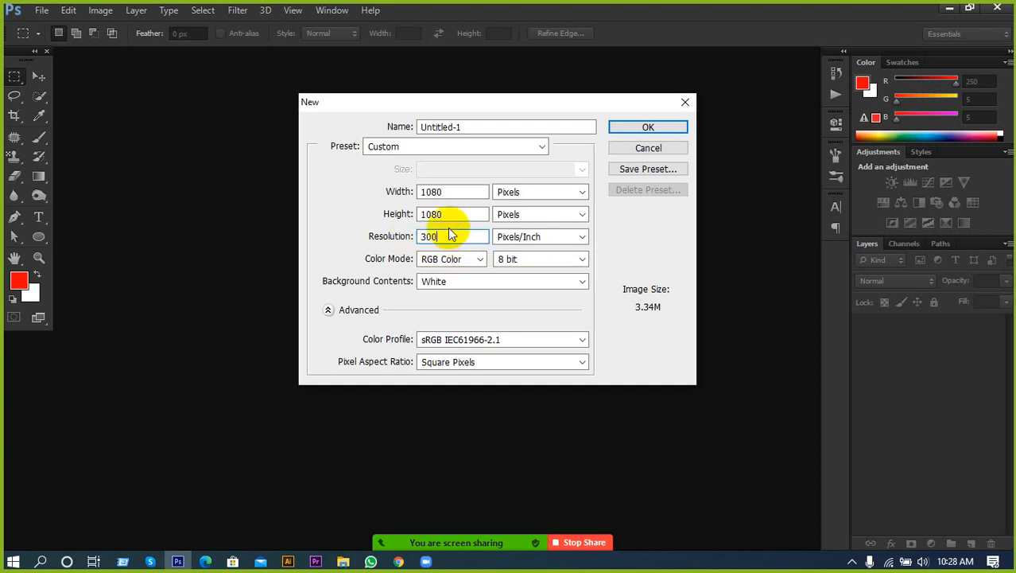
{"action": "left_click", "coordinate": [653, 129]}
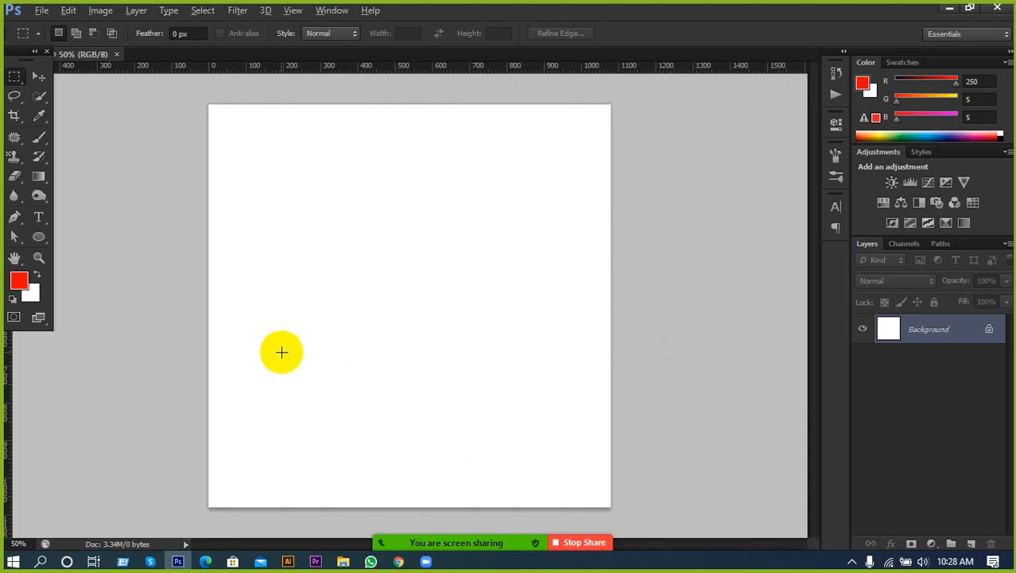
Step: Place guides along all four edges of the canvas: two horizontal and two vertical
{"action": "scroll", "coordinate": [275, 347], "scroll_direction": "down", "scroll_amount": 5}
{"action": "scroll", "coordinate": [159, 219], "scroll_direction": "up", "scroll_amount": 2}
{"action": "scroll", "coordinate": [92, 150], "scroll_direction": "up", "scroll_amount": 1}
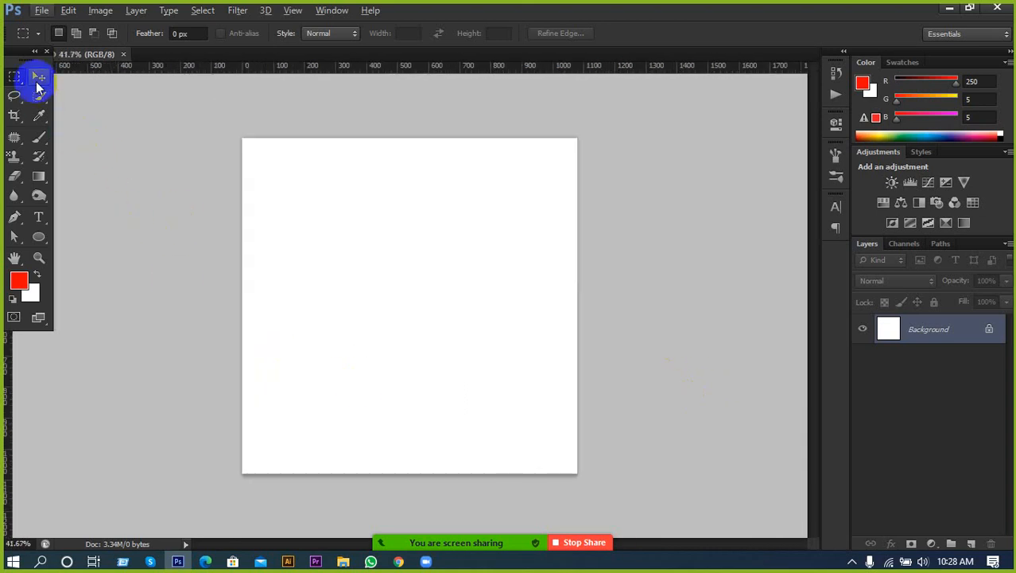
{"action": "left_click", "coordinate": [38, 78]}
{"action": "scroll", "coordinate": [220, 159], "scroll_direction": "down", "scroll_amount": 2}
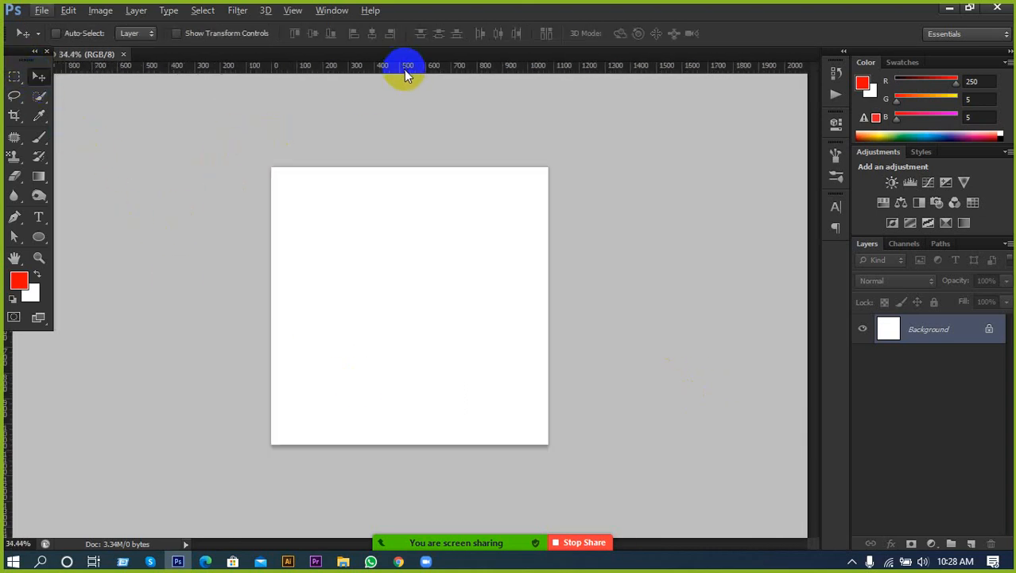
{"action": "left_click_drag", "start_coordinate": [404, 69], "coordinate": [402, 167]}
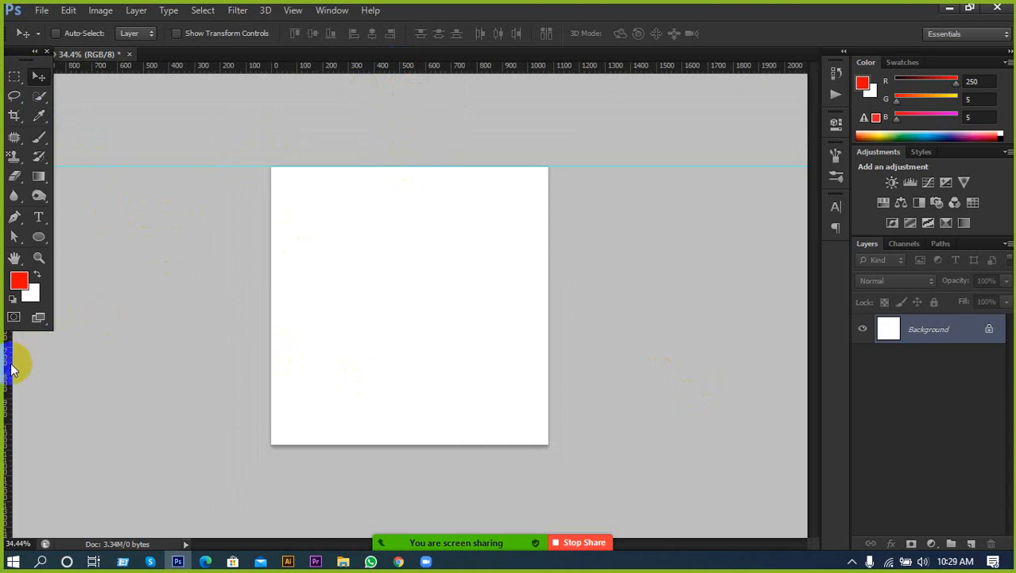
{"action": "left_click_drag", "start_coordinate": [11, 367], "coordinate": [272, 358]}
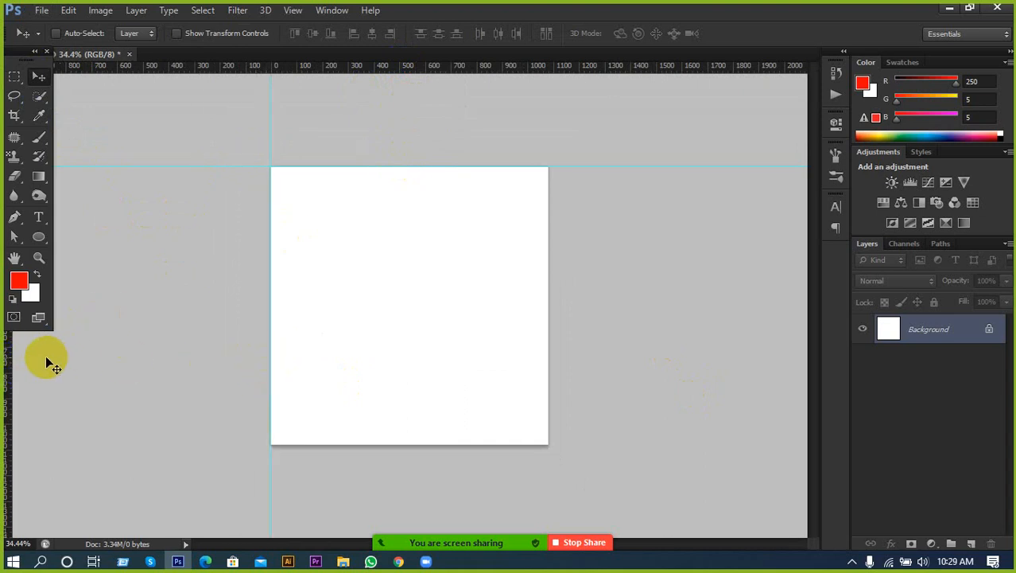
{"action": "left_click_drag", "start_coordinate": [7, 352], "coordinate": [548, 357]}
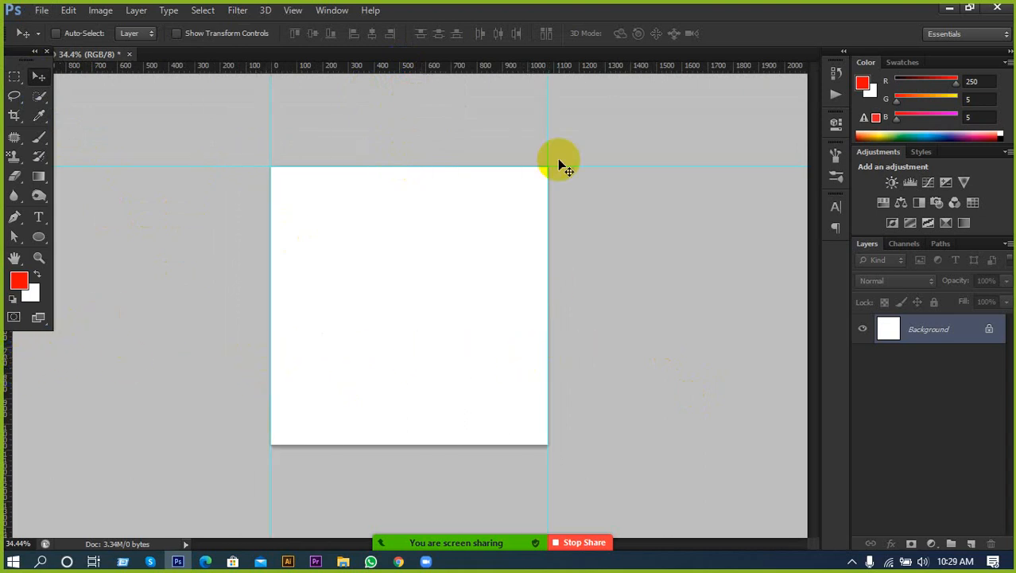
{"action": "left_click_drag", "start_coordinate": [556, 68], "coordinate": [555, 443]}
{"action": "scroll", "coordinate": [478, 470], "scroll_direction": "up", "scroll_amount": 3}
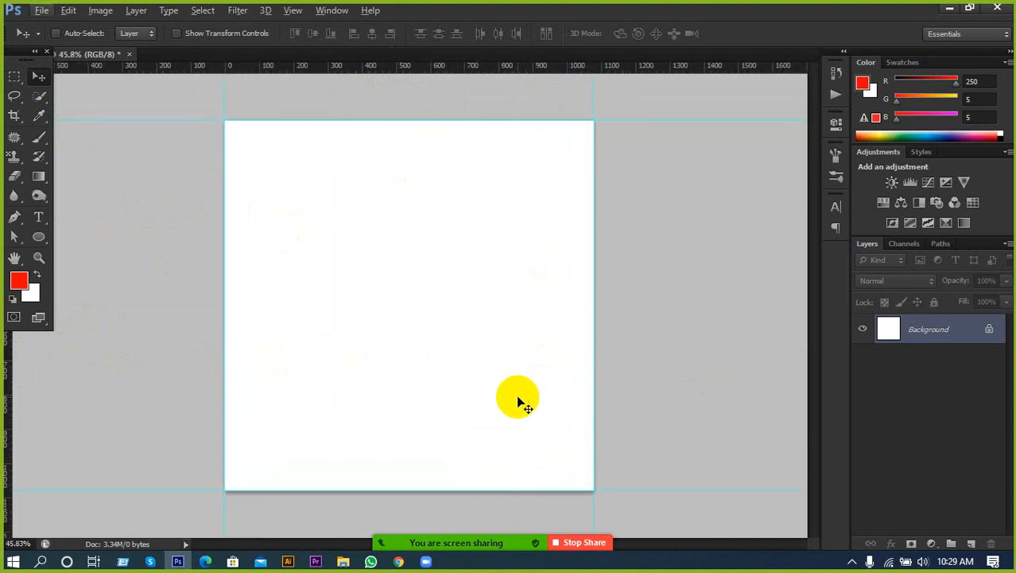
{"action": "scroll", "coordinate": [381, 338], "scroll_direction": "down", "scroll_amount": 1}
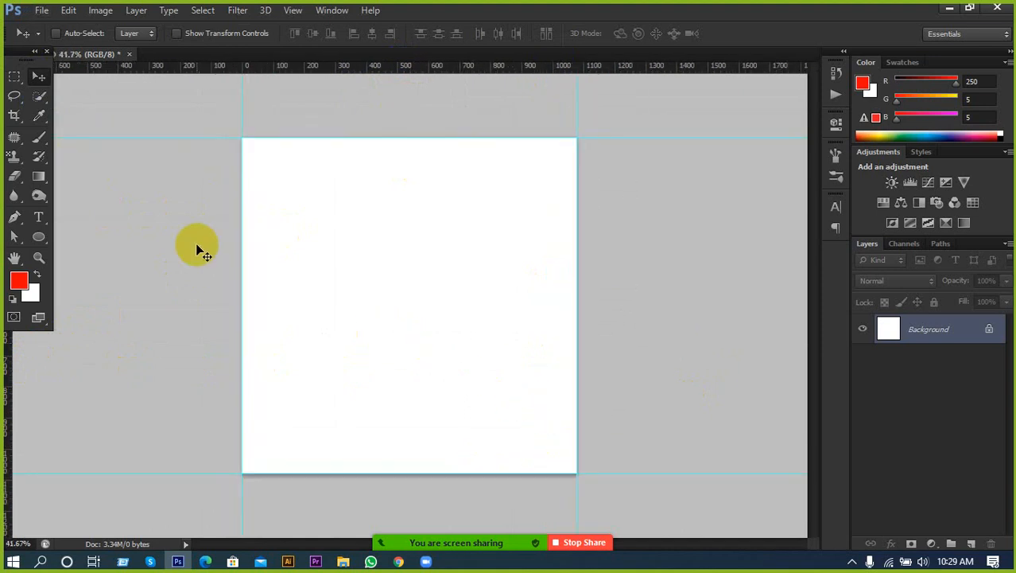
Step: Draw a 1080 x 1080 px rectangle shape covering the whole canvas, then hide its layer and show it again
{"action": "left_click_drag", "start_coordinate": [35, 235], "coordinate": [94, 234]}
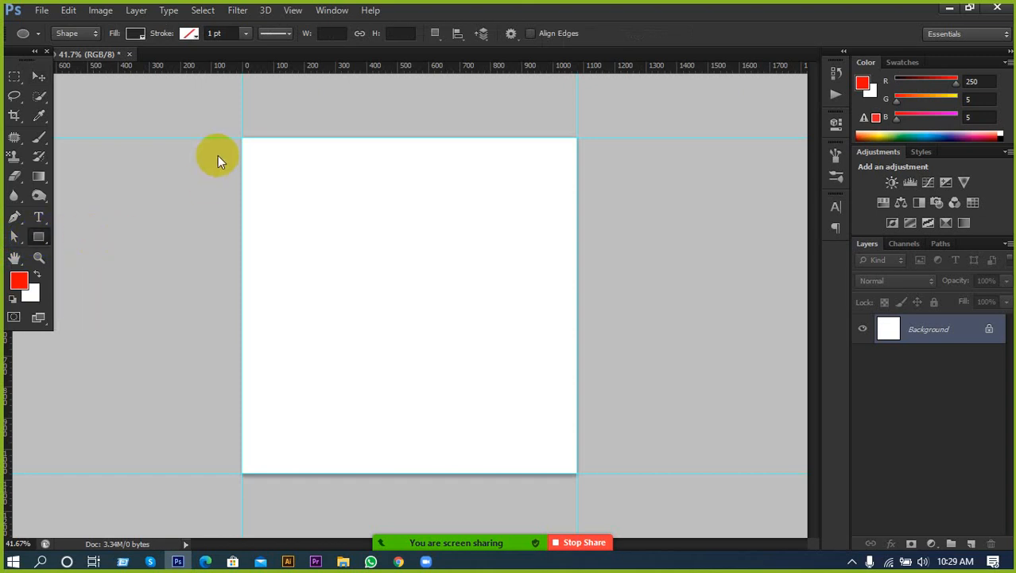
{"action": "left_click_drag", "start_coordinate": [241, 138], "coordinate": [578, 474]}
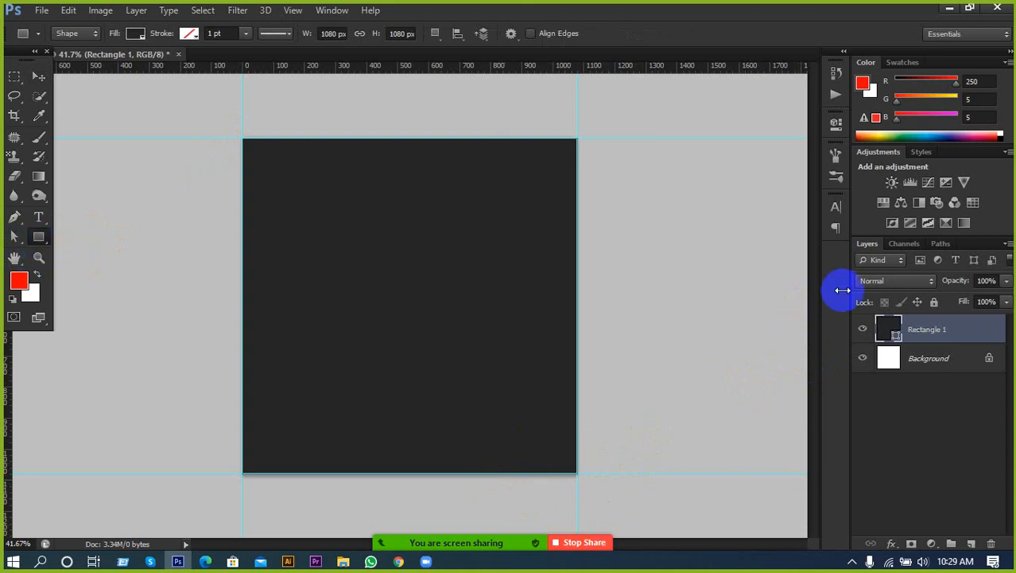
{"action": "left_click", "coordinate": [867, 329]}
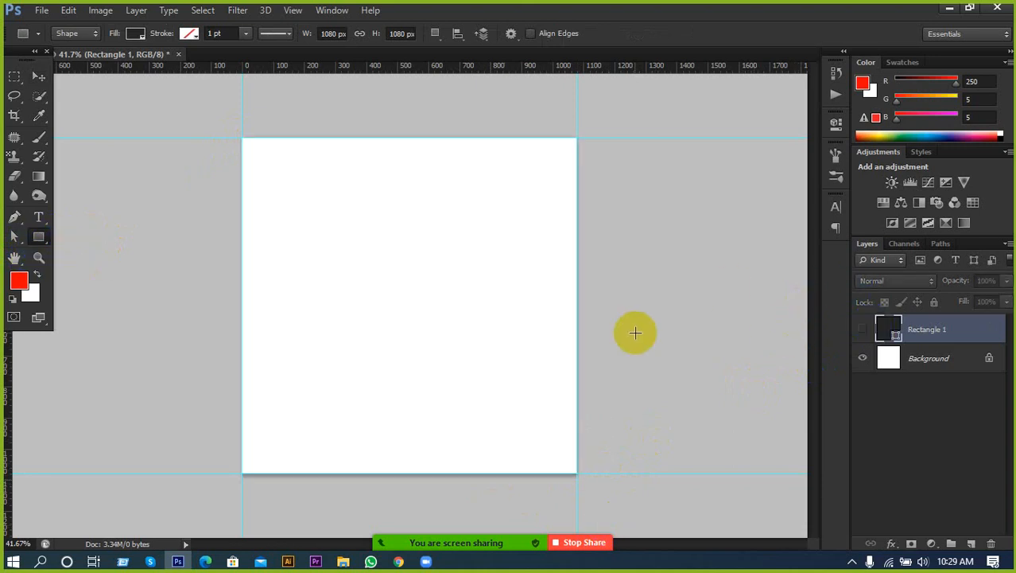
{"action": "left_click", "coordinate": [863, 328]}
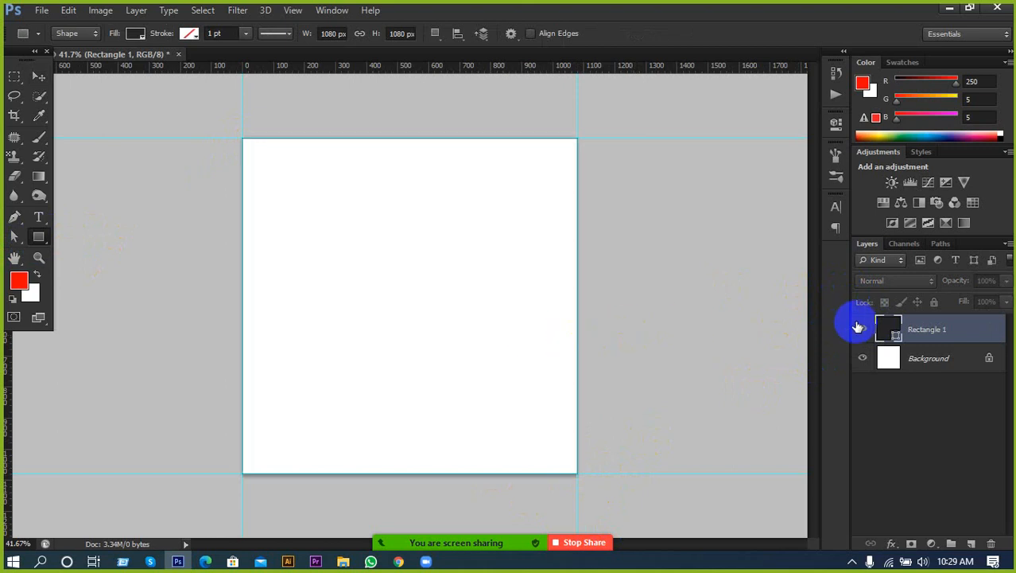
Step: Draw a circle about 424 px in diameter with the Ellipse tool, slightly right of the canvas centre
{"action": "left_click", "coordinate": [18, 238]}
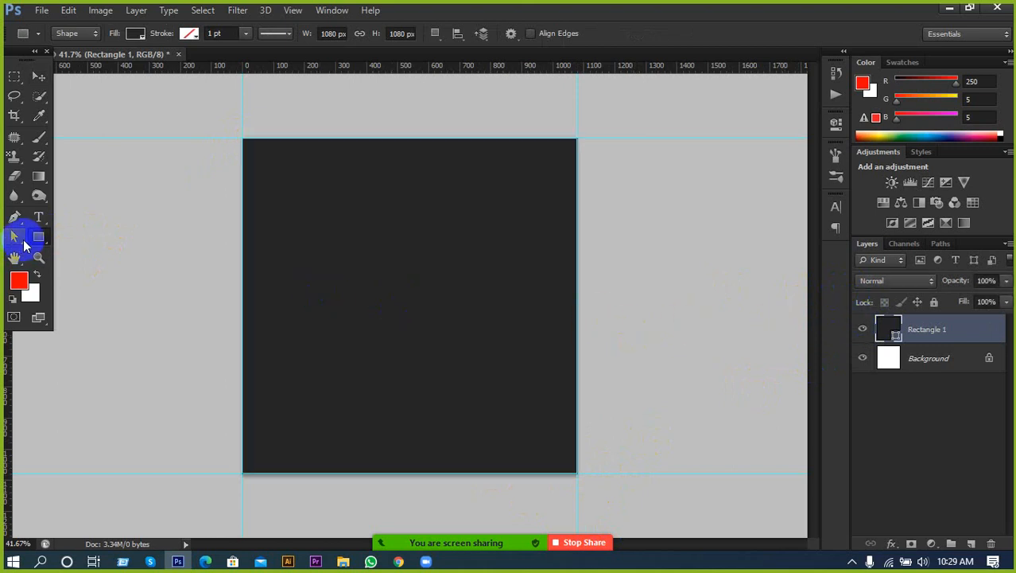
{"action": "left_click_drag", "start_coordinate": [35, 237], "coordinate": [80, 263]}
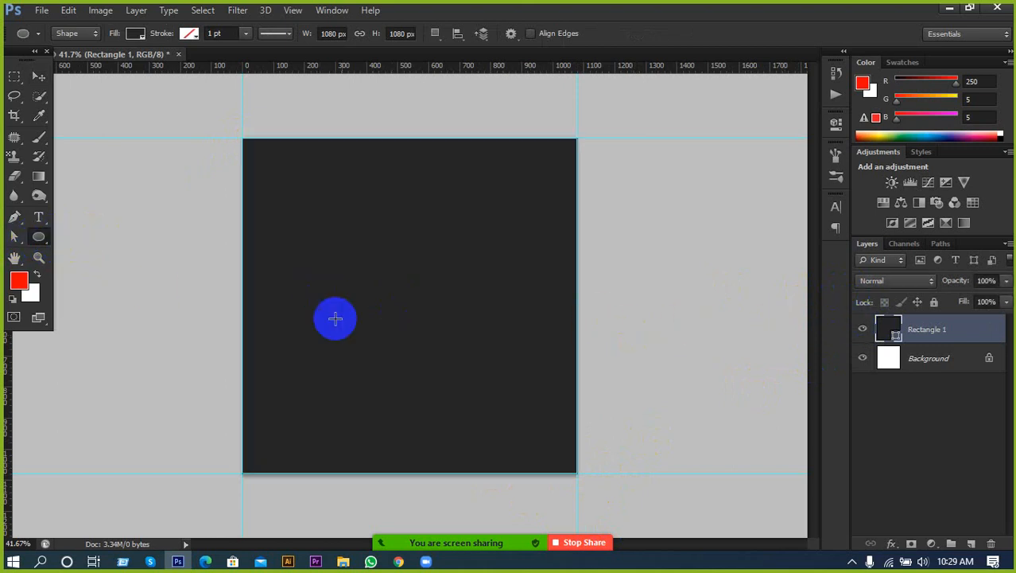
{"action": "left_click_drag", "start_coordinate": [386, 234], "coordinate": [537, 368]}
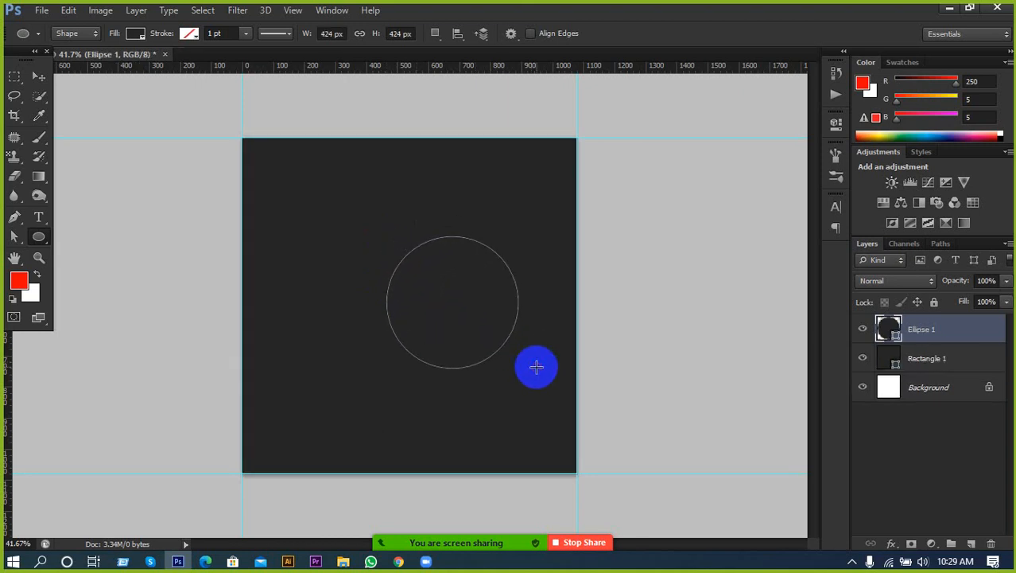
Step: Change the circle's fill from dark grey to a bright, fully saturated red
{"action": "double_click", "coordinate": [889, 333]}
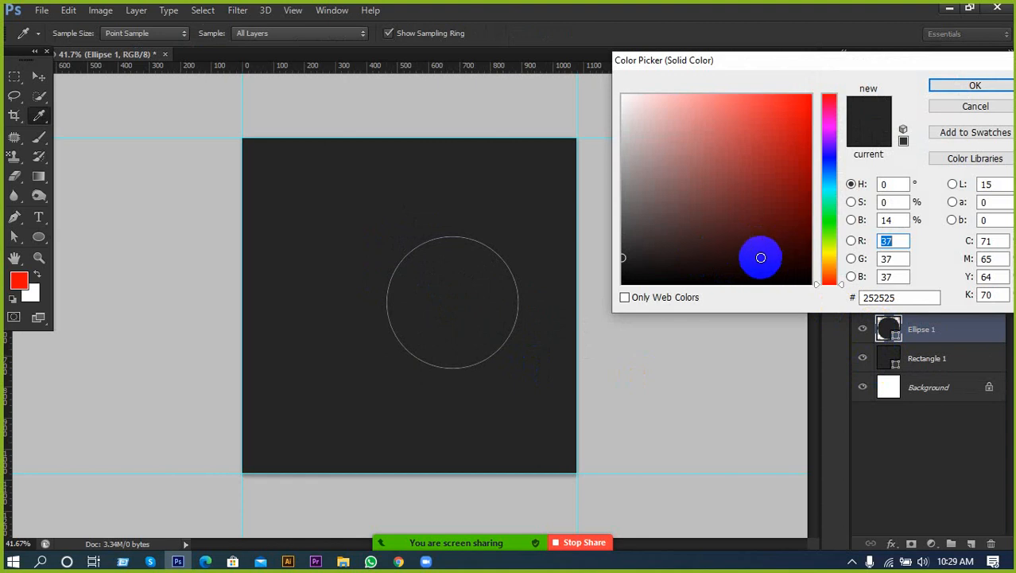
{"action": "left_click", "coordinate": [810, 125]}
{"action": "left_click_drag", "start_coordinate": [811, 125], "coordinate": [807, 104]}
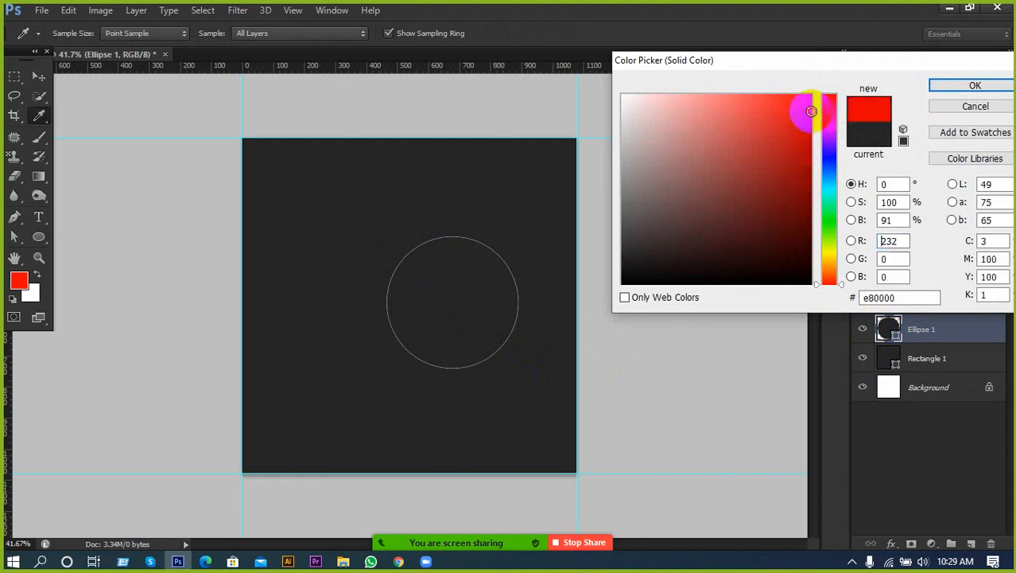
{"action": "left_click", "coordinate": [973, 85]}
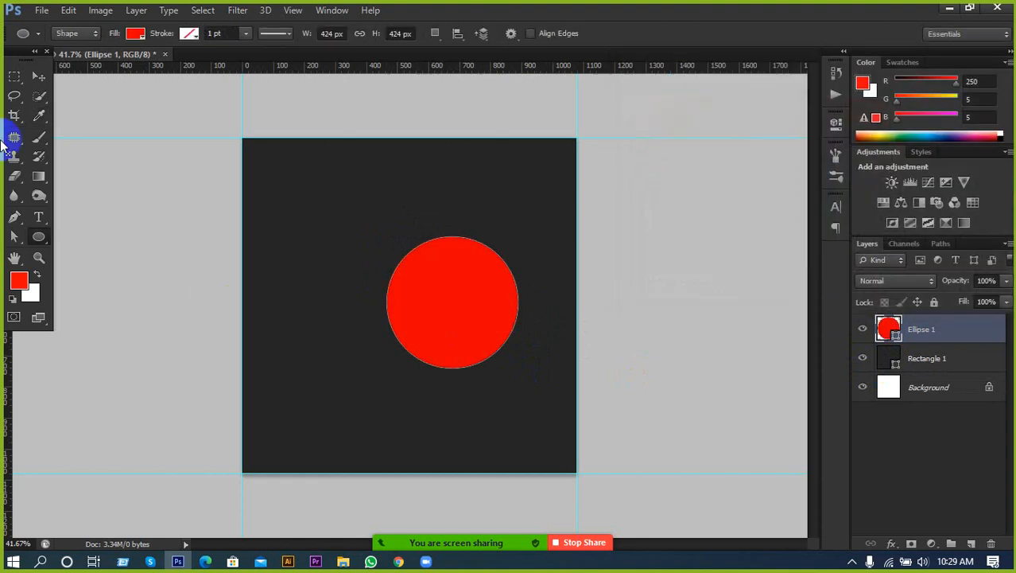
Step: Duplicate the red circle's layer
{"action": "left_click", "coordinate": [39, 76]}
{"action": "left_click", "coordinate": [422, 297]}
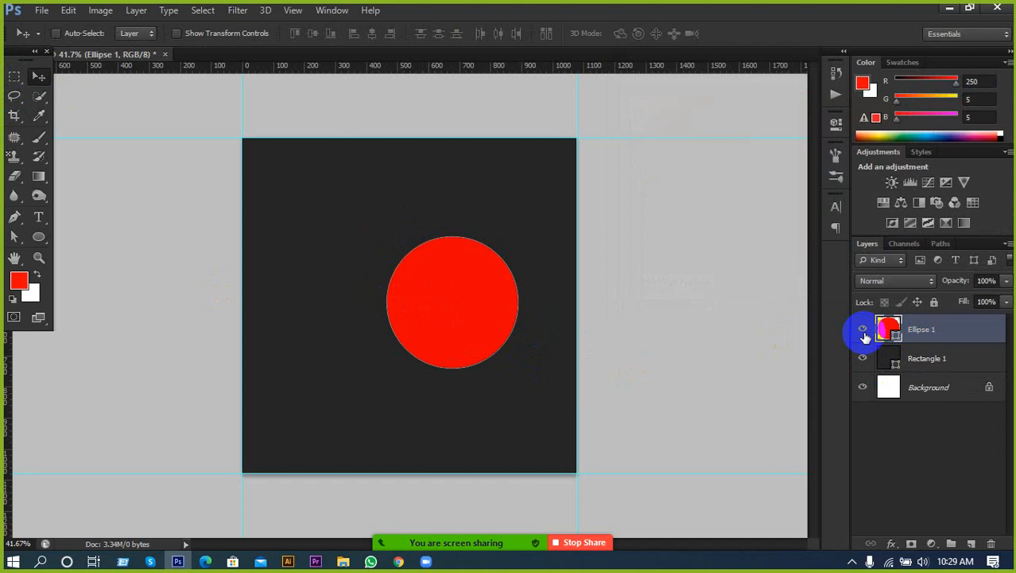
{"action": "key", "text": "ctrl+j"}
Step: Recolour the lower of the two circles with a darker red, about bc0101
{"action": "left_click", "coordinate": [911, 360]}
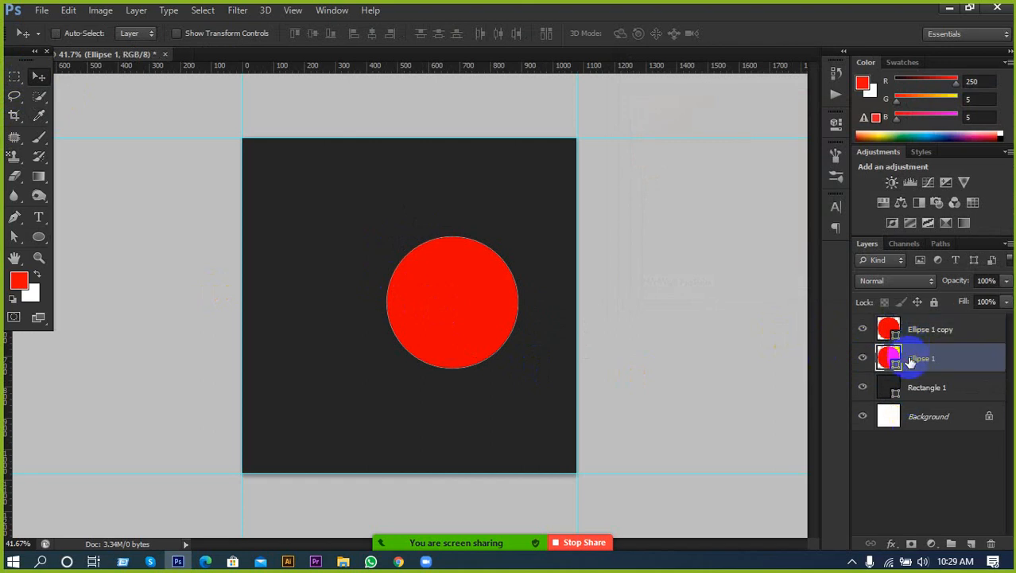
{"action": "left_click", "coordinate": [888, 356]}
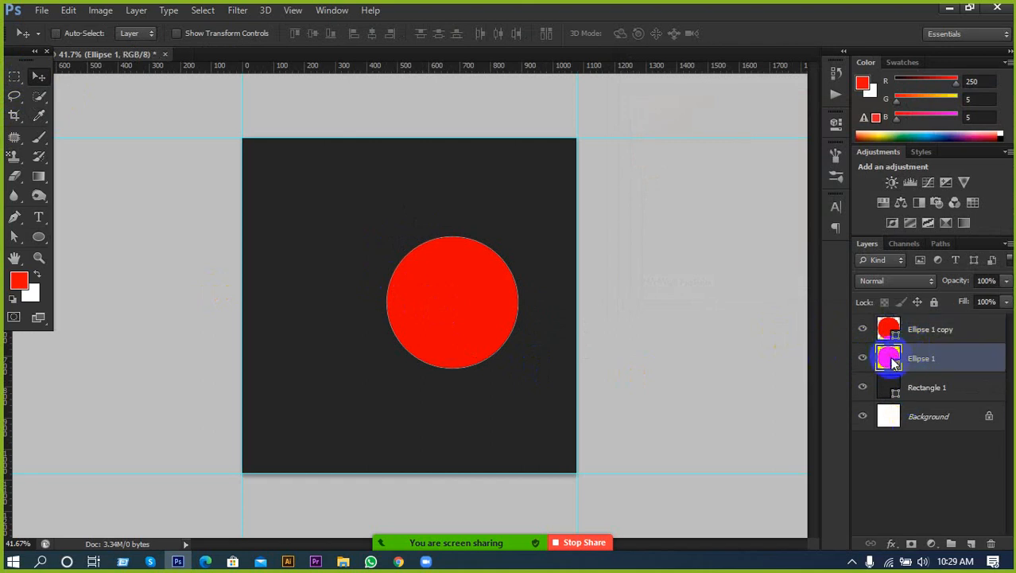
{"action": "double_click", "coordinate": [890, 359]}
{"action": "left_click", "coordinate": [810, 144]}
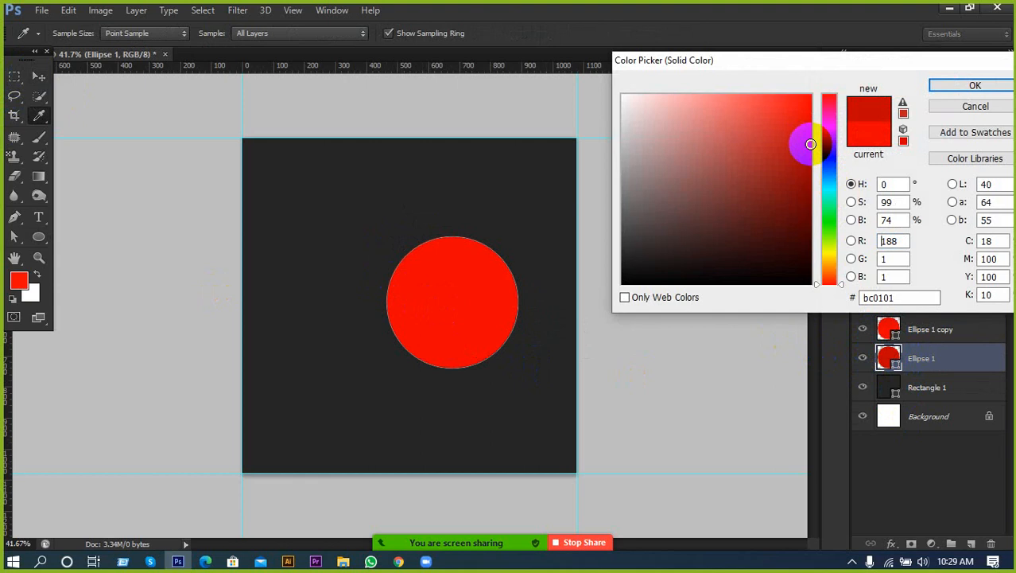
{"action": "left_click", "coordinate": [973, 84]}
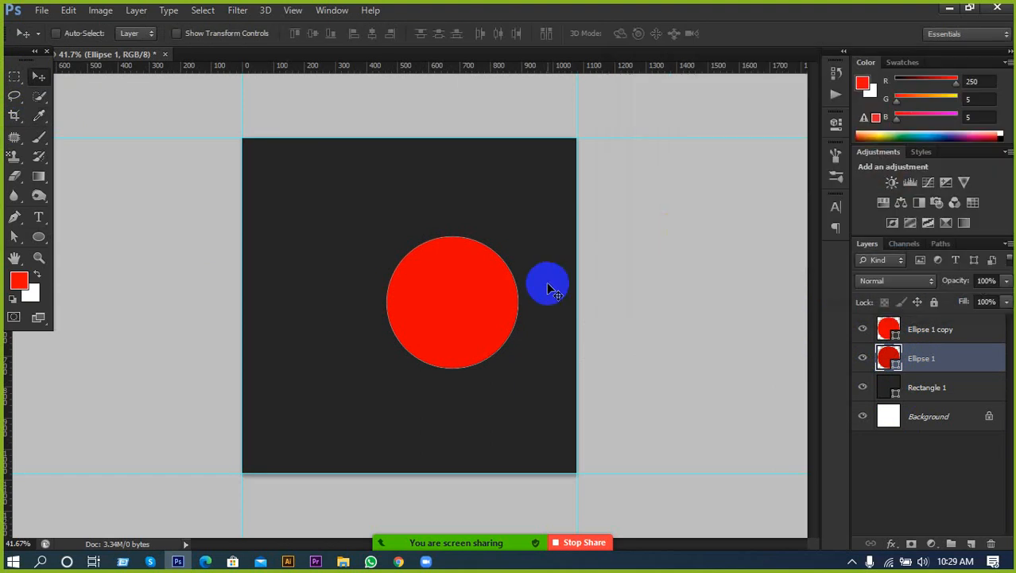
Step: Scale the lower circle proportionally to about 118%, growing toward the upper left with its lower-right corner fixed
{"action": "key", "text": "ctrl+t"}
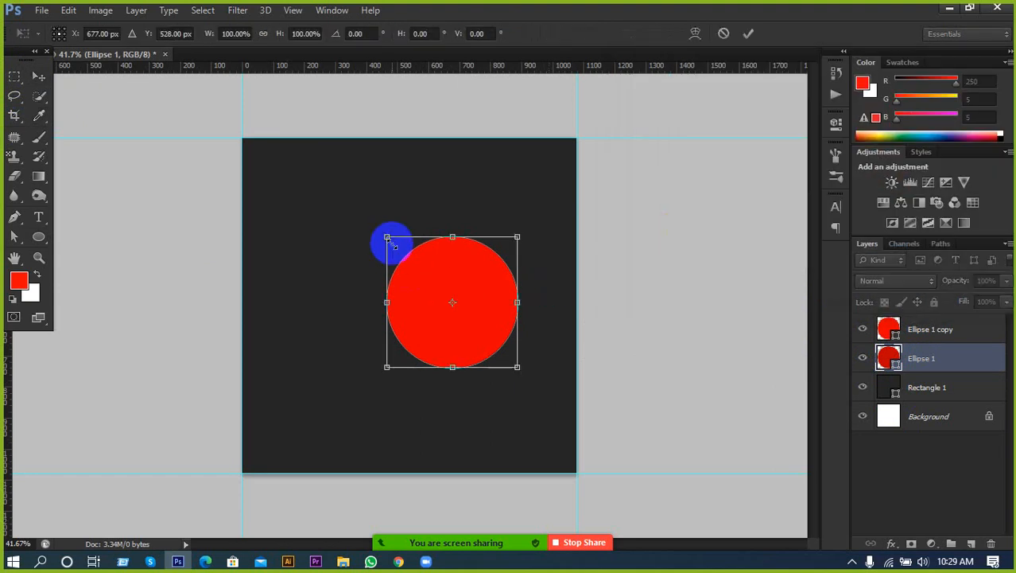
{"action": "left_click_drag", "start_coordinate": [387, 238], "coordinate": [357, 226]}
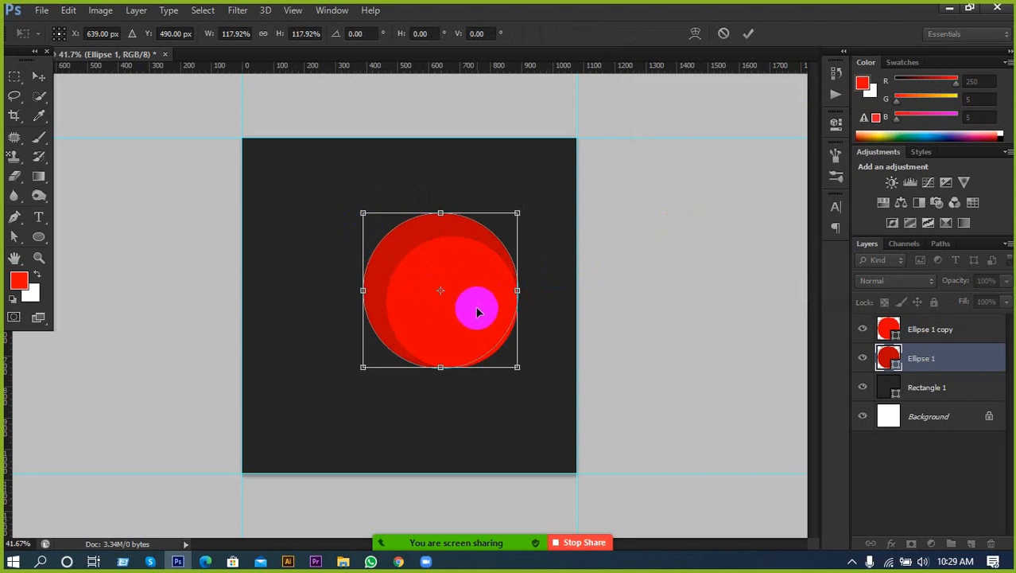
{"action": "left_click", "coordinate": [748, 33]}
Step: Turn on Auto-Select for the Move tool and select the dark red circle directly on the canvas
{"action": "key", "text": "ctrl+plus"}
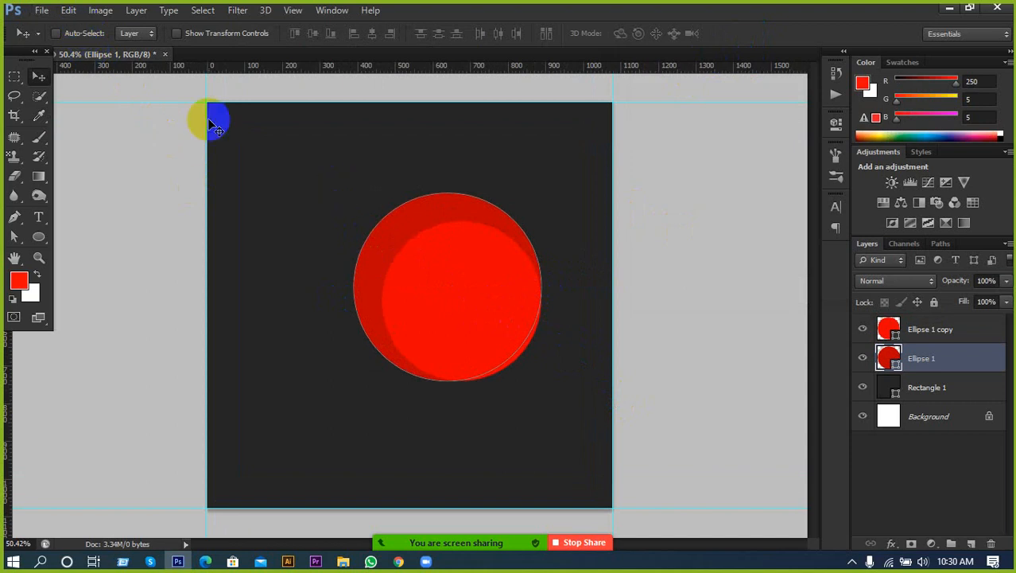
{"action": "left_click", "coordinate": [71, 33]}
{"action": "left_click", "coordinate": [428, 270]}
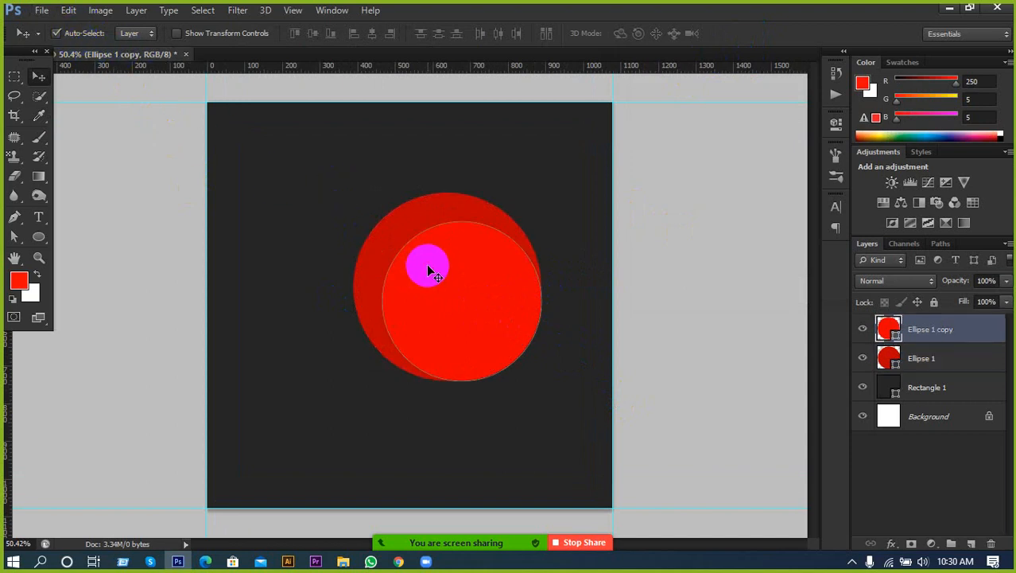
{"action": "left_click", "coordinate": [367, 228]}
{"action": "left_click", "coordinate": [389, 239]}
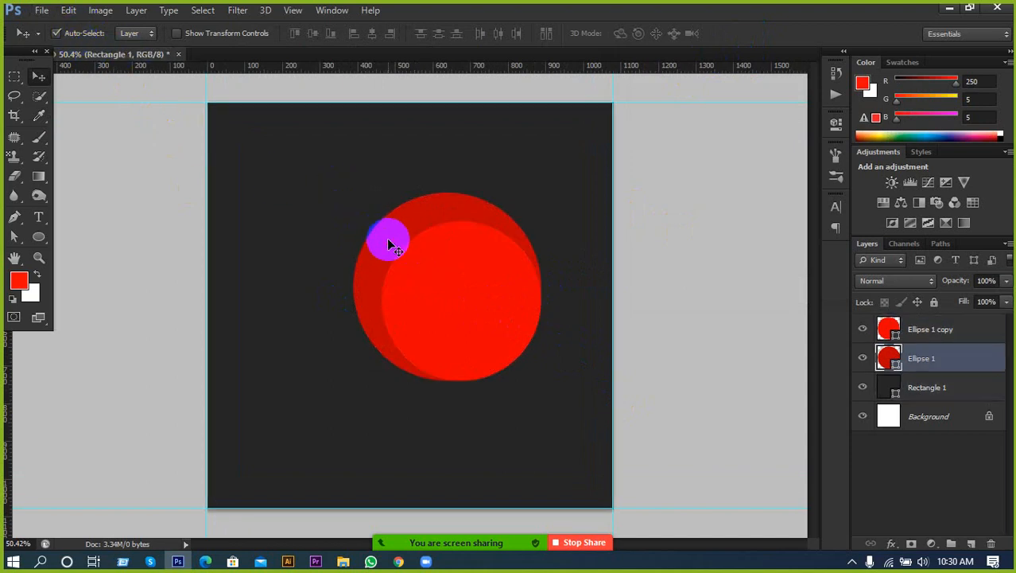
Step: Nudge the bright red circle slightly up and left so it sits inside the larger circle near its lower-right edge
{"action": "scroll", "coordinate": [390, 243], "scroll_direction": "up", "scroll_amount": 1}
{"action": "scroll", "coordinate": [687, 394], "scroll_direction": "up", "scroll_amount": 1}
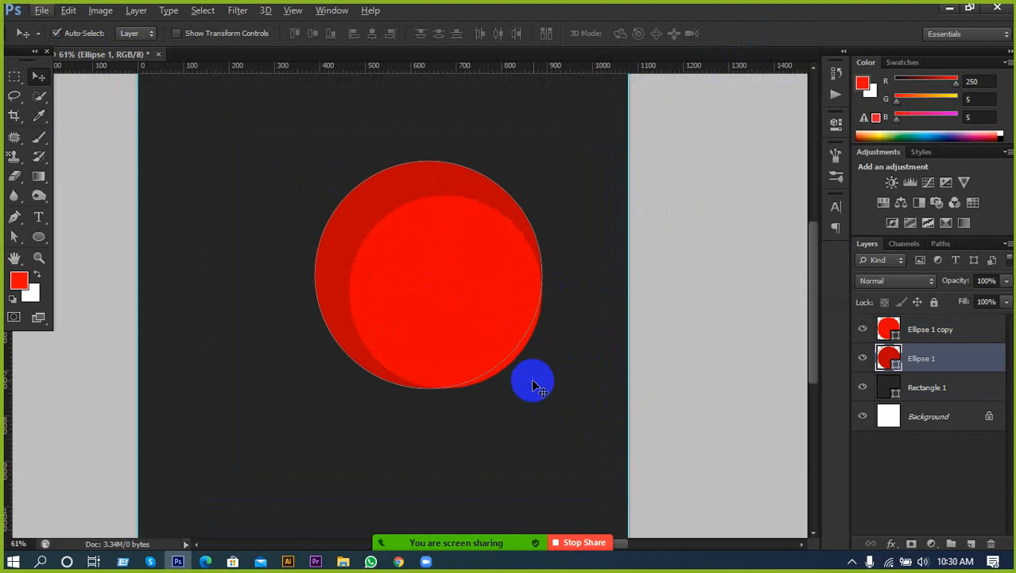
{"action": "left_click", "coordinate": [478, 329]}
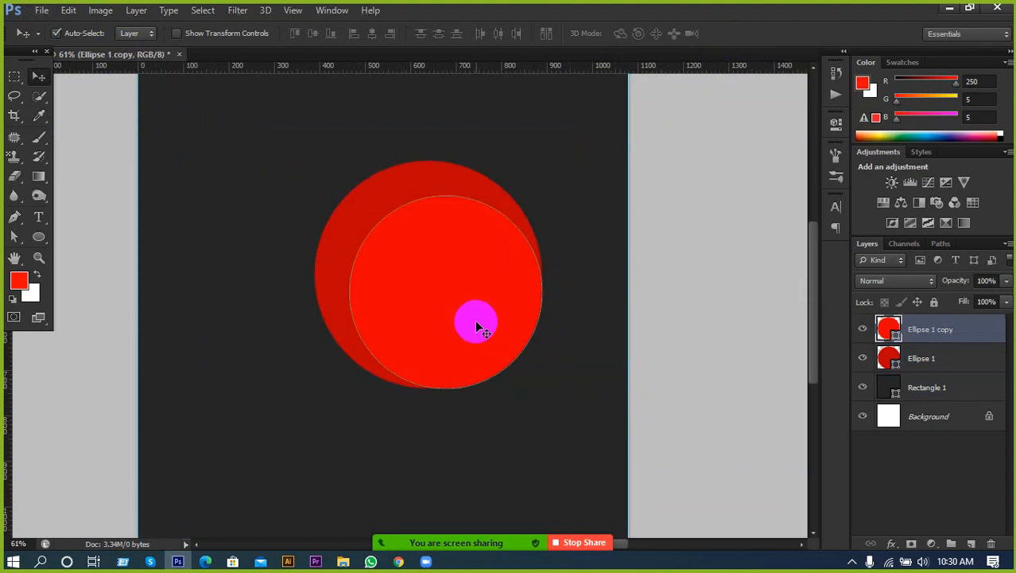
{"action": "key", "text": "Up"}
{"action": "key", "text": "Up"}
{"action": "key", "text": "Up"}
{"action": "key", "text": "Up"}
{"action": "key", "text": "Up"}
{"action": "key", "text": "Up"}
{"action": "key", "text": "Up"}
{"action": "key", "text": "Up"}
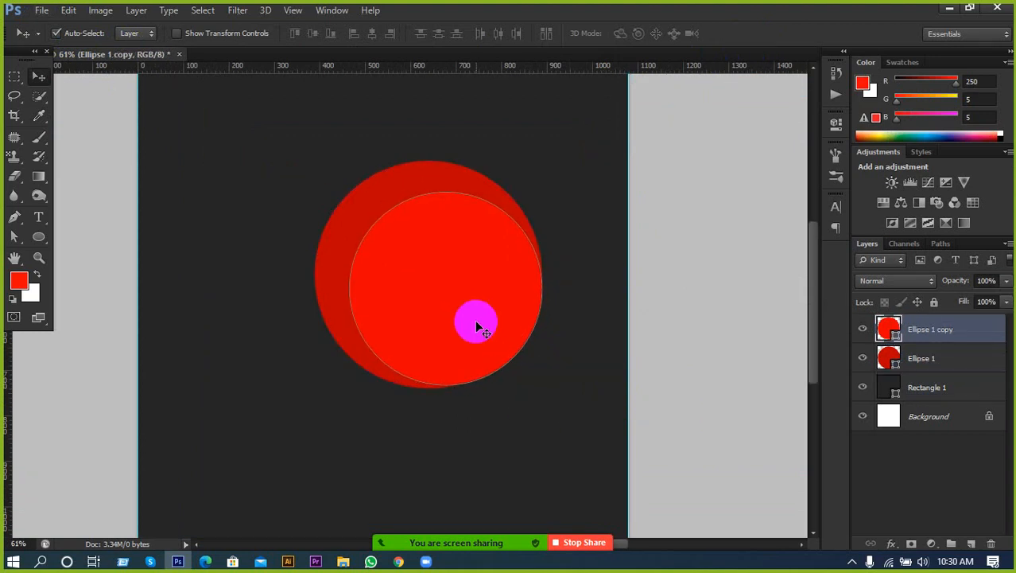
{"action": "key", "text": "Up"}
{"action": "key", "text": "Up"}
{"action": "key", "text": "Up"}
{"action": "key", "text": "Up"}
{"action": "key", "text": "Down"}
{"action": "key", "text": "Down"}
{"action": "key", "text": "Down"}
{"action": "key", "text": "Down"}
{"action": "key", "text": "Down"}
{"action": "key", "text": "Down"}
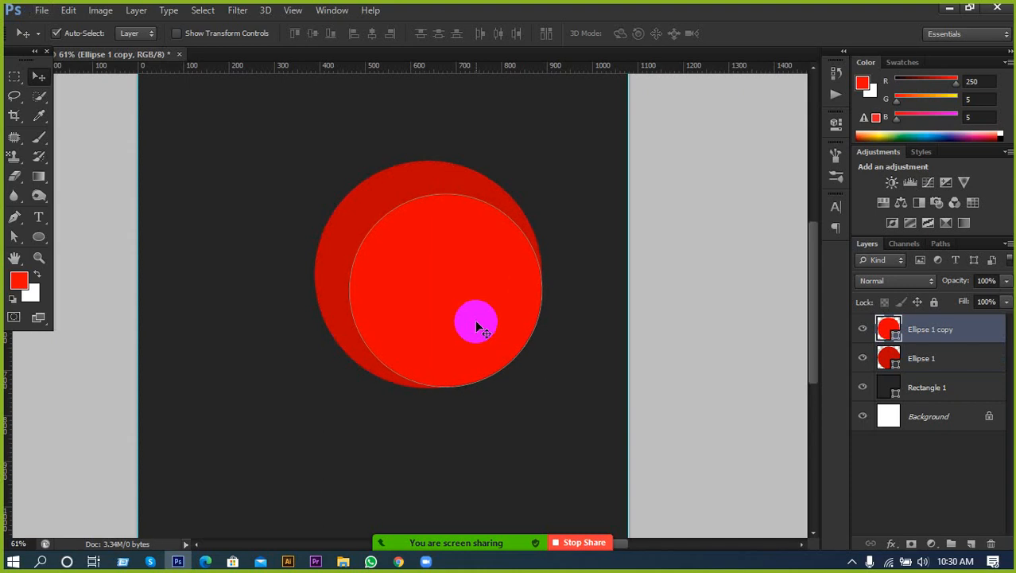
{"action": "key", "text": "Up"}
{"action": "key", "text": "Up"}
{"action": "key", "text": "Up"}
{"action": "key", "text": "Up"}
{"action": "key", "text": "Left"}
{"action": "key", "text": "Left"}
{"action": "key", "text": "Left"}
{"action": "key", "text": "Left"}
{"action": "key", "text": "Left"}
{"action": "key", "text": "Left"}
{"action": "key", "text": "Left"}
{"action": "key", "text": "Left"}
{"action": "key", "text": "Left"}
{"action": "key", "text": "Left"}
{"action": "key", "text": "Left"}
{"action": "key", "text": "Left"}
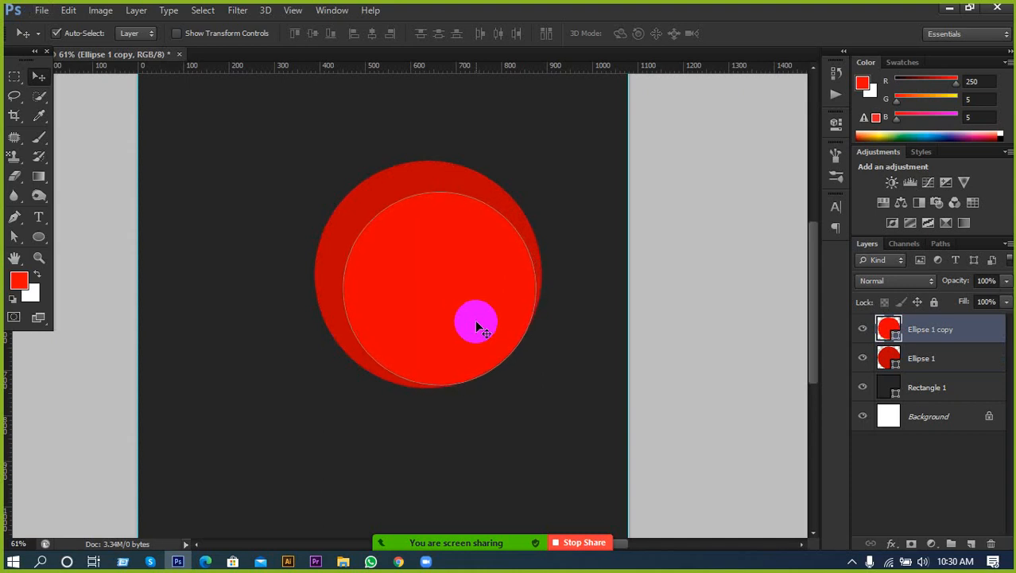
{"action": "key", "text": "Up"}
{"action": "key", "text": "Up"}
{"action": "key", "text": "Up"}
{"action": "key", "text": "Up"}
{"action": "key", "text": "Up"}
{"action": "key", "text": "Left"}
{"action": "key", "text": "Left"}
{"action": "key", "text": "Left"}
{"action": "key", "text": "Left"}
{"action": "key", "text": "Left"}
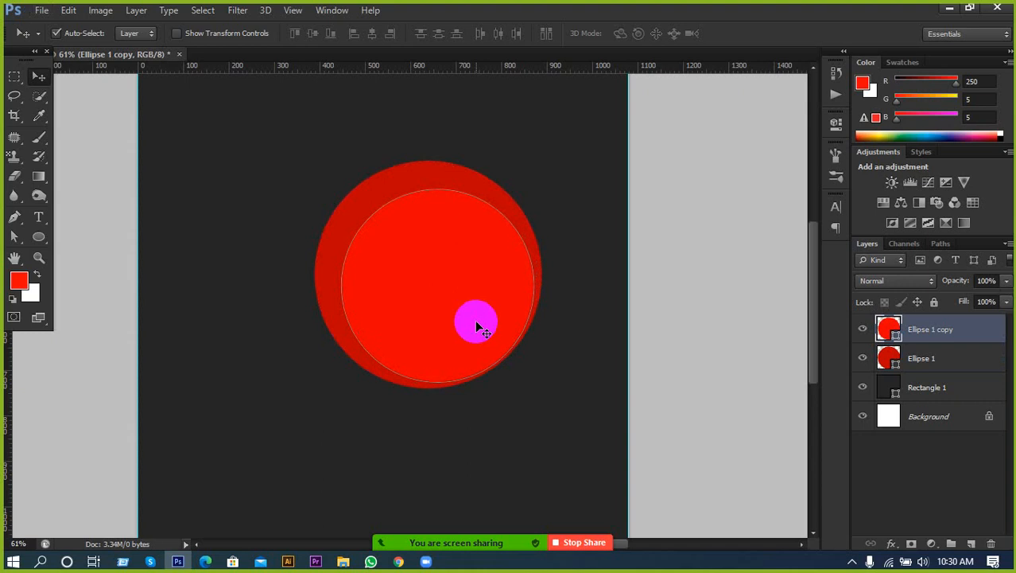
{"action": "key", "text": "Down"}
{"action": "key", "text": "Down"}
{"action": "key", "text": "Down"}
{"action": "key", "text": "Down"}
{"action": "key", "text": "Right"}
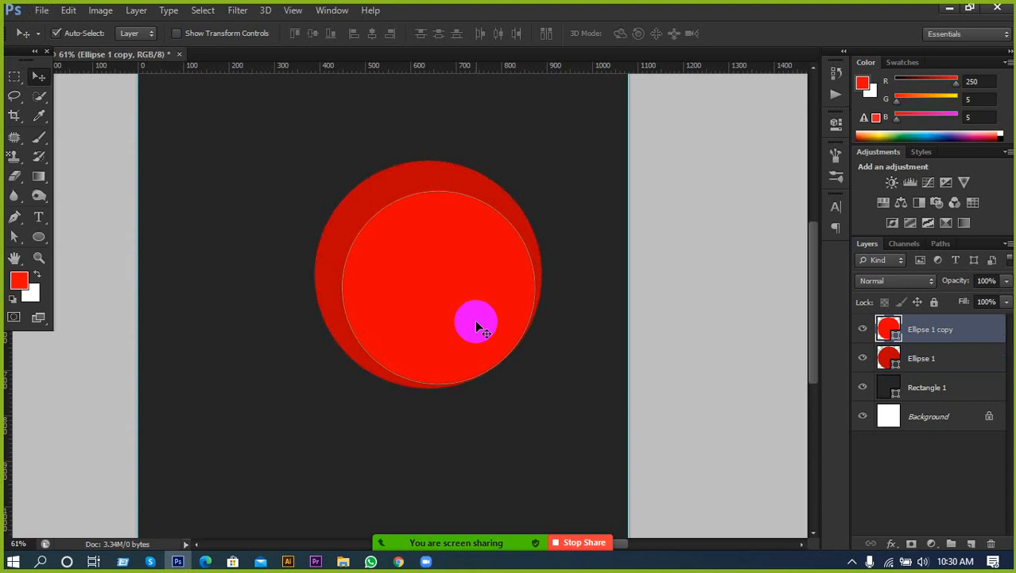
Step: Recolour the larger circle behind the bright red one with a muted brownish red, about 723e3e
{"action": "left_click", "coordinate": [562, 369]}
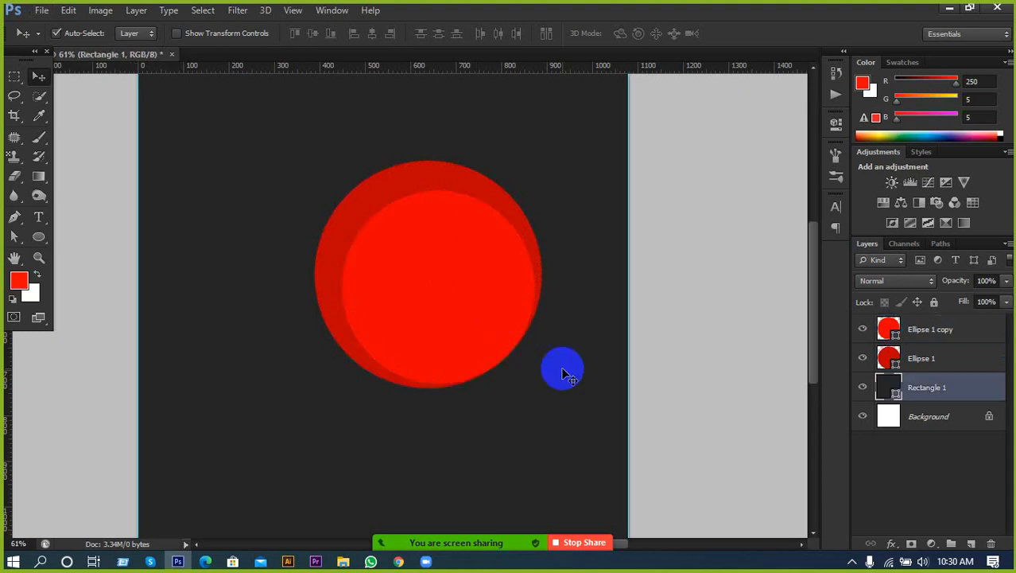
{"action": "scroll", "coordinate": [478, 398], "scroll_direction": "up", "scroll_amount": 8}
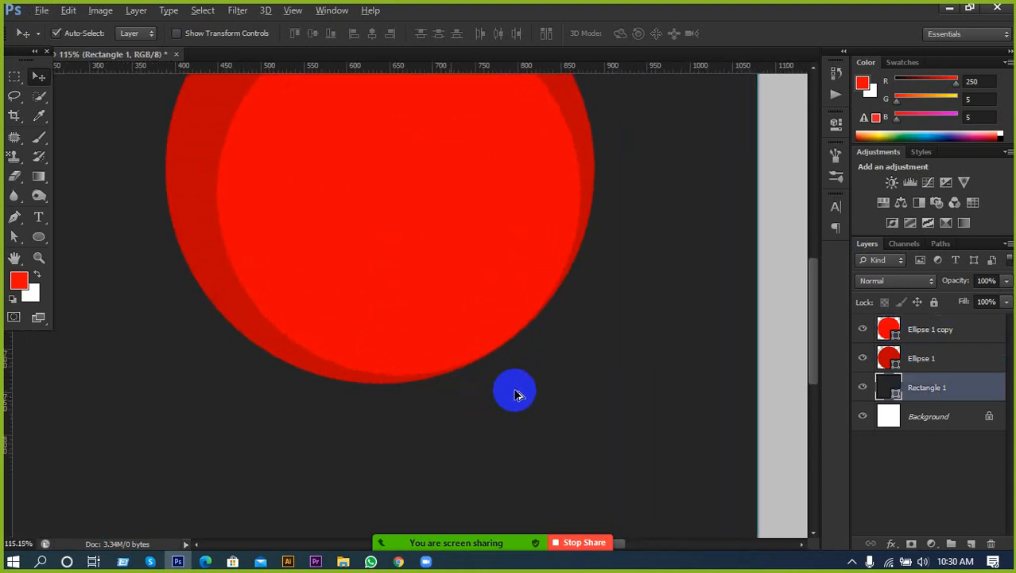
{"action": "left_click", "coordinate": [888, 358]}
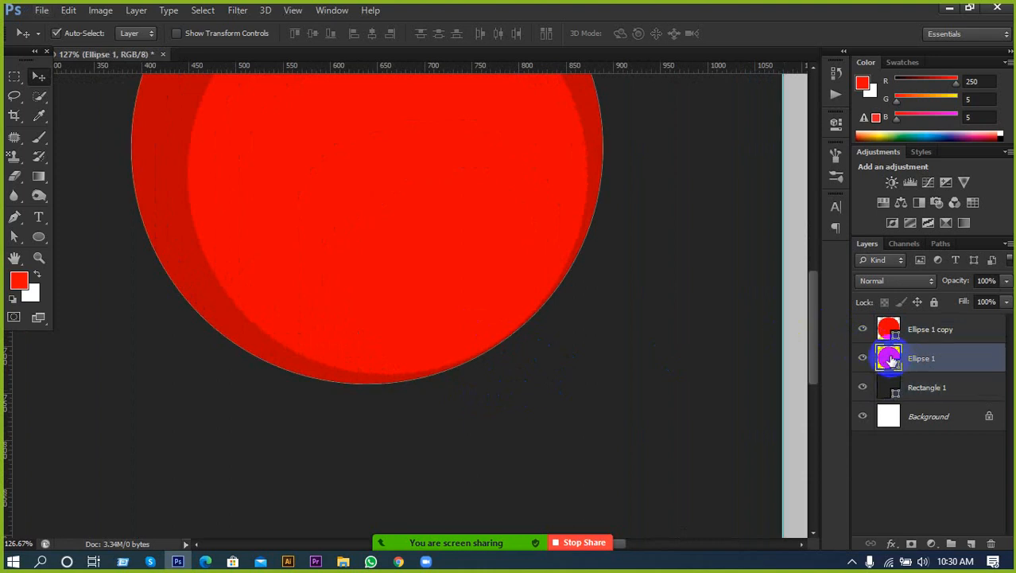
{"action": "key", "text": "i"}
{"action": "double_click", "coordinate": [890, 358]}
{"action": "left_click_drag", "start_coordinate": [710, 207], "coordinate": [684, 204]}
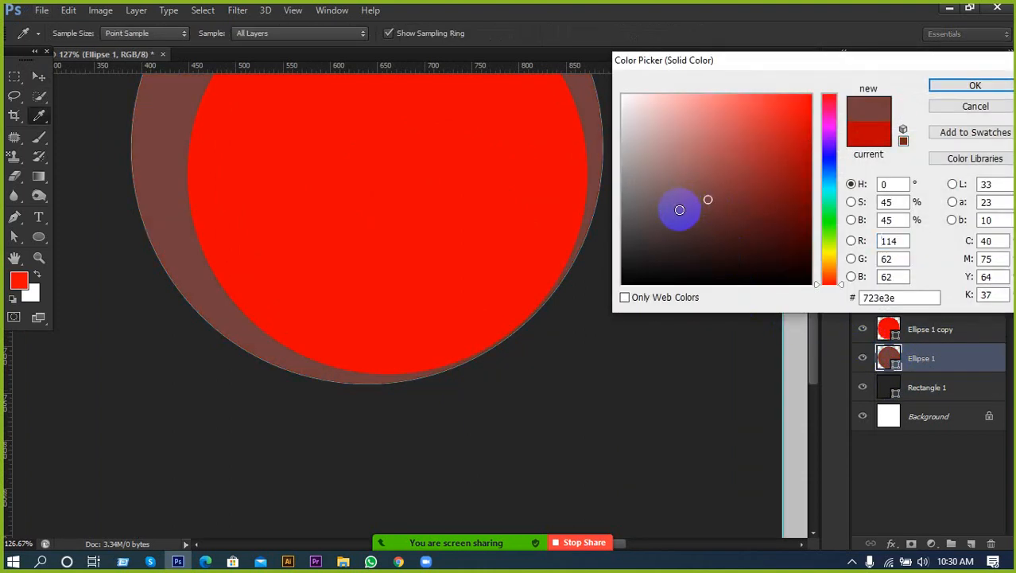
{"action": "left_click", "coordinate": [973, 83]}
Step: Fine-tune the bright red circle's position by small nudges so its edge meets the larger circle's lower-right edge
{"action": "key", "text": "v"}
{"action": "scroll", "coordinate": [567, 374], "scroll_direction": "up", "scroll_amount": 3}
{"action": "left_click", "coordinate": [567, 375]}
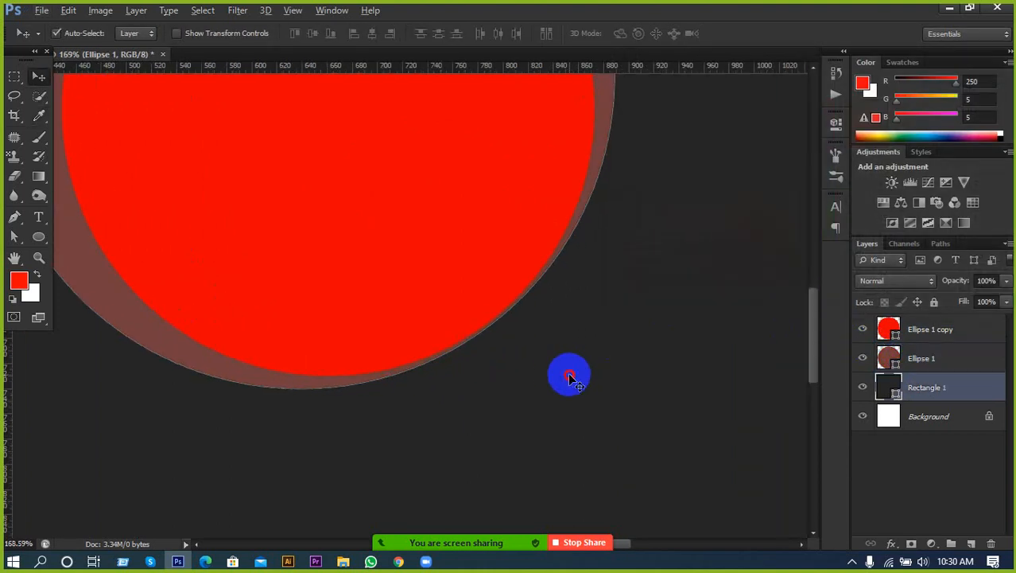
{"action": "left_click", "coordinate": [454, 263]}
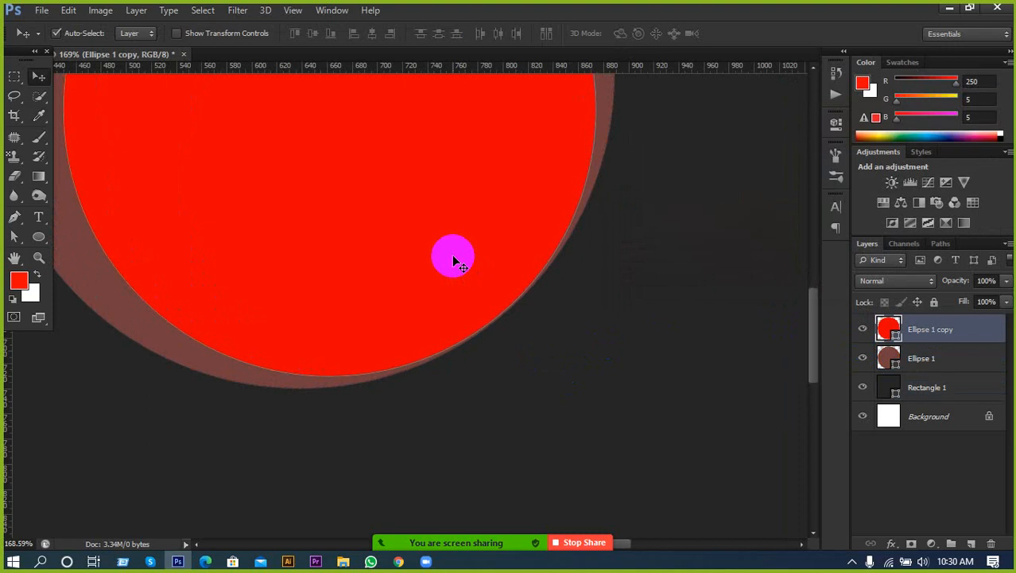
{"action": "key", "text": "Right"}
{"action": "key", "text": "Right"}
{"action": "key", "text": "Right"}
{"action": "key", "text": "Down"}
{"action": "key", "text": "Down"}
{"action": "key", "text": "Down"}
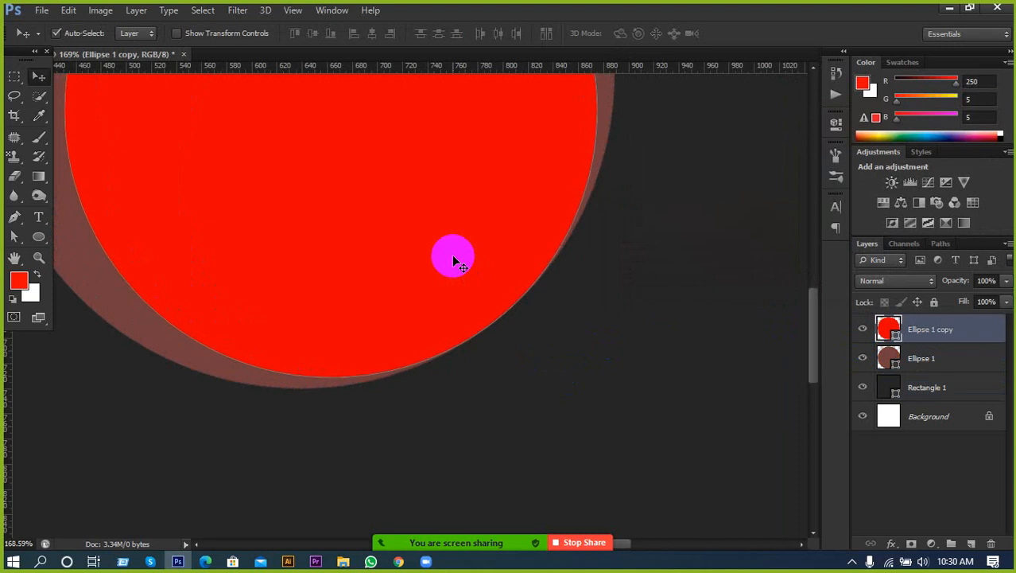
{"action": "key", "text": "Left"}
{"action": "key", "text": "Left"}
{"action": "key", "text": "Left"}
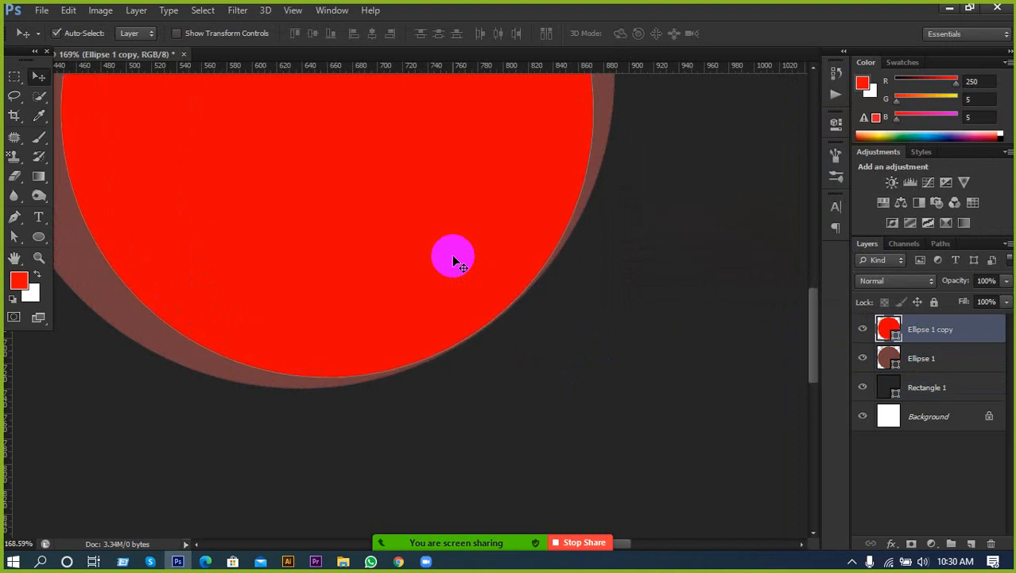
{"action": "key", "text": "Right"}
{"action": "key", "text": "Down"}
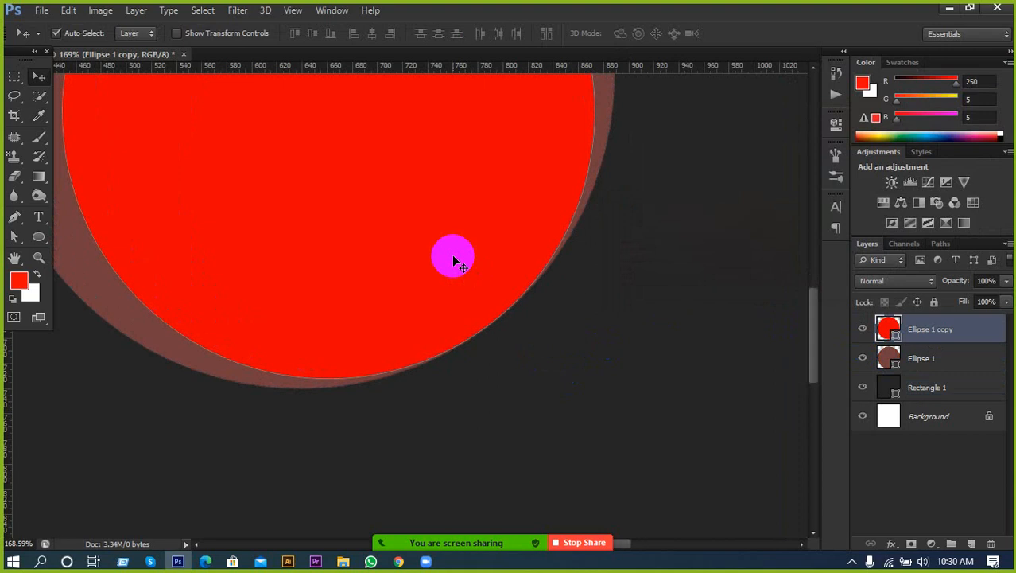
{"action": "left_click", "coordinate": [591, 322]}
Step: Select both circle layers together and move them about 100 px left toward the horizontal centre of the canvas
{"action": "scroll", "coordinate": [455, 381], "scroll_direction": "down", "scroll_amount": 3}
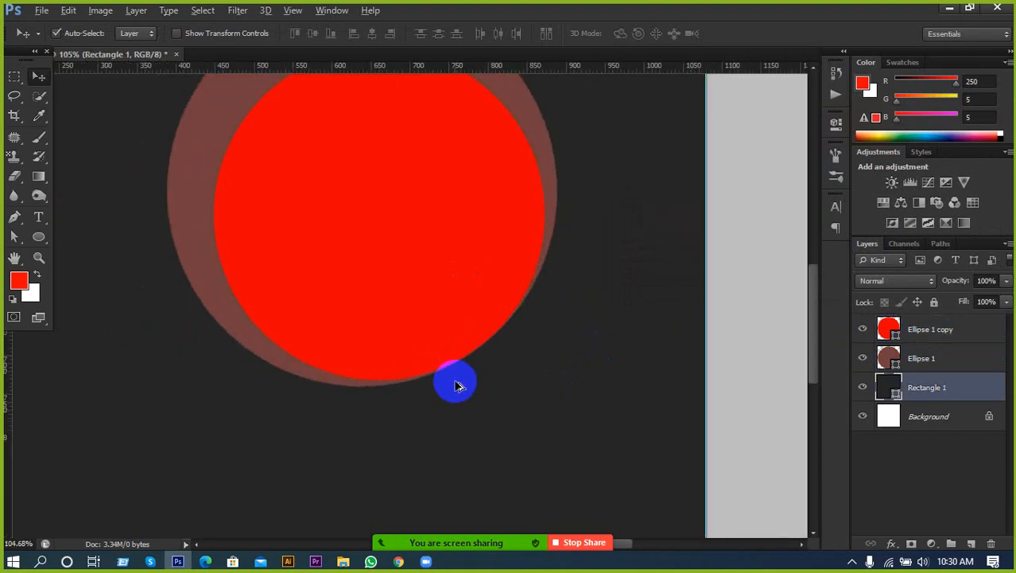
{"action": "scroll", "coordinate": [455, 385], "scroll_direction": "down", "scroll_amount": 3}
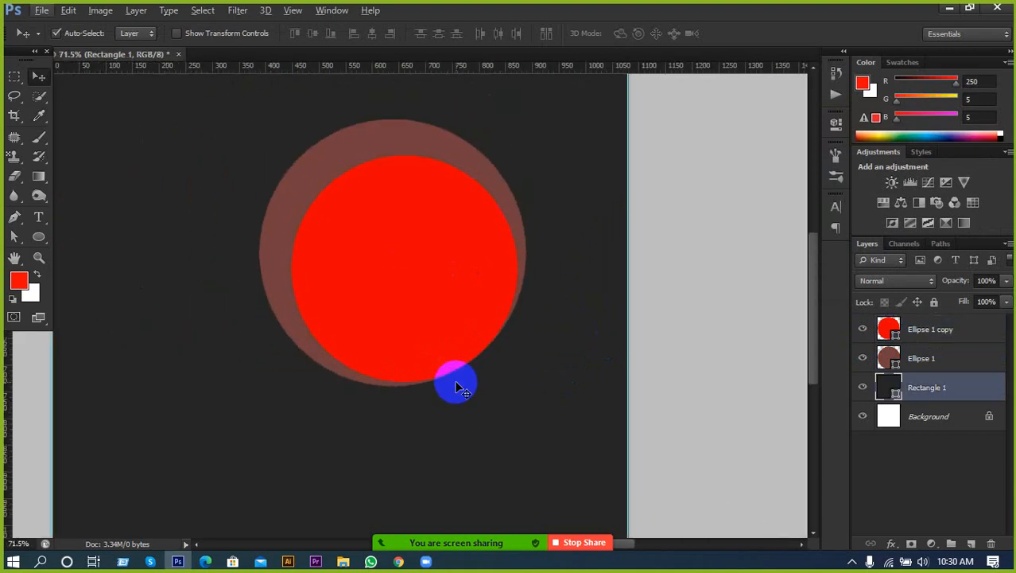
{"action": "left_click", "coordinate": [889, 331]}
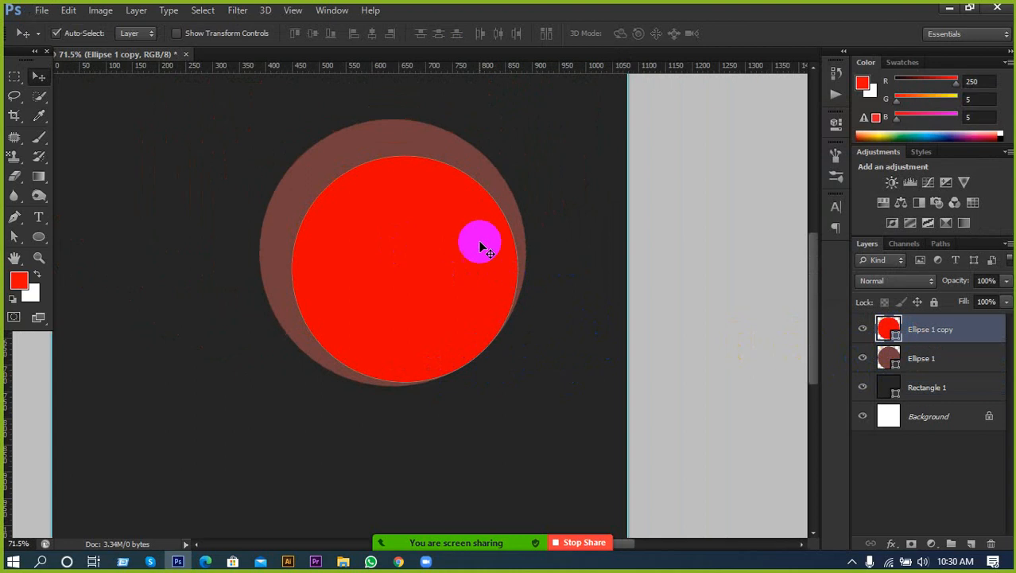
{"action": "scroll", "coordinate": [549, 318], "scroll_direction": "down", "scroll_amount": 3}
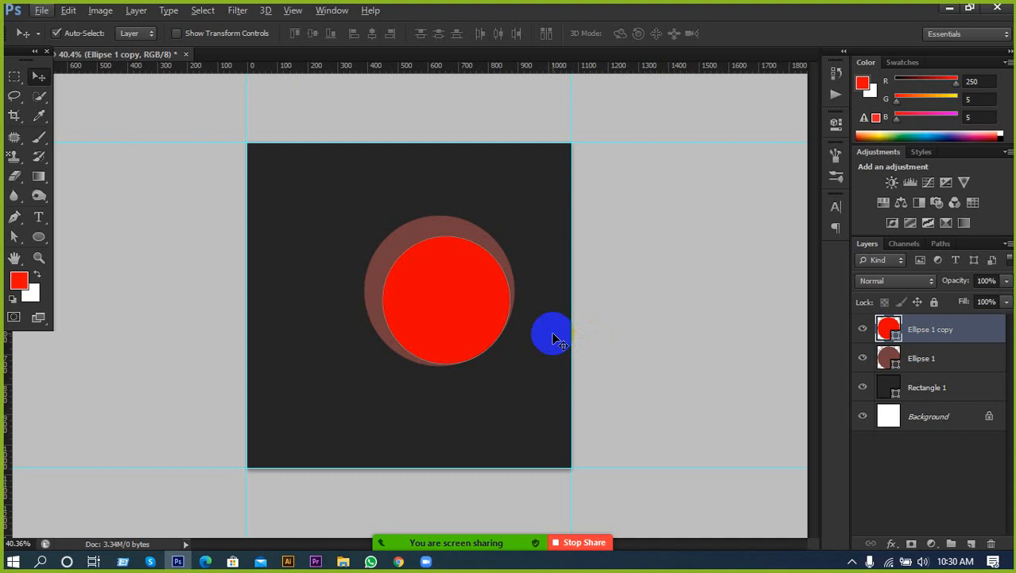
{"action": "left_click", "coordinate": [914, 354], "text": "shift"}
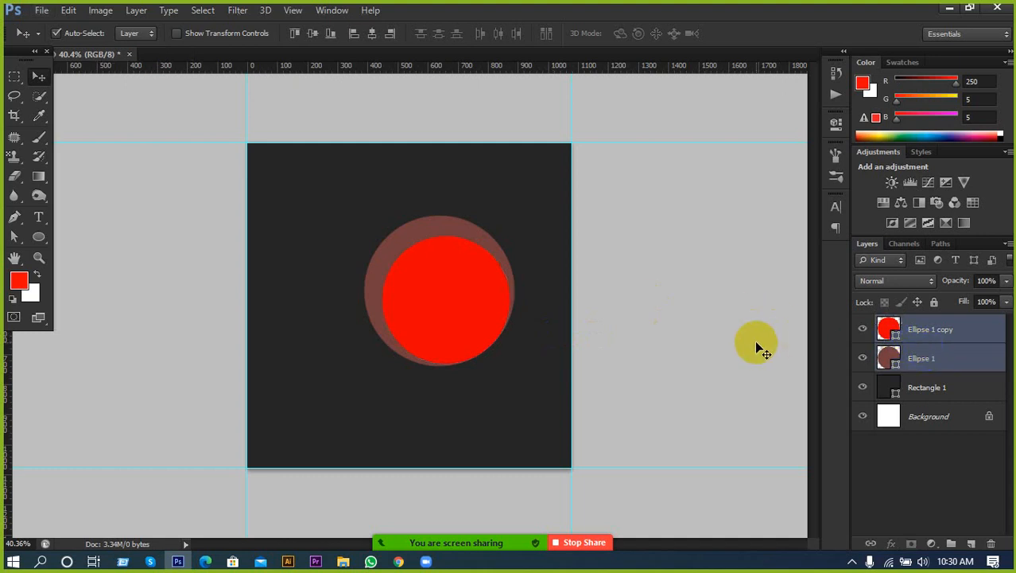
{"action": "key", "text": "shift+Left"}
{"action": "key", "text": "shift+Left"}
{"action": "key", "text": "shift+Left"}
{"action": "key", "text": "shift+Left"}
{"action": "key", "text": "shift+Left"}
{"action": "key", "text": "shift+Left"}
{"action": "key", "text": "shift+Left"}
{"action": "key", "text": "shift+Left"}
{"action": "key", "text": "shift+Left"}
{"action": "key", "text": "shift+Left"}
{"action": "key", "text": "shift+Left"}
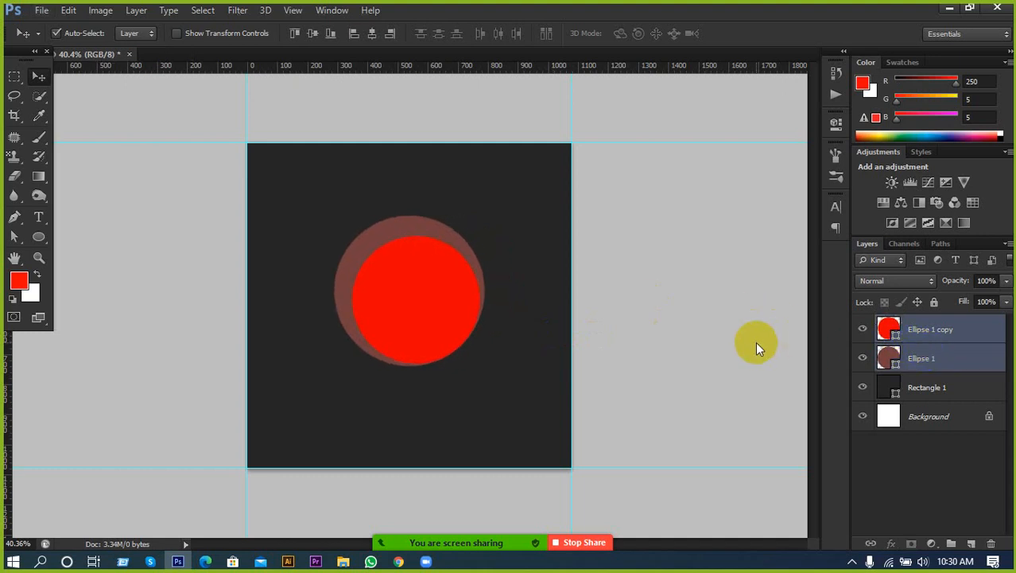
Step: Nudge both selected circles slightly up and left, keeping their overlap
{"action": "key", "text": "Up"}
{"action": "key", "text": "Up"}
{"action": "key", "text": "Up"}
{"action": "key", "text": "Up"}
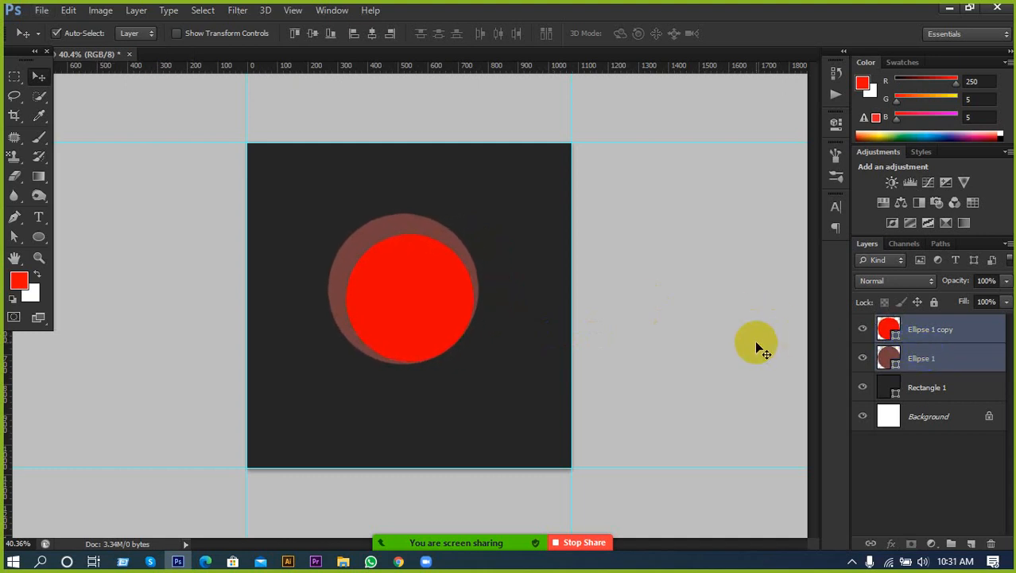
{"action": "key", "text": "Up"}
{"action": "key", "text": "Up"}
{"action": "key", "text": "Up"}
{"action": "key", "text": "Up"}
{"action": "key", "text": "Up"}
{"action": "key", "text": "Up"}
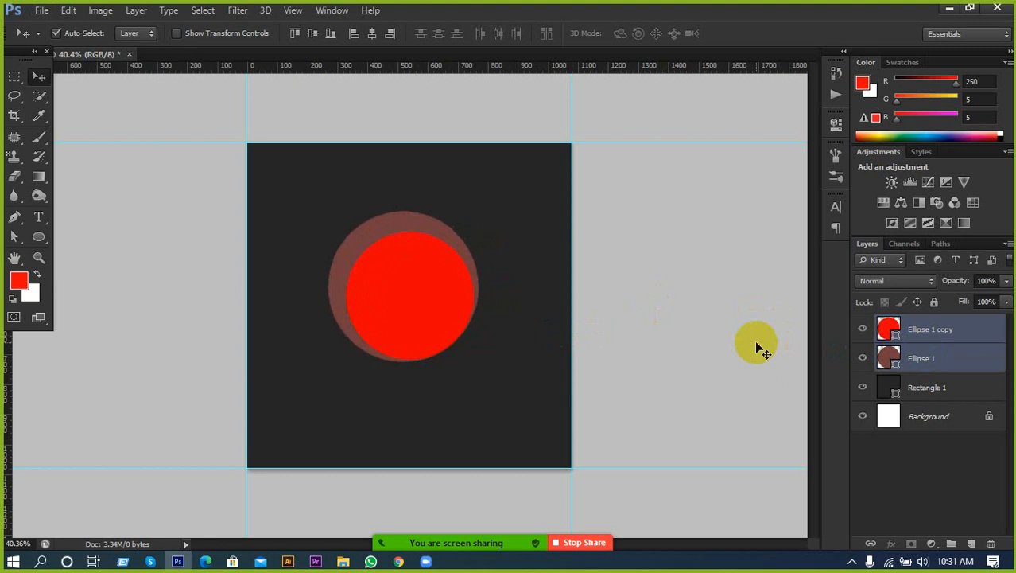
Step: Recolour the larger circle behind the bright red one with the darker red d20000
{"action": "left_click", "coordinate": [896, 357]}
{"action": "double_click", "coordinate": [895, 356]}
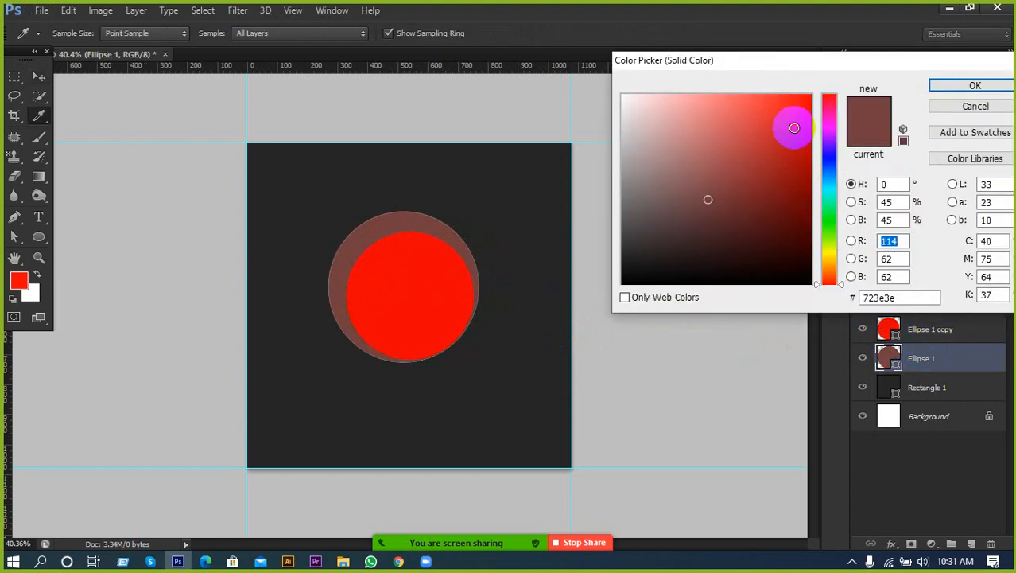
{"action": "left_click", "coordinate": [810, 127]}
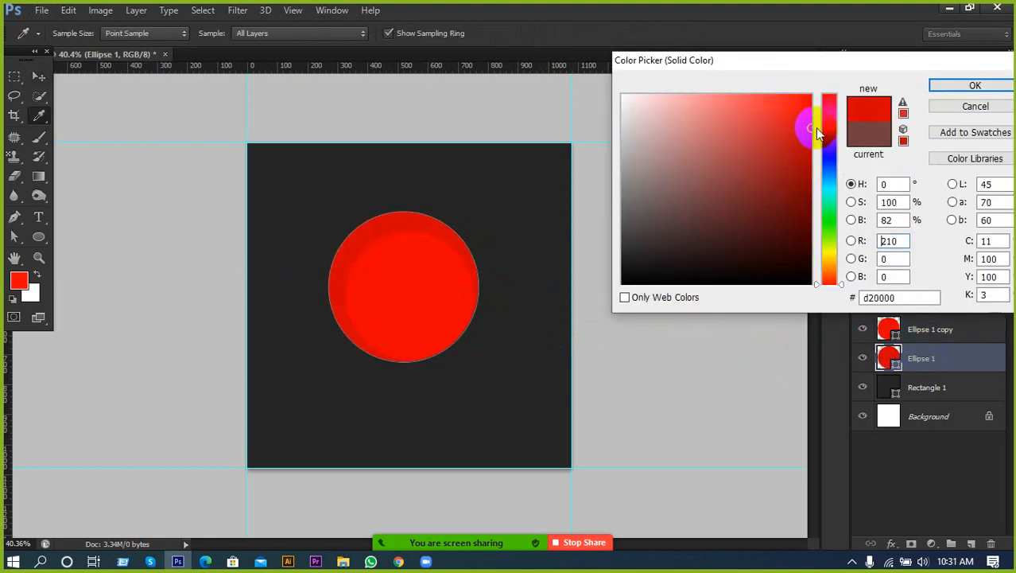
{"action": "left_click", "coordinate": [953, 87]}
Step: Switch to File Explorer and place the unsplash JPG from Downloads into the Photoshop design as a layer above the bright red circle
{"action": "left_click", "coordinate": [379, 306]}
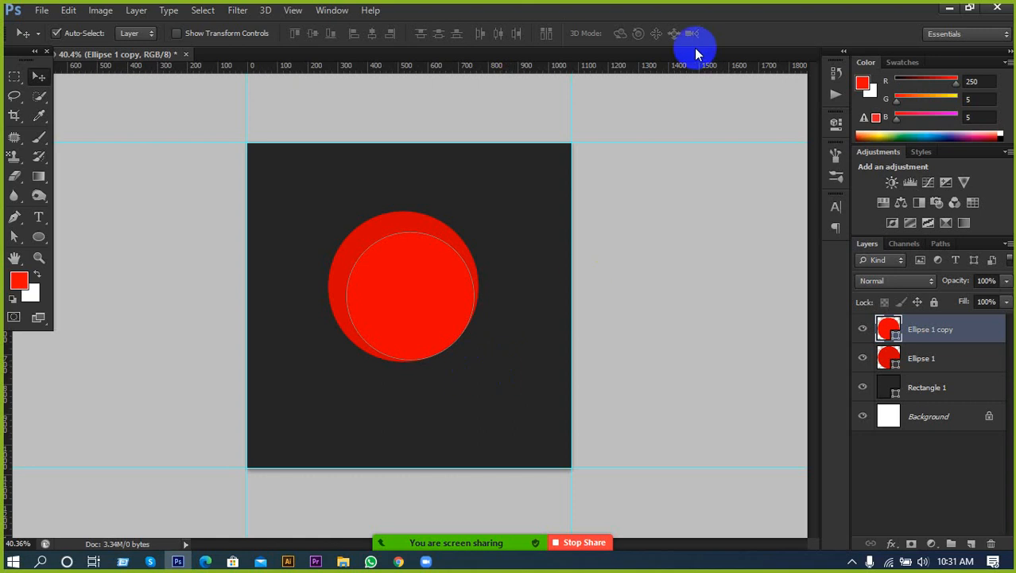
{"action": "left_click", "coordinate": [948, 10]}
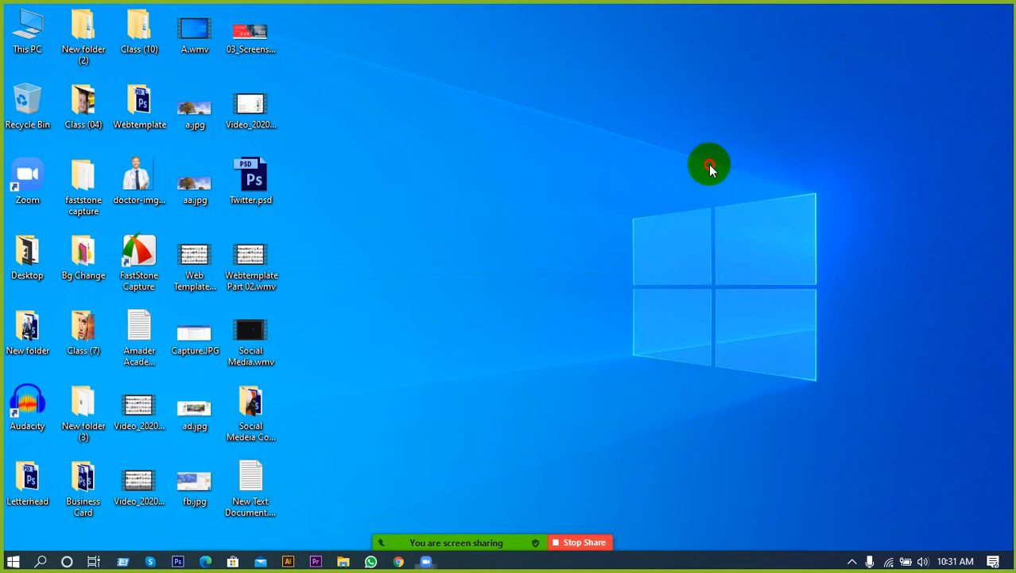
{"action": "double_click", "coordinate": [32, 46]}
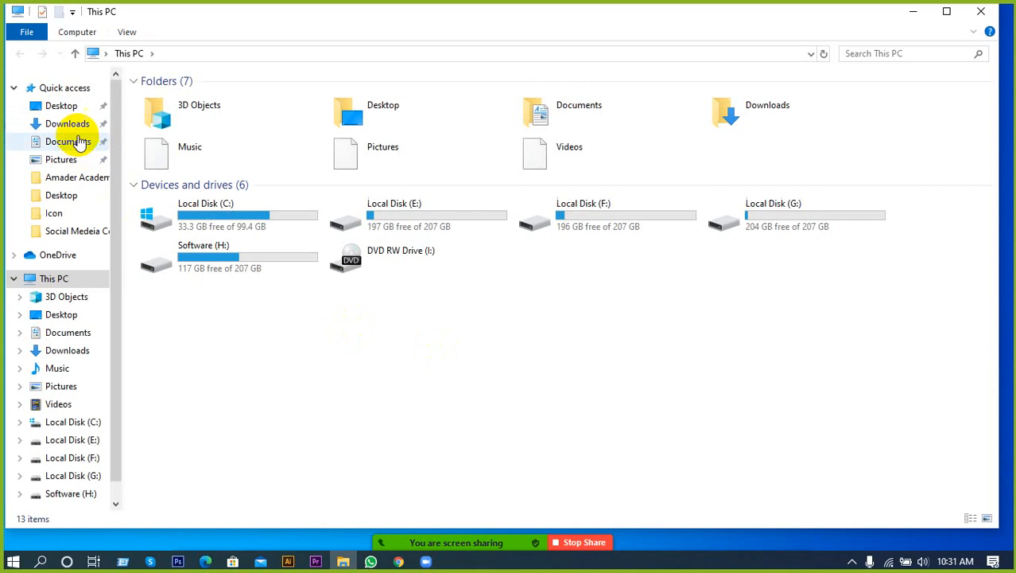
{"action": "left_click", "coordinate": [73, 125]}
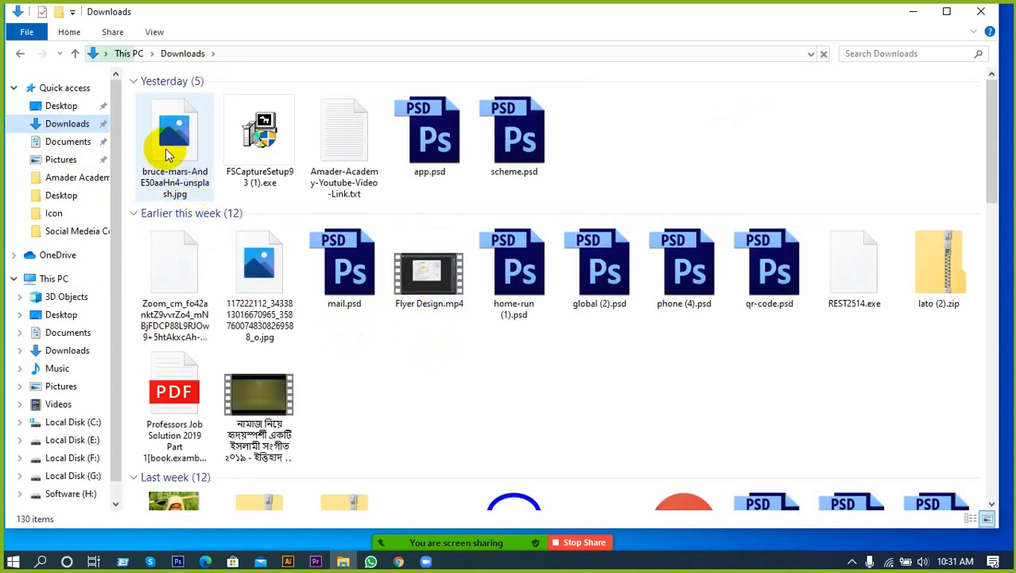
{"action": "left_click", "coordinate": [198, 171]}
{"action": "left_click_drag", "start_coordinate": [282, 252], "coordinate": [410, 289]}
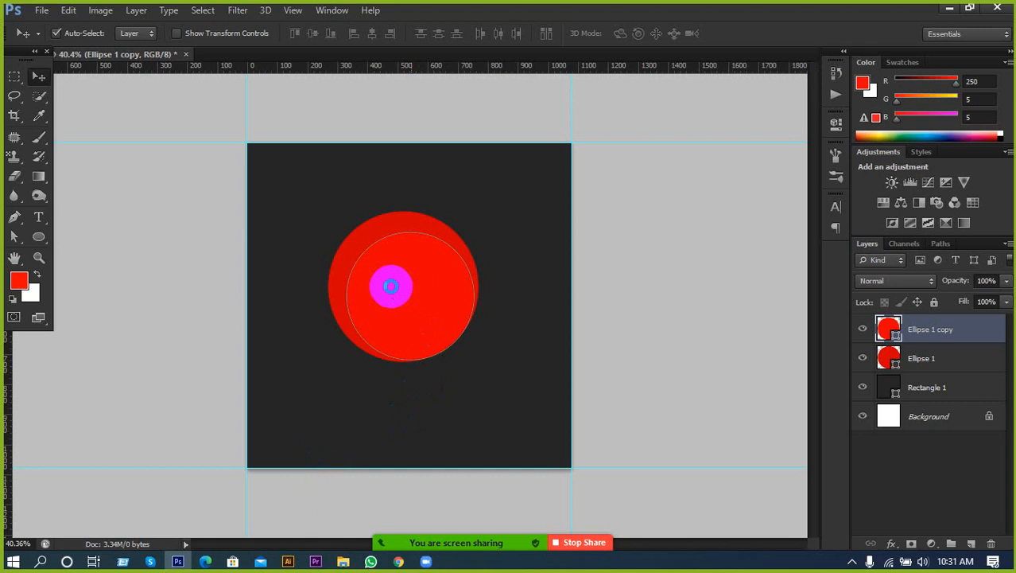
{"action": "left_click_drag", "start_coordinate": [390, 286], "coordinate": [390, 253]}
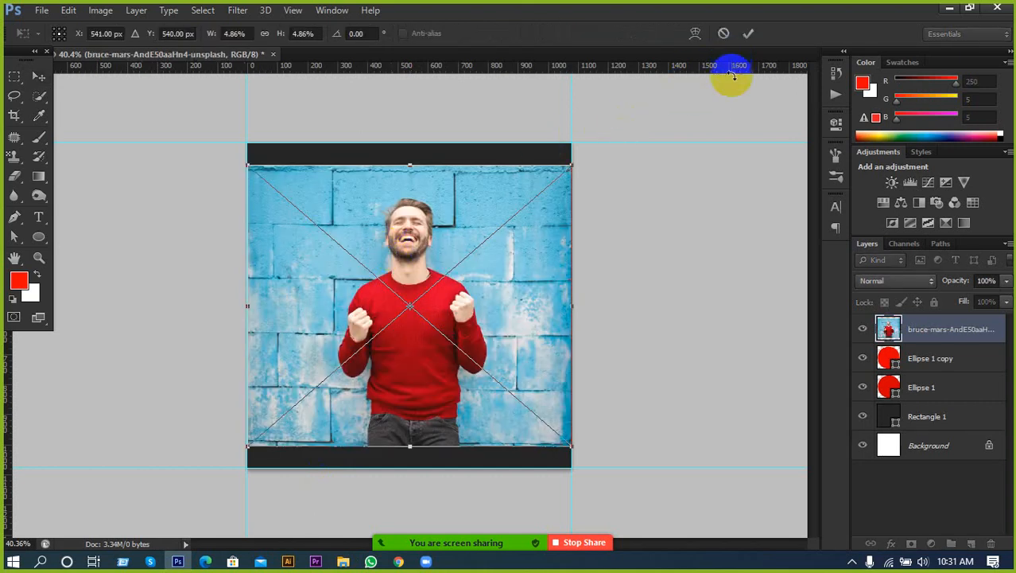
{"action": "left_click", "coordinate": [748, 33]}
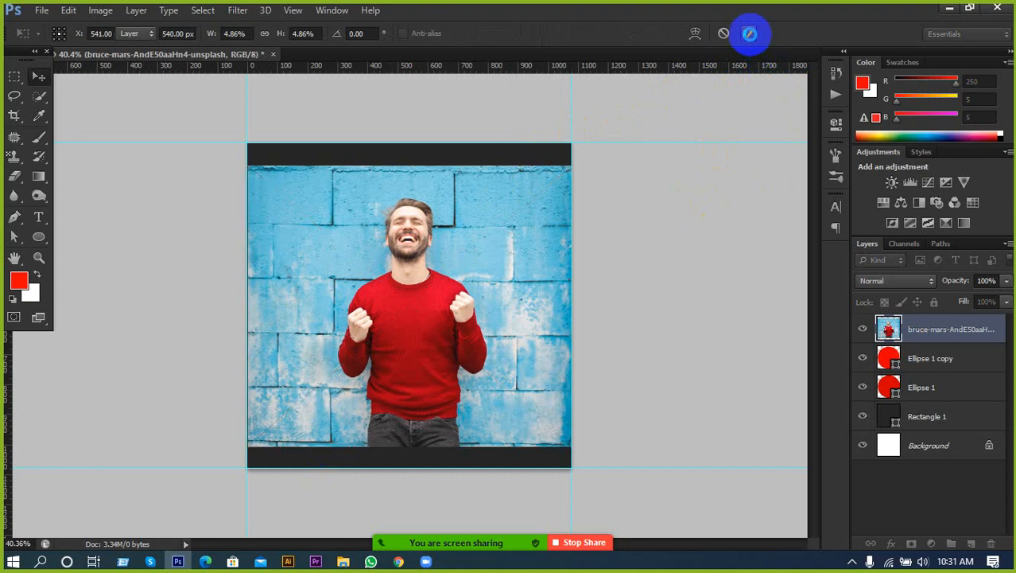
Step: Rasterize the placed photo layer and convert it to black and white with the Default preset
{"action": "right_click", "coordinate": [961, 336]}
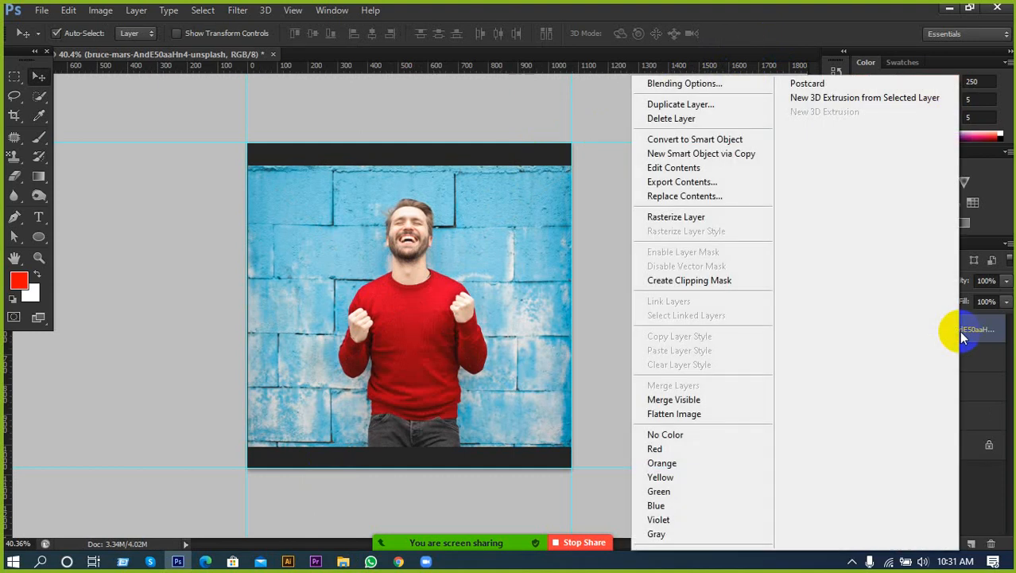
{"action": "left_click", "coordinate": [961, 335]}
{"action": "left_click", "coordinate": [932, 357]}
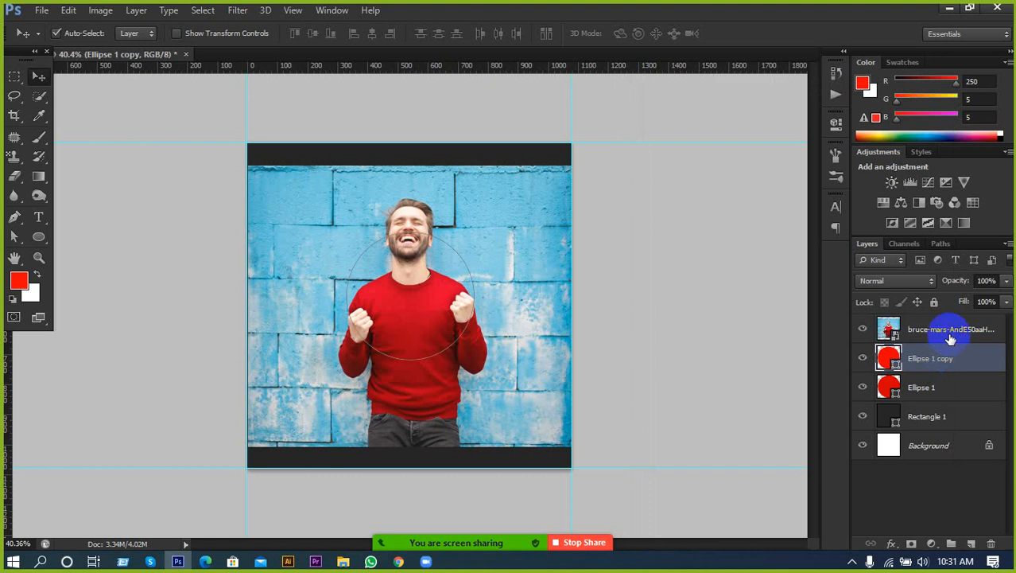
{"action": "left_click", "coordinate": [952, 337]}
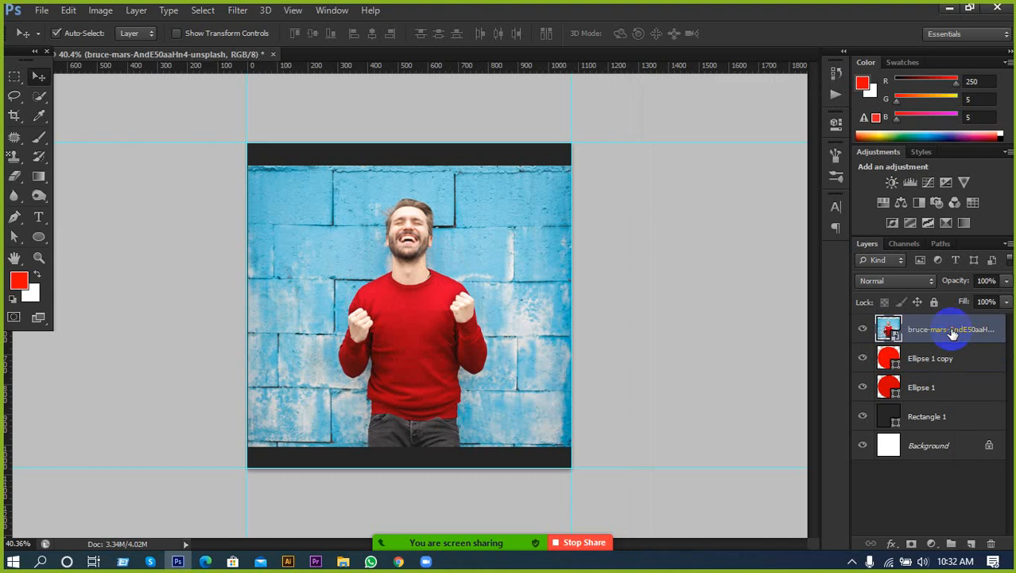
{"action": "right_click", "coordinate": [953, 332]}
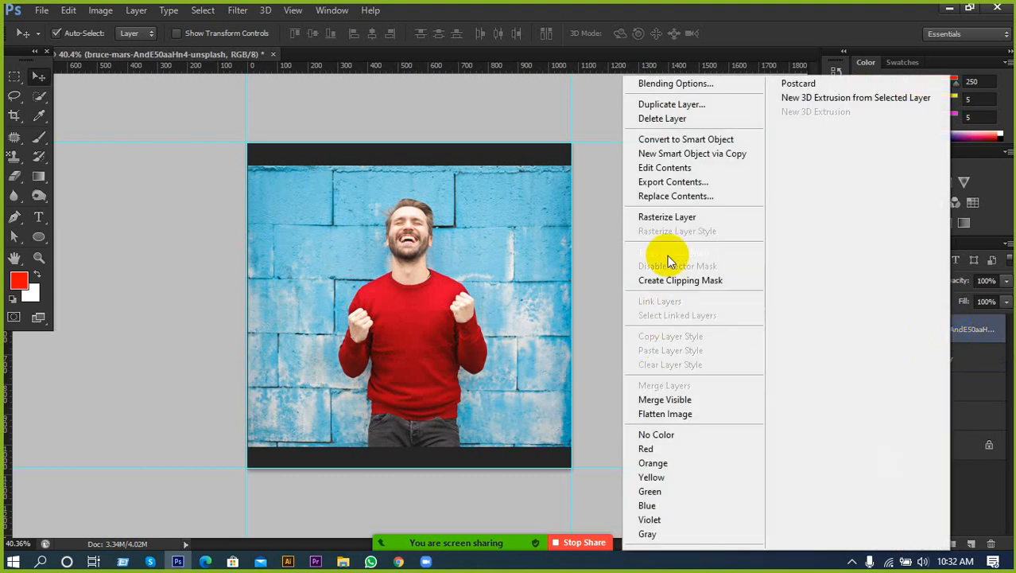
{"action": "left_click", "coordinate": [660, 216]}
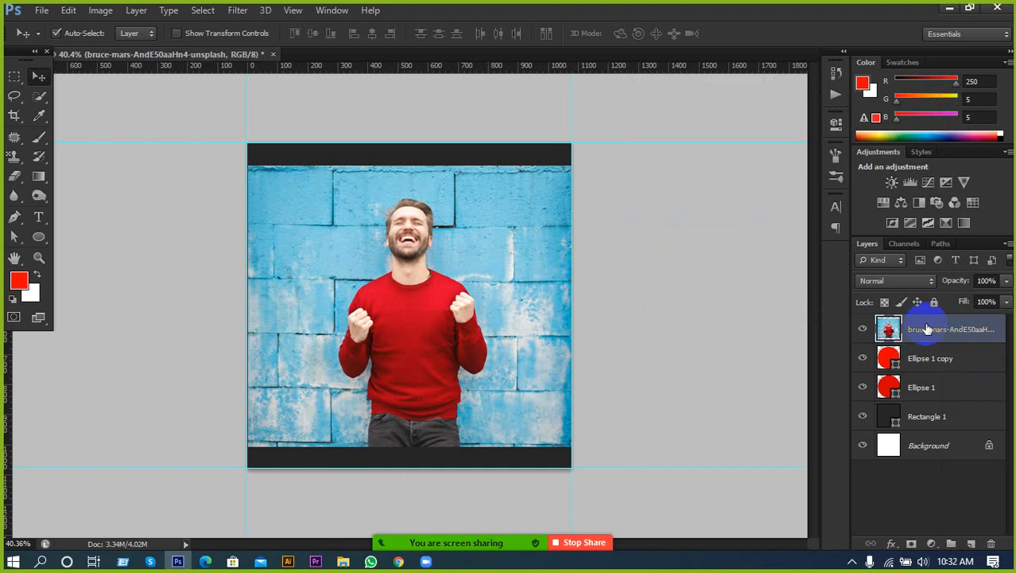
{"action": "key", "text": "ctrl+alt+shift+b"}
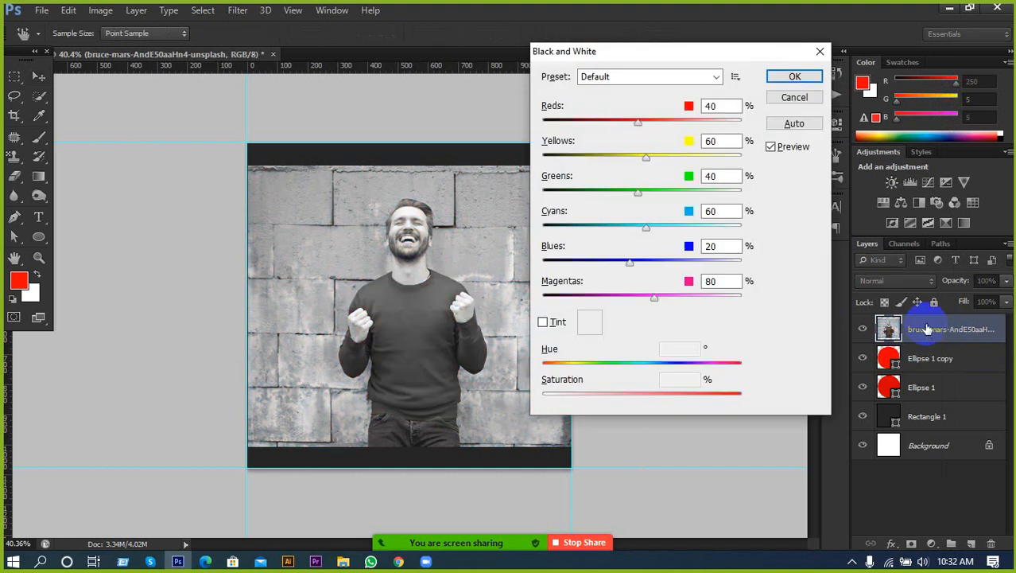
{"action": "left_click", "coordinate": [790, 78]}
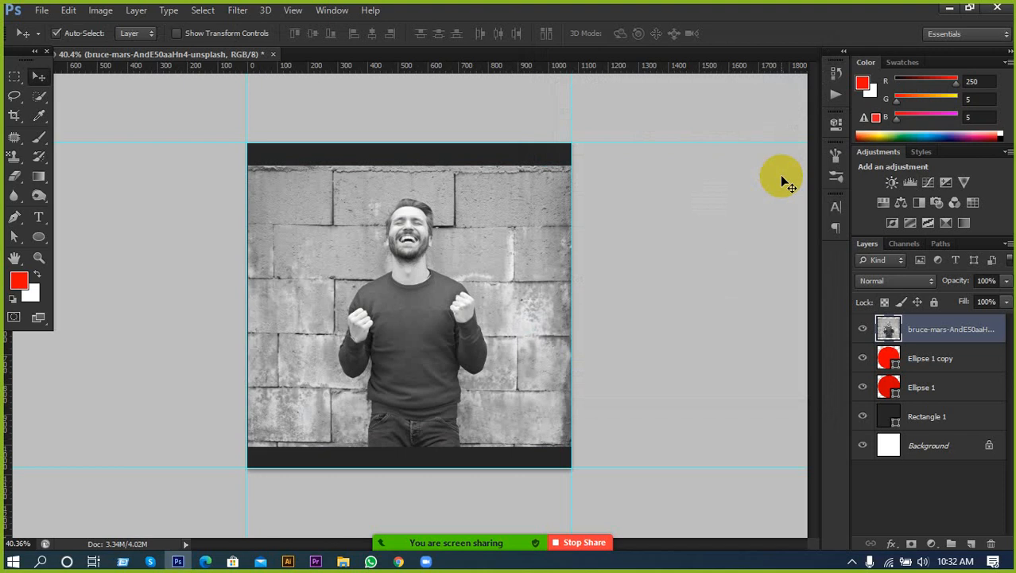
Step: Try to clip the photo and the smaller circle layer together to the larger circle with a clipping mask
{"action": "left_click", "coordinate": [923, 357], "text": "shift"}
{"action": "right_click", "coordinate": [895, 331]}
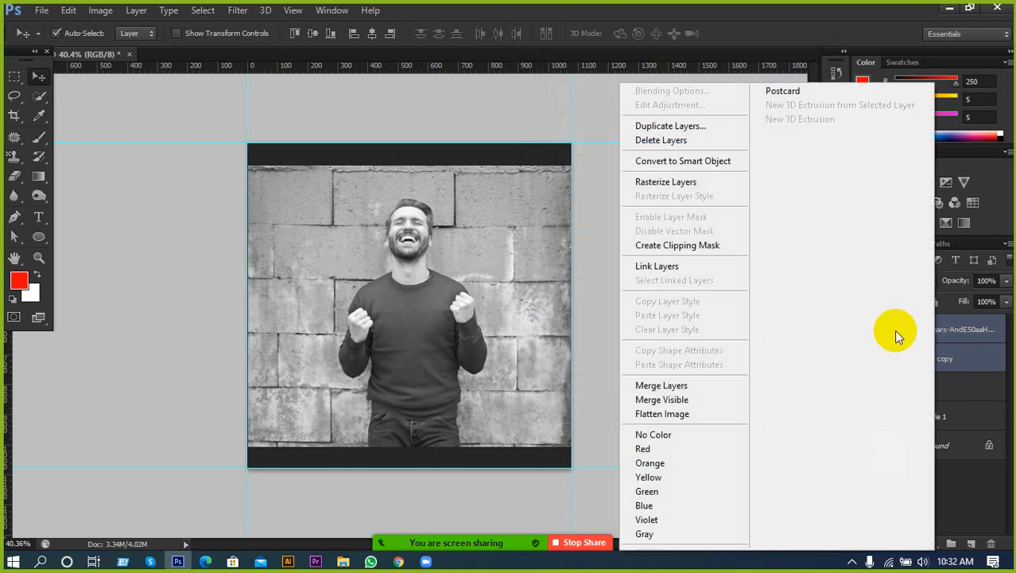
{"action": "left_click", "coordinate": [706, 253]}
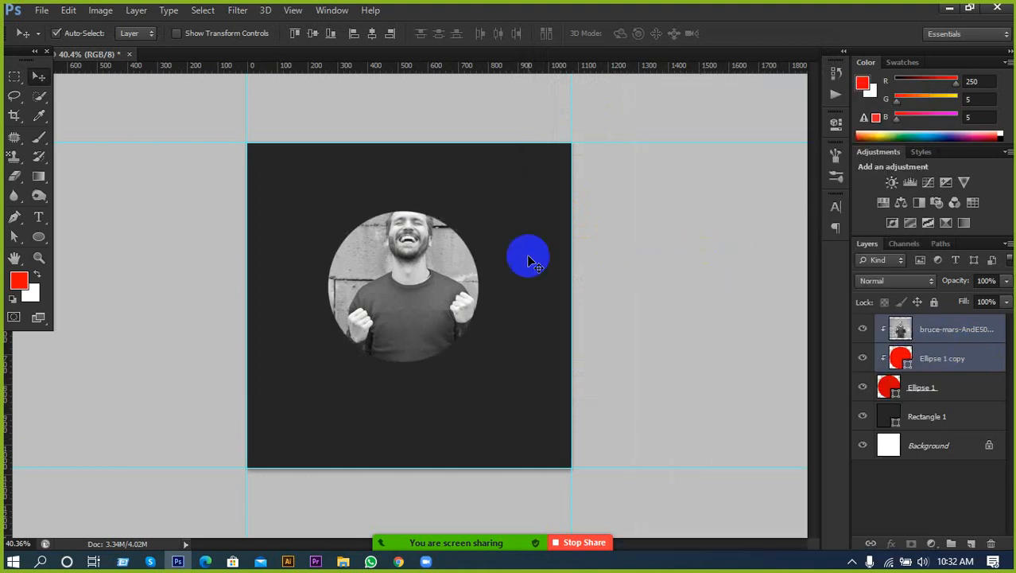
{"action": "key", "text": "ctrl+z"}
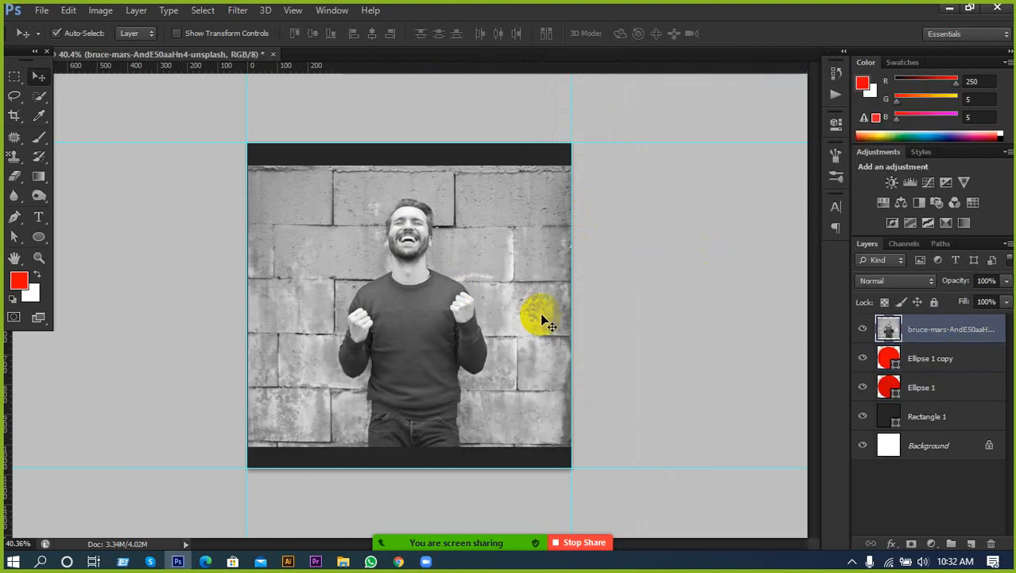
Step: Clip only the photo layer to the smaller circle, Ellipse 1 copy, with a clipping mask
{"action": "left_click", "coordinate": [881, 362]}
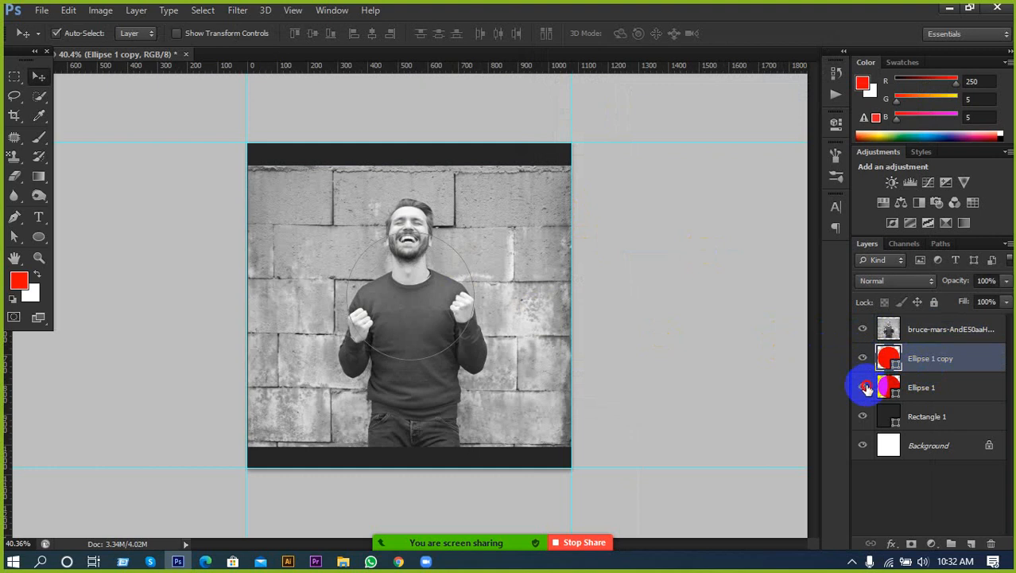
{"action": "left_click", "coordinate": [864, 329]}
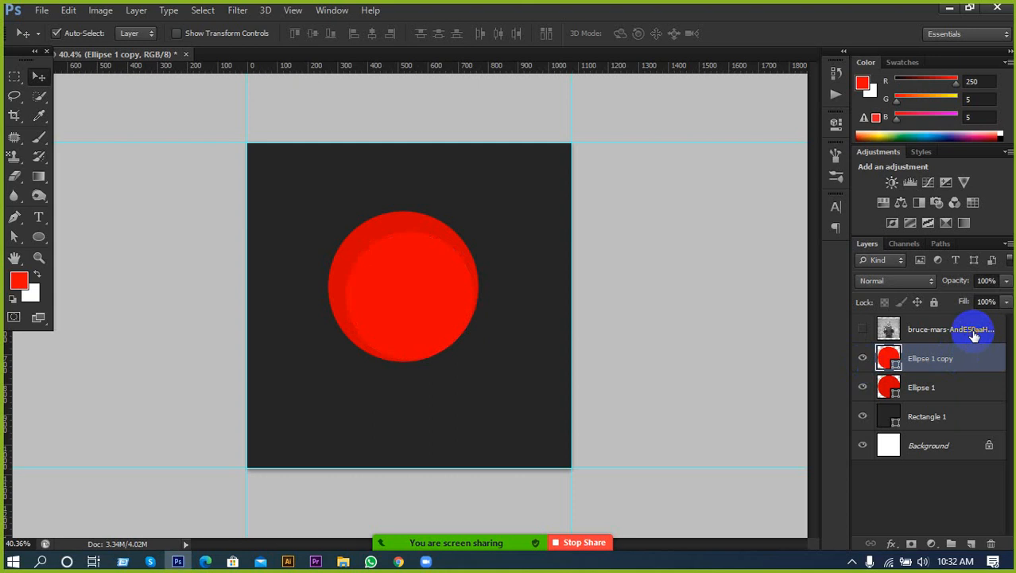
{"action": "left_click", "coordinate": [899, 333]}
{"action": "left_click", "coordinate": [864, 330]}
{"action": "right_click", "coordinate": [930, 329]}
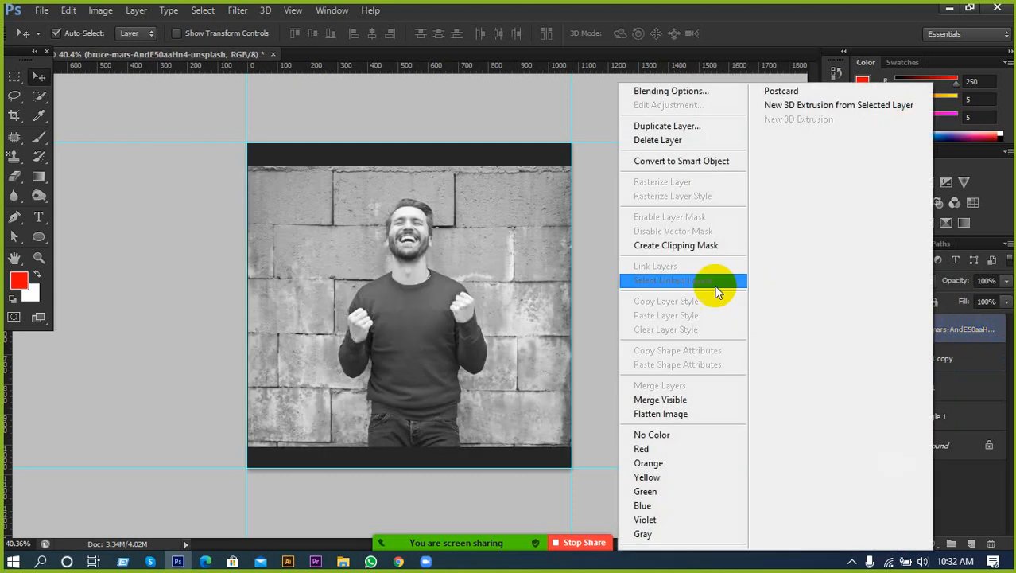
{"action": "left_click", "coordinate": [700, 246]}
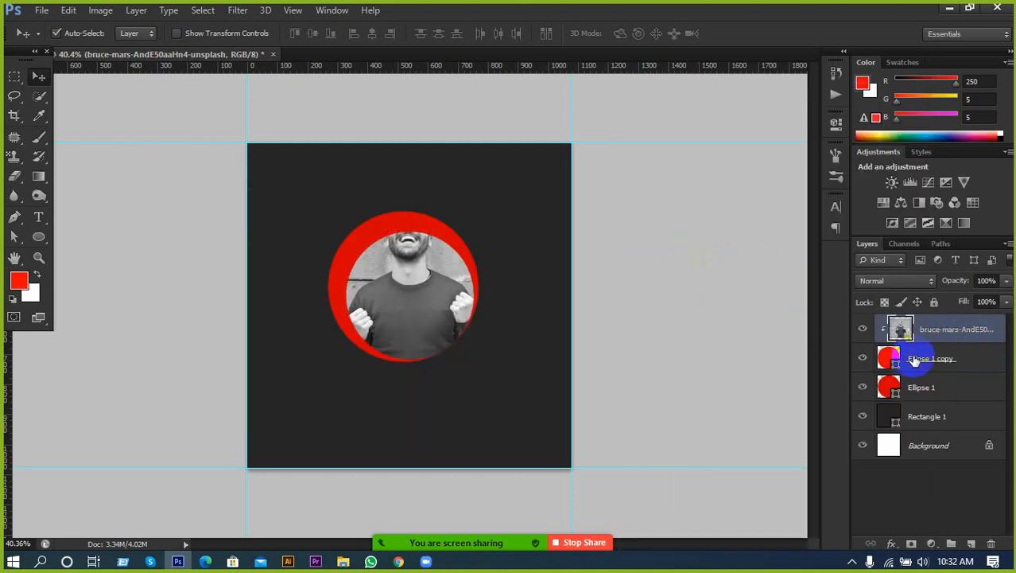
Step: Scale the clipped photo proportionally about its centre to about 70.5% so the man's head fits inside the circle
{"action": "key", "text": "ctrl+t"}
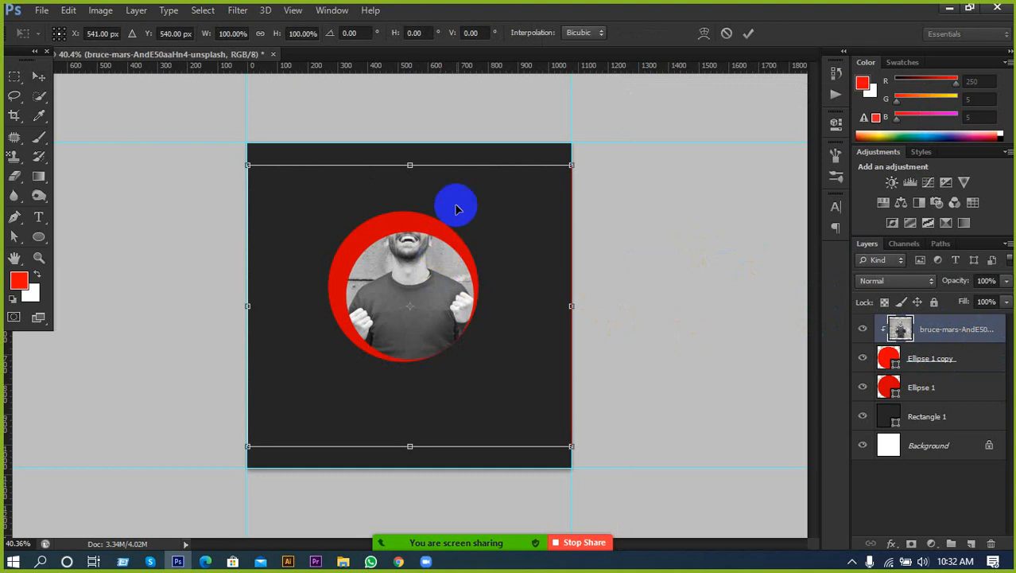
{"action": "left_click_drag", "start_coordinate": [249, 165], "coordinate": [307, 211]}
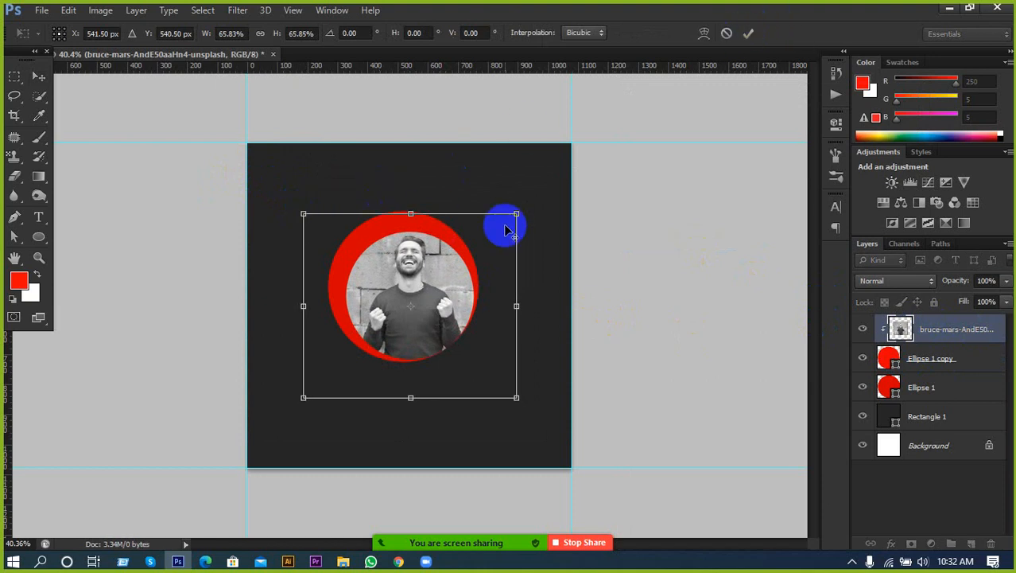
{"action": "left_click_drag", "start_coordinate": [516, 212], "coordinate": [526, 208]}
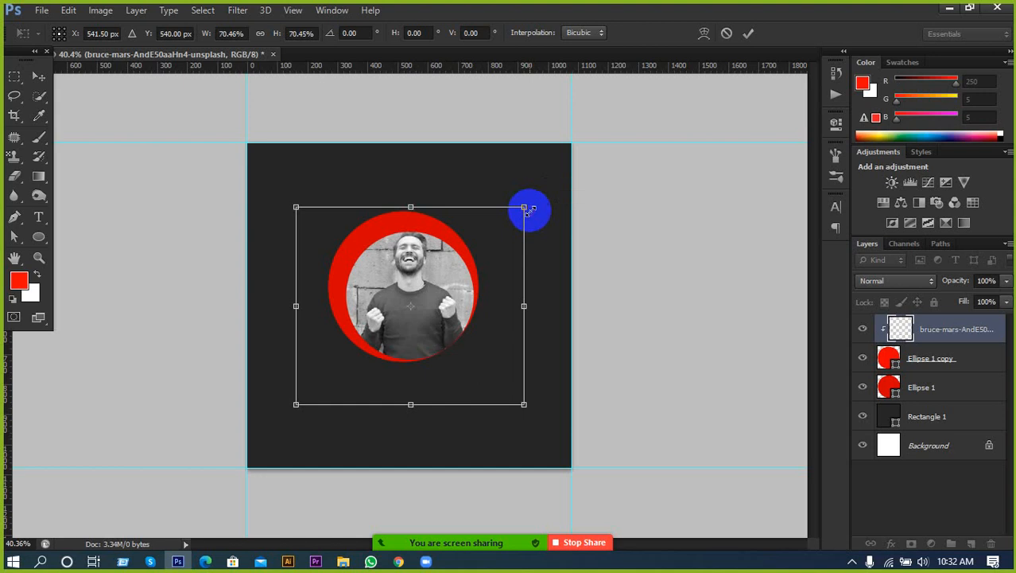
{"action": "left_click", "coordinate": [748, 33]}
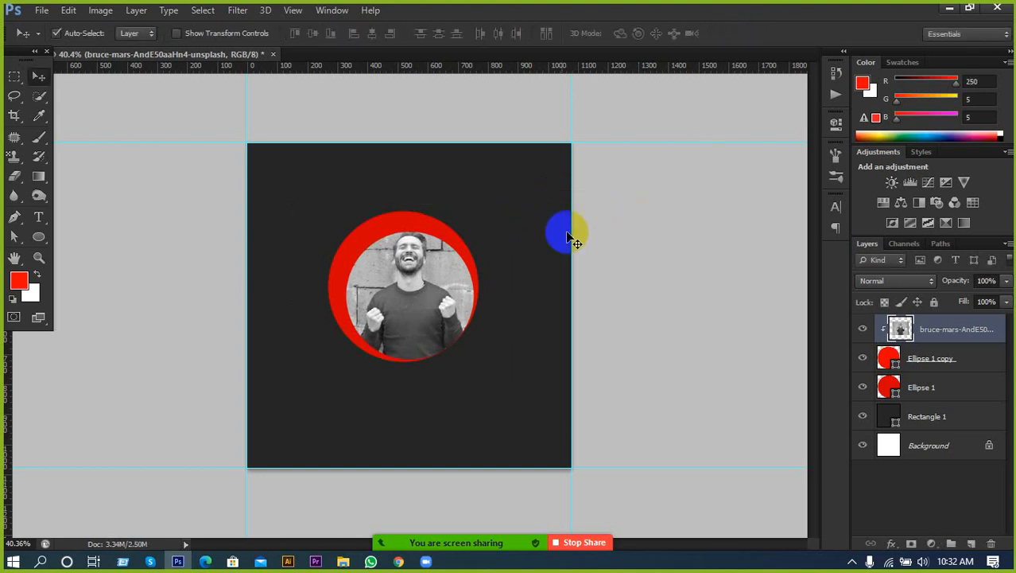
Step: Nudge the larger red circle, Ellipse 1, slightly upward behind the photo circle and deselect it
{"action": "scroll", "coordinate": [388, 352], "scroll_direction": "up", "scroll_amount": 3}
{"action": "key", "text": "alt"}
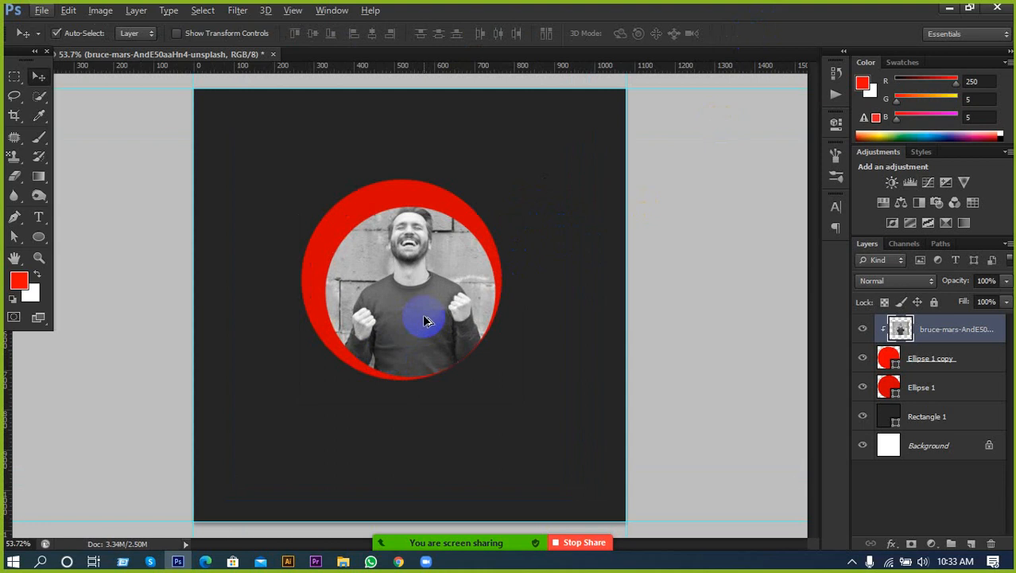
{"action": "scroll", "coordinate": [312, 281], "scroll_direction": "down", "scroll_amount": 1}
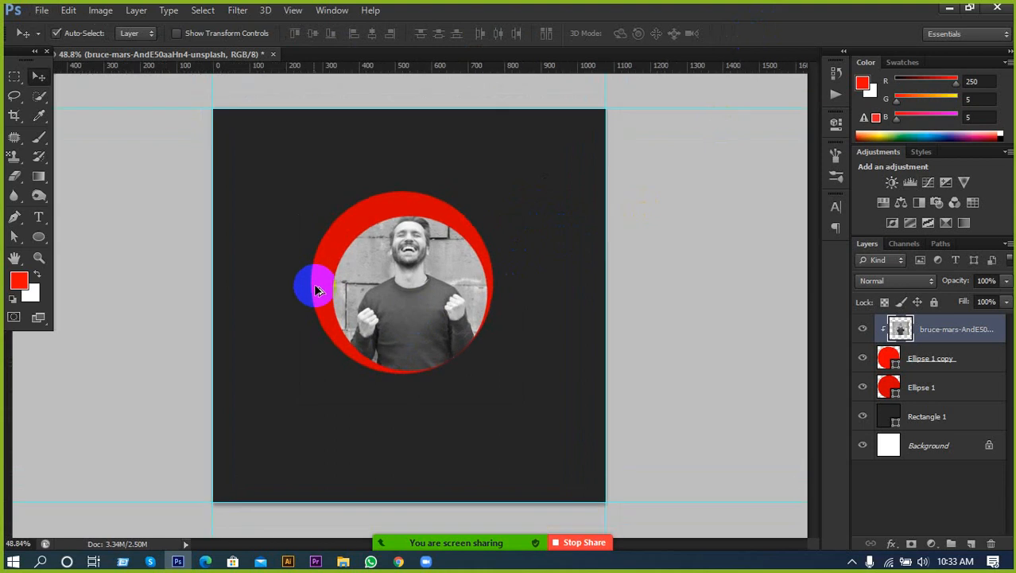
{"action": "scroll", "coordinate": [517, 431], "scroll_direction": "up", "scroll_amount": 1}
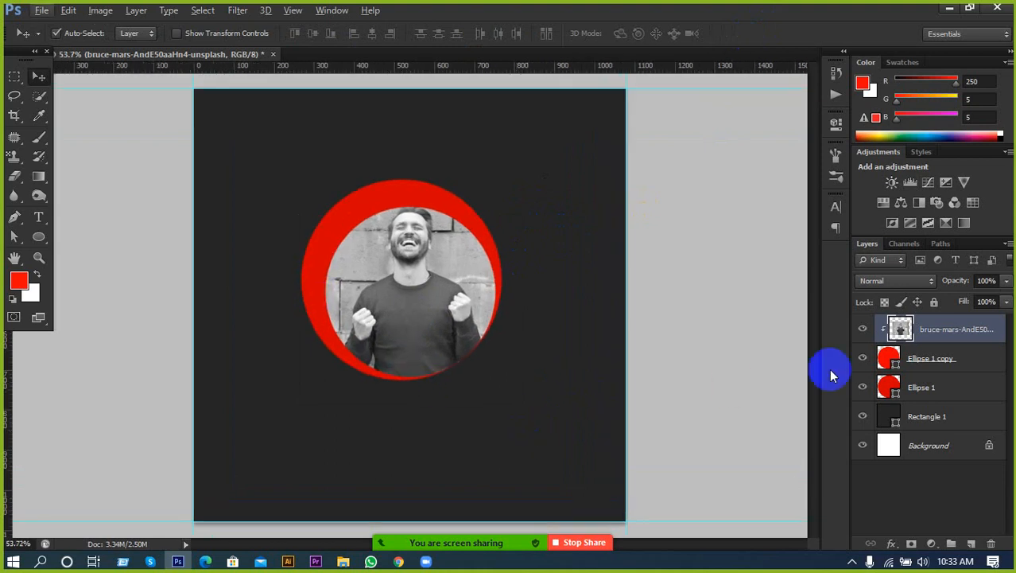
{"action": "left_click", "coordinate": [911, 358]}
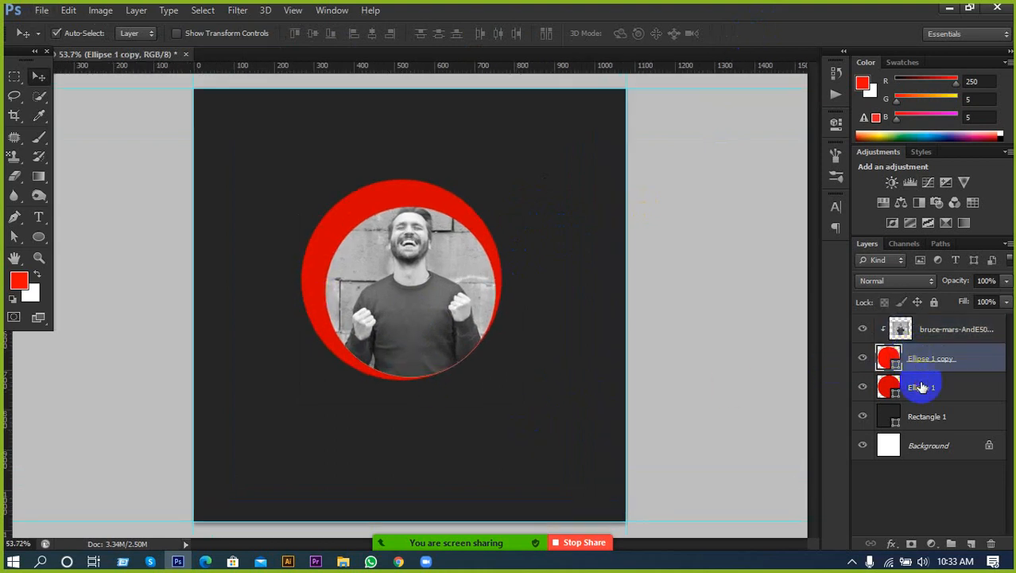
{"action": "left_click", "coordinate": [885, 388]}
{"action": "scroll", "coordinate": [479, 497], "scroll_direction": "up", "scroll_amount": 3}
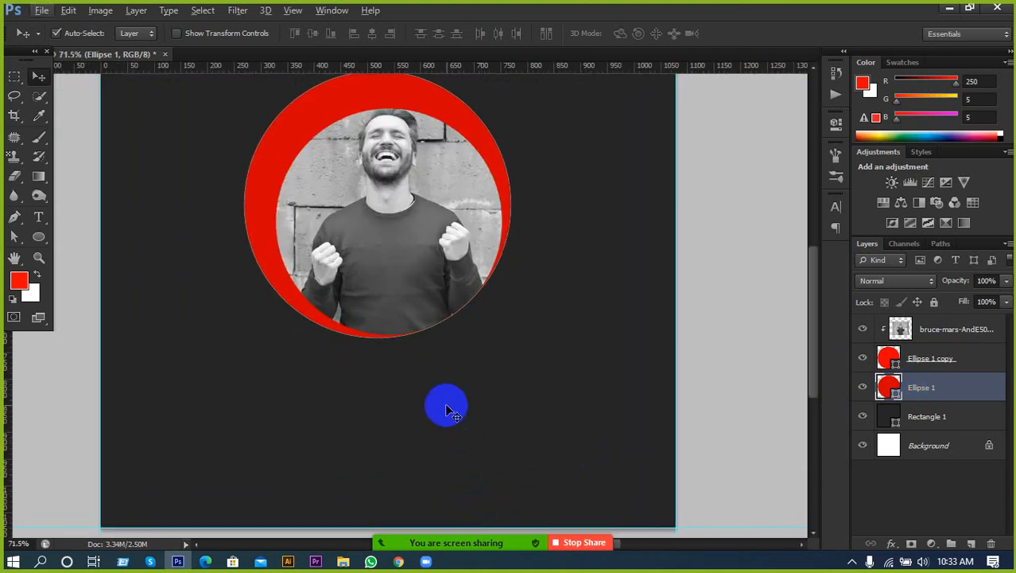
{"action": "key", "text": "Left"}
{"action": "key", "text": "Left"}
{"action": "key", "text": "Left"}
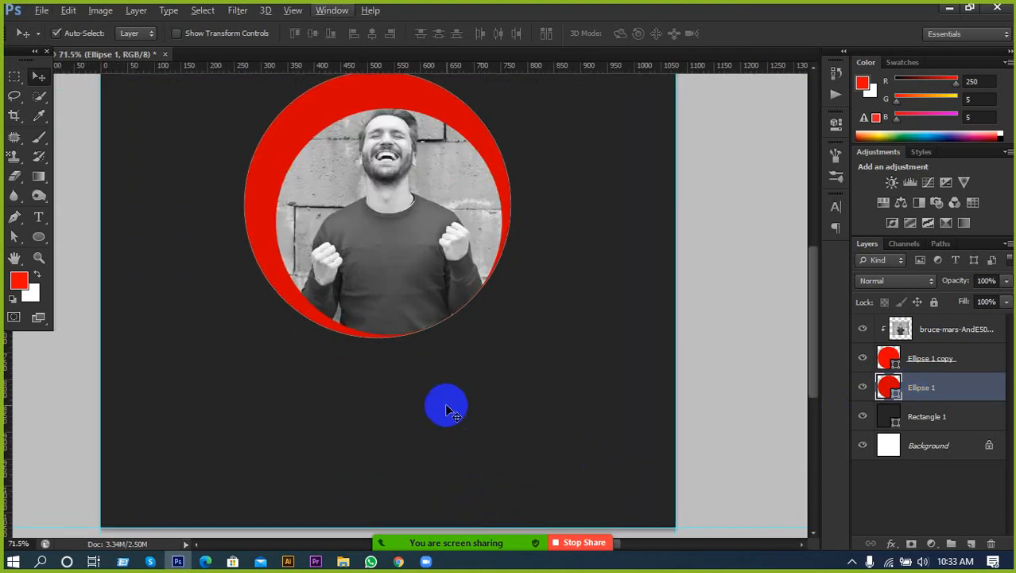
{"action": "key", "text": "Left"}
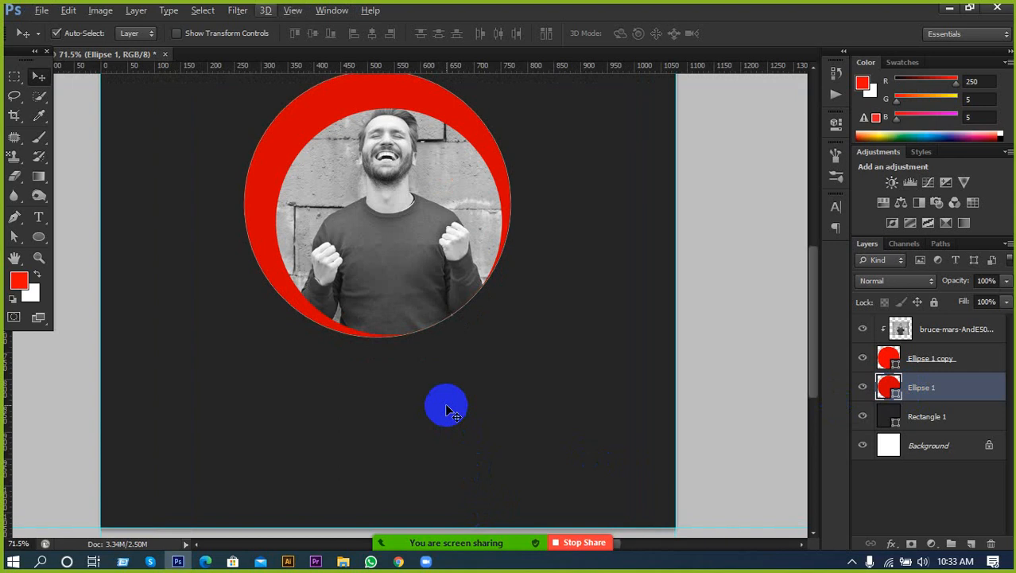
{"action": "left_click", "coordinate": [721, 340]}
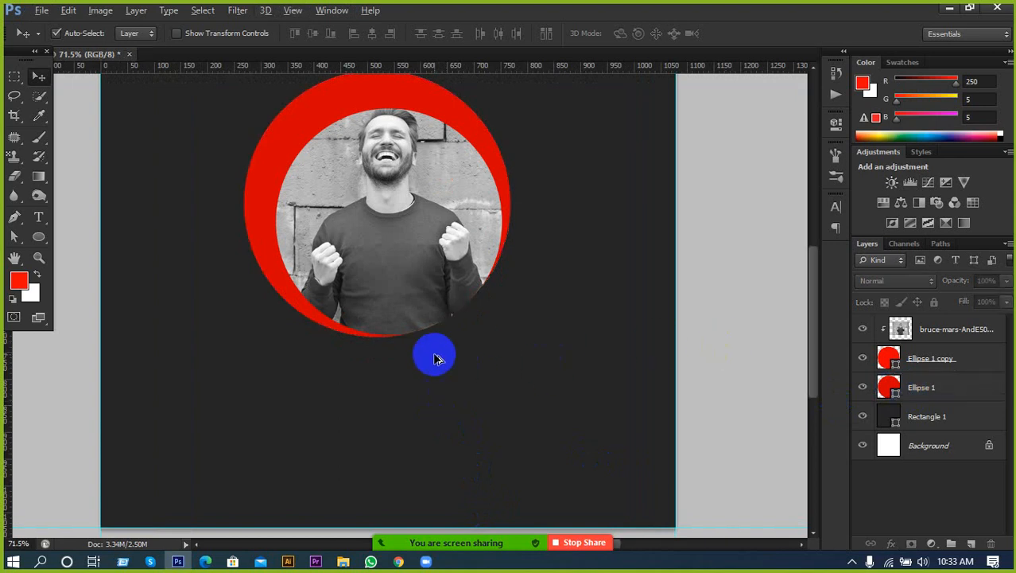
{"action": "key", "text": "ctrl+0"}
{"action": "key", "text": "alt"}
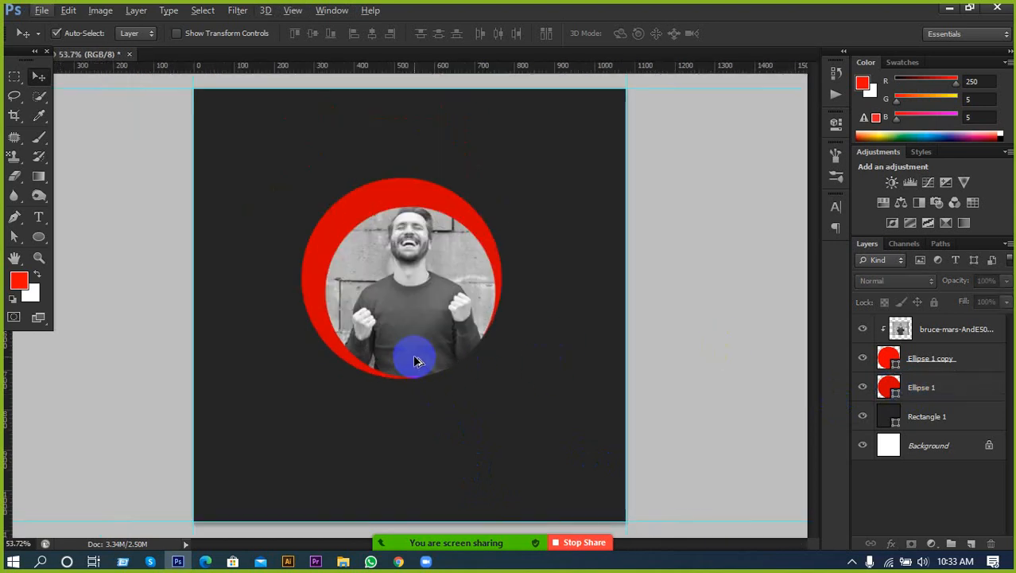
{"action": "scroll", "coordinate": [343, 354], "scroll_direction": "down", "scroll_amount": 1}
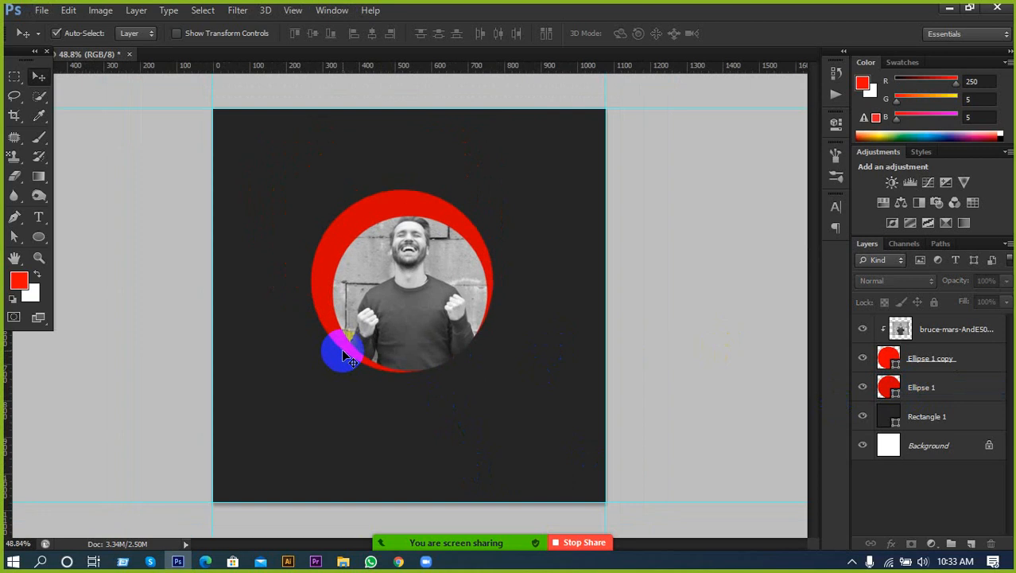
{"action": "left_click_drag", "start_coordinate": [343, 356], "coordinate": [347, 358]}
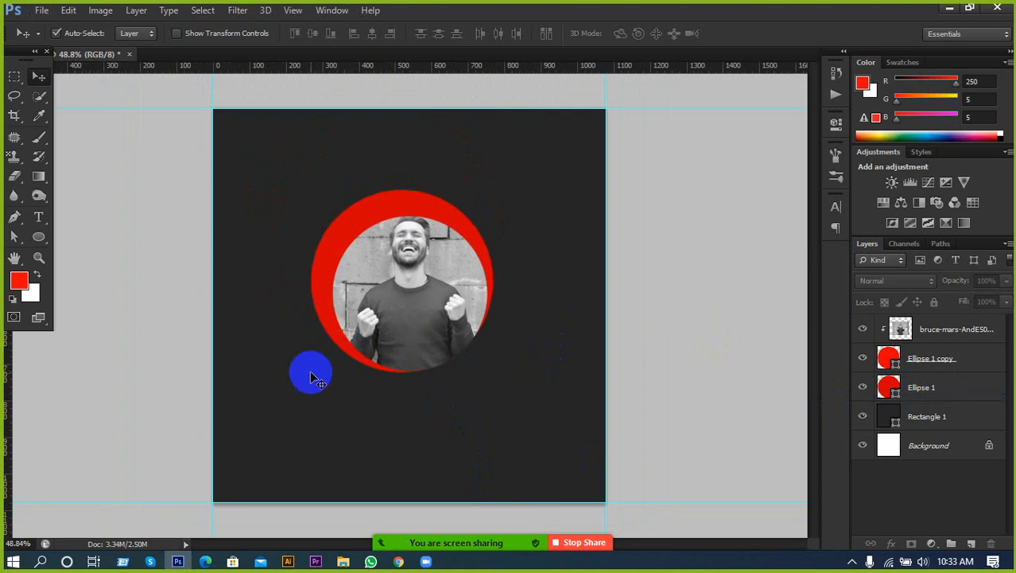
{"action": "scroll", "coordinate": [299, 378], "scroll_direction": "down", "scroll_amount": 1}
Step: Select the Rectangle 1 layer and activate the Pen tool in Shape mode
{"action": "left_click", "coordinate": [941, 411]}
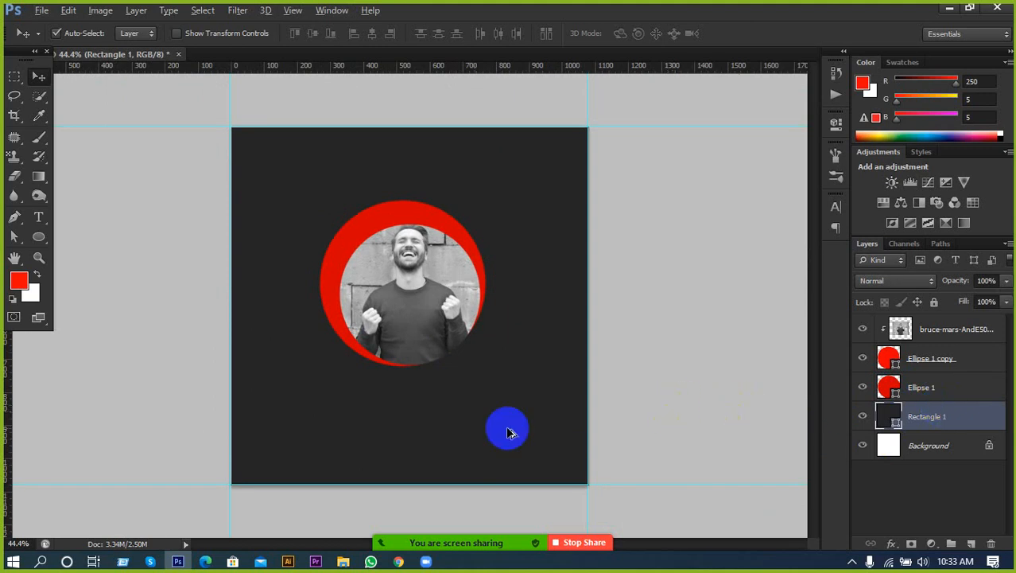
{"action": "scroll", "coordinate": [359, 413], "scroll_direction": "up", "scroll_amount": 1}
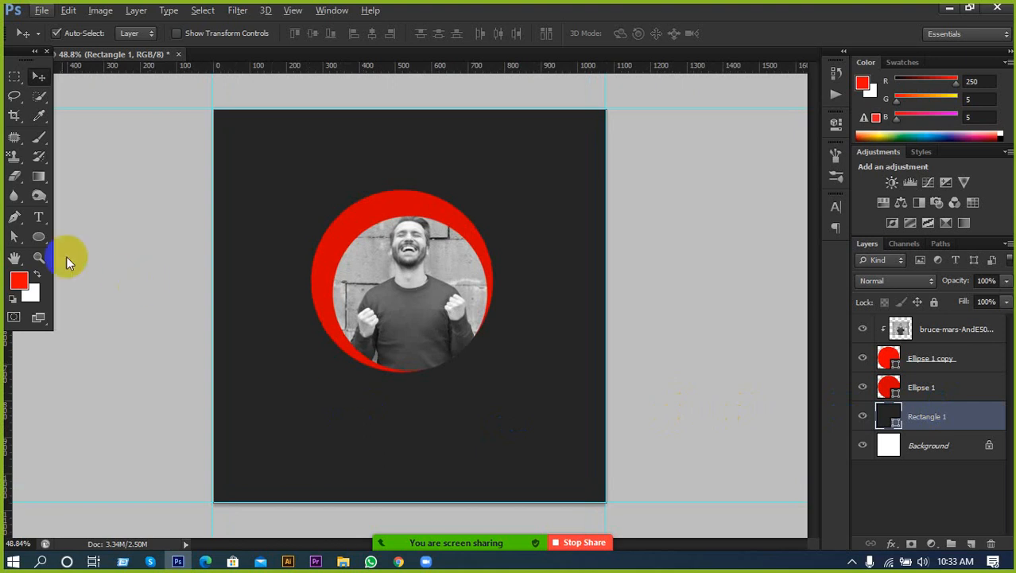
{"action": "left_click", "coordinate": [39, 237]}
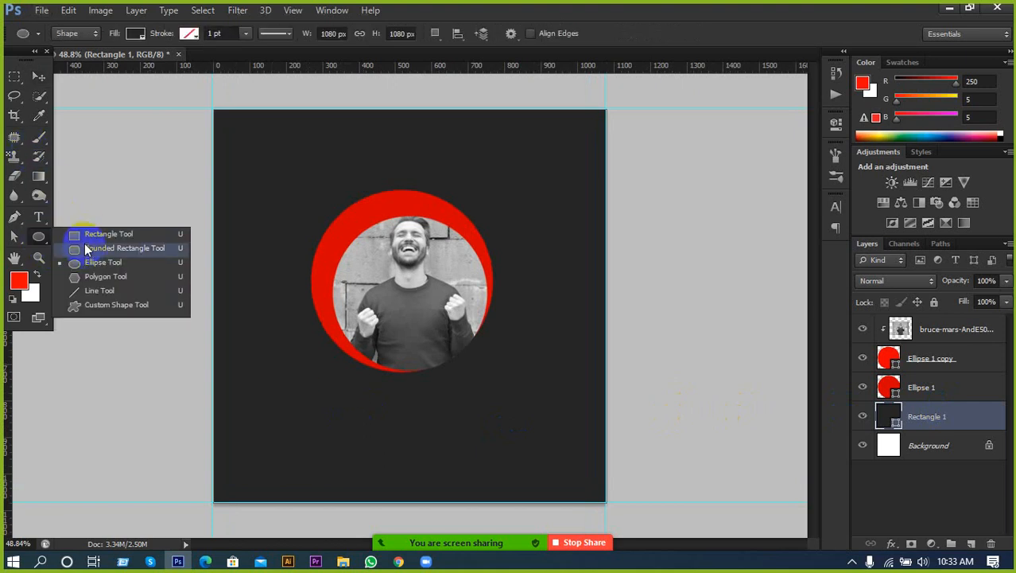
{"action": "left_click", "coordinate": [15, 217]}
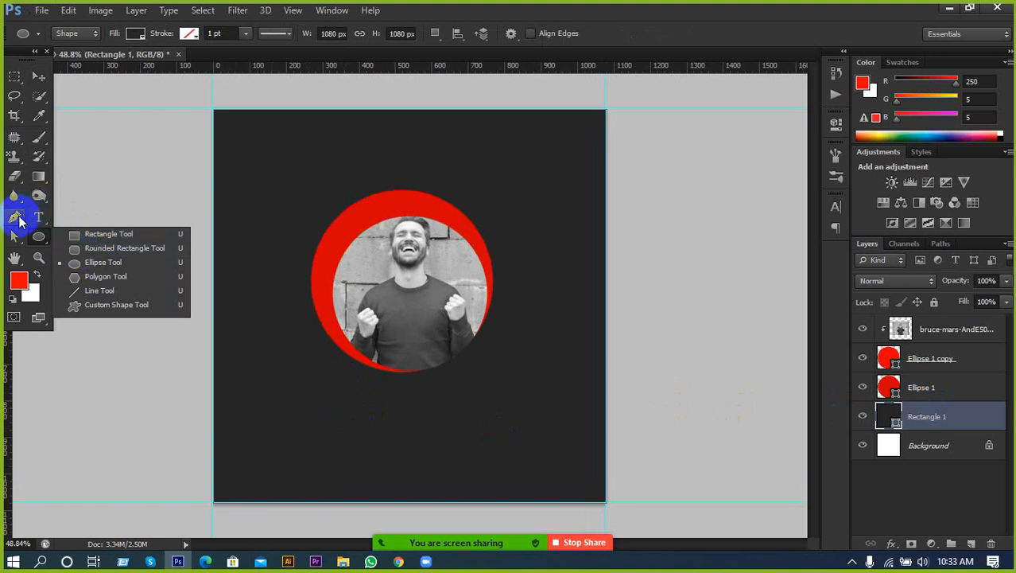
{"action": "left_click", "coordinate": [214, 428]}
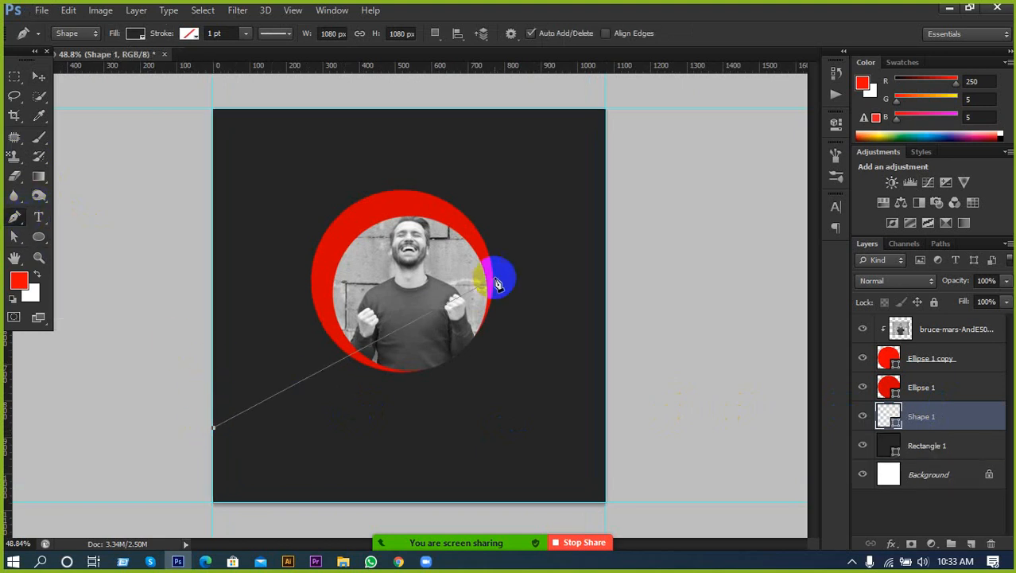
{"action": "key", "text": "ctrl+alt+z"}
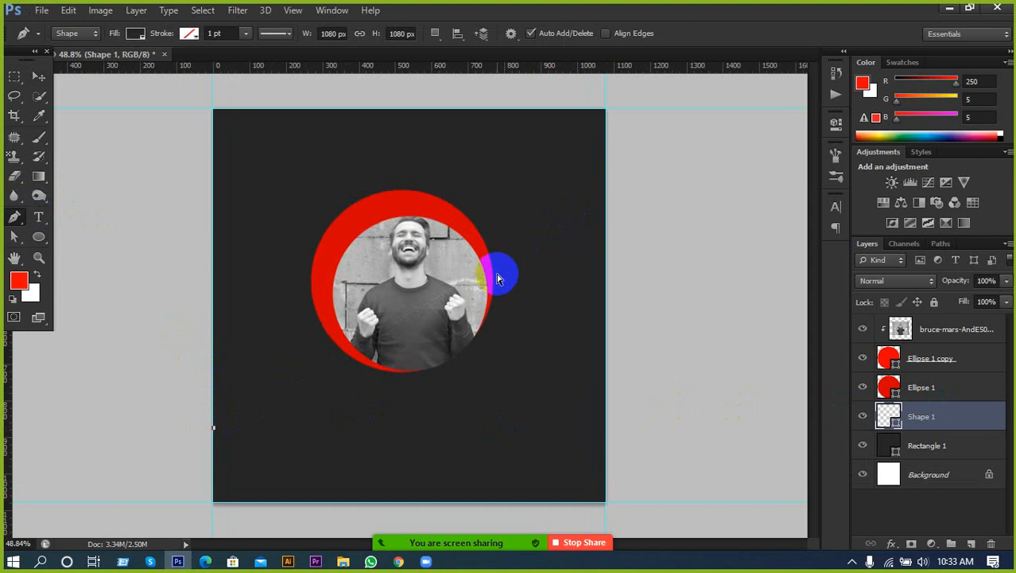
{"action": "key", "text": "ctrl+alt+z"}
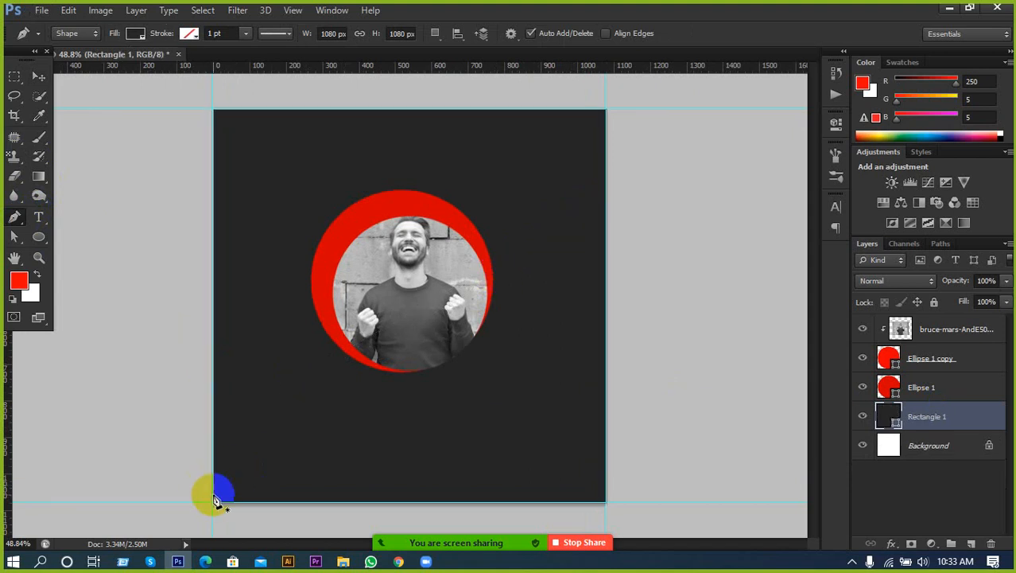
{"action": "left_click", "coordinate": [263, 502]}
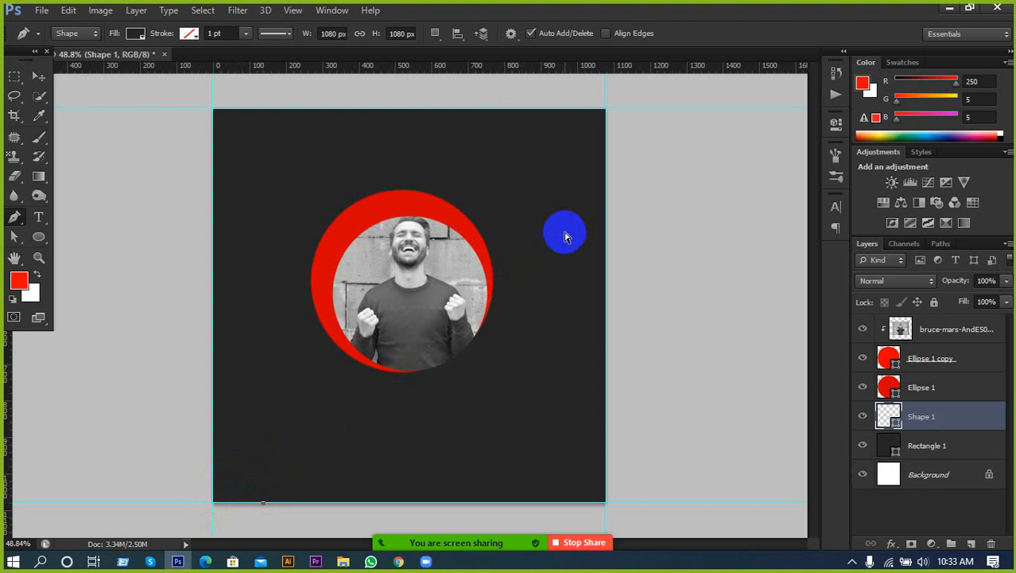
{"action": "key", "text": "ctrl+z"}
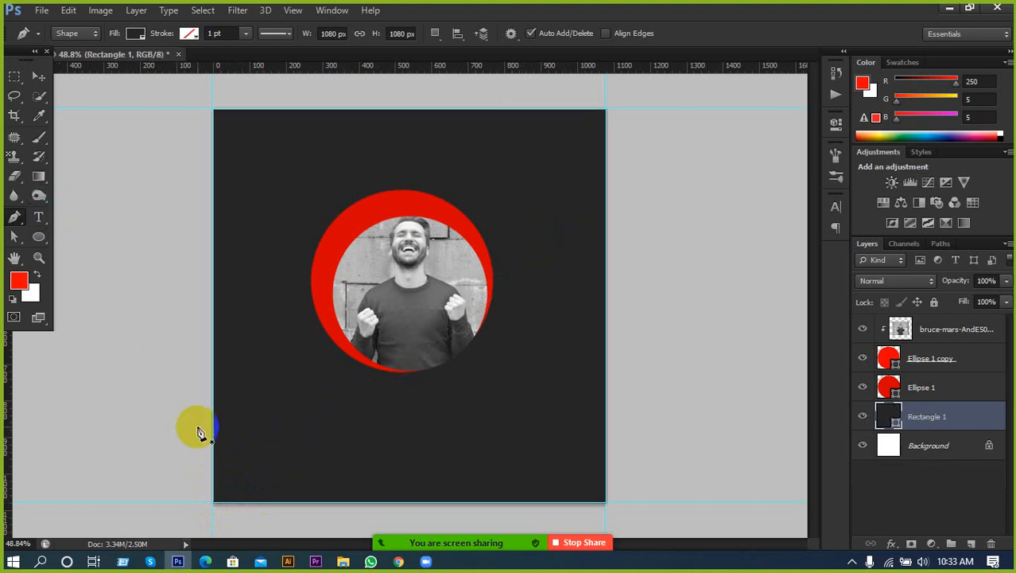
Step: Draw a closed dark shape of about 1080 x 837 px covering the canvas below a diagonal that rises from left to right
{"action": "left_click", "coordinate": [213, 461]}
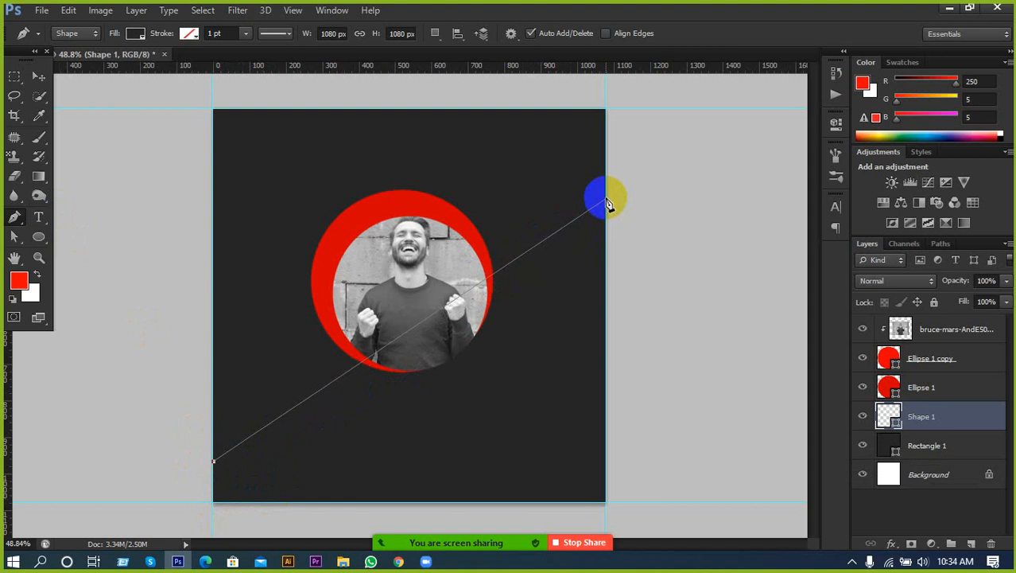
{"action": "left_click", "coordinate": [607, 198]}
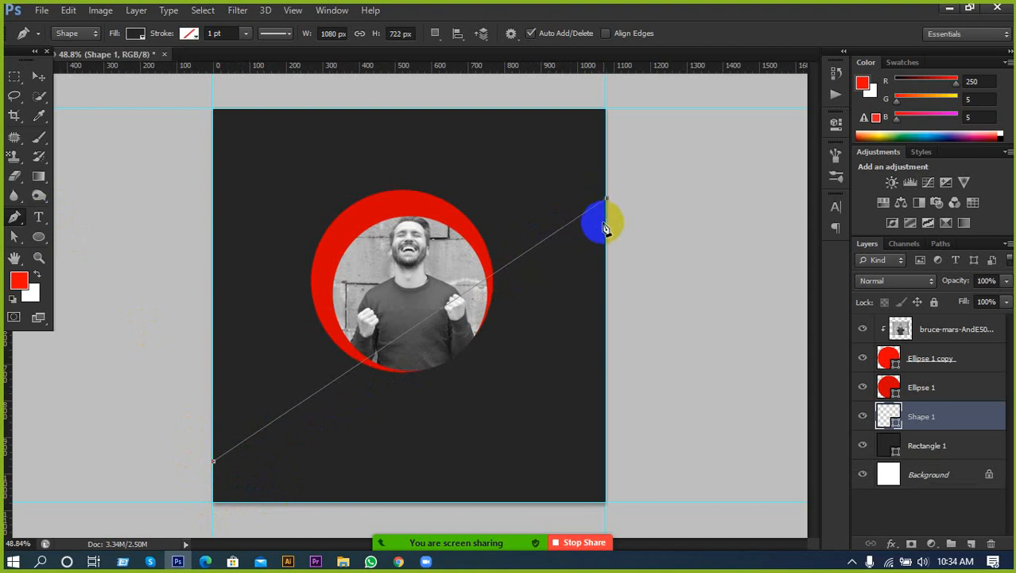
{"action": "left_click", "coordinate": [607, 503]}
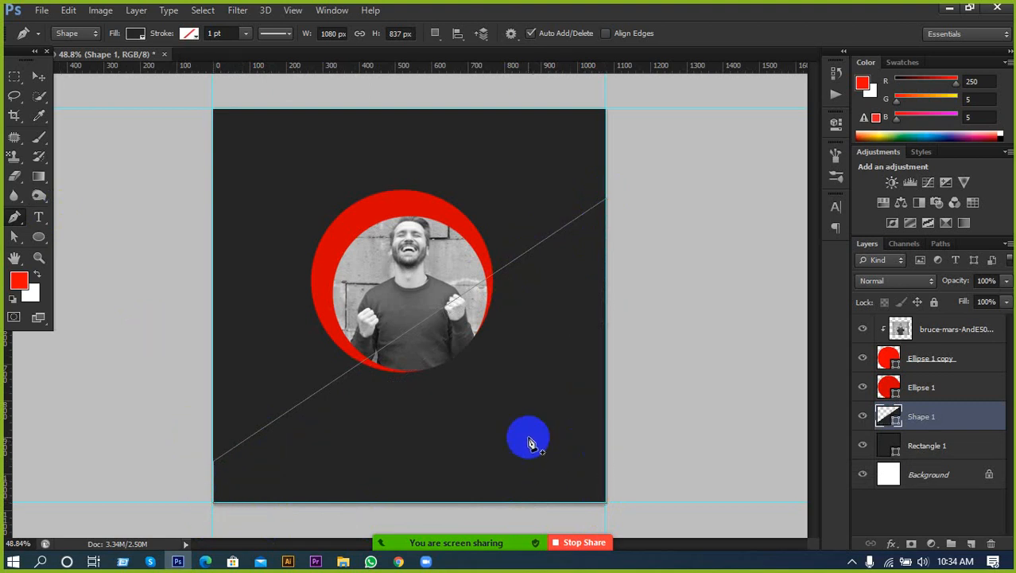
Step: Move the Shape 1 layer to the top of the layer stack, above the photo, and check its visibility
{"action": "left_click_drag", "start_coordinate": [978, 334], "coordinate": [944, 321]}
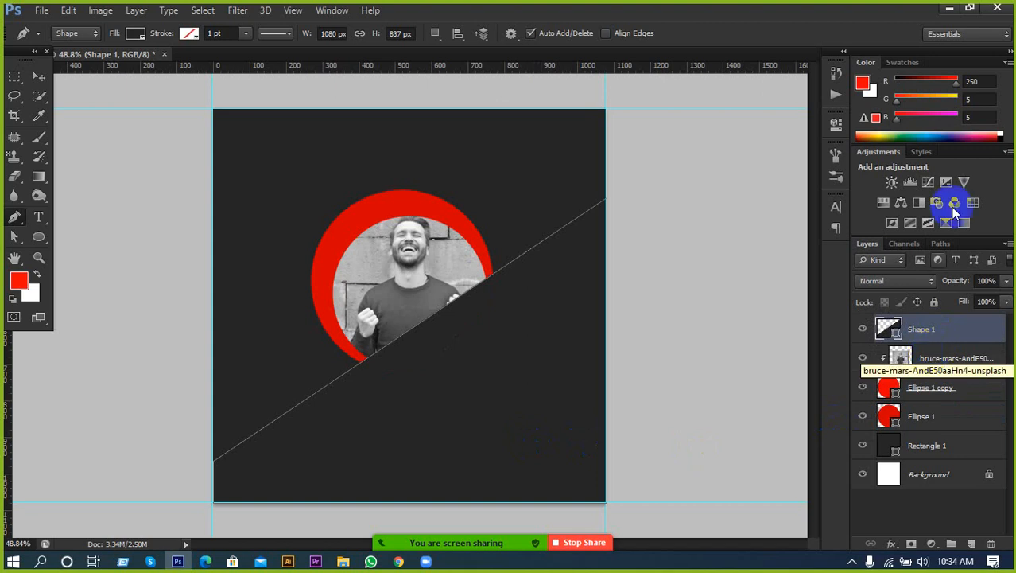
{"action": "left_click", "coordinate": [865, 330]}
{"action": "left_click", "coordinate": [865, 330]}
Step: Rasterize the Shape 1 layer and load its outline as a selection
{"action": "right_click", "coordinate": [951, 334]}
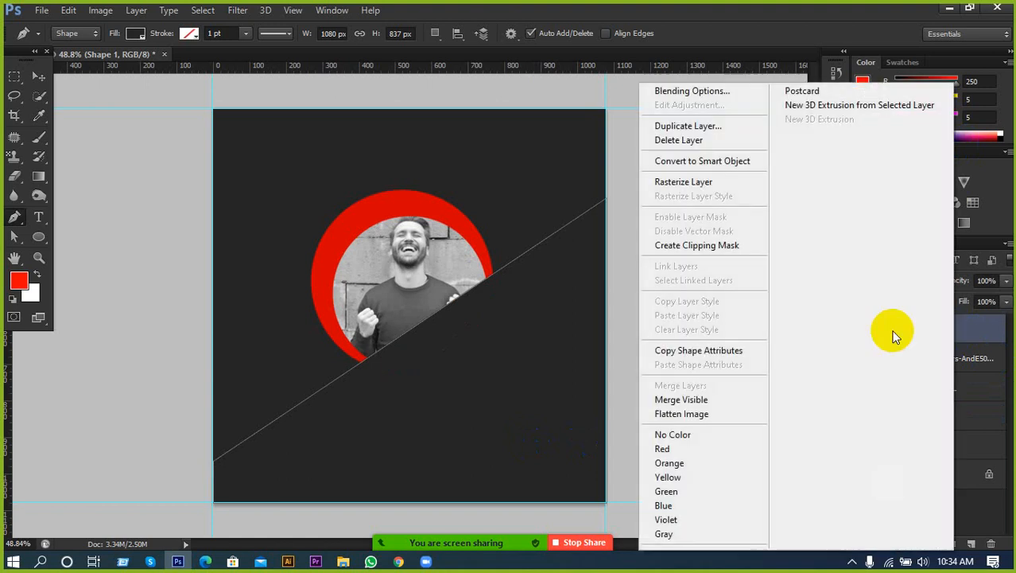
{"action": "left_click", "coordinate": [746, 181]}
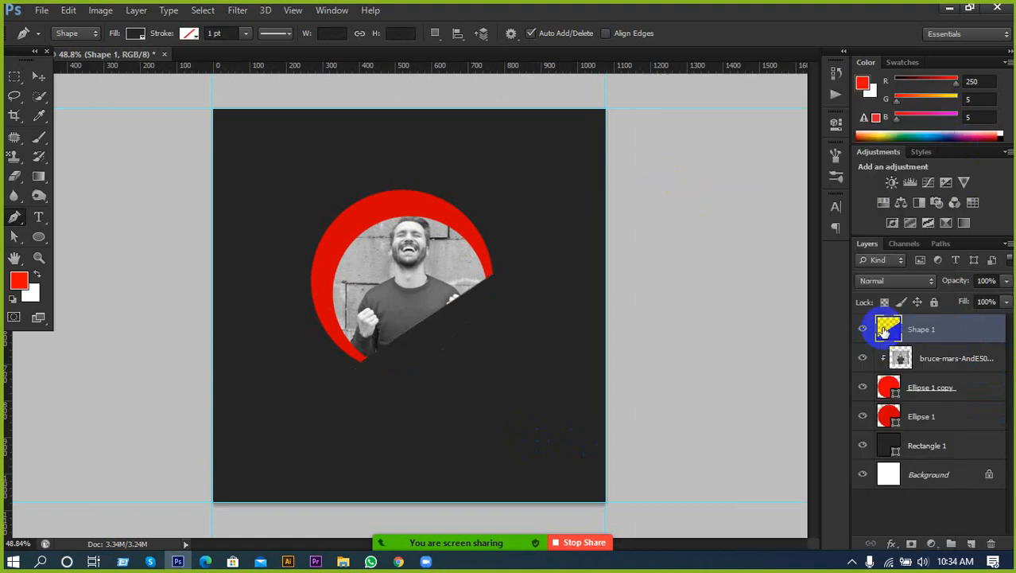
{"action": "left_click", "coordinate": [887, 328], "text": "ctrl"}
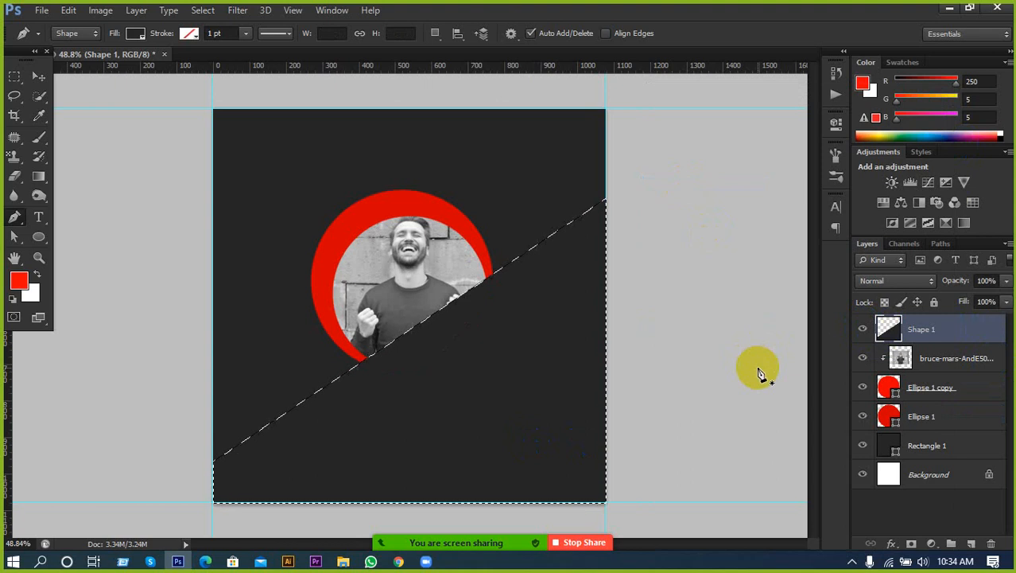
{"action": "scroll", "coordinate": [572, 390], "scroll_direction": "up", "scroll_amount": 2}
{"action": "scroll", "coordinate": [377, 415], "scroll_direction": "down", "scroll_amount": 2}
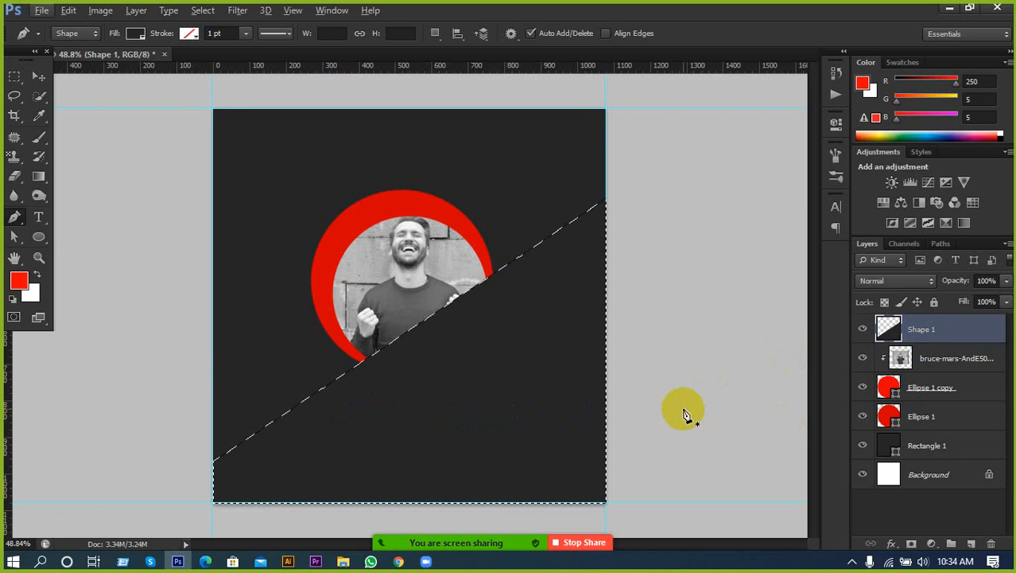
{"action": "left_click", "coordinate": [544, 234]}
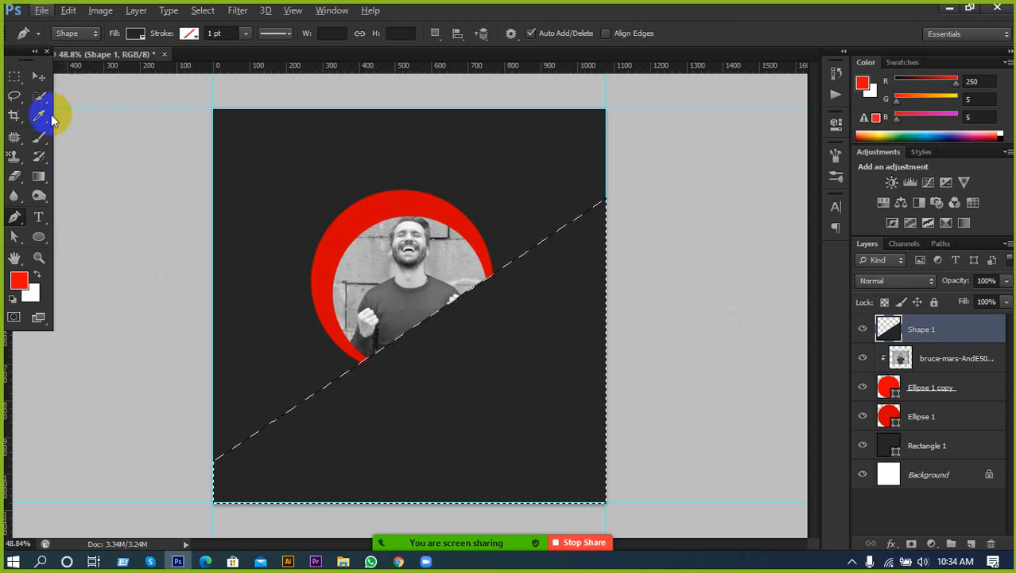
Step: Set up the Brush tool with 10% hardness, 56% opacity and 38% flow
{"action": "left_click", "coordinate": [37, 142]}
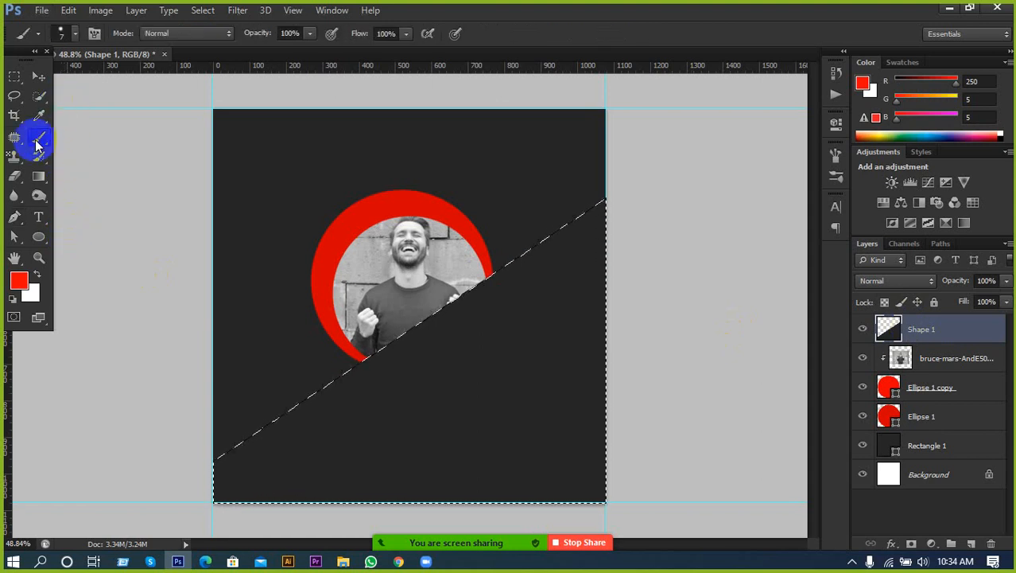
{"action": "left_click", "coordinate": [64, 32]}
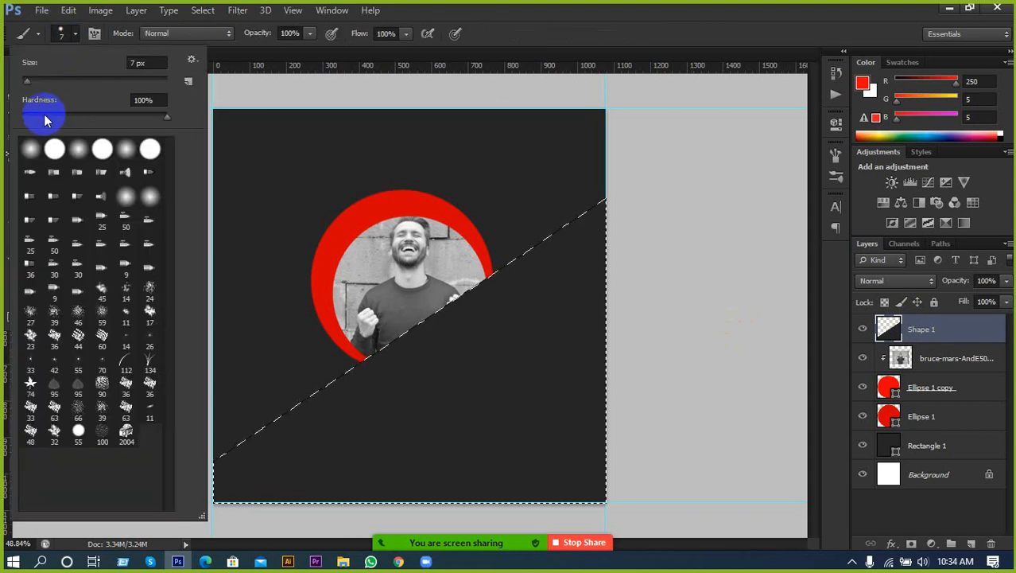
{"action": "left_click", "coordinate": [44, 116]}
{"action": "left_click_drag", "start_coordinate": [44, 117], "coordinate": [36, 125]}
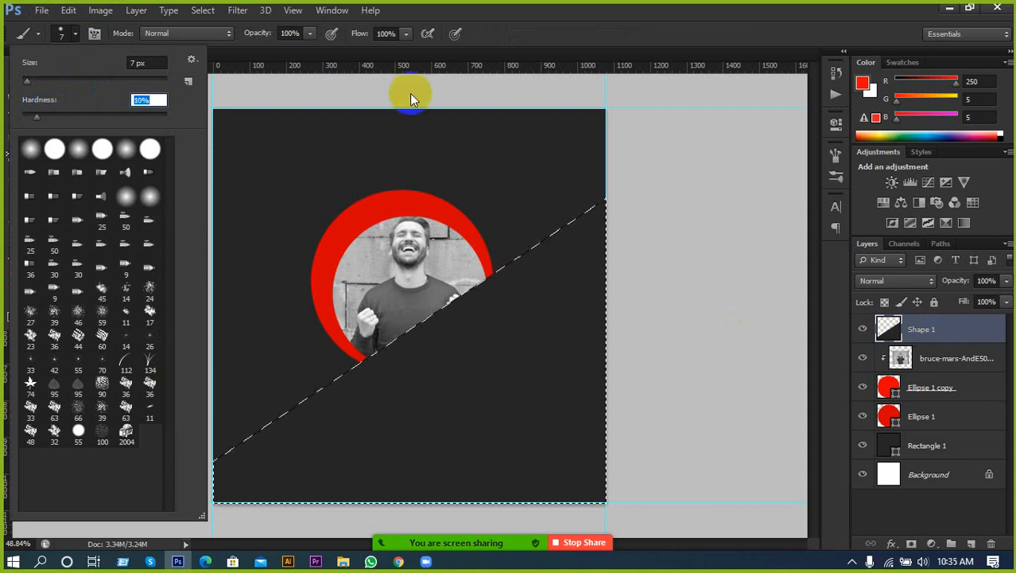
{"action": "left_click", "coordinate": [567, 31]}
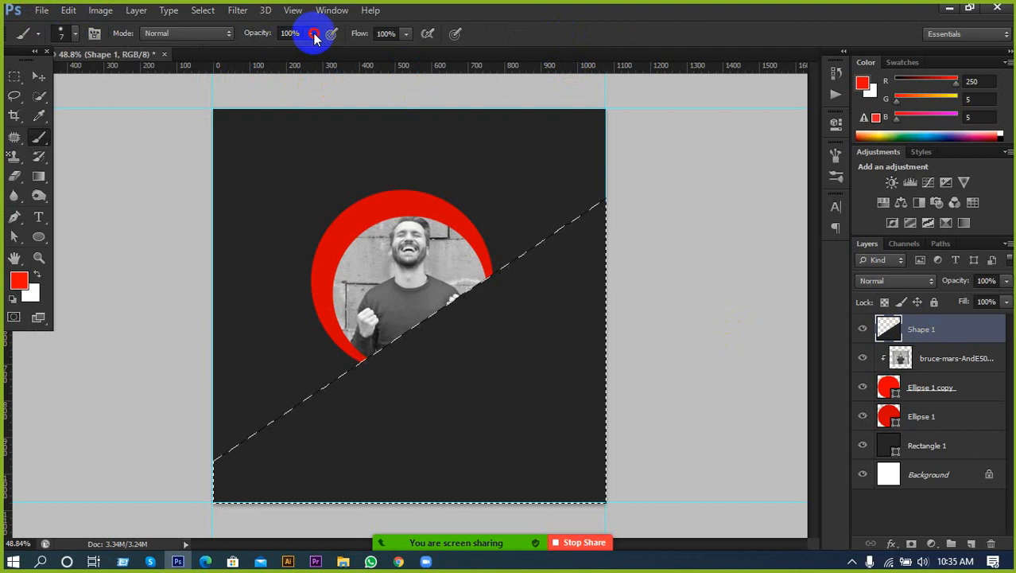
{"action": "left_click_drag", "start_coordinate": [309, 33], "coordinate": [278, 60]}
{"action": "left_click_drag", "start_coordinate": [405, 33], "coordinate": [360, 60]}
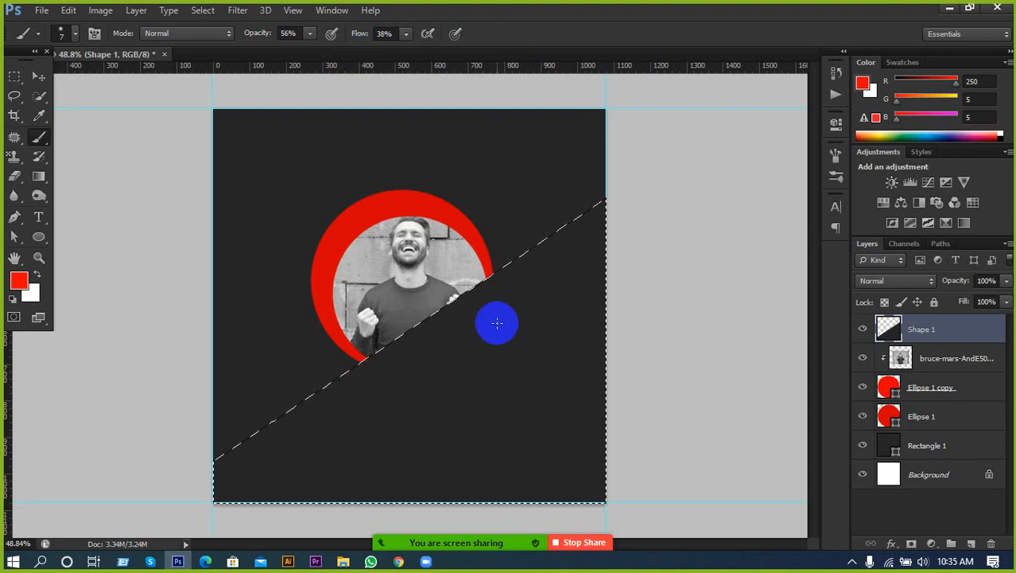
Step: Enlarge the brush to 175 px for painting inside the diagonal selection
{"action": "key", "text": "bracketright"}
{"action": "key", "text": "bracketright"}
{"action": "key", "text": "bracketright"}
{"action": "key", "text": "bracketright"}
{"action": "key", "text": "bracketright"}
{"action": "key", "text": "bracketright"}
{"action": "key", "text": "bracketright"}
{"action": "key", "text": "bracketright"}
{"action": "key", "text": "bracketright"}
{"action": "key", "text": "bracketright"}
{"action": "key", "text": "bracketright"}
{"action": "key", "text": "bracketright"}
{"action": "key", "text": "bracketright"}
{"action": "key", "text": "bracketright"}
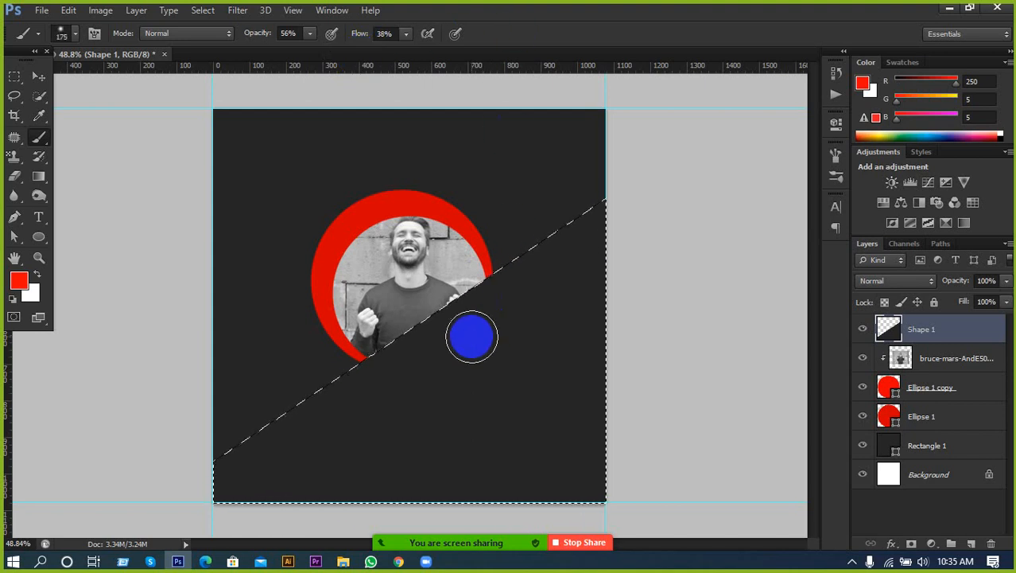
Step: Reduce the brush size to 125 px and set the foreground colour to black (#000000)
{"action": "key", "text": "bracketleft"}
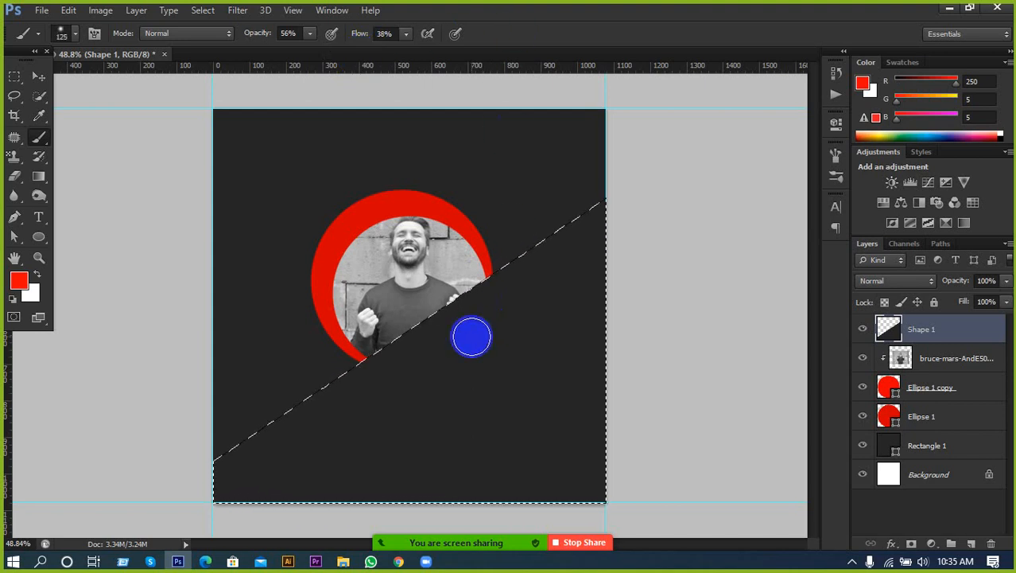
{"action": "left_click", "coordinate": [19, 278]}
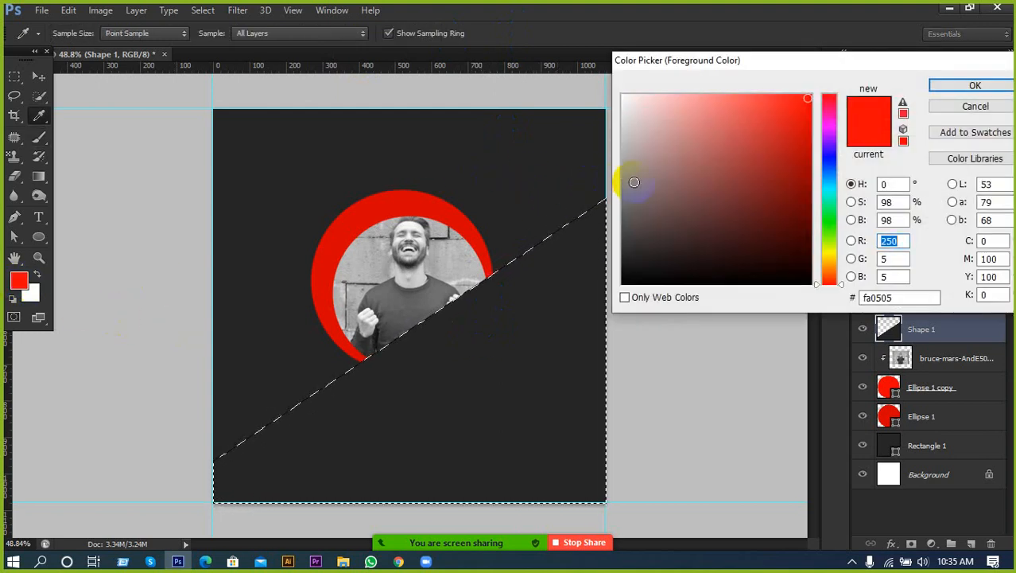
{"action": "mouse_move", "coordinate": [657, 206]}
{"action": "left_mouse_down"}
{"action": "mouse_move", "coordinate": [590, 247]}
{"action": "mouse_move", "coordinate": [585, 259]}
{"action": "mouse_move", "coordinate": [622, 284]}
{"action": "left_mouse_up"}
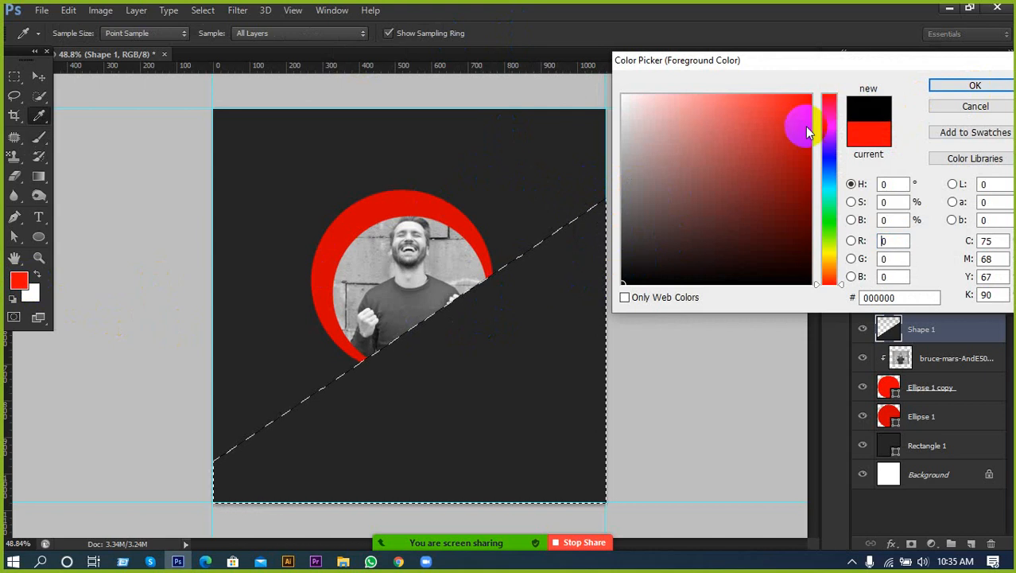
{"action": "left_click", "coordinate": [945, 87]}
{"action": "key", "text": "b"}
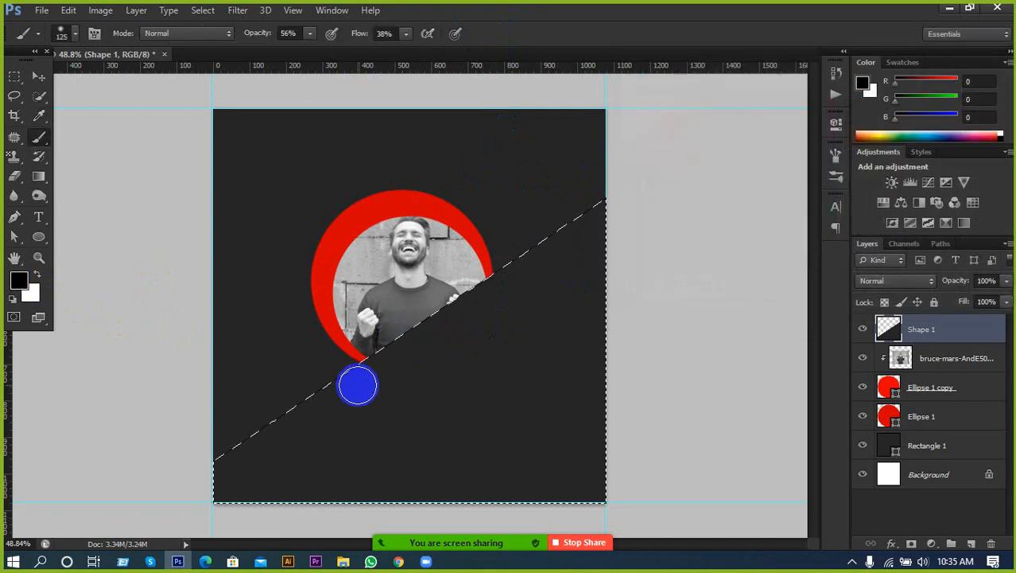
Step: Brush black just inside the diagonal edge, then invert the selection to cover the area above the diagonal
{"action": "left_click_drag", "start_coordinate": [357, 386], "coordinate": [386, 364]}
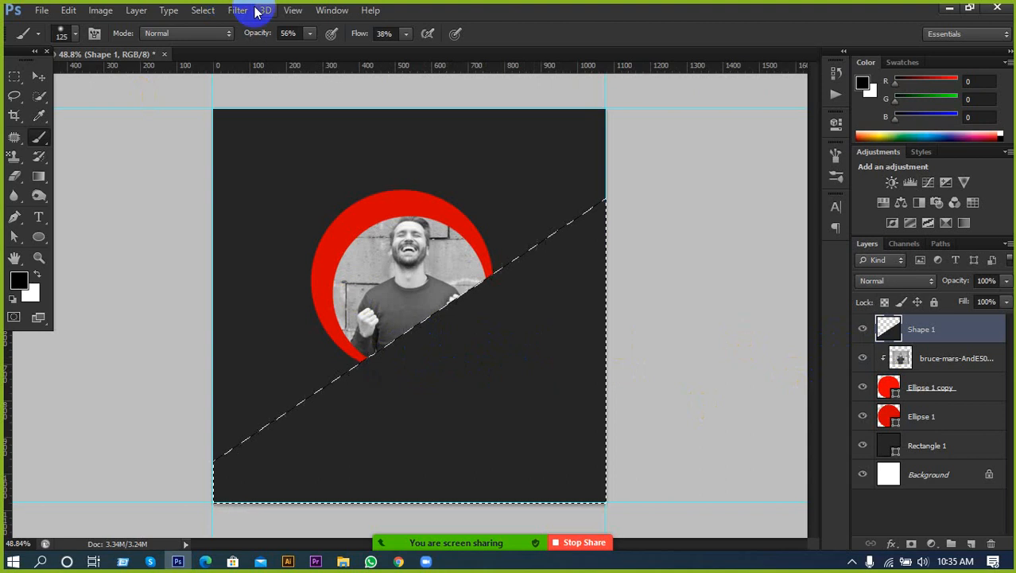
{"action": "left_click", "coordinate": [212, 13]}
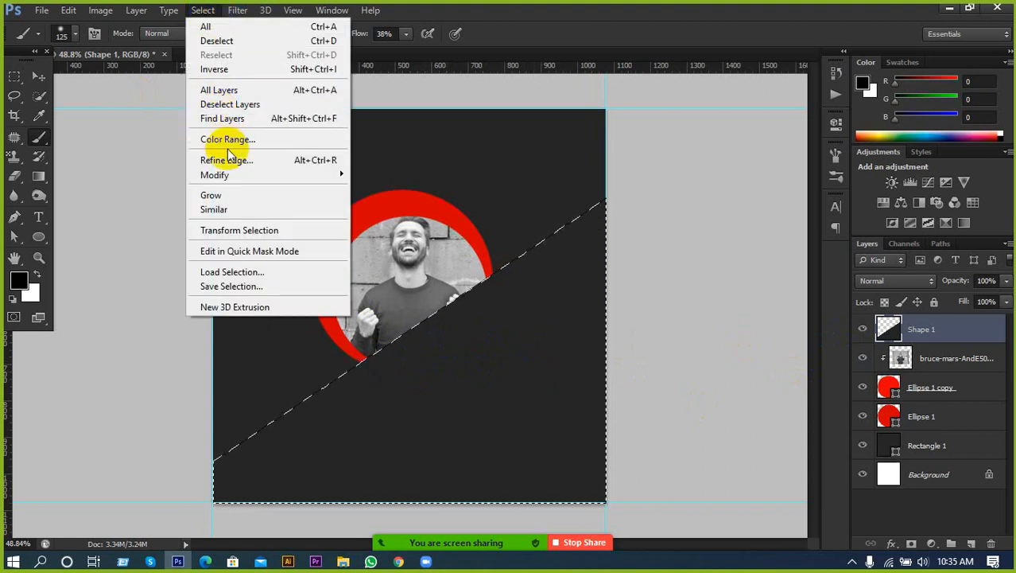
{"action": "left_click", "coordinate": [276, 72]}
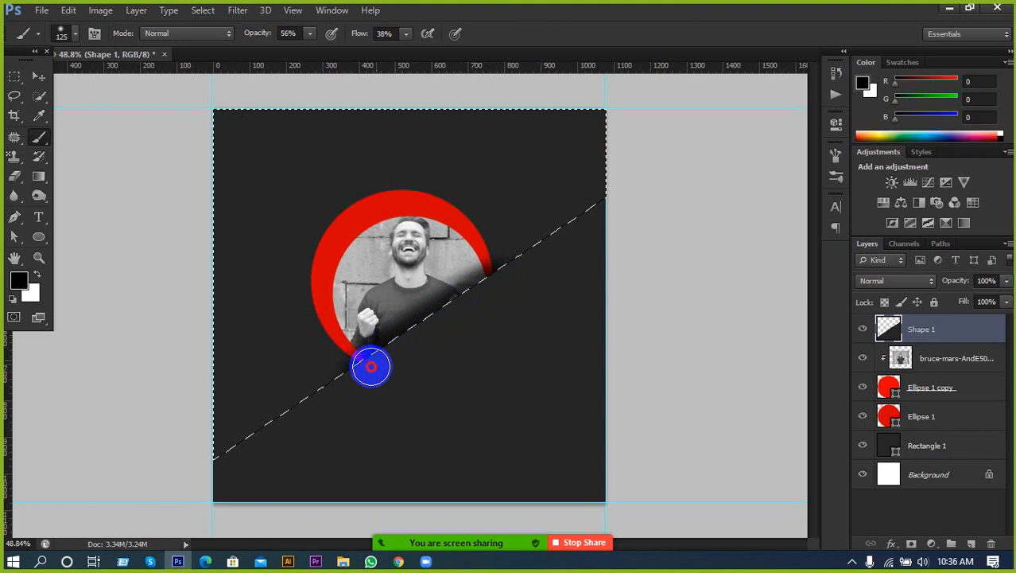
Step: Paint a soft black shadow along the diagonal edge across the photo and red ring, then deselect and check the layer's visibility
{"action": "left_click_drag", "start_coordinate": [449, 309], "coordinate": [433, 325]}
{"action": "mouse_move", "coordinate": [364, 367]}
{"action": "left_mouse_down"}
{"action": "mouse_move", "coordinate": [333, 393]}
{"action": "mouse_move", "coordinate": [396, 341]}
{"action": "left_mouse_up"}
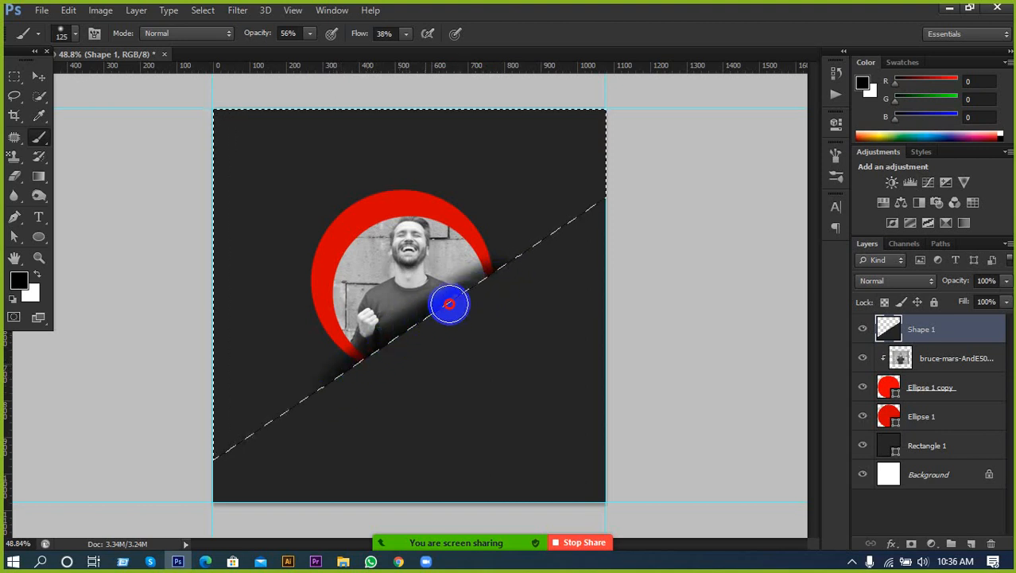
{"action": "left_click_drag", "start_coordinate": [450, 304], "coordinate": [506, 280]}
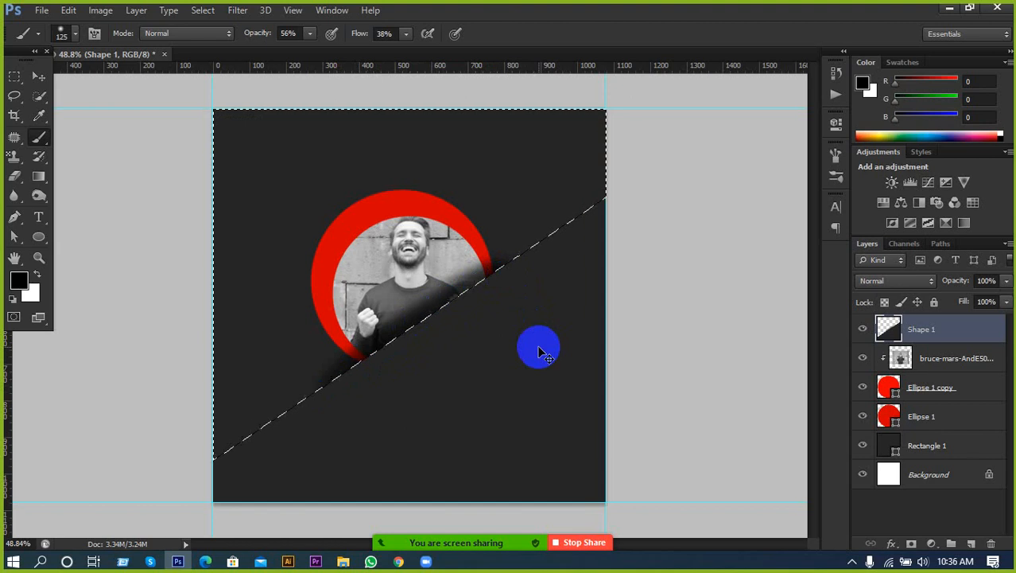
{"action": "key", "text": "ctrl+d"}
{"action": "scroll", "coordinate": [537, 346], "scroll_direction": "down", "scroll_amount": 3}
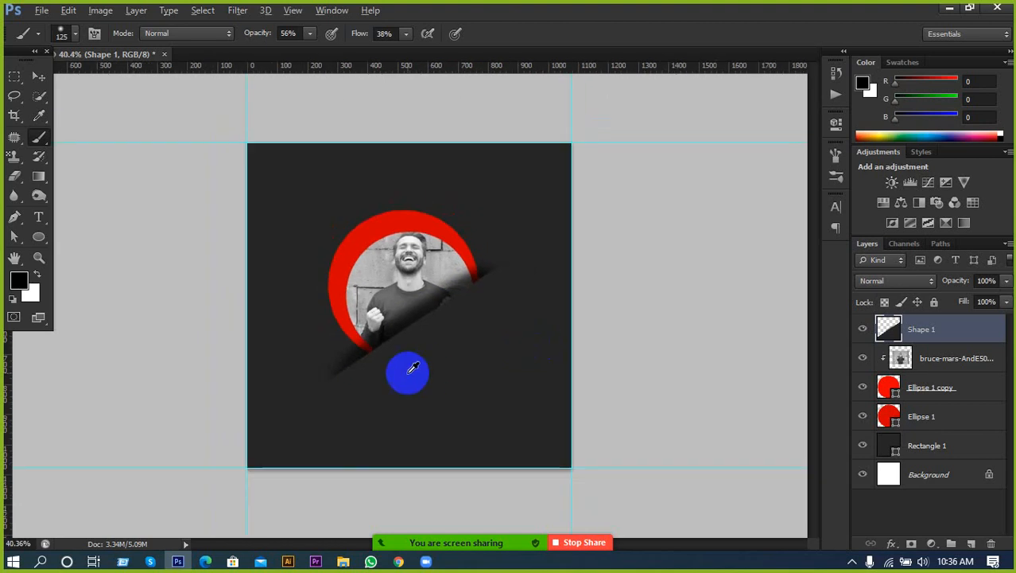
{"action": "scroll", "coordinate": [409, 371], "scroll_direction": "up", "scroll_amount": 4}
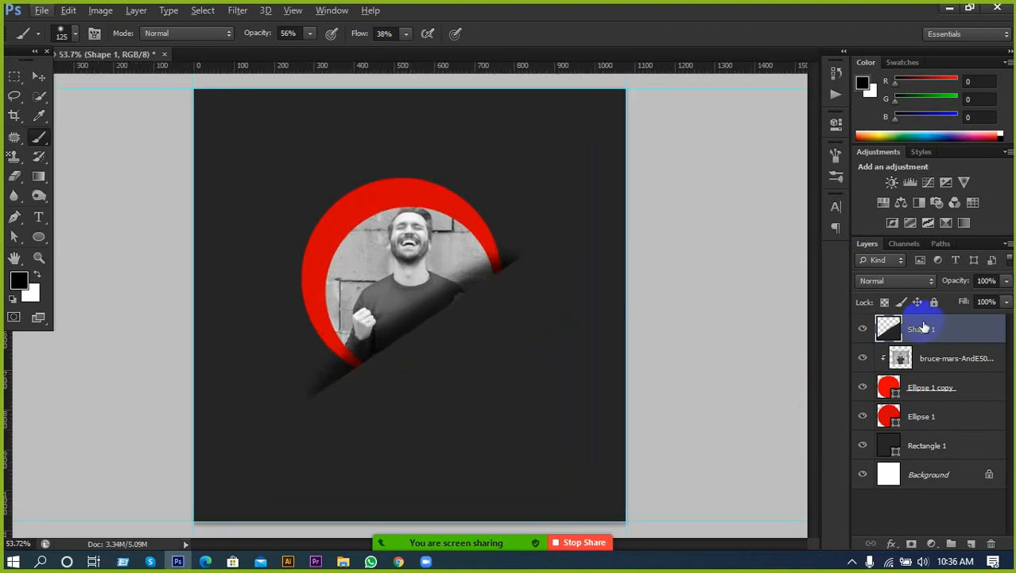
{"action": "left_click", "coordinate": [864, 334]}
{"action": "left_click", "coordinate": [864, 333]}
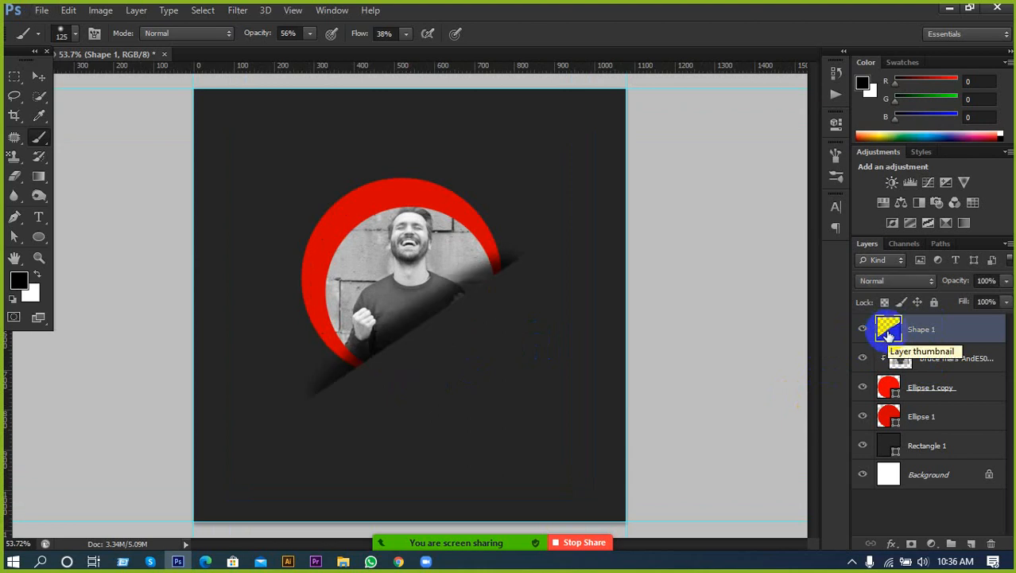
Step: Move the shaded Shape 1 layer to the right and slightly up to adjust where its edge cuts the photo
{"action": "left_click", "coordinate": [16, 76]}
{"action": "left_click", "coordinate": [42, 77]}
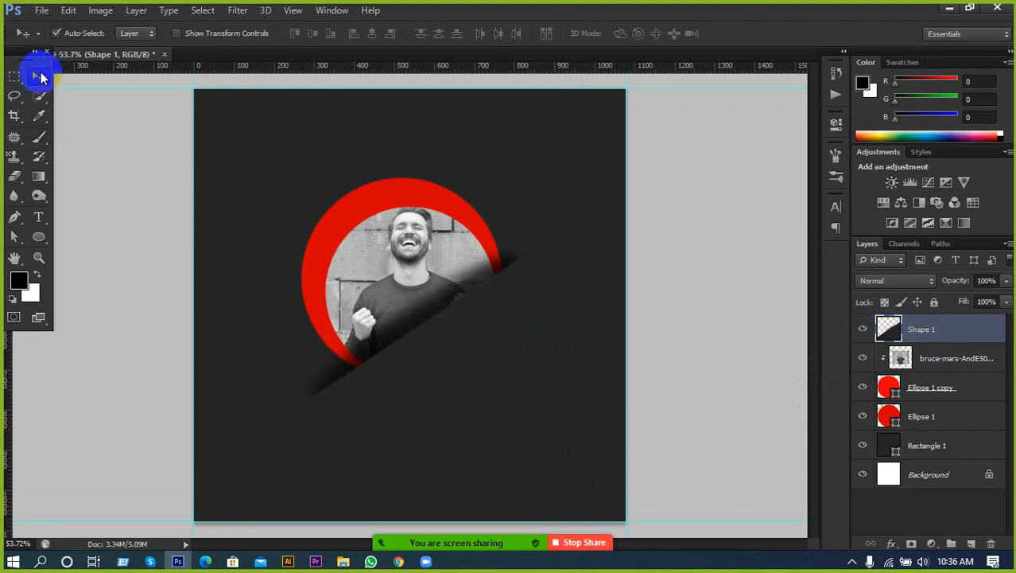
{"action": "key", "text": "shift+Right"}
{"action": "key", "text": "shift+Right"}
{"action": "key", "text": "shift+Right"}
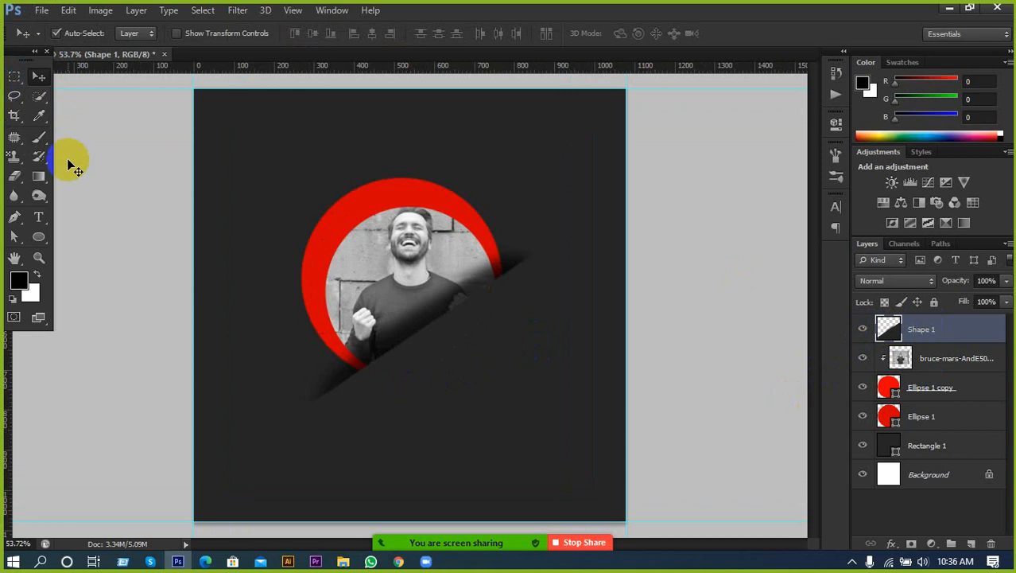
{"action": "key", "text": "shift+Right"}
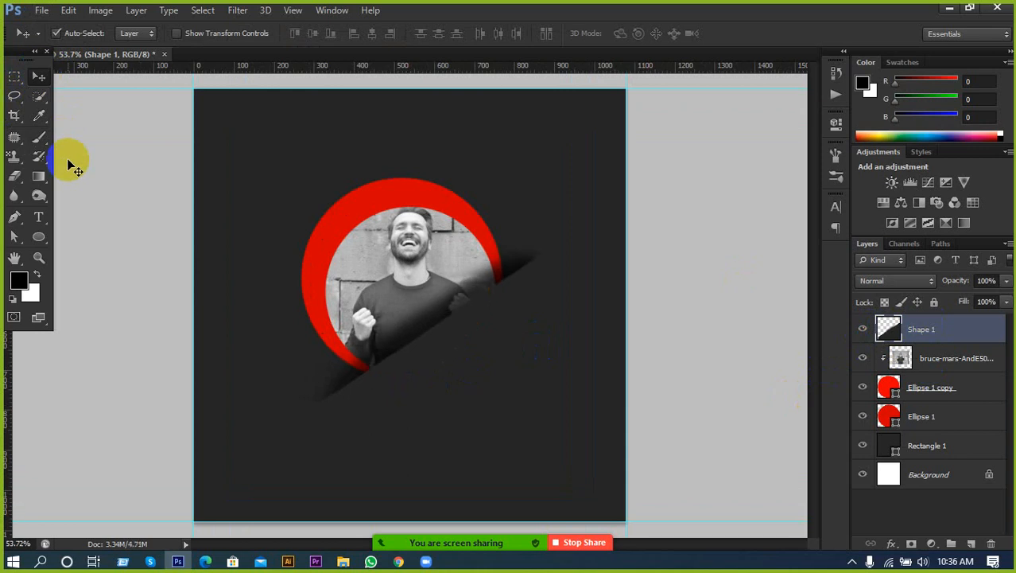
{"action": "key", "text": "shift+Up"}
{"action": "key", "text": "shift+Up"}
{"action": "key", "text": "shift+Right"}
{"action": "key", "text": "shift+Right"}
{"action": "key", "text": "shift+Right"}
{"action": "key", "text": "shift+Right"}
{"action": "key", "text": "shift+Right"}
{"action": "left_click_drag", "start_coordinate": [436, 316], "coordinate": [440, 319]}
{"action": "scroll", "coordinate": [445, 366], "scroll_direction": "up", "scroll_amount": 2}
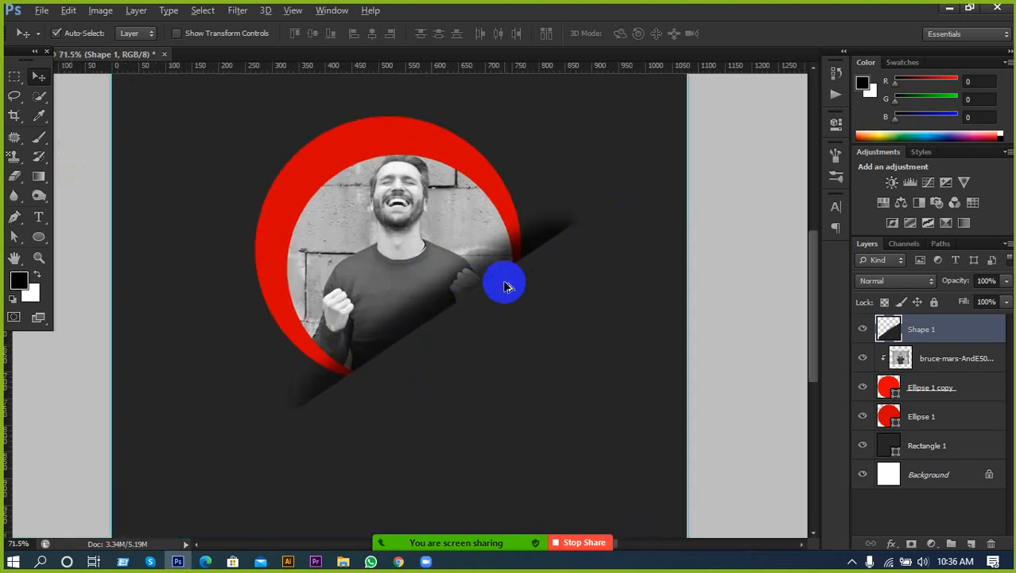
{"action": "scroll", "coordinate": [412, 318], "scroll_direction": "down", "scroll_amount": 2}
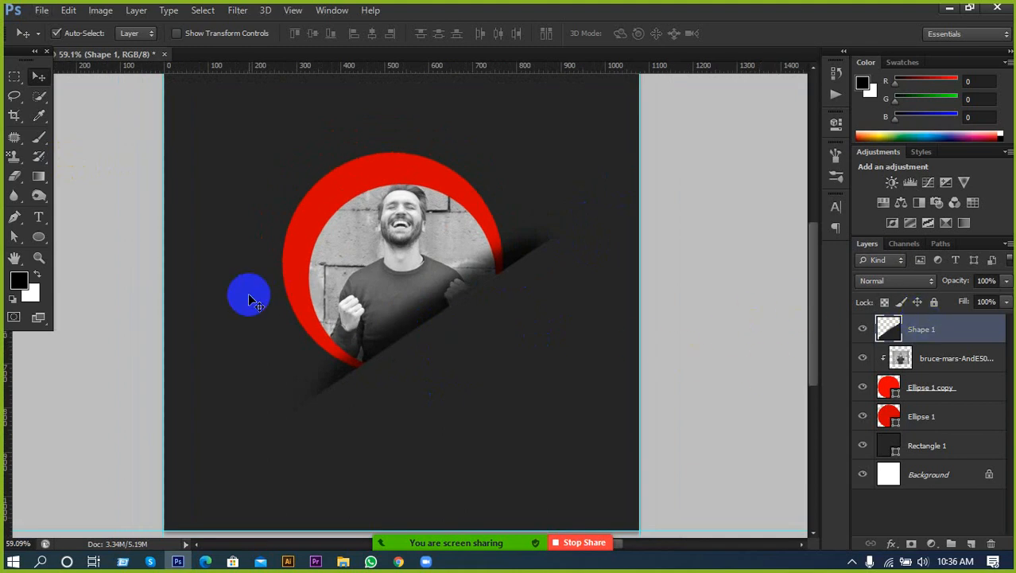
Step: Use the Eraser tool at 50 px, 42% opacity and 56% flow along the shadow's upper edge
{"action": "left_click", "coordinate": [38, 138]}
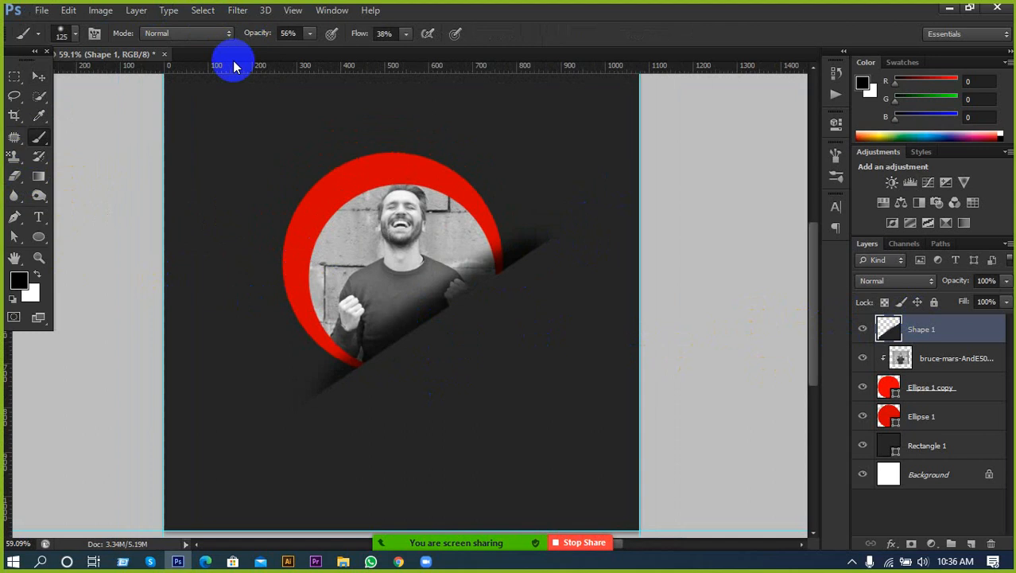
{"action": "left_click", "coordinate": [16, 175]}
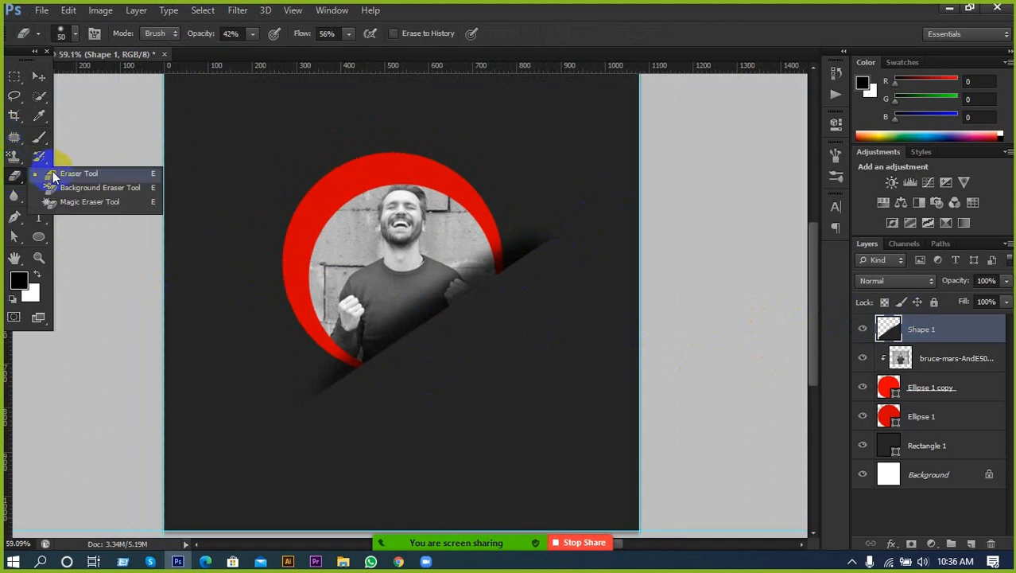
{"action": "left_click", "coordinate": [53, 175]}
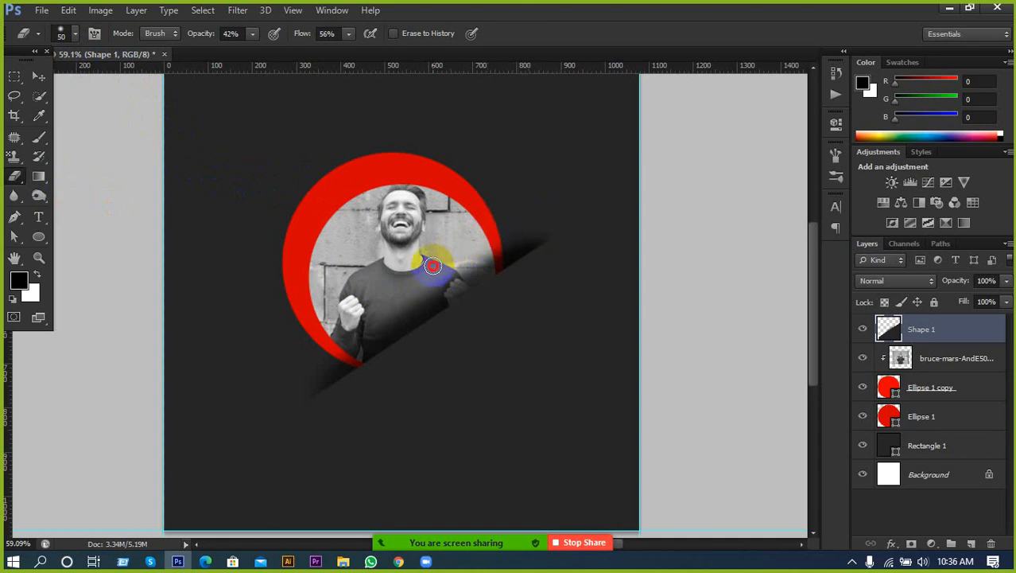
{"action": "mouse_move", "coordinate": [370, 310]}
{"action": "left_mouse_down"}
{"action": "mouse_move", "coordinate": [318, 345]}
{"action": "mouse_move", "coordinate": [375, 314]}
{"action": "mouse_move", "coordinate": [311, 371]}
{"action": "mouse_move", "coordinate": [309, 354]}
{"action": "left_mouse_up"}
Step: Enlarge the eraser to 100 px and soften the shadow's outer edge and both ends along the diagonal
{"action": "key", "text": "bracketright"}
{"action": "key", "text": "bracketright"}
{"action": "key", "text": "bracketright"}
{"action": "key", "text": "bracketright"}
{"action": "key", "text": "bracketright"}
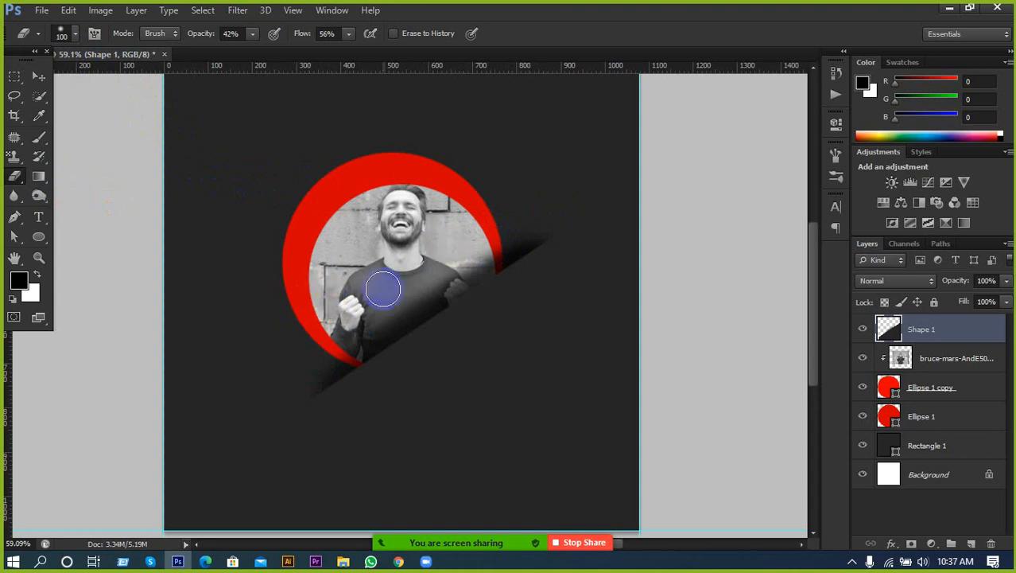
{"action": "left_click", "coordinate": [415, 270]}
{"action": "left_click_drag", "start_coordinate": [415, 270], "coordinate": [493, 233]}
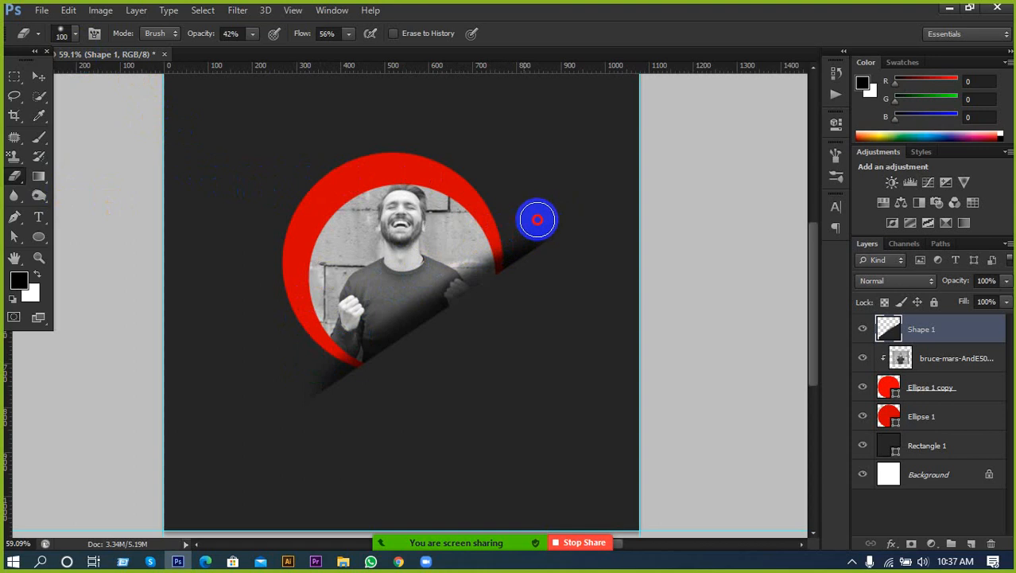
{"action": "mouse_move", "coordinate": [558, 211]}
{"action": "left_mouse_down"}
{"action": "mouse_move", "coordinate": [366, 264]}
{"action": "mouse_move", "coordinate": [354, 292]}
{"action": "mouse_move", "coordinate": [442, 253]}
{"action": "mouse_move", "coordinate": [415, 274]}
{"action": "mouse_move", "coordinate": [449, 261]}
{"action": "mouse_move", "coordinate": [516, 224]}
{"action": "mouse_move", "coordinate": [431, 249]}
{"action": "mouse_move", "coordinate": [304, 375]}
{"action": "mouse_move", "coordinate": [315, 360]}
{"action": "mouse_move", "coordinate": [248, 410]}
{"action": "left_mouse_up"}
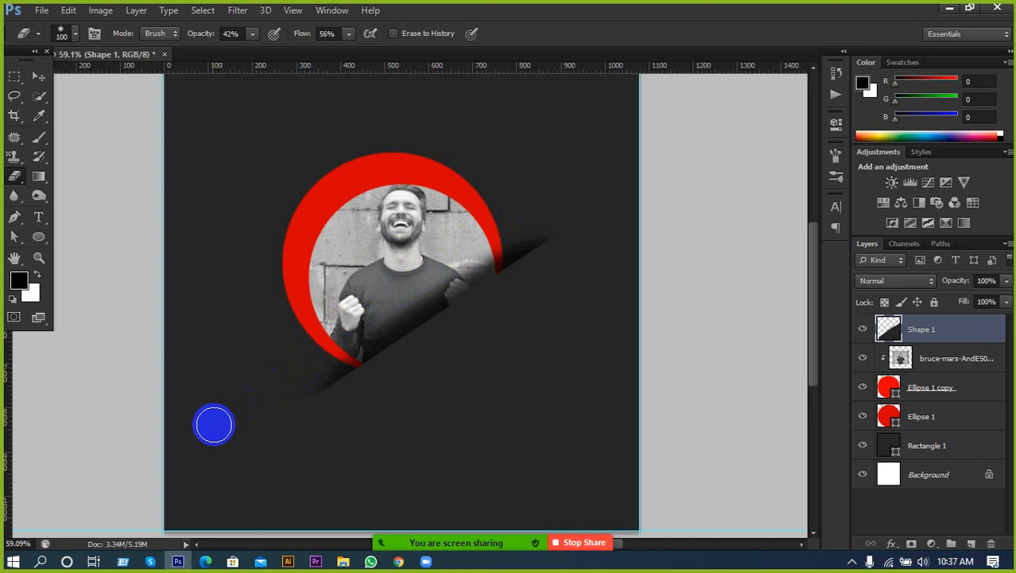
Step: Move the Shape 1 layer slightly up and to the left over the photo
{"action": "scroll", "coordinate": [238, 363], "scroll_direction": "down", "scroll_amount": 2}
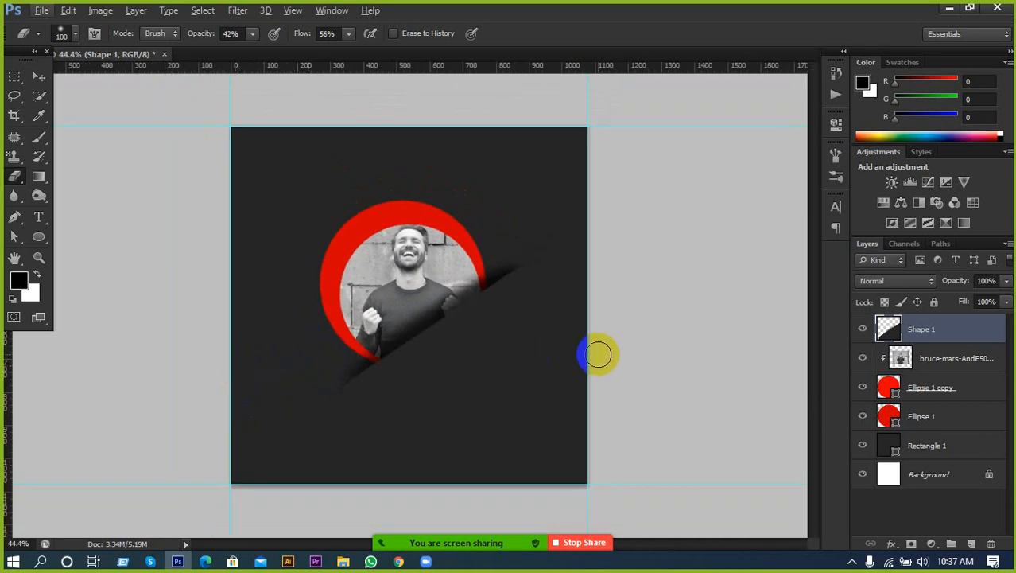
{"action": "left_click", "coordinate": [38, 76]}
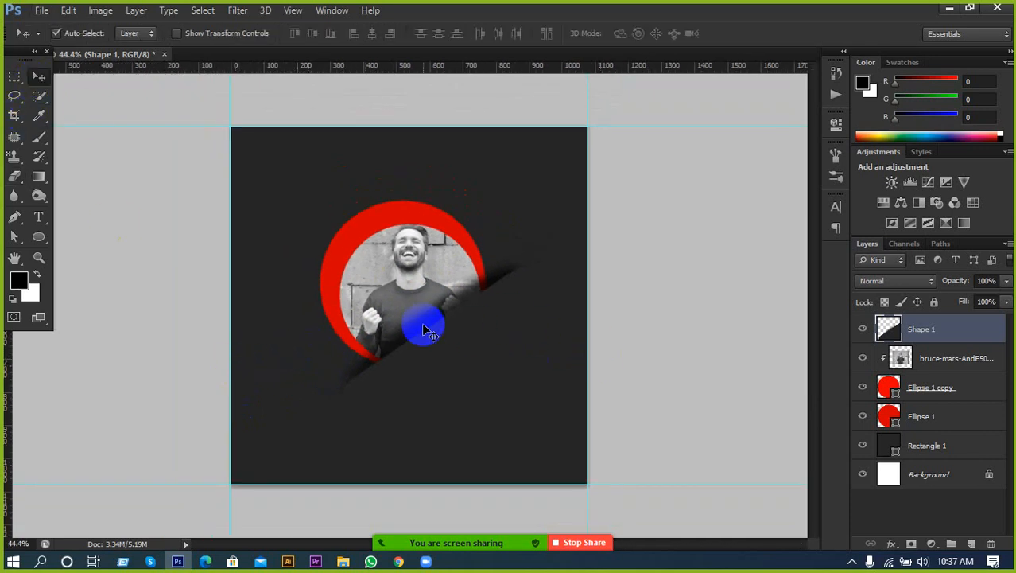
{"action": "left_click_drag", "start_coordinate": [423, 331], "coordinate": [419, 326]}
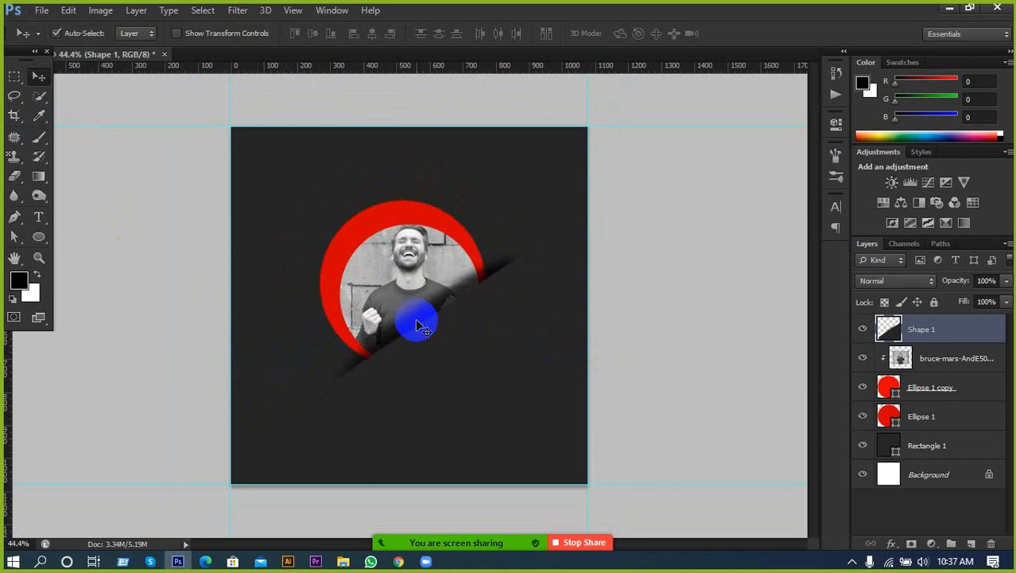
Step: Scale the Shape 1 layer proportionally to about 131% and shift it slightly down and to the right
{"action": "scroll", "coordinate": [455, 363], "scroll_direction": "up", "scroll_amount": 1}
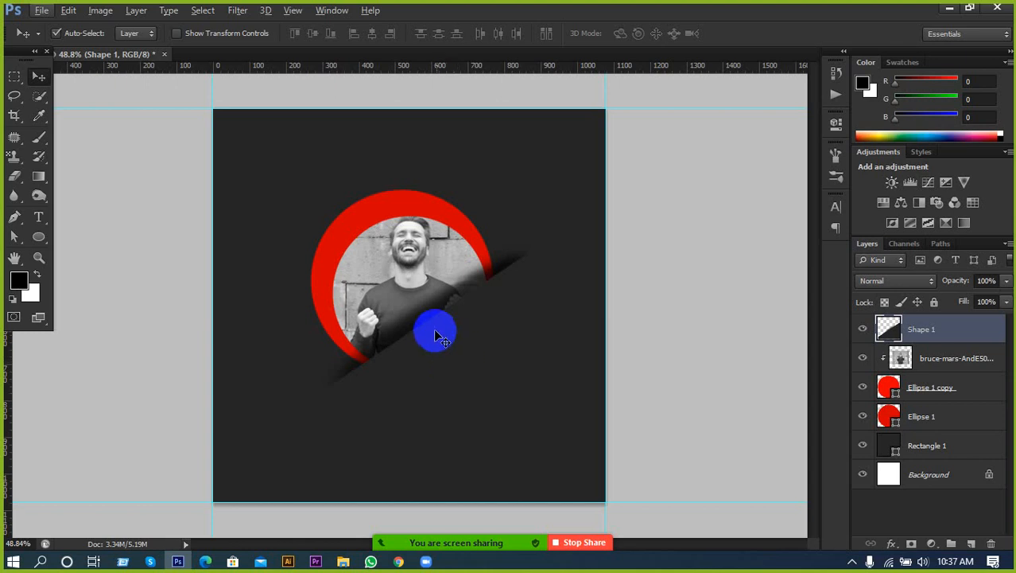
{"action": "key", "text": "ctrl+t"}
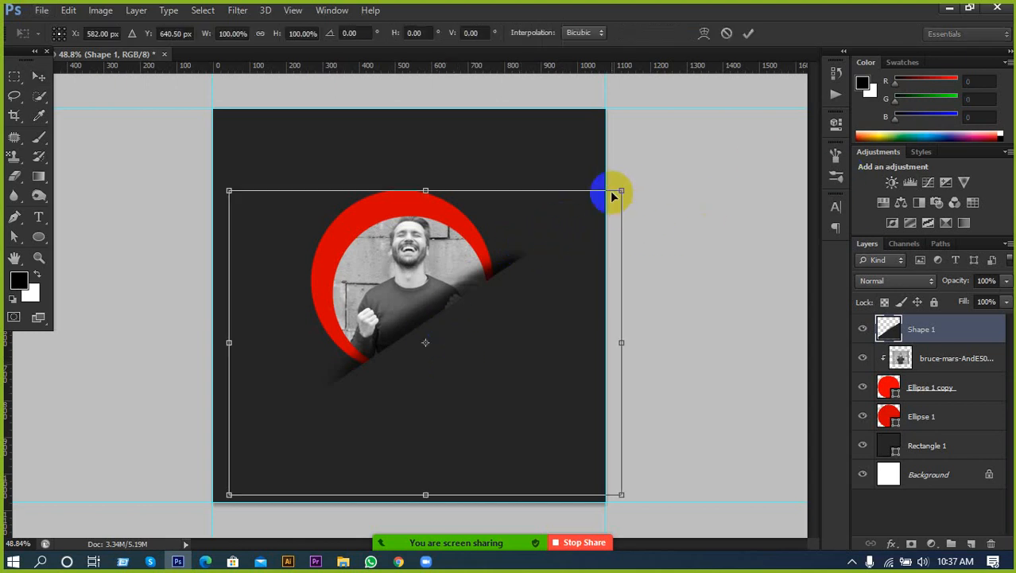
{"action": "left_click_drag", "start_coordinate": [622, 190], "coordinate": [666, 157]}
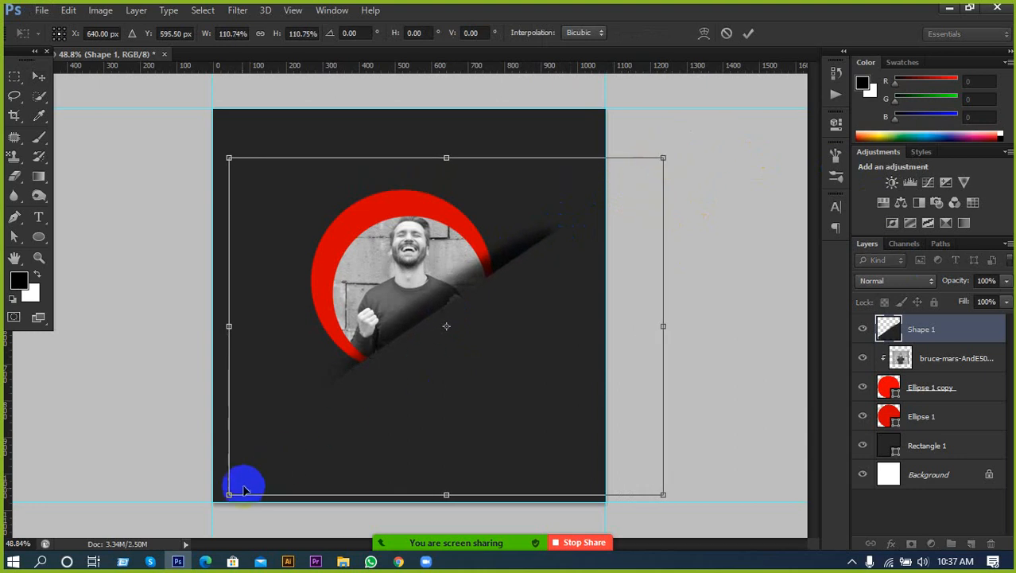
{"action": "left_click_drag", "start_coordinate": [229, 494], "coordinate": [164, 541]}
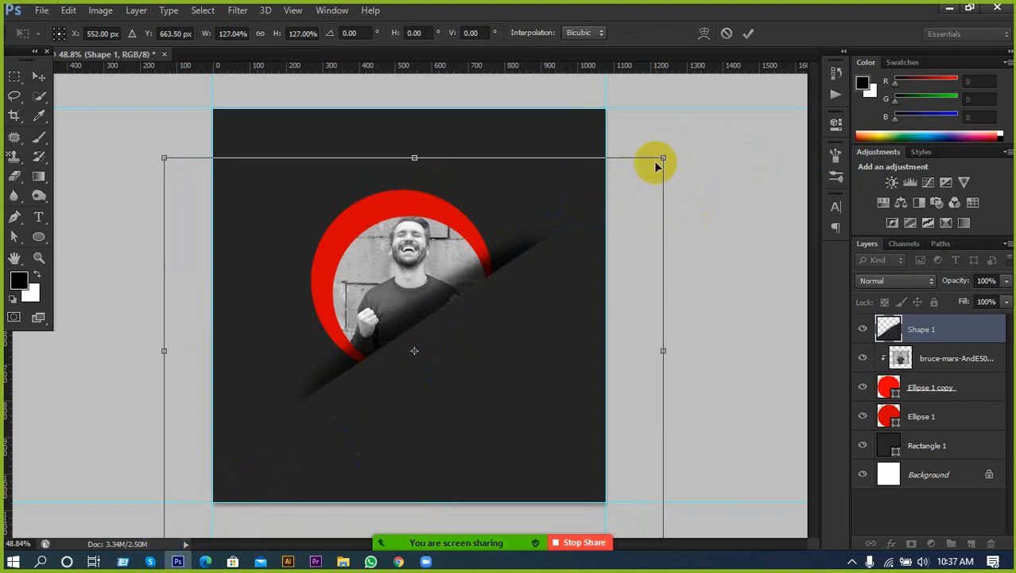
{"action": "left_click_drag", "start_coordinate": [662, 158], "coordinate": [676, 148]}
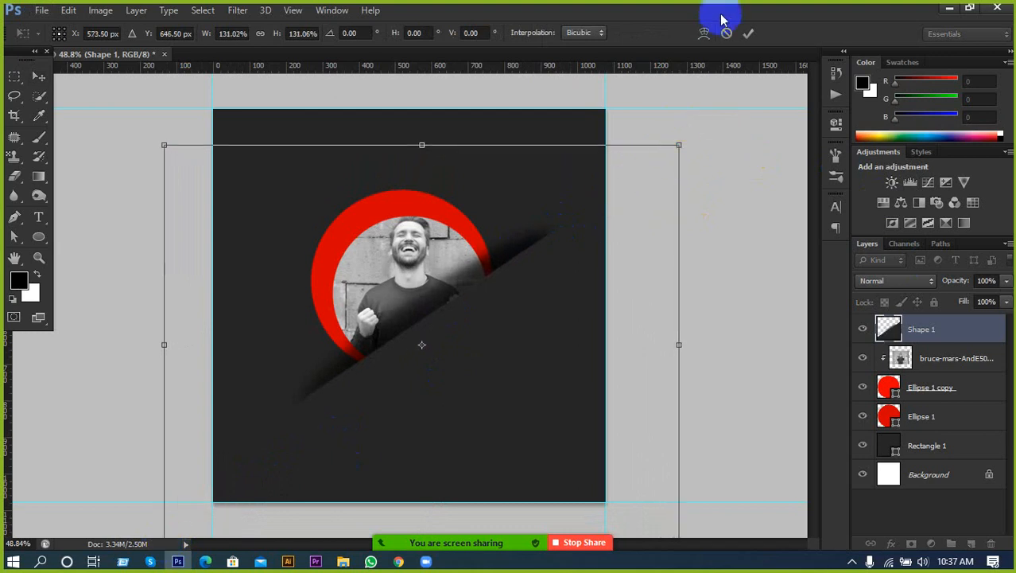
{"action": "left_click", "coordinate": [748, 33]}
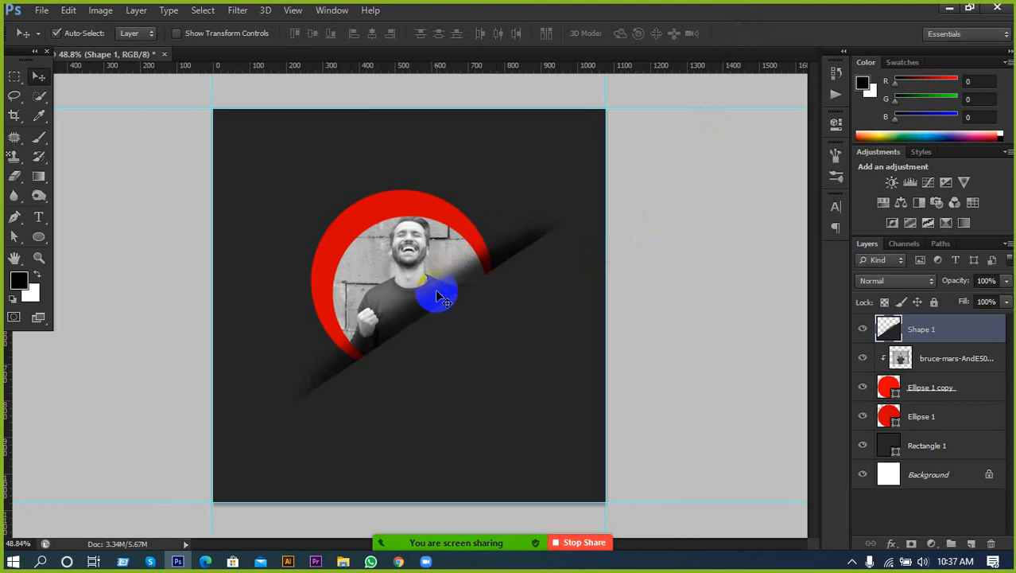
{"action": "left_click_drag", "start_coordinate": [421, 312], "coordinate": [430, 322]}
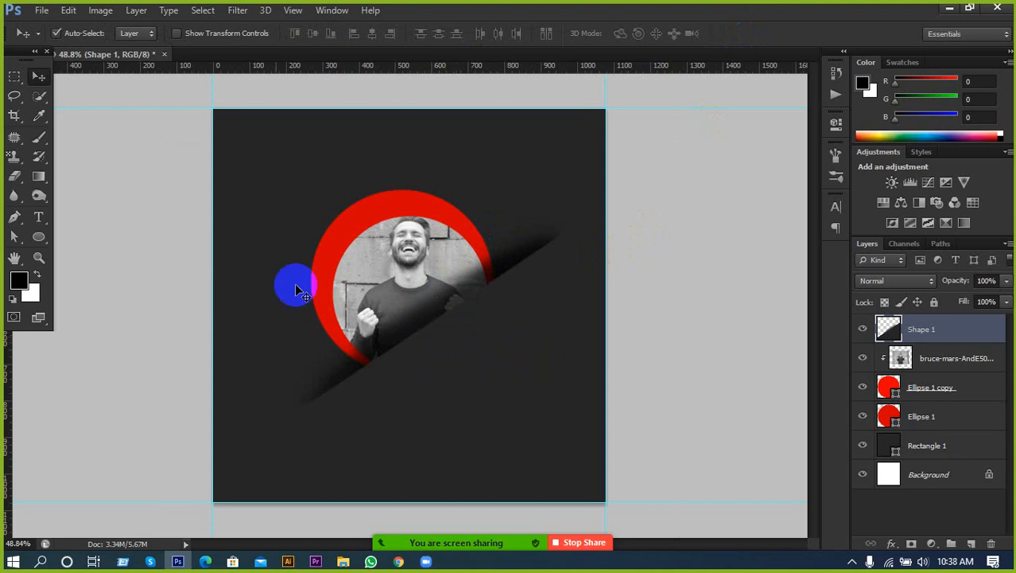
Step: Add the left-aligned text "BRAND" in Poppins at 10 pt near the canvas's upper-left corner
{"action": "left_click", "coordinate": [35, 220]}
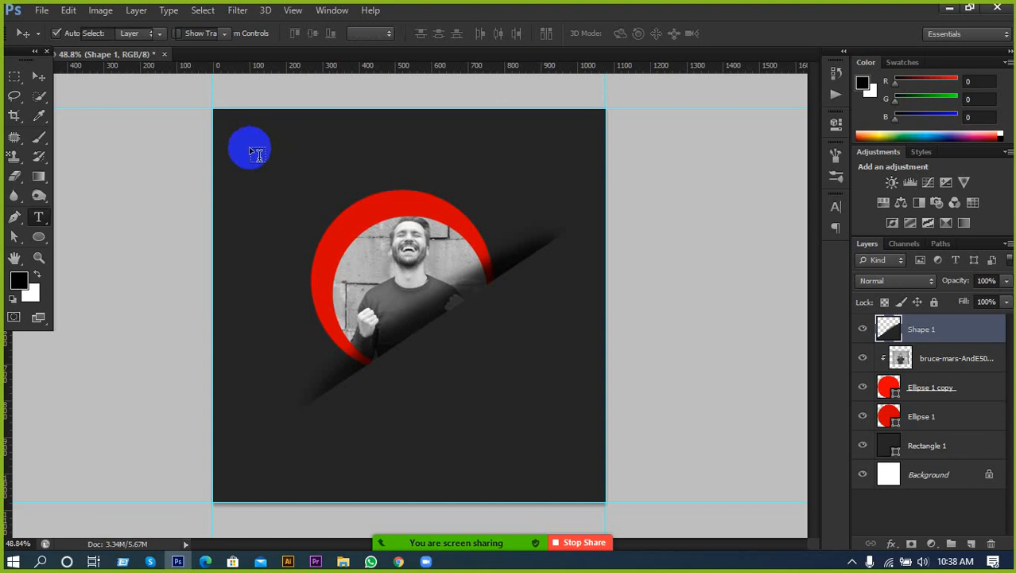
{"action": "left_click", "coordinate": [236, 143]}
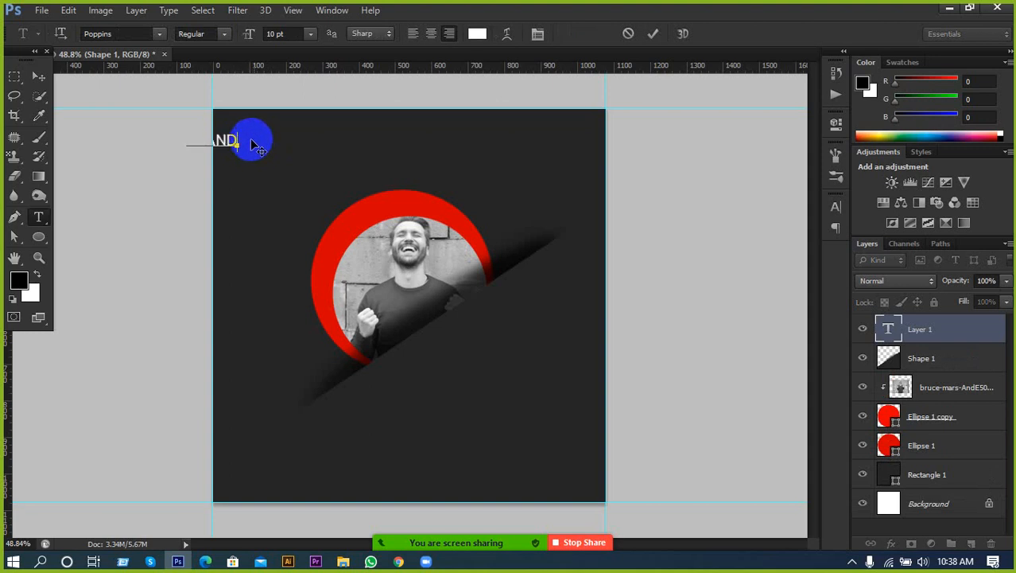
{"action": "left_click", "coordinate": [411, 36]}
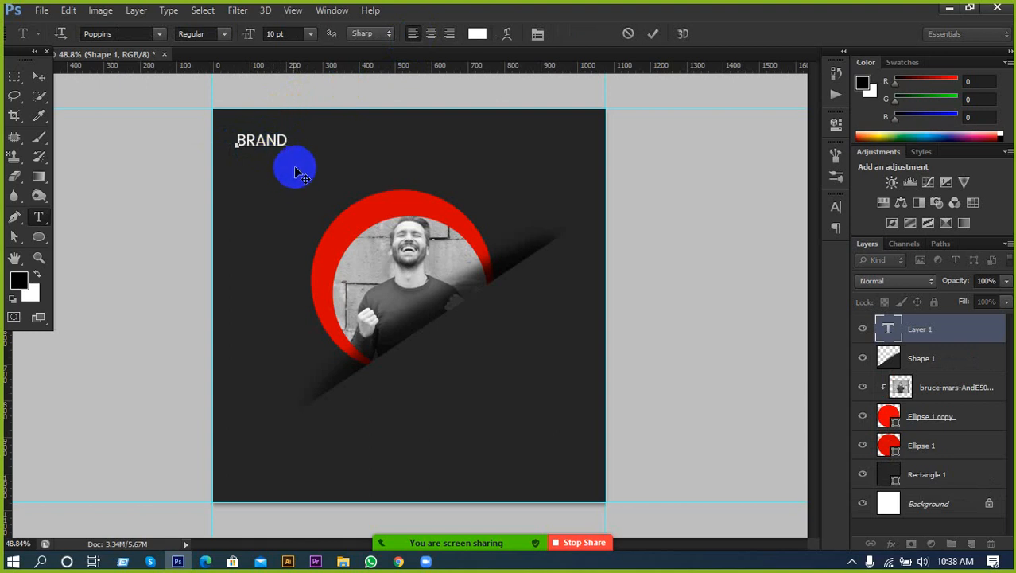
Step: Make the BRAND text bold and move it slightly closer to the canvas's upper-left corner
{"action": "left_click_drag", "start_coordinate": [288, 143], "coordinate": [163, 145]}
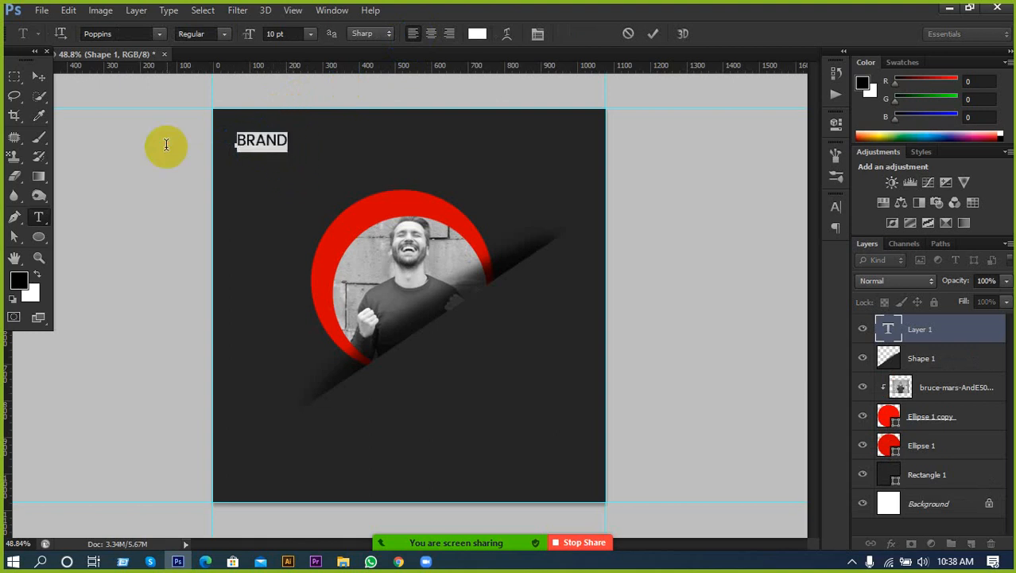
{"action": "left_click", "coordinate": [223, 34]}
{"action": "left_click", "coordinate": [196, 96]}
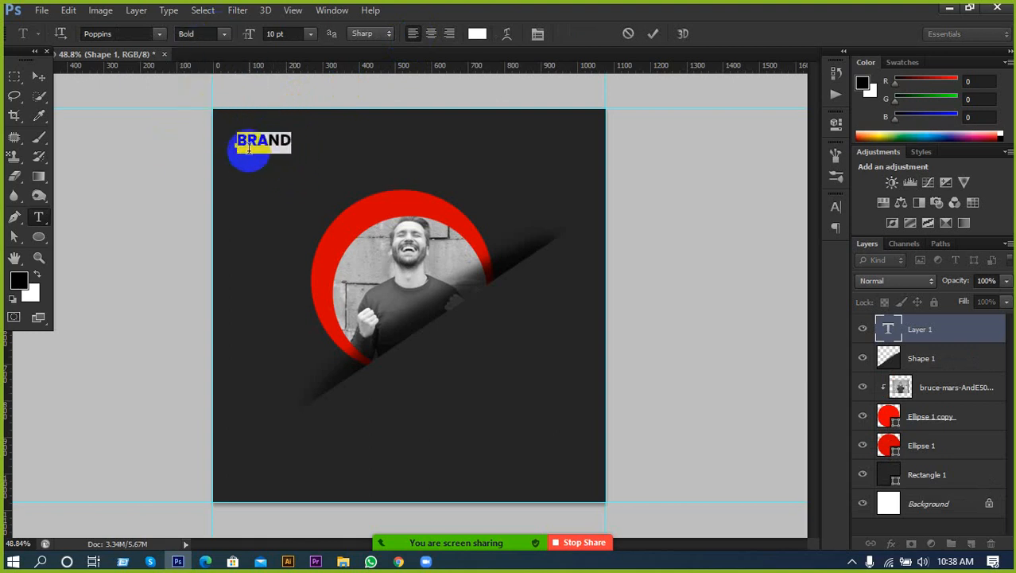
{"action": "left_click", "coordinate": [44, 79]}
{"action": "mouse_move", "coordinate": [277, 143]}
{"action": "left_mouse_down"}
{"action": "mouse_move", "coordinate": [260, 137]}
{"action": "mouse_move", "coordinate": [268, 132]}
{"action": "left_mouse_up"}
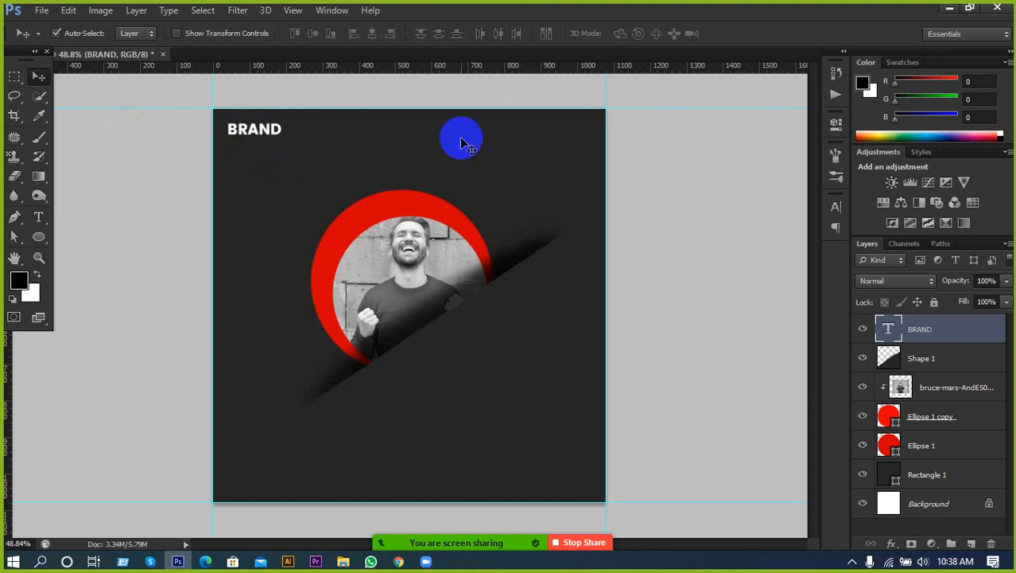
Step: Set the Rectangular Marquee to a fixed size of 0.25 in by 0.25 in and place a selection on the canvas
{"action": "left_click", "coordinate": [18, 78]}
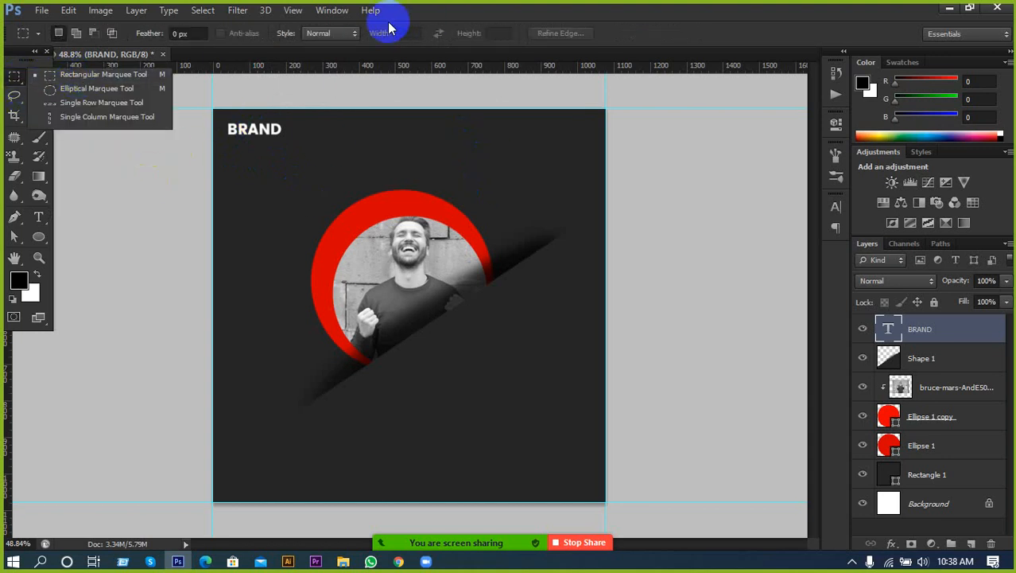
{"action": "left_click", "coordinate": [328, 33]}
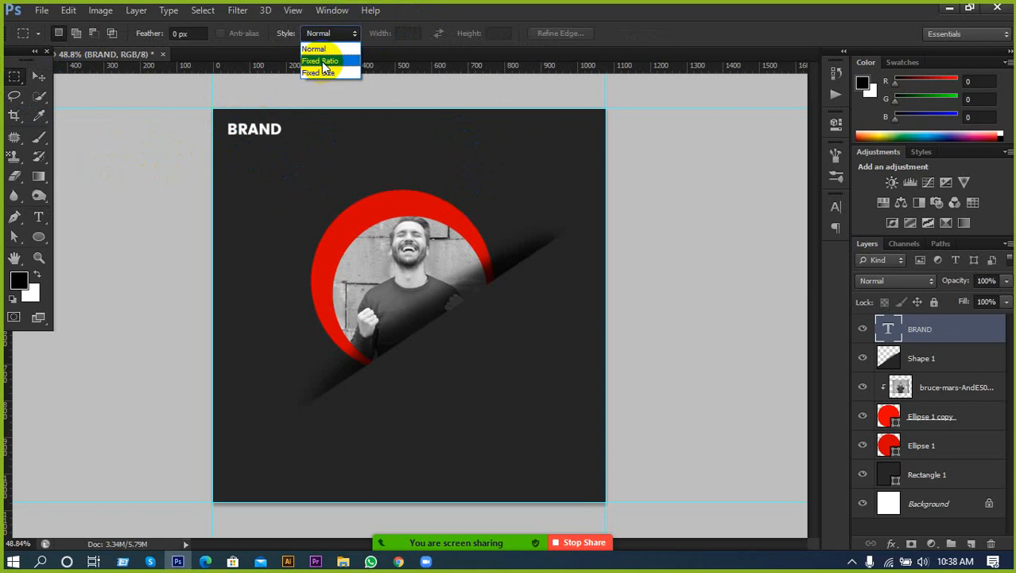
{"action": "left_click", "coordinate": [323, 74]}
{"action": "left_click", "coordinate": [399, 34]}
{"action": "left_click_drag", "start_coordinate": [399, 34], "coordinate": [462, 37]}
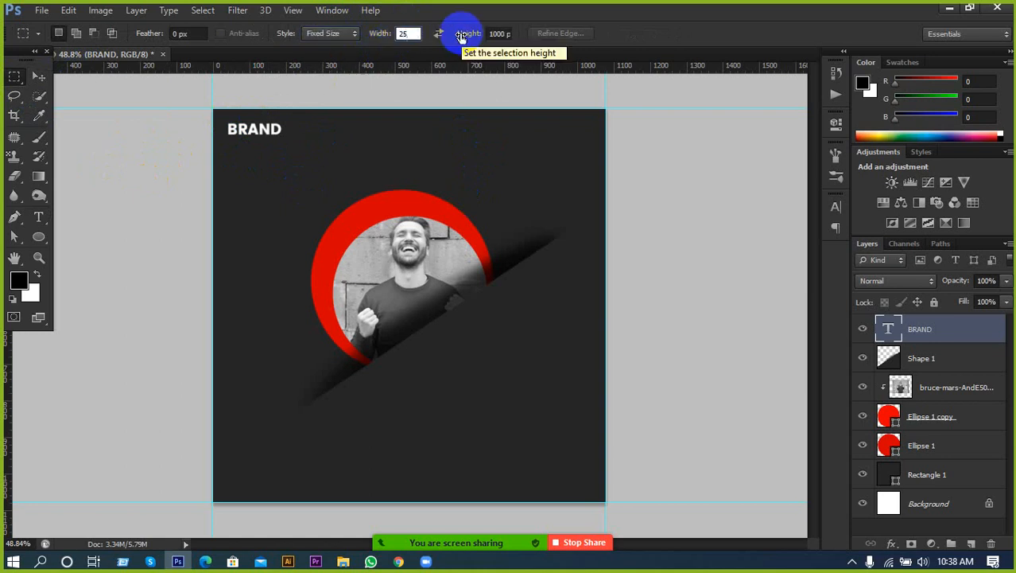
{"action": "type", "text": "px"}
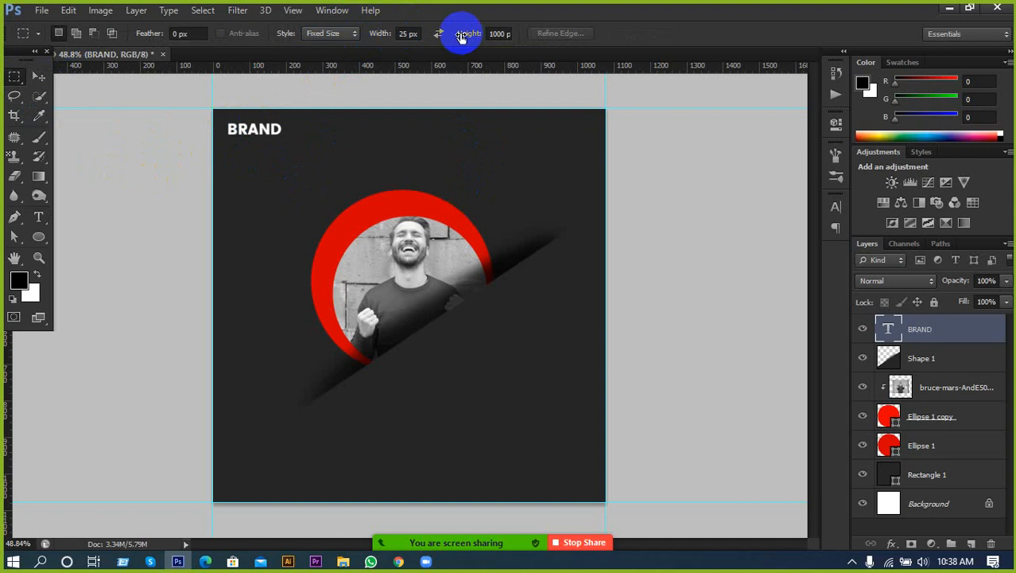
{"action": "left_click_drag", "start_coordinate": [487, 31], "coordinate": [537, 36]}
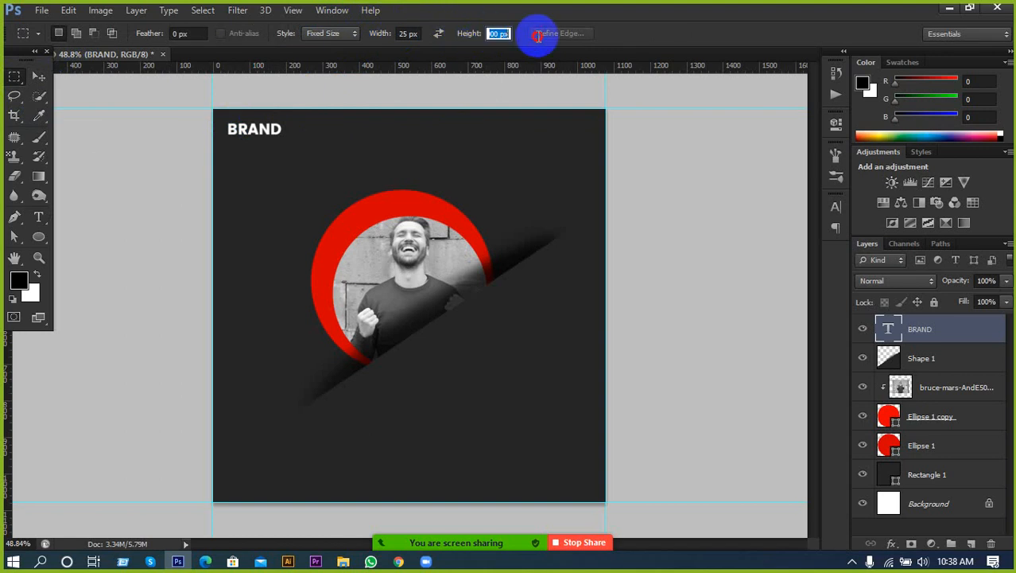
{"action": "left_click_drag", "start_coordinate": [399, 35], "coordinate": [437, 36]}
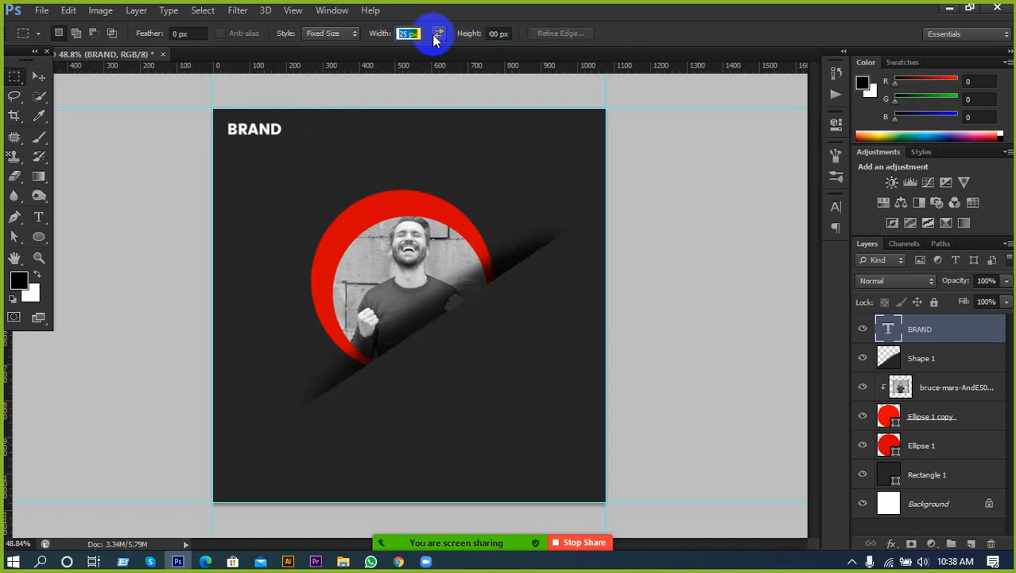
{"action": "type", "text": ".25in"}
{"action": "left_click", "coordinate": [493, 33]}
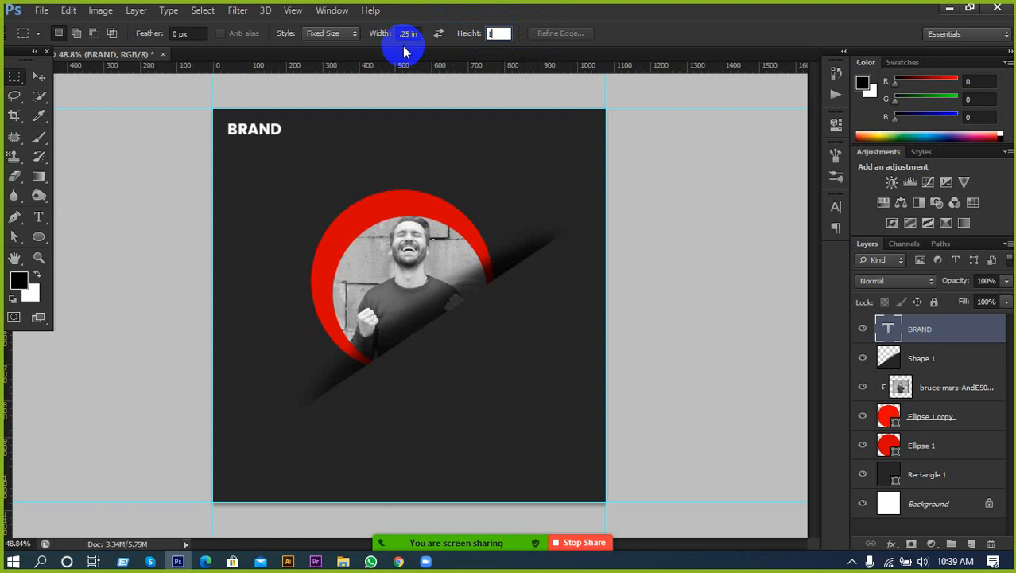
{"action": "left_click", "coordinate": [500, 33]}
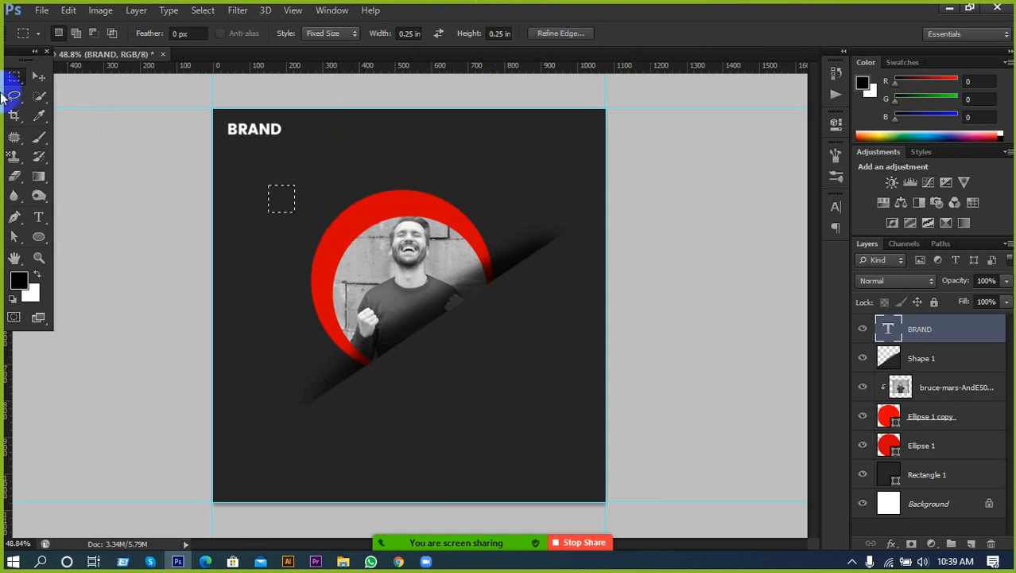
Step: Move the square selection into the canvas's upper-left corner and place a horizontal and a vertical guide along its inner edges
{"action": "left_click_drag", "start_coordinate": [283, 199], "coordinate": [231, 129]}
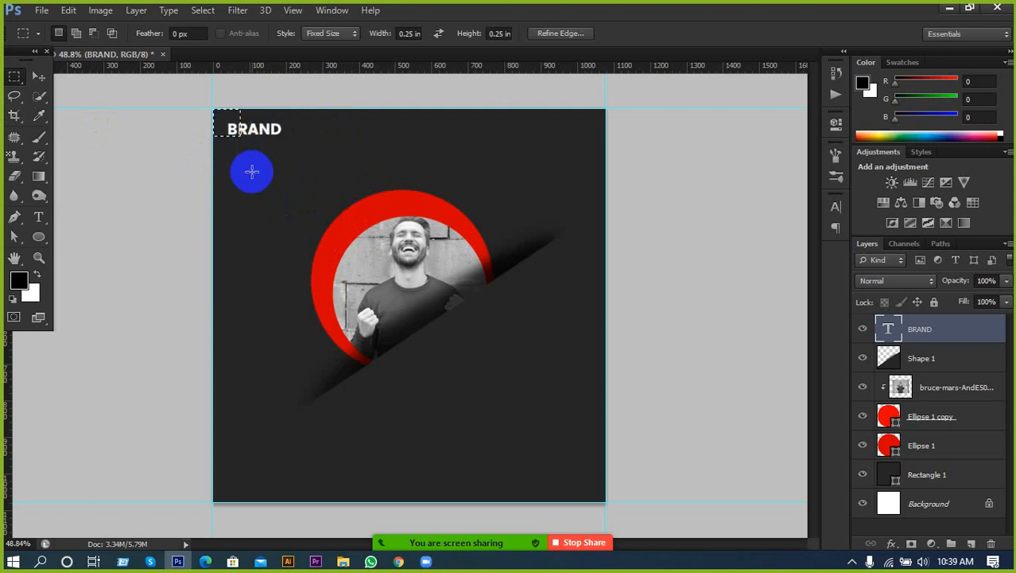
{"action": "left_click_drag", "start_coordinate": [317, 77], "coordinate": [324, 136]}
{"action": "key", "text": "d"}
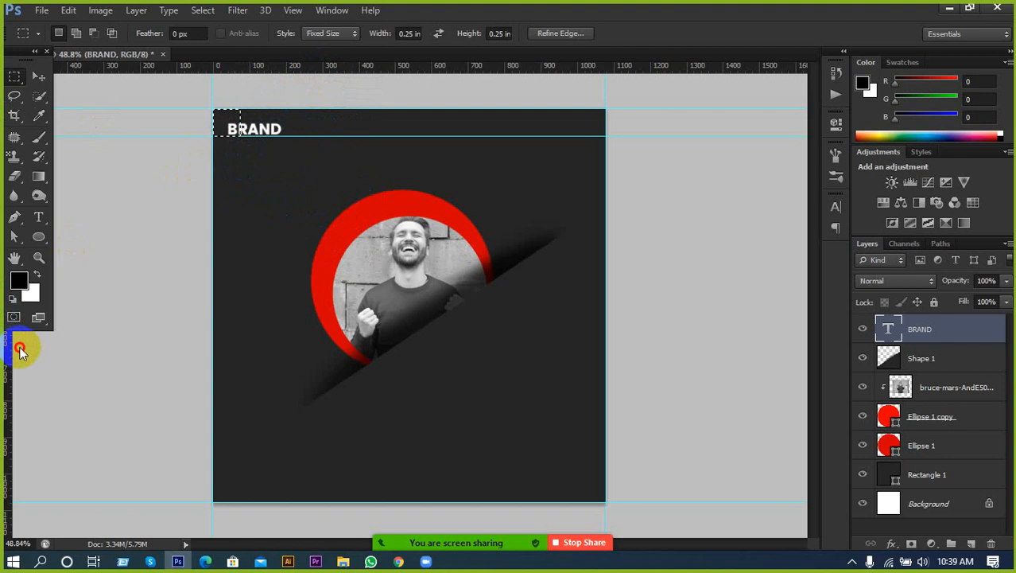
{"action": "left_click_drag", "start_coordinate": [7, 345], "coordinate": [242, 323]}
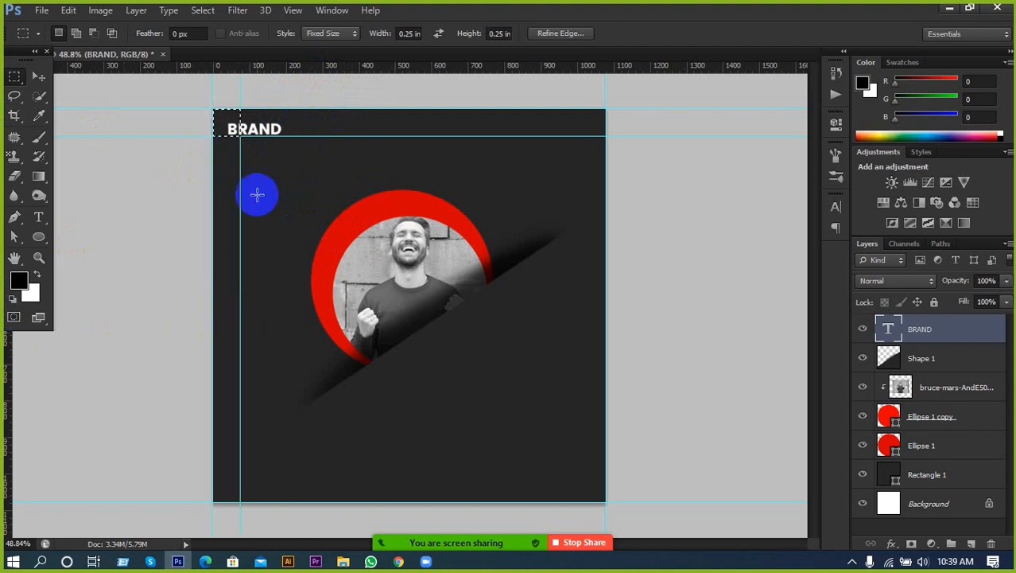
Step: Move the square selection into the canvas's lower-right corner and place a horizontal and a vertical margin guide along its inner edges
{"action": "left_click_drag", "start_coordinate": [230, 125], "coordinate": [597, 488]}
{"action": "left_click_drag", "start_coordinate": [659, 66], "coordinate": [724, 475]}
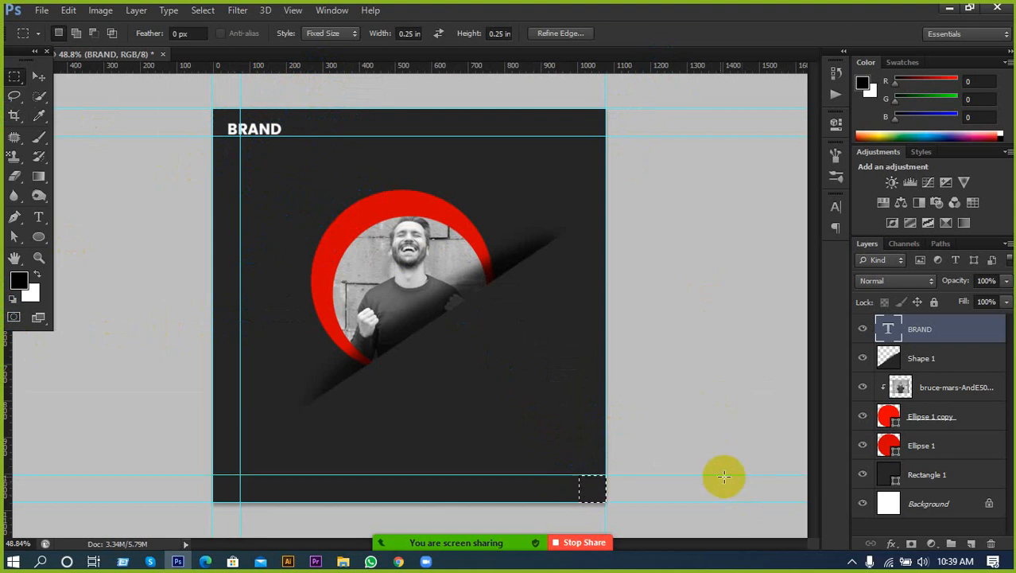
{"action": "left_click_drag", "start_coordinate": [7, 439], "coordinate": [578, 470]}
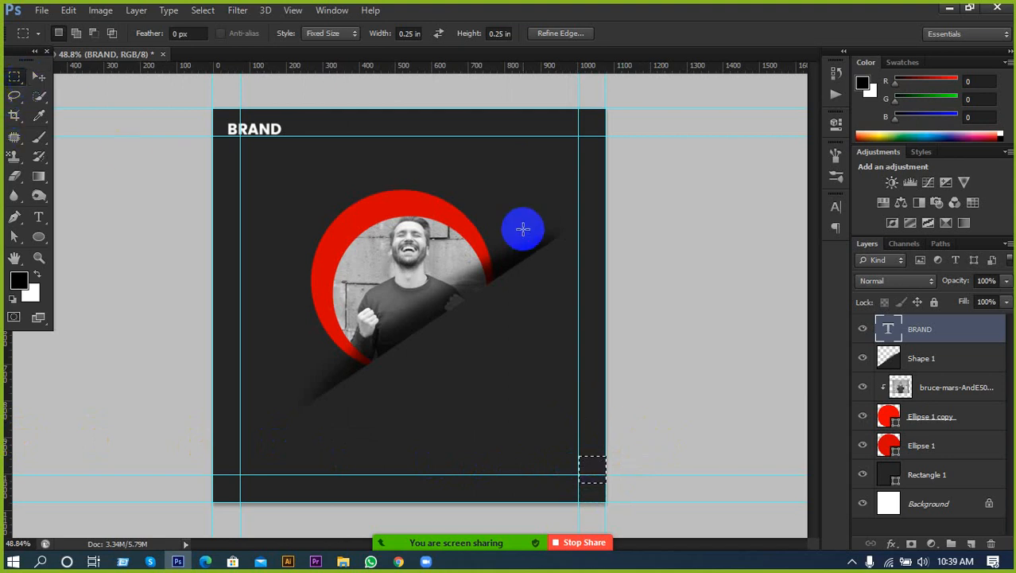
Step: Remove the old guides lying on the canvas's outer edges, keeping only the inner margin guides
{"action": "left_click", "coordinate": [38, 75]}
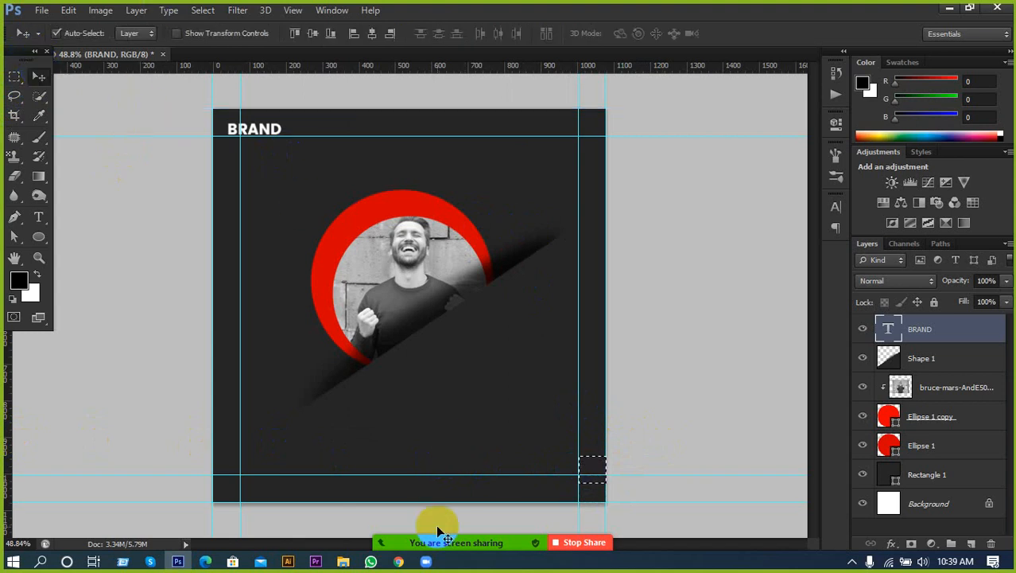
{"action": "mouse_move", "coordinate": [421, 542]}
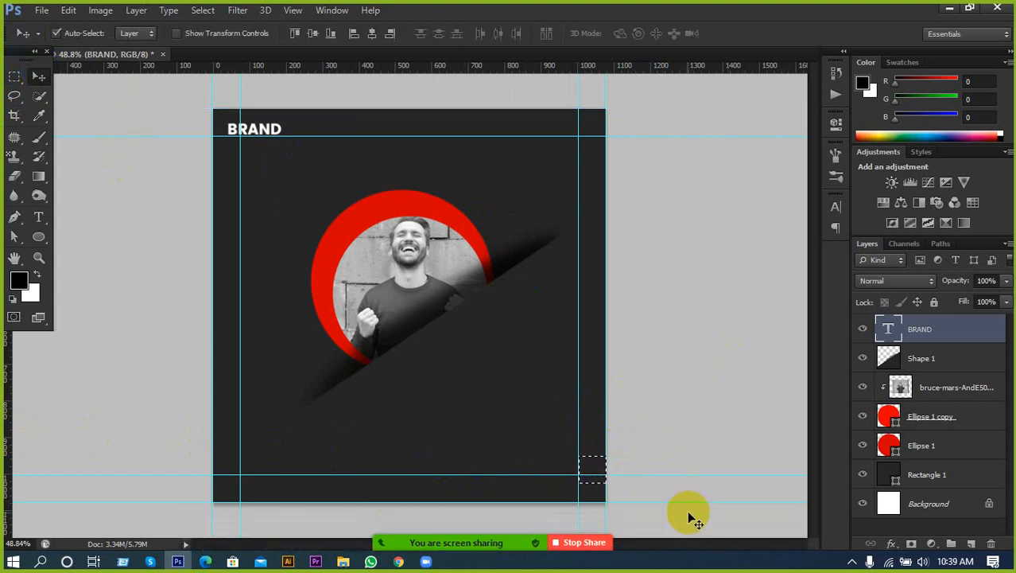
{"action": "left_click_drag", "start_coordinate": [695, 503], "coordinate": [688, 558]}
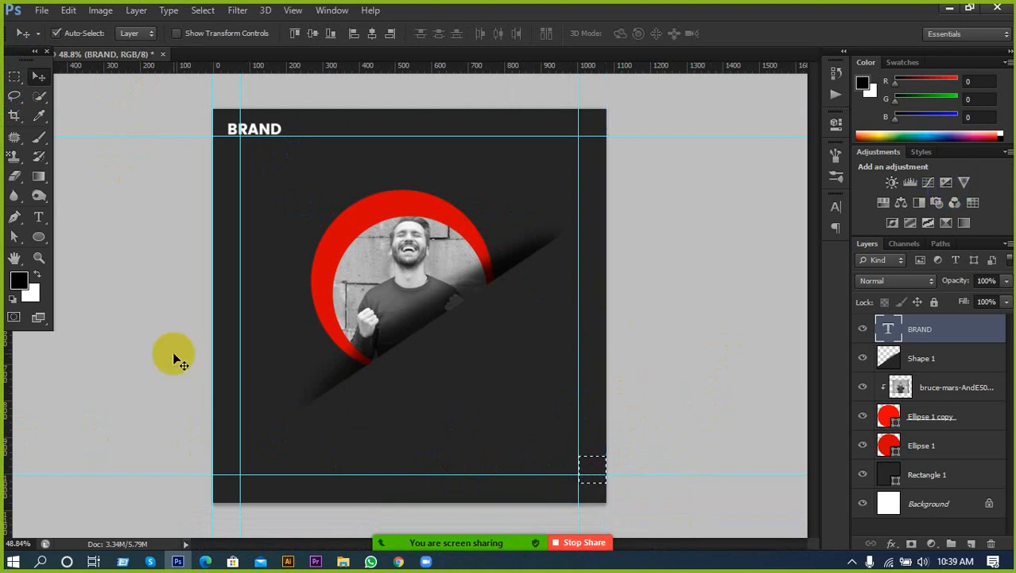
{"action": "left_click_drag", "start_coordinate": [212, 332], "coordinate": [11, 351]}
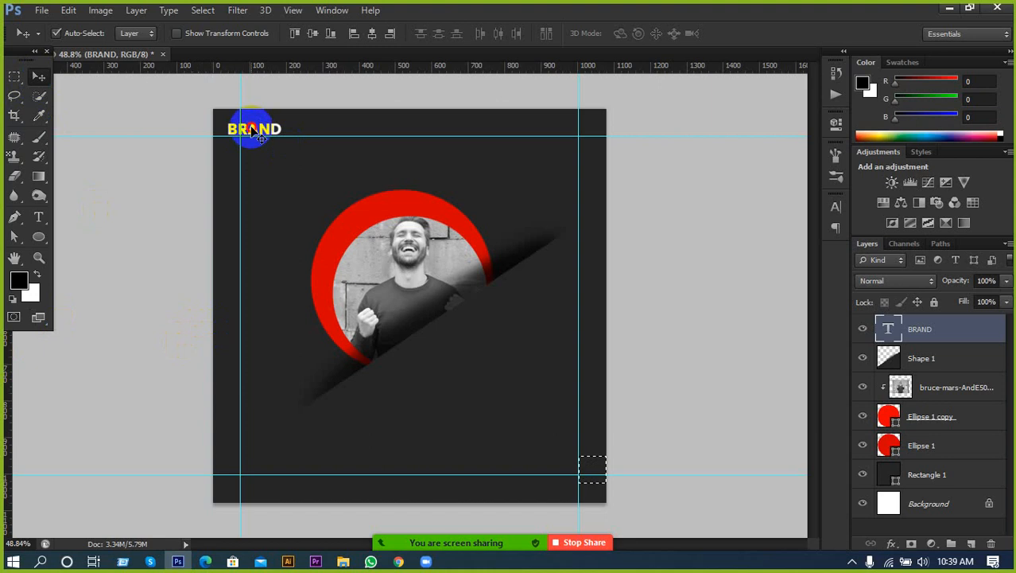
Step: Enlarge the BRAND text to 16 pt and align it with the upper-left corner of the margin guides
{"action": "left_click_drag", "start_coordinate": [253, 133], "coordinate": [261, 143]}
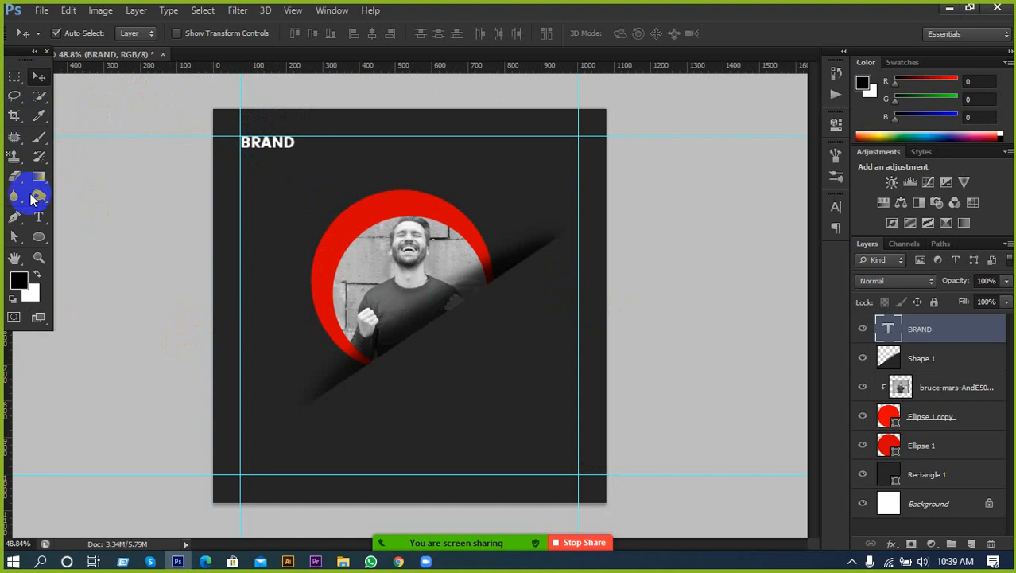
{"action": "left_click", "coordinate": [37, 219]}
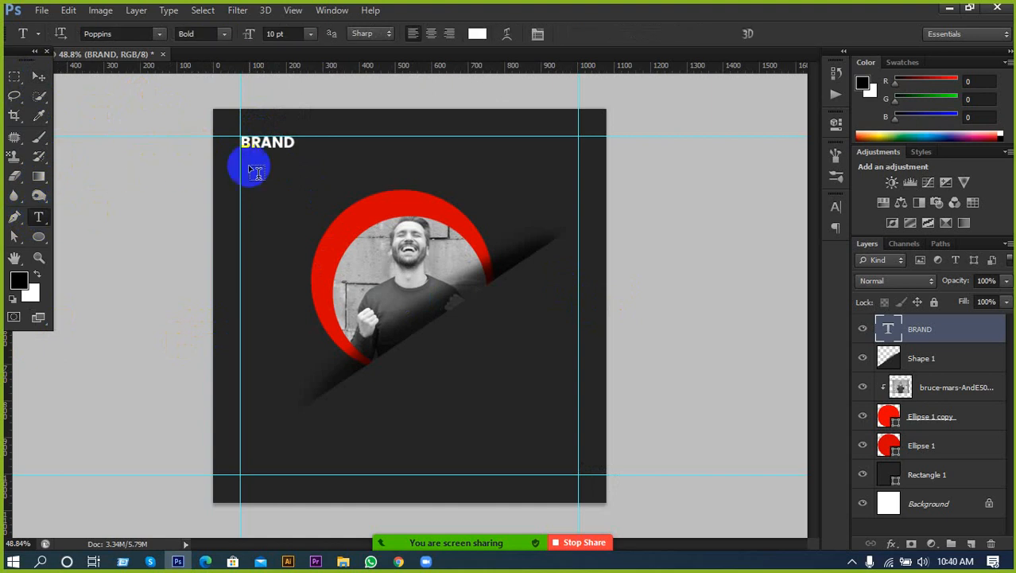
{"action": "double_click", "coordinate": [270, 141]}
{"action": "left_click_drag", "start_coordinate": [295, 144], "coordinate": [223, 153]}
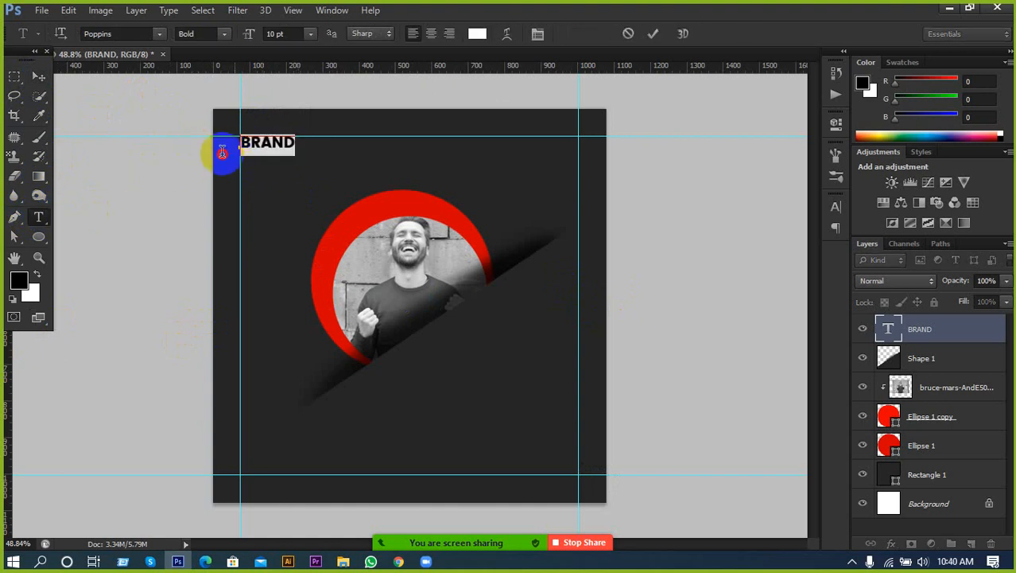
{"action": "left_click", "coordinate": [279, 36]}
{"action": "key", "text": "Up"}
{"action": "key", "text": "Up"}
{"action": "key", "text": "Up"}
{"action": "key", "text": "Up"}
{"action": "key", "text": "Up"}
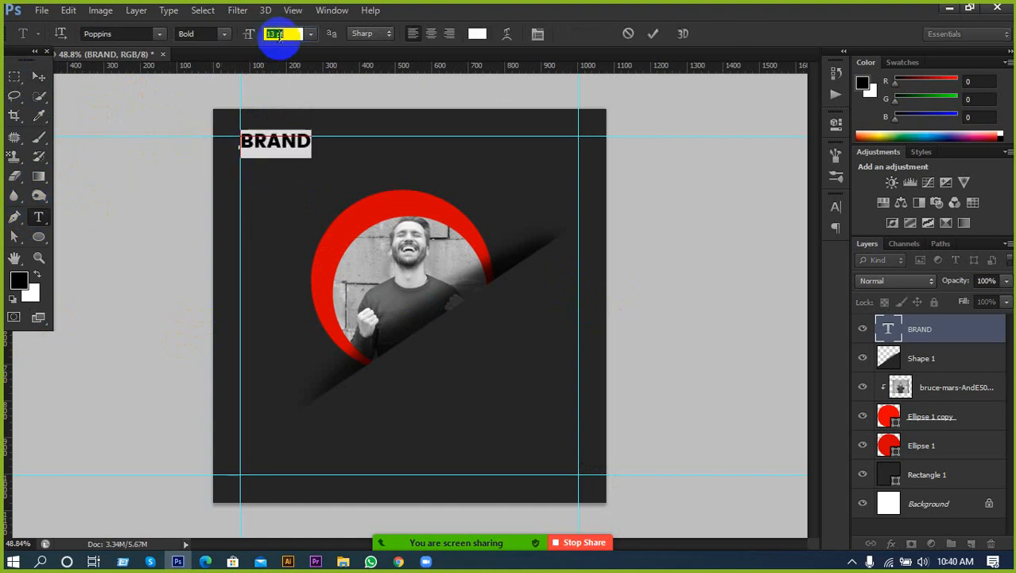
{"action": "key", "text": "Up"}
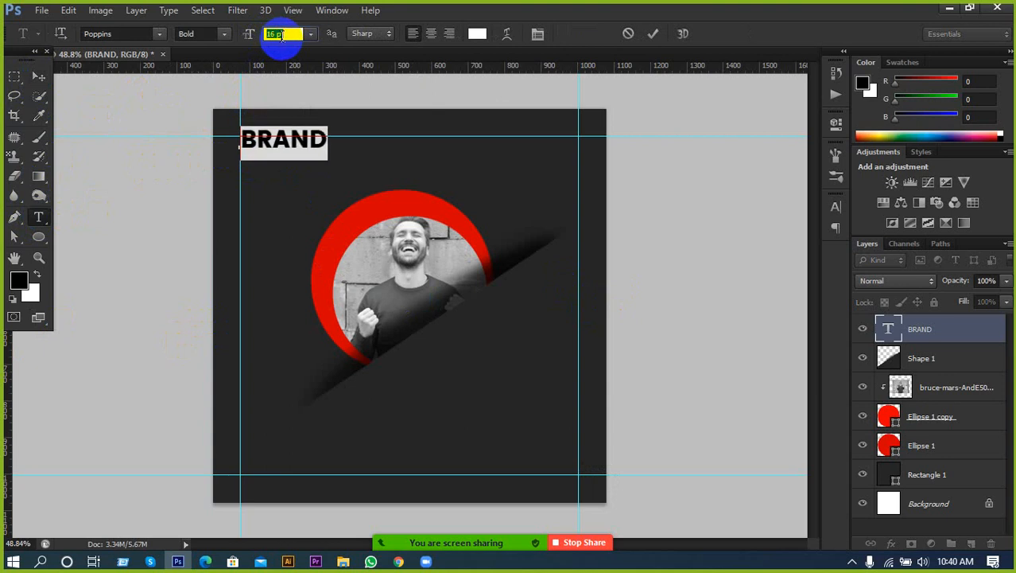
{"action": "left_click_drag", "start_coordinate": [276, 190], "coordinate": [275, 199]}
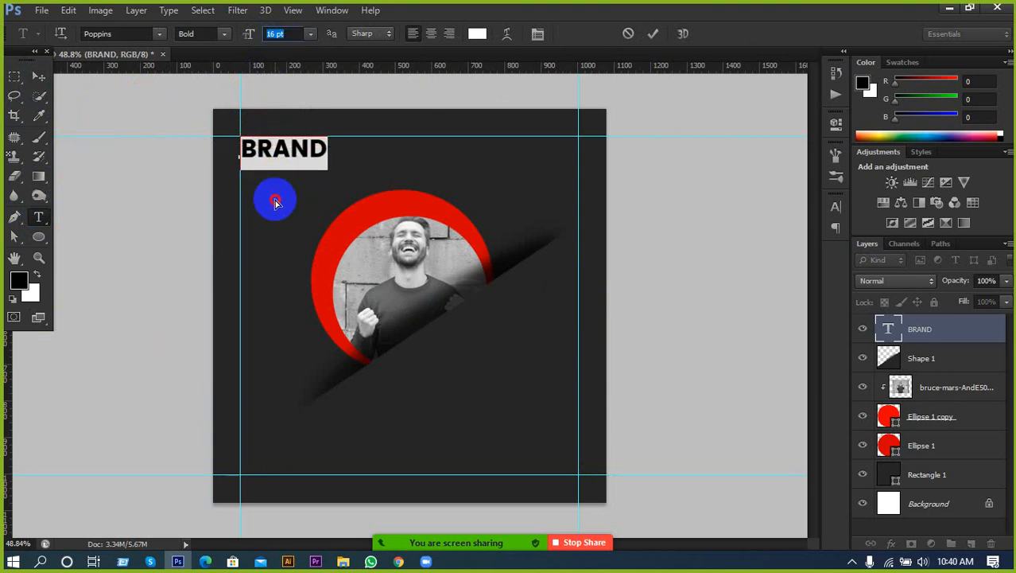
{"action": "left_click", "coordinate": [654, 33]}
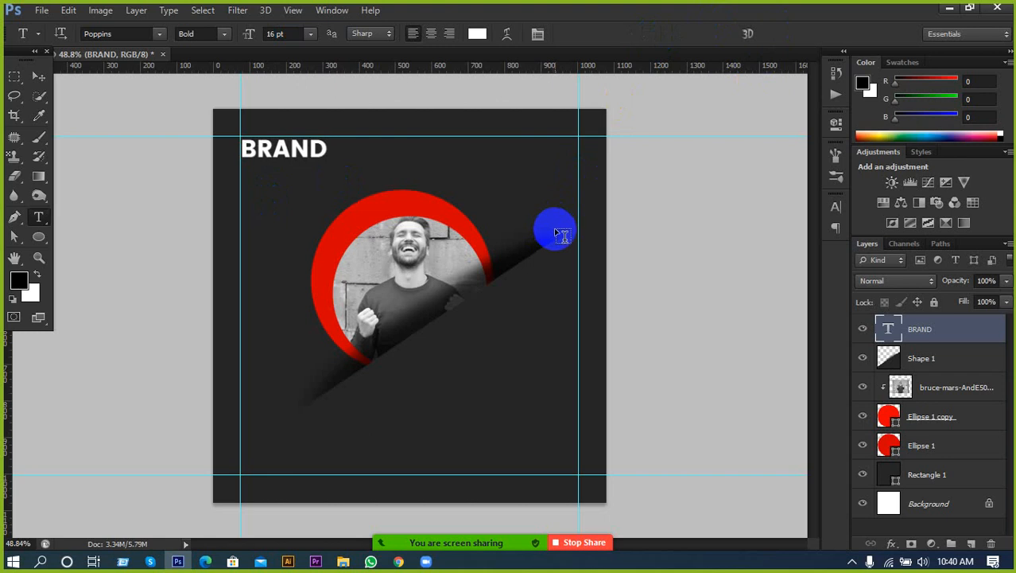
Step: Add the two-line text "50% OFF" near the canvas's upper-right corner and colour "50%" with the ring's red, #d20000
{"action": "left_click", "coordinate": [510, 159]}
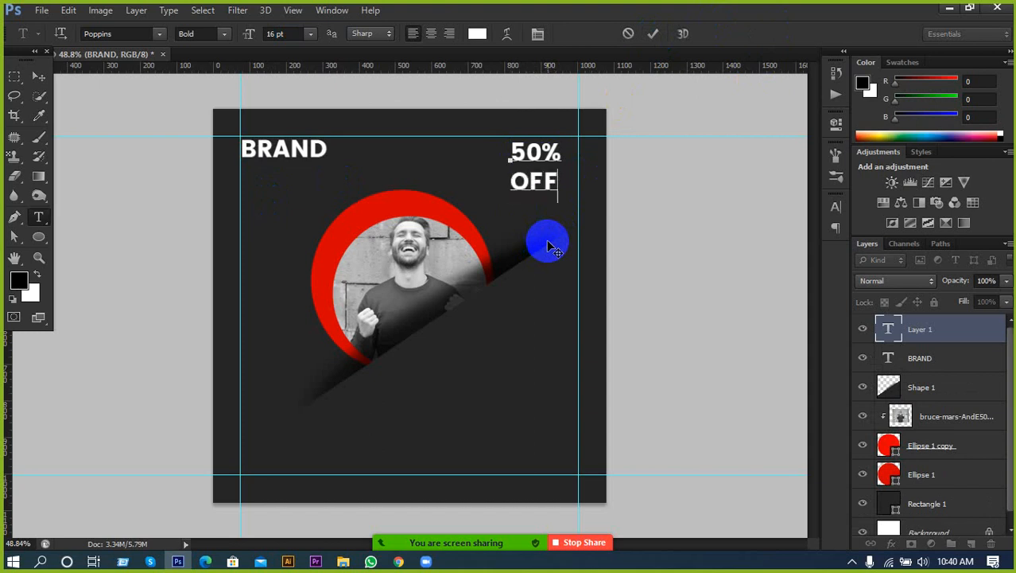
{"action": "left_click_drag", "start_coordinate": [565, 153], "coordinate": [495, 154]}
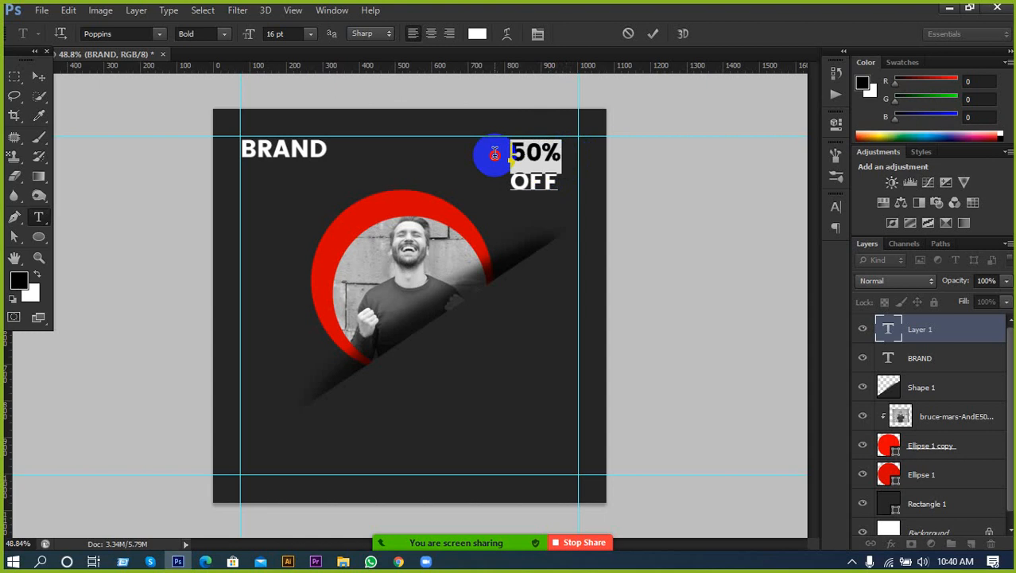
{"action": "left_click", "coordinate": [478, 33]}
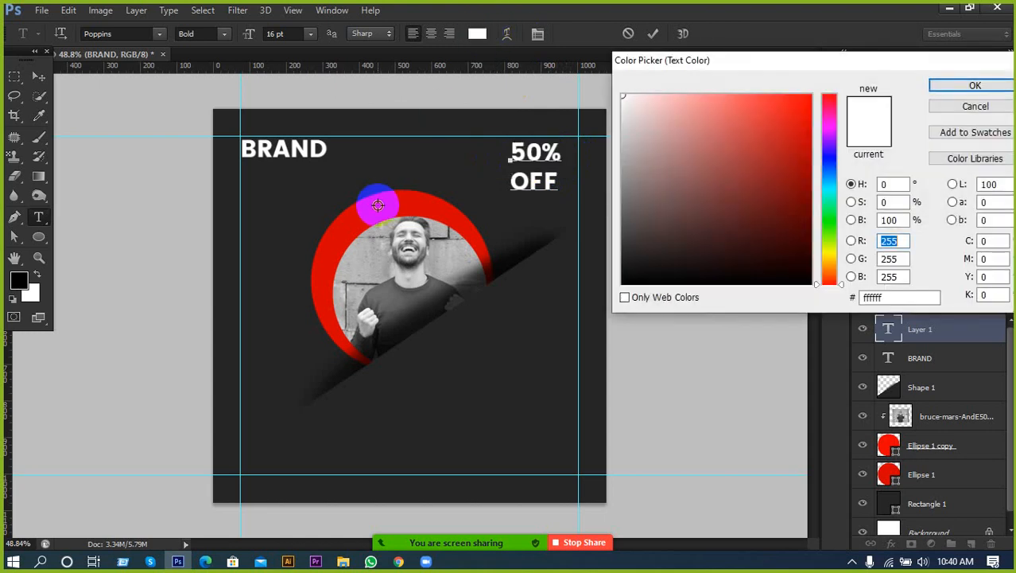
{"action": "left_click", "coordinate": [386, 205]}
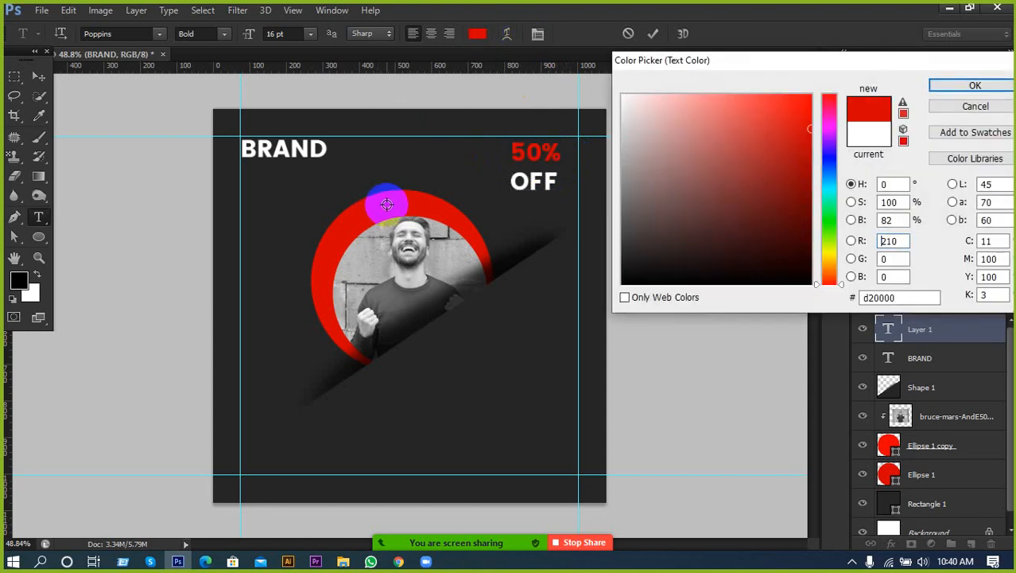
{"action": "left_click", "coordinate": [953, 85]}
{"action": "left_click", "coordinate": [653, 33]}
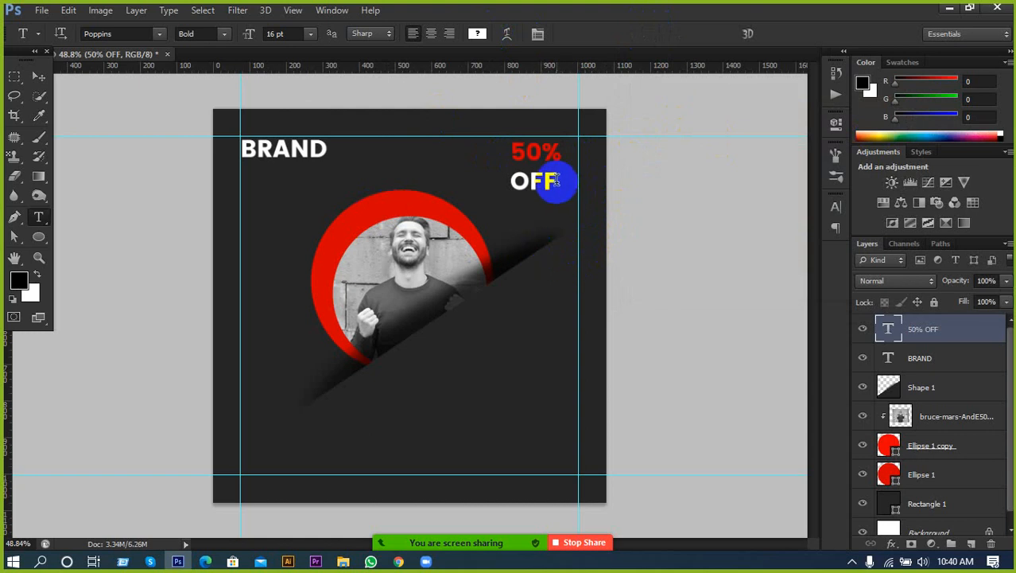
Step: Set the whole "50% OFF" text to 18 pt
{"action": "left_click", "coordinate": [517, 155]}
{"action": "key", "text": "ctrl+a"}
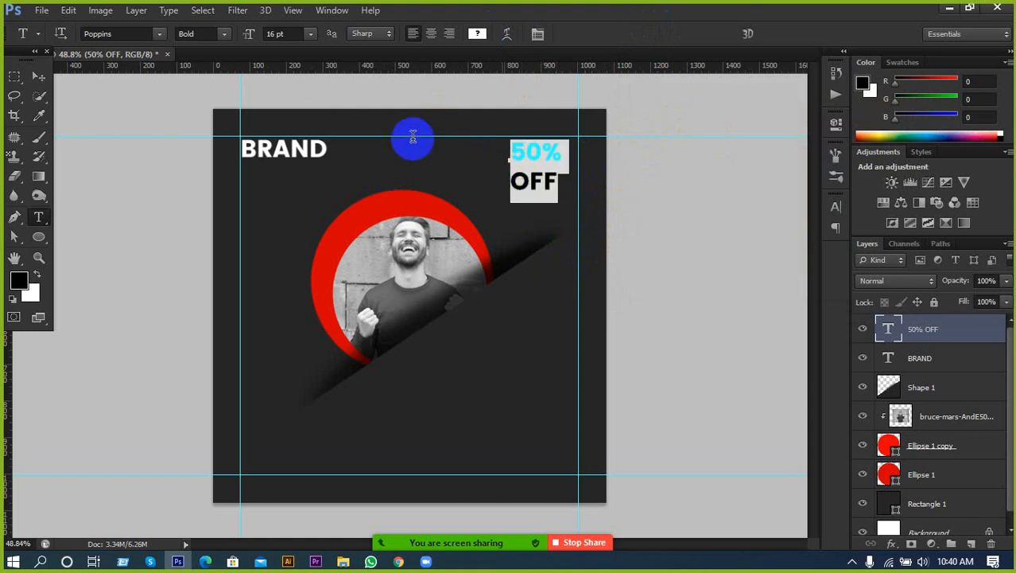
{"action": "left_click", "coordinate": [295, 33]}
{"action": "type", "text": "18"}
{"action": "key", "text": "Return"}
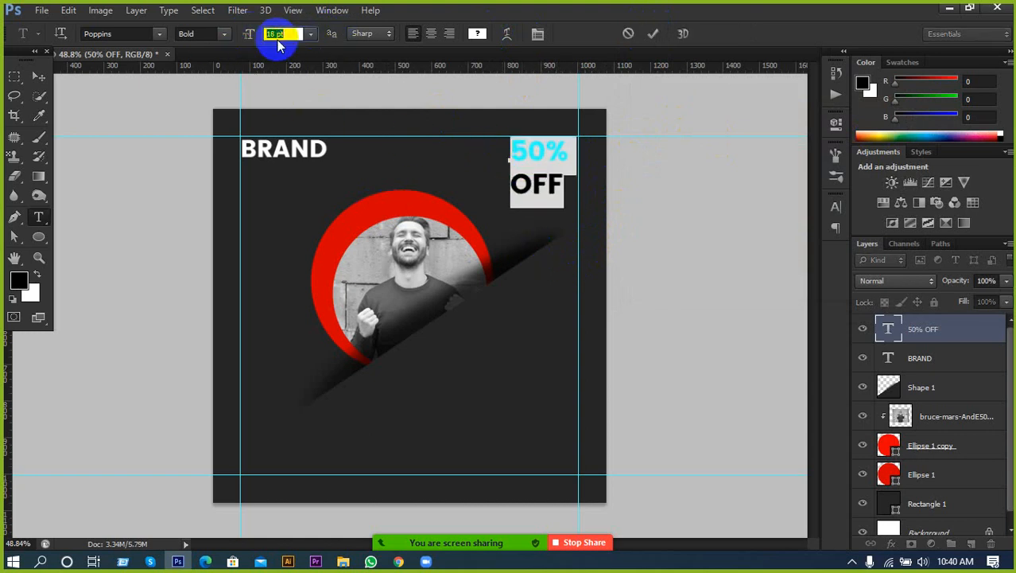
{"action": "left_click", "coordinate": [653, 34]}
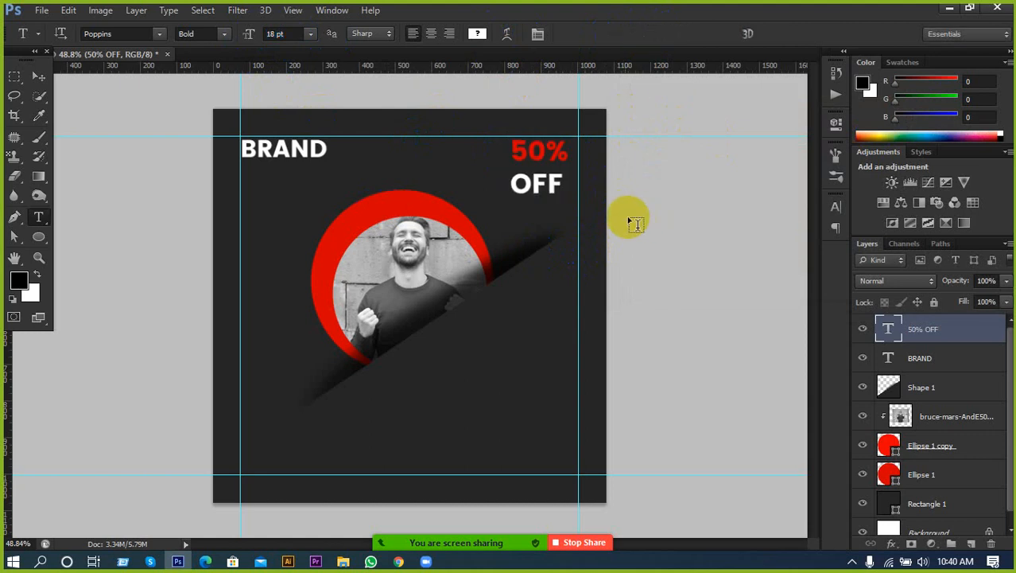
Step: Nudge the "50% OFF" text right until "50%" meets the right margin guide, and up to the upper margin guide
{"action": "left_click", "coordinate": [32, 73]}
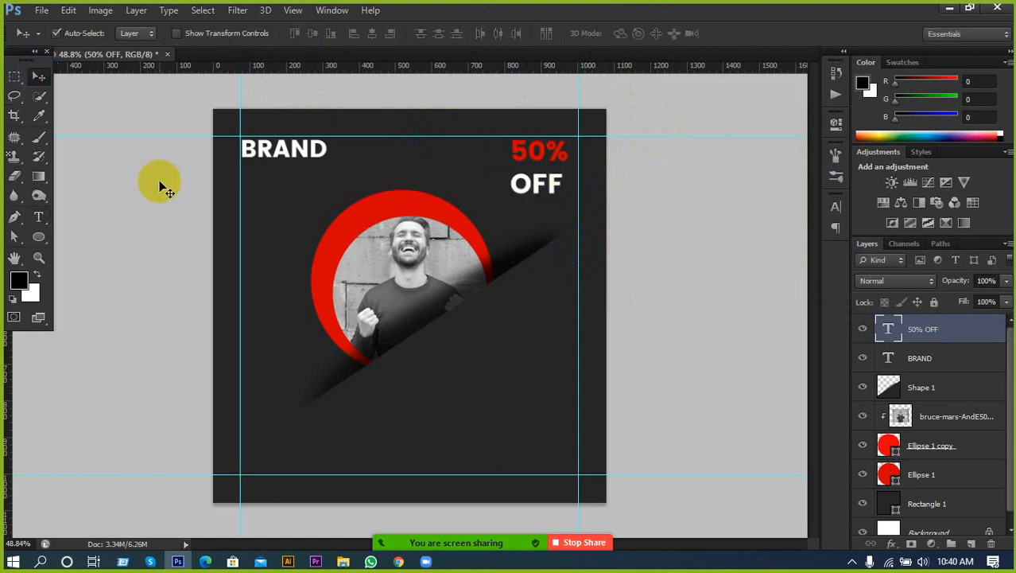
{"action": "key", "text": "shift+Right"}
{"action": "key", "text": "shift+Right"}
{"action": "key", "text": "shift+Right"}
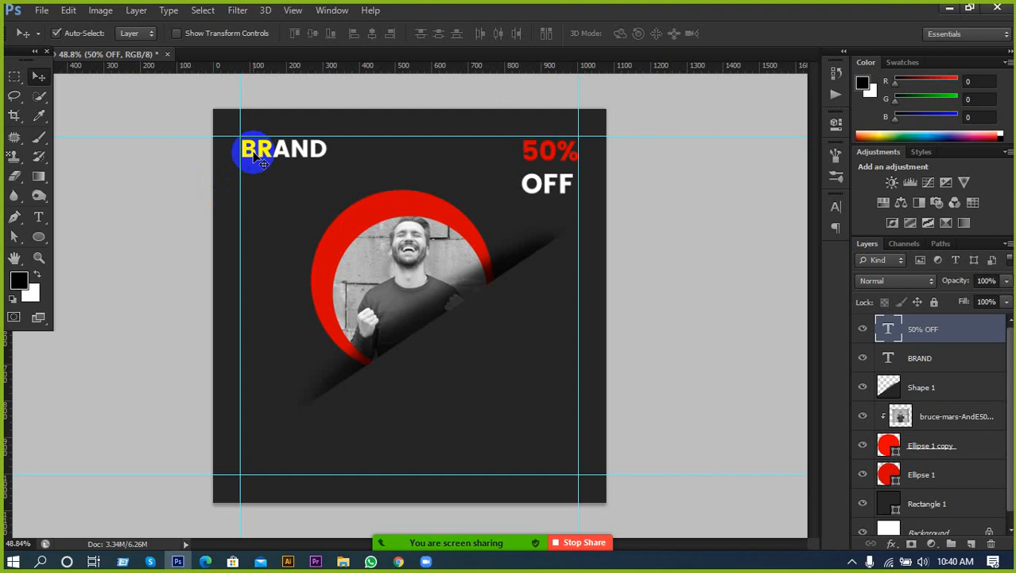
{"action": "key", "text": "shift+Up"}
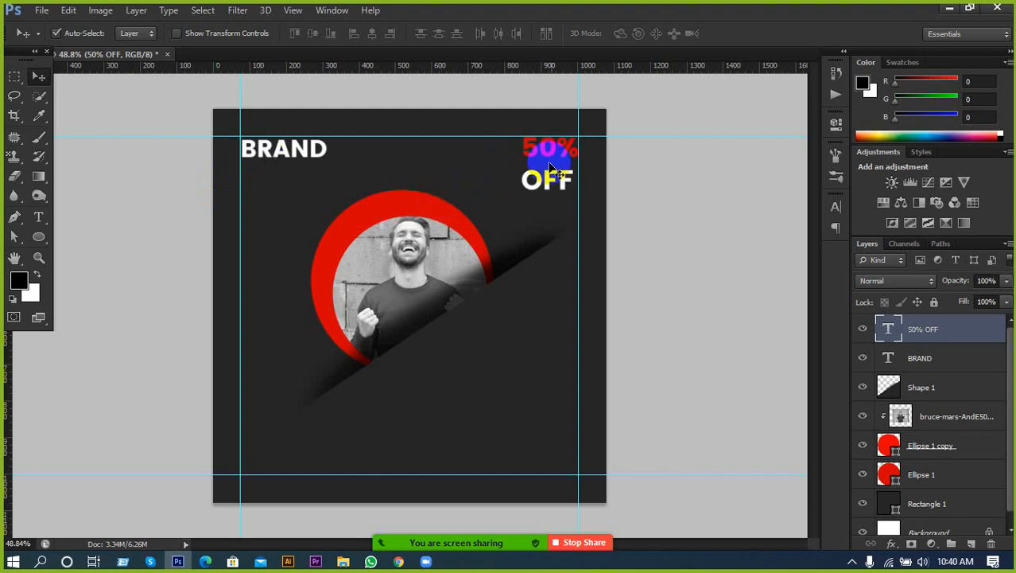
Step: Right-align both lines of the "50% OFF" text
{"action": "left_click", "coordinate": [37, 226]}
{"action": "left_click", "coordinate": [551, 170]}
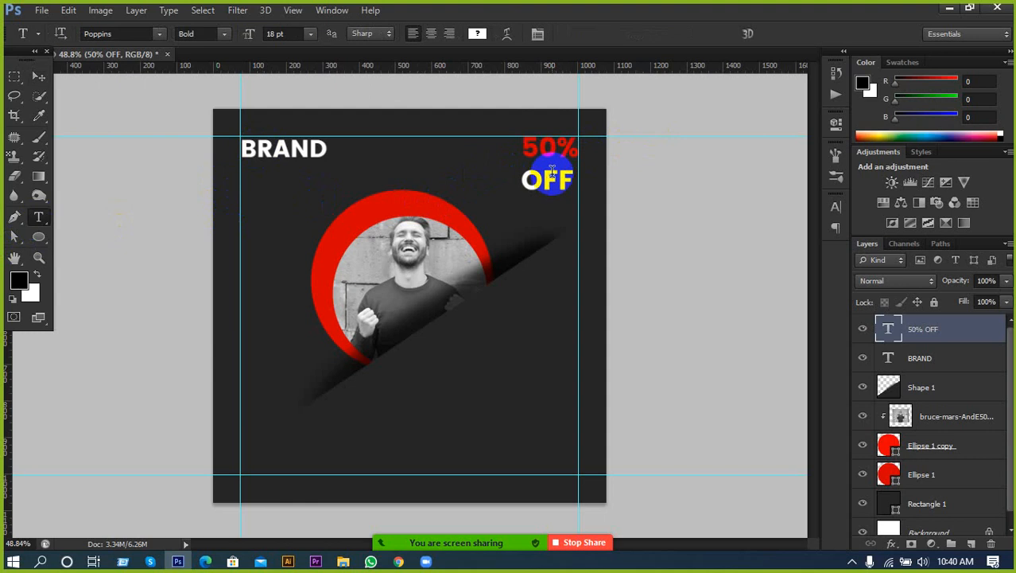
{"action": "key", "text": "ctrl+a"}
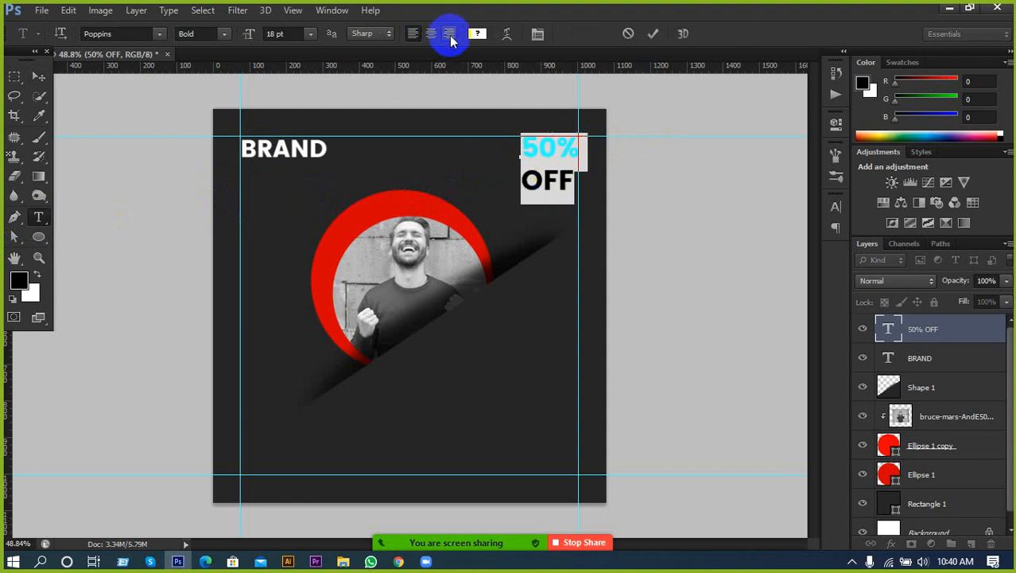
{"action": "left_click", "coordinate": [449, 33]}
{"action": "left_click", "coordinate": [653, 33]}
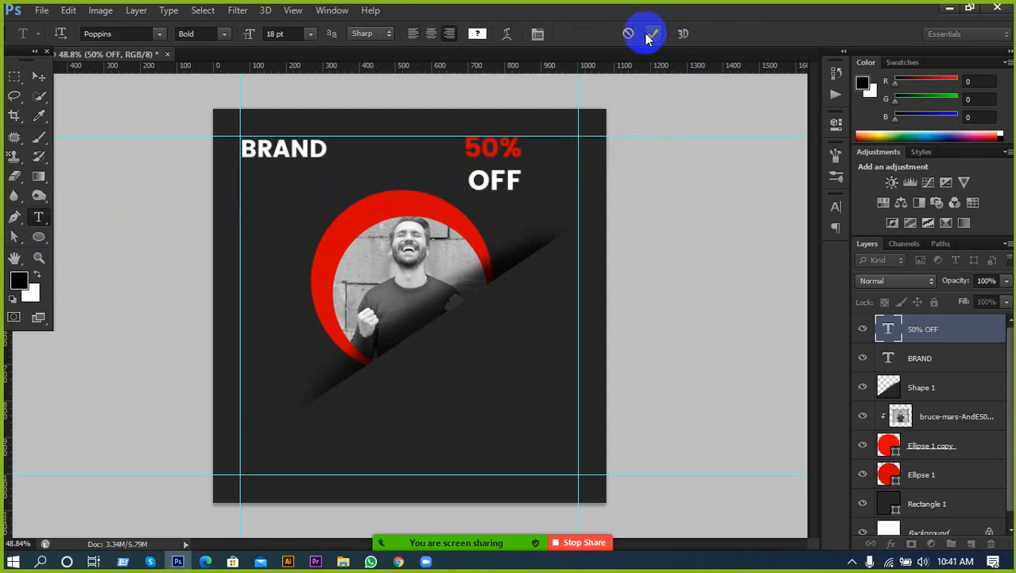
Step: Nudge the right-aligned "50% OFF" text horizontally until its right edge sits on the right margin guide
{"action": "left_click", "coordinate": [37, 76]}
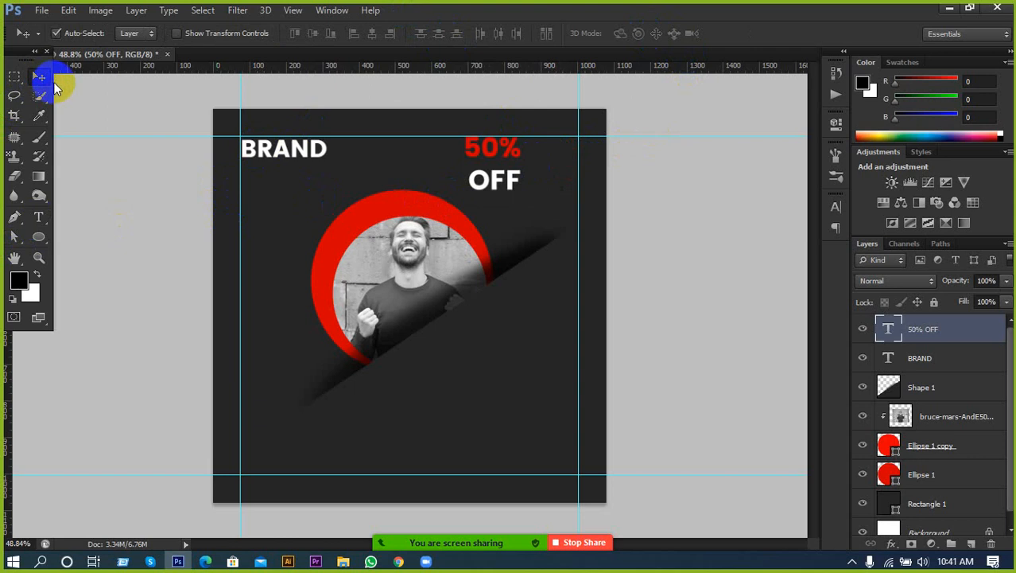
{"action": "key", "text": "shift+Right"}
{"action": "key", "text": "shift+Right"}
{"action": "key", "text": "shift+Right"}
{"action": "key", "text": "shift+Right"}
{"action": "key", "text": "shift+Right"}
{"action": "key", "text": "shift+Right"}
{"action": "key", "text": "shift+Right"}
{"action": "key", "text": "shift+Right"}
{"action": "key", "text": "shift+Right"}
{"action": "key", "text": "shift+Right"}
{"action": "key", "text": "shift+Right"}
{"action": "key", "text": "shift+Right"}
{"action": "key", "text": "shift+Right"}
{"action": "key", "text": "shift+Right"}
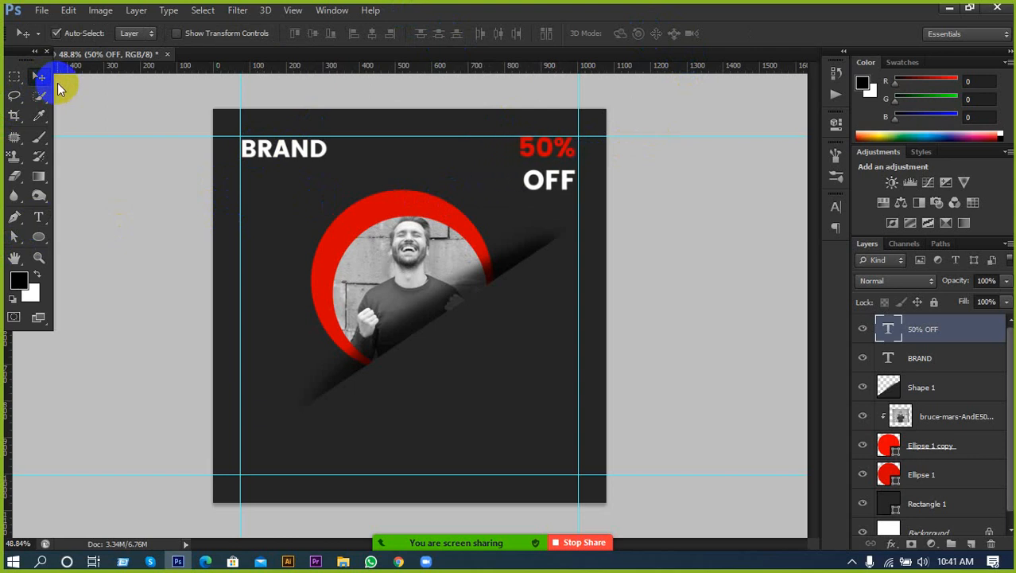
{"action": "key", "text": "shift+Right"}
{"action": "key", "text": "shift+Right"}
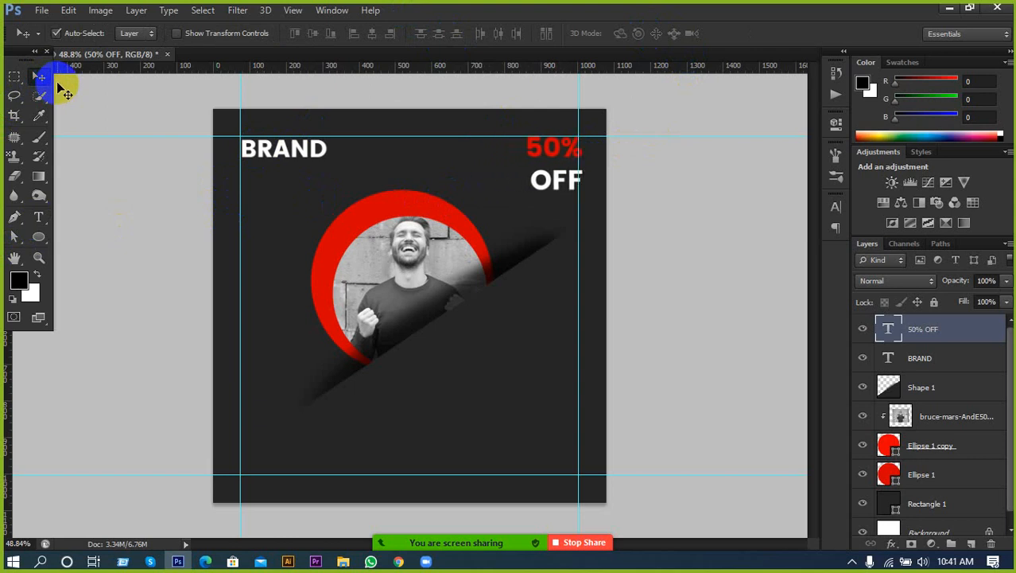
{"action": "key", "text": "shift+Left"}
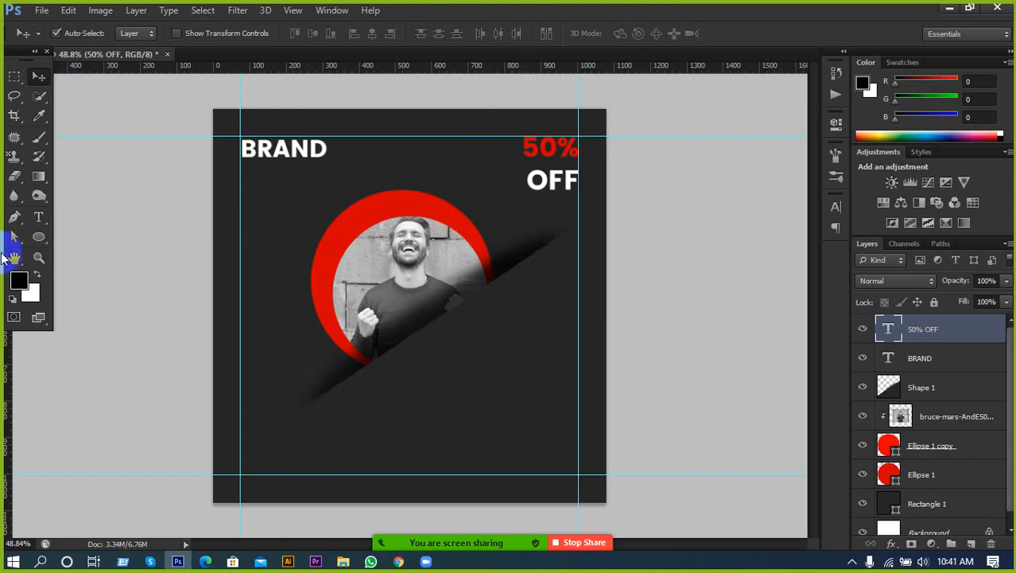
Step: Draw a rounded rectangle about 261 x 60 px with a 20 px radius in the lower-left corner of the margin guides
{"action": "left_click", "coordinate": [38, 237]}
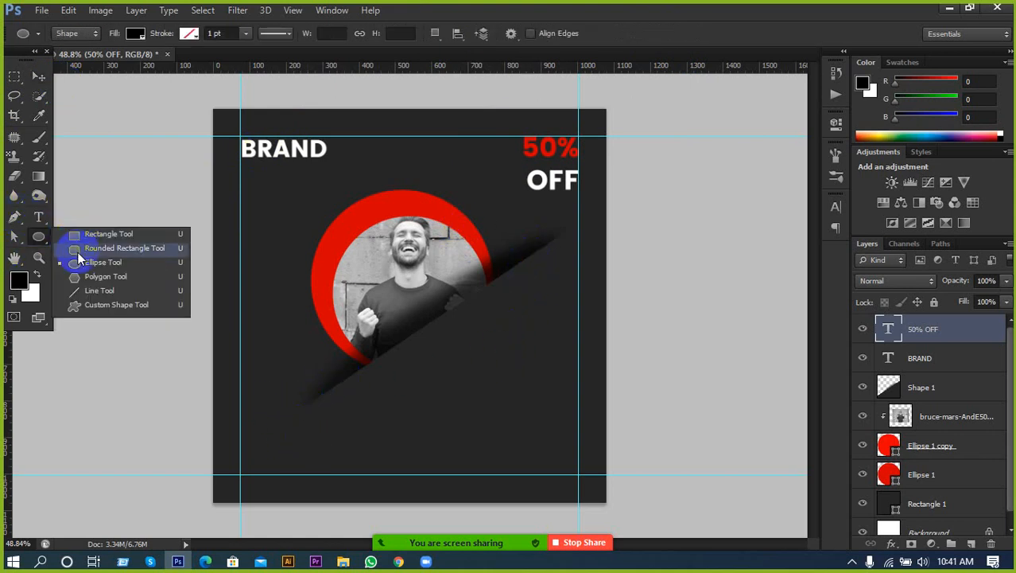
{"action": "left_click", "coordinate": [85, 249]}
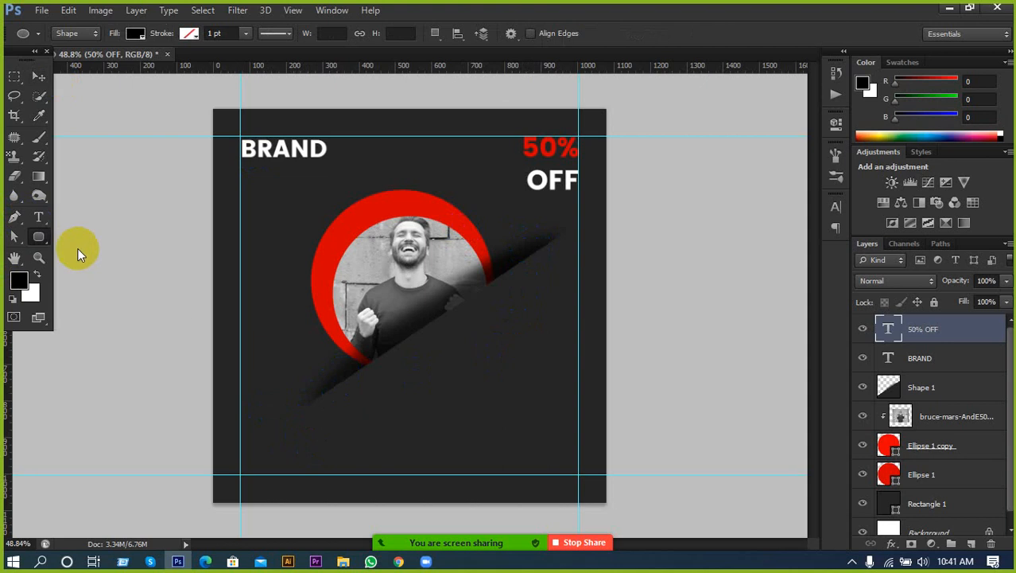
{"action": "left_click", "coordinate": [37, 236]}
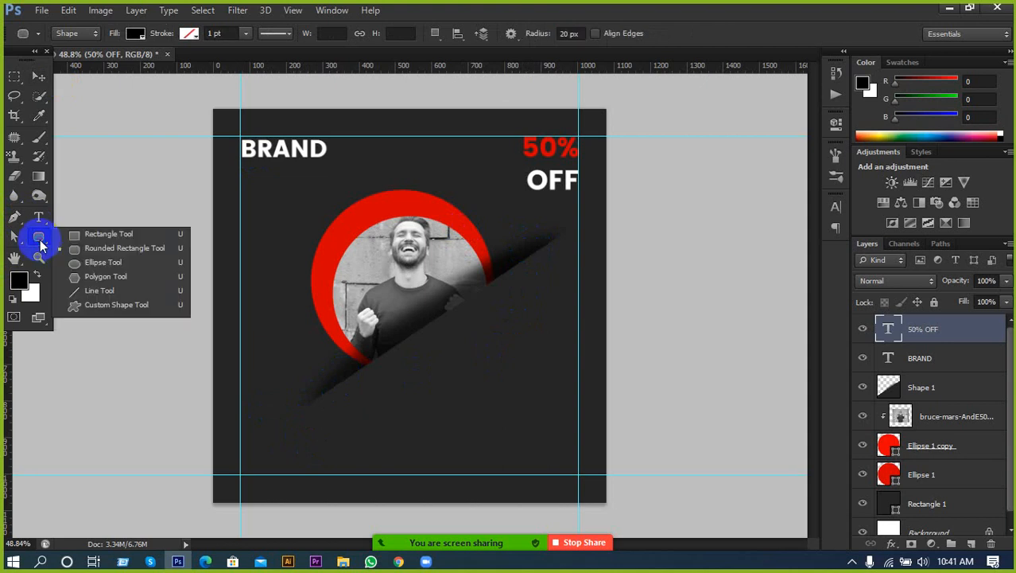
{"action": "left_click", "coordinate": [92, 248]}
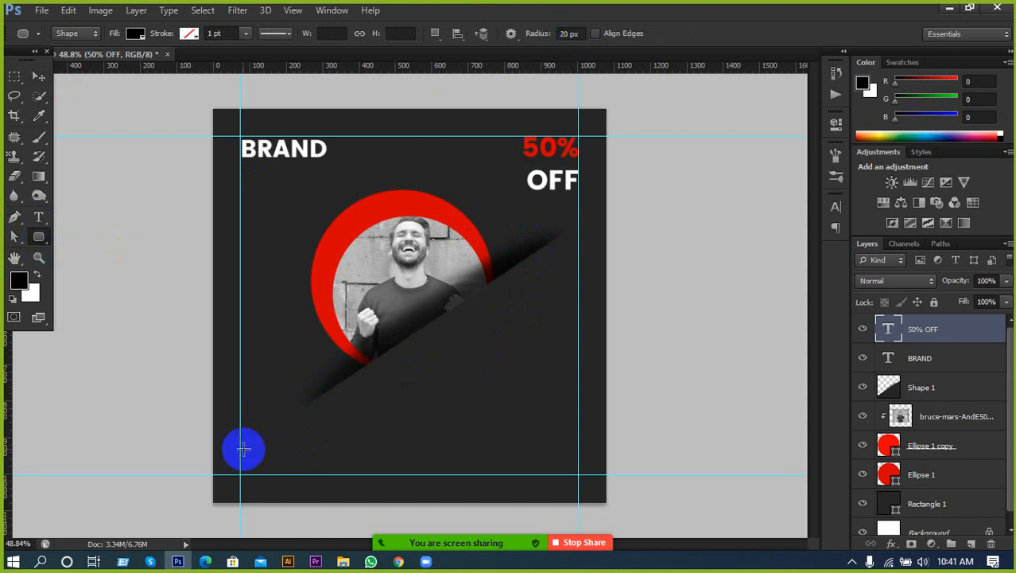
{"action": "left_click_drag", "start_coordinate": [246, 454], "coordinate": [335, 472]}
Step: Fill the rounded rectangle with the ring's red, #d20000, and deselect it
{"action": "left_click", "coordinate": [883, 329]}
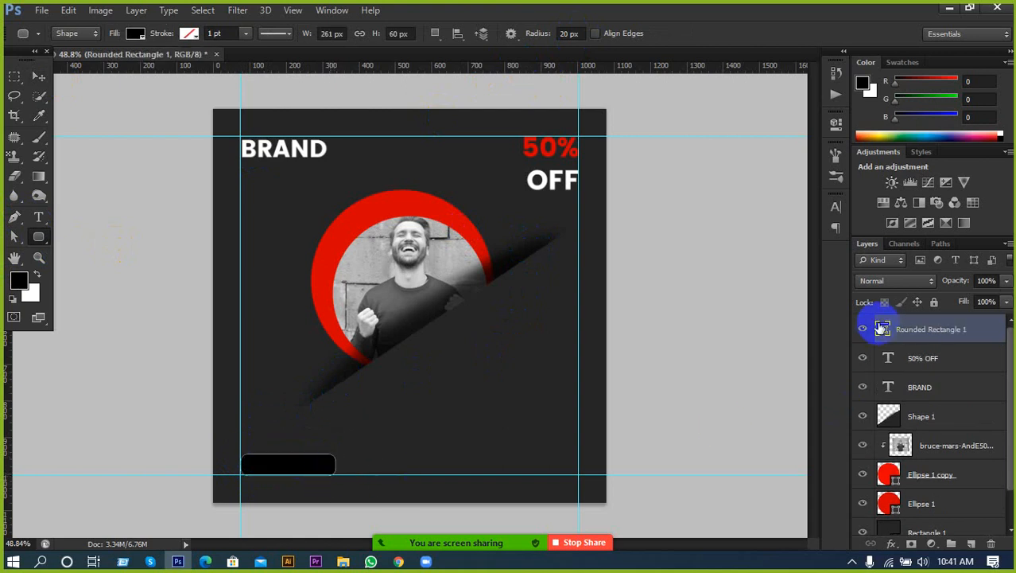
{"action": "left_click", "coordinate": [337, 225]}
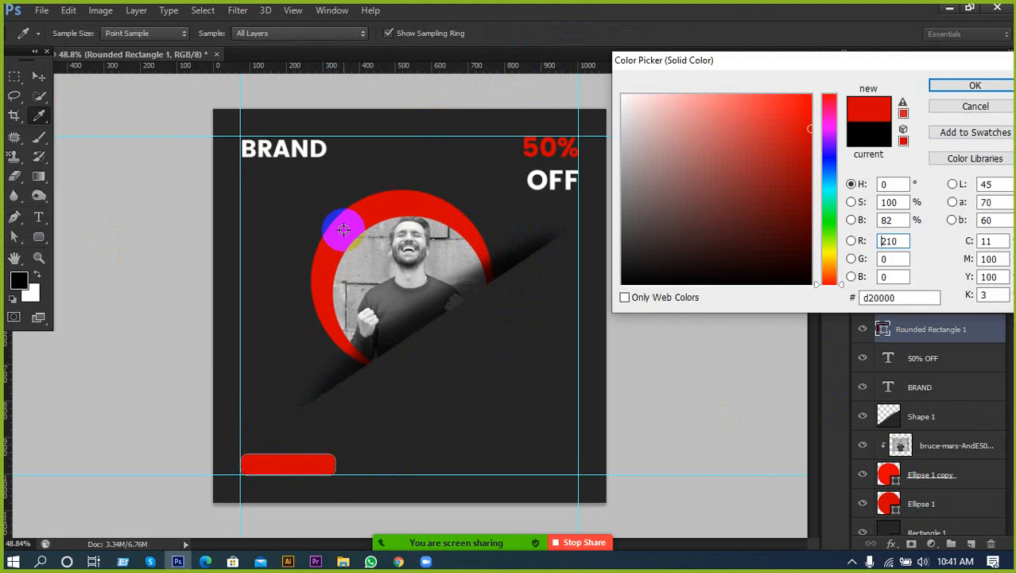
{"action": "left_click", "coordinate": [942, 84]}
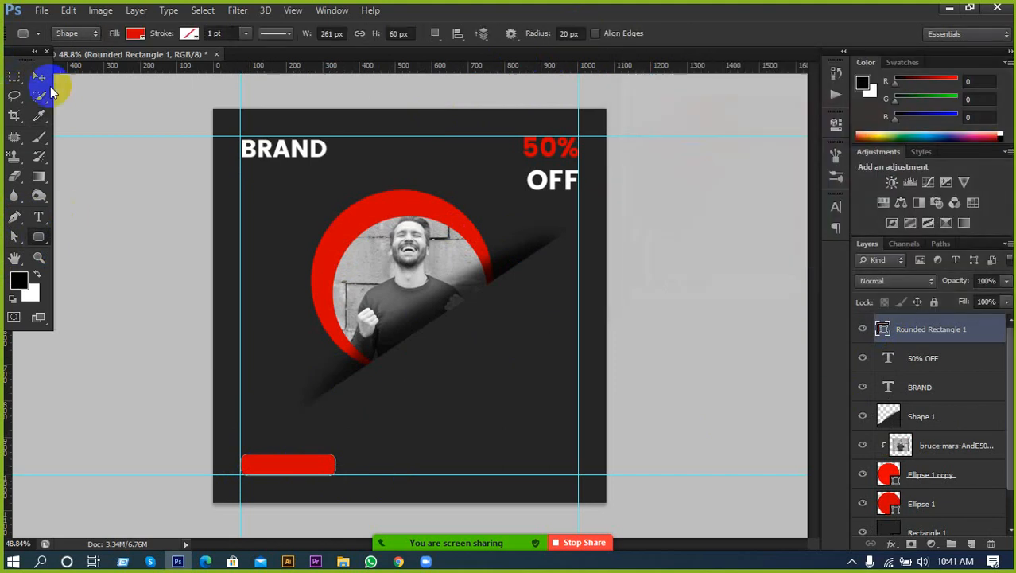
{"action": "left_click", "coordinate": [40, 77]}
{"action": "left_click", "coordinate": [227, 518]}
Step: Add the text "SHOP NOW" in Poppins Bold 14 pt over the red rounded rectangle and left-align it
{"action": "scroll", "coordinate": [231, 503], "scroll_direction": "up", "scroll_amount": 3}
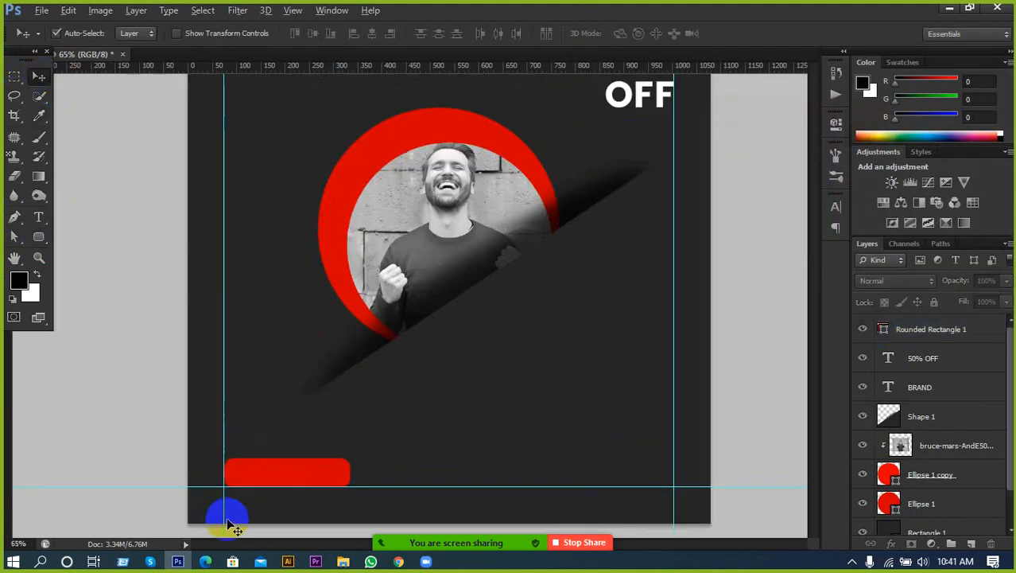
{"action": "scroll", "coordinate": [236, 502], "scroll_direction": "up", "scroll_amount": 4}
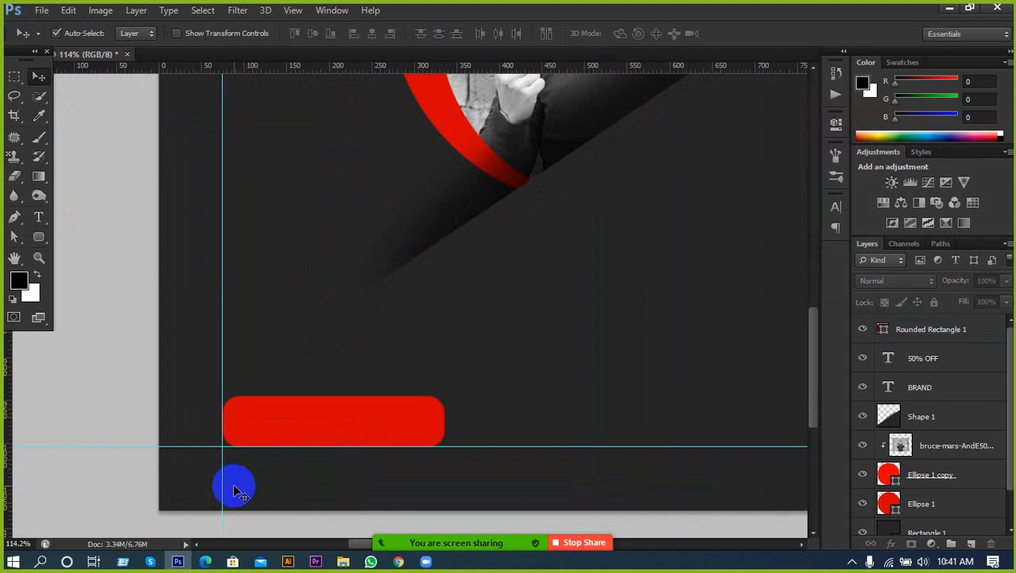
{"action": "scroll", "coordinate": [256, 469], "scroll_direction": "up", "scroll_amount": 1}
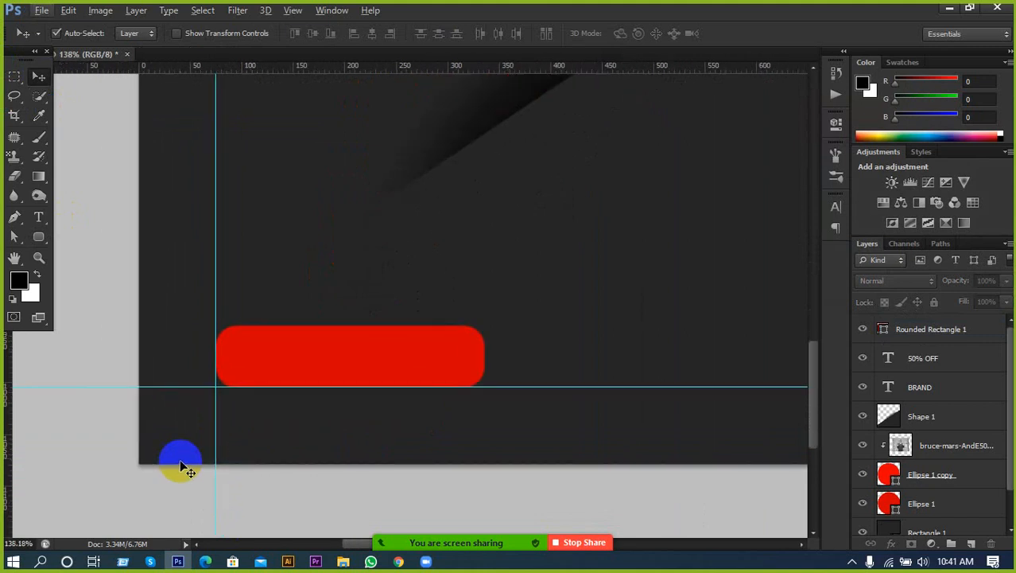
{"action": "left_click", "coordinate": [38, 217]}
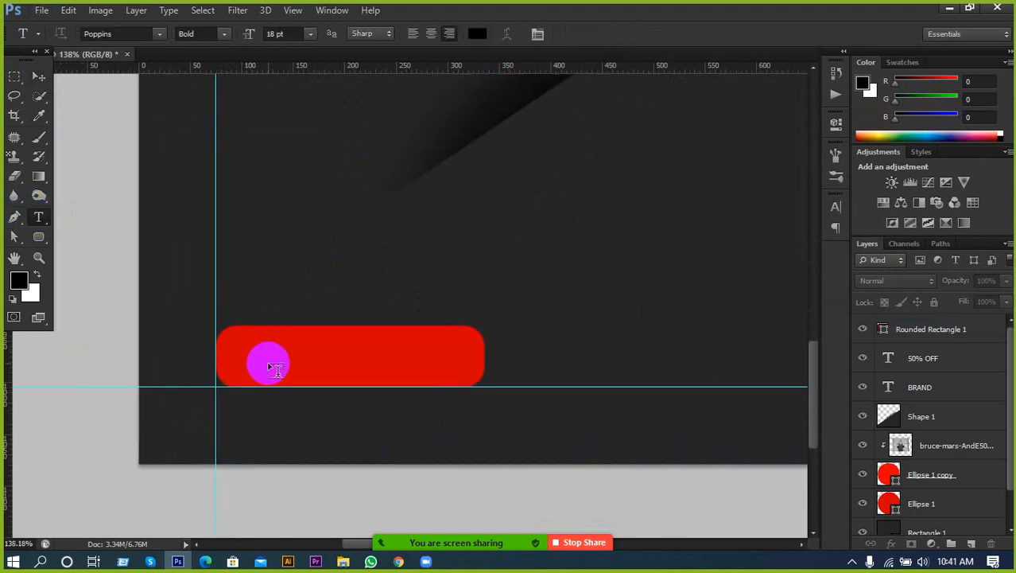
{"action": "left_click", "coordinate": [268, 362]}
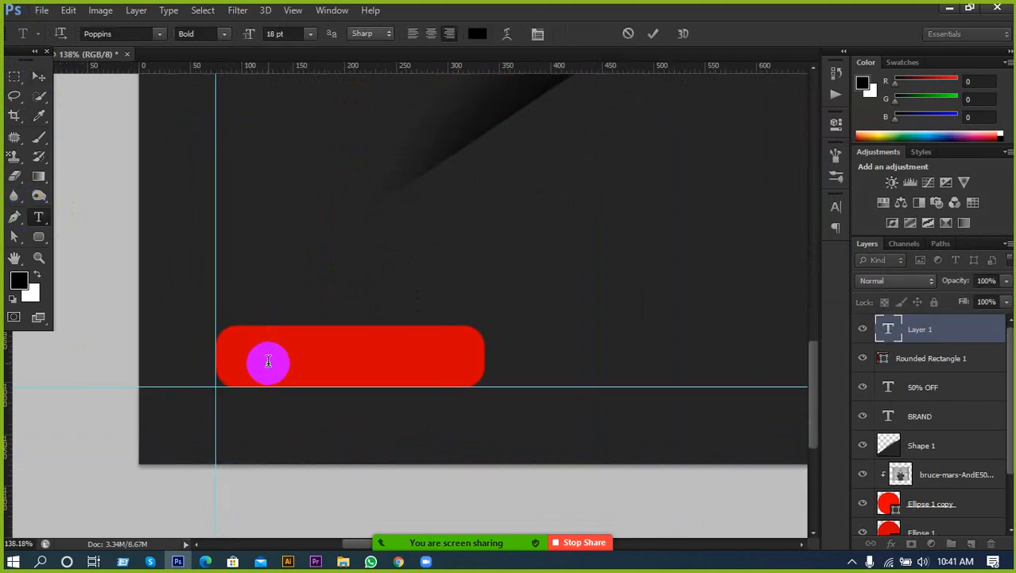
{"action": "left_click", "coordinate": [289, 33]}
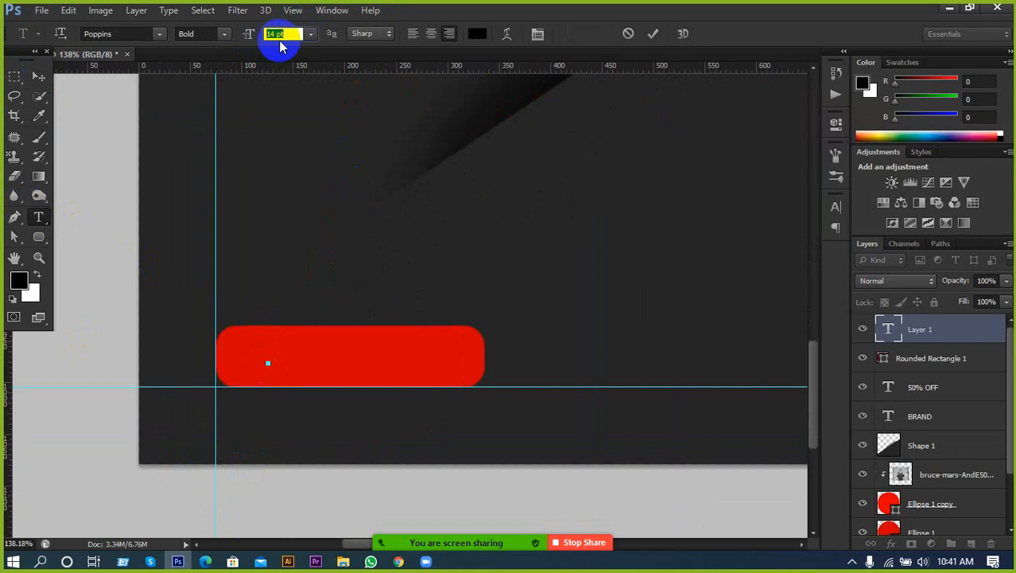
{"action": "key", "text": "Return"}
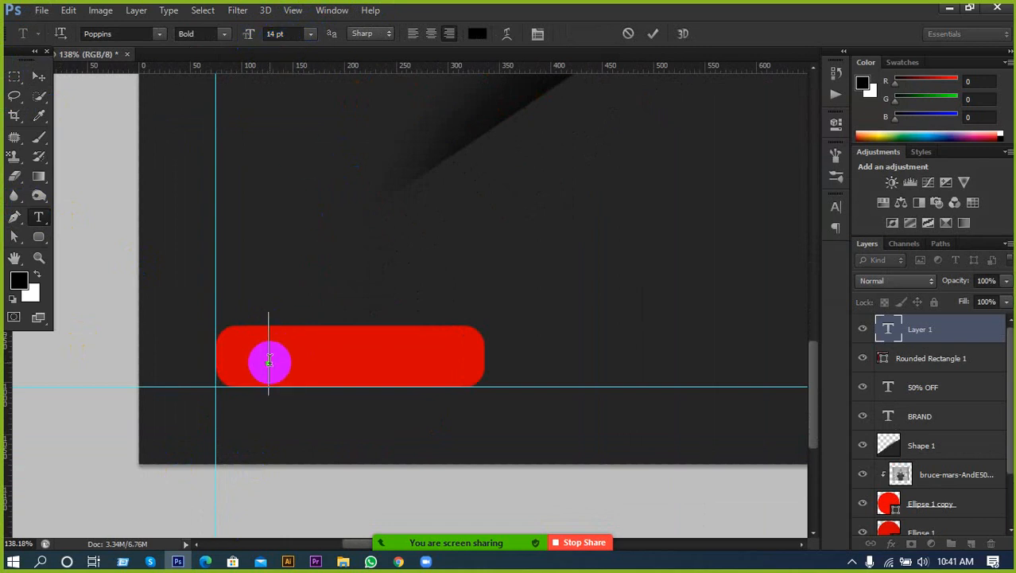
{"action": "type", "text": "SH"}
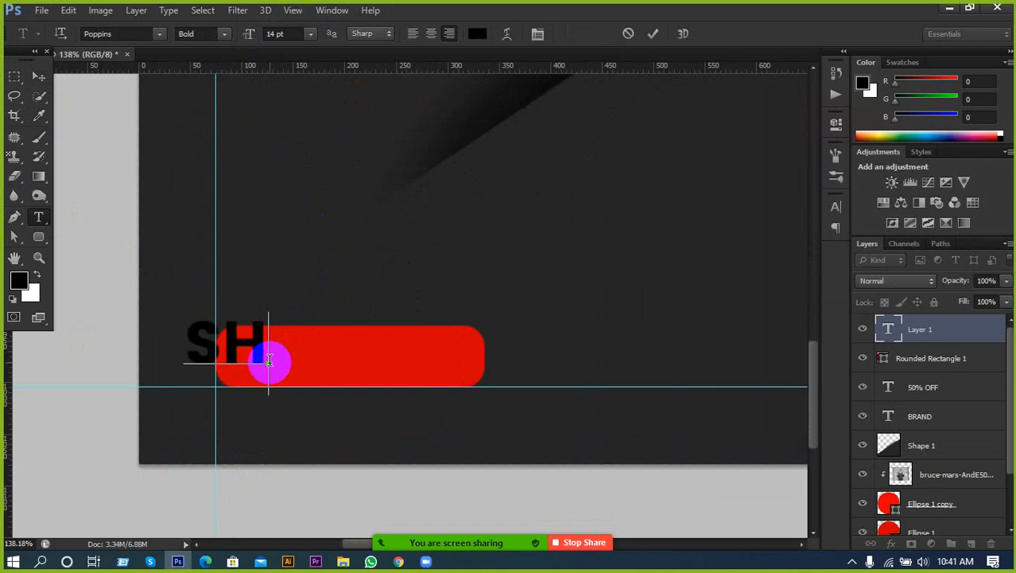
{"action": "type", "text": "OP"}
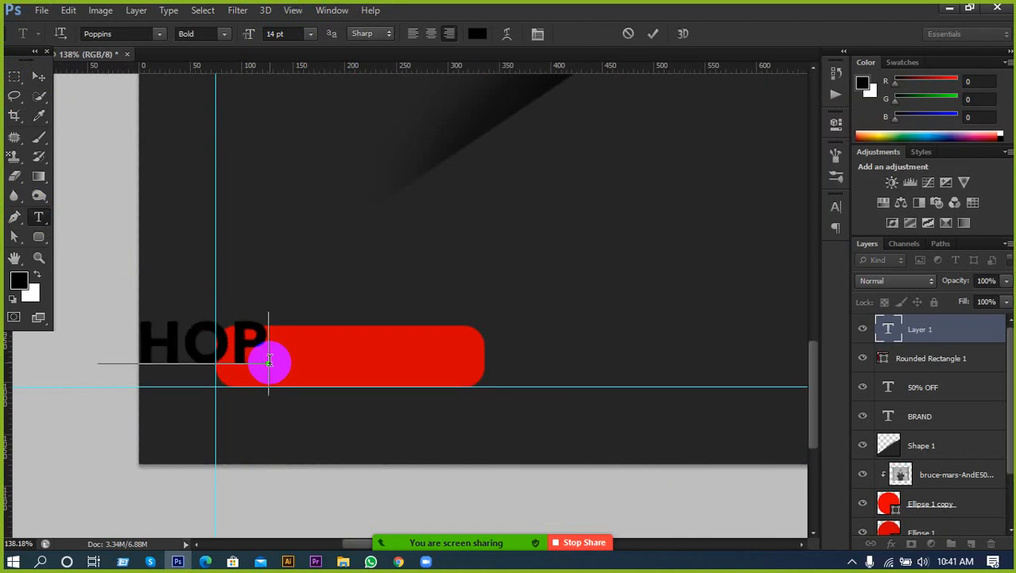
{"action": "type", "text": " NOW"}
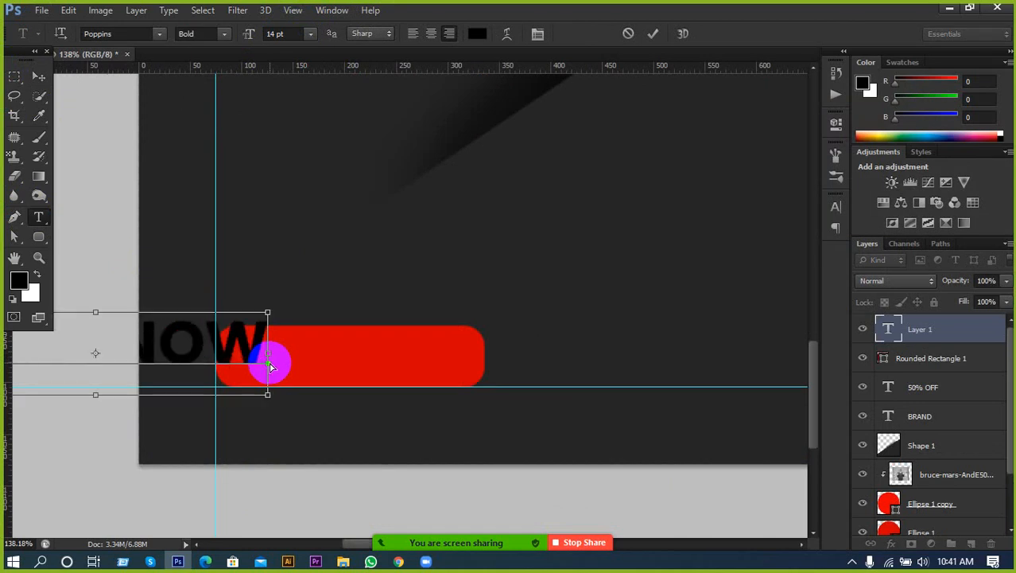
{"action": "key", "text": "ctrl+a"}
{"action": "left_click", "coordinate": [414, 33]}
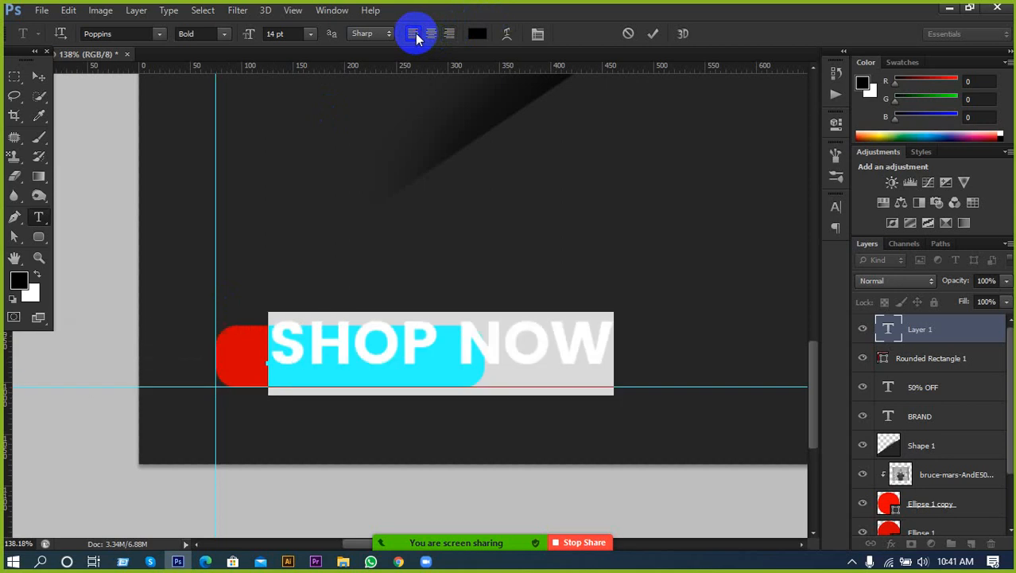
Step: Reduce the "SHOP NOW" text to 10 pt and centre it inside the red rounded rectangle
{"action": "left_click", "coordinate": [276, 33]}
{"action": "key", "text": "Down"}
{"action": "key", "text": "Down"}
{"action": "key", "text": "Down"}
{"action": "key", "text": "Down"}
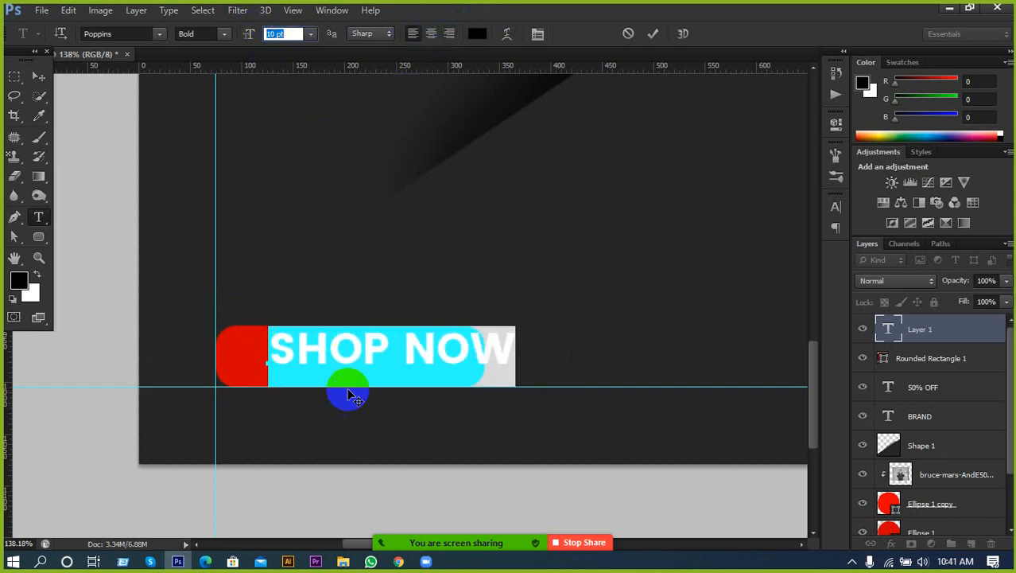
{"action": "left_click_drag", "start_coordinate": [374, 428], "coordinate": [335, 442]}
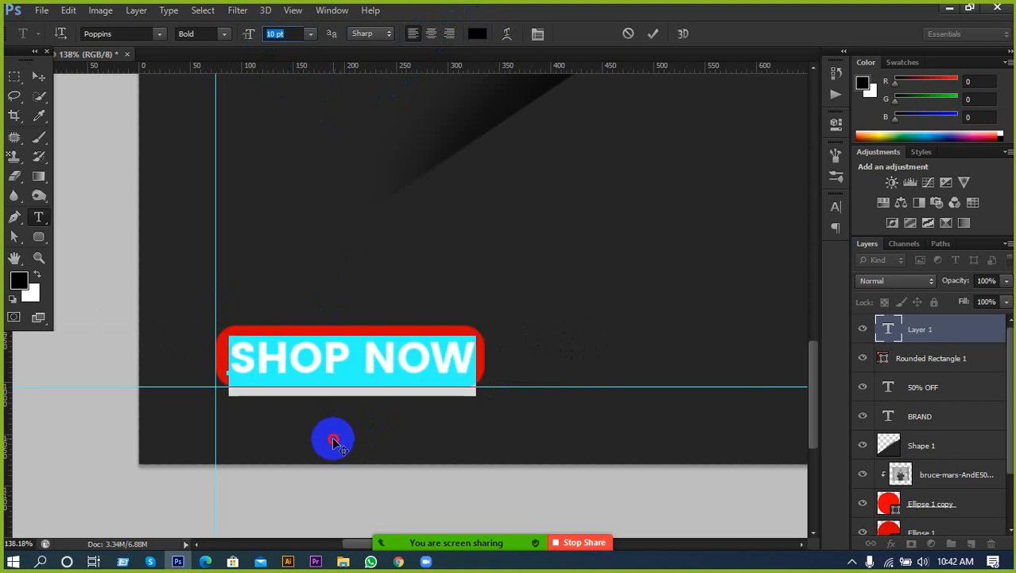
{"action": "left_click", "coordinate": [652, 34]}
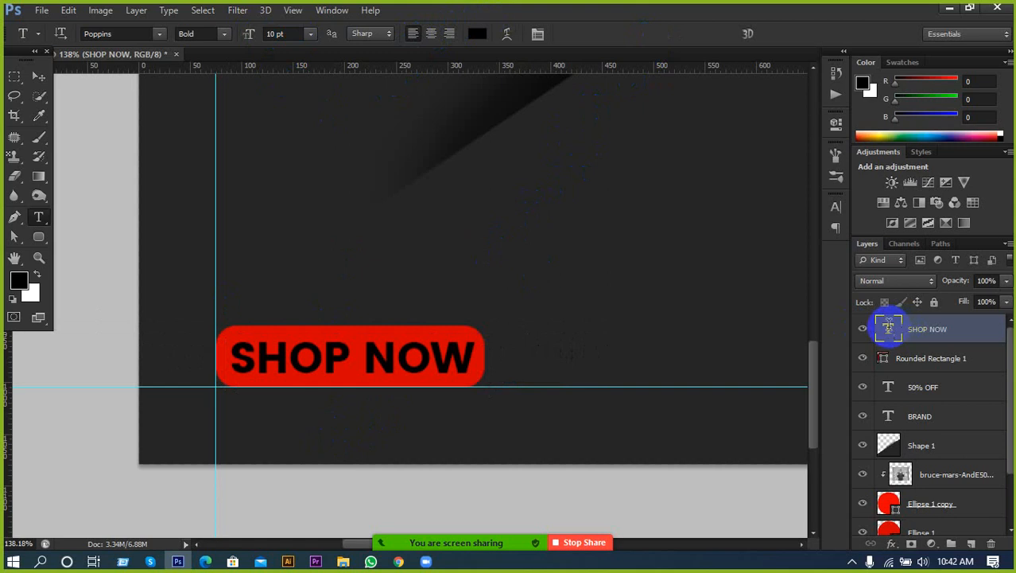
Step: Recolour the "SHOP NOW" text to white, #ffffff, and commit the text edit
{"action": "double_click", "coordinate": [888, 326]}
{"action": "left_click", "coordinate": [478, 34]}
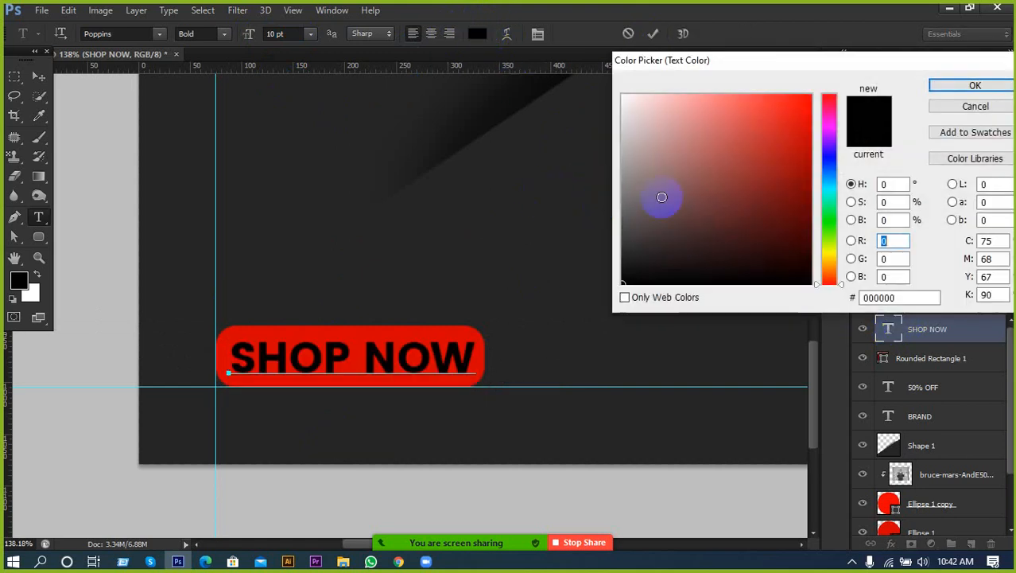
{"action": "left_click", "coordinate": [680, 169]}
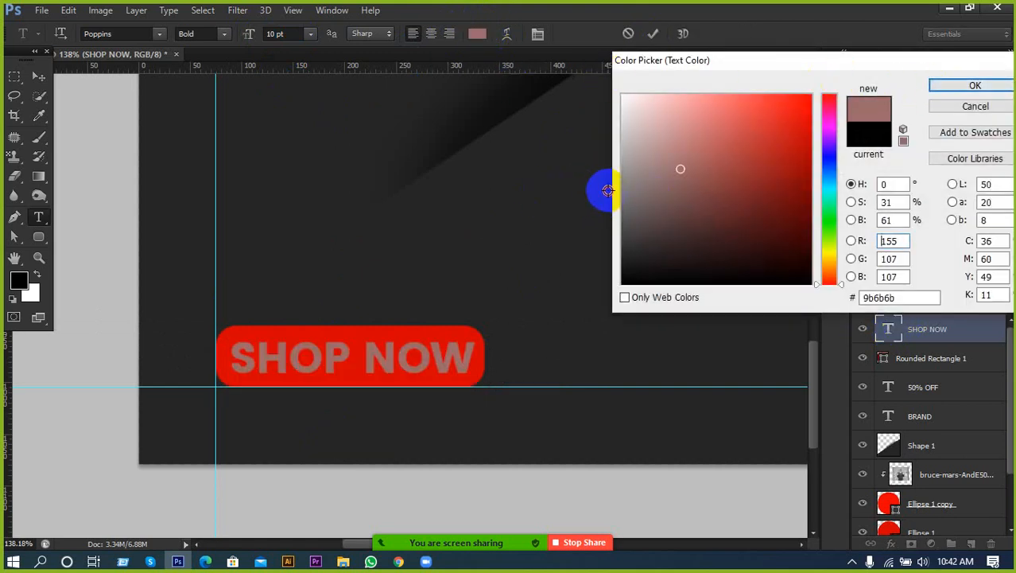
{"action": "left_click", "coordinate": [590, 151]}
{"action": "left_click_drag", "start_coordinate": [667, 151], "coordinate": [590, 82]}
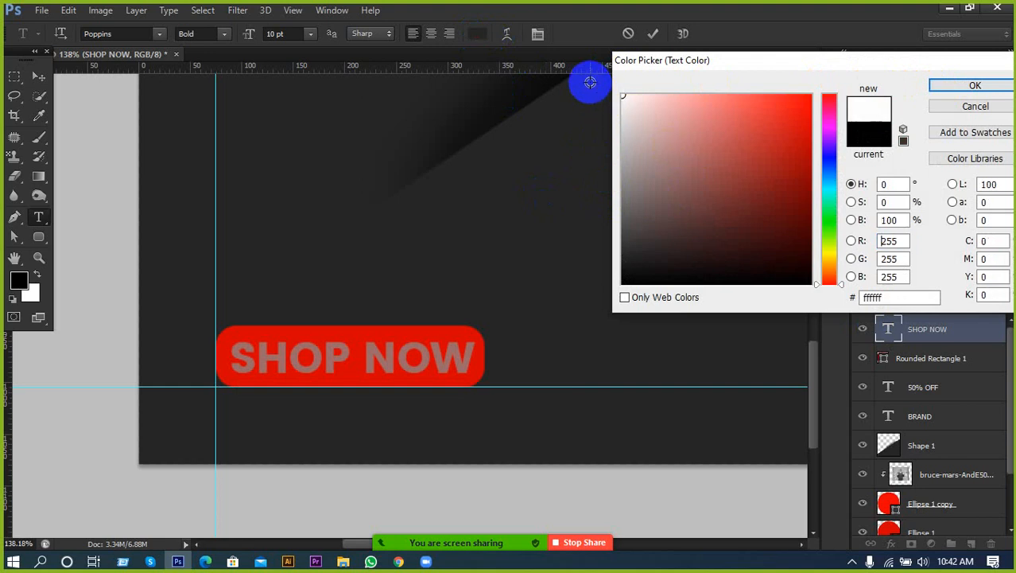
{"action": "left_click", "coordinate": [945, 87]}
{"action": "left_click", "coordinate": [653, 33]}
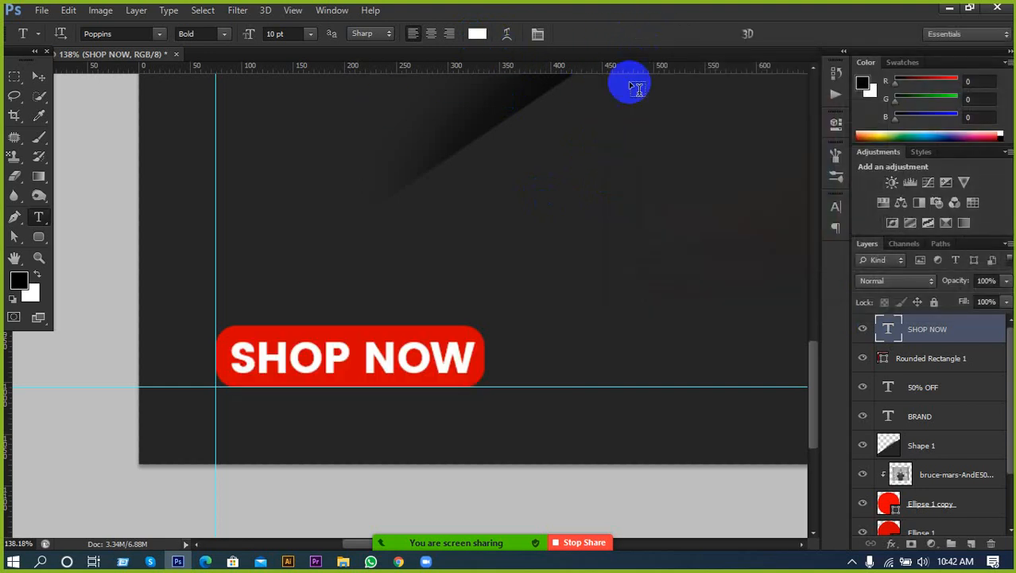
Step: Select the "SHOP NOW" text and Rounded Rectangle 1 layers together and align their horizontal centres
{"action": "scroll", "coordinate": [265, 324], "scroll_direction": "down", "scroll_amount": 4}
{"action": "scroll", "coordinate": [303, 368], "scroll_direction": "down", "scroll_amount": 1}
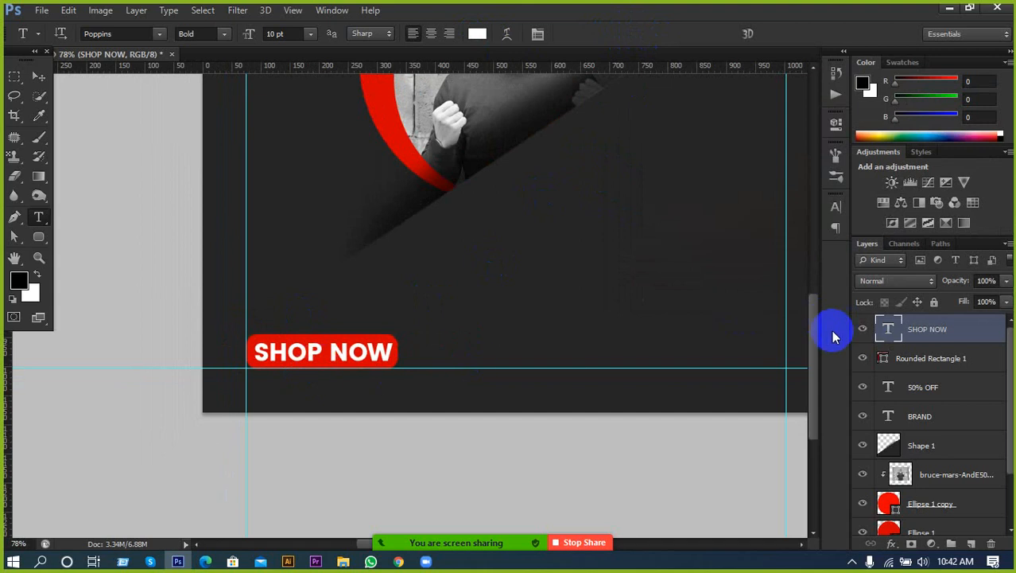
{"action": "left_click", "coordinate": [922, 357], "text": "shift"}
{"action": "left_click", "coordinate": [38, 77]}
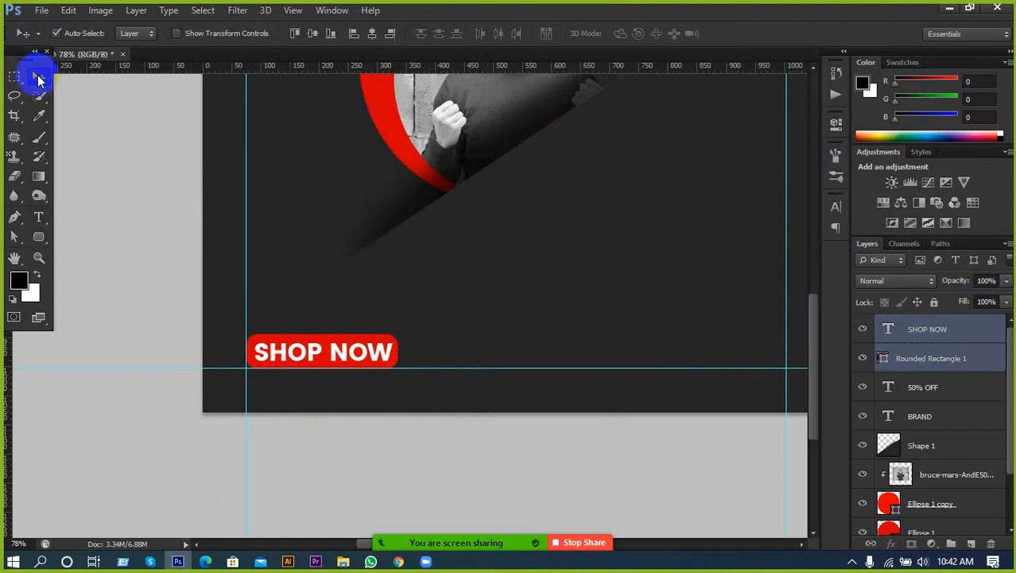
{"action": "left_click", "coordinate": [370, 35]}
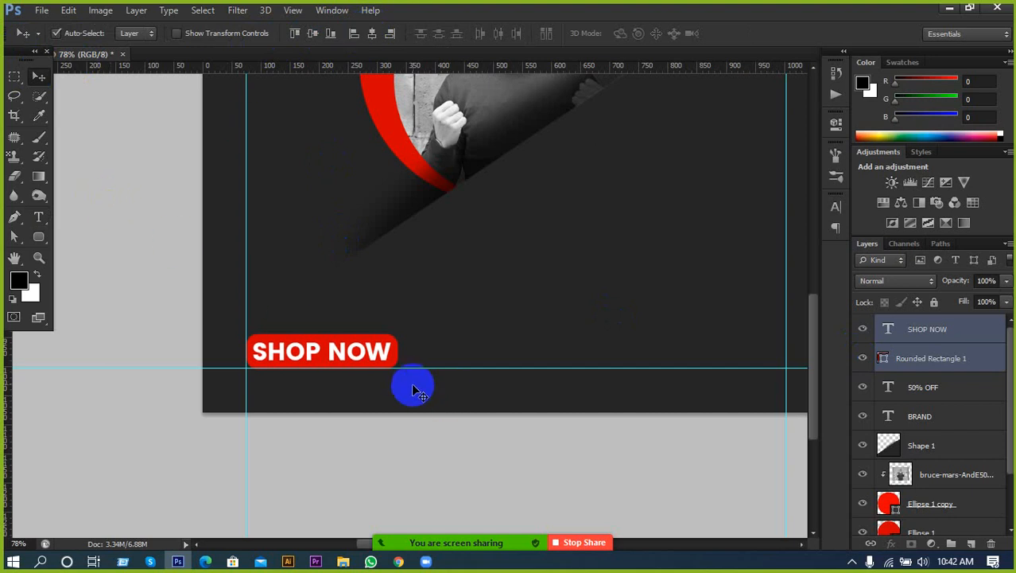
{"action": "scroll", "coordinate": [290, 377], "scroll_direction": "down", "scroll_amount": 3}
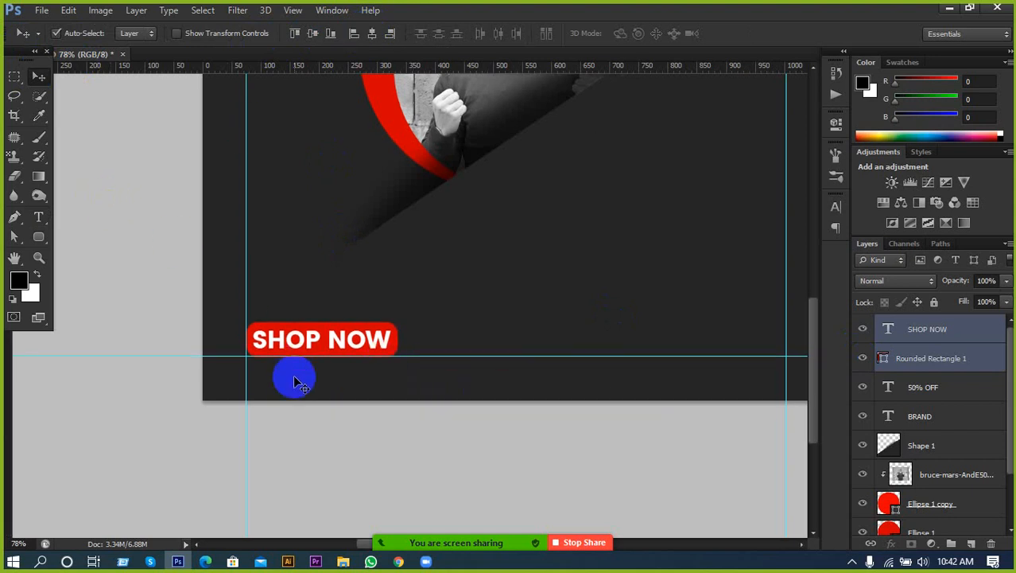
Step: Add the text FASHION SALE on two lines below the photo in white Poppins Bold 10 pt and centre-align it
{"action": "scroll", "coordinate": [338, 374], "scroll_direction": "up", "scroll_amount": 3}
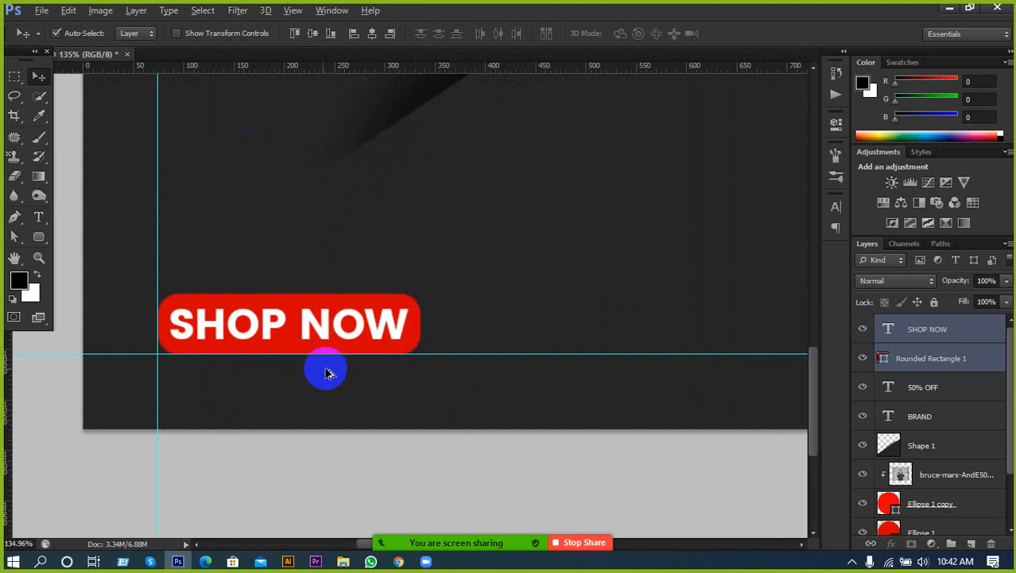
{"action": "scroll", "coordinate": [229, 366], "scroll_direction": "down", "scroll_amount": 2}
{"action": "scroll", "coordinate": [229, 366], "scroll_direction": "down", "scroll_amount": 4}
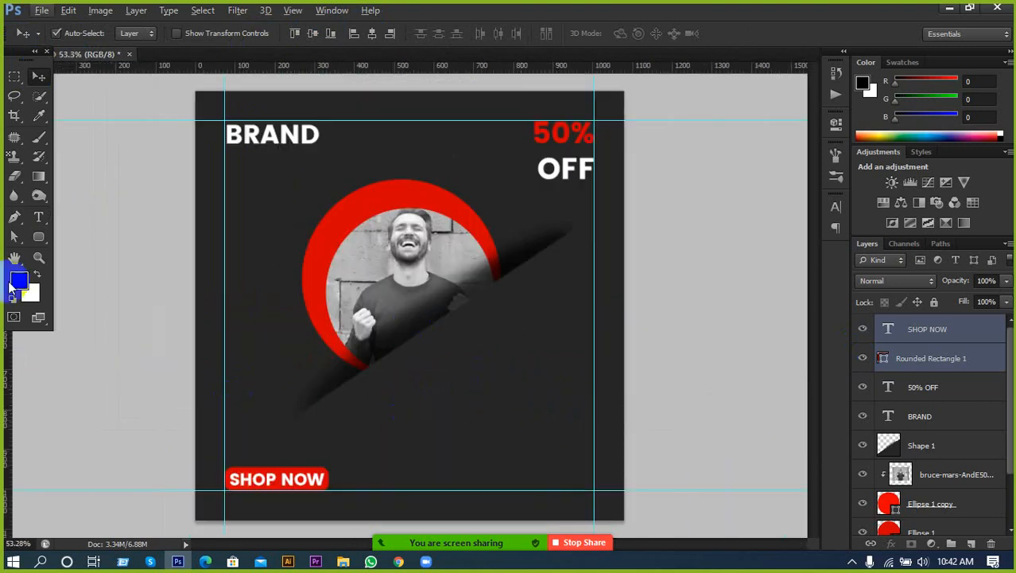
{"action": "left_click", "coordinate": [38, 217]}
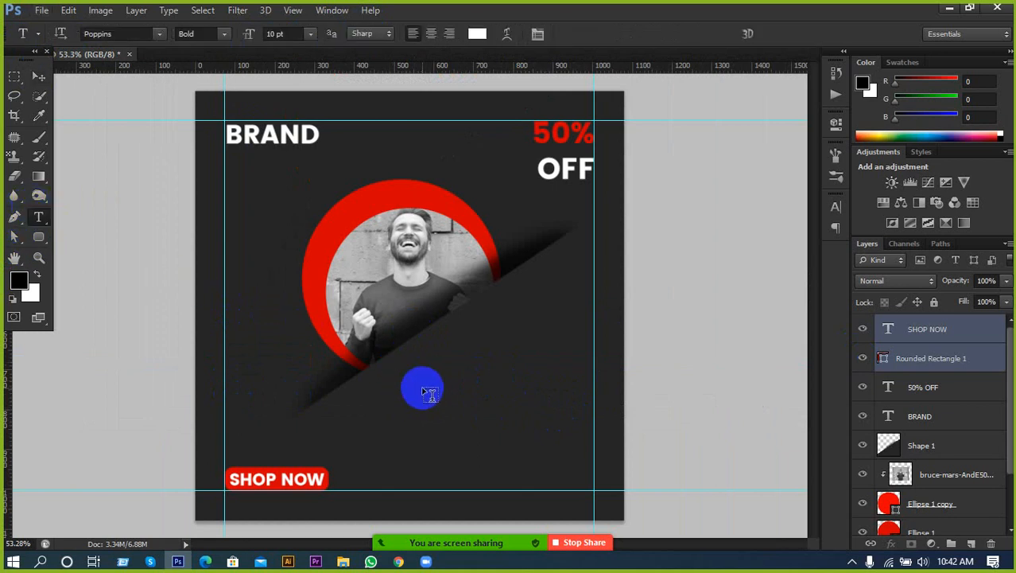
{"action": "left_click", "coordinate": [423, 386]}
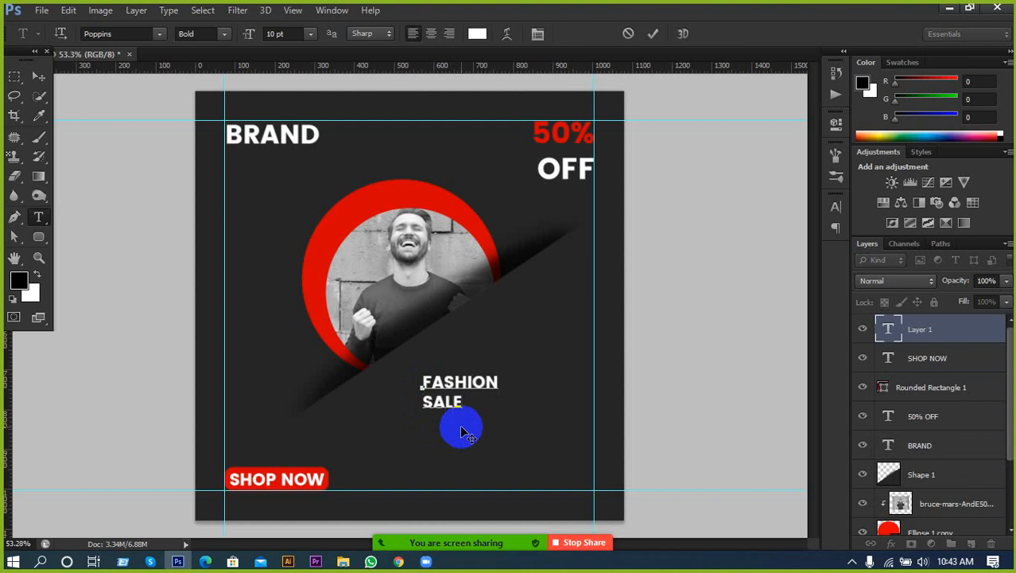
{"action": "left_click_drag", "start_coordinate": [461, 427], "coordinate": [470, 357]}
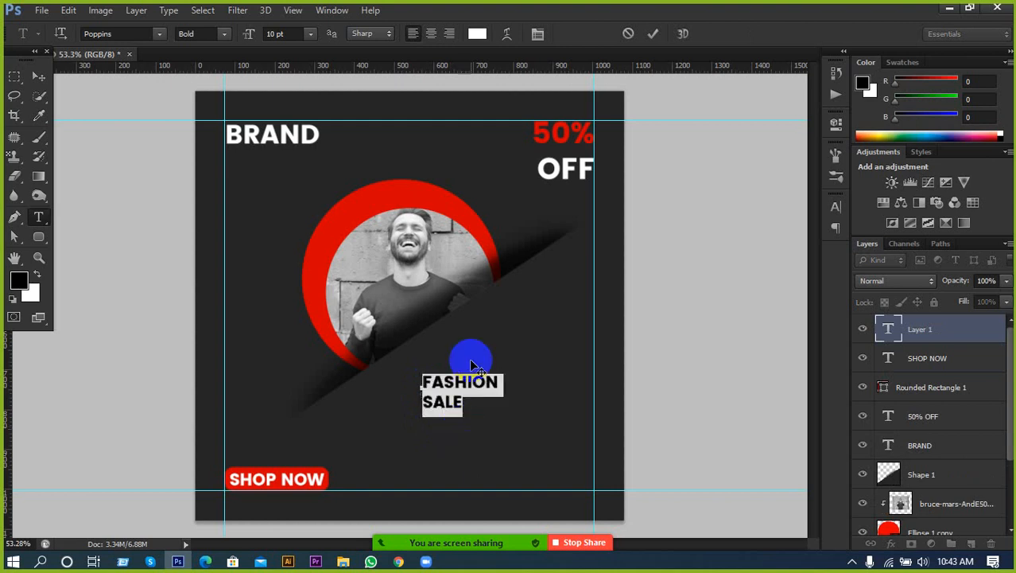
{"action": "left_click", "coordinate": [430, 33]}
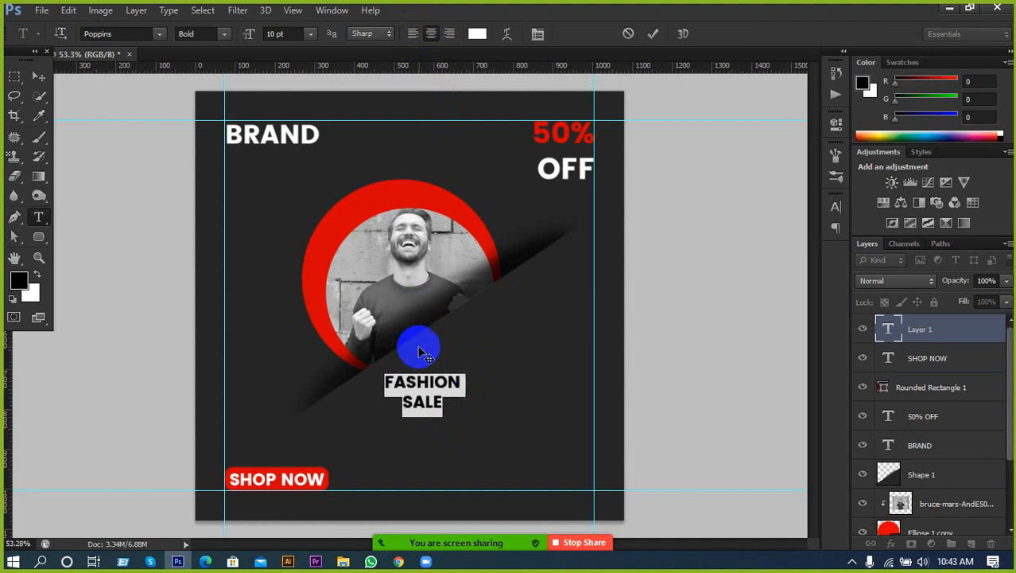
Step: Enlarge only the word SALE to 36 pt and commit the text
{"action": "left_click_drag", "start_coordinate": [453, 410], "coordinate": [370, 410]}
{"action": "left_click", "coordinate": [278, 34]}
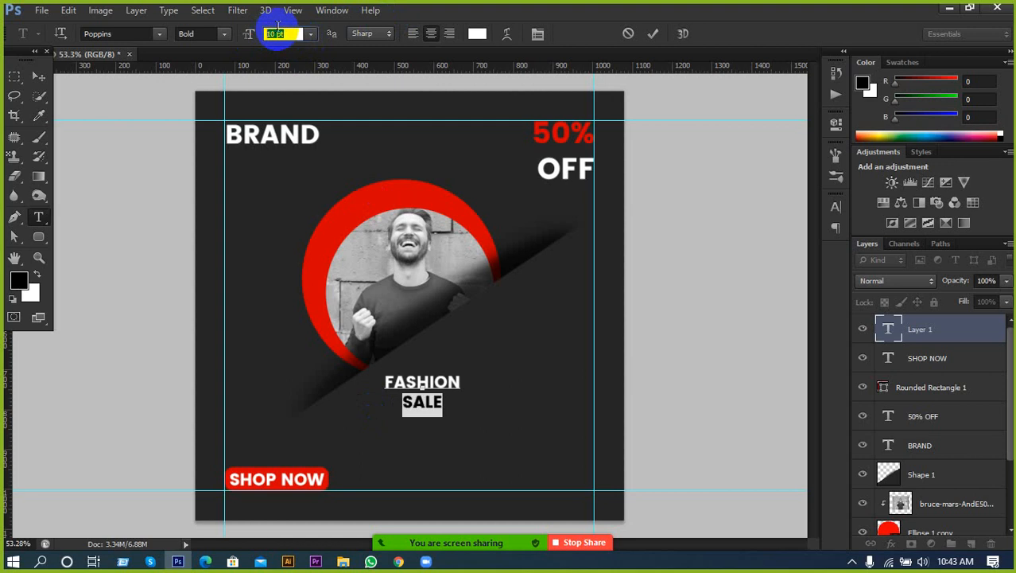
{"action": "key", "text": "Up"}
{"action": "key", "text": "Up"}
{"action": "key", "text": "Up"}
{"action": "key", "text": "Up"}
{"action": "key", "text": "Up"}
{"action": "key", "text": "Up"}
{"action": "key", "text": "Up"}
{"action": "key", "text": "Up"}
{"action": "key", "text": "Up"}
{"action": "key", "text": "Up"}
{"action": "key", "text": "Up"}
{"action": "key", "text": "Up"}
{"action": "key", "text": "Up"}
{"action": "key", "text": "Up"}
{"action": "key", "text": "Up"}
{"action": "key", "text": "Up"}
{"action": "key", "text": "Up"}
{"action": "key", "text": "Up"}
{"action": "key", "text": "Up"}
{"action": "key", "text": "Up"}
{"action": "key", "text": "Up"}
{"action": "key", "text": "Up"}
{"action": "key", "text": "Up"}
{"action": "key", "text": "Up"}
{"action": "key", "text": "Up"}
{"action": "key", "text": "Up"}
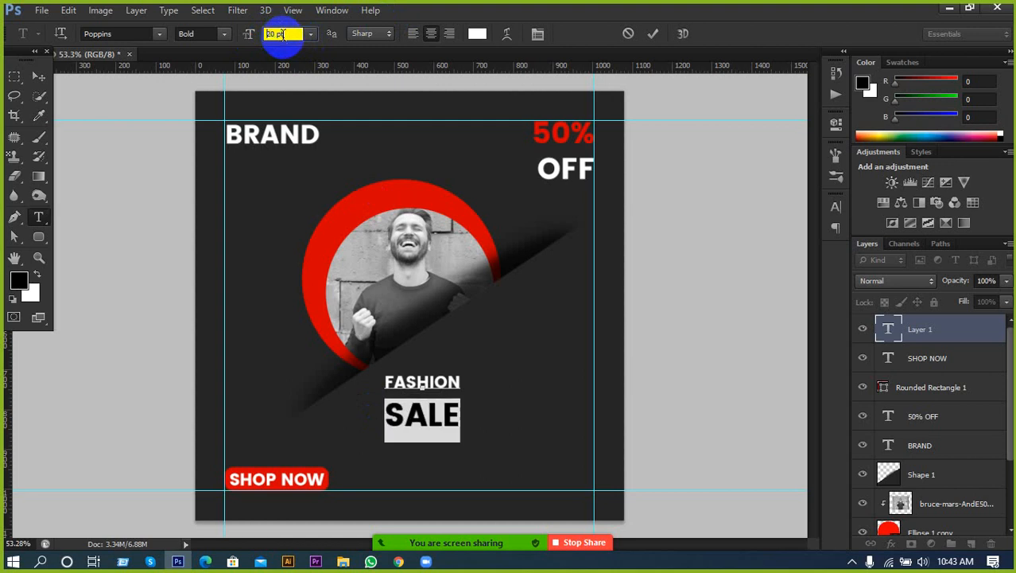
{"action": "left_click", "coordinate": [653, 34]}
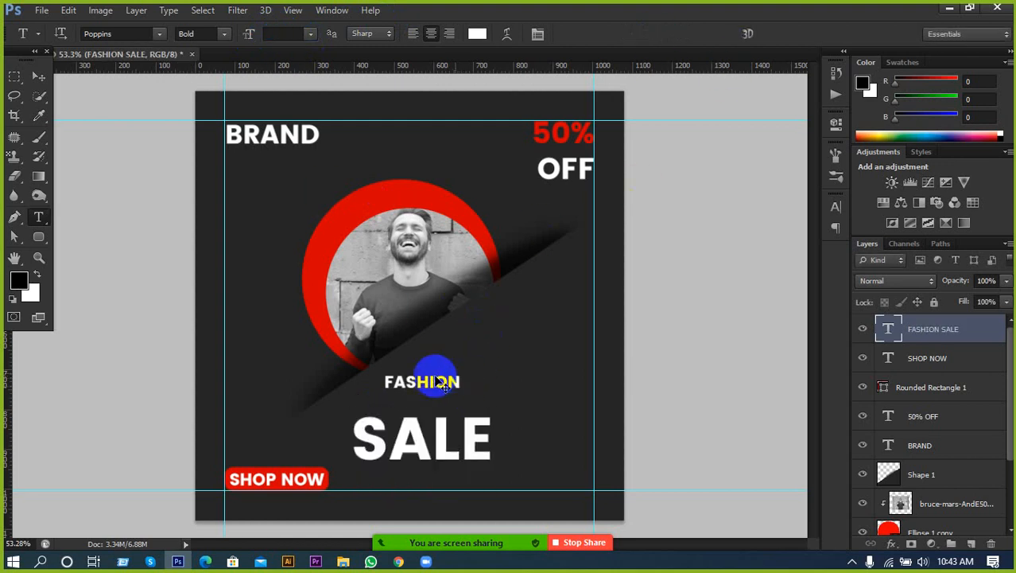
Step: Rotate the FASHION SALE text to about -33.3° and move it up beside the diagonal shadow edge below the photo
{"action": "key", "text": "ctrl+t"}
{"action": "left_click_drag", "start_coordinate": [497, 359], "coordinate": [469, 294]}
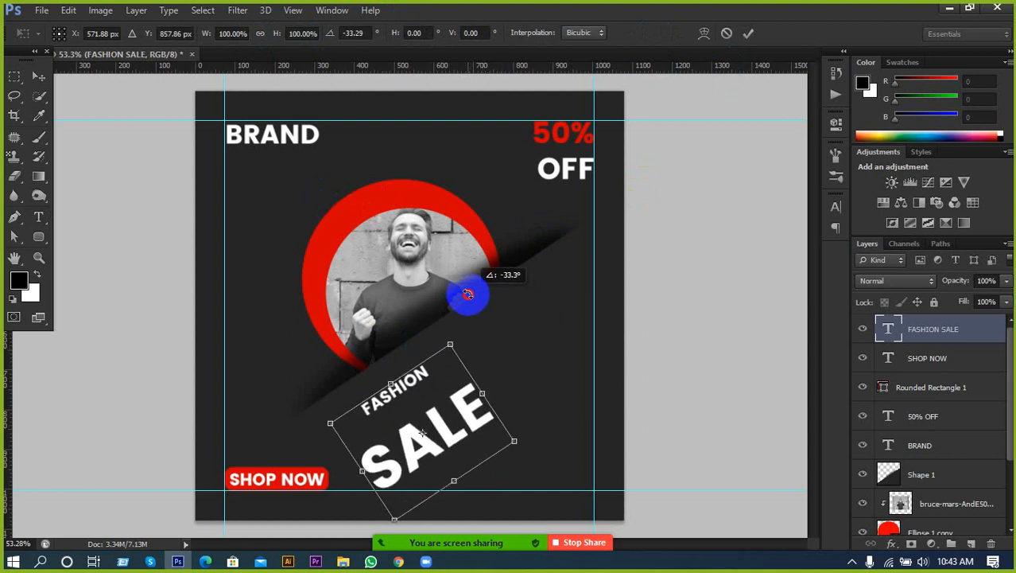
{"action": "left_click_drag", "start_coordinate": [464, 432], "coordinate": [523, 389]}
{"action": "left_click", "coordinate": [748, 33]}
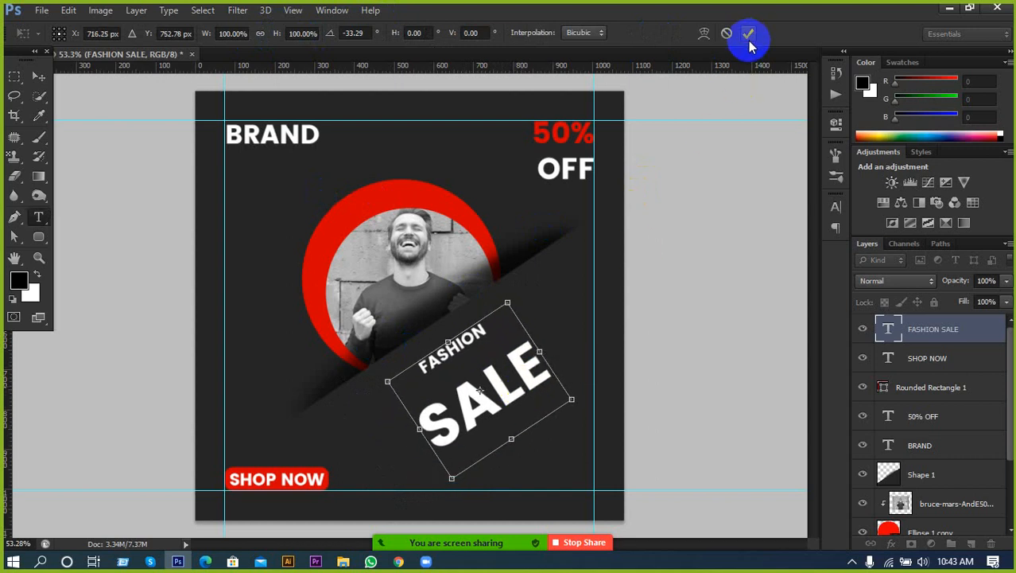
{"action": "key", "text": "Return"}
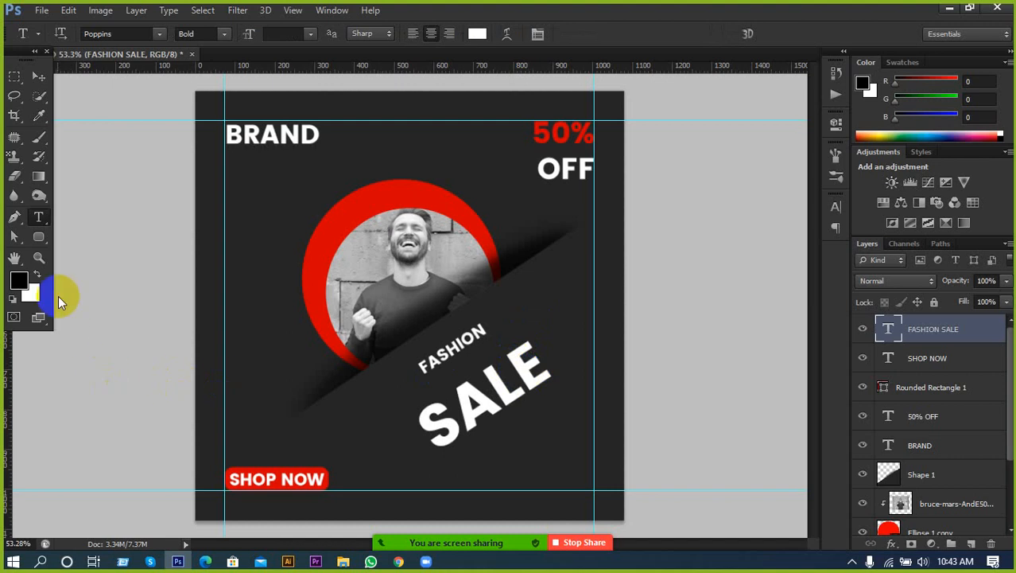
Step: Recolour the word FASHION with the red sampled from the ring and set its font to Montserrat
{"action": "double_click", "coordinate": [452, 346]}
{"action": "left_click", "coordinate": [477, 34]}
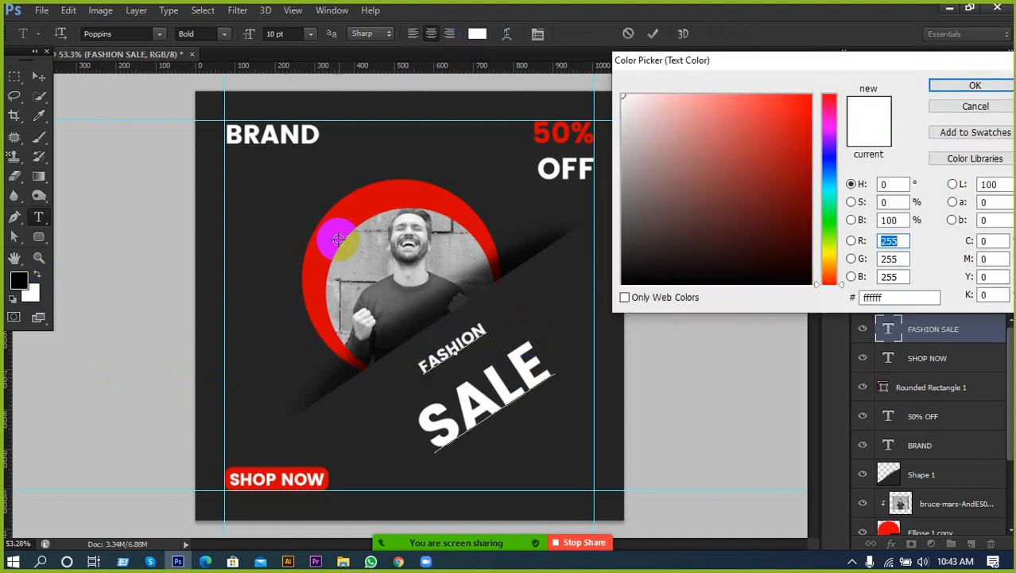
{"action": "left_click", "coordinate": [347, 215]}
{"action": "left_click", "coordinate": [943, 85]}
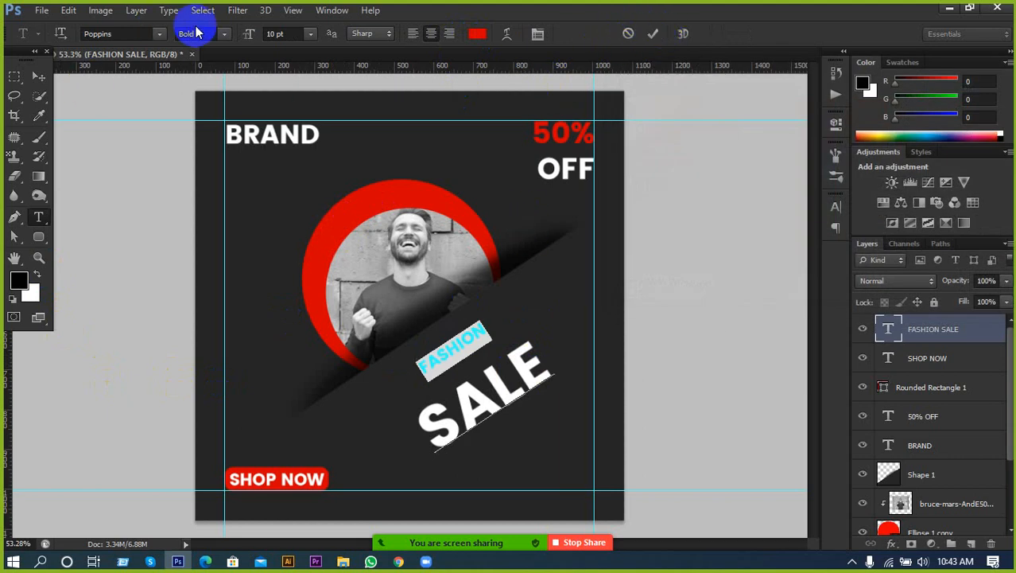
{"action": "left_click", "coordinate": [156, 35]}
{"action": "left_click", "coordinate": [119, 35]}
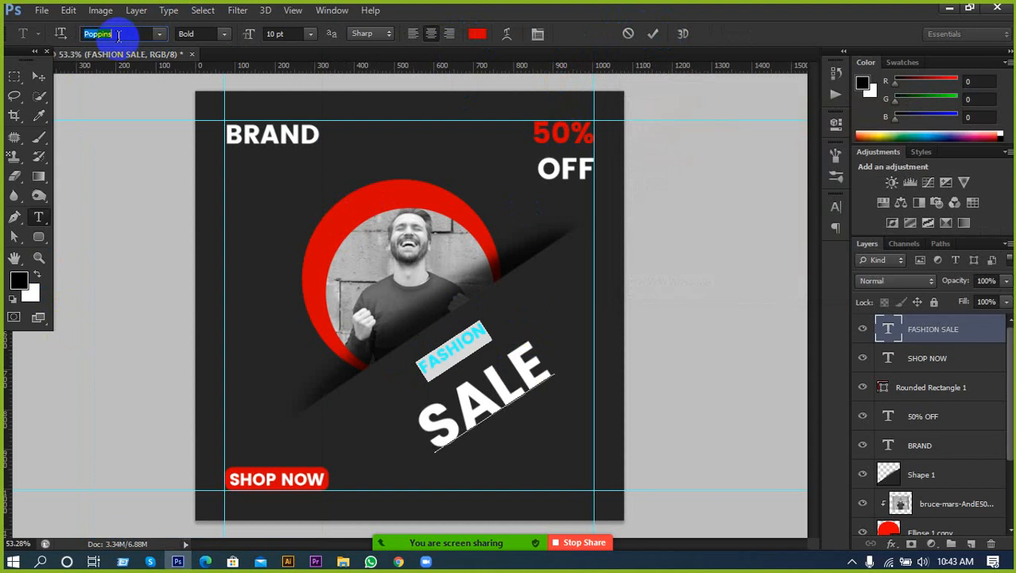
{"action": "type", "text": "Montserrat"}
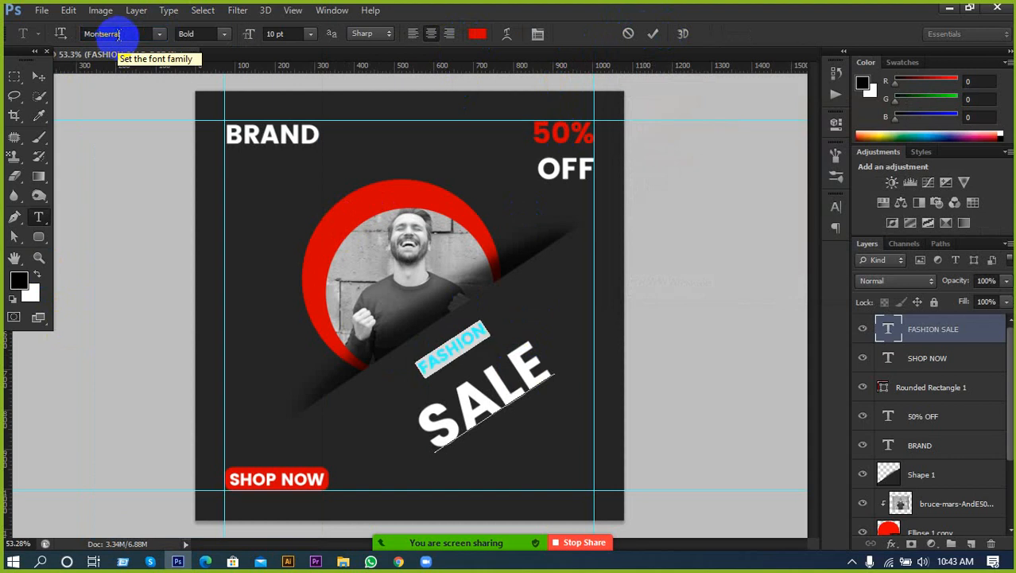
Step: Set the font size of the word SALE to 40 pt and commit the text
{"action": "left_click", "coordinate": [515, 382]}
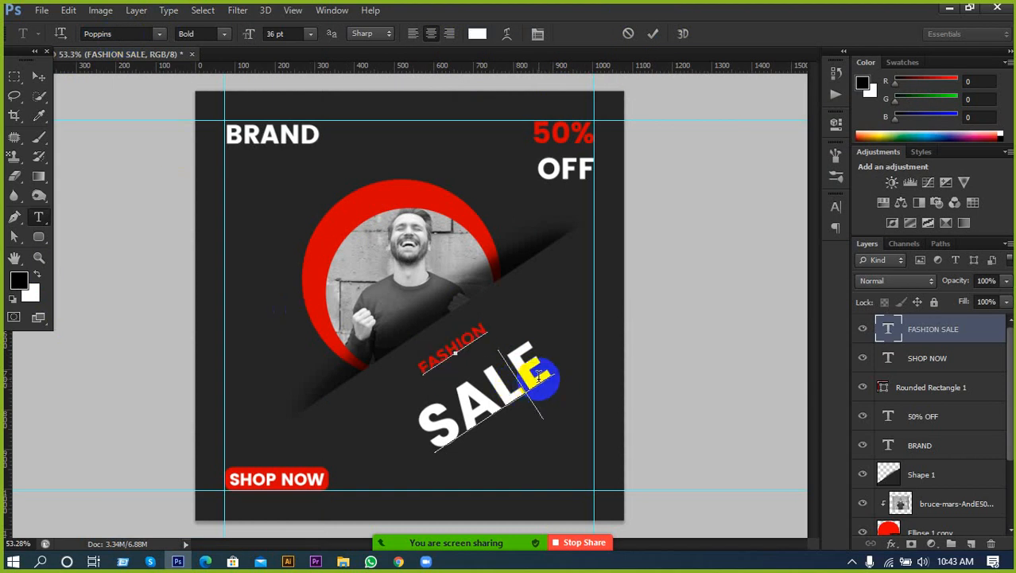
{"action": "left_click_drag", "start_coordinate": [546, 368], "coordinate": [416, 416]}
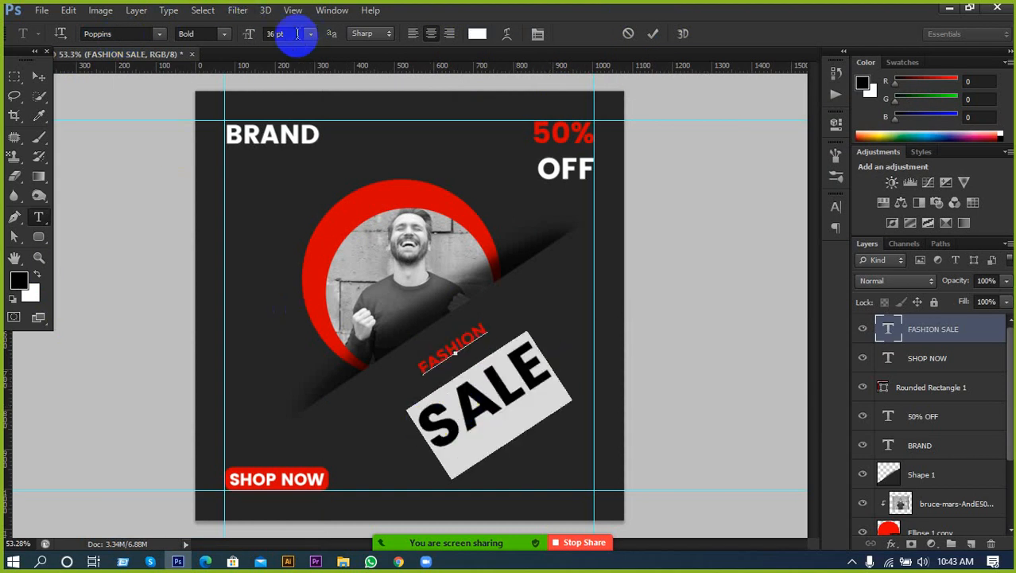
{"action": "left_click_drag", "start_coordinate": [248, 34], "coordinate": [274, 32]}
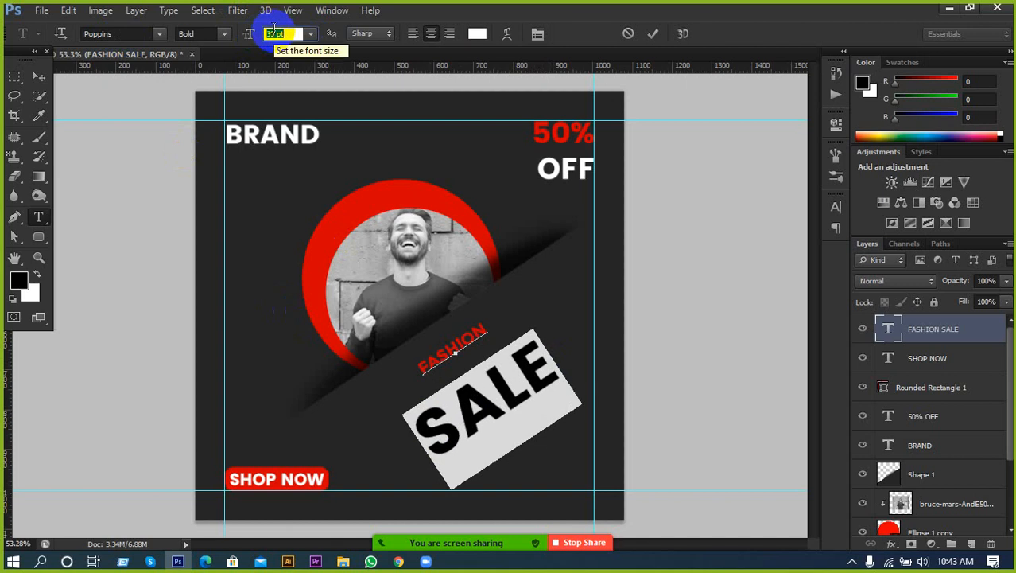
{"action": "key", "text": "Up"}
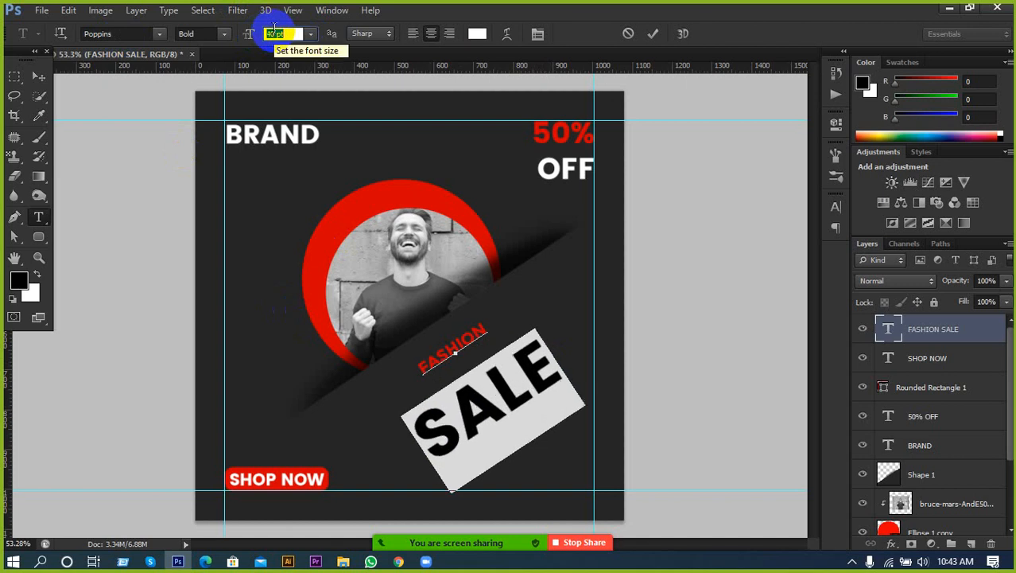
{"action": "left_click", "coordinate": [653, 35]}
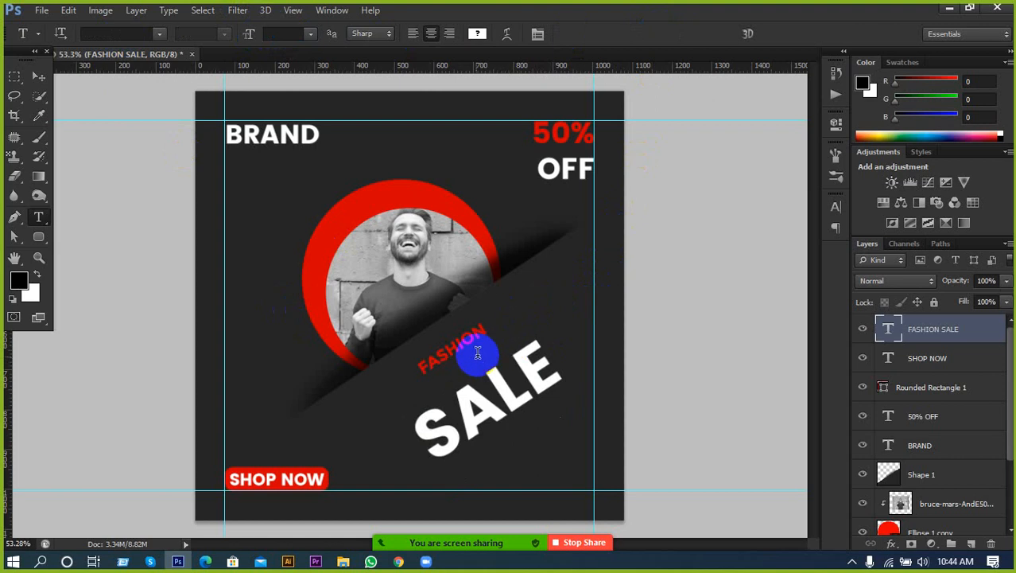
Step: Set the leading of the whole FASHION SALE text to 41.01 pt to tighten its two lines
{"action": "left_click_drag", "start_coordinate": [478, 353], "coordinate": [382, 346]}
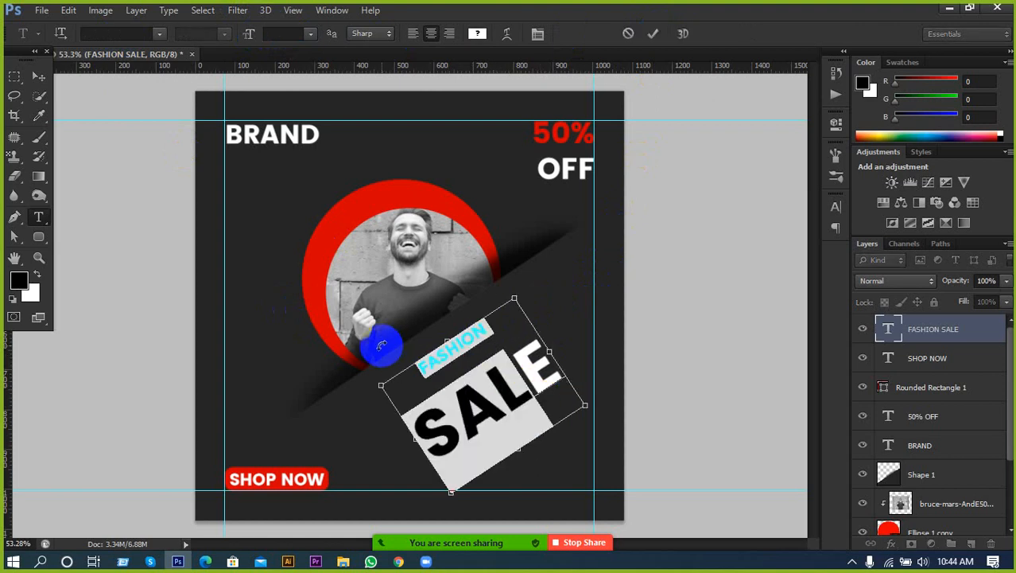
{"action": "key", "text": "ctrl+a"}
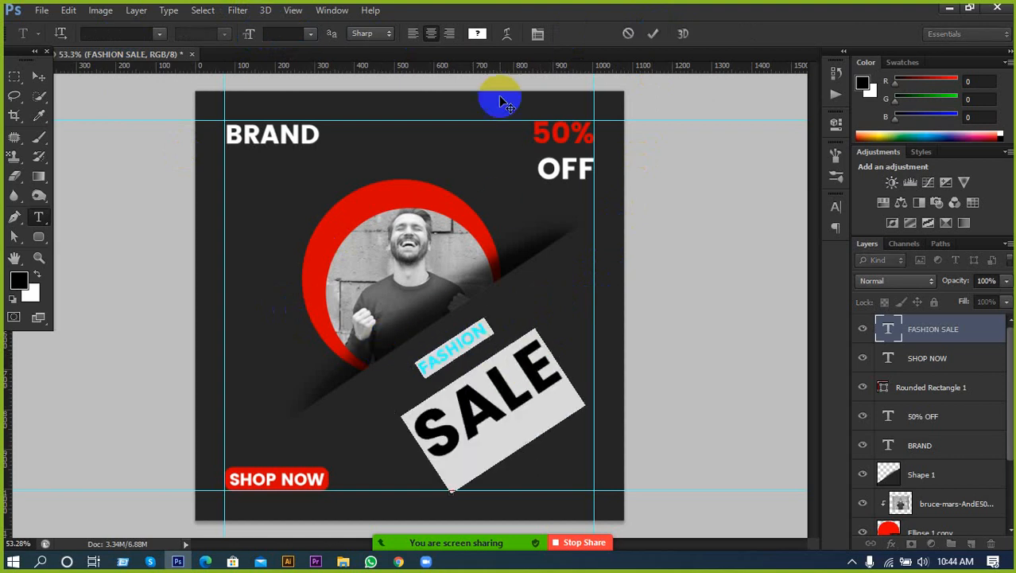
{"action": "left_click", "coordinate": [537, 33]}
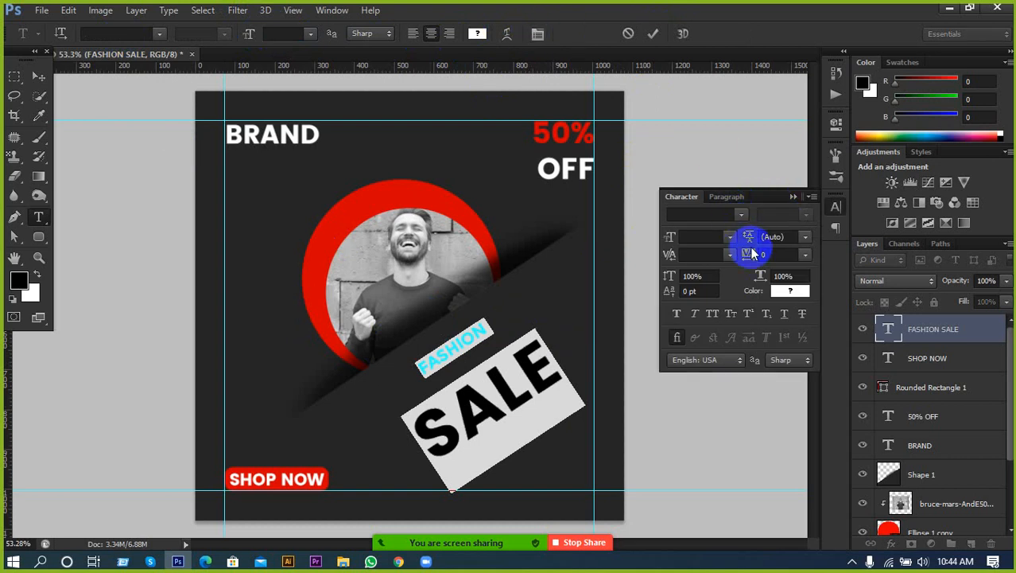
{"action": "left_click_drag", "start_coordinate": [750, 245], "coordinate": [780, 252]}
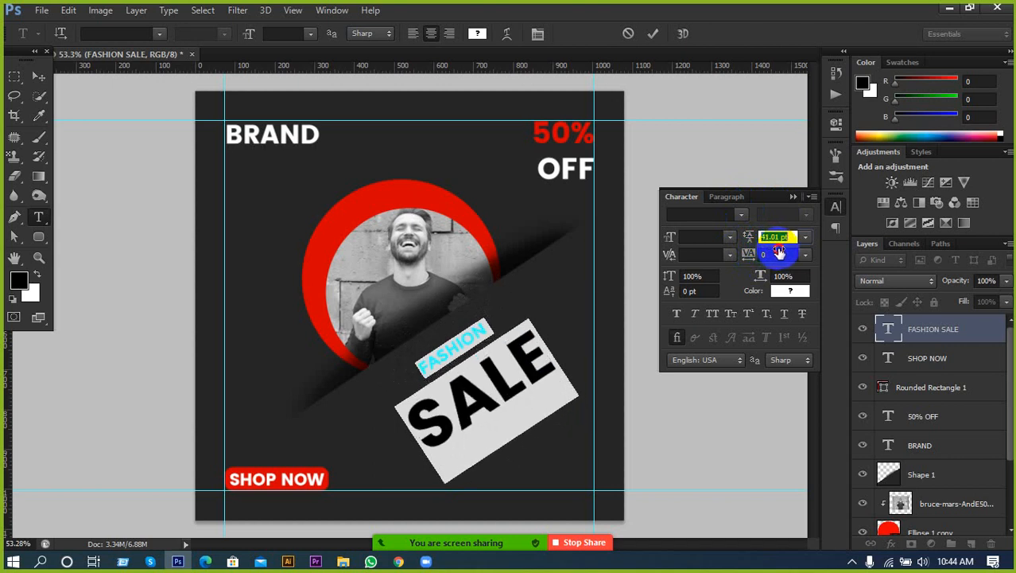
{"action": "left_click", "coordinate": [653, 34]}
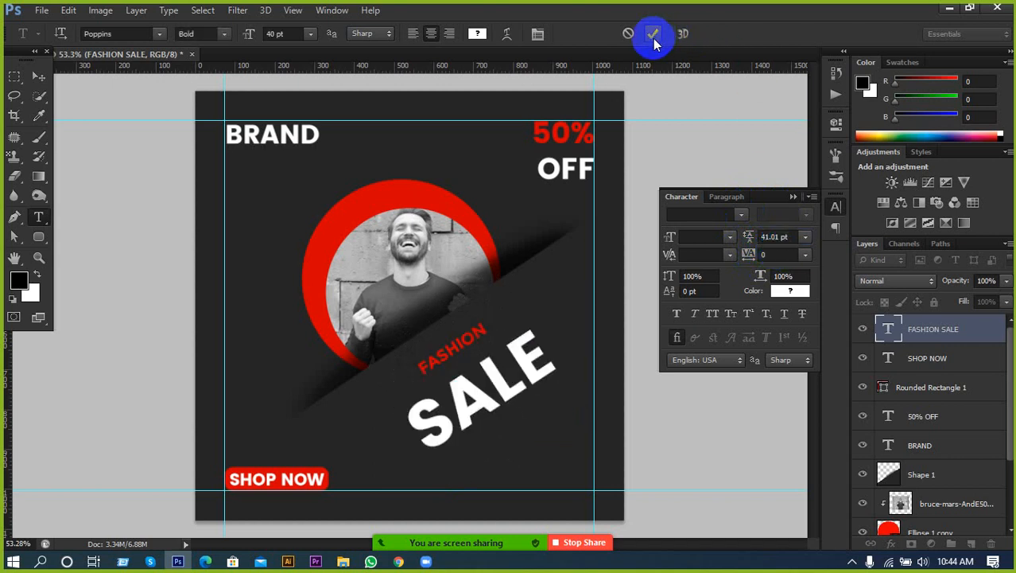
{"action": "left_click", "coordinate": [793, 196]}
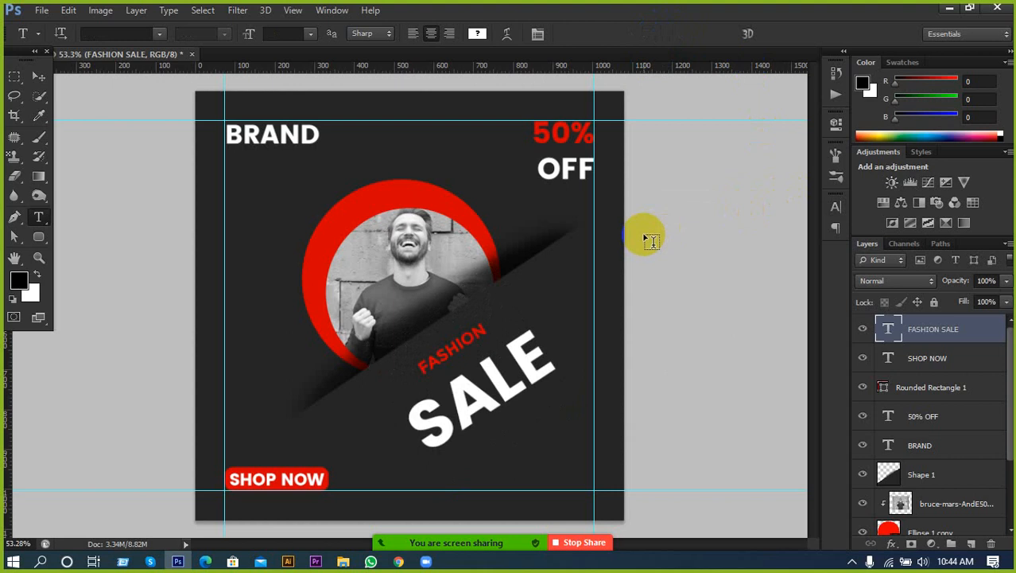
Step: Apply a drop shadow to the SHOP NOW text with 75% opacity, 4 px distance and 6 px size
{"action": "left_click", "coordinate": [37, 78]}
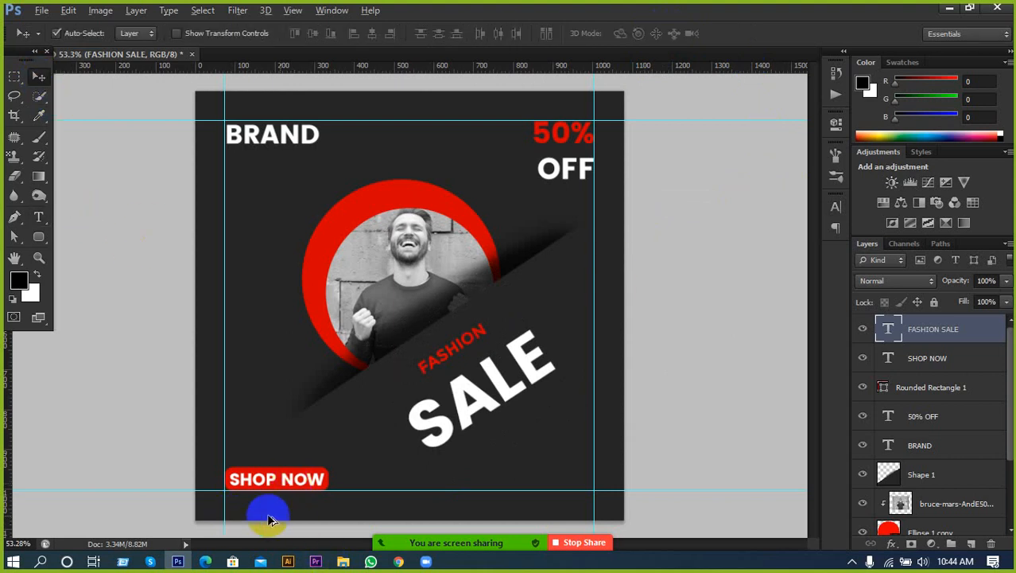
{"action": "scroll", "coordinate": [946, 462], "scroll_direction": "down", "scroll_amount": 1}
{"action": "scroll", "coordinate": [922, 418], "scroll_direction": "up", "scroll_amount": 1}
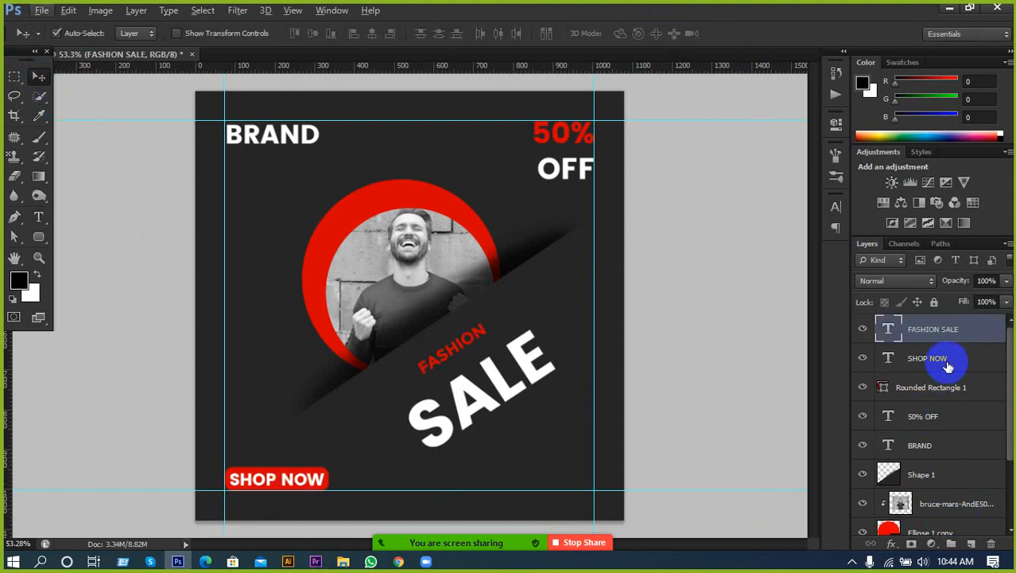
{"action": "left_click", "coordinate": [987, 362]}
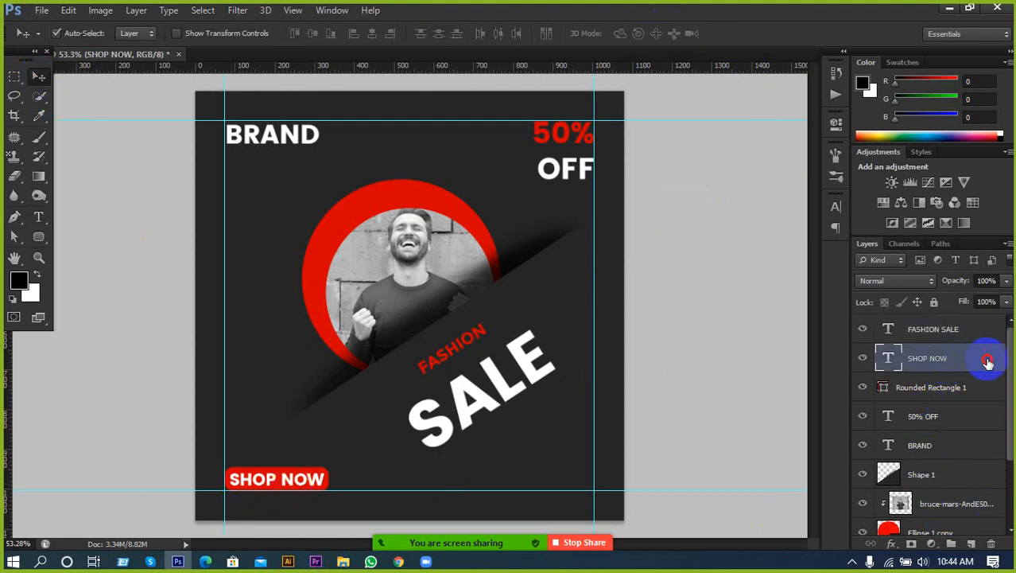
{"action": "double_click", "coordinate": [891, 360]}
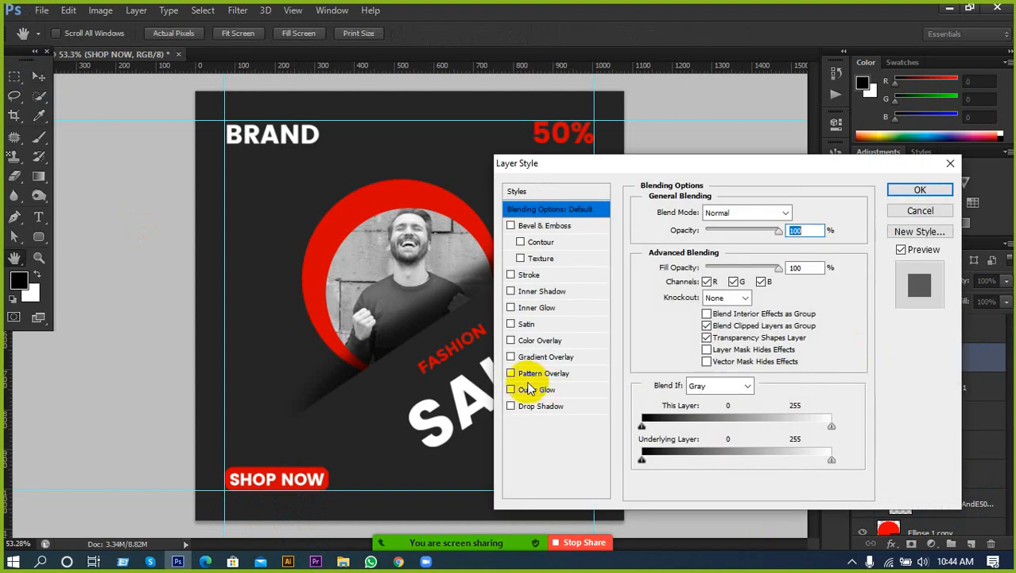
{"action": "left_click", "coordinate": [541, 406]}
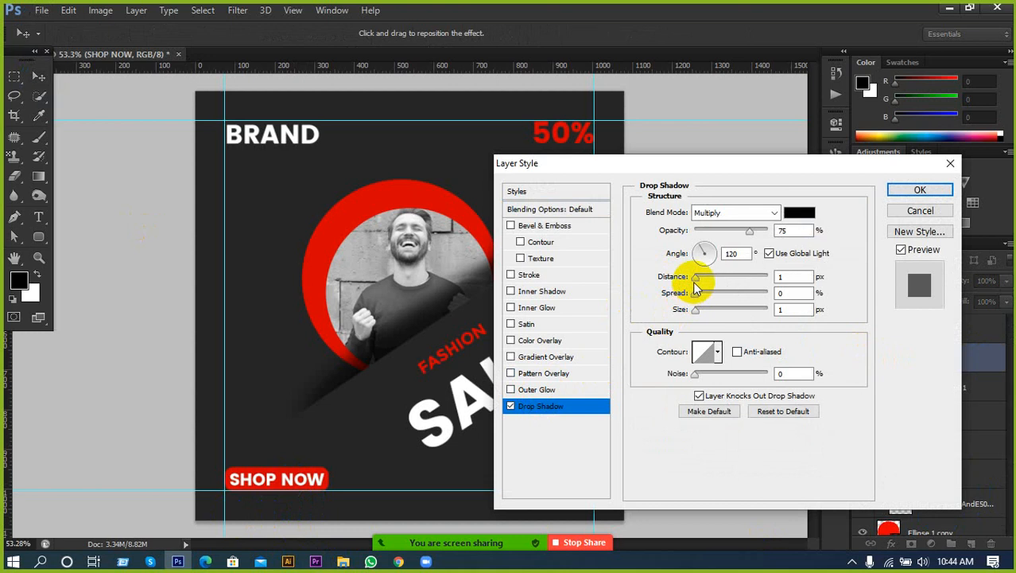
{"action": "left_click_drag", "start_coordinate": [694, 280], "coordinate": [697, 281]}
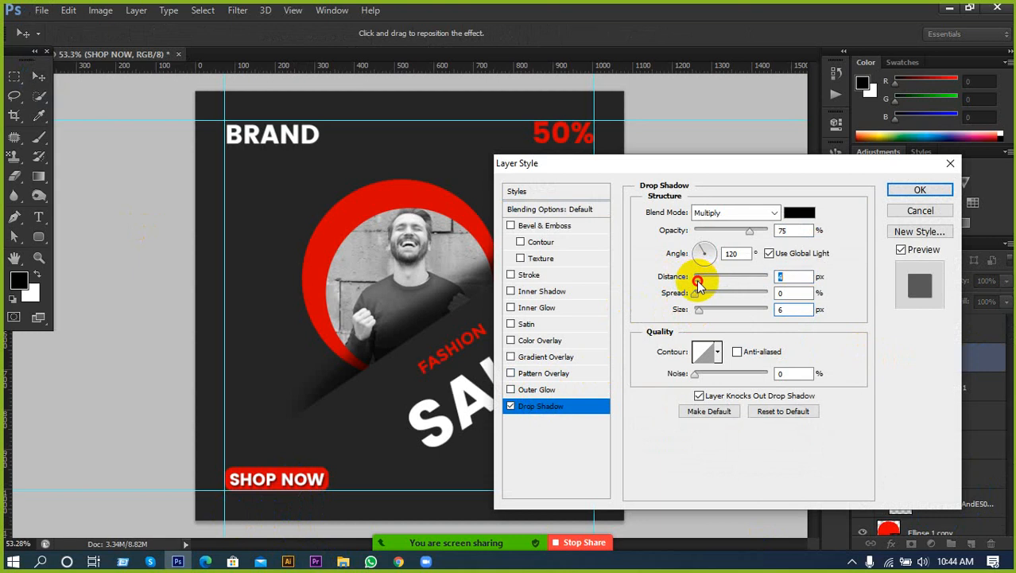
{"action": "left_click", "coordinate": [907, 192]}
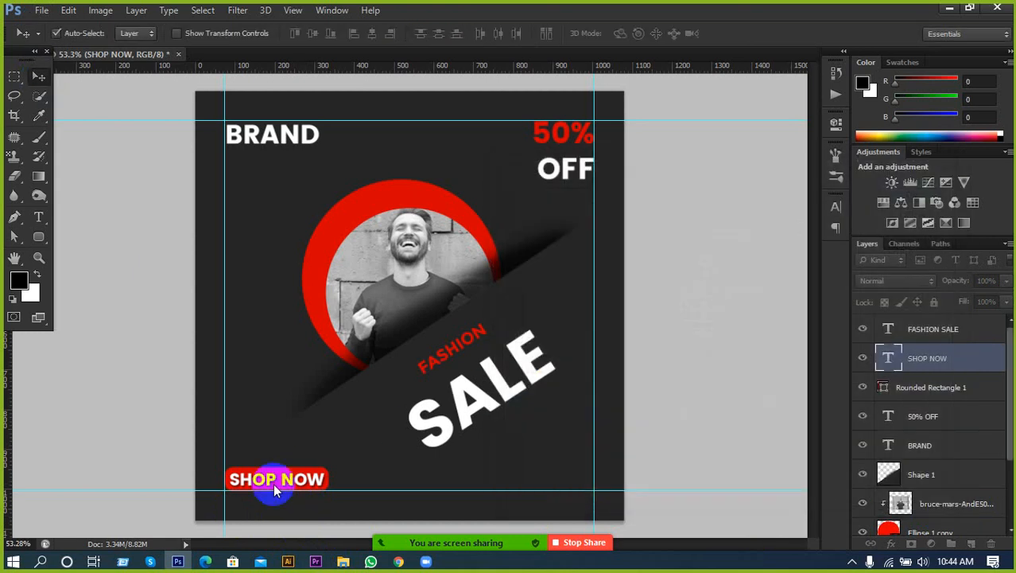
Step: Change the SHOP NOW text to the Regular font style at 10 pt and commit it
{"action": "double_click", "coordinate": [888, 358]}
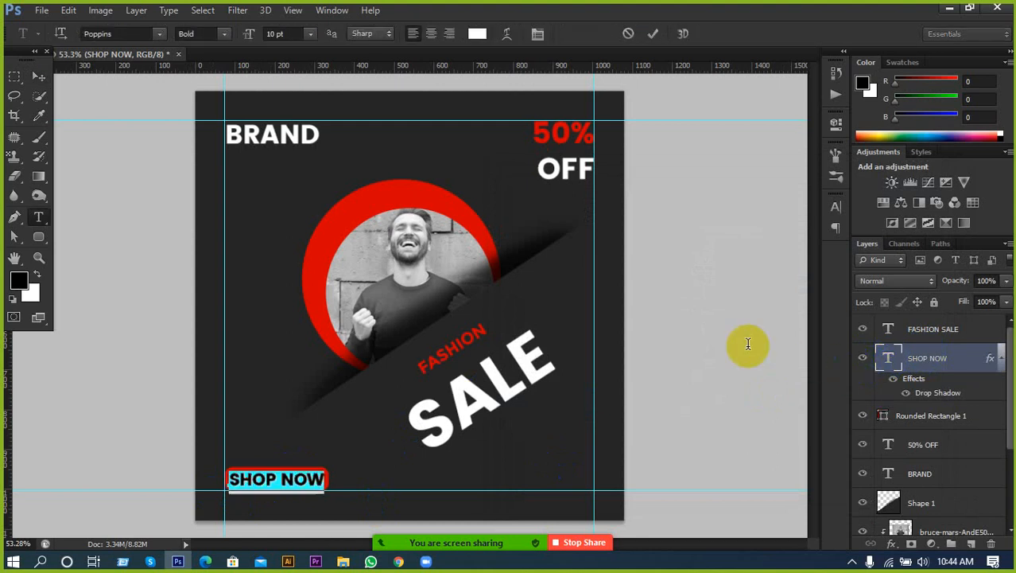
{"action": "left_click", "coordinate": [271, 34]}
{"action": "key", "text": "Down"}
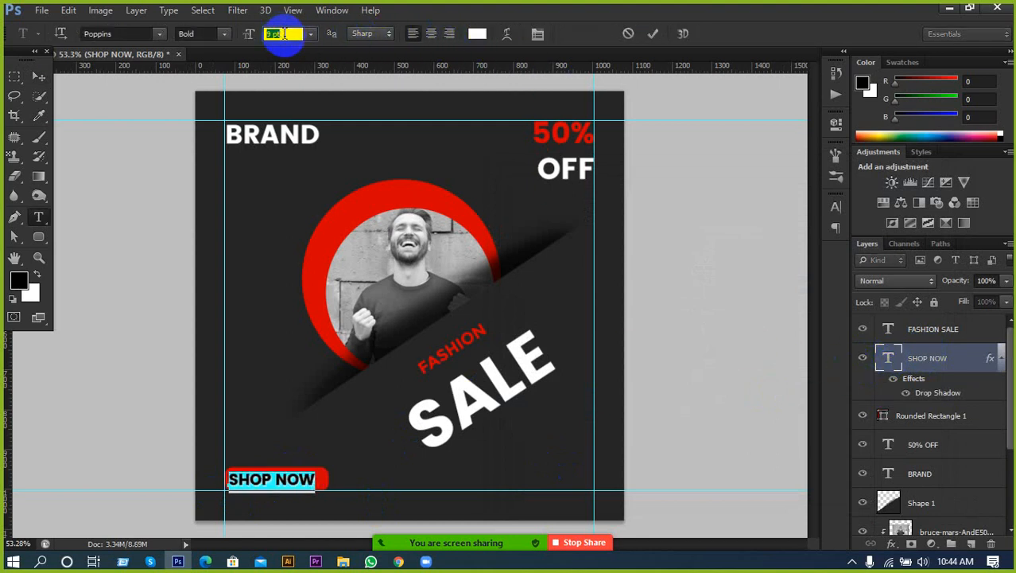
{"action": "left_click", "coordinate": [221, 33]}
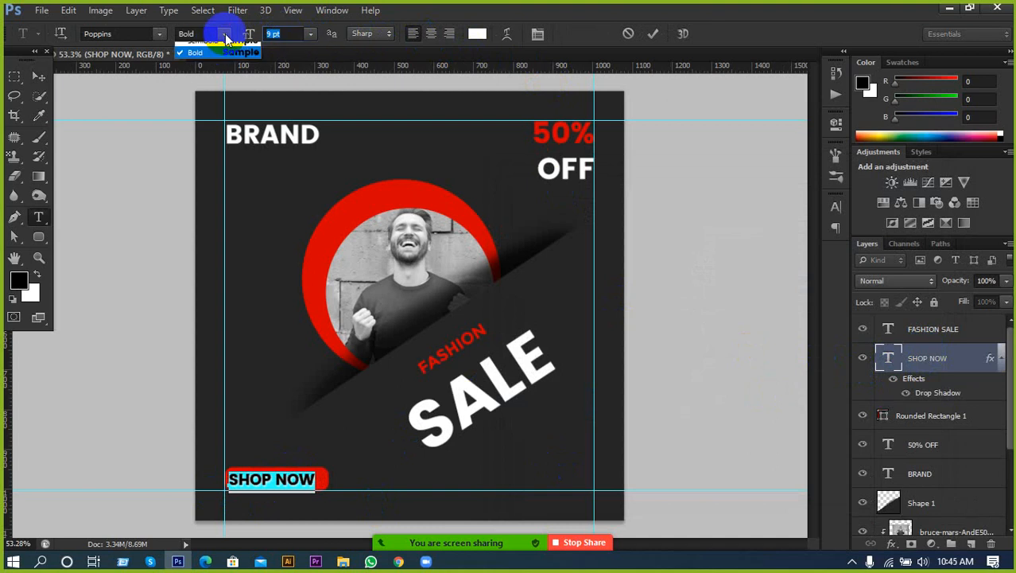
{"action": "left_click", "coordinate": [207, 61]}
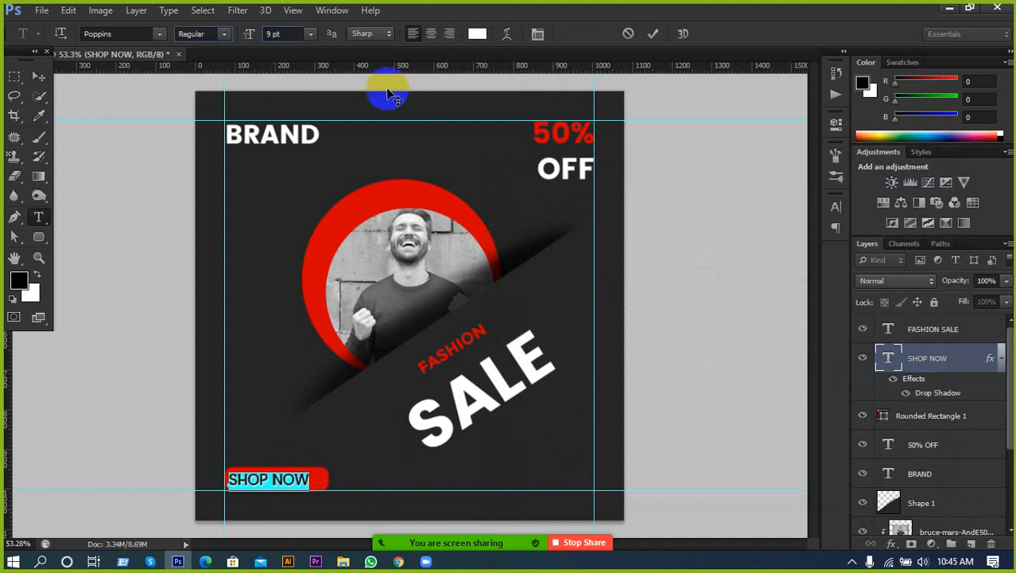
{"action": "left_click_drag", "start_coordinate": [285, 35], "coordinate": [242, 37]}
{"action": "key", "text": "Up"}
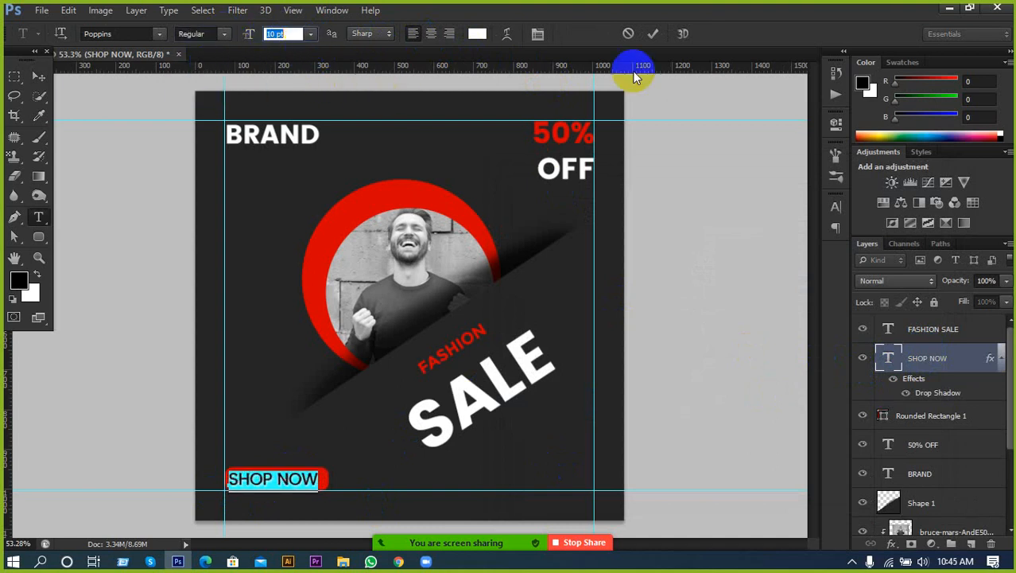
{"action": "left_click", "coordinate": [654, 36]}
{"action": "key", "text": "v"}
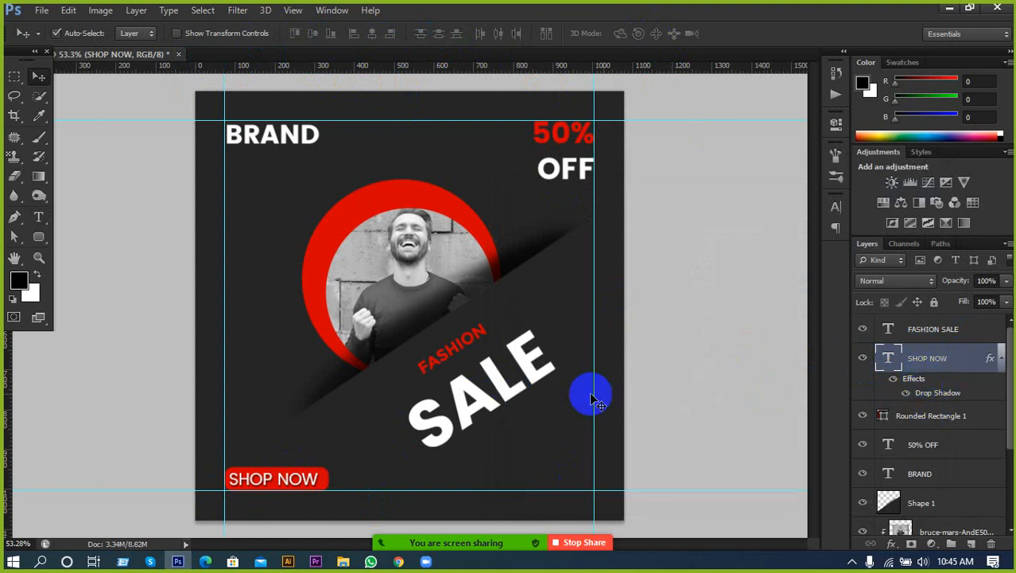
Step: Set the font size of the SHOP NOW text to 9 pt and commit the change
{"action": "double_click", "coordinate": [889, 359]}
{"action": "left_click", "coordinate": [284, 34]}
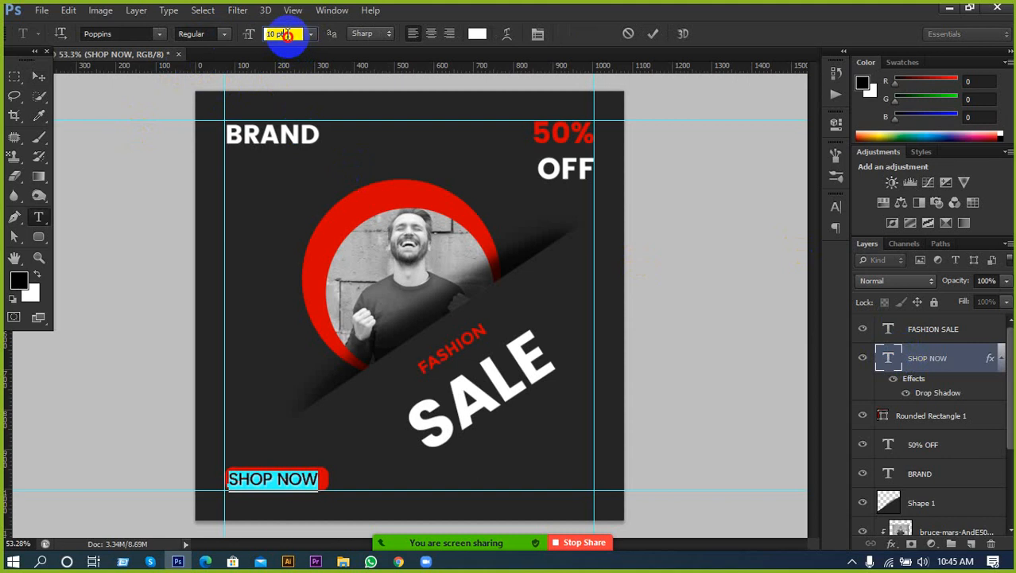
{"action": "left_click_drag", "start_coordinate": [287, 34], "coordinate": [239, 35]}
{"action": "scroll", "coordinate": [277, 34], "scroll_direction": "down", "scroll_amount": 2}
{"action": "scroll", "coordinate": [278, 34], "scroll_direction": "up", "scroll_amount": 1}
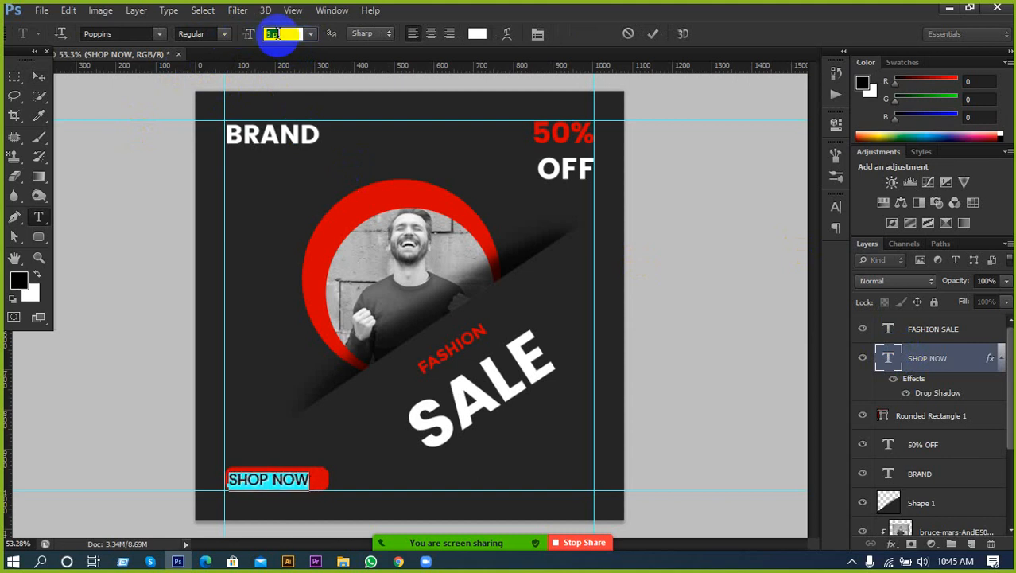
{"action": "left_click", "coordinate": [651, 33]}
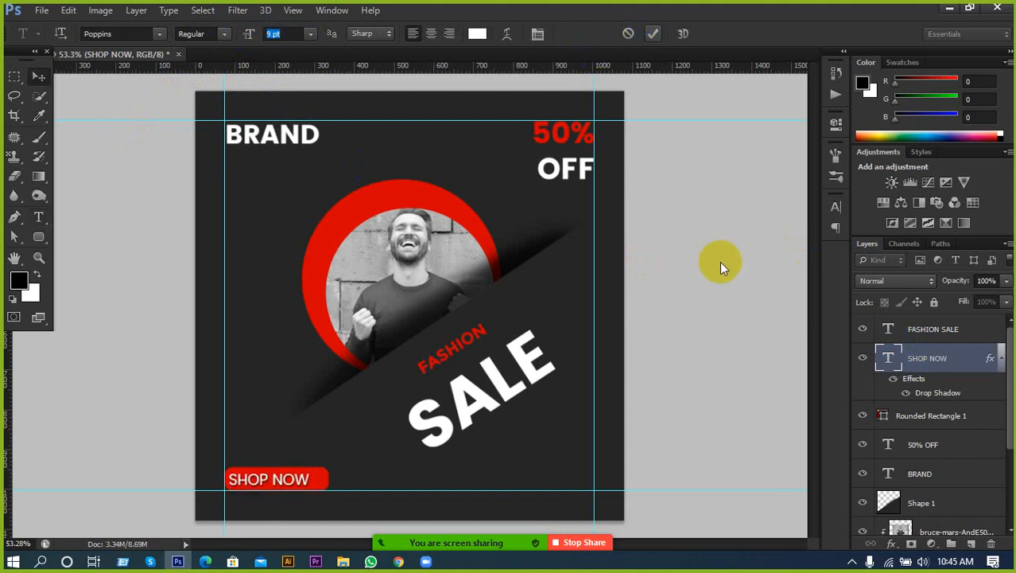
Step: Centre the SHOP NOW text within the red rounded rectangle by aligning the two layers
{"action": "key", "text": "v"}
{"action": "left_click", "coordinate": [939, 415], "text": "ctrl"}
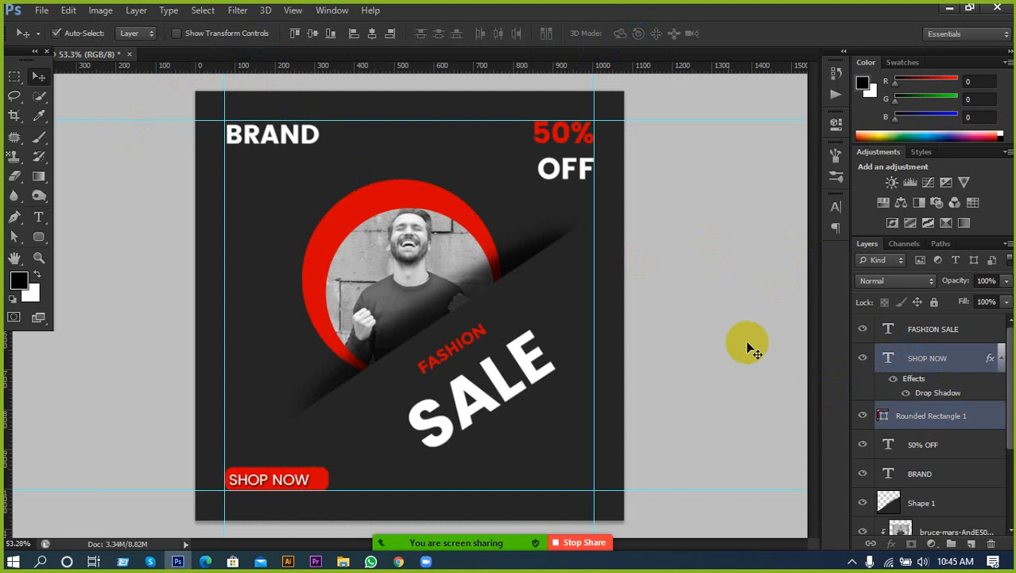
{"action": "left_click", "coordinate": [311, 35]}
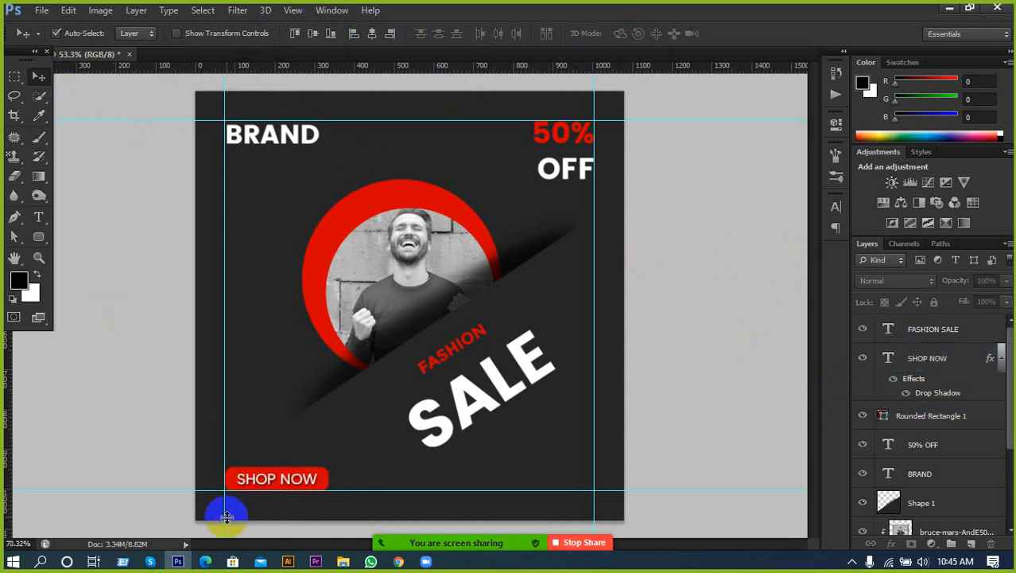
Step: Apply an Inner Bevel to the red button's rounded rectangle with 2 px size and 8 px soften
{"action": "scroll", "coordinate": [227, 511], "scroll_direction": "up", "scroll_amount": 3}
{"action": "left_click", "coordinate": [381, 452]}
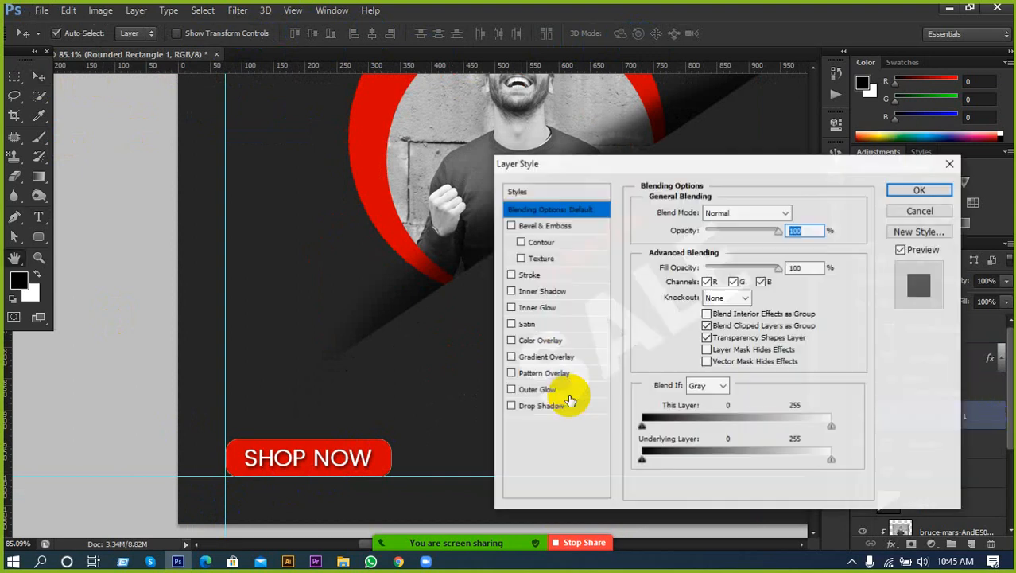
{"action": "left_click", "coordinate": [546, 227]}
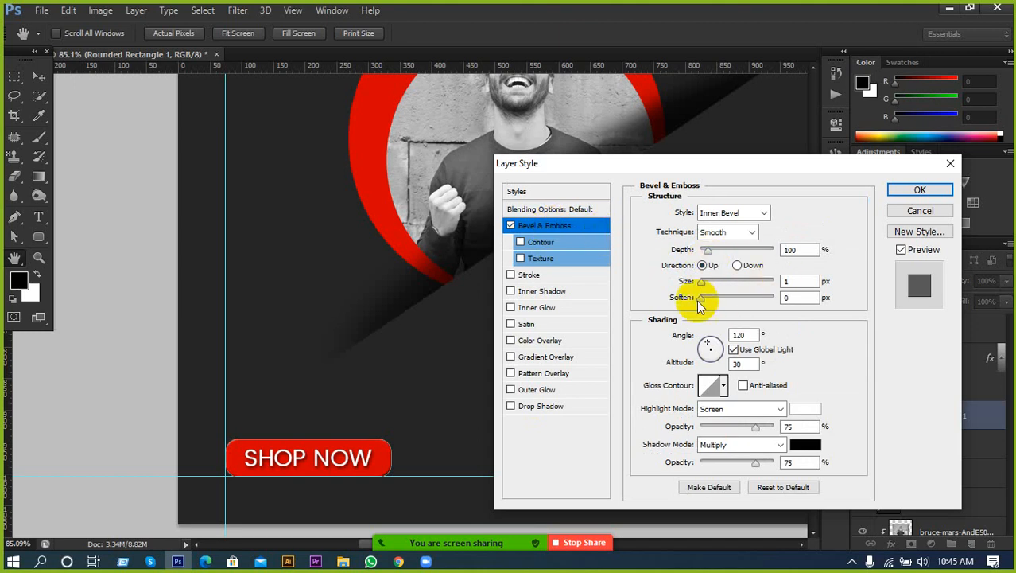
{"action": "left_click_drag", "start_coordinate": [702, 297], "coordinate": [731, 299]}
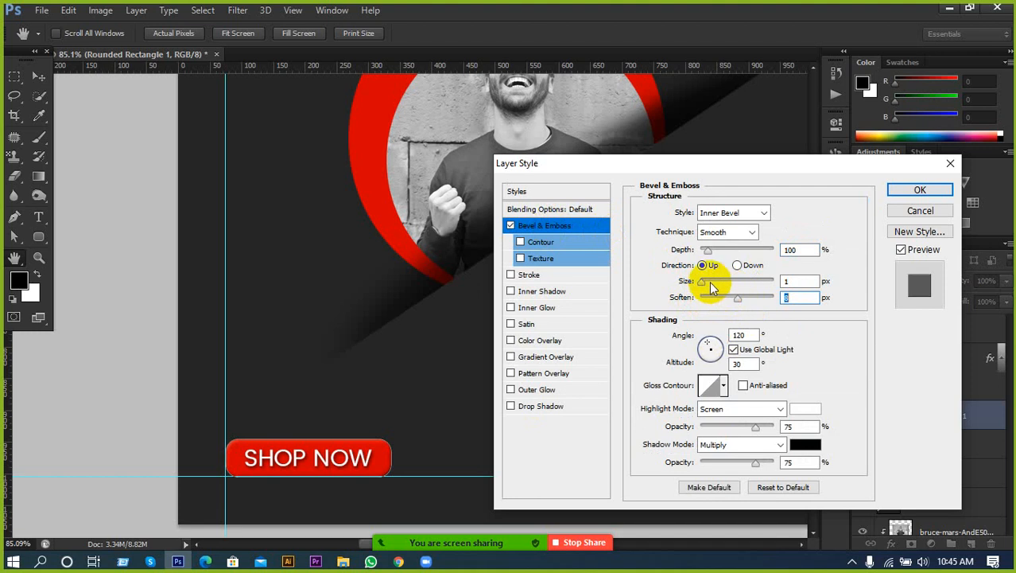
{"action": "left_click", "coordinate": [703, 283]}
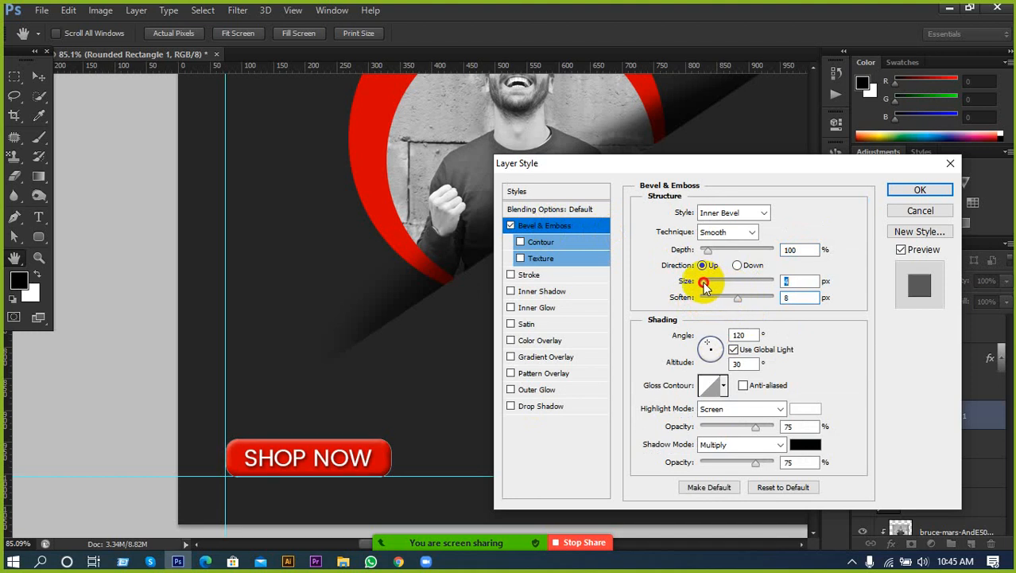
{"action": "left_click_drag", "start_coordinate": [704, 287], "coordinate": [703, 286]}
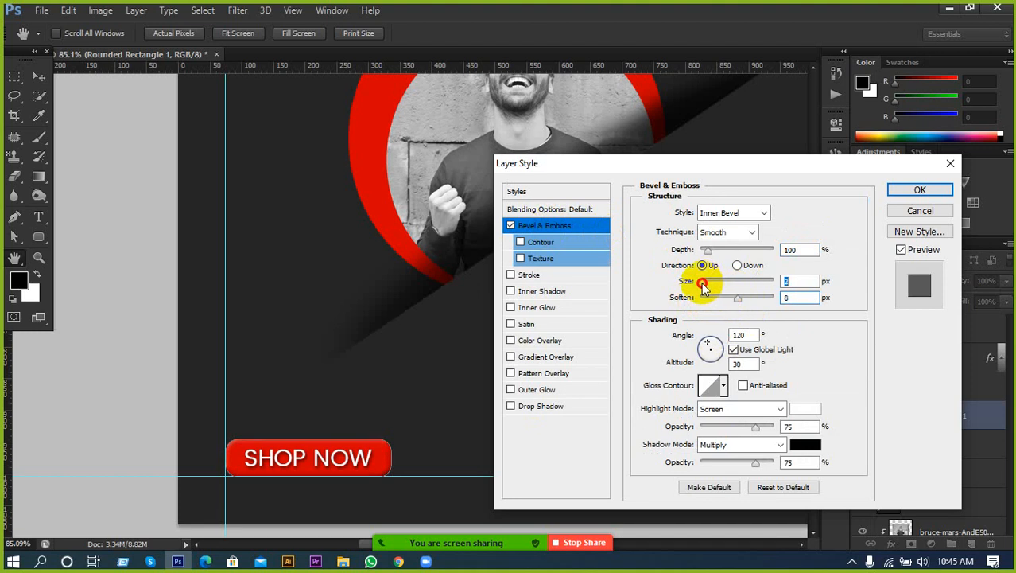
{"action": "left_click", "coordinate": [902, 189]}
{"action": "left_click", "coordinate": [140, 305]}
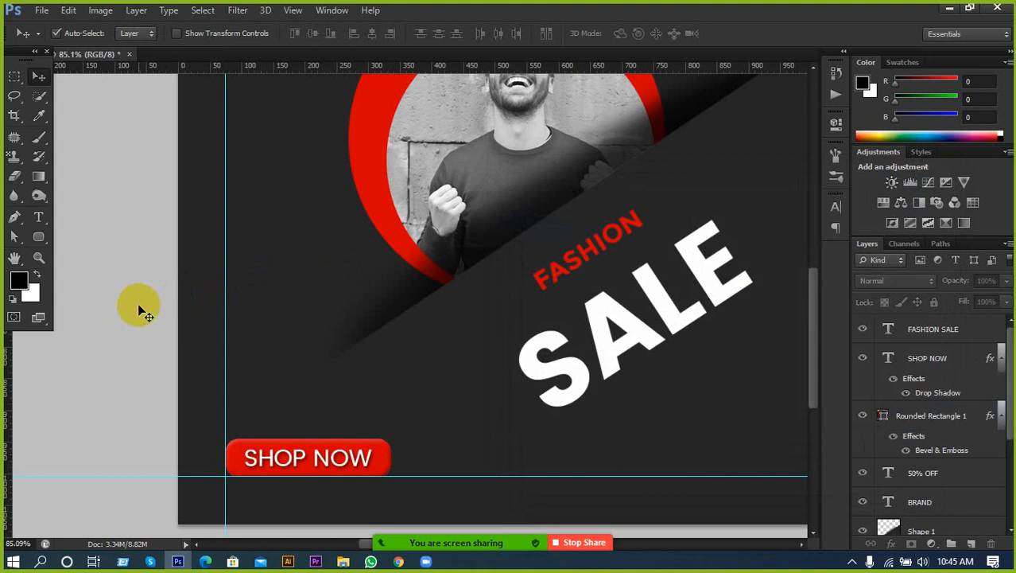
Step: Apply a drop shadow to the red ring's Ellipse 1 layer with 83° angle, 20 px distance and 18 px size
{"action": "scroll", "coordinate": [139, 305], "scroll_direction": "down", "scroll_amount": 7}
{"action": "scroll", "coordinate": [209, 339], "scroll_direction": "down", "scroll_amount": 3}
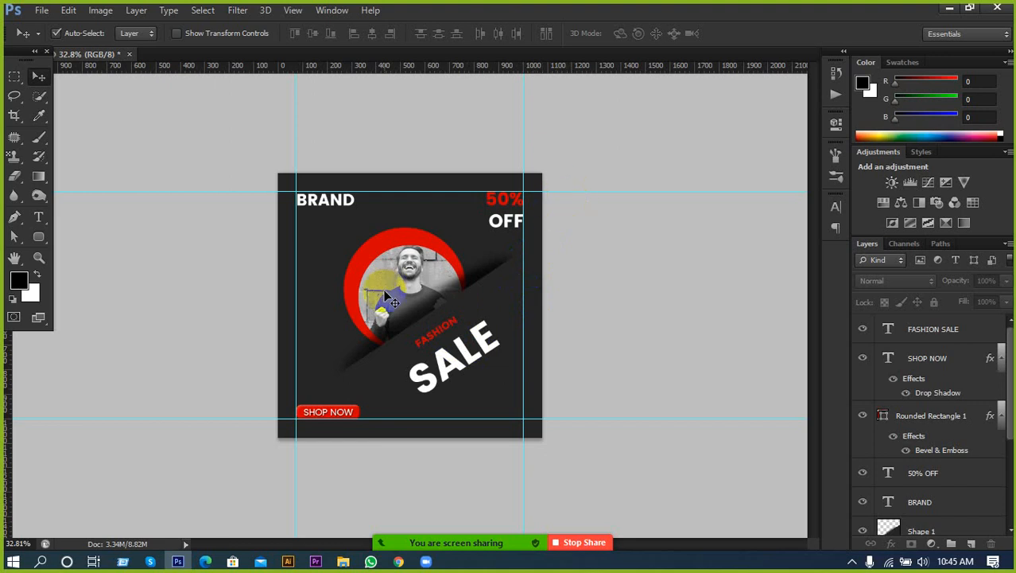
{"action": "left_click", "coordinate": [356, 322]}
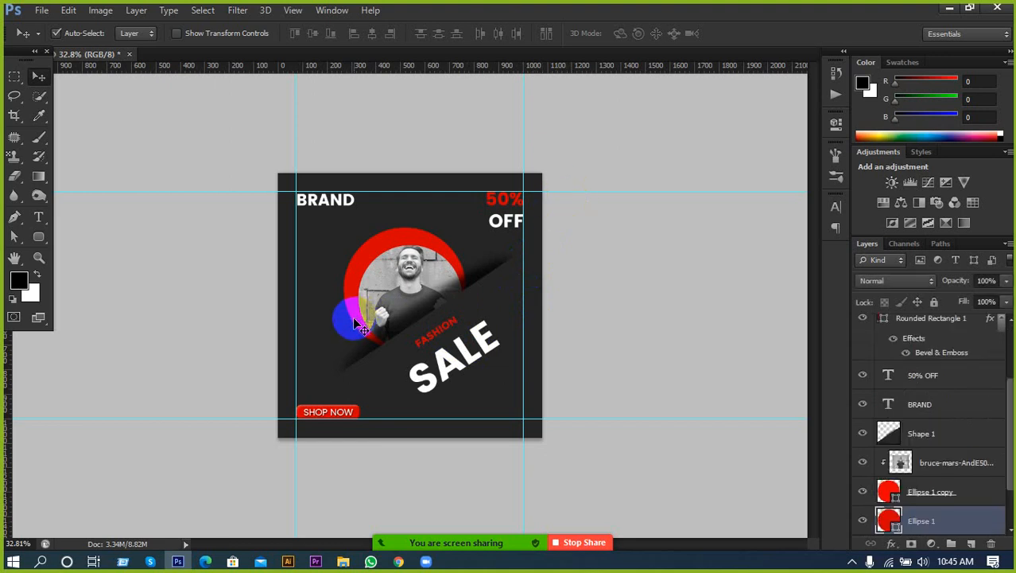
{"action": "scroll", "coordinate": [957, 512], "scroll_direction": "down", "scroll_amount": 1}
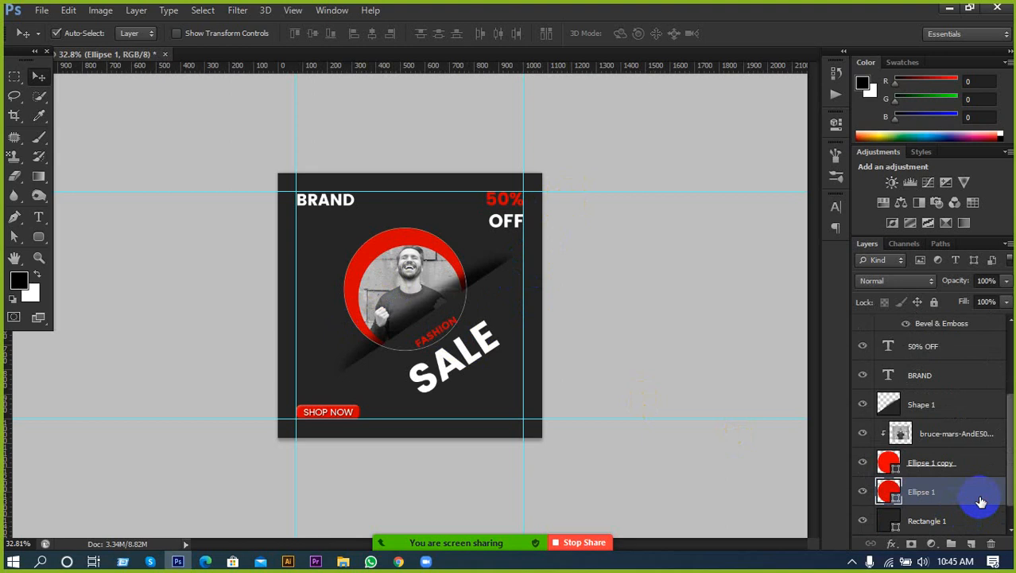
{"action": "double_click", "coordinate": [982, 502]}
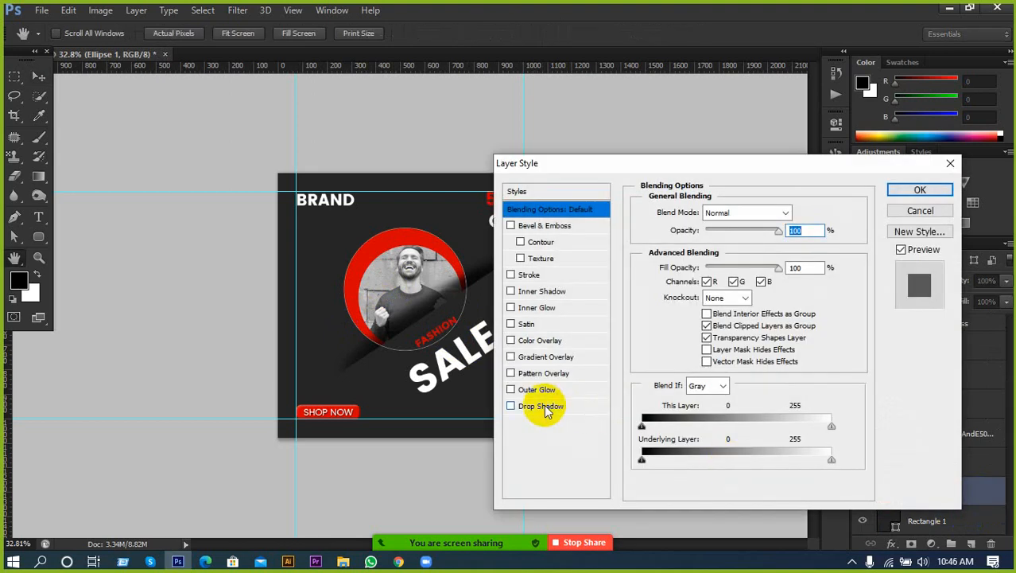
{"action": "left_click", "coordinate": [544, 407]}
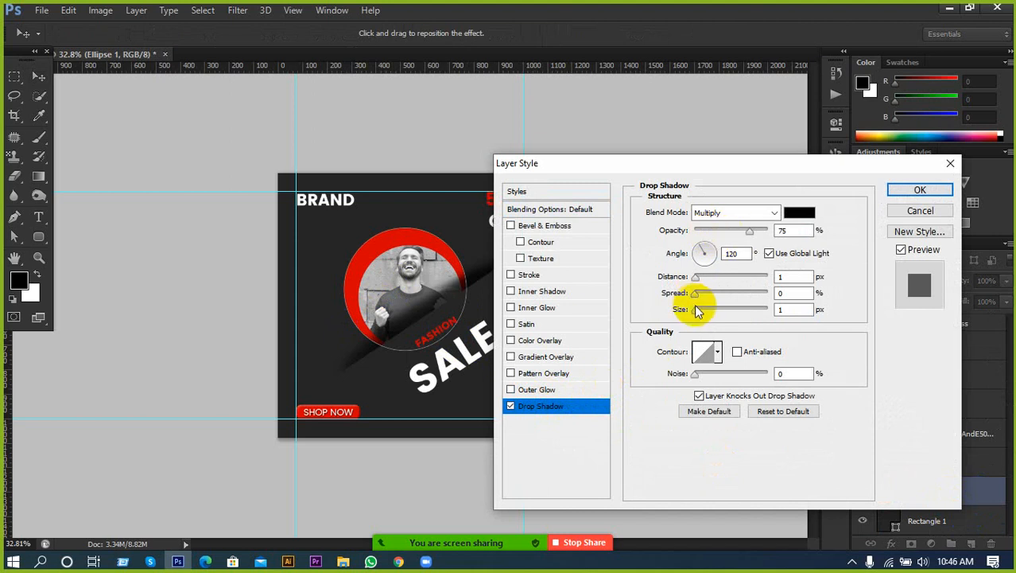
{"action": "left_click_drag", "start_coordinate": [697, 308], "coordinate": [710, 315]}
{"action": "left_click_drag", "start_coordinate": [697, 279], "coordinate": [708, 249]}
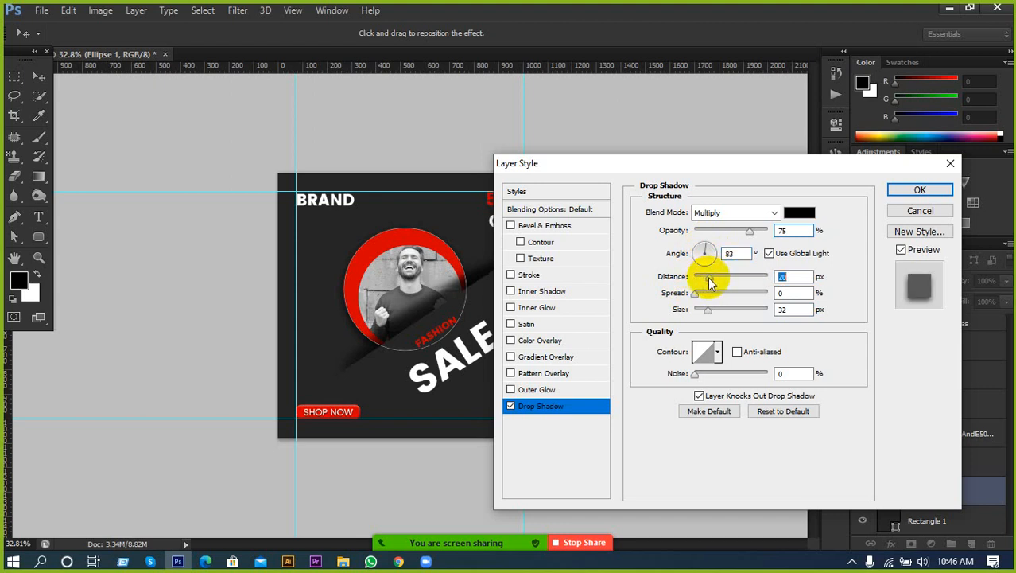
{"action": "left_click", "coordinate": [706, 307]}
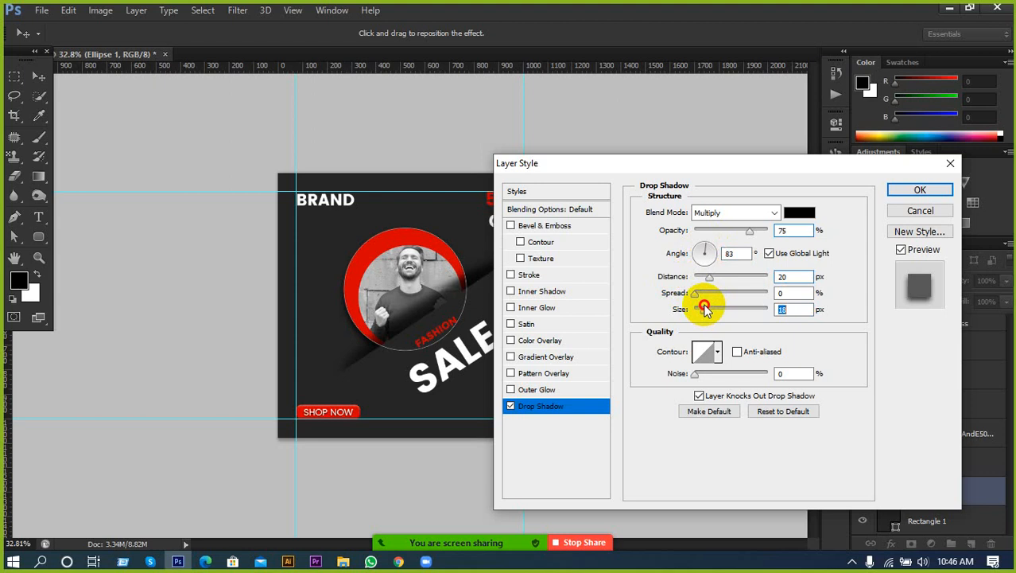
{"action": "left_click", "coordinate": [915, 193]}
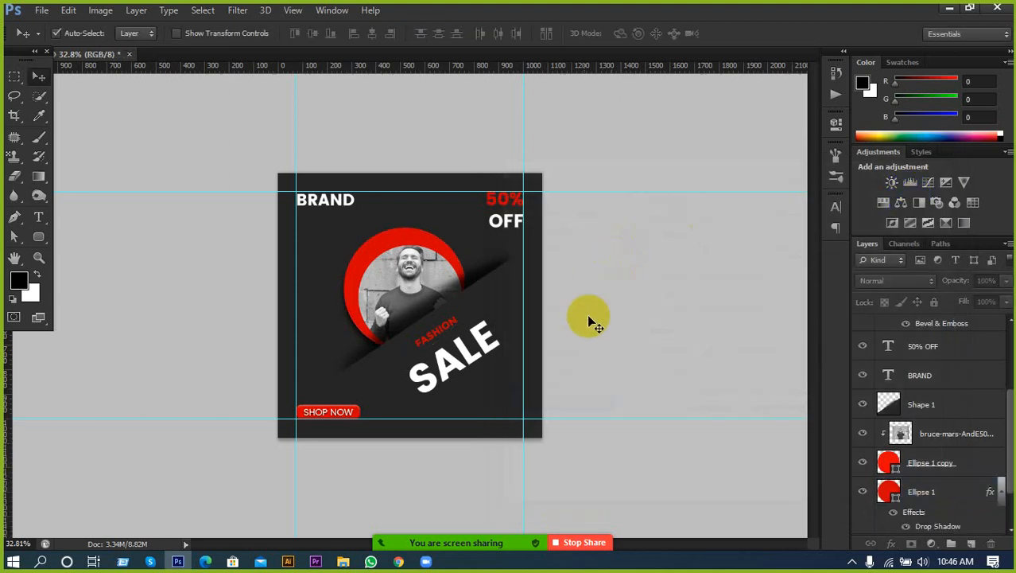
Step: Hide the guides on the canvas to see the design without them
{"action": "scroll", "coordinate": [431, 386], "scroll_direction": "up", "scroll_amount": 4}
{"action": "scroll", "coordinate": [432, 387], "scroll_direction": "up", "scroll_amount": 1}
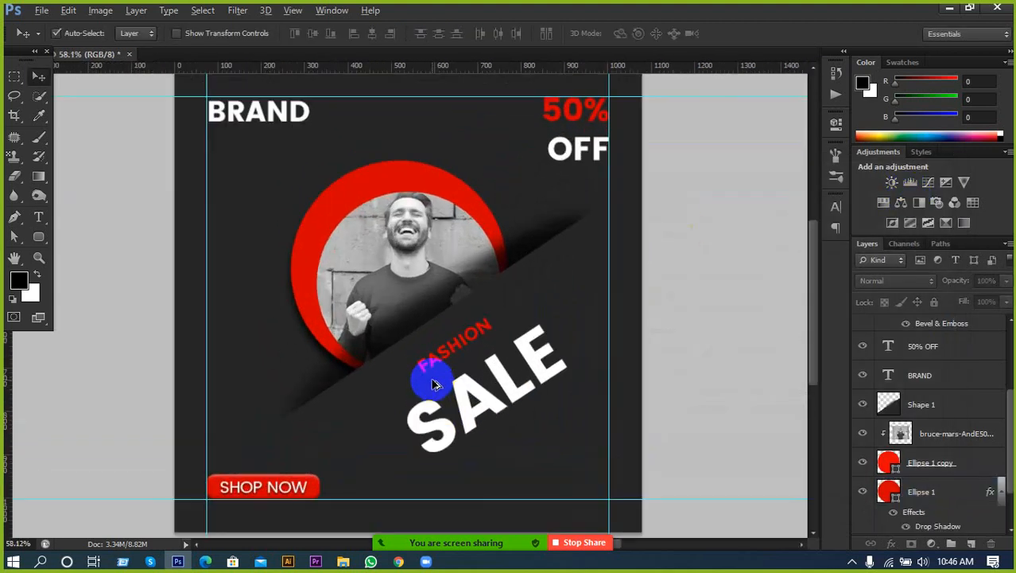
{"action": "scroll", "coordinate": [432, 387], "scroll_direction": "down", "scroll_amount": 2}
{"action": "key", "text": "ctrl+semicolon"}
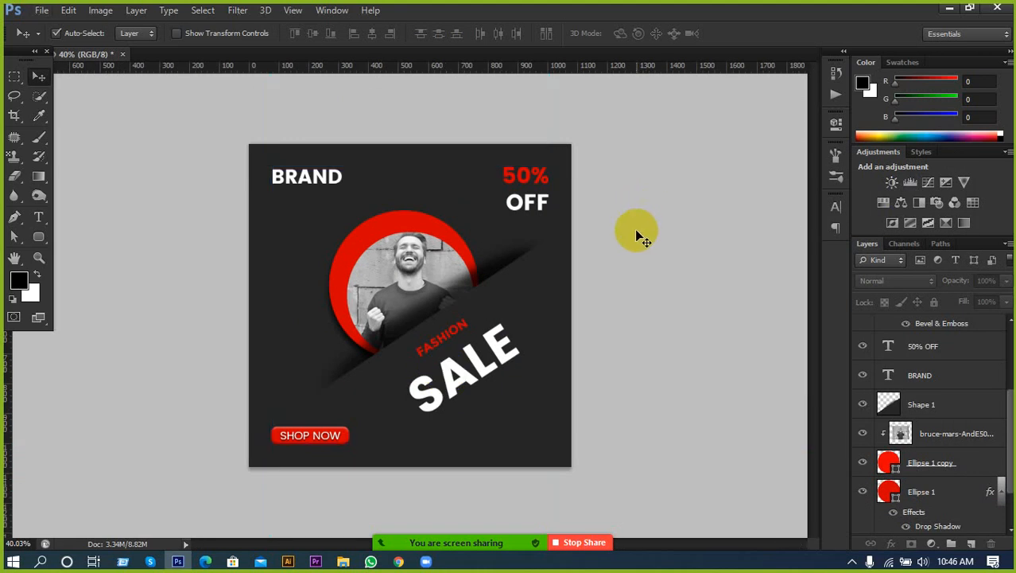
Step: Examine the whole post design in full screen mode and return to the standard screen mode
{"action": "scroll", "coordinate": [472, 290], "scroll_direction": "up", "scroll_amount": 2}
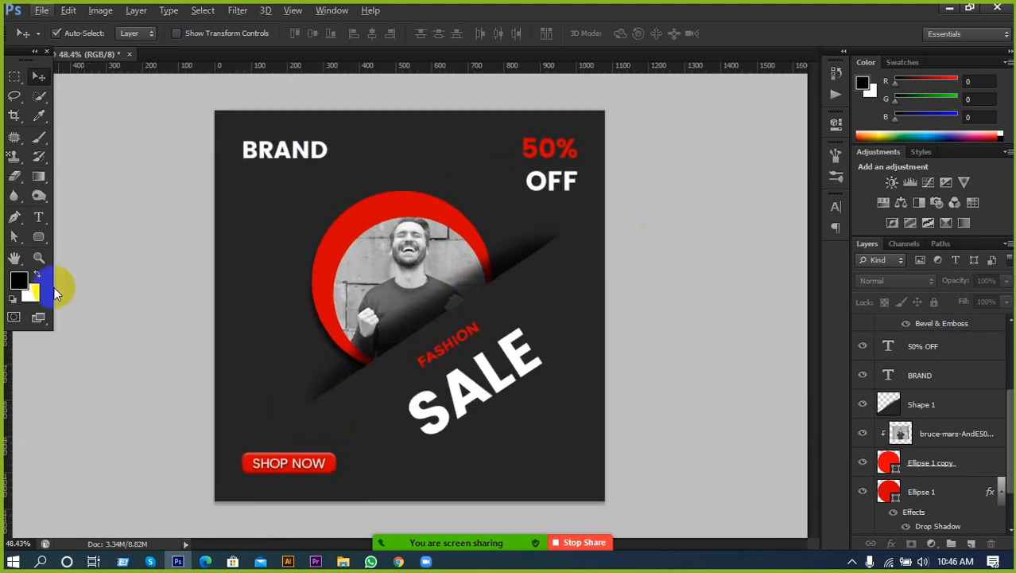
{"action": "left_click", "coordinate": [39, 318]}
{"action": "left_click", "coordinate": [91, 345]}
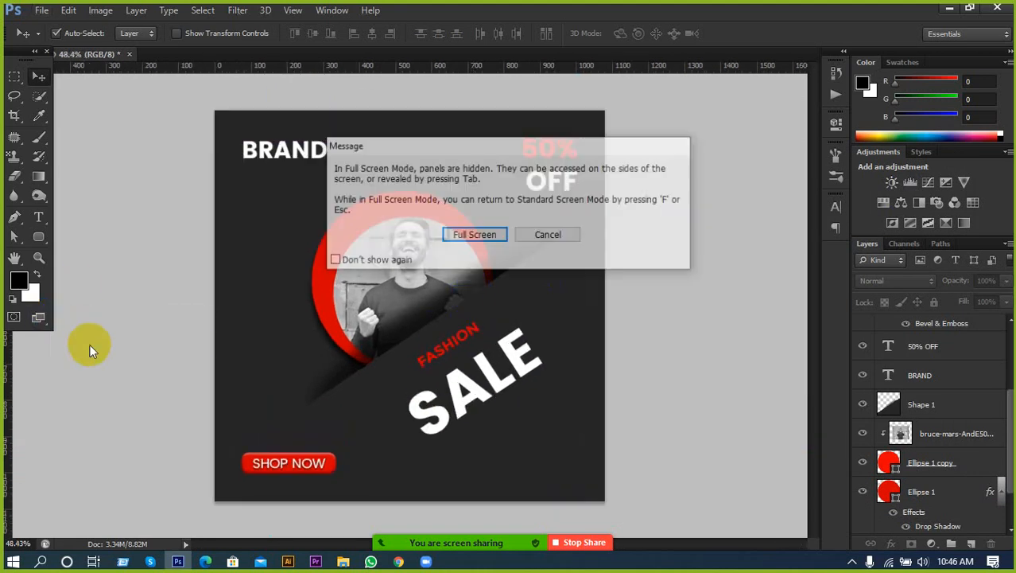
{"action": "left_click", "coordinate": [469, 235]}
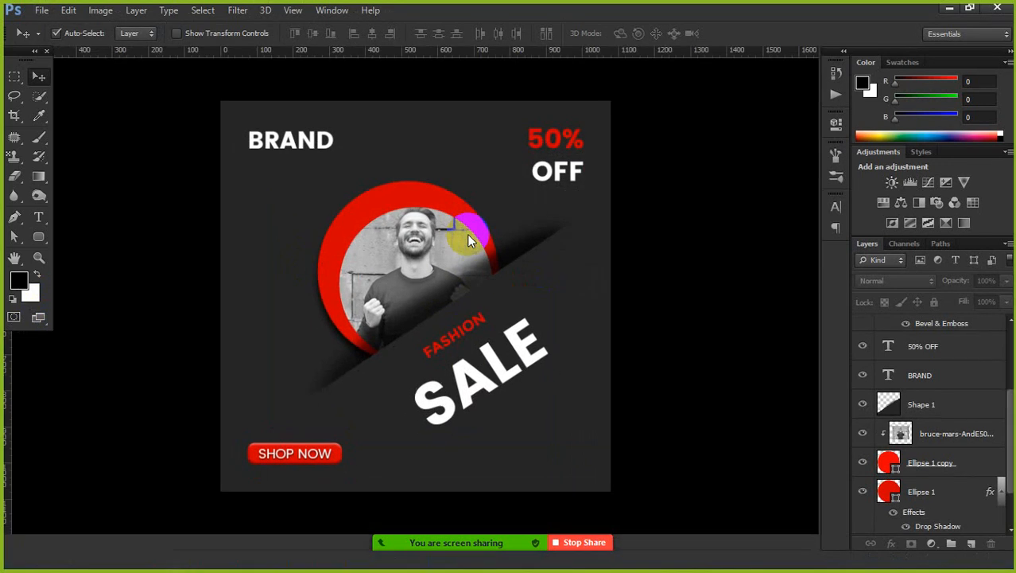
{"action": "scroll", "coordinate": [664, 352], "scroll_direction": "up", "scroll_amount": 1}
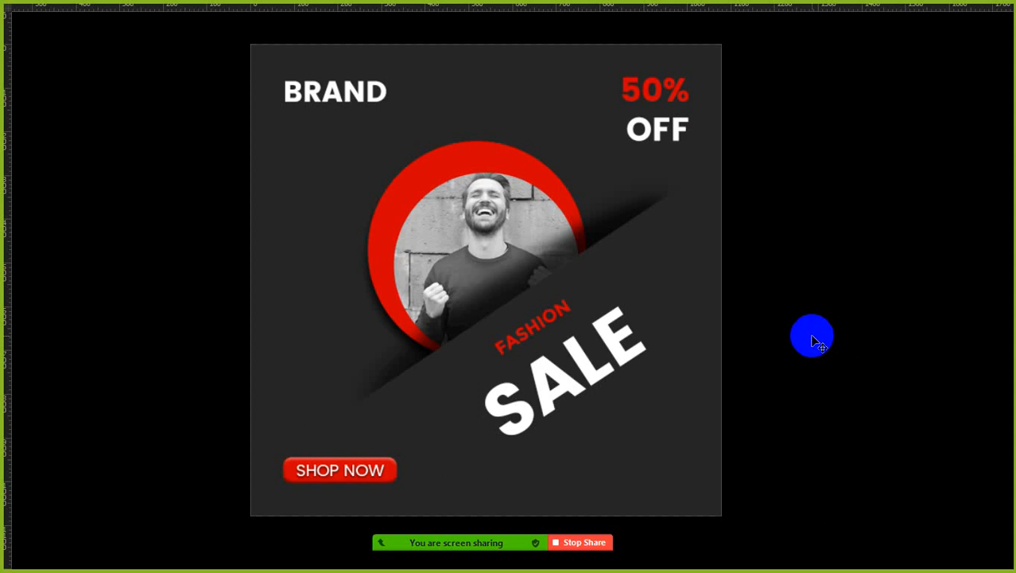
{"action": "key", "text": "f"}
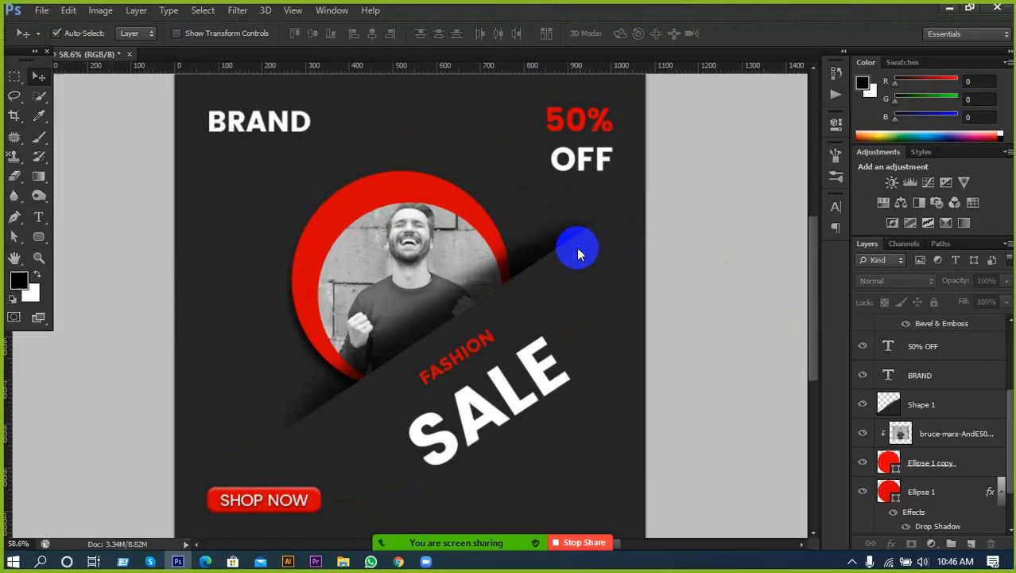
{"action": "scroll", "coordinate": [578, 276], "scroll_direction": "down", "scroll_amount": 3}
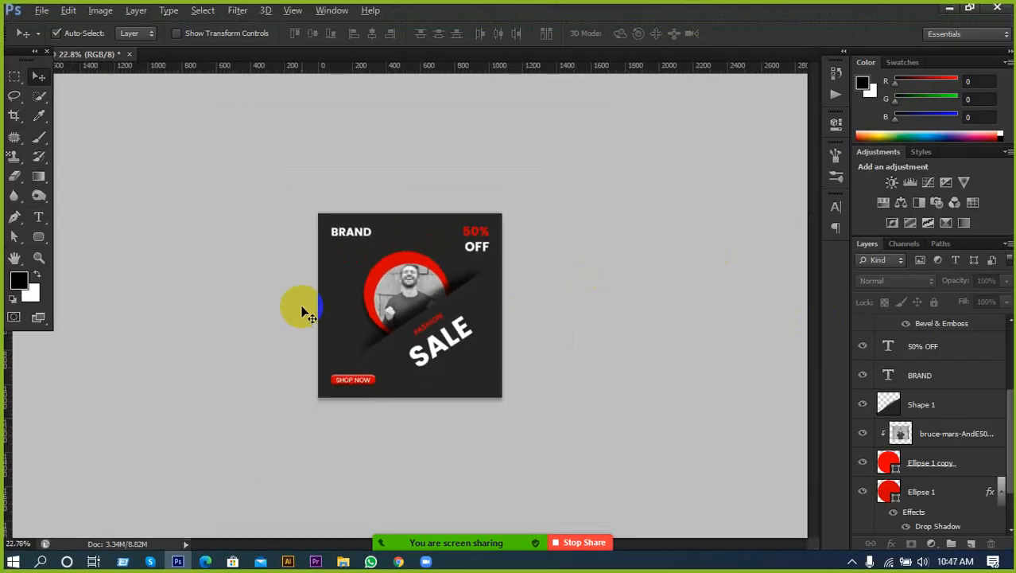
{"action": "scroll", "coordinate": [300, 312], "scroll_direction": "up", "scroll_amount": 1}
{"action": "key", "text": "ctrl+plus"}
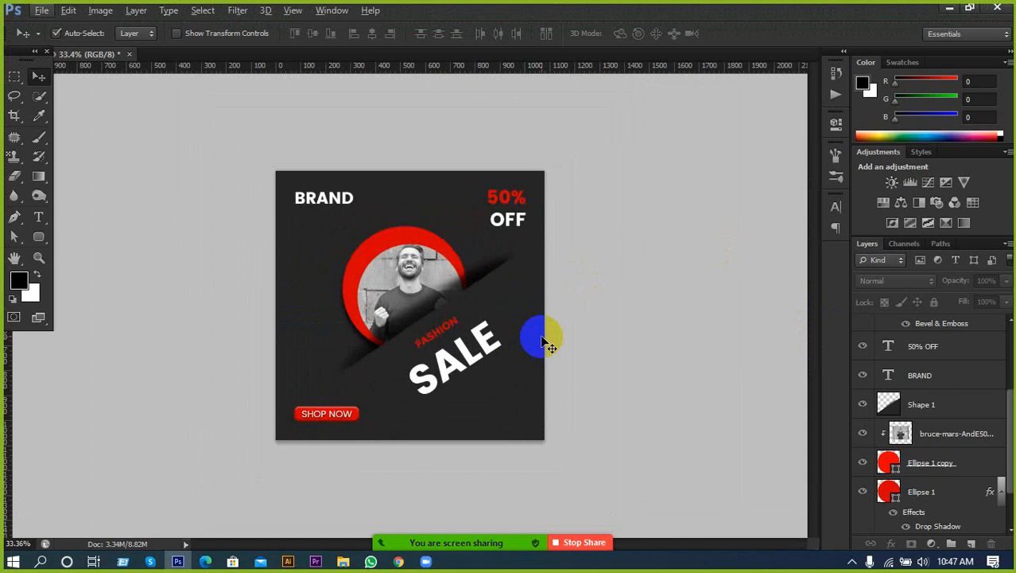
{"action": "scroll", "coordinate": [295, 320], "scroll_direction": "up", "scroll_amount": 4}
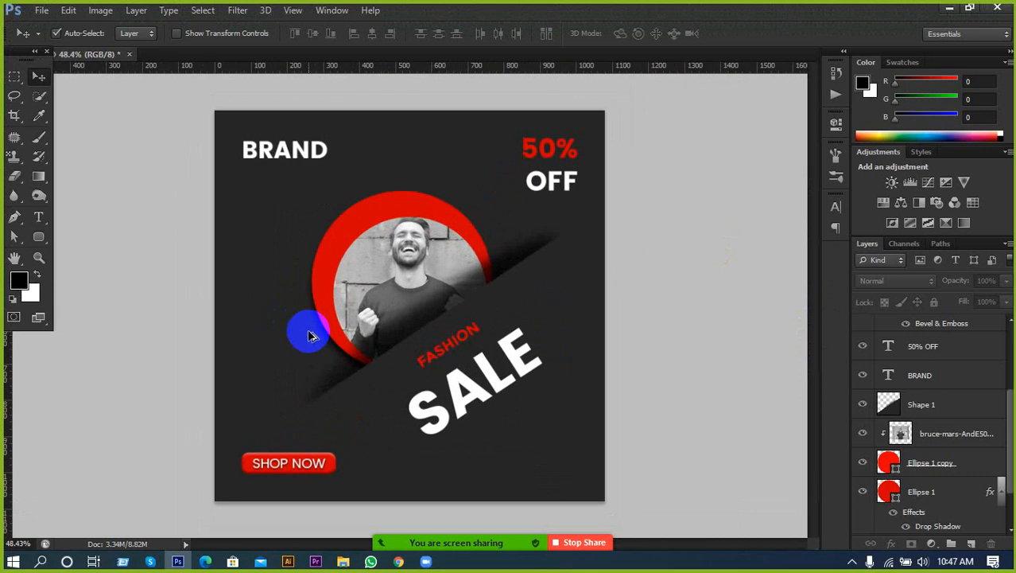
{"action": "scroll", "coordinate": [311, 339], "scroll_direction": "up", "scroll_amount": 1}
{"action": "scroll", "coordinate": [311, 340], "scroll_direction": "down", "scroll_amount": 1}
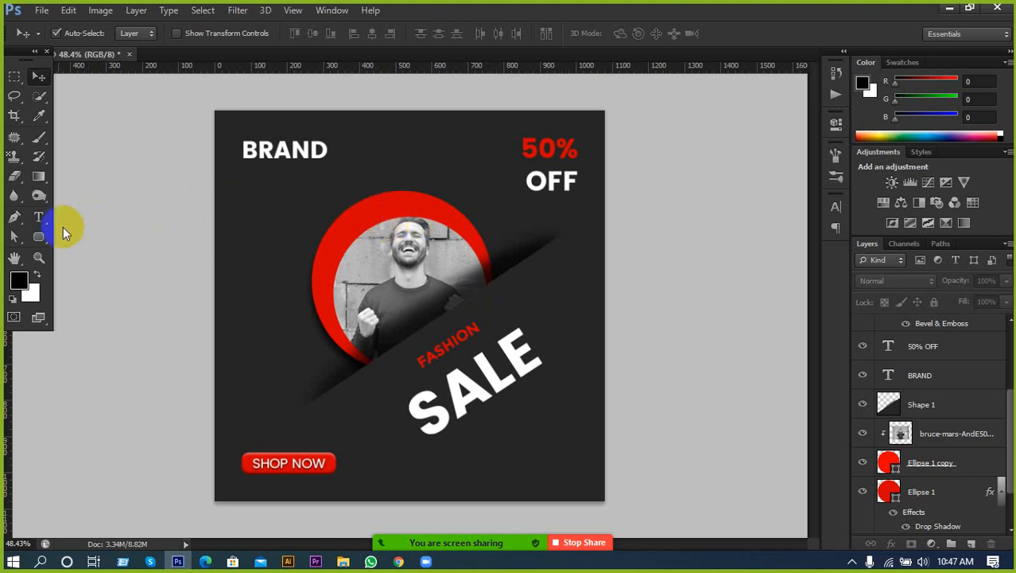
{"action": "left_click_drag", "start_coordinate": [44, 234], "coordinate": [97, 291]}
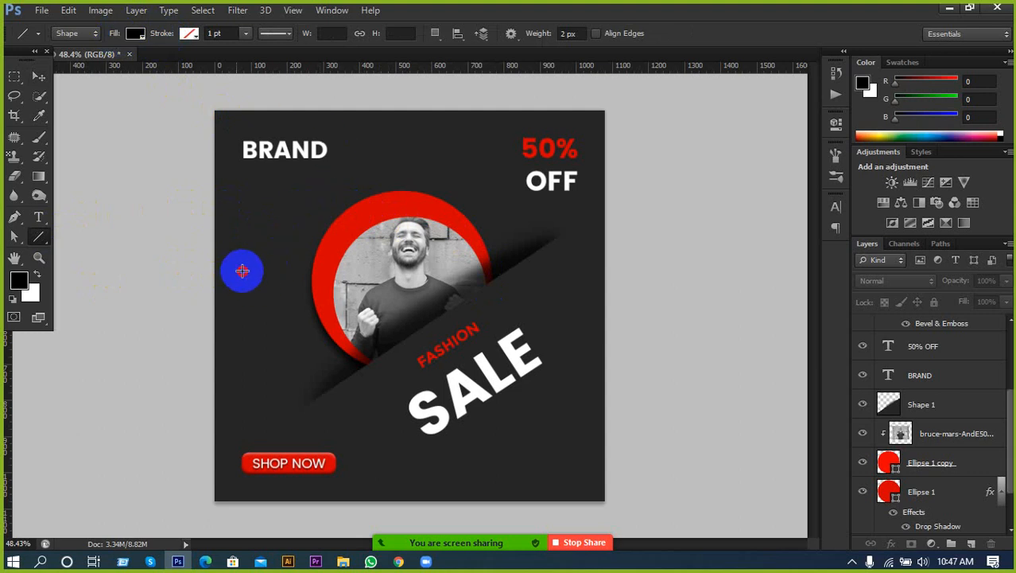
{"action": "left_click_drag", "start_coordinate": [237, 265], "coordinate": [379, 388]}
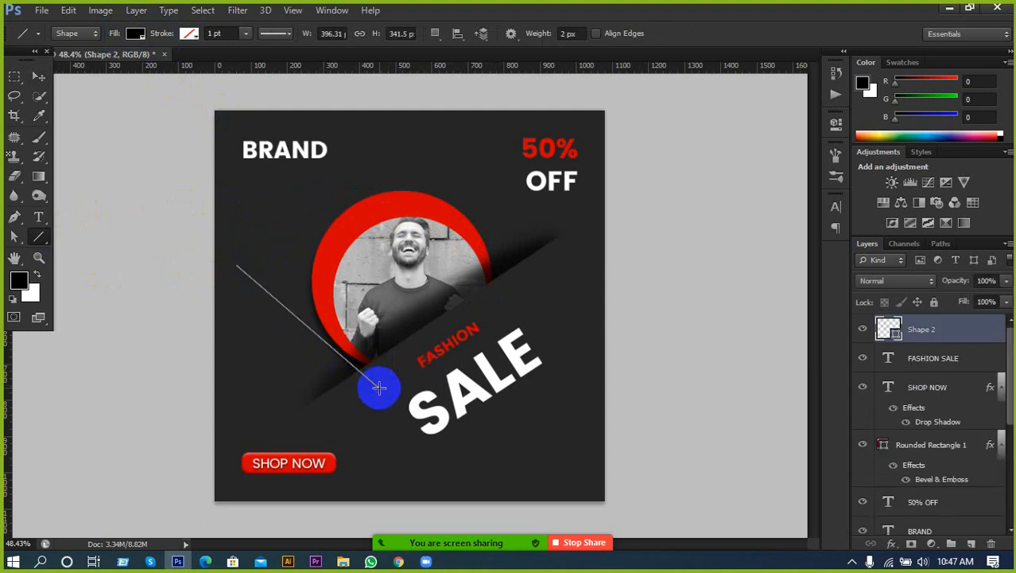
{"action": "left_click", "coordinate": [37, 79]}
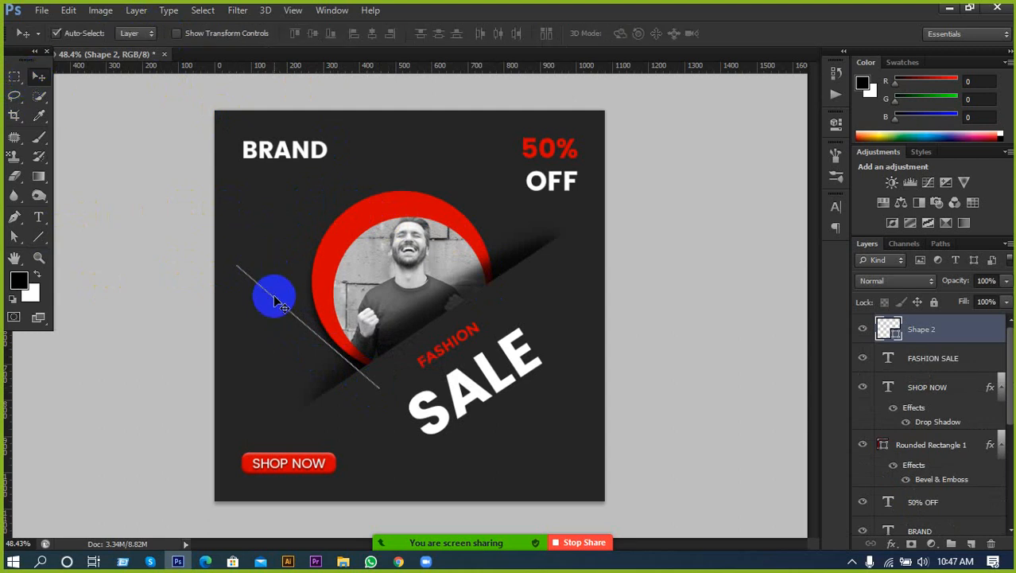
{"action": "key", "text": "Delete"}
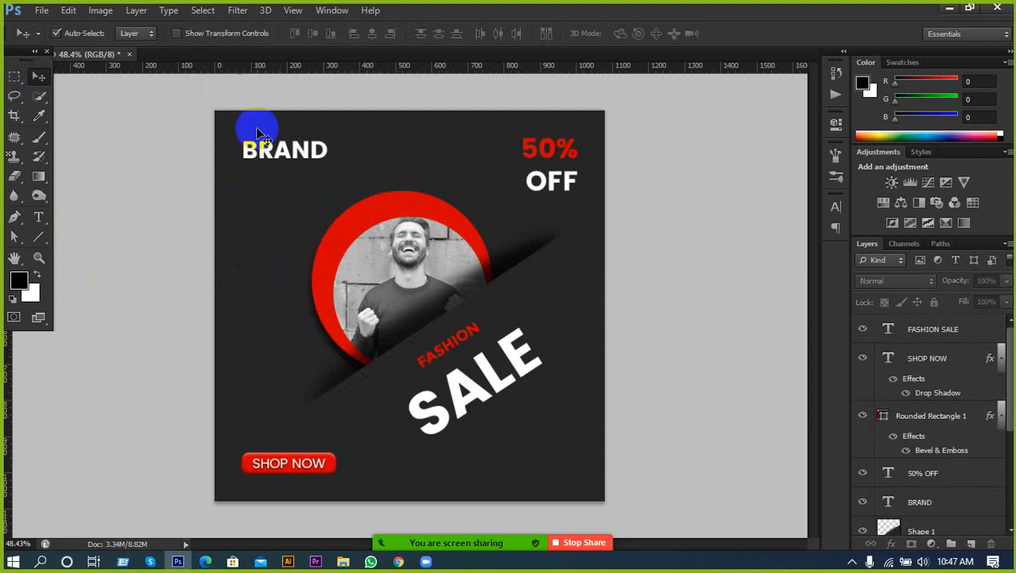
Step: Create a new 1080 × 1080 px RGB document at 300 pixels/inch and fill its background with black
{"action": "left_click", "coordinate": [42, 11]}
{"action": "left_click", "coordinate": [42, 16]}
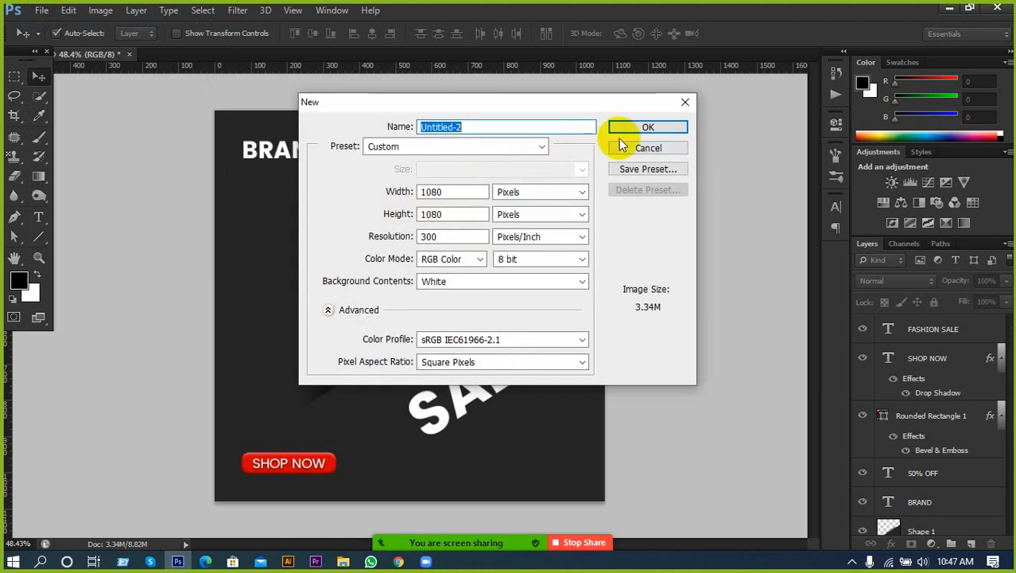
{"action": "left_click", "coordinate": [631, 130]}
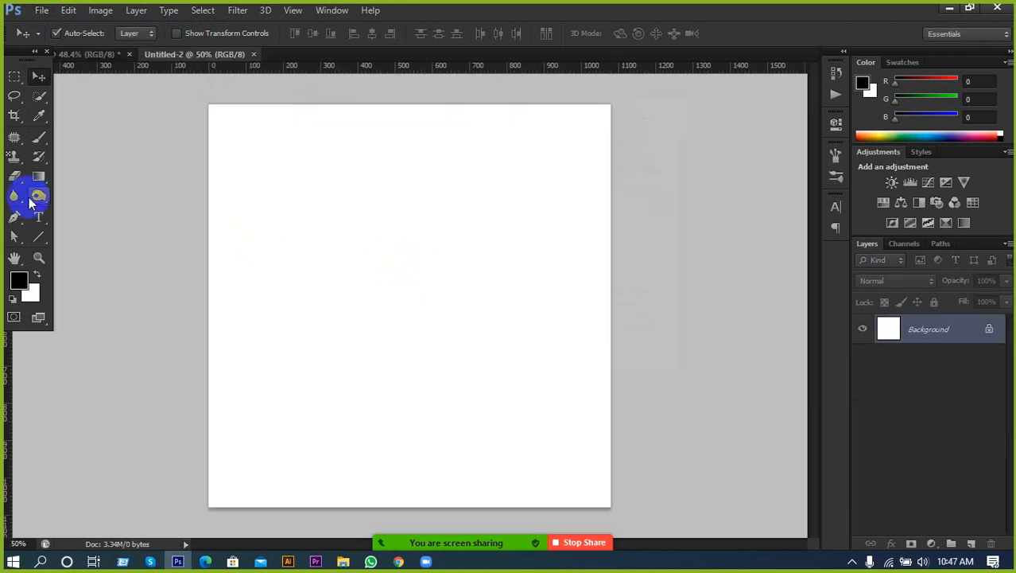
{"action": "left_click", "coordinate": [38, 237]}
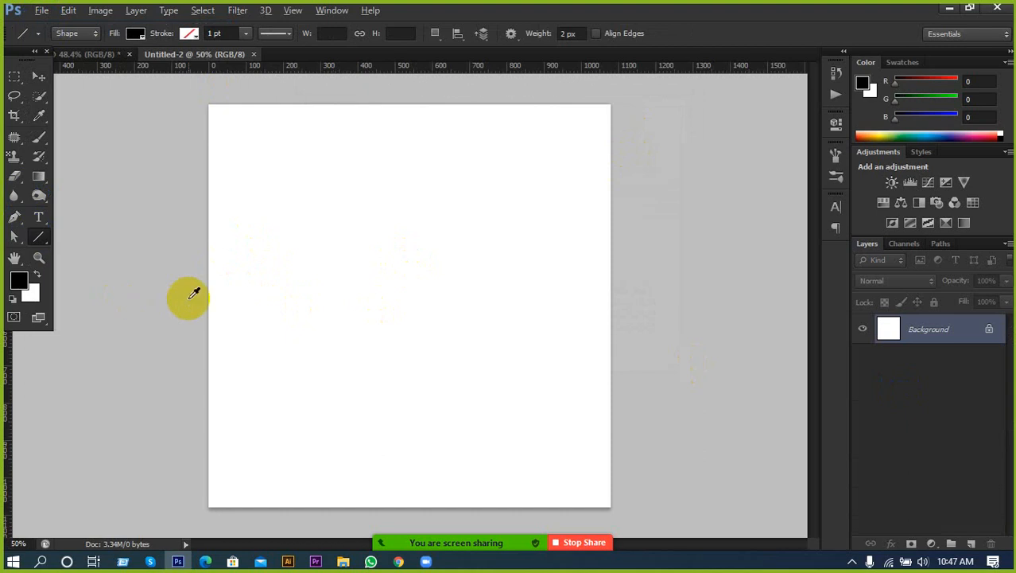
{"action": "key", "text": "alt+BackSpace"}
Step: Draw a 2 px diagonal line about 681 px wide and 522 px high, and duplicate it twice with slight offsets
{"action": "left_click_drag", "start_coordinate": [243, 279], "coordinate": [494, 471]}
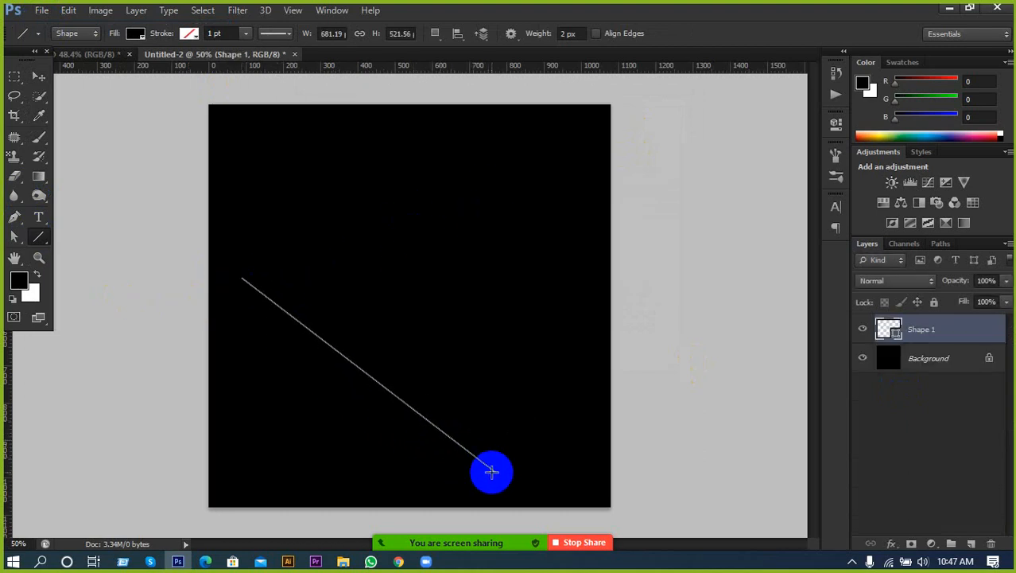
{"action": "left_click", "coordinate": [39, 77]}
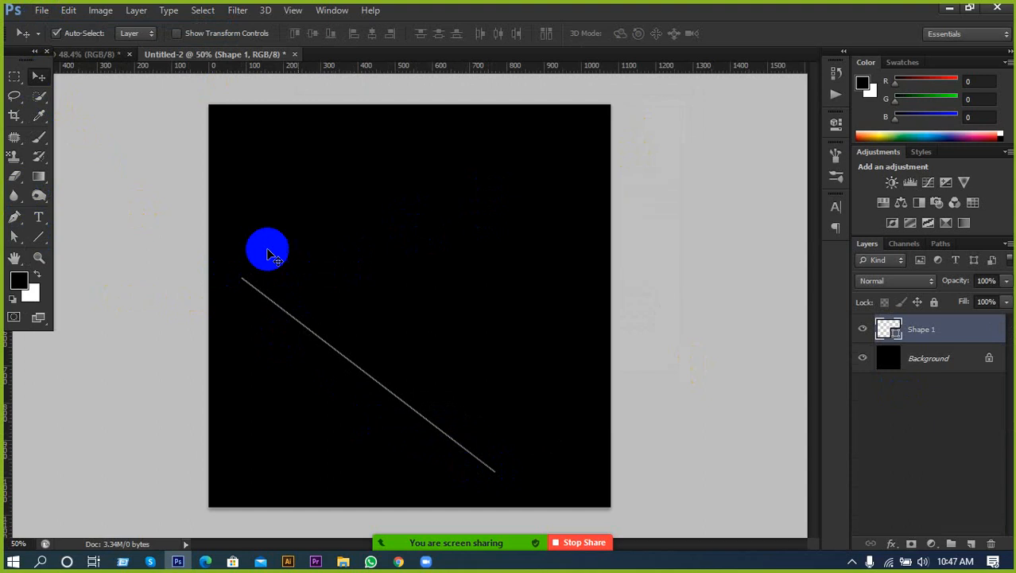
{"action": "left_click_drag", "start_coordinate": [379, 384], "coordinate": [400, 364]}
{"action": "left_click", "coordinate": [391, 376], "text": "alt"}
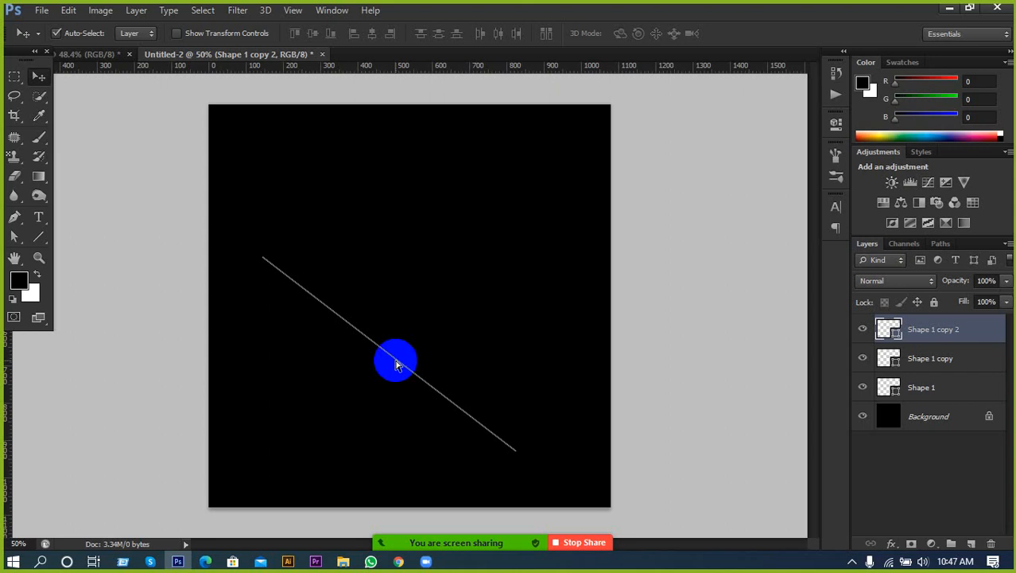
Step: Check the three diagonal line layers one by one and delete them all
{"action": "left_click", "coordinate": [915, 388]}
{"action": "left_click", "coordinate": [915, 358]}
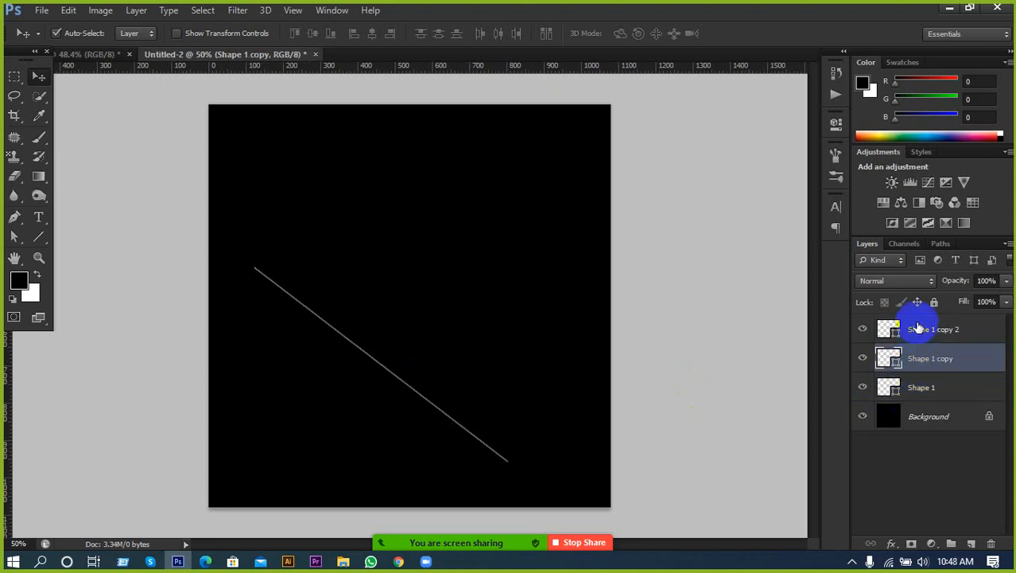
{"action": "left_click", "coordinate": [918, 329]}
{"action": "scroll", "coordinate": [366, 413], "scroll_direction": "up", "scroll_amount": 2}
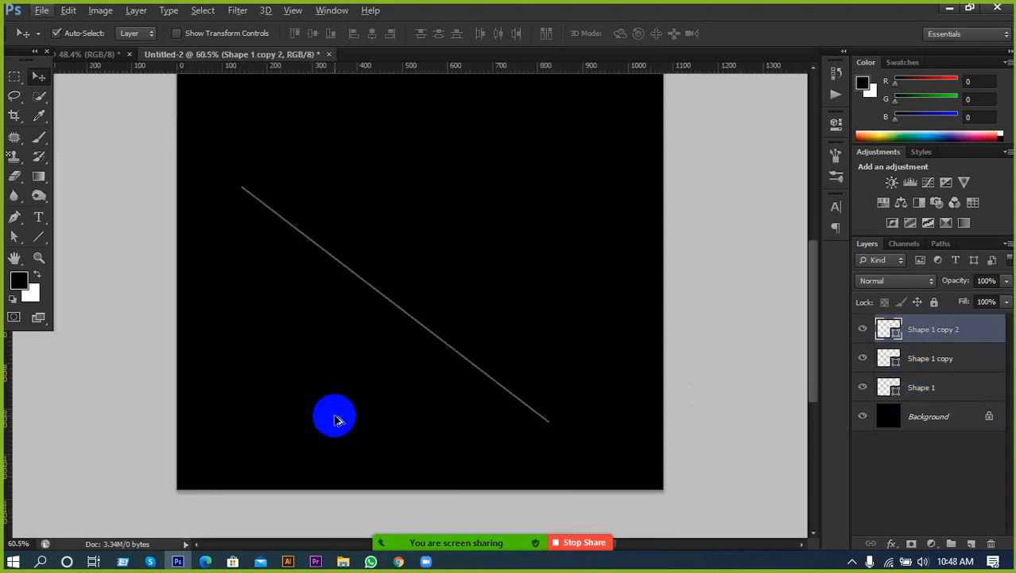
{"action": "key", "text": "Delete"}
{"action": "key", "text": "Delete"}
{"action": "key", "text": "Delete"}
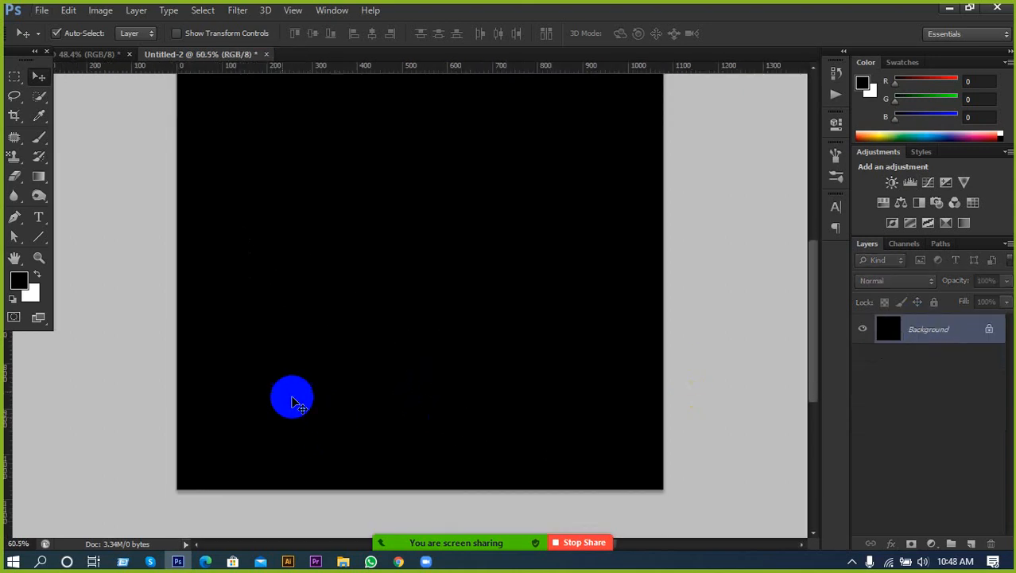
Step: Draw a thin white rectangle without stroke, about 657 px wide and 5 px high, across the black canvas
{"action": "left_click_drag", "start_coordinate": [38, 236], "coordinate": [88, 239]}
{"action": "left_click", "coordinate": [136, 34]}
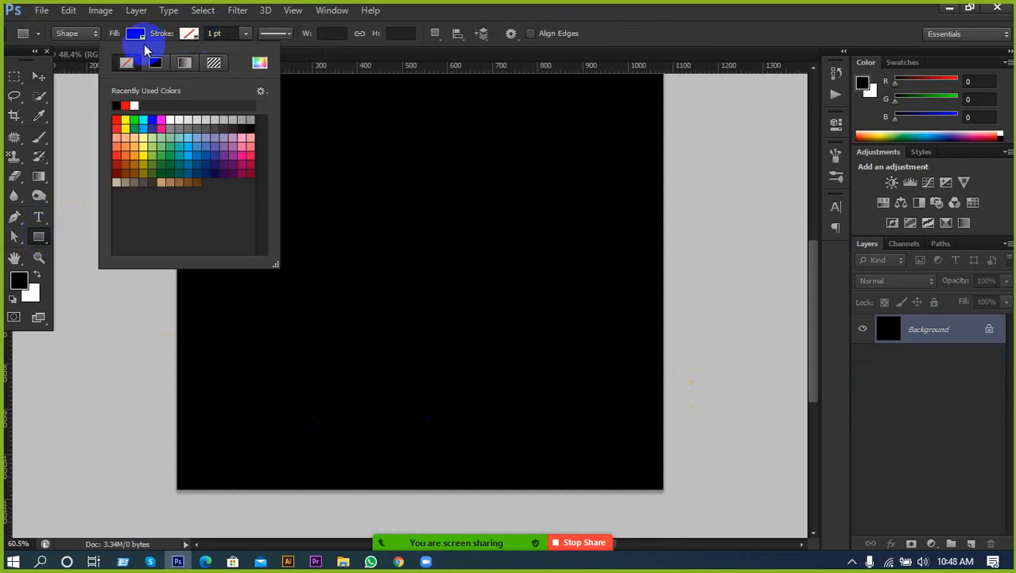
{"action": "left_click", "coordinate": [140, 36]}
{"action": "left_click", "coordinate": [81, 105]}
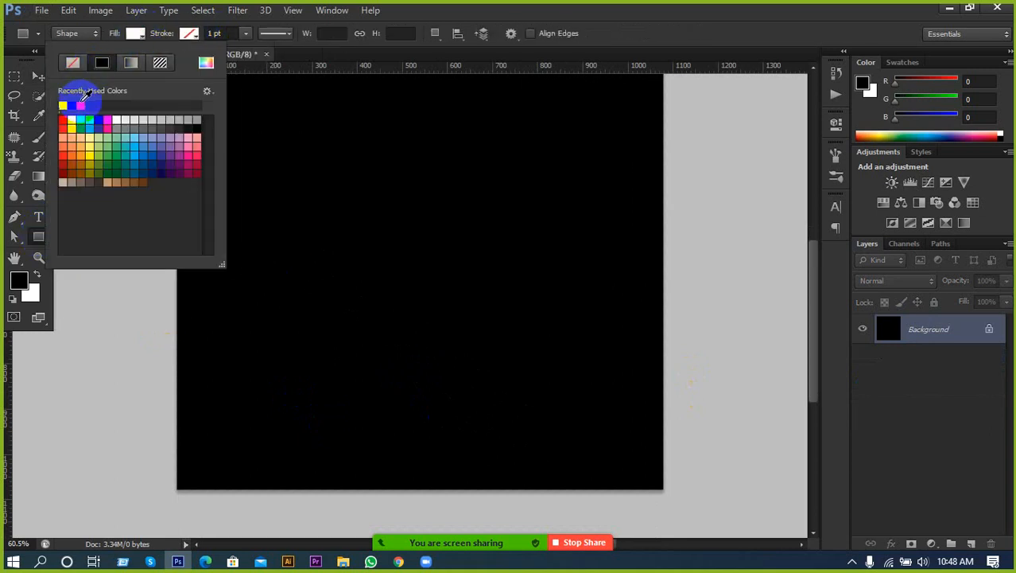
{"action": "left_click", "coordinate": [635, 28]}
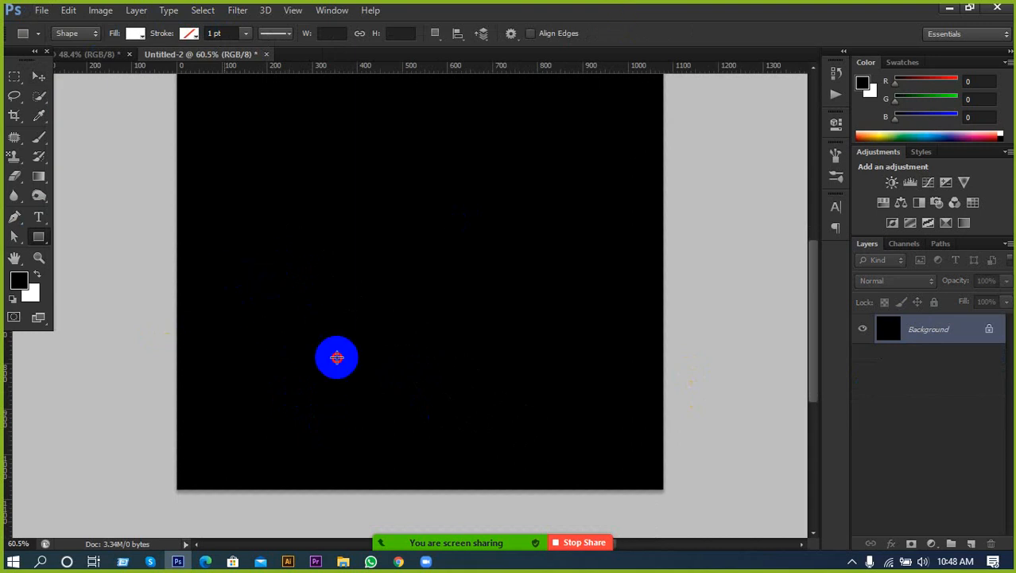
{"action": "left_click_drag", "start_coordinate": [223, 277], "coordinate": [518, 277]}
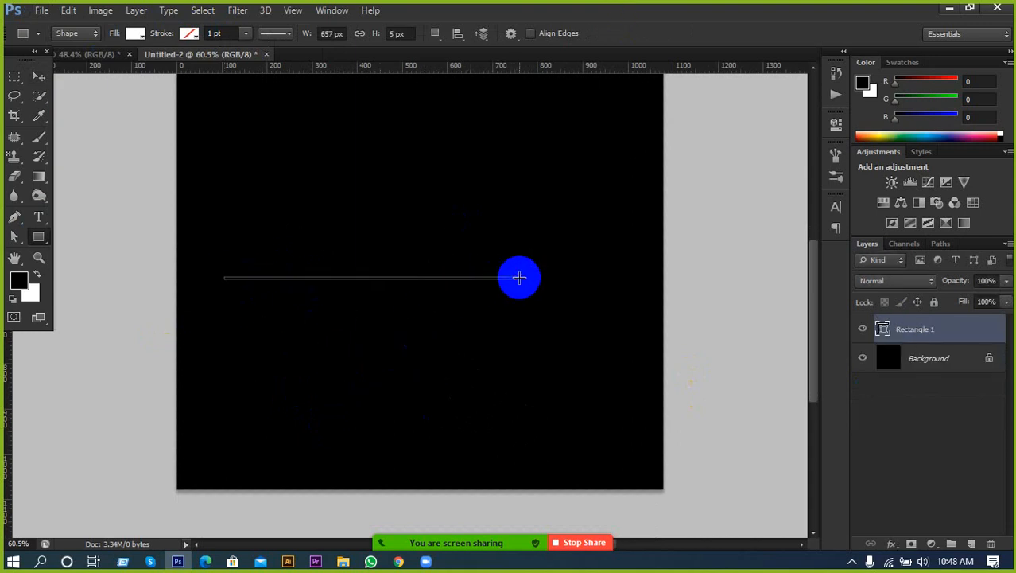
Step: Rotate the thin white rectangle to about 28° and stretch its width to about 129% with Free Transform
{"action": "left_click", "coordinate": [38, 76]}
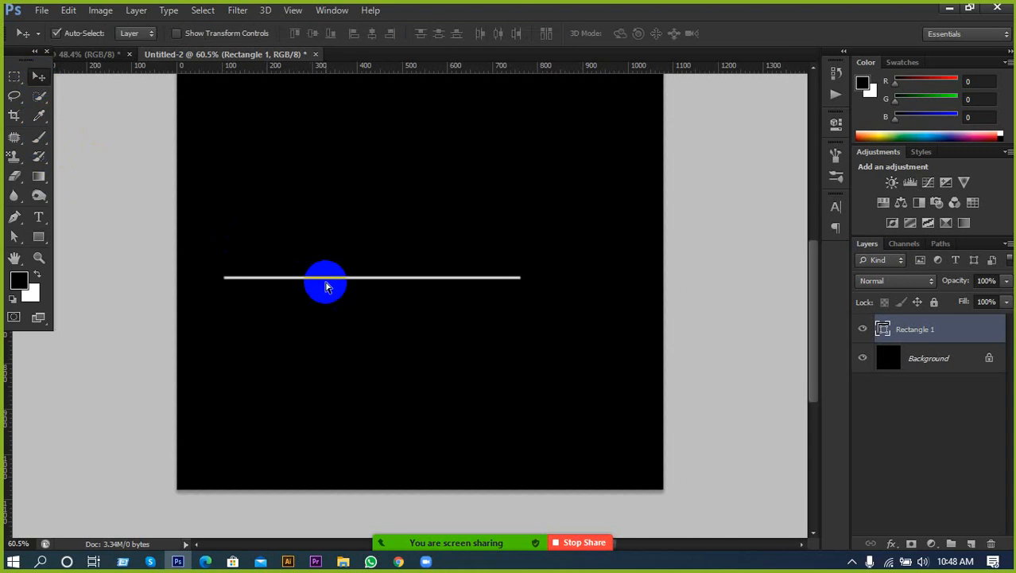
{"action": "key", "text": "ctrl+t"}
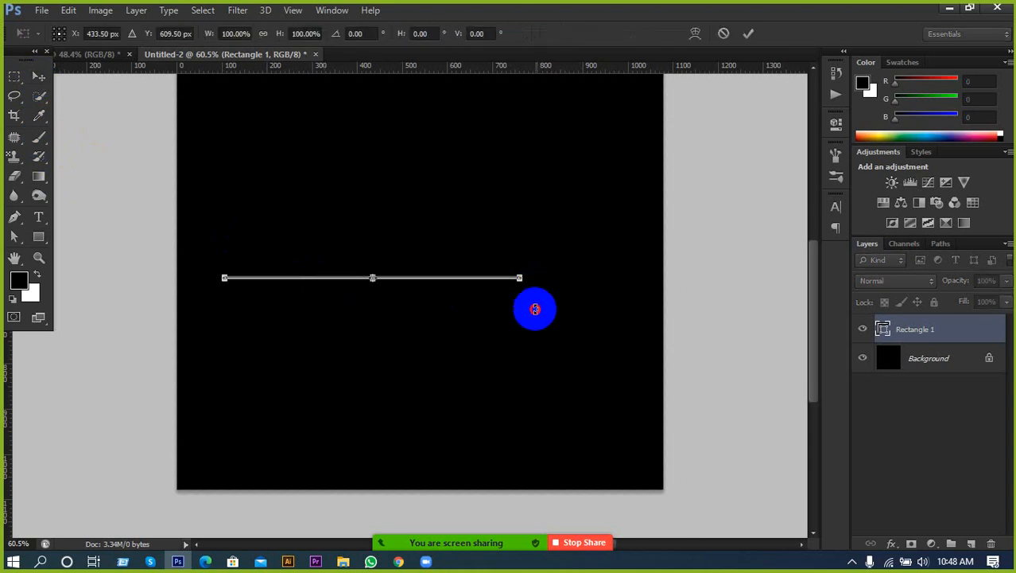
{"action": "left_click_drag", "start_coordinate": [535, 307], "coordinate": [577, 389]}
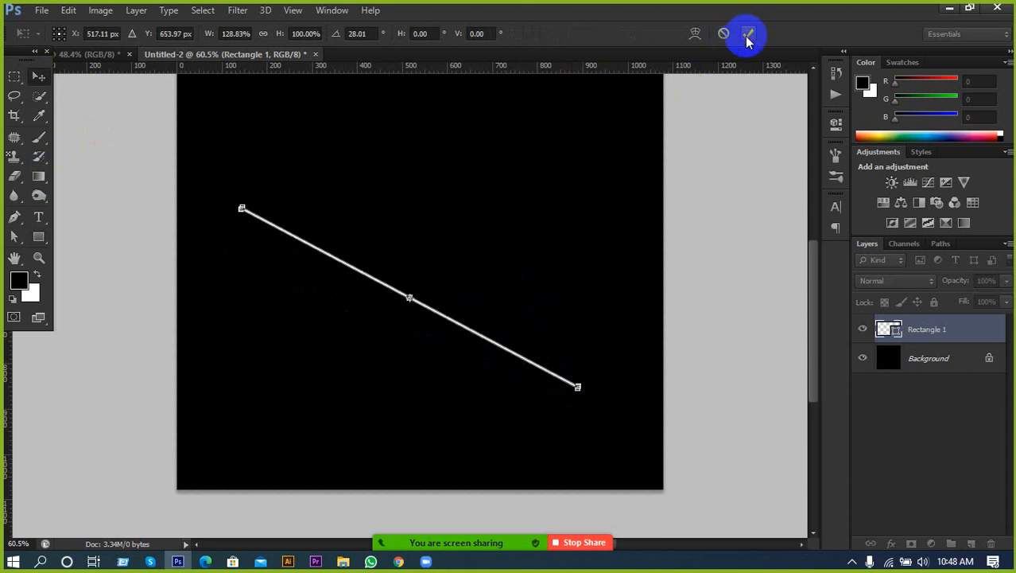
{"action": "left_click", "coordinate": [748, 34]}
{"action": "left_click", "coordinate": [442, 540]}
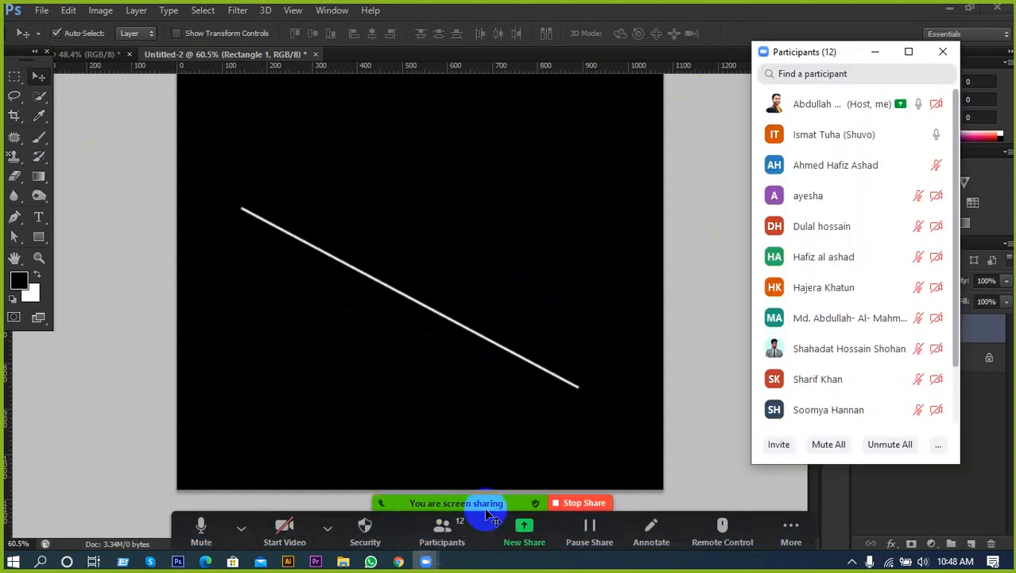
{"action": "scroll", "coordinate": [859, 369], "scroll_direction": "down", "scroll_amount": 1}
{"action": "mouse_move", "coordinate": [858, 380]}
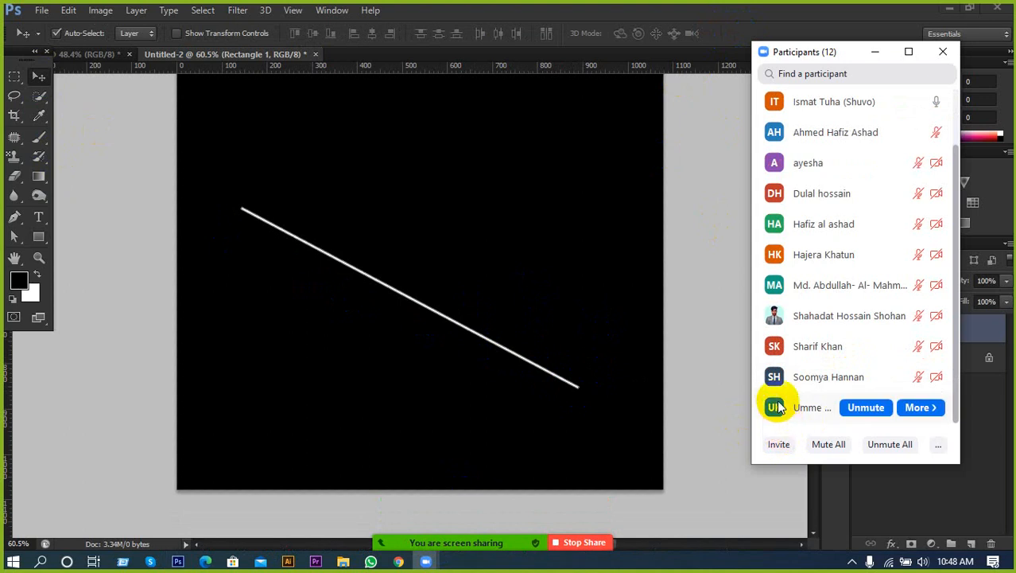
{"action": "scroll", "coordinate": [783, 409], "scroll_direction": "up", "scroll_amount": 1}
{"action": "left_click", "coordinate": [875, 53]}
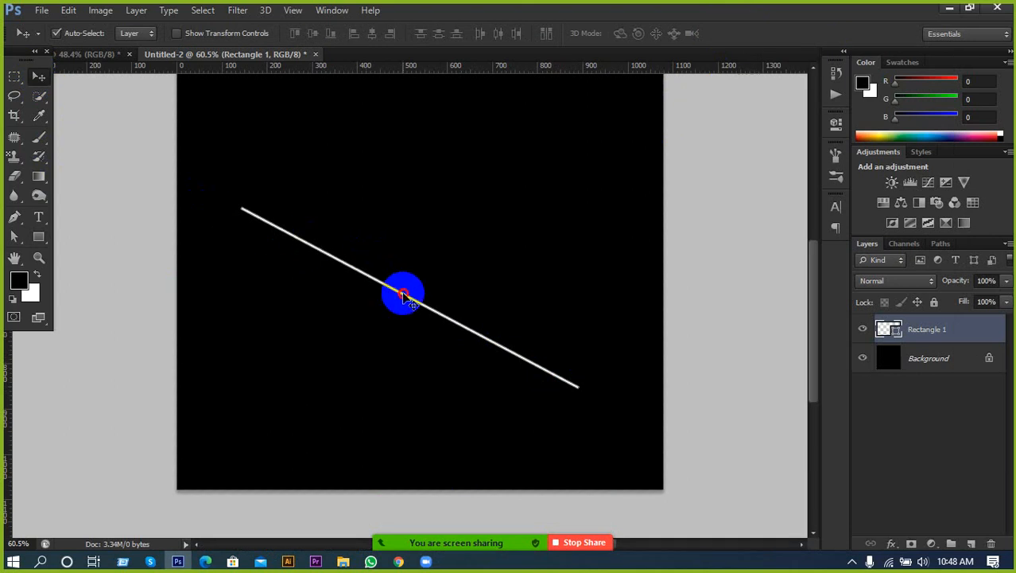
Step: Move the slanted white line lower on the canvas and duplicate it as a closely spaced parallel line
{"action": "left_click_drag", "start_coordinate": [403, 294], "coordinate": [374, 343]}
{"action": "scroll", "coordinate": [371, 341], "scroll_direction": "up", "scroll_amount": 2}
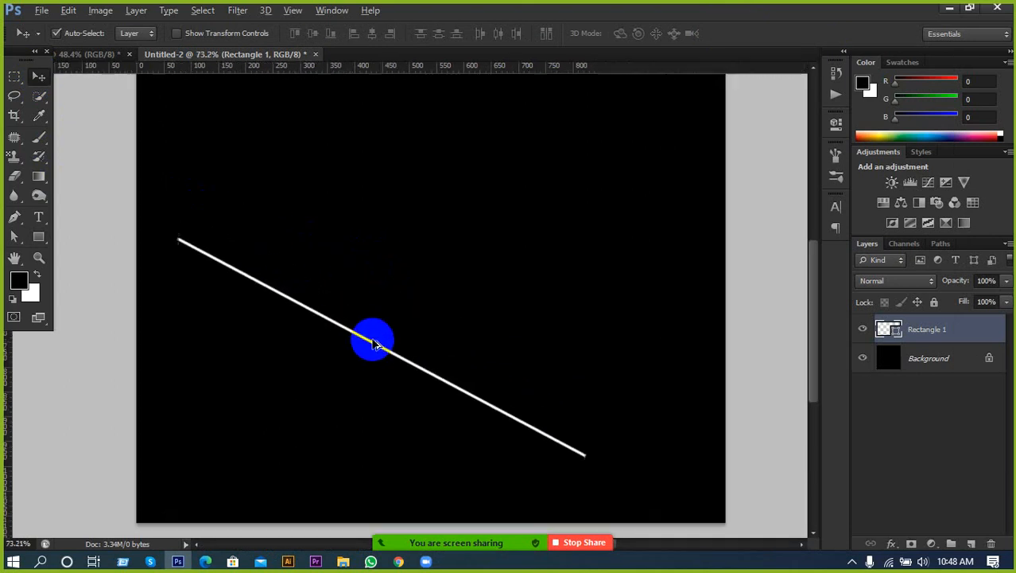
{"action": "scroll", "coordinate": [366, 348], "scroll_direction": "down", "scroll_amount": 3}
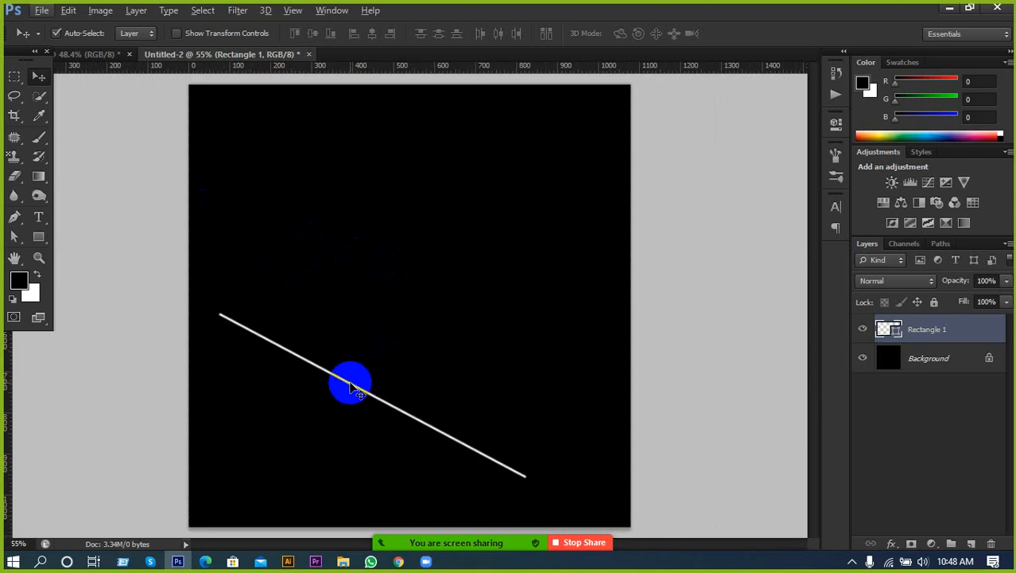
{"action": "left_click_drag", "start_coordinate": [351, 389], "coordinate": [343, 396]}
{"action": "mouse_move", "coordinate": [367, 405]}
{"action": "left_mouse_down"}
{"action": "mouse_move", "coordinate": [370, 388]}
{"action": "mouse_move", "coordinate": [384, 387]}
{"action": "mouse_move", "coordinate": [375, 388]}
{"action": "left_mouse_up"}
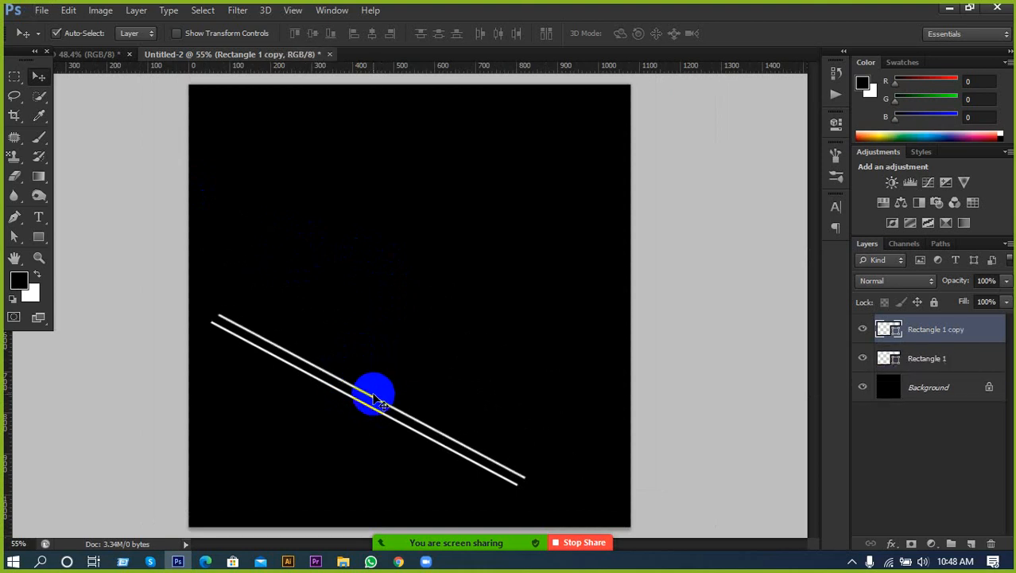
{"action": "left_click_drag", "start_coordinate": [372, 396], "coordinate": [373, 396]}
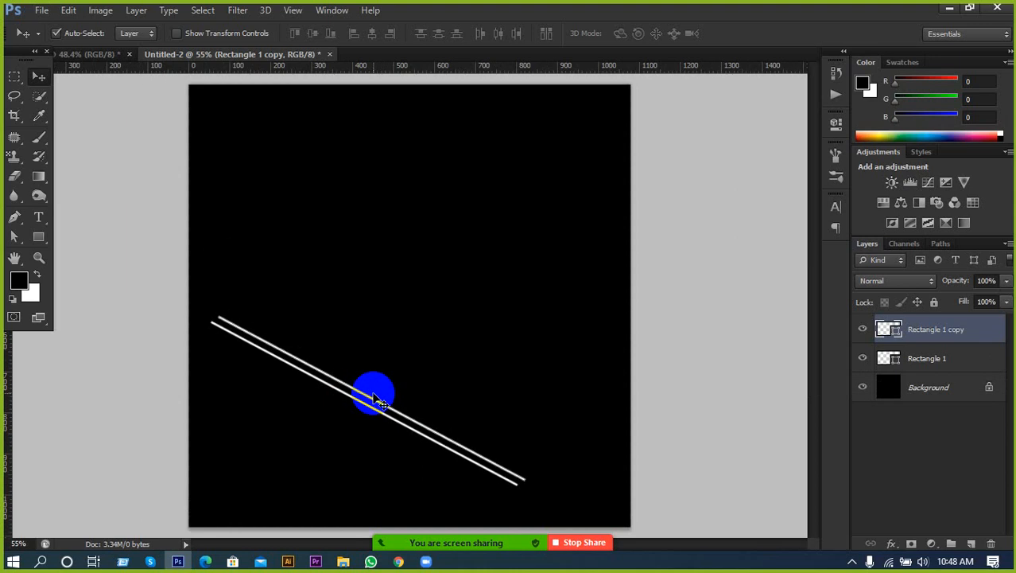
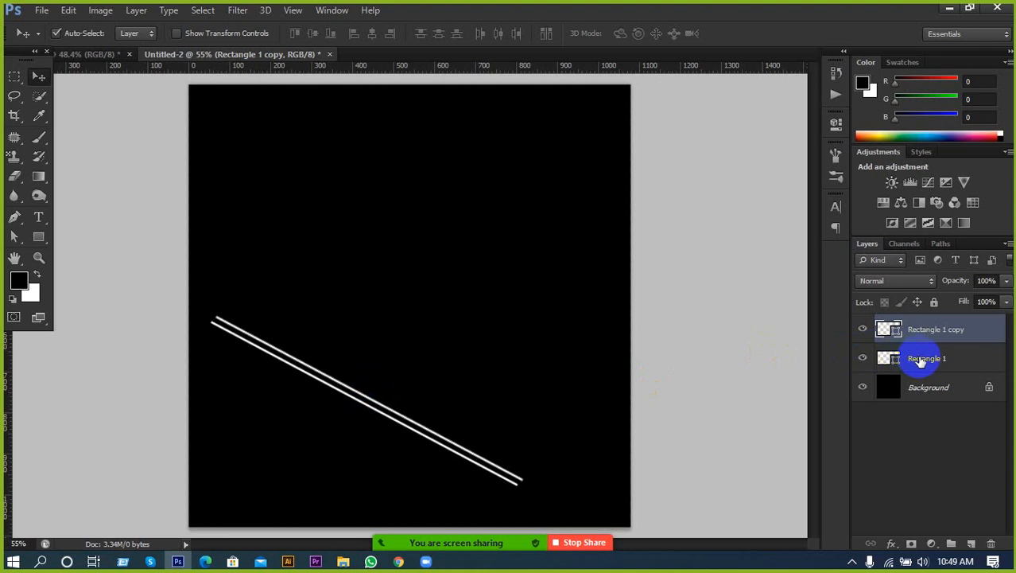
Step: Turn off Auto-Select and duplicate both parallel lines together, placing the new pair just above the originals
{"action": "left_click", "coordinate": [920, 359], "text": "shift"}
{"action": "scroll", "coordinate": [442, 493], "scroll_direction": "up", "scroll_amount": 1}
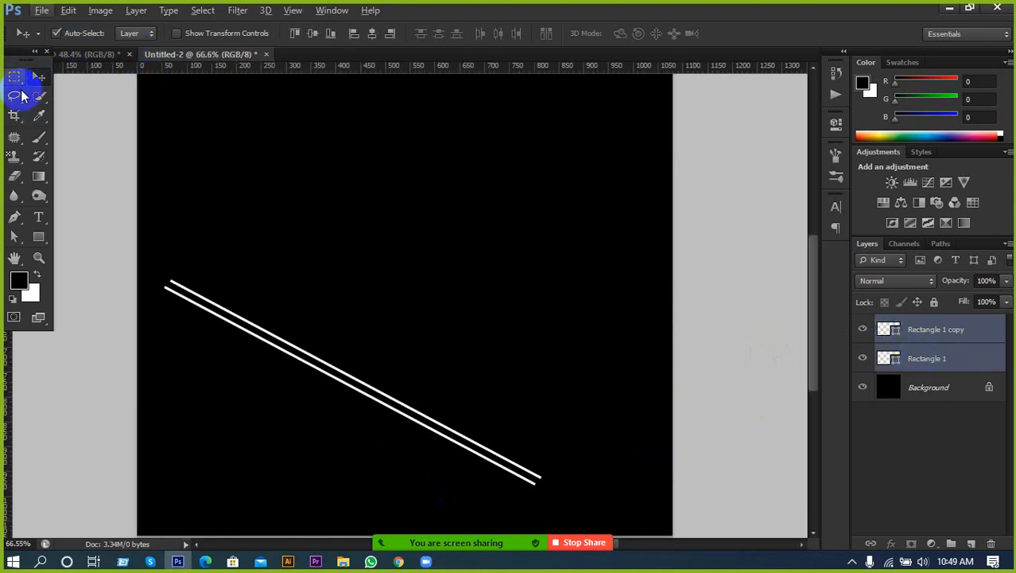
{"action": "left_click", "coordinate": [80, 34]}
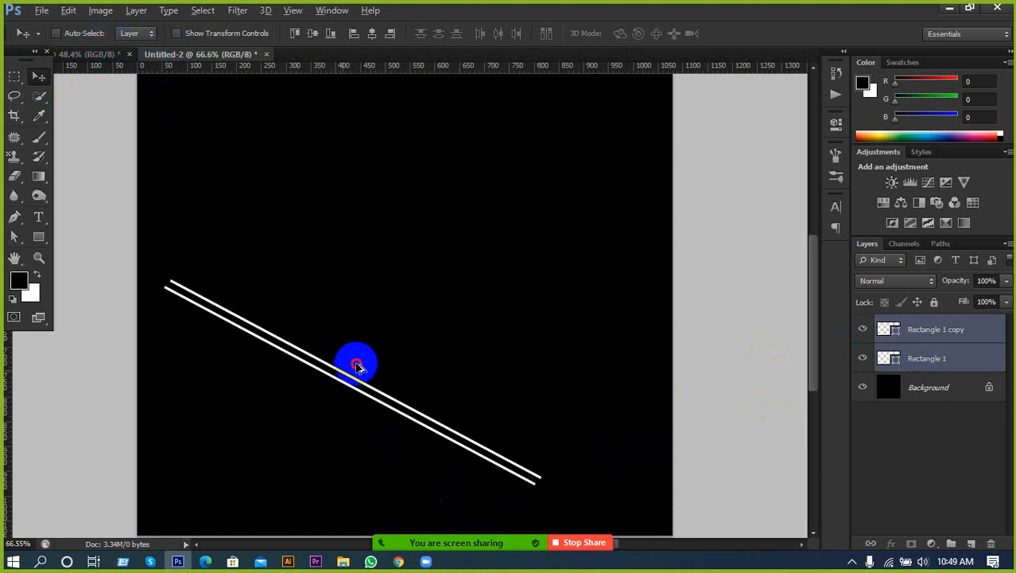
{"action": "left_click_drag", "start_coordinate": [358, 366], "coordinate": [359, 358]}
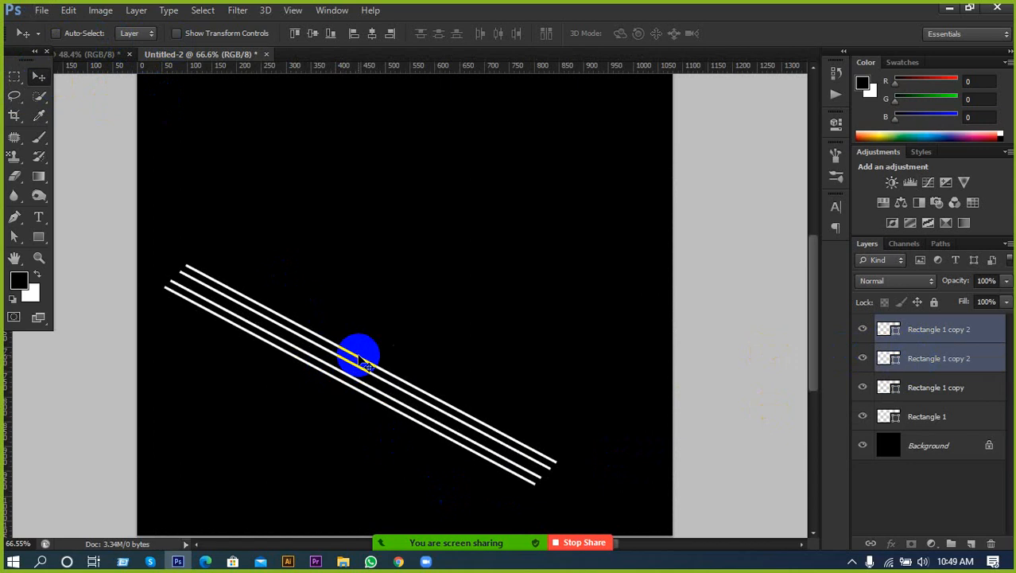
Step: Nudge the duplicated pair of lines toward the original pair to even out the spacing between all four lines
{"action": "key", "text": "Left"}
{"action": "key", "text": "Left"}
{"action": "key", "text": "Left"}
{"action": "key", "text": "Left"}
{"action": "key", "text": "Left"}
{"action": "key", "text": "Left"}
{"action": "key", "text": "Down"}
{"action": "key", "text": "Down"}
{"action": "key", "text": "Down"}
{"action": "key", "text": "Down"}
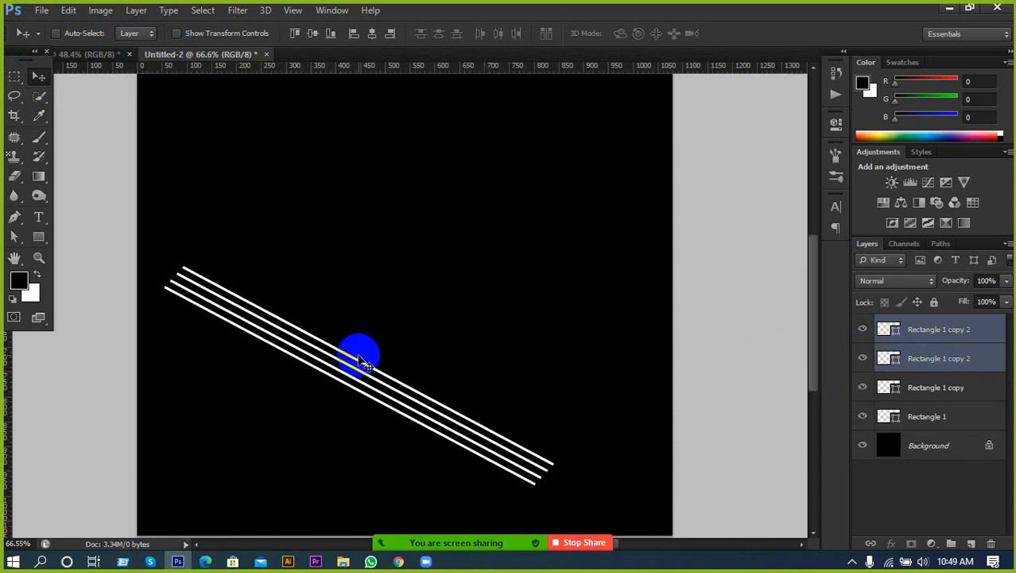
{"action": "key", "text": "Down"}
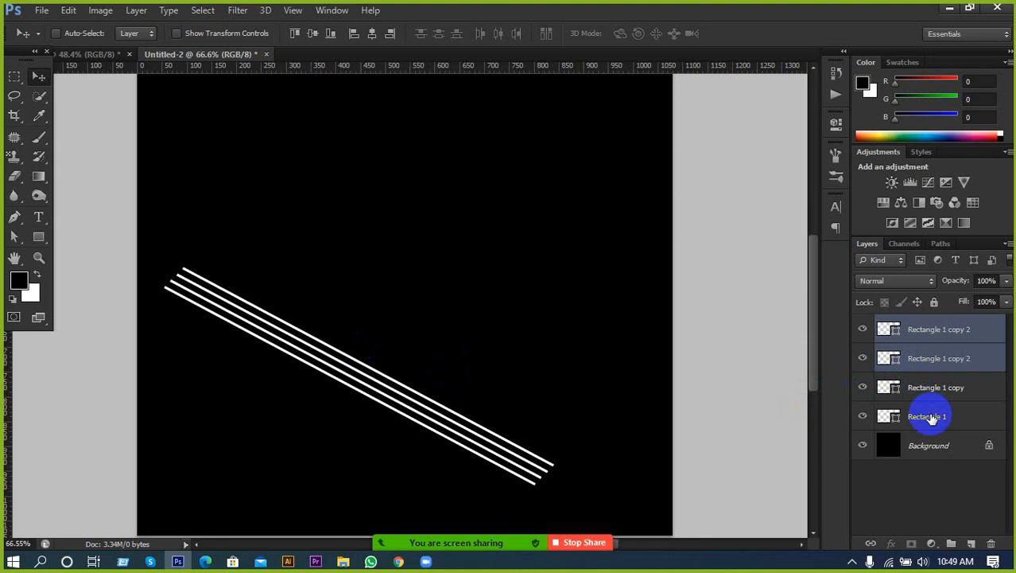
Step: Select all four diagonal line layers and duplicate them together, placing the copies just above the originals
{"action": "left_click", "coordinate": [944, 338]}
{"action": "left_click", "coordinate": [944, 415], "text": "shift"}
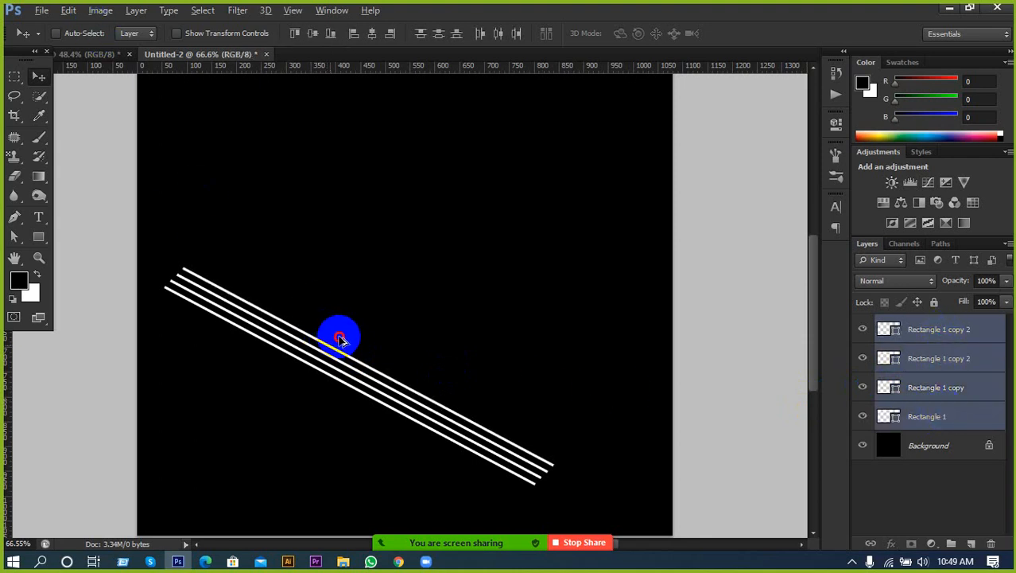
{"action": "left_click_drag", "start_coordinate": [339, 340], "coordinate": [356, 320]}
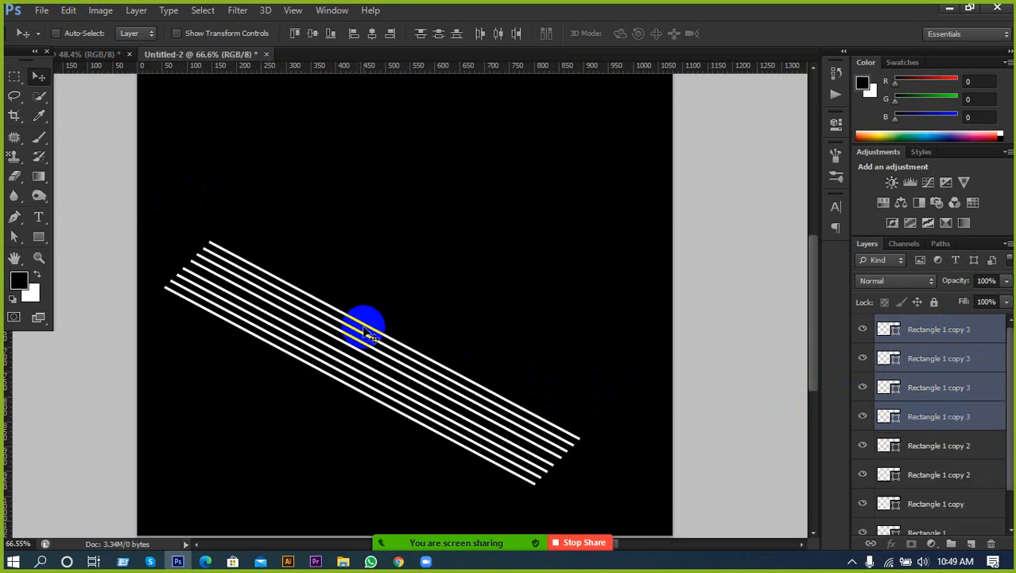
Step: Nudge the four duplicated lines down and left until their spacing matches the original lines
{"action": "key", "text": "Down"}
{"action": "key", "text": "Down"}
{"action": "key", "text": "Down"}
{"action": "key", "text": "Up"}
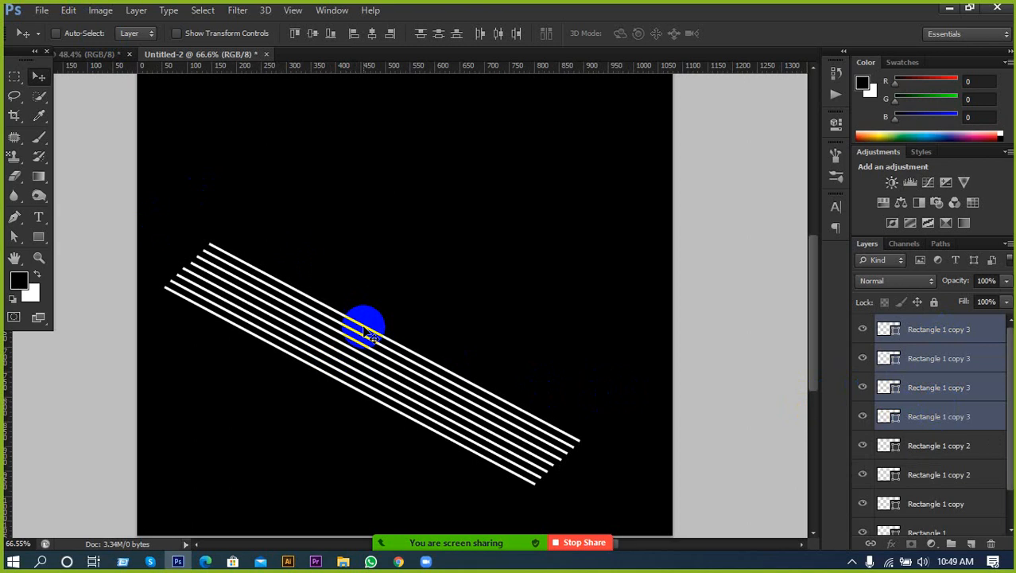
{"action": "key", "text": "Up"}
{"action": "key", "text": "Left"}
{"action": "key", "text": "Left"}
{"action": "key", "text": "Up"}
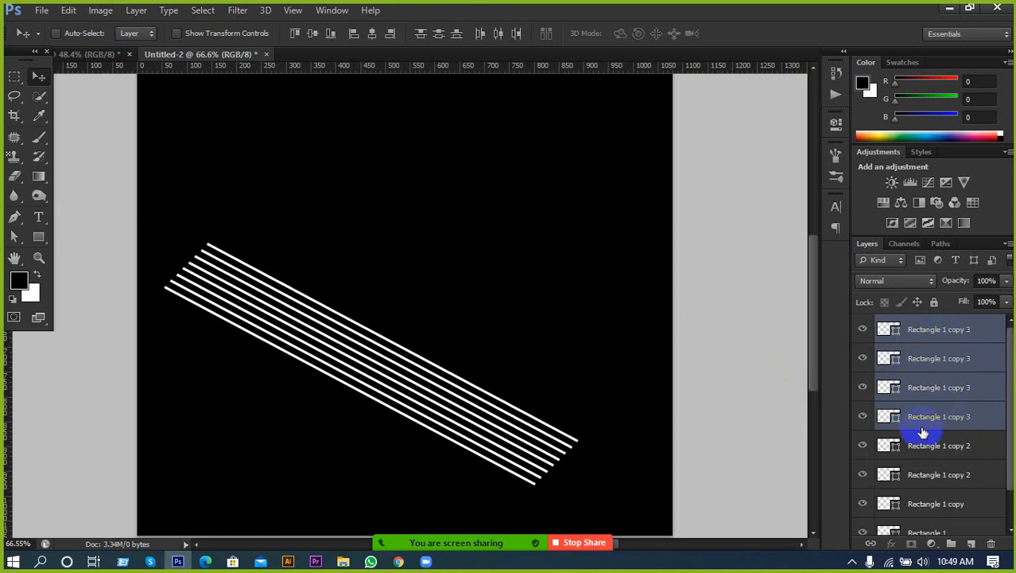
Step: Select all eight diagonal line layers and group them
{"action": "left_click", "coordinate": [941, 338]}
{"action": "scroll", "coordinate": [937, 398], "scroll_direction": "down", "scroll_amount": 1}
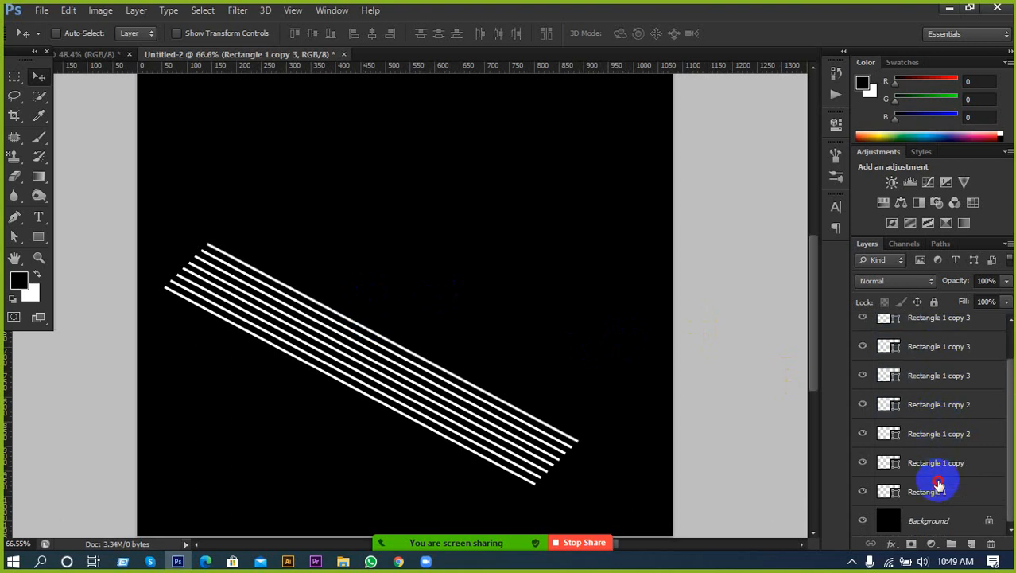
{"action": "left_click", "coordinate": [939, 487], "text": "shift"}
{"action": "key", "text": "ctrl+g"}
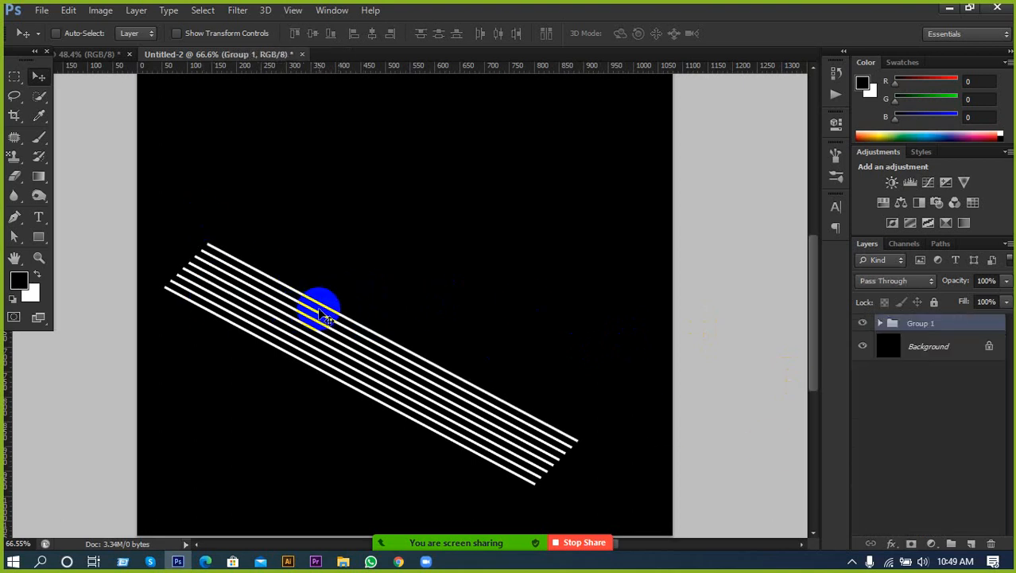
Step: Duplicate the line group directly above the original, and duplicate both groups together to continue the pattern toward the upper right
{"action": "left_click_drag", "start_coordinate": [332, 304], "coordinate": [371, 257]}
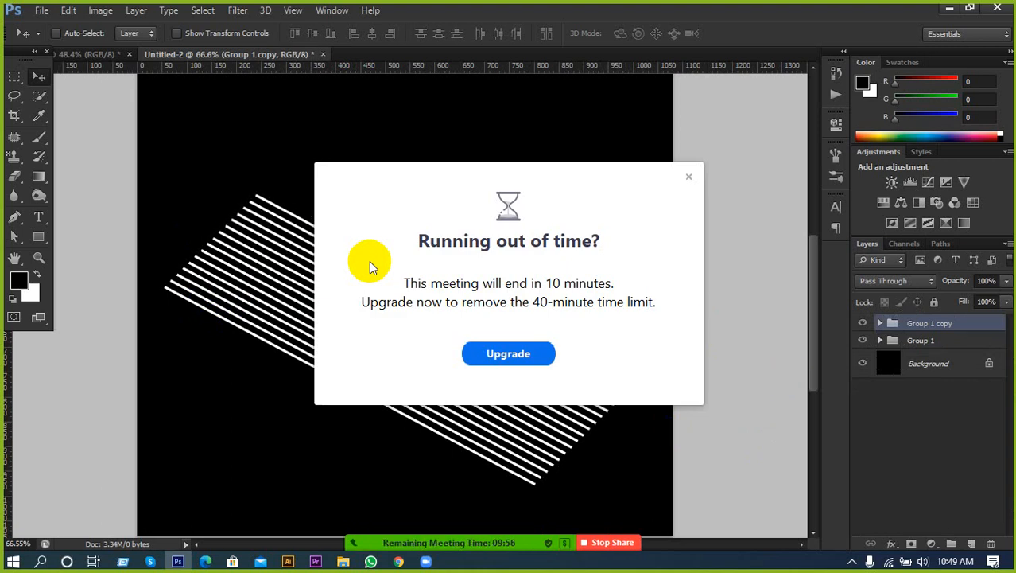
{"action": "left_click", "coordinate": [688, 177]}
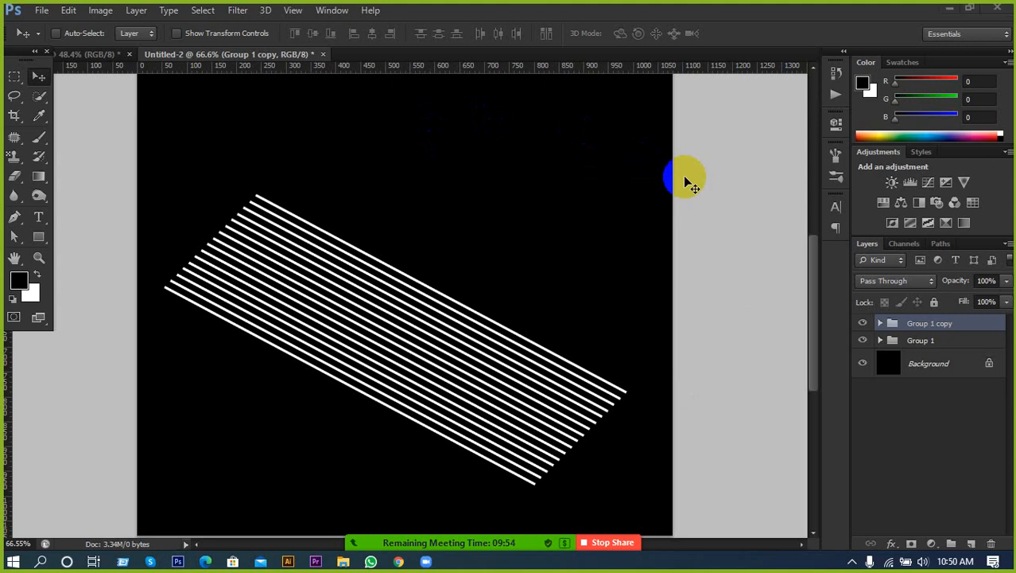
{"action": "left_click", "coordinate": [935, 344], "text": "shift"}
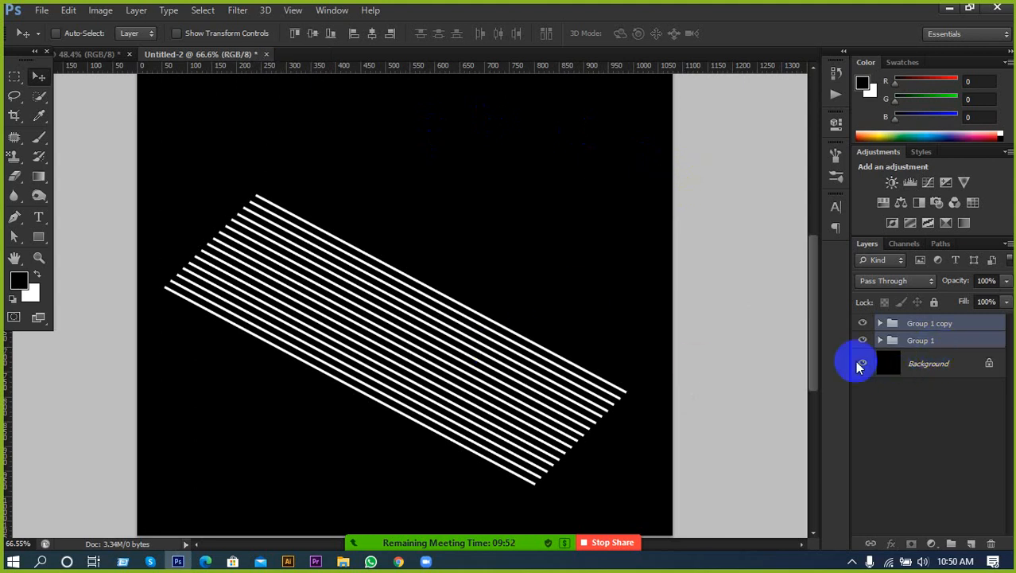
{"action": "left_click_drag", "start_coordinate": [462, 335], "coordinate": [549, 249]}
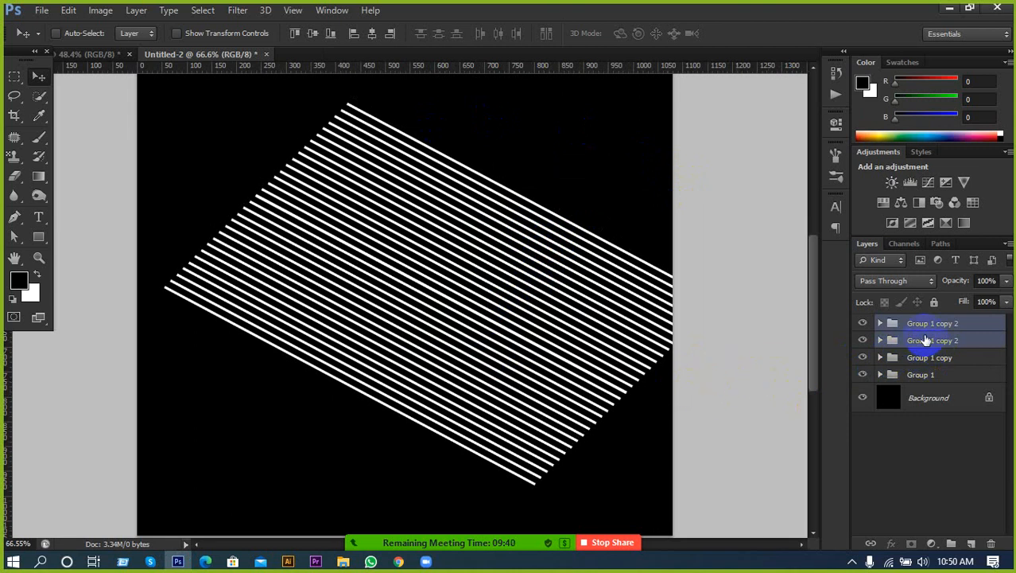
Step: Duplicate the topmost line group to the lower-left edge of the pattern and nudge it to match the line spacing
{"action": "left_click", "coordinate": [925, 325]}
{"action": "left_click", "coordinate": [864, 326]}
{"action": "left_click", "coordinate": [864, 324]}
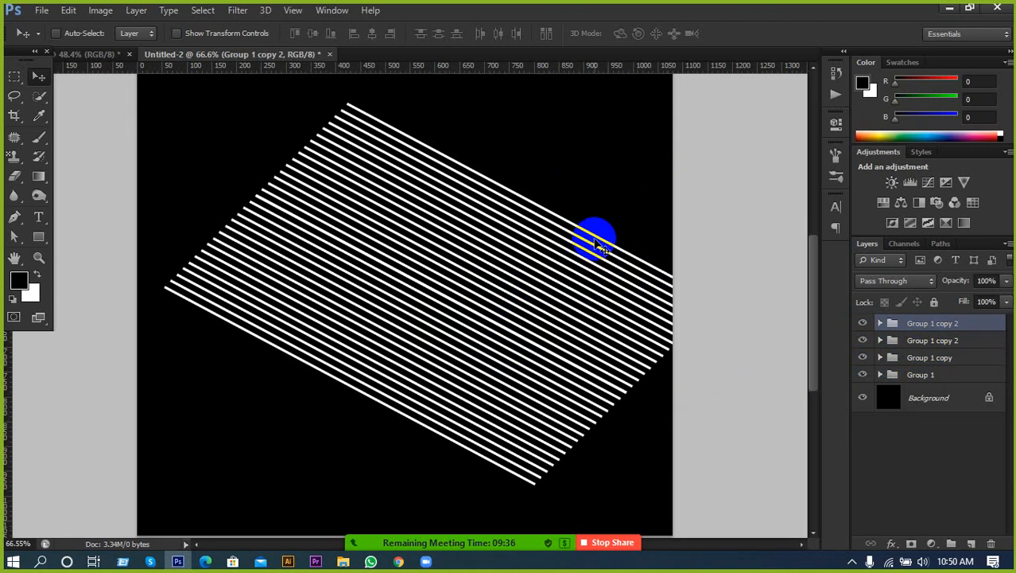
{"action": "left_click_drag", "start_coordinate": [522, 311], "coordinate": [413, 429]}
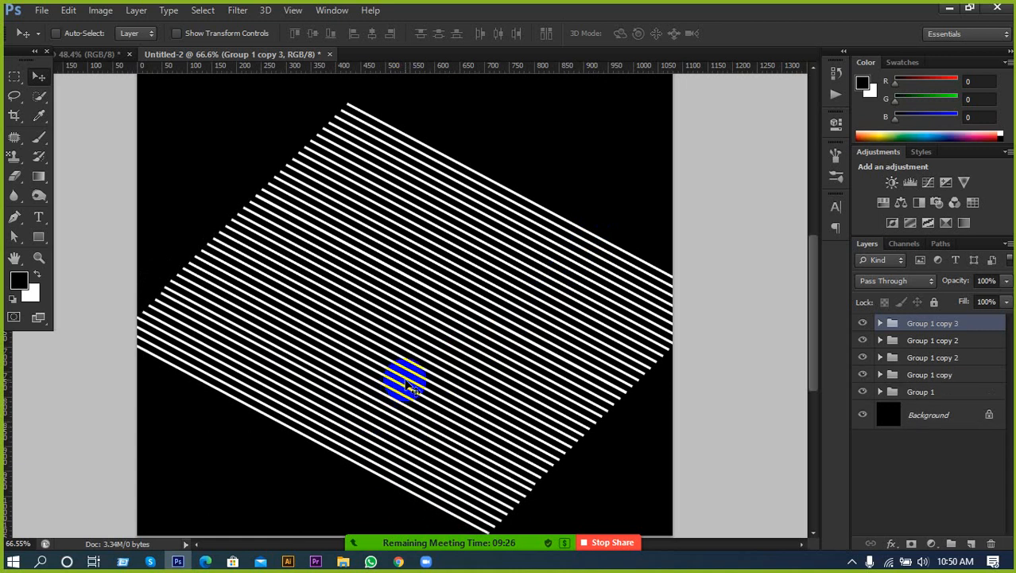
{"action": "key", "text": "Down"}
{"action": "key", "text": "Down"}
{"action": "key", "text": "Down"}
{"action": "key", "text": "Left"}
{"action": "key", "text": "Left"}
{"action": "key", "text": "Left"}
{"action": "key", "text": "Left"}
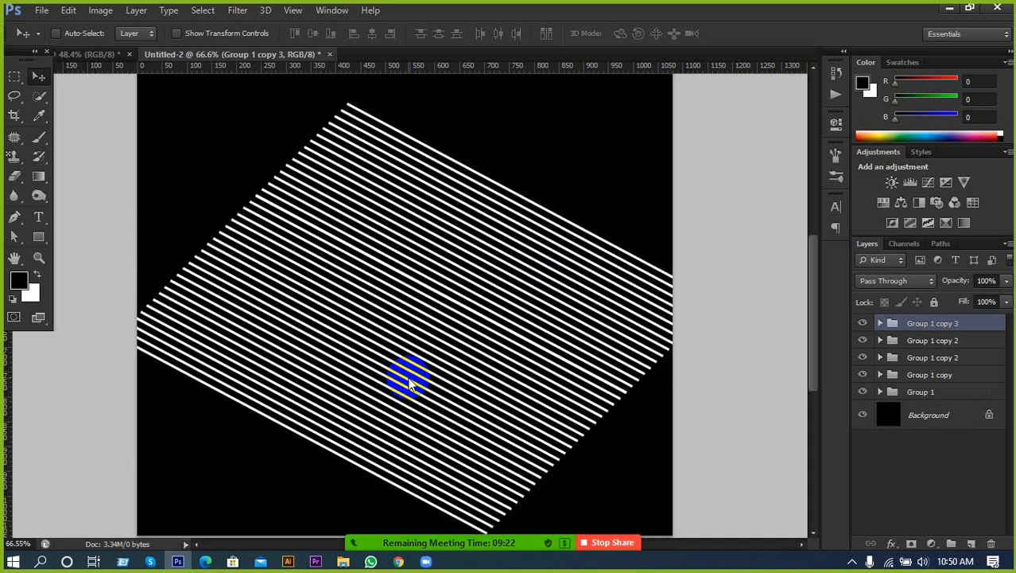
{"action": "scroll", "coordinate": [385, 384], "scroll_direction": "up", "scroll_amount": 5}
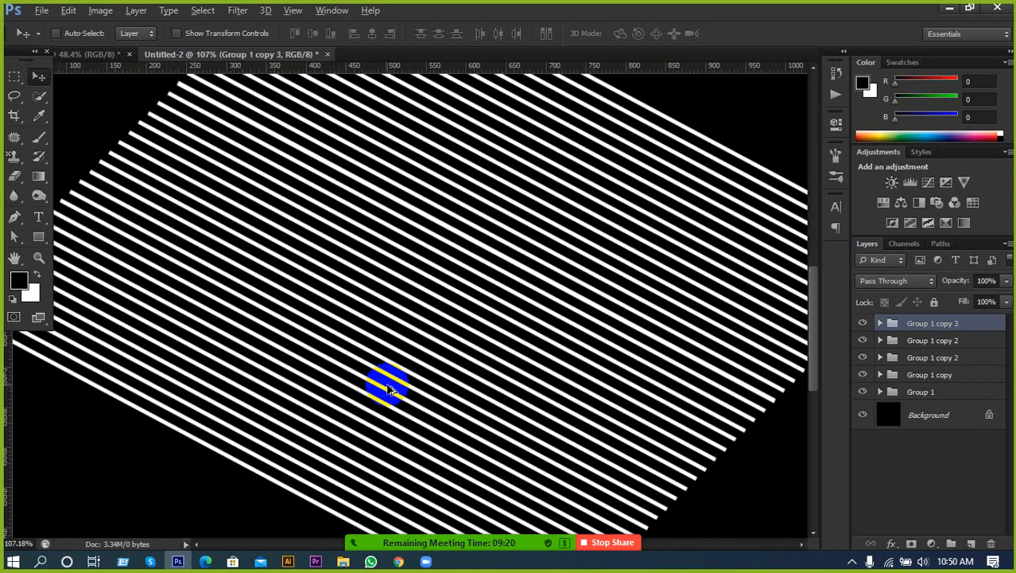
{"action": "scroll", "coordinate": [387, 387], "scroll_direction": "down", "scroll_amount": 3}
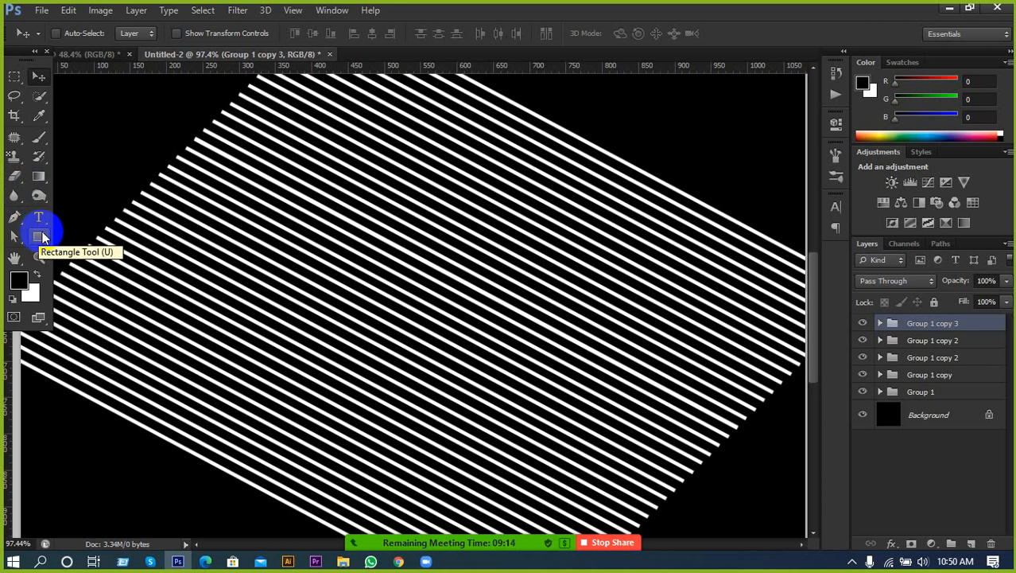
Step: Merge all five line groups into a single layer and toggle its visibility to check it
{"action": "scroll", "coordinate": [311, 227], "scroll_direction": "down", "scroll_amount": 3}
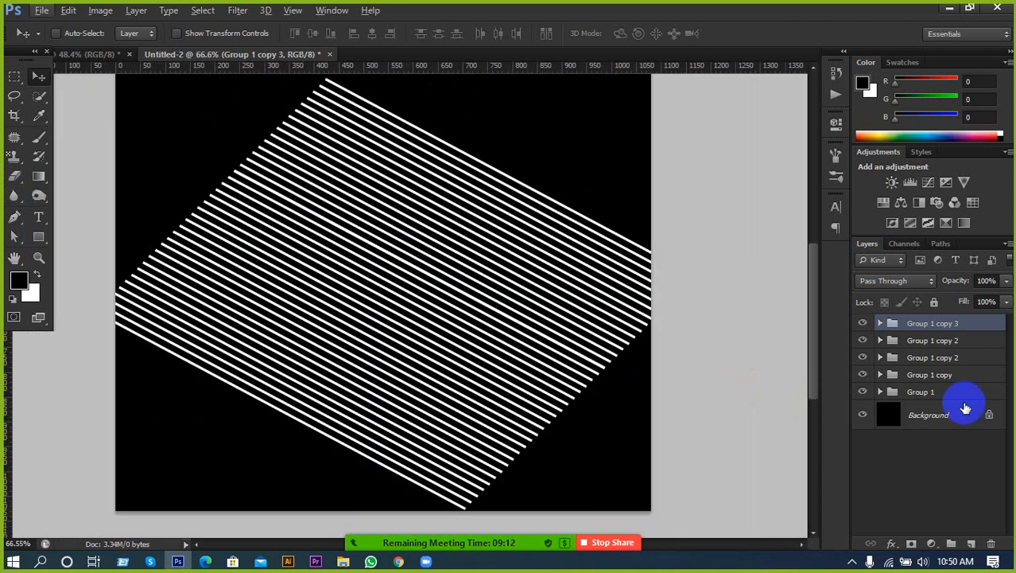
{"action": "left_click", "coordinate": [947, 391], "text": "shift"}
{"action": "right_click", "coordinate": [944, 342]}
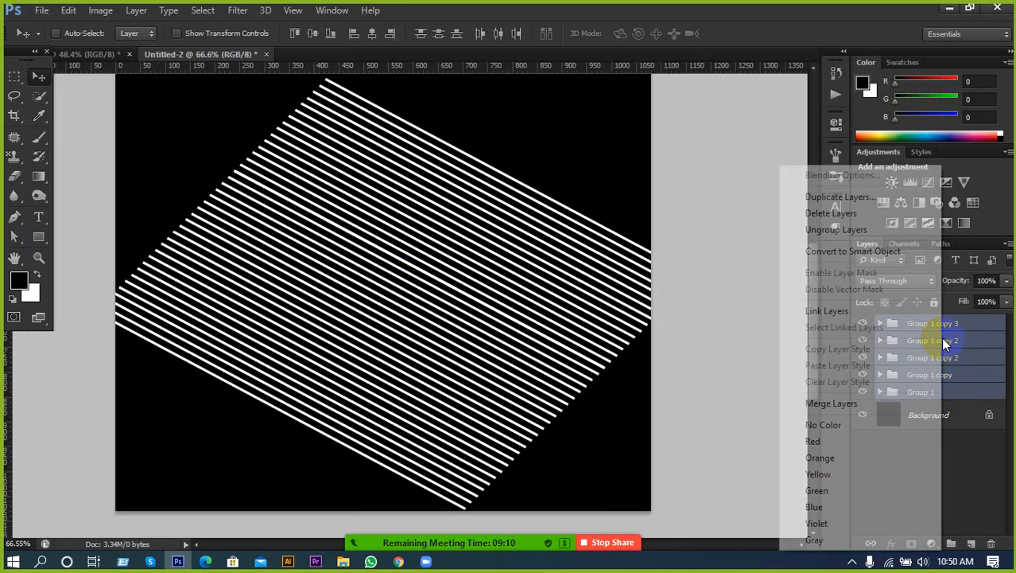
{"action": "left_click", "coordinate": [832, 403]}
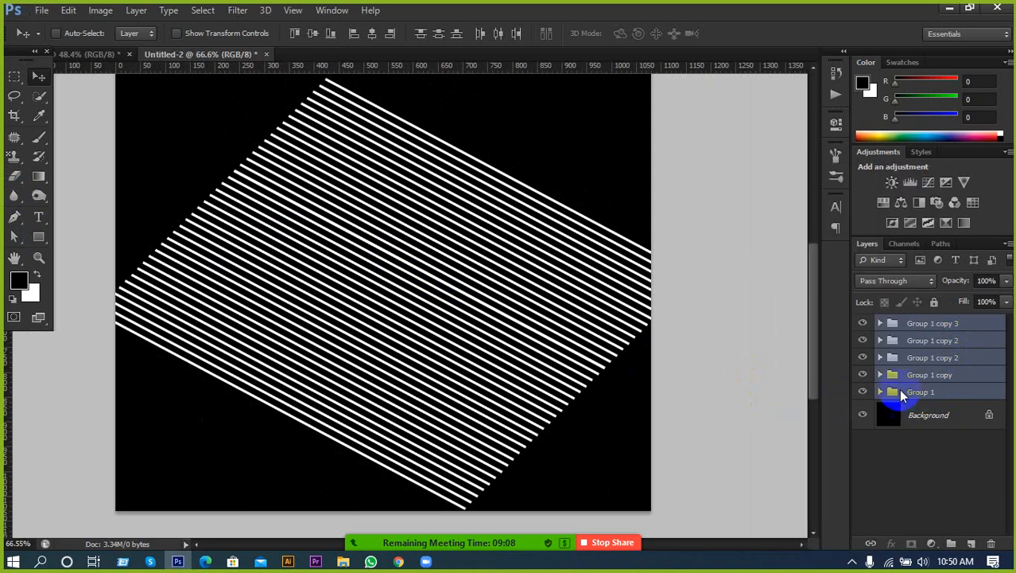
{"action": "left_click", "coordinate": [864, 330]}
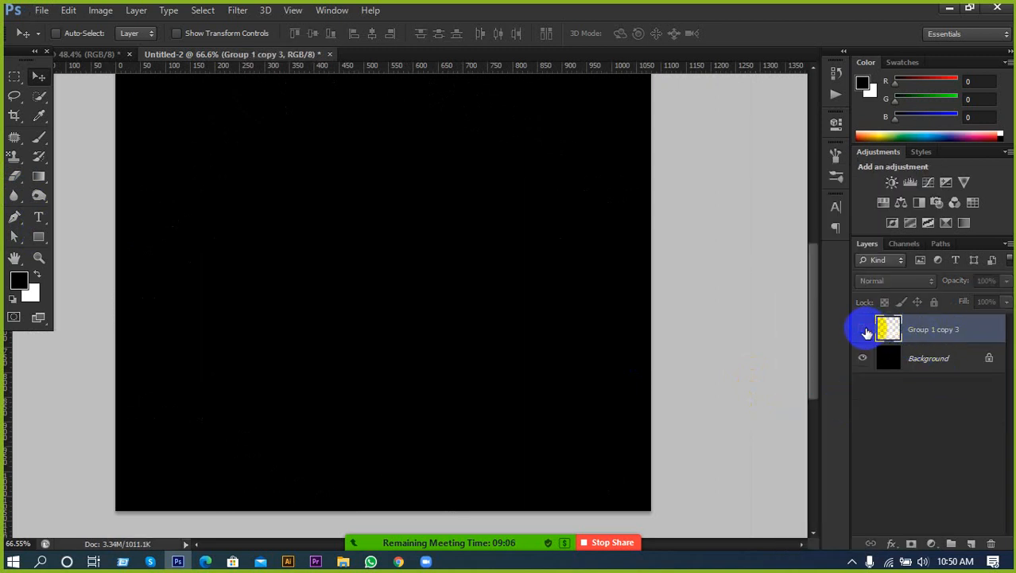
{"action": "left_click", "coordinate": [863, 330]}
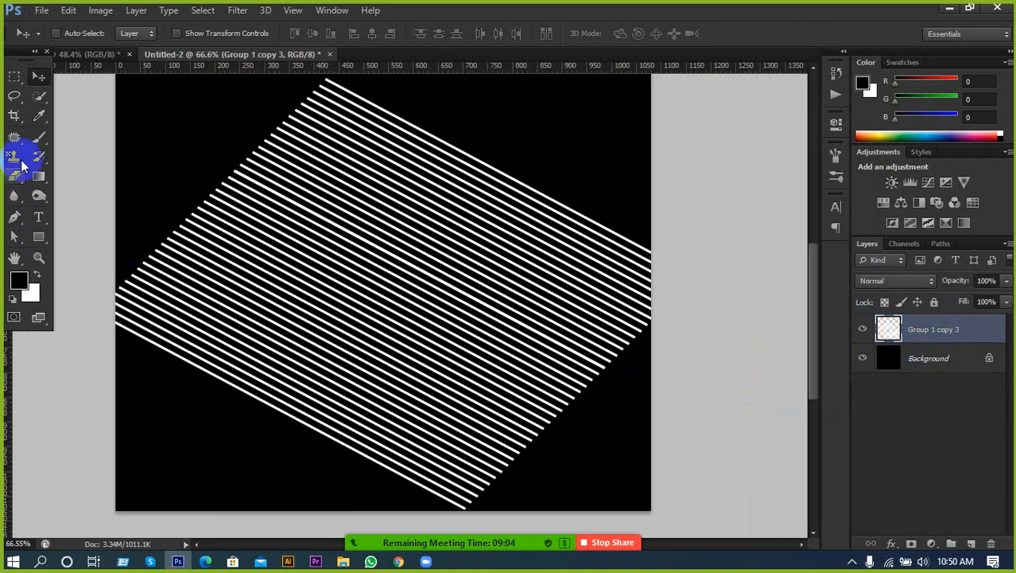
Step: Draw a circular selection over the middle of the line pattern with the Elliptical Marquee and invert it to cover the outside area
{"action": "left_click", "coordinate": [14, 76]}
{"action": "left_click", "coordinate": [50, 86]}
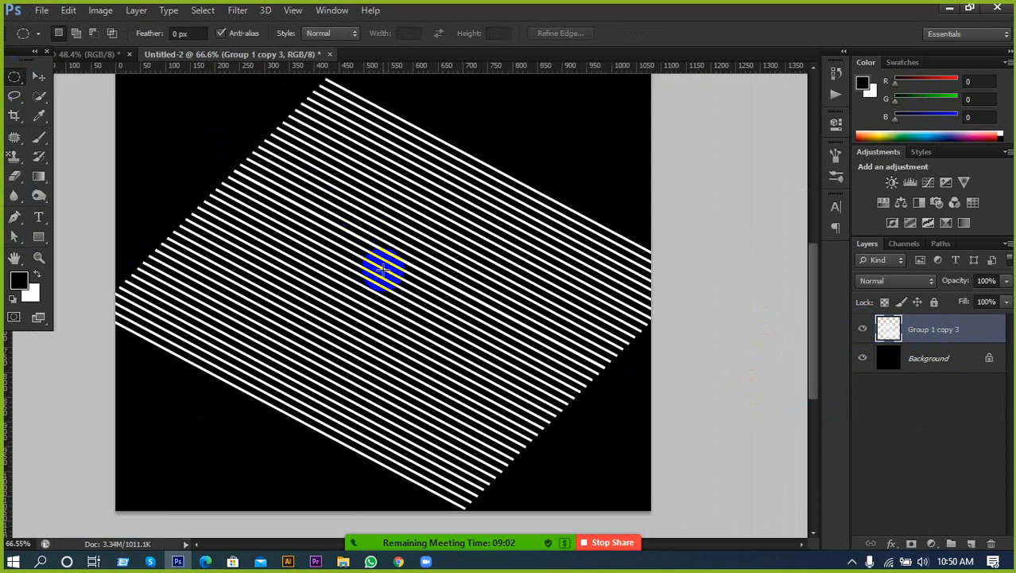
{"action": "left_click_drag", "start_coordinate": [386, 263], "coordinate": [538, 410]}
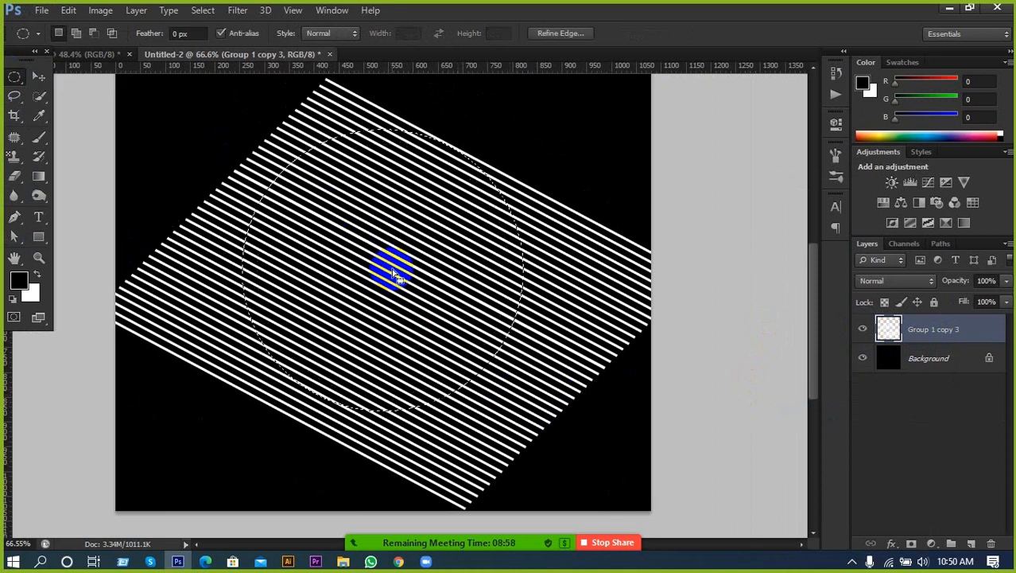
{"action": "left_click_drag", "start_coordinate": [385, 269], "coordinate": [389, 285]}
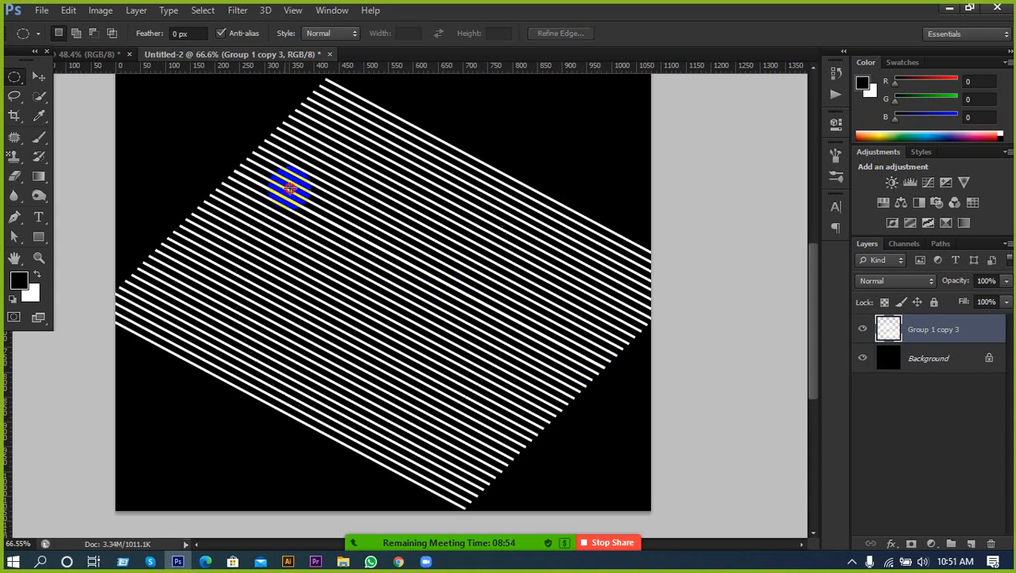
{"action": "mouse_move", "coordinate": [288, 186]}
{"action": "left_mouse_down"}
{"action": "mouse_move", "coordinate": [494, 336]}
{"action": "mouse_move", "coordinate": [583, 434]}
{"action": "left_mouse_up"}
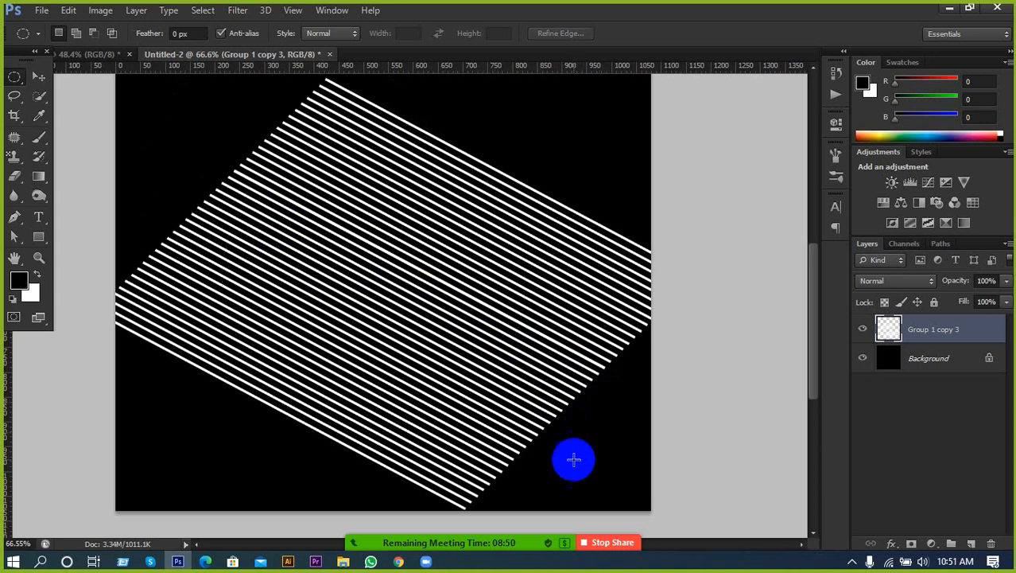
{"action": "left_click", "coordinate": [891, 359], "text": "ctrl+alt"}
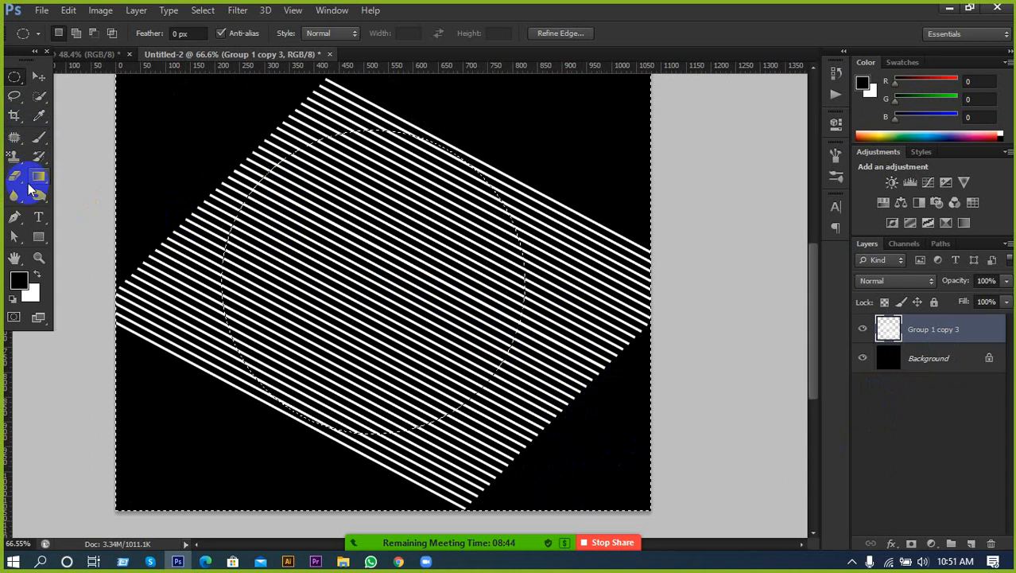
Step: Enlarge the Eraser brush to 800 px and partially erase the lines outside the circle
{"action": "left_click", "coordinate": [13, 179]}
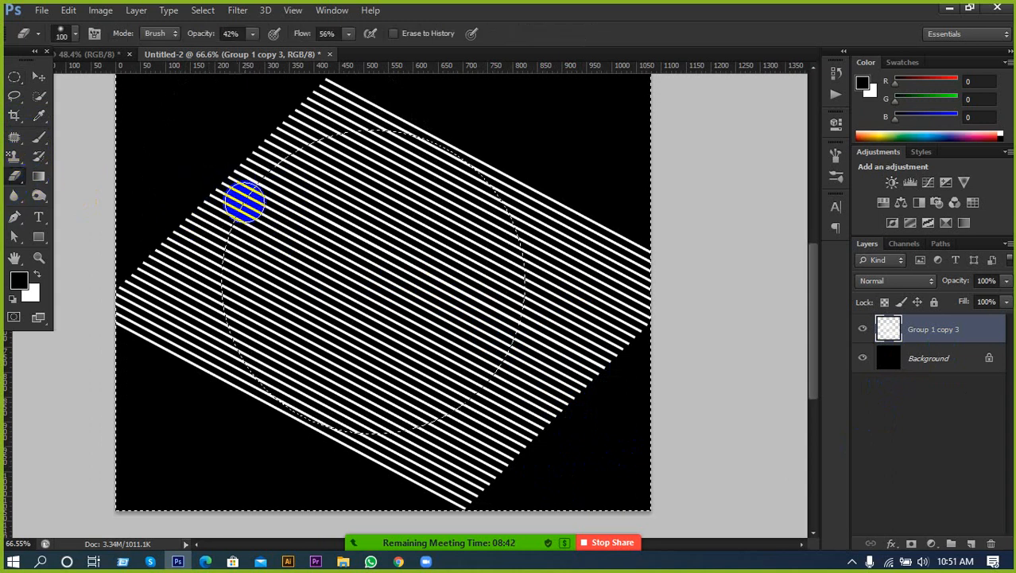
{"action": "scroll", "coordinate": [306, 259], "scroll_direction": "down", "scroll_amount": 1}
{"action": "key", "text": "bracketright"}
{"action": "key", "text": "bracketright"}
{"action": "key", "text": "bracketright"}
{"action": "key", "text": "bracketright"}
{"action": "key", "text": "bracketright"}
{"action": "key", "text": "bracketright"}
{"action": "key", "text": "bracketright"}
{"action": "key", "text": "bracketright"}
{"action": "key", "text": "bracketright"}
{"action": "key", "text": "bracketright"}
{"action": "key", "text": "bracketright"}
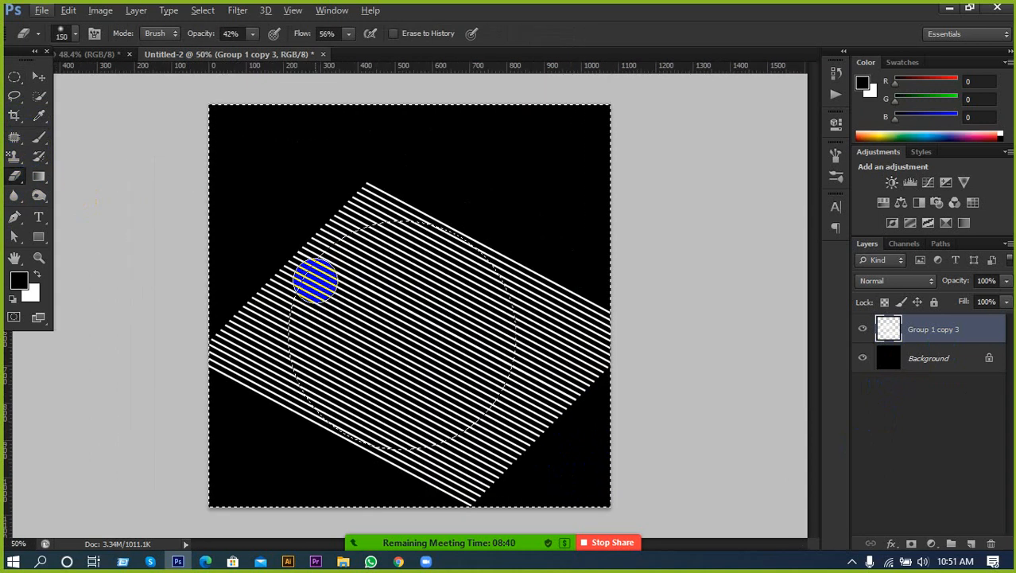
{"action": "mouse_move", "coordinate": [307, 265]}
{"action": "left_mouse_down"}
{"action": "mouse_move", "coordinate": [460, 197]}
{"action": "mouse_move", "coordinate": [220, 242]}
{"action": "mouse_move", "coordinate": [488, 443]}
{"action": "mouse_move", "coordinate": [597, 397]}
{"action": "mouse_move", "coordinate": [359, 173]}
{"action": "mouse_move", "coordinate": [302, 172]}
{"action": "left_mouse_up"}
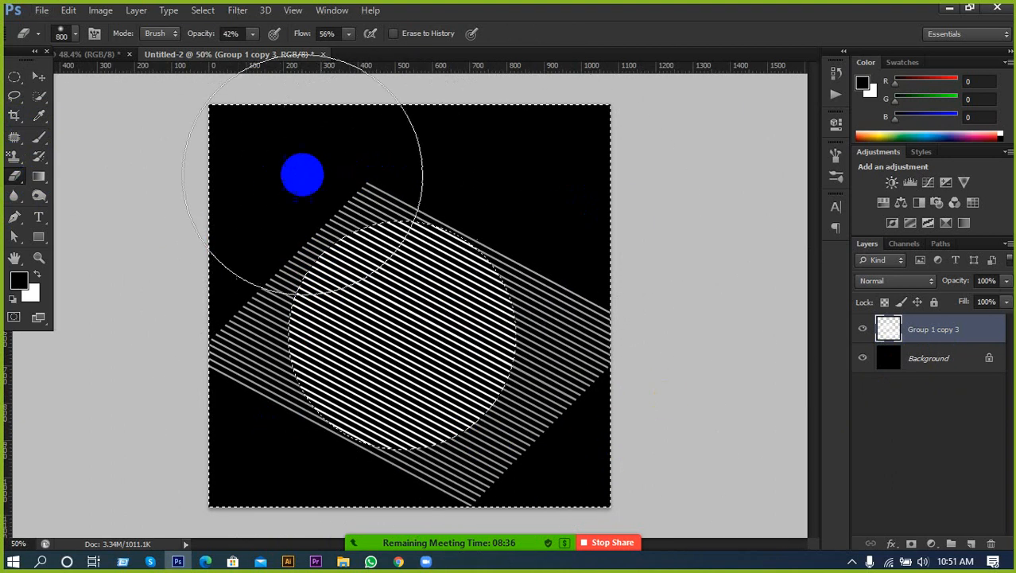
Step: Set the Eraser's opacity and flow to 100%, fully erase the lines outside the circle, and deselect
{"action": "left_click", "coordinate": [74, 33]}
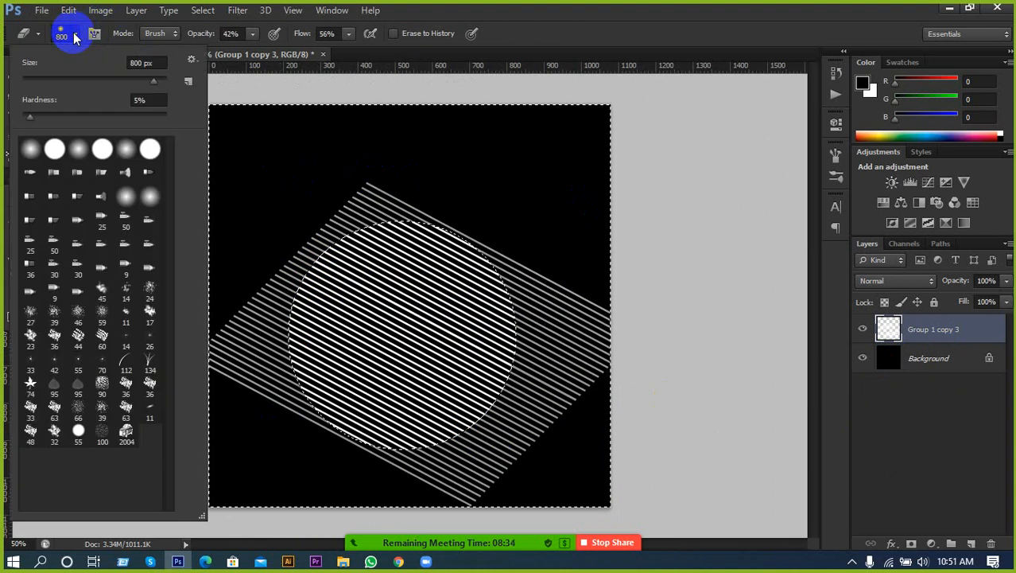
{"action": "left_click", "coordinate": [251, 33]}
{"action": "left_click_drag", "start_coordinate": [243, 56], "coordinate": [398, 59]}
{"action": "left_click", "coordinate": [346, 34]}
{"action": "mouse_move", "coordinate": [207, 200]}
{"action": "left_mouse_down"}
{"action": "mouse_move", "coordinate": [488, 202]}
{"action": "mouse_move", "coordinate": [490, 265]}
{"action": "mouse_move", "coordinate": [236, 281]}
{"action": "mouse_move", "coordinate": [662, 473]}
{"action": "mouse_move", "coordinate": [348, 479]}
{"action": "mouse_move", "coordinate": [604, 289]}
{"action": "mouse_move", "coordinate": [238, 184]}
{"action": "mouse_move", "coordinate": [271, 280]}
{"action": "left_mouse_up"}
{"action": "key", "text": "ctrl+d"}
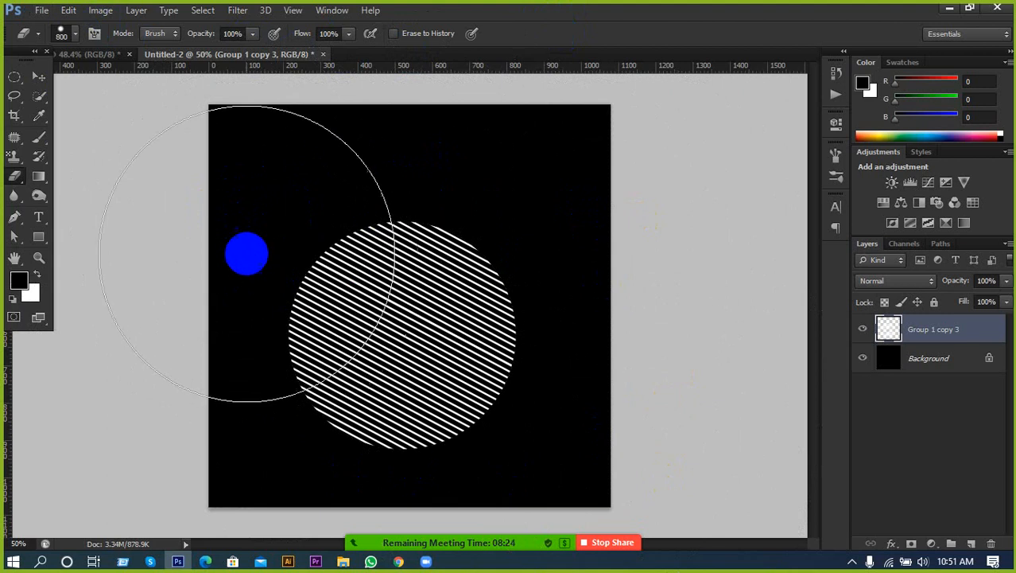
Step: Move the striped circle into the sale post over the portrait, scale it to about 74% and rotate it about 9°
{"action": "left_click", "coordinate": [38, 77]}
{"action": "left_click_drag", "start_coordinate": [460, 341], "coordinate": [399, 255]}
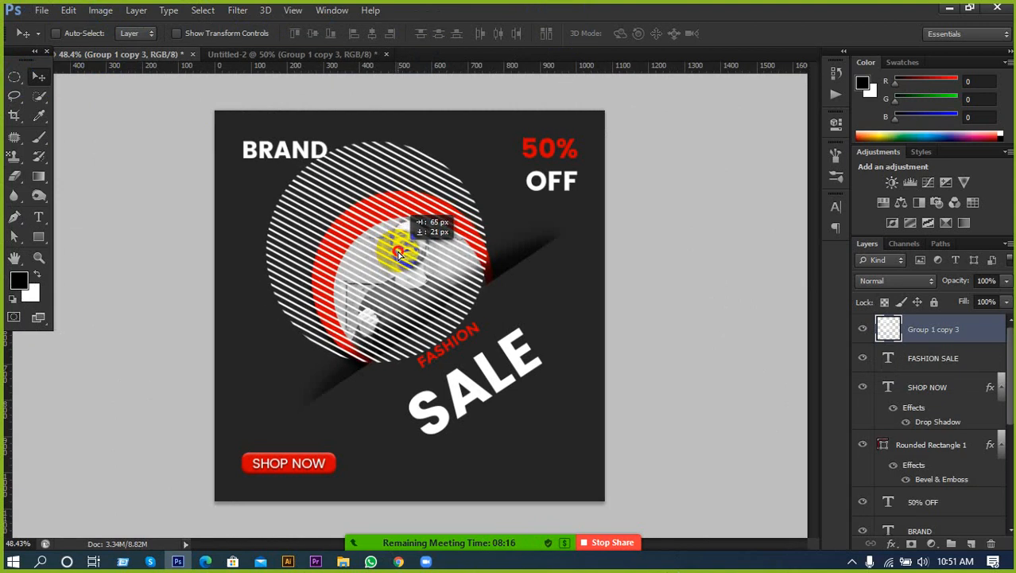
{"action": "key", "text": "ctrl+t"}
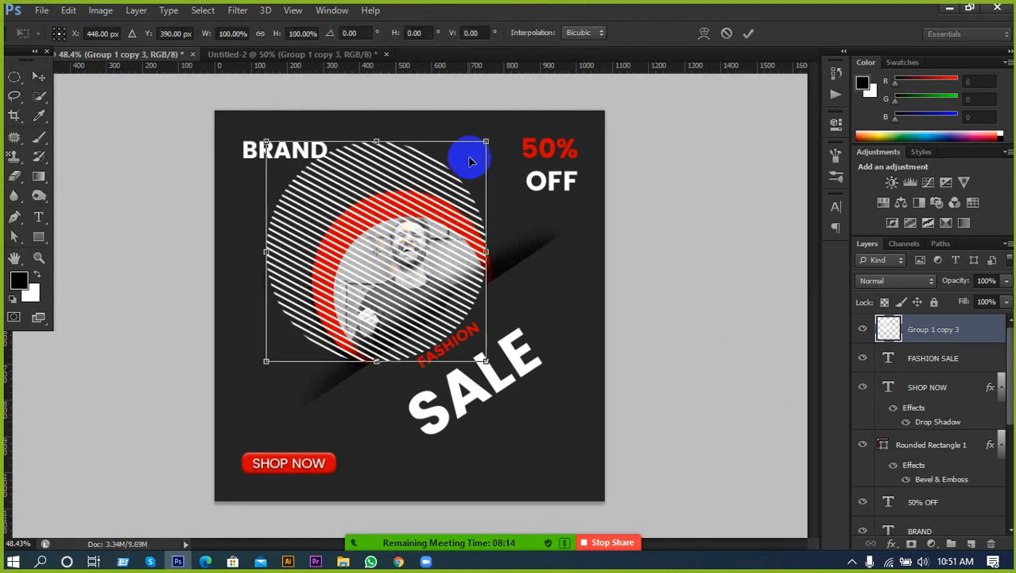
{"action": "left_click_drag", "start_coordinate": [494, 140], "coordinate": [461, 169]}
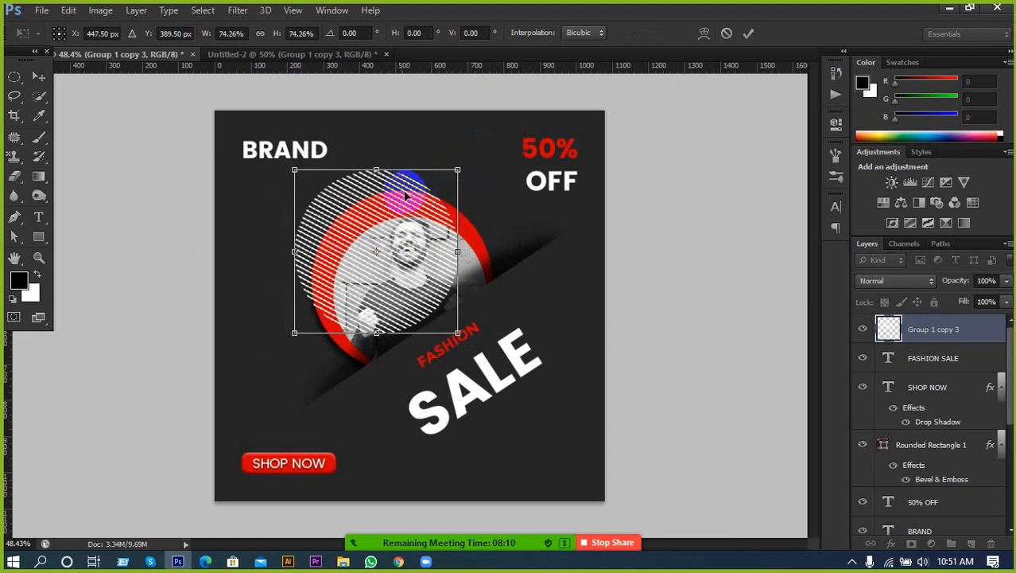
{"action": "left_click_drag", "start_coordinate": [400, 197], "coordinate": [405, 204]}
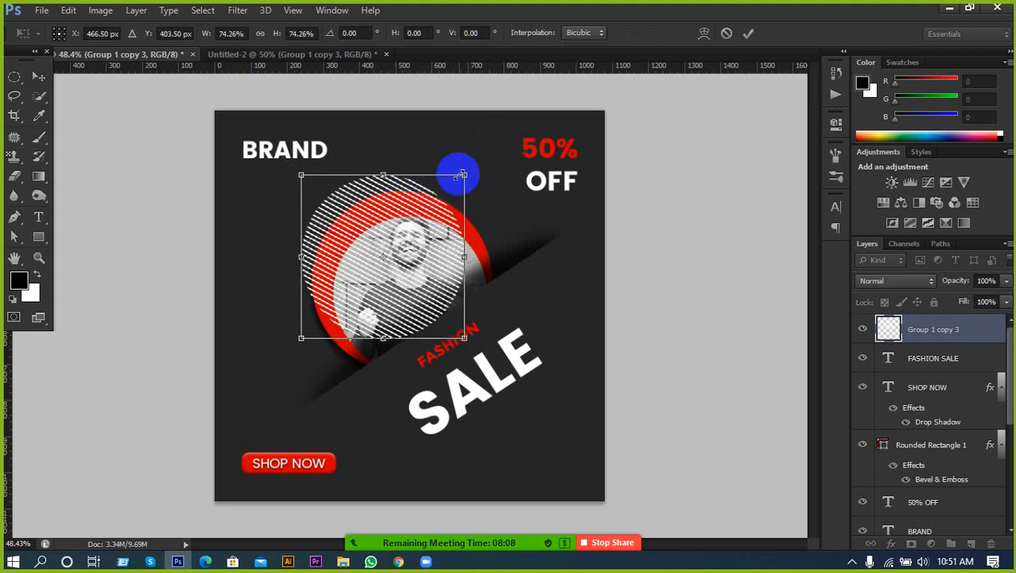
{"action": "left_click_drag", "start_coordinate": [479, 168], "coordinate": [487, 184]}
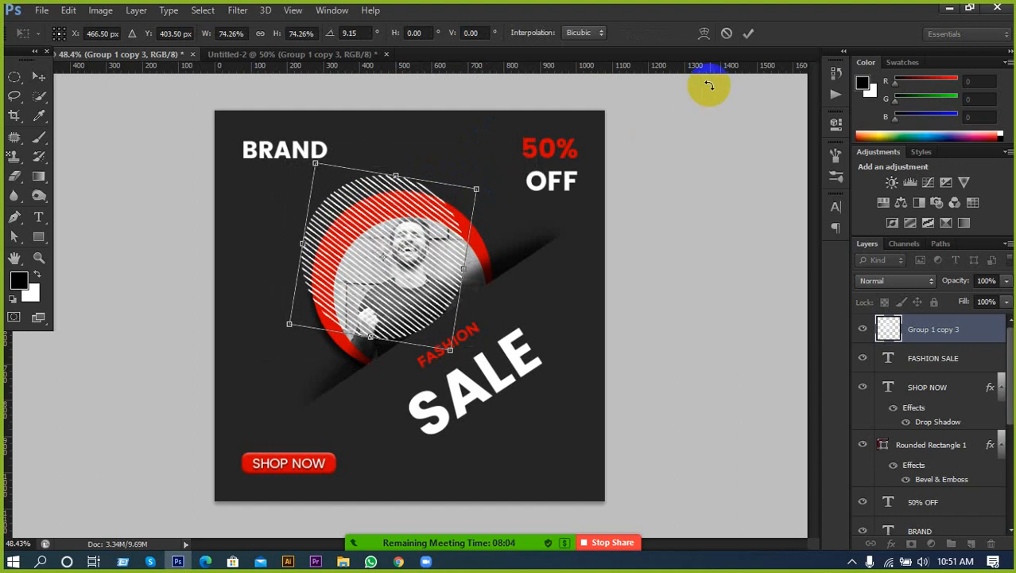
{"action": "left_click", "coordinate": [752, 33]}
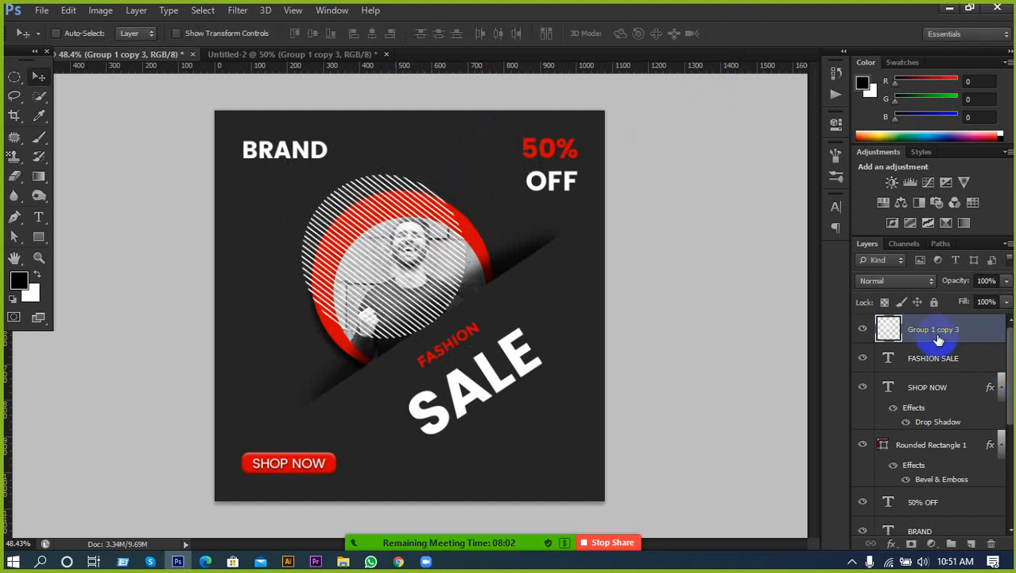
Step: Reorder the striped circle's layer, Group 1 copy 3, directly beneath the Ellipse 1 layer behind the red circle
{"action": "left_click_drag", "start_coordinate": [938, 340], "coordinate": [968, 491]}
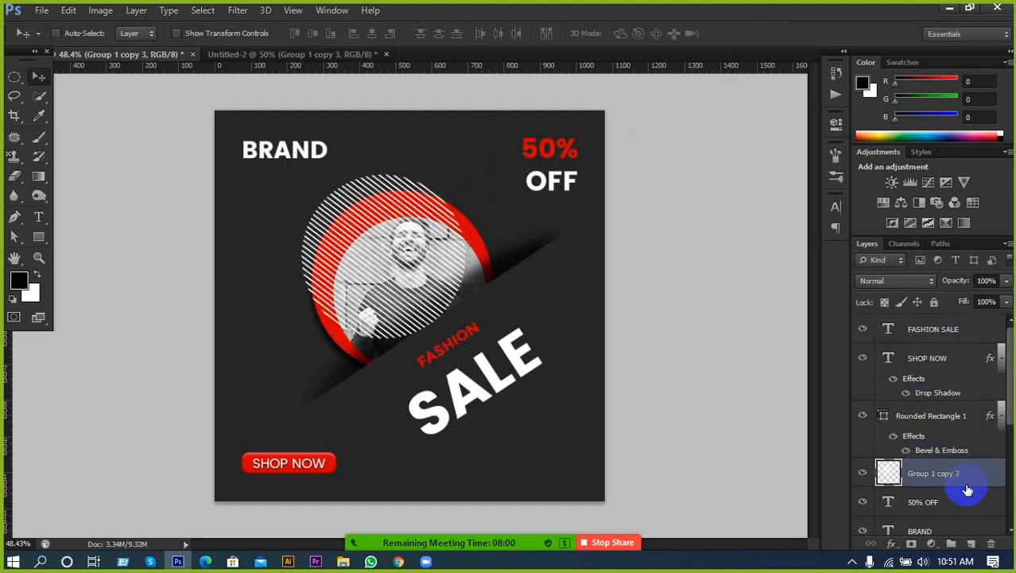
{"action": "scroll", "coordinate": [939, 466], "scroll_direction": "down", "scroll_amount": 4}
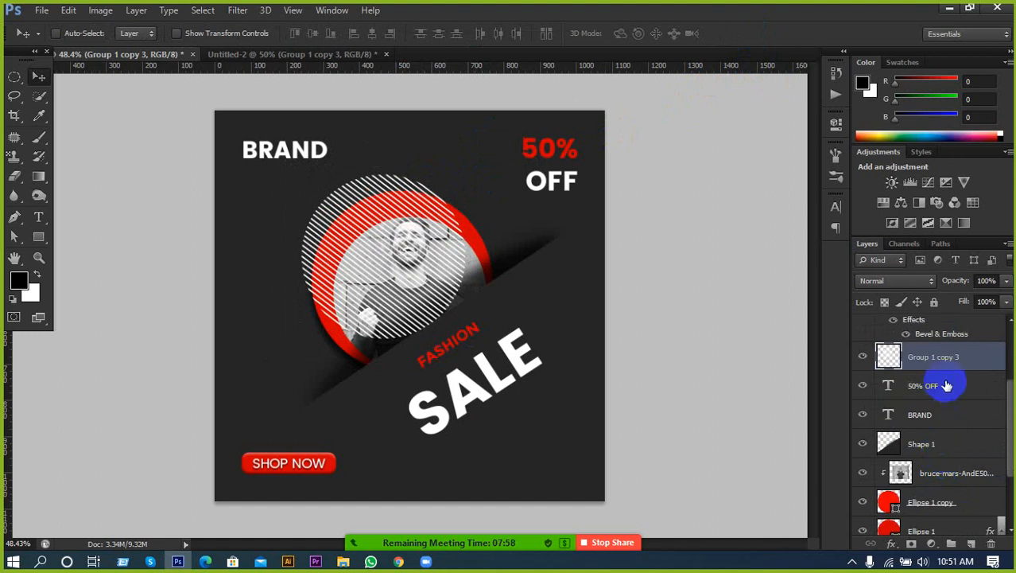
{"action": "scroll", "coordinate": [947, 390], "scroll_direction": "down", "scroll_amount": 1}
{"action": "left_click_drag", "start_coordinate": [962, 338], "coordinate": [967, 525]}
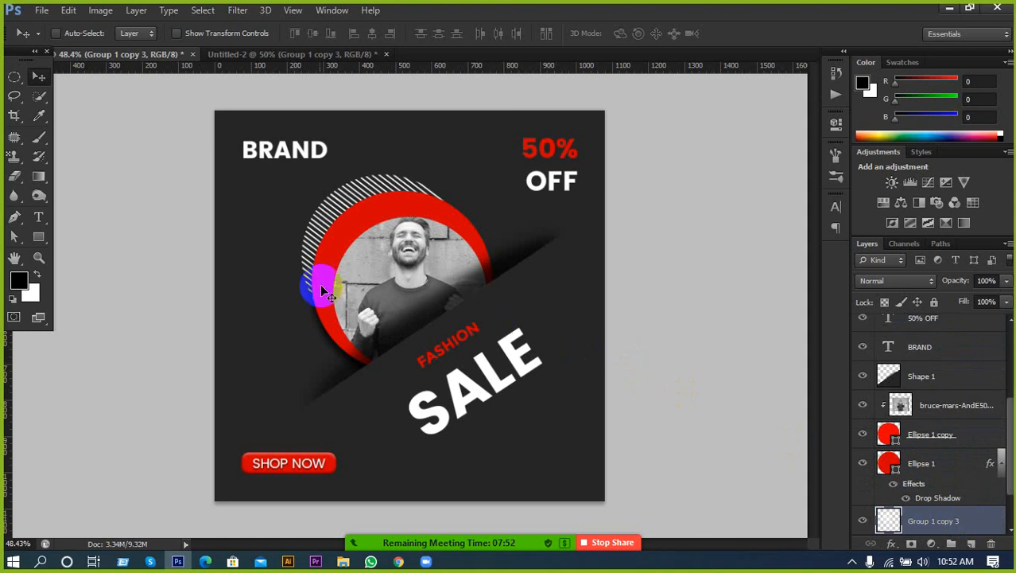
Step: Rotate the striped circle behind the portrait by about 6° with Free Transform
{"action": "scroll", "coordinate": [271, 260], "scroll_direction": "down", "scroll_amount": 2}
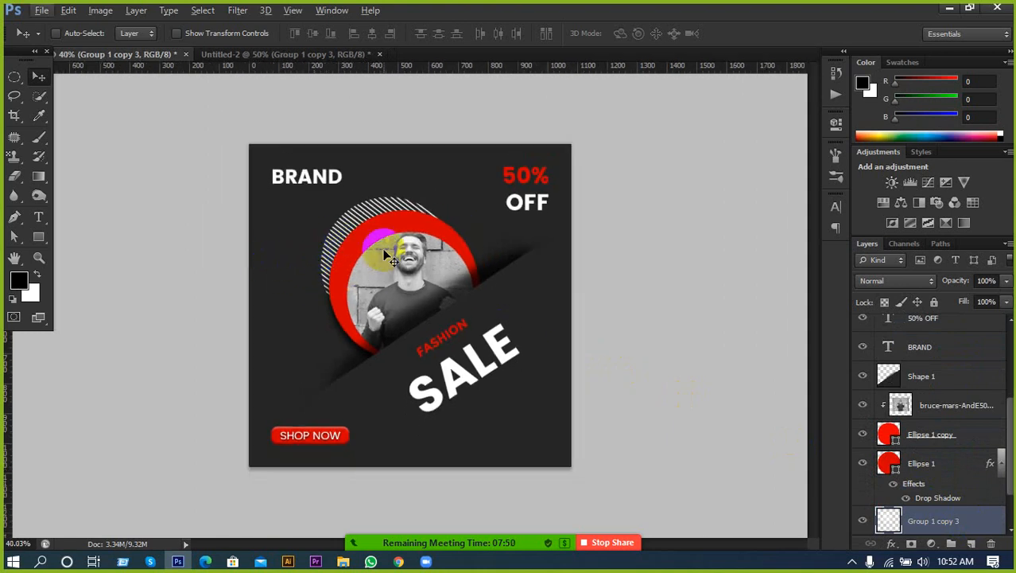
{"action": "key", "text": "ctrl+t"}
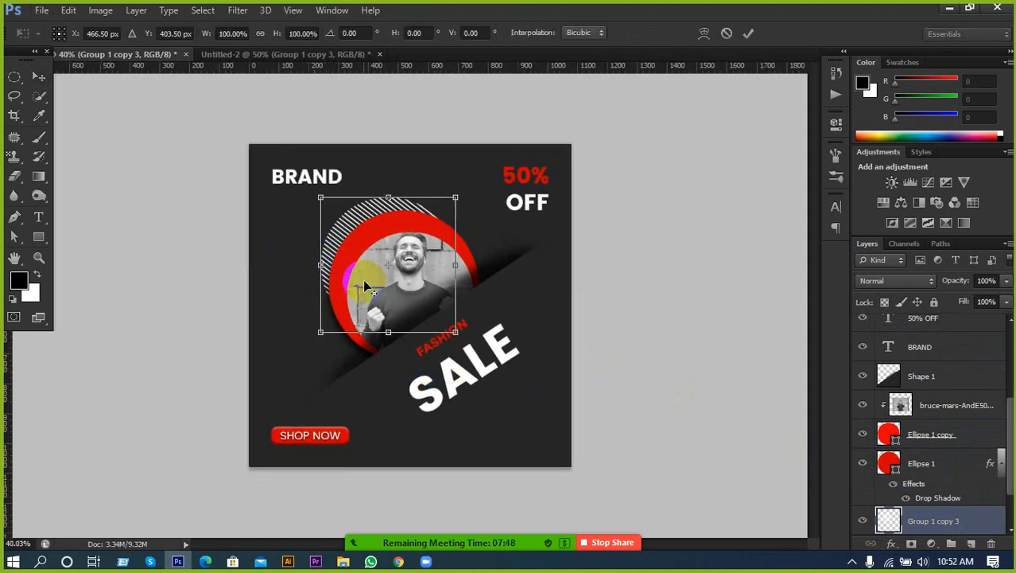
{"action": "scroll", "coordinate": [363, 279], "scroll_direction": "up", "scroll_amount": 2}
{"action": "left_click_drag", "start_coordinate": [475, 163], "coordinate": [491, 170]}
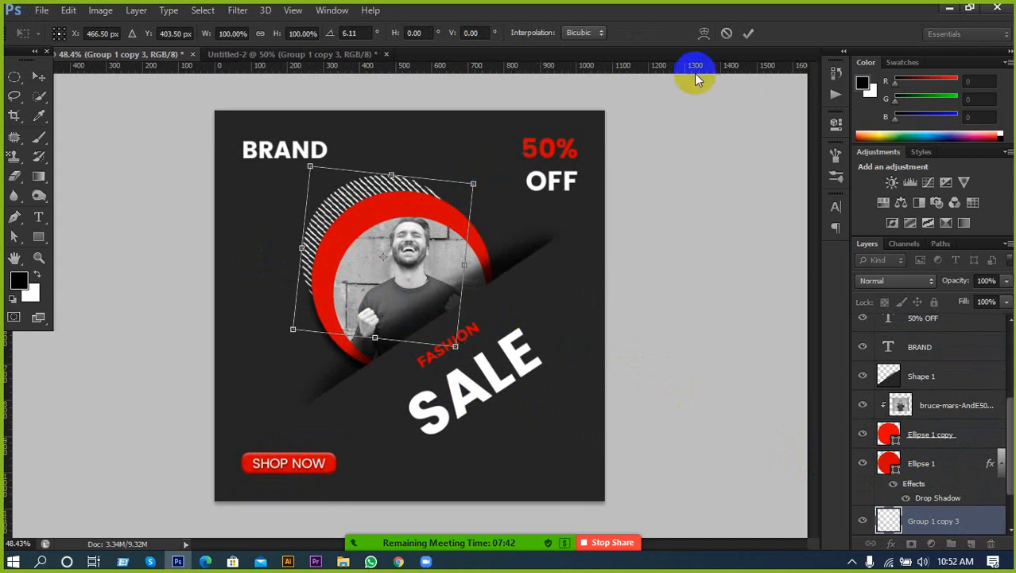
{"action": "left_click", "coordinate": [749, 33]}
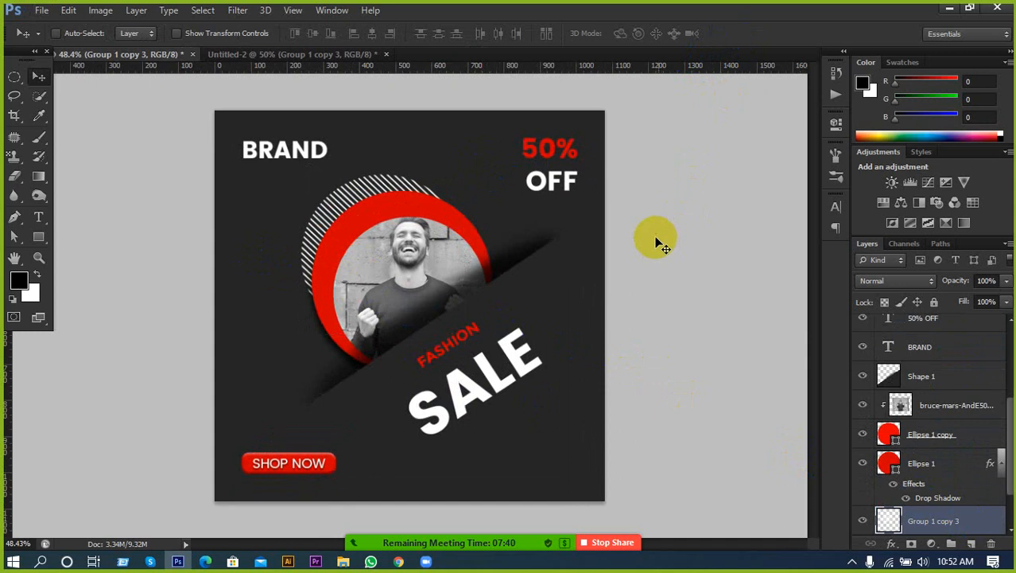
Step: Nudge the striped circle slightly down and right so less of it extends beyond the red ring
{"action": "scroll", "coordinate": [599, 278], "scroll_direction": "down", "scroll_amount": 4}
{"action": "scroll", "coordinate": [498, 328], "scroll_direction": "up", "scroll_amount": 4}
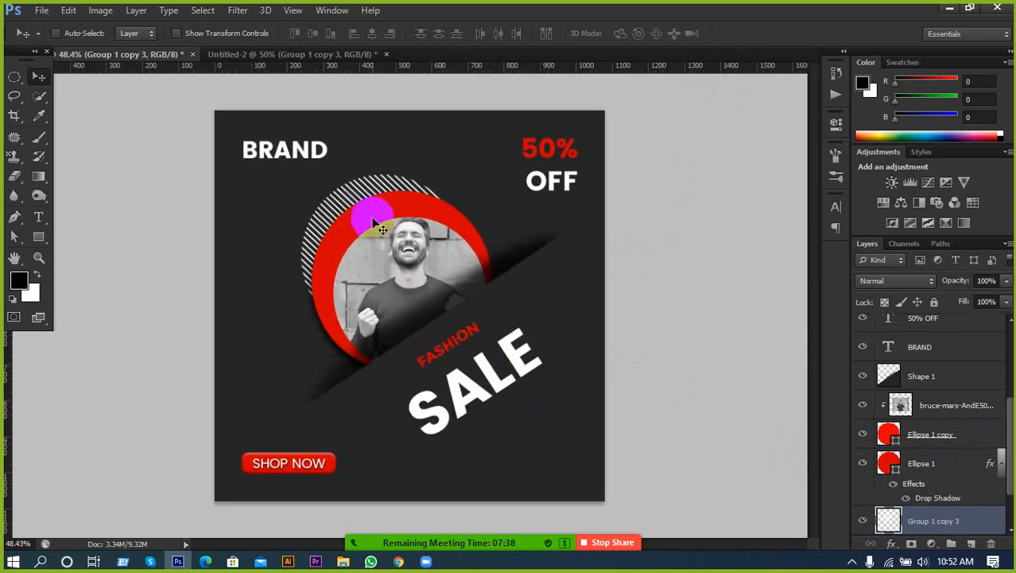
{"action": "left_click_drag", "start_coordinate": [348, 201], "coordinate": [351, 200]}
{"action": "scroll", "coordinate": [368, 214], "scroll_direction": "down", "scroll_amount": 2}
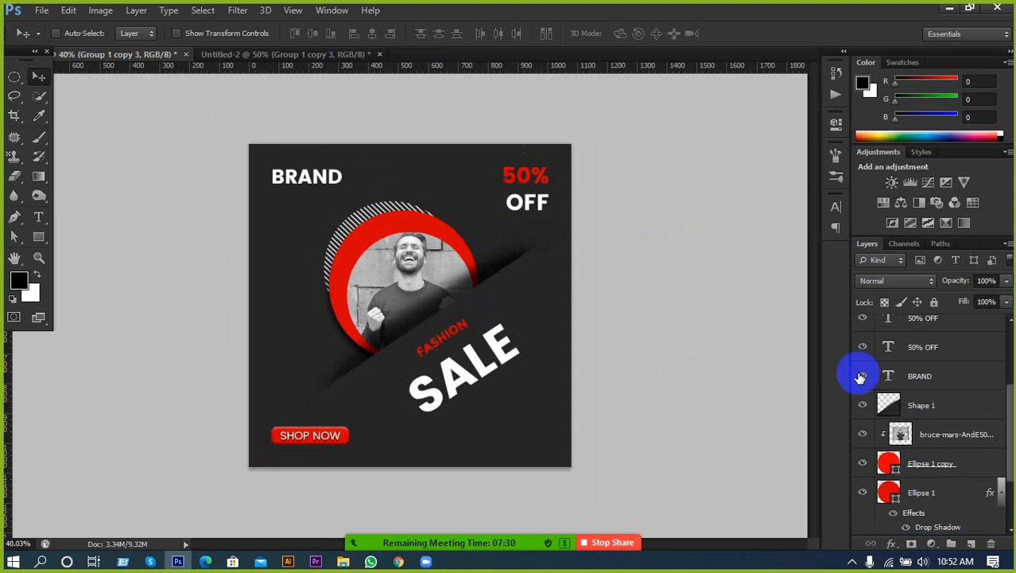
Step: Group the SHOP NOW text with its Rounded Rectangle 1 button and name the group Shop Now
{"action": "scroll", "coordinate": [937, 374], "scroll_direction": "up", "scroll_amount": 5}
{"action": "left_click", "coordinate": [945, 333]}
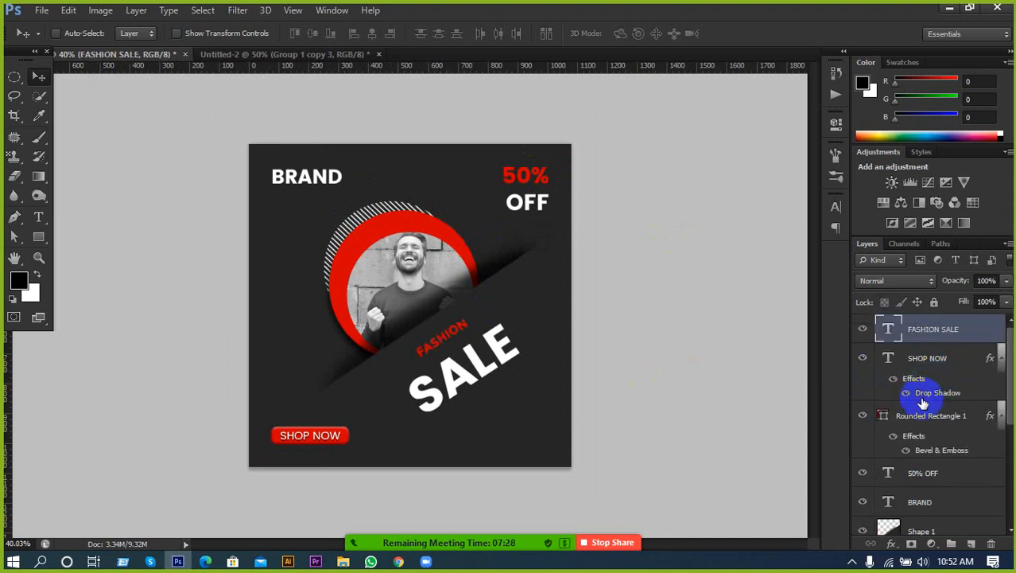
{"action": "left_click", "coordinate": [912, 364], "text": "shift"}
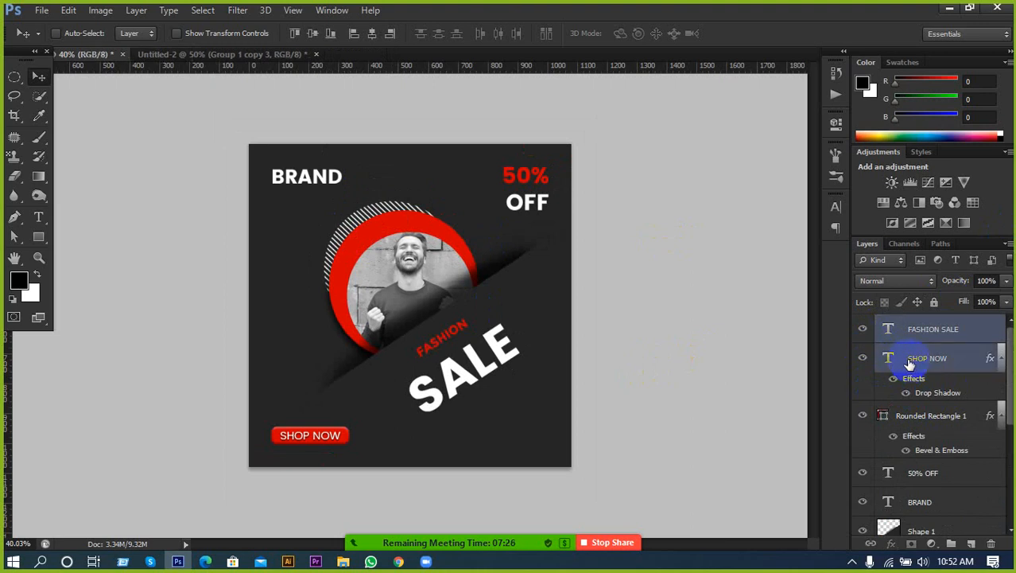
{"action": "left_click", "coordinate": [946, 368]}
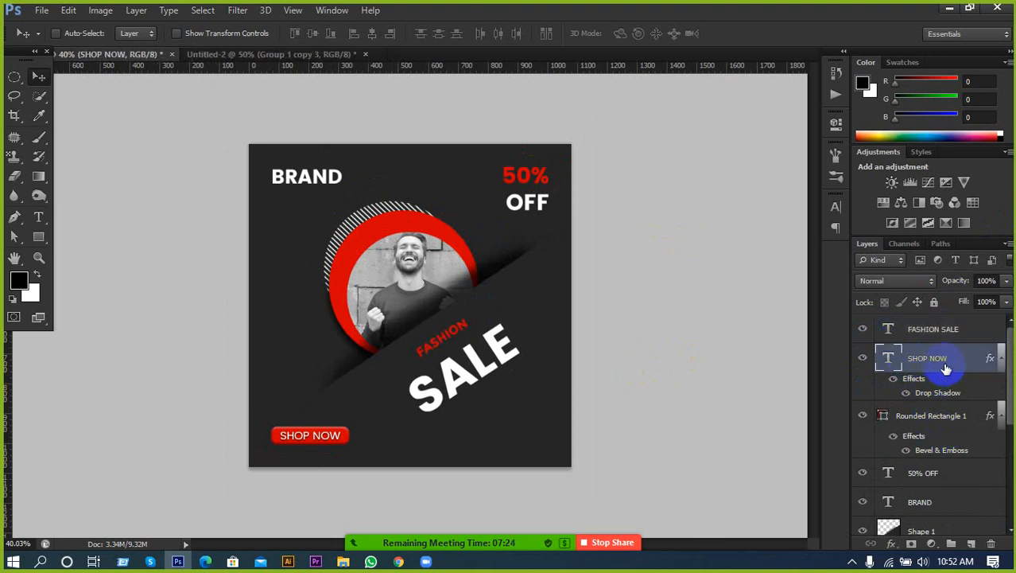
{"action": "left_click", "coordinate": [944, 417], "text": "shift"}
{"action": "key", "text": "ctrl+g"}
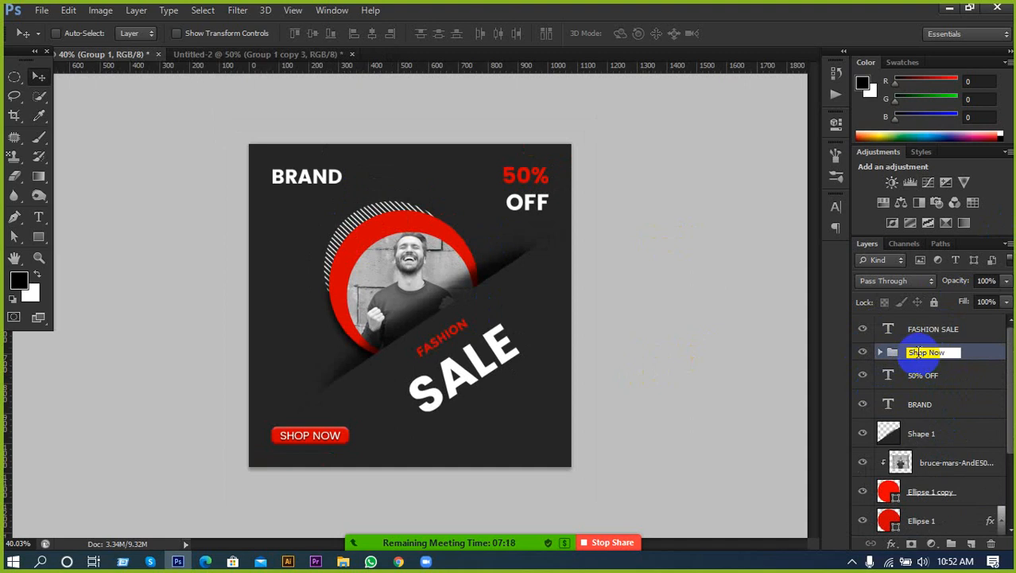
Step: Toggle the visibility of the FASHION SALE and 50% OFF text layers to check what each contains
{"action": "left_click", "coordinate": [930, 333]}
{"action": "left_click", "coordinate": [864, 329]}
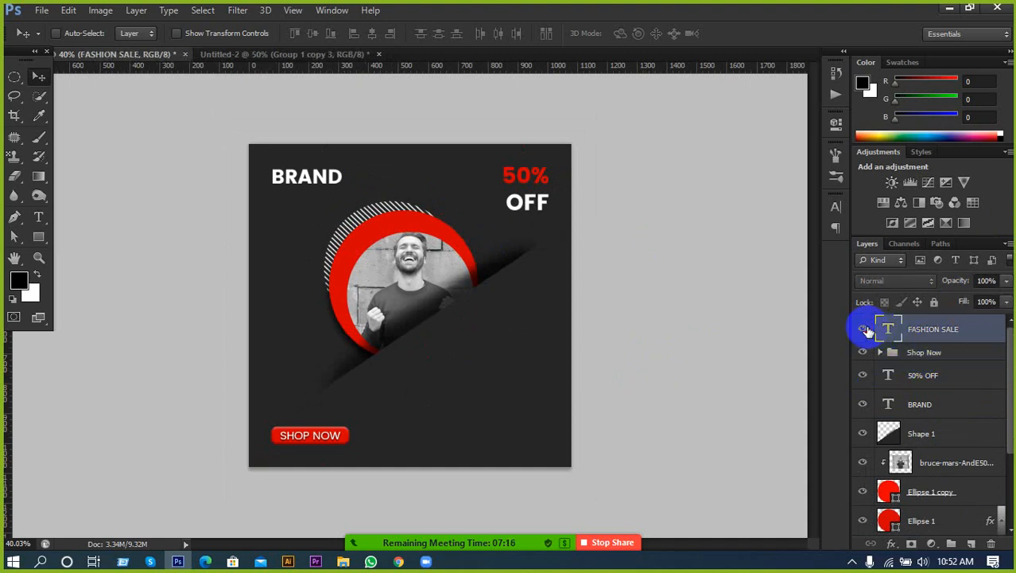
{"action": "left_click", "coordinate": [863, 329]}
{"action": "left_click", "coordinate": [892, 375]}
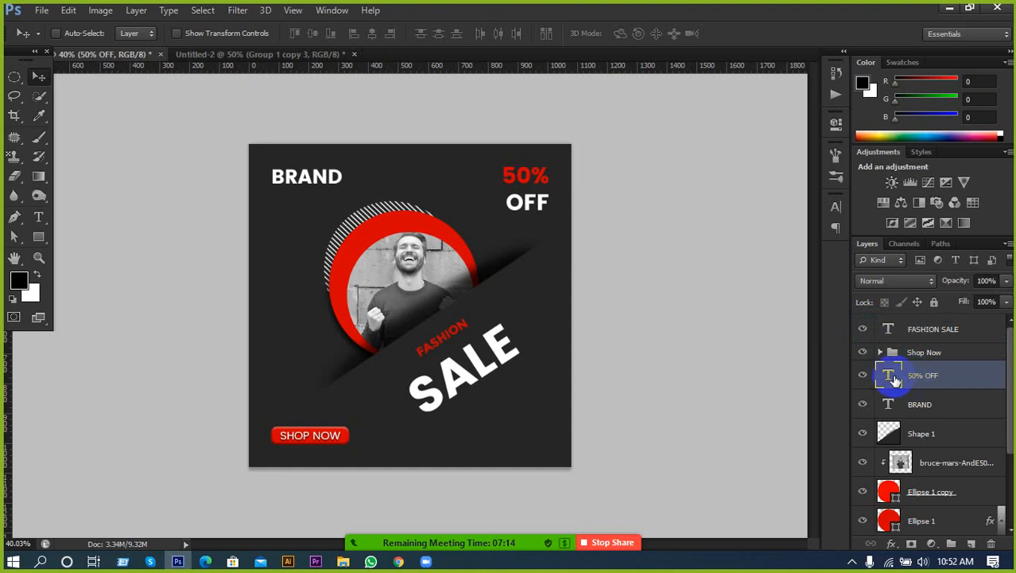
{"action": "left_click", "coordinate": [863, 375]}
{"action": "left_click", "coordinate": [864, 375]}
Step: Group the FASHION SALE, 50% OFF and BRAND text layers and name the group Text
{"action": "left_click", "coordinate": [969, 331], "text": "ctrl"}
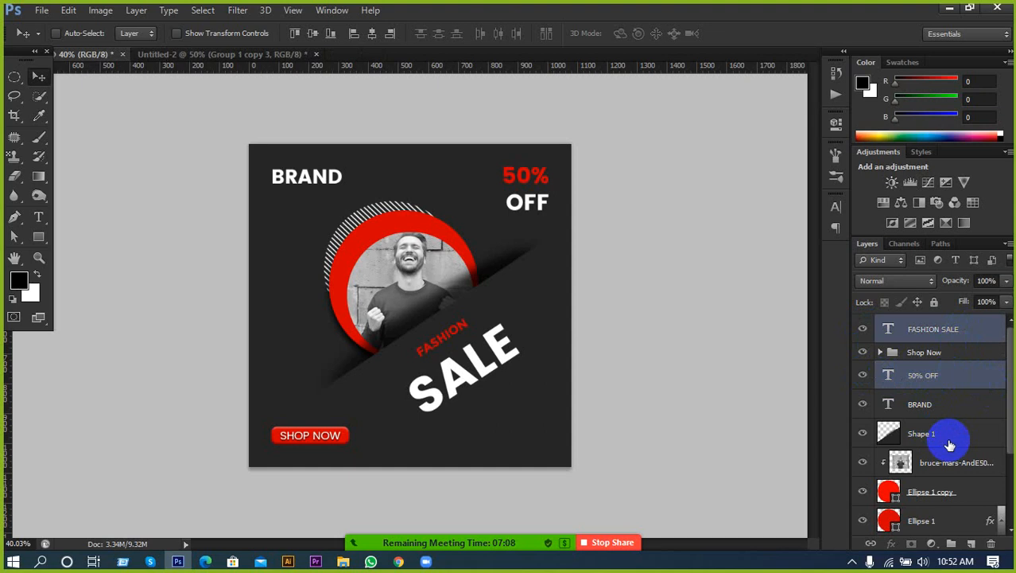
{"action": "left_click", "coordinate": [942, 407], "text": "ctrl"}
{"action": "scroll", "coordinate": [980, 470], "scroll_direction": "down", "scroll_amount": 2}
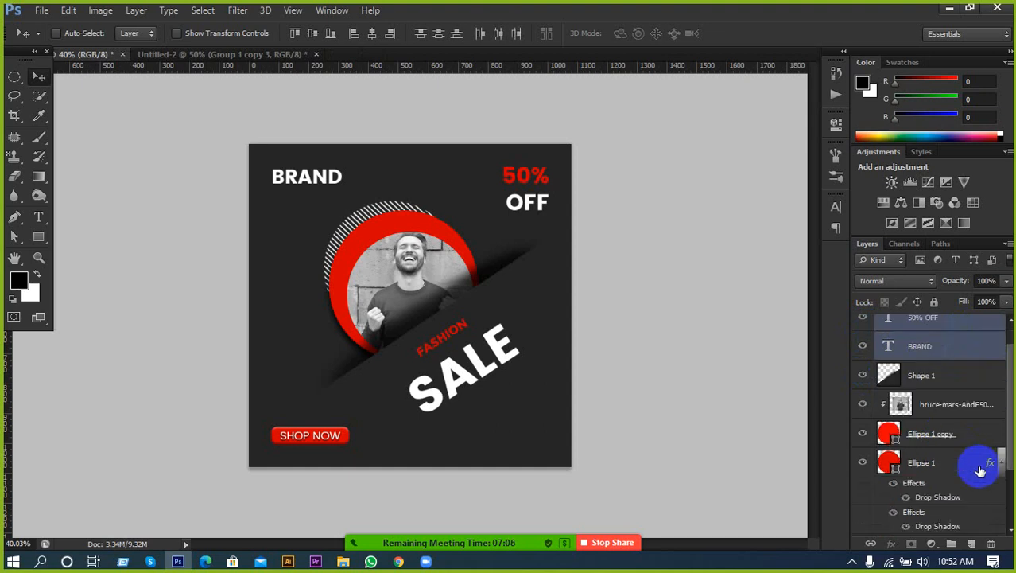
{"action": "scroll", "coordinate": [981, 470], "scroll_direction": "down", "scroll_amount": 2}
{"action": "scroll", "coordinate": [983, 467], "scroll_direction": "up", "scroll_amount": 3}
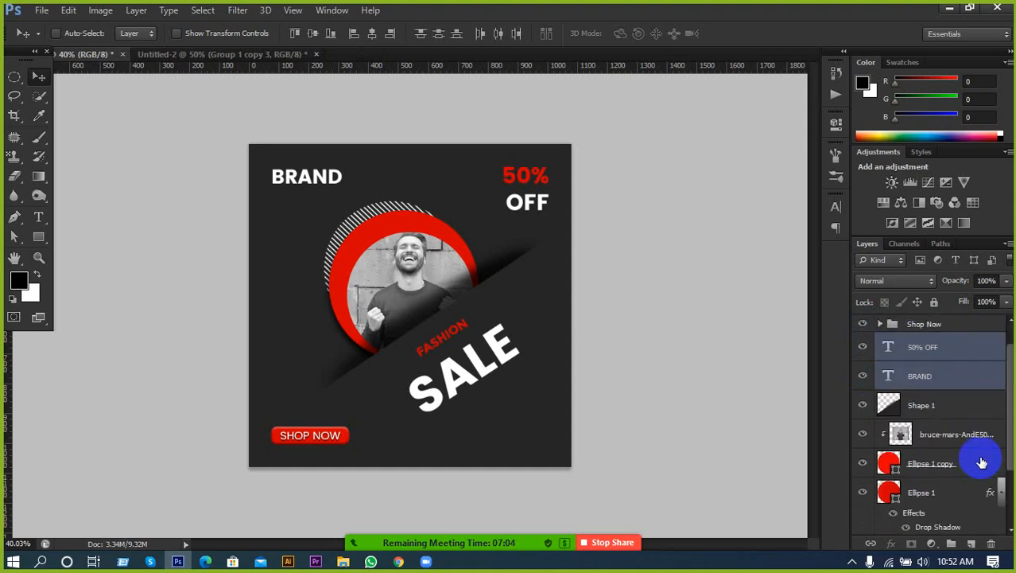
{"action": "key", "text": "ctrl+g"}
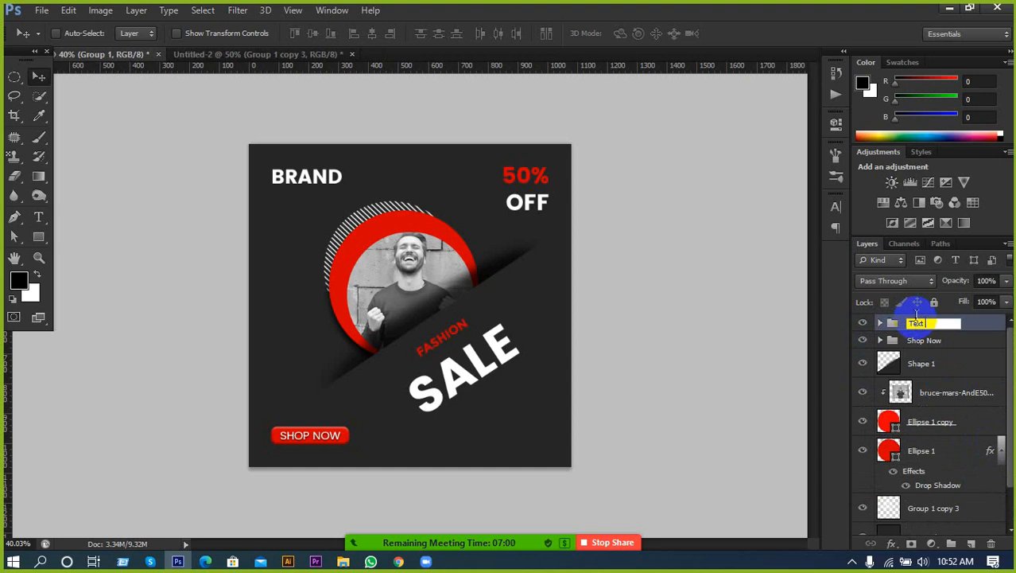
{"action": "left_click", "coordinate": [918, 324]}
{"action": "type", "text": "Text"}
Step: Group Shape 1, the portrait photo and both red ellipse layers, and name the group Image here
{"action": "left_click", "coordinate": [906, 363]}
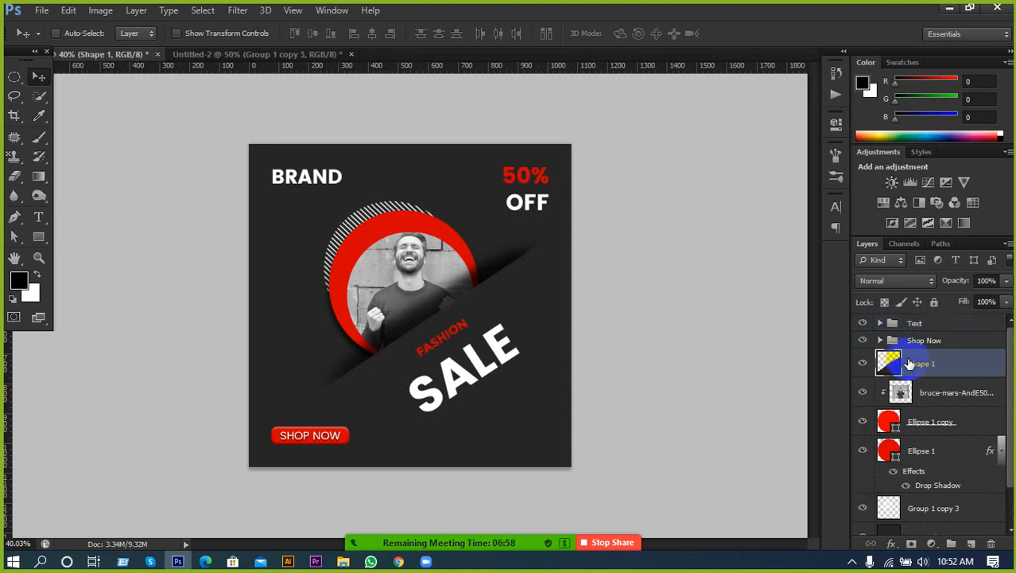
{"action": "left_click", "coordinate": [932, 460], "text": "shift"}
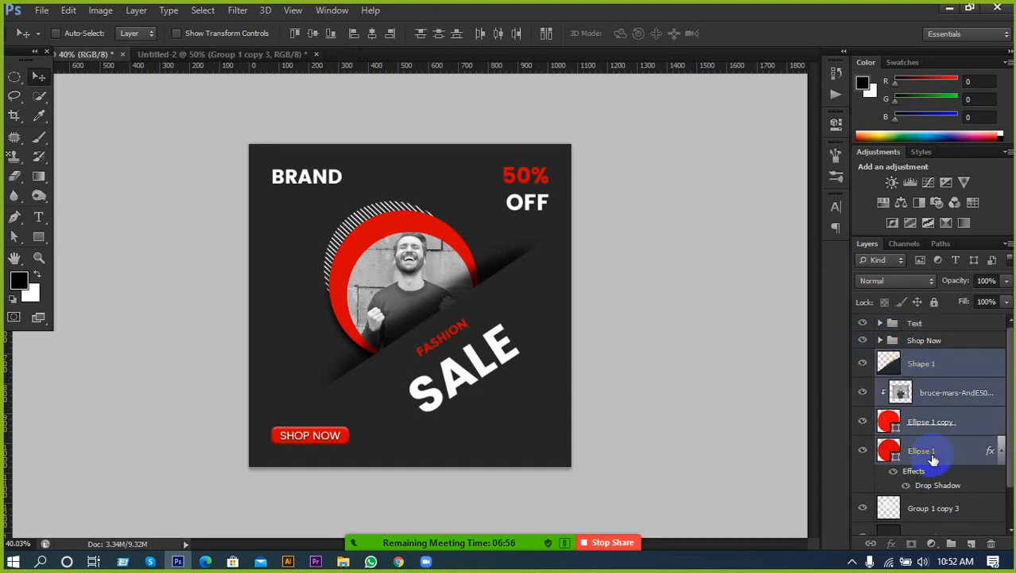
{"action": "key", "text": "ctrl+g"}
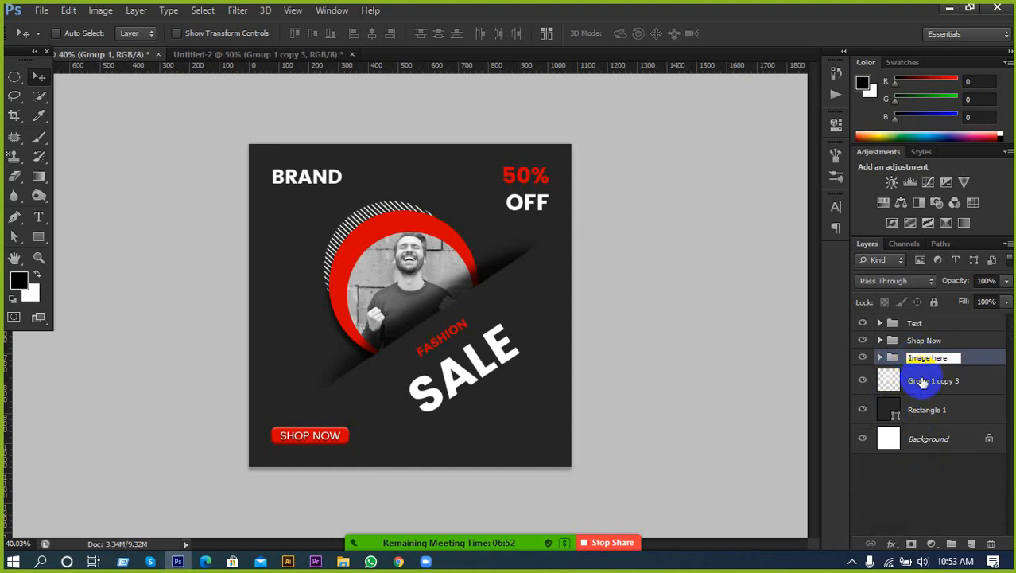
Step: Check the striped circle and Rectangle 1 layers by toggling their visibility, and group them under the name Design
{"action": "left_click", "coordinate": [923, 382]}
{"action": "left_click", "coordinate": [862, 381]}
{"action": "left_click", "coordinate": [862, 381]}
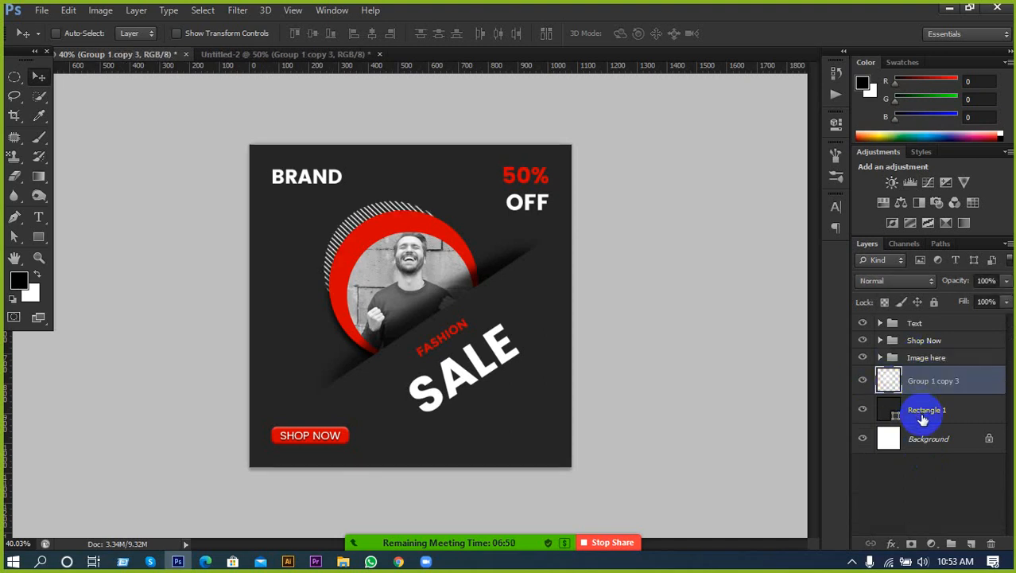
{"action": "left_click", "coordinate": [917, 409]}
{"action": "left_click", "coordinate": [863, 409]}
{"action": "left_click", "coordinate": [863, 409]}
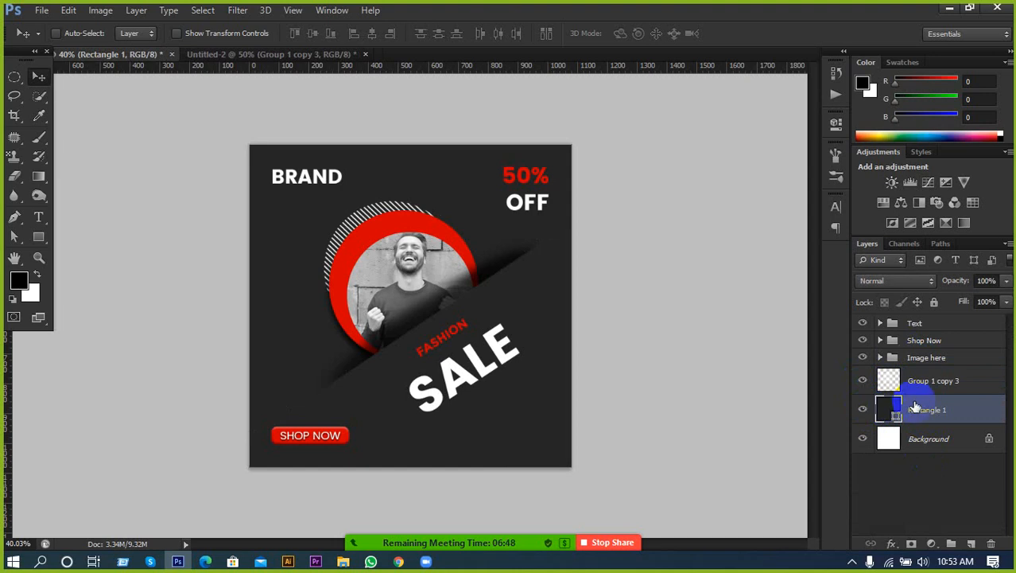
{"action": "left_click", "coordinate": [867, 411]}
{"action": "left_click", "coordinate": [863, 410]}
{"action": "left_click", "coordinate": [926, 384], "text": "shift"}
{"action": "key", "text": "ctrl+g"}
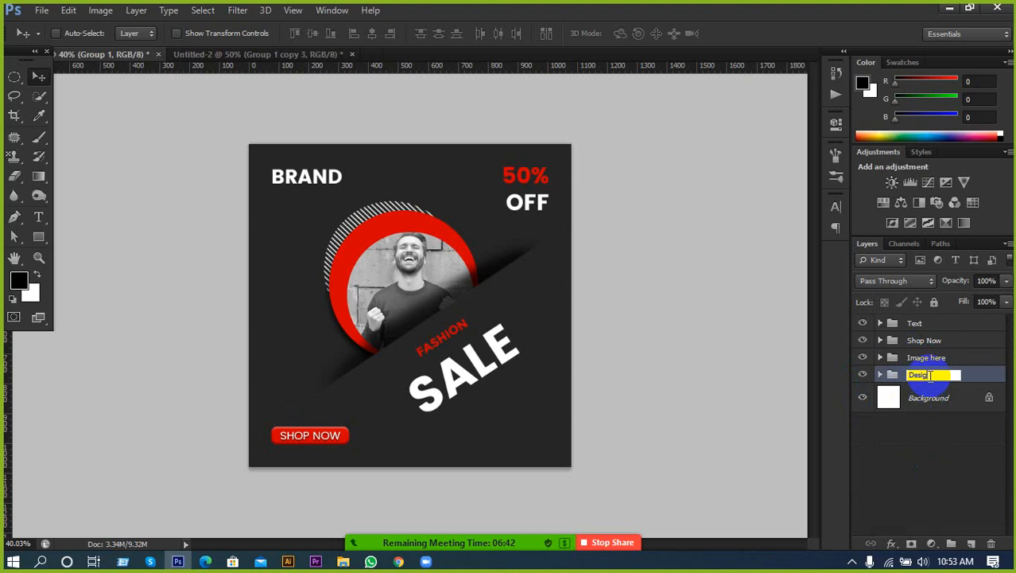
Step: Expand the Design group to check its contents and delete the white Background layer
{"action": "left_click", "coordinate": [944, 404]}
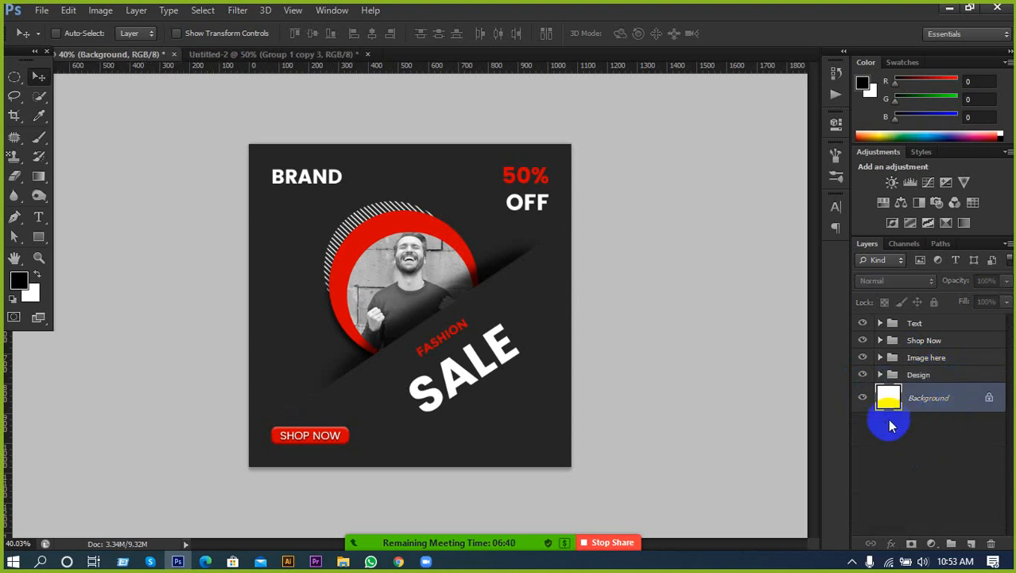
{"action": "left_click", "coordinate": [881, 375]}
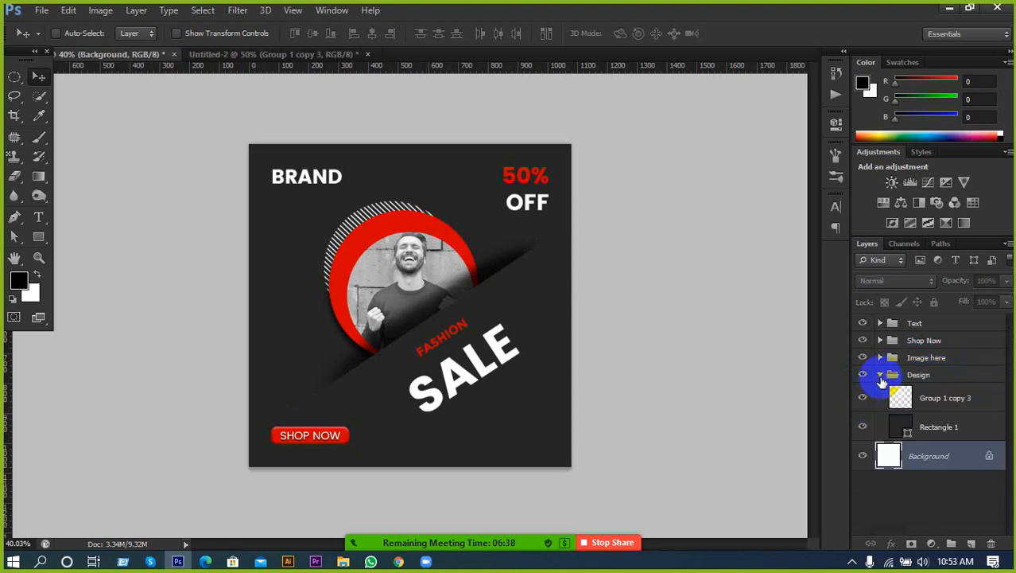
{"action": "left_click", "coordinate": [922, 426]}
{"action": "left_click", "coordinate": [914, 455]}
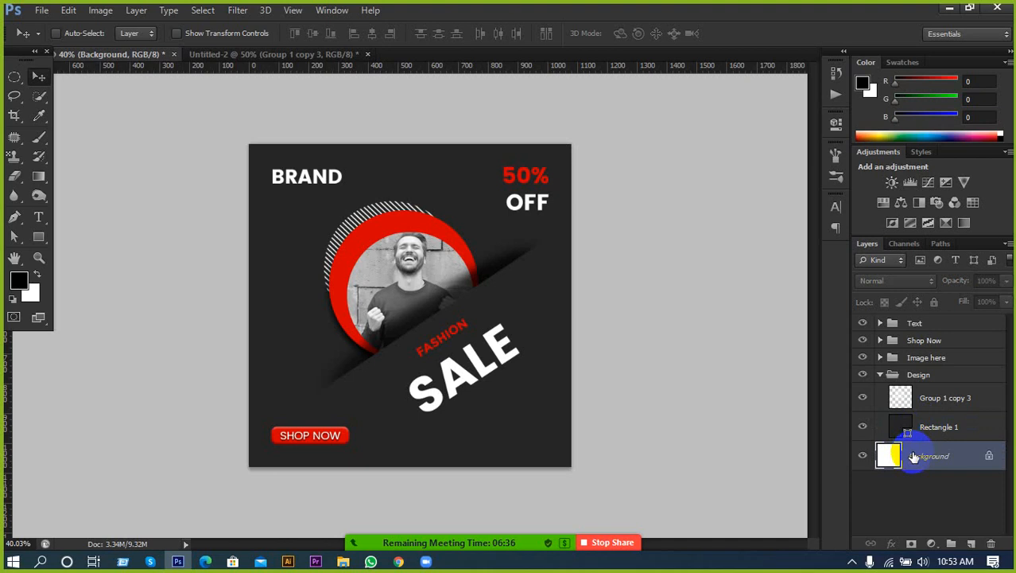
{"action": "key", "text": "Delete"}
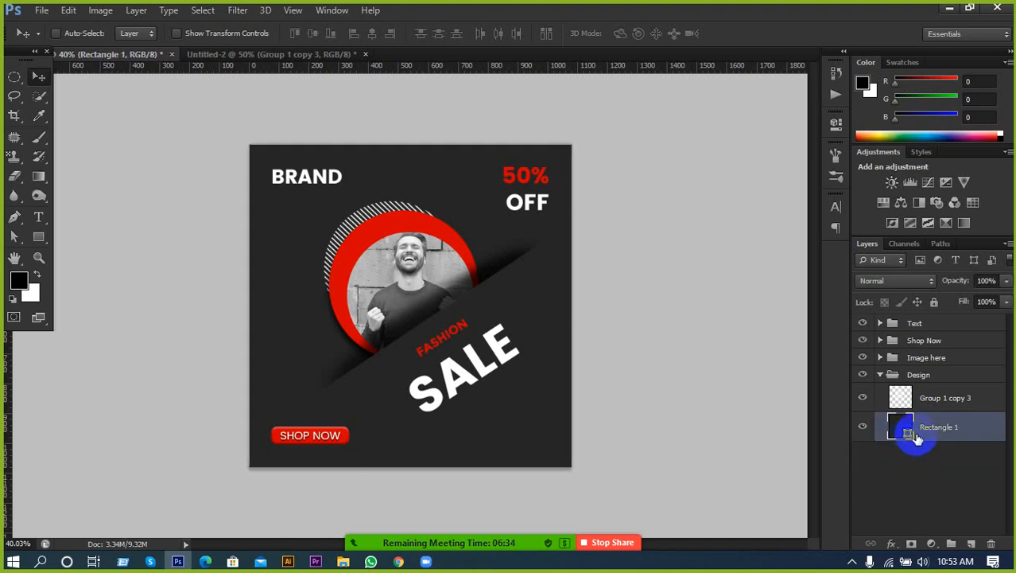
Step: Collapse the Design group and rename it Background
{"action": "left_click", "coordinate": [941, 399]}
{"action": "left_click", "coordinate": [880, 375]}
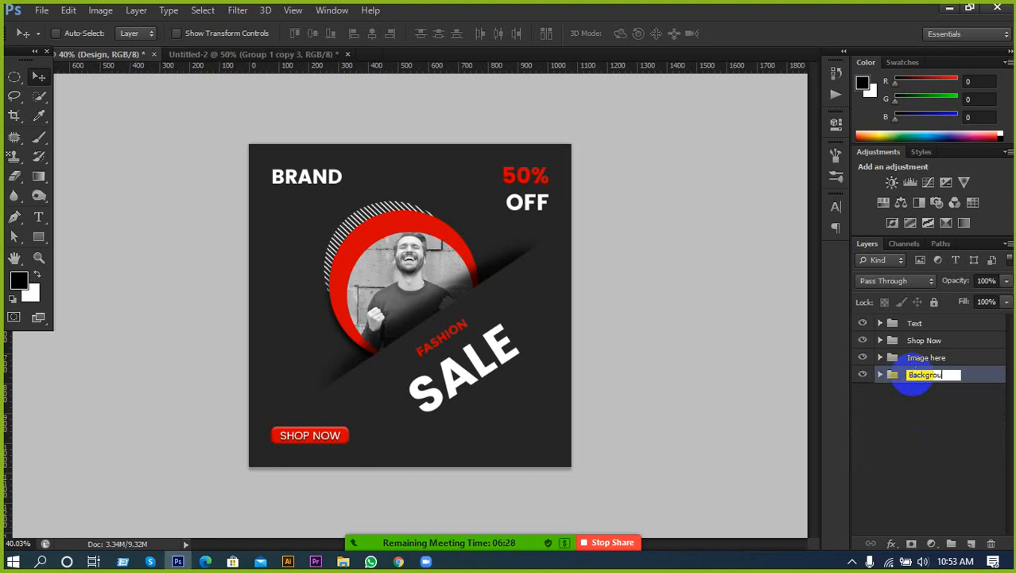
{"action": "left_click", "coordinate": [920, 413]}
{"action": "left_click", "coordinate": [874, 373]}
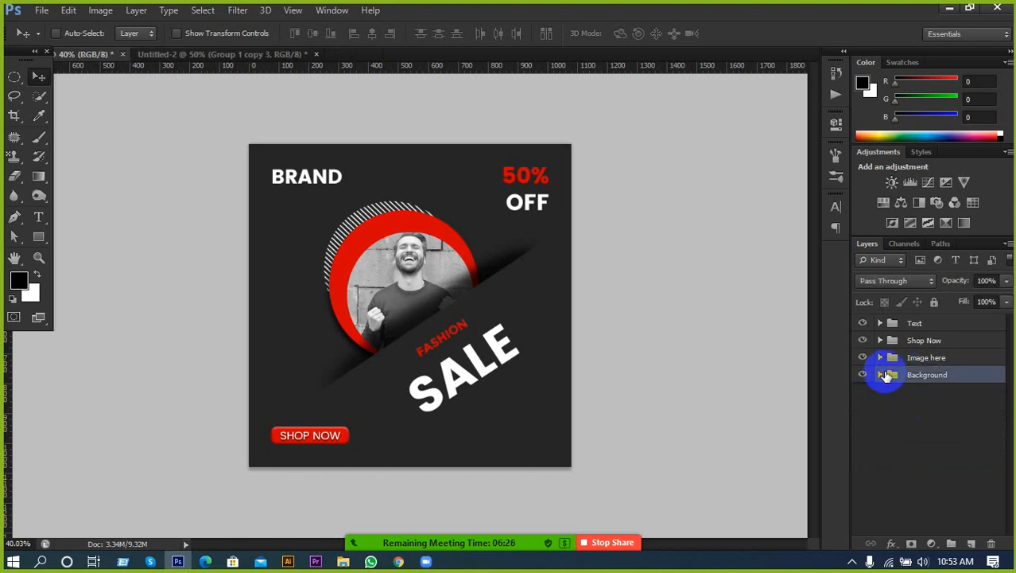
Step: Move the striped circle layer, Group 1 copy 3, from the Background group into the Image here group
{"action": "left_click", "coordinate": [880, 374]}
{"action": "left_click_drag", "start_coordinate": [947, 397], "coordinate": [954, 359]}
{"action": "left_click", "coordinate": [881, 376]}
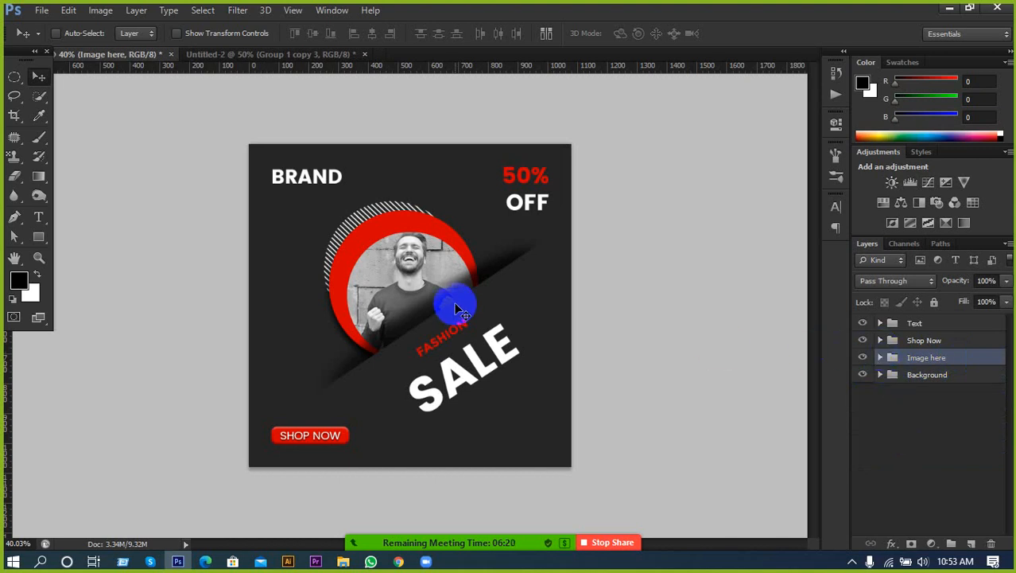
Step: Pick the Shape 1 layer on the canvas using layer auto-select and set the Eraser to 11% hardness, 42% opacity and 33% flow
{"action": "scroll", "coordinate": [370, 353], "scroll_direction": "down", "scroll_amount": 2}
{"action": "scroll", "coordinate": [370, 353], "scroll_direction": "up", "scroll_amount": 2}
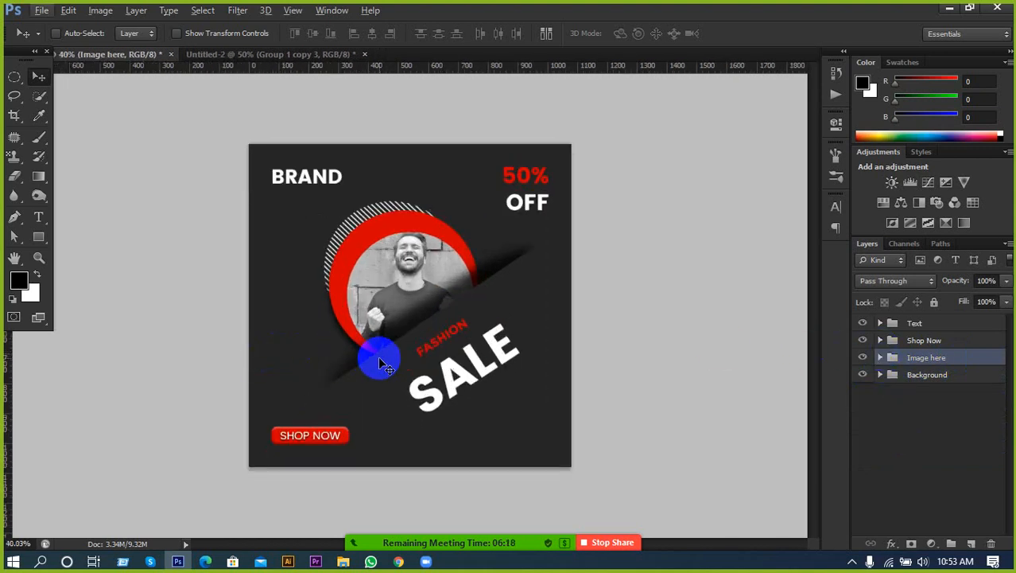
{"action": "scroll", "coordinate": [378, 358], "scroll_direction": "up", "scroll_amount": 1}
{"action": "scroll", "coordinate": [395, 378], "scroll_direction": "up", "scroll_amount": 1}
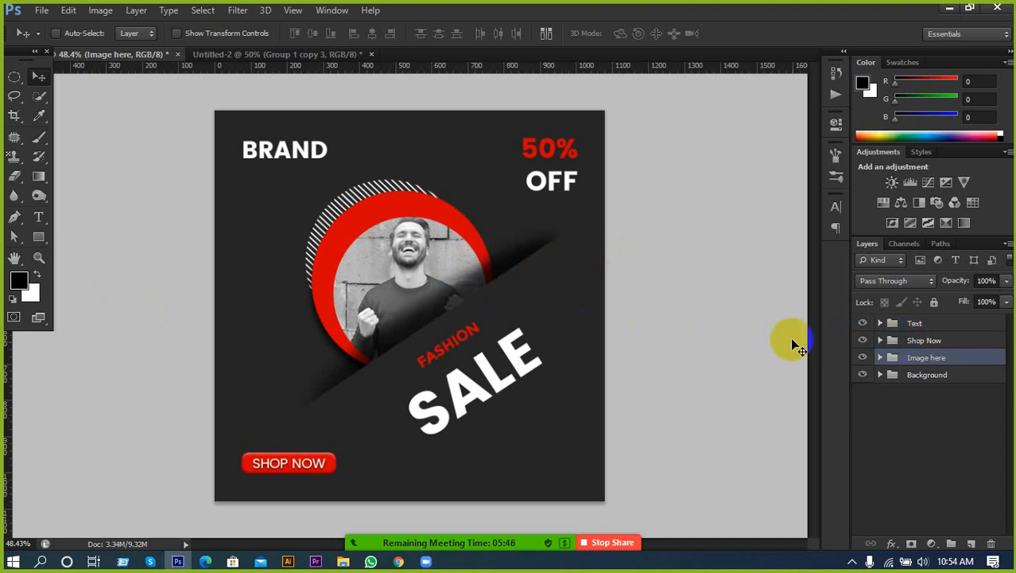
{"action": "left_click", "coordinate": [89, 33]}
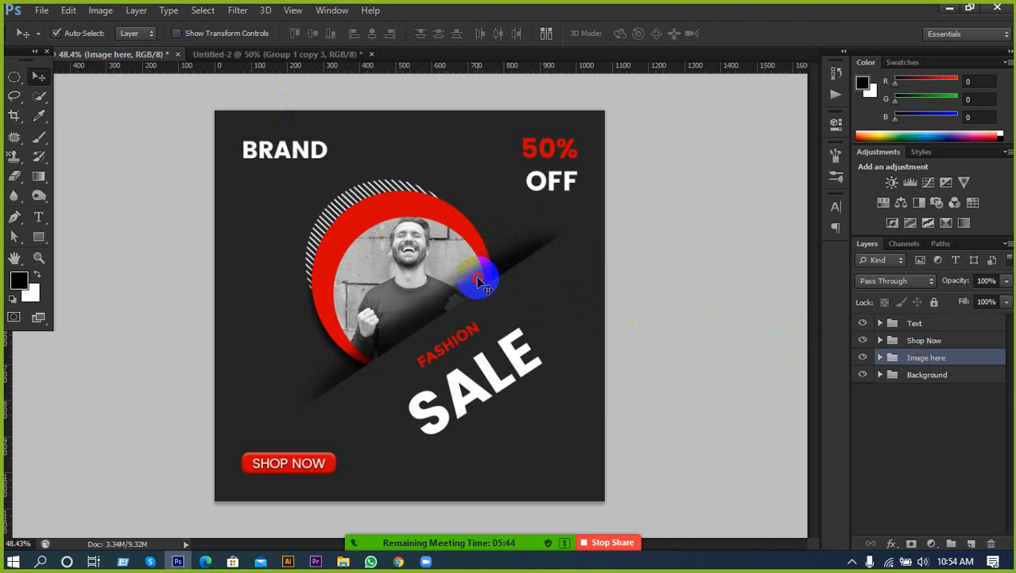
{"action": "left_click", "coordinate": [481, 277]}
{"action": "left_click", "coordinate": [16, 179]}
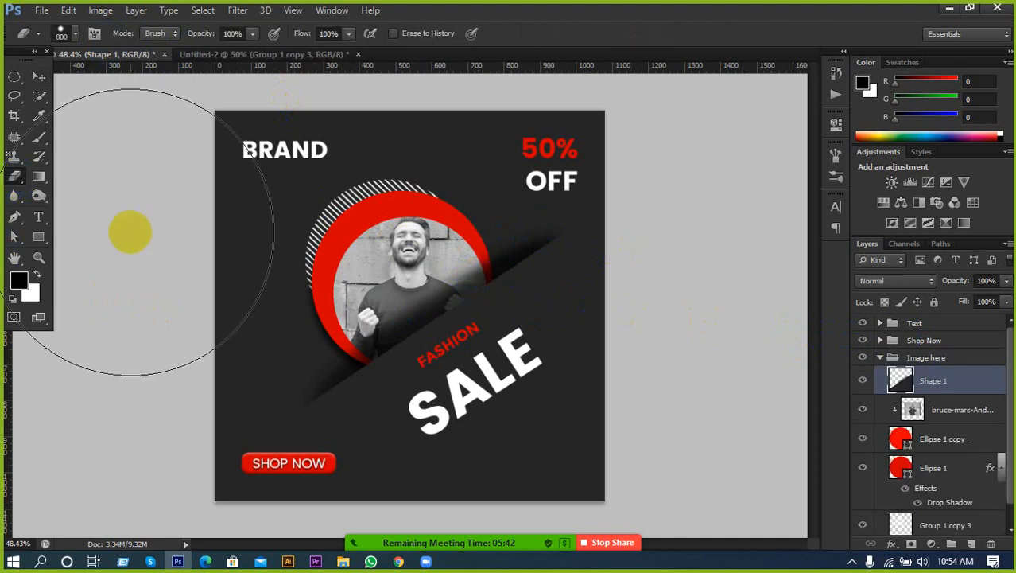
{"action": "left_click", "coordinate": [76, 35]}
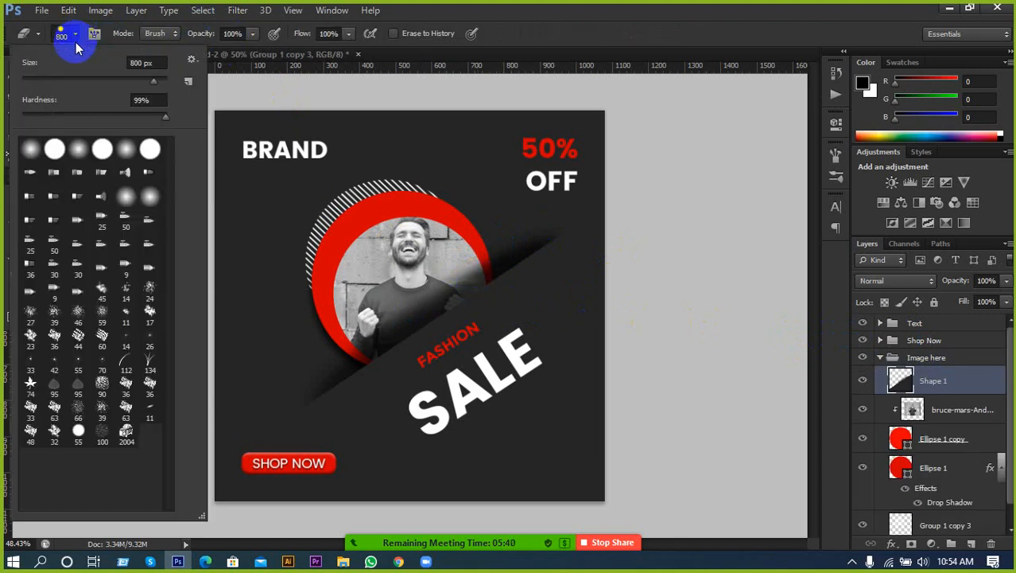
{"action": "left_click_drag", "start_coordinate": [72, 116], "coordinate": [46, 118]}
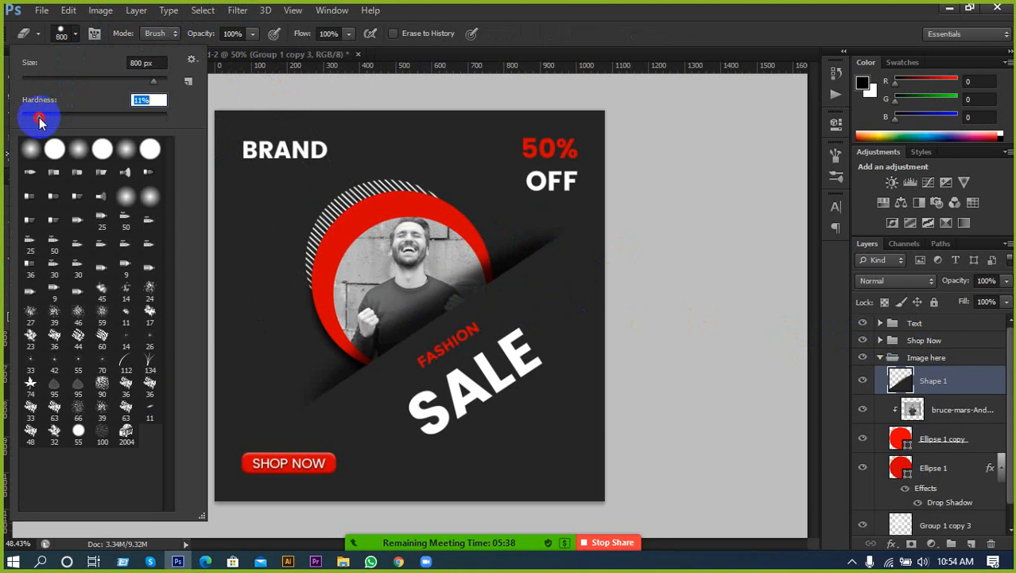
{"action": "left_click", "coordinate": [252, 36]}
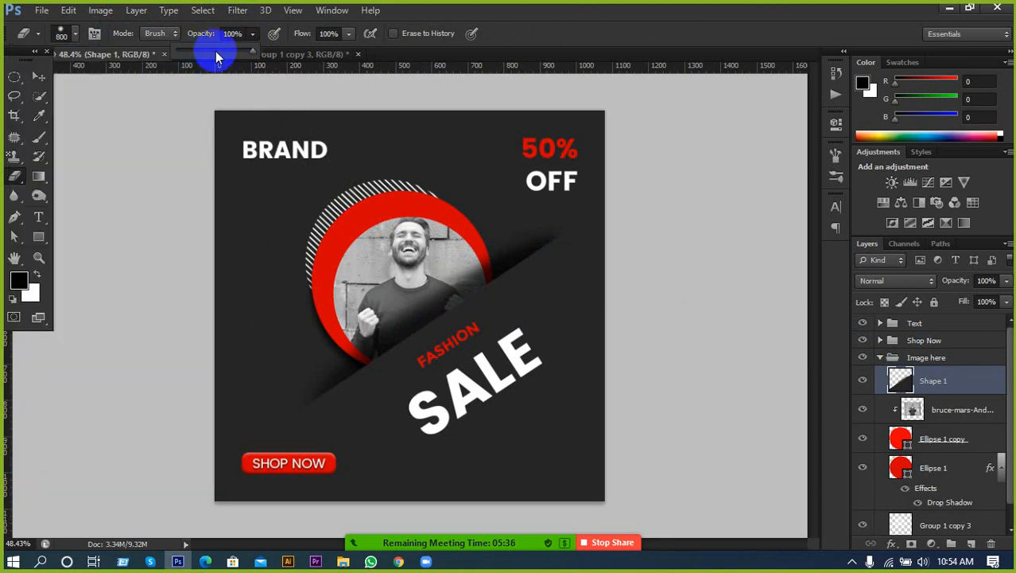
{"action": "left_click_drag", "start_coordinate": [218, 54], "coordinate": [209, 54]}
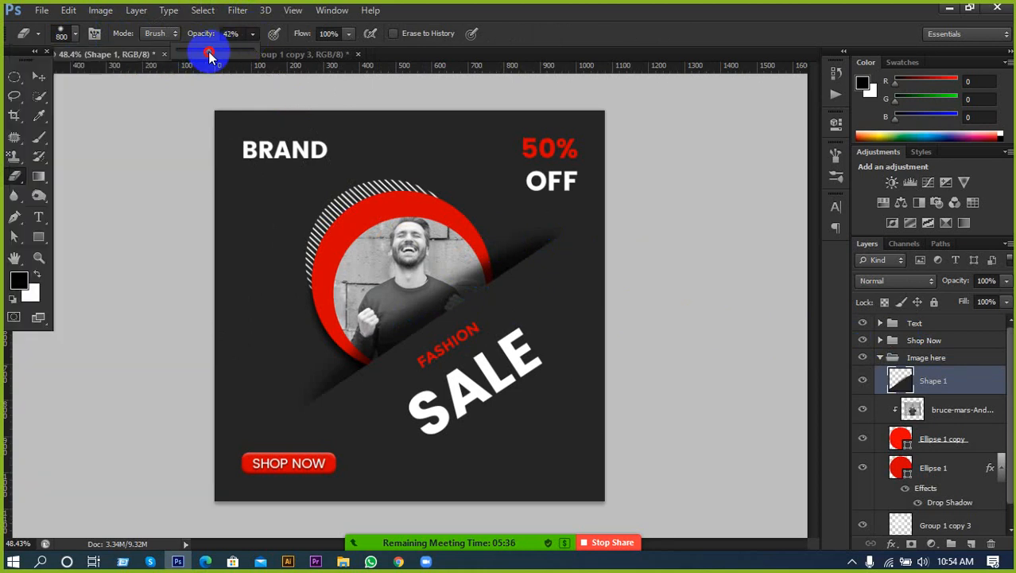
{"action": "left_click", "coordinate": [347, 35]}
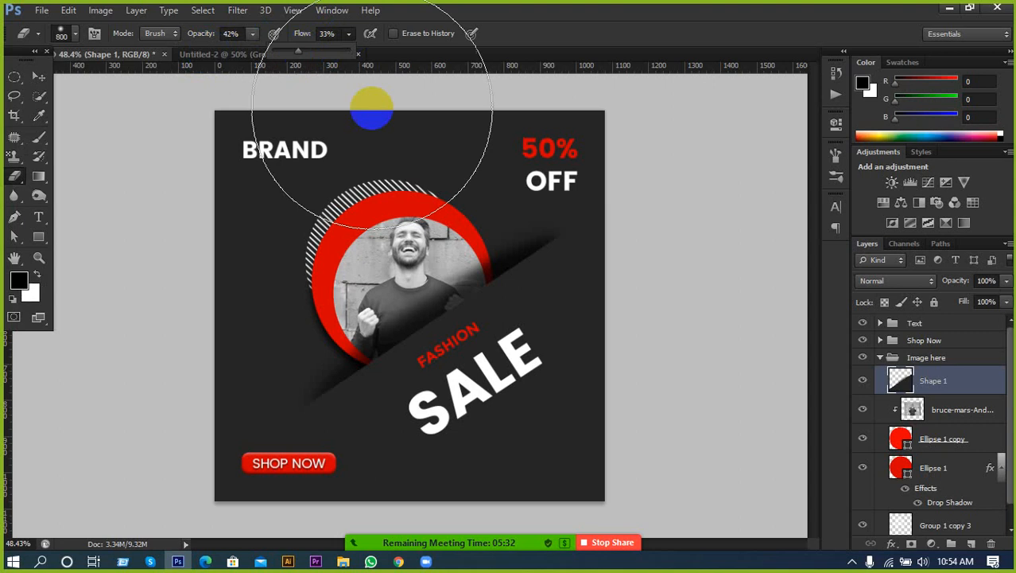
Step: Reduce the eraser to 100 px and soften the dark shadow of Shape 1 along its diagonal edge across the portrait
{"action": "key", "text": "bracketleft"}
{"action": "key", "text": "bracketleft"}
{"action": "key", "text": "bracketleft"}
{"action": "key", "text": "bracketleft"}
{"action": "key", "text": "bracketleft"}
{"action": "key", "text": "bracketleft"}
{"action": "key", "text": "bracketleft"}
{"action": "key", "text": "bracketleft"}
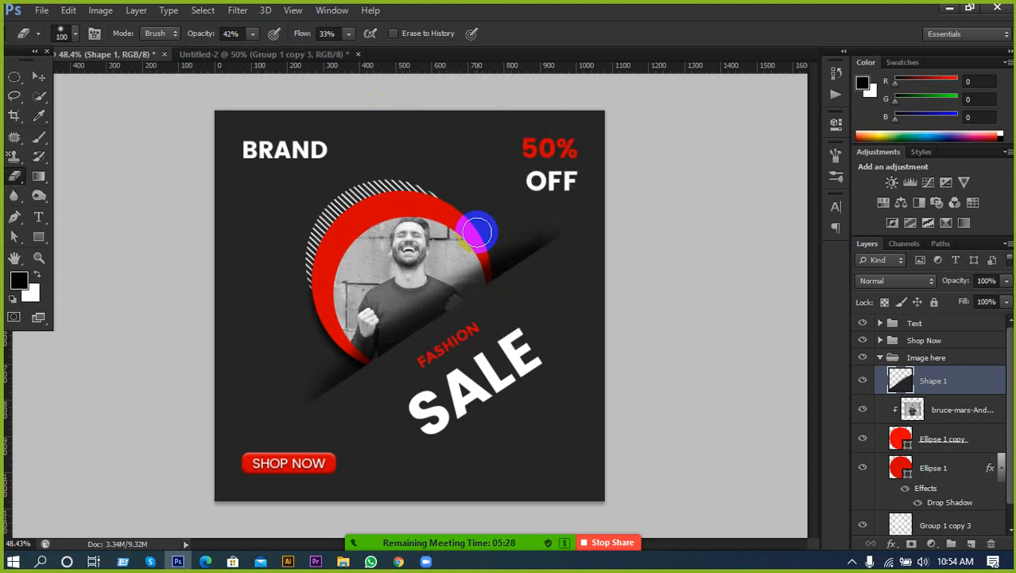
{"action": "mouse_move", "coordinate": [477, 231]}
{"action": "left_mouse_down"}
{"action": "mouse_move", "coordinate": [408, 229]}
{"action": "mouse_move", "coordinate": [434, 225]}
{"action": "mouse_move", "coordinate": [455, 249]}
{"action": "mouse_move", "coordinate": [400, 291]}
{"action": "mouse_move", "coordinate": [469, 253]}
{"action": "left_mouse_up"}
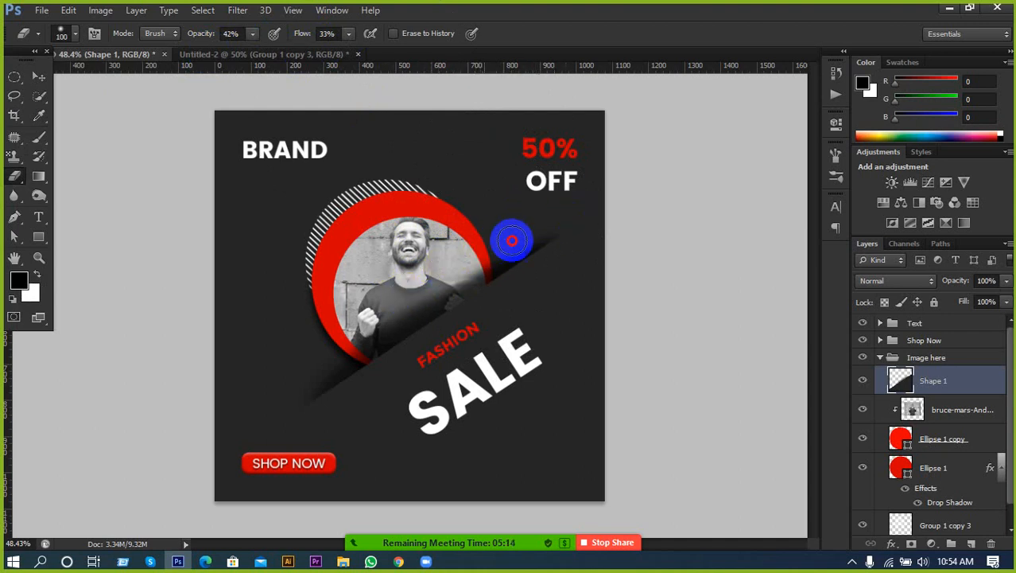
{"action": "left_click_drag", "start_coordinate": [511, 240], "coordinate": [565, 218]}
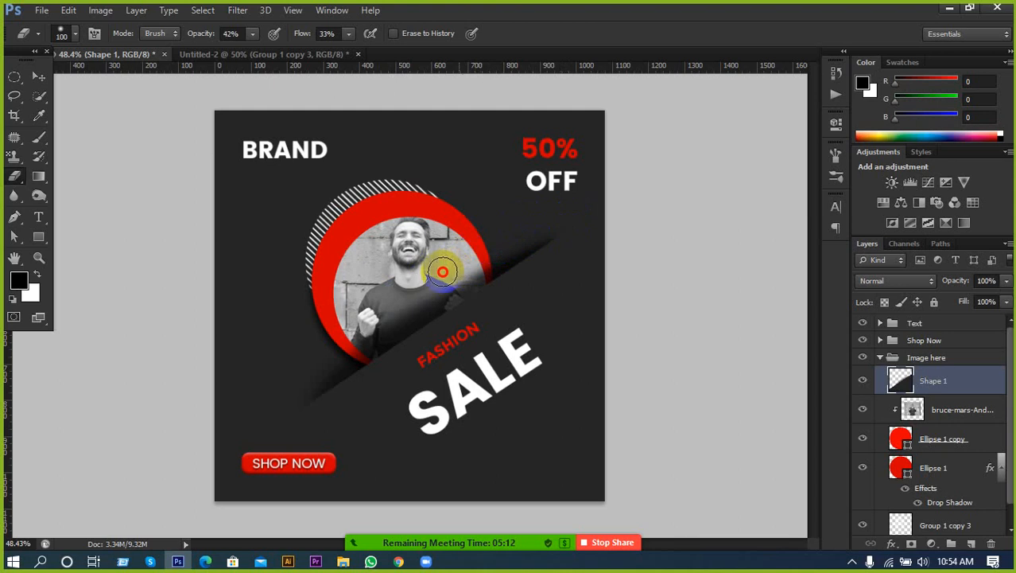
{"action": "mouse_move", "coordinate": [443, 272]}
{"action": "left_mouse_down"}
{"action": "mouse_move", "coordinate": [399, 295]}
{"action": "mouse_move", "coordinate": [439, 276]}
{"action": "mouse_move", "coordinate": [350, 330]}
{"action": "mouse_move", "coordinate": [385, 314]}
{"action": "mouse_move", "coordinate": [284, 394]}
{"action": "left_mouse_up"}
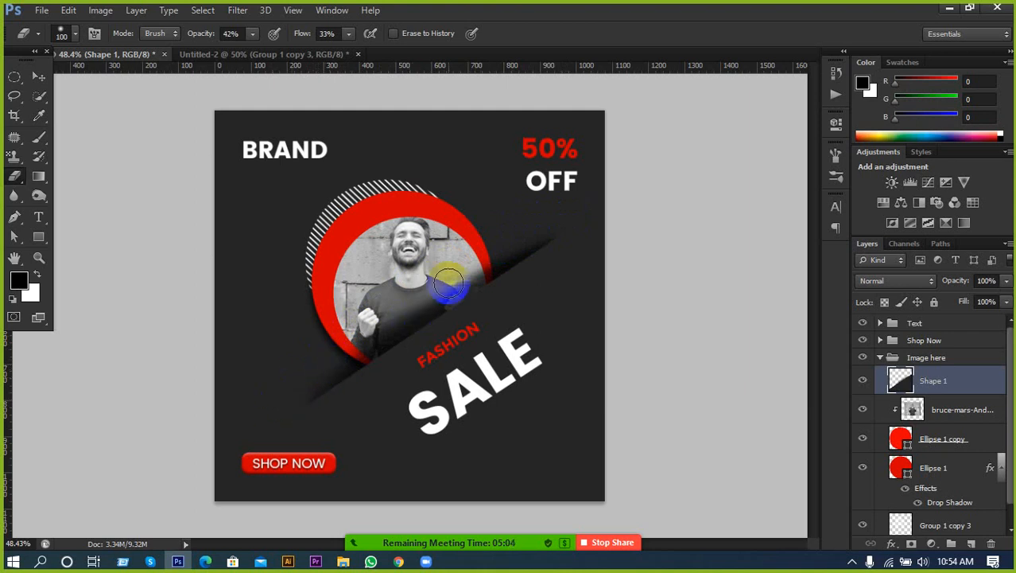
{"action": "mouse_move", "coordinate": [448, 283]}
{"action": "left_mouse_down"}
{"action": "mouse_move", "coordinate": [408, 288]}
{"action": "mouse_move", "coordinate": [567, 218]}
{"action": "mouse_move", "coordinate": [400, 298]}
{"action": "mouse_move", "coordinate": [427, 281]}
{"action": "mouse_move", "coordinate": [374, 320]}
{"action": "mouse_move", "coordinate": [432, 291]}
{"action": "mouse_move", "coordinate": [282, 386]}
{"action": "mouse_move", "coordinate": [230, 365]}
{"action": "left_mouse_up"}
Step: Check the whole poster, collapse the Image here group and switch to the Move tool
{"action": "scroll", "coordinate": [230, 365], "scroll_direction": "down", "scroll_amount": 3}
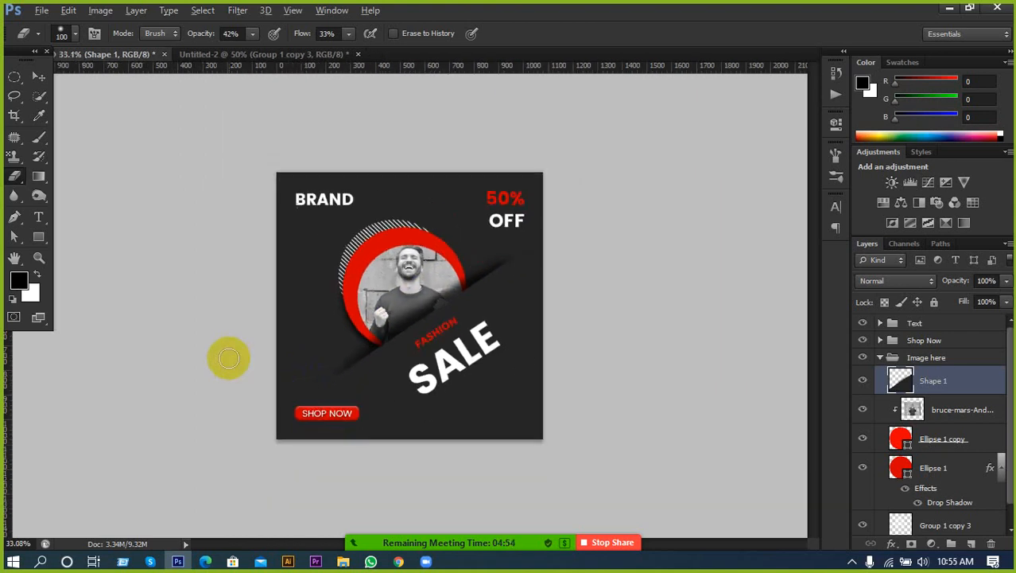
{"action": "scroll", "coordinate": [240, 363], "scroll_direction": "up", "scroll_amount": 1}
{"action": "scroll", "coordinate": [280, 346], "scroll_direction": "up", "scroll_amount": 2}
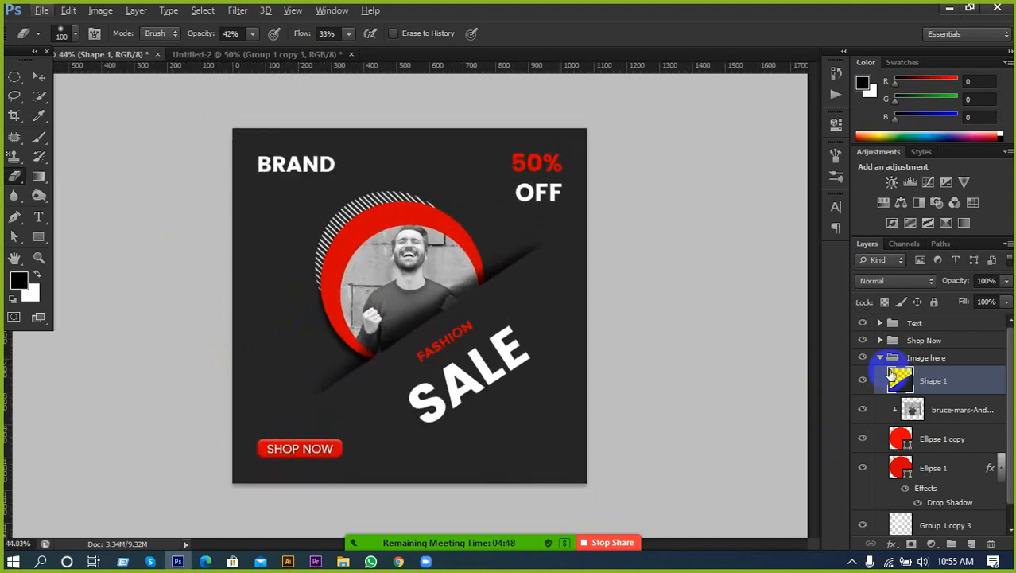
{"action": "left_click", "coordinate": [882, 359]}
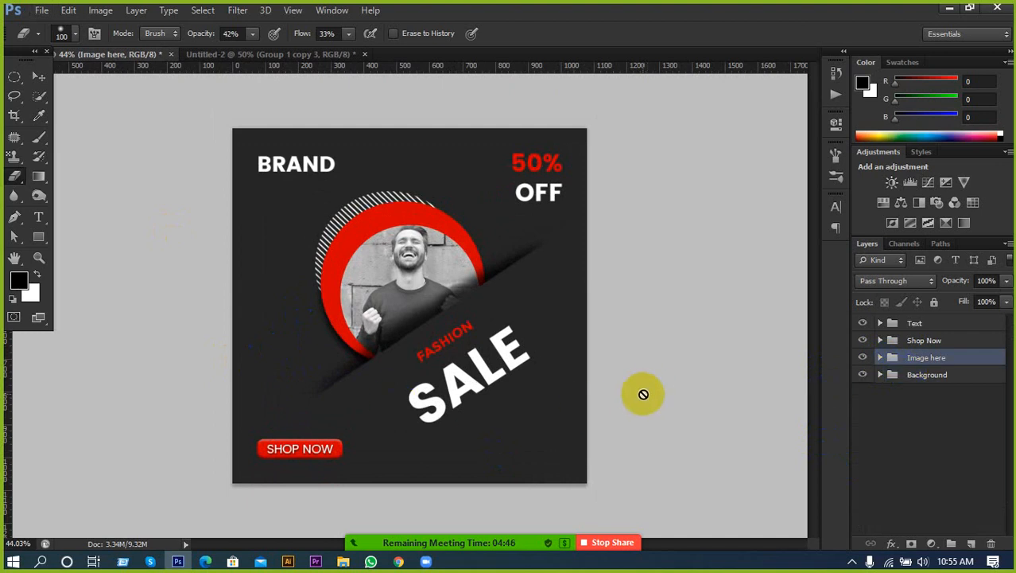
{"action": "left_click", "coordinate": [15, 76]}
{"action": "left_click", "coordinate": [38, 77]}
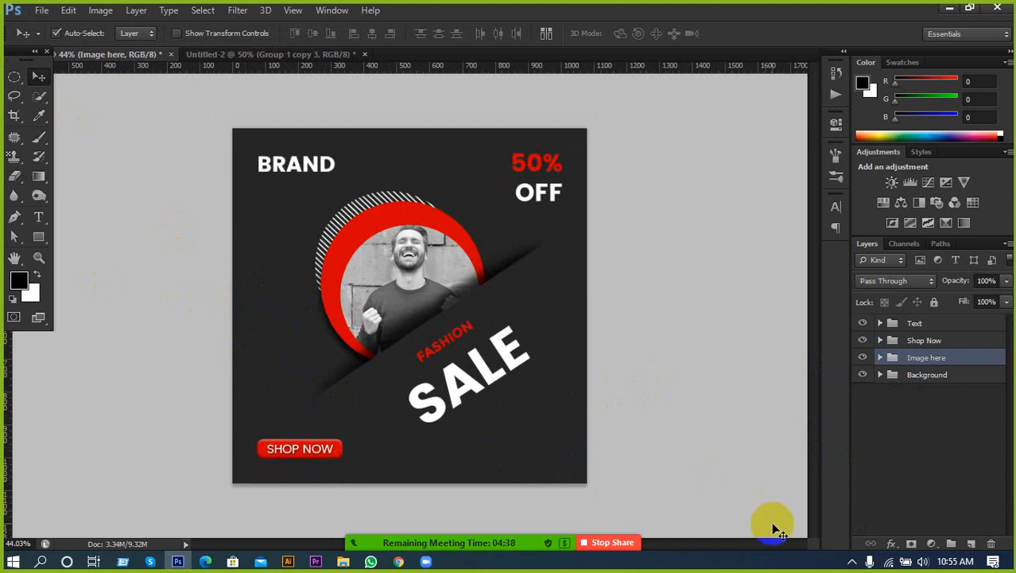
Step: Switch to the Zoom meeting and take the participant's shared screen out of full-screen view
{"action": "mouse_move", "coordinate": [472, 539]}
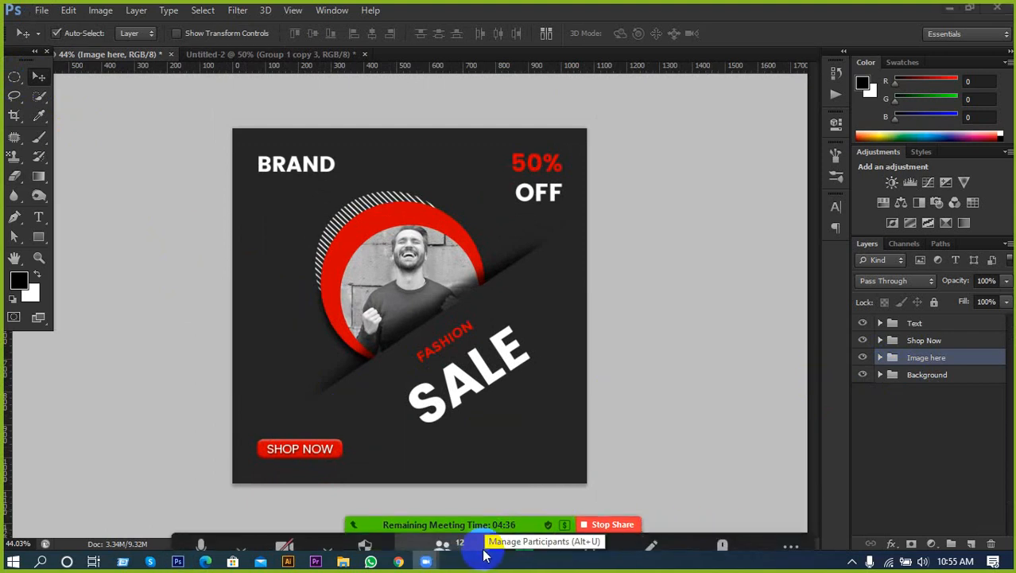
{"action": "left_click", "coordinate": [776, 539]}
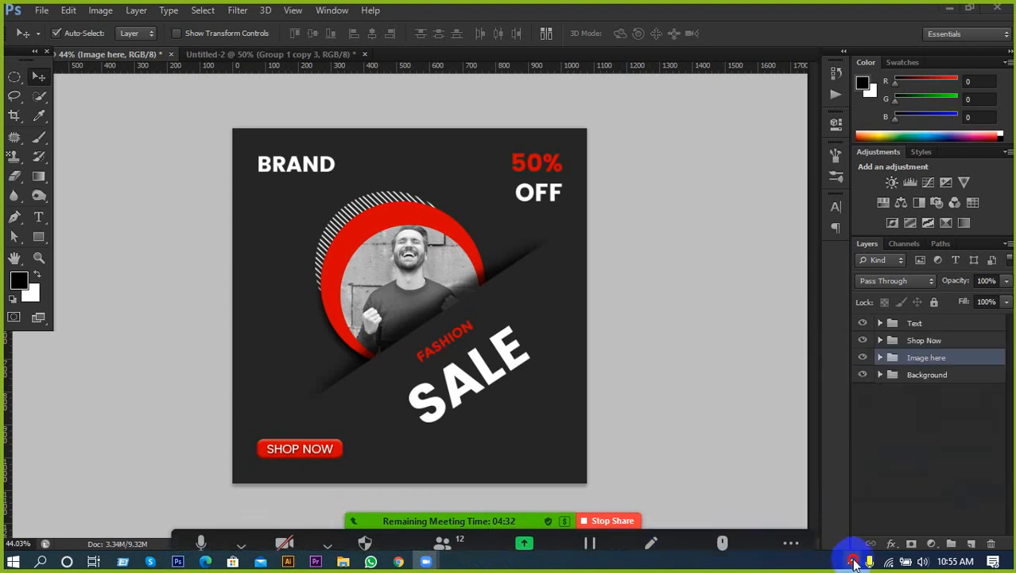
{"action": "left_click", "coordinate": [853, 562]}
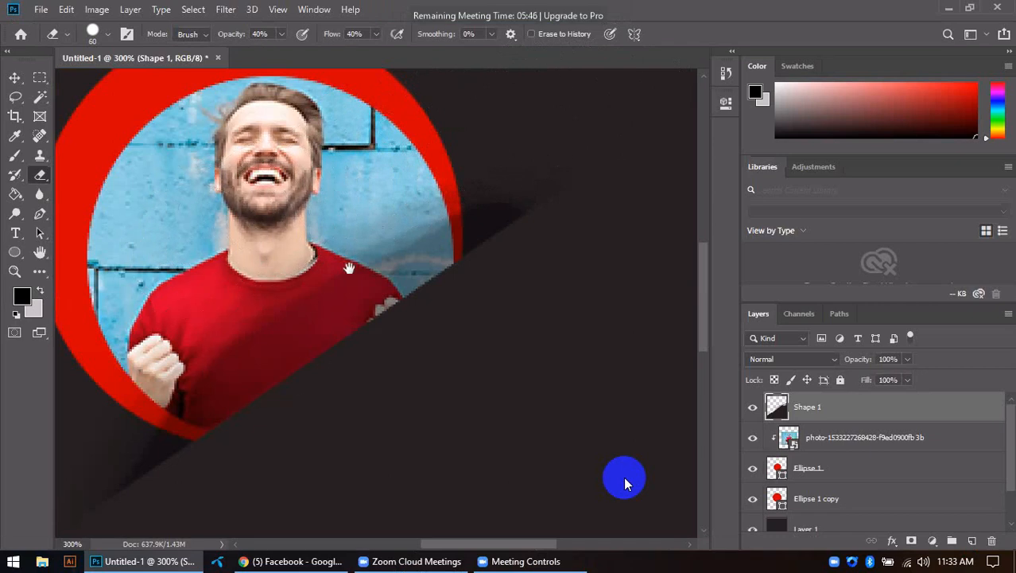
{"action": "left_click_drag", "start_coordinate": [349, 268], "coordinate": [451, 177]}
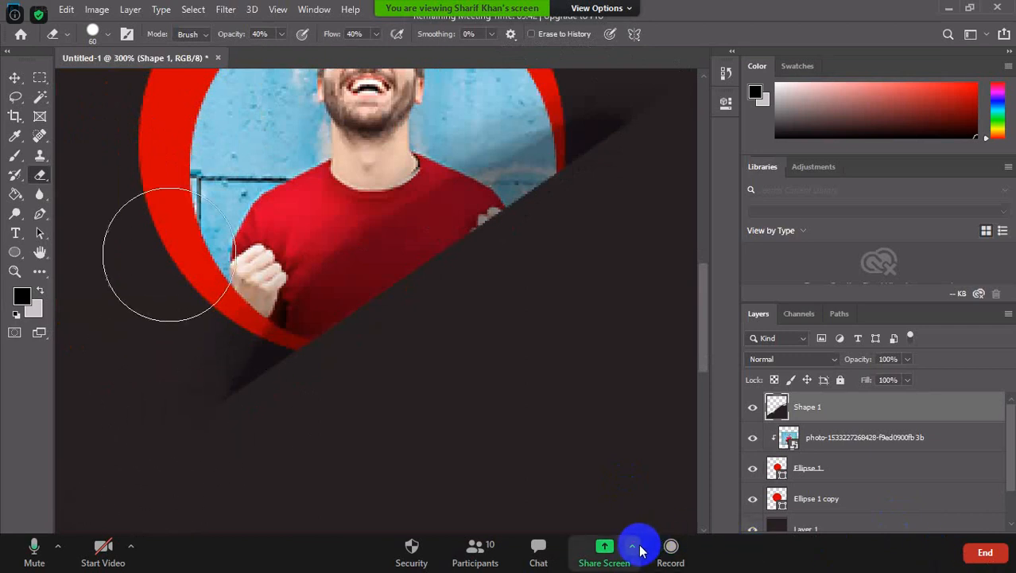
{"action": "left_click", "coordinate": [622, 10]}
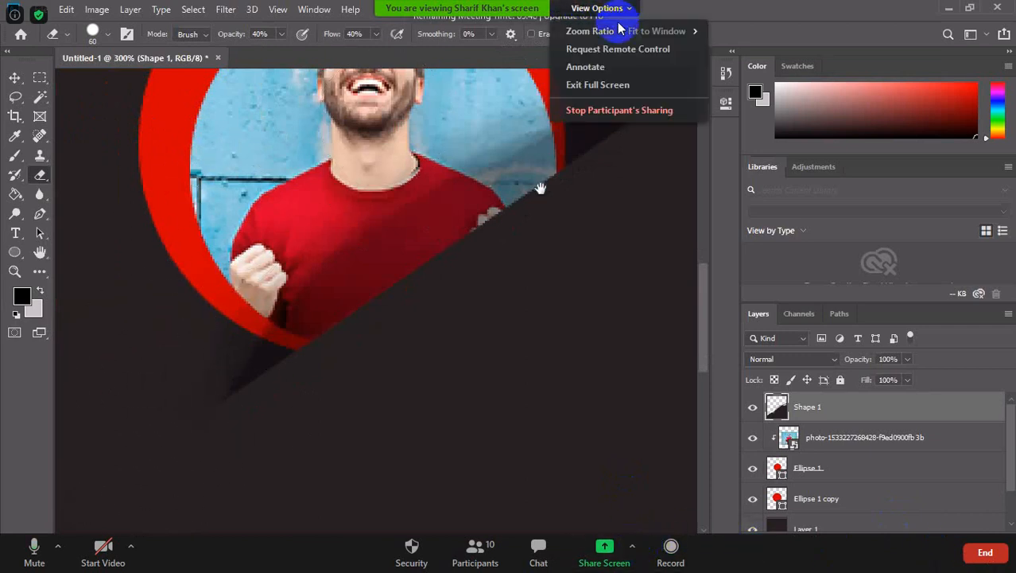
{"action": "left_click", "coordinate": [611, 84]}
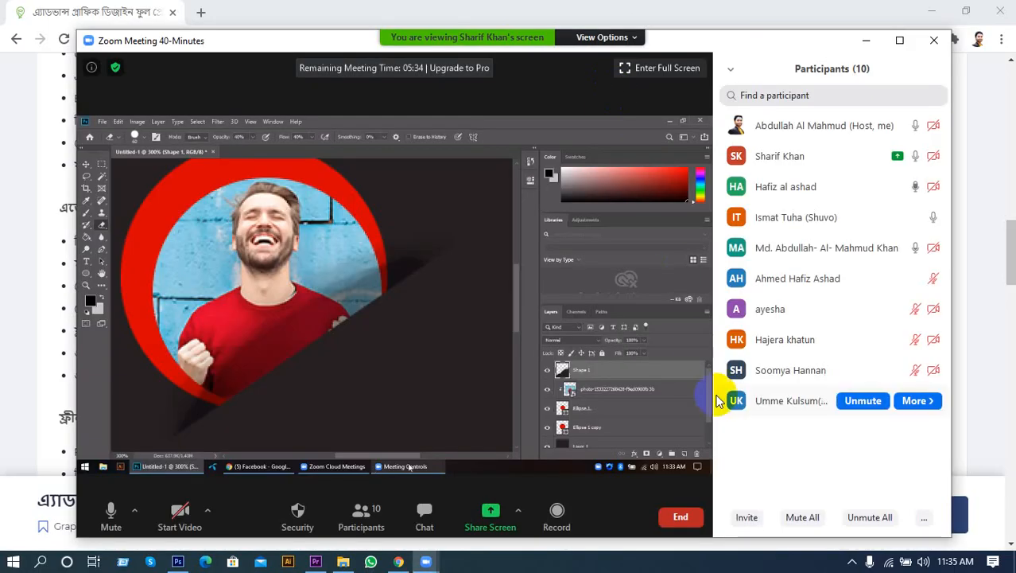
{"action": "left_click", "coordinate": [853, 563]}
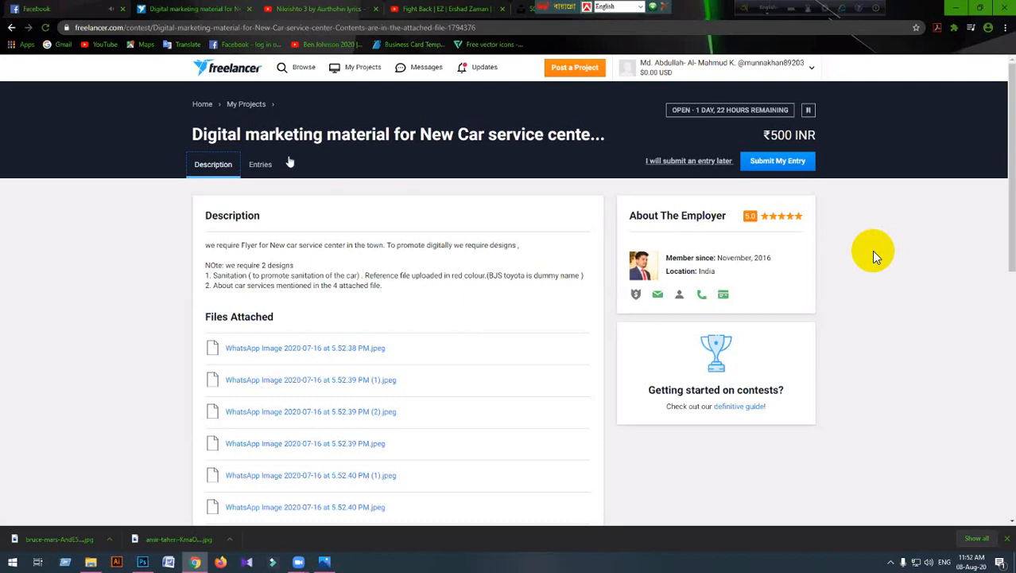
Step: Show the submitted entries of the Freelancer car service contest and copy the contest page's link
{"action": "left_click", "coordinate": [262, 164]}
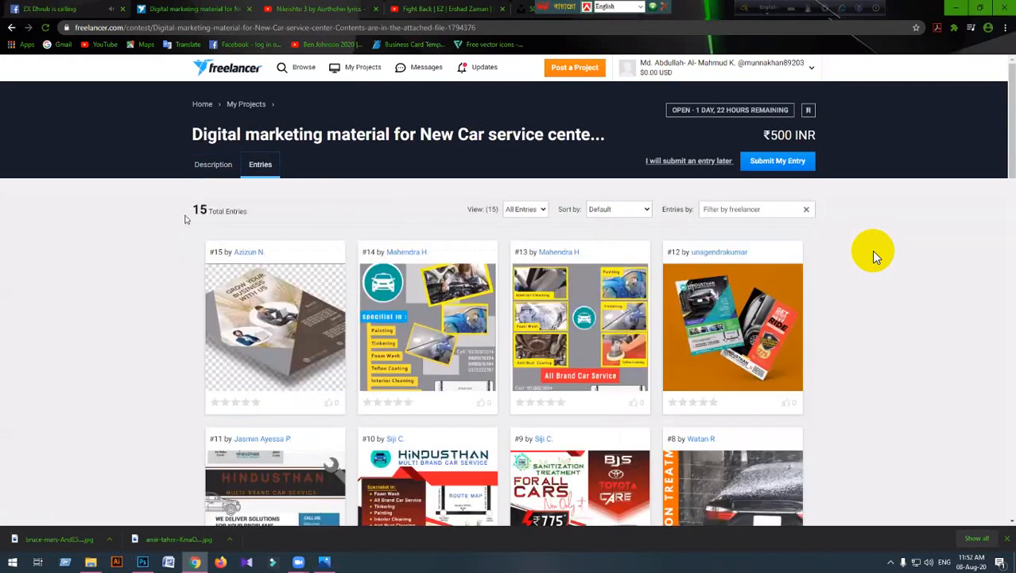
{"action": "left_click_drag", "start_coordinate": [248, 211], "coordinate": [192, 212]}
{"action": "left_click", "coordinate": [230, 215]}
{"action": "left_click", "coordinate": [245, 32]}
{"action": "key", "text": "ctrl+c"}
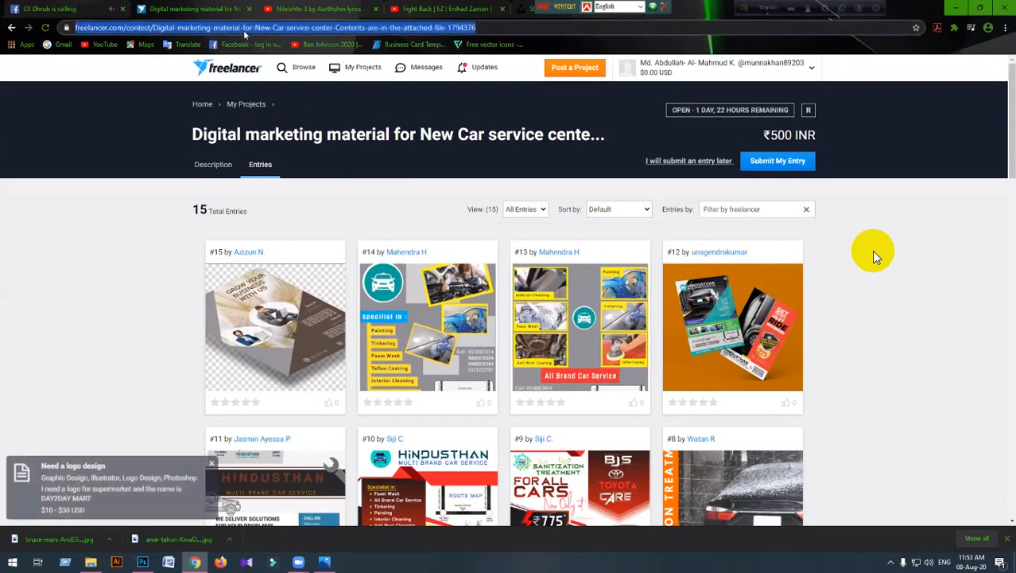
Step: Switch to Facebook and send the copied contest link in the Ledp Lot 6 chat
{"action": "left_click", "coordinate": [97, 10]}
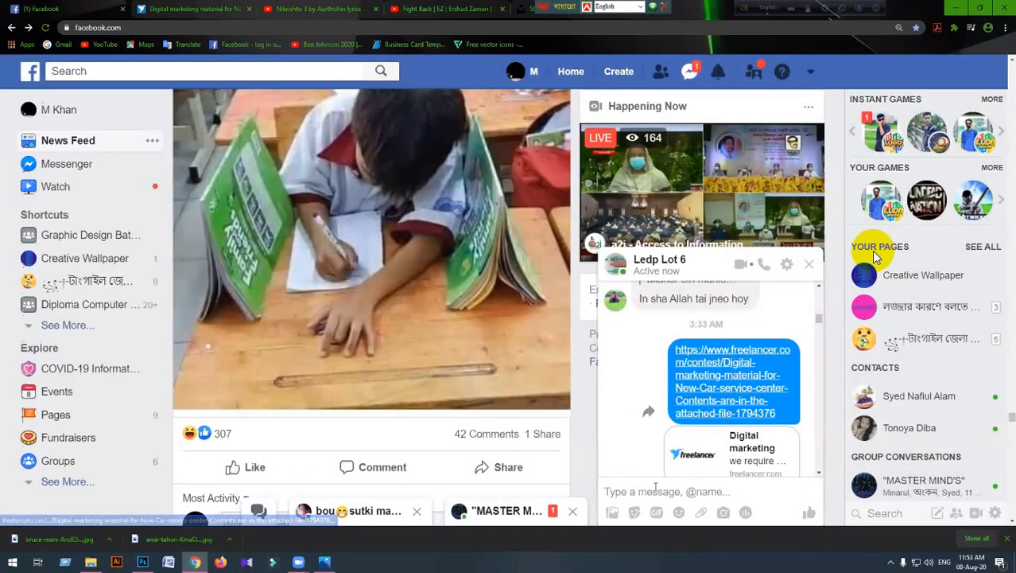
{"action": "left_click", "coordinate": [655, 490]}
{"action": "key", "text": "ctrl+v"}
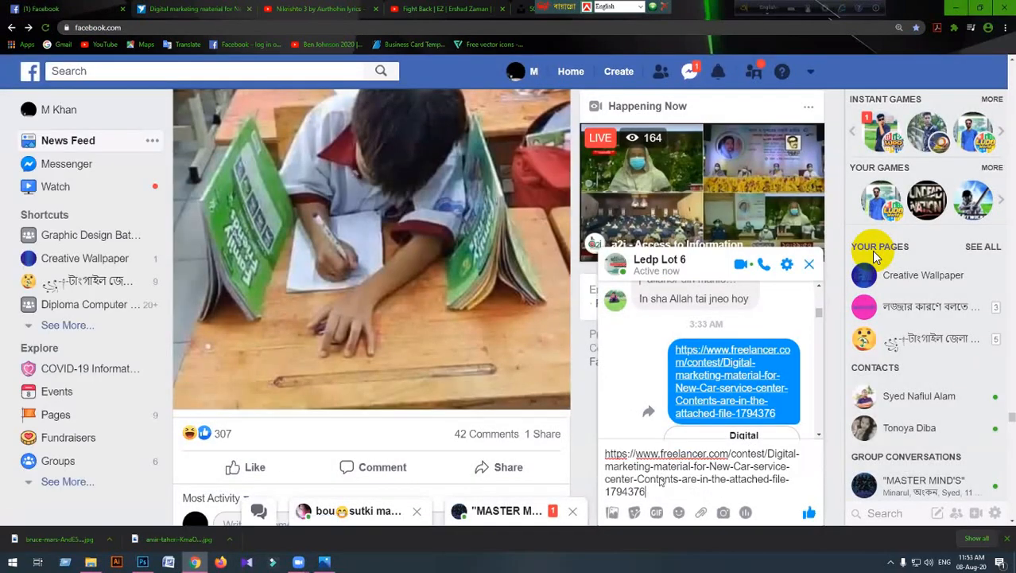
{"action": "key", "text": "Return"}
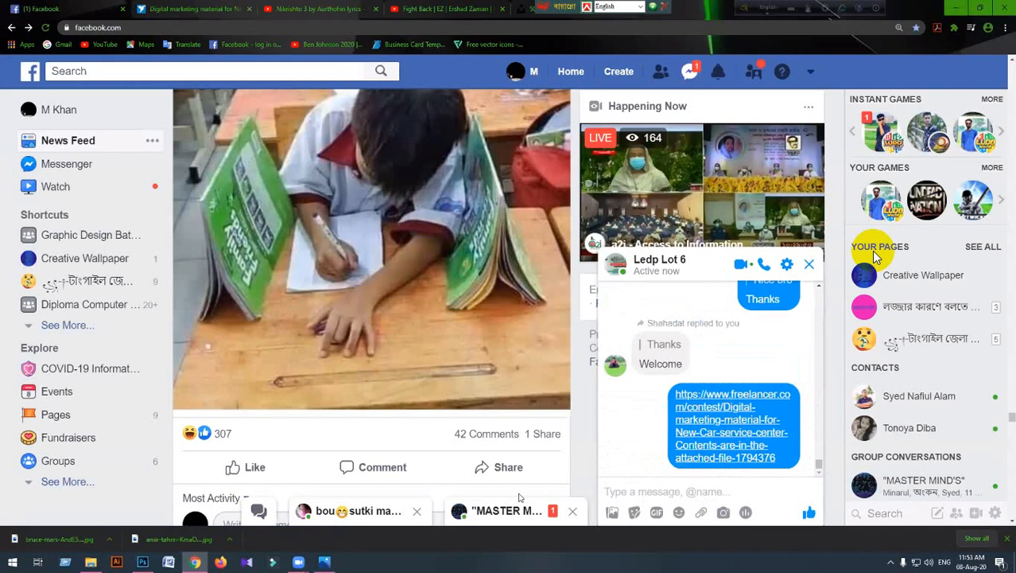
Step: Close two of the minimised Facebook chats and return to the Freelancer contest's entries
{"action": "left_click", "coordinate": [417, 510]}
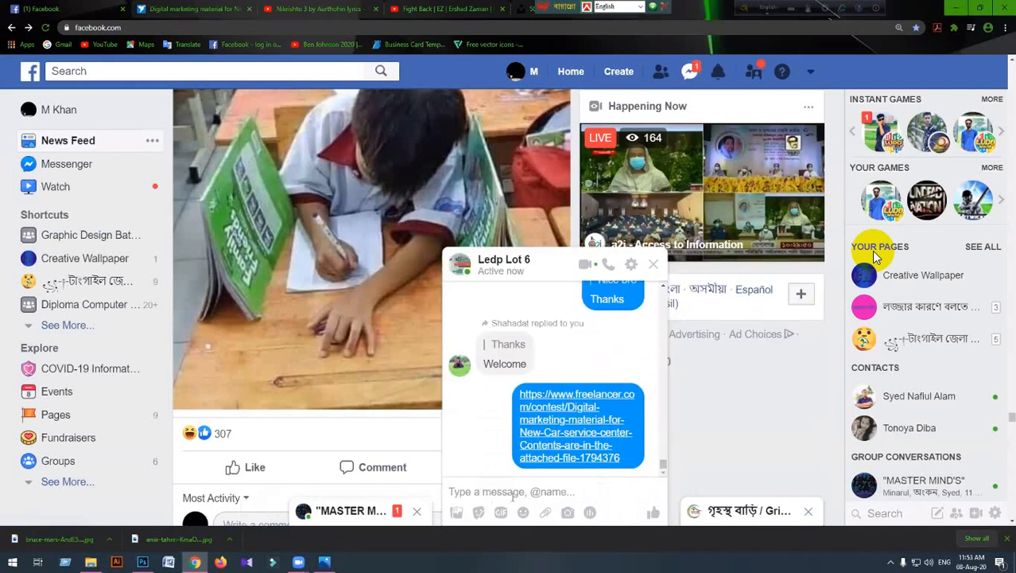
{"action": "left_click", "coordinate": [808, 511]}
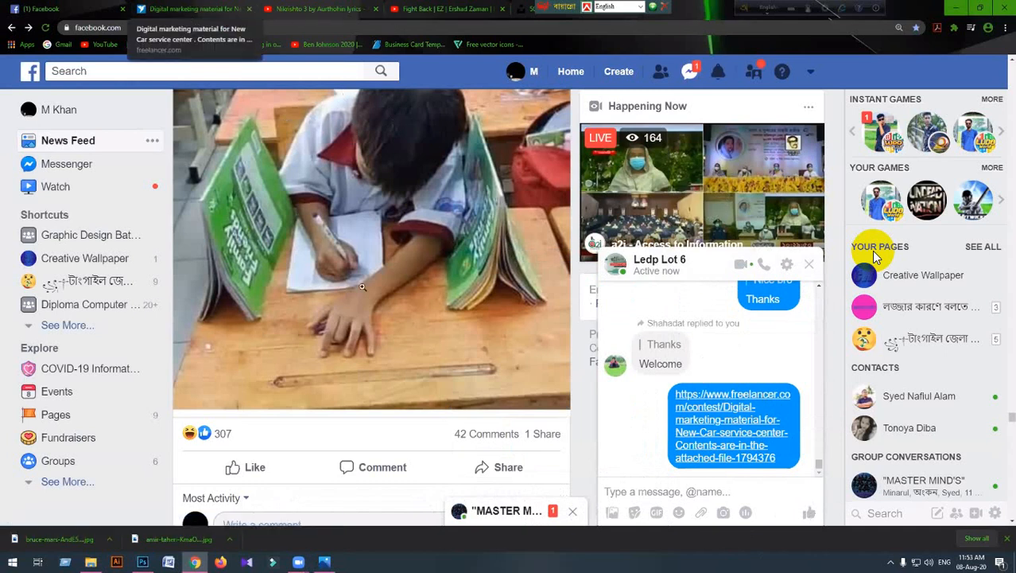
{"action": "left_click", "coordinate": [196, 8]}
{"action": "scroll", "coordinate": [873, 253], "scroll_direction": "down", "scroll_amount": 1}
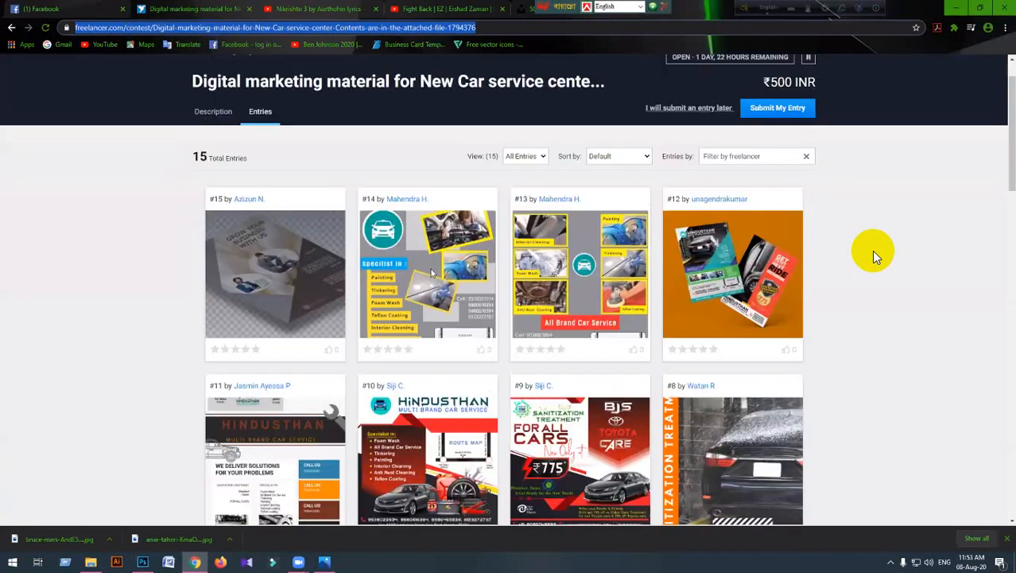
Step: Show the car service contest's description and highlight the flyer requirement and the notes on the two required designs
{"action": "left_click", "coordinate": [213, 111]}
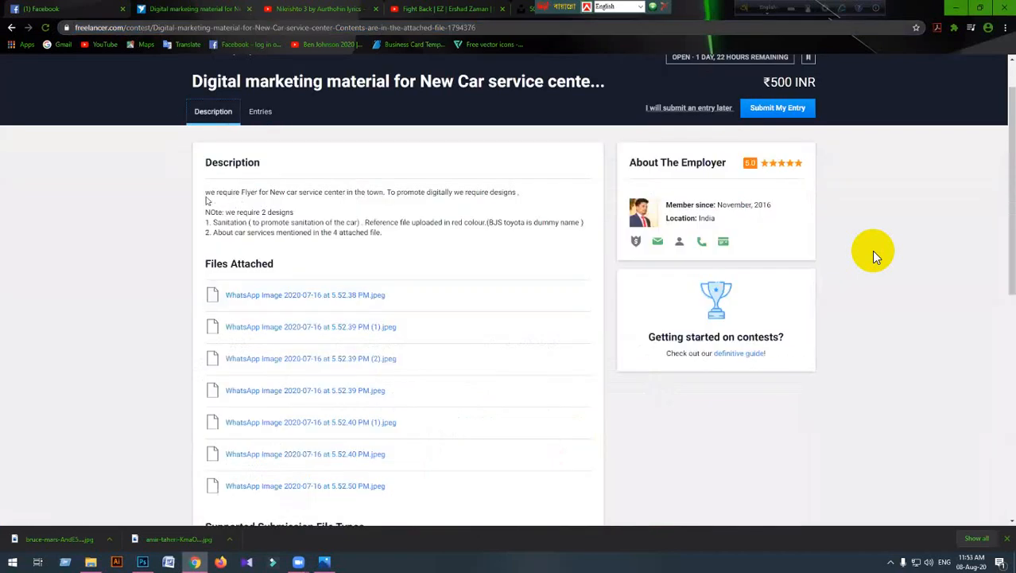
{"action": "left_click_drag", "start_coordinate": [206, 200], "coordinate": [378, 202]}
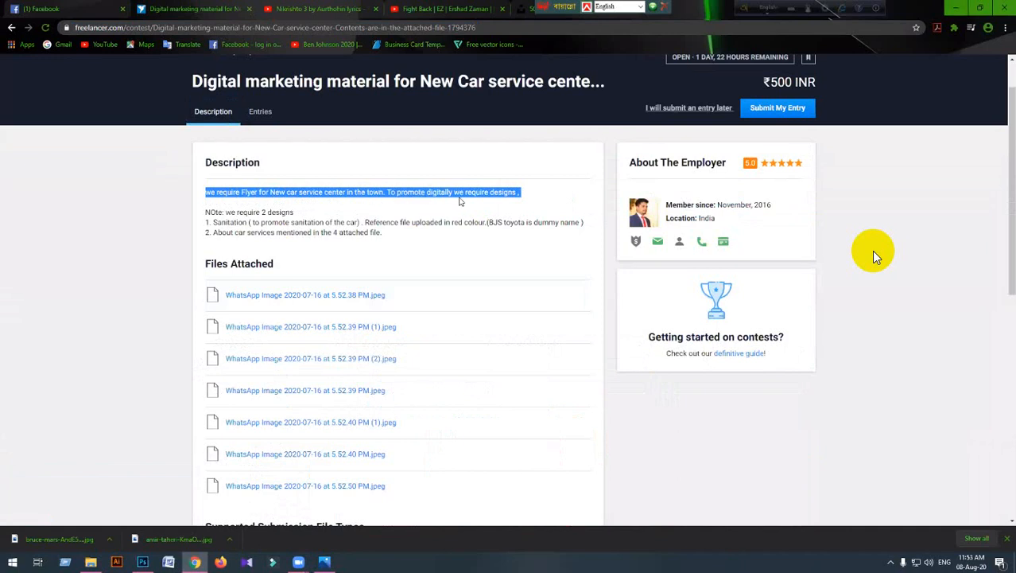
{"action": "left_click", "coordinate": [459, 200]}
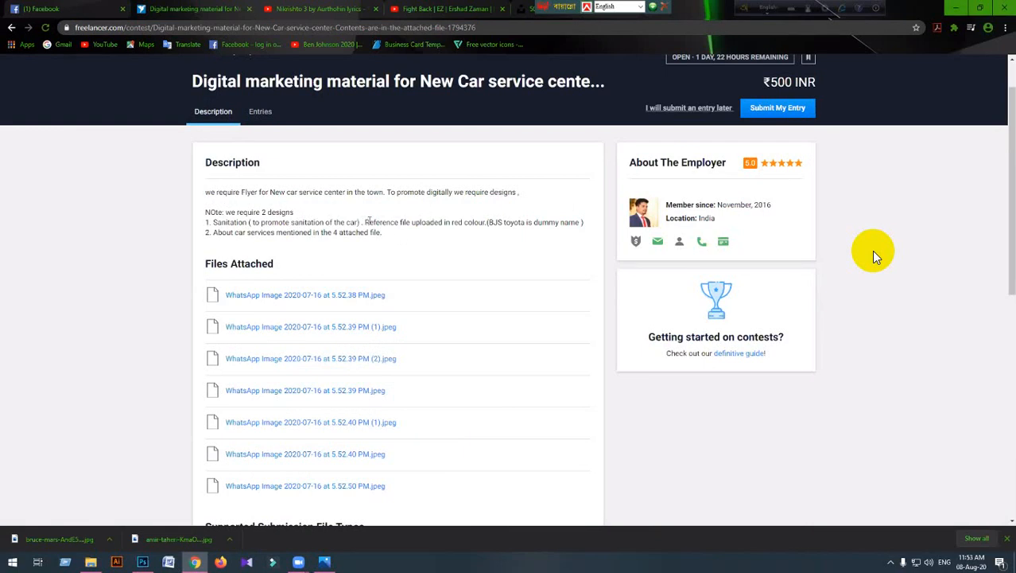
{"action": "left_click_drag", "start_coordinate": [365, 222], "coordinate": [457, 240]}
{"action": "left_click", "coordinate": [381, 237]}
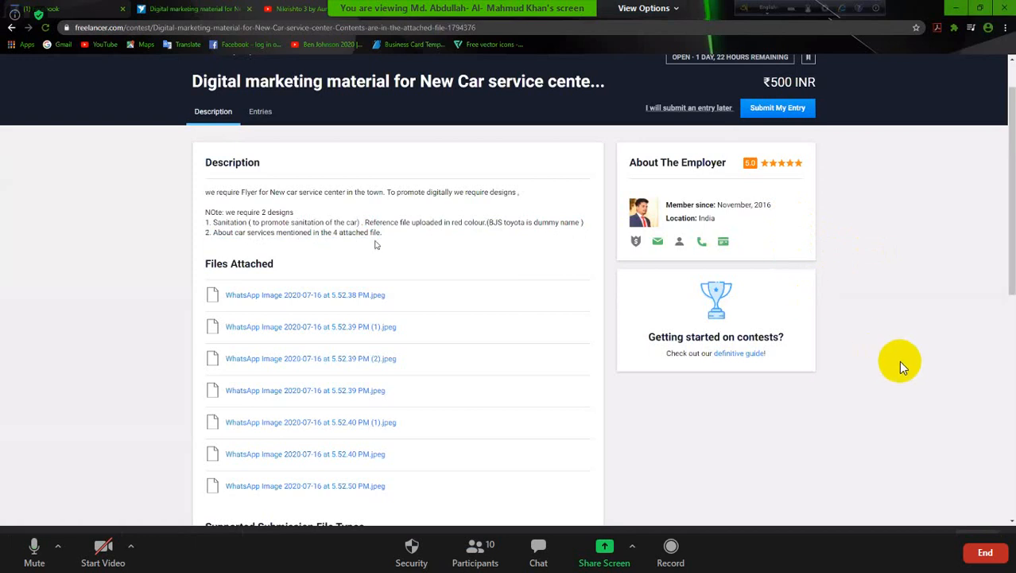
Step: Preview the contest's attached WhatsApp images one by one, from the first file through the last, and close the preview
{"action": "scroll", "coordinate": [381, 250], "scroll_direction": "down", "scroll_amount": 2}
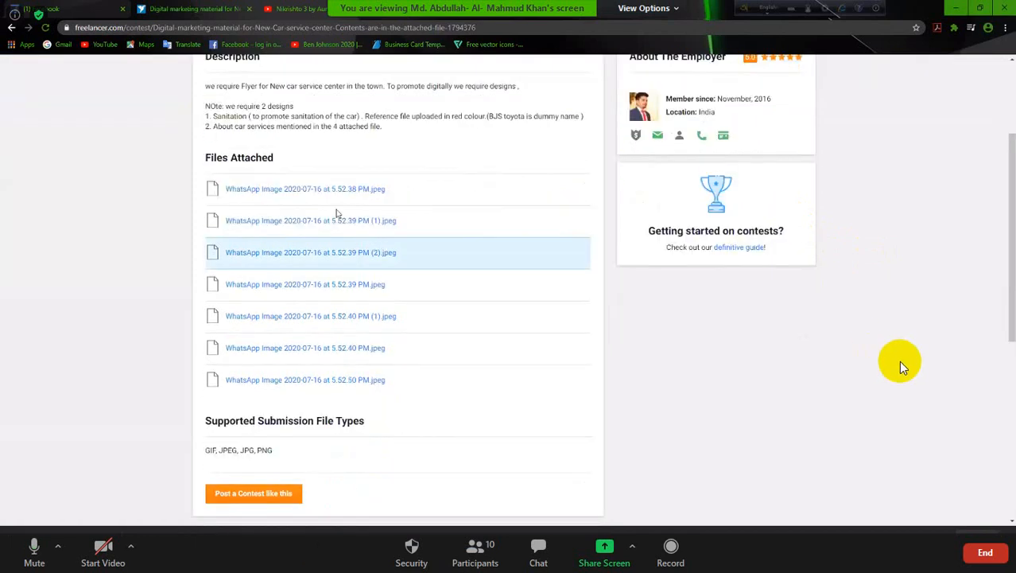
{"action": "left_click", "coordinate": [311, 191]}
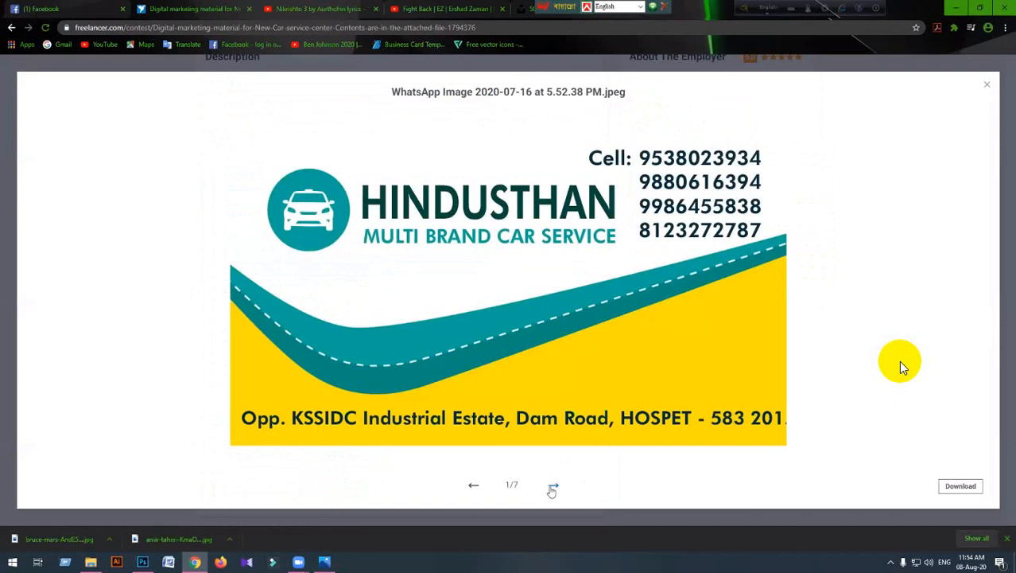
{"action": "left_click", "coordinate": [552, 486]}
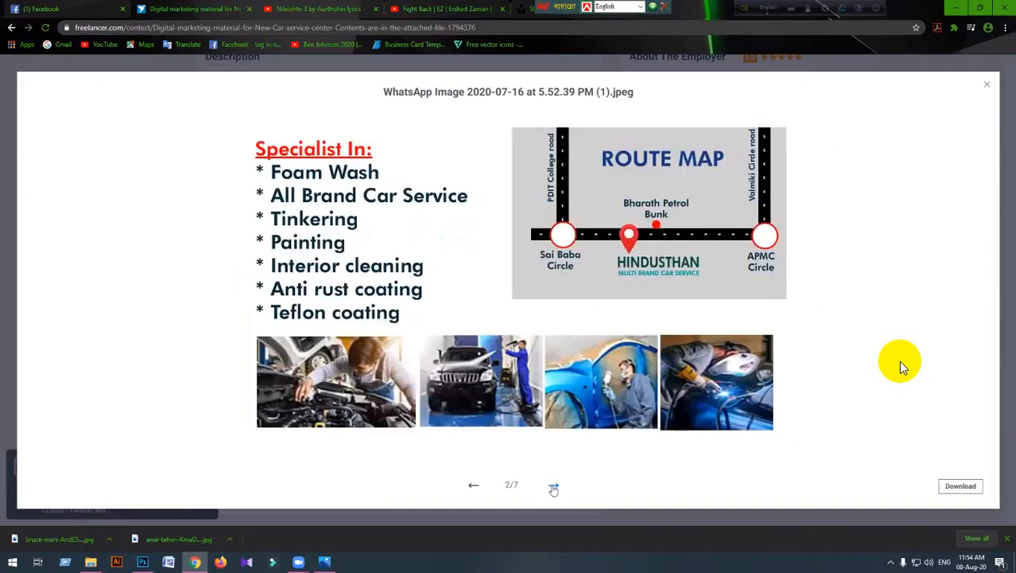
{"action": "left_click", "coordinate": [554, 486]}
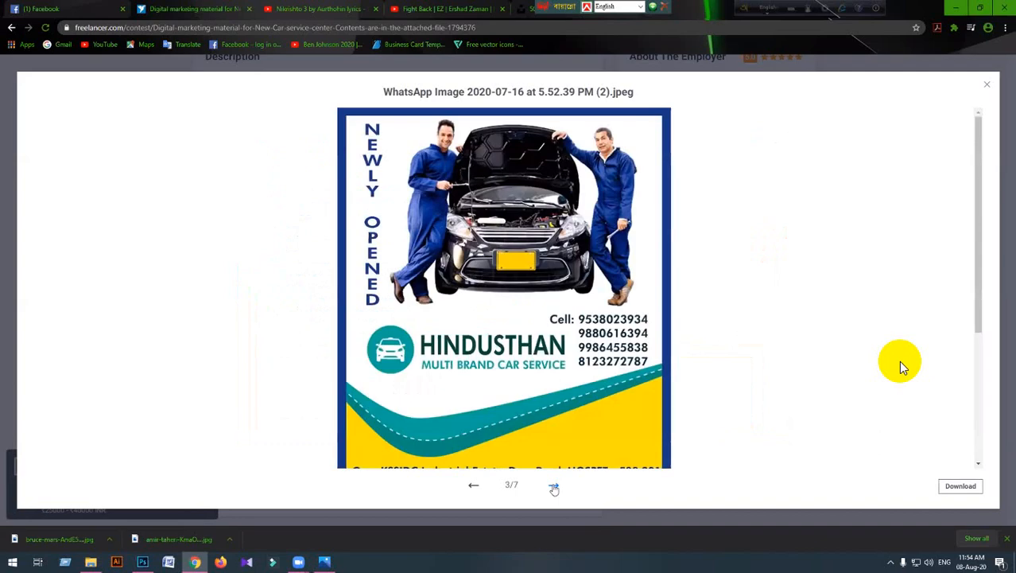
{"action": "left_click", "coordinate": [553, 486]}
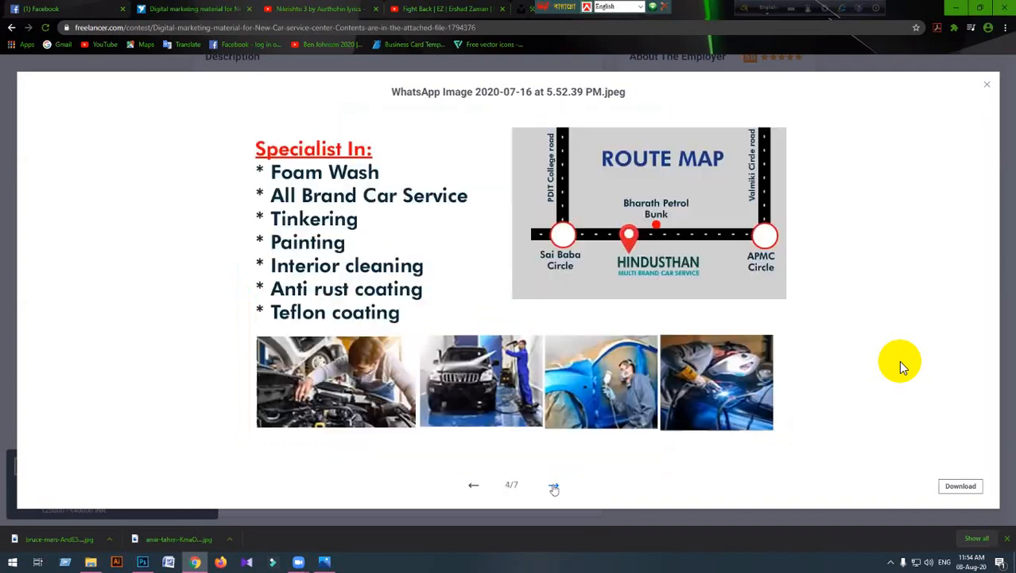
{"action": "left_click", "coordinate": [554, 485]}
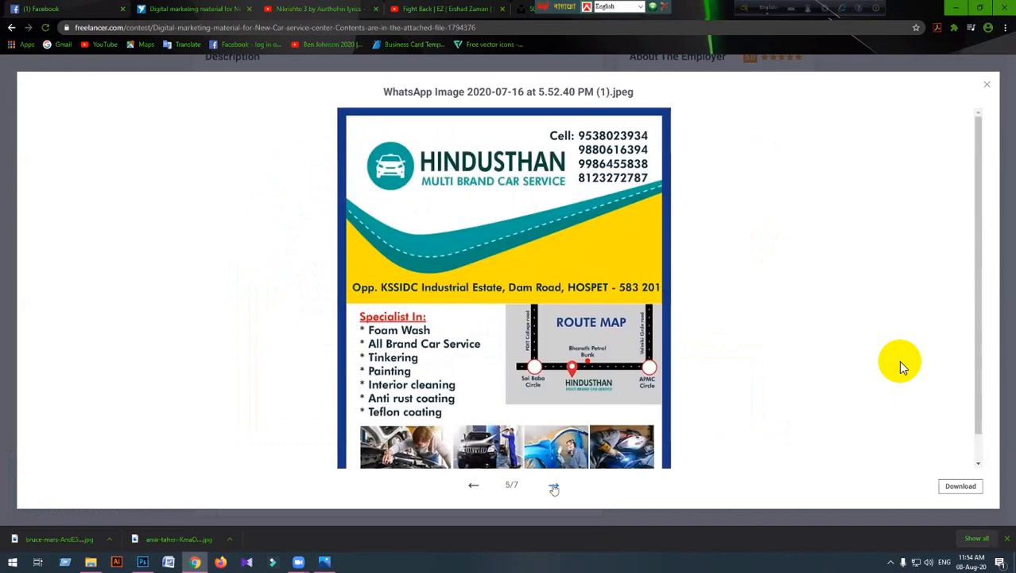
{"action": "left_click", "coordinate": [553, 486]}
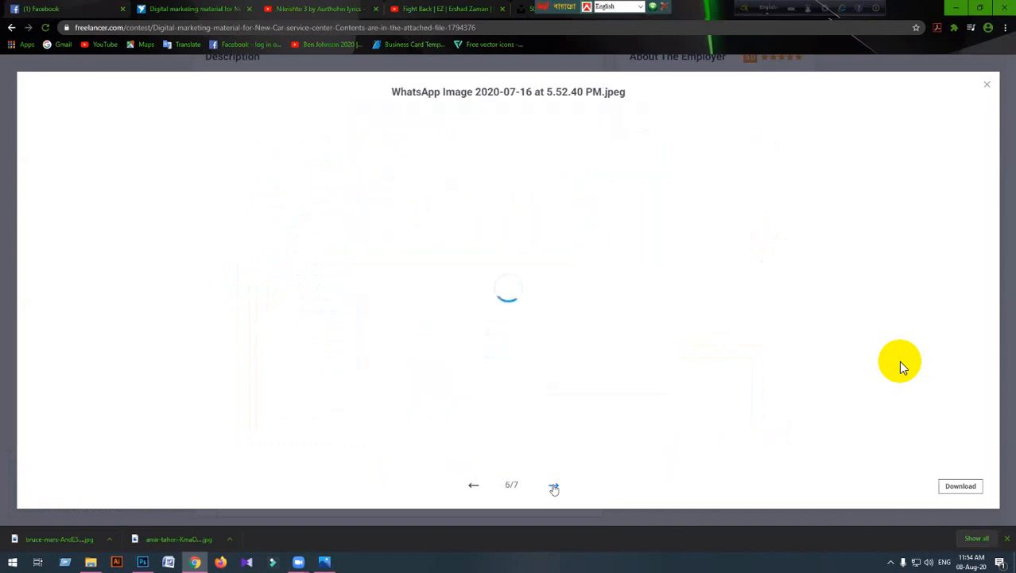
{"action": "left_click", "coordinate": [553, 486]}
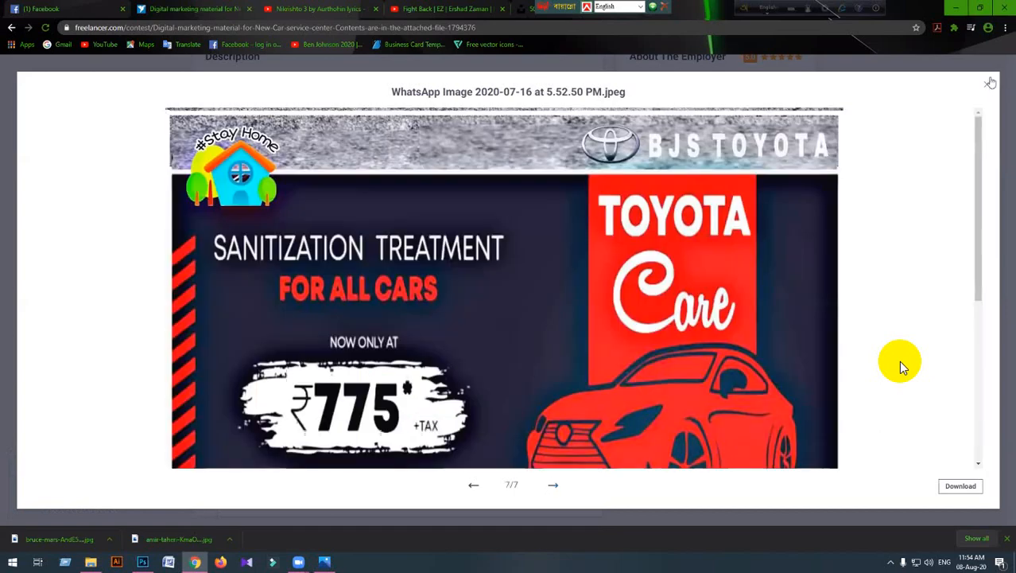
{"action": "key", "text": "Escape"}
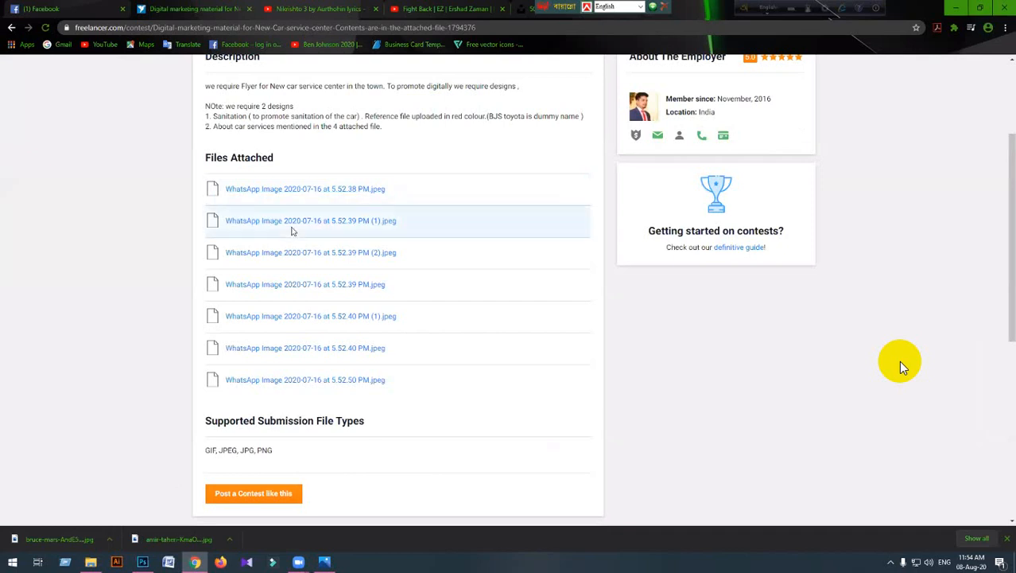
Step: Show the contest's entries and look through the submitted designs down to the rejected and withdrawn ones
{"action": "scroll", "coordinate": [291, 231], "scroll_direction": "up", "scroll_amount": 2}
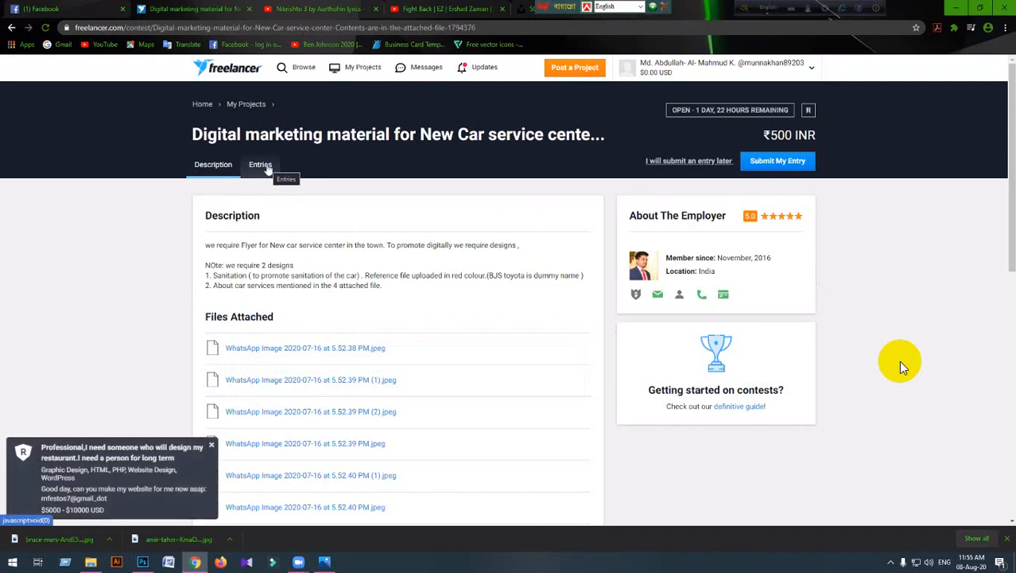
{"action": "left_click", "coordinate": [262, 165]}
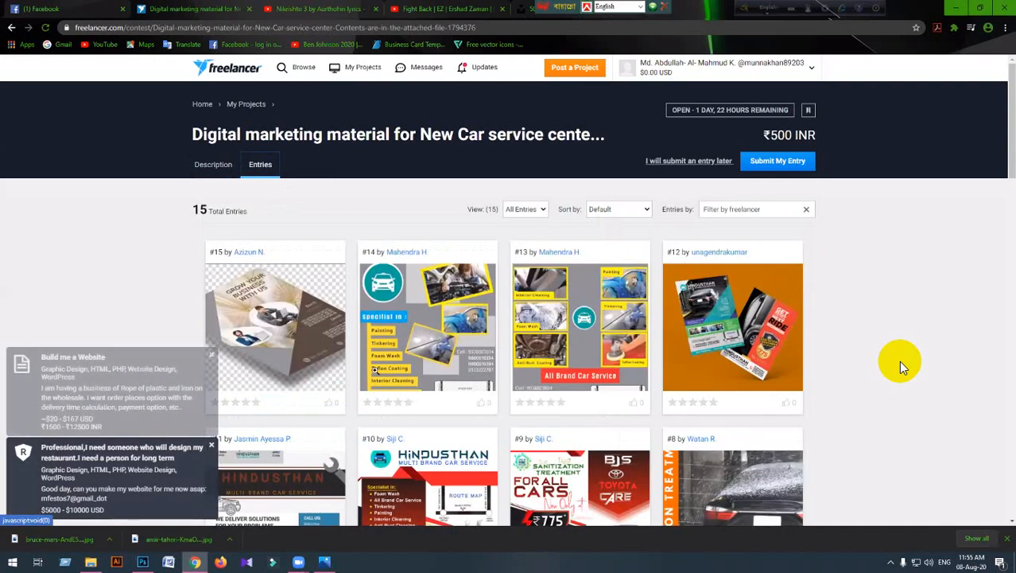
{"action": "scroll", "coordinate": [903, 368], "scroll_direction": "down", "scroll_amount": 2}
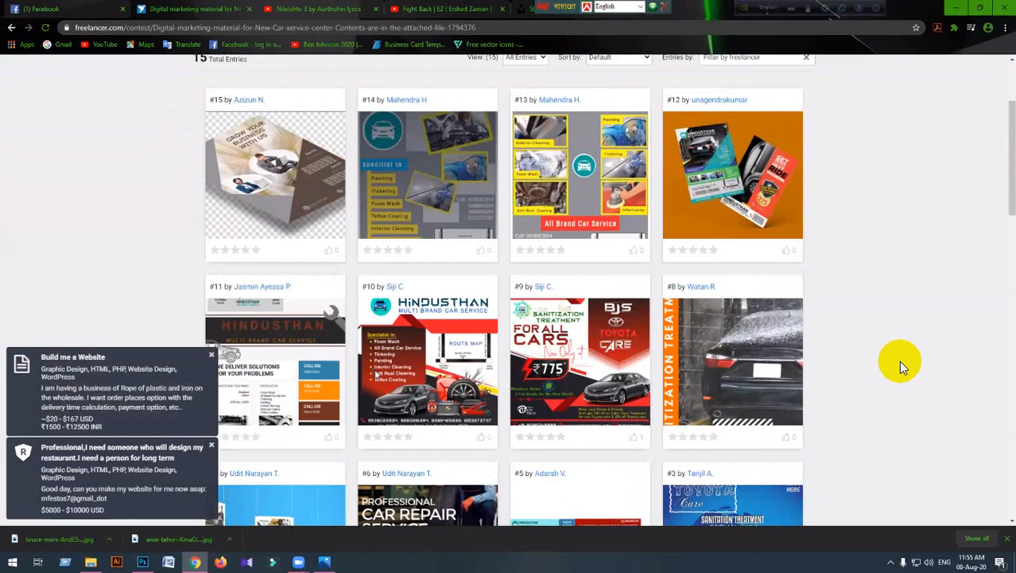
{"action": "scroll", "coordinate": [902, 367], "scroll_direction": "down", "scroll_amount": 5}
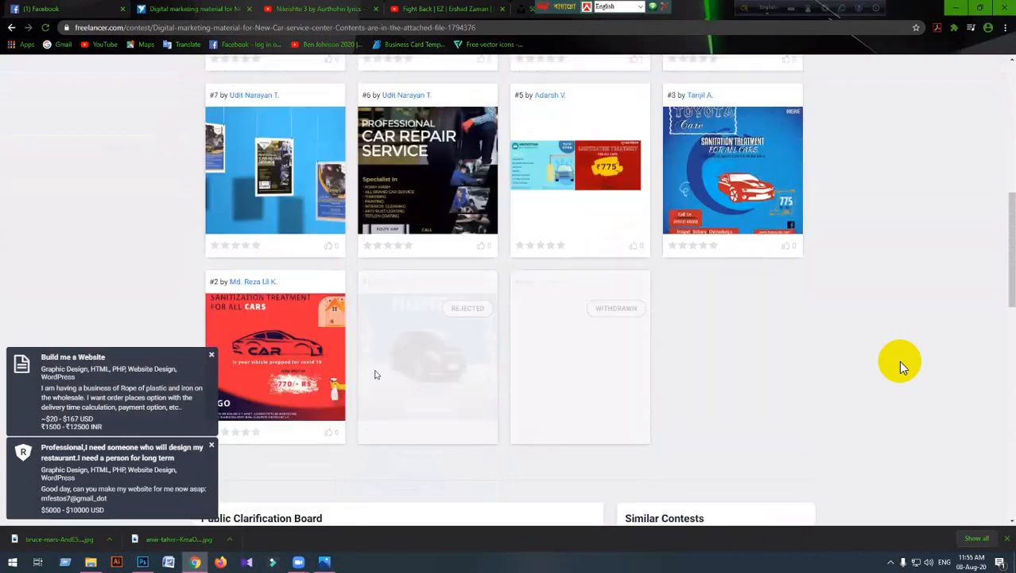
{"action": "scroll", "coordinate": [903, 368], "scroll_direction": "up", "scroll_amount": 3}
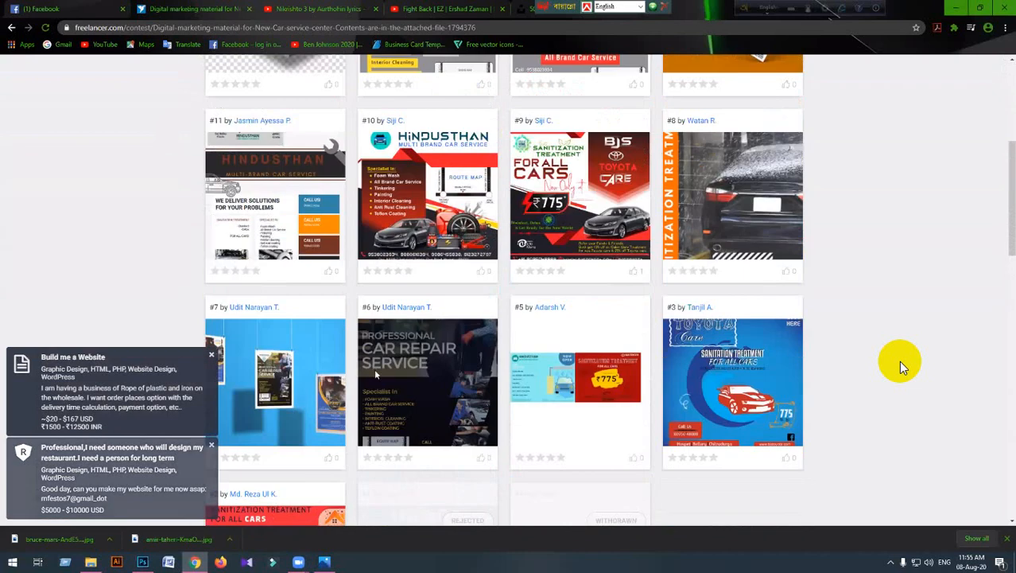
{"action": "scroll", "coordinate": [903, 368], "scroll_direction": "up", "scroll_amount": 2}
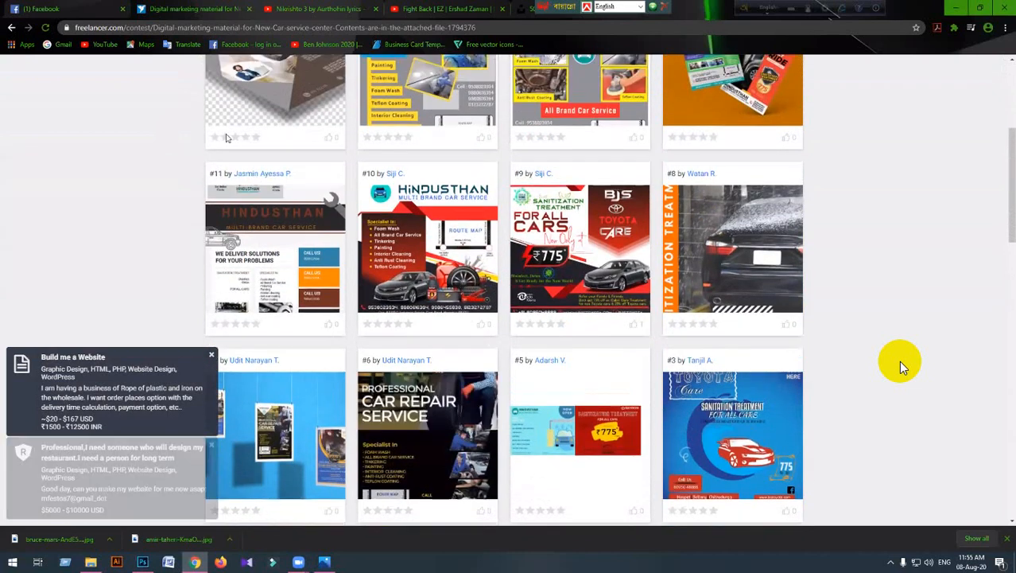
{"action": "scroll", "coordinate": [903, 367], "scroll_direction": "up", "scroll_amount": 4}
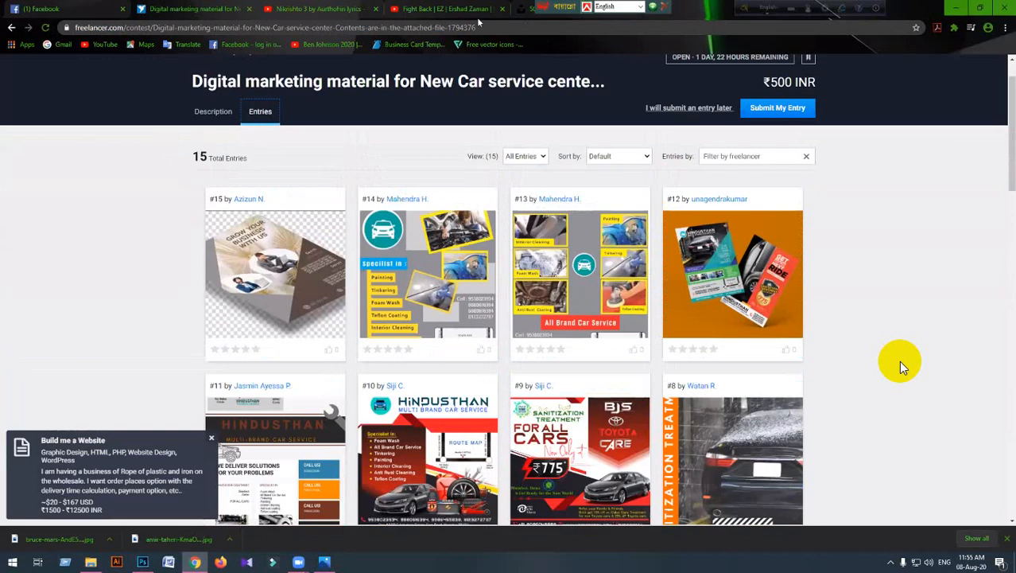
Step: Return to the contest description, preview the attachment WhatsApp Image 2020-07-16 at 5.52.39 PM.jpeg and close it
{"action": "left_click", "coordinate": [213, 116]}
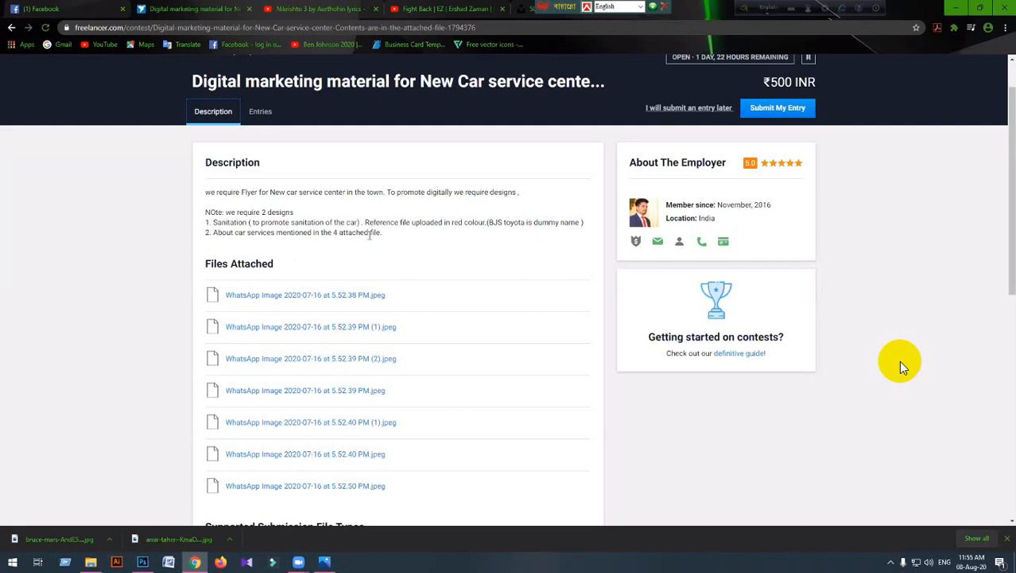
{"action": "scroll", "coordinate": [316, 197], "scroll_direction": "down", "scroll_amount": 2}
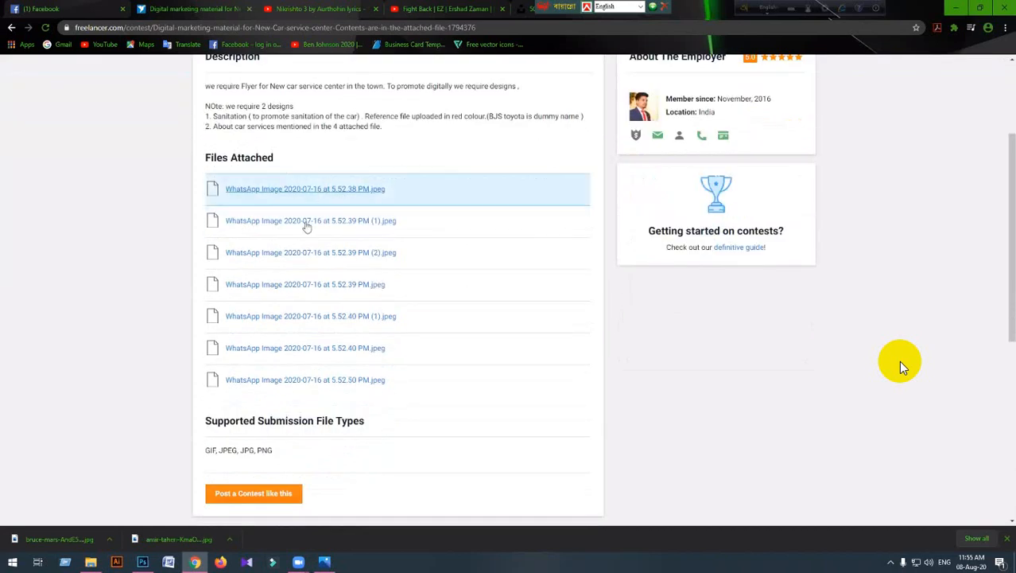
{"action": "left_click", "coordinate": [299, 287]}
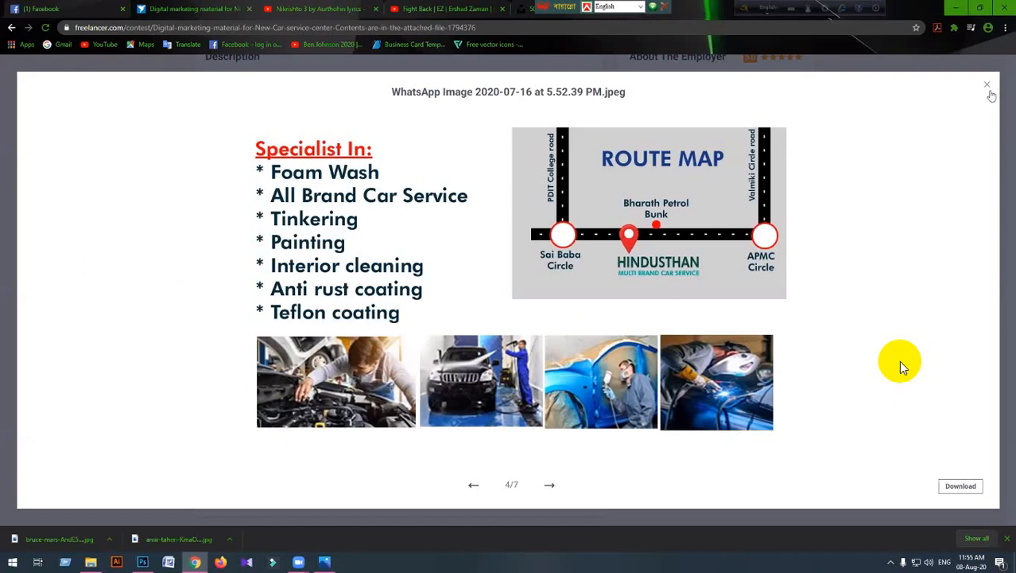
{"action": "left_click", "coordinate": [989, 85]}
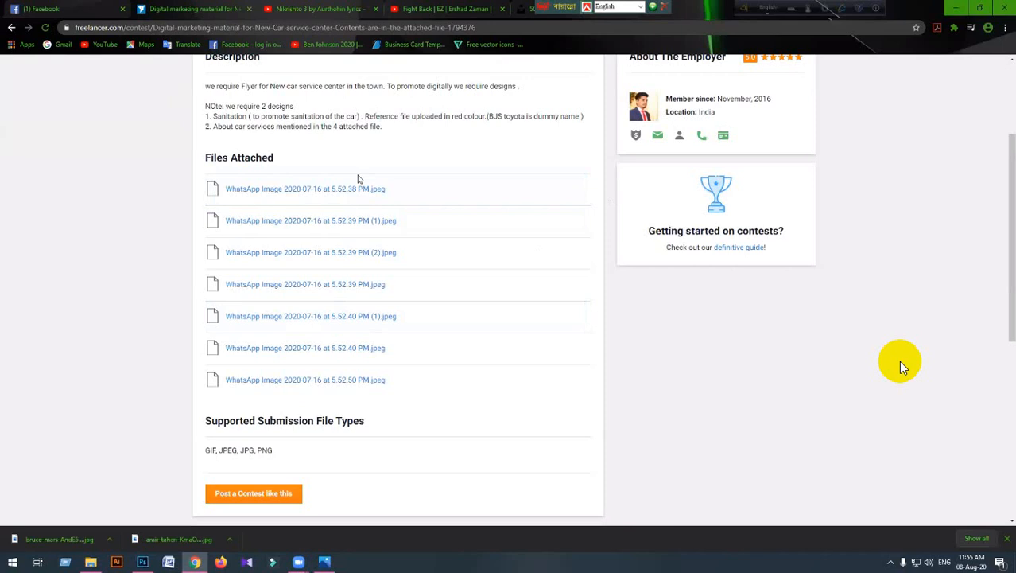
{"action": "scroll", "coordinate": [358, 179], "scroll_direction": "up", "scroll_amount": 1}
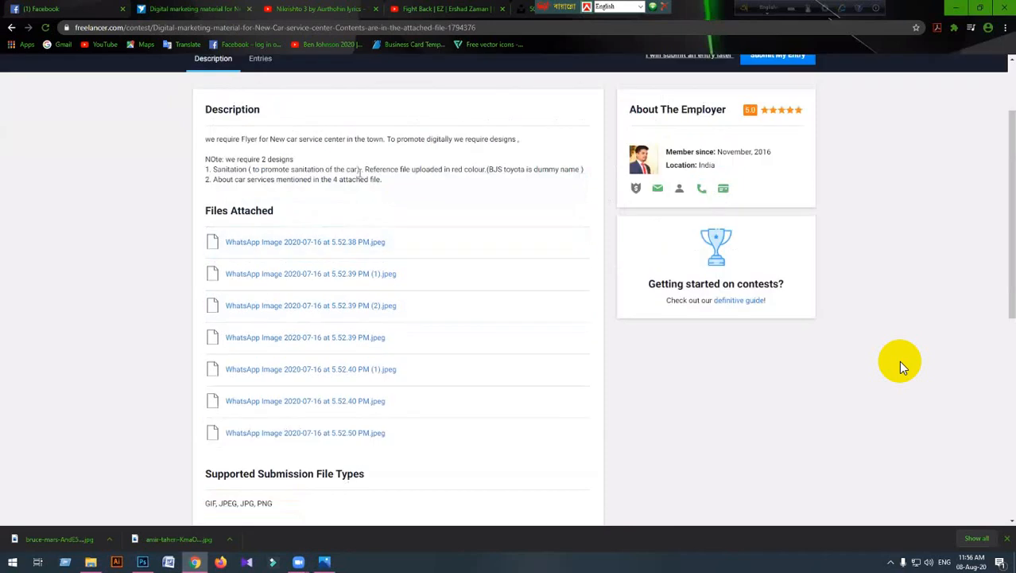
Step: Page through all attached images again from the first file, continue round to the fourth, and return to the contest description
{"action": "left_click", "coordinate": [344, 244]}
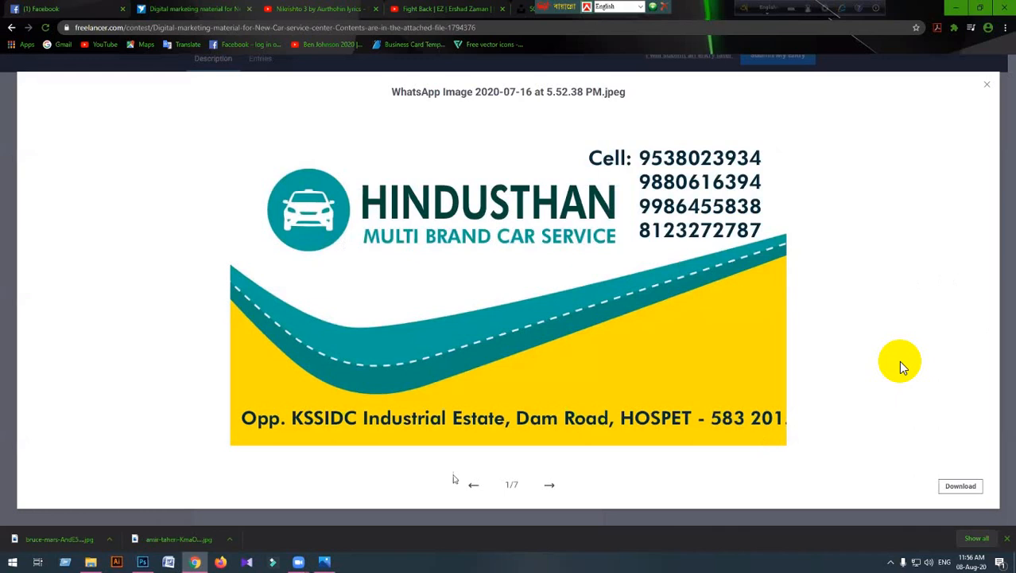
{"action": "left_click", "coordinate": [552, 486]}
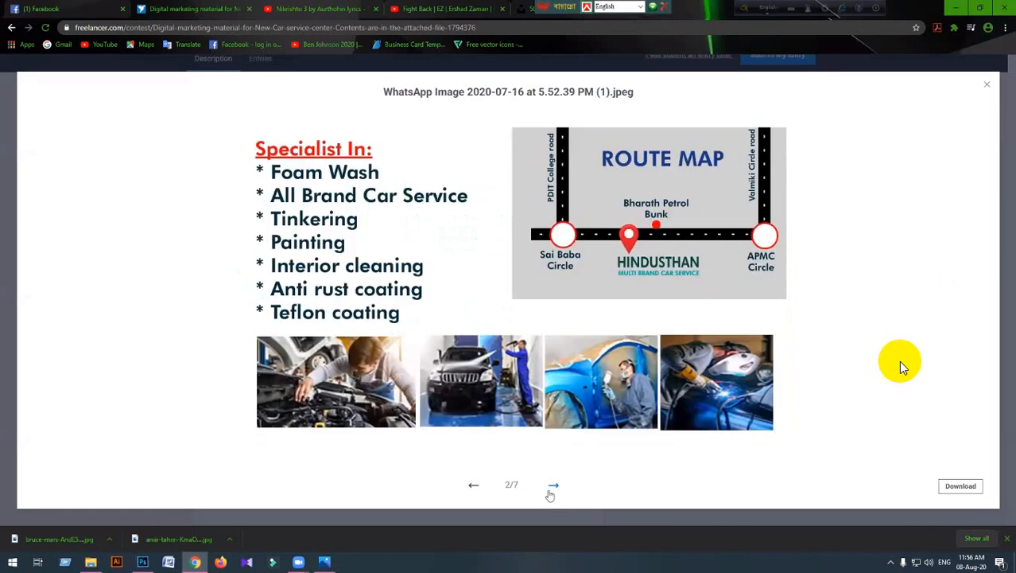
{"action": "left_click", "coordinate": [552, 486]}
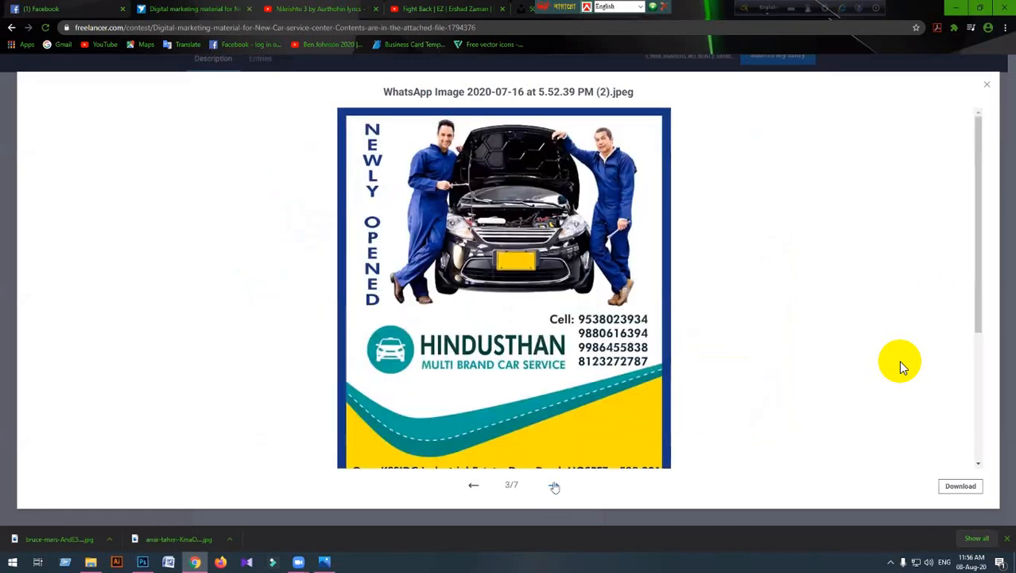
{"action": "left_click", "coordinate": [554, 486]}
{"action": "left_click", "coordinate": [554, 486]}
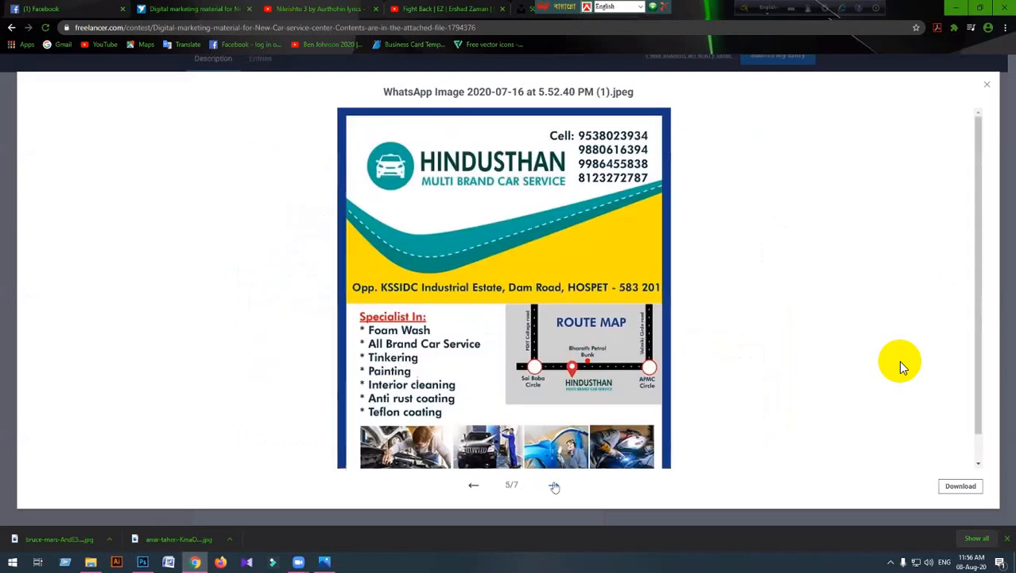
{"action": "left_click", "coordinate": [555, 487]}
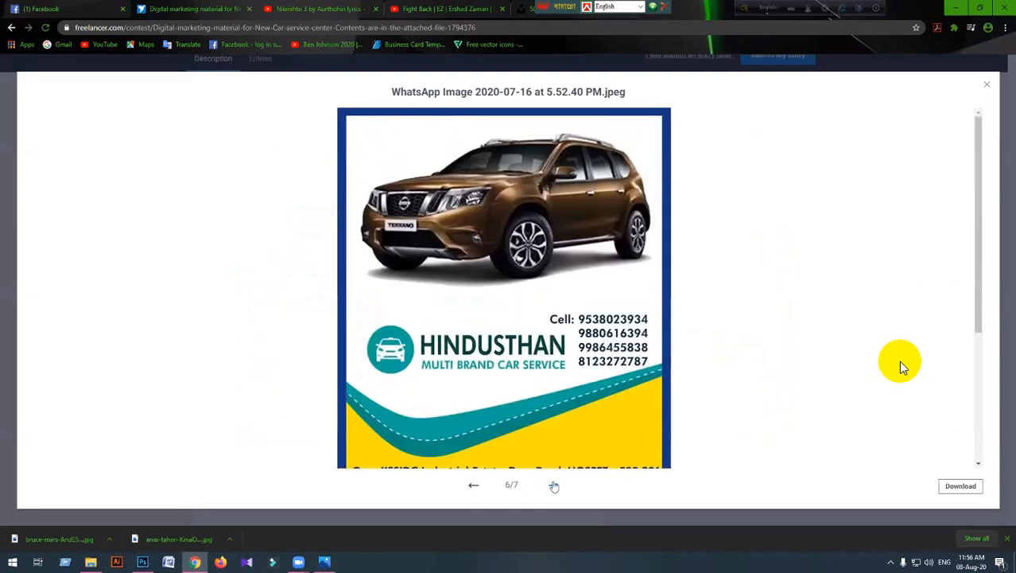
{"action": "left_click", "coordinate": [554, 487]}
{"action": "left_click", "coordinate": [554, 487]}
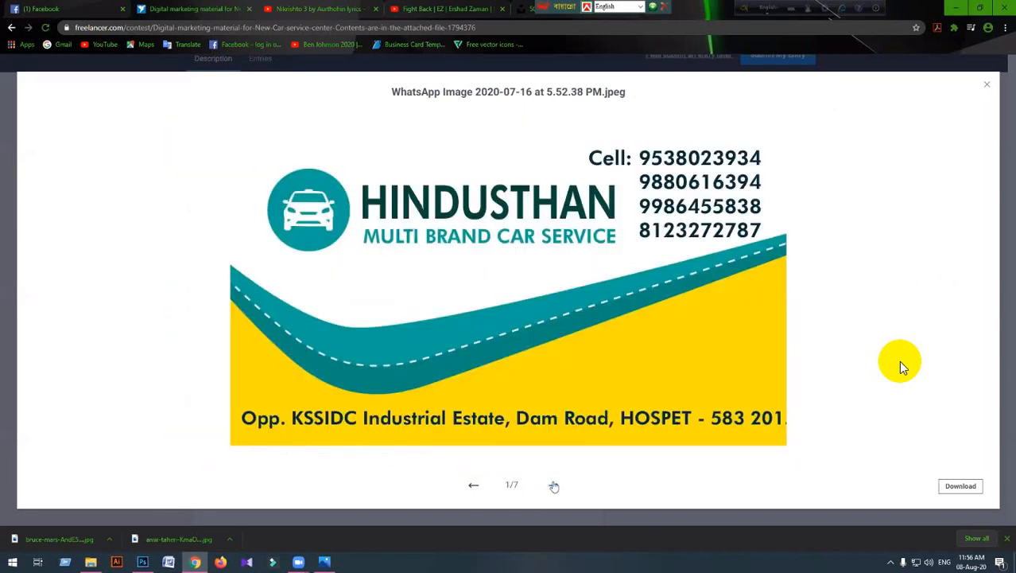
{"action": "left_click", "coordinate": [555, 487]}
{"action": "left_click", "coordinate": [555, 486]}
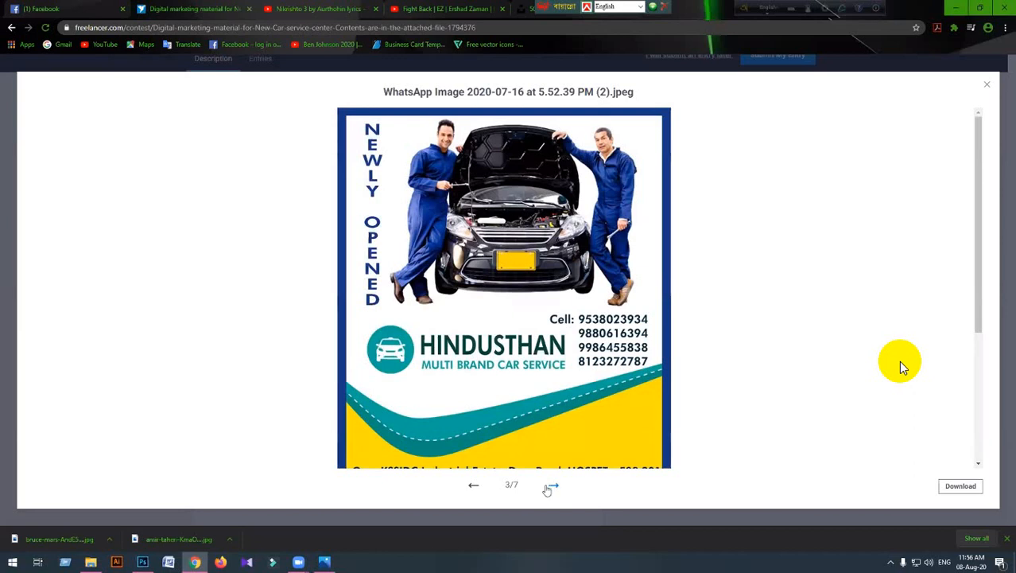
{"action": "left_click", "coordinate": [556, 485]}
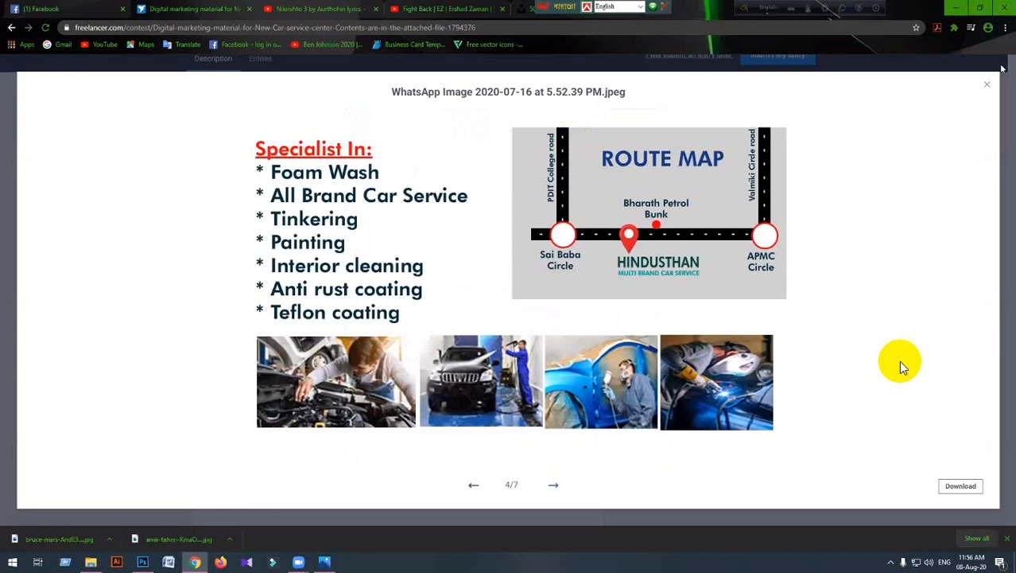
{"action": "left_click", "coordinate": [987, 83]}
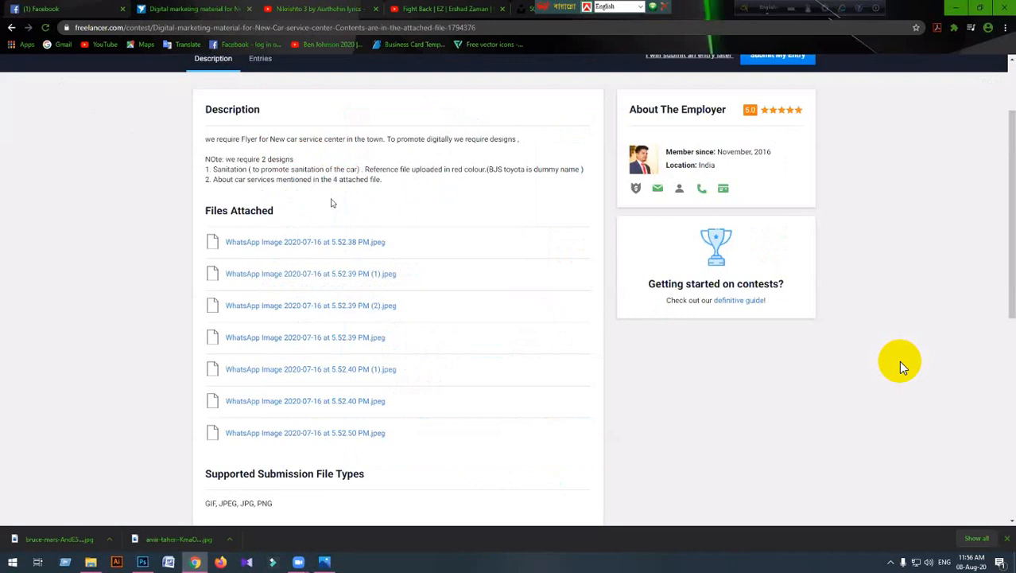
{"action": "scroll", "coordinate": [266, 163], "scroll_direction": "up", "scroll_amount": 2}
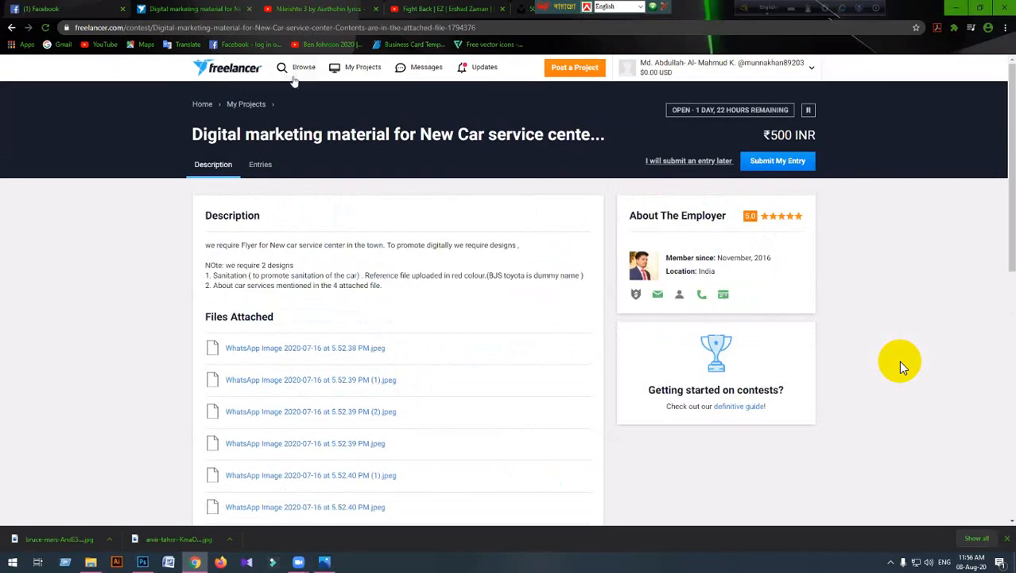
Step: Browse to Freelancer's contest list, check the message notifications on Facebook, and return to the contest list
{"action": "left_click", "coordinate": [291, 73]}
{"action": "left_click", "coordinate": [261, 181]}
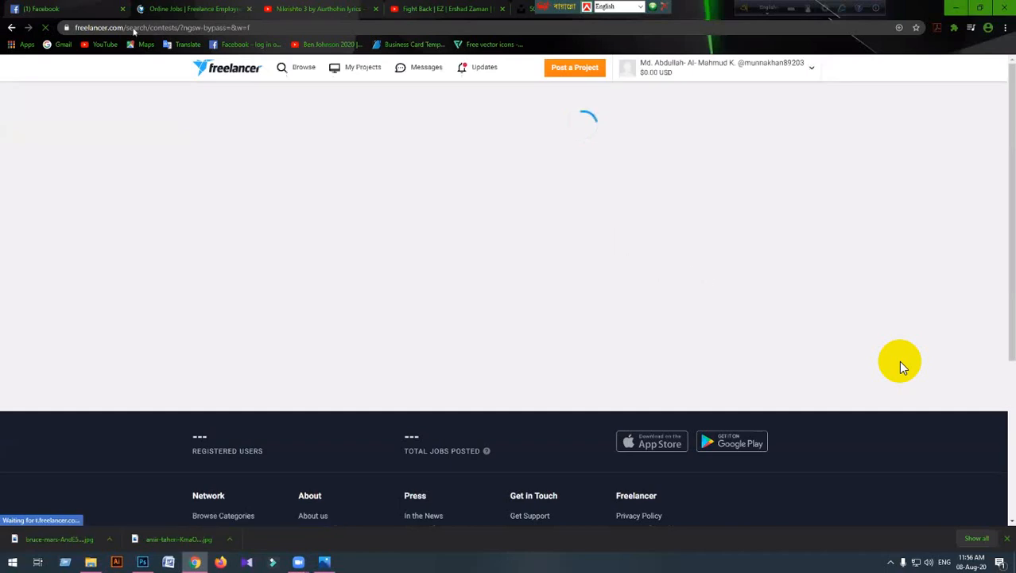
{"action": "left_click", "coordinate": [86, 5]}
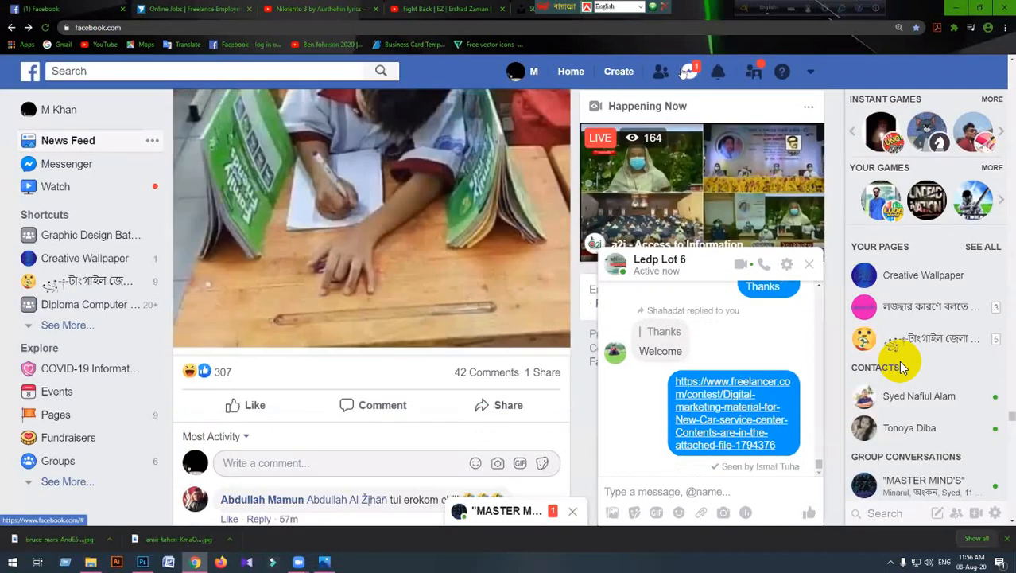
{"action": "left_click", "coordinate": [682, 72]}
{"action": "left_click", "coordinate": [682, 72]}
{"action": "key", "text": "ctrl+Tab"}
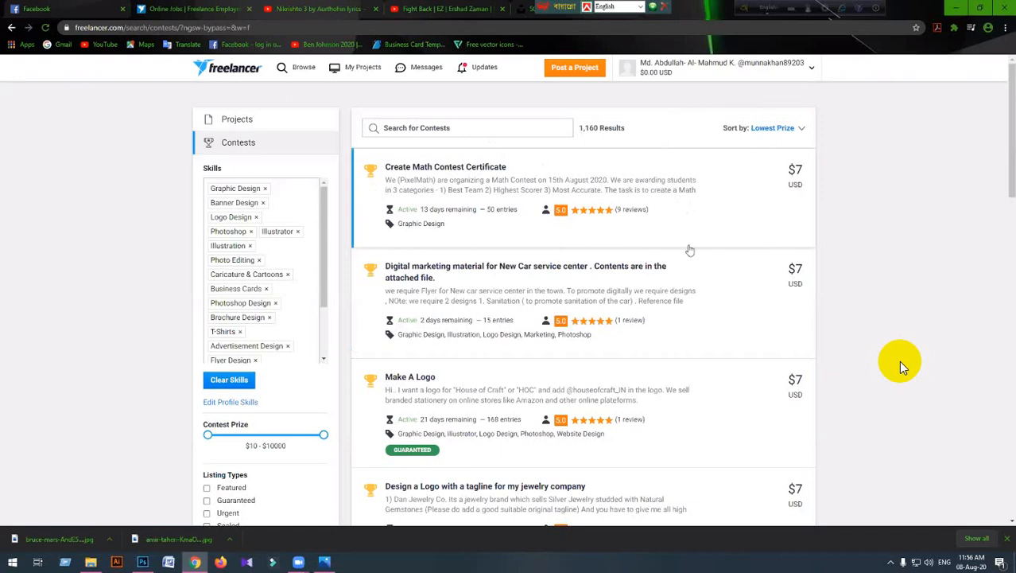
Step: Look through the lowest-prize contests and open the one titled "Build me an icon for my blog"
{"action": "scroll", "coordinate": [737, 167], "scroll_direction": "down", "scroll_amount": 1}
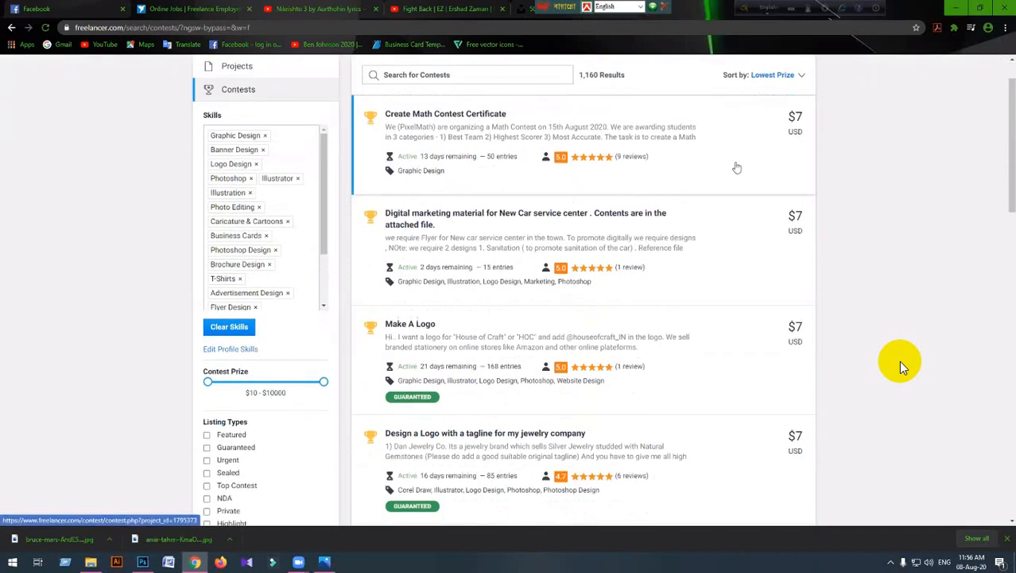
{"action": "scroll", "coordinate": [737, 167], "scroll_direction": "down", "scroll_amount": 1}
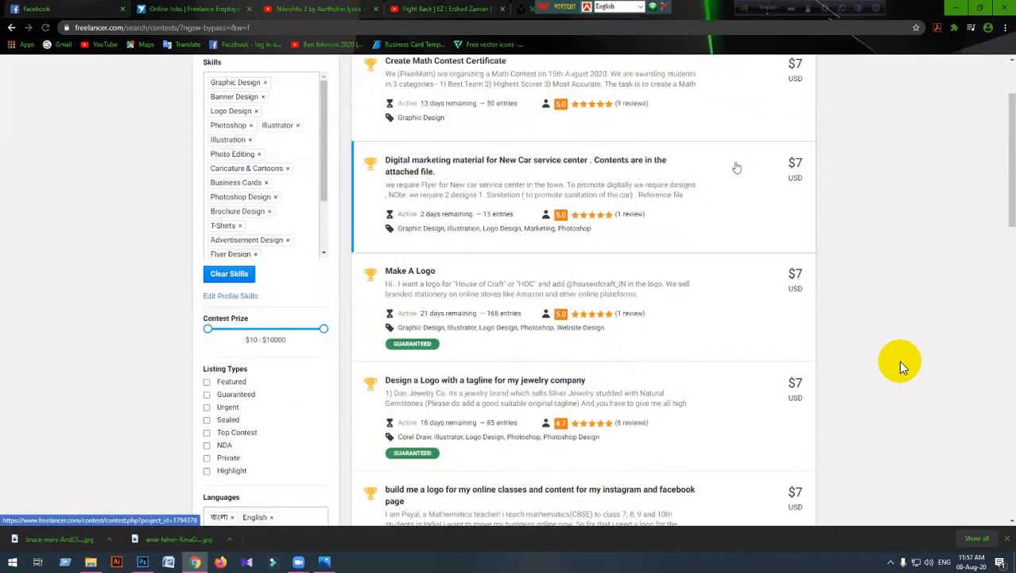
{"action": "scroll", "coordinate": [738, 167], "scroll_direction": "down", "scroll_amount": 1}
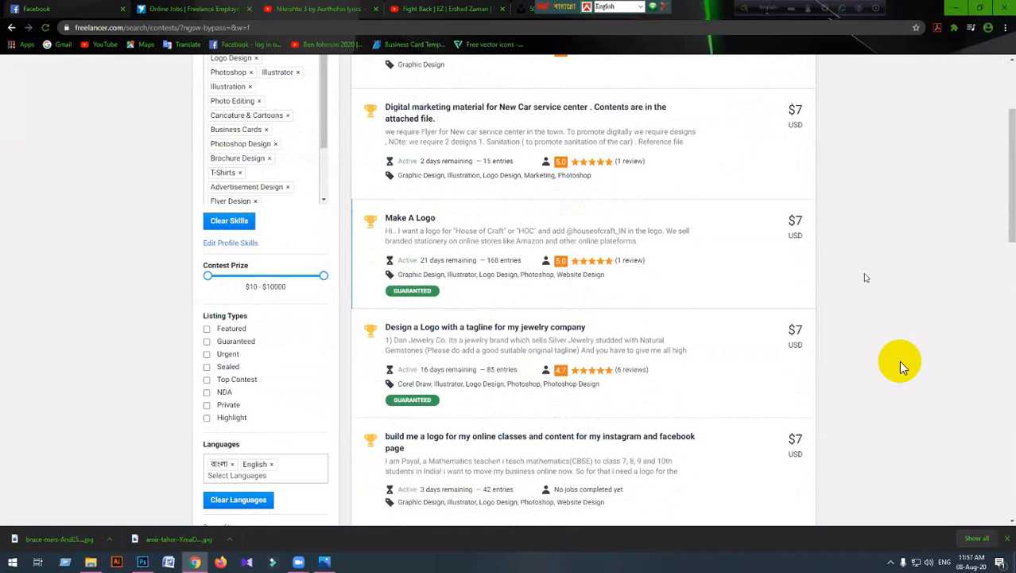
{"action": "scroll", "coordinate": [866, 278], "scroll_direction": "down", "scroll_amount": 1}
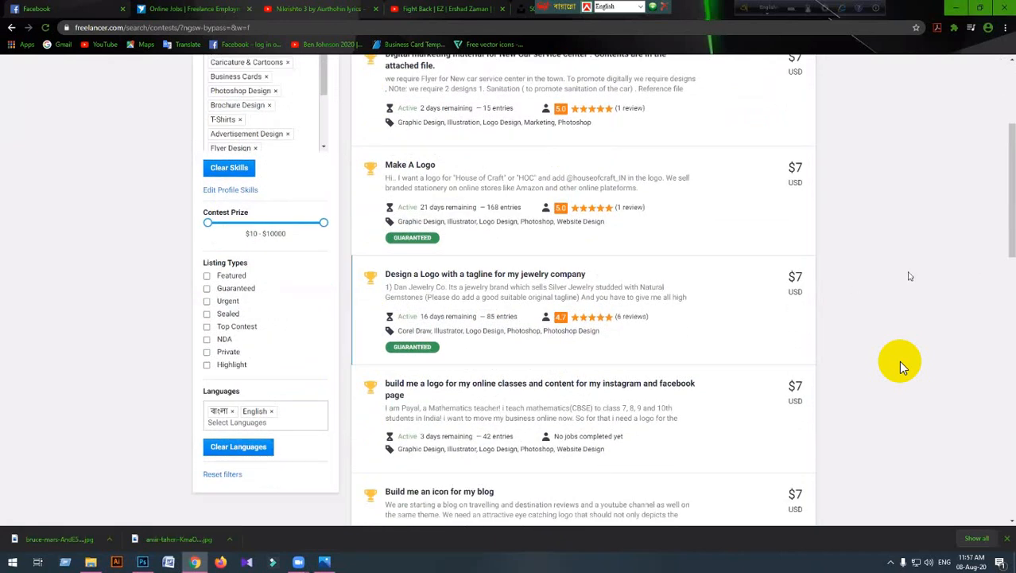
{"action": "scroll", "coordinate": [913, 275], "scroll_direction": "down", "scroll_amount": 1}
{"action": "scroll", "coordinate": [911, 276], "scroll_direction": "down", "scroll_amount": 1}
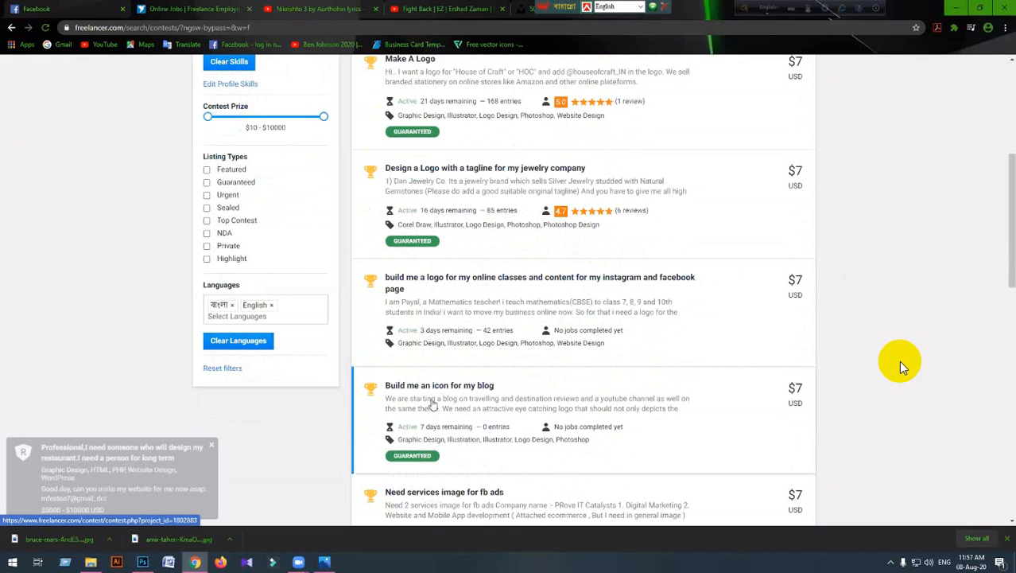
{"action": "left_click", "coordinate": [478, 403]}
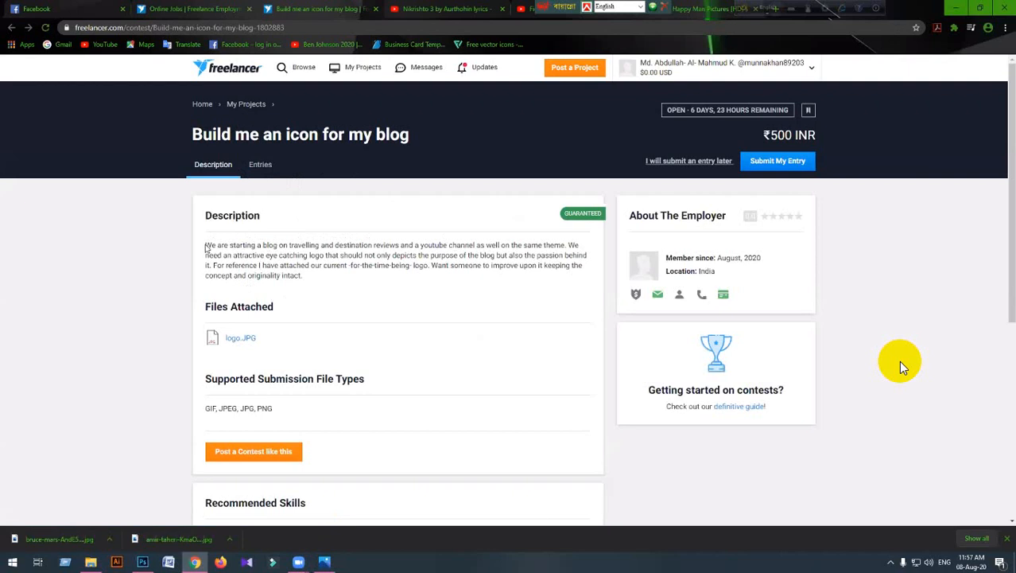
Step: Read the blog icon contest's description, preview the attached logo.JPG, close it, and highlight the full brief
{"action": "left_click_drag", "start_coordinate": [205, 248], "coordinate": [285, 247]}
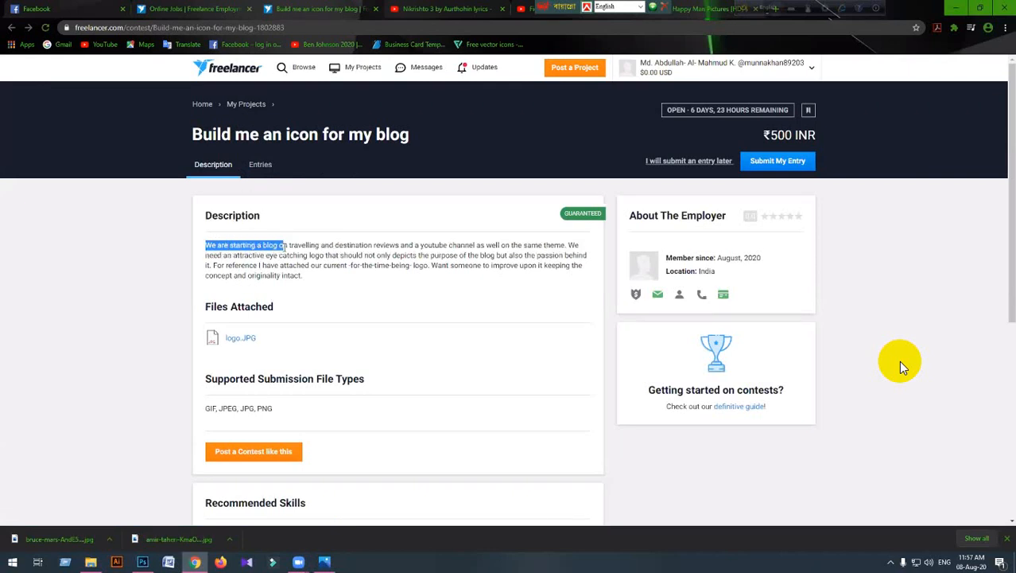
{"action": "left_click", "coordinate": [347, 280]}
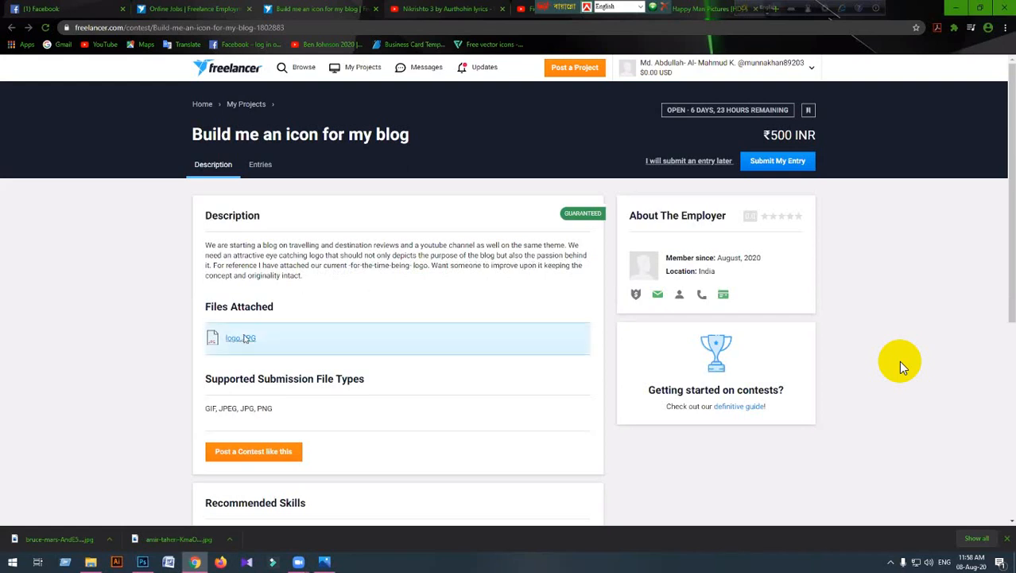
{"action": "left_click", "coordinate": [242, 338]}
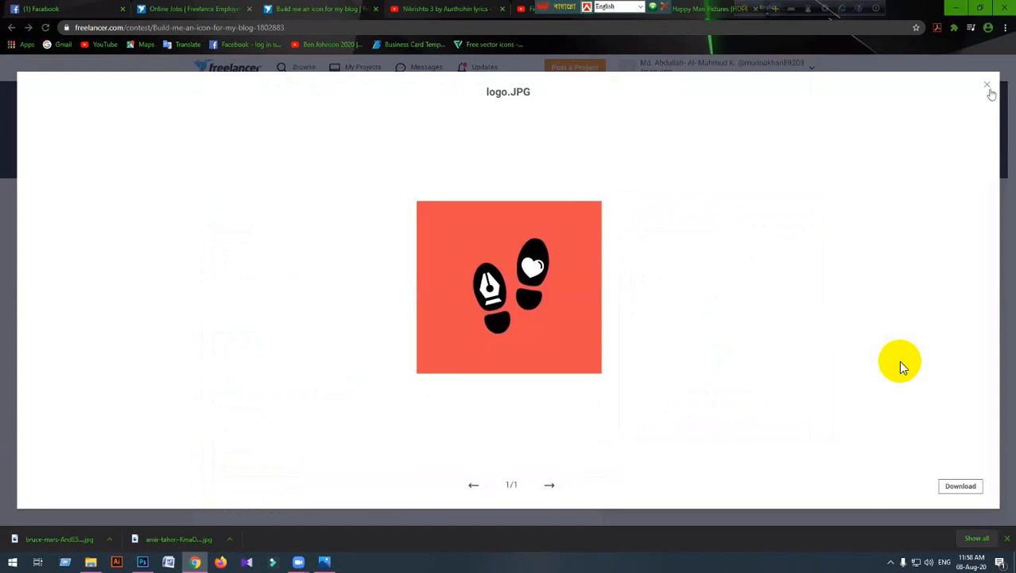
{"action": "left_click", "coordinate": [990, 87]}
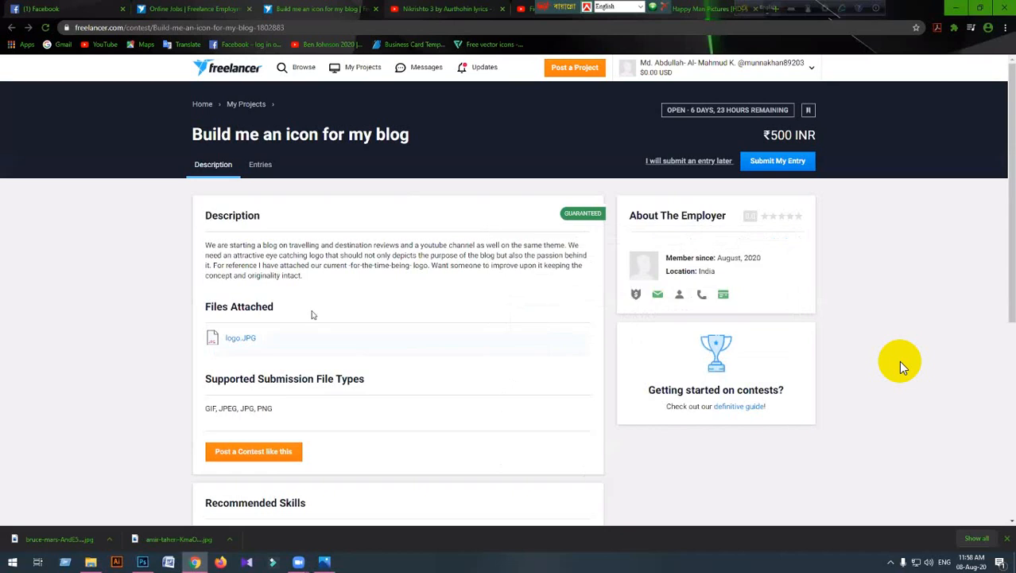
{"action": "left_click_drag", "start_coordinate": [301, 284], "coordinate": [206, 251]}
{"action": "left_click", "coordinate": [299, 274]}
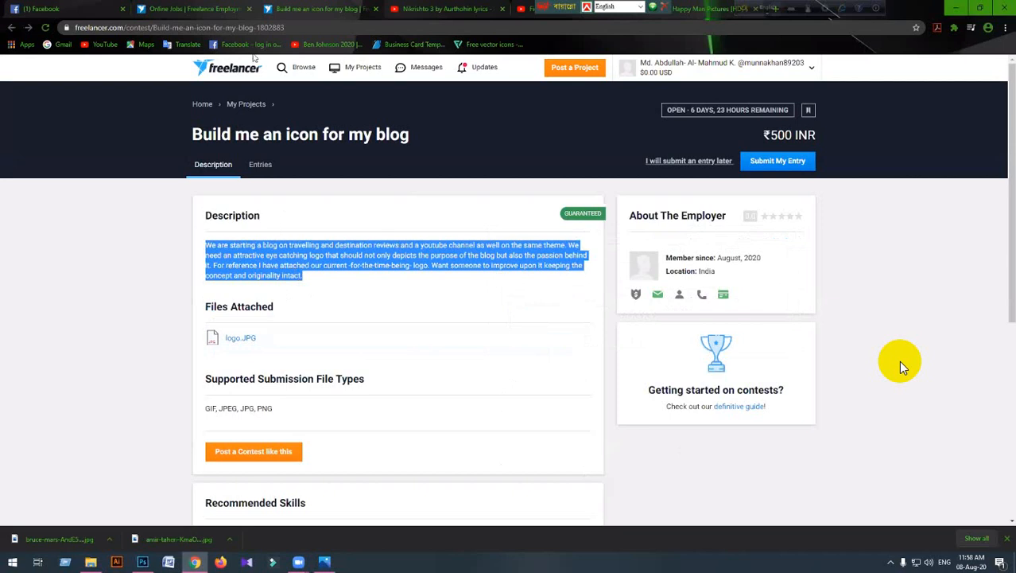
Step: Return to the contest search results and go back to the beginning of the list
{"action": "left_click", "coordinate": [193, 11]}
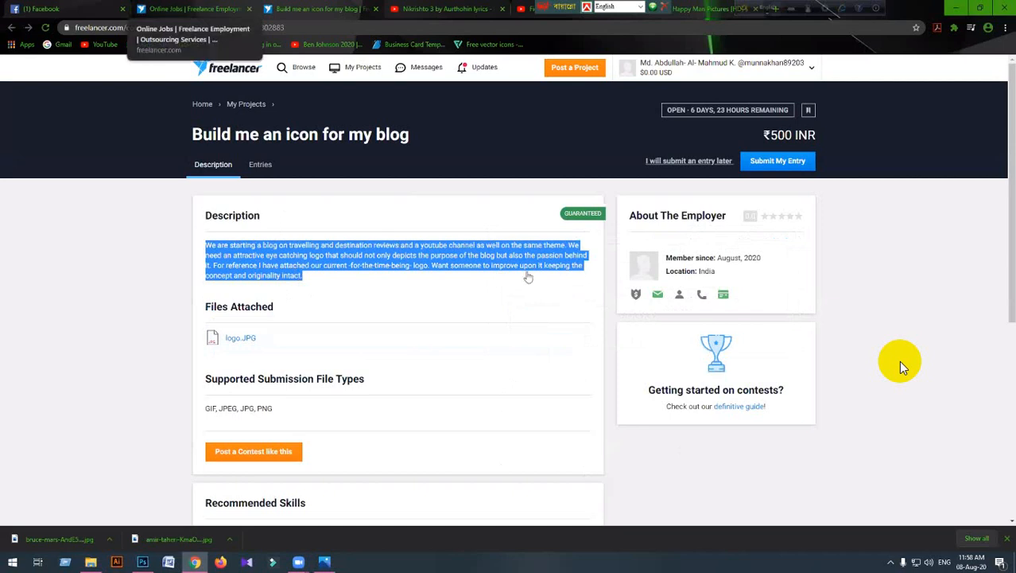
{"action": "scroll", "coordinate": [528, 278], "scroll_direction": "up", "scroll_amount": 3}
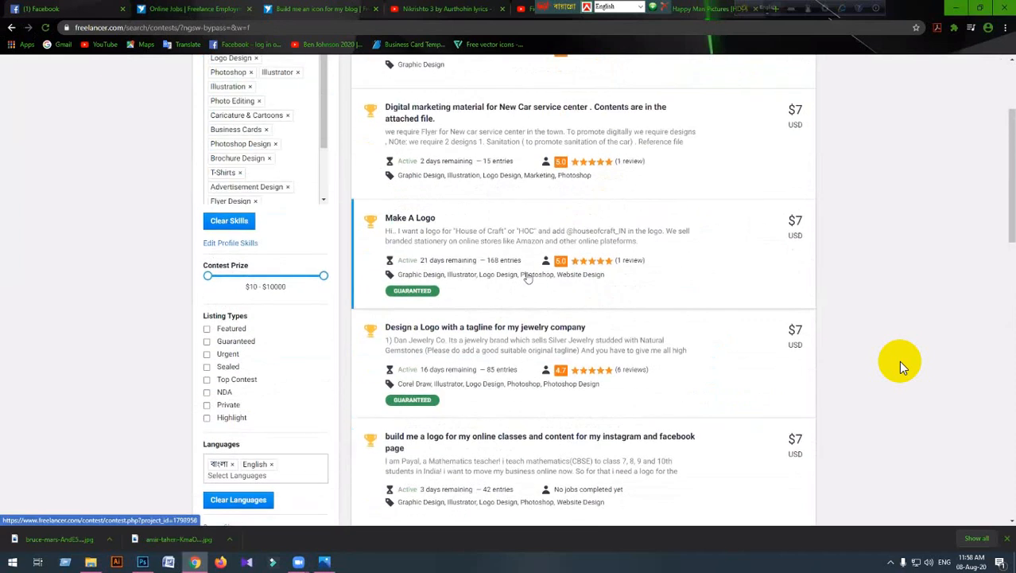
{"action": "scroll", "coordinate": [528, 278], "scroll_direction": "up", "scroll_amount": 3}
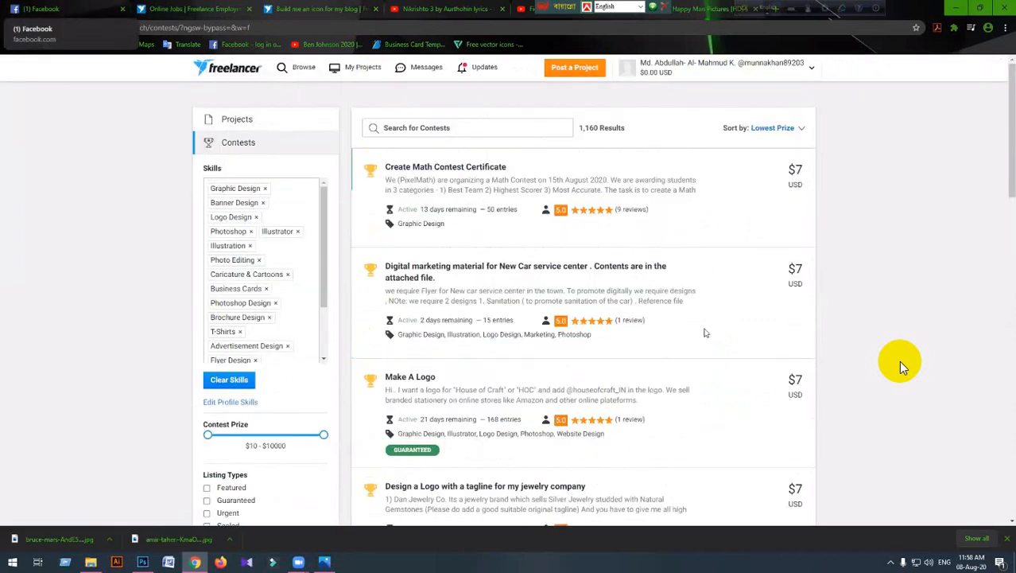
Step: Reopen the New Car service center contest from the link in the Facebook chat and look through its submitted entries
{"action": "left_click", "coordinate": [48, 10]}
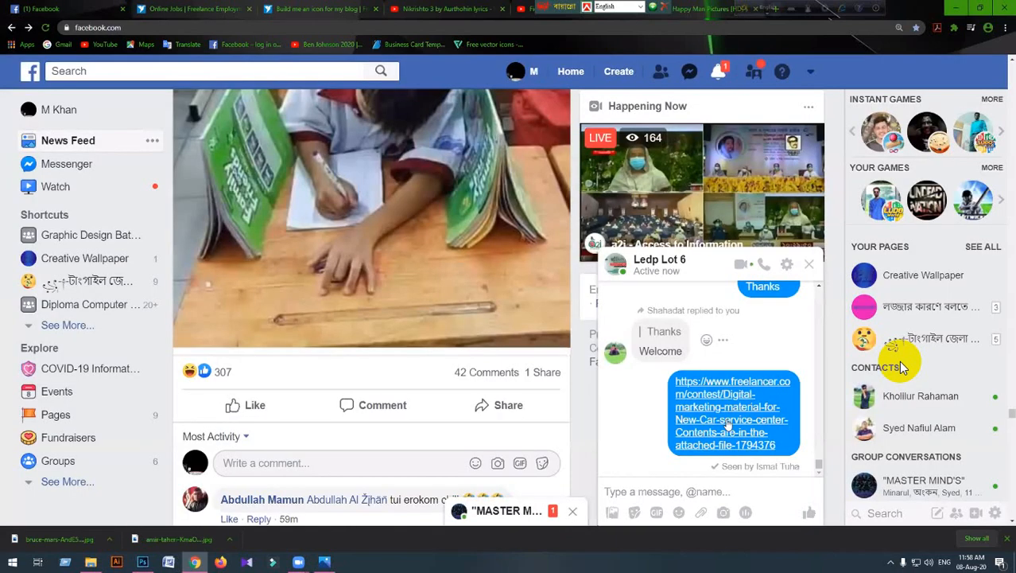
{"action": "left_click", "coordinate": [727, 421]}
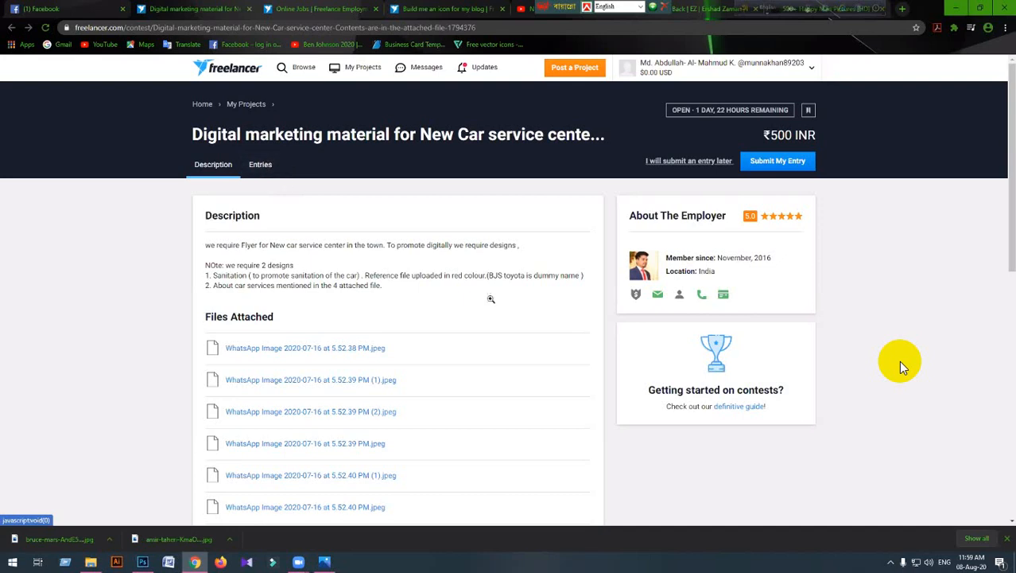
{"action": "scroll", "coordinate": [490, 299], "scroll_direction": "down", "scroll_amount": 2}
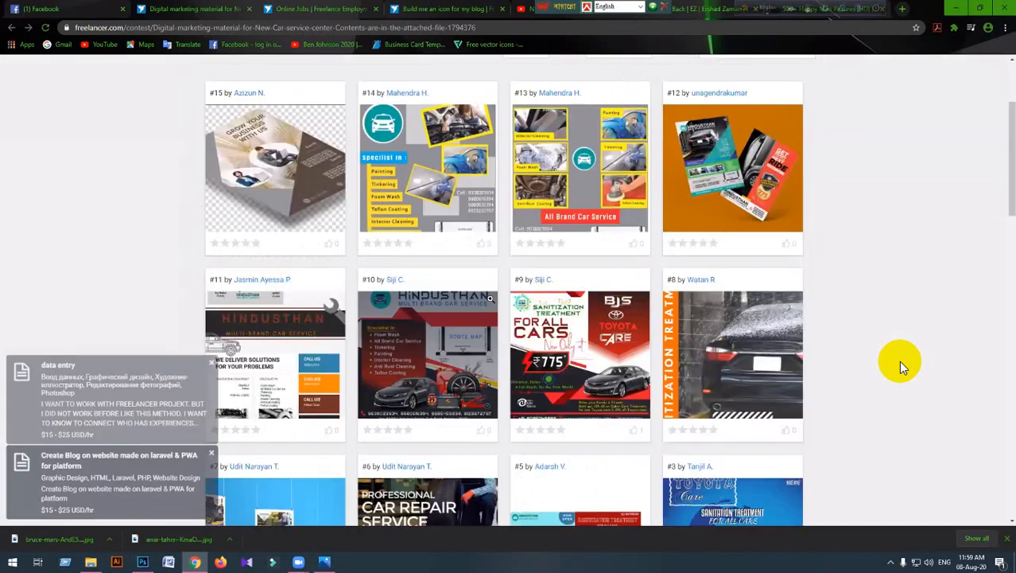
{"action": "scroll", "coordinate": [899, 360], "scroll_direction": "up", "scroll_amount": 1}
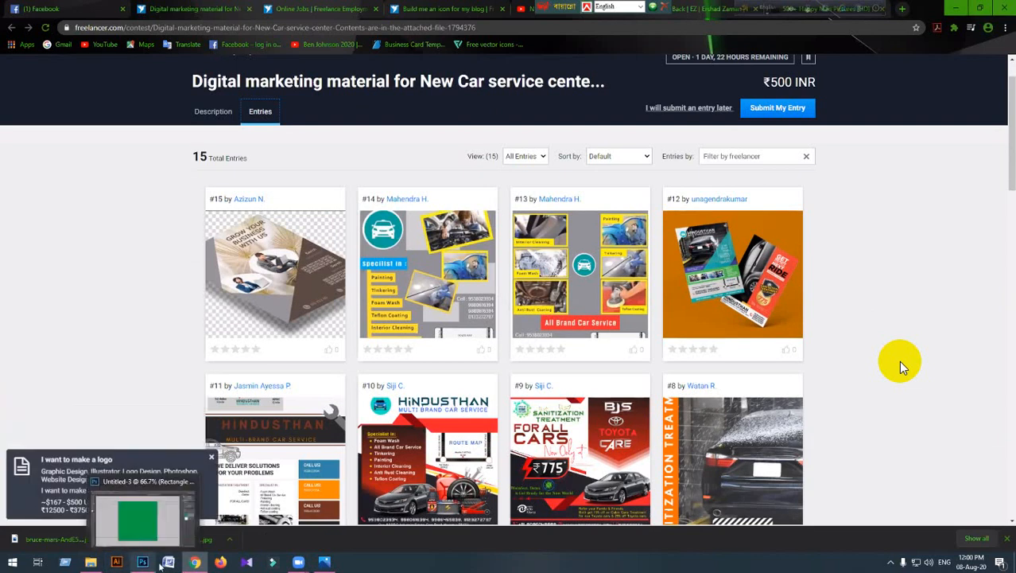
Step: Switch to Photoshop and start a new document with its width and height measured in inches
{"action": "left_click", "coordinate": [150, 566]}
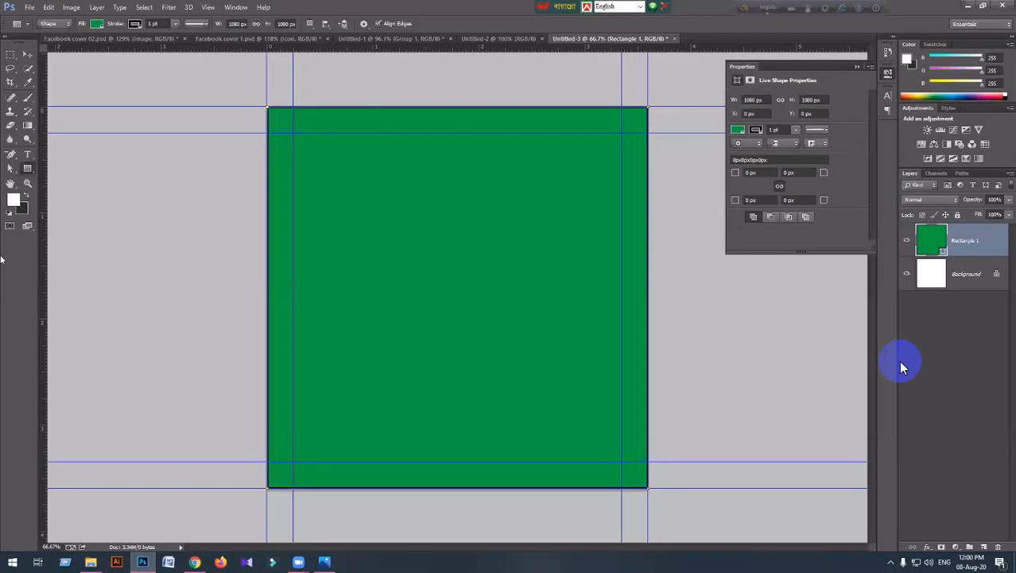
{"action": "key", "text": "ctrl+n"}
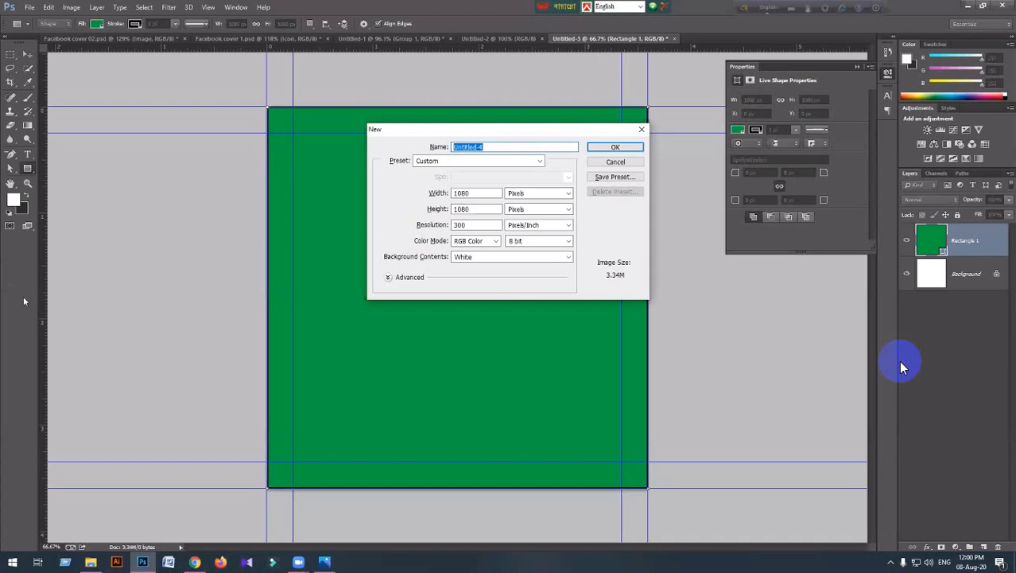
{"action": "left_click", "coordinate": [524, 195]}
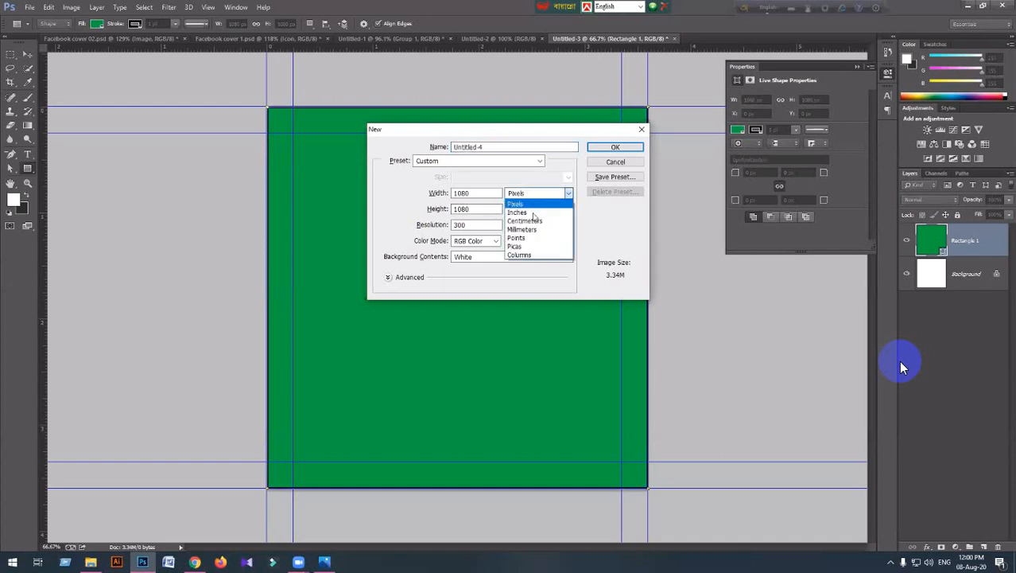
{"action": "left_click", "coordinate": [531, 213]}
{"action": "left_click", "coordinate": [533, 211]}
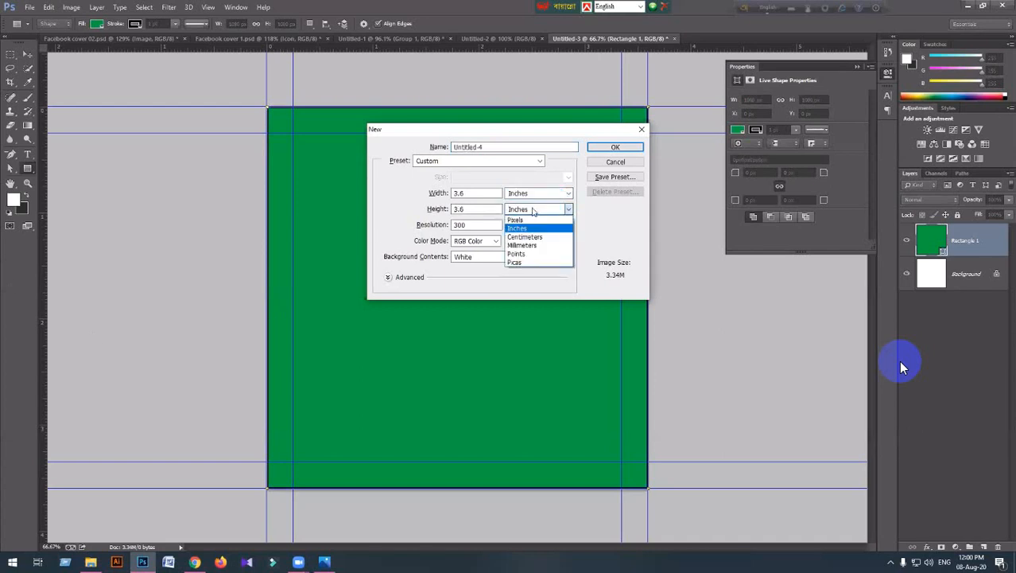
{"action": "left_click", "coordinate": [533, 211]}
Step: Set the new document's width to 10.5 inches and its height to 8.5 inches
{"action": "left_click_drag", "start_coordinate": [469, 194], "coordinate": [396, 191]}
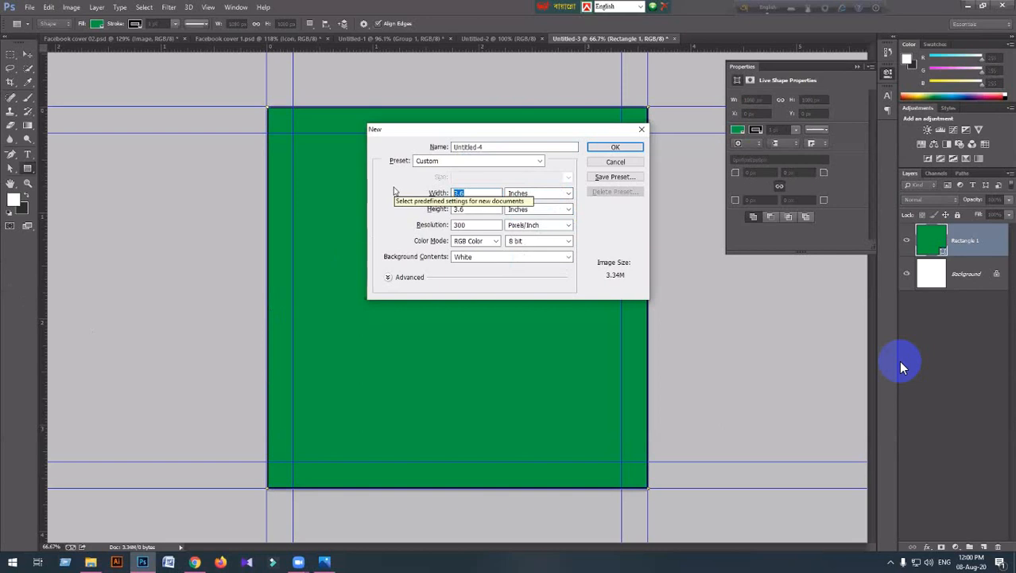
{"action": "type", "text": "1"}
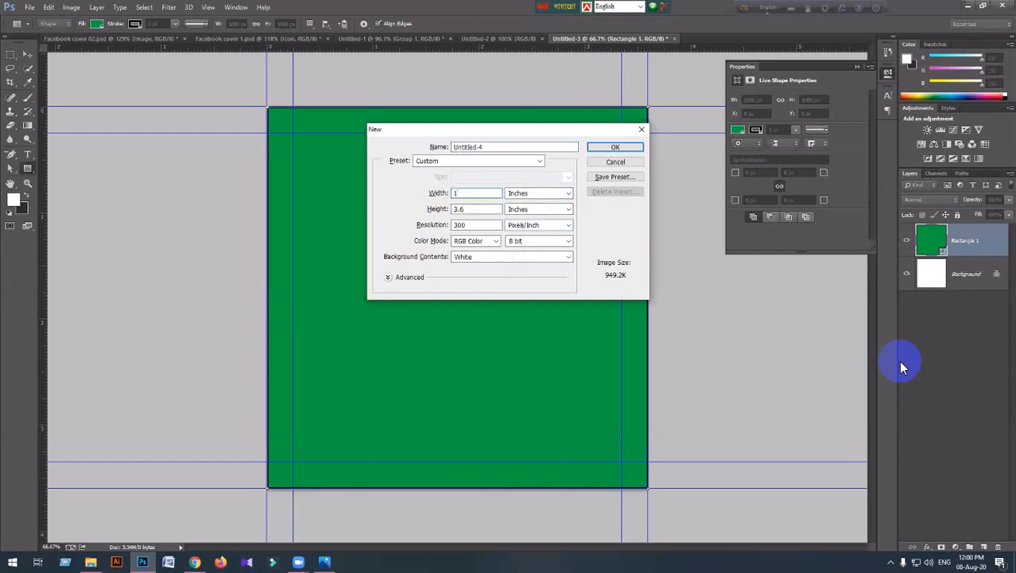
{"action": "type", "text": "0.5"}
{"action": "key", "text": "Tab"}
{"action": "type", "text": "8"}
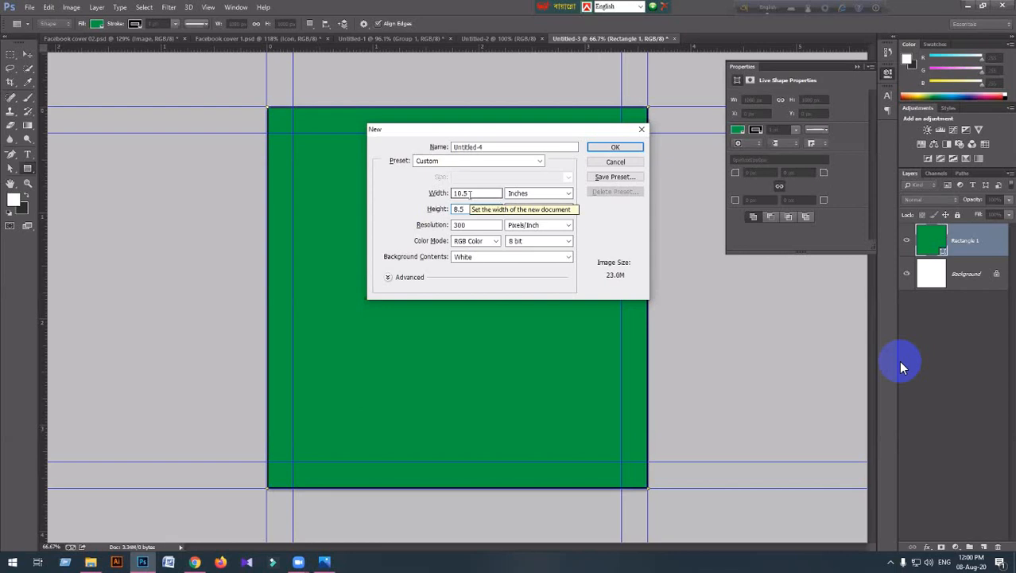
{"action": "left_click", "coordinate": [466, 207]}
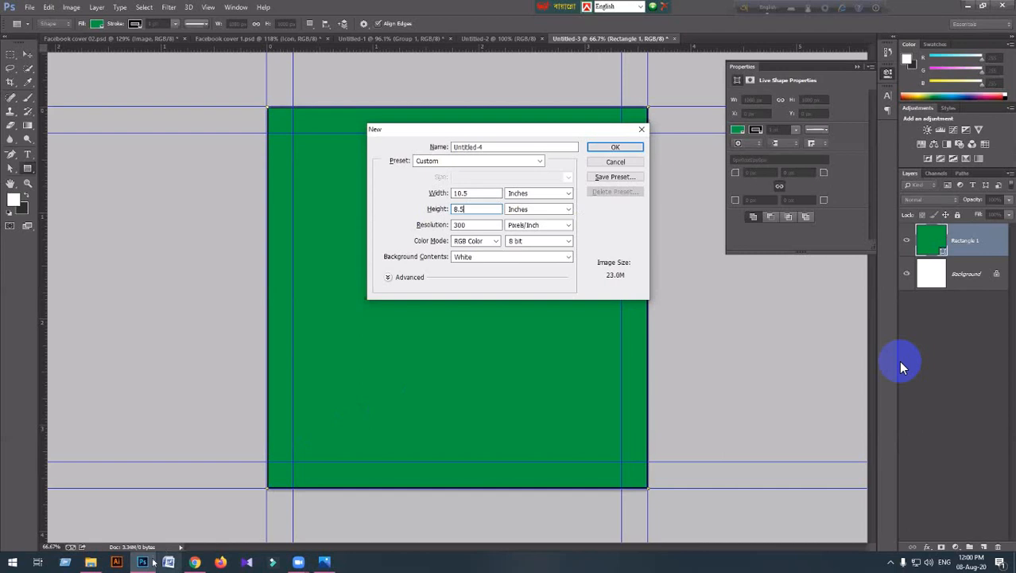
{"action": "mouse_move", "coordinate": [140, 563]}
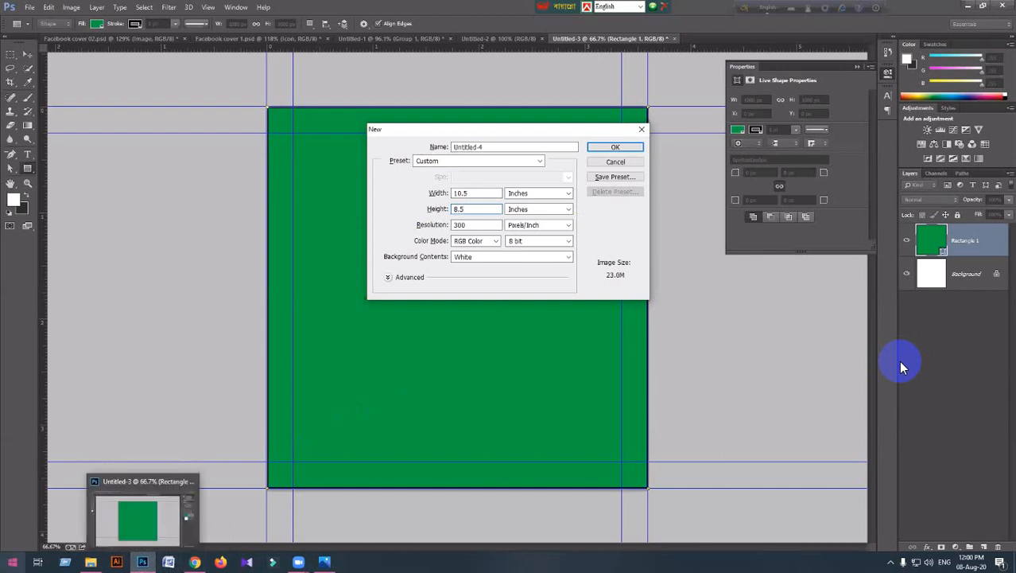
{"action": "left_click", "coordinate": [170, 563]}
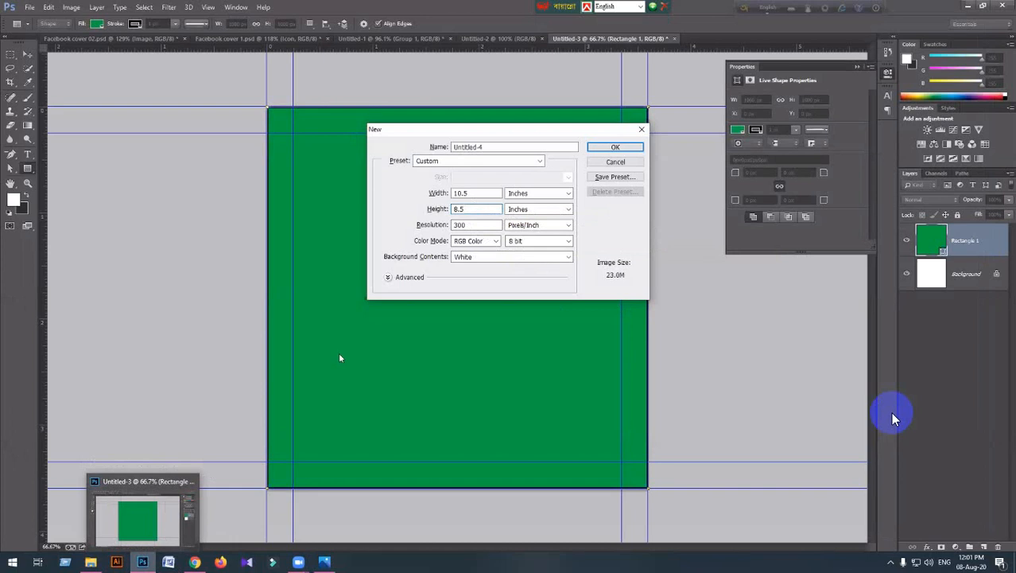
Step: Set the new document's height to 8 inches and its color mode to CMYK Color
{"action": "left_click_drag", "start_coordinate": [474, 195], "coordinate": [435, 193]}
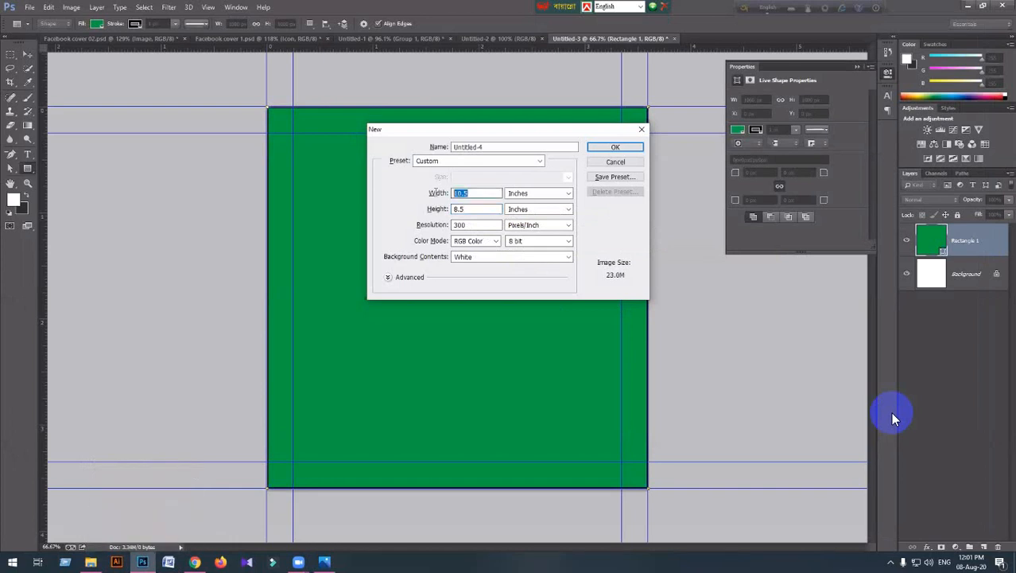
{"action": "left_click", "coordinate": [472, 195]}
{"action": "type", "text": "8"}
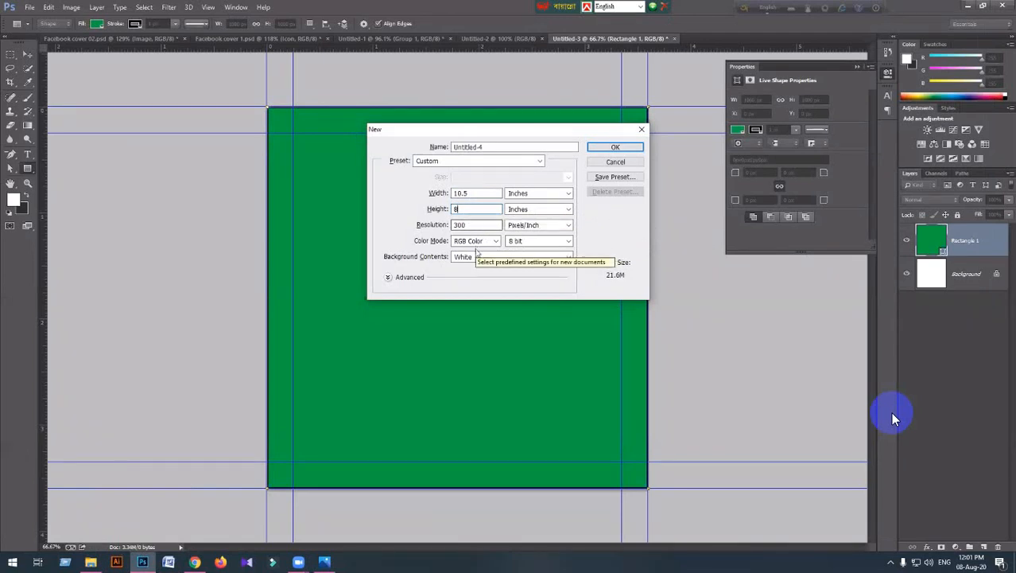
{"action": "left_click", "coordinate": [475, 240]}
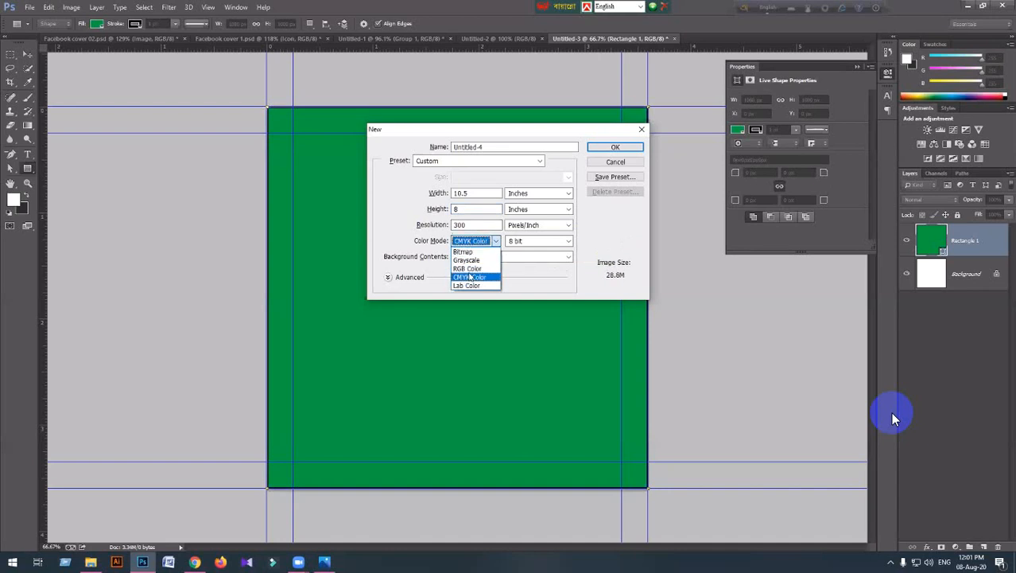
{"action": "left_click", "coordinate": [469, 276]}
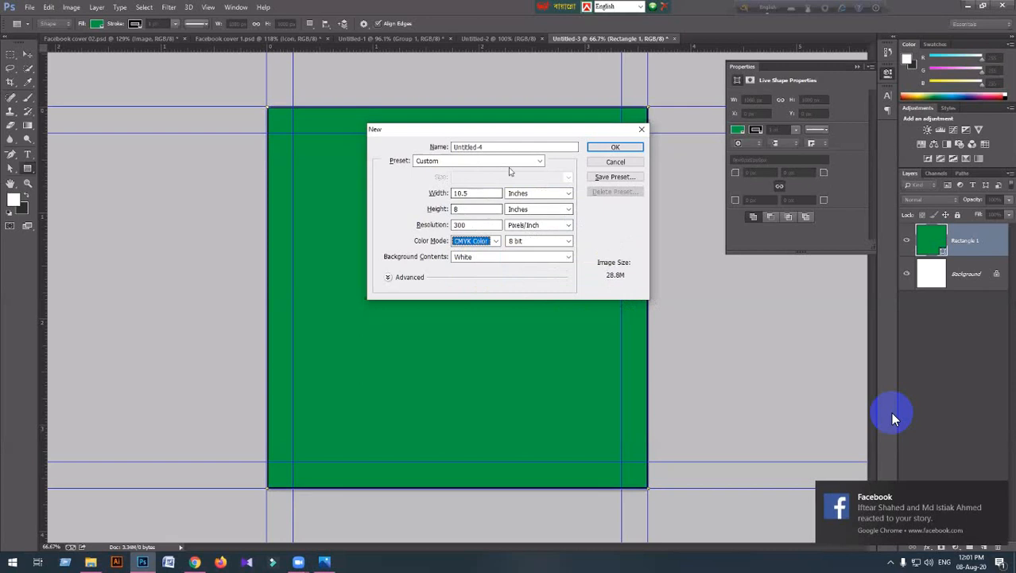
{"action": "double_click", "coordinate": [488, 147]}
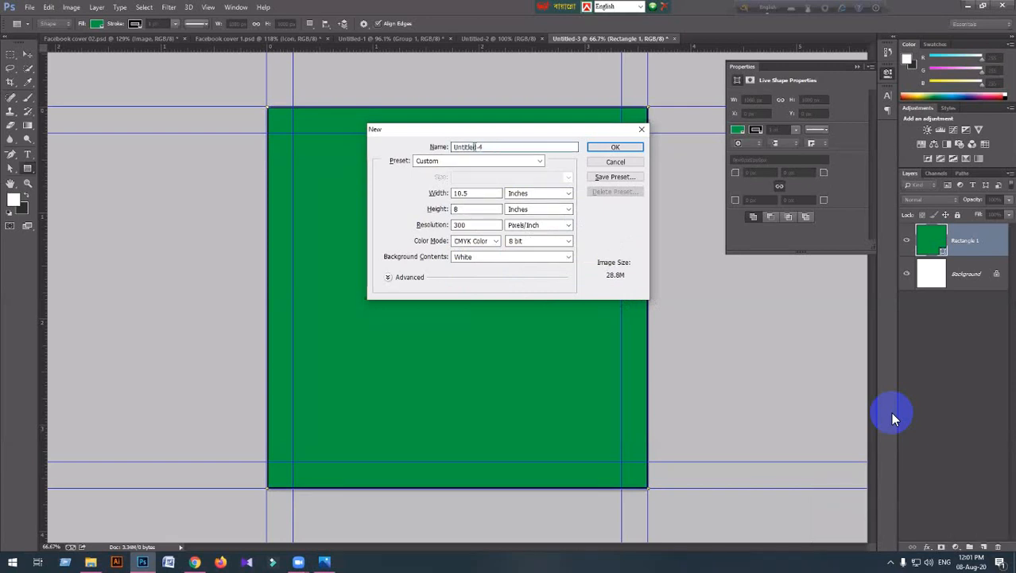
{"action": "left_click_drag", "start_coordinate": [493, 148], "coordinate": [398, 145]}
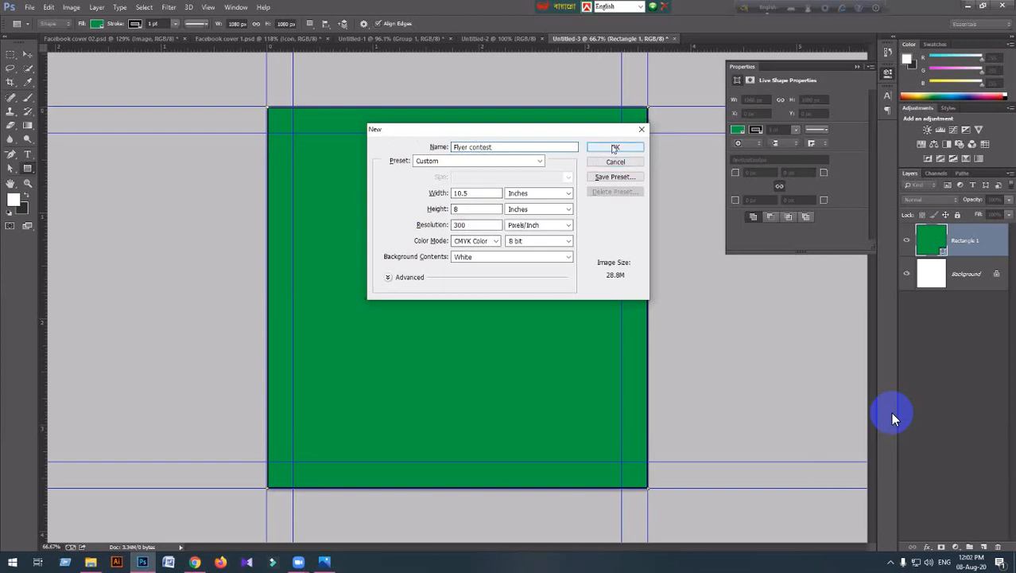
{"action": "left_click", "coordinate": [615, 147]}
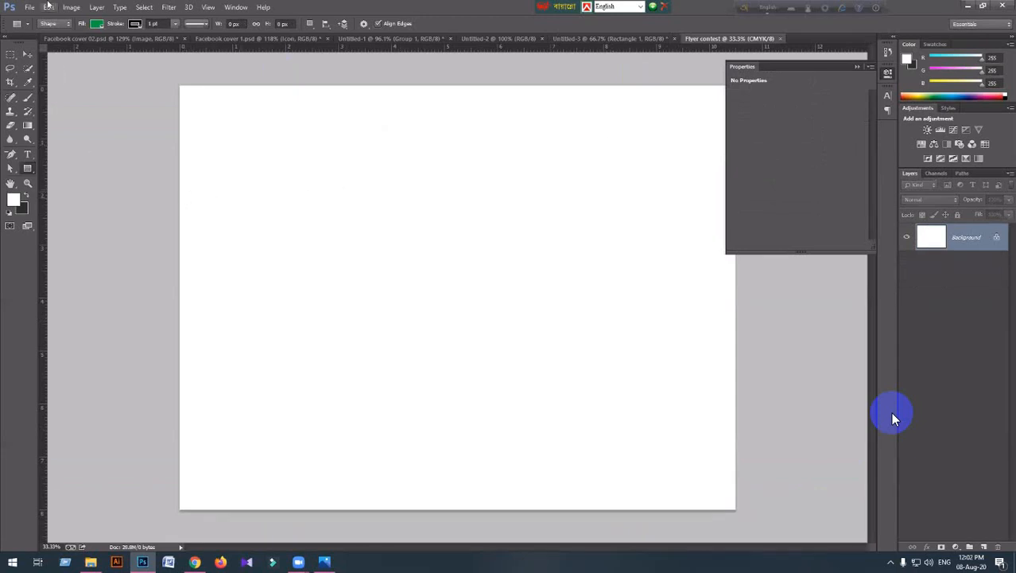
{"action": "left_click", "coordinate": [779, 39]}
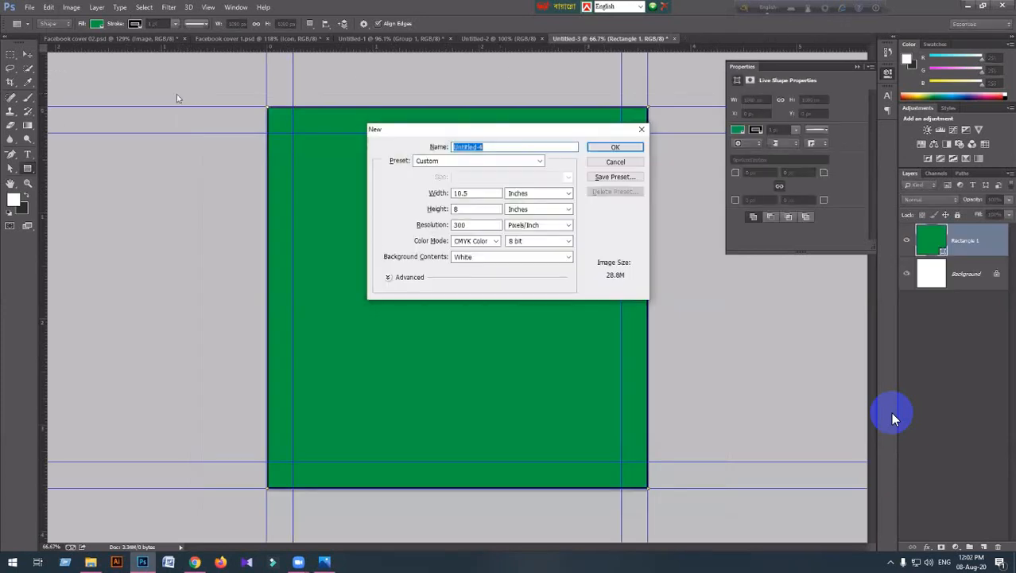
Step: Create a new CMYK document 8 inches wide and 10.5 inches high at 300 pixels/inch
{"action": "left_click", "coordinate": [485, 192]}
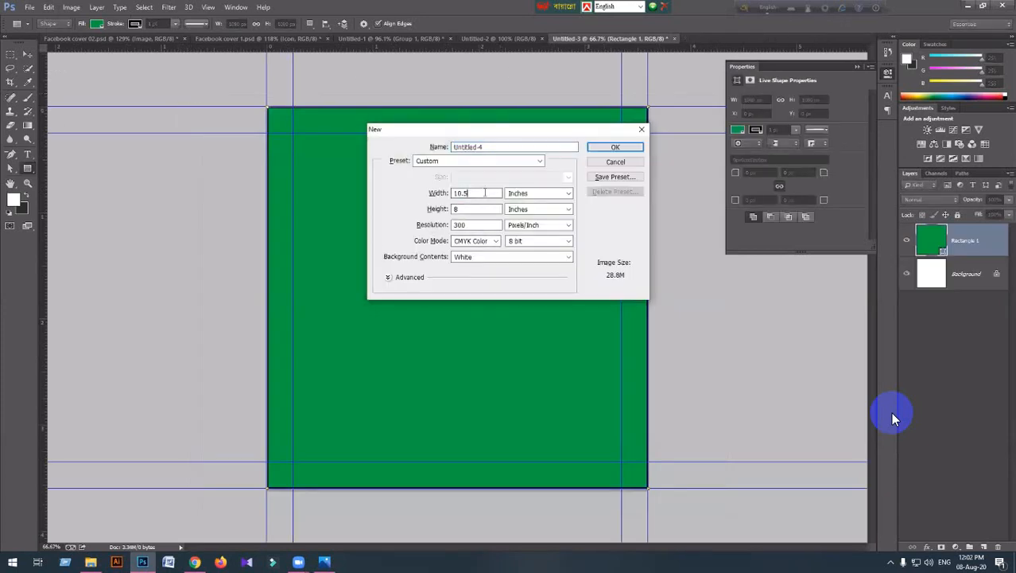
{"action": "type", "text": "8"}
{"action": "key", "text": "Tab"}
{"action": "type", "text": "1"}
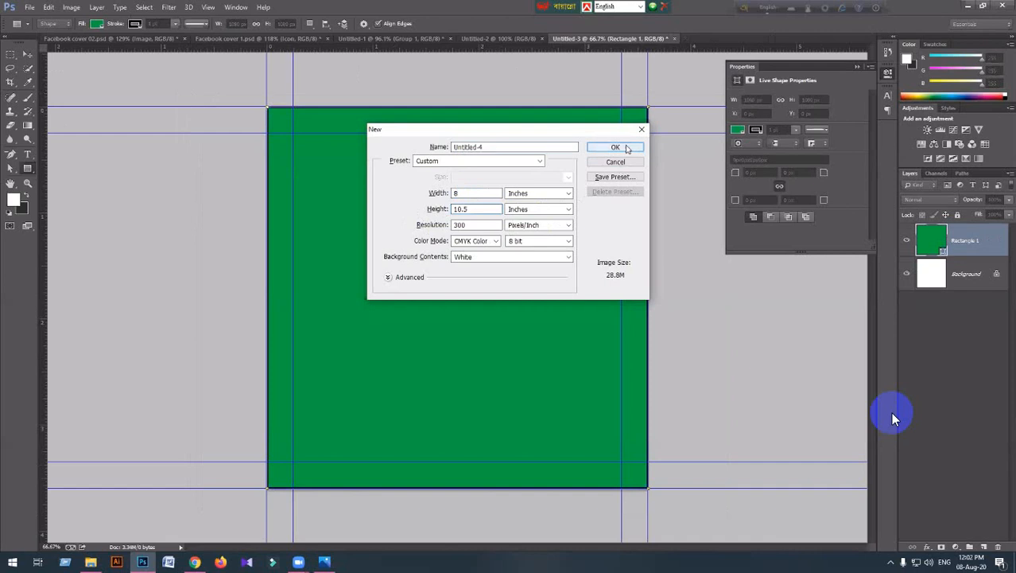
{"action": "left_click", "coordinate": [616, 147]}
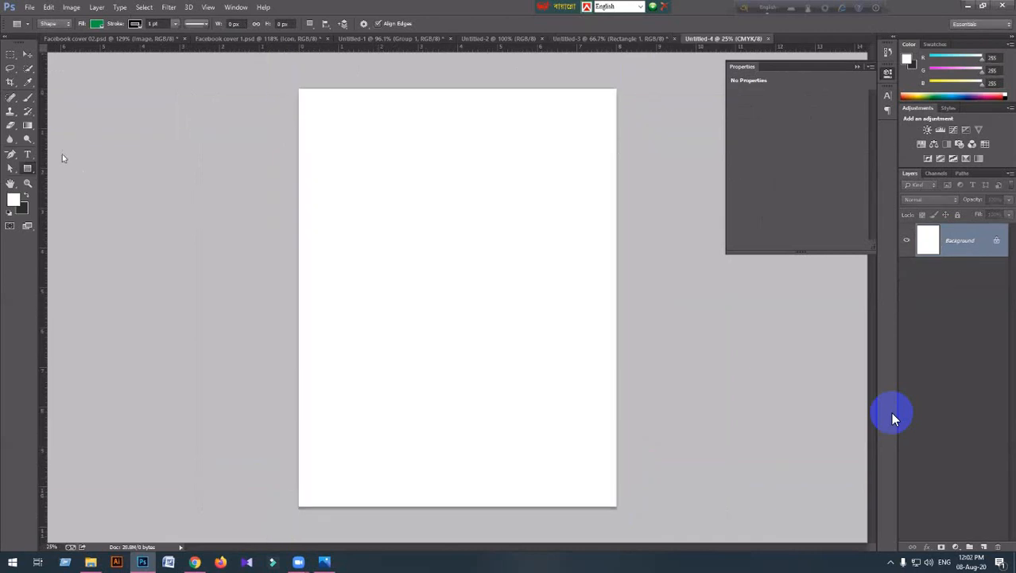
Step: Place guides along all four edges of the blank page
{"action": "left_click_drag", "start_coordinate": [44, 139], "coordinate": [299, 140]}
{"action": "left_click_drag", "start_coordinate": [44, 163], "coordinate": [615, 163]}
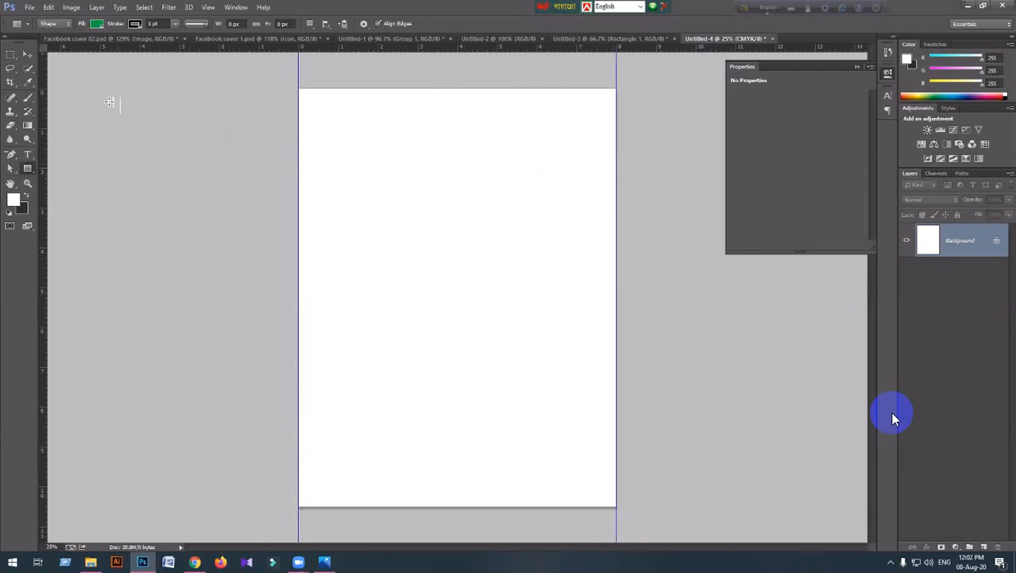
{"action": "left_click_drag", "start_coordinate": [353, 51], "coordinate": [358, 88]}
{"action": "left_click_drag", "start_coordinate": [373, 52], "coordinate": [371, 505]}
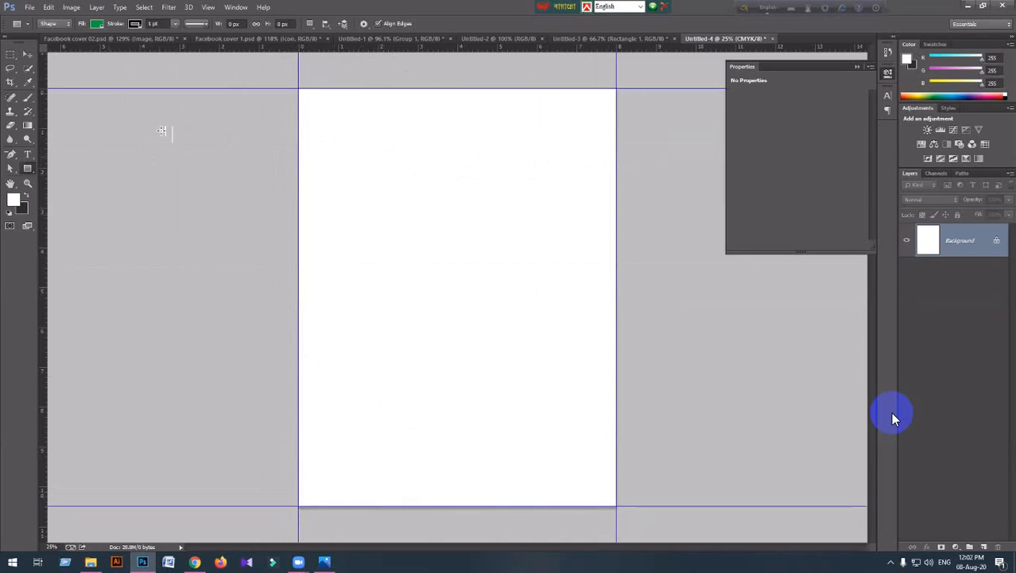
Step: Enlarge the canvas by a relative 0.5 inches in both width and height, with White as the extension color
{"action": "key", "text": "ctrl+alt+c"}
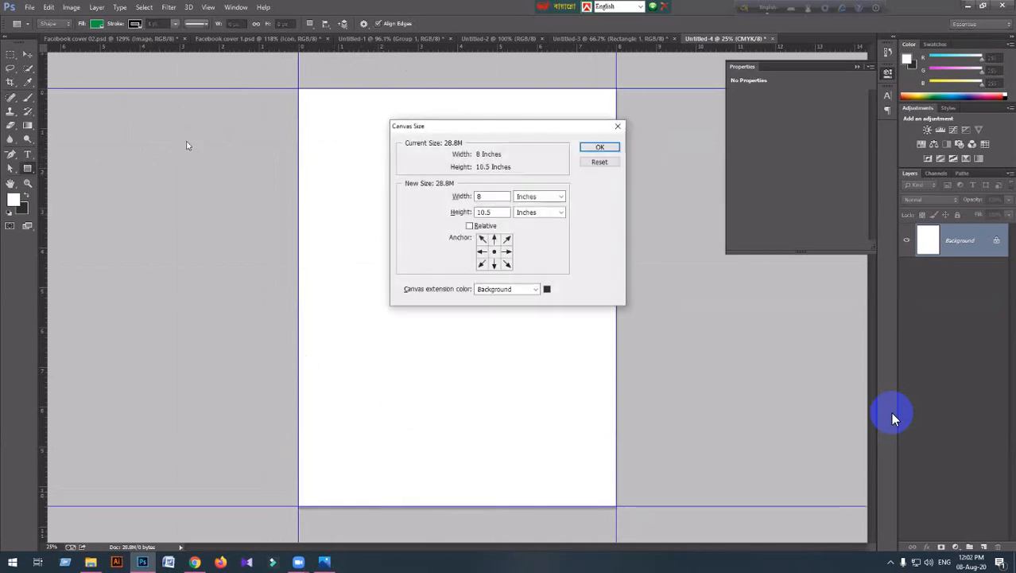
{"action": "left_click", "coordinate": [486, 196]}
{"action": "left_click", "coordinate": [468, 226]}
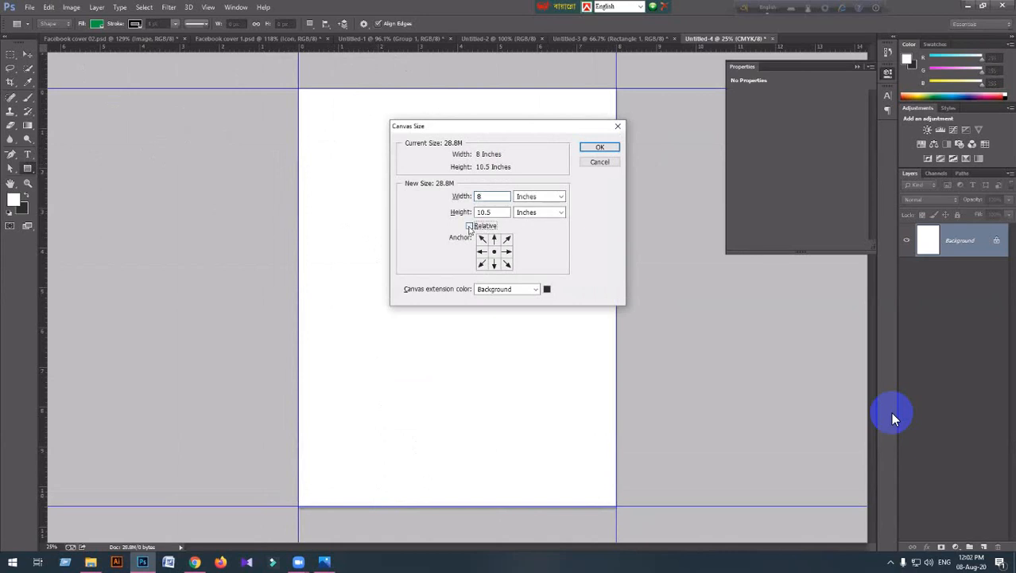
{"action": "double_click", "coordinate": [486, 196]}
{"action": "type", "text": "0."}
{"action": "type", "text": "5"}
{"action": "type", "text": "."}
{"action": "type", "text": "5"}
{"action": "left_click", "coordinate": [536, 289]}
{"action": "left_click", "coordinate": [490, 325]}
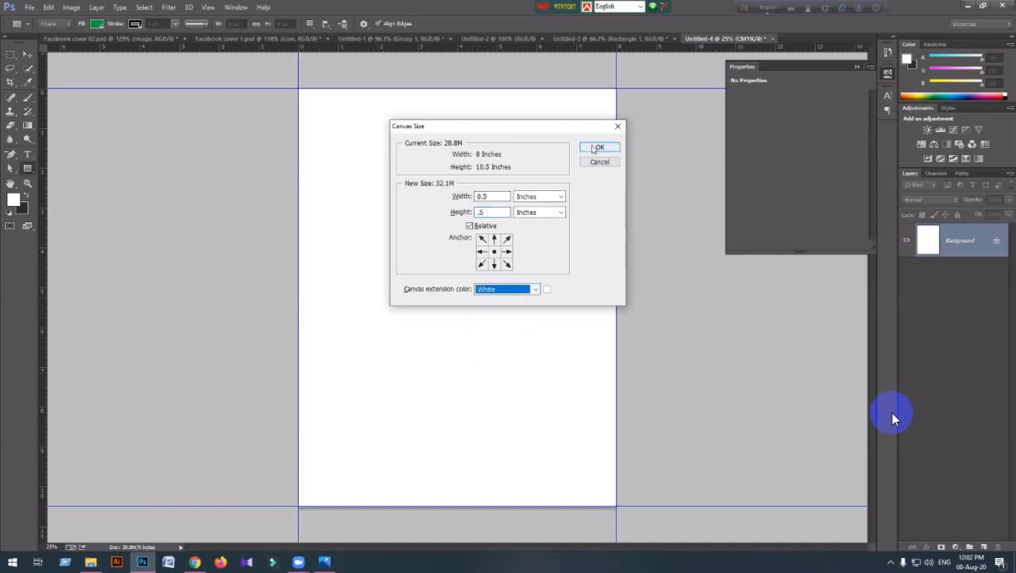
{"action": "left_click", "coordinate": [597, 147]}
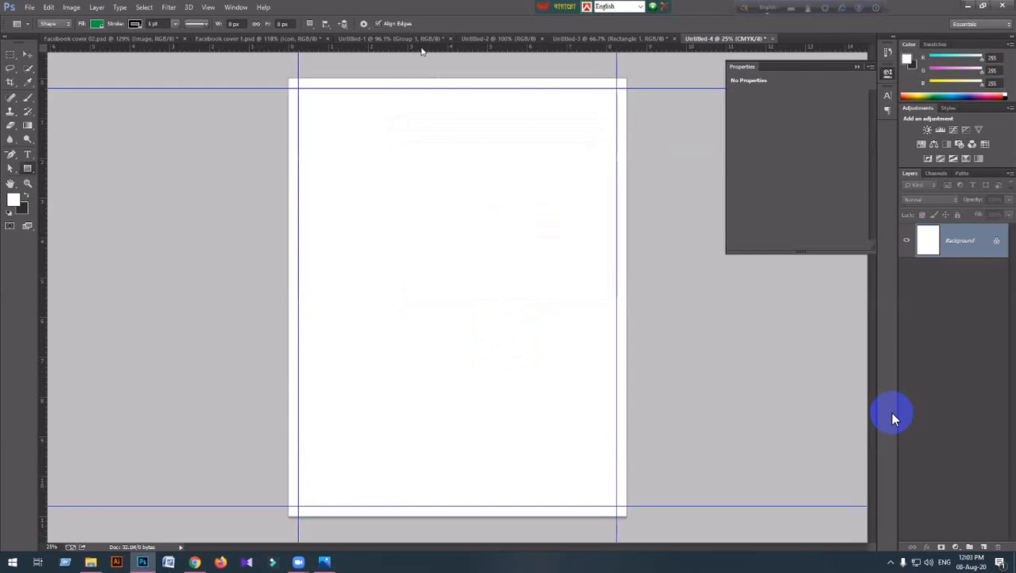
Step: Add guides on all four outer edges of the canvas, outside the existing guides
{"action": "left_click_drag", "start_coordinate": [421, 49], "coordinate": [438, 515]}
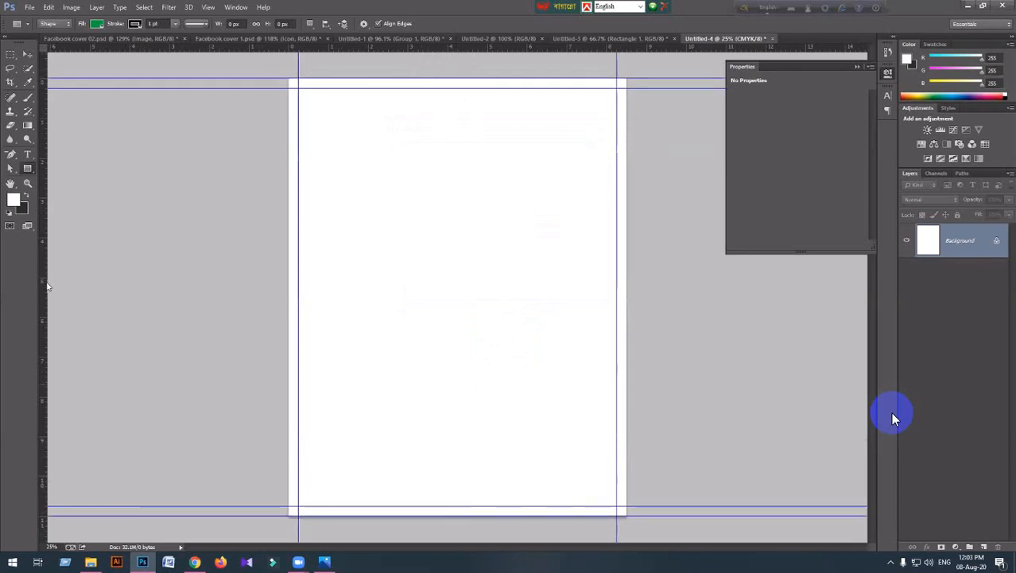
{"action": "left_click_drag", "start_coordinate": [45, 285], "coordinate": [288, 286]}
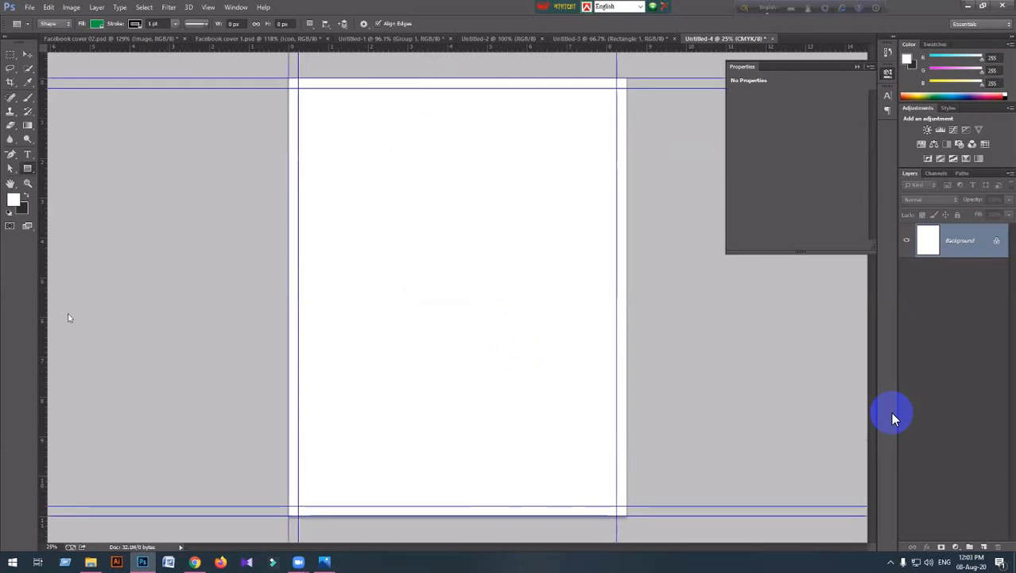
{"action": "left_click_drag", "start_coordinate": [41, 323], "coordinate": [166, 317]}
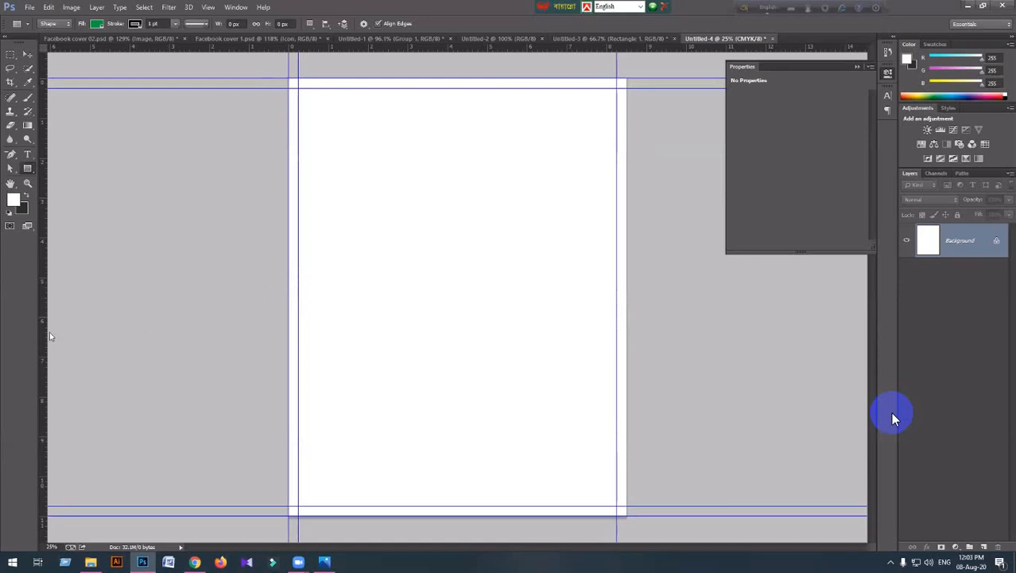
{"action": "left_click_drag", "start_coordinate": [49, 335], "coordinate": [625, 367]}
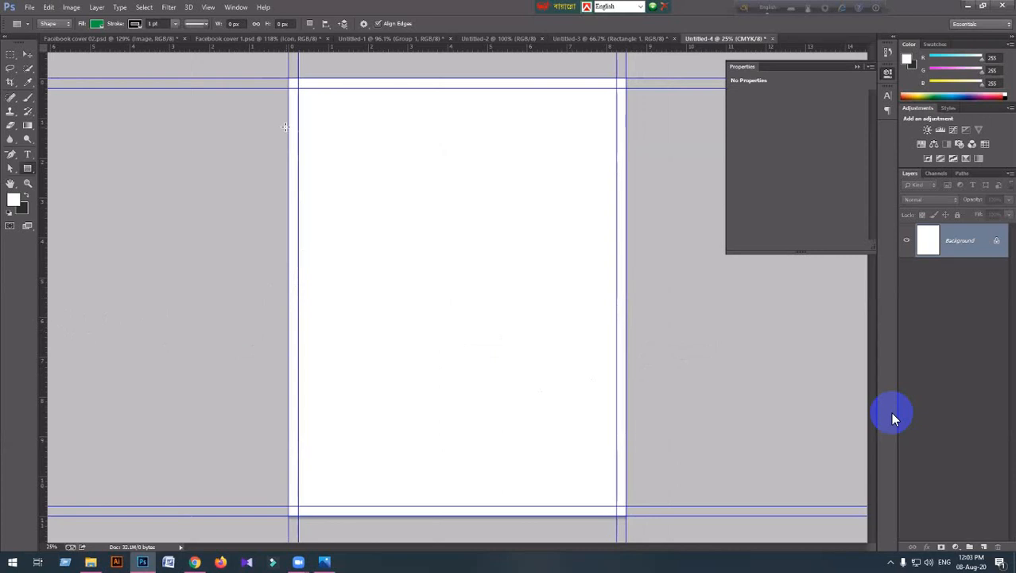
Step: Extend the canvas by a relative 0.25 inches in both width and height, keeping the white extension color
{"action": "key", "text": "ctrl+alt+c"}
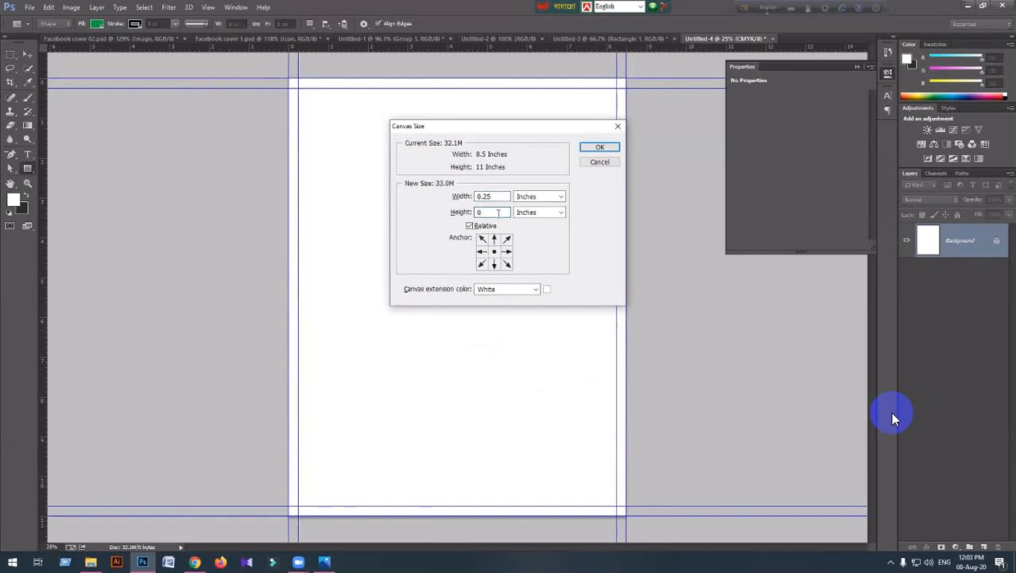
{"action": "type", "text": "5"}
{"action": "left_click", "coordinate": [593, 147]}
Step: Add a third set of guides along the new canvas edges for the bleed and inspect the guides up close
{"action": "left_click_drag", "start_coordinate": [378, 48], "coordinate": [380, 518]}
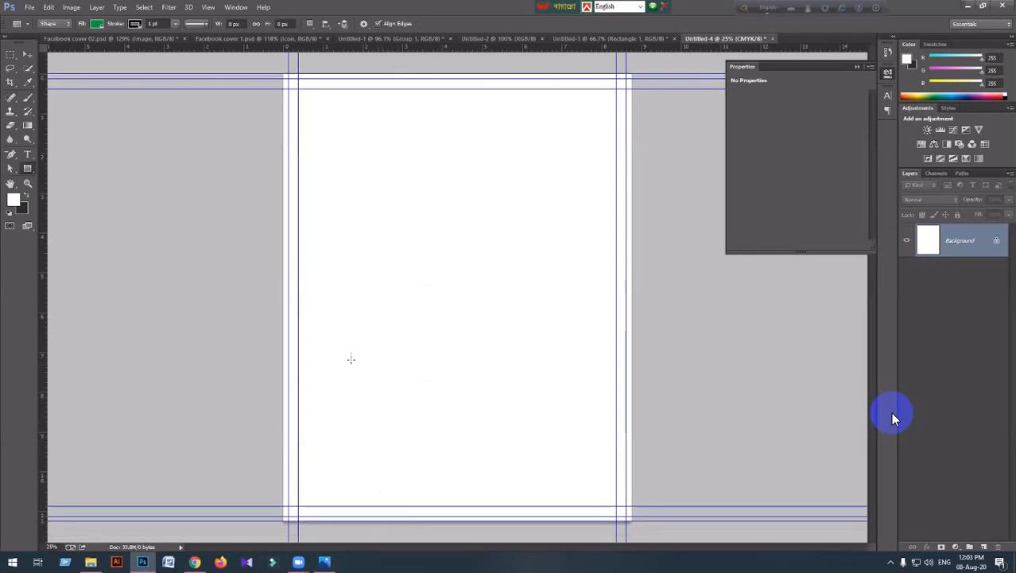
{"action": "left_click_drag", "start_coordinate": [45, 266], "coordinate": [282, 271]}
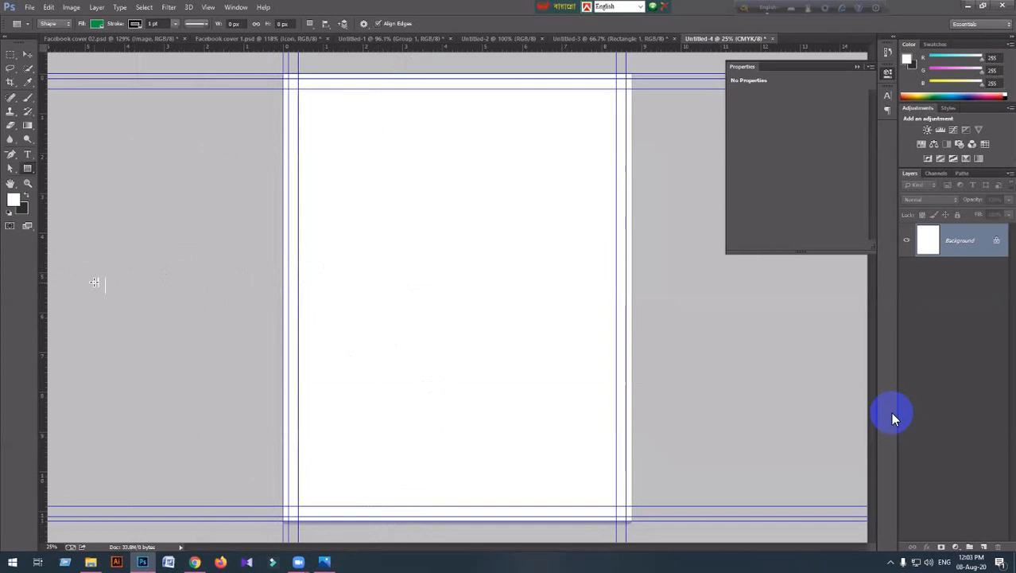
{"action": "left_click_drag", "start_coordinate": [46, 258], "coordinate": [629, 259]}
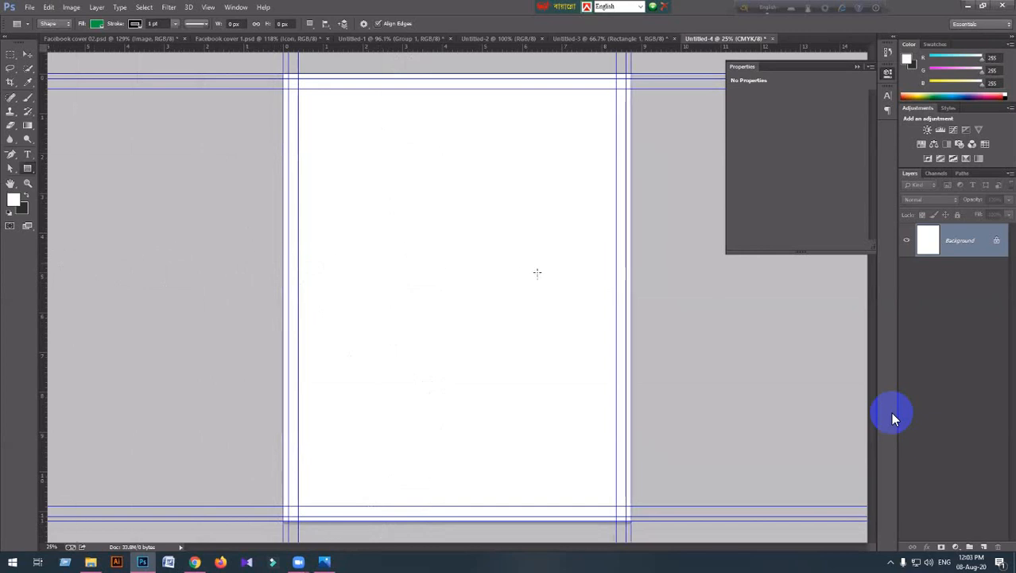
{"action": "scroll", "coordinate": [539, 303], "scroll_direction": "up", "scroll_amount": 3}
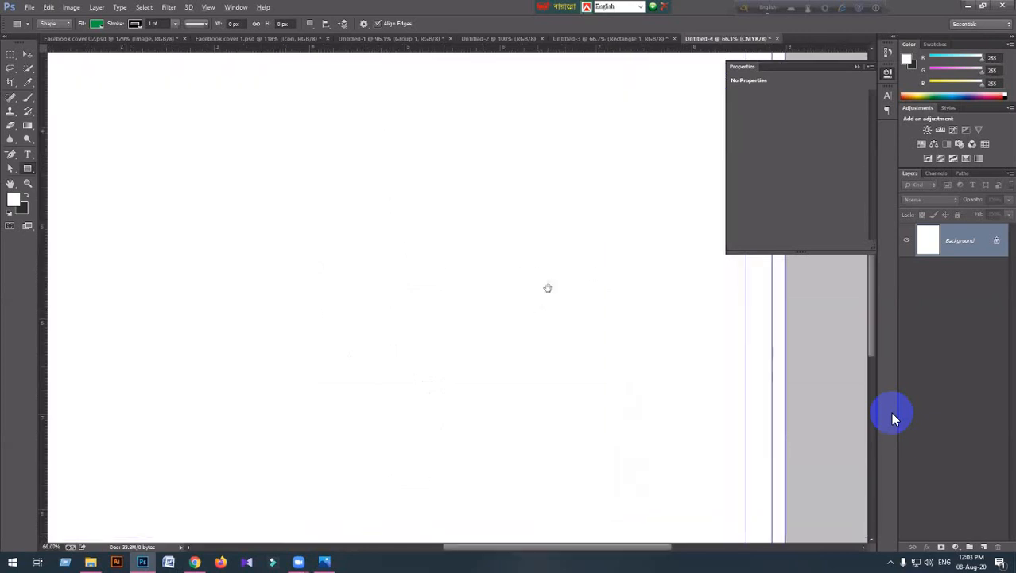
{"action": "left_click_drag", "start_coordinate": [540, 245], "coordinate": [211, 296]}
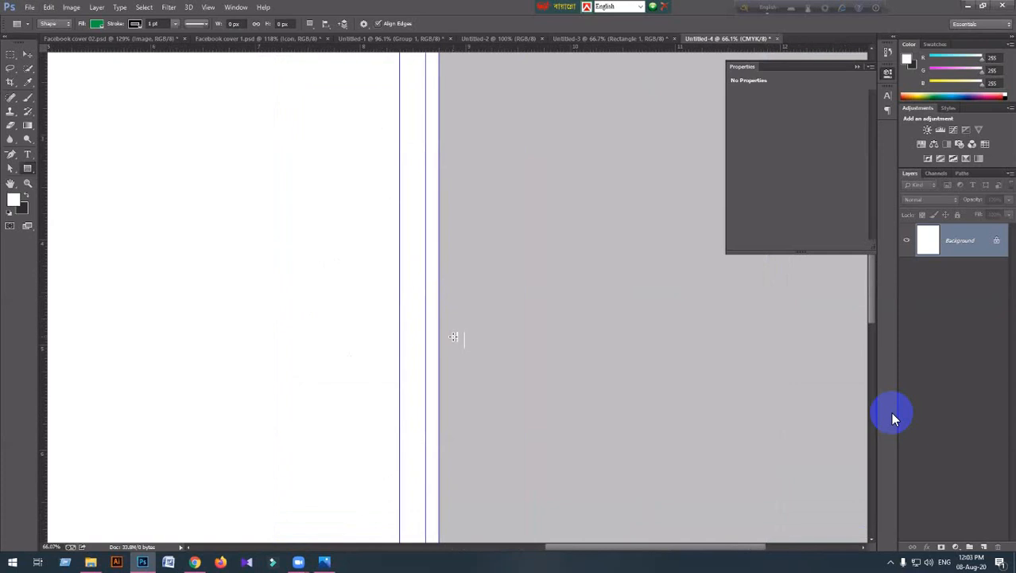
{"action": "scroll", "coordinate": [453, 336], "scroll_direction": "up", "scroll_amount": 3}
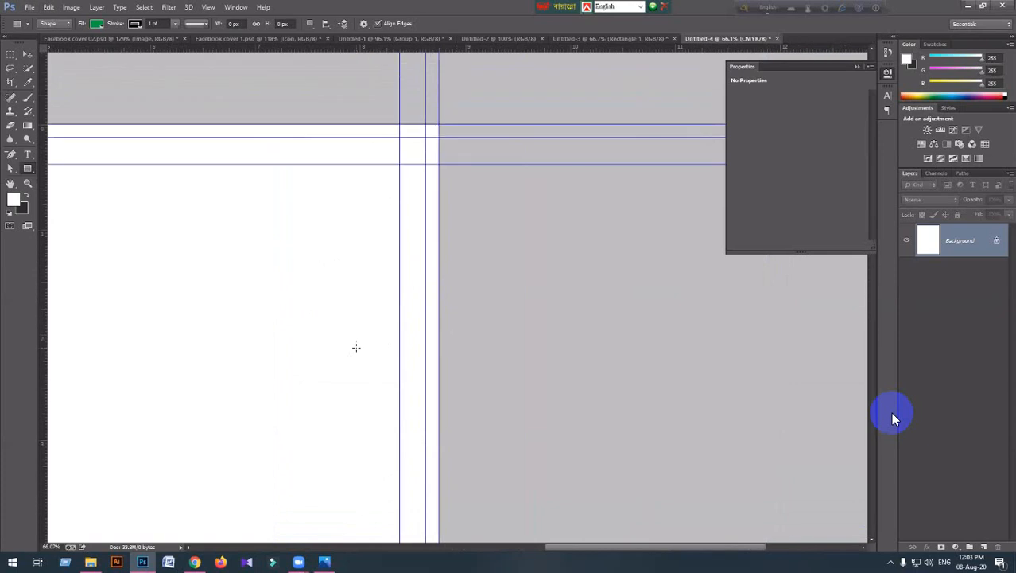
{"action": "scroll", "coordinate": [357, 348], "scroll_direction": "up", "scroll_amount": 2}
{"action": "scroll", "coordinate": [360, 343], "scroll_direction": "down", "scroll_amount": 5}
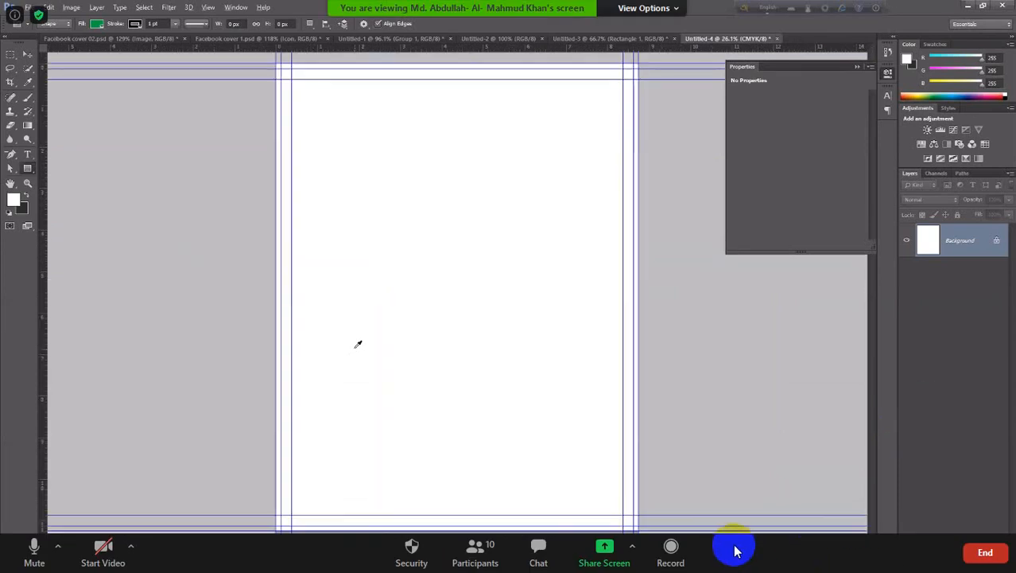
{"action": "left_click", "coordinate": [667, 10]}
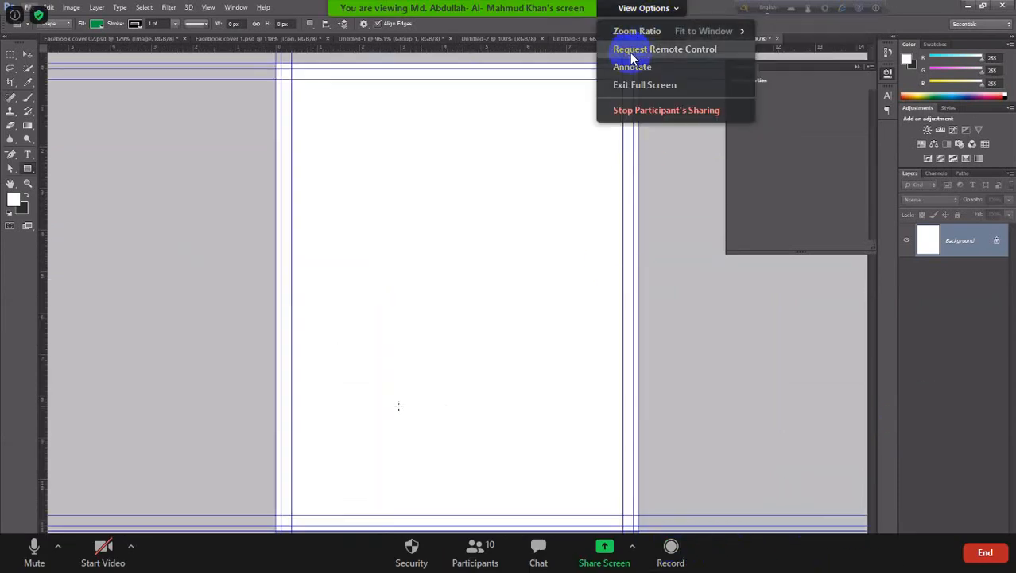
{"action": "left_click", "coordinate": [636, 84]}
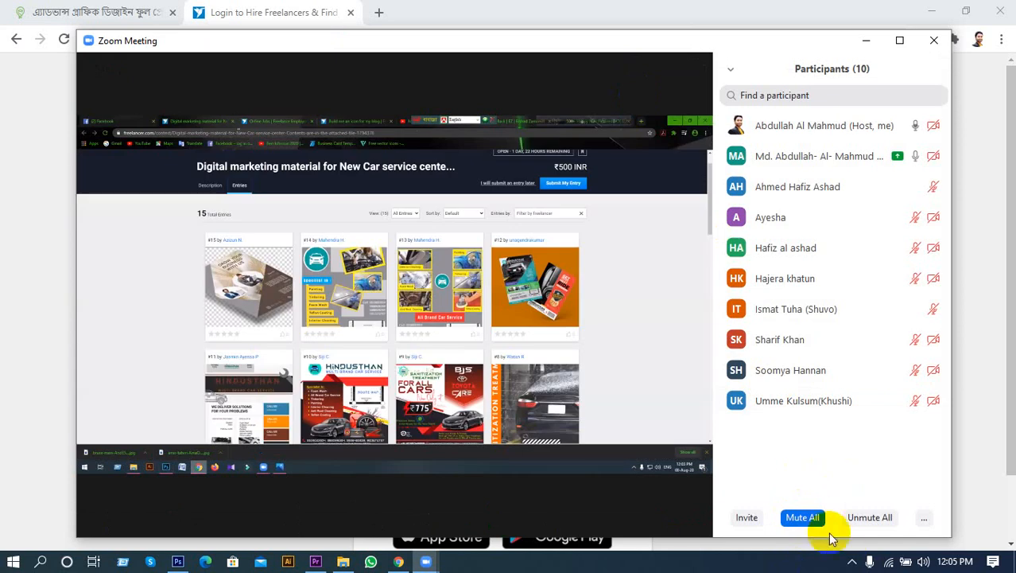
{"action": "left_click", "coordinate": [852, 562]}
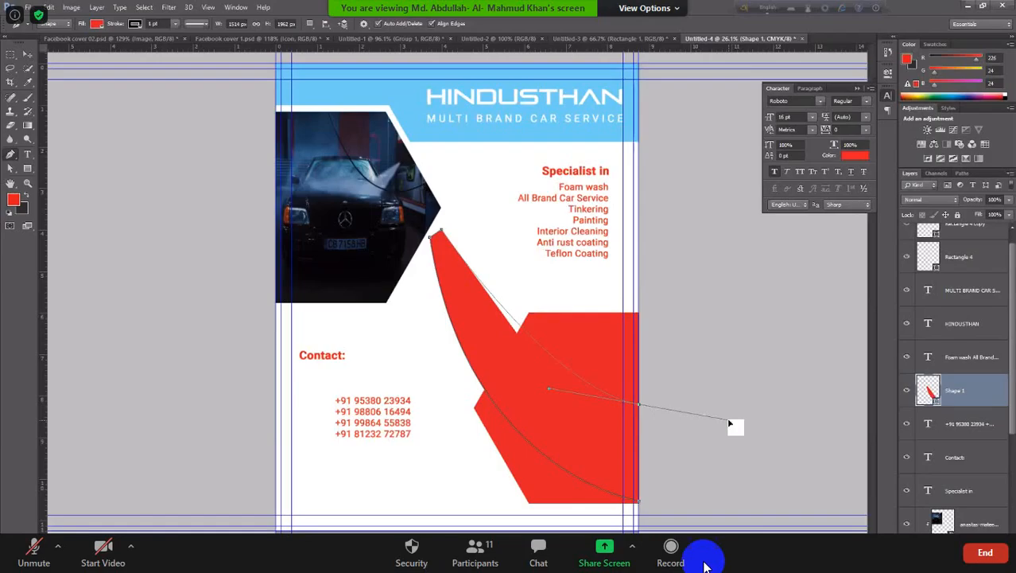
Step: Bend the upper edge of the curved road shape where it meets the page edge and fill the shape with dark grey
{"action": "left_click_drag", "start_coordinate": [748, 411], "coordinate": [777, 405]}
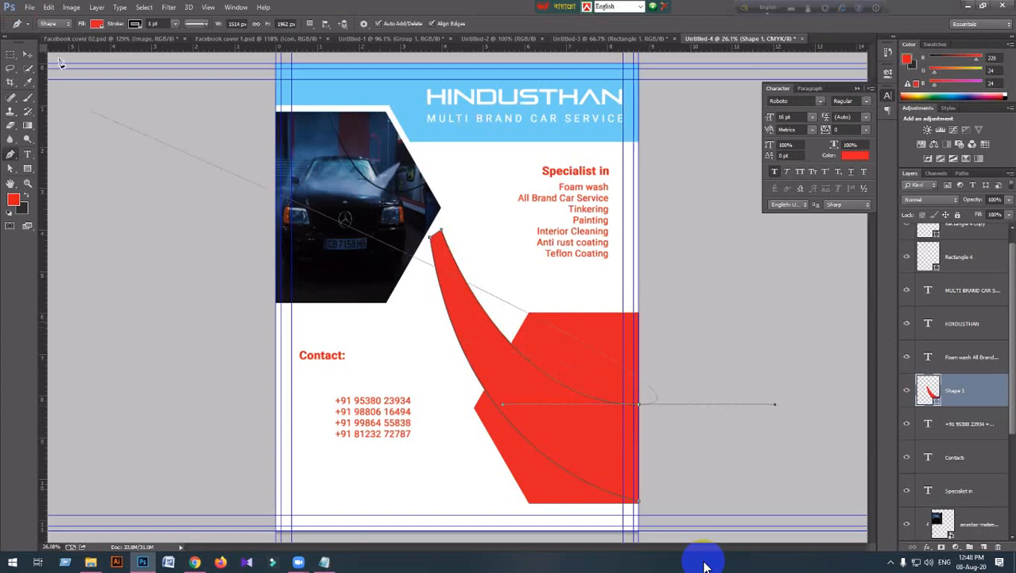
{"action": "left_click", "coordinate": [96, 23]}
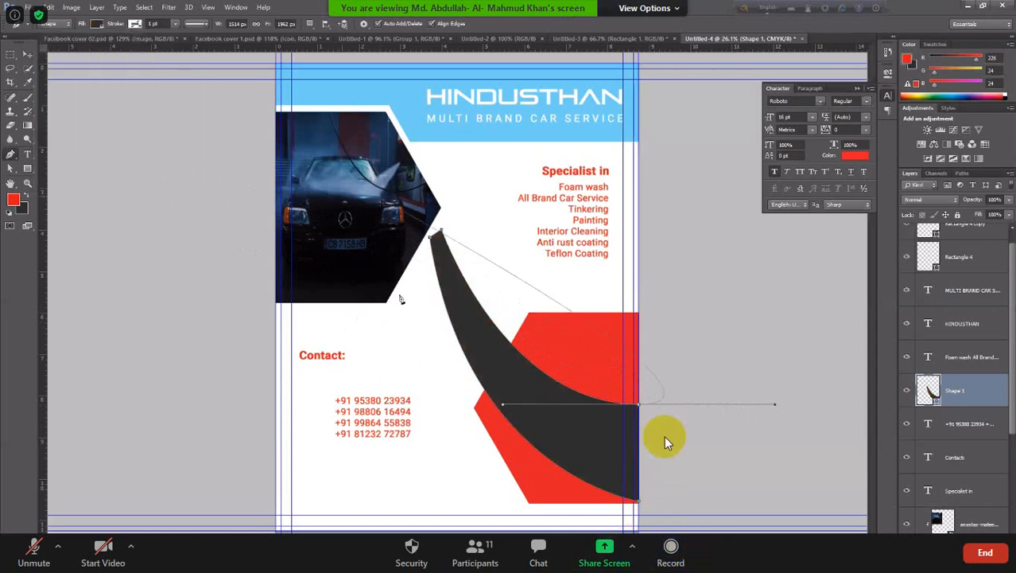
{"action": "left_click", "coordinate": [662, 9]}
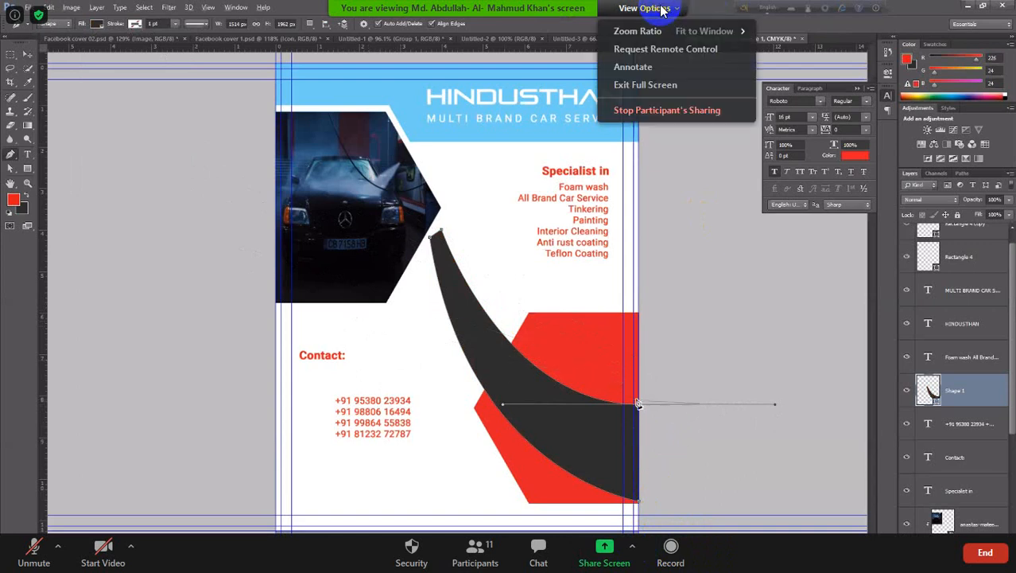
{"action": "left_click", "coordinate": [645, 84]}
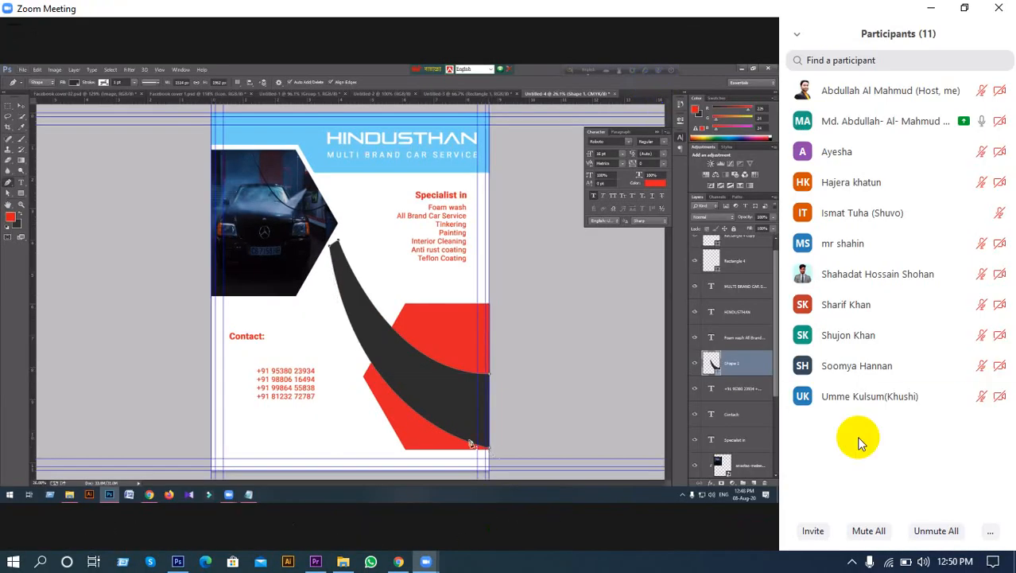
{"action": "left_click", "coordinate": [852, 561]}
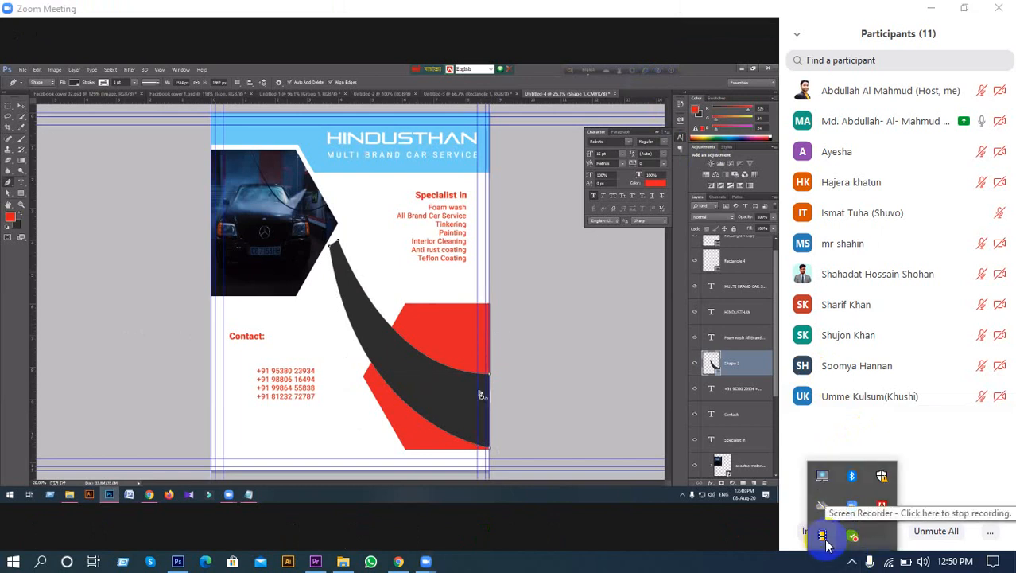
{"action": "double_click", "coordinate": [721, 529]}
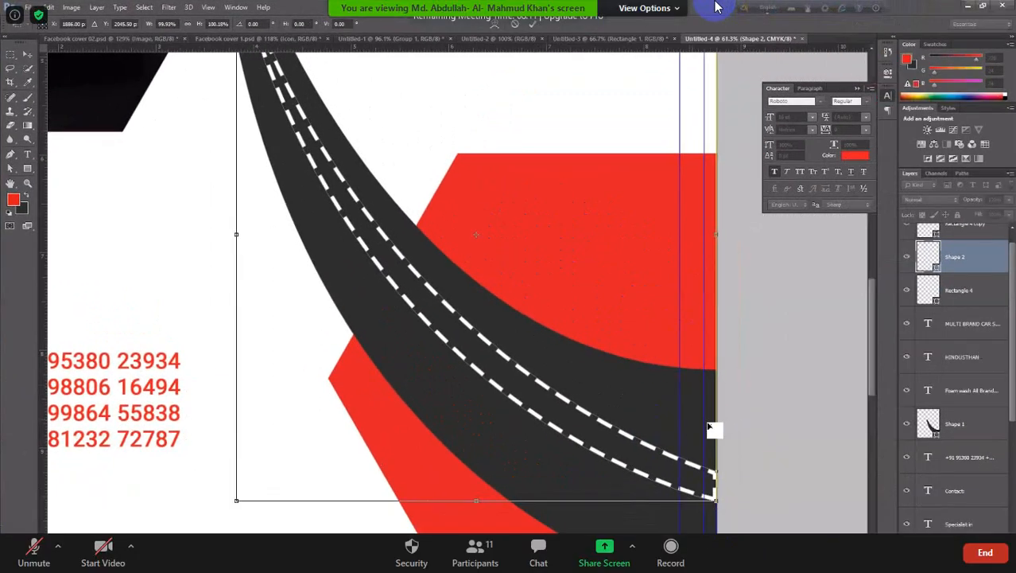
{"action": "left_click", "coordinate": [676, 8]}
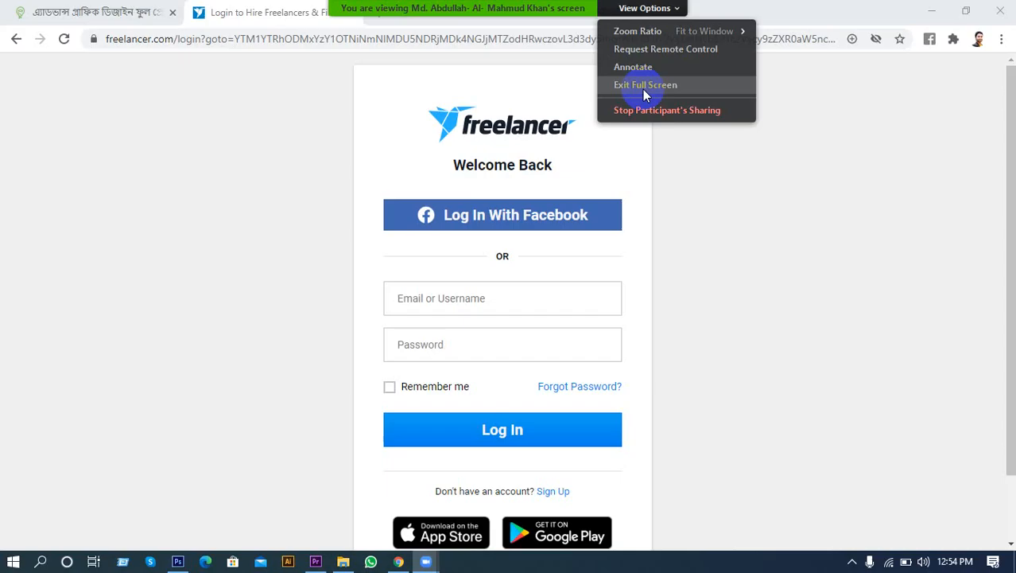
{"action": "left_click", "coordinate": [643, 89]}
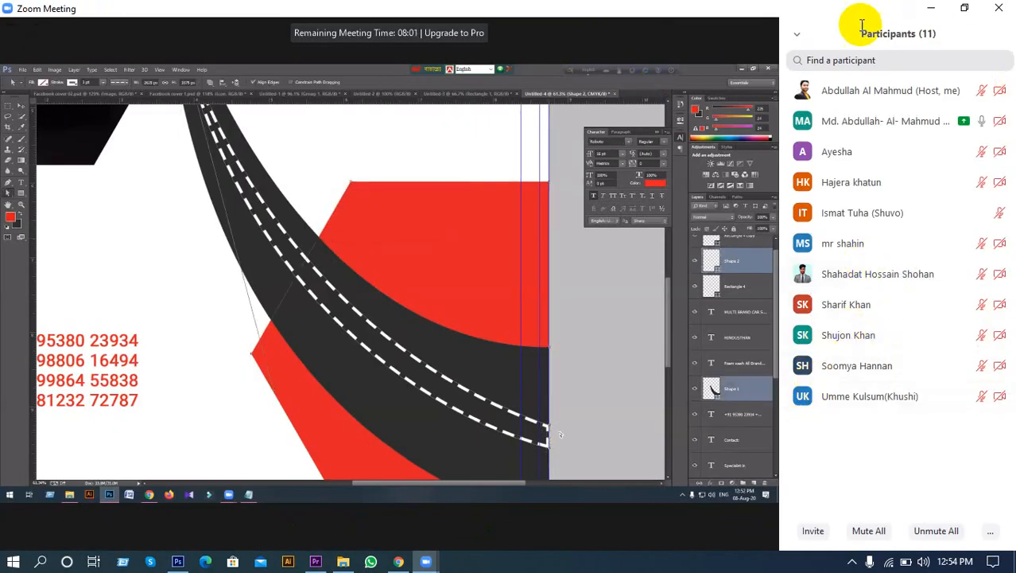
{"action": "left_click", "coordinate": [853, 561]}
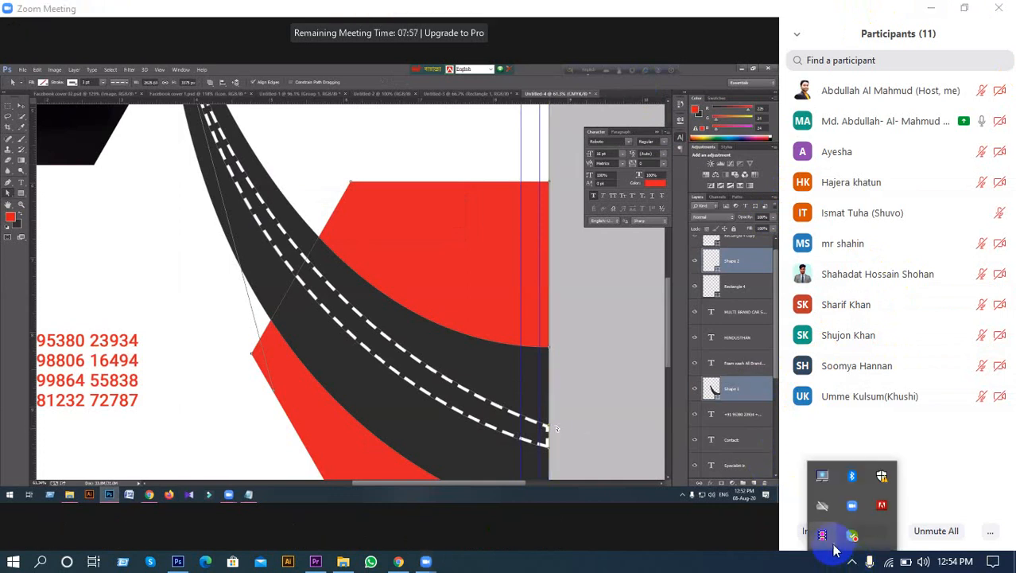